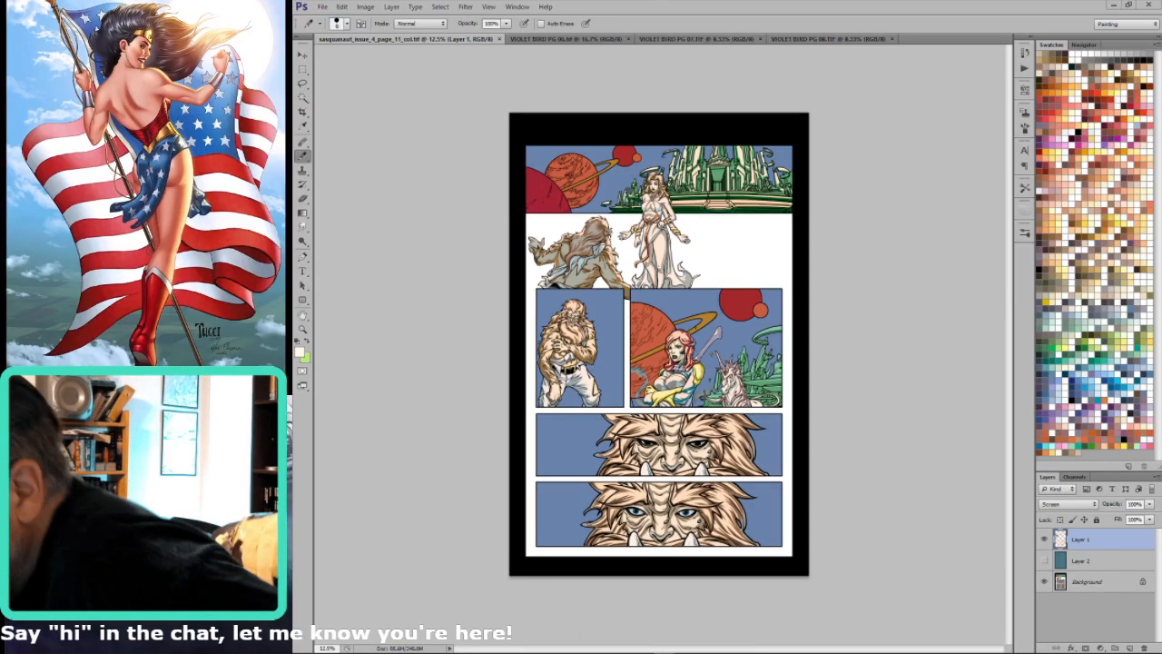
key("m")
scroll(658, 345, "up", 1)
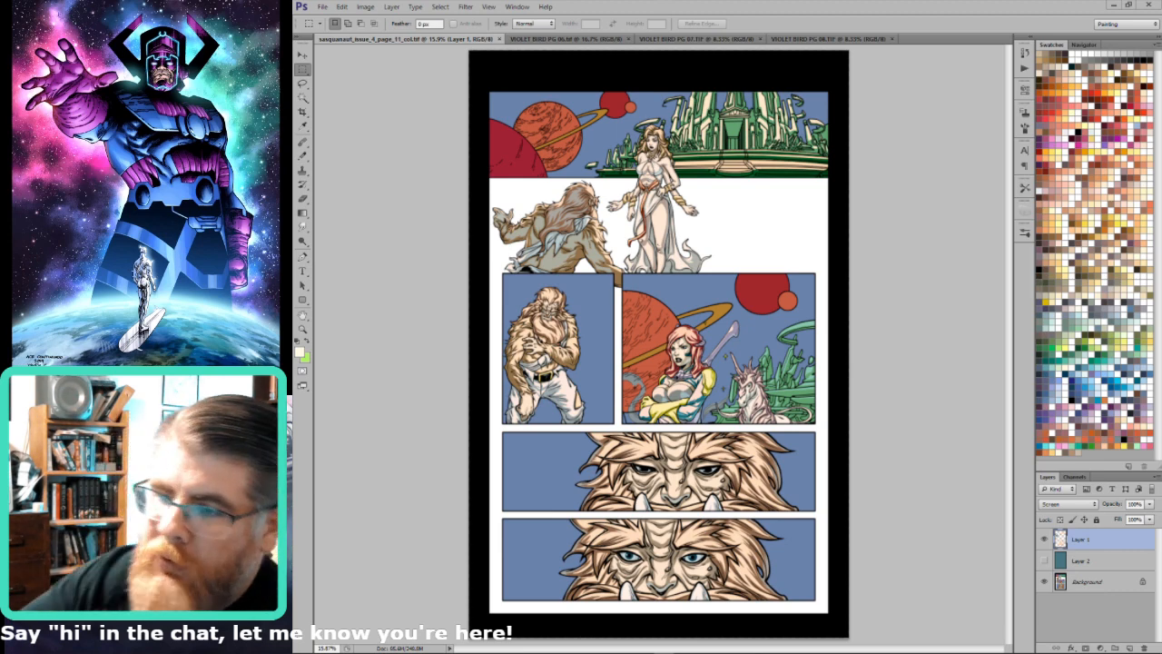
key("l")
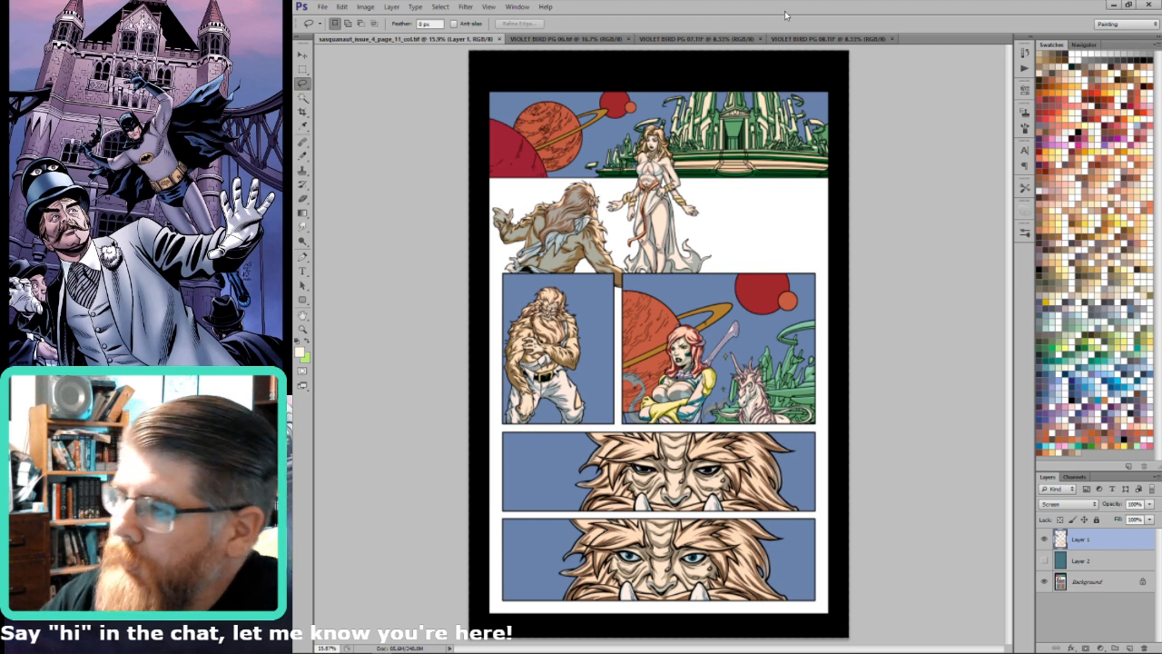
Step: Bring up the VIOLET BIRD PG 06 file and make its Alpha 1 line art channel visible over the flat colour
left_click(617, 41)
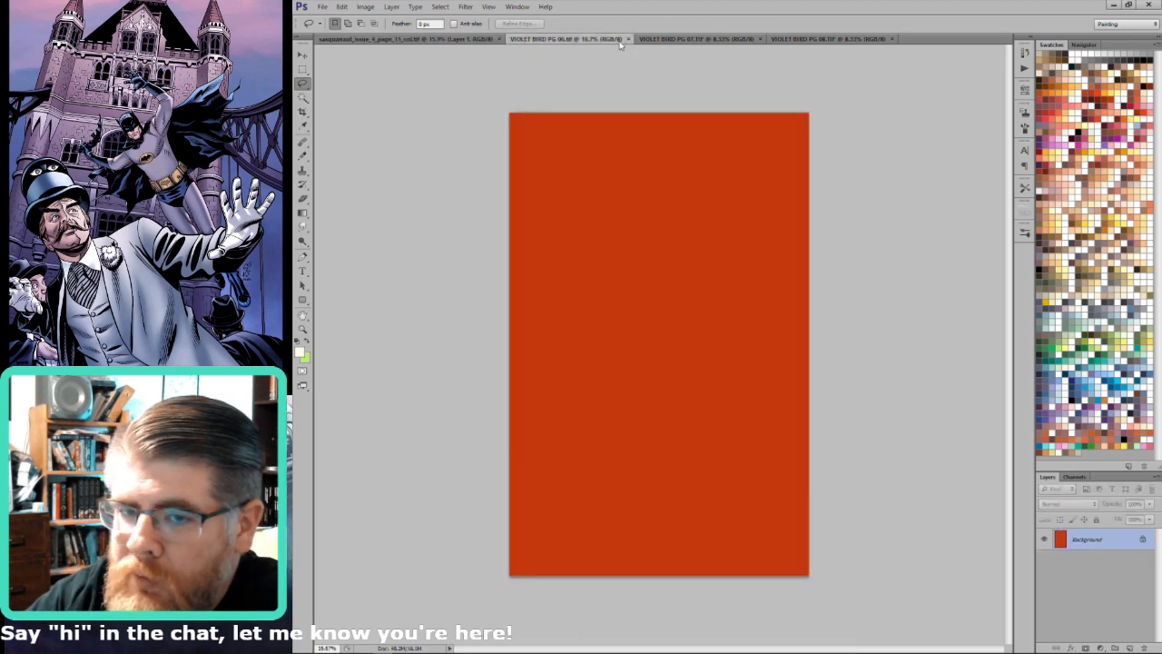
left_click(1075, 477)
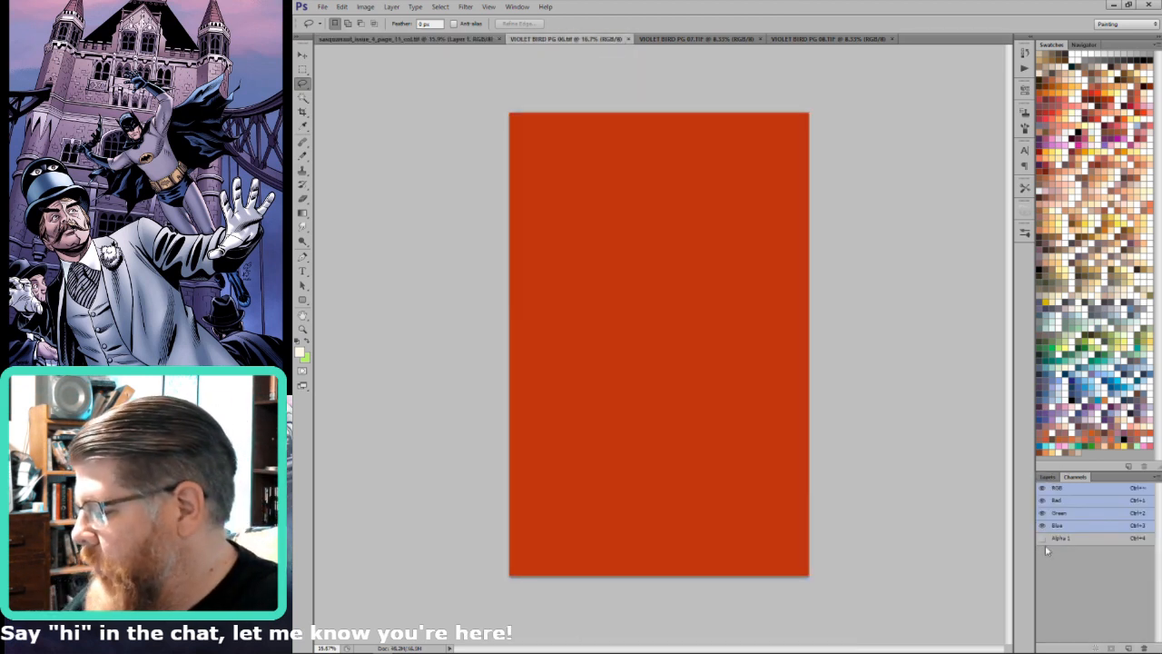
left_click(1042, 538)
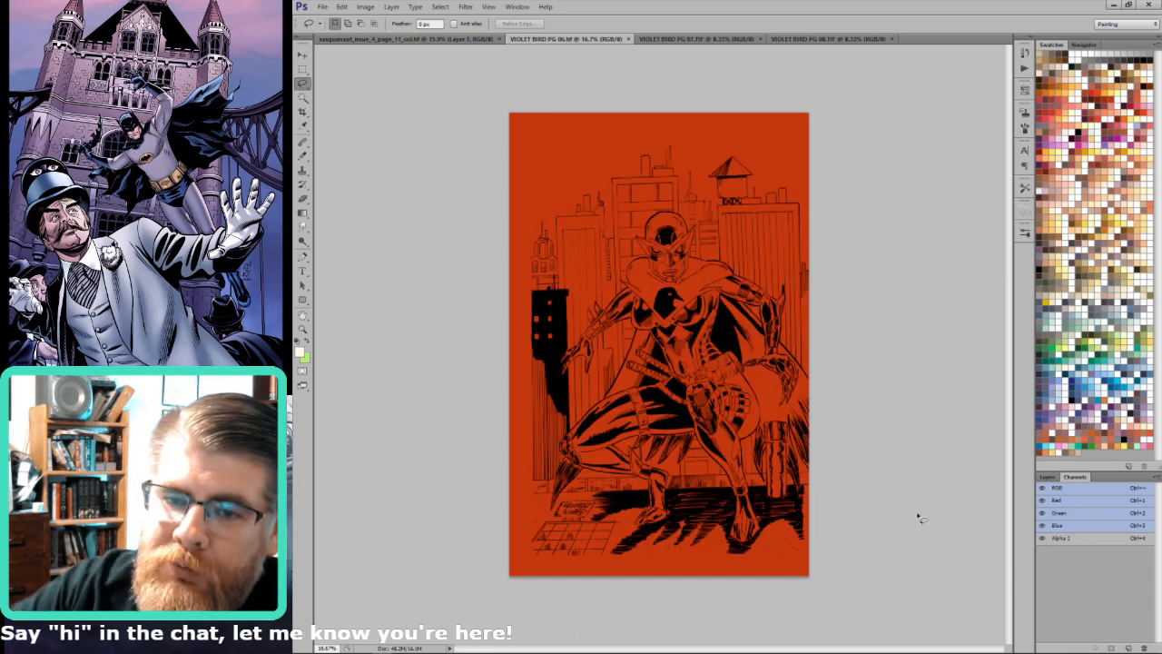
Step: Look through the VIOLET BIRD PG 07 and PG 08 files and return to Sasquanaut issue 4 page 11
left_click(472, 40)
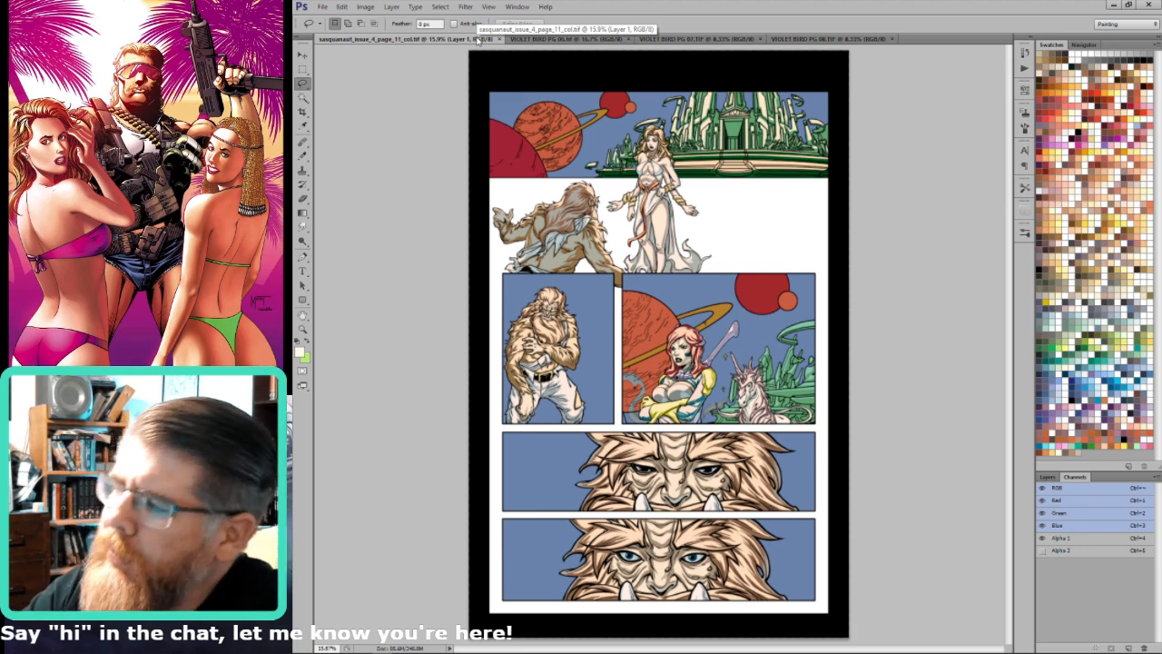
left_click(686, 39)
left_click(686, 40)
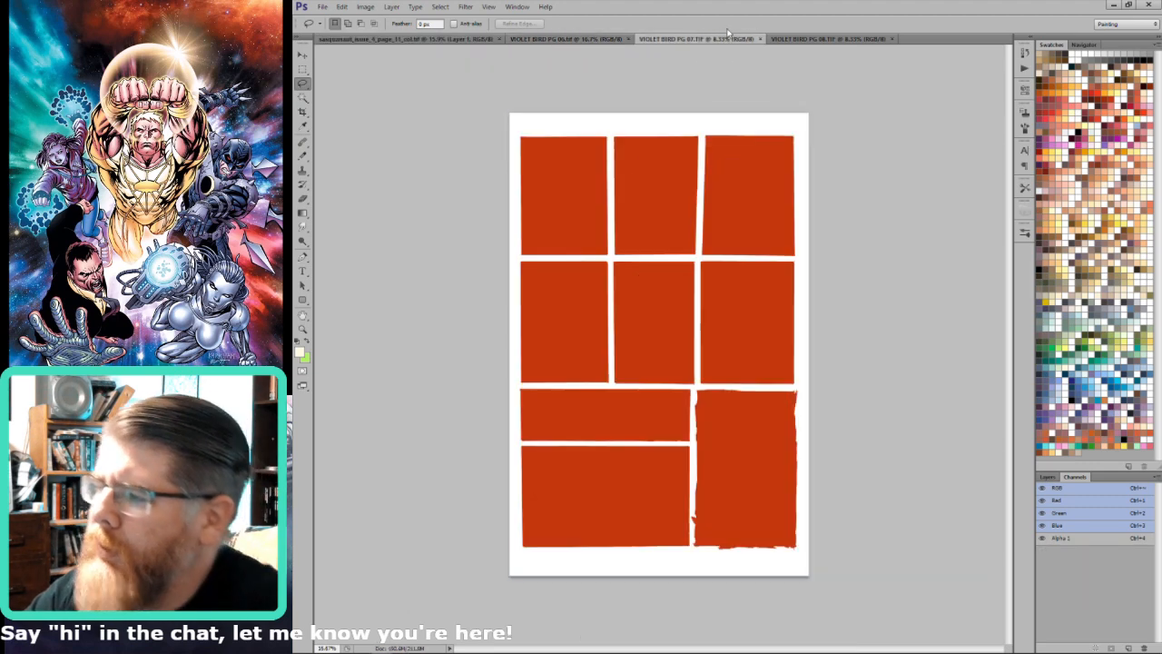
left_click(811, 39)
key("ctrl+grave")
left_click(608, 38)
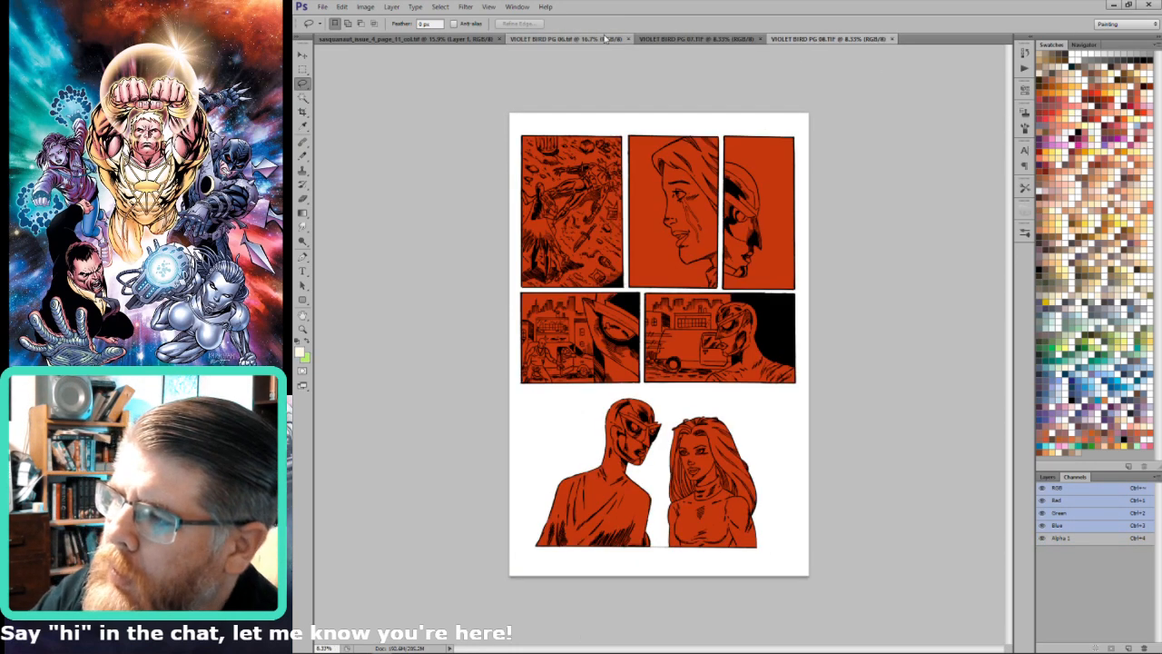
left_click(482, 39)
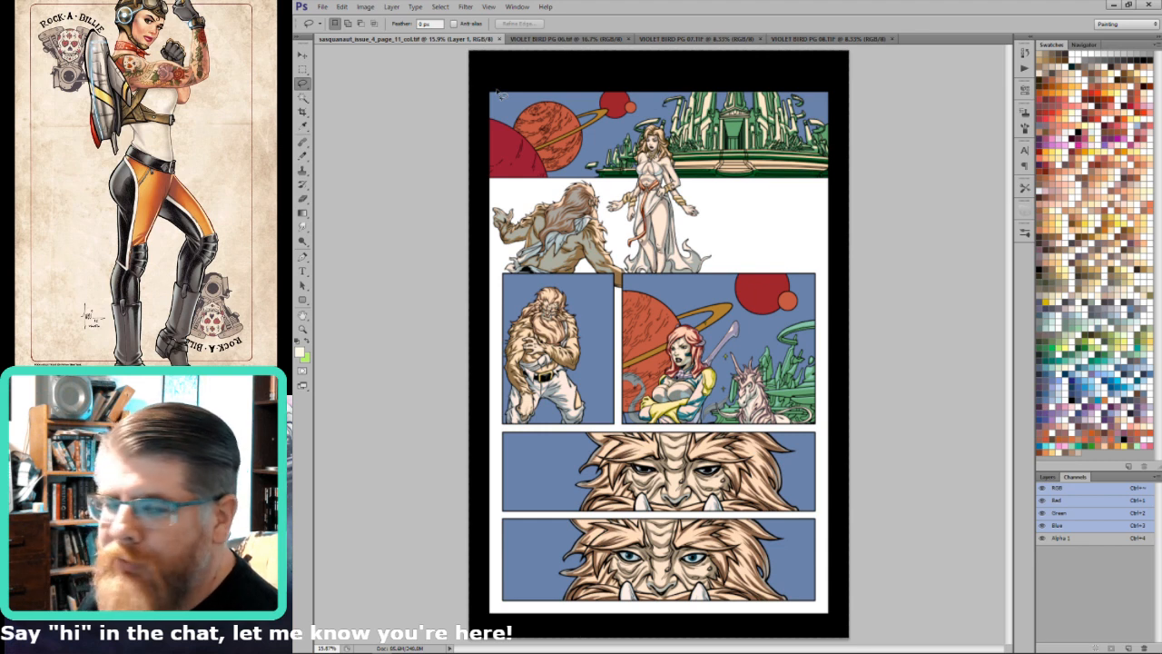
Step: Compare page 11's Alpha 1 line art on its own with the full-colour view
key("ctrl+z")
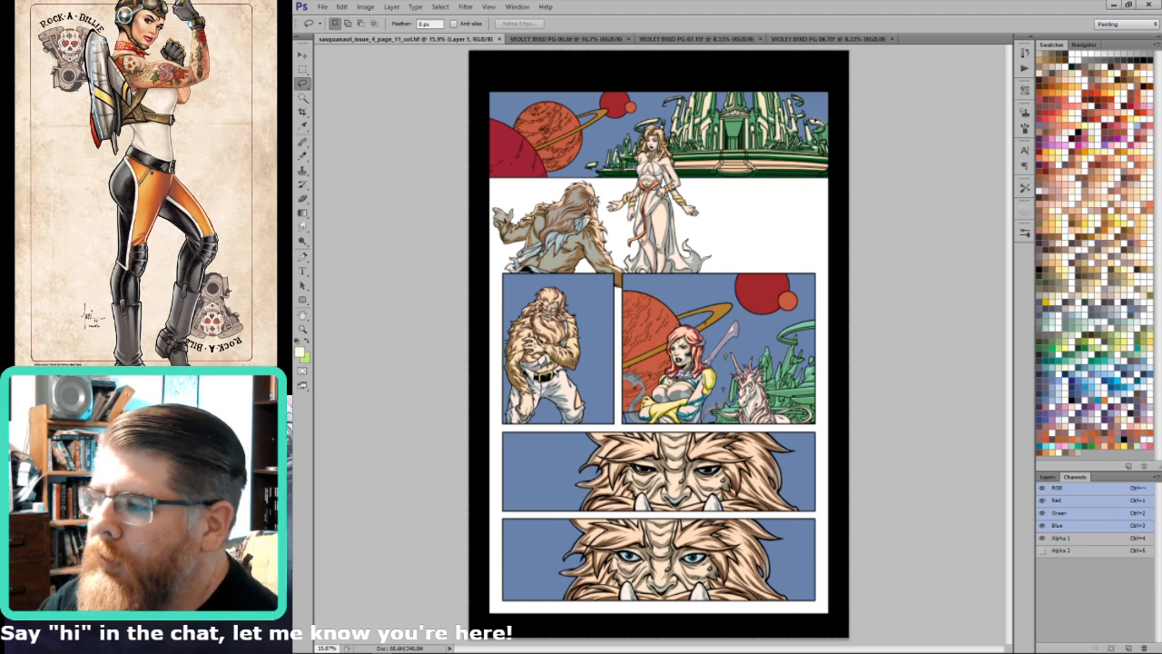
left_click(1042, 489)
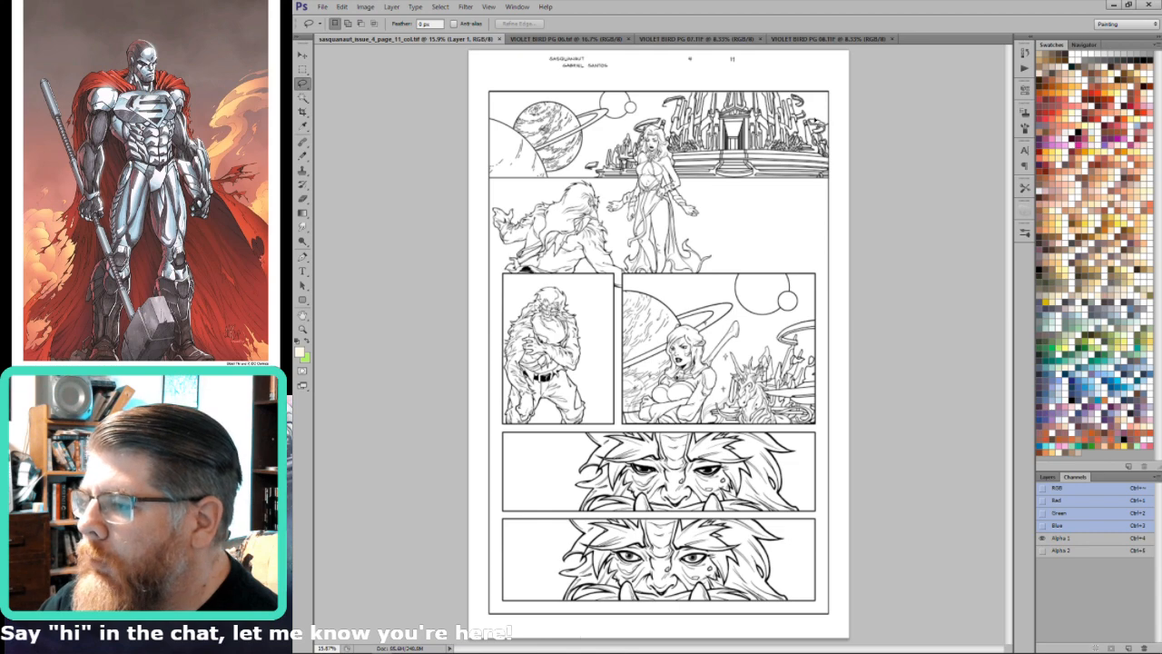
key("ctrl+grave")
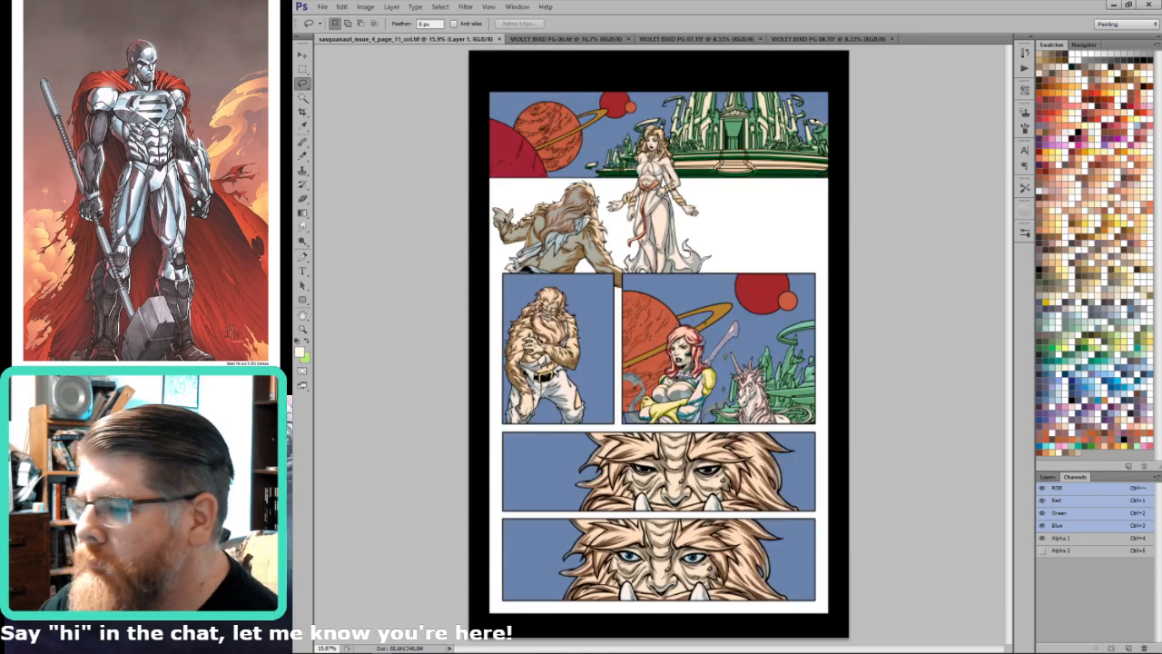
key("ctrl+4")
key("ctrl+grave")
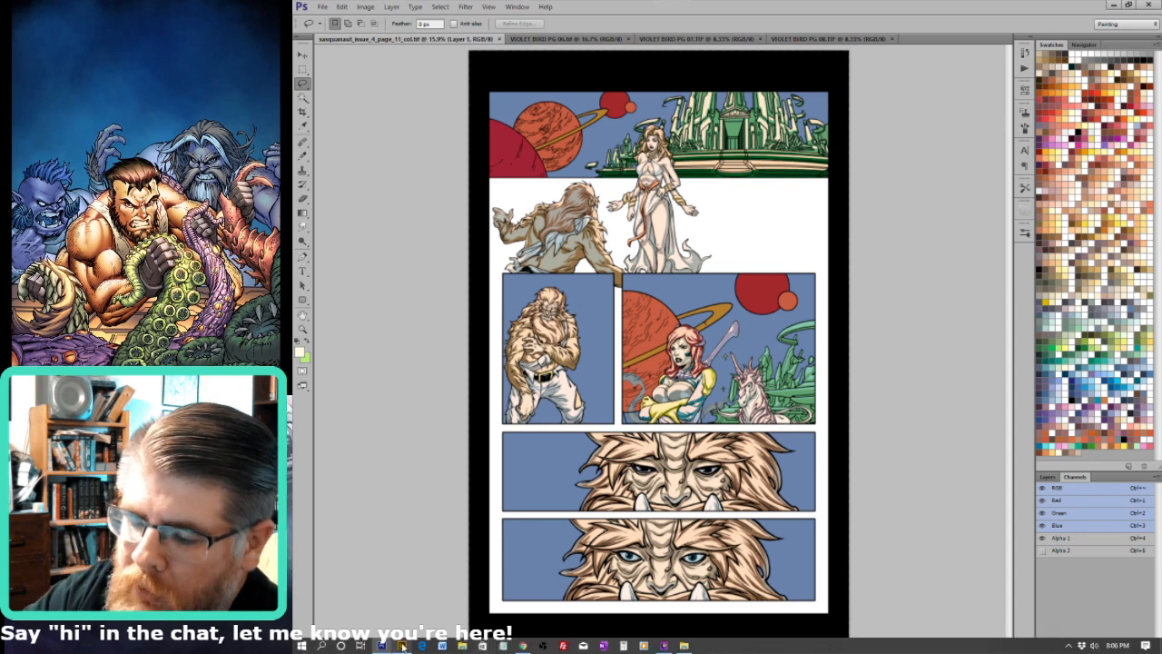
Step: Switch to Adobe Bridge and open the Issue 04 folder of the Sasquanaut project
left_click(401, 646)
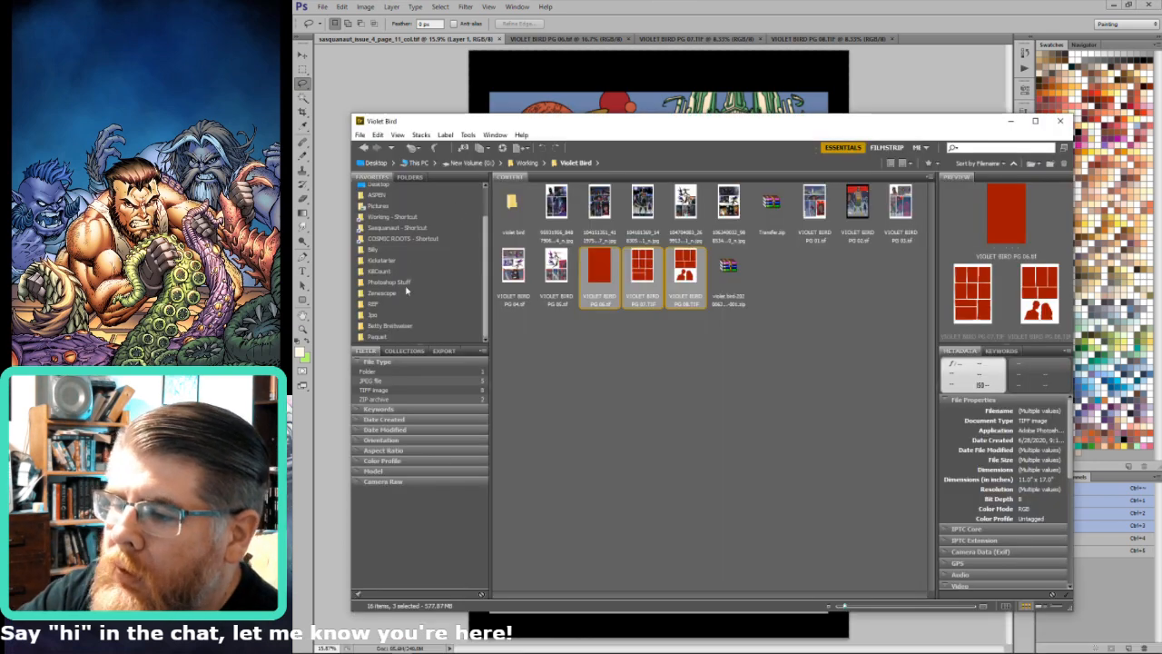
left_click(415, 227)
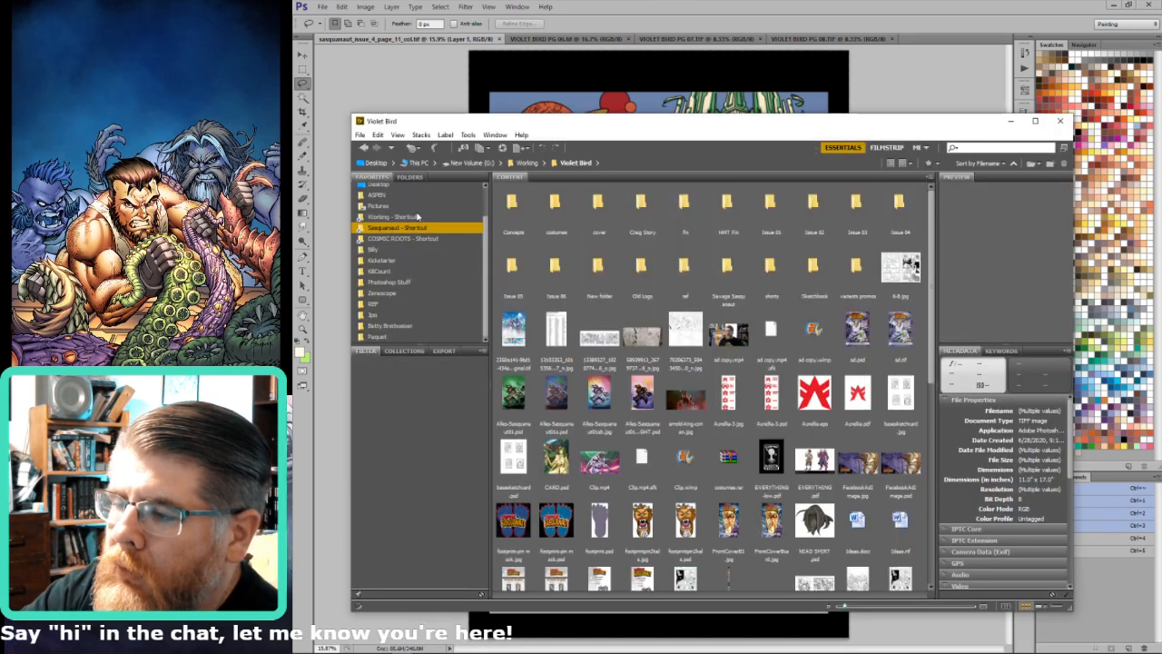
double_click(897, 207)
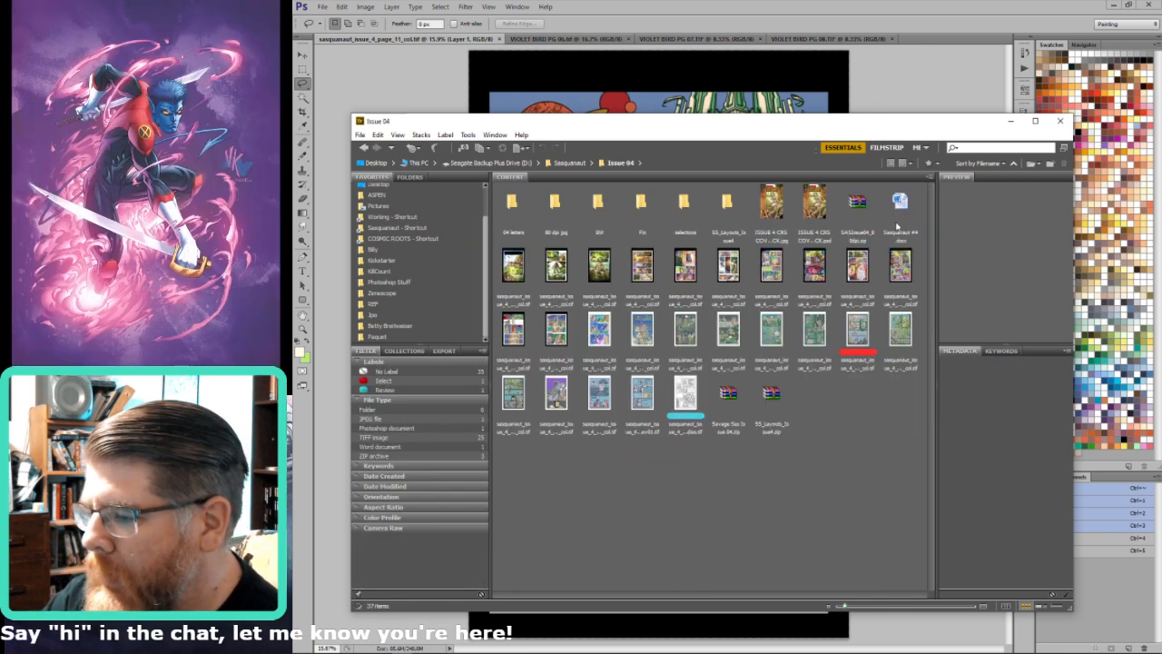
Step: Preview Sasquanaut issue 4 pages 10 and 11 at full screen, check page 6, and return to Photoshop
left_click(901, 278)
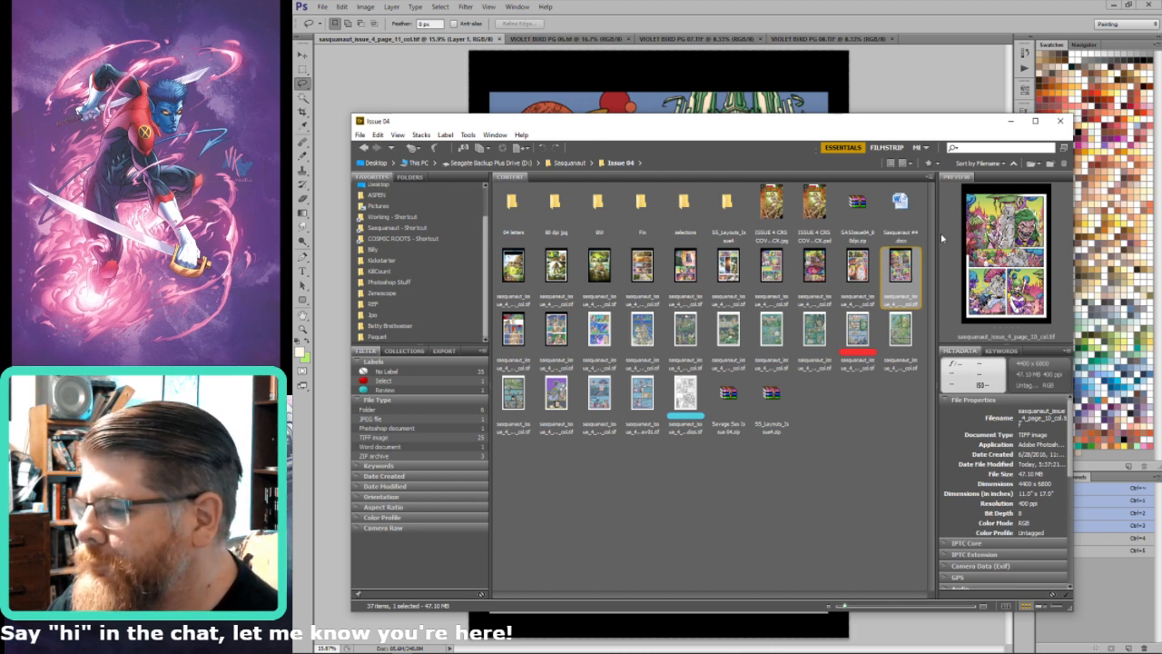
left_click(517, 338)
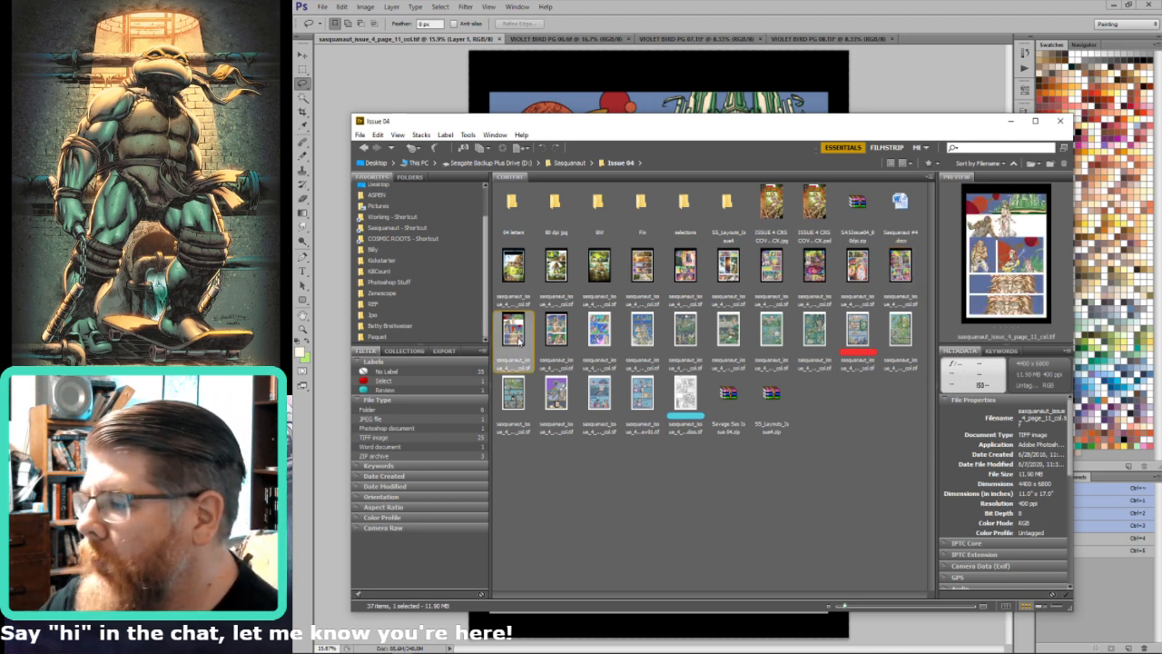
key("space")
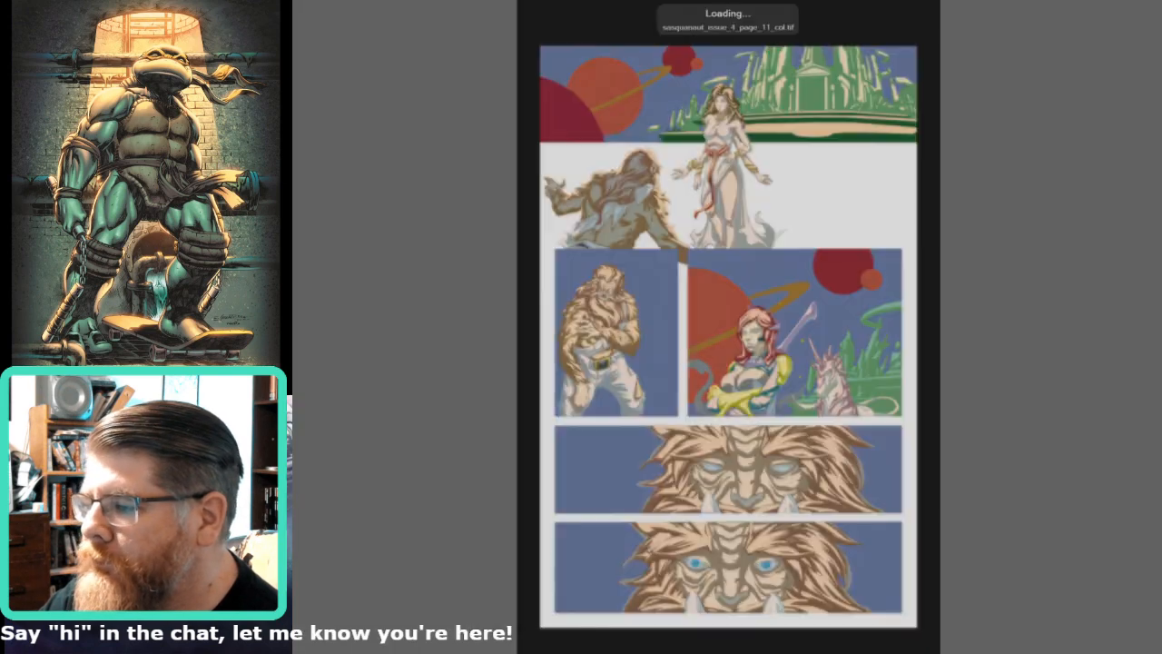
key("space")
key("Left")
key("space")
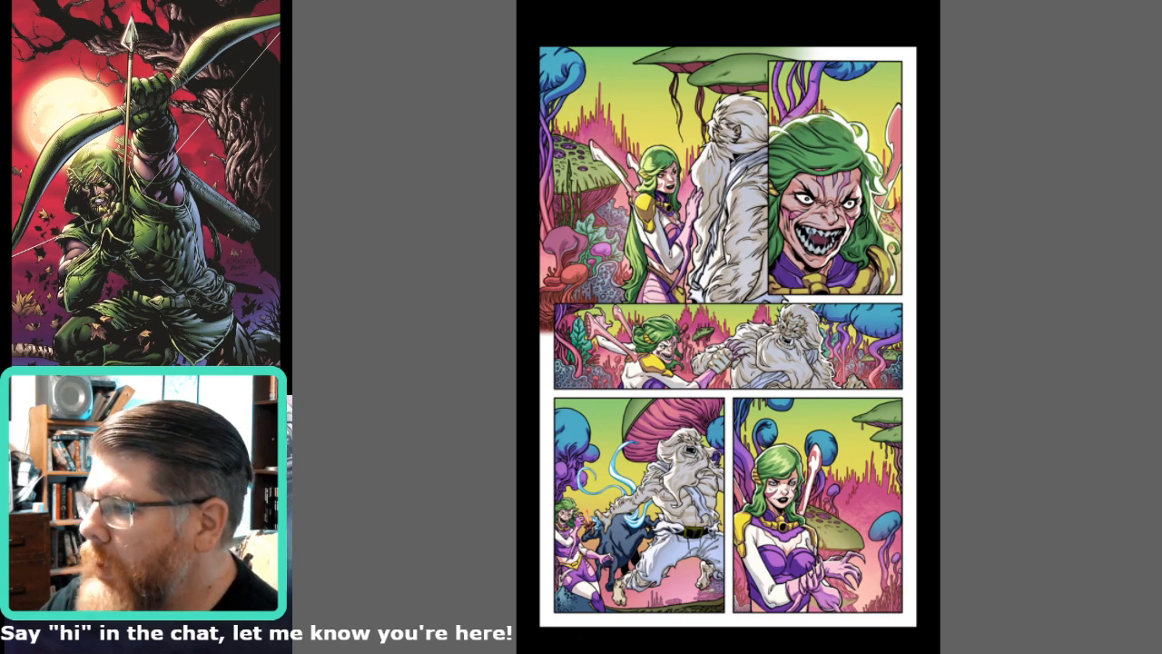
key("space")
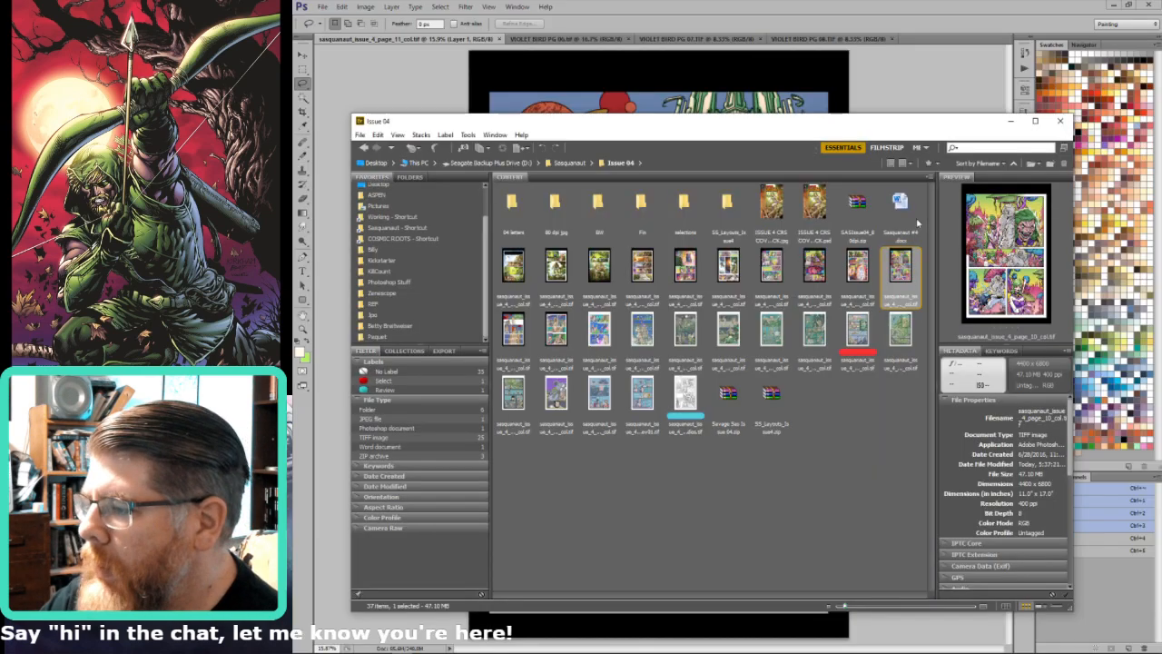
left_click(736, 261)
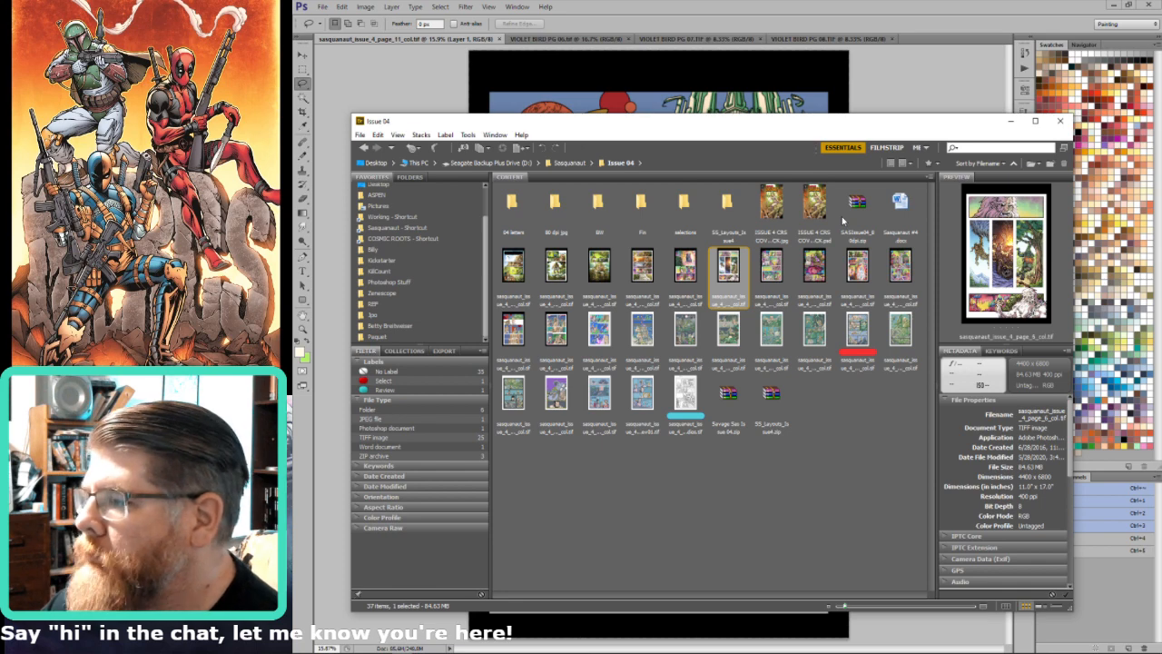
left_click(870, 64)
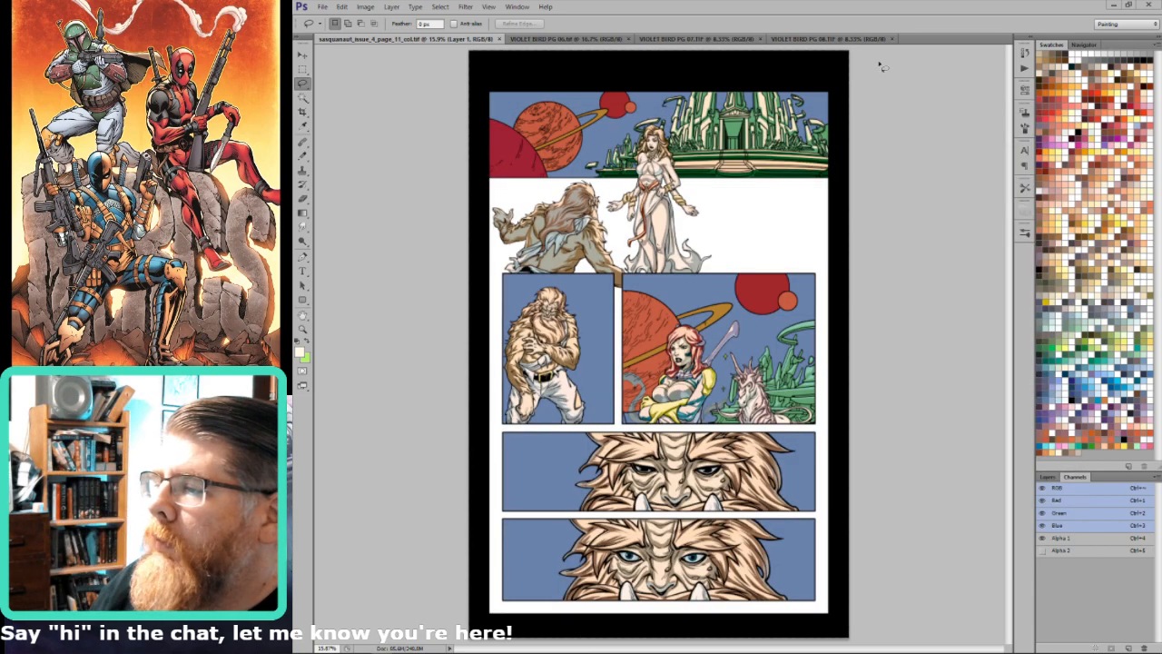
Step: Examine the upper and middle panels of page 11 up close, in colour and as line art alone
left_click(735, 238)
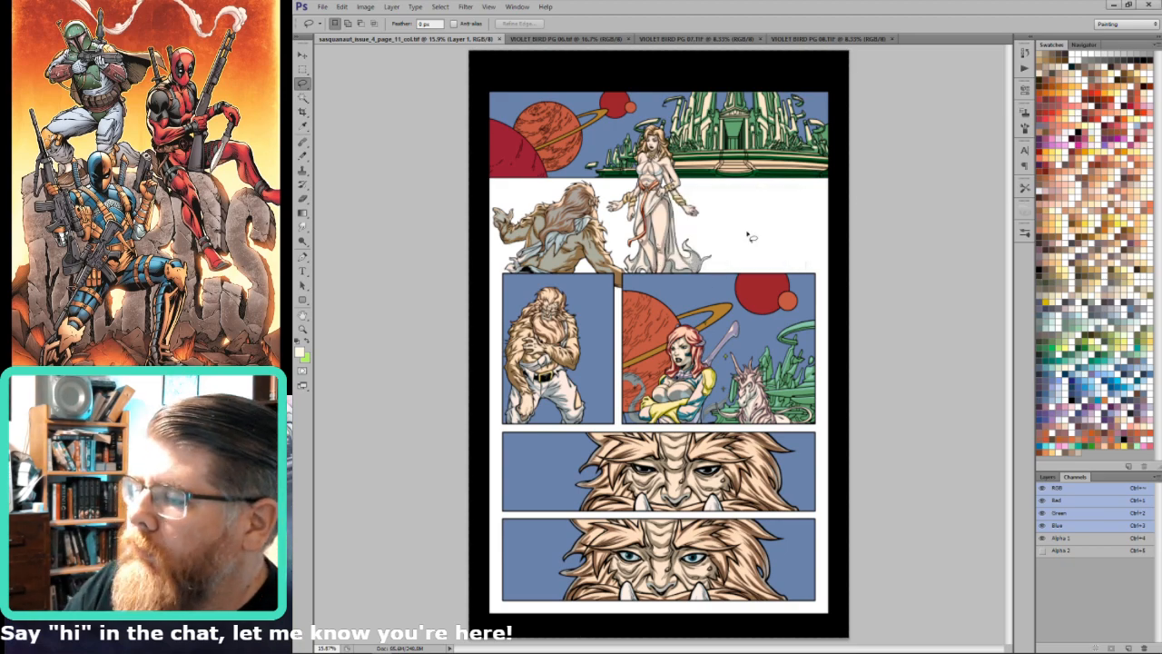
scroll(784, 290, "up", 4)
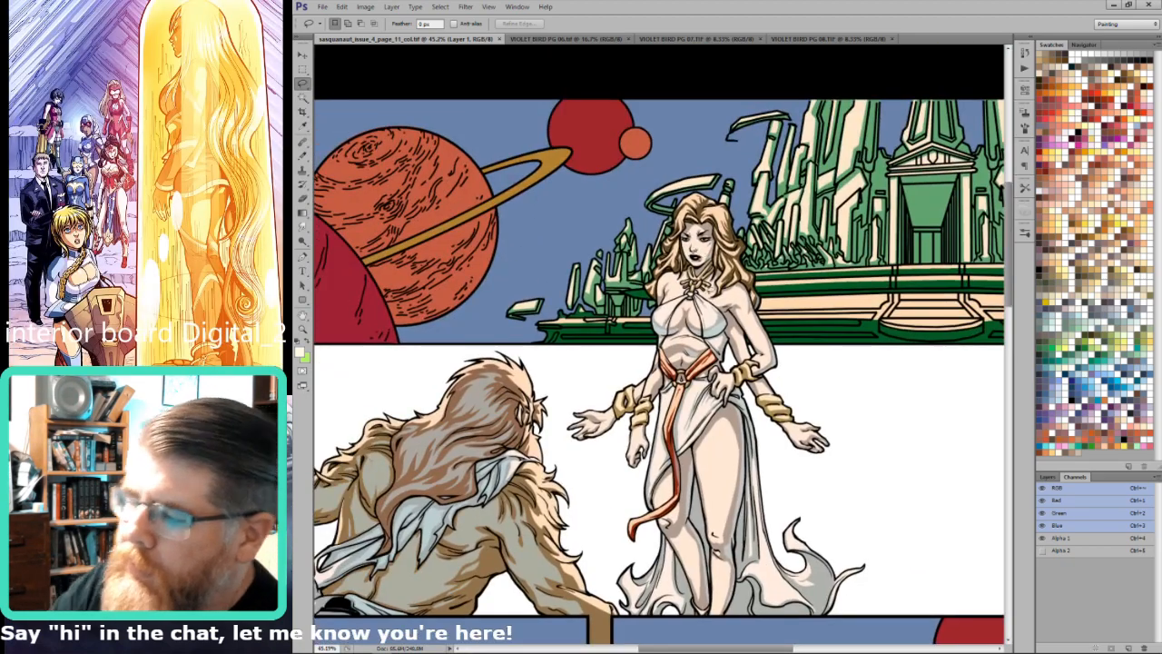
scroll(658, 345, "down", 2)
scroll(658, 345, "down", 5)
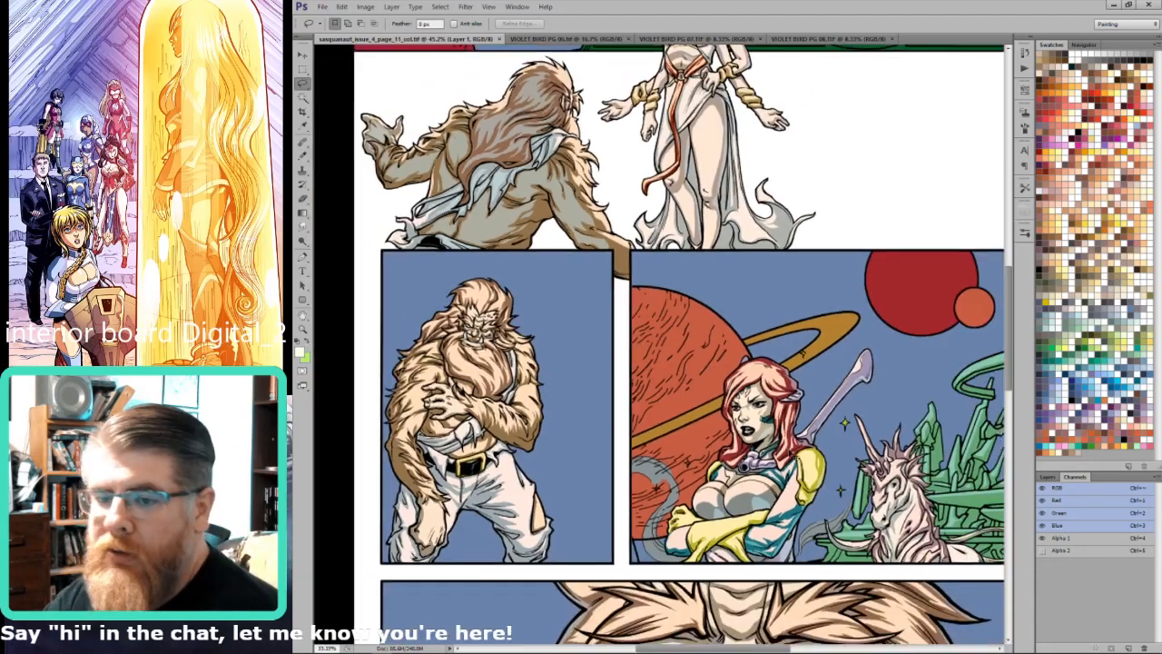
scroll(783, 435, "down", 1)
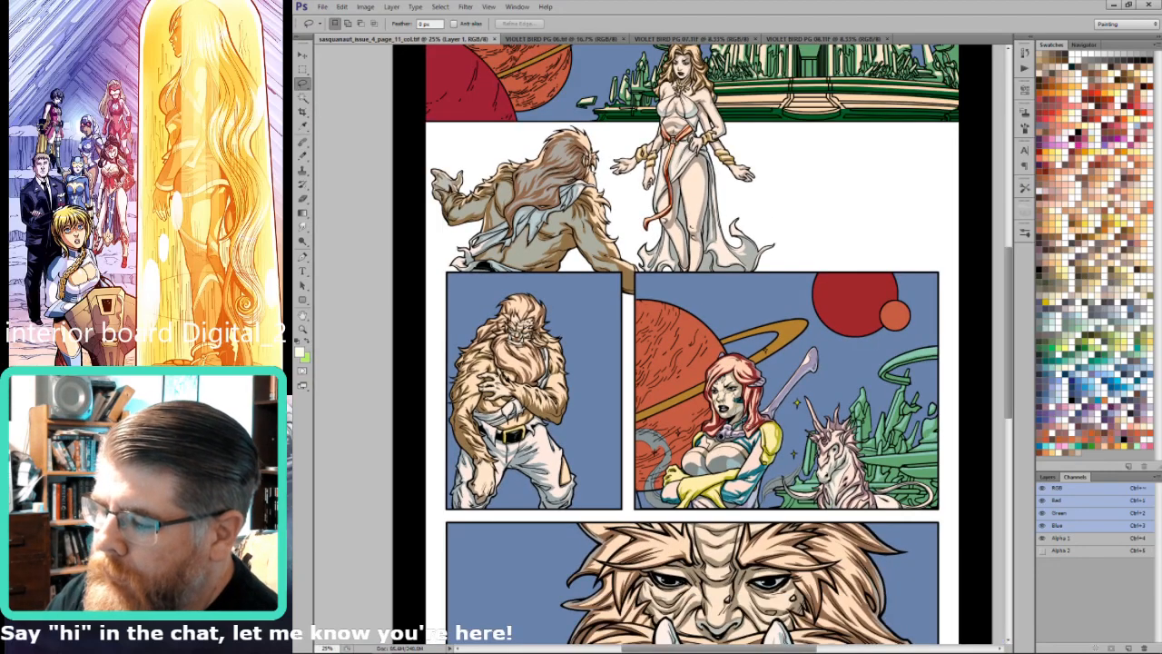
key("grave")
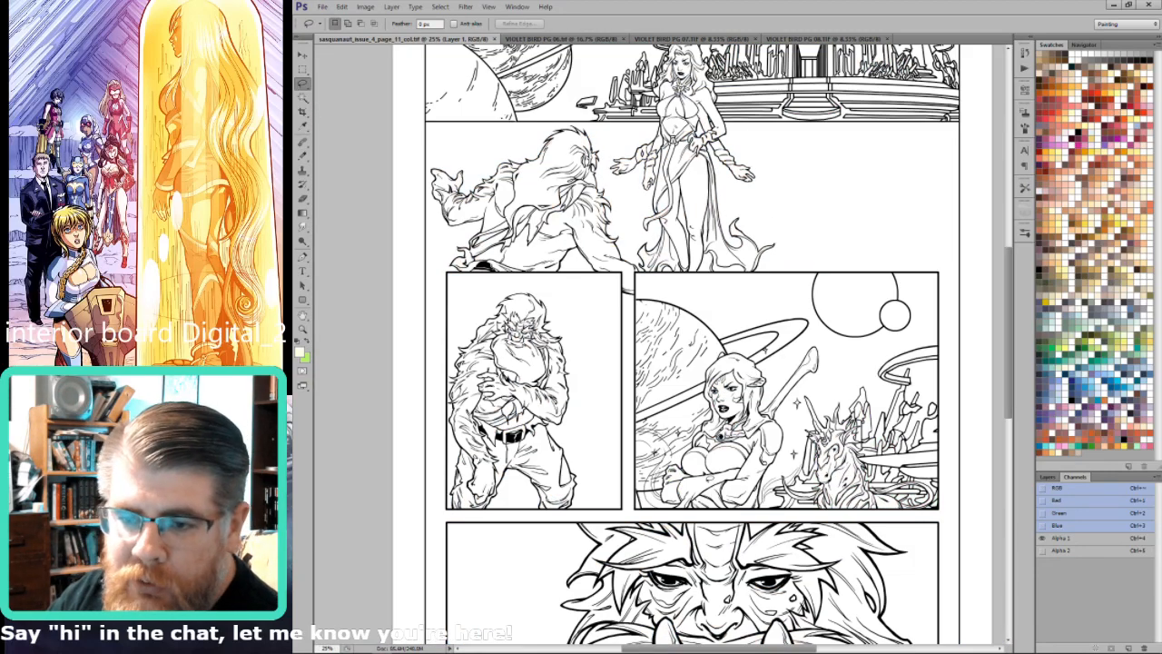
key("grave")
left_click_drag(747, 314, 816, 371)
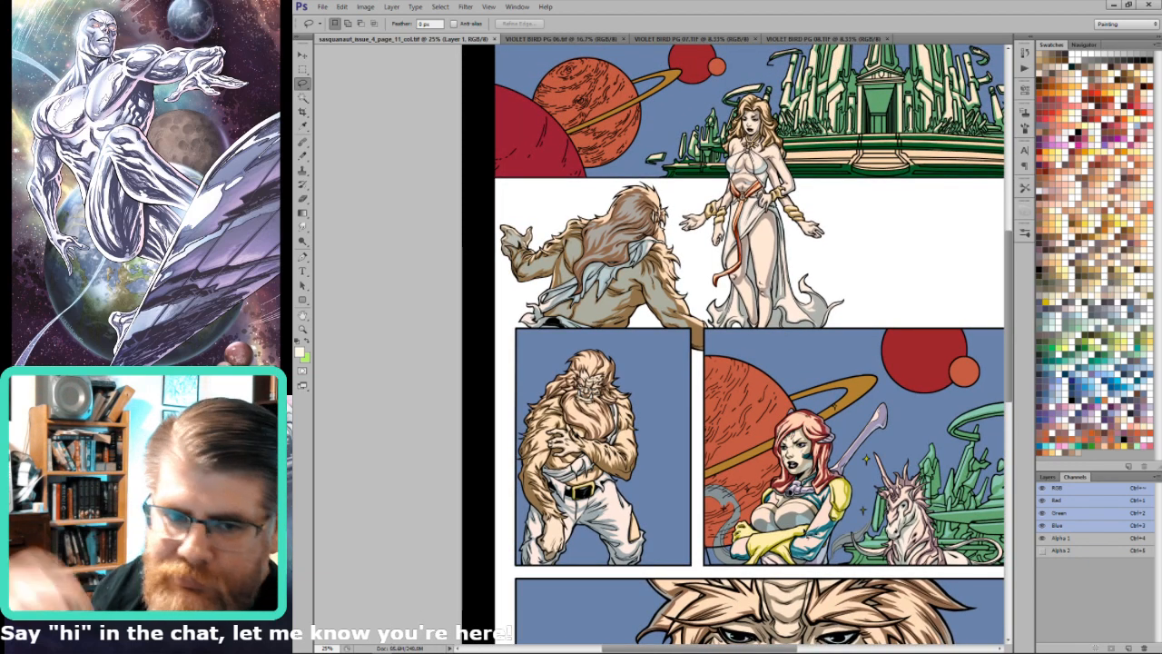
left_click_drag(799, 299, 820, 324)
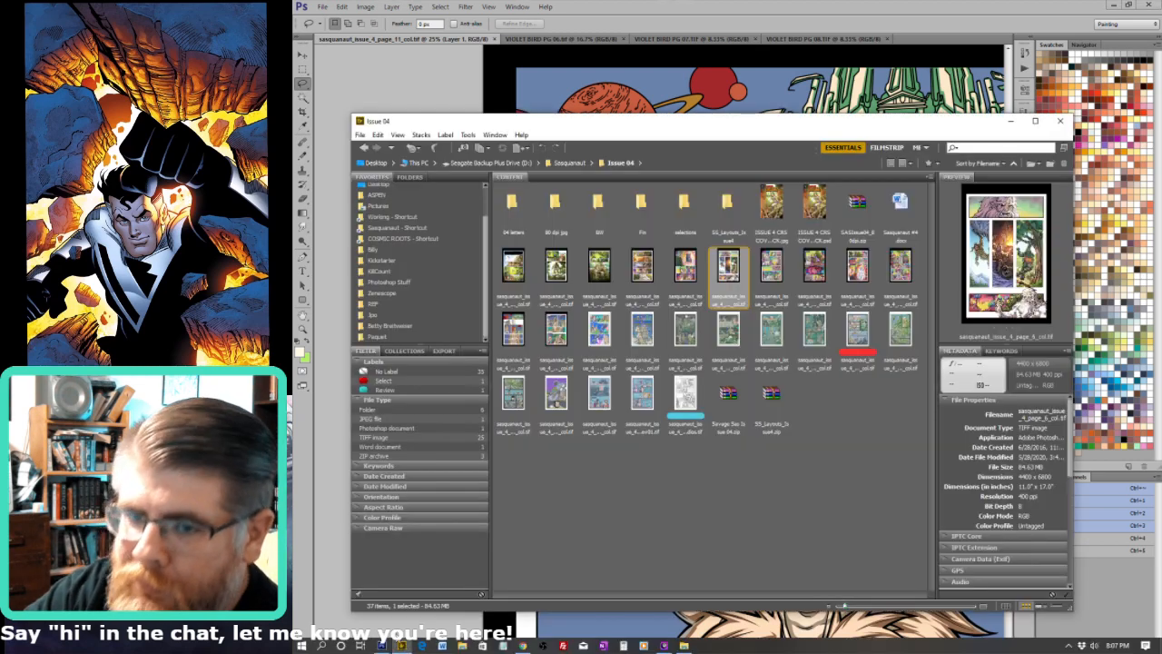
Step: Switch to Adobe Bridge and open sasquanaut_issue_4_page_10_col.tif from the Issue 04 folder in Photoshop
left_click(401, 645)
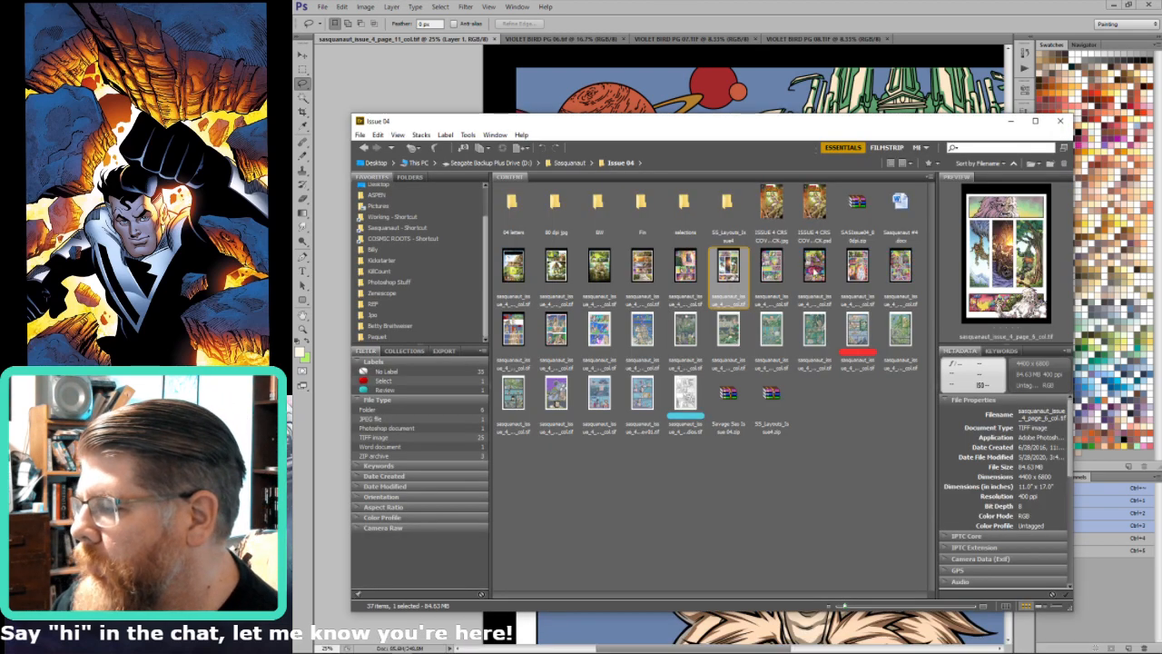
left_click(902, 262)
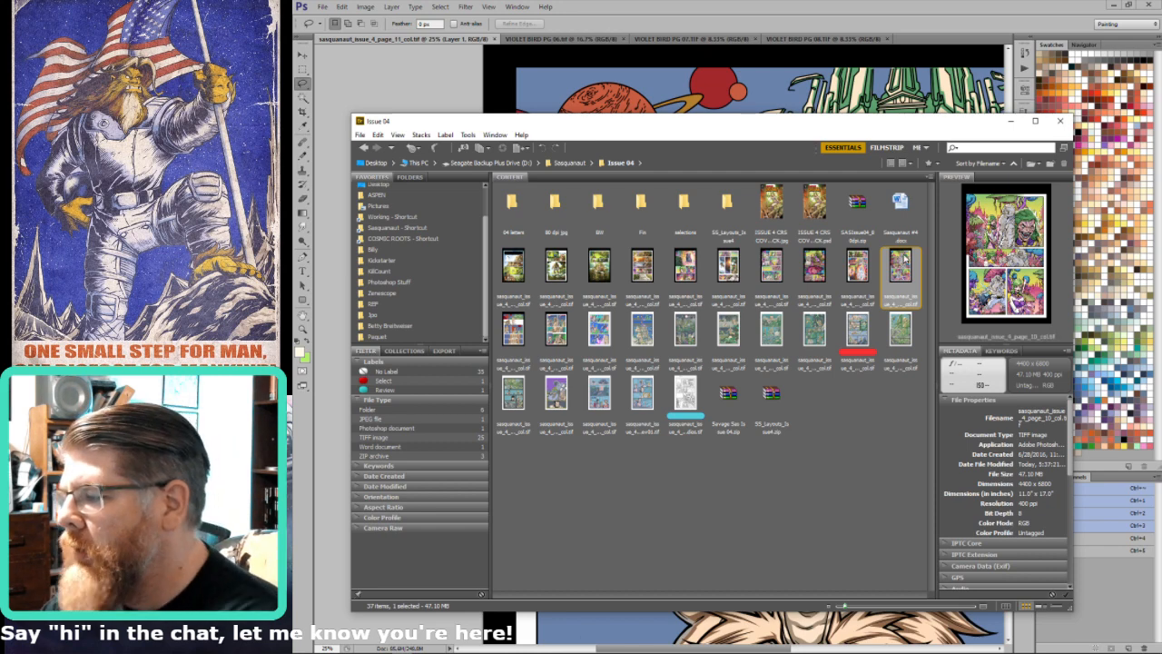
double_click(903, 261)
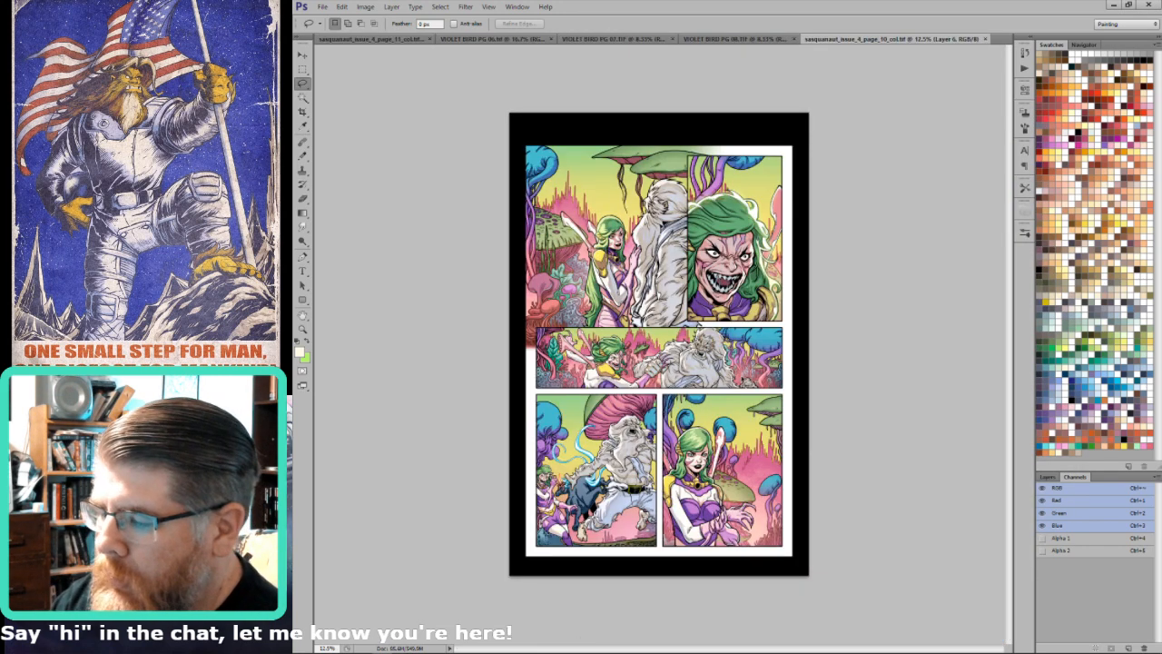
Step: Return to the page 11 file and display only its Alpha 1 line art channel
left_click(406, 39)
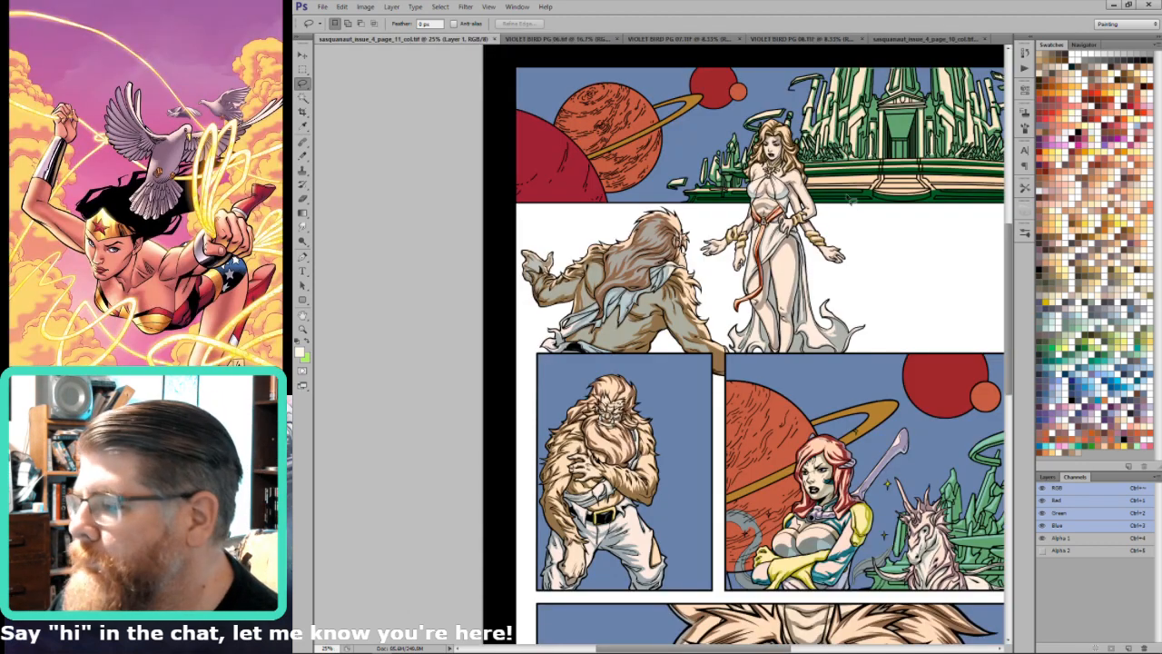
scroll(853, 202, "up", 3)
key("grave")
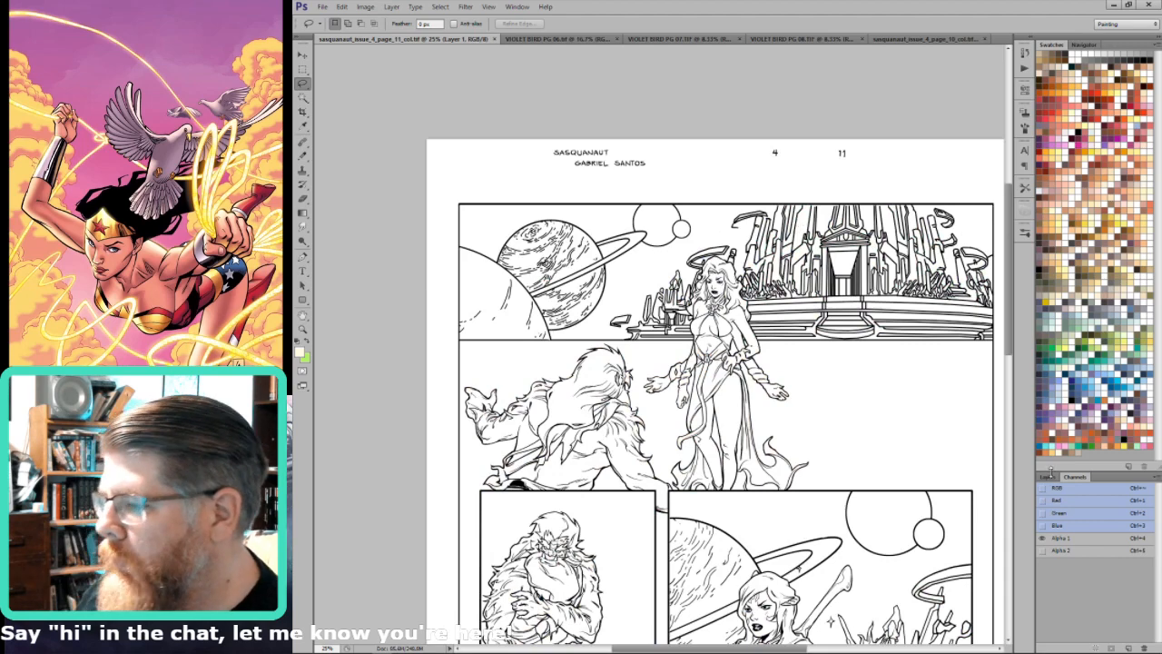
Step: Bring back the full-colour page and preview the teal Layer 2 over it, at full and reduced opacity, before hiding it
key("grave")
left_click(1053, 477)
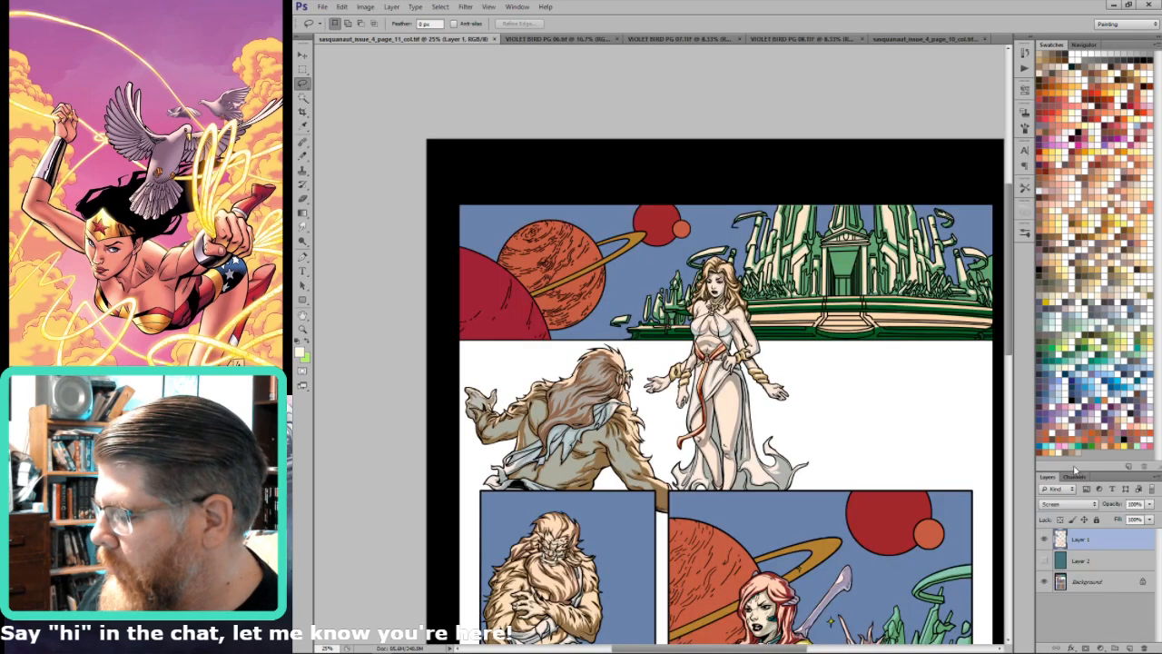
left_click(1045, 560)
left_click(1063, 563)
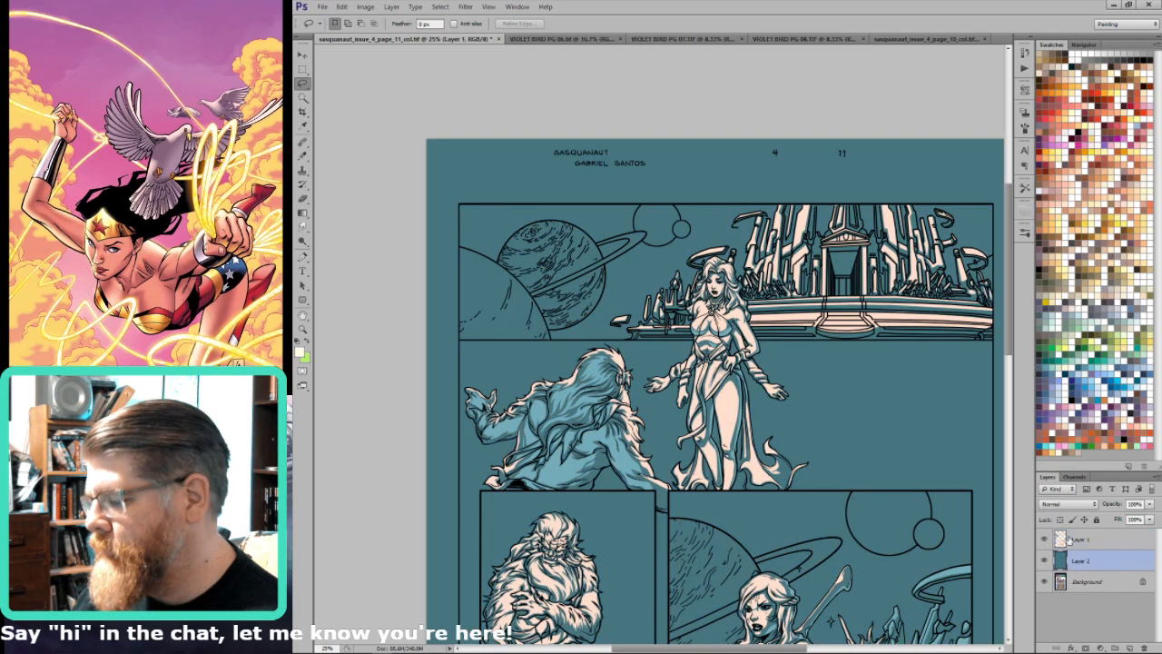
key("m")
left_click(1045, 560)
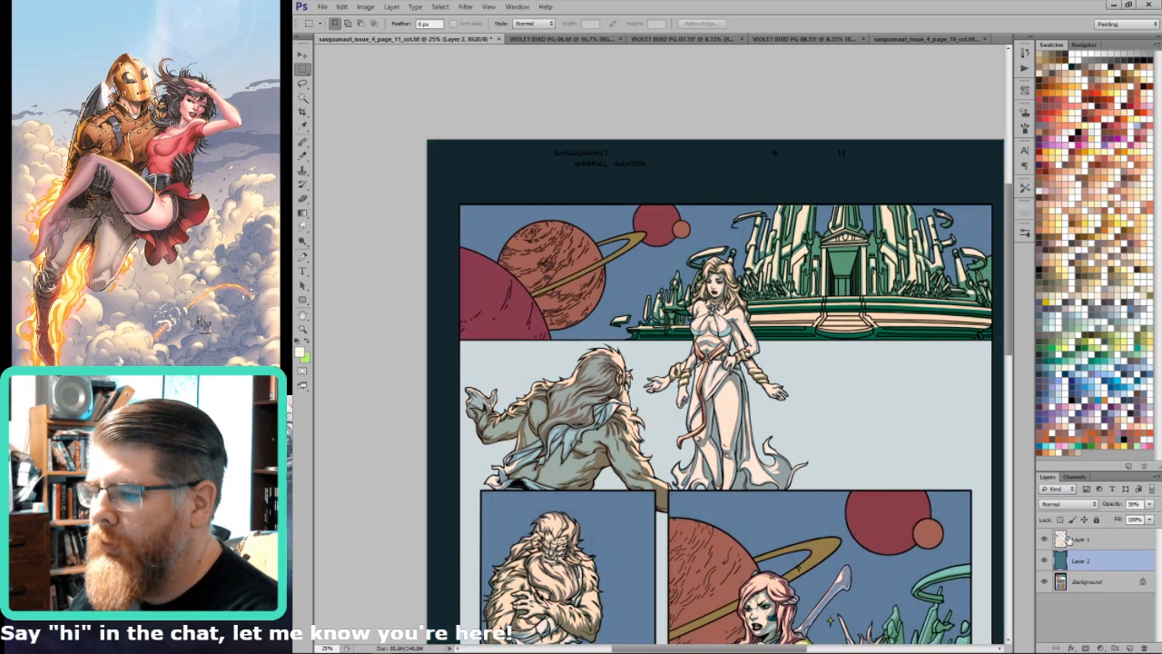
Step: Make the Background layer active and briefly check the page against its bare line art
key("ctrl+minus")
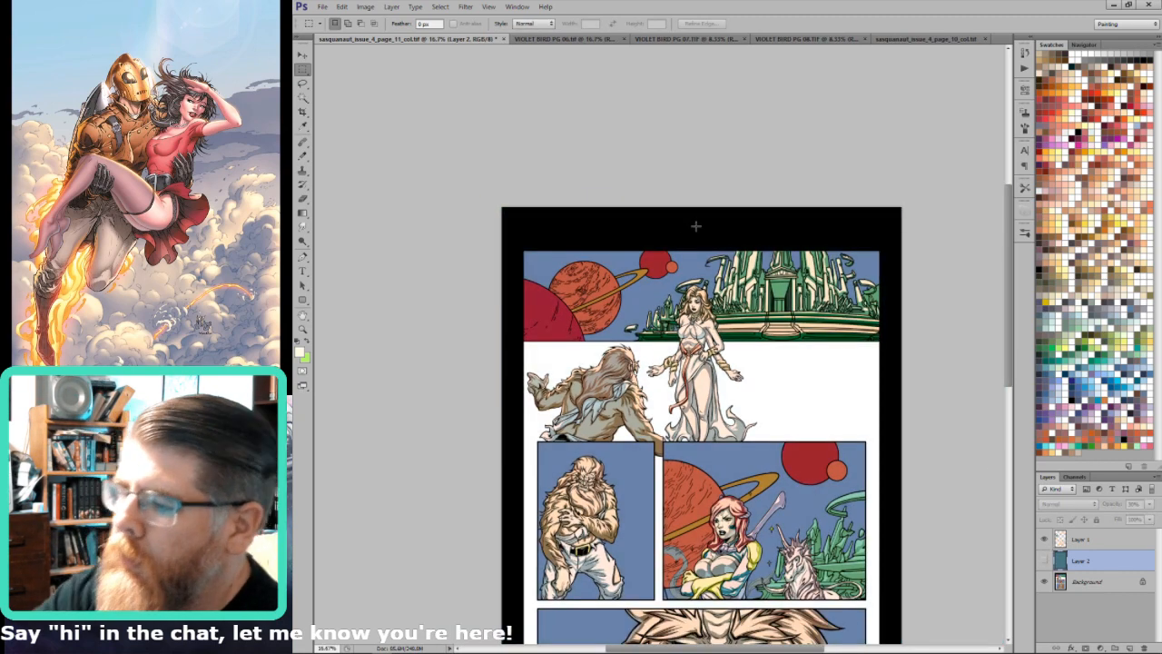
left_click_drag(775, 271, 783, 283)
left_click(1080, 582)
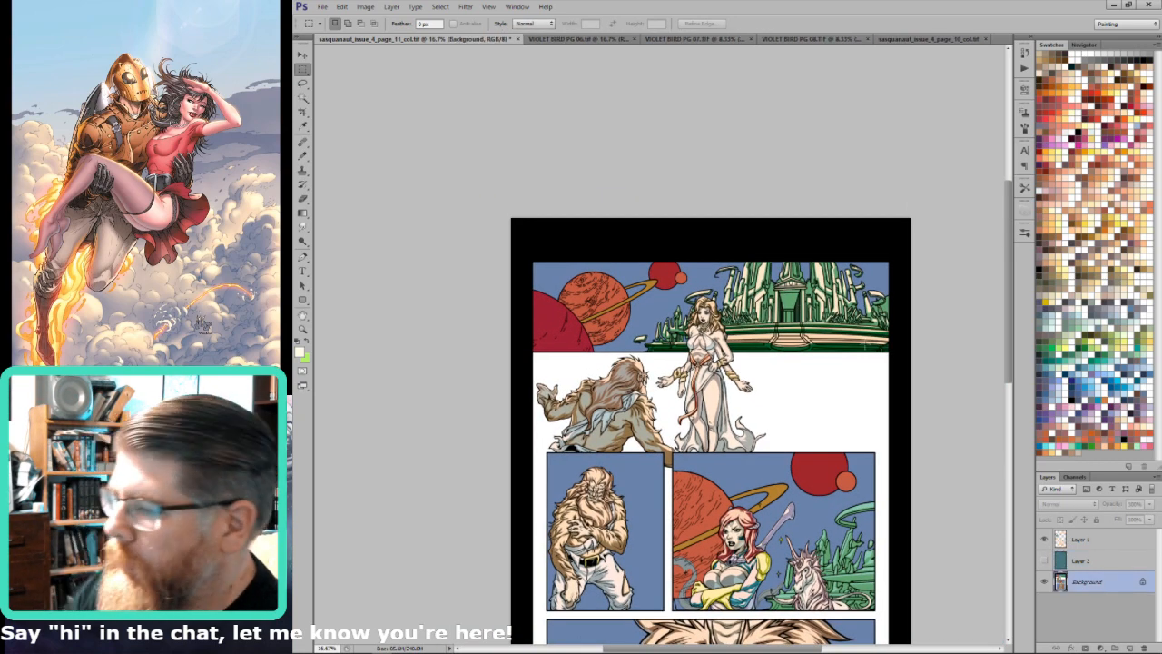
key("alt+BackSpace")
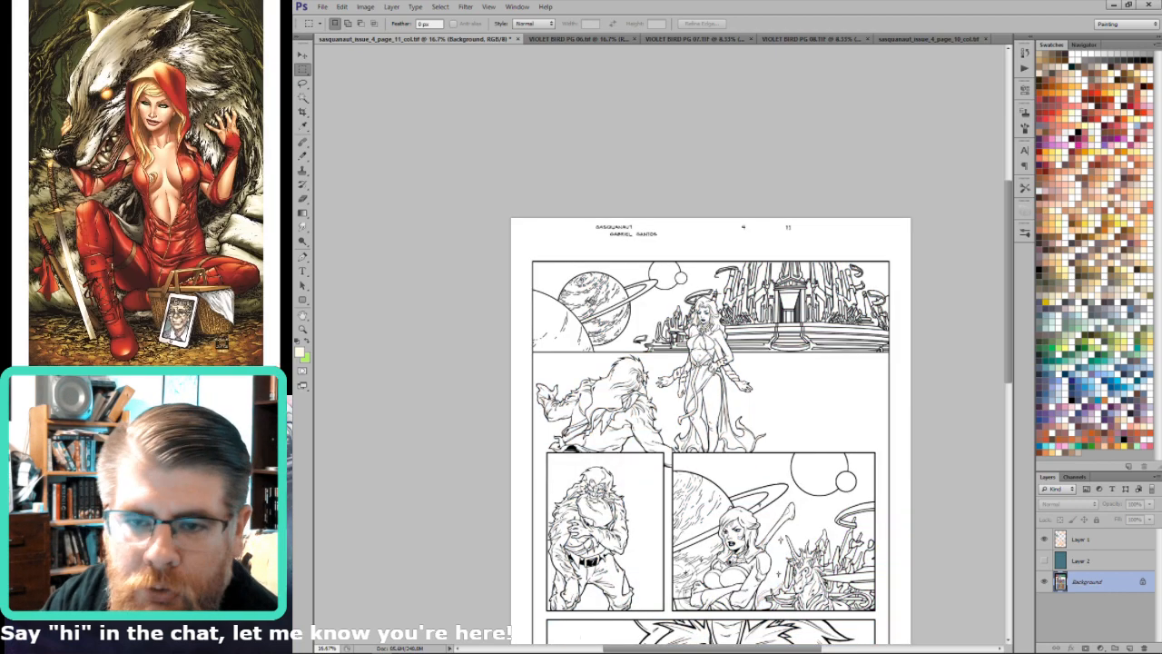
key("ctrl+z")
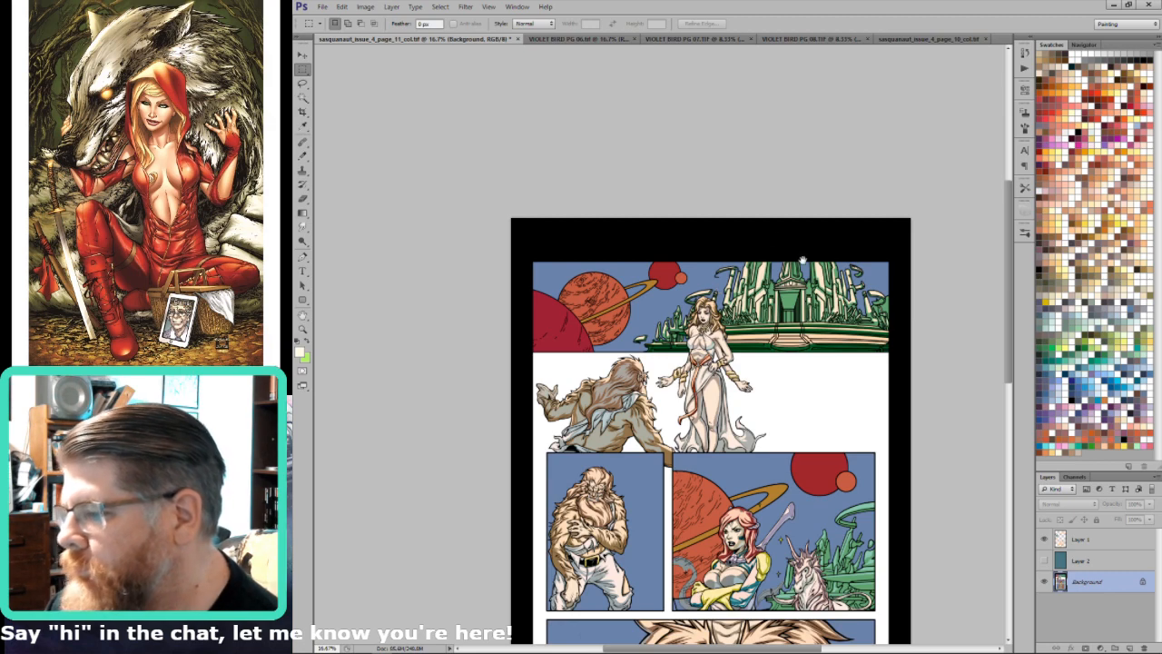
Step: Examine the woman and the Sasquatch figure in the upper and middle panels up close, leaving nothing selected
left_click_drag(772, 299, 788, 304)
scroll(705, 418, "up", 5)
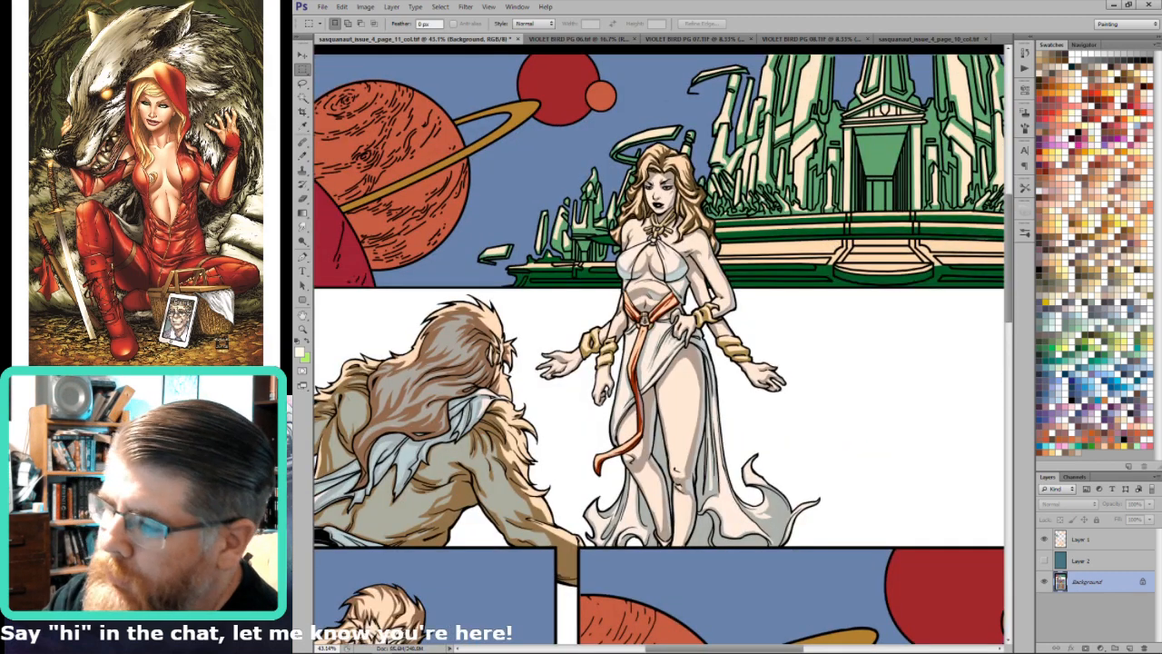
mouse_move(668, 245)
left_mouse_down()
mouse_move(673, 420)
mouse_move(708, 194)
left_mouse_up()
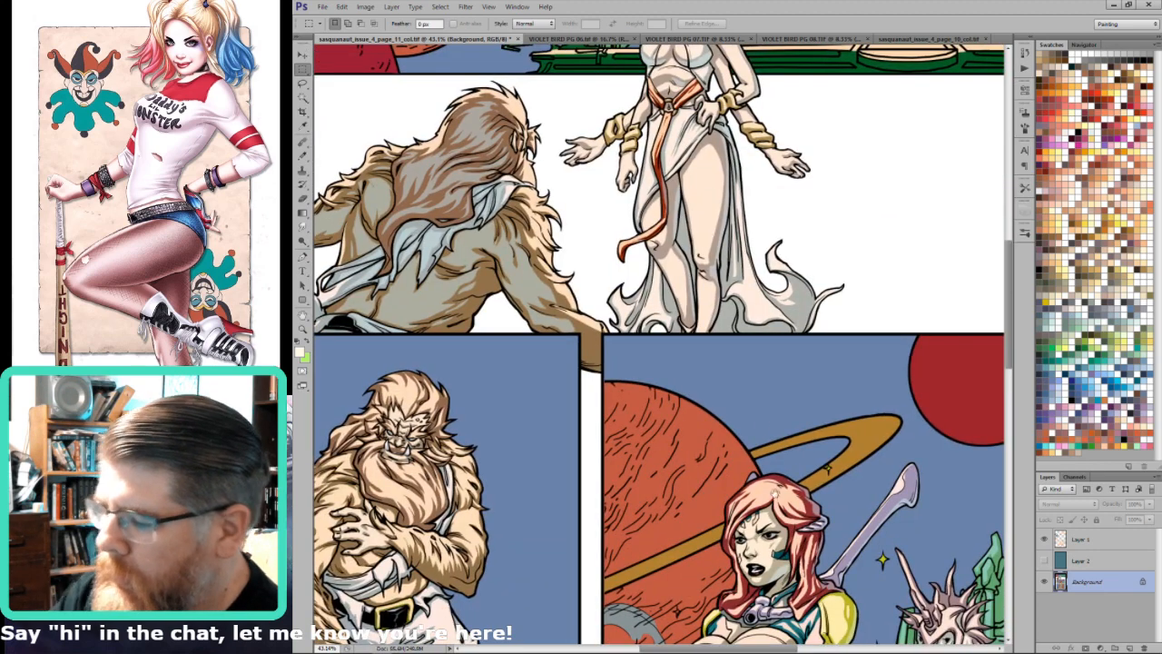
left_click_drag(786, 550, 787, 551)
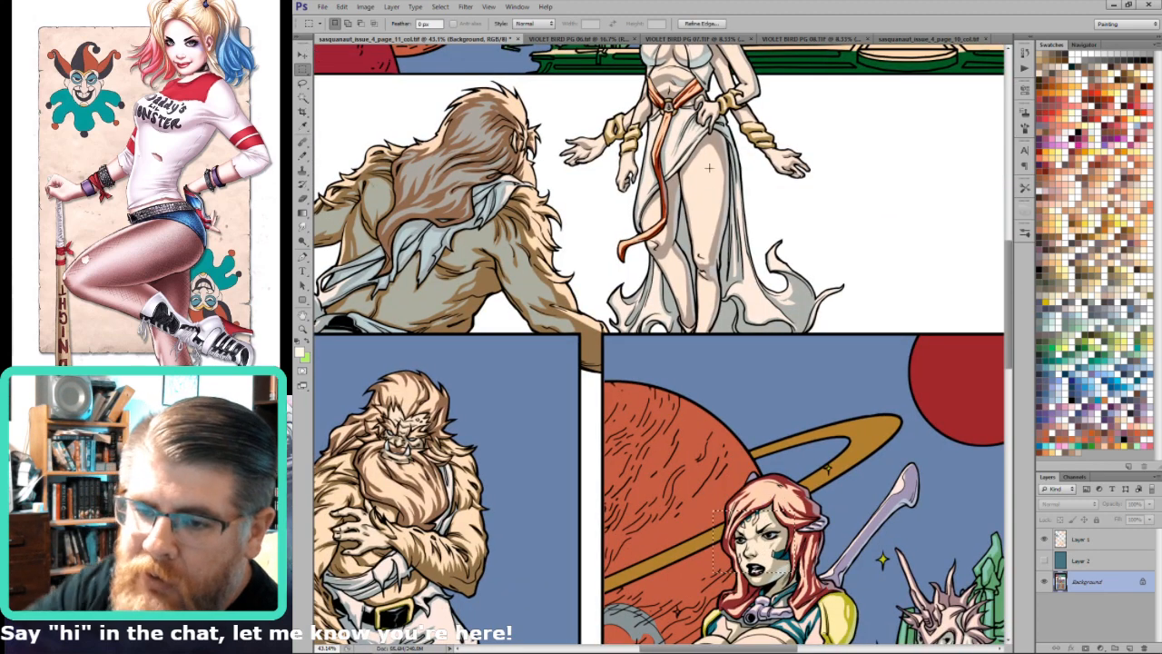
scroll(636, 236, "up", 3)
left_click(626, 236)
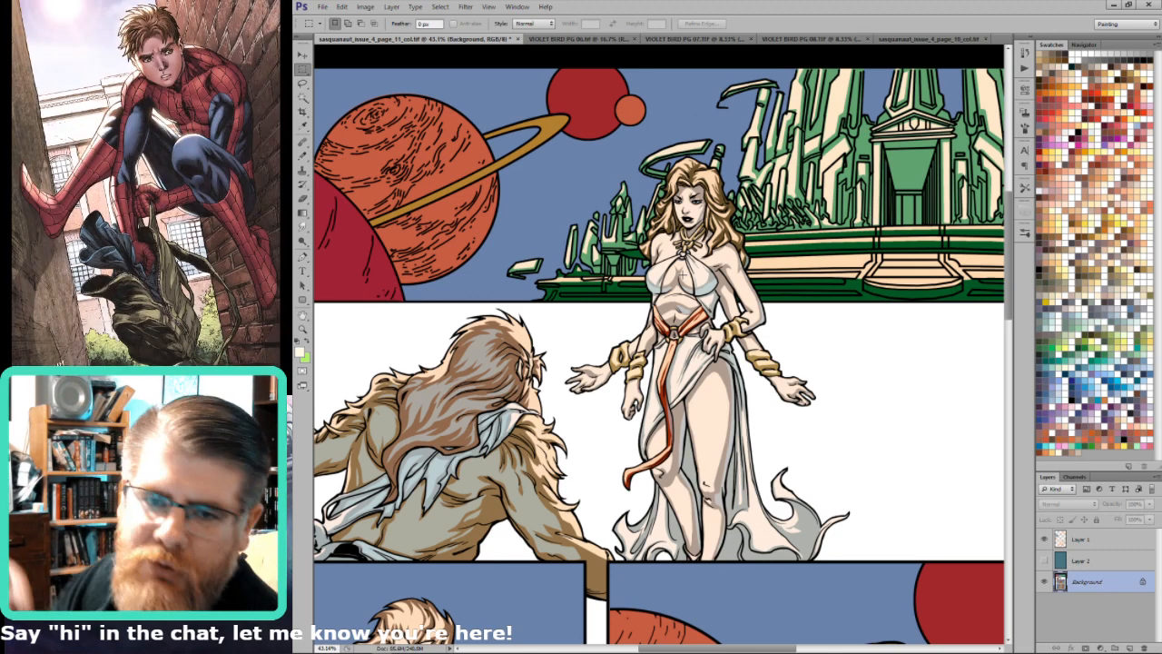
left_click_drag(459, 381, 425, 490)
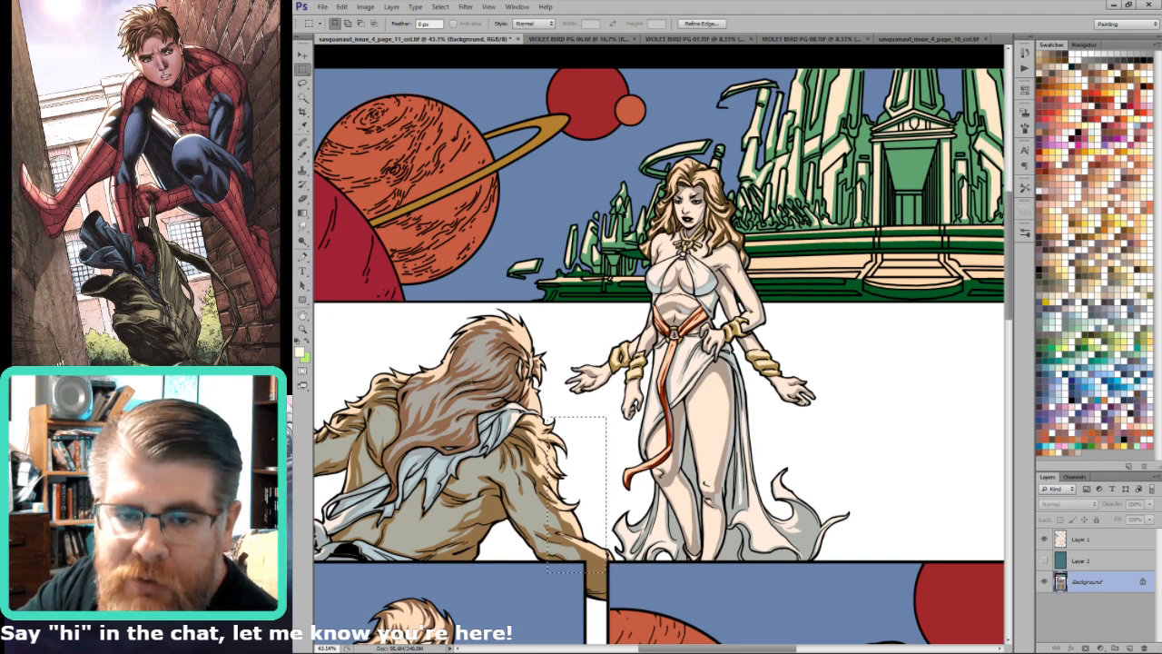
left_click_drag(454, 436, 611, 539)
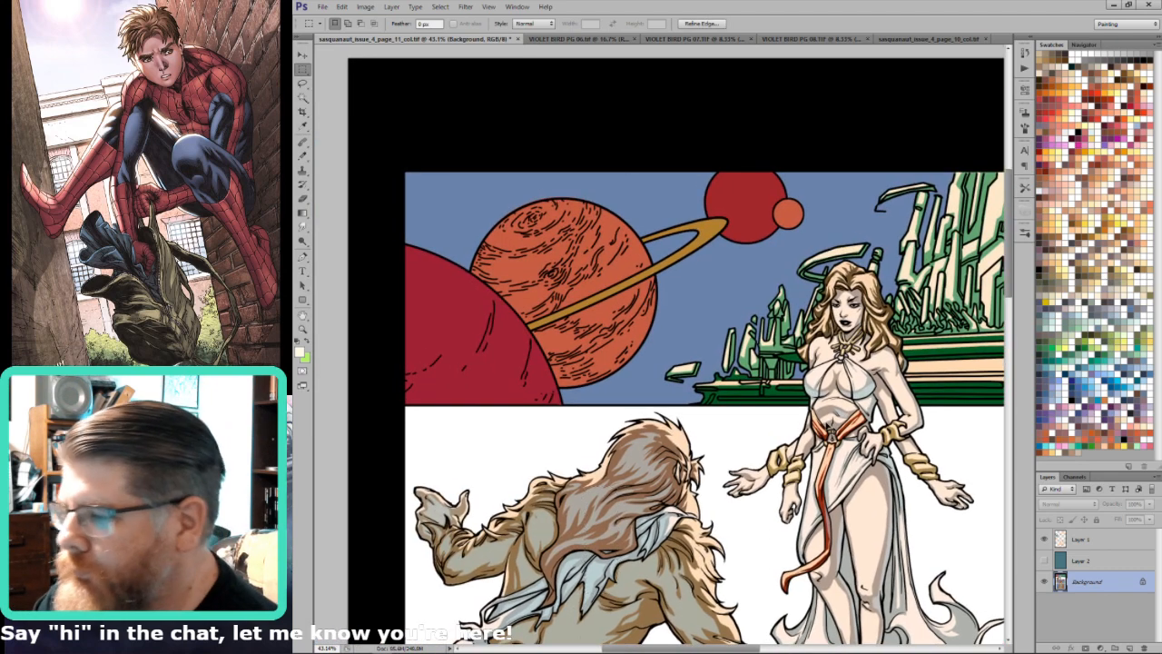
key("ctrl+d")
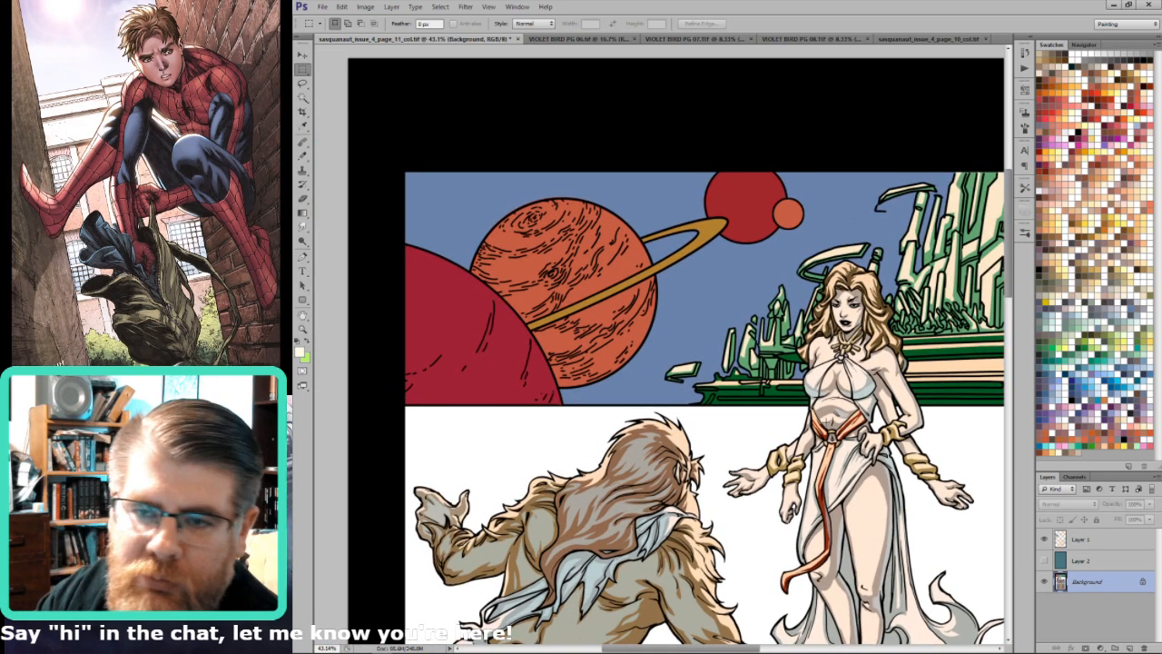
Step: Select the blue background areas by colour with the Magic Wand and limit the selection to the top panel's sky
key("w")
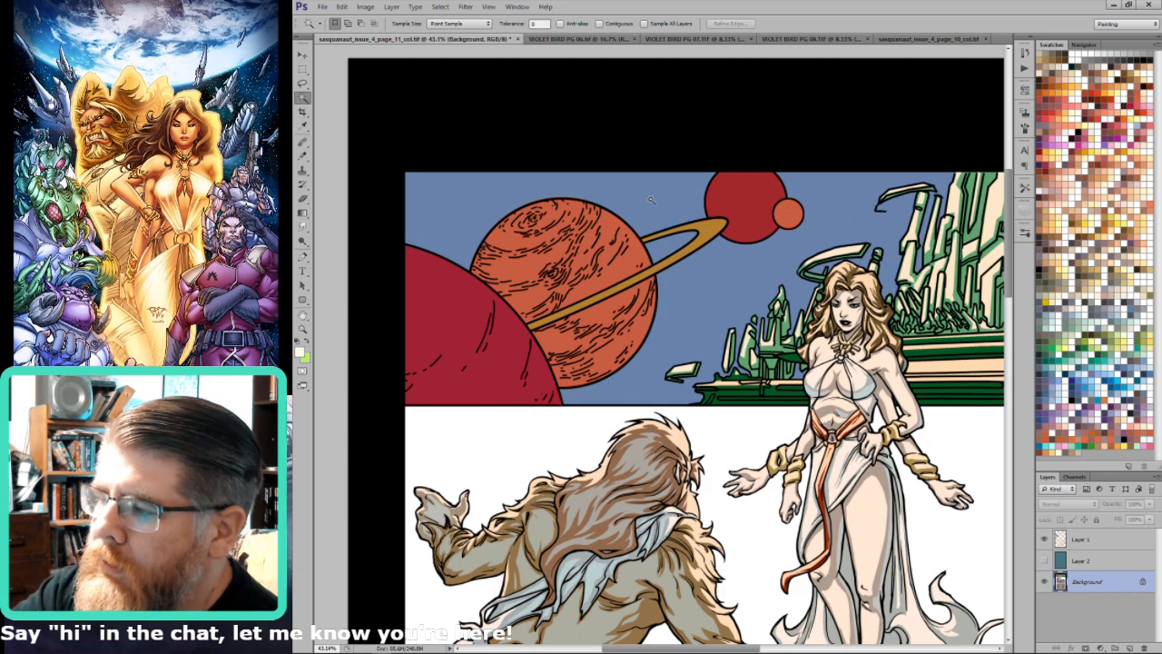
left_click(650, 200)
key("ctrl+0")
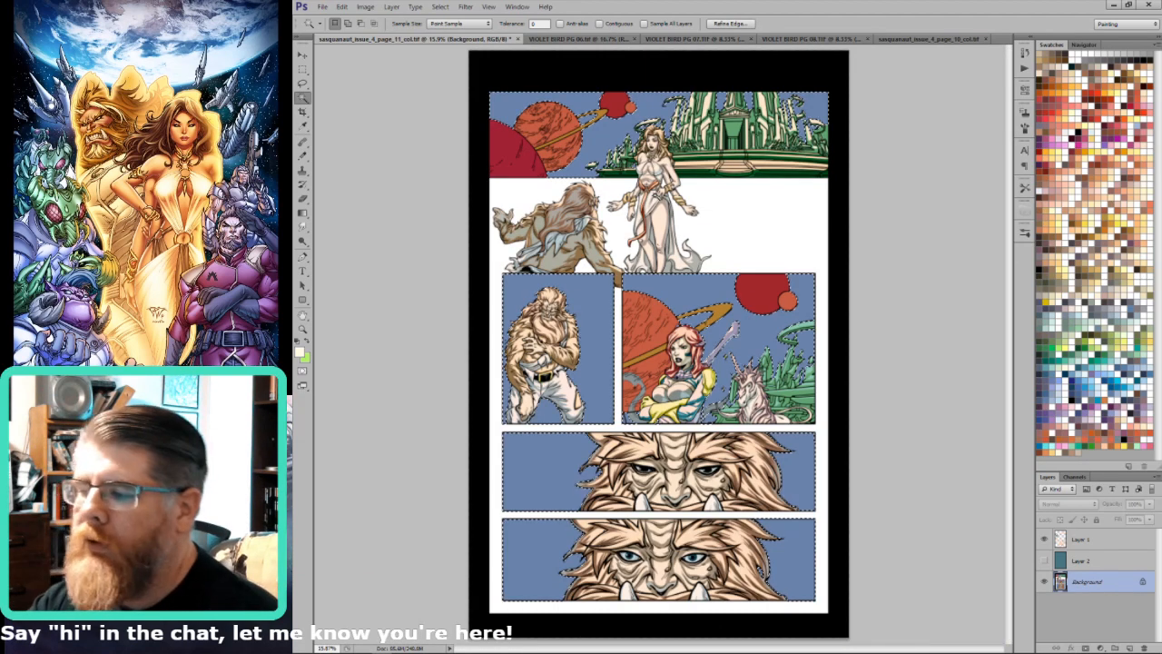
key("m")
left_click_drag(483, 258, 846, 623)
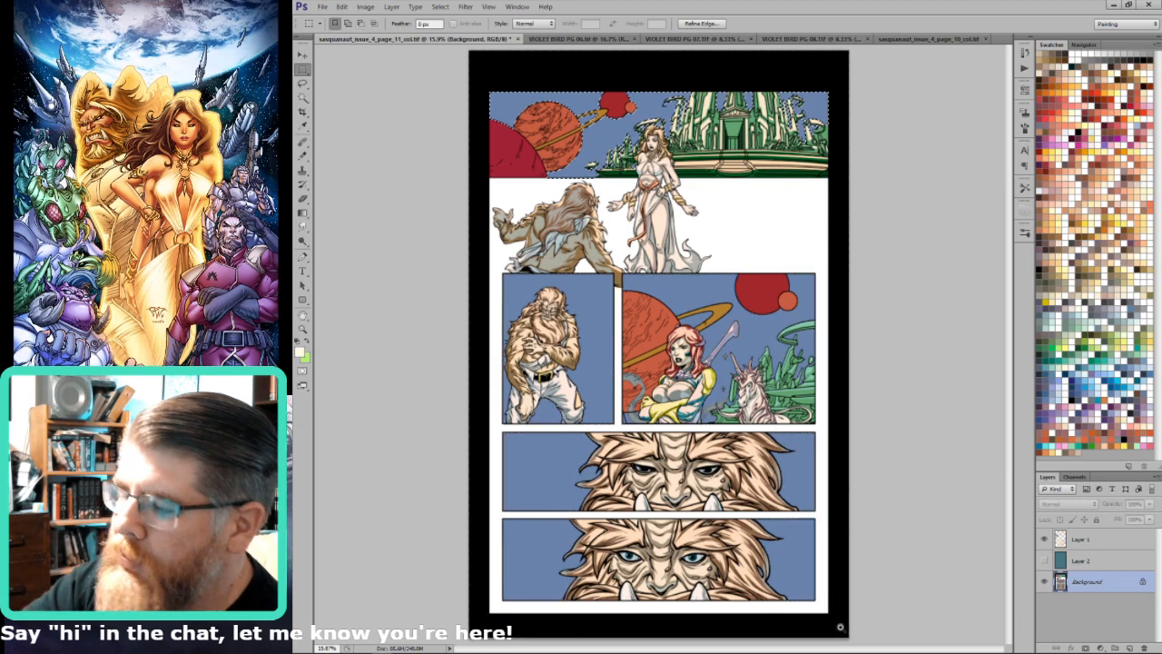
Step: Fill the selected top-panel sky with black and hide the selection outline
scroll(790, 110, "up", 3)
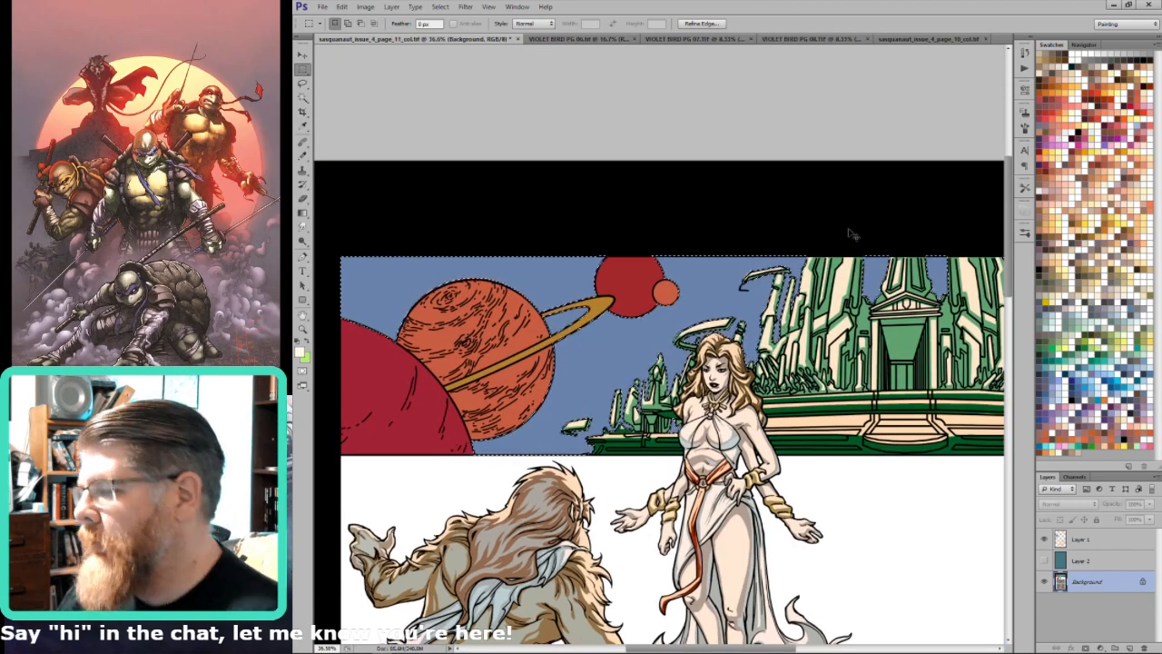
key("d")
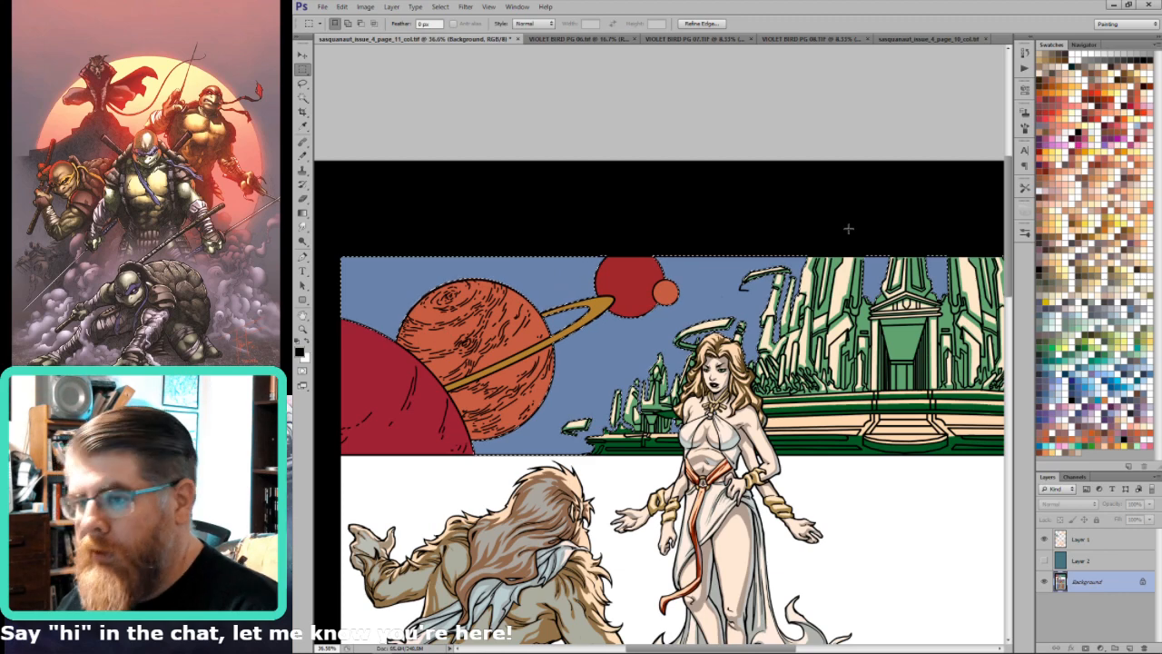
key("alt+BackSpace")
key("ctrl+d")
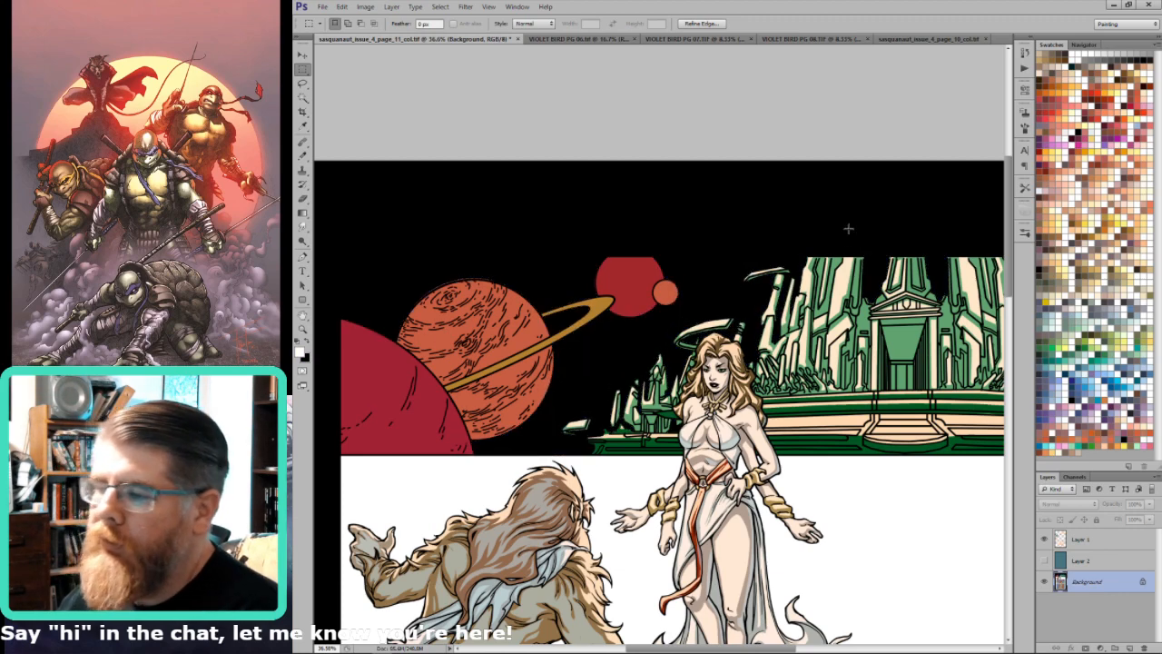
Step: Blend blue radial gradients at 40% opacity into the black sky behind the planets and the green city
scroll(848, 229, "down", 1)
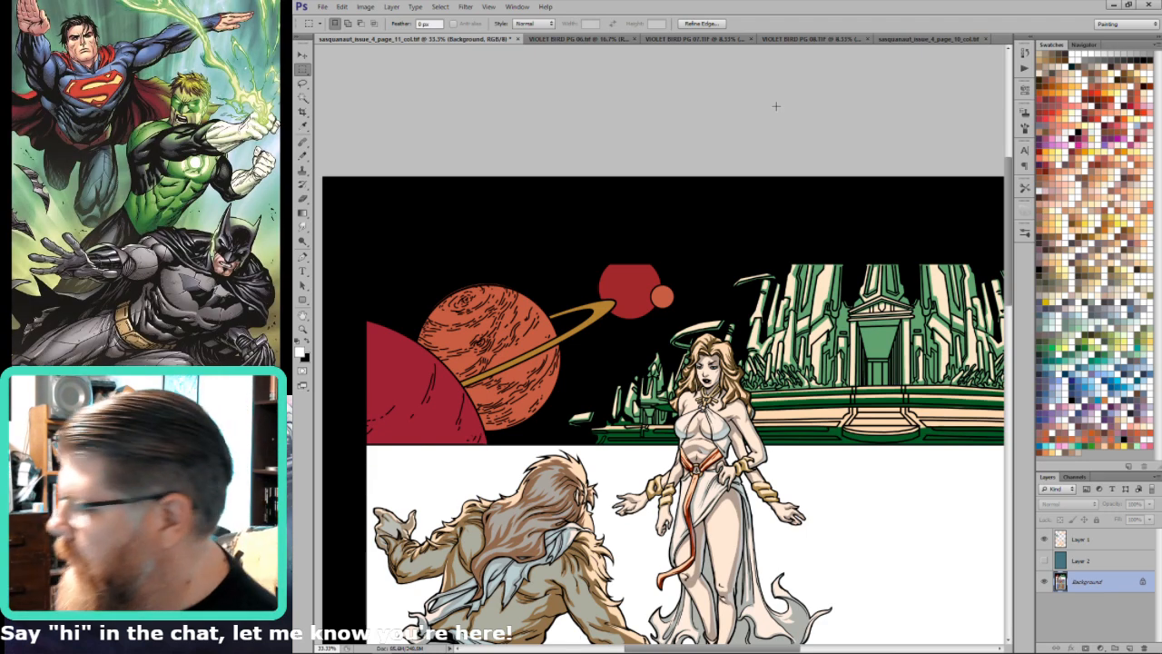
left_click(1045, 440)
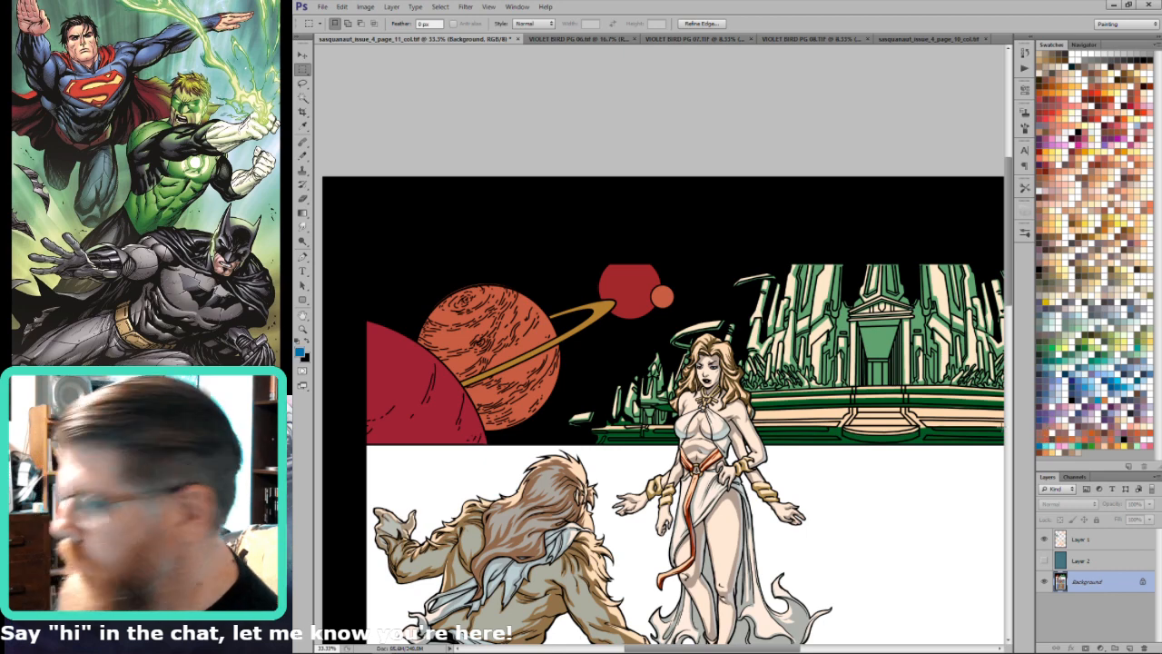
key("f")
key("f")
key("f")
key("g")
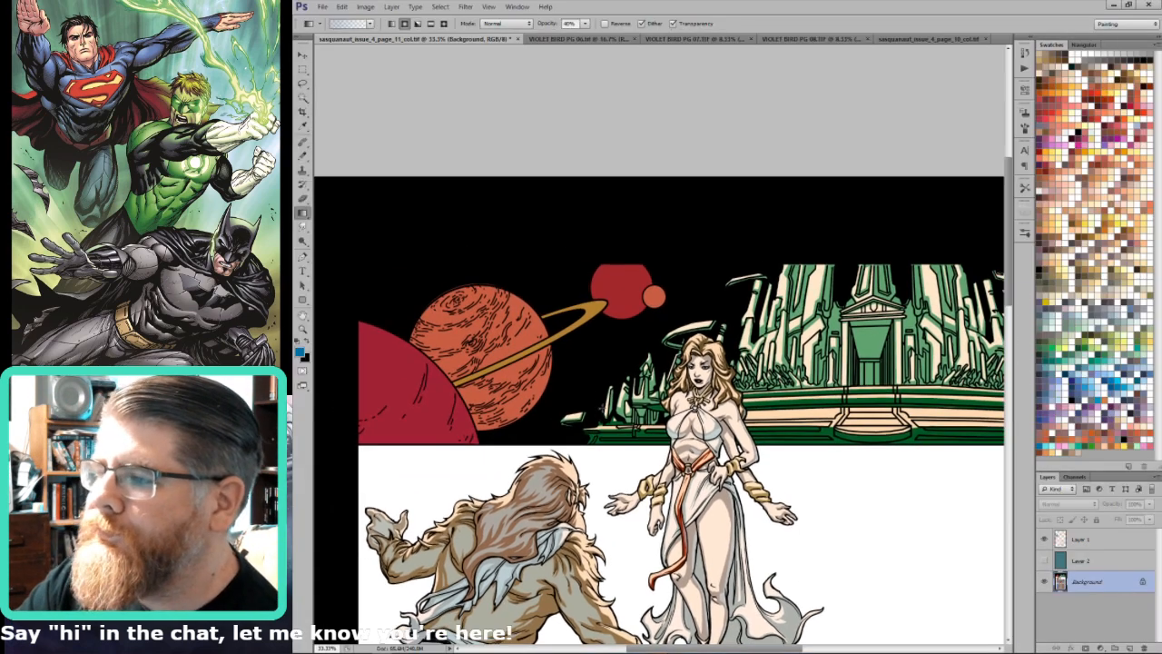
left_click_drag(602, 409, 703, 436)
left_click_drag(600, 470, 701, 225)
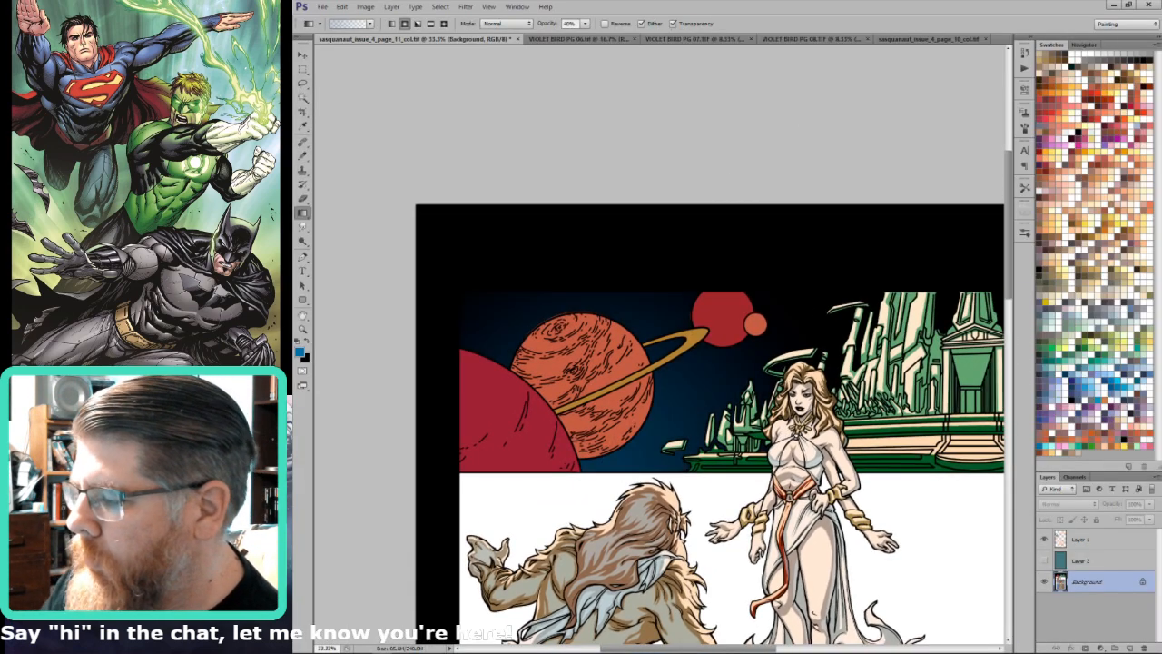
left_click_drag(781, 381, 523, 435)
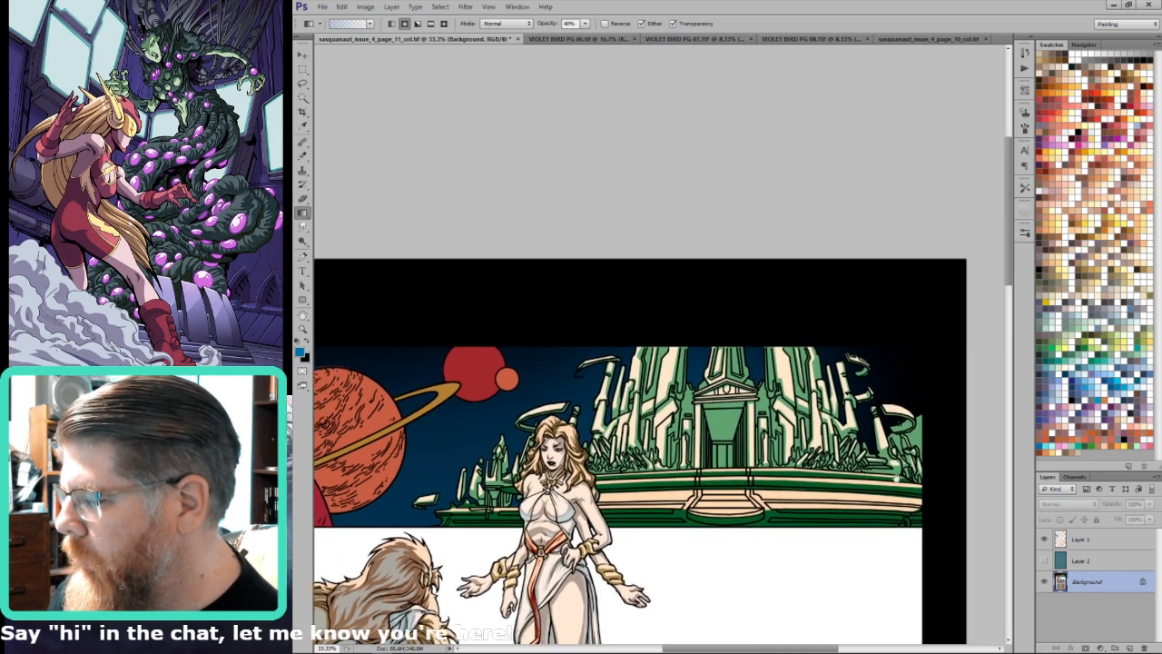
left_click_drag(752, 373, 917, 344)
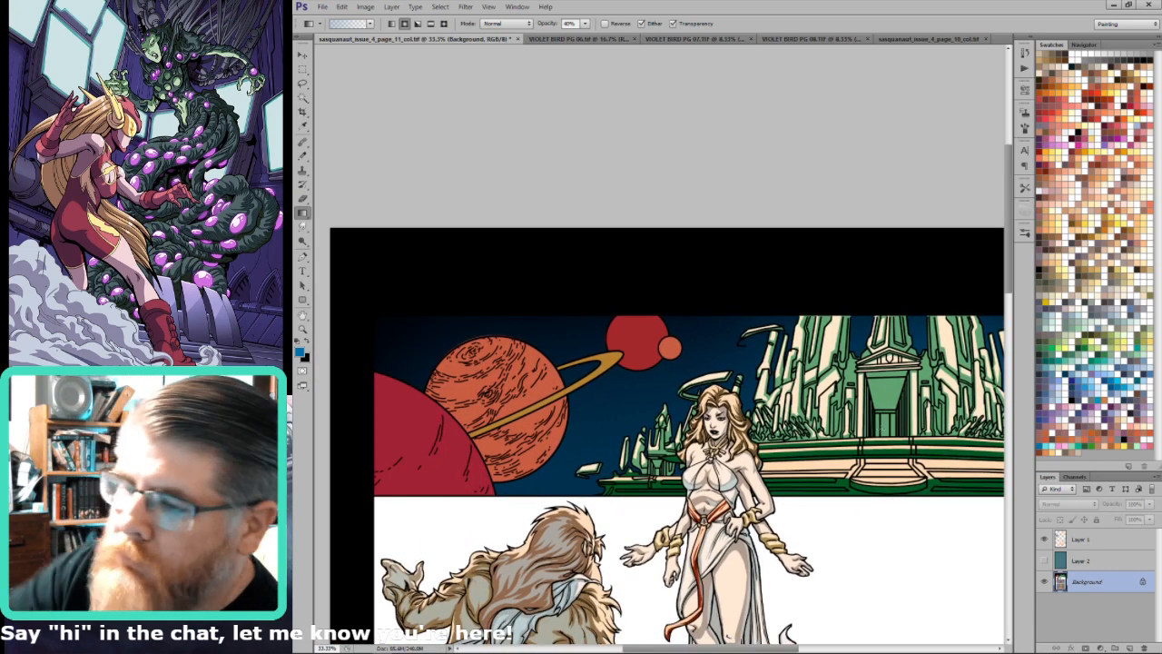
Step: Set the foreground colour to white and choose the Stars!!! brush preset
key("d")
key("x")
key("b")
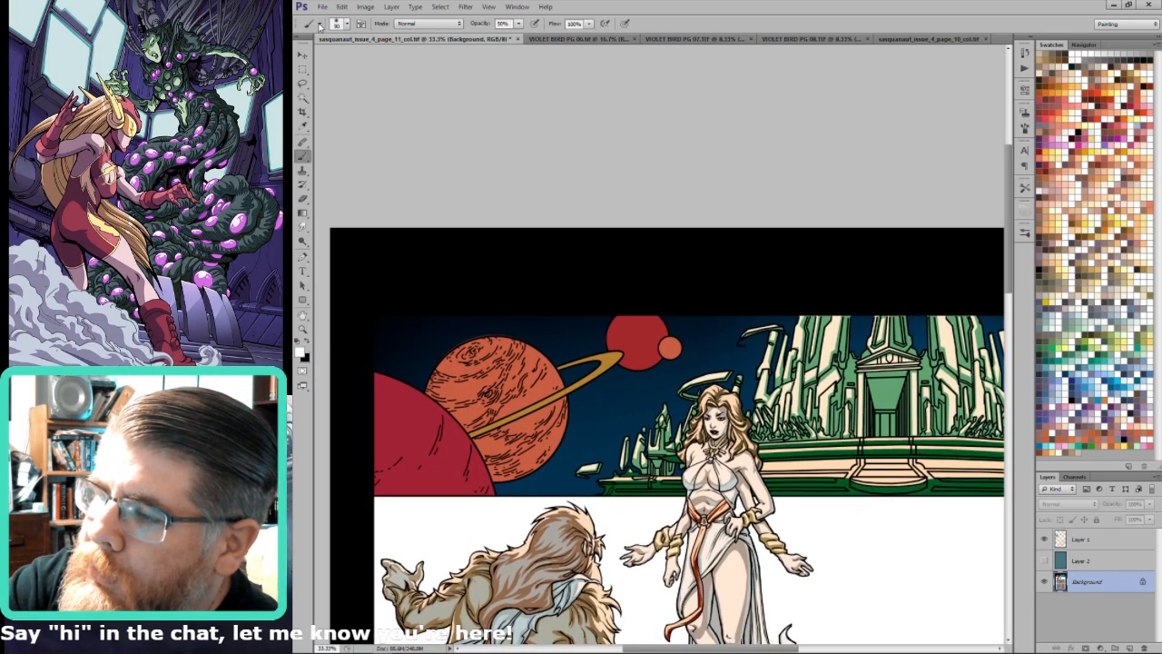
left_click(318, 25)
scroll(412, 520, "down", 5)
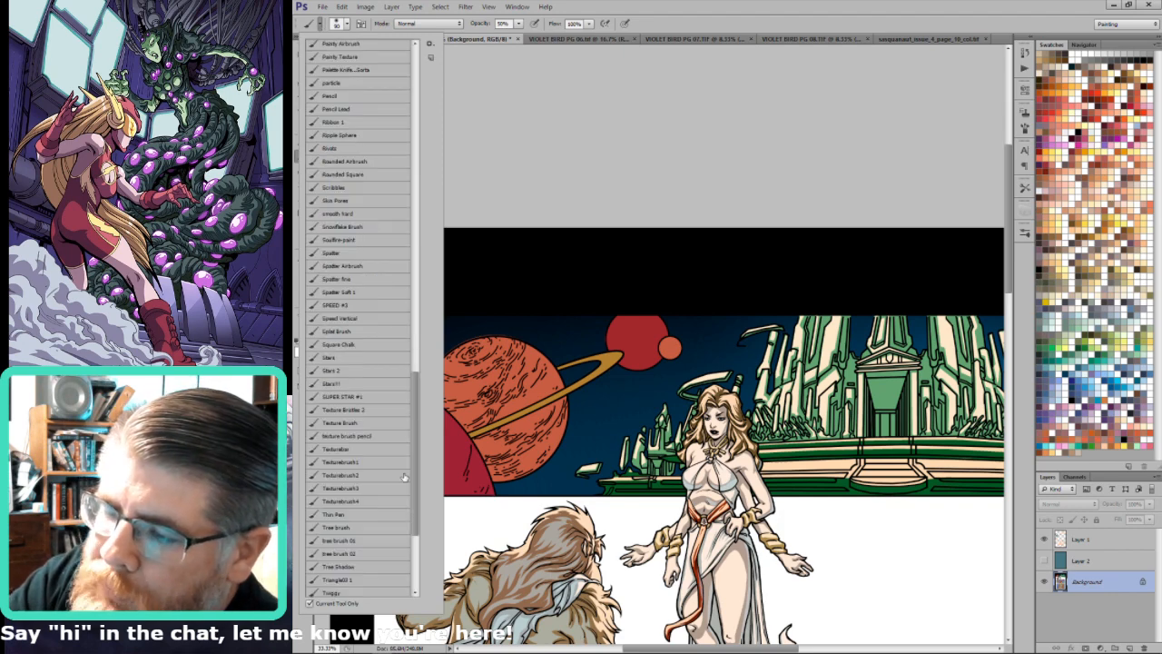
left_click(370, 385)
Step: Stamp white stars across the top panel's sky, around the planets and behind the city, with the 2000 px brush
left_click(614, 331)
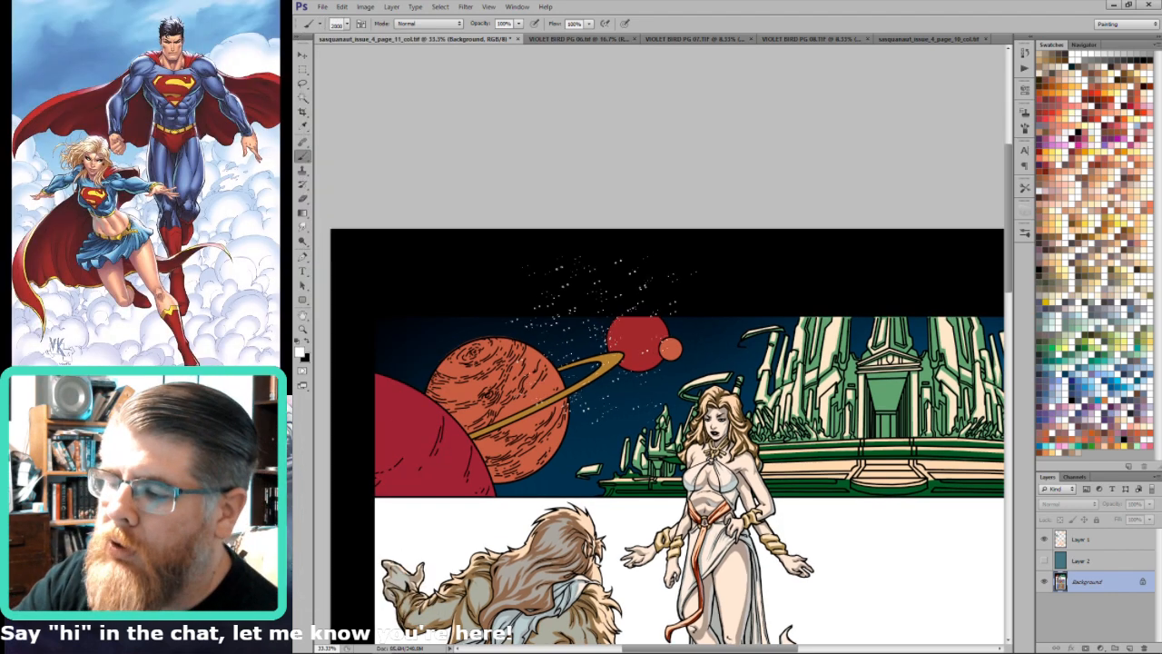
left_click(425, 354)
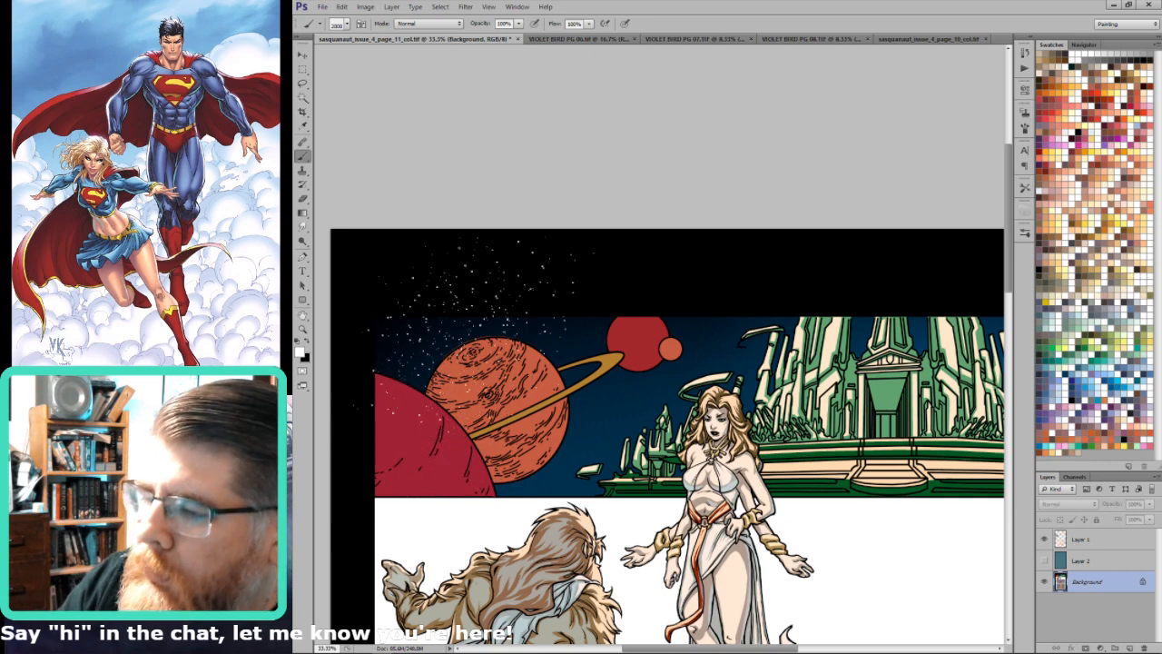
left_click(599, 399)
left_click(708, 363)
left_click_drag(886, 448, 722, 533)
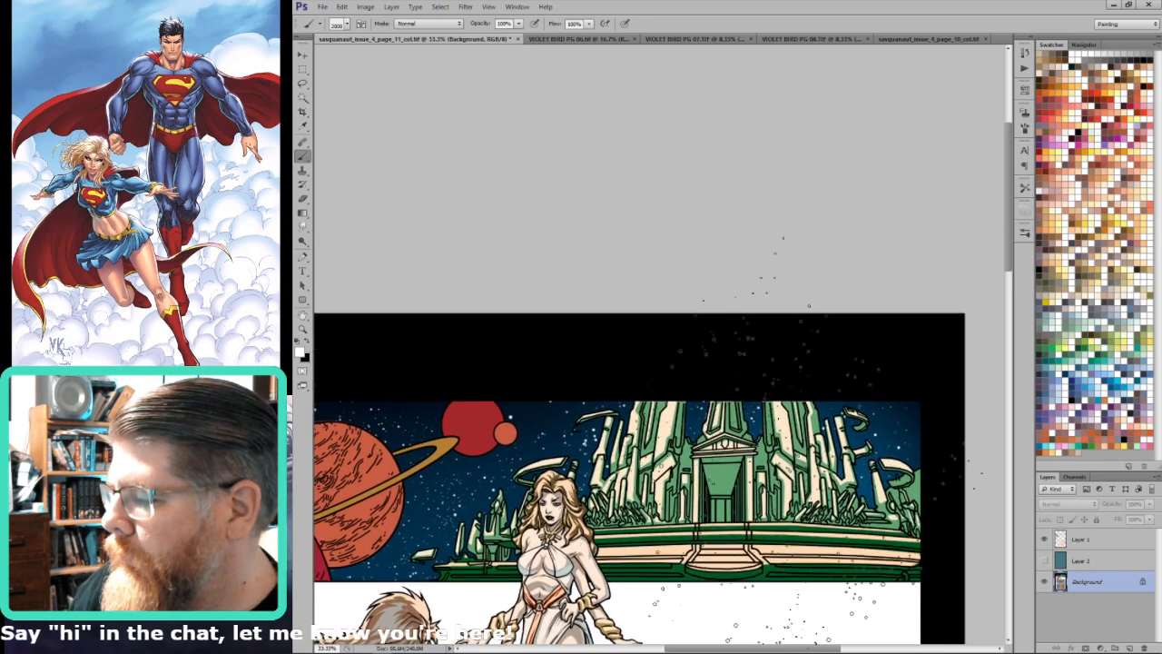
left_click_drag(599, 347, 875, 279)
Step: Reduce the star brush to 900 and 700 px and add finer, denser stars around the planets and city
key("[")
key("[")
key("[")
key("[")
key("[")
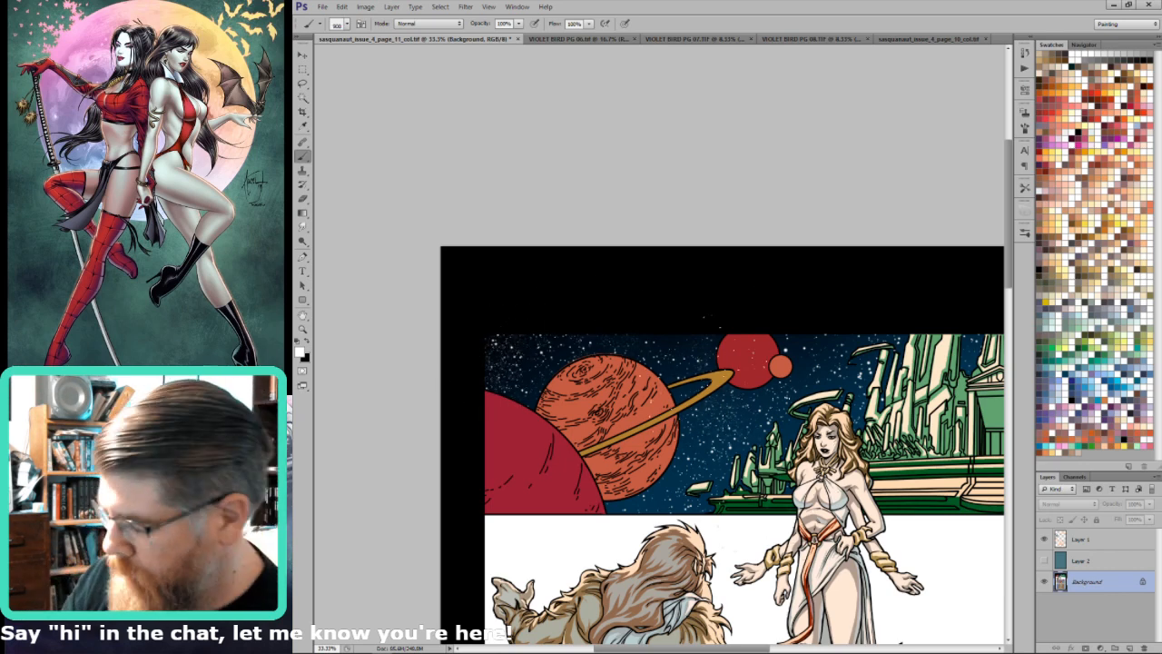
left_click_drag(735, 424, 772, 428)
left_click_drag(415, 252, 592, 292)
left_click_drag(911, 468, 536, 461)
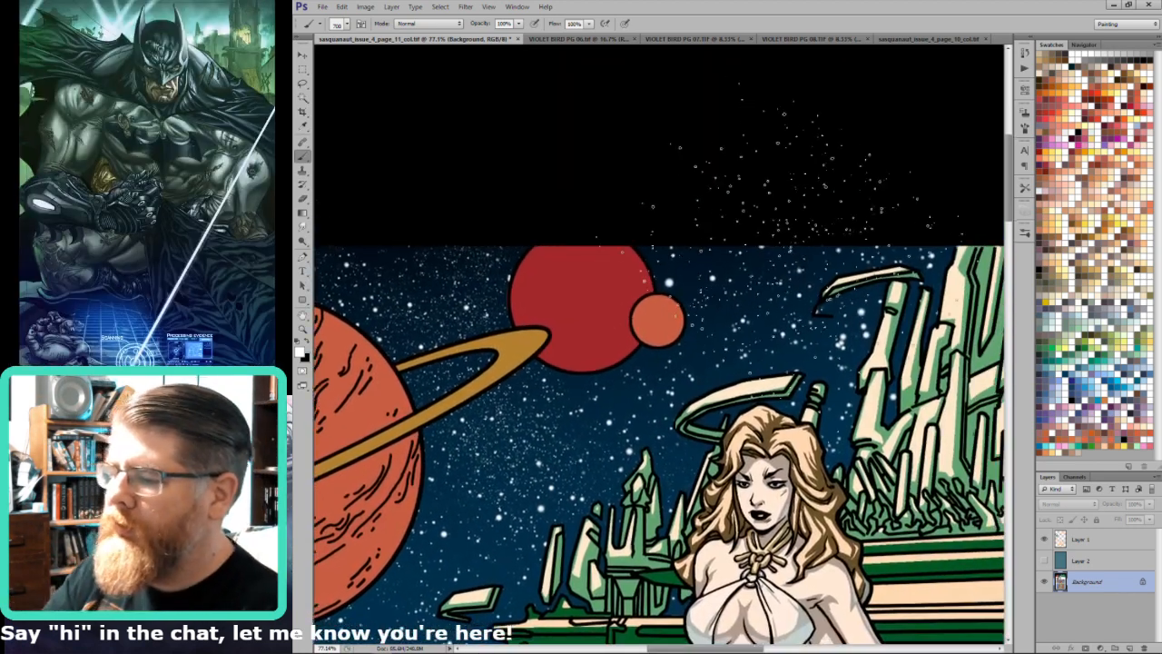
key("ctrl+minus")
key("ctrl+minus")
key("ctrl+minus")
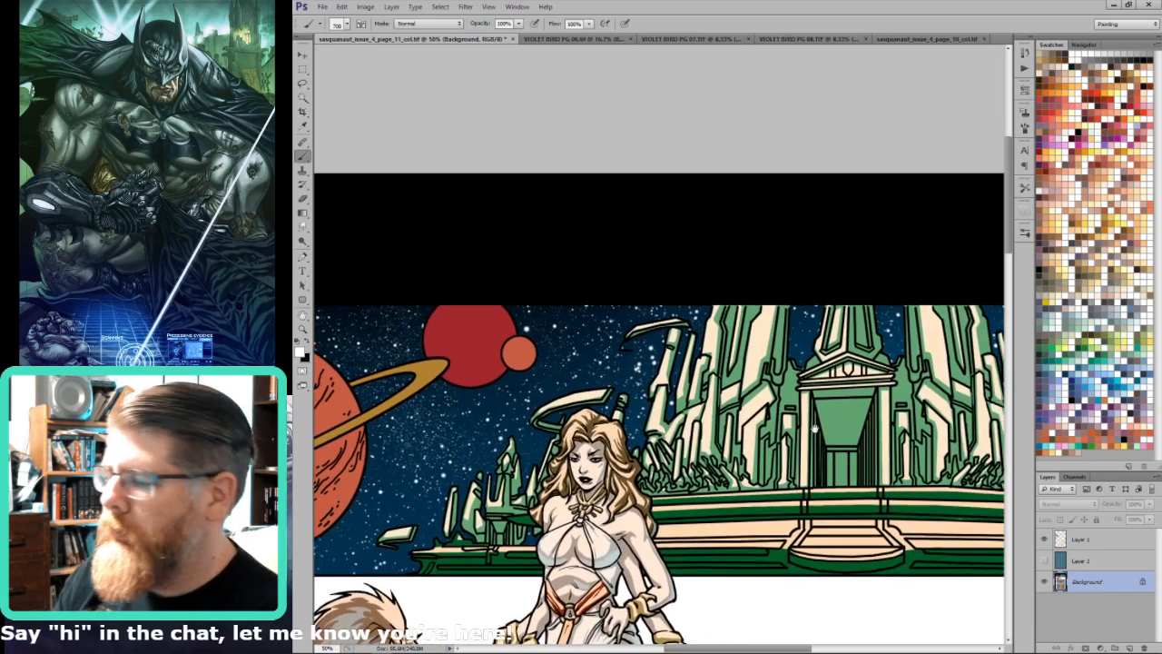
key("ctrl+minus")
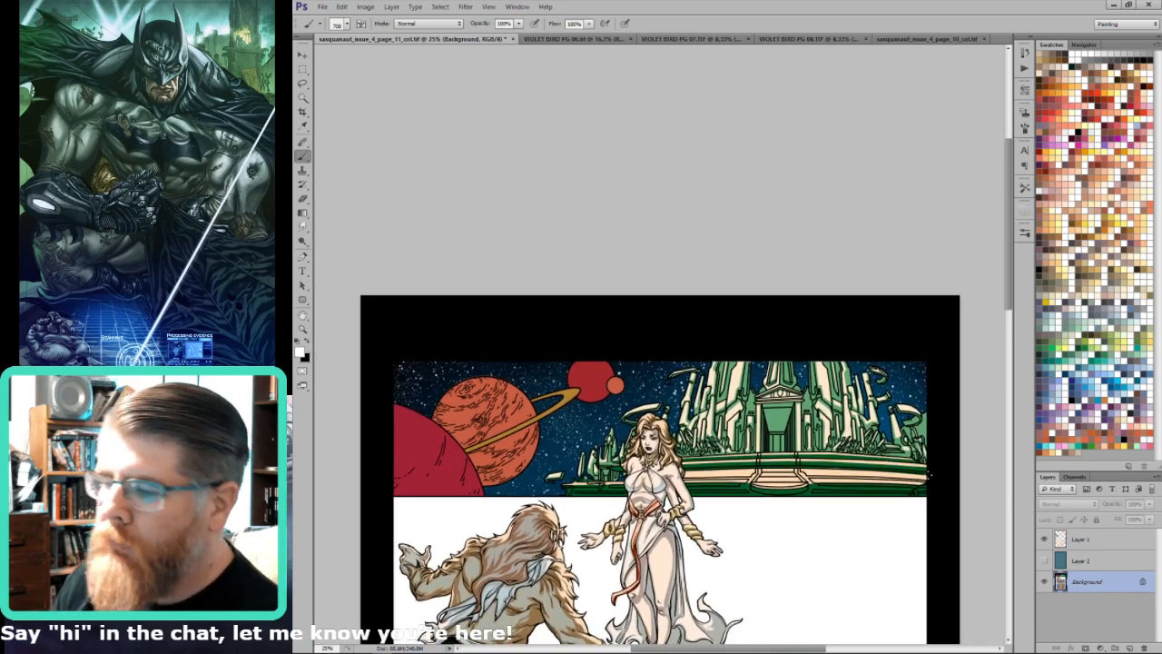
Step: Switch from the star brush to the Dust Cloud brush preset for painting nebula texture
left_click(319, 25)
scroll(410, 109, "down", 5)
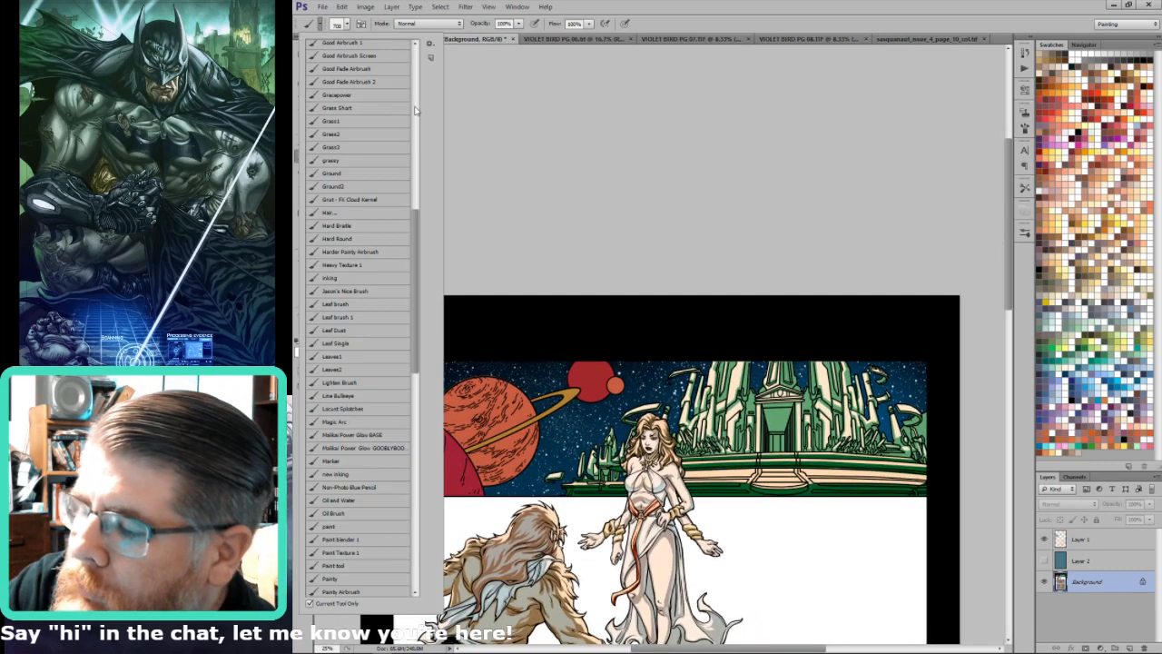
scroll(413, 187, "up", 3)
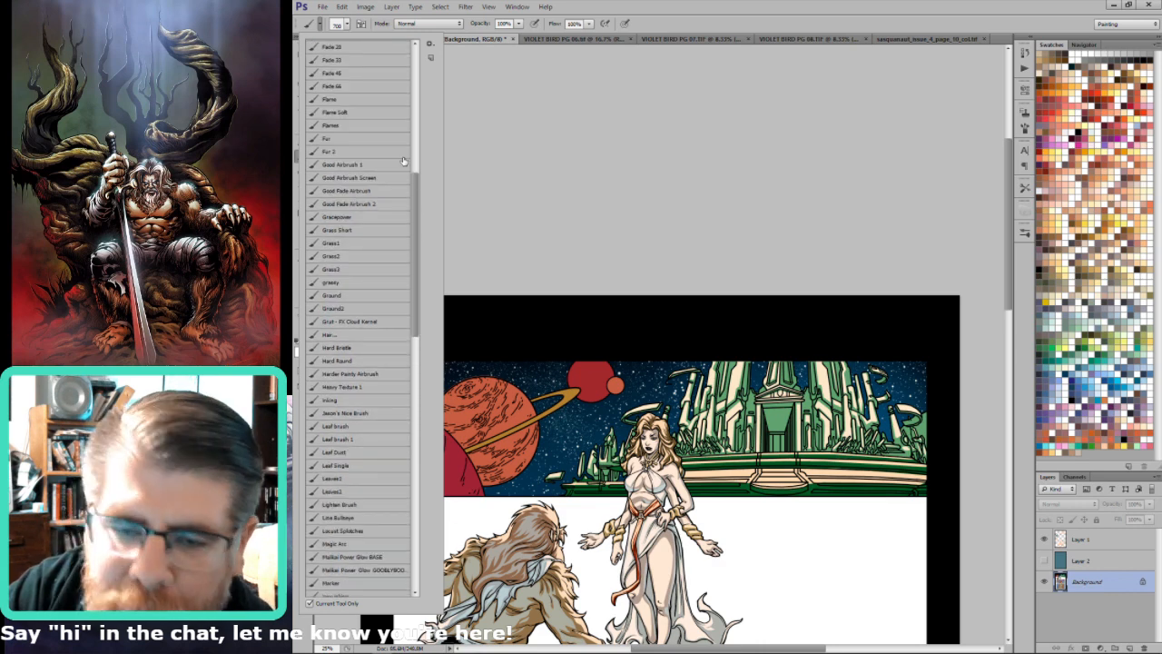
left_click_drag(413, 179, 401, 100)
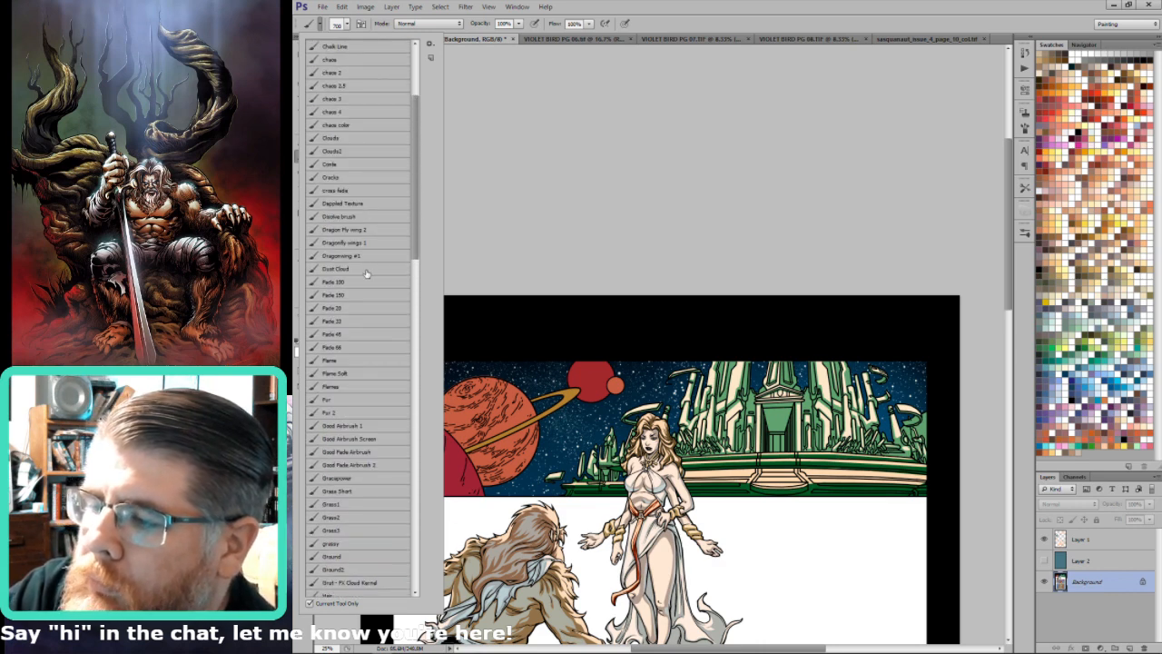
left_click(667, 198)
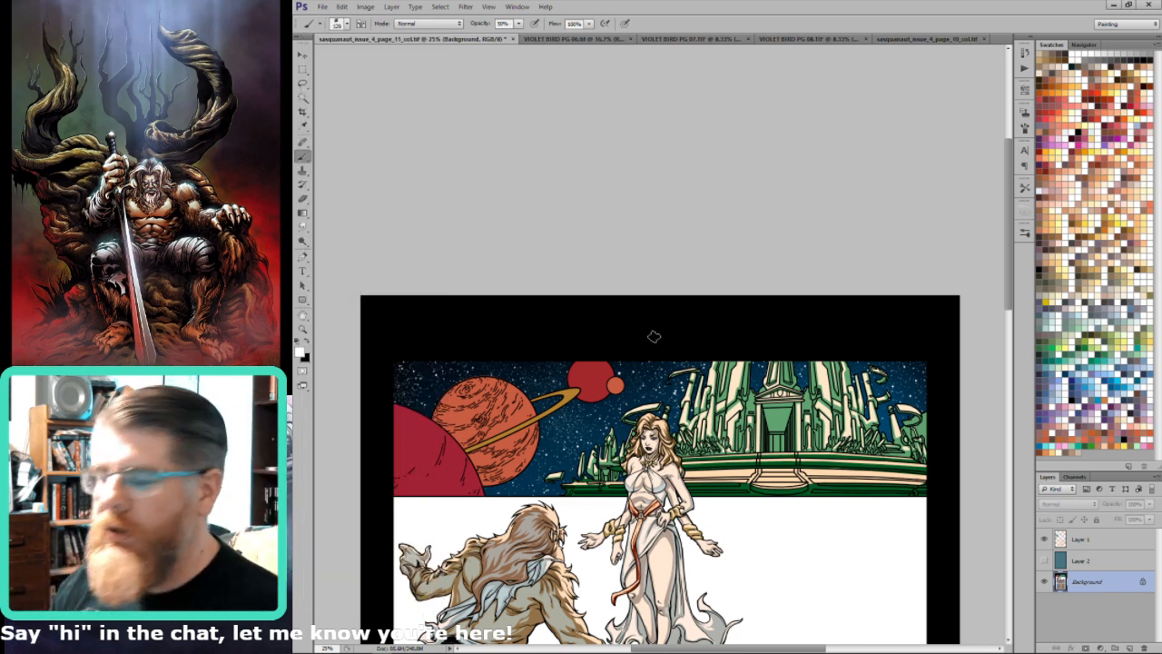
Step: Paint bright blue cloud haze over the starry sky around the planets and city in Lighten mode at 50% opacity, enlarging the brush to 300 px
key("x")
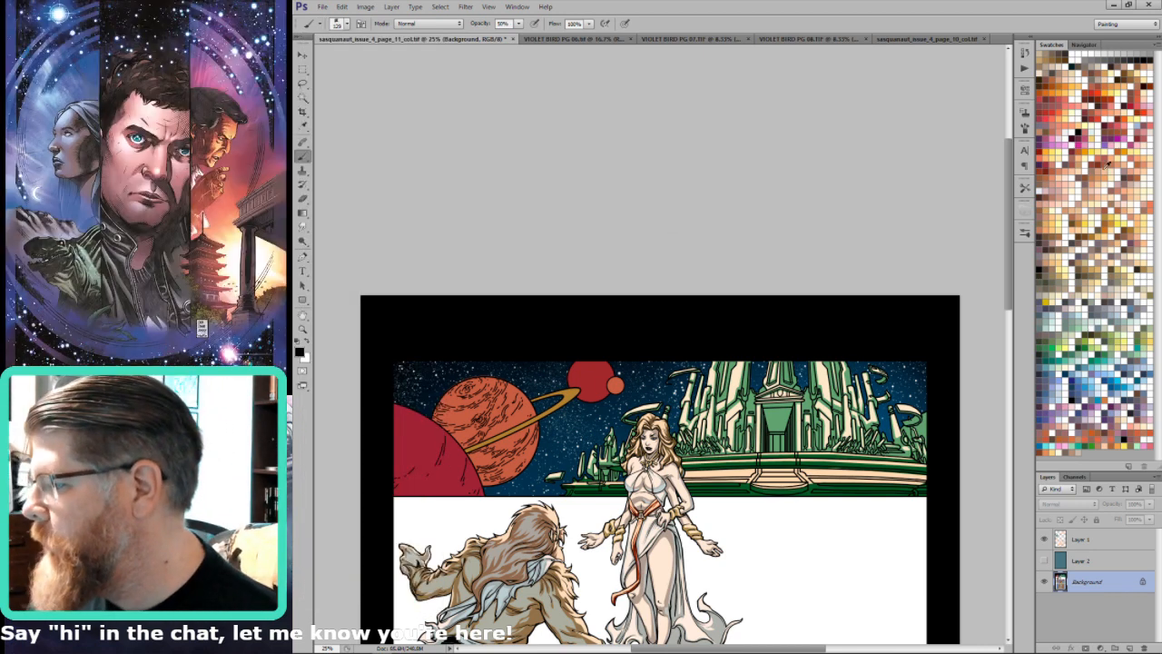
left_click_drag(853, 535, 884, 493)
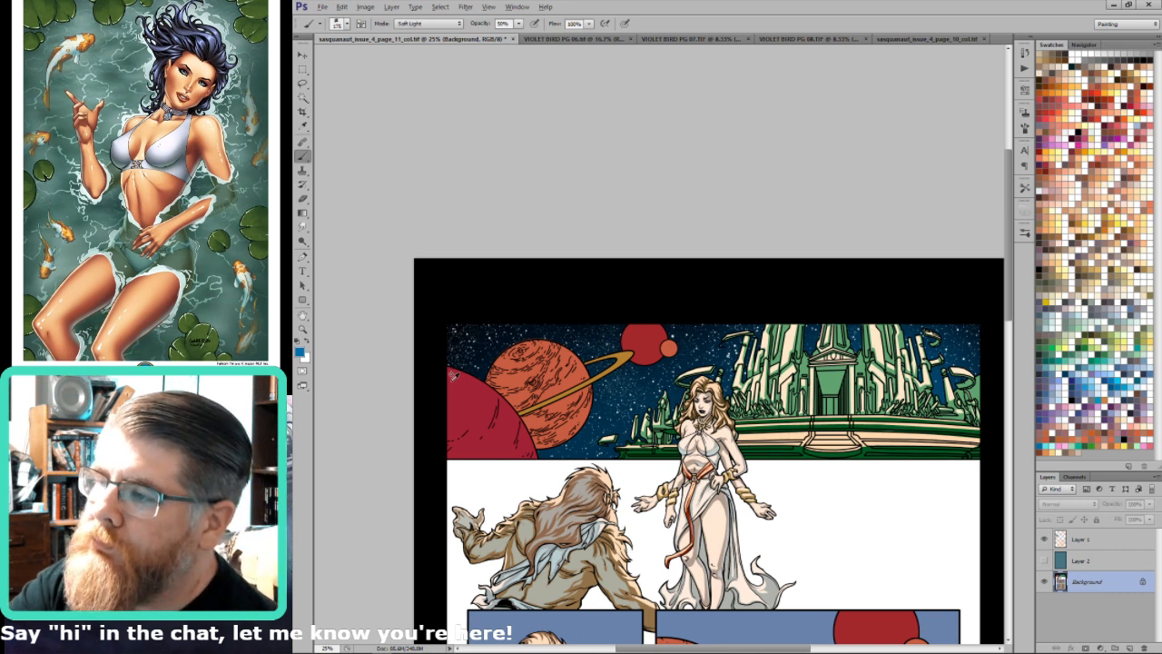
key("alt+shift+g")
key("bracketright")
key("bracketright")
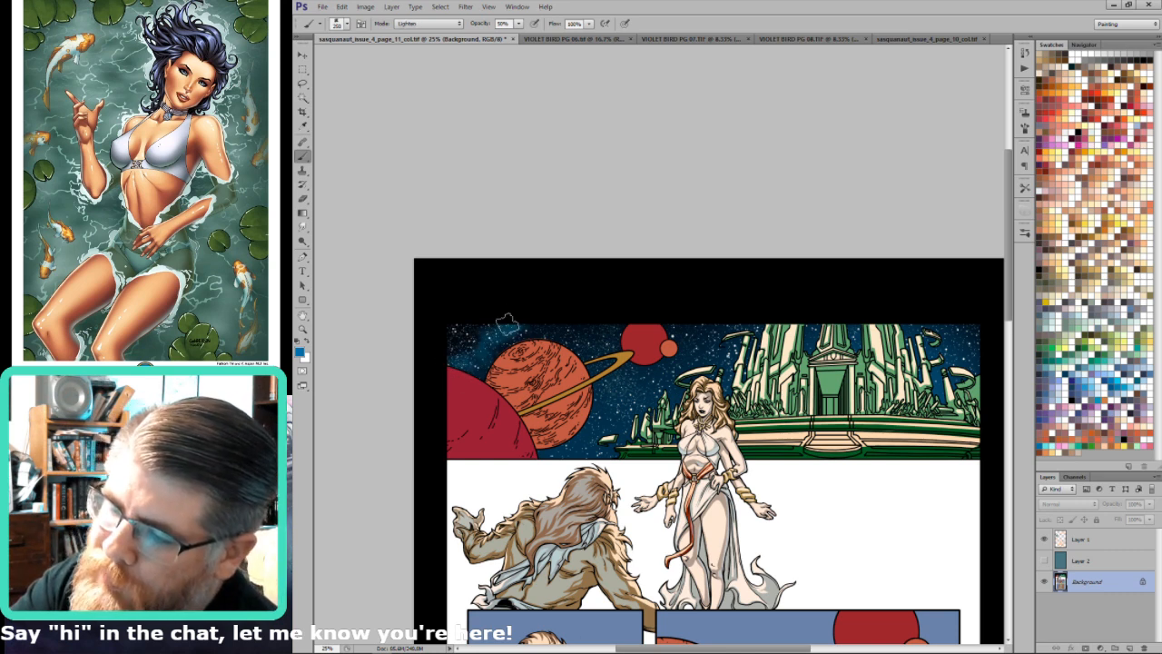
key("bracketright")
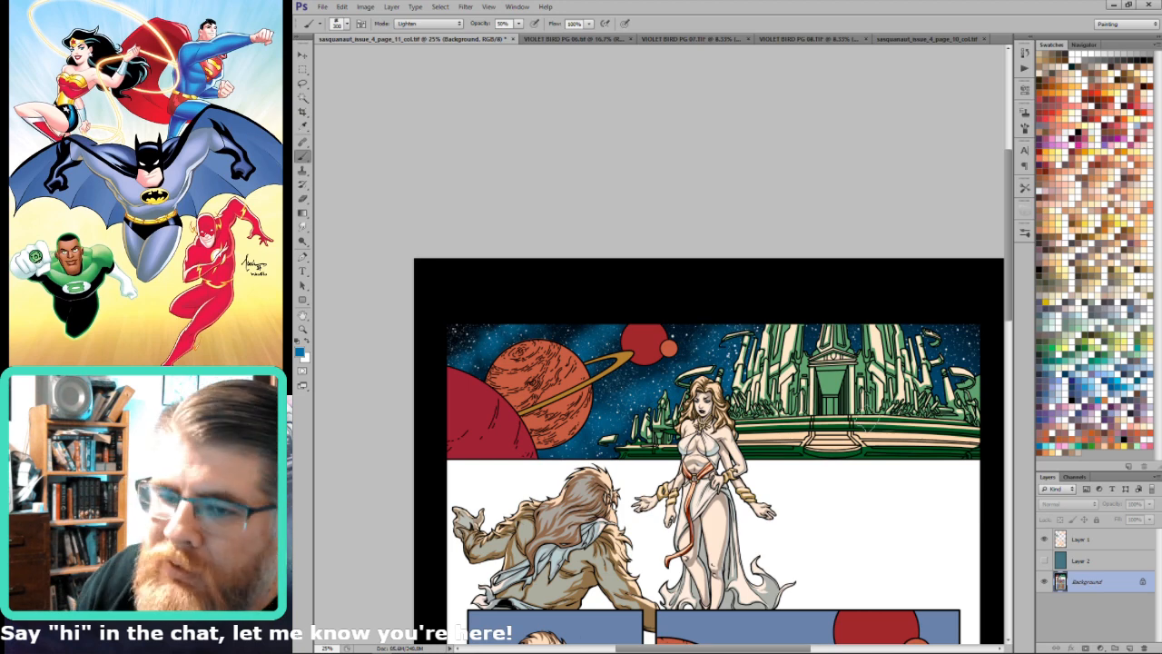
Step: Choose a teal foreground swatch and brush teal haze into the sky around the city
left_click_drag(869, 423, 804, 501)
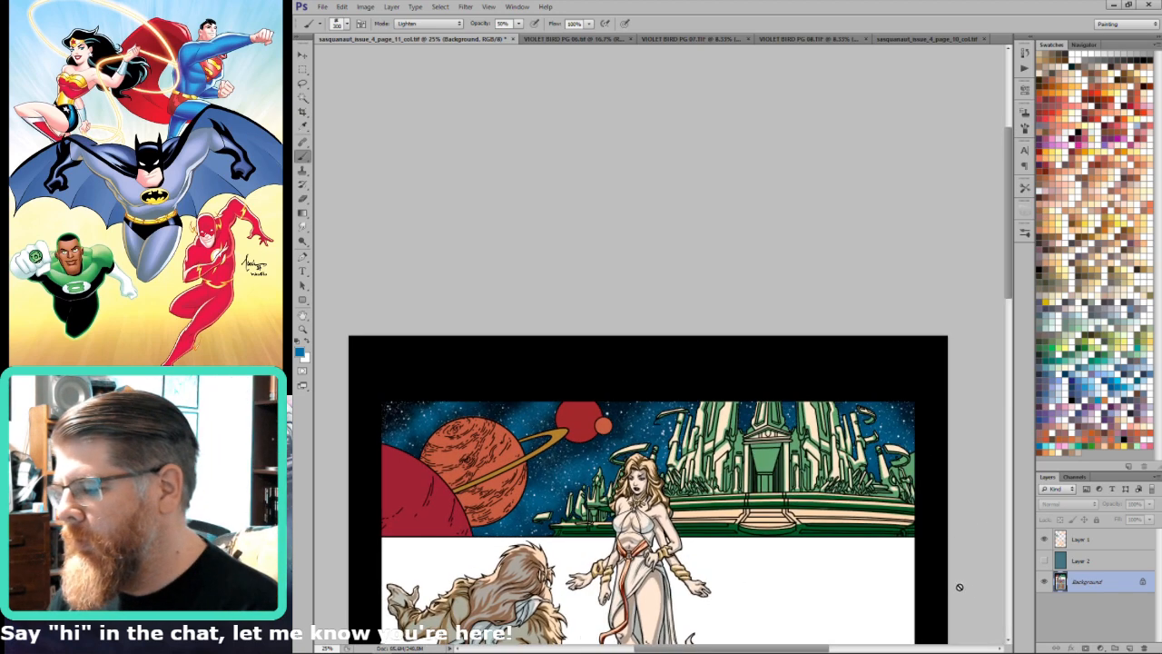
key("ctrl+6")
key("ctrl+2")
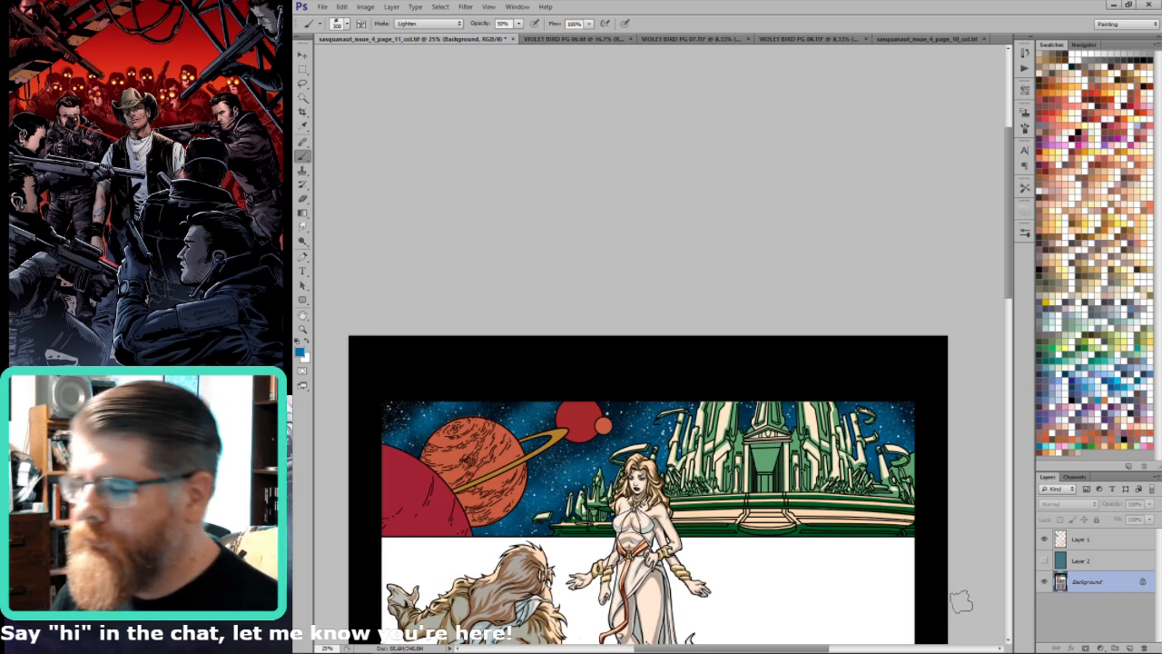
key("g")
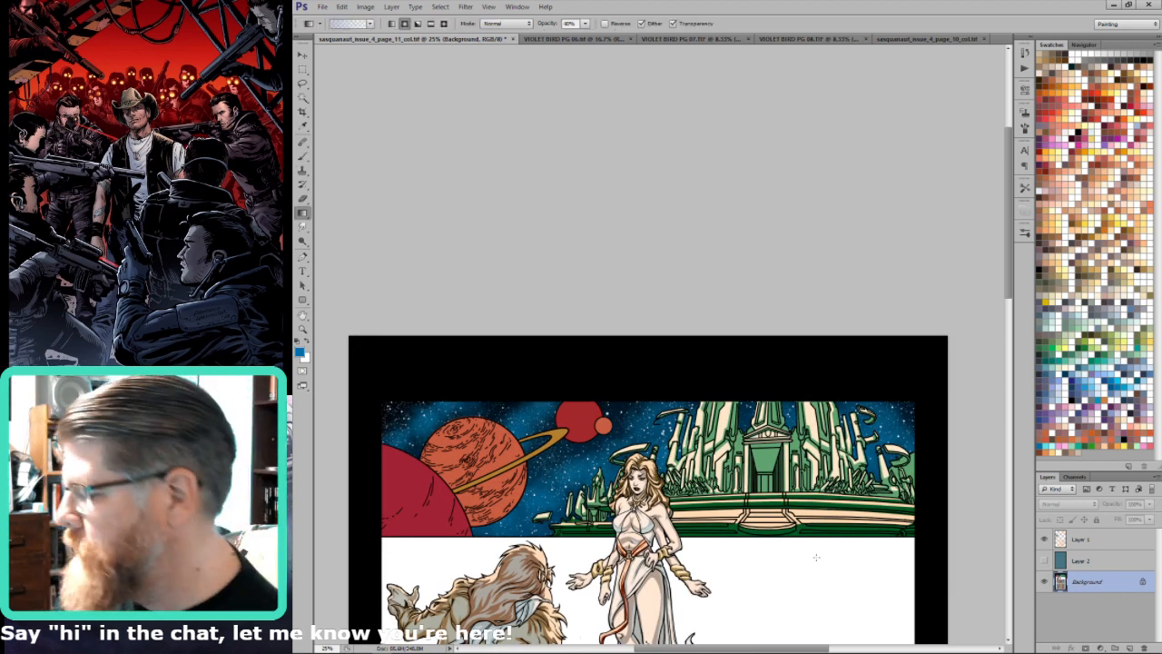
left_click(1083, 440)
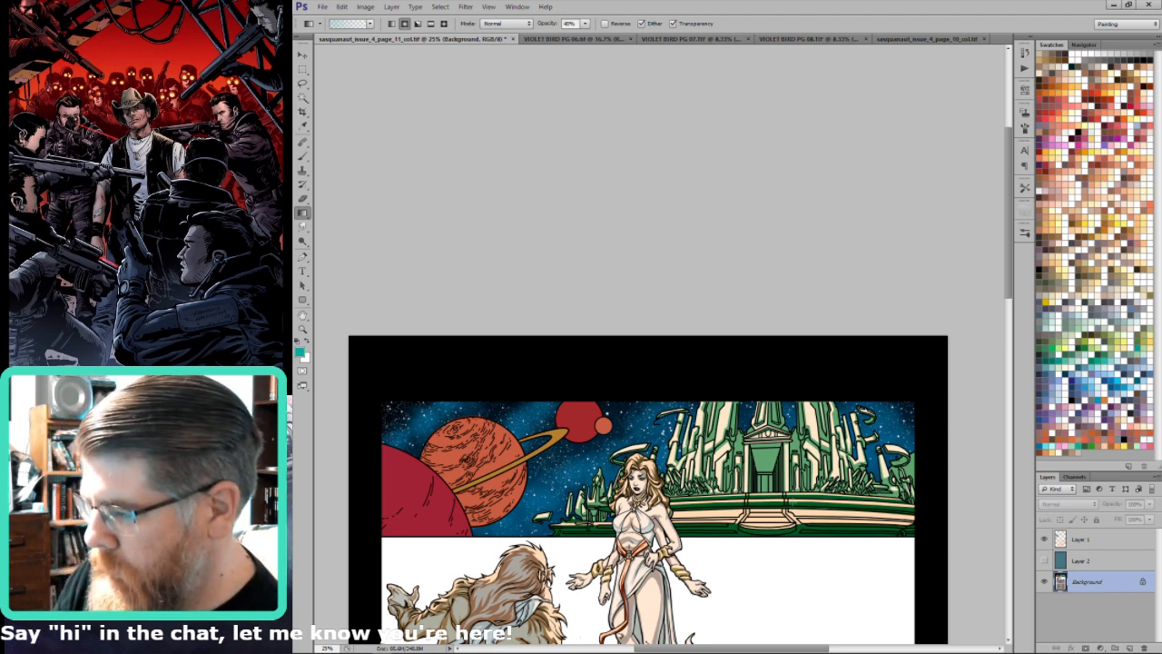
key("b")
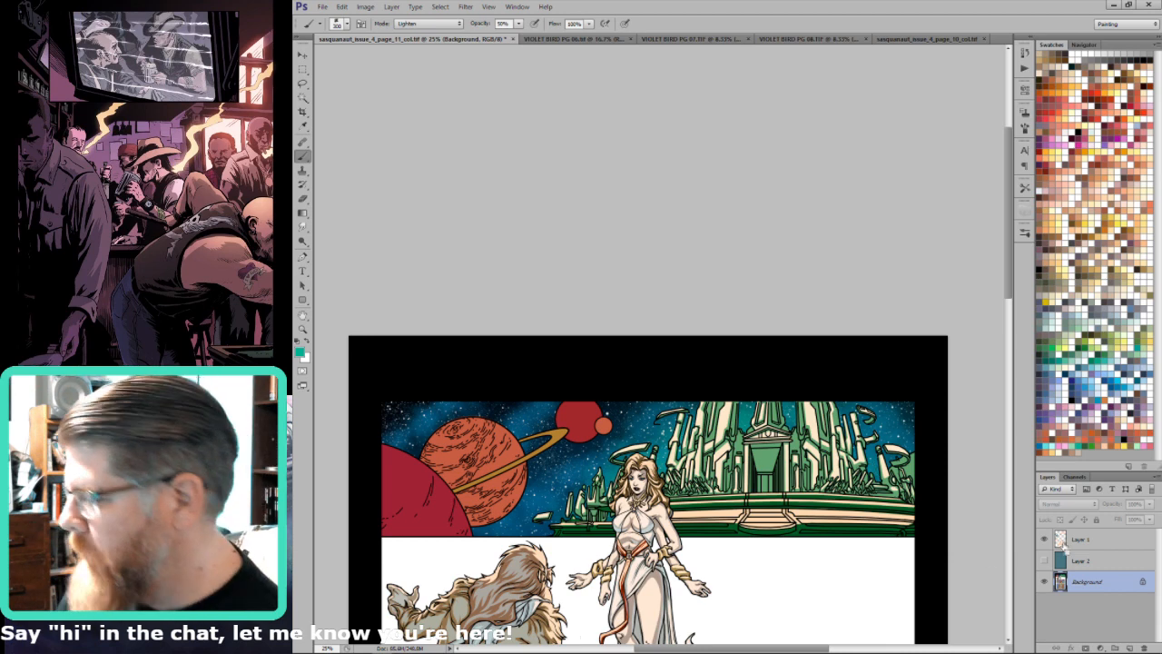
Step: Try an orange radial gradient in Screen mode at 40% opacity behind the city
left_click(1123, 439)
key("g")
left_click_drag(771, 401, 808, 302)
key("ctrl+alt+z")
key("ctrl+alt+z")
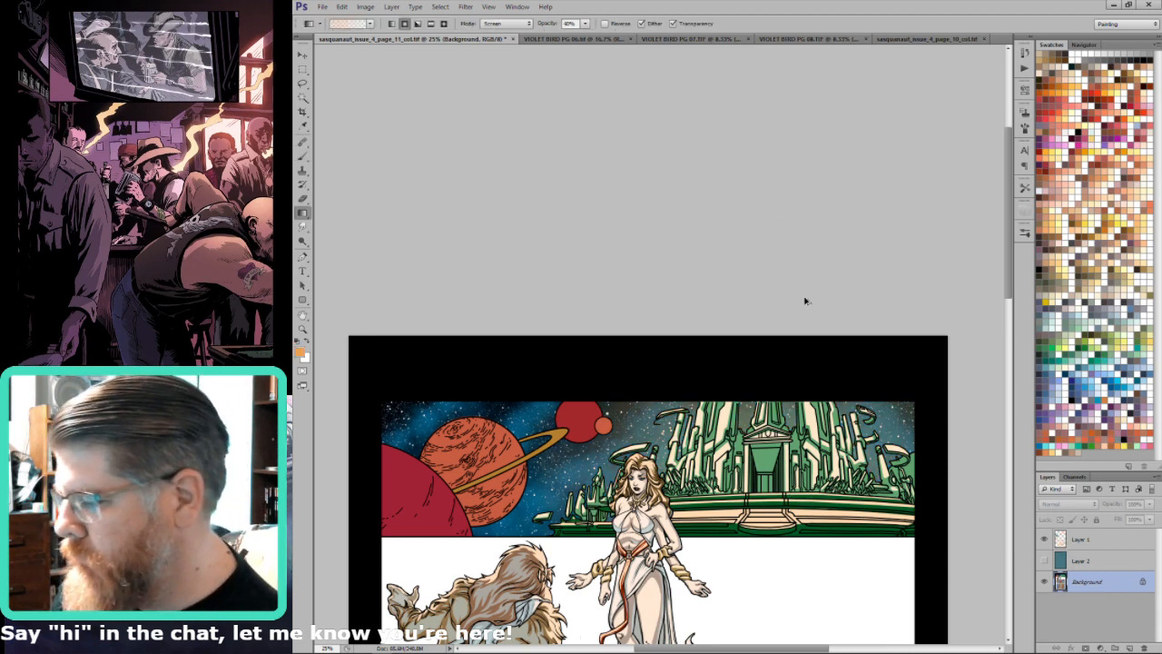
Step: Build up a pink glow behind the city with radial gradients in Color Dodge mode at 40% opacity
left_click_drag(768, 408, 782, 225)
left_click_drag(777, 319, 778, 276)
key("alt+shift+d")
mouse_move(766, 586)
left_mouse_down()
mouse_move(760, 538)
mouse_move(815, 227)
left_mouse_up()
left_click_drag(841, 434, 860, 283)
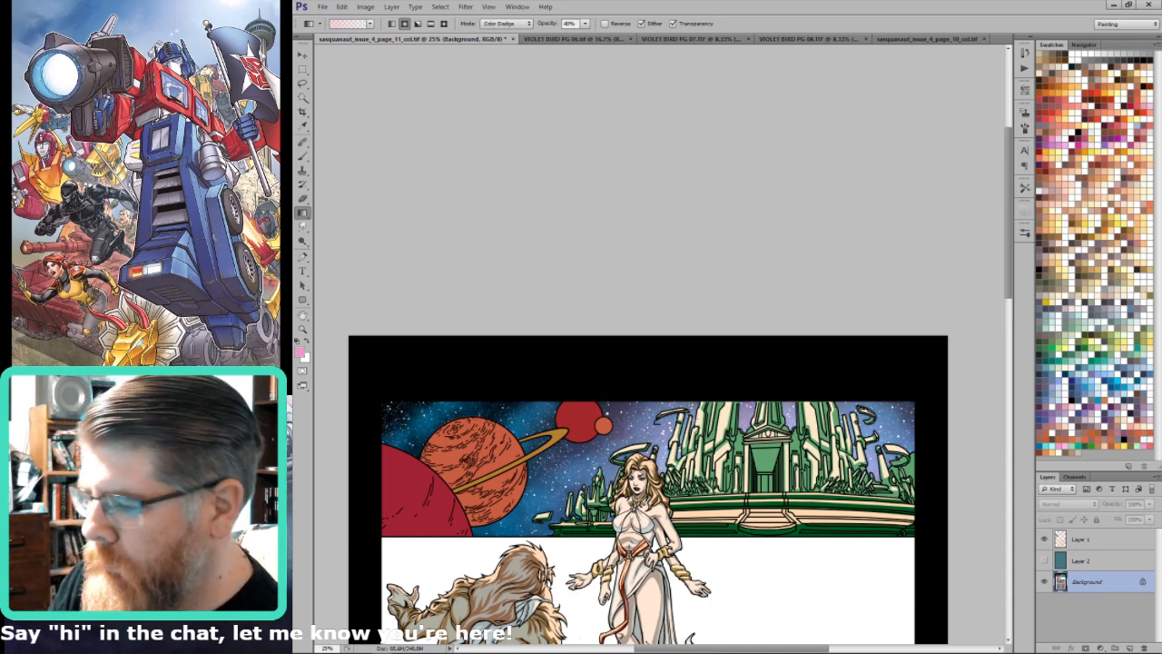
left_click_drag(742, 401, 759, 270)
left_click_drag(814, 558, 840, 156)
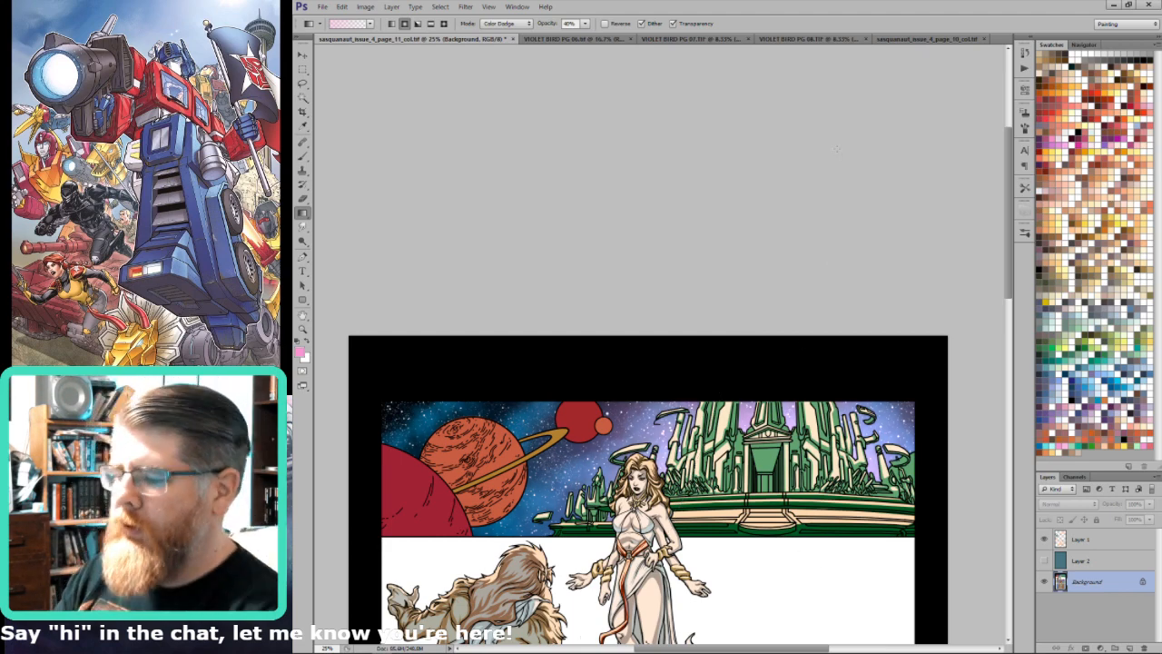
Step: Brush pink haze into the sky around the city with an enlarged cloud brush in Lighten mode, and inspect the top panel up close
key("ctrl+0")
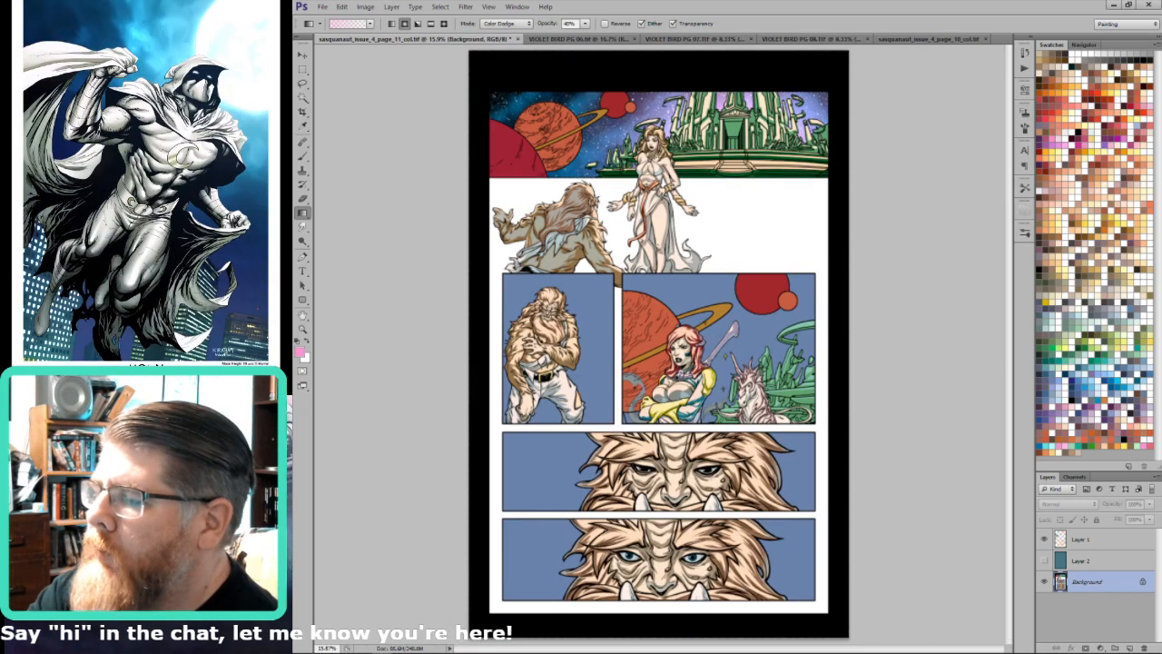
key("b")
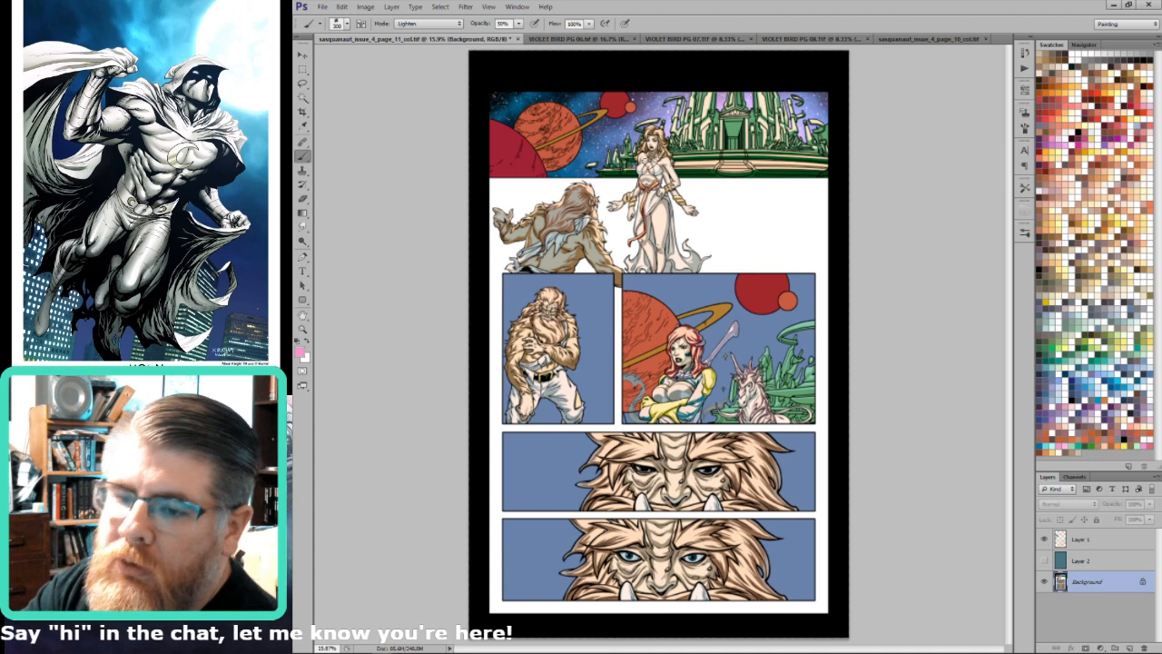
key("bracketright")
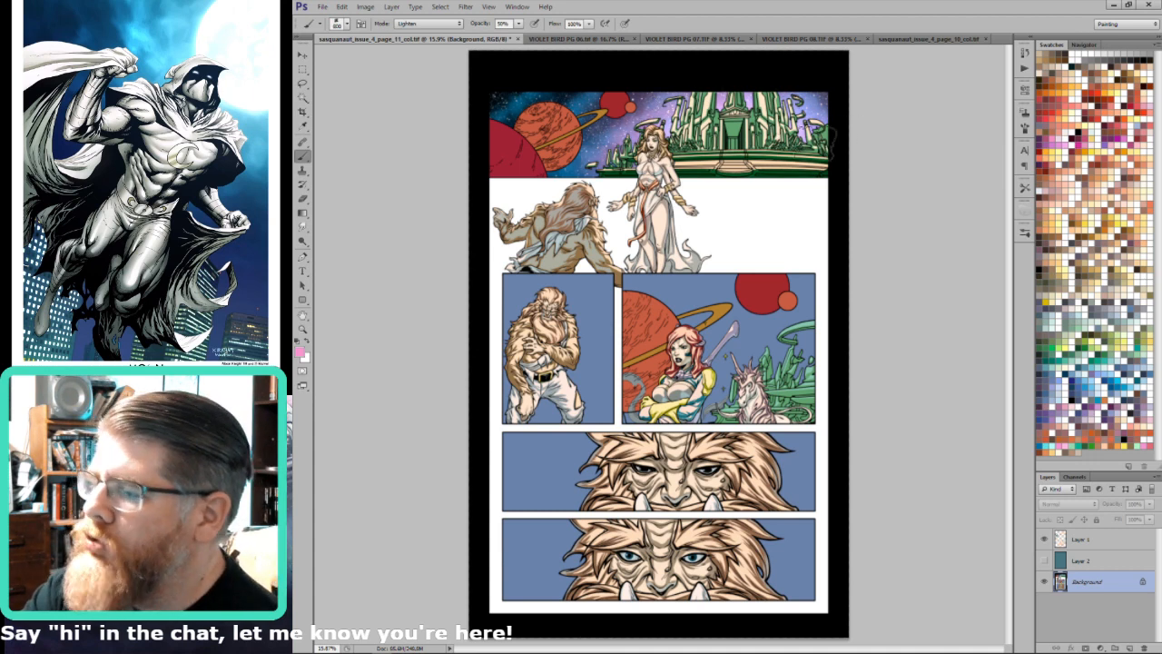
key("bracketleft")
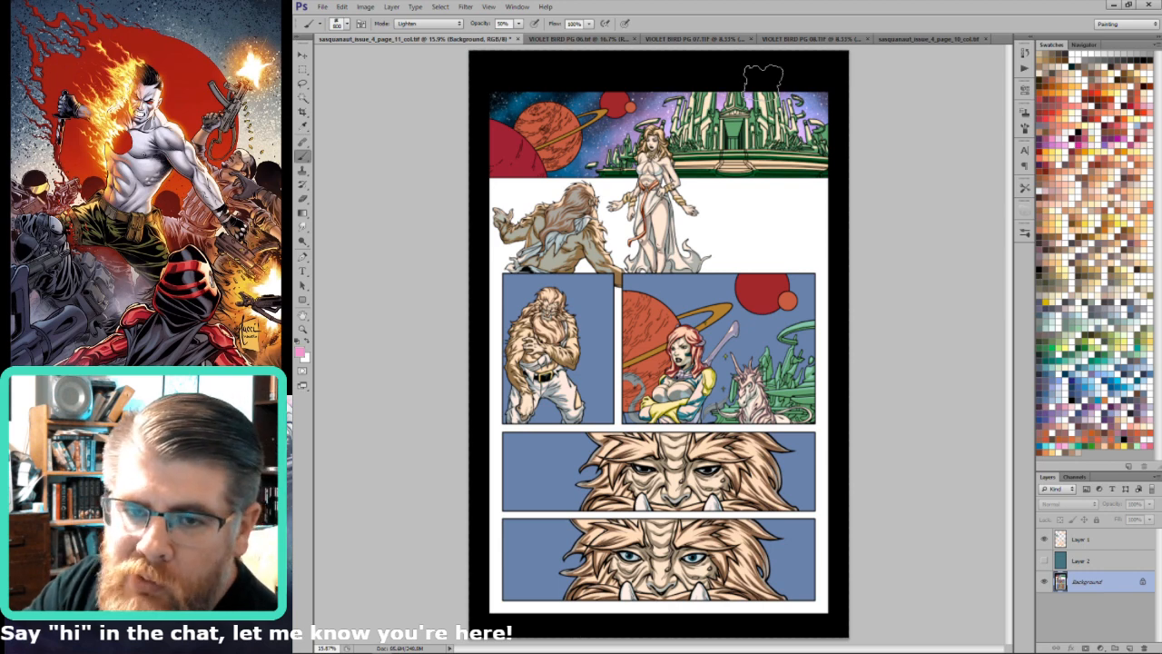
scroll(545, 198, "up", 3)
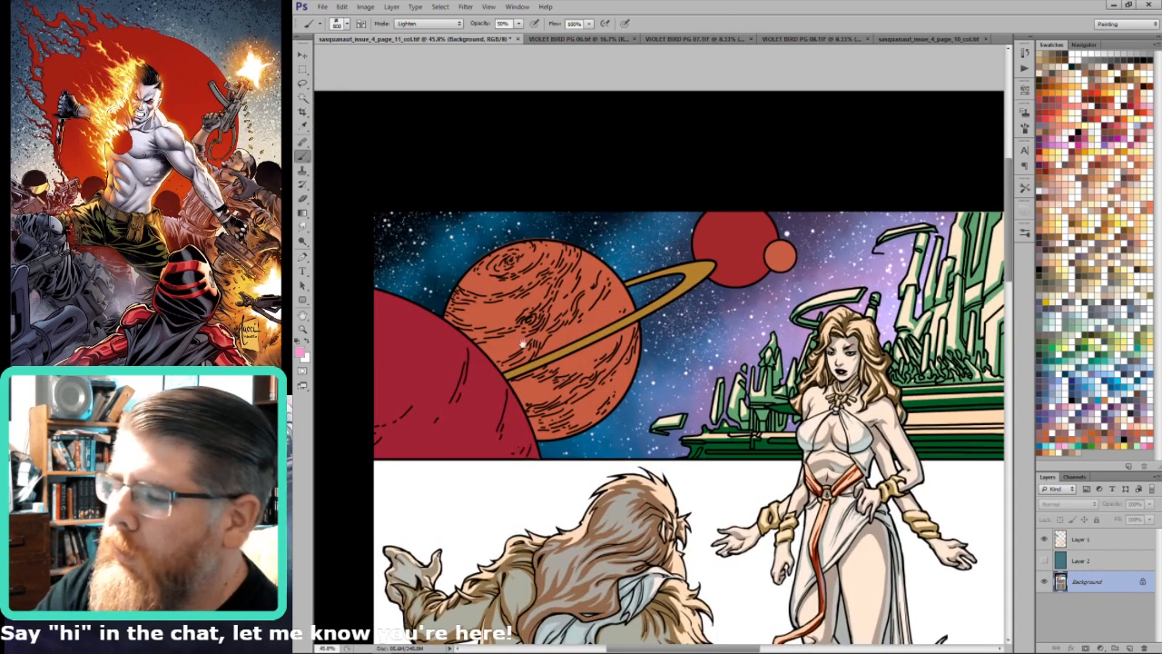
left_click_drag(810, 285, 657, 335)
left_click_drag(902, 447, 800, 526)
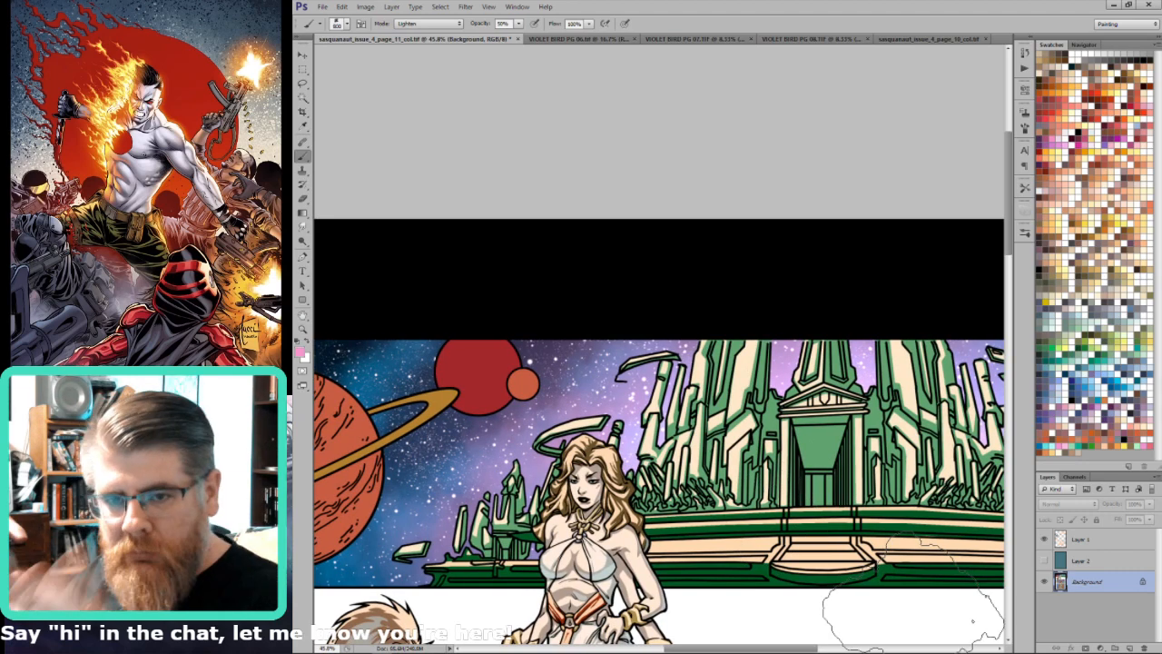
key("ctrl+minus")
key("ctrl+minus")
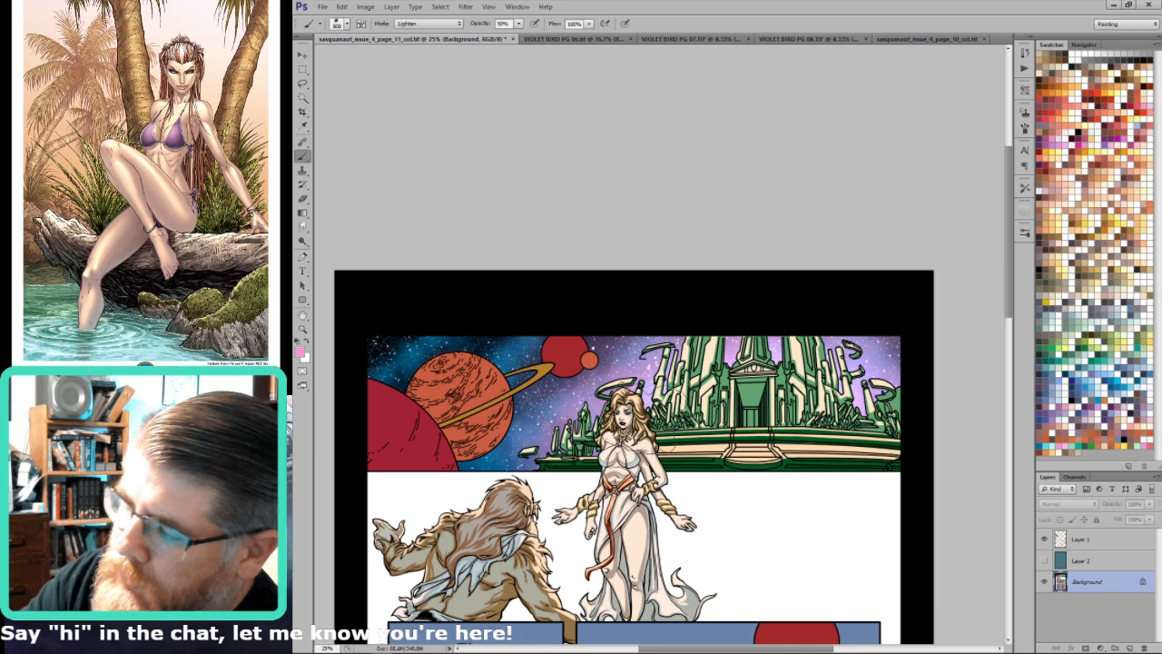
Step: Intensify the pink glow directly behind the city's towers with two more Color Dodge radial gradients
key("g")
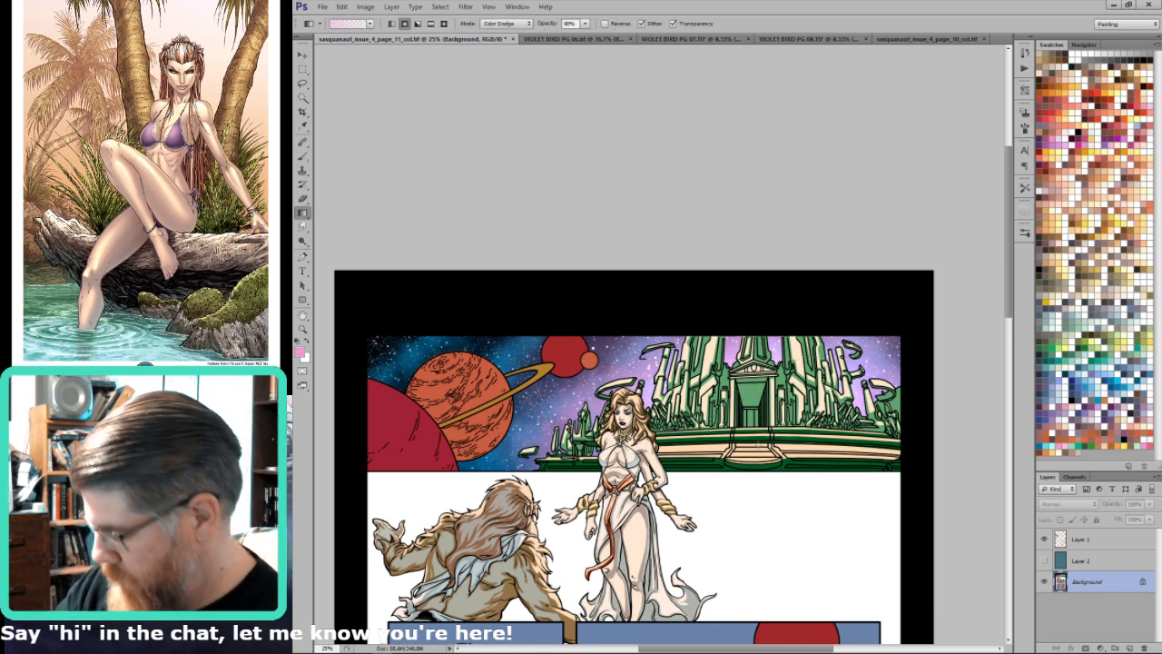
left_click_drag(751, 456, 760, 271)
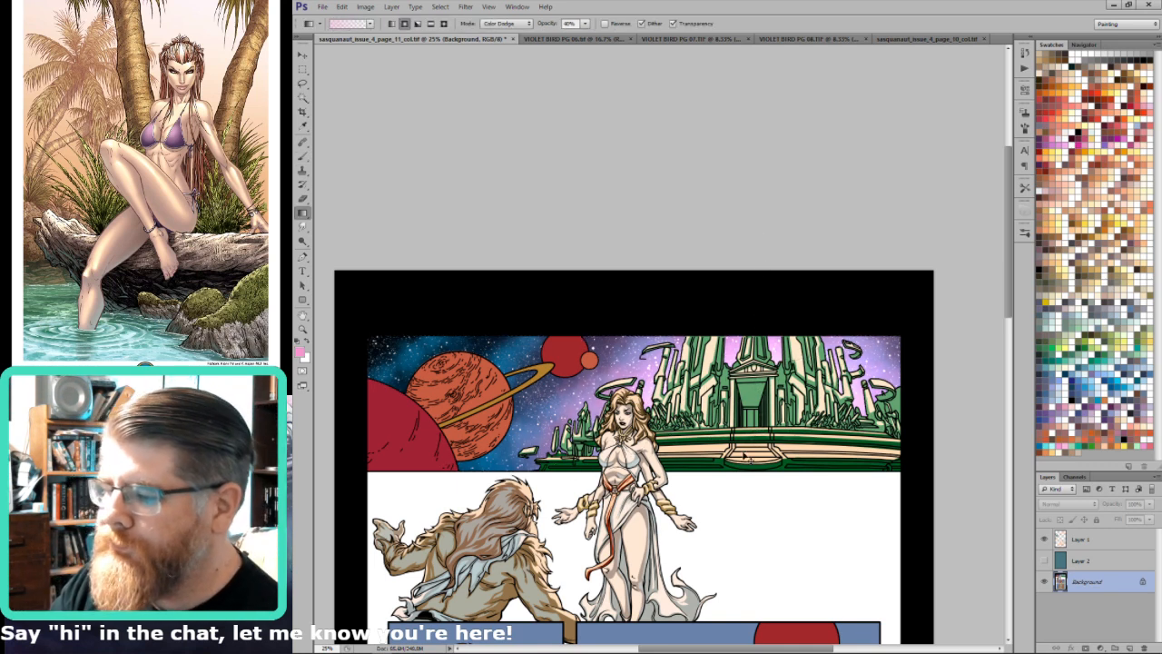
left_click_drag(747, 474, 749, 314)
Step: Choose a dark blue foreground swatch and brush blue cloud haze into the sky around the planets
left_click_drag(403, 312, 518, 332)
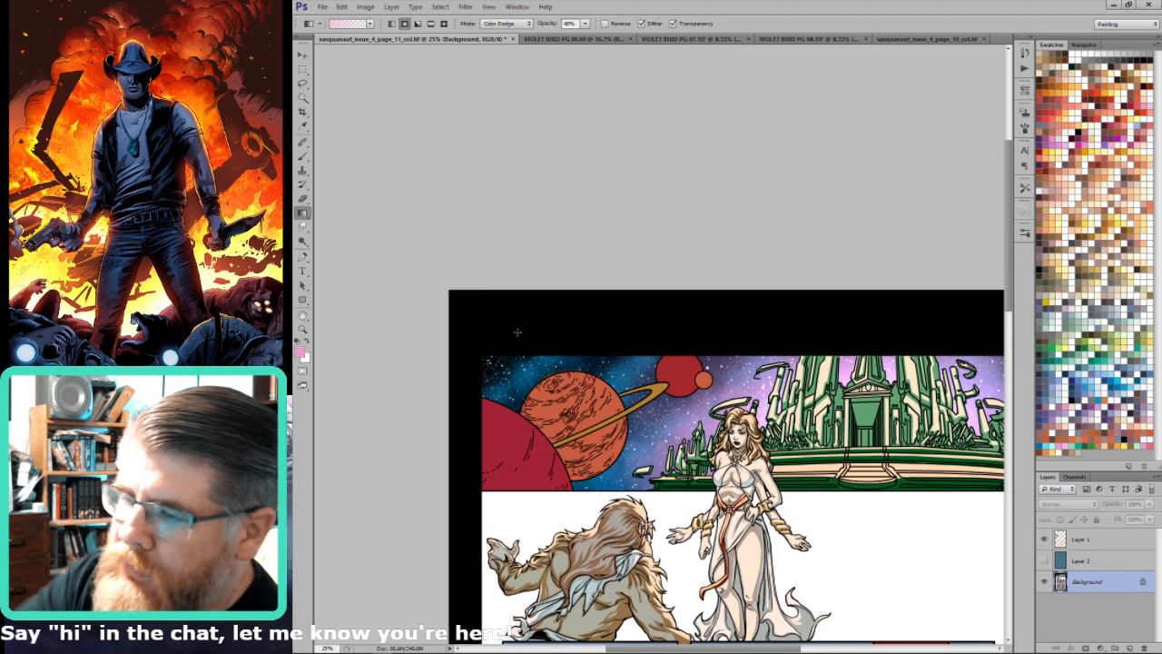
key("x")
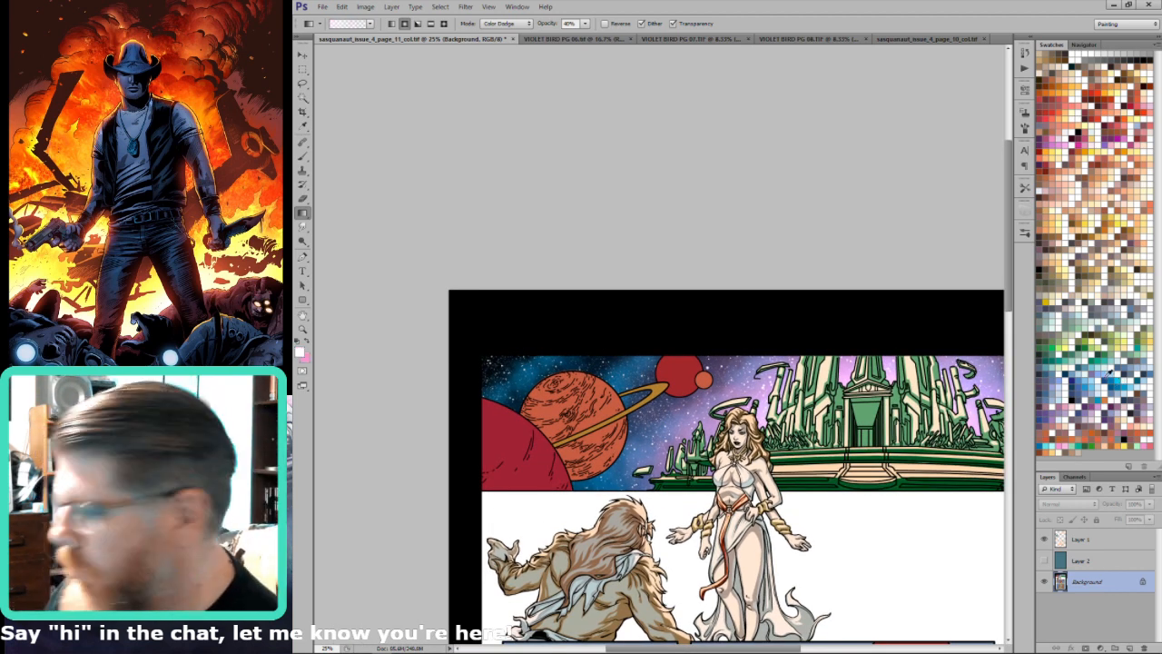
left_click(1108, 373)
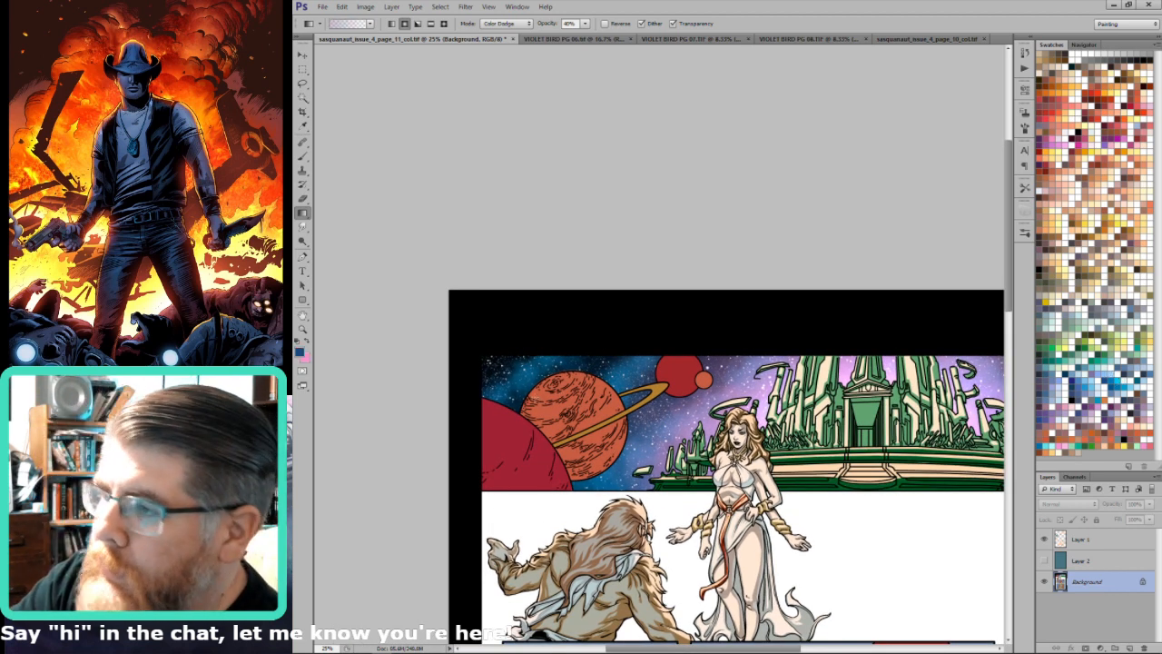
key("b")
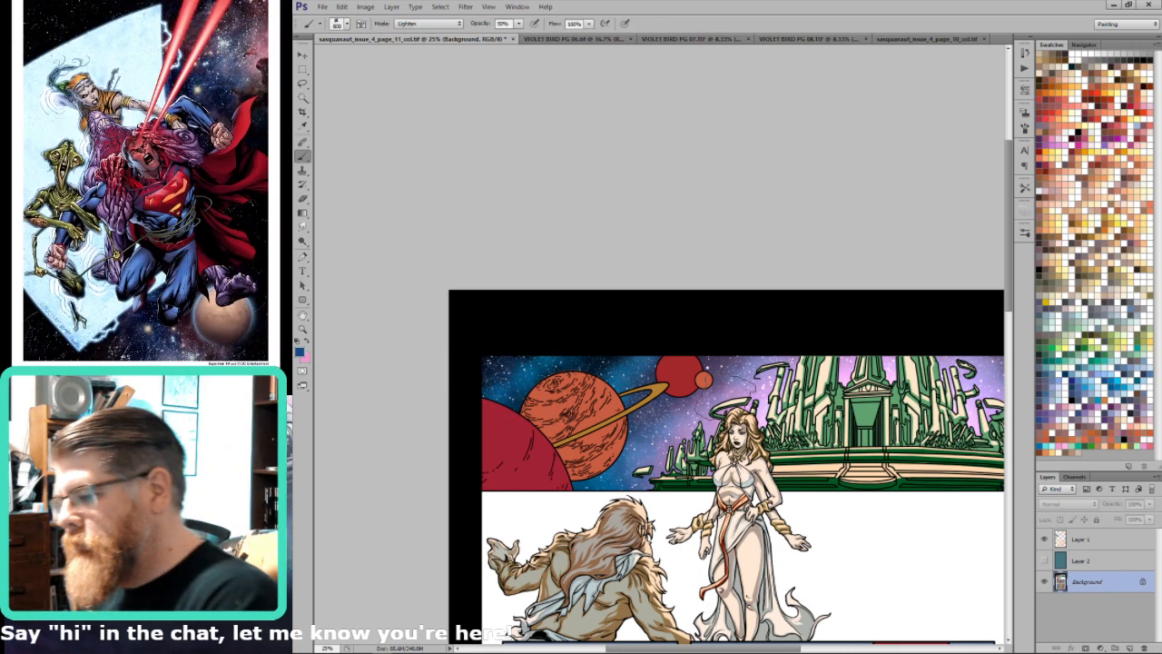
key("ctrl+minus")
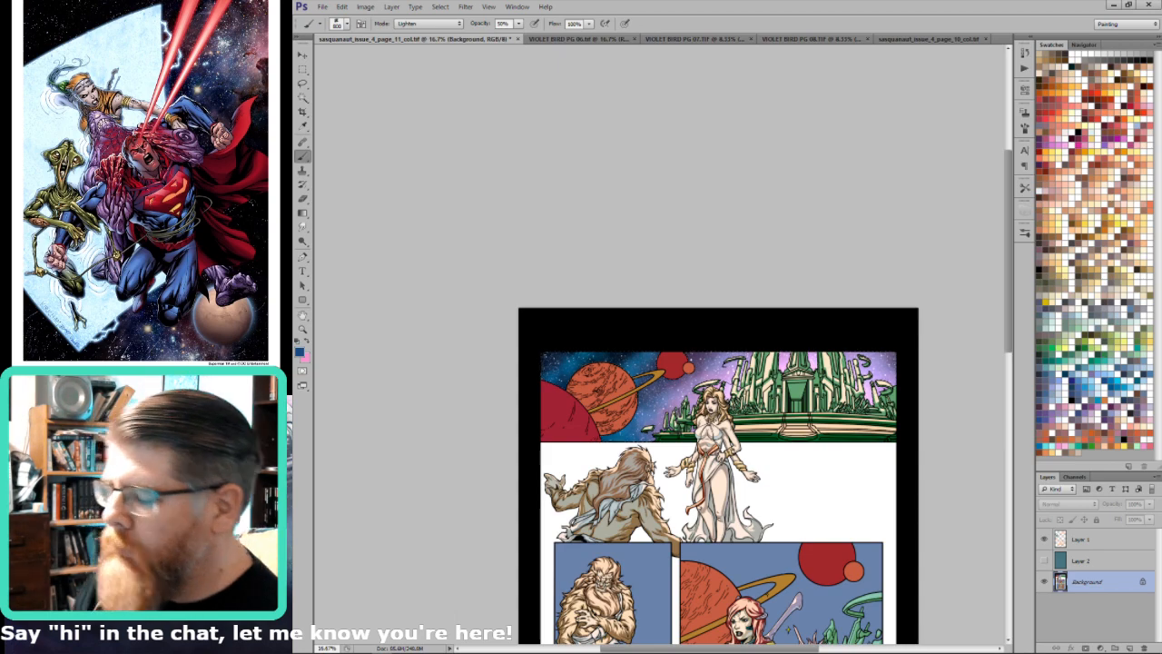
Step: Switch to Adobe Bridge, open page 14 from the Sasquanaut Issue 03 folder as a colour reference, and examine its tall city inset
left_click(402, 646)
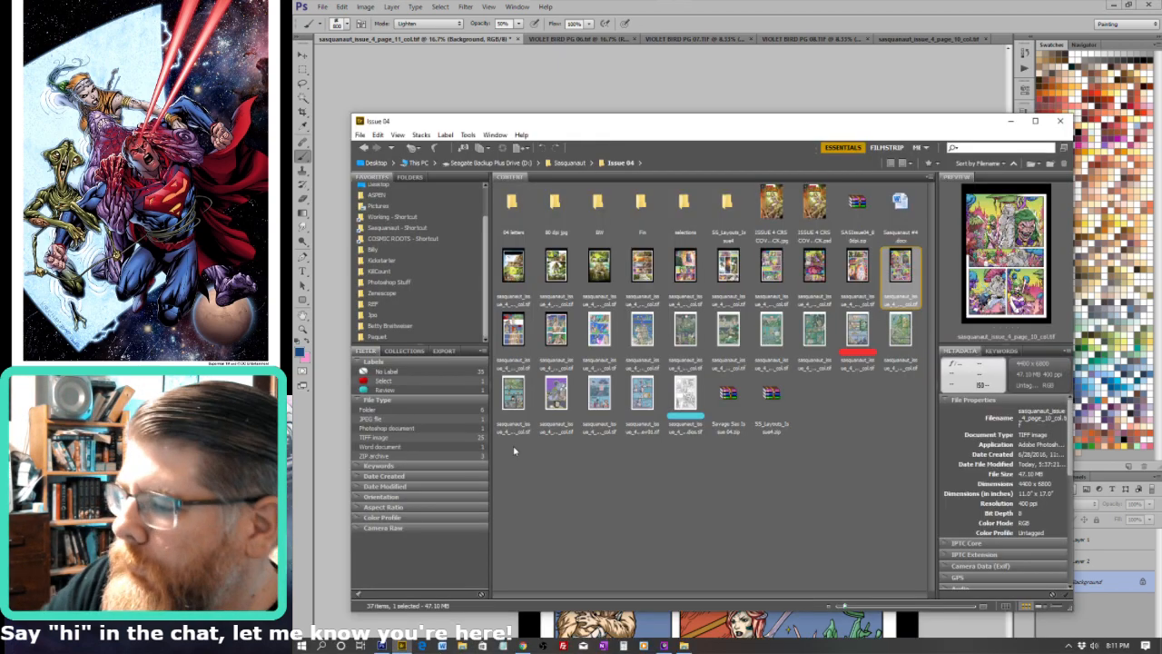
left_click(570, 162)
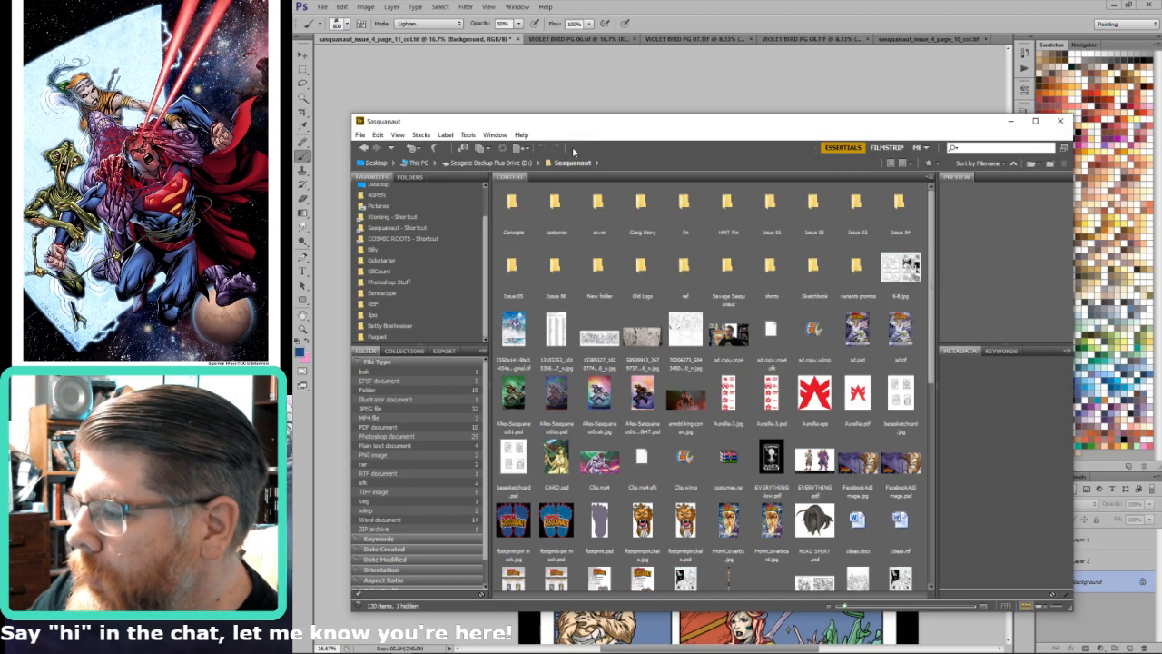
double_click(851, 215)
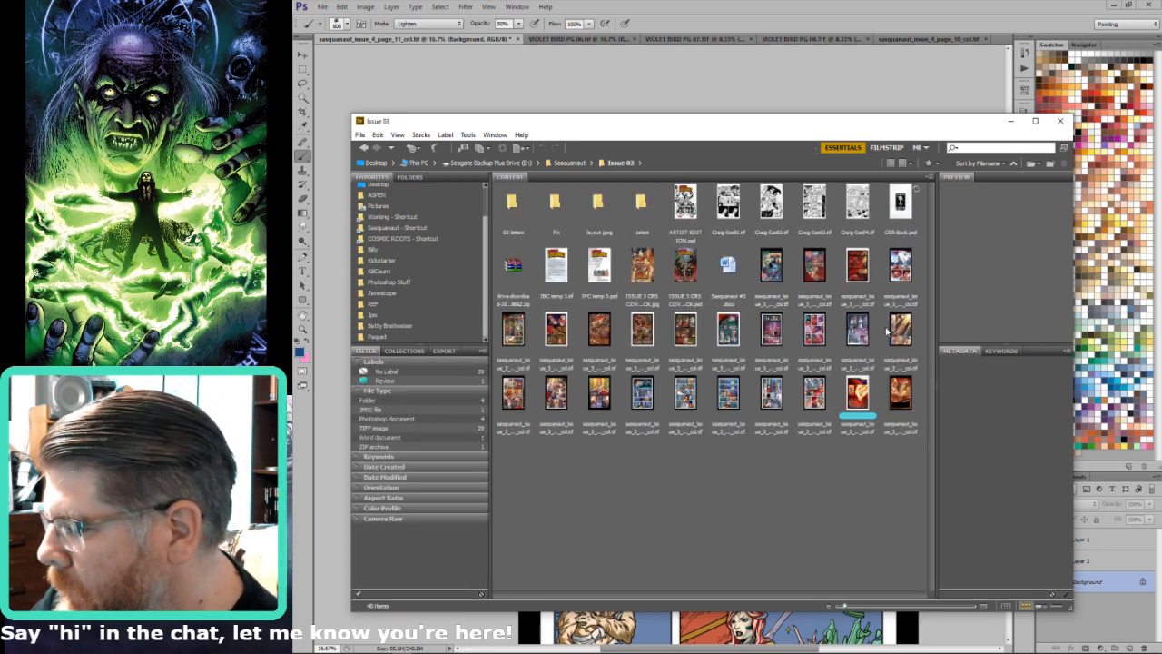
left_click(900, 329)
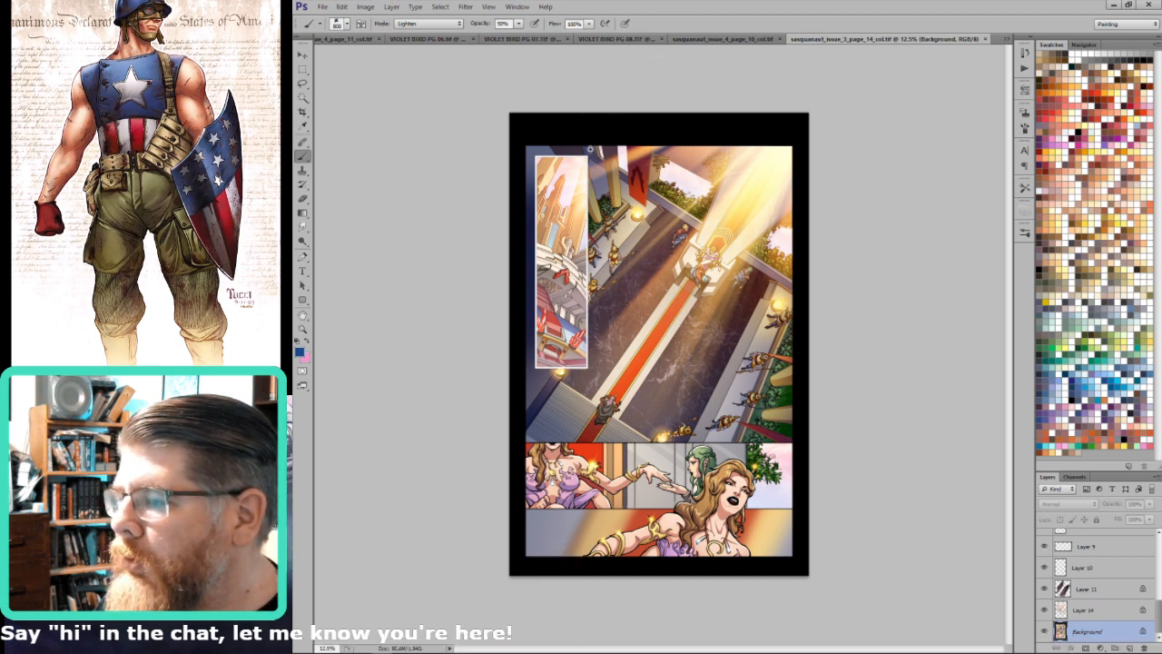
scroll(501, 352, "up", 3)
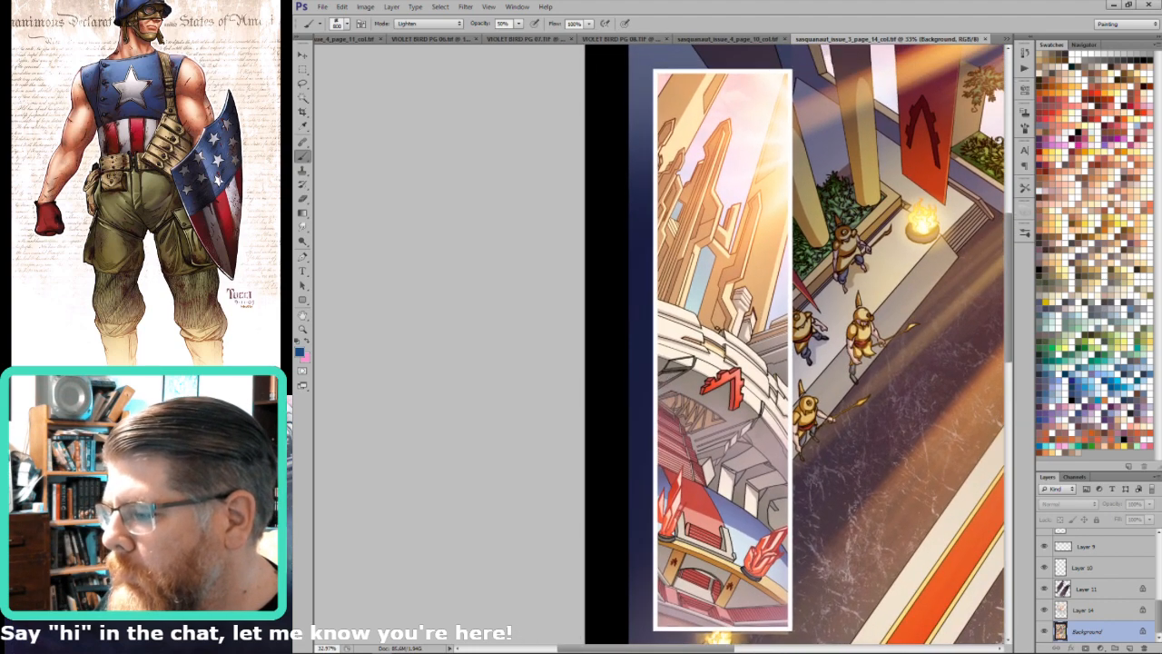
Step: Switch to Adobe Bridge, open SS01-22_col.tif from the Sasquanaut Issue 01 folder, and hide every layer above its Background
mouse_move(524, 647)
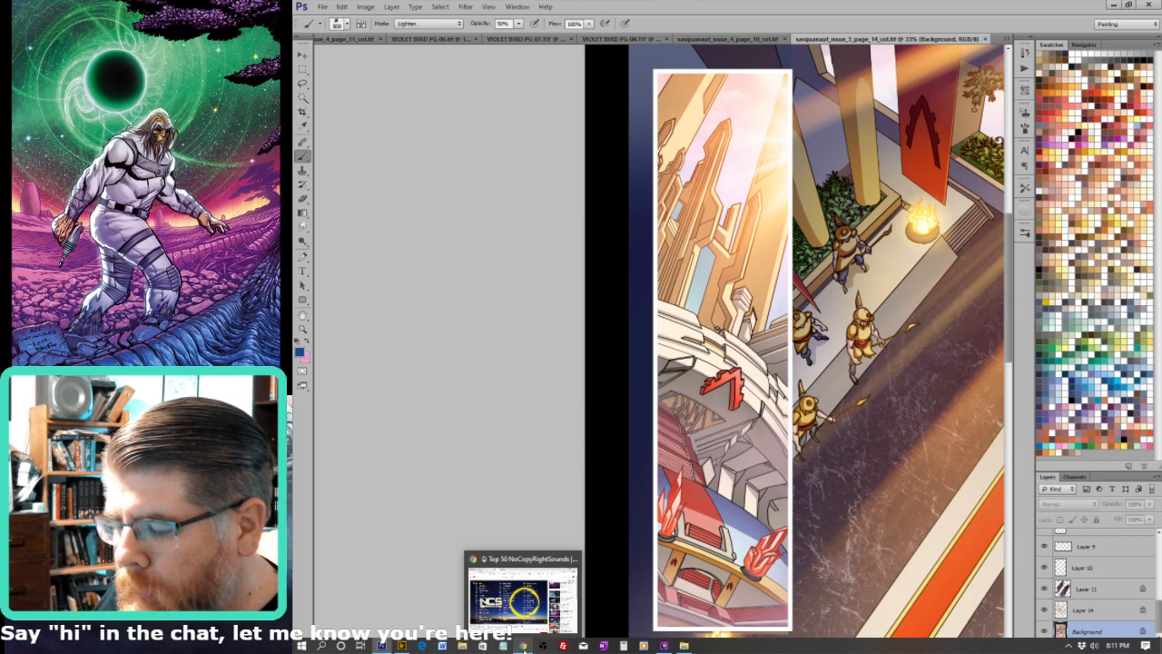
left_click(403, 646)
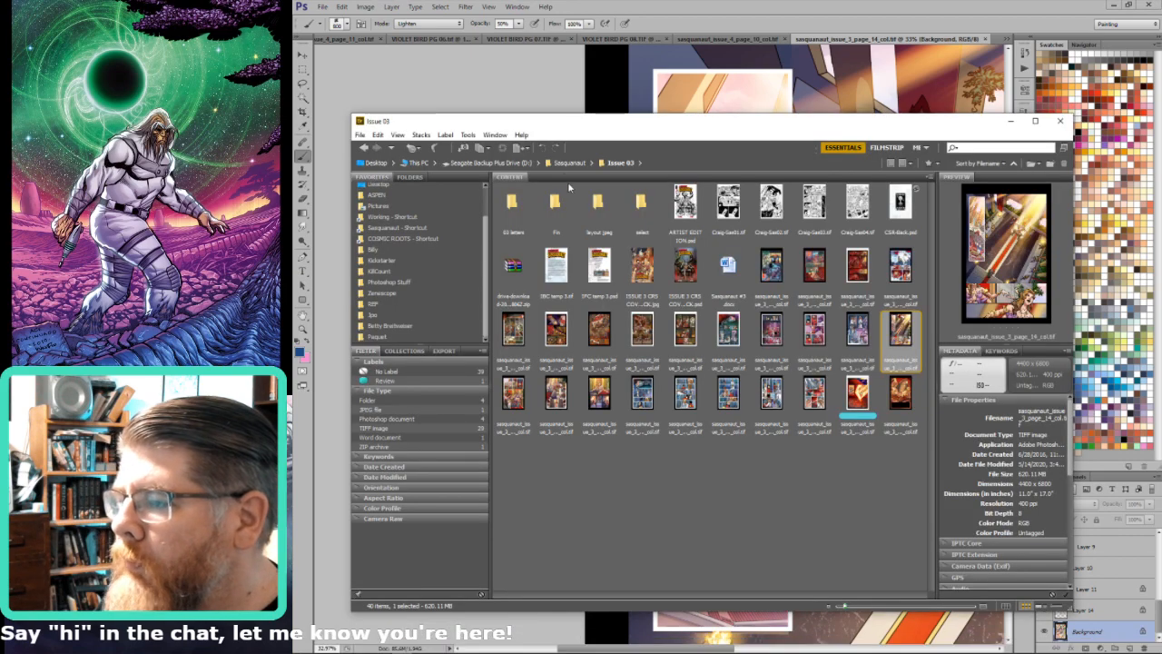
left_click(570, 163)
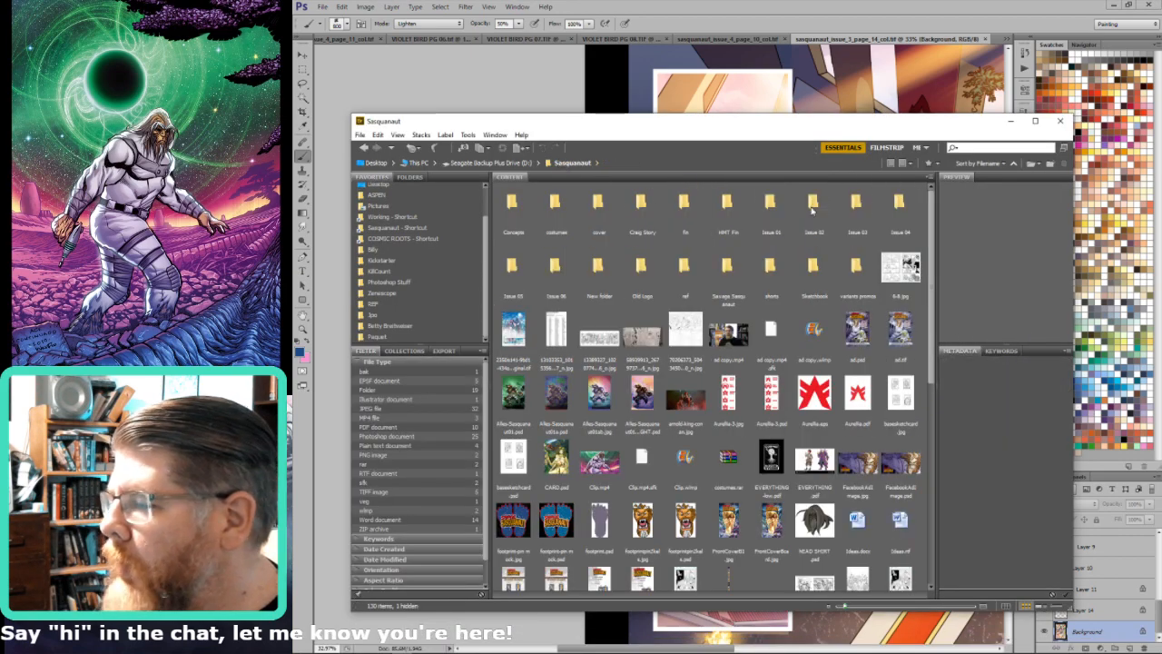
double_click(772, 203)
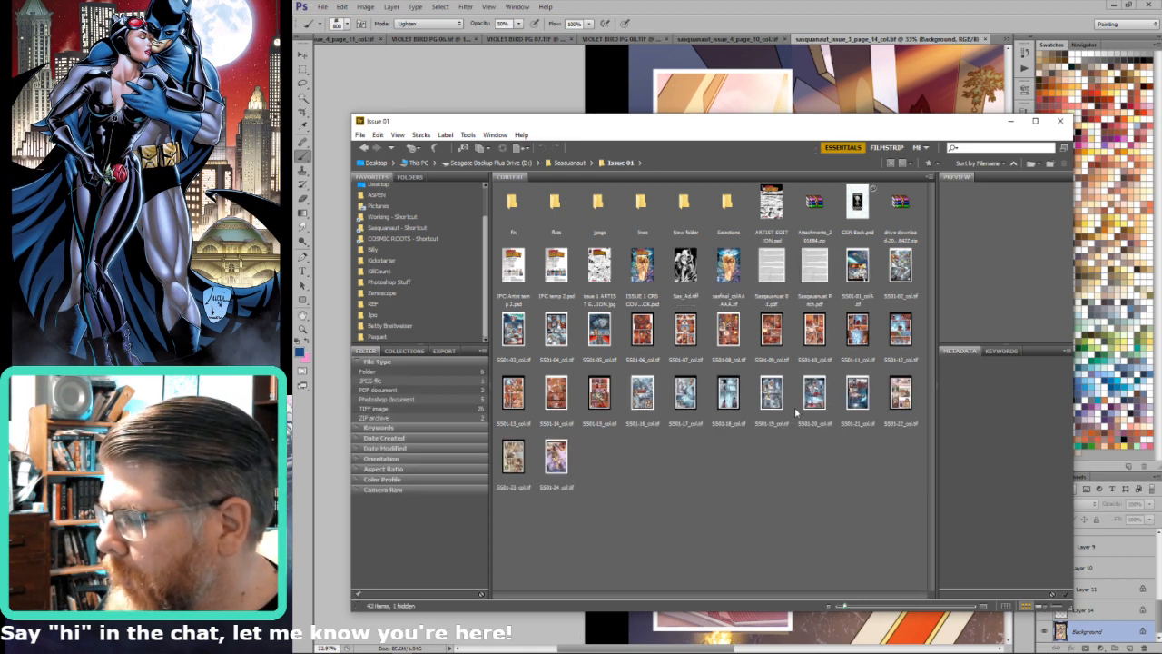
left_click(891, 387)
key("alt+Tab")
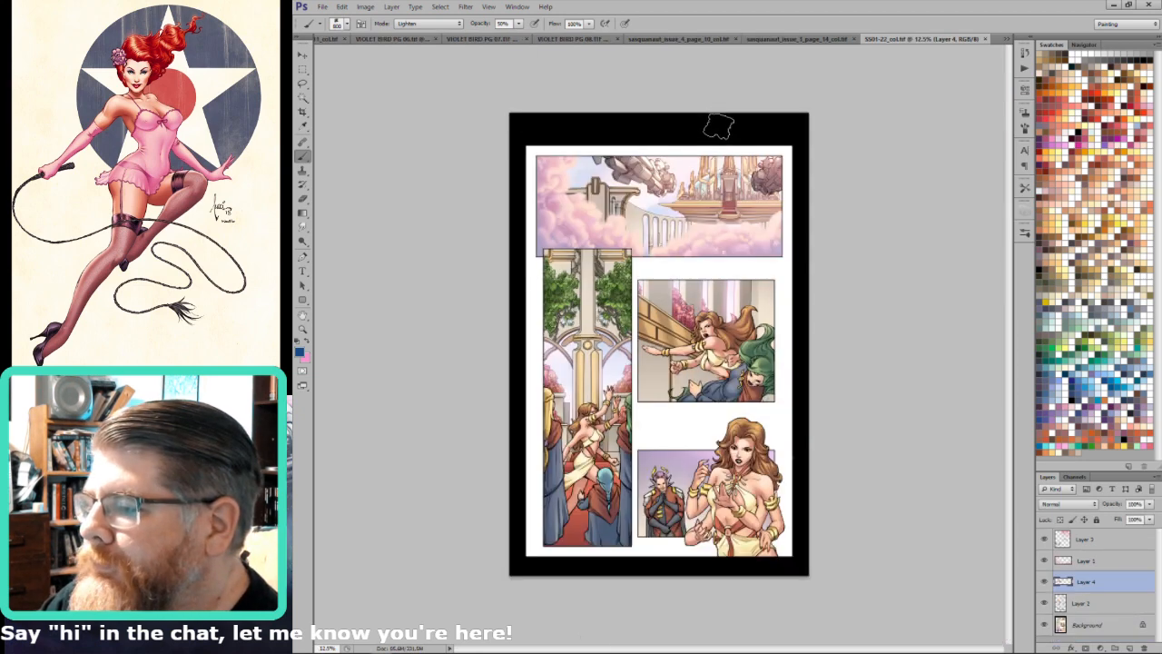
left_click(1044, 582)
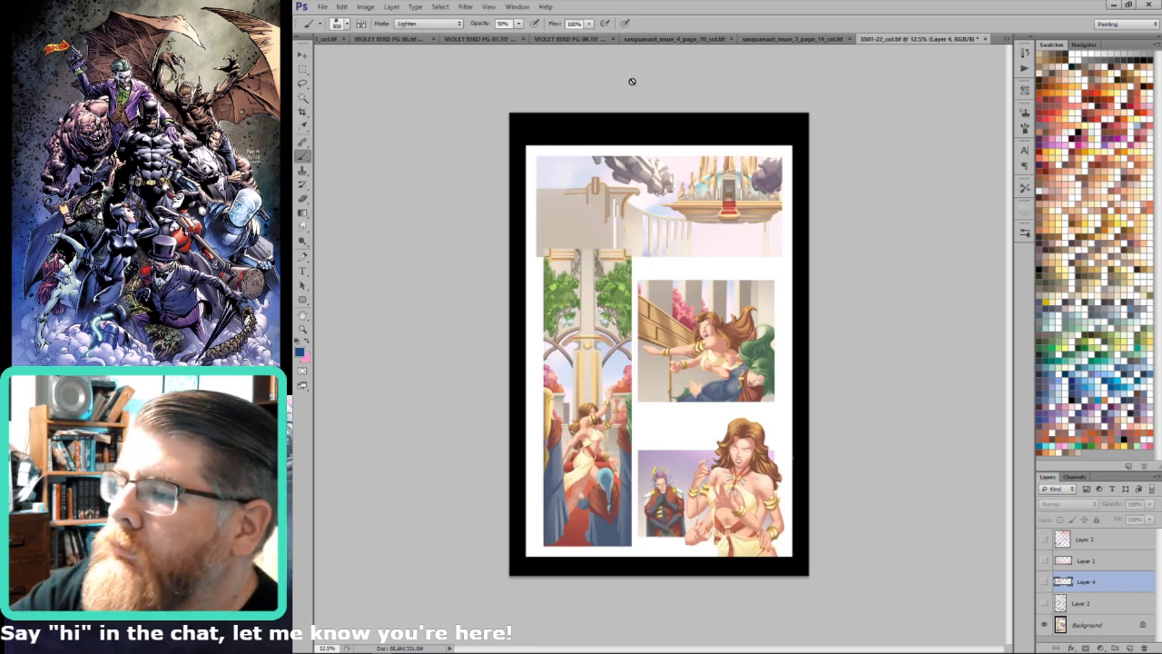
Step: Try a 2-up Horizontal arrangement of the open documents, and settle on 2-up Vertical
left_click(518, 7)
mouse_move(522, 20)
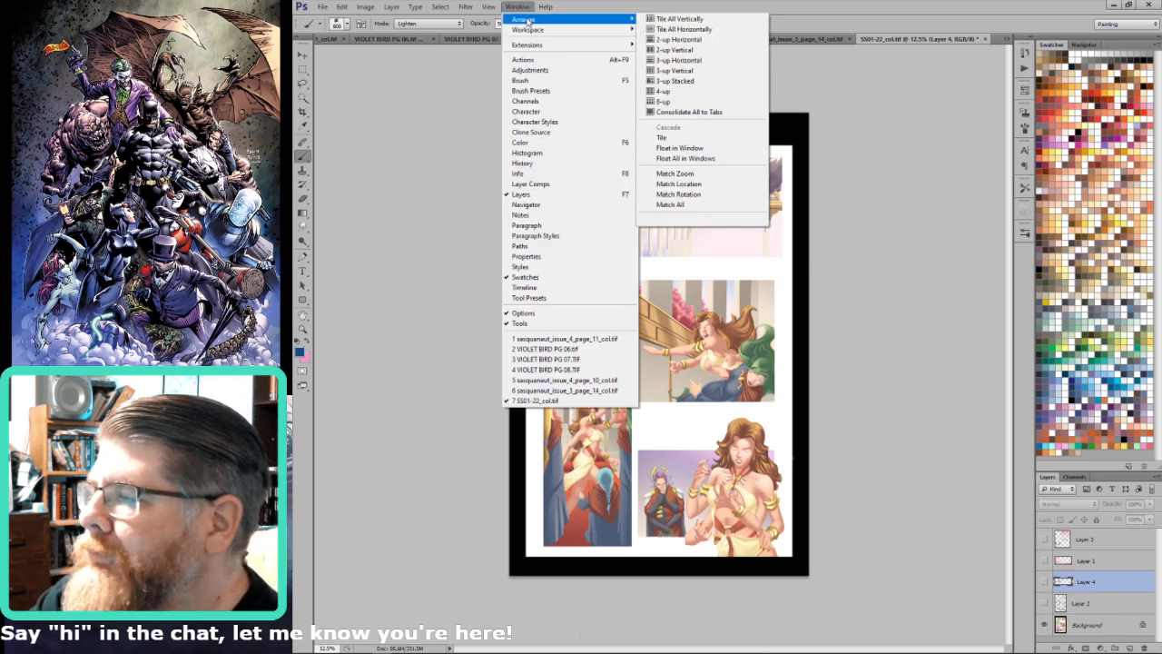
left_click(685, 41)
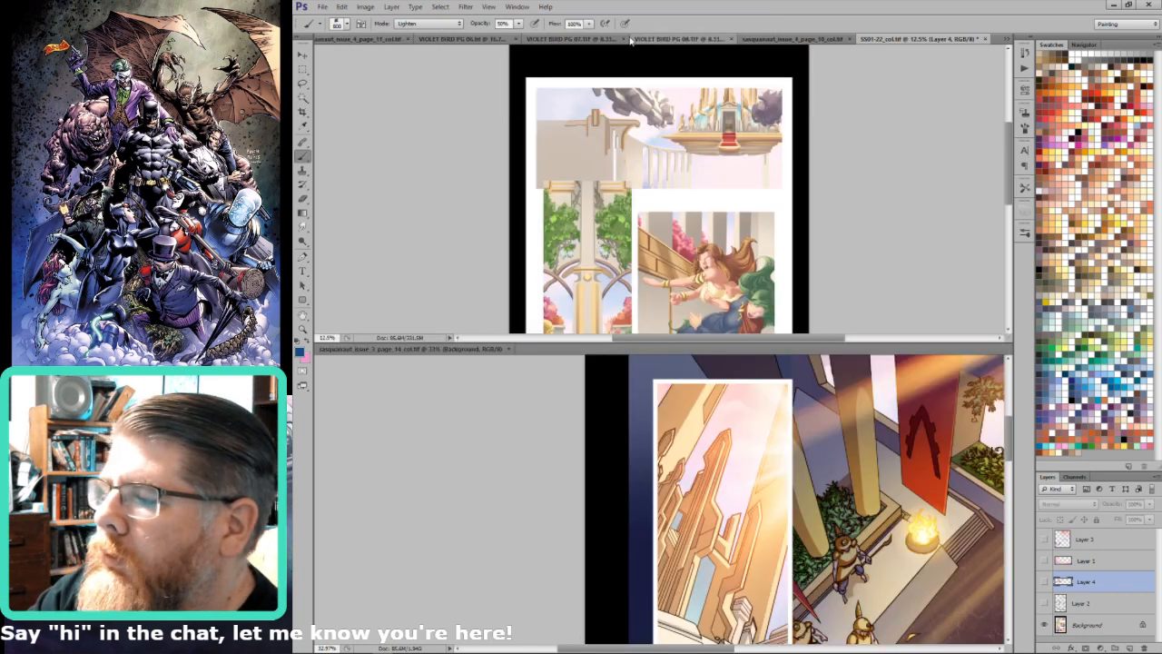
left_click(519, 7)
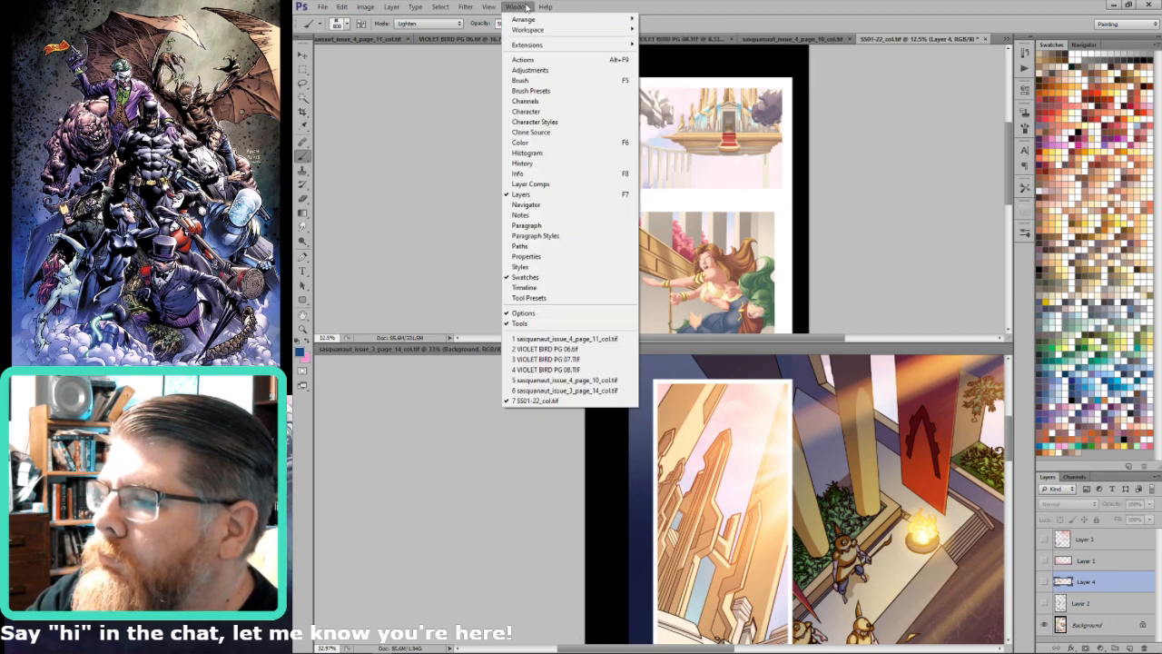
mouse_move(523, 19)
left_click(681, 53)
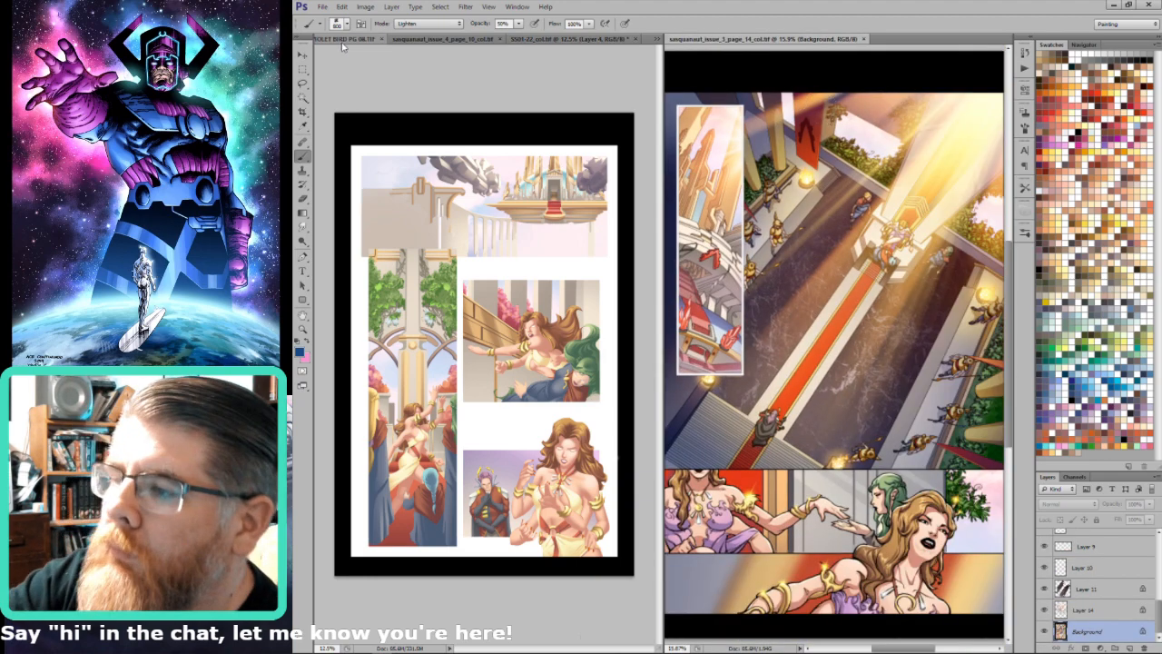
Step: Place issue 4 page 11 side by side with SS01-22_col.tif and enlarge the city in both documents
left_click(655, 40)
left_click(699, 43)
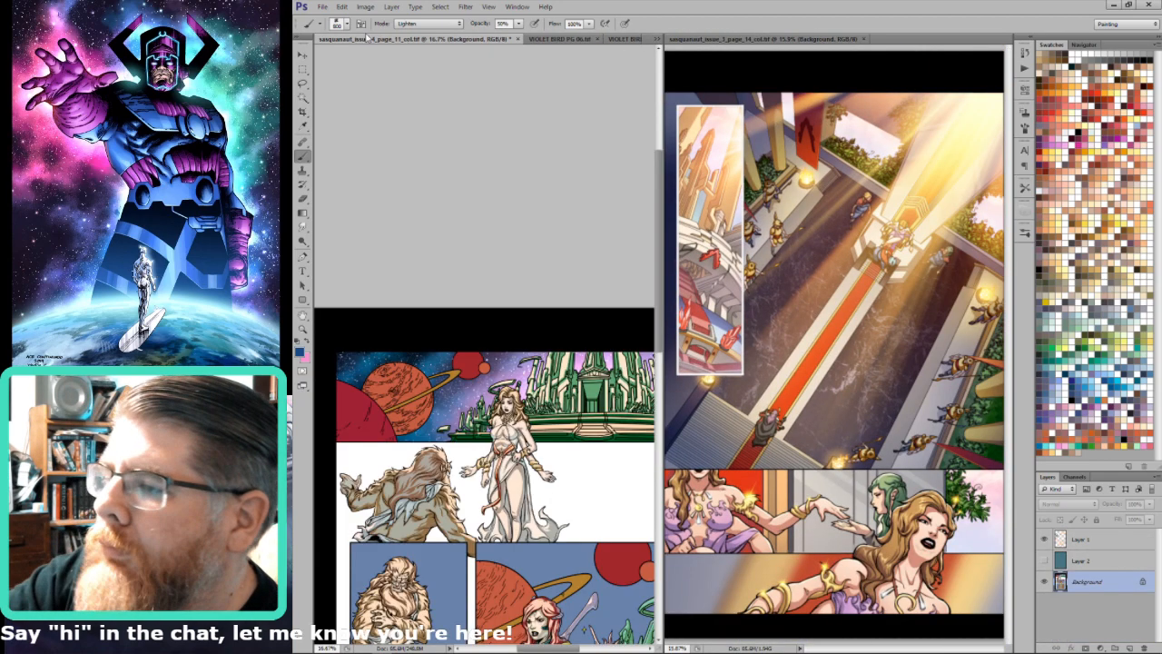
left_click_drag(367, 40, 596, 44)
left_click(424, 41)
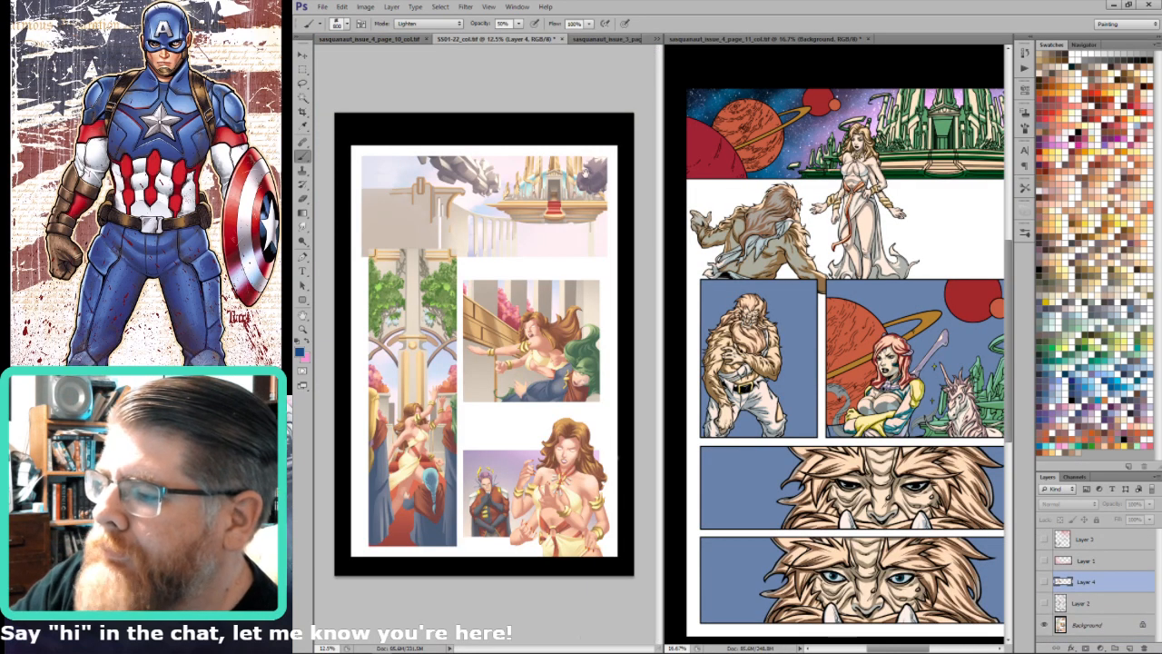
left_click_drag(598, 122, 508, 305, "ctrl")
left_click_drag(592, 280, 595, 305)
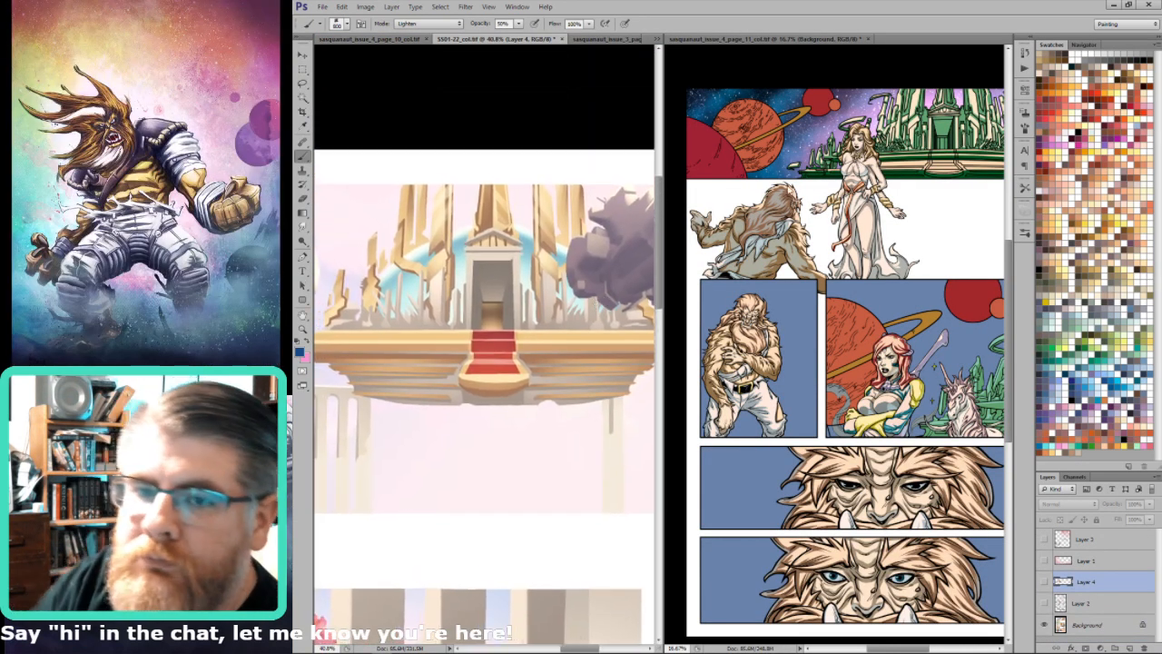
left_click(879, 243)
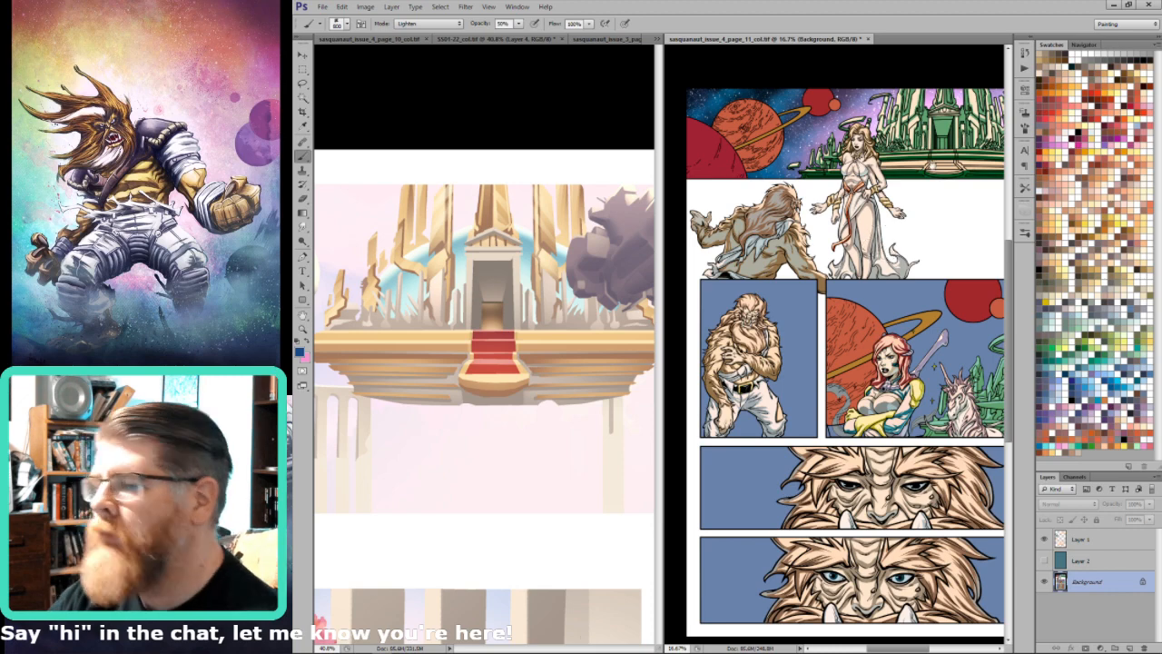
left_click_drag(955, 93, 920, 229)
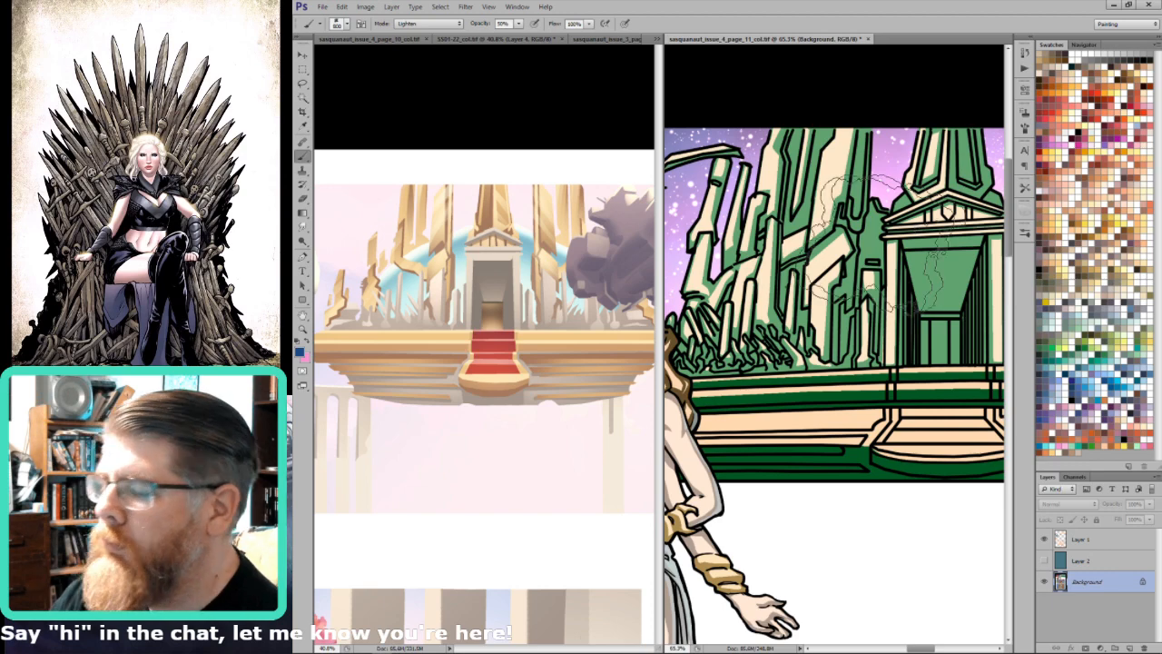
Step: On page 11, lasso the green gap between the towers and the temple, fill it with light blue, and deselect
key("i")
left_click(539, 228)
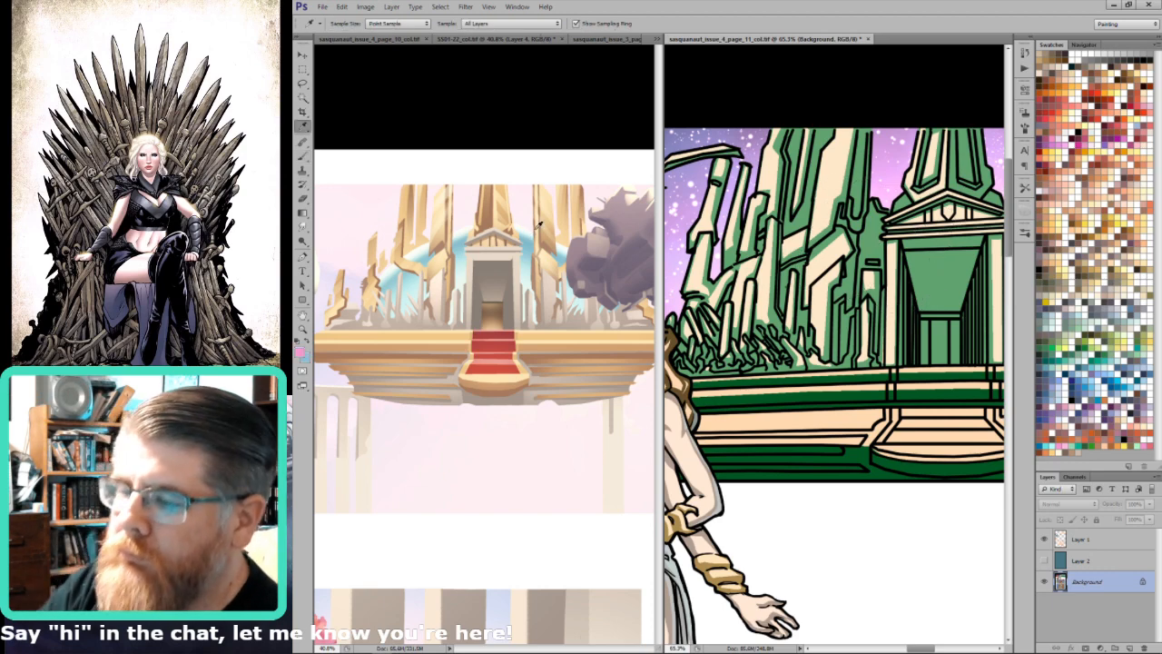
key("l")
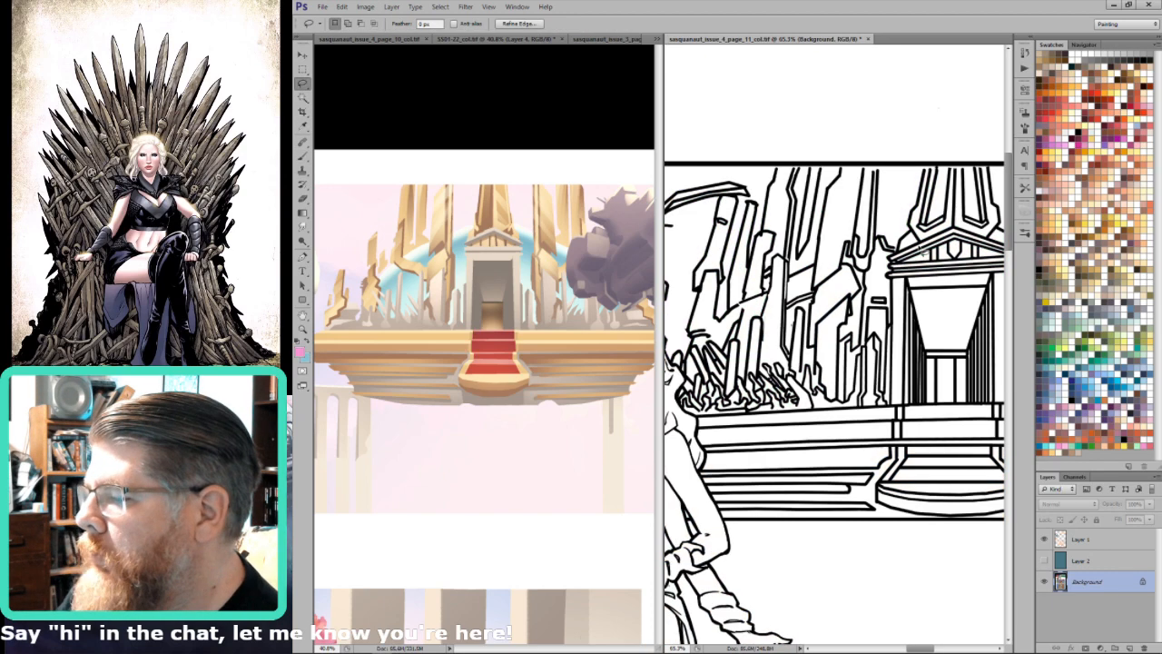
scroll(920, 251, "up", 2)
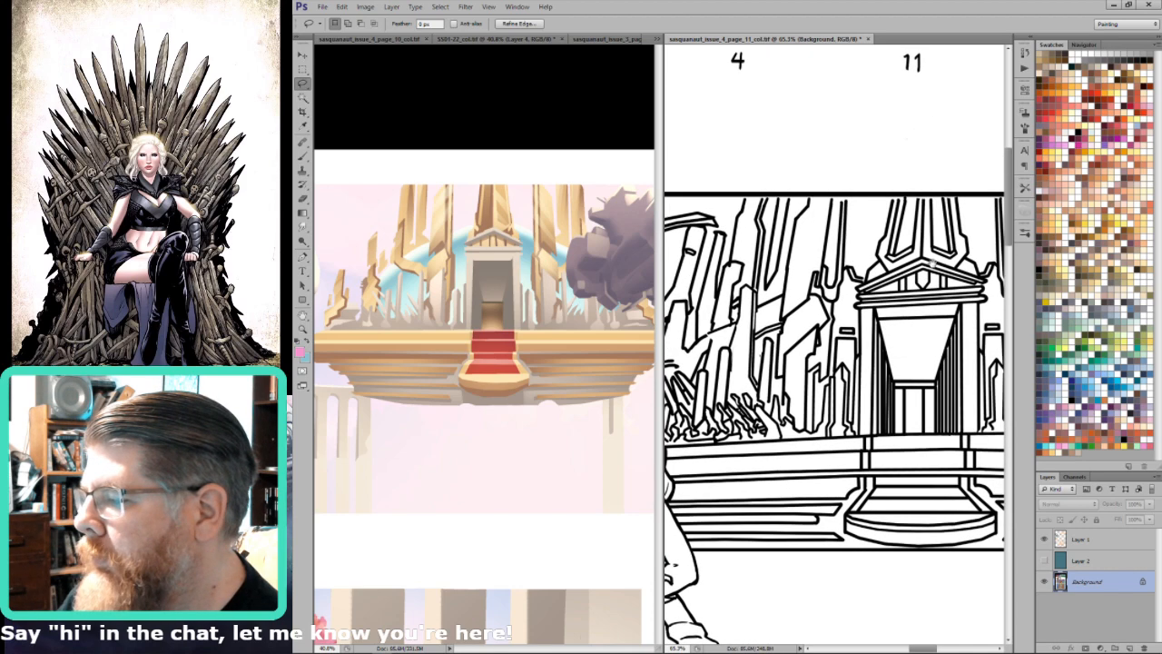
key("grave")
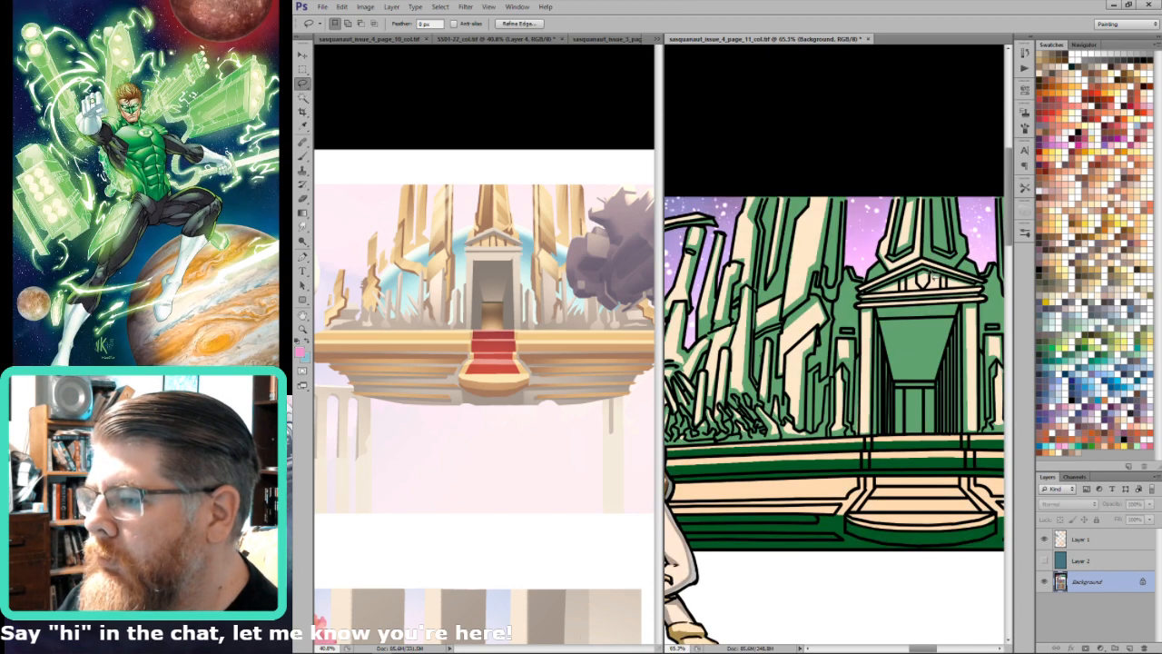
mouse_move(868, 287)
left_mouse_down()
mouse_move(863, 362)
mouse_move(856, 346)
mouse_move(841, 349)
mouse_move(856, 339)
mouse_move(844, 330)
mouse_move(836, 381)
left_mouse_up()
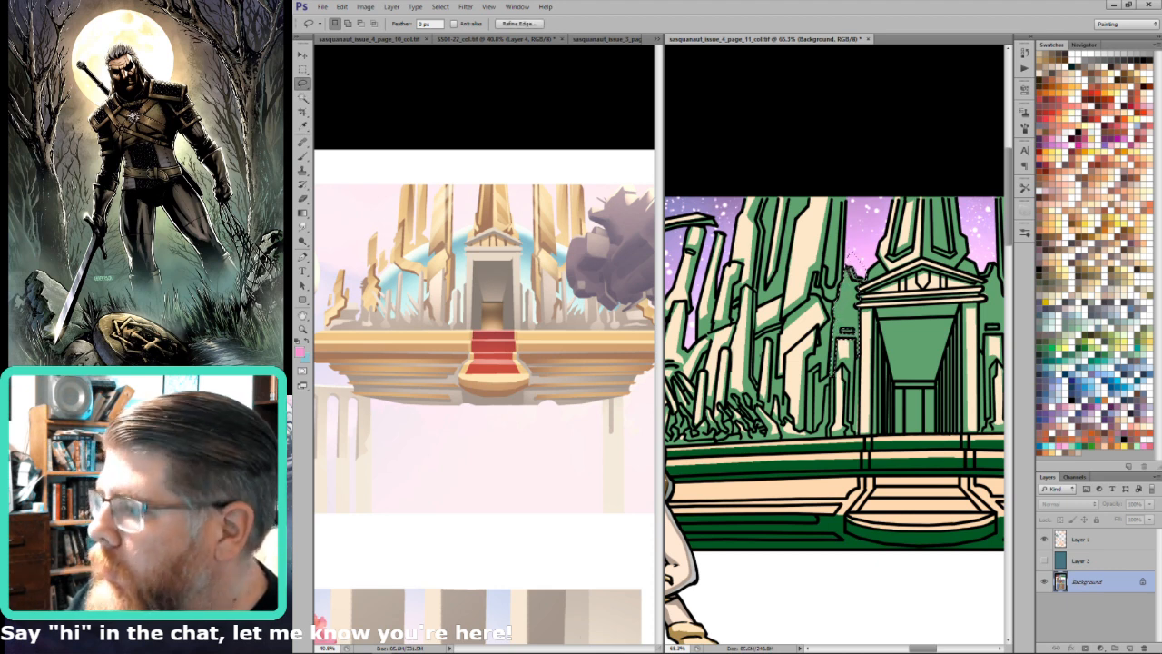
key("w")
key("l")
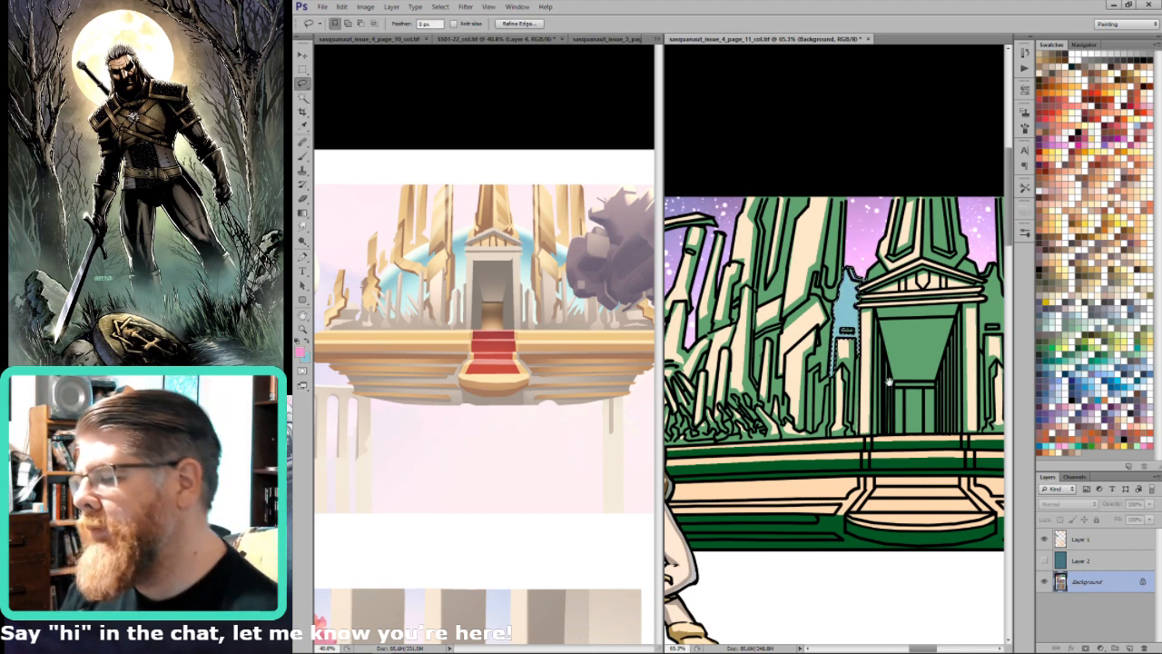
left_click_drag(817, 214, 903, 227)
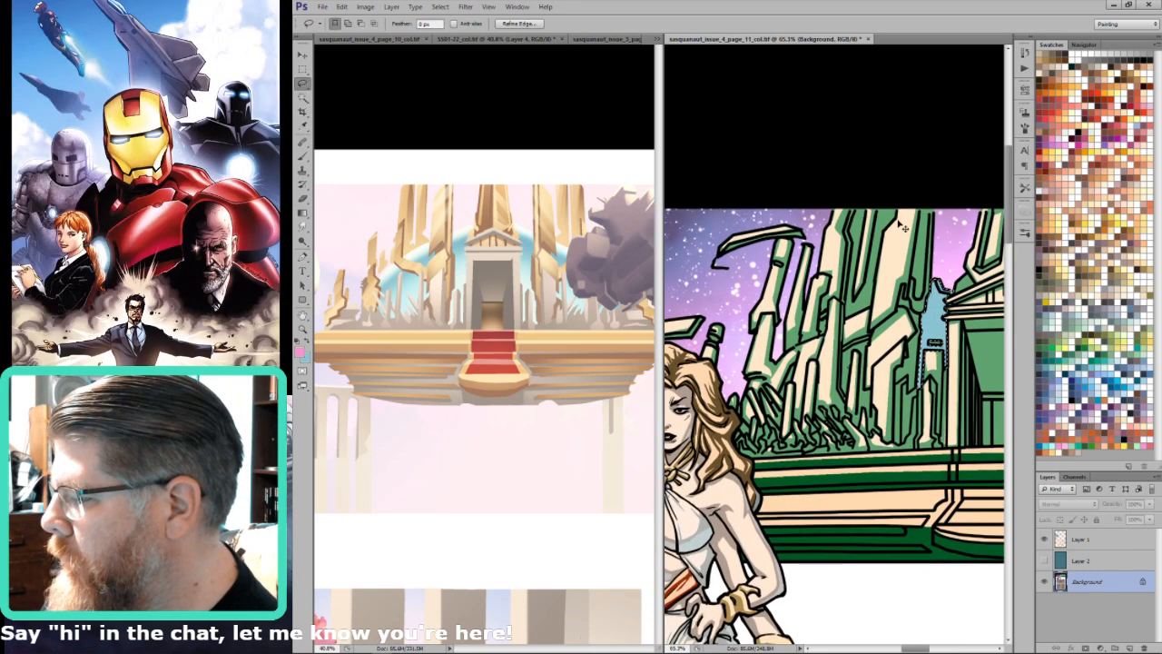
key("ctrl+d")
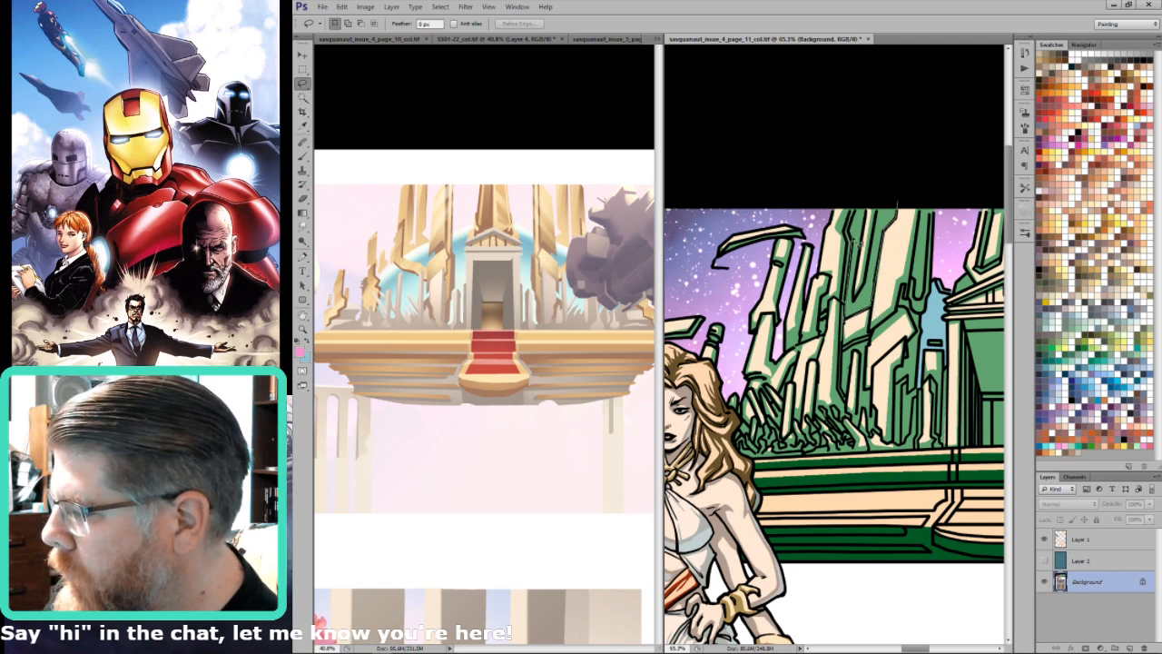
Step: Lasso the open gap between the tall towers and fill it with violet sampled from the surrounding sky
mouse_move(867, 198)
left_mouse_down()
mouse_move(856, 301)
mouse_move(872, 291)
left_mouse_up()
key("w")
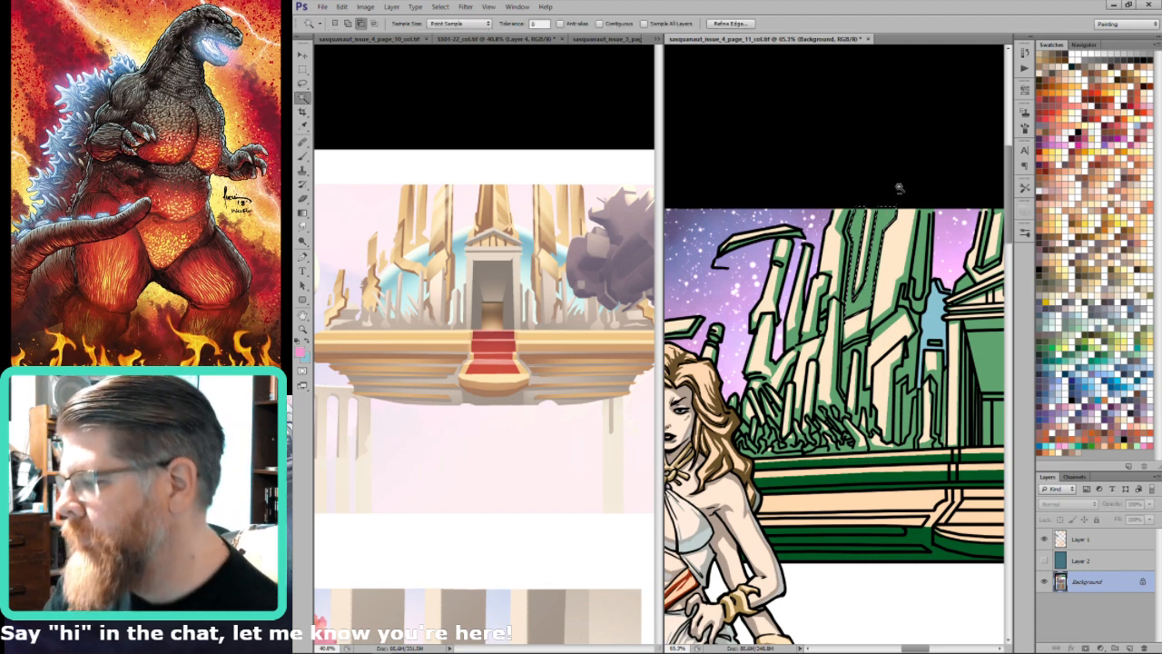
key("i")
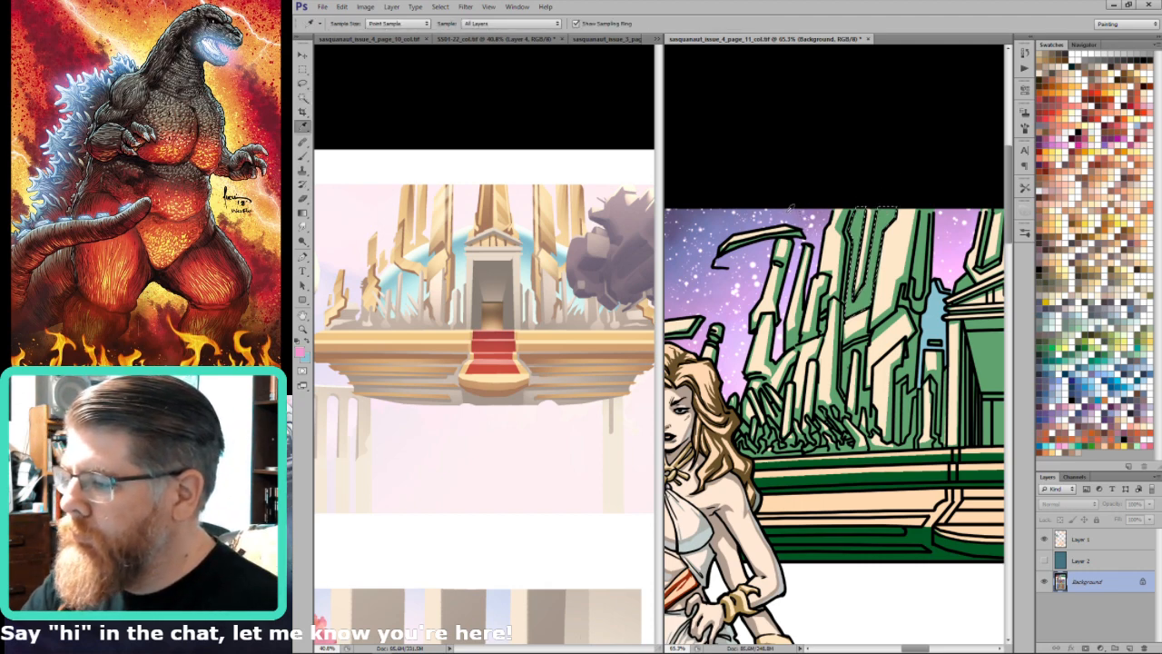
left_click(795, 212)
left_click(873, 217)
key("g")
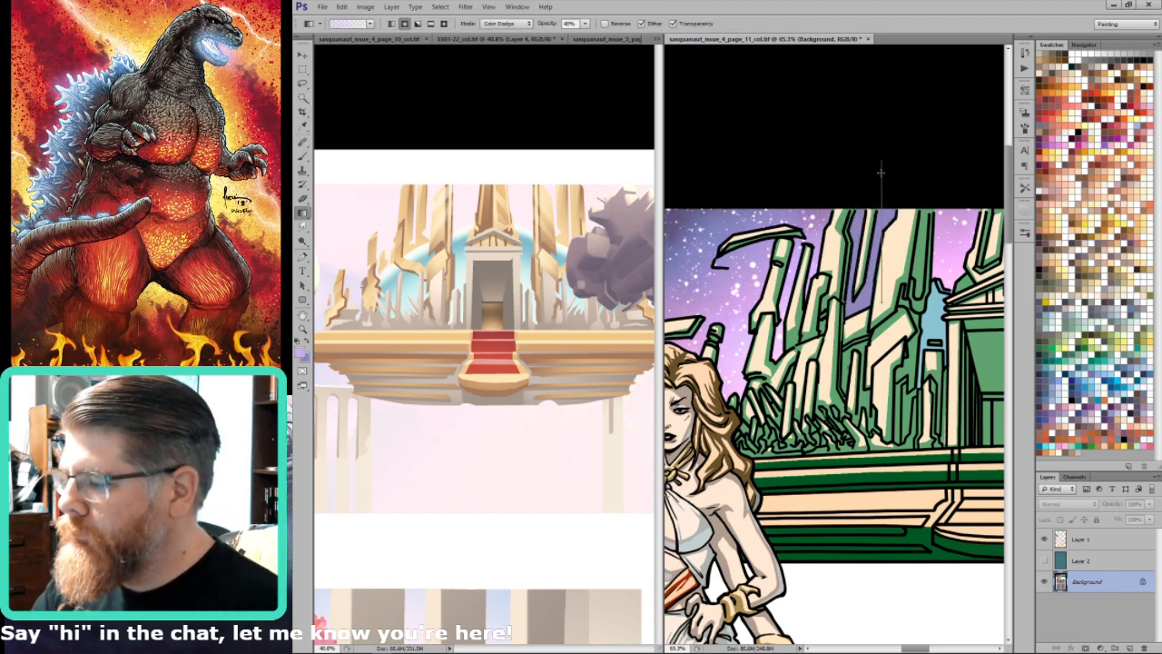
Step: Blend sampled pink into the gap between the towers with a Normal-mode gradient, and check the flats in the Alpha 2 channel
key("shift+alt+n")
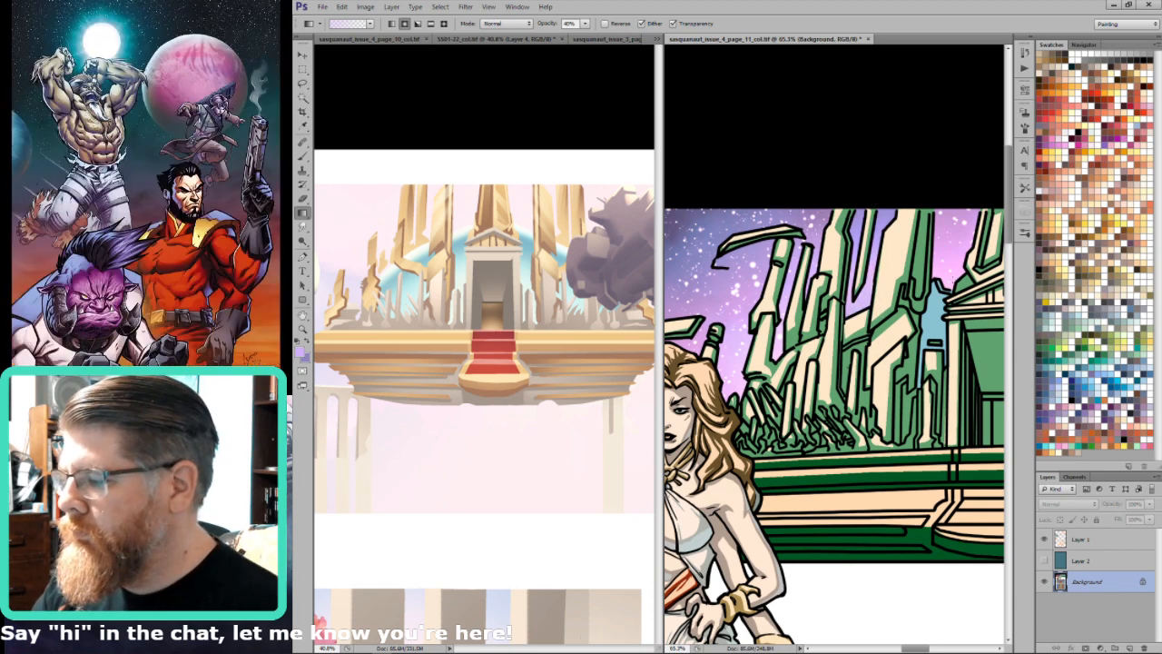
left_click(935, 275, "alt")
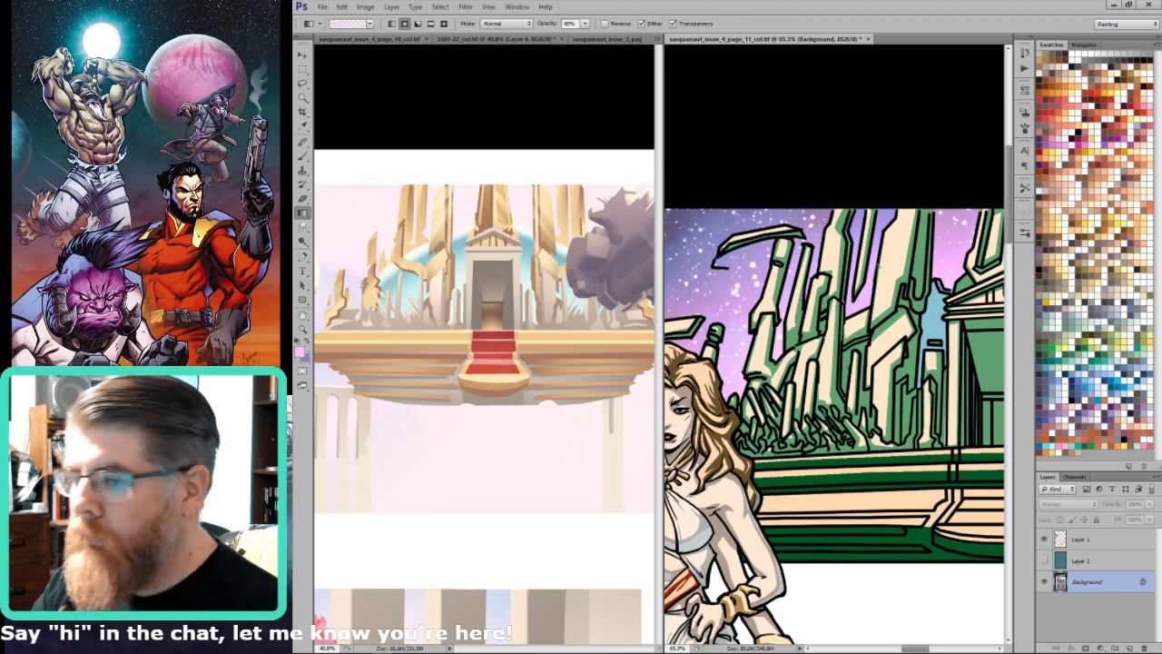
key("ctrl+7")
key("i")
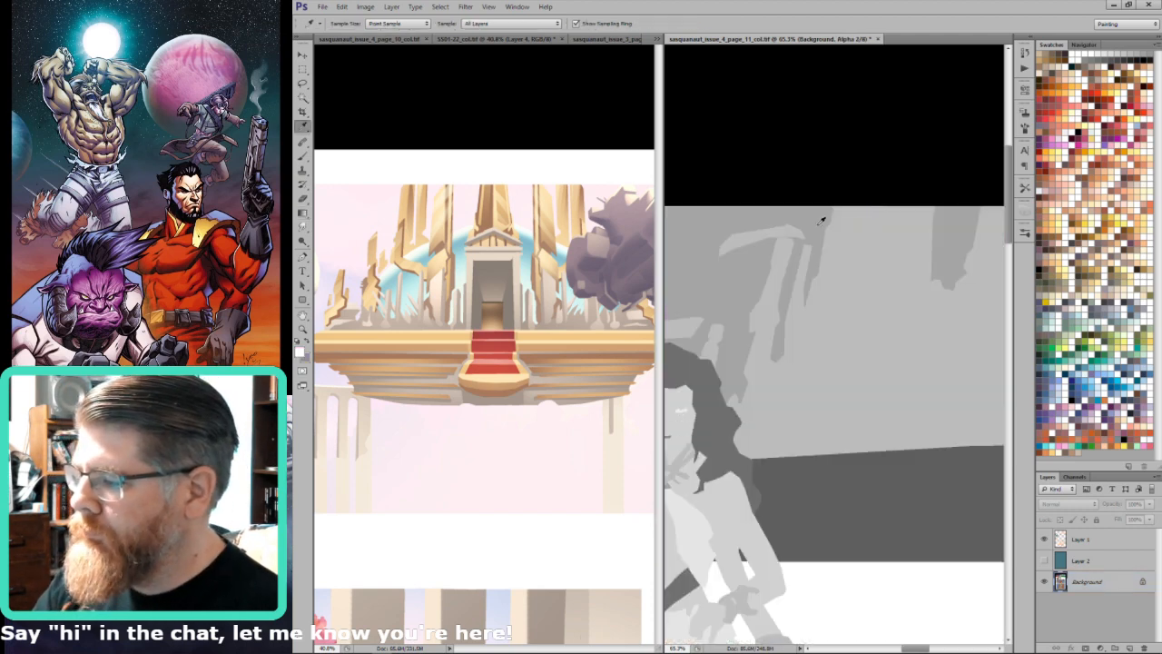
key("ctrl+2")
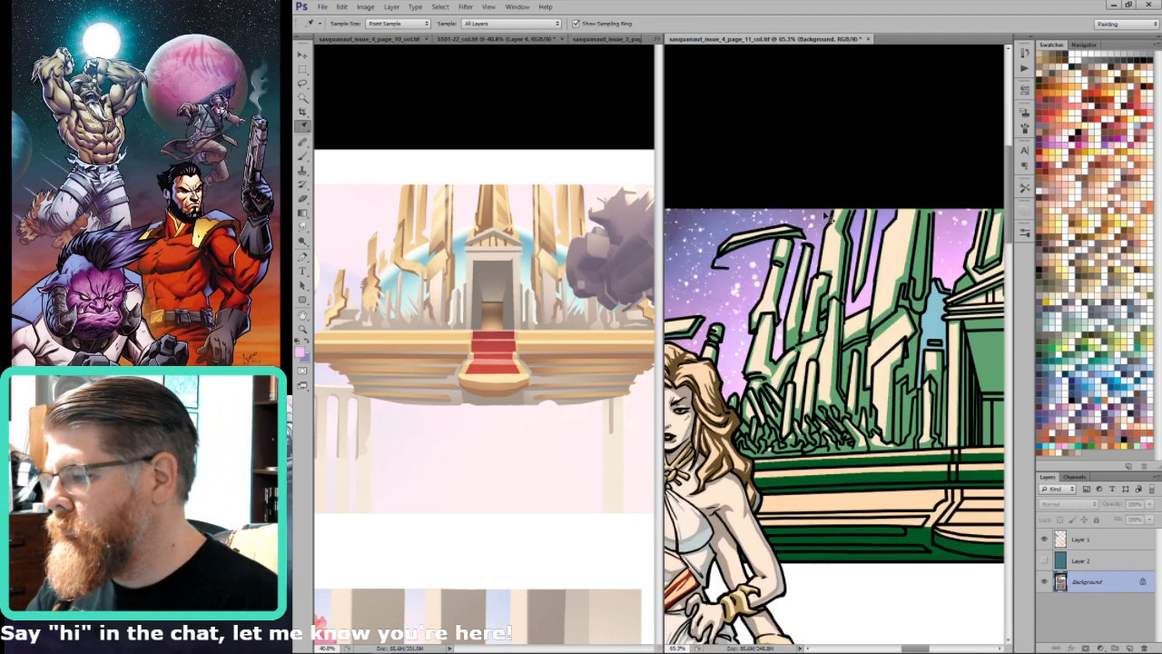
Step: Load the Stars!! brush preset for the sky between the towers, and sample a dark colour from the city
key("b")
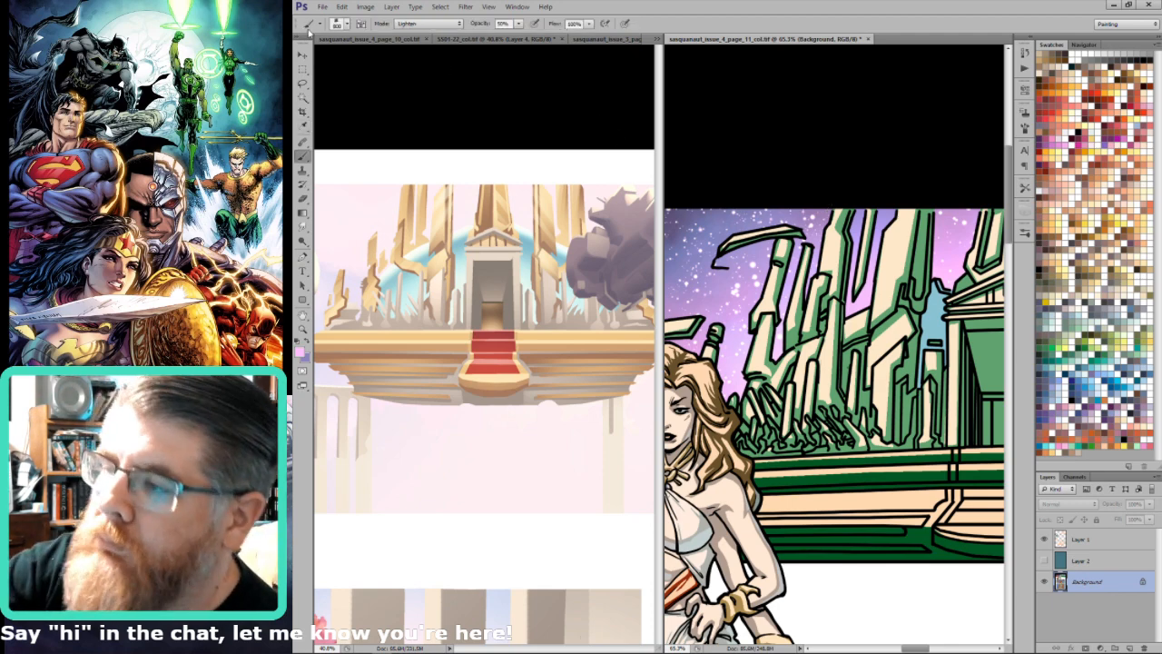
left_click(313, 24)
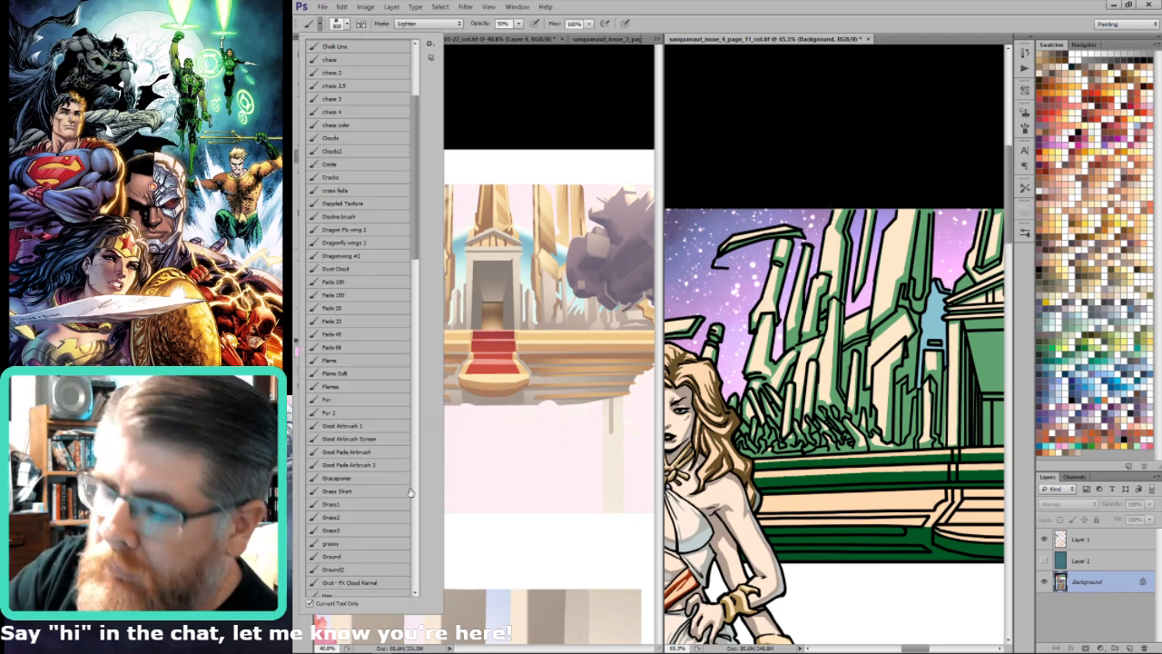
scroll(398, 504, "down", 10)
scroll(405, 526, "down", 10)
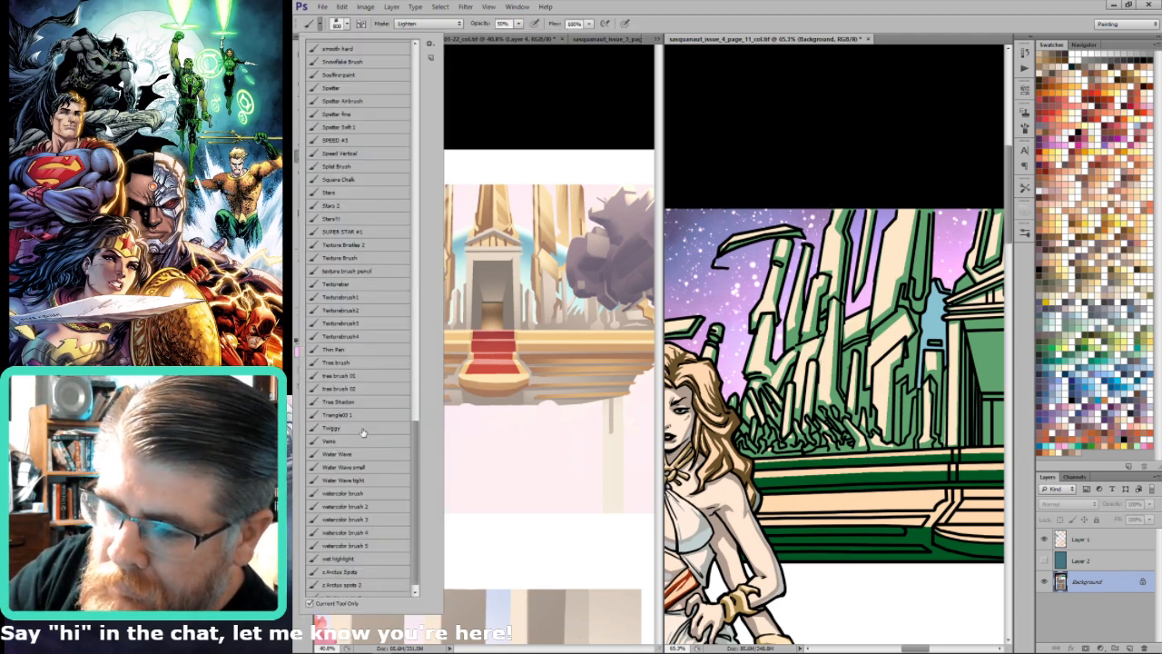
double_click(361, 218)
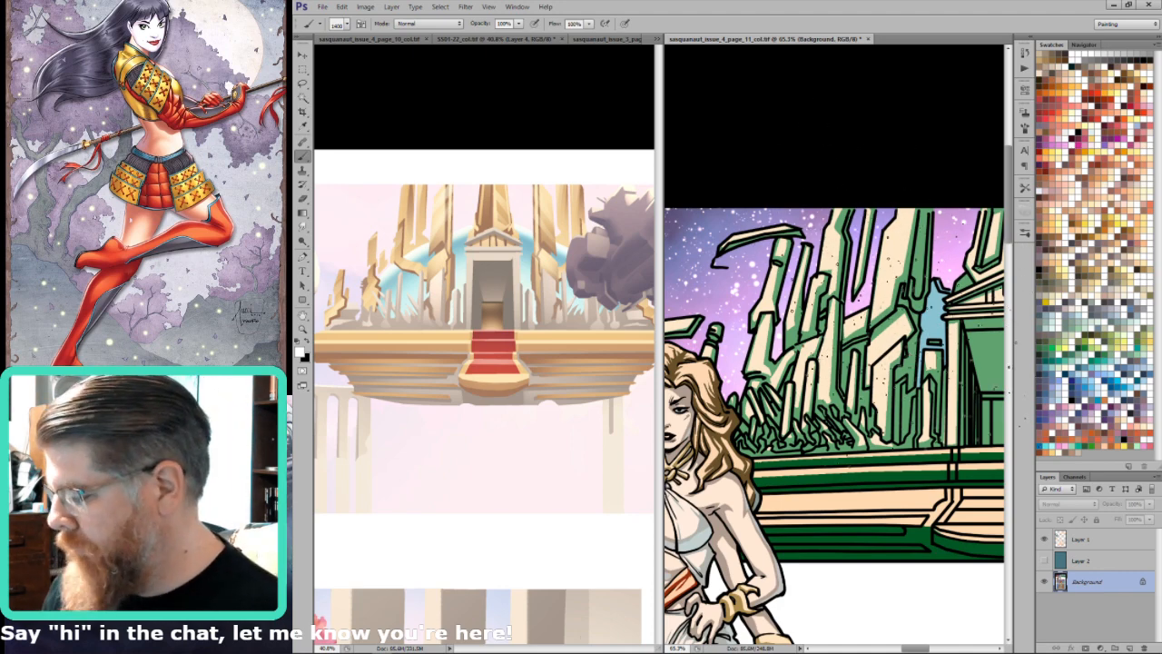
left_click(941, 310, "alt")
key("l")
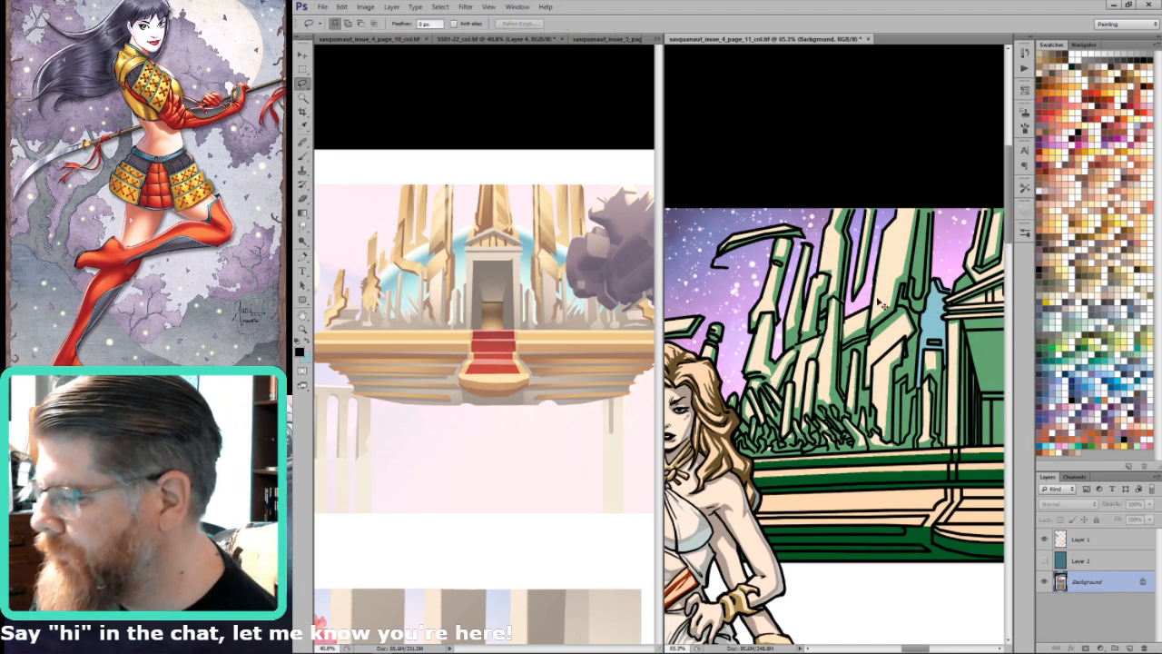
Step: Using the line art as a guide, lasso the narrow gap among the towers left of the temple and fill it with light blue
key("ctrl+6")
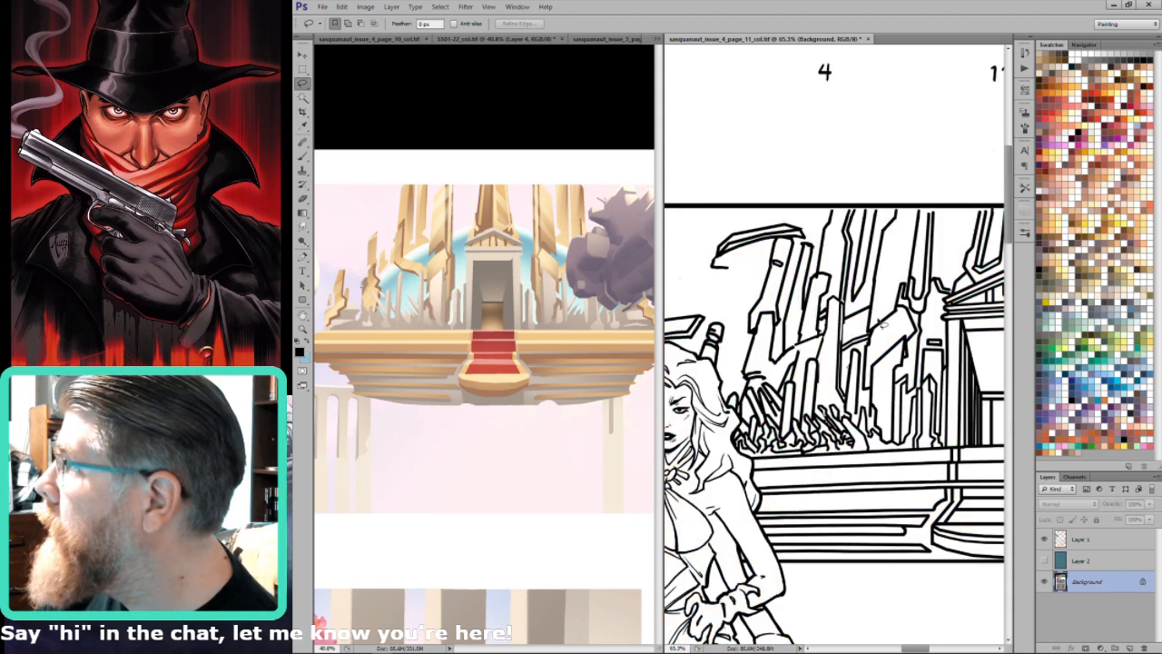
key("ctrl+2")
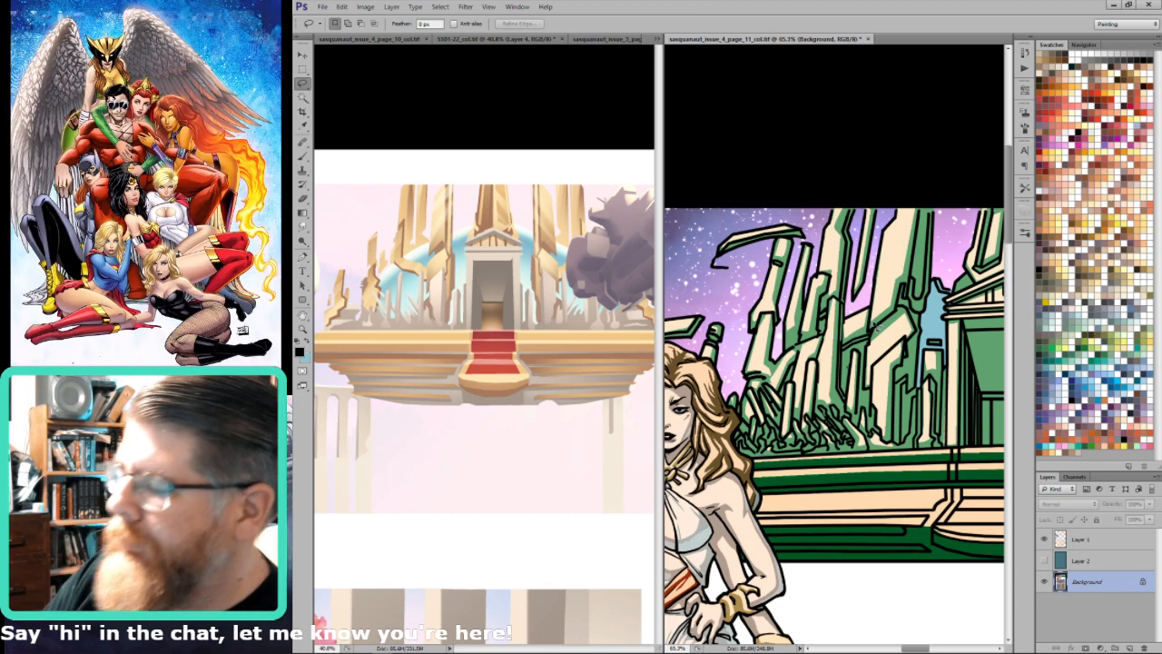
key("grave")
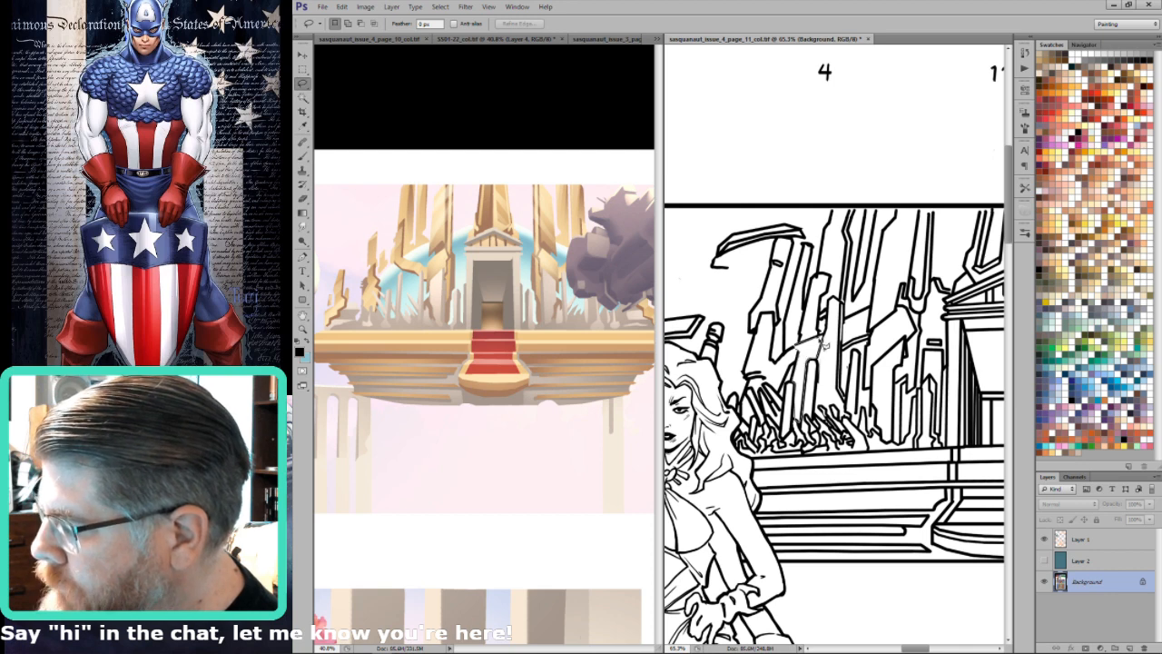
left_click_drag(814, 365, 809, 367)
left_click_drag(799, 411, 814, 363)
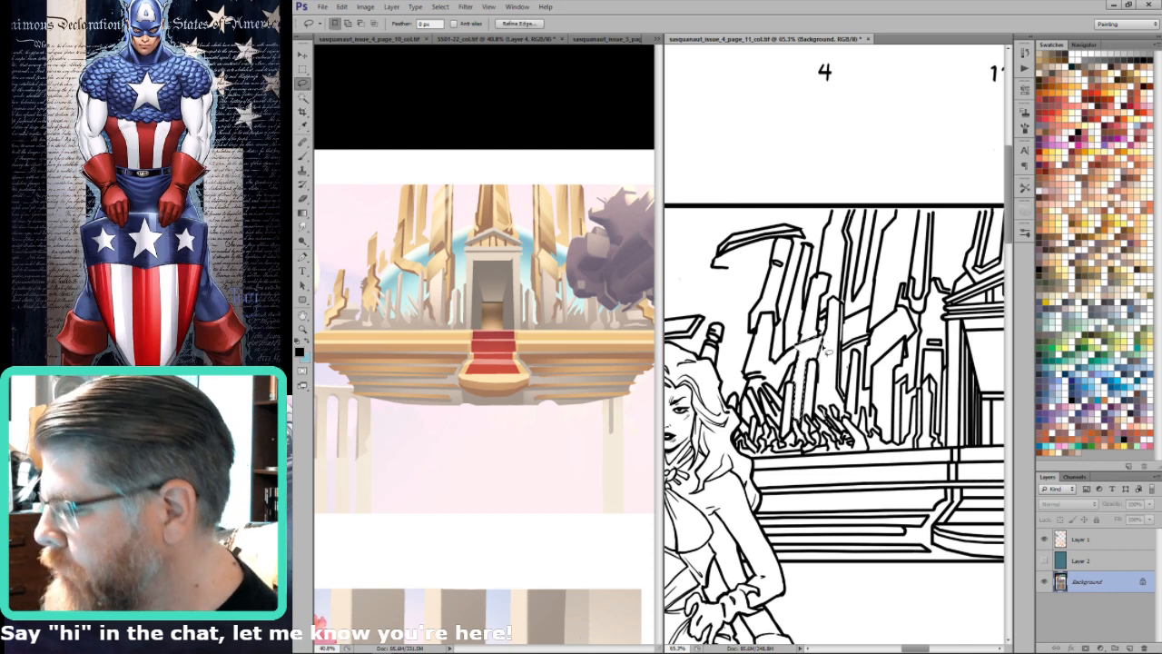
key("grave")
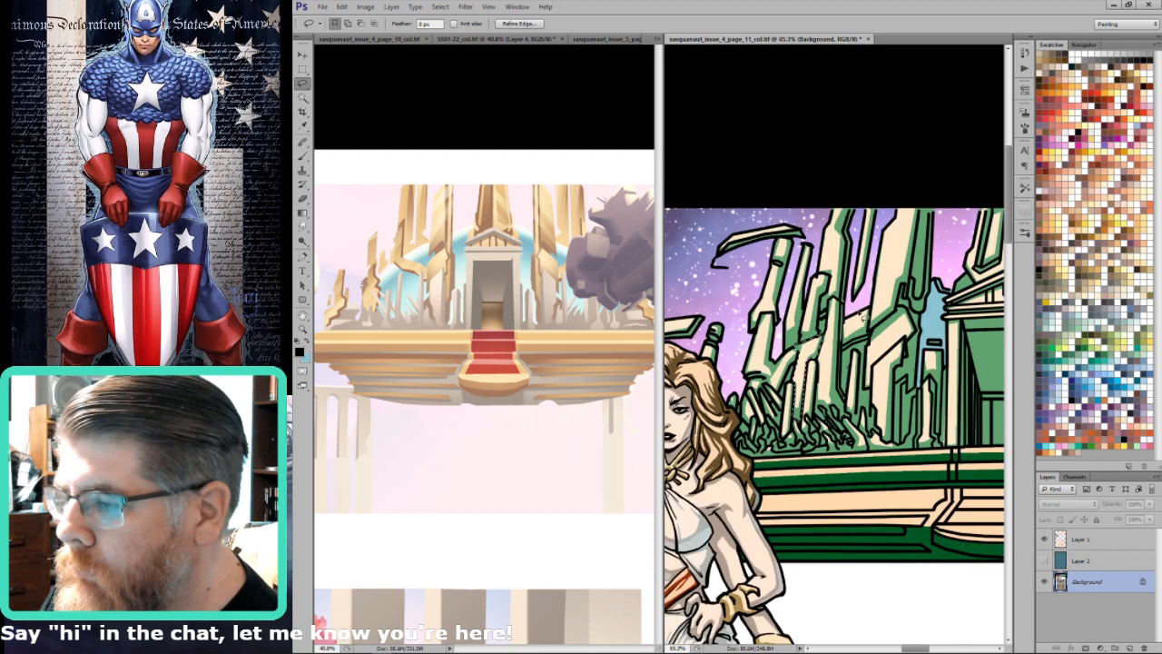
key("grave")
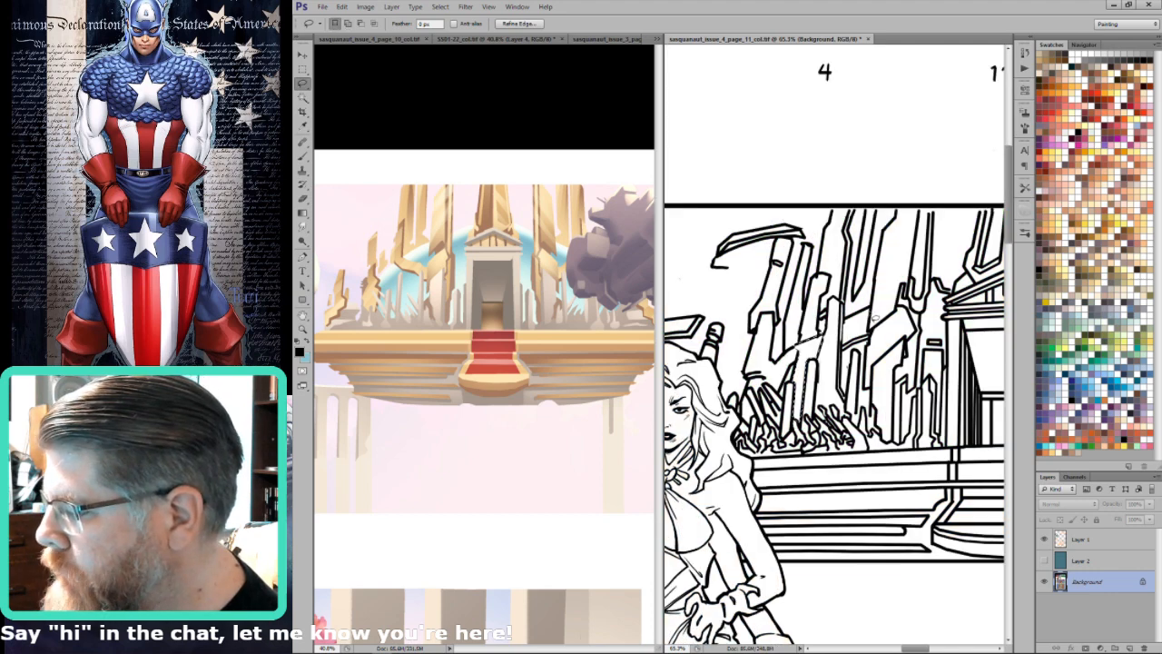
key("grave")
key("grave")
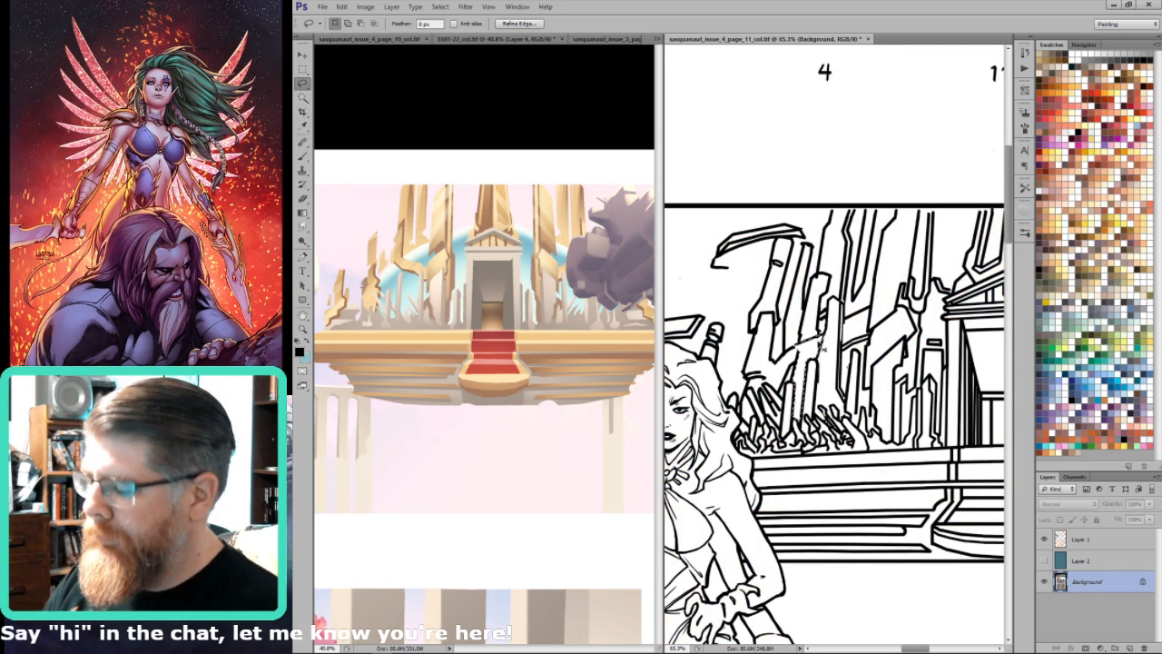
key("grave")
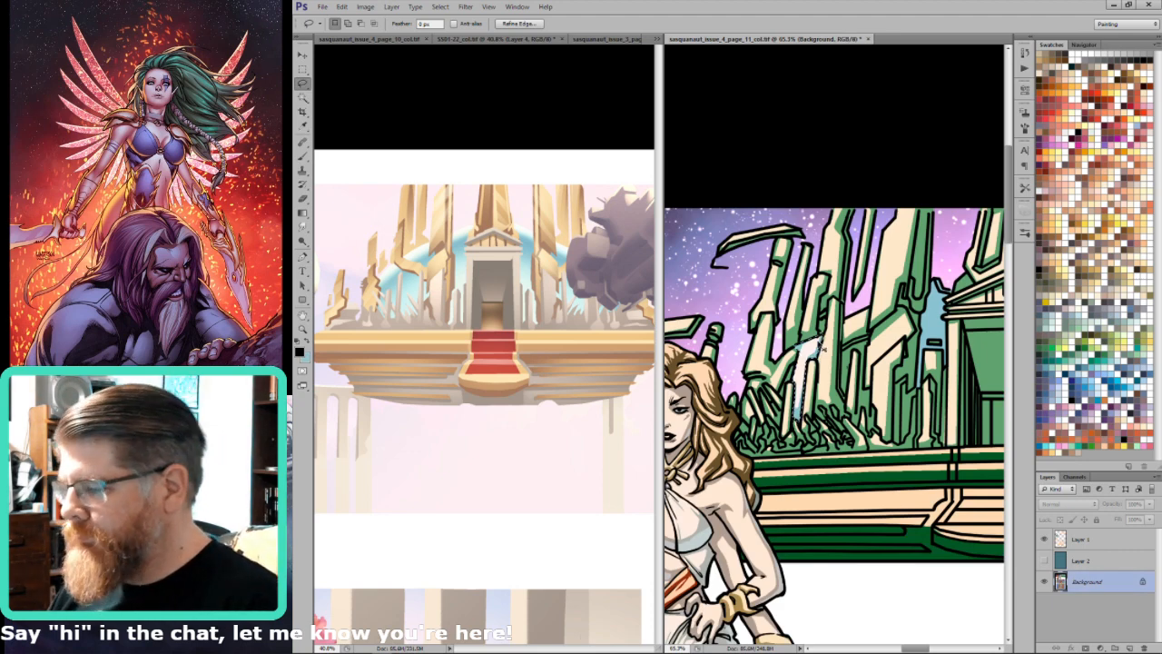
Step: Add the light blue gap beside the temple to the selection and brighten both areas in the Alpha 2 channel with Brightness/Contrast
key("w")
left_click(939, 317, "shift")
key("ctrl+7")
key("i")
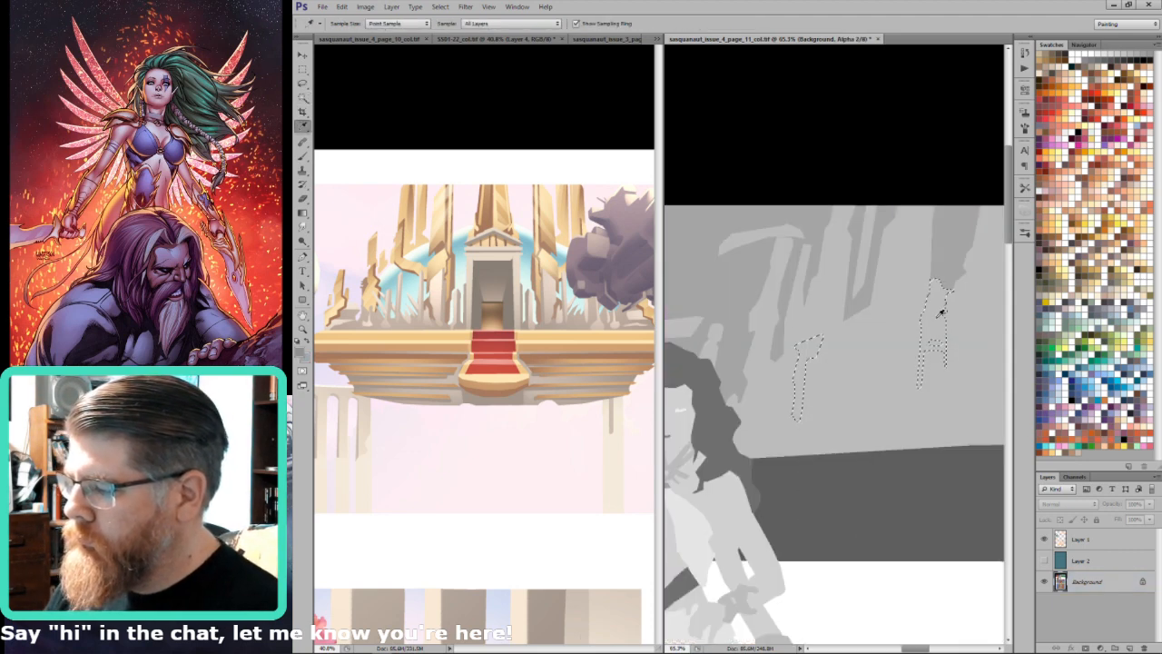
key("alt+i")
key("a")
key("c")
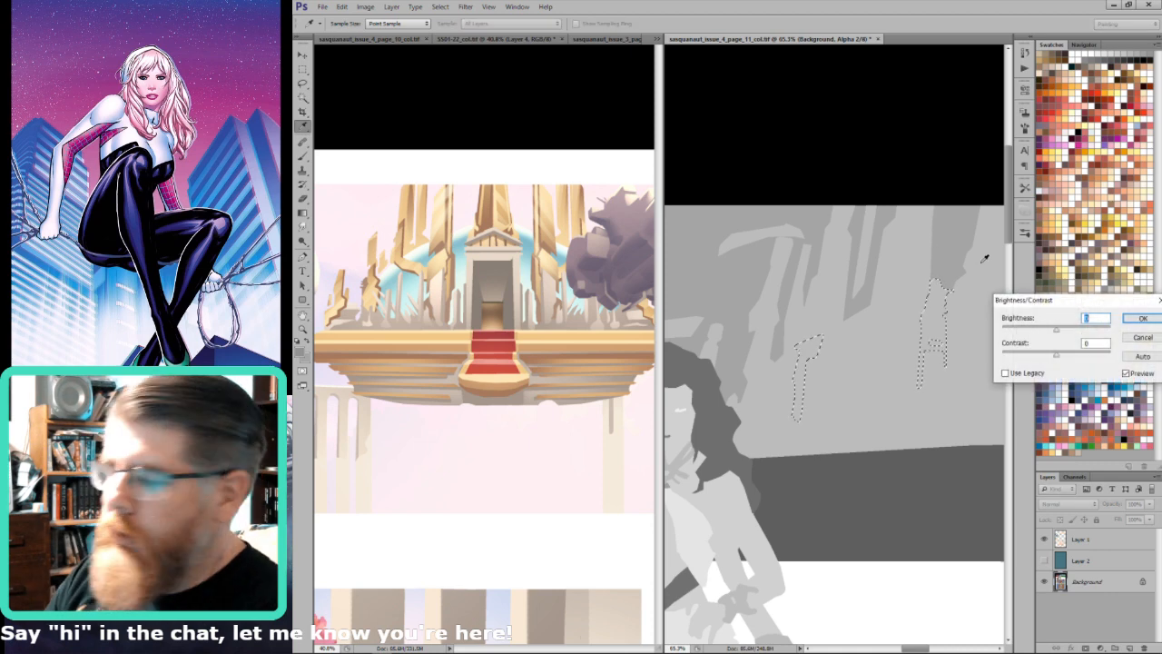
left_click(1068, 333)
key("Return")
left_click_drag(986, 330, 938, 321)
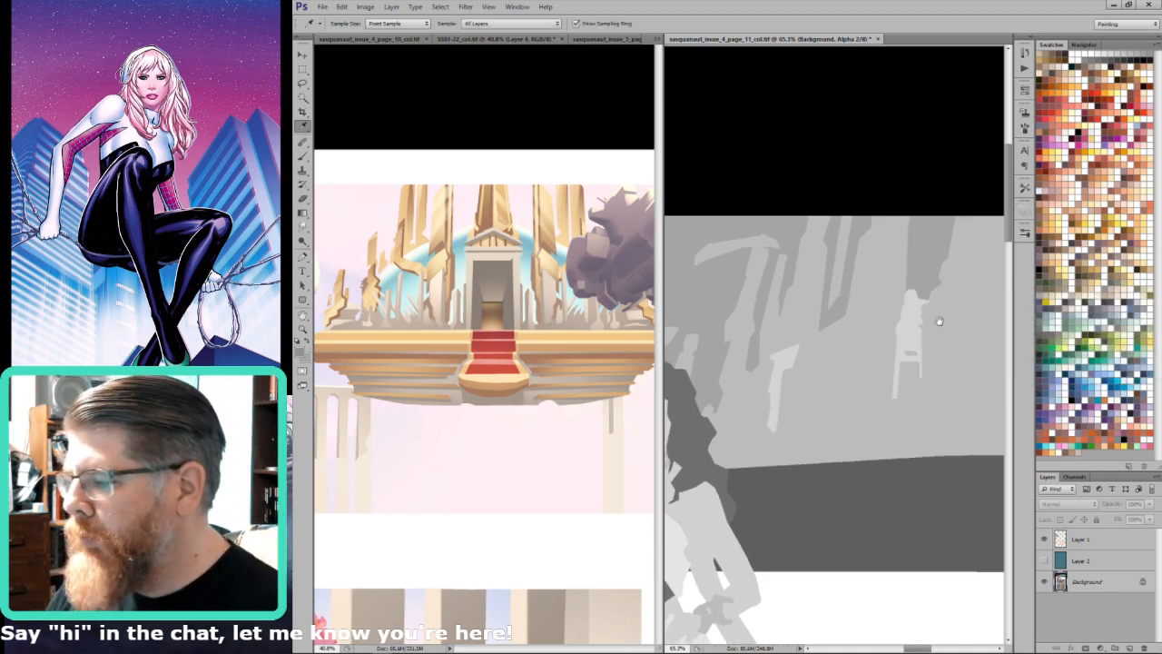
key("ctrl+2")
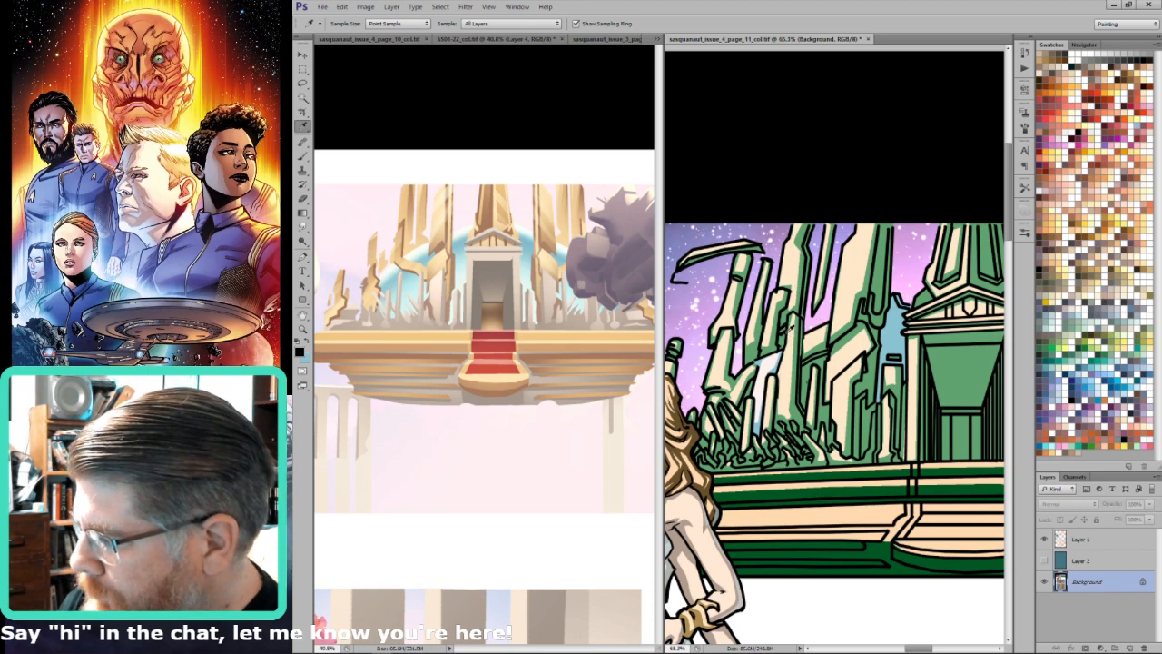
Step: Lasso the small sliver beside the tall left tower, fill it with sampled sky colour, and match it in the Alpha 2 channel
key("l")
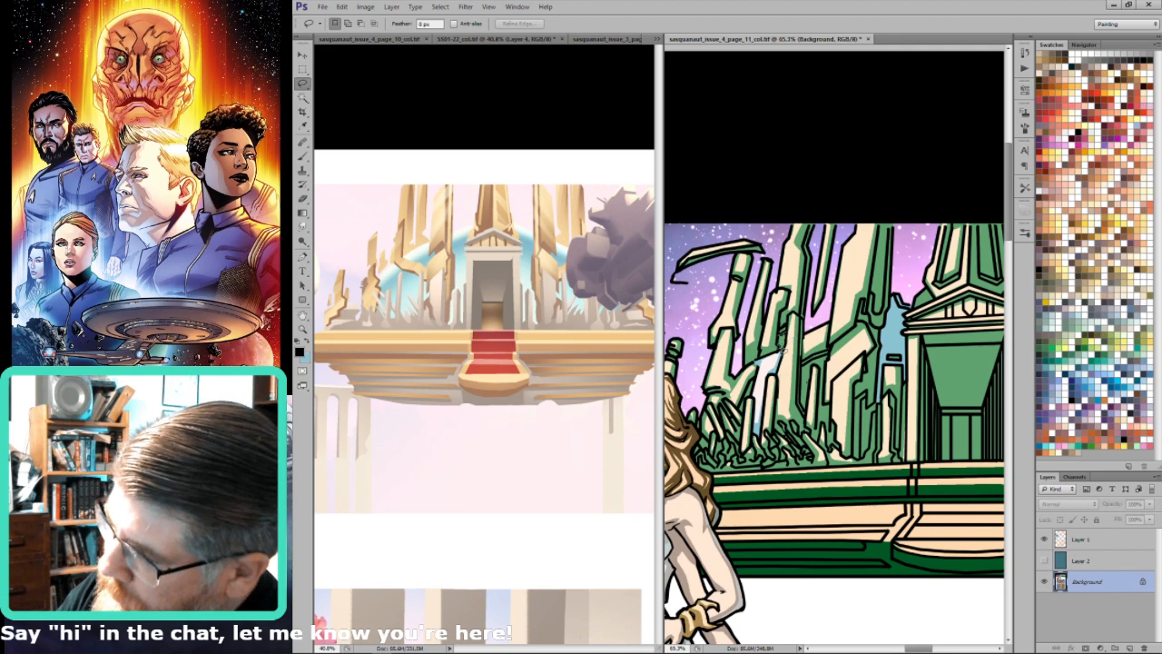
left_click_drag(787, 353, 795, 327)
key("i")
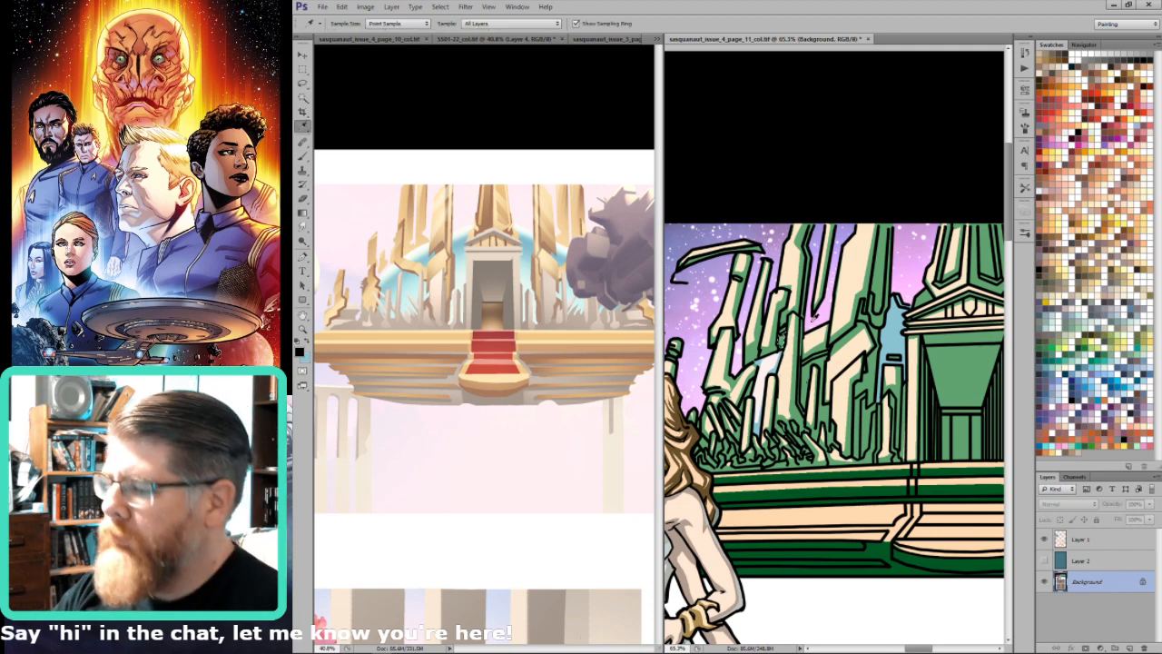
left_click(815, 316)
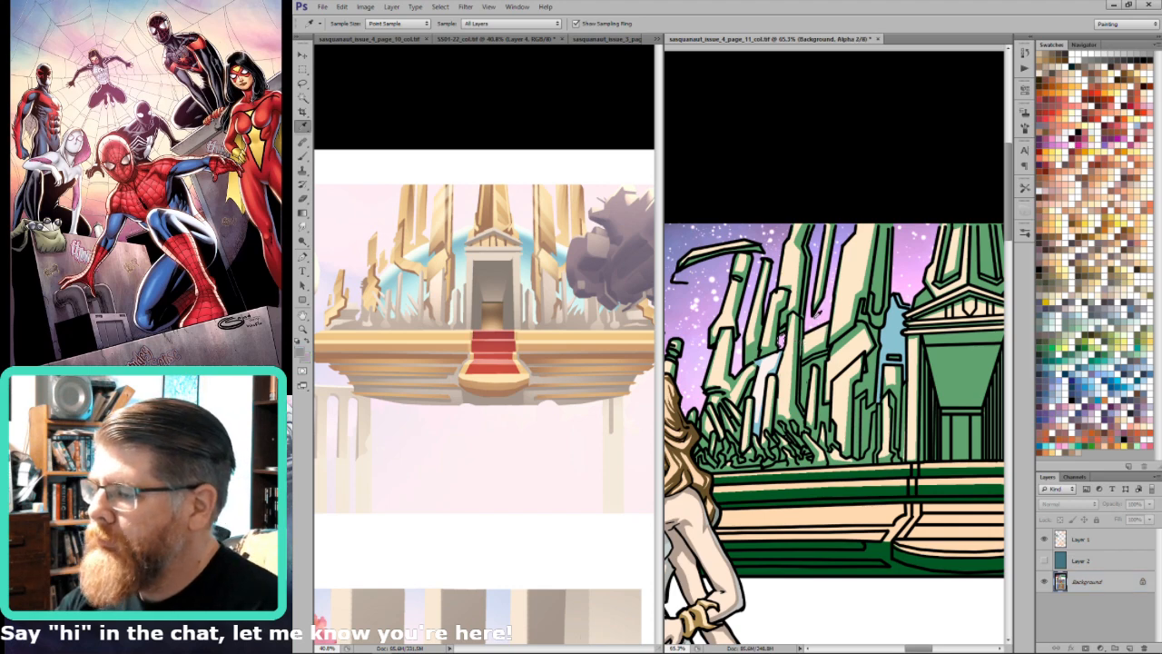
key("ctrl+7")
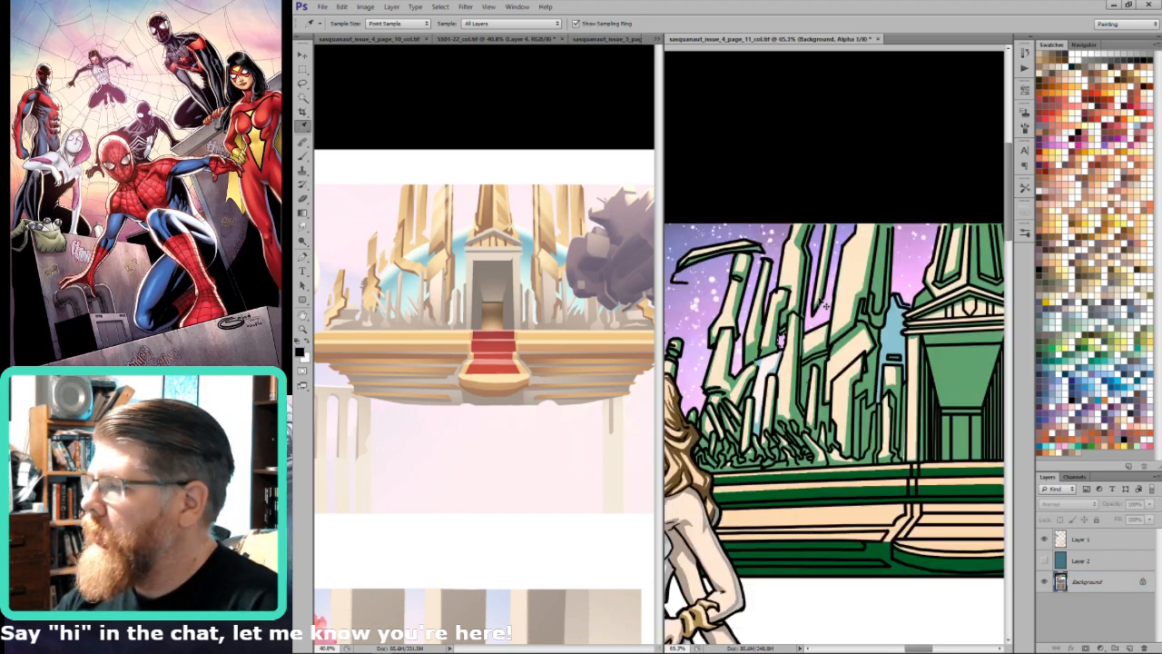
key("ctrl+2")
key("l")
left_click_drag(781, 386, 838, 361)
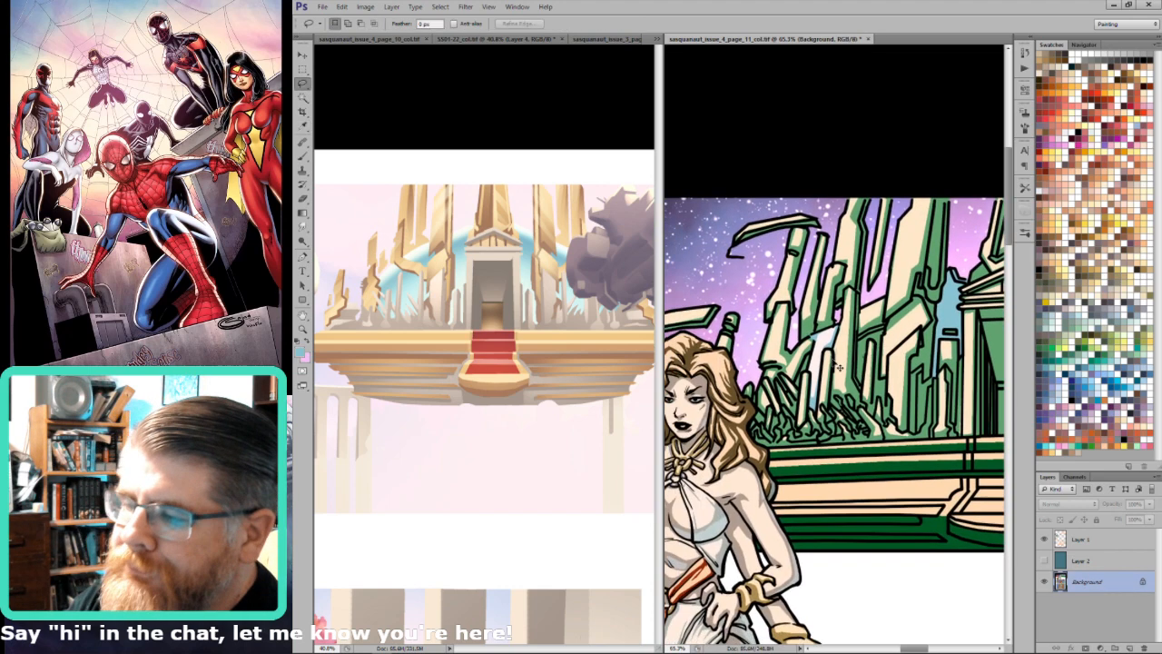
Step: Lasso the low spires and rubble left of the temple plus its recessed doorway, fill them with grey-brown, and deselect
key("i")
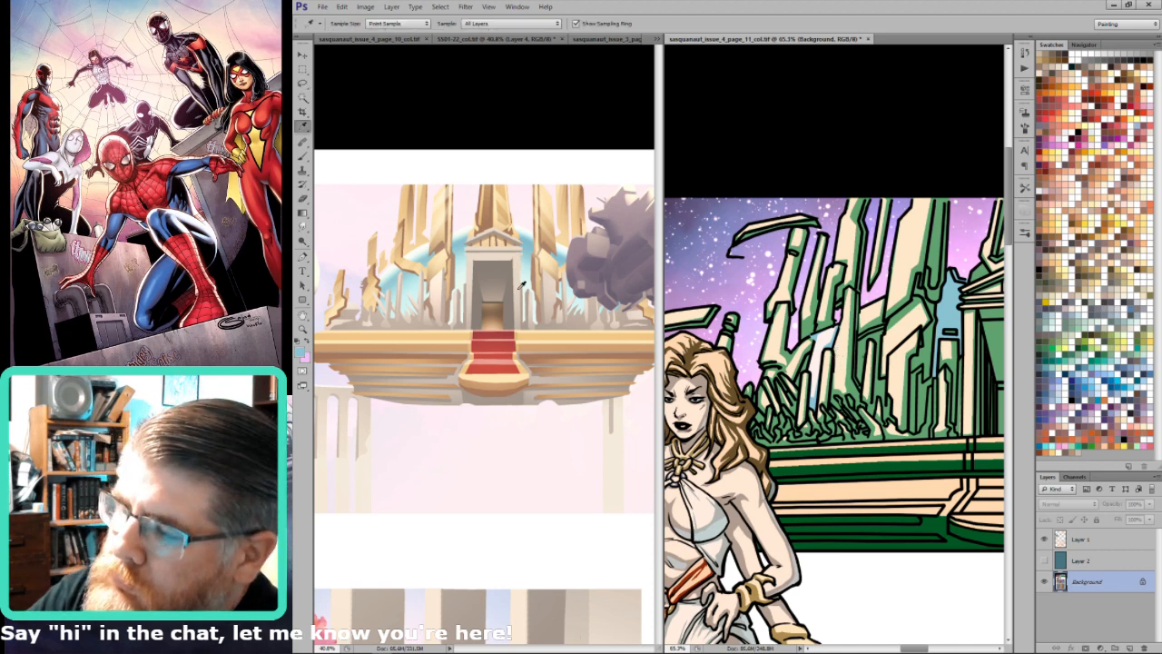
left_click(466, 316)
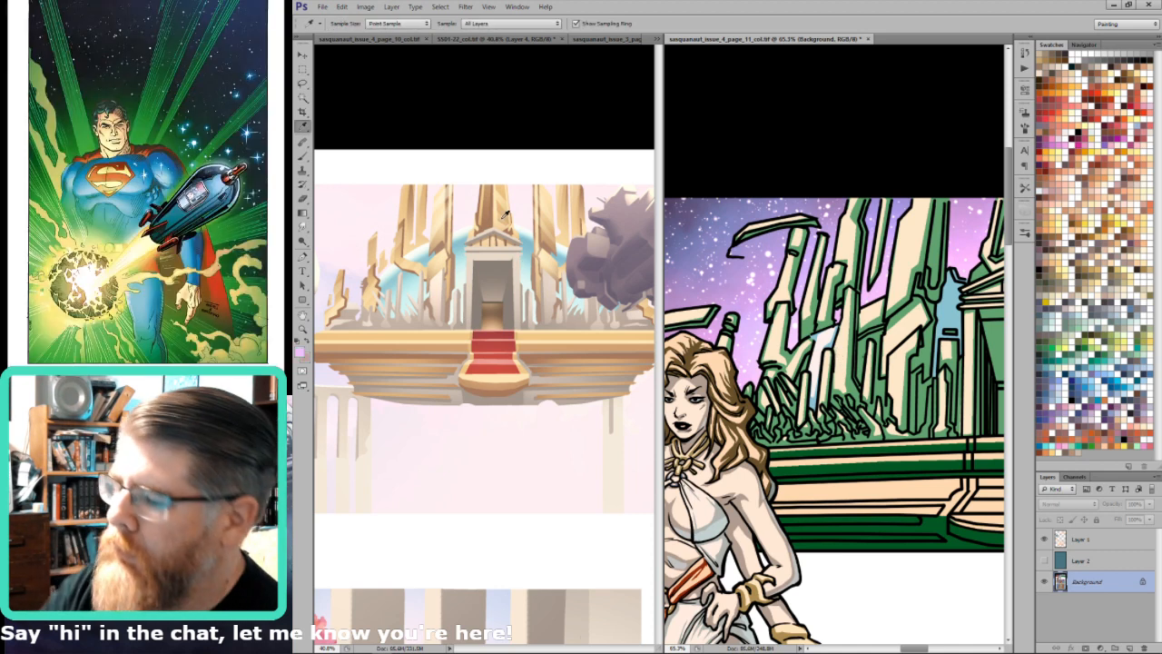
key("l")
left_click_drag(840, 354, 878, 348)
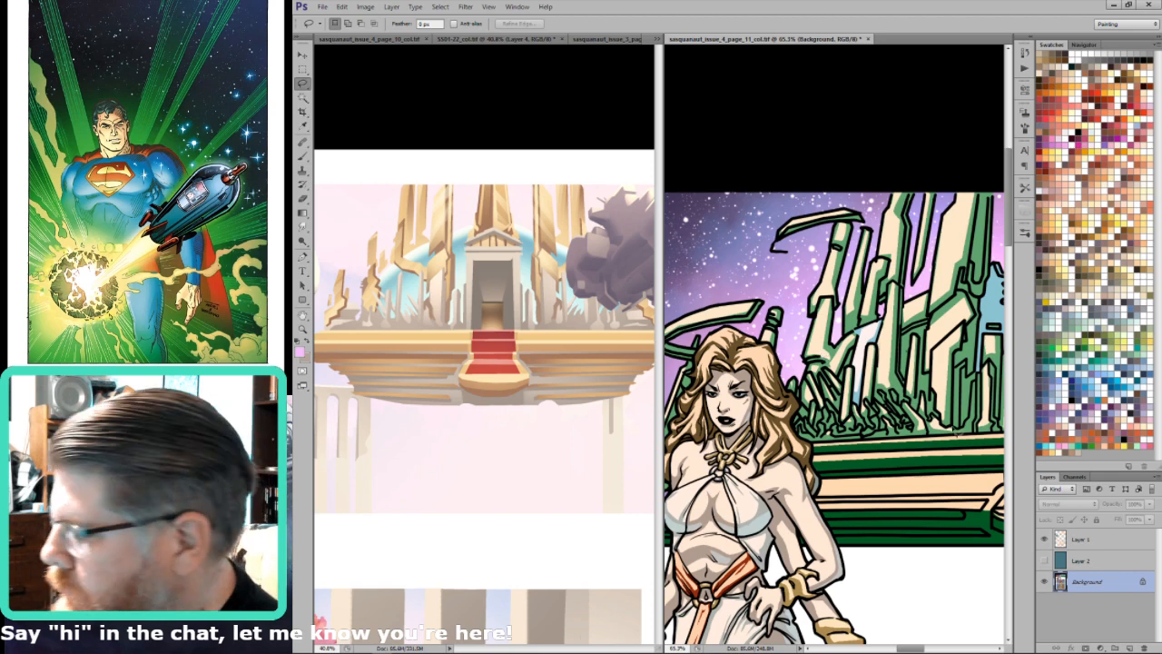
left_click_drag(975, 437, 915, 443)
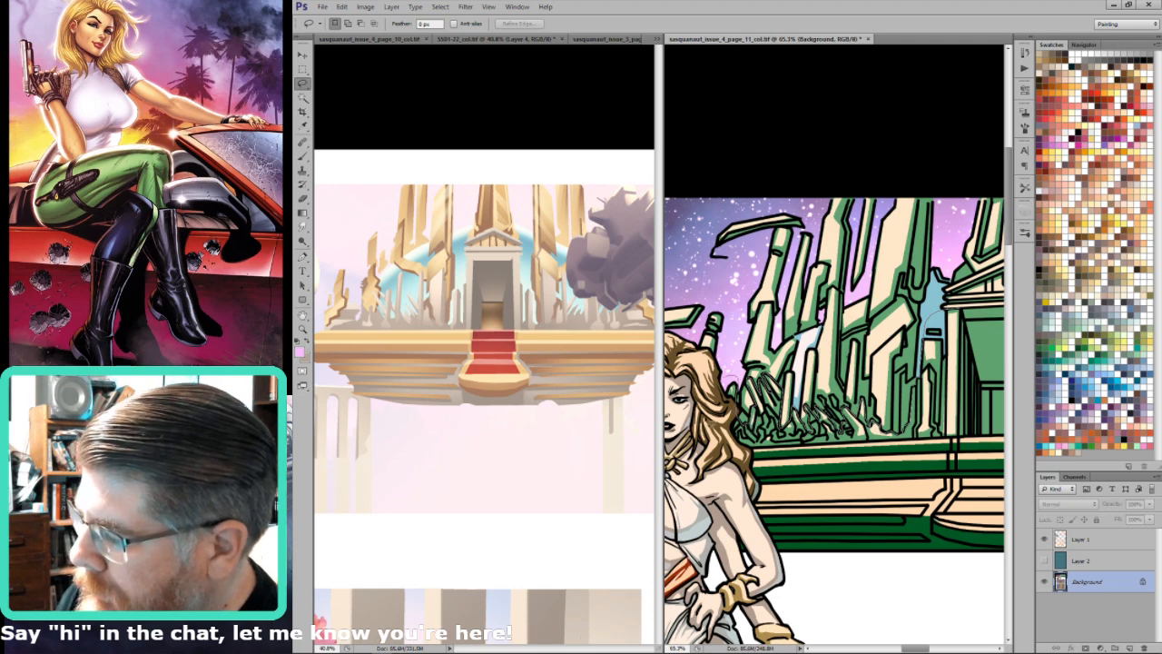
left_click(754, 467, "alt")
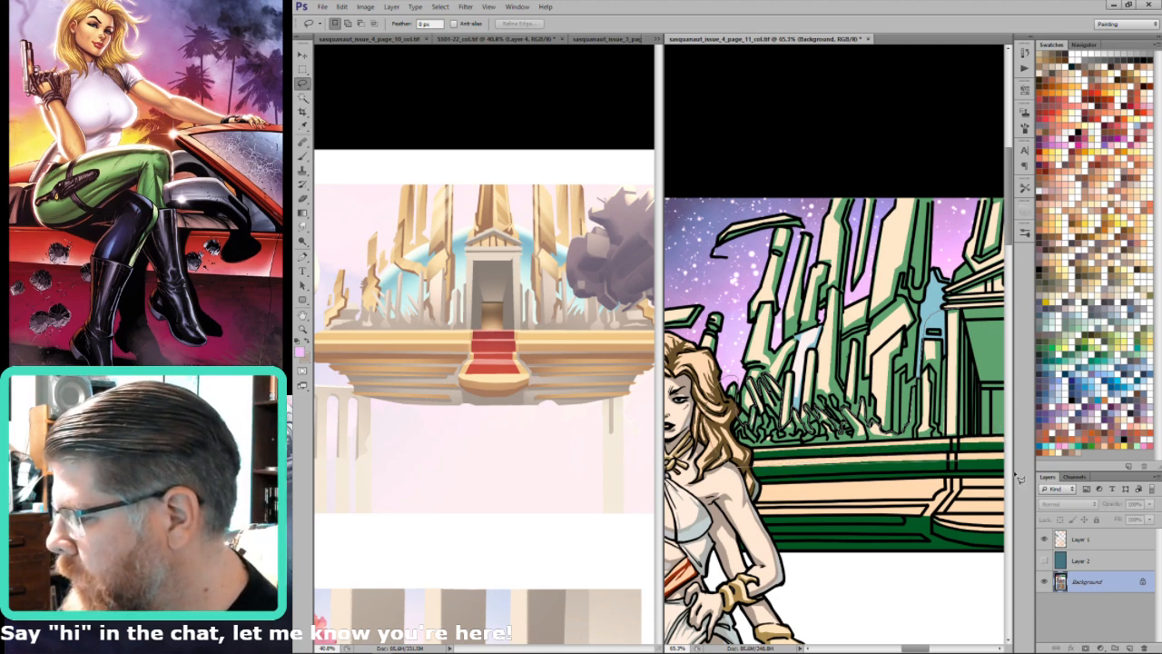
scroll(959, 457, "right", 4)
left_click(898, 450, "alt")
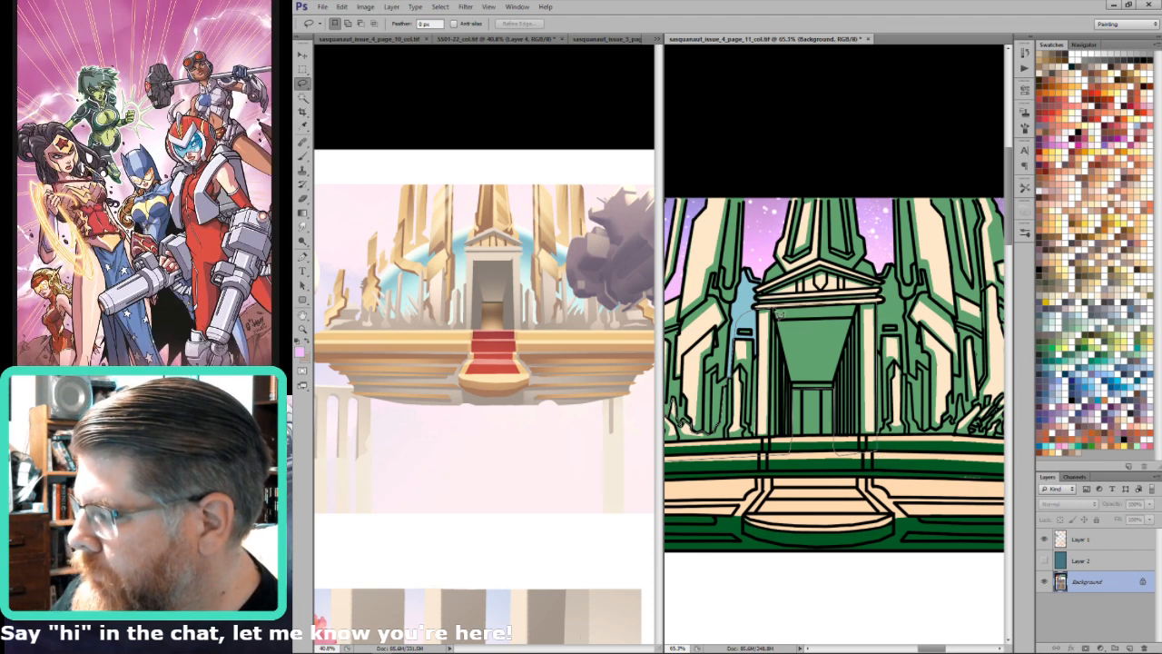
double_click(811, 325)
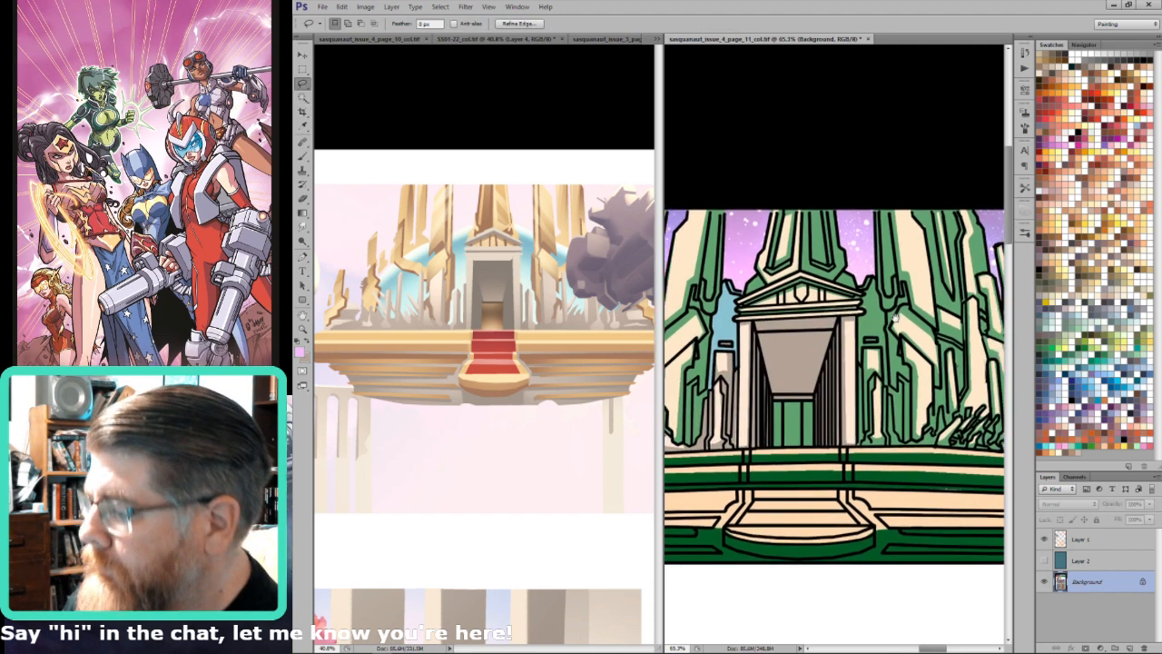
left_click_drag(896, 317, 885, 323)
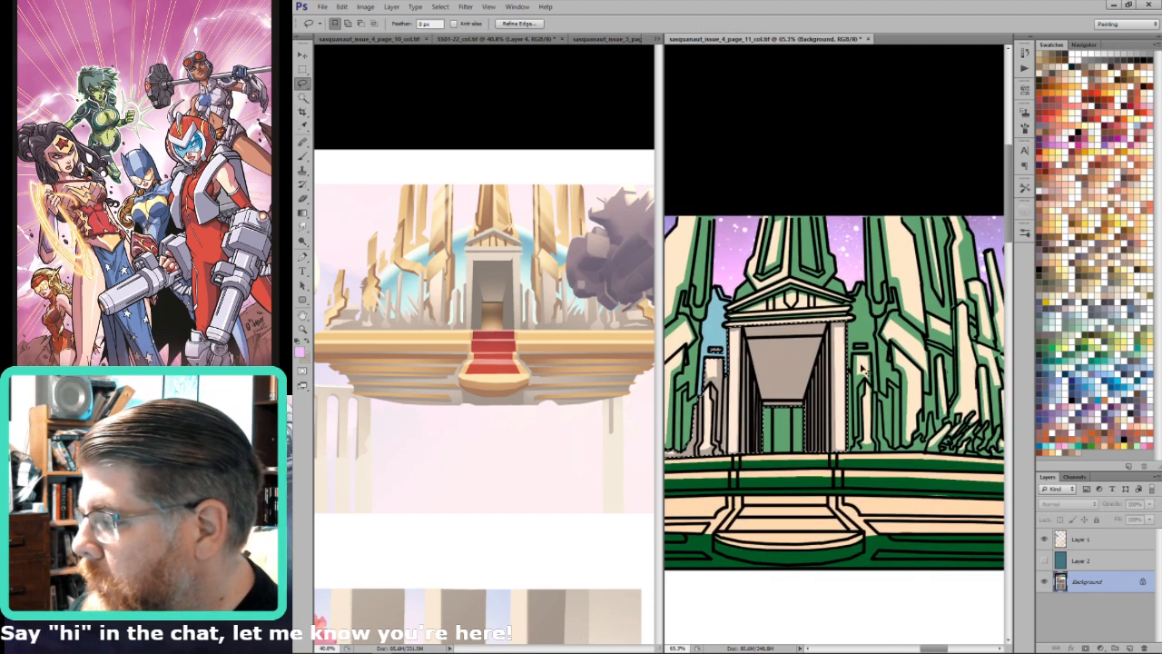
key("ctrl+d")
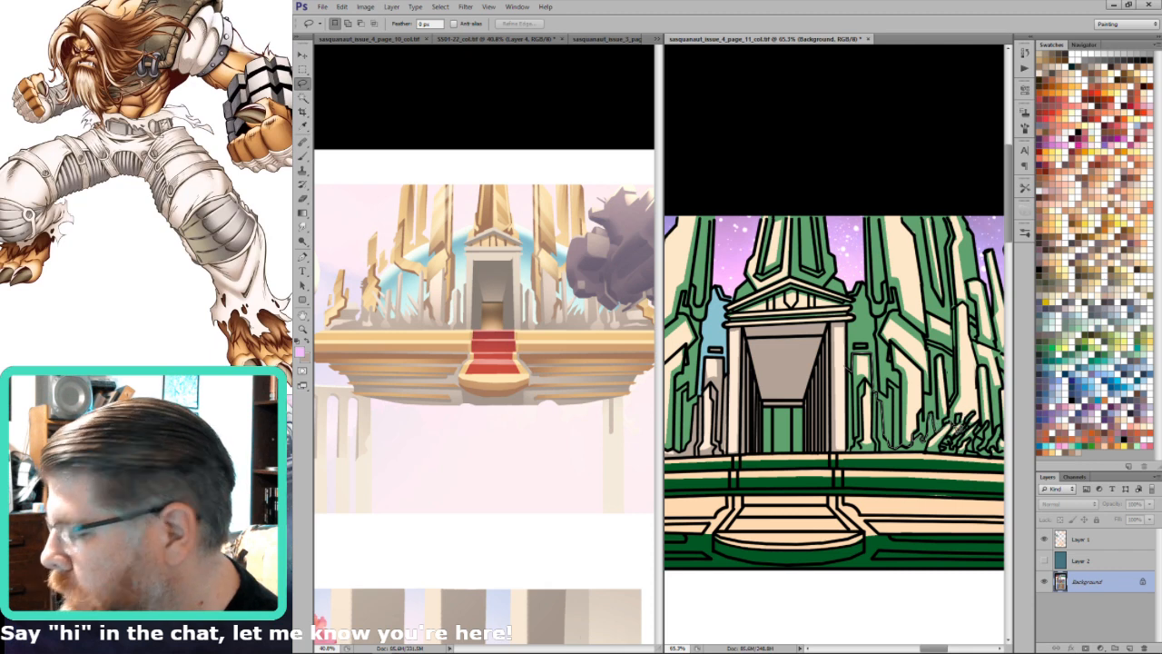
Step: Lasso the low spires and rubble right of the temple, fill them with the same grey-brown, and deselect
mouse_move(939, 493)
left_mouse_down()
mouse_move(836, 490)
mouse_move(844, 370)
left_mouse_up()
left_click_drag(972, 323, 907, 385)
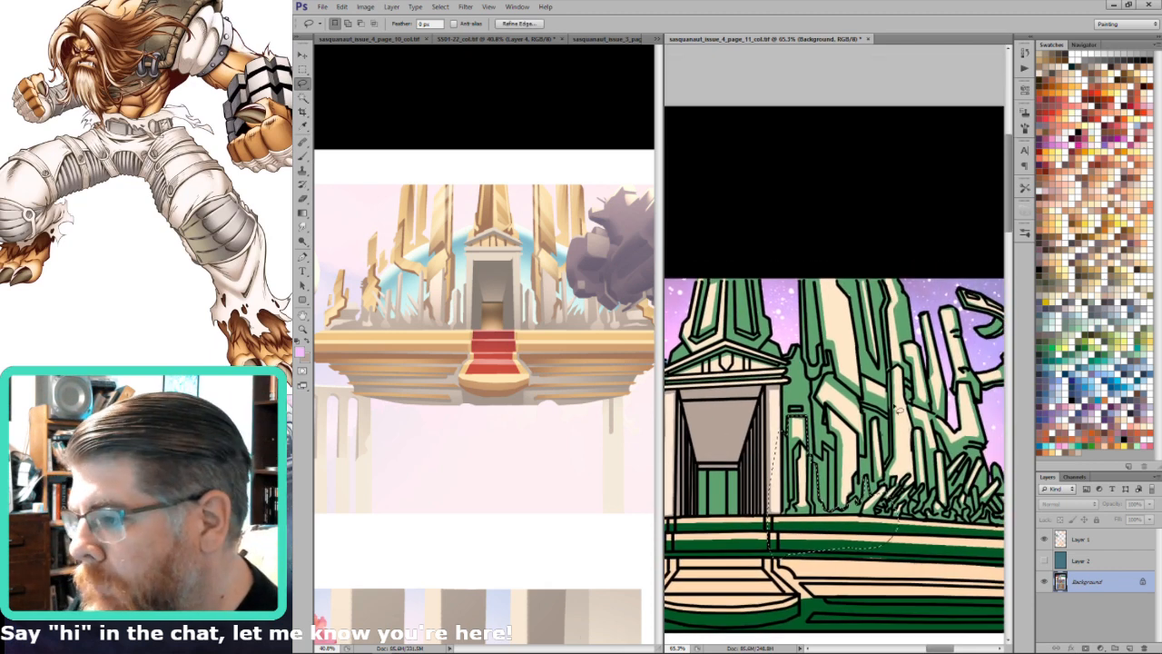
key("shift")
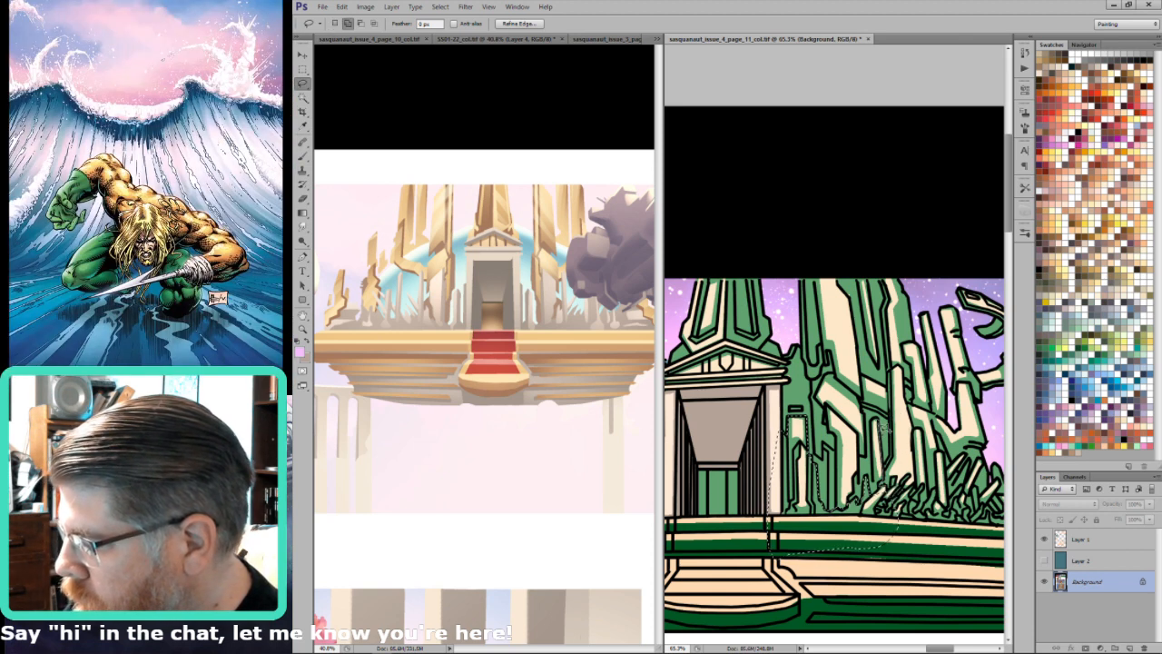
mouse_move(879, 507)
left_mouse_down()
mouse_move(895, 536)
mouse_move(998, 559)
mouse_move(882, 553)
mouse_move(873, 484)
mouse_move(873, 495)
mouse_move(883, 487)
mouse_move(870, 504)
mouse_move(872, 469)
mouse_move(855, 490)
mouse_move(856, 470)
mouse_move(844, 492)
mouse_move(855, 462)
mouse_move(834, 465)
mouse_move(826, 493)
mouse_move(804, 449)
mouse_move(809, 420)
mouse_move(805, 492)
mouse_move(793, 497)
mouse_move(790, 480)
mouse_move(788, 497)
mouse_move(771, 501)
mouse_move(790, 482)
left_mouse_up()
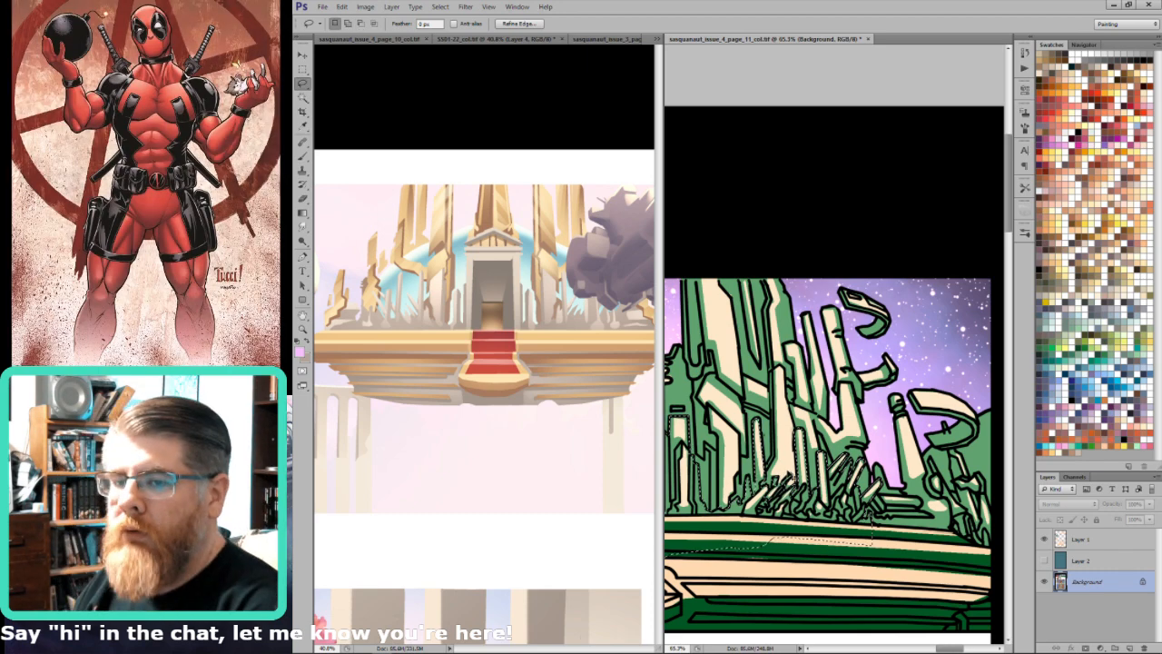
key("ctrl+minus")
key("ctrl+minus")
key("w")
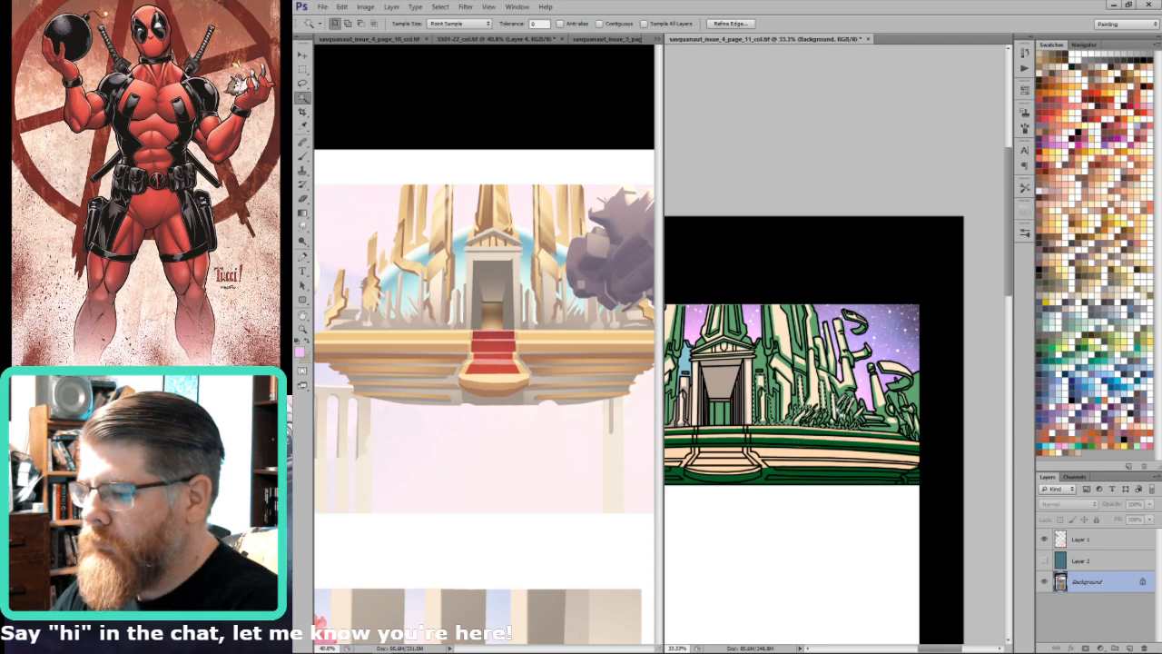
key("l")
left_click_drag(635, 551, 676, 595)
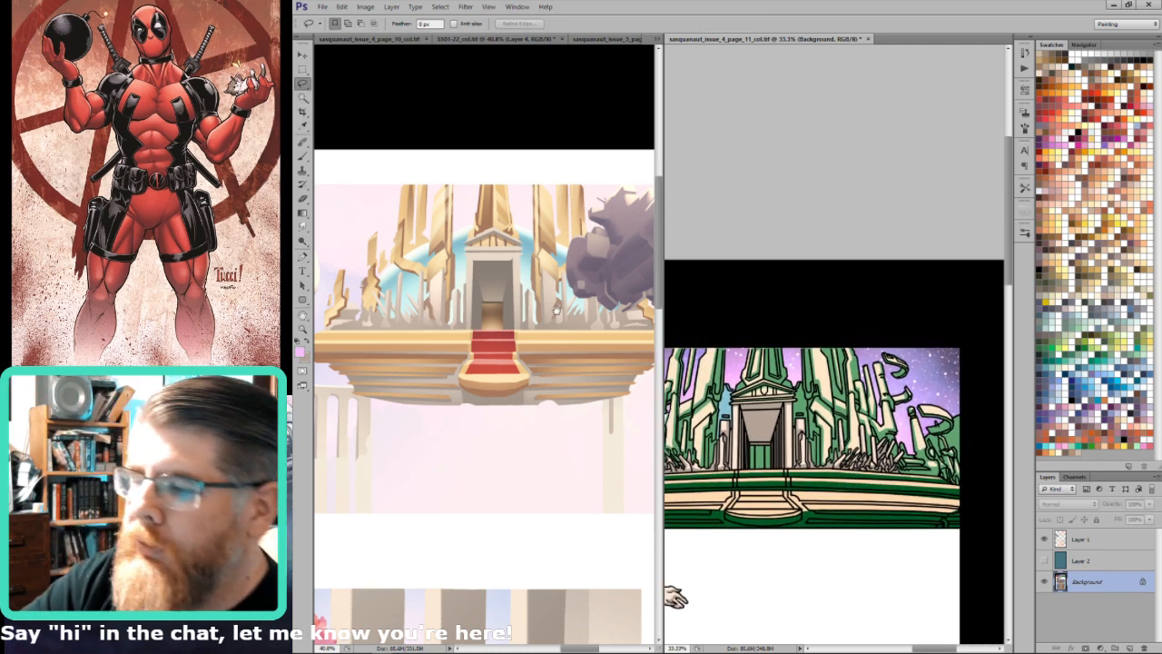
Step: Lasso the remaining low rubble and flat ruins at the right end of the spires, fill them with grey-brown, and deselect
key("ctrl+Tab")
key("ctrl+Tab")
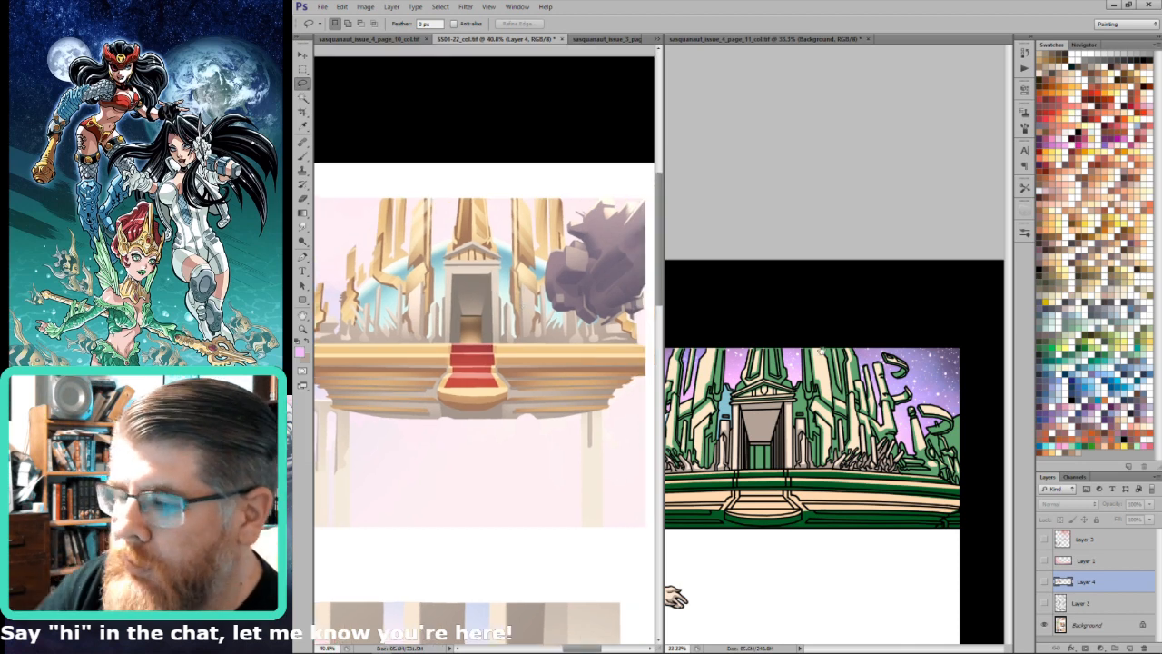
left_click(911, 425)
left_click_drag(913, 419, 900, 422)
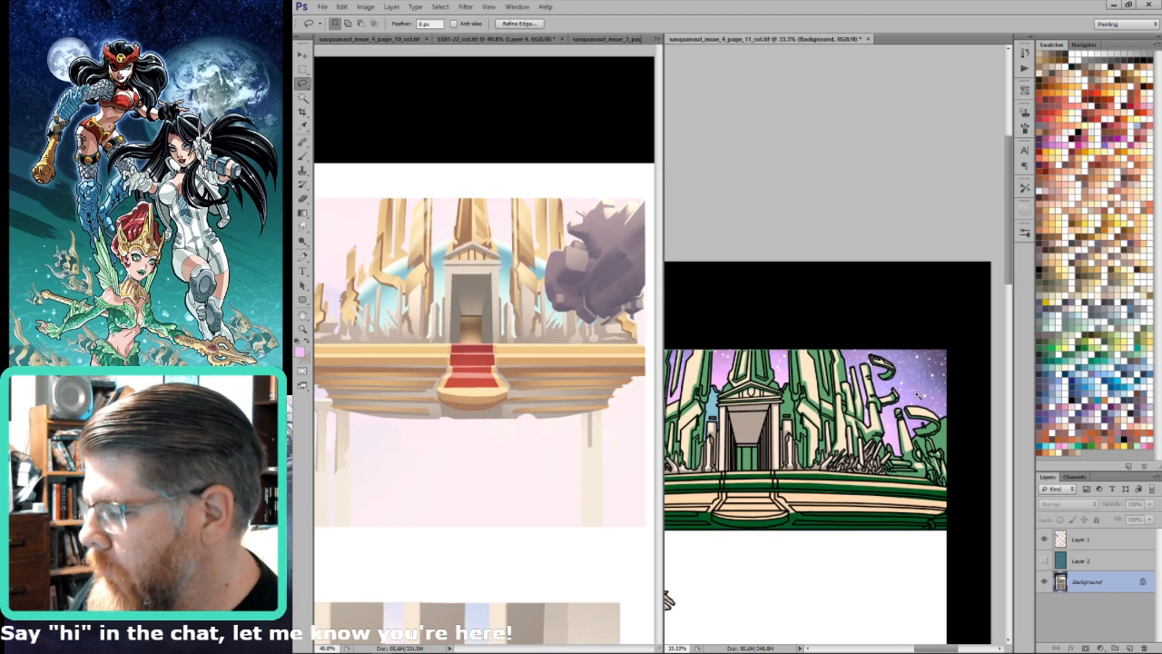
left_click_drag(913, 317, 838, 575)
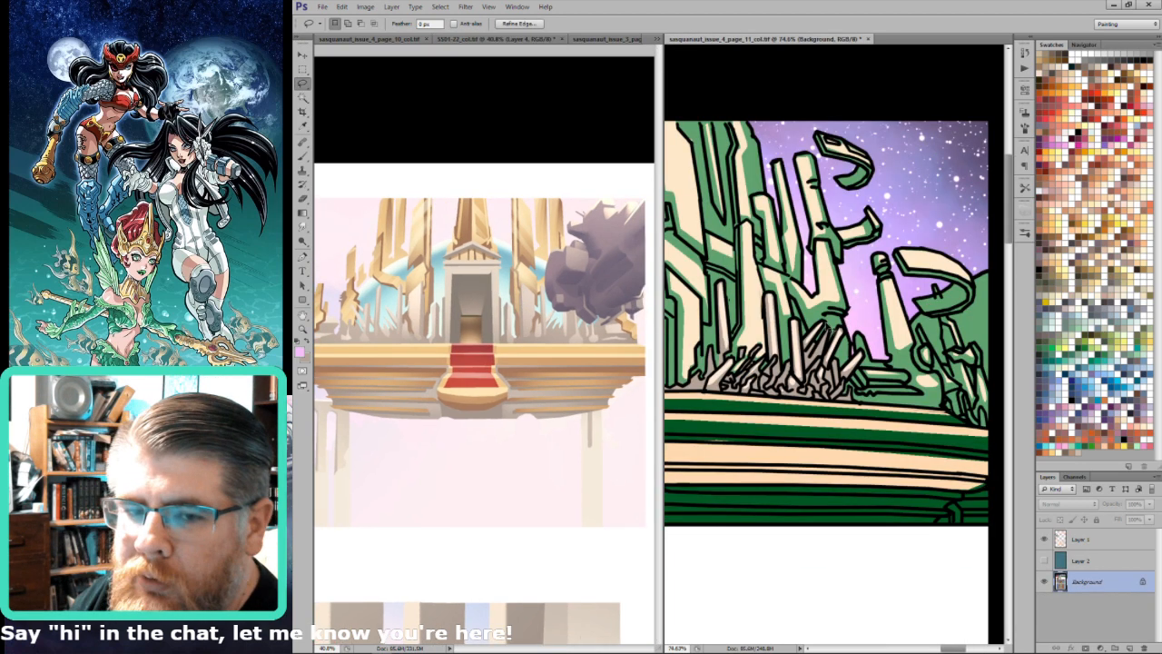
left_click_drag(881, 349, 864, 365)
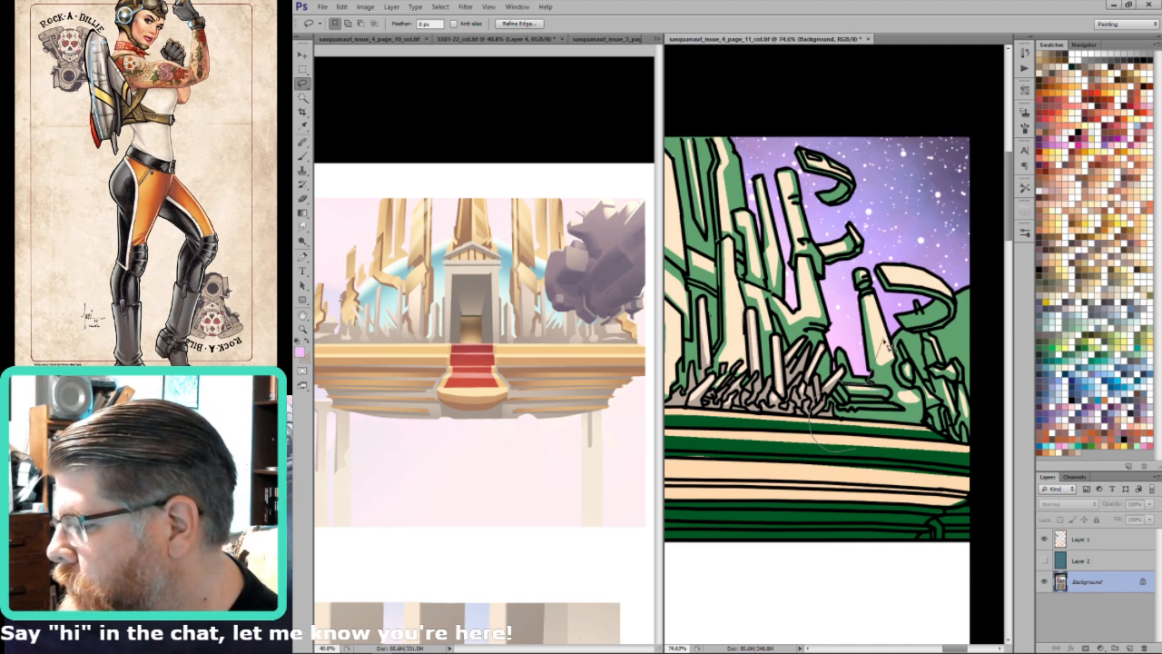
key("ctrl+d")
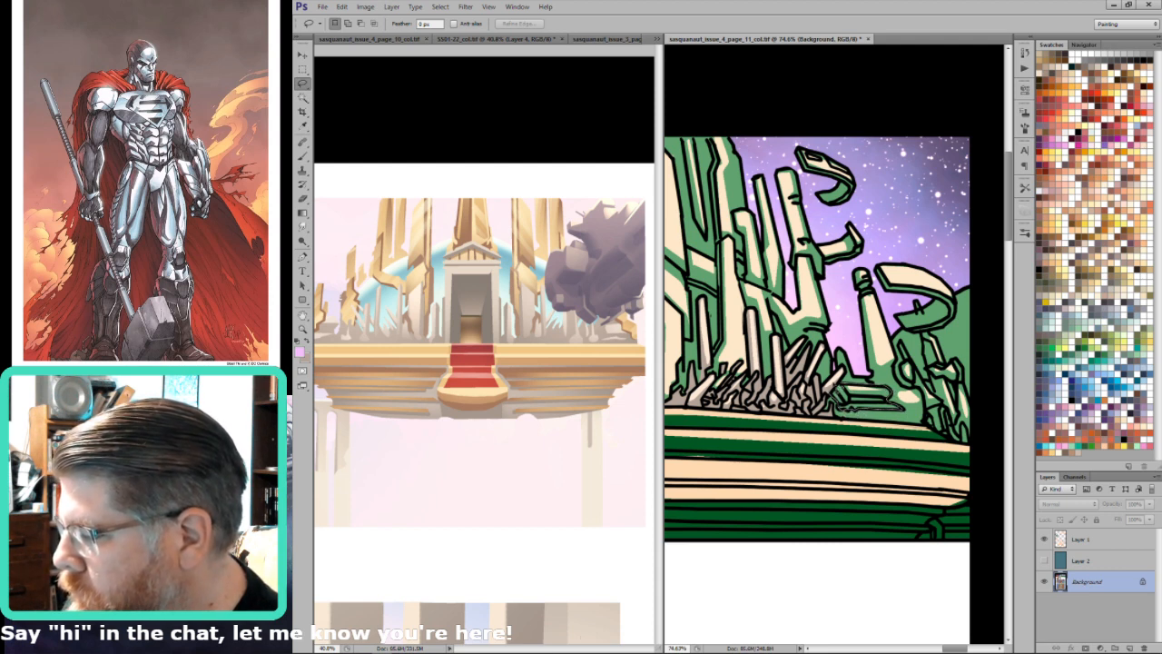
left_click_drag(835, 389, 850, 383)
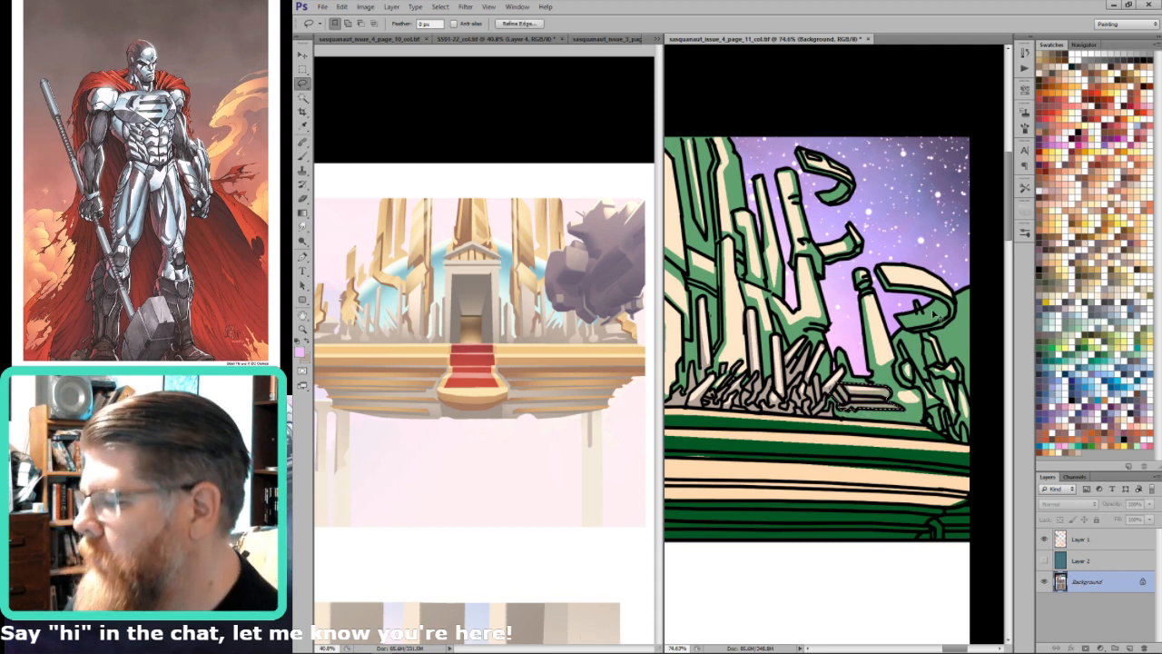
key("ctrl+d")
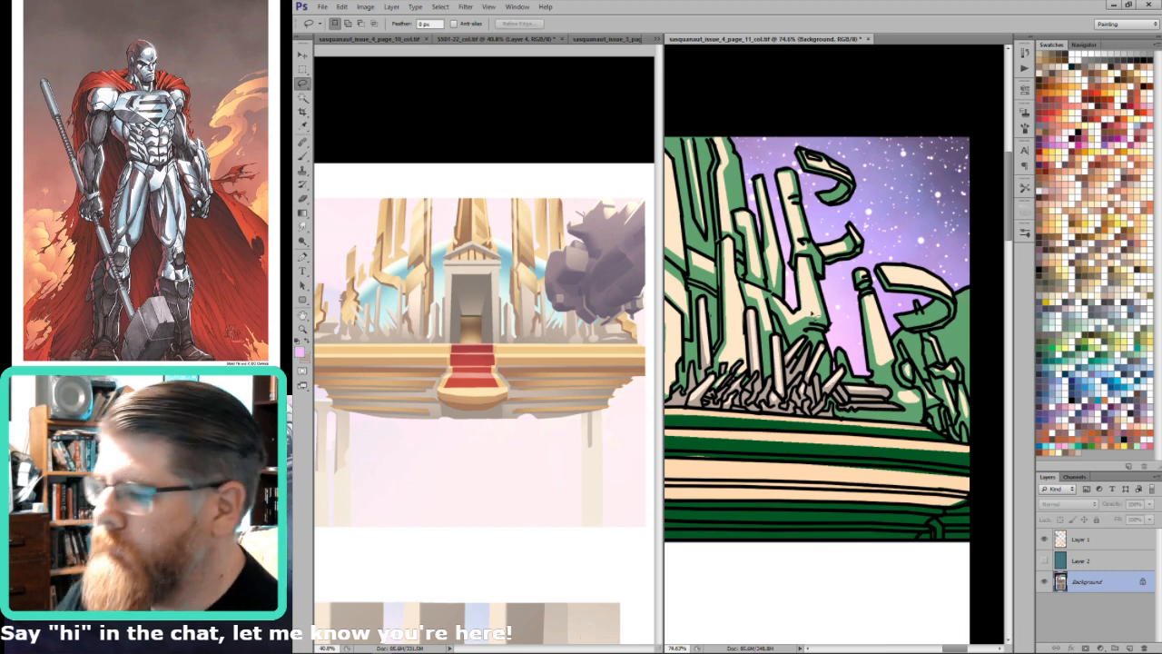
Step: Sample the light blue beside the temple, fill the lassoed green gap beside the tower left of the temple with it, and deselect
key("i")
left_click_drag(728, 283, 999, 318)
left_click(818, 284)
key("x")
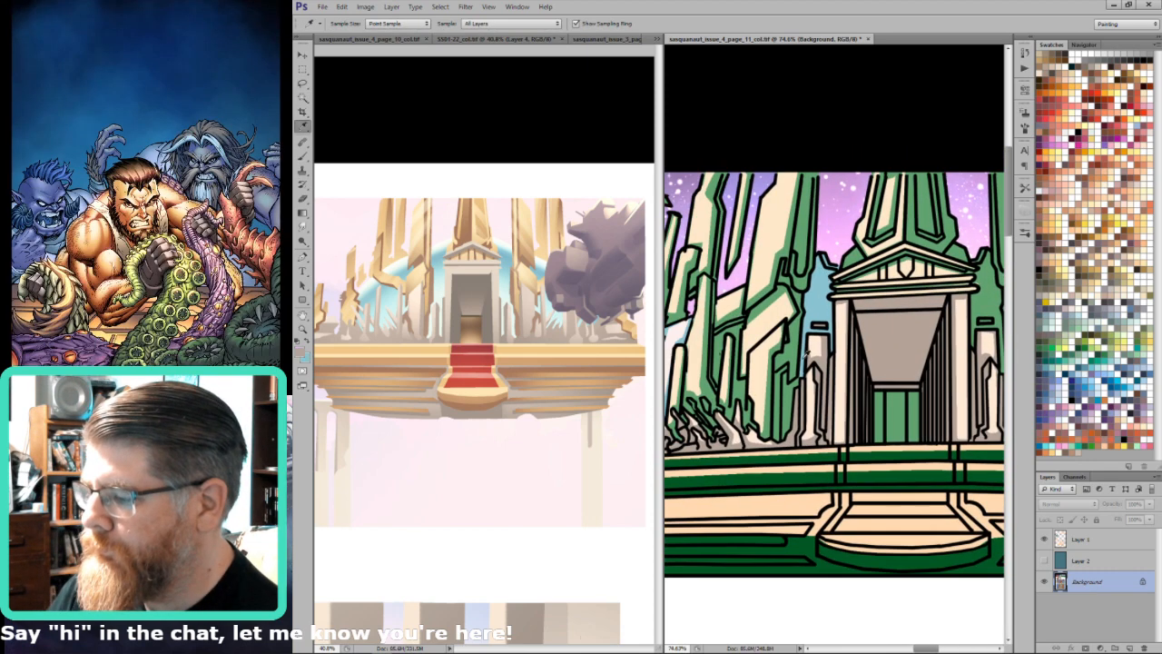
key("l")
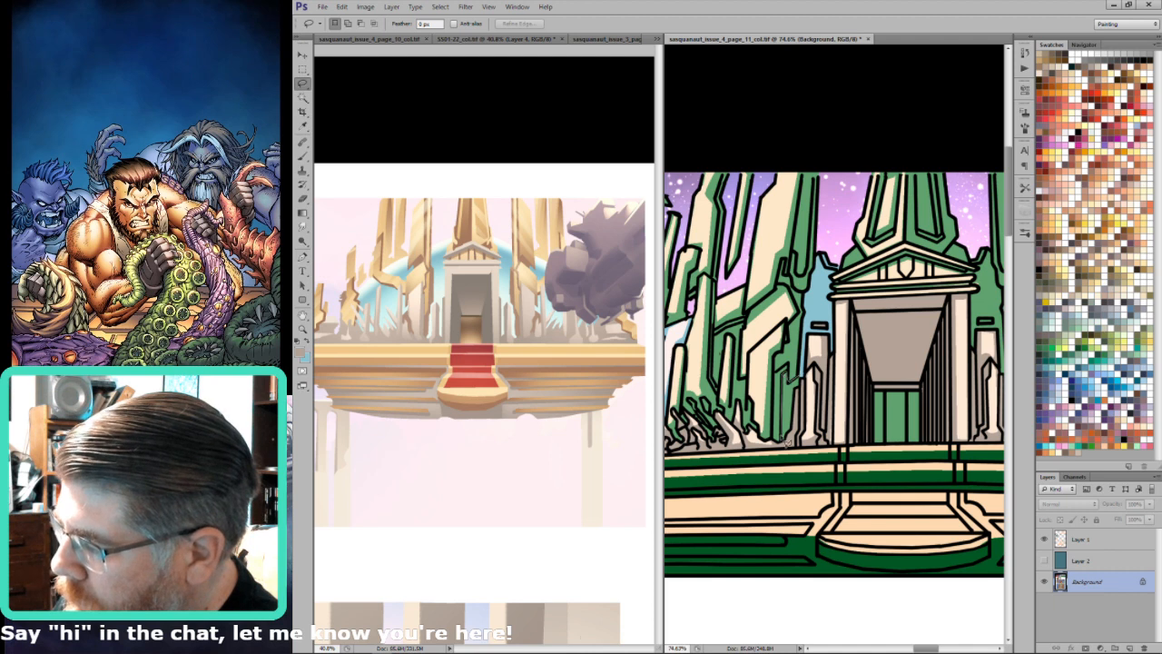
key("w")
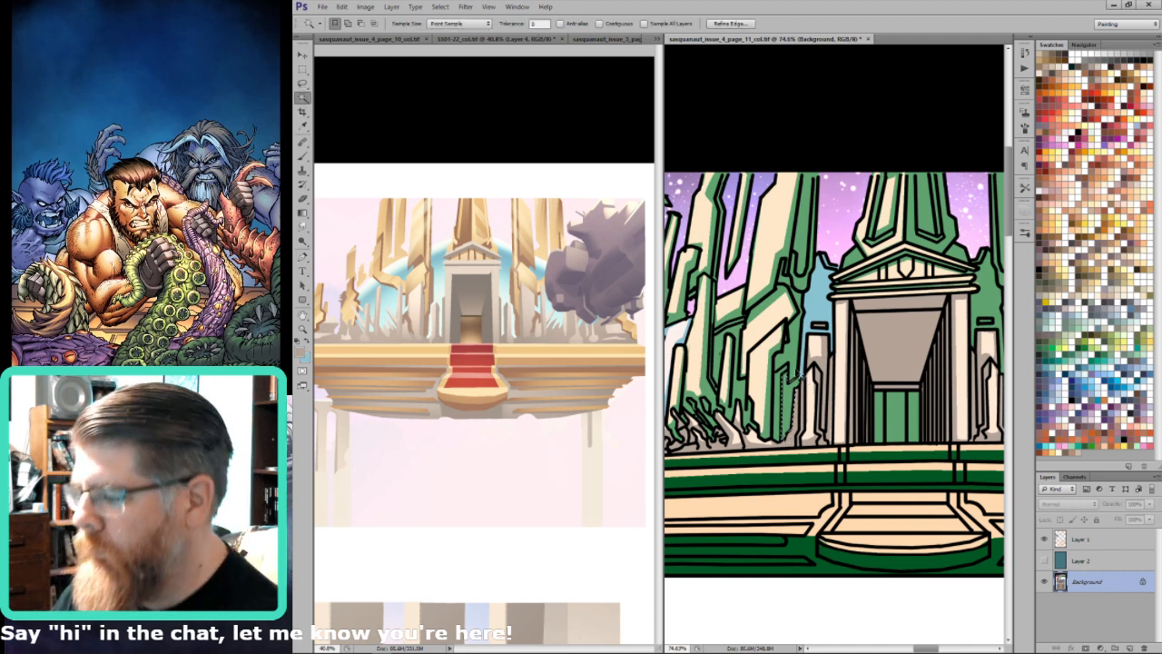
key("ctrl+BackSpace")
key("l")
left_click_drag(756, 317, 881, 328)
key("ctrl+d")
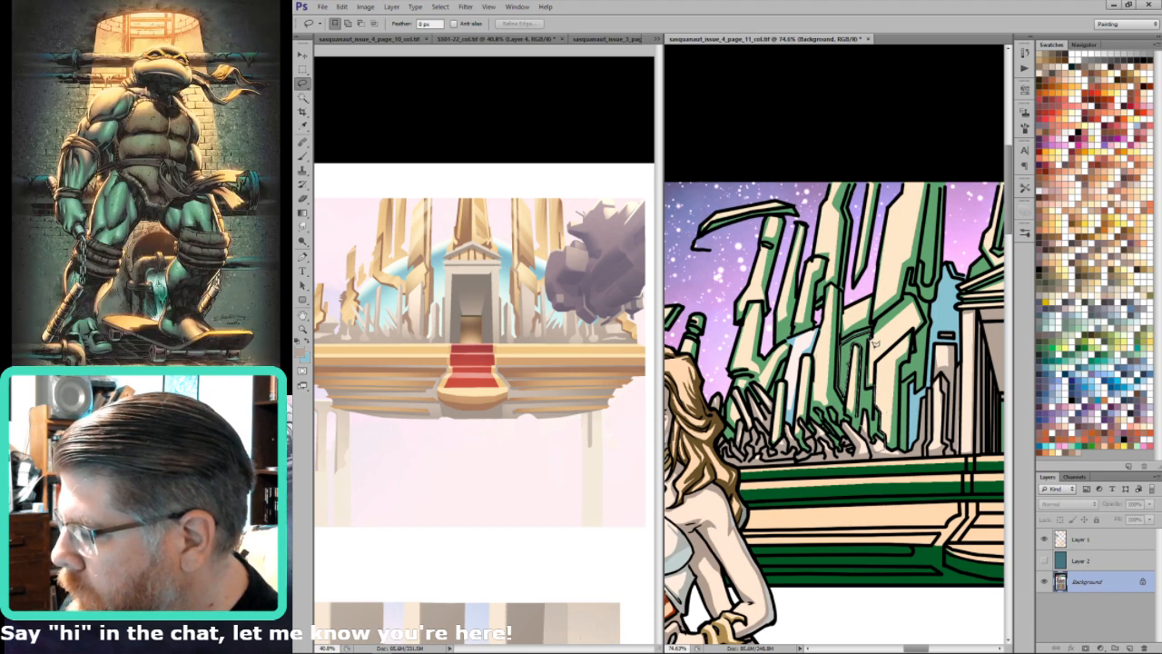
Step: Lasso the narrow gaps between the towers farther left of the temple and fill them with the same light blue
left_click_drag(870, 343, 861, 419)
key("ctrl+minus")
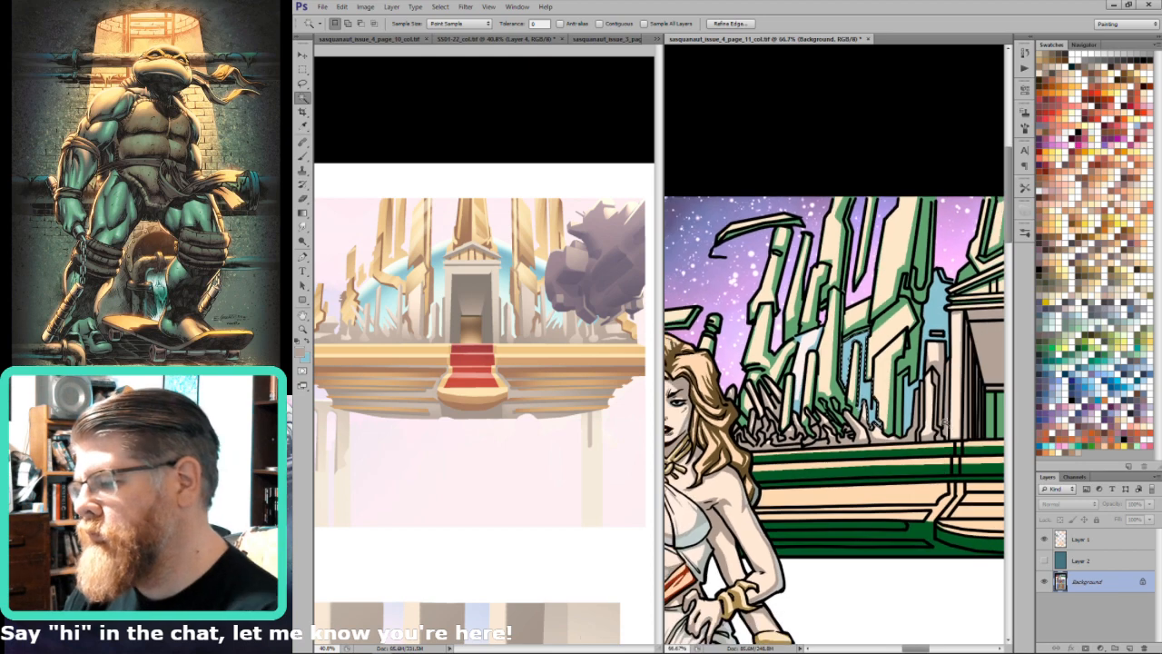
left_click_drag(853, 363, 930, 357)
left_click_drag(832, 441, 608, 504)
mouse_move(988, 334)
left_mouse_down()
mouse_move(896, 355)
mouse_move(874, 346)
left_mouse_up()
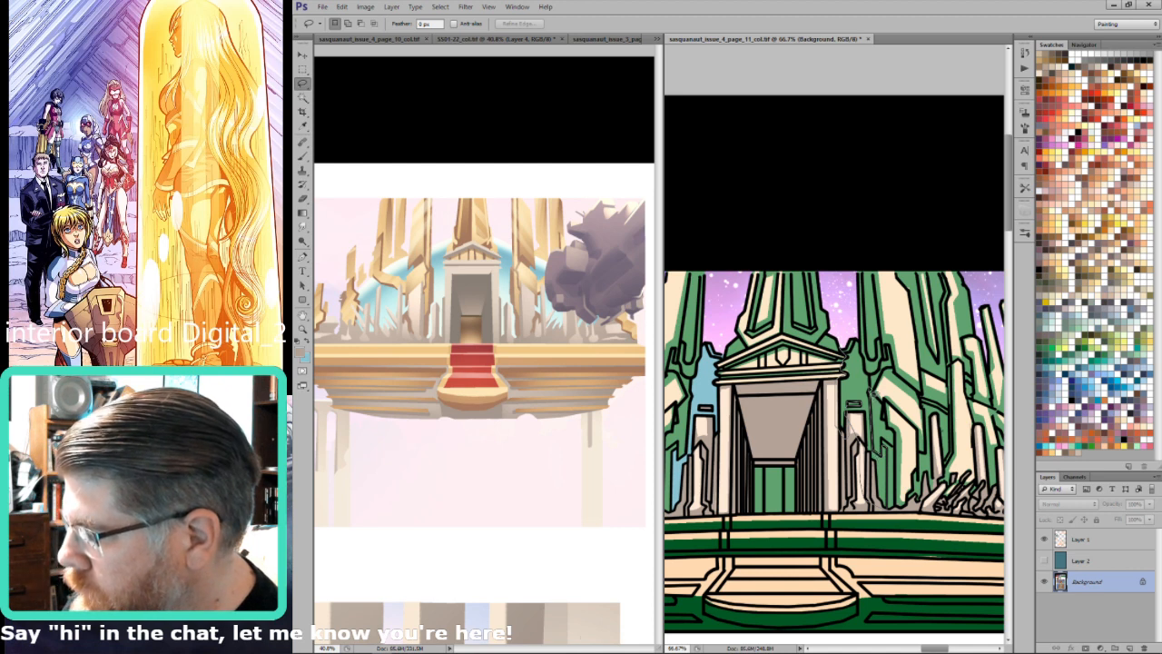
Step: Lasso the gap right of the temple, limit the selection to its green with the Magic Wand, and fill it with light blue
left_click_drag(857, 354, 851, 321)
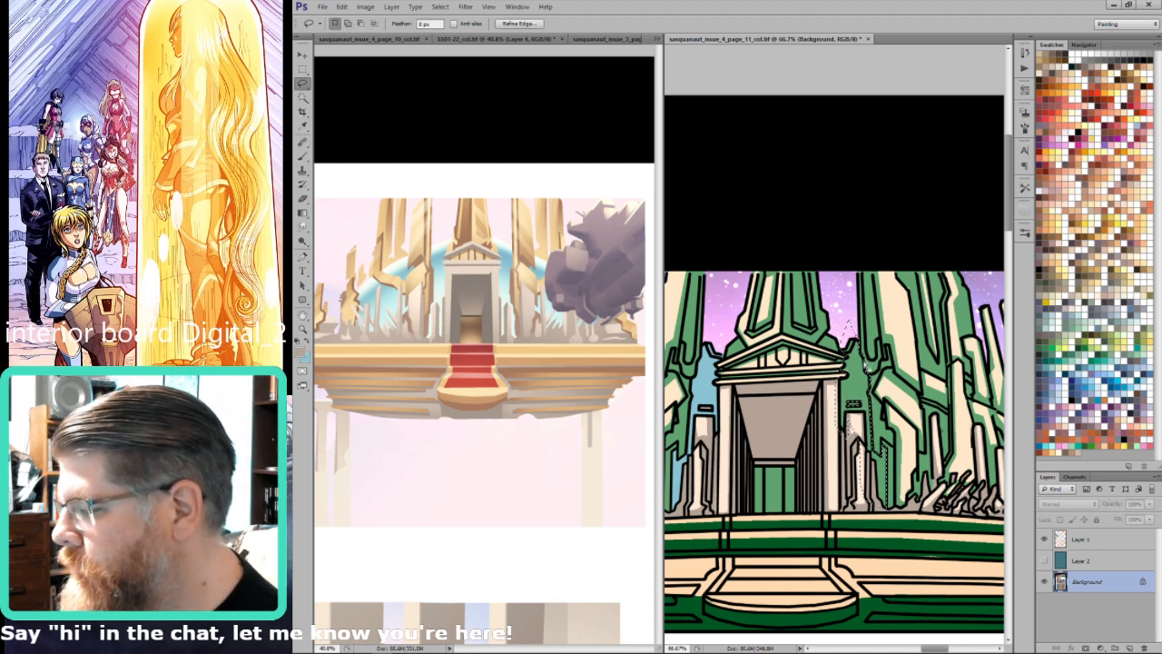
key("w")
left_click(868, 363, "alt+shift")
key("ctrl+BackSpace")
key("l")
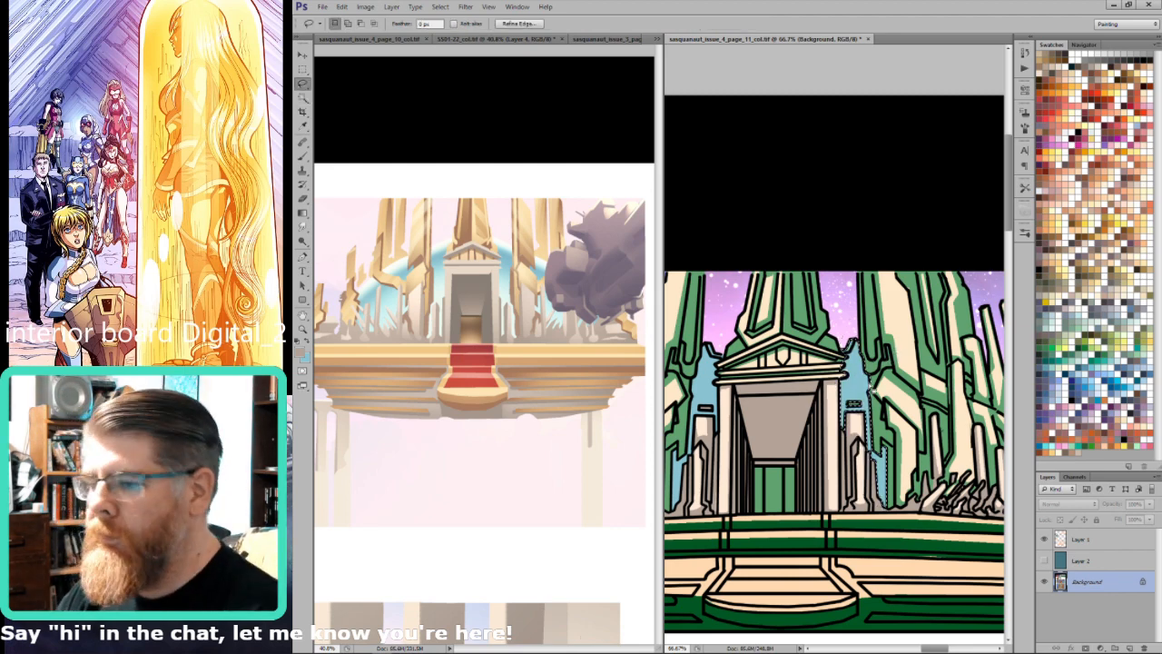
Step: Turn on Contiguous for the Magic Wand and select the small block above the pillar just right of the temple
key("w")
key("x")
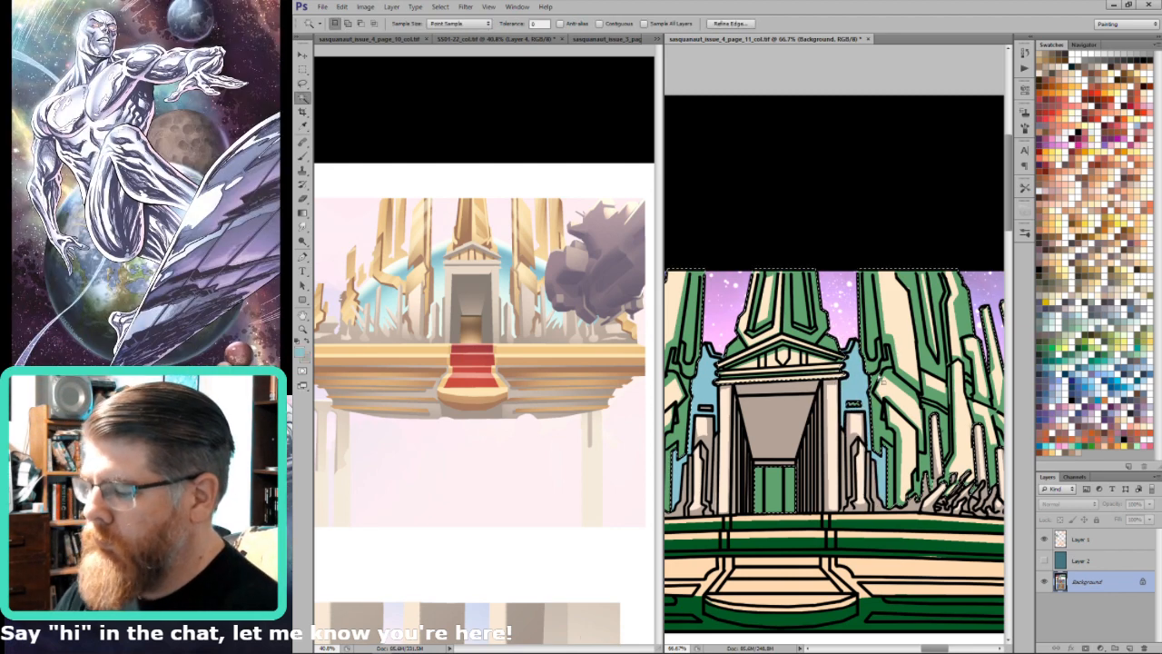
left_click(861, 403)
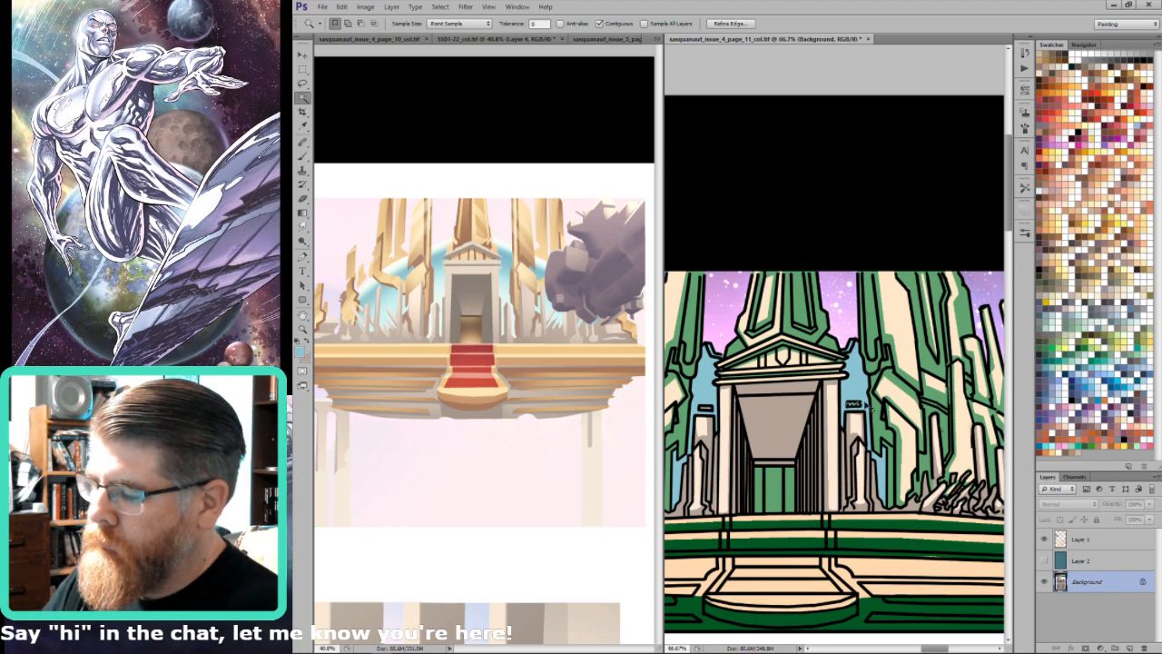
scroll(866, 362, "right", 2)
key("s")
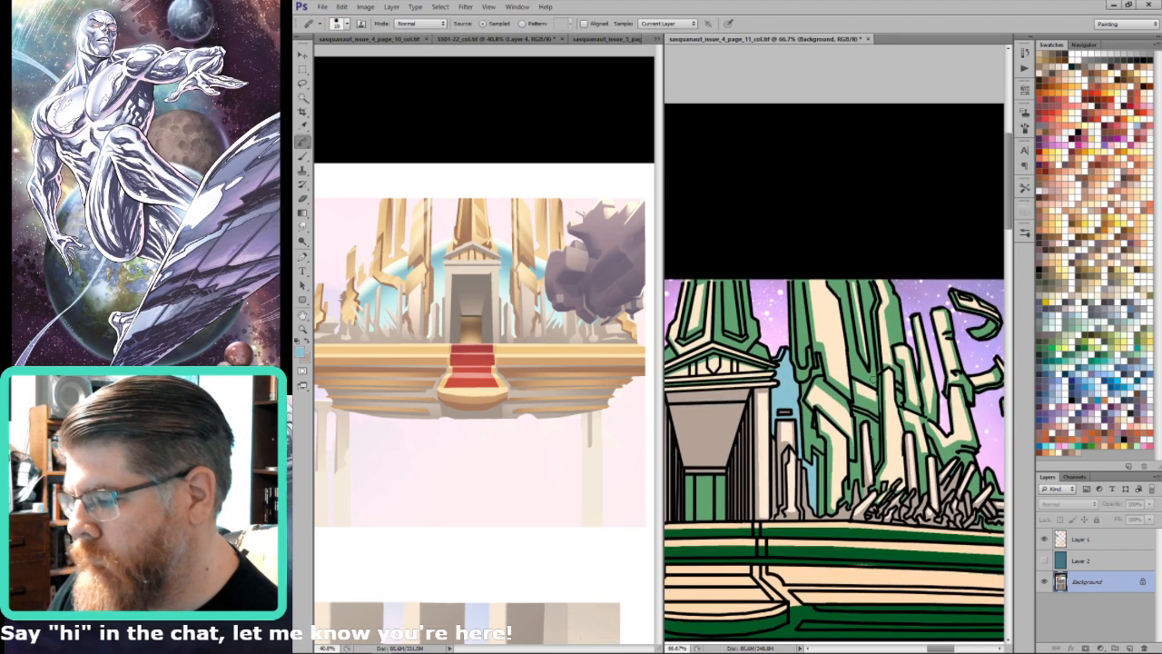
Step: Lasso the low gap between the towers right of the temple, fill it with light blue, and deselect
key("l")
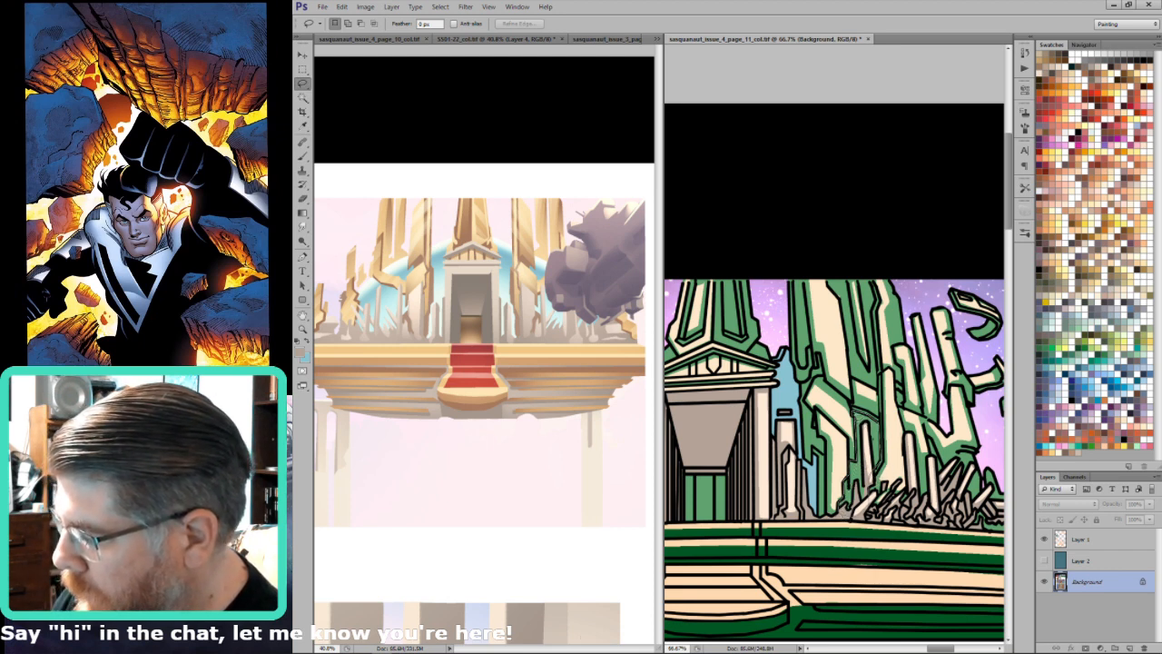
mouse_move(863, 413)
left_mouse_down()
mouse_move(858, 485)
mouse_move(862, 416)
left_mouse_up()
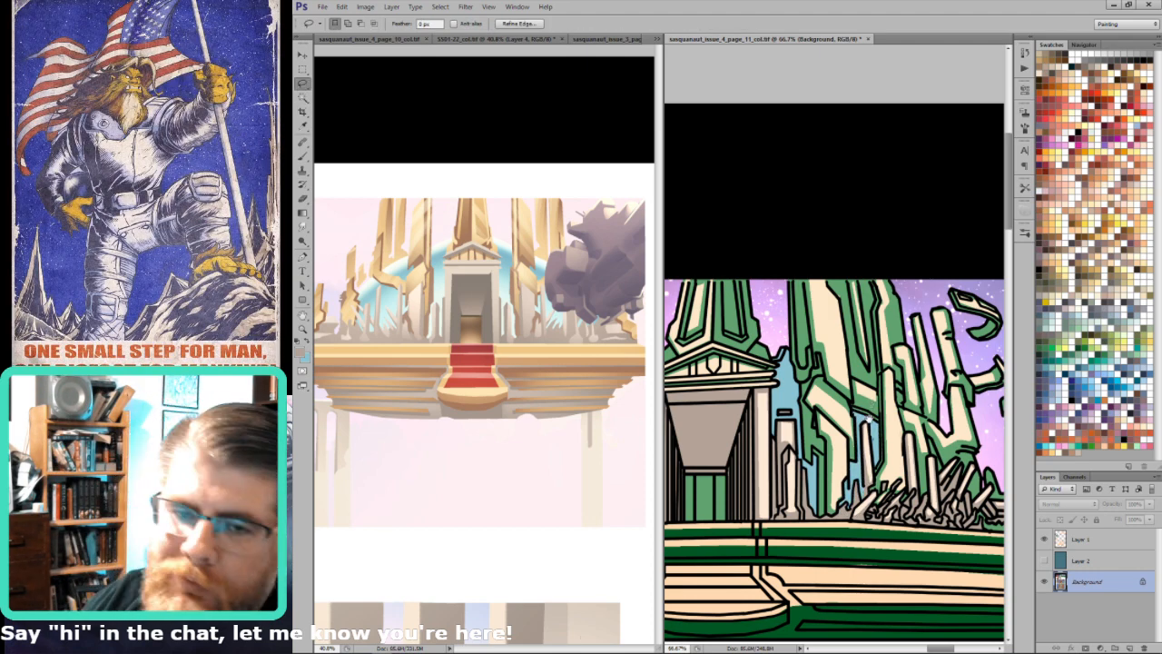
mouse_move(909, 314)
left_mouse_down()
mouse_move(872, 271)
mouse_move(865, 289)
mouse_move(903, 346)
left_mouse_up()
key("ctrl+d")
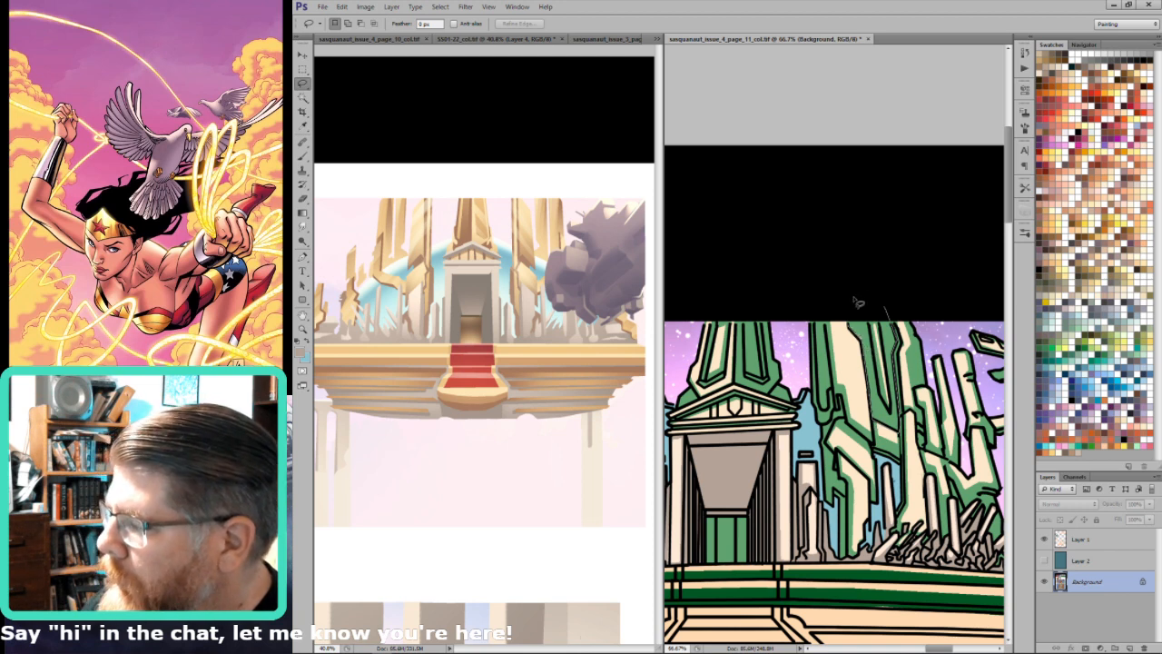
Step: Lasso the tall sliver between the towers right of the temple and colour it with sampled sky tones using a 40% opacity radial gradient
left_click_drag(858, 302, 877, 332)
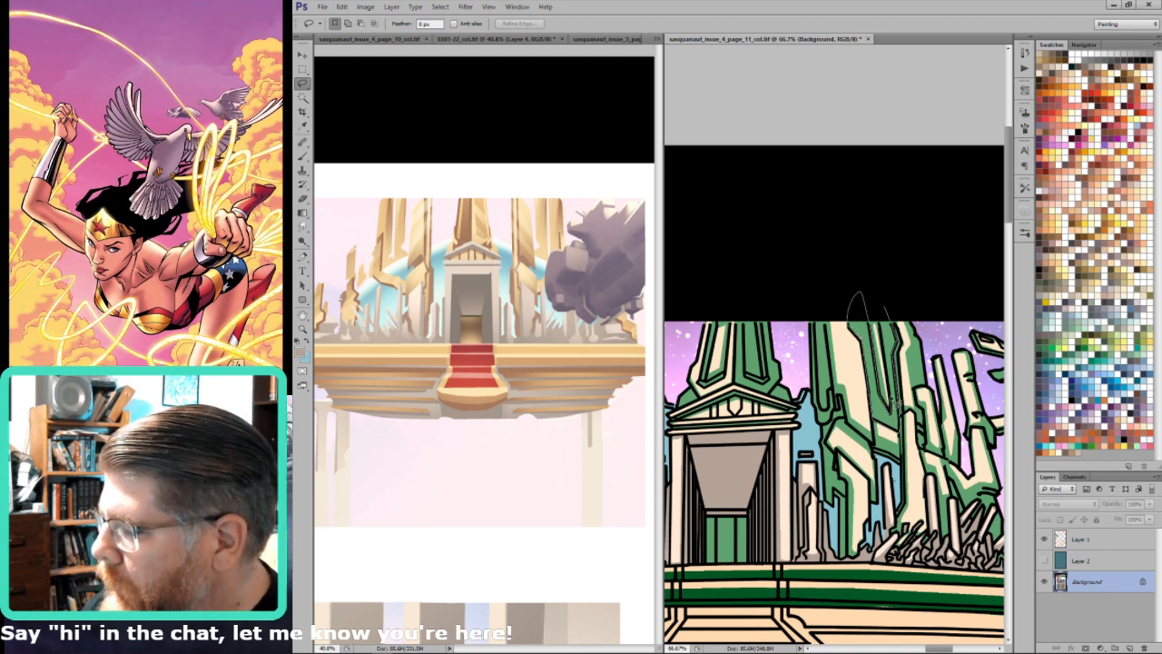
left_click_drag(881, 290, 879, 308)
key("i")
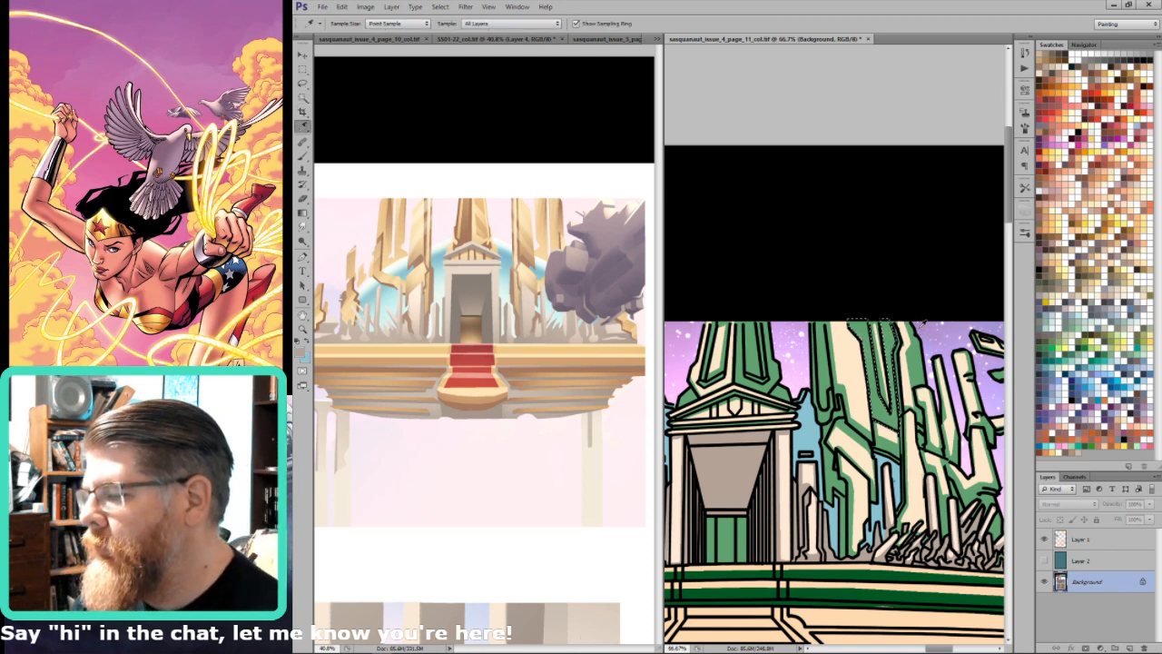
key("g")
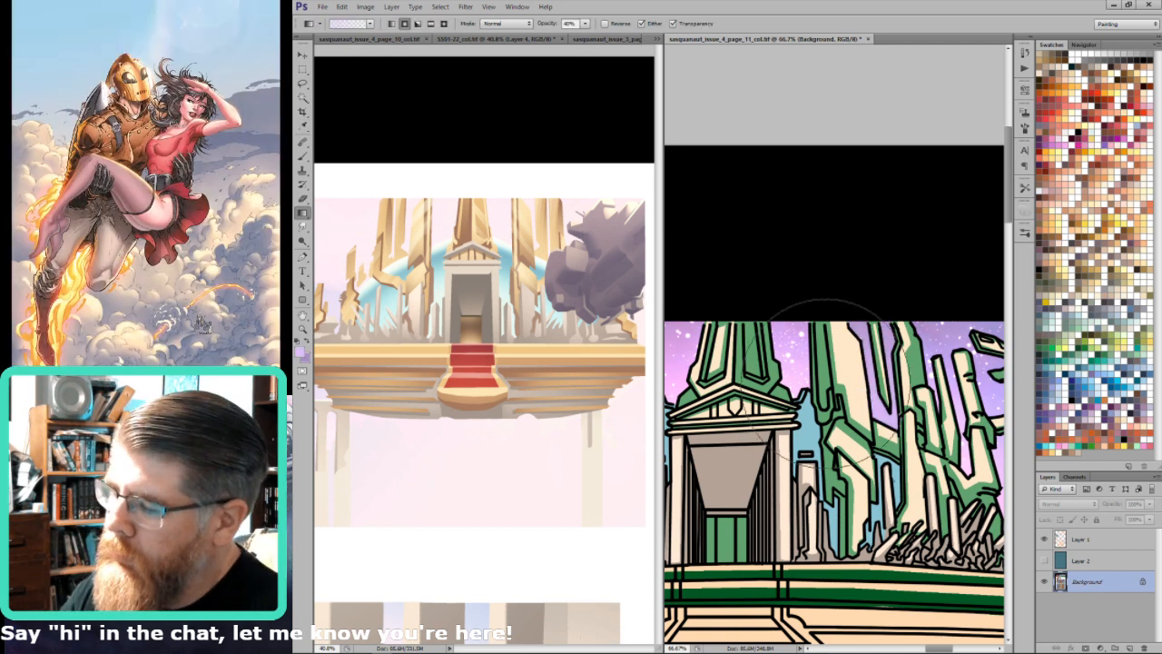
key("o")
key("g")
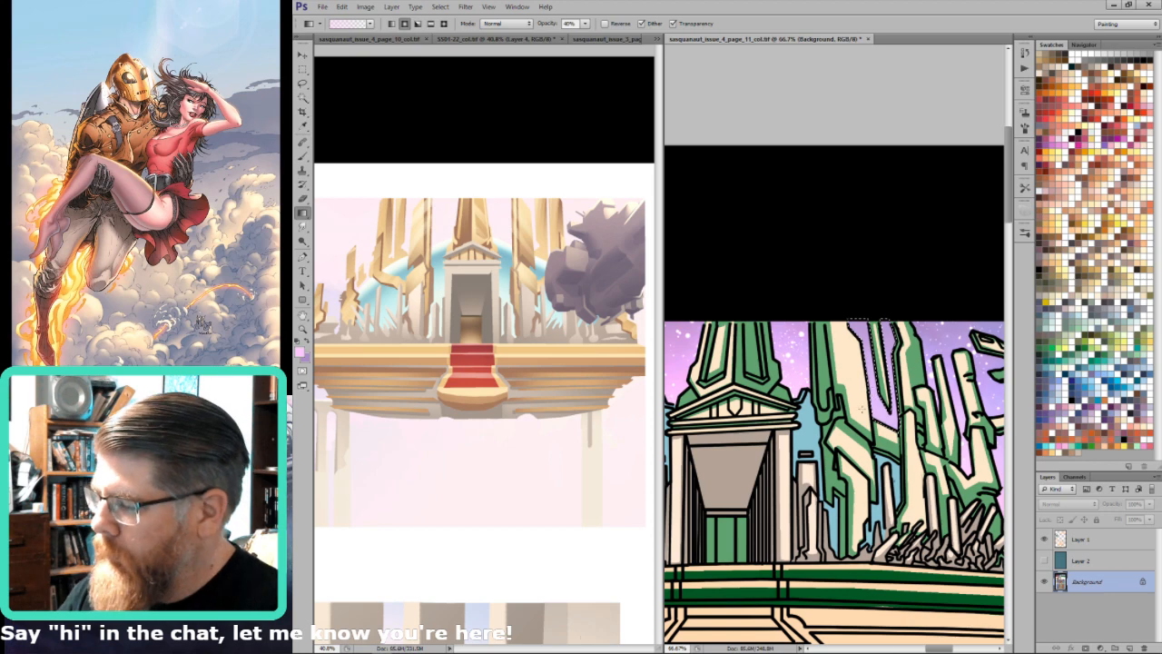
Step: Set the foreground colour to white and dab stars over the new sky sliver with the star brush
key("d")
key("x")
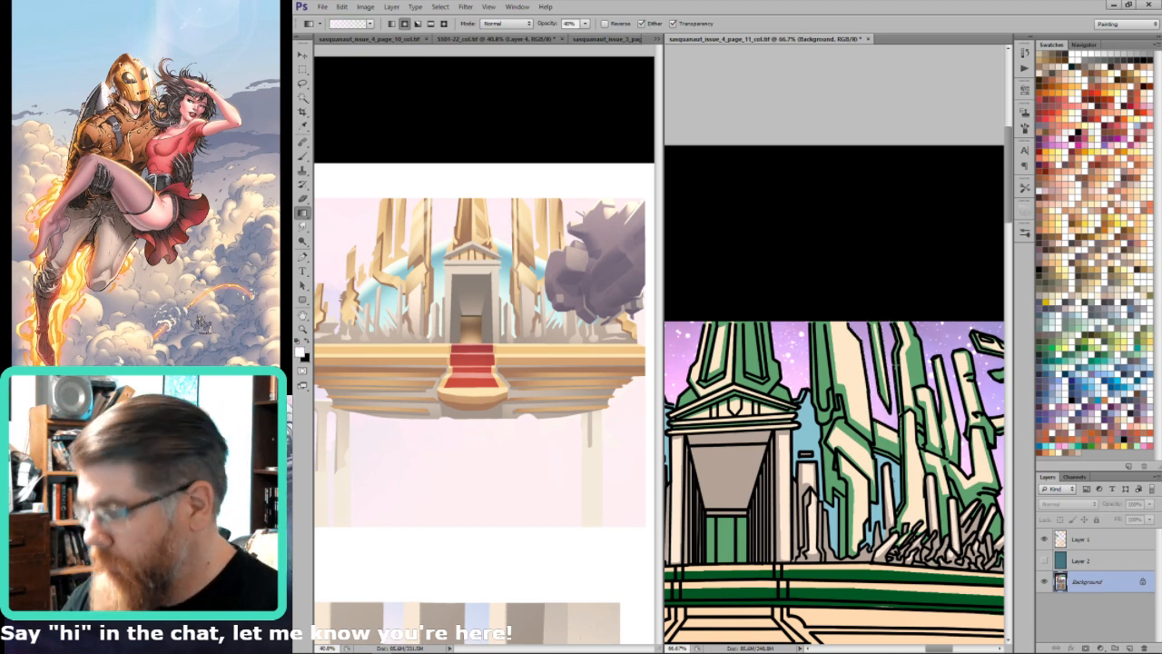
key("b")
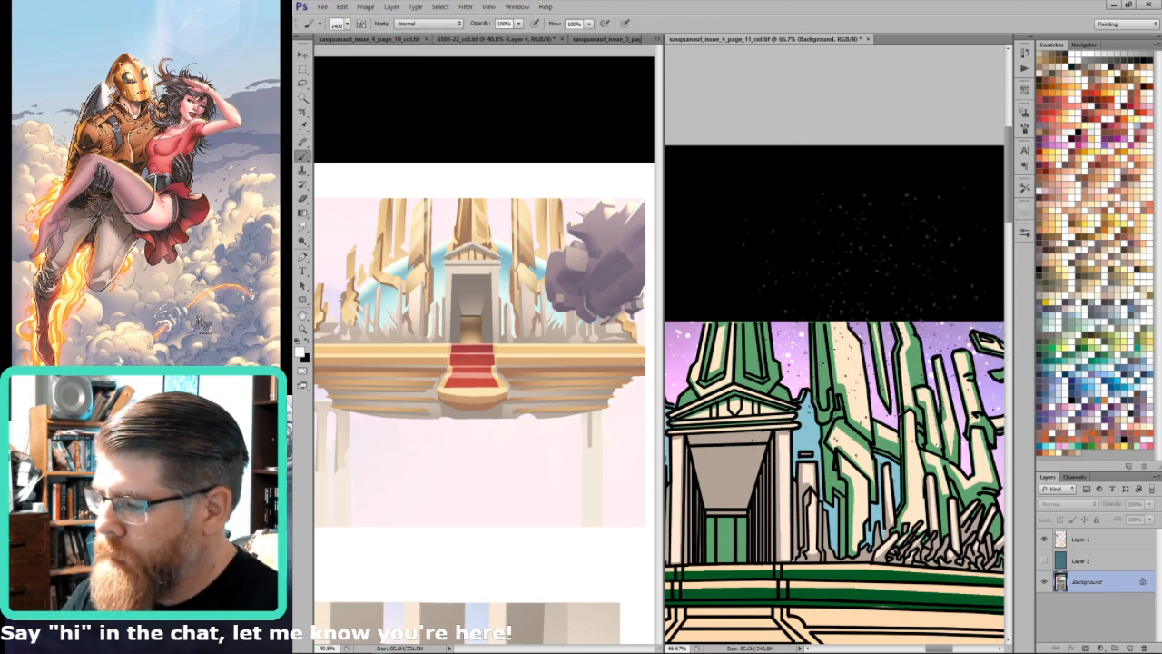
Step: Sample the sky's grey in the Alpha 2 channel for the new sliver, and return to the colour image
key("i")
key("ctrl+6")
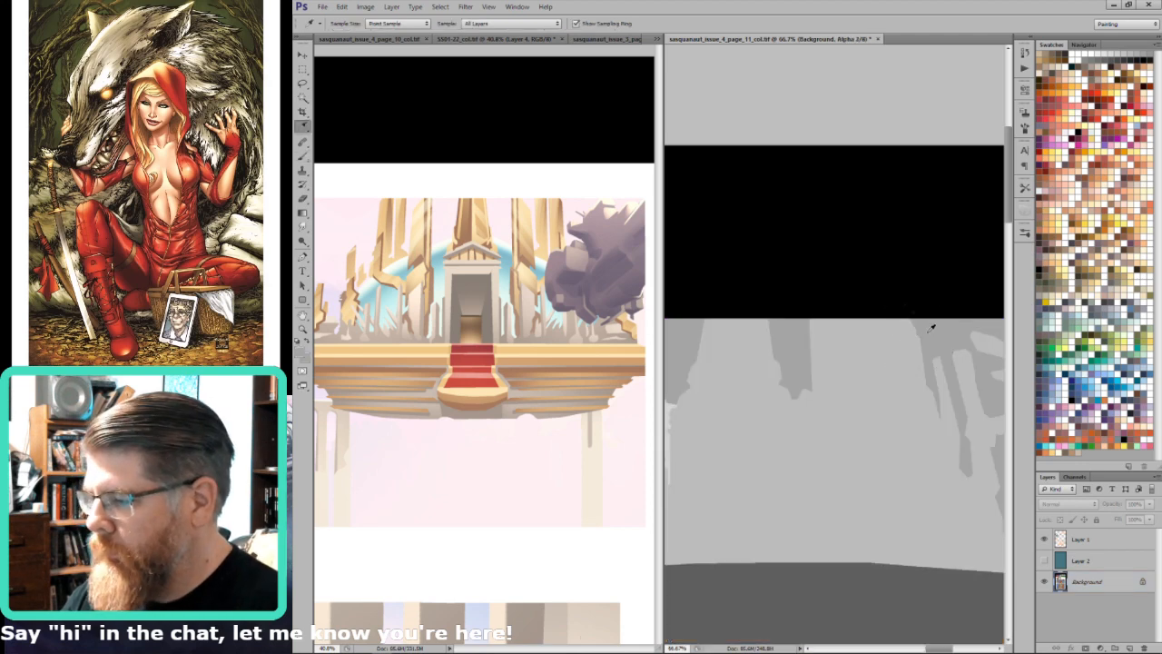
left_click(927, 328)
key("ctrl+2")
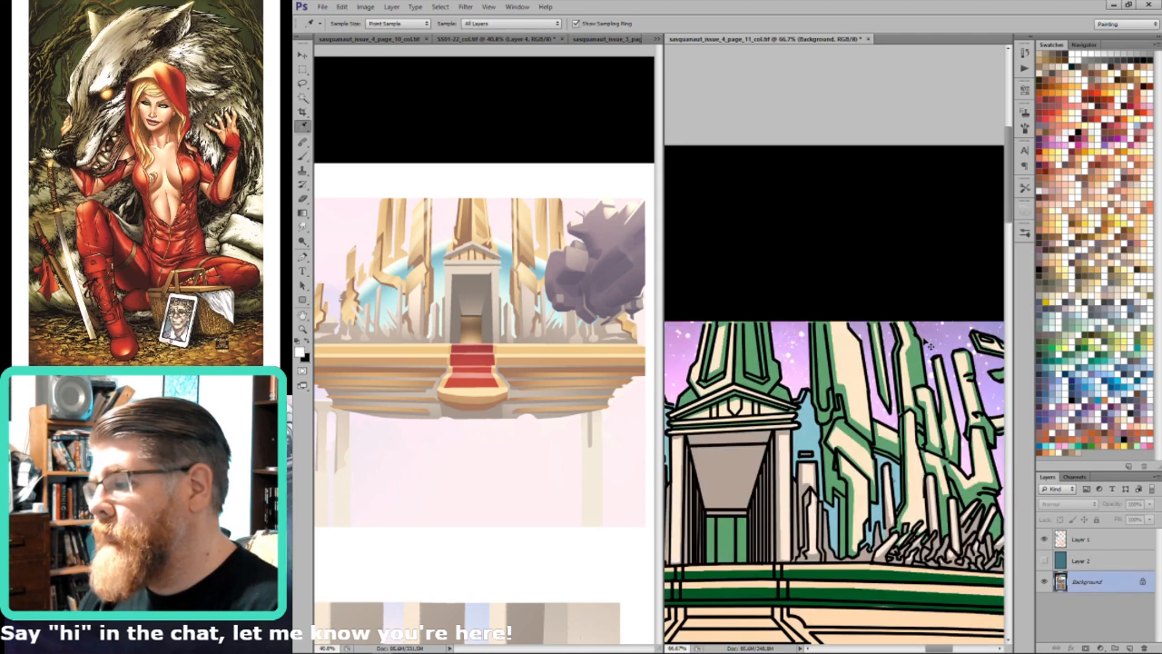
Step: Sample the light blue beside the temple, then lasso the remaining gap among the right-hand towers above the rubble and fill it
key("ctrl+minus")
left_click_drag(868, 331, 855, 319)
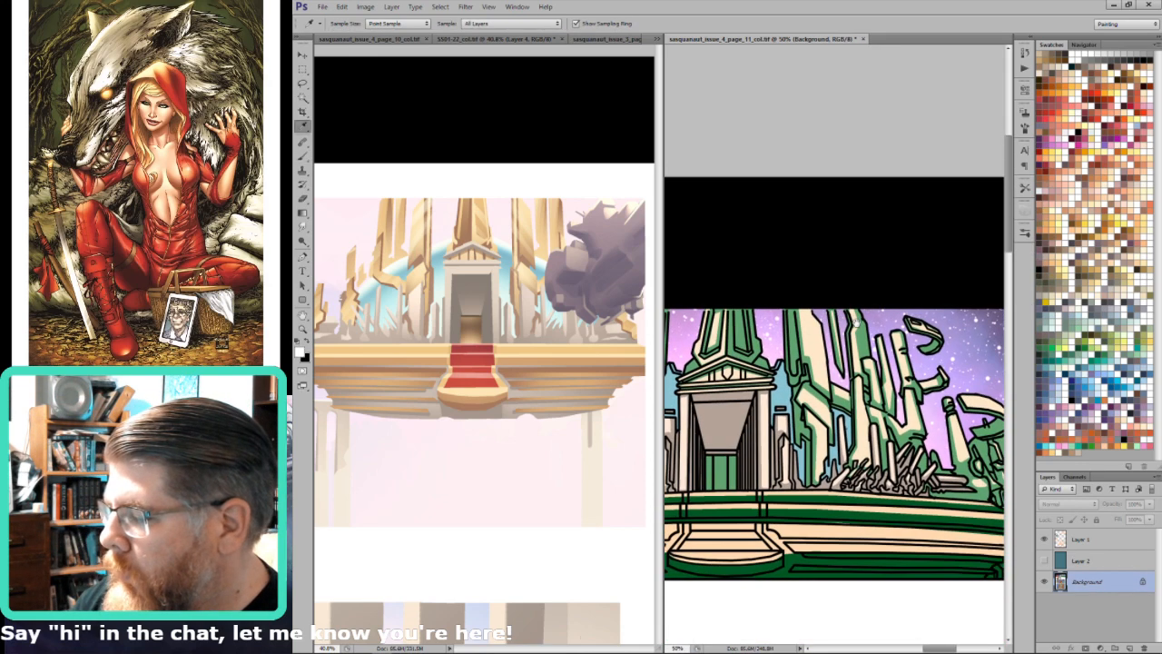
left_click(790, 375)
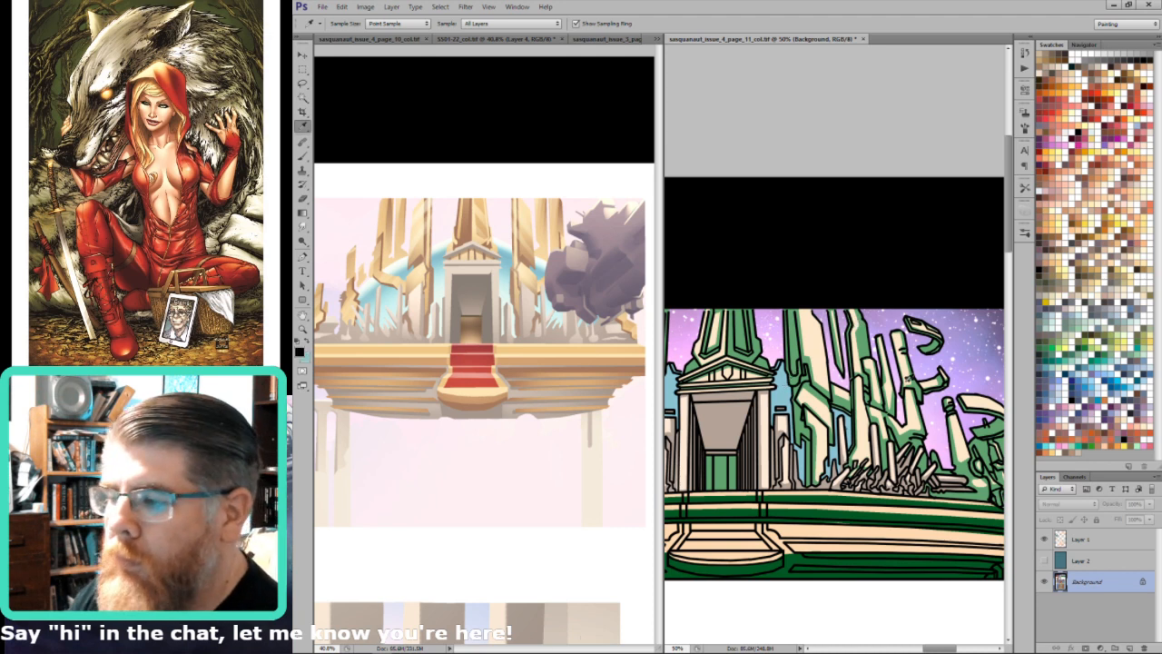
key("l")
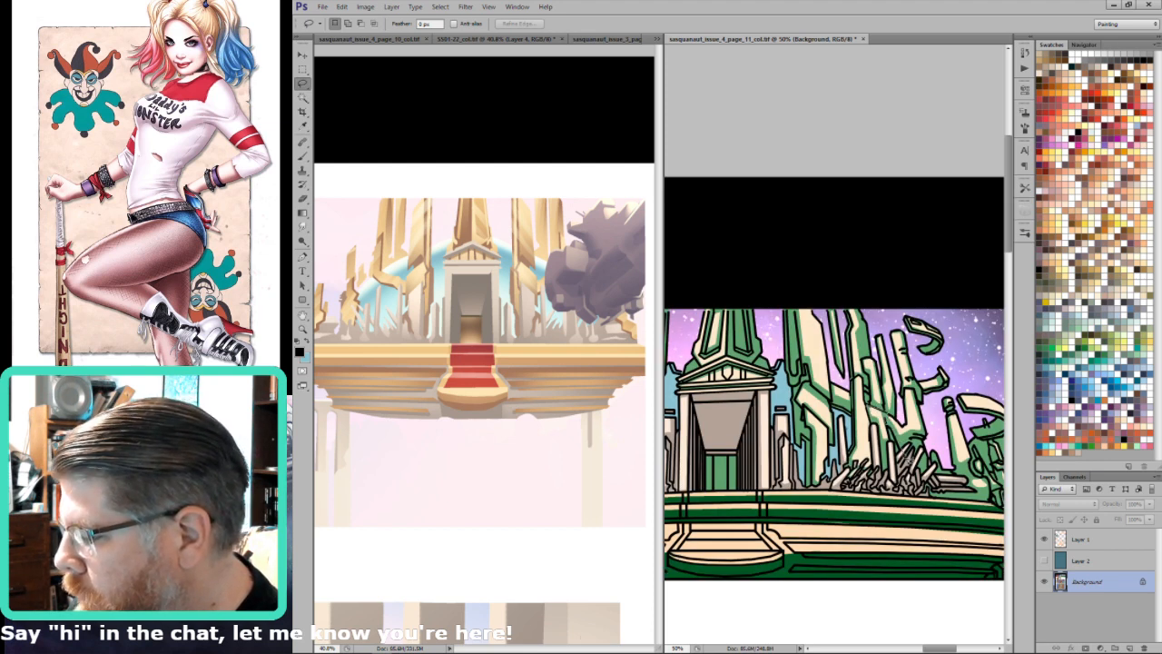
key("w")
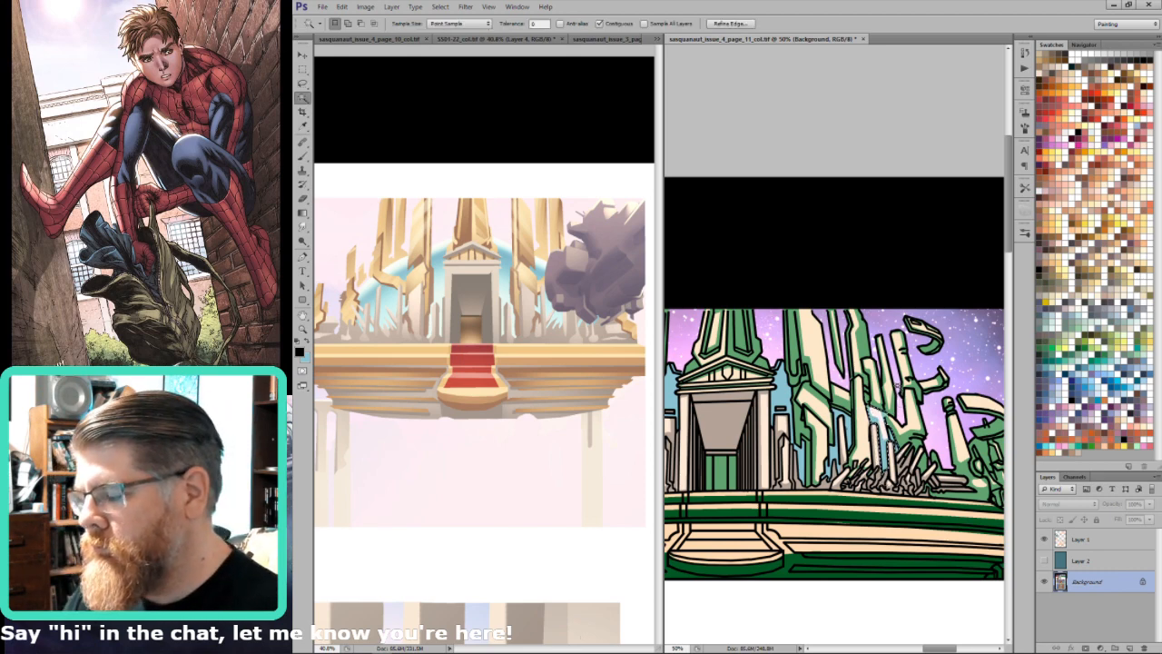
key("l")
scroll(885, 414, "left", 5)
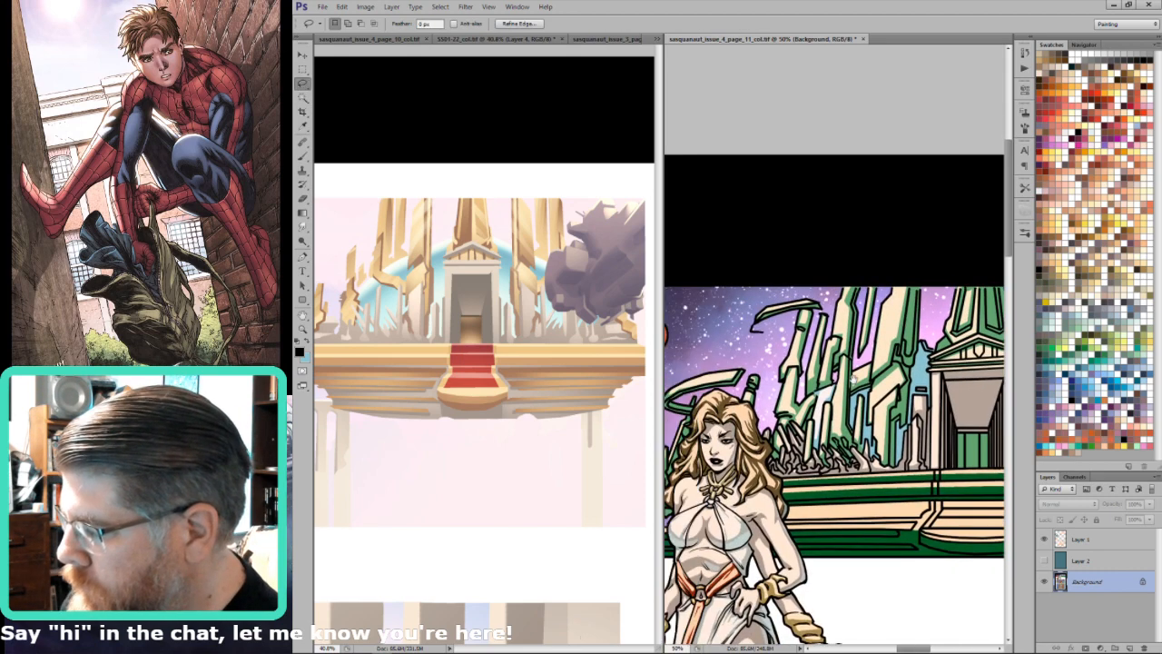
scroll(915, 395, "right", 5)
scroll(915, 395, "up", 1)
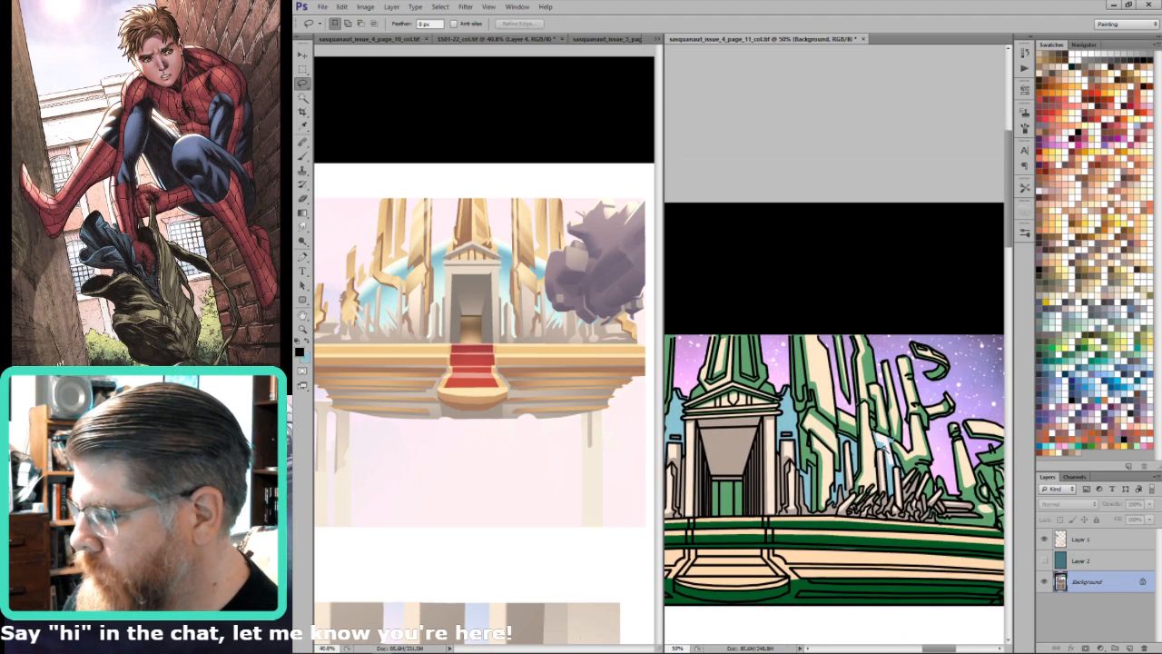
Step: Select all the light blue gaps with a non-contiguous Magic Wand, brighten them in the Alpha 2 channel with Brightness/Contrast, and return to the colour image
key("w")
key("ctrl+7")
key("ctrl+d")
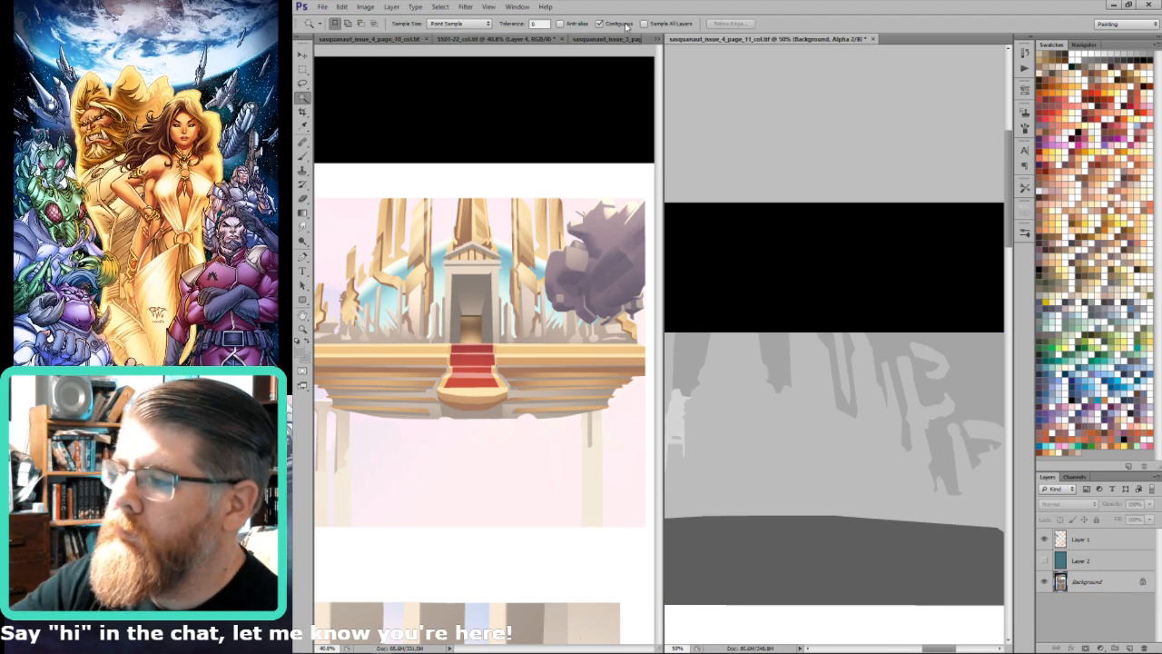
left_click(625, 25)
key("ctrl+2")
left_click(851, 446)
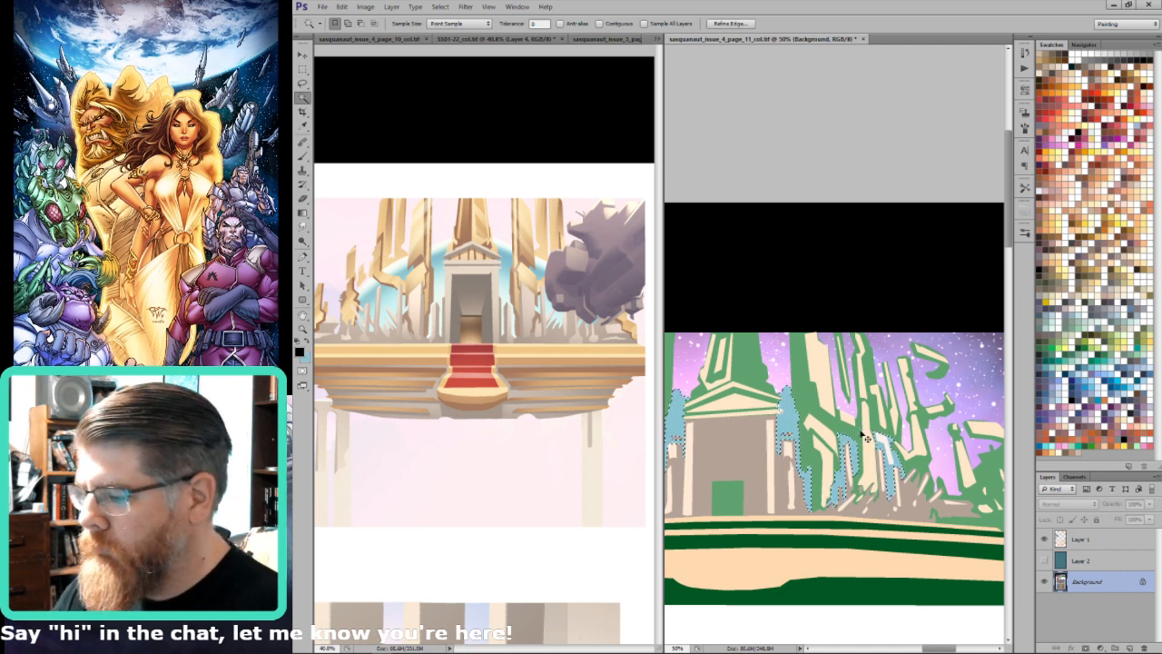
key("ctrl+7")
key("ctrl+alt+b")
key("Return")
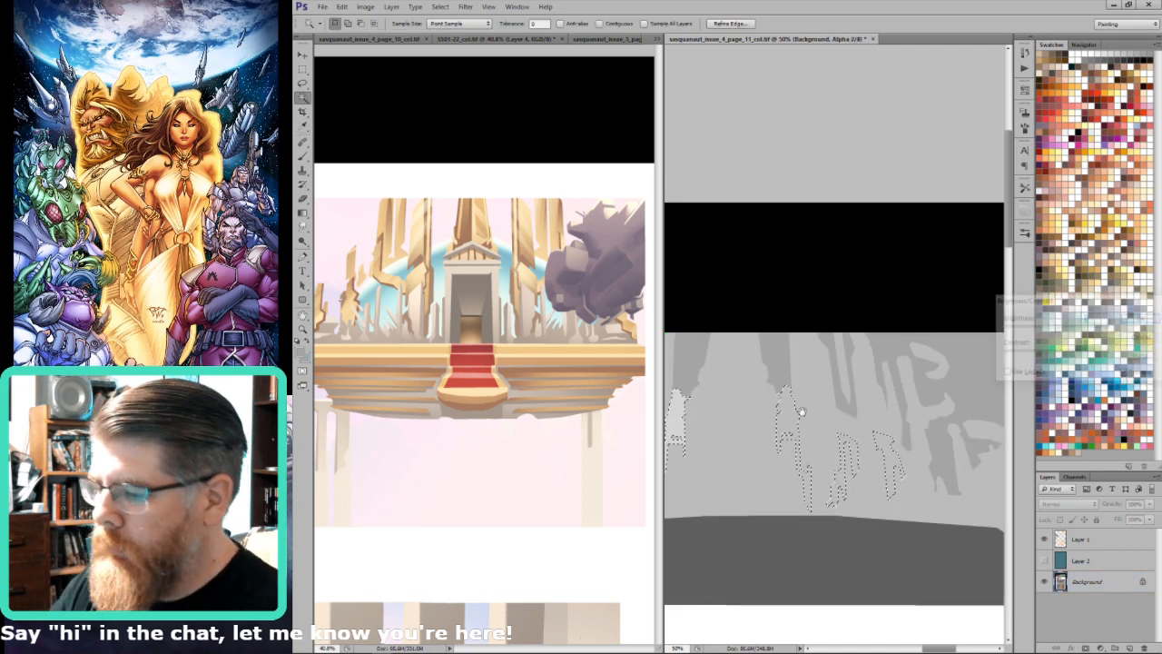
scroll(858, 386, "down", 1)
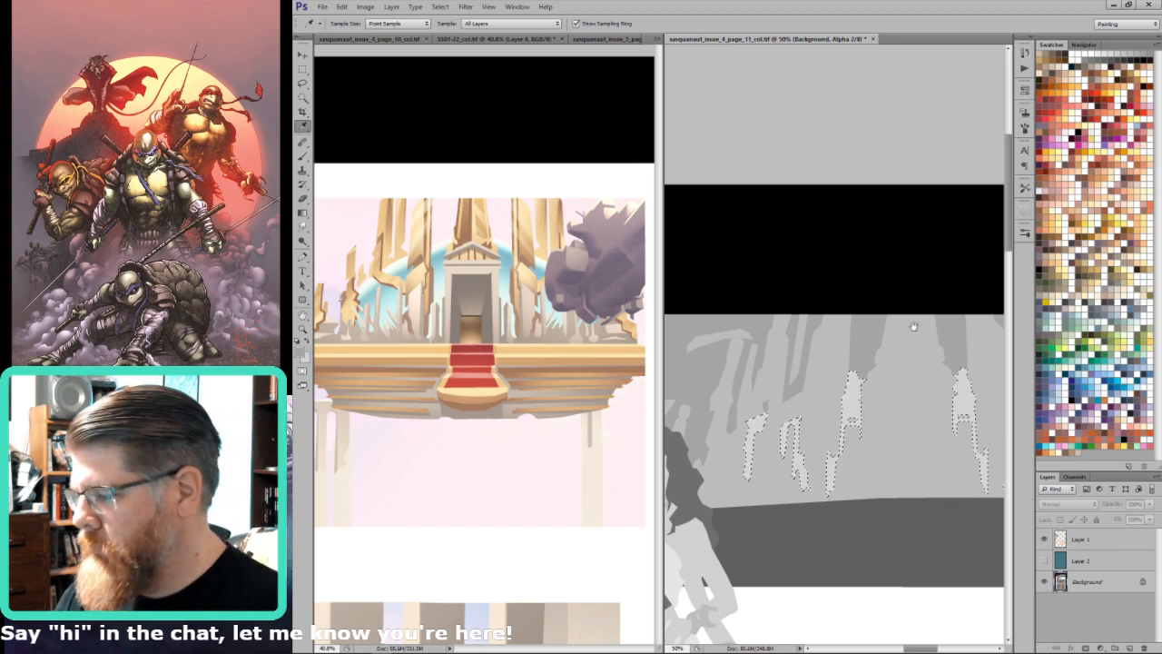
scroll(913, 324, "up", 1)
key("ctrl+2")
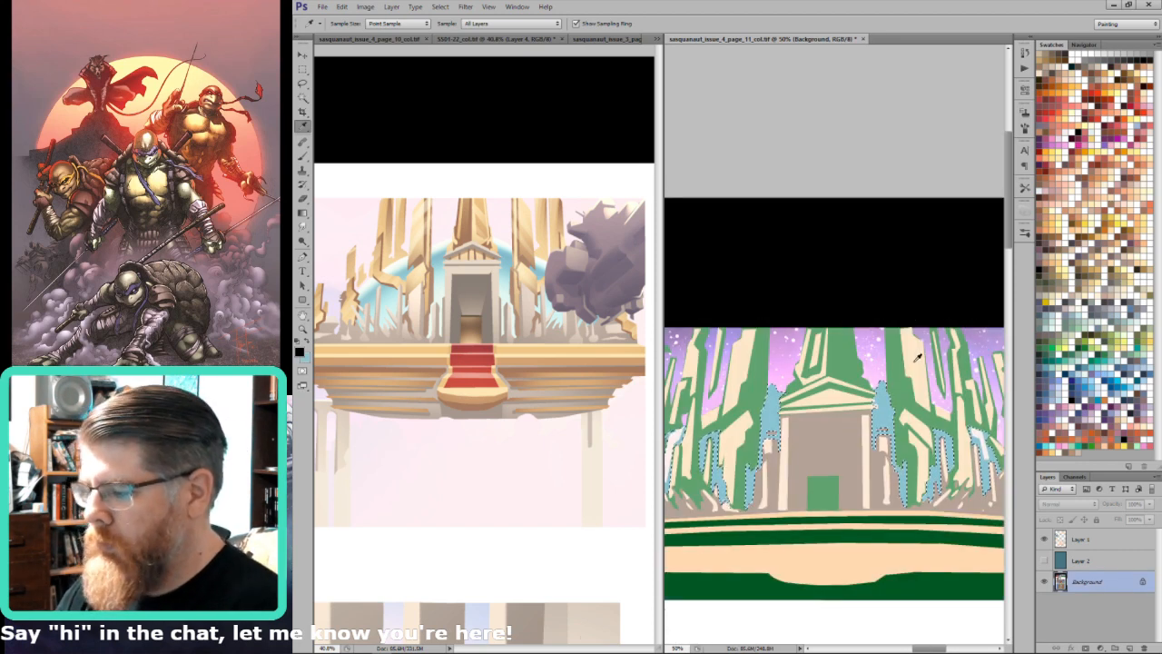
Step: Select the grey-brown temple and rubble areas and darken them in the Alpha 2 channel with Brightness/Contrast, then deselect
key("w")
key("ctrl+7")
left_click(940, 329)
key("alt+i")
key("a")
key("c")
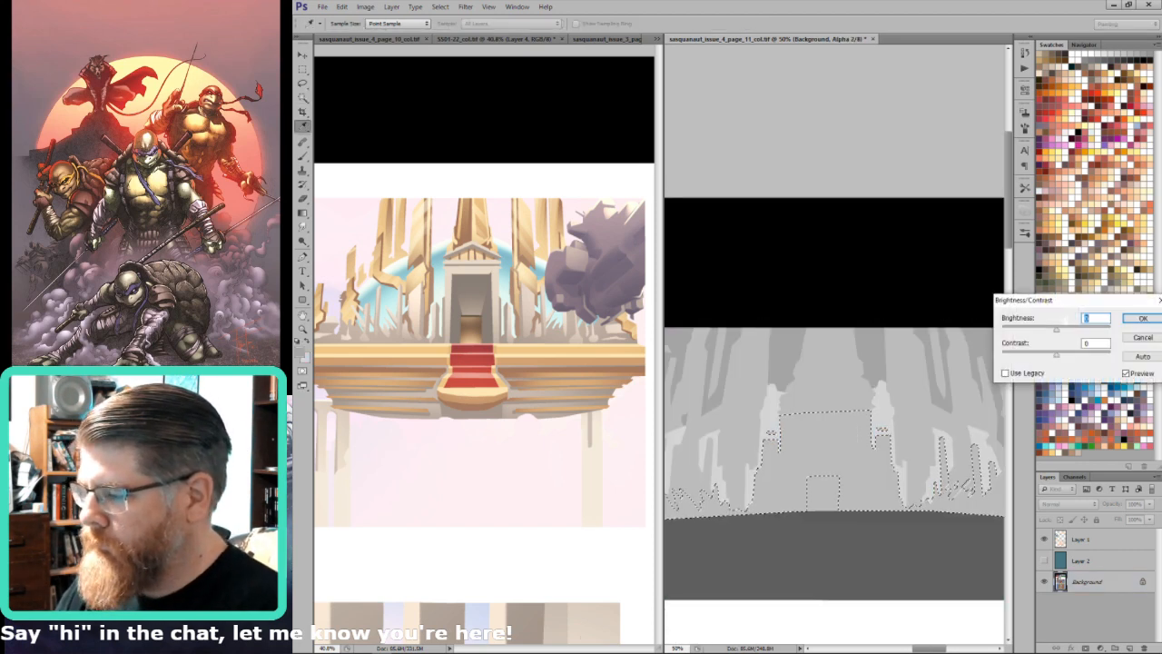
left_click_drag(1056, 331, 1033, 333)
key("Return")
key("ctrl+d")
key("ctrl+minus")
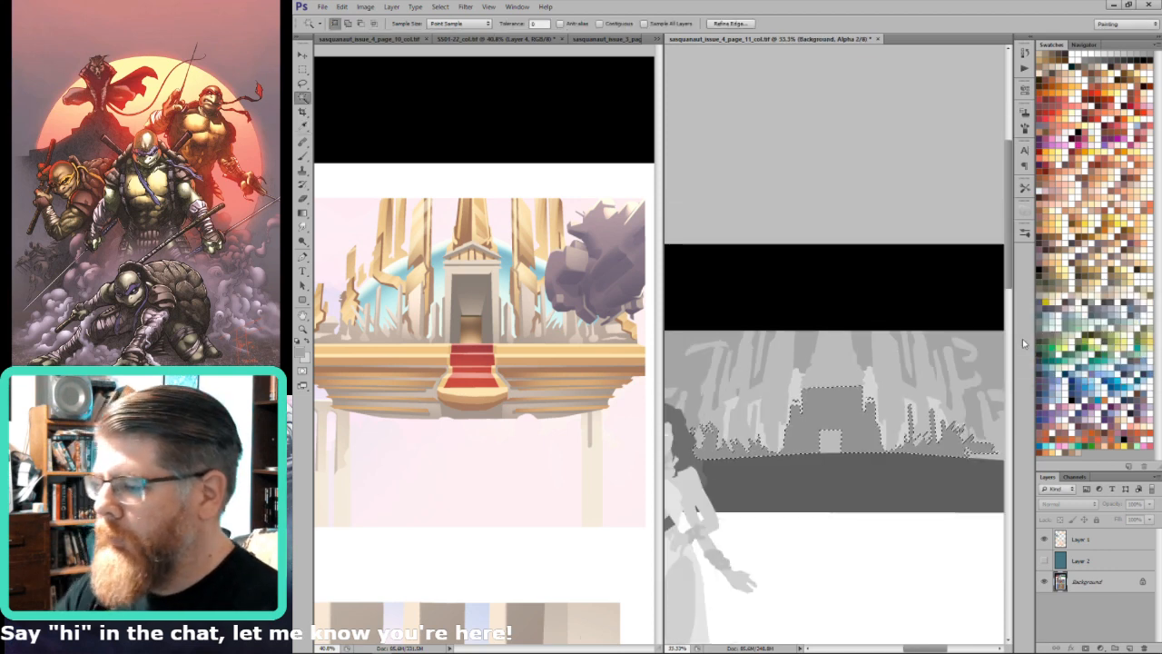
Step: In the colour image, lasso the green background gaps behind the rubble at the panel's right edge and fill them light blue
key("ctrl+2")
left_click_drag(914, 306, 869, 306)
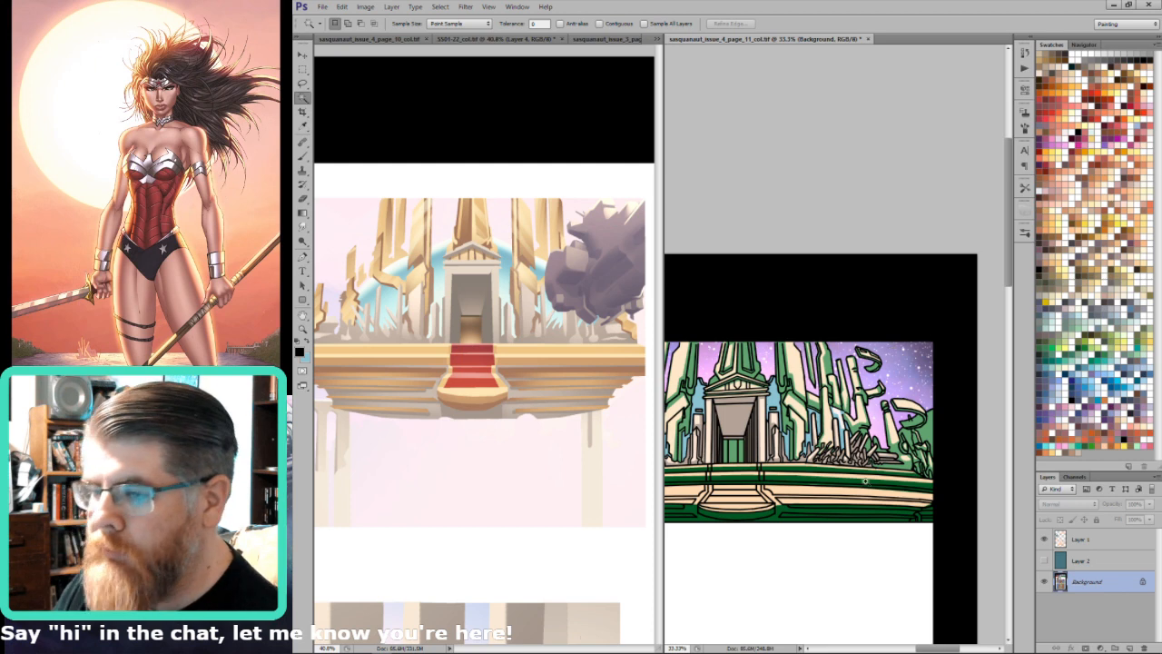
scroll(865, 481, "up", 4)
key("l")
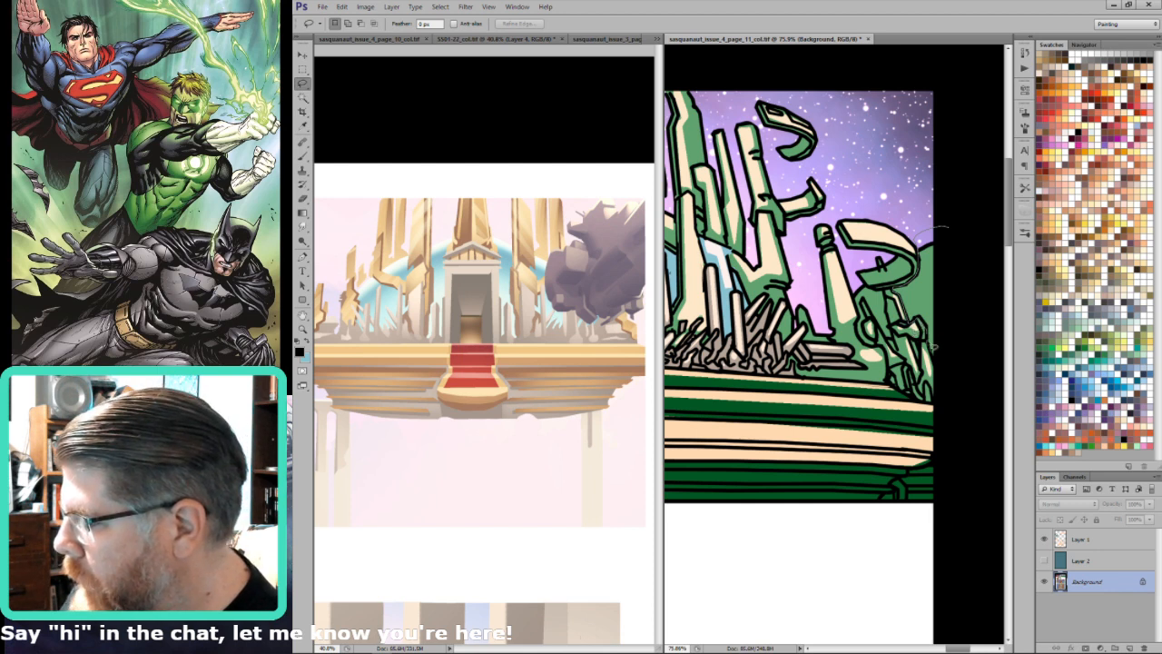
mouse_move(936, 229)
left_mouse_down()
mouse_move(964, 313)
mouse_move(949, 382)
left_mouse_up()
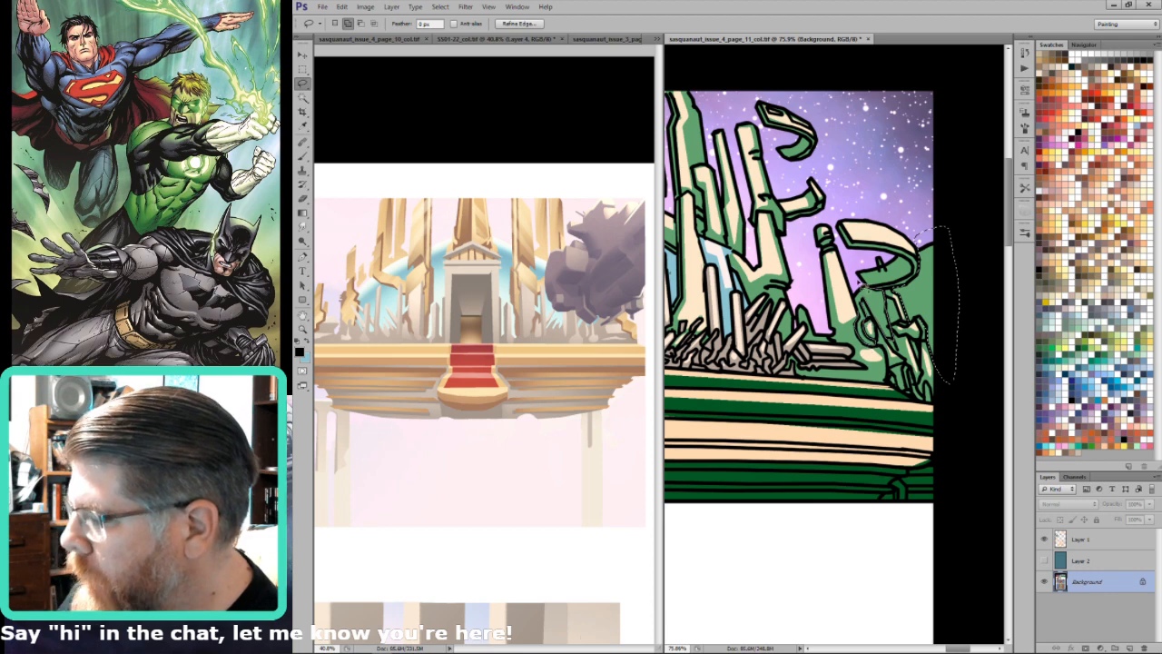
key("w")
key("ctrl+minus")
key("l")
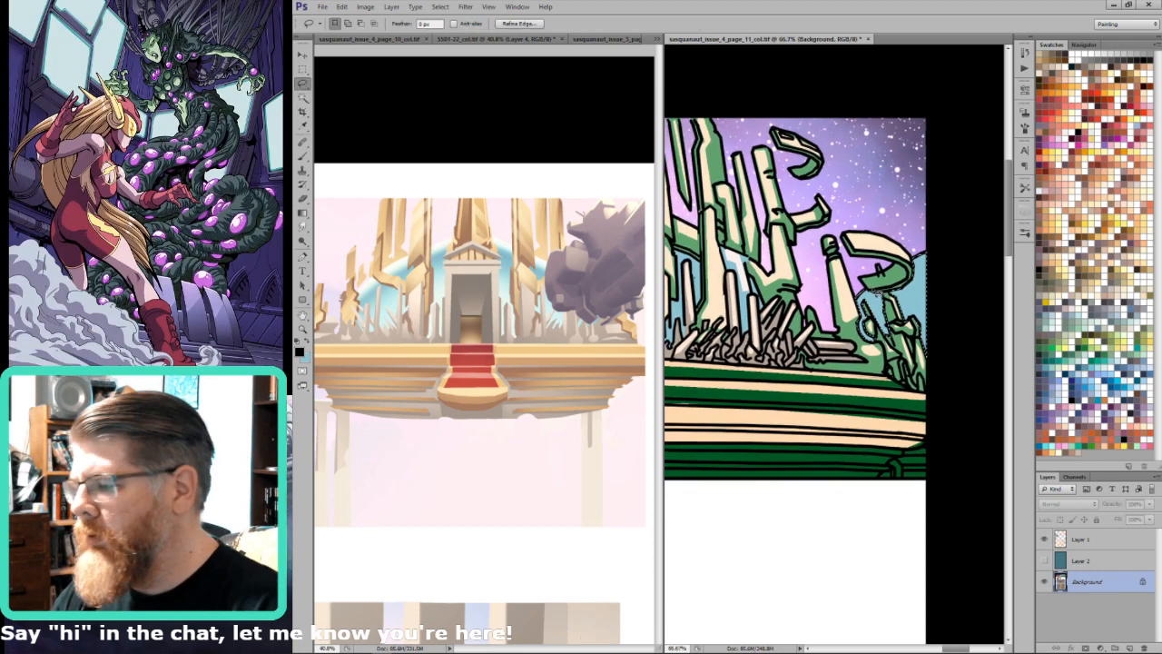
Step: Give the selected right-edge gaps the light grey of the other gaps in the Alpha 2 channel, and return to the colour image
key("ctrl+7")
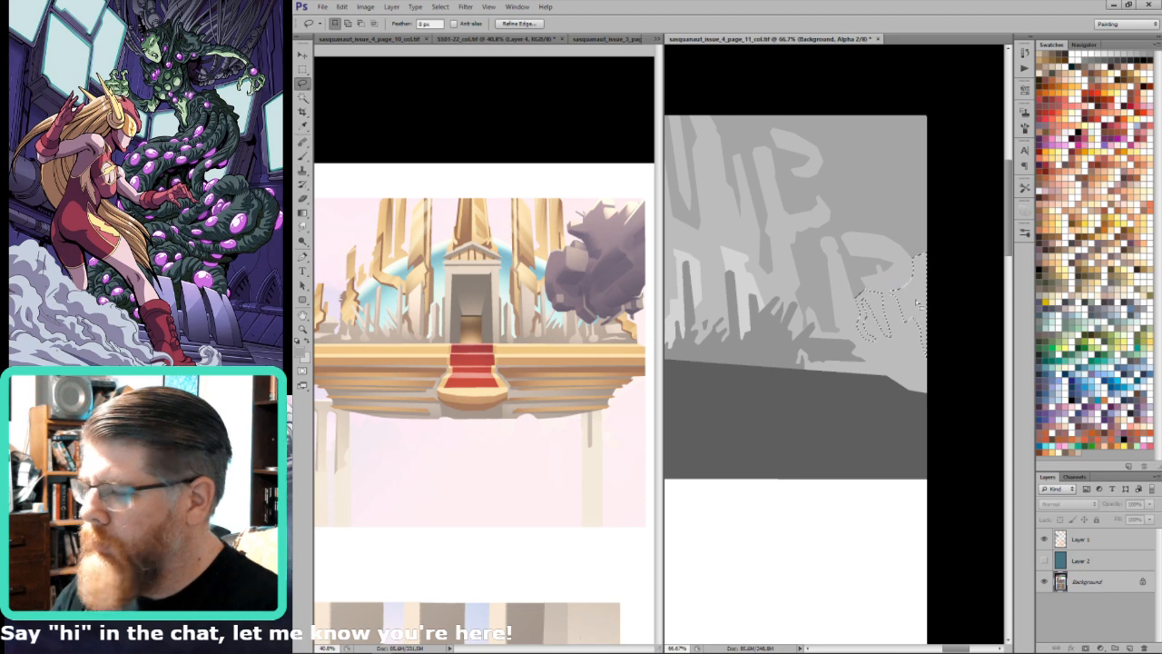
key("u")
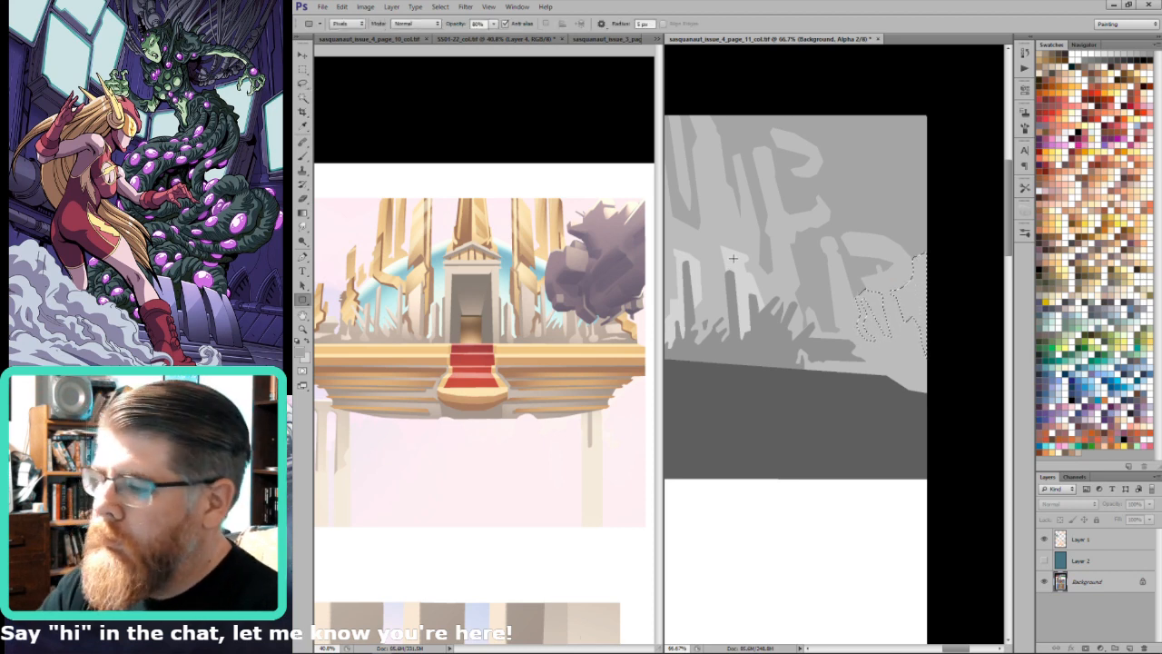
key("i")
key("ctrl+plus")
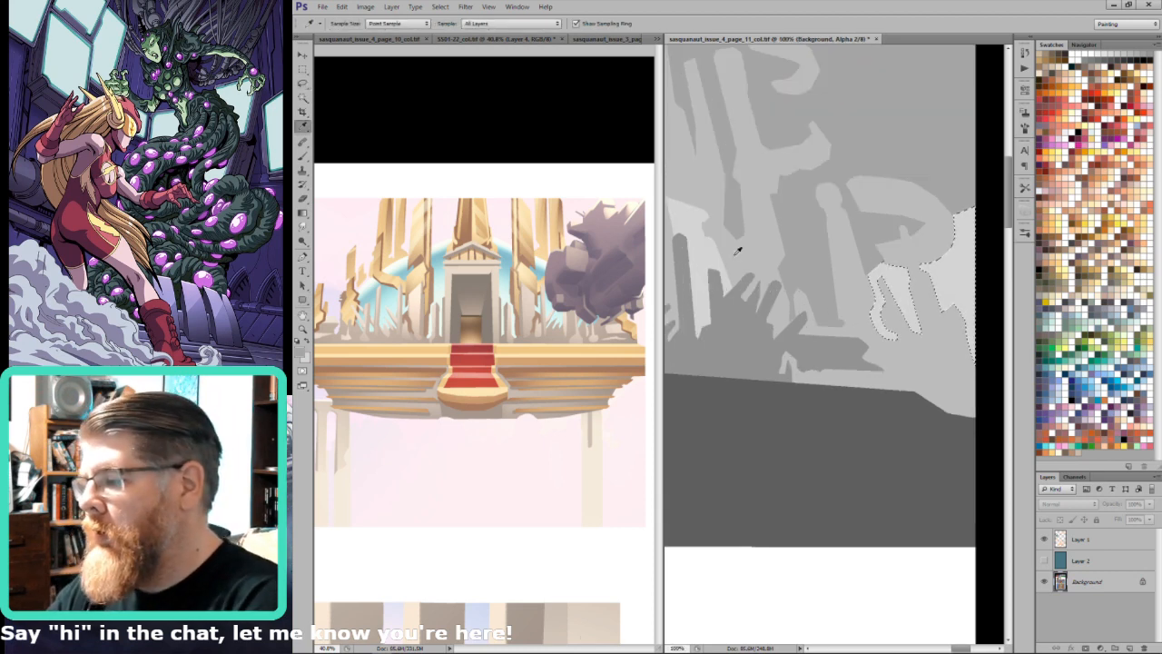
key("ctrl+0")
key("ctrl+2")
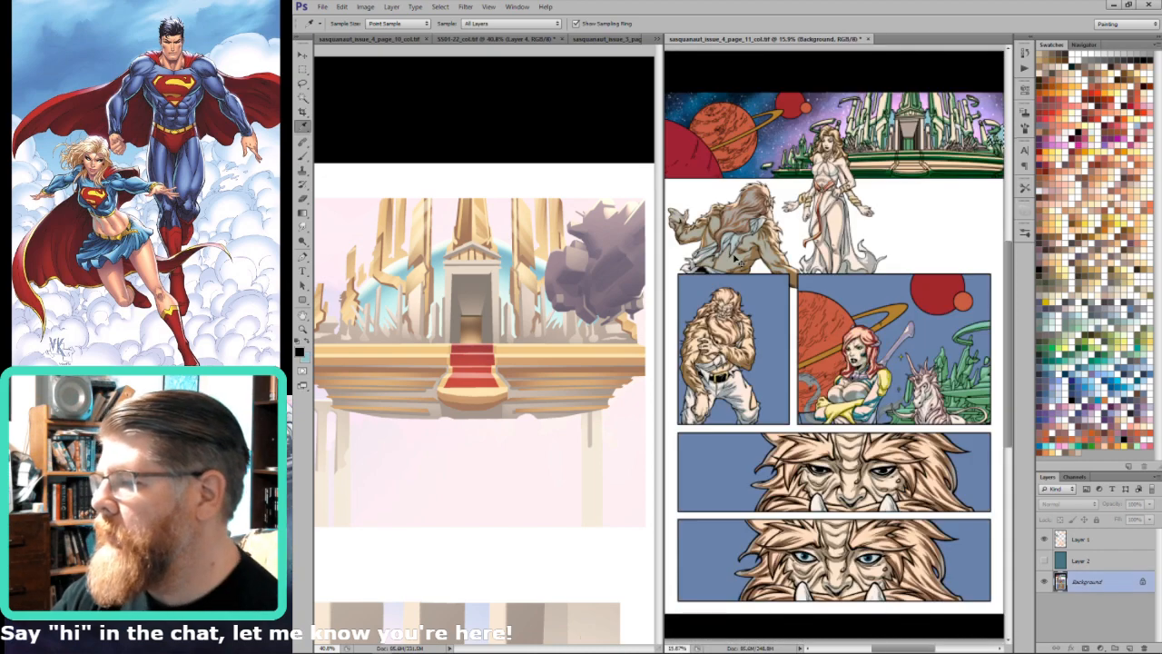
scroll(940, 159, "up", 4)
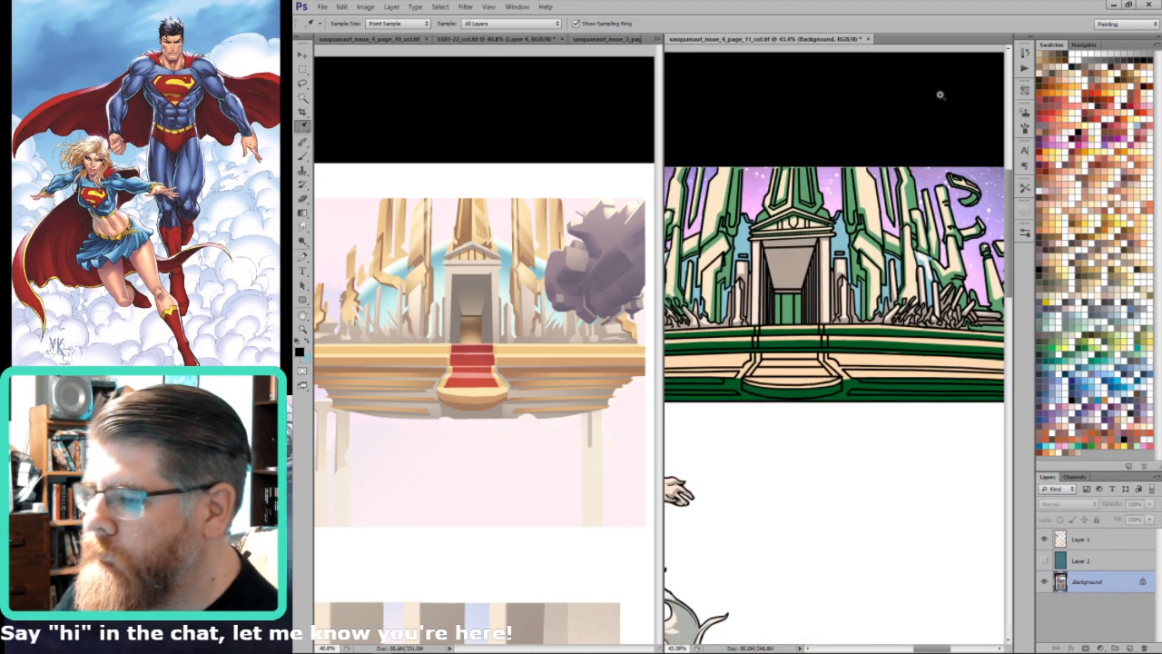
scroll(944, 100, "up", 1)
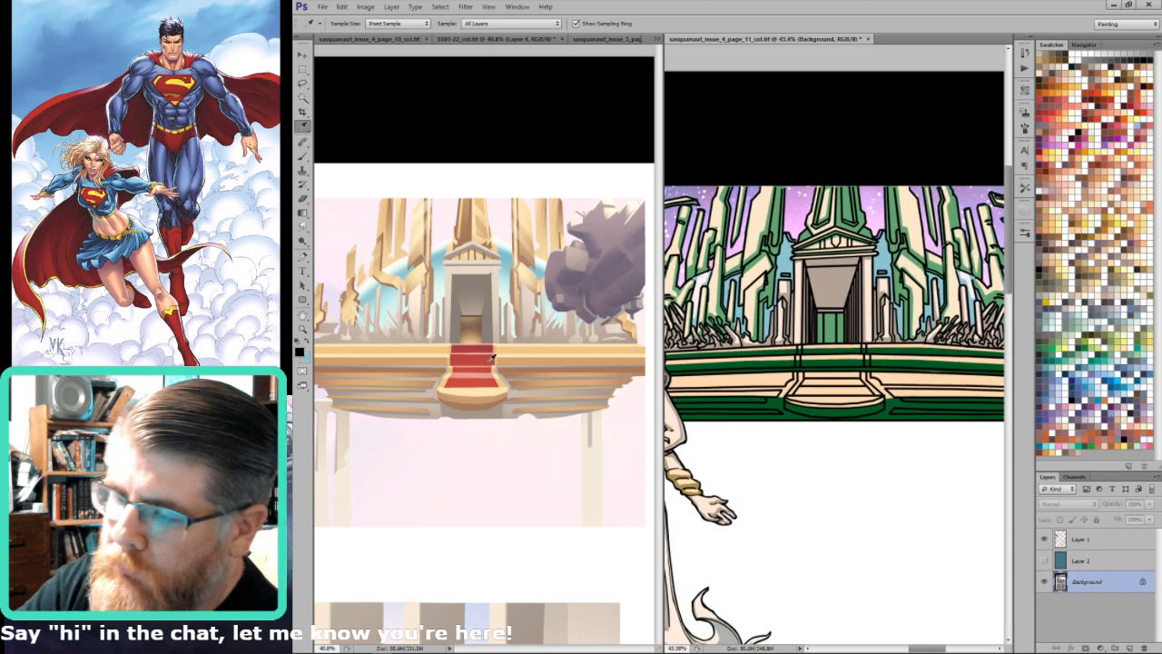
Step: Sample the carpet red from the reference temple, lasso the central stairs in front of the temple door, and fill them with it
left_click(489, 360)
key("x")
key("l")
key("ctrl+7")
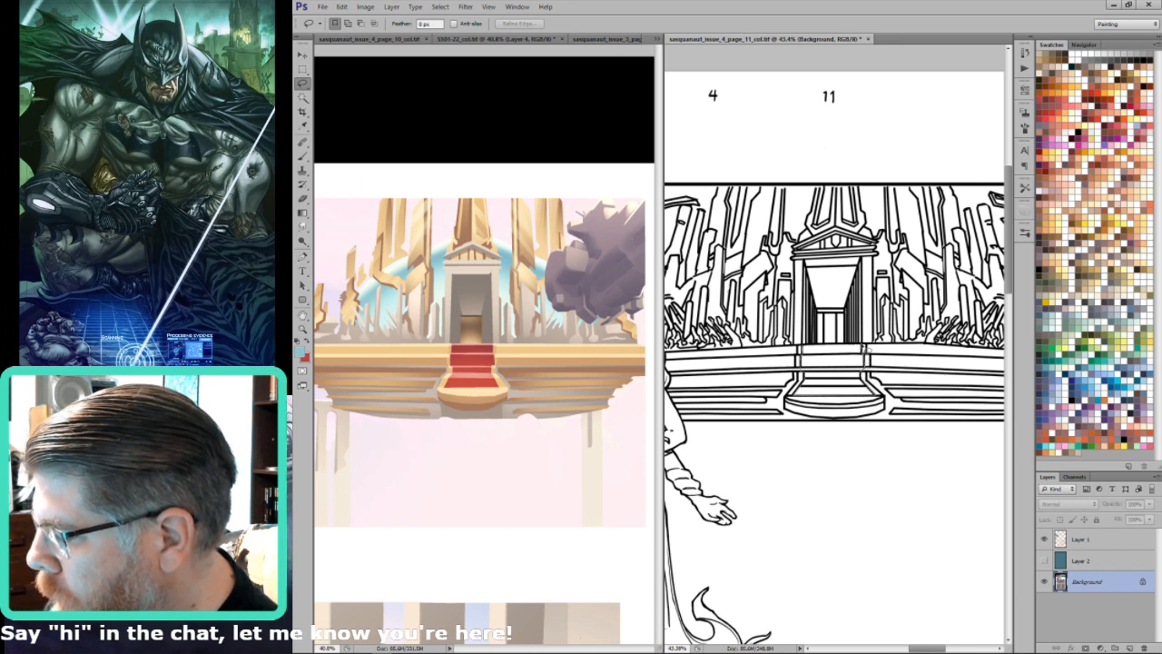
mouse_move(833, 349)
left_mouse_down()
mouse_move(816, 347)
mouse_move(829, 340)
left_mouse_up()
key("grave")
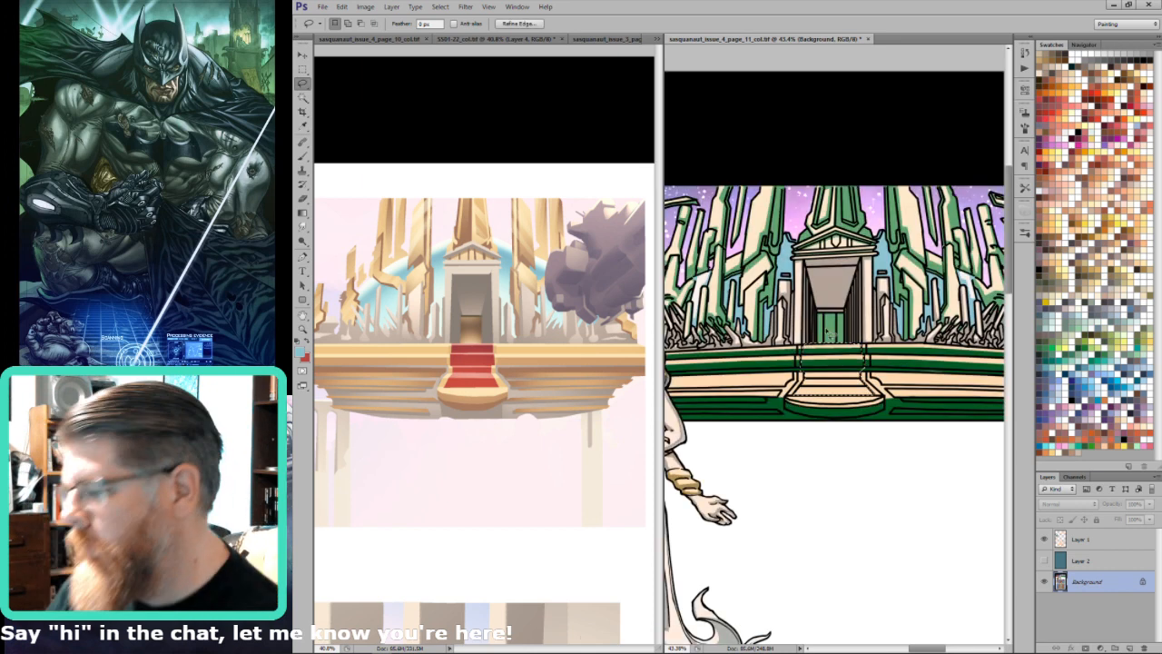
key("ctrl+BackSpace")
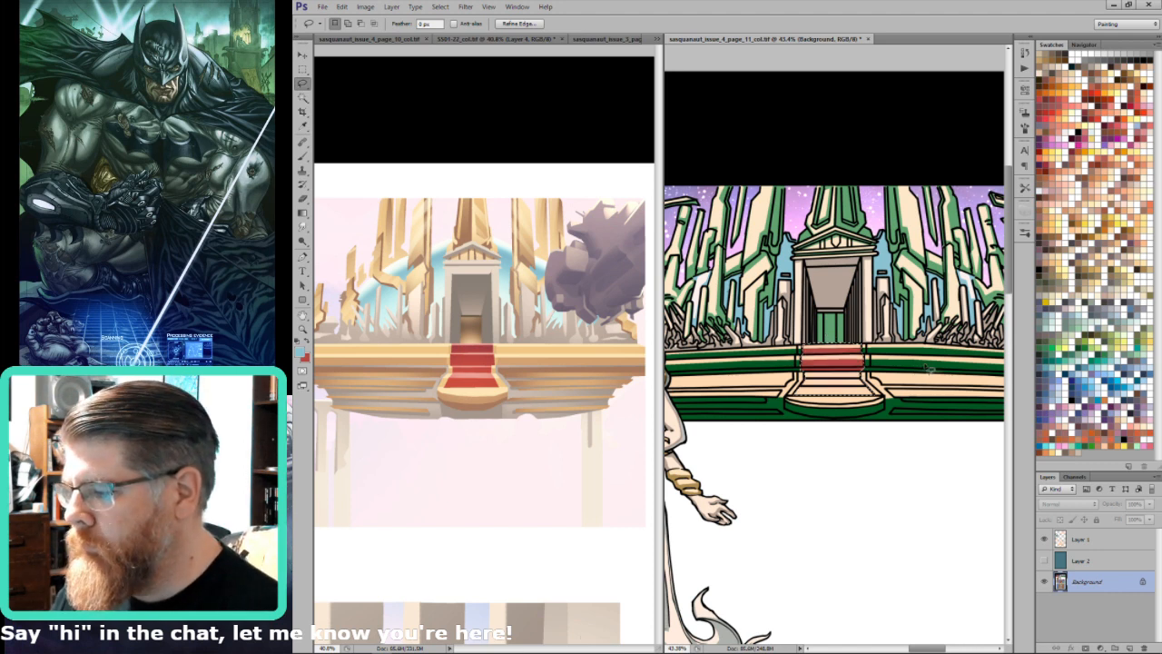
Step: Preview the temple panel with the teal Layer 2 overlay, hide the overlay again, and examine the temple up close
left_click(1045, 561)
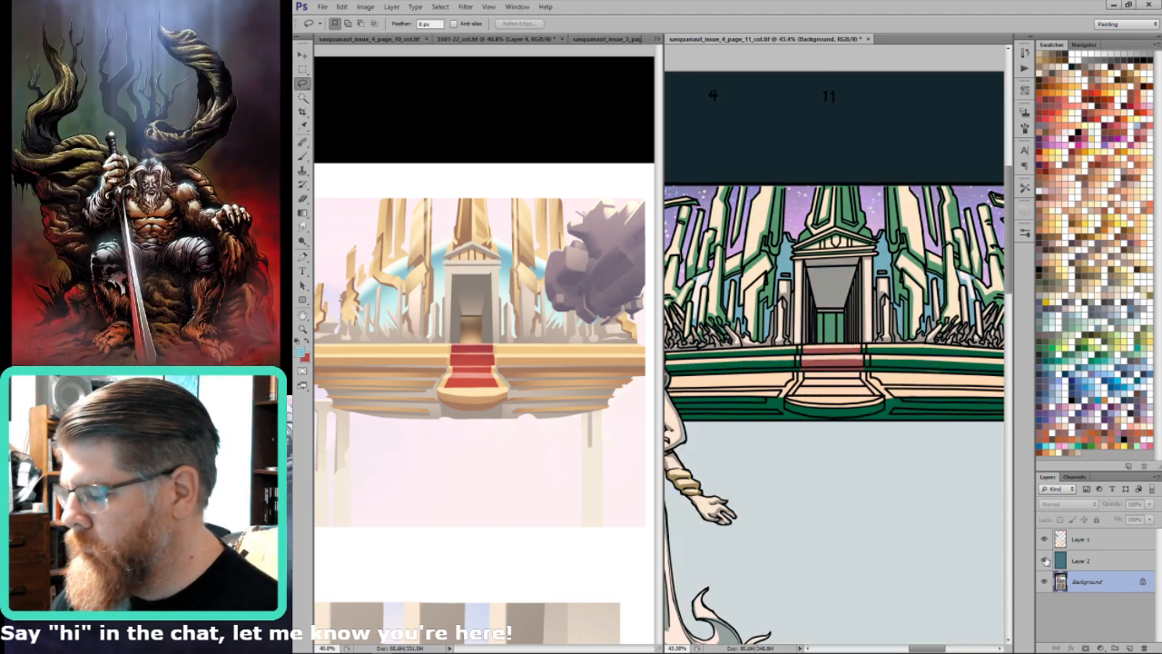
left_click(1044, 560)
left_click(1072, 541)
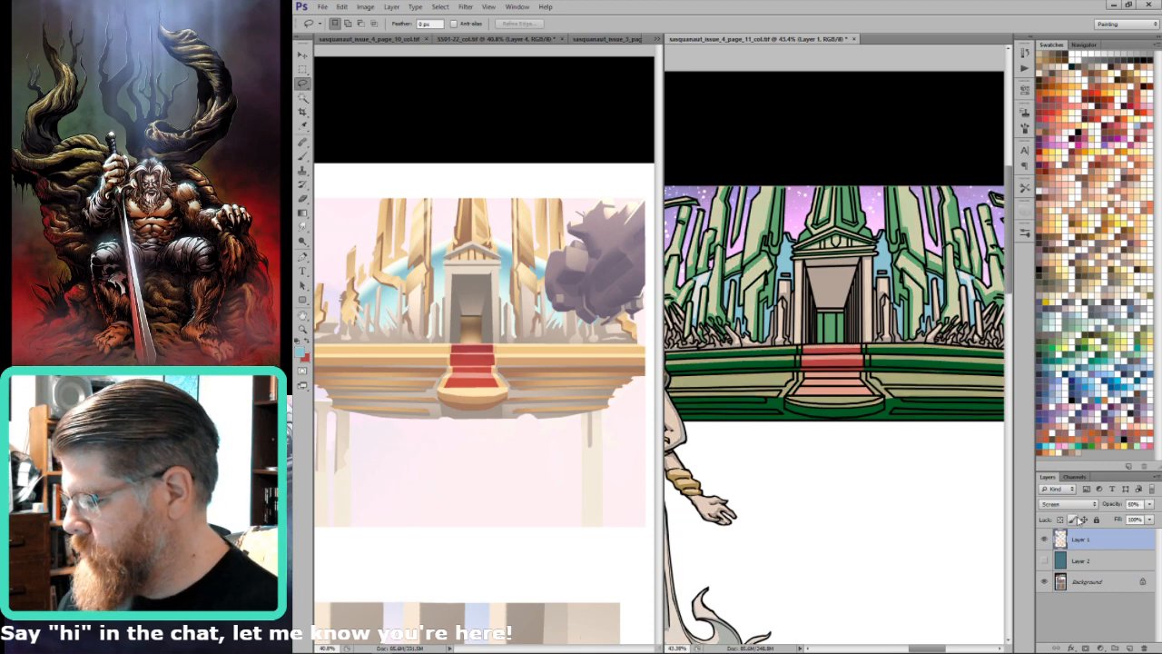
left_click(1078, 562)
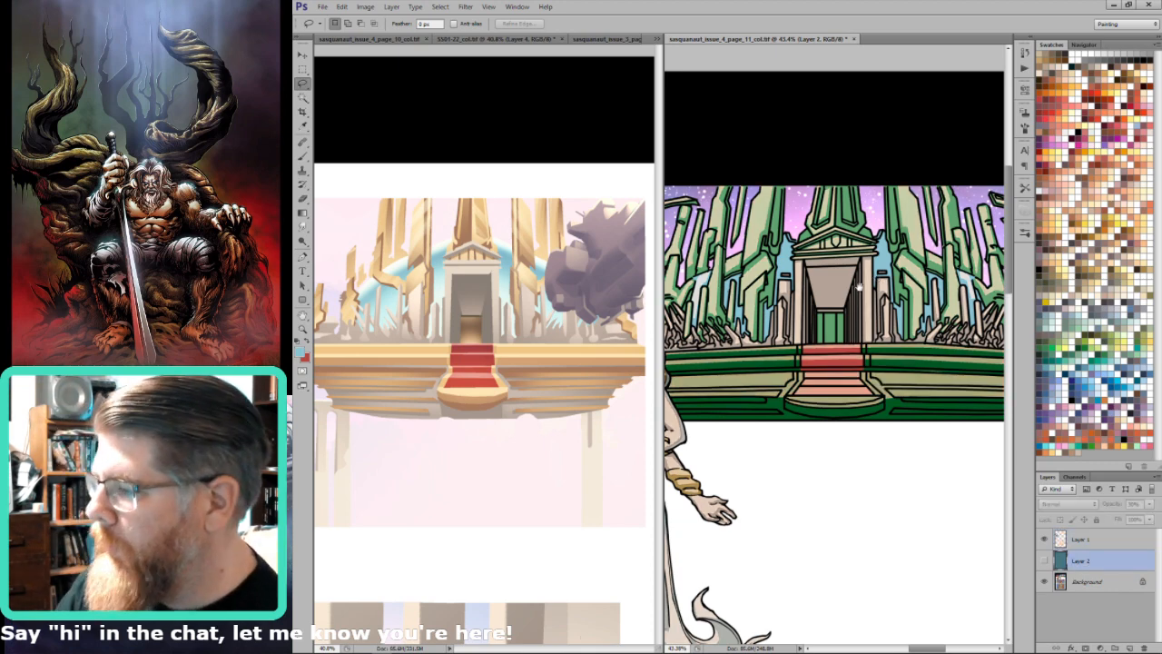
left_click_drag(905, 306, 880, 336)
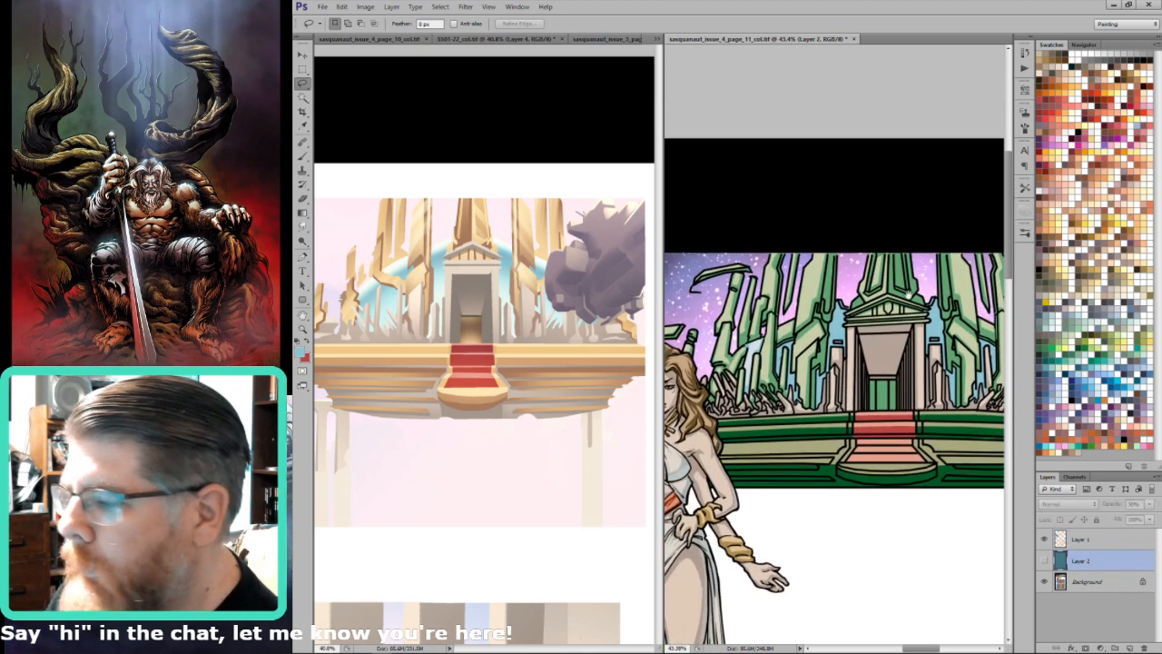
left_click_drag(908, 294, 911, 301)
key("i")
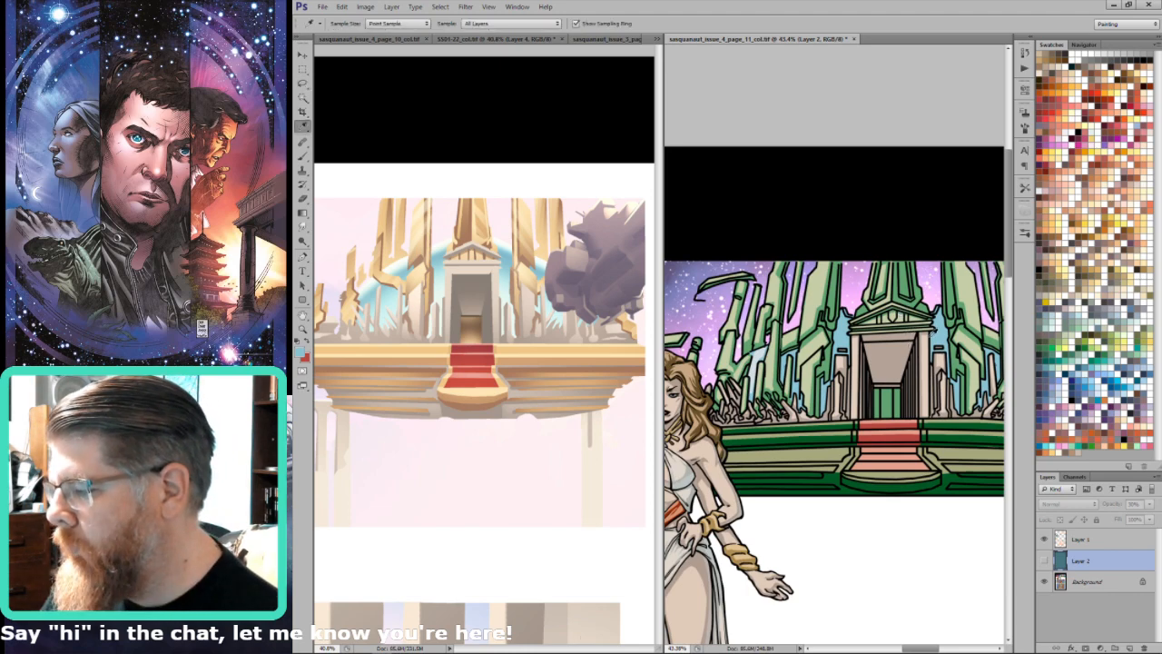
key("x")
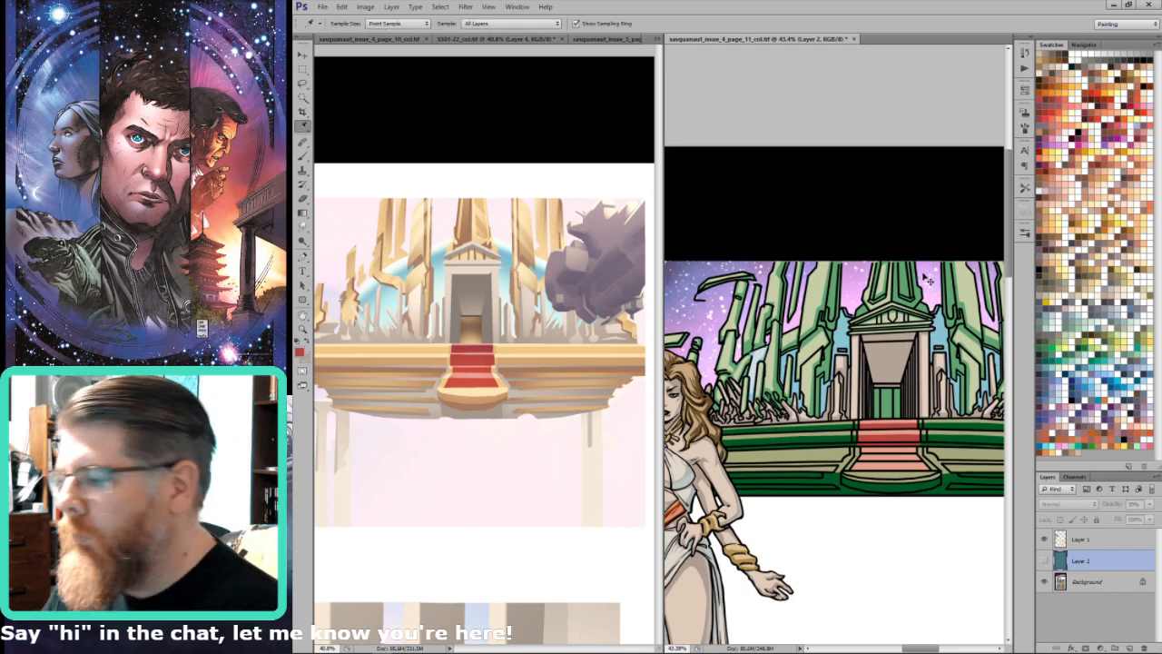
key("ctrl+minus")
key("ctrl+plus")
key("ctrl+plus")
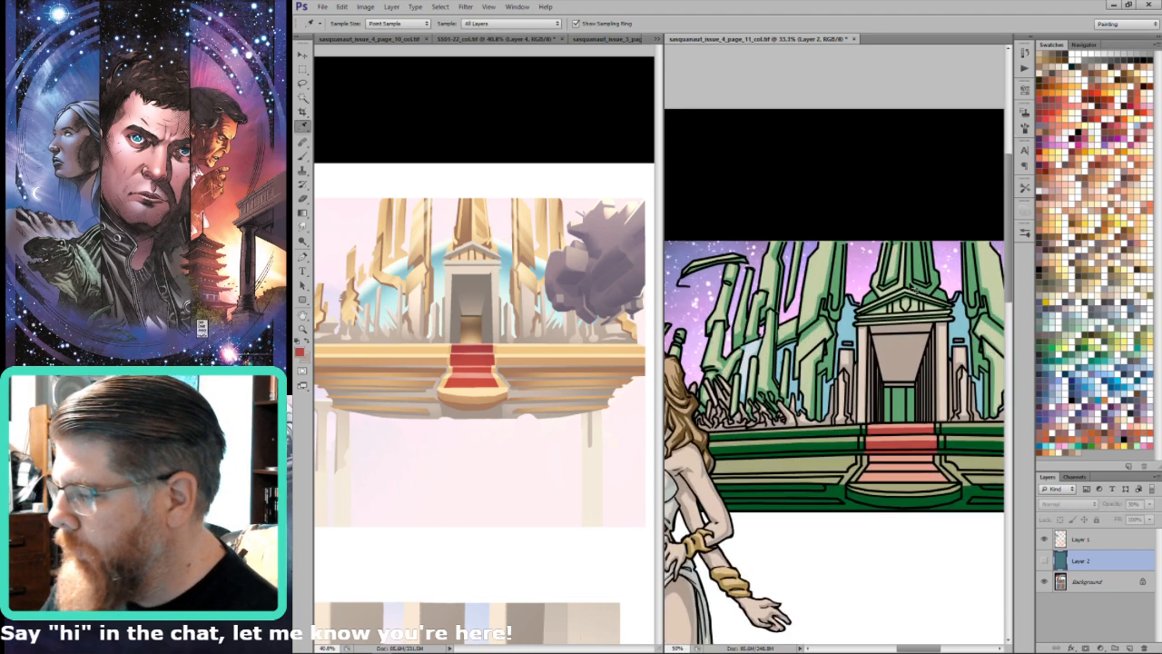
Step: Lasso the temple's pediment and narrow the selection to its frame with an intersecting Magic Wand on the Background layer
left_click(908, 298)
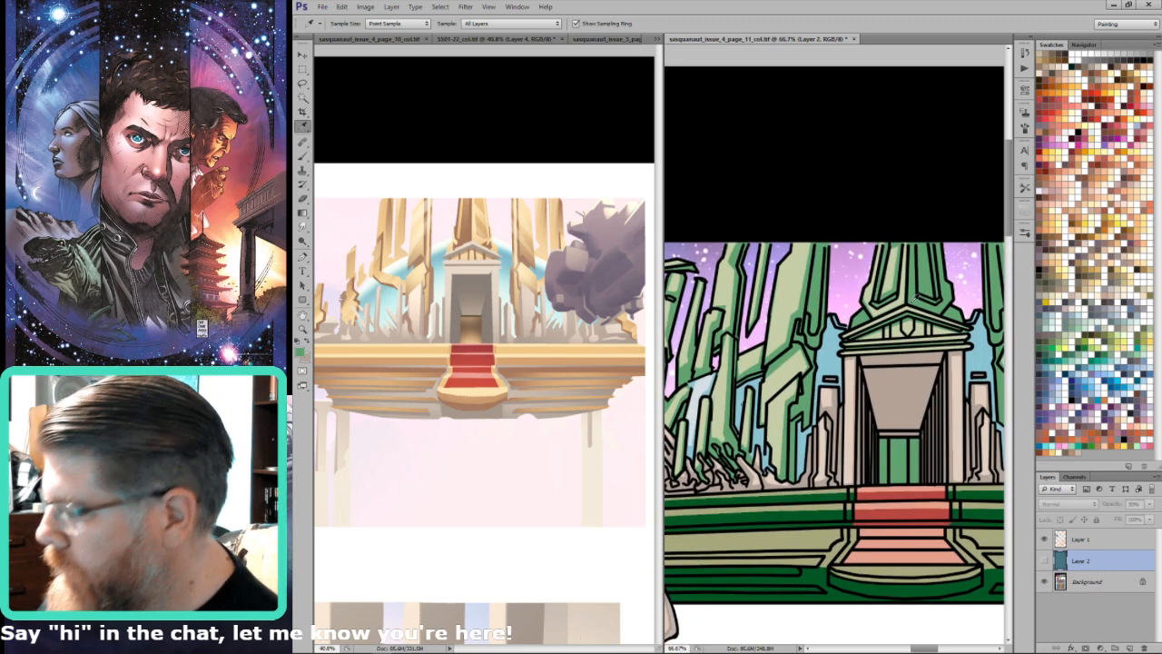
key("l")
left_click_drag(851, 345, 846, 342)
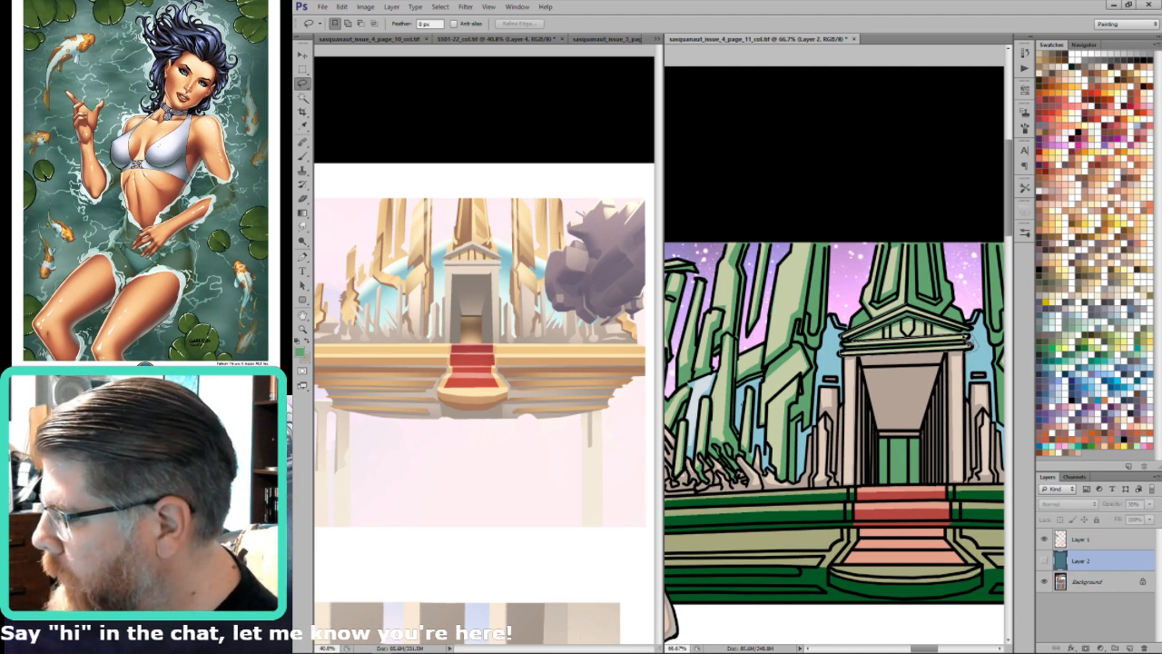
left_click_drag(919, 310, 912, 308)
key("w")
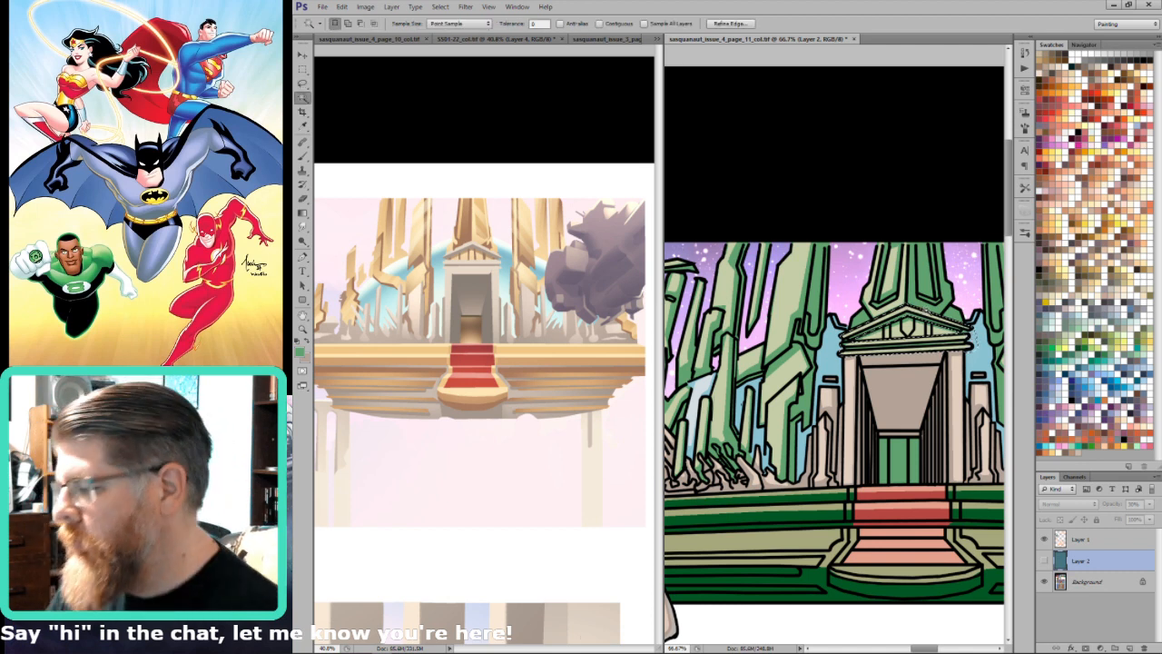
left_click(922, 316, "alt+shift")
key("l")
left_click(1062, 579)
key("w")
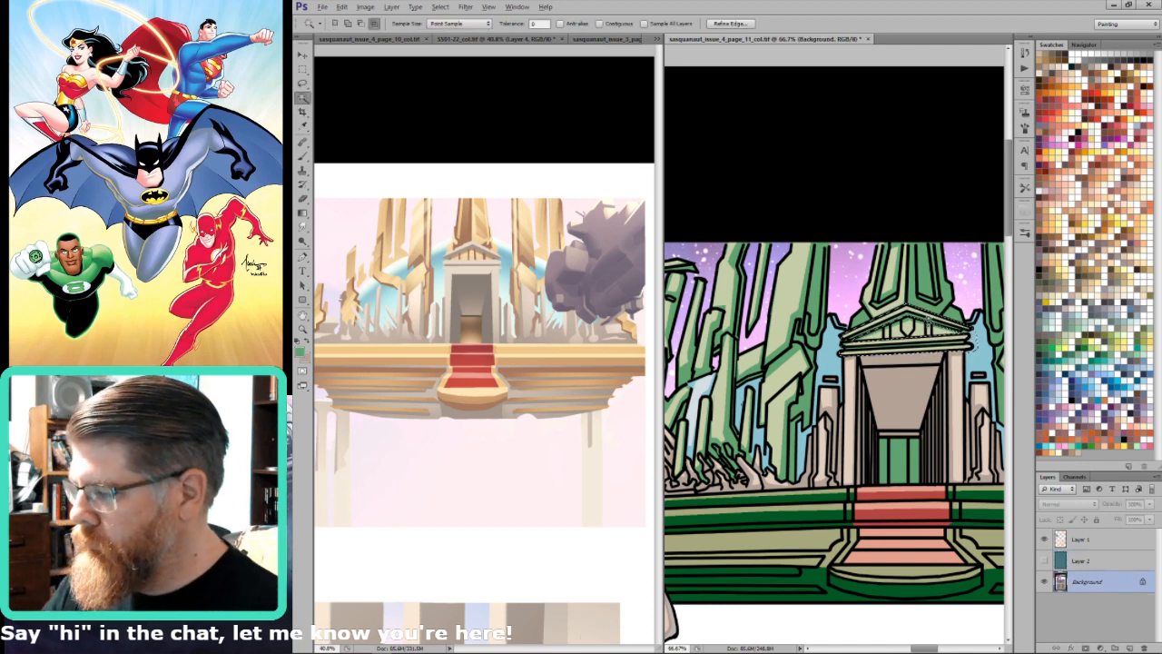
left_click(950, 319, "alt+shift")
Step: Recolour the selected pediment frame grey-brown, show Layer 2, and give the frame the temple's darker grey in the Alpha 2 channel
left_click(1043, 559)
key("i")
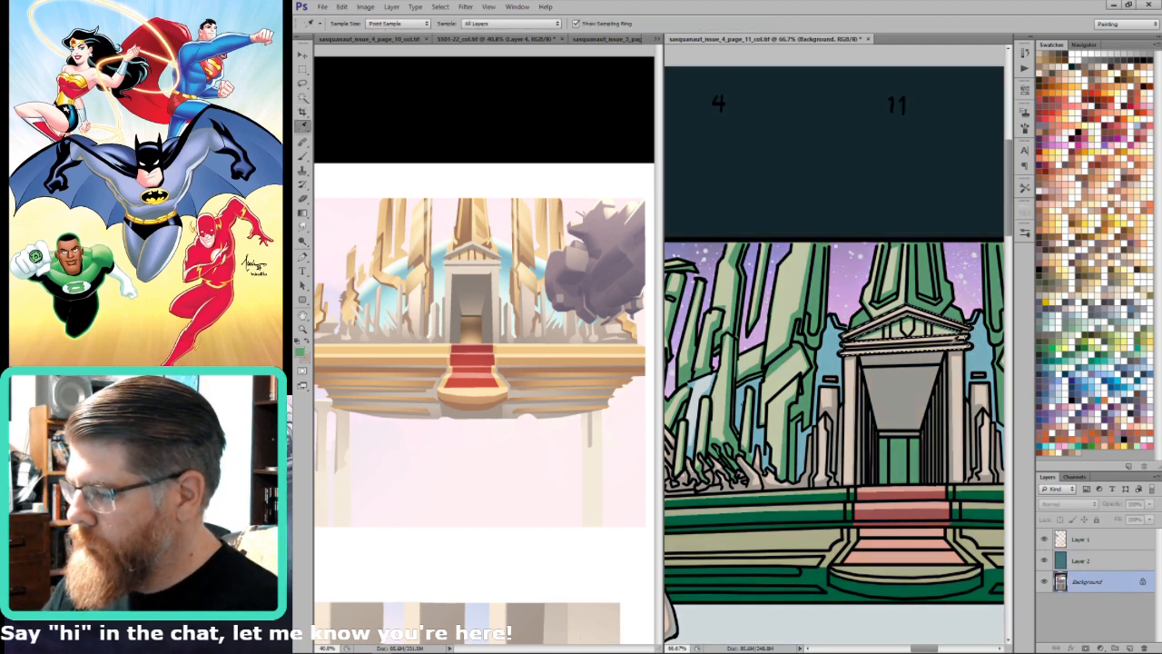
left_click(1044, 560)
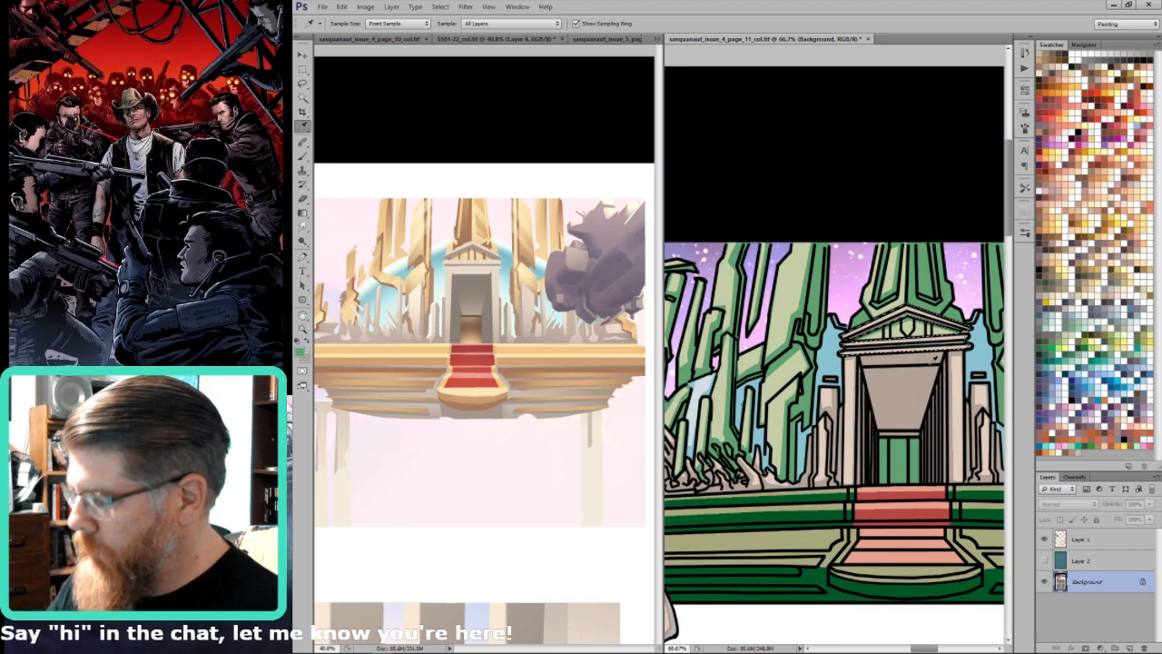
left_click(1044, 560)
key("ctrl+6")
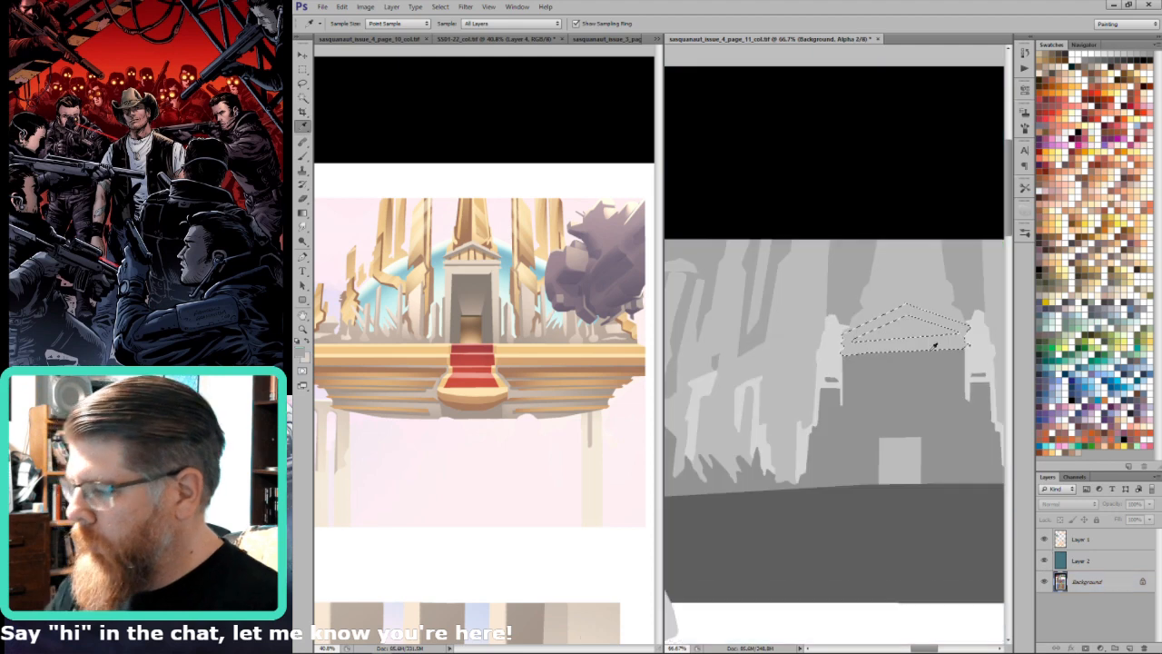
left_click(941, 336)
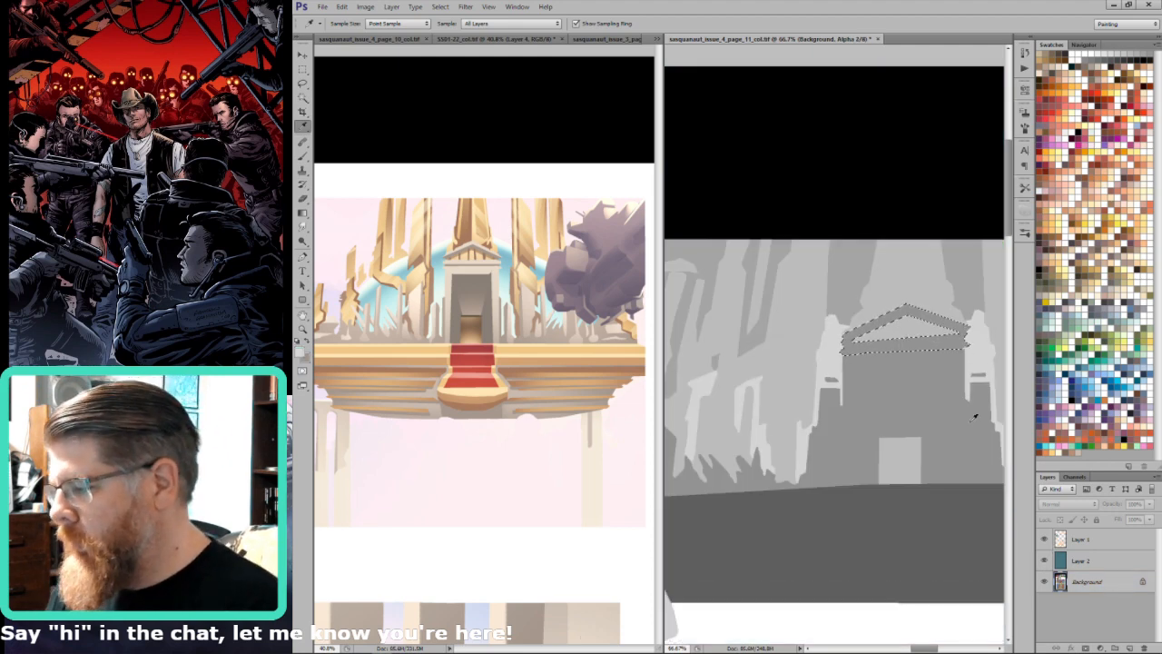
Step: Sample gold from the reference platform, select the central stairs' side rails and rounded bottom step, and fill them with it
key("ctrl+2")
key("ctrl+minus")
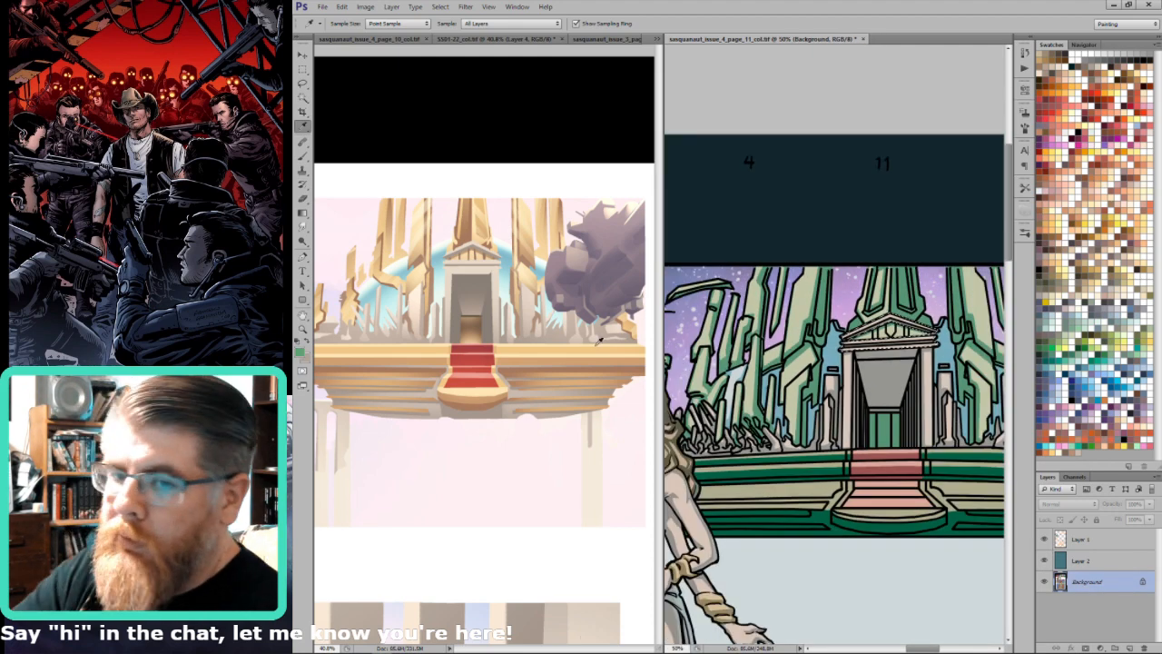
left_click(636, 349)
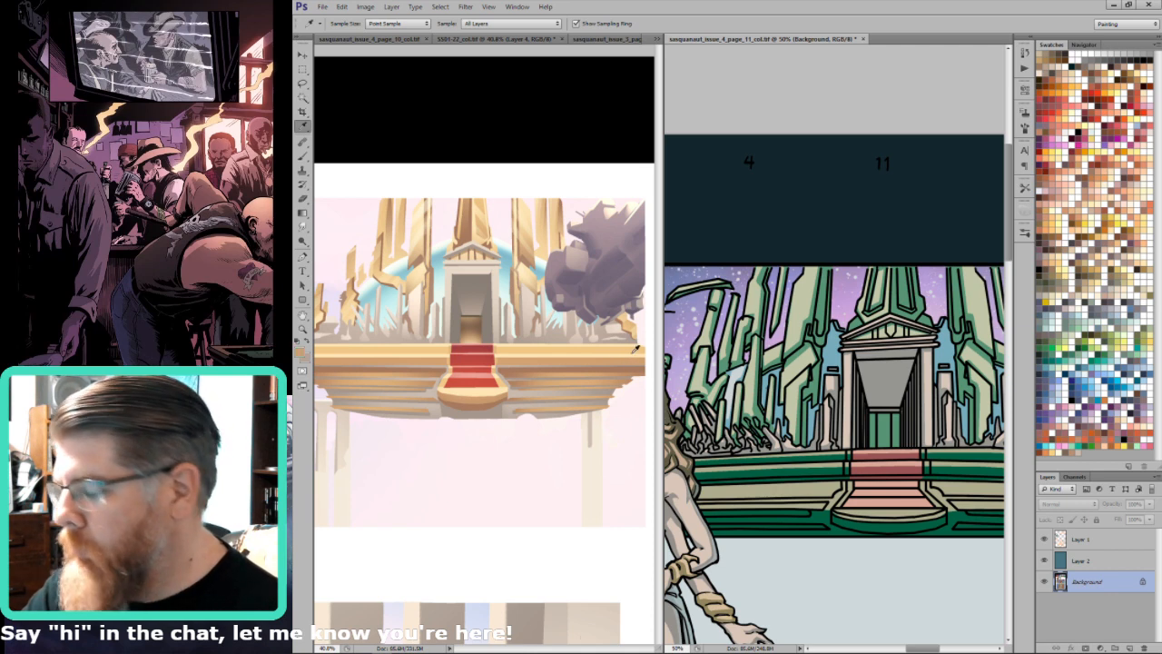
key("l")
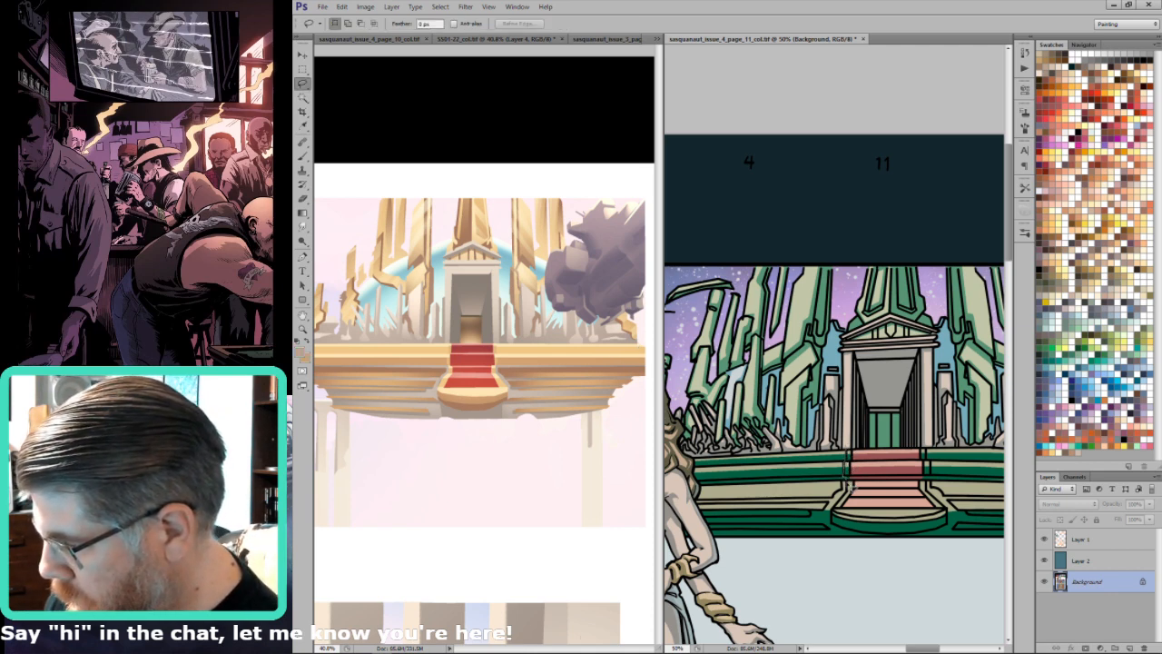
mouse_move(852, 490)
left_mouse_down()
mouse_move(835, 523)
mouse_move(855, 536)
mouse_move(952, 531)
mouse_move(931, 454)
mouse_move(848, 444)
left_mouse_up()
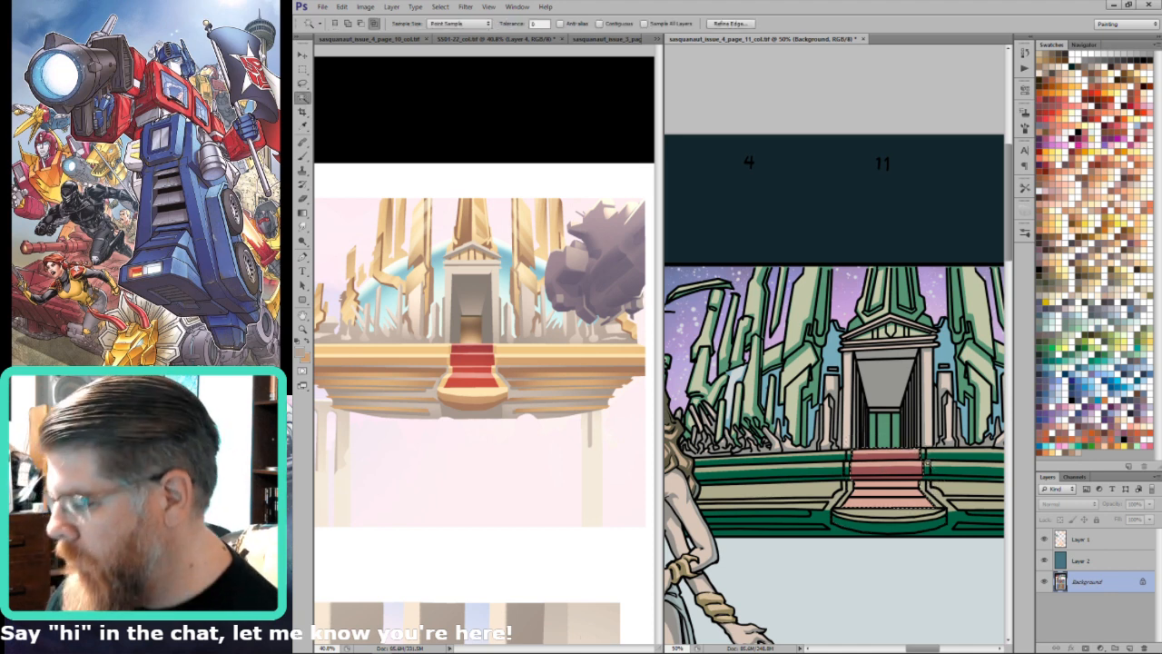
key("w")
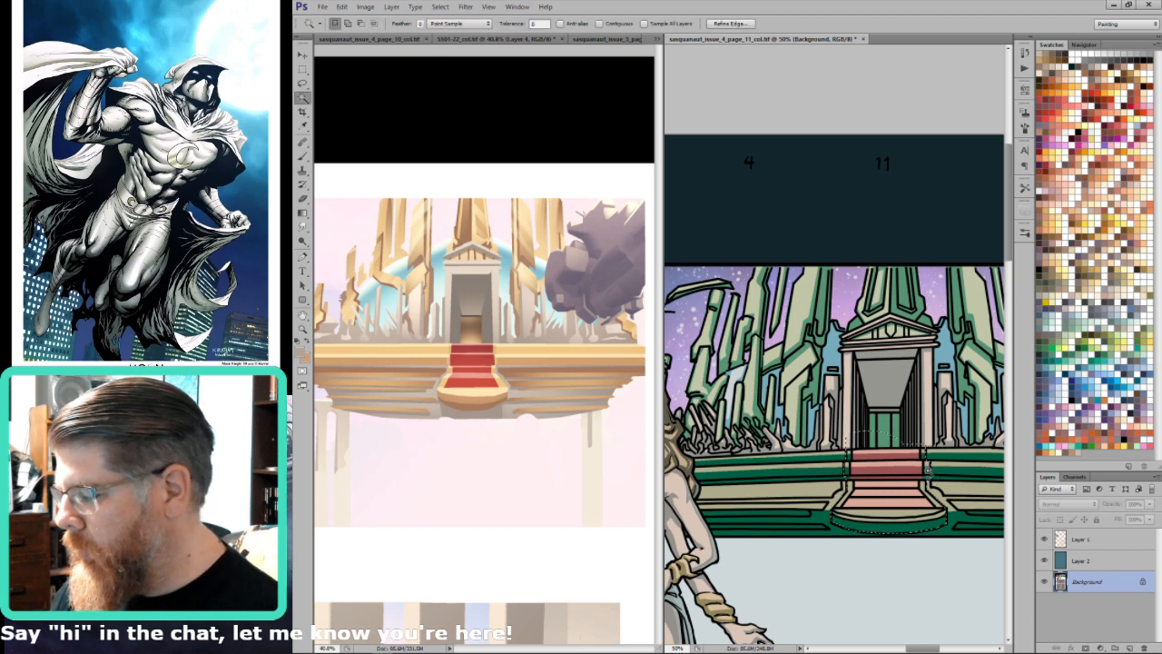
left_click(932, 473)
key("l")
key("ctrl+z")
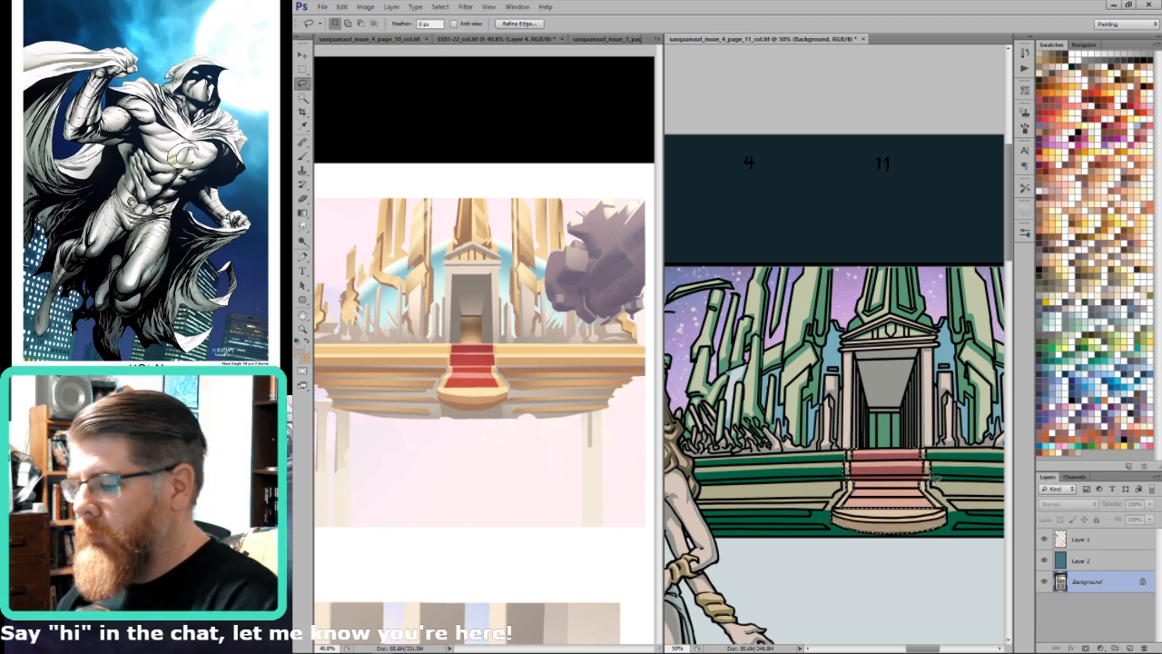
Step: Give the selected stair rails and bottom step a lighter grey in the Alpha 2 channel
key("ctrl+7")
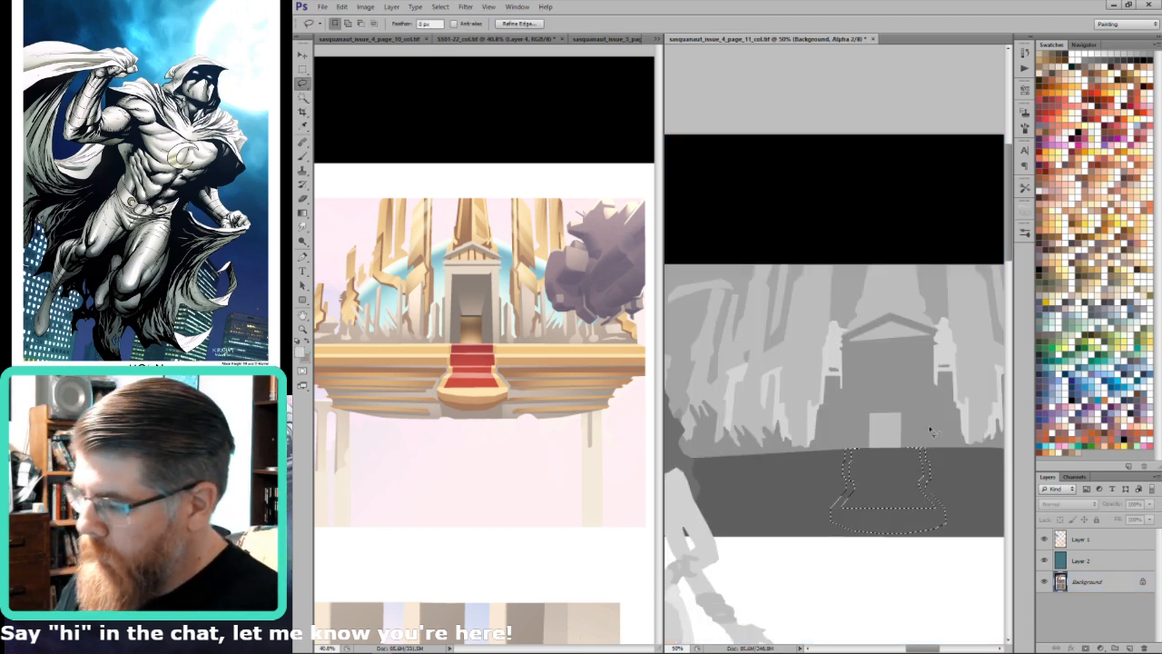
key("ctrl+b")
type("100")
key("Return")
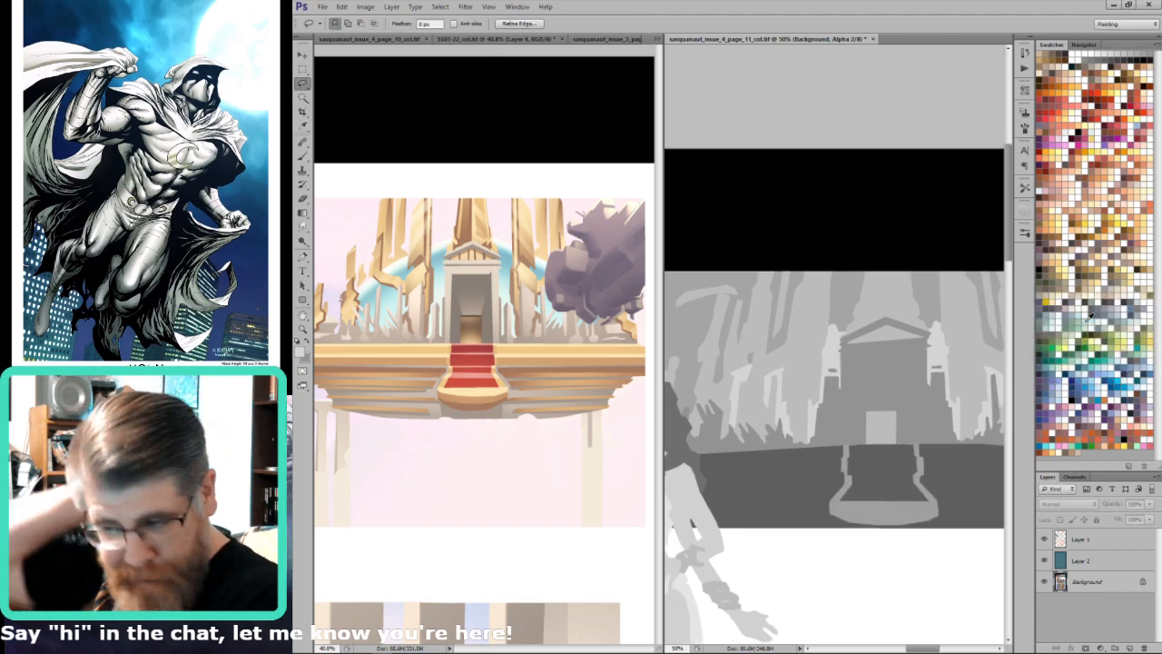
Step: Return to the full-colour page, clear the selection, widen the page's window, and hide the teal Layer 2 overlay
key("ctrl+0")
key("ctrl+2")
key("ctrl+d")
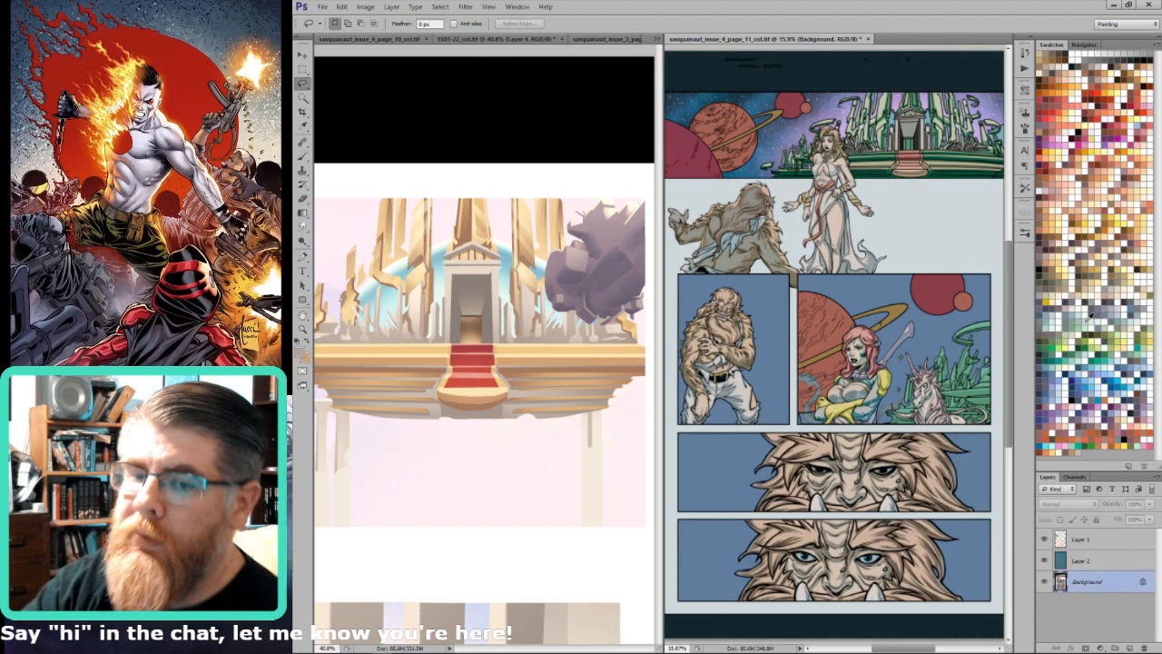
left_click_drag(663, 252, 469, 252)
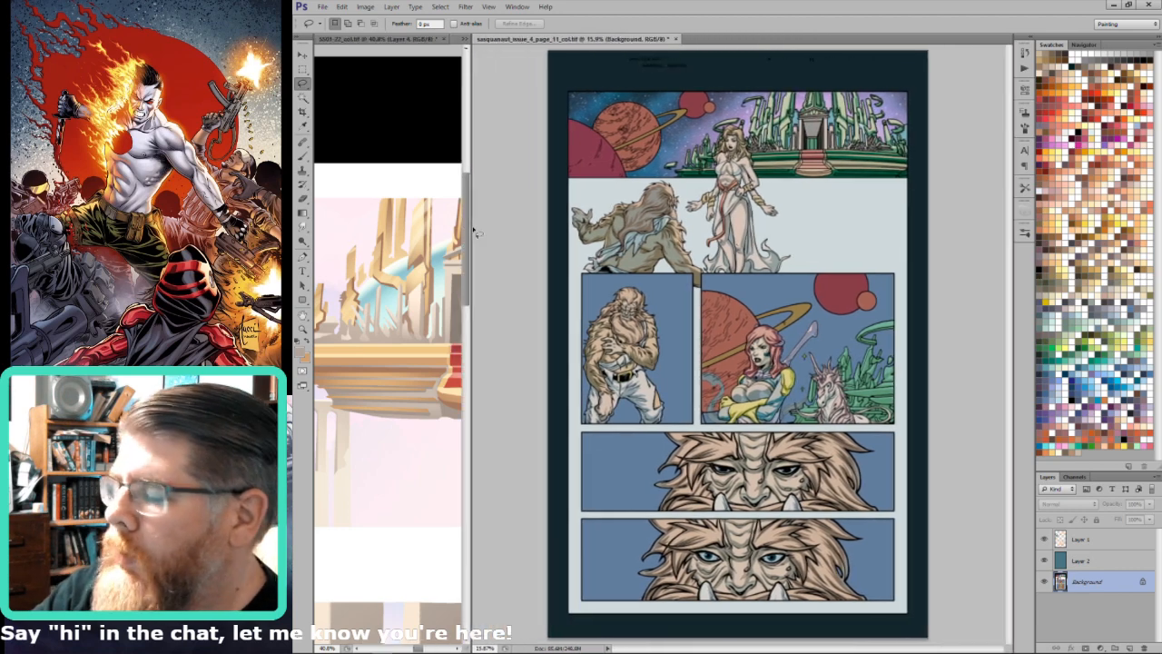
left_click(1044, 560)
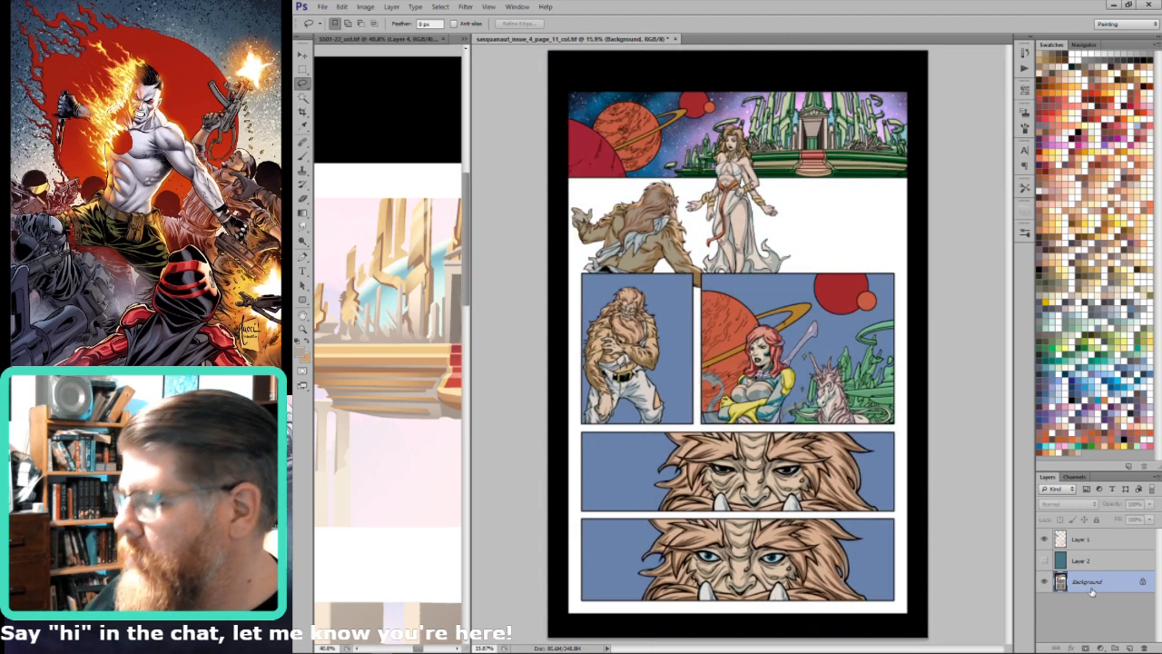
Step: Set the Magic Wand to contiguous and select the large crimson planet in the corner of the top panel
left_click_drag(545, 283, 708, 33)
left_click_drag(761, 203, 786, 227)
key("w")
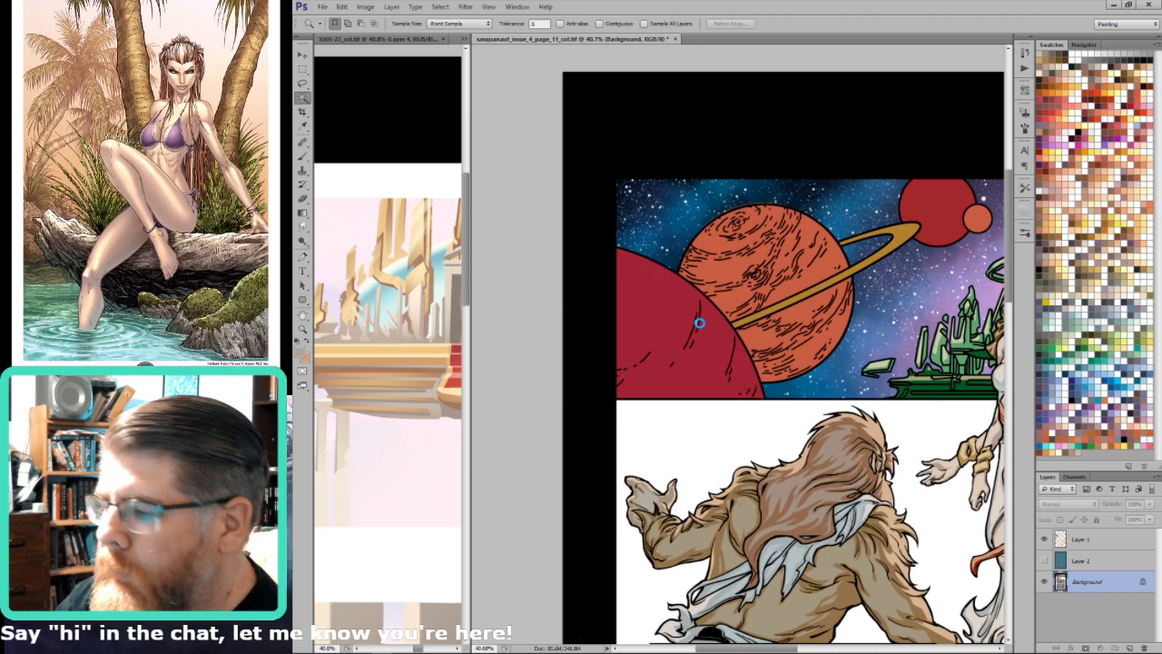
left_click(700, 324)
key("ctrl+d")
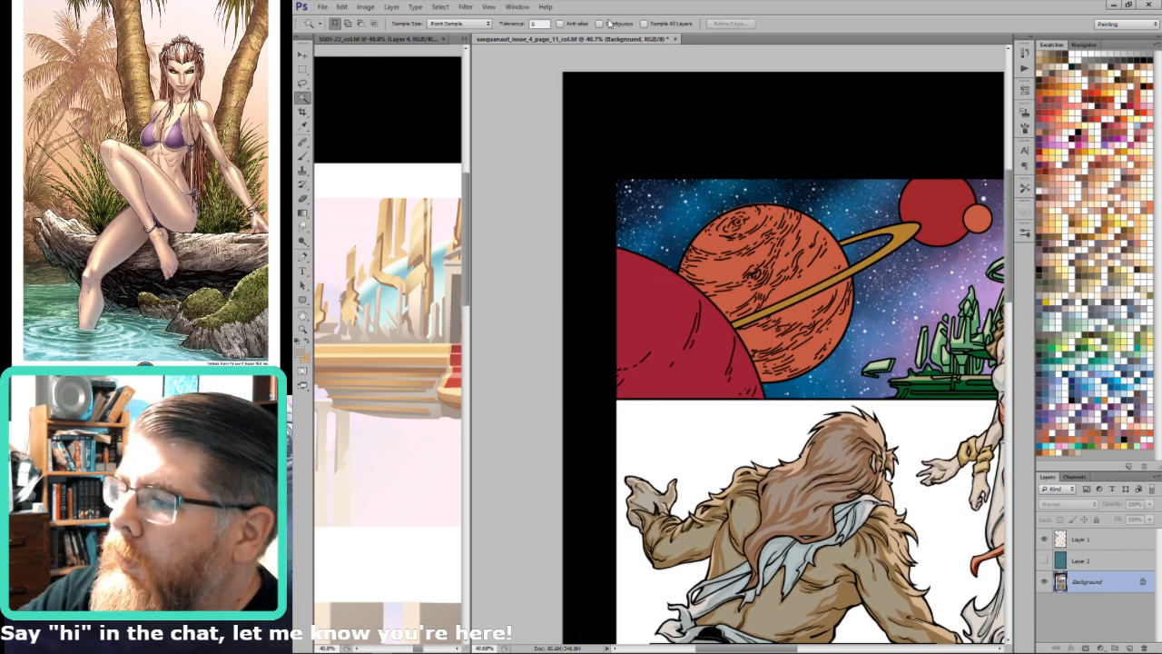
left_click(684, 298)
left_click_drag(822, 274, 838, 344)
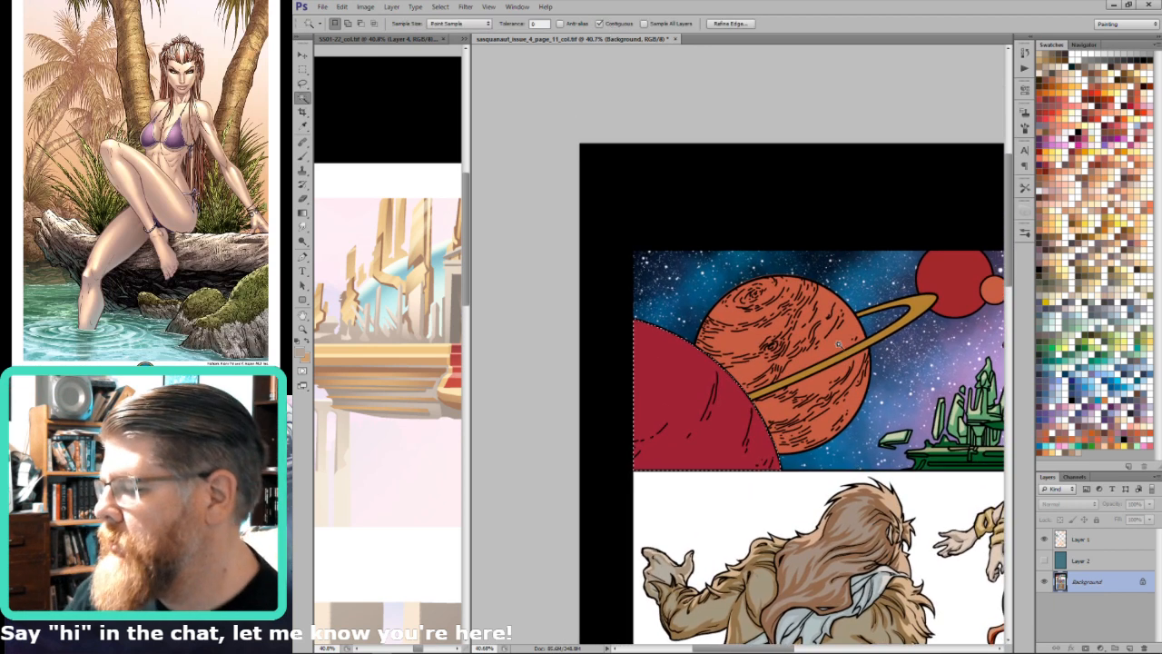
Step: Fill the selected crimson planet with black, then tint it with a low-opacity fill of a dark blue swatch
key("ctrl+0")
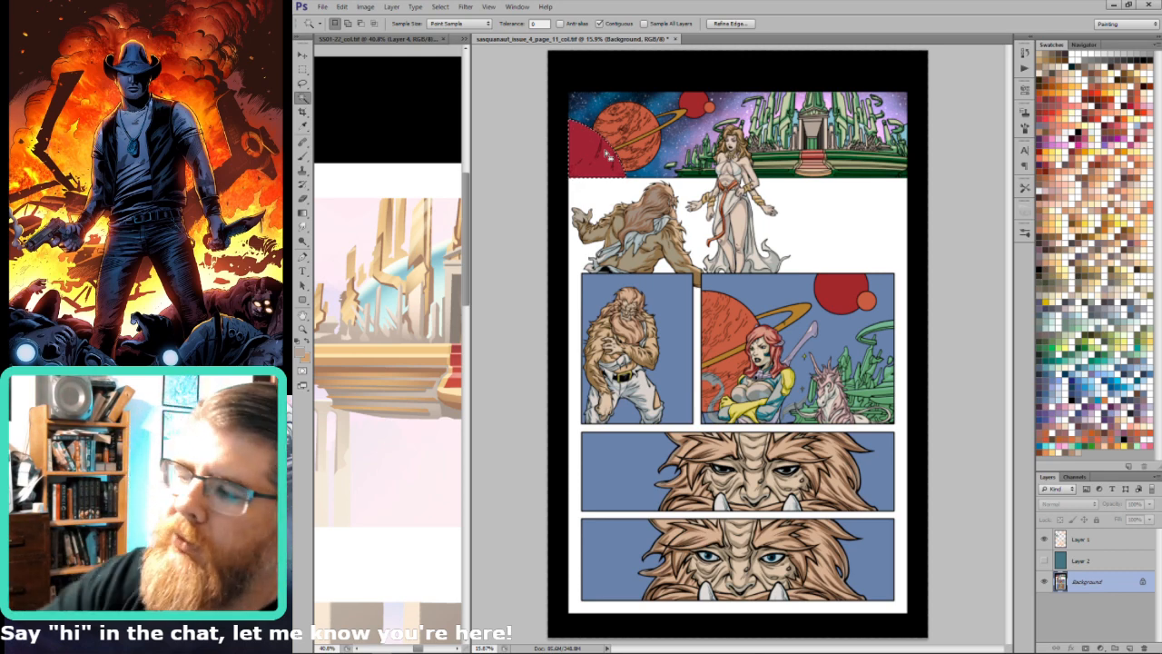
left_click_drag(572, 245, 752, 69)
left_click_drag(681, 156, 805, 310)
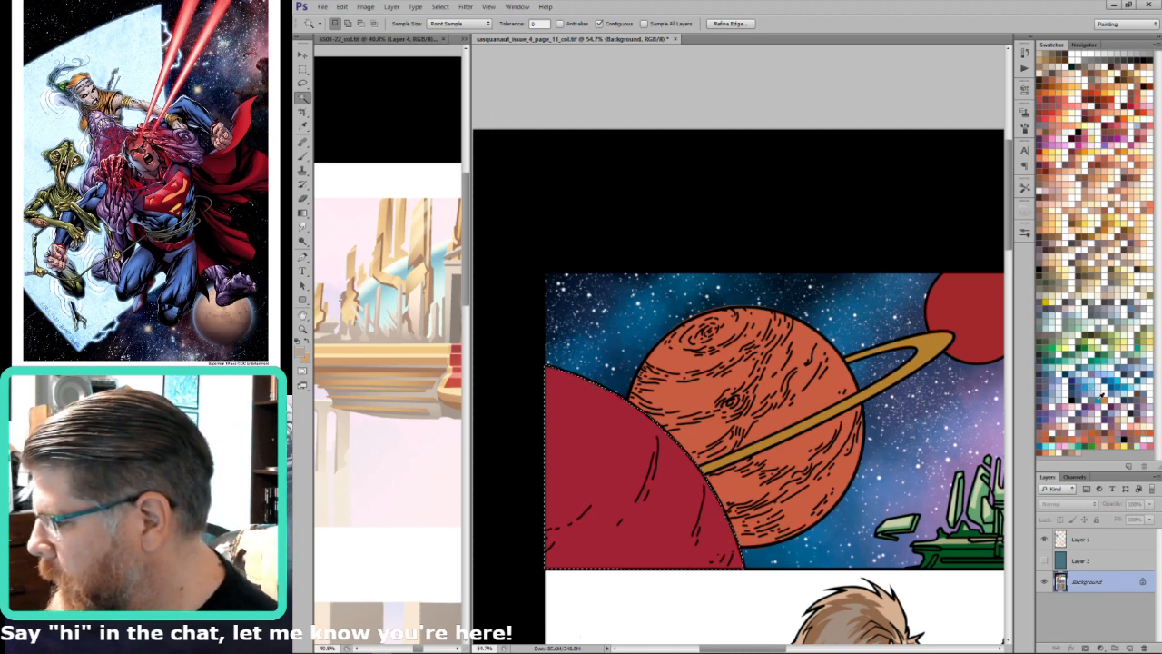
key("d")
key("alt+BackSpace")
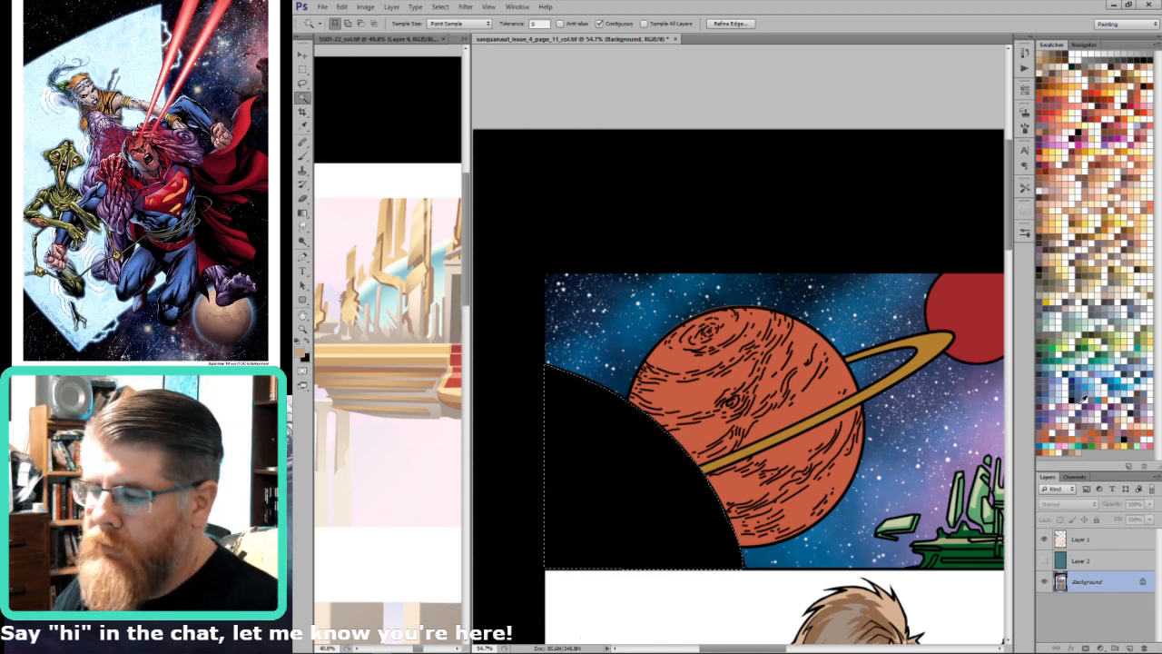
key("ctrl+d")
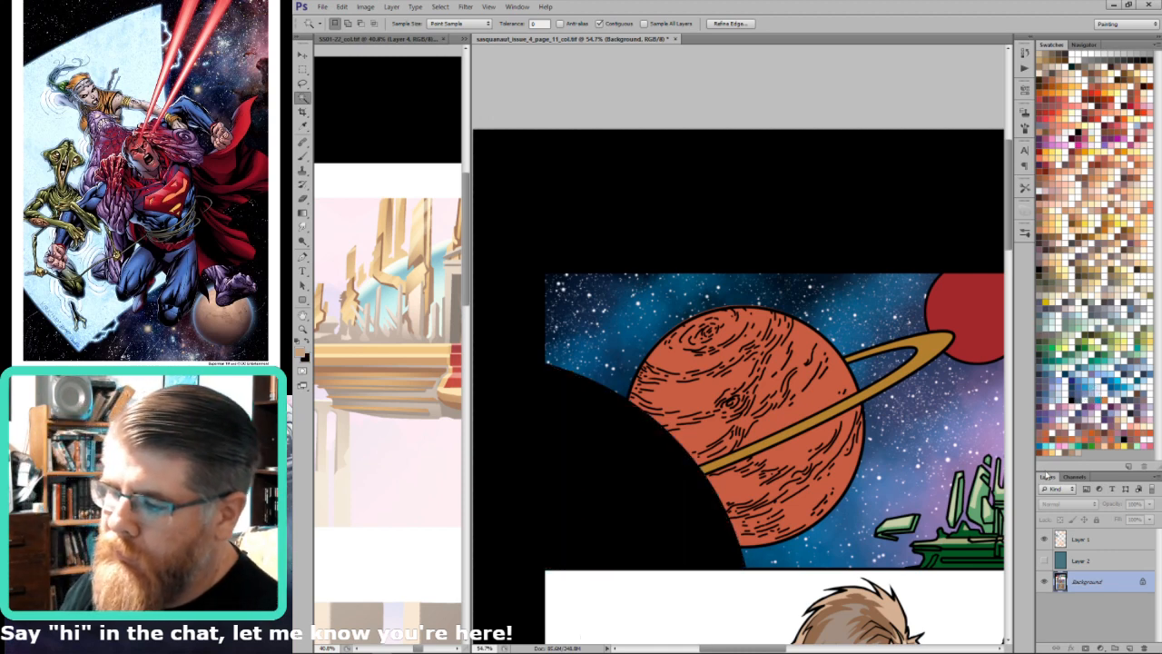
left_click(1082, 396)
key("shift+BackSpace")
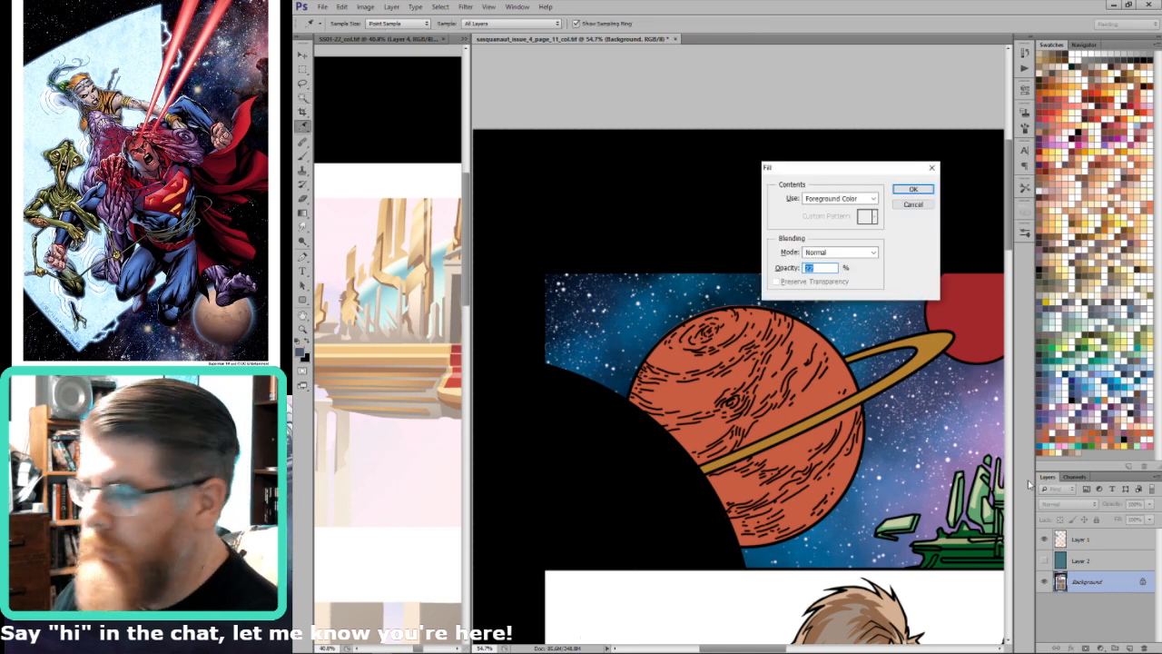
key("Return")
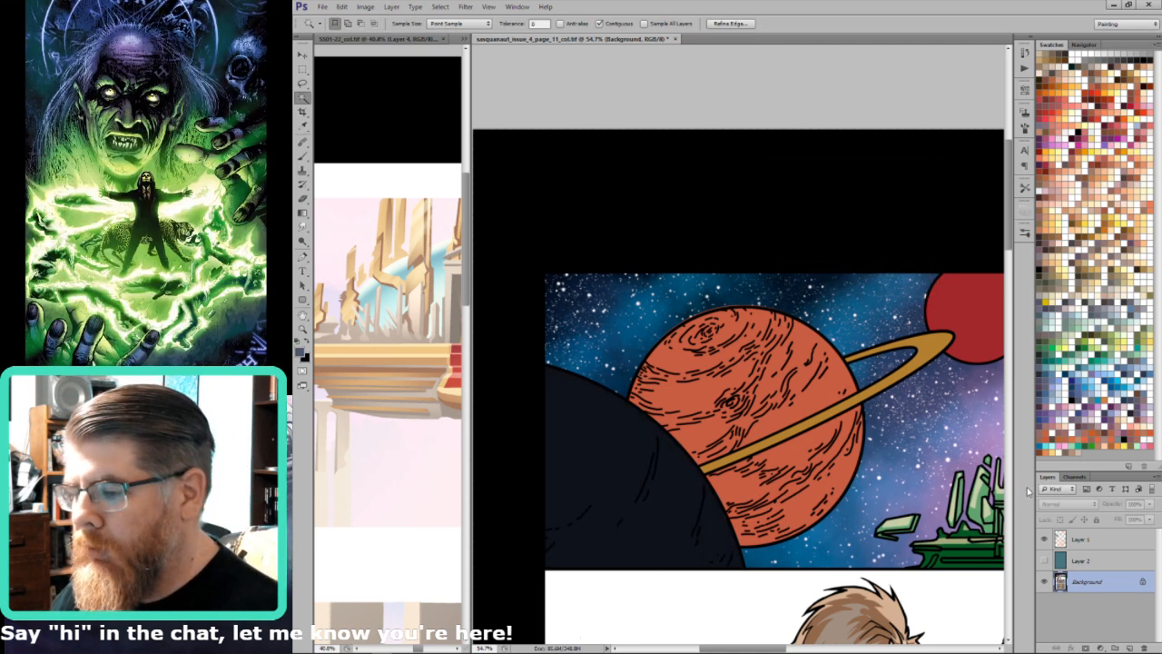
Step: Load a soft airbrush preset for shading the dark planet
key("b")
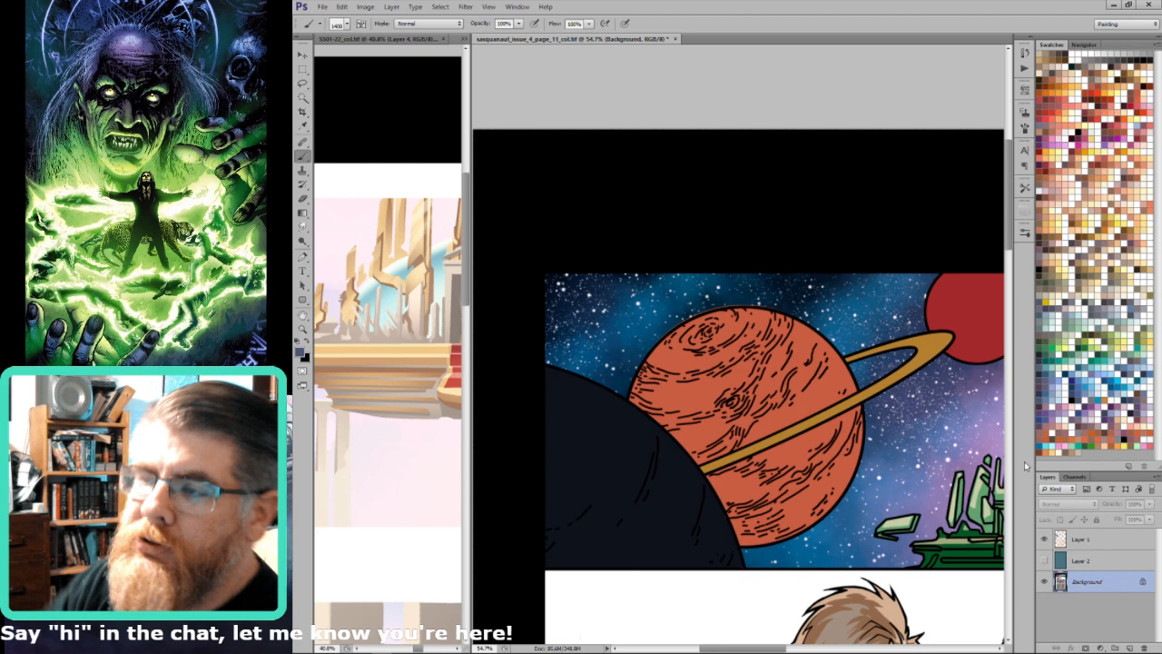
left_click(332, 24)
left_click(417, 80)
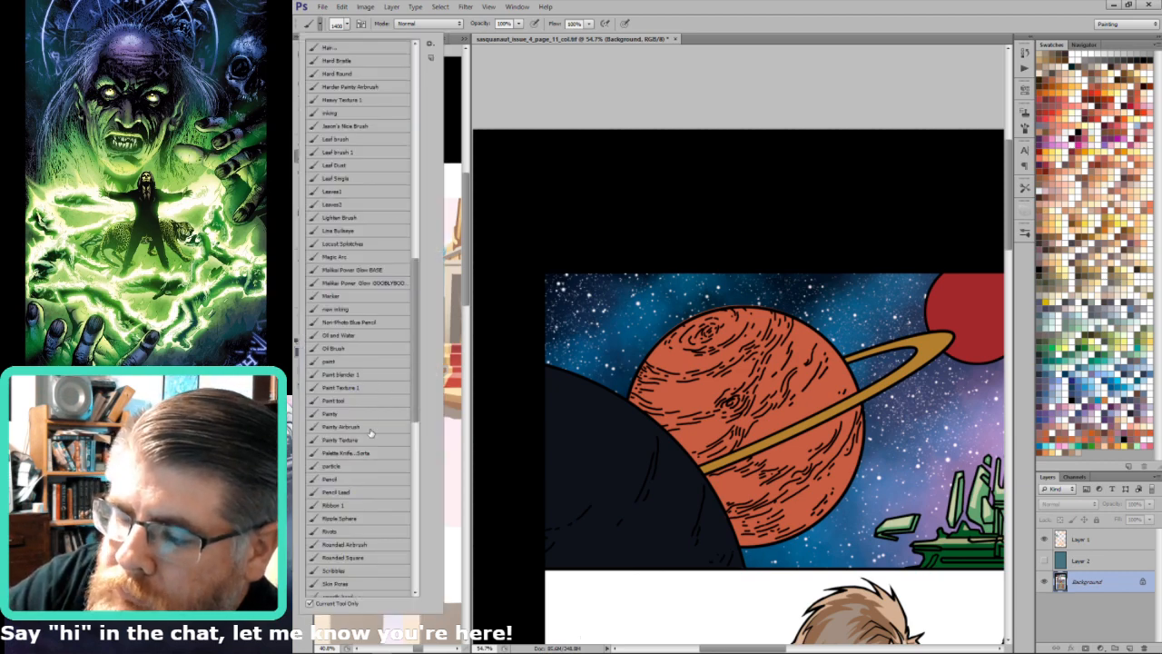
left_click(415, 45)
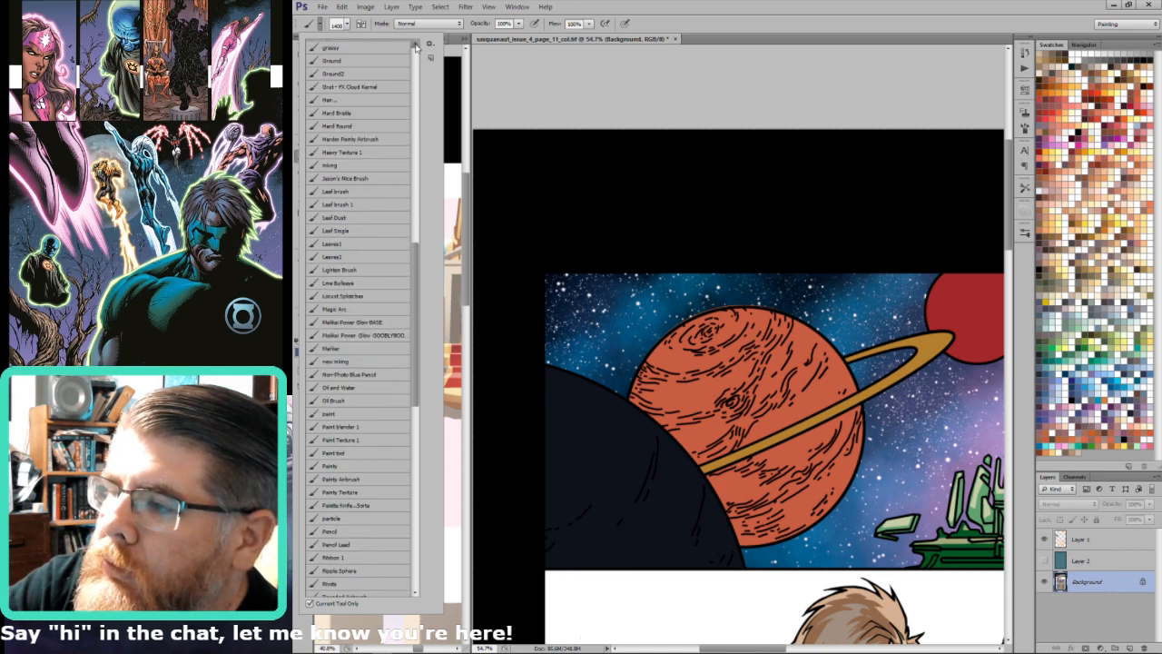
scroll(385, 76, "up", 4)
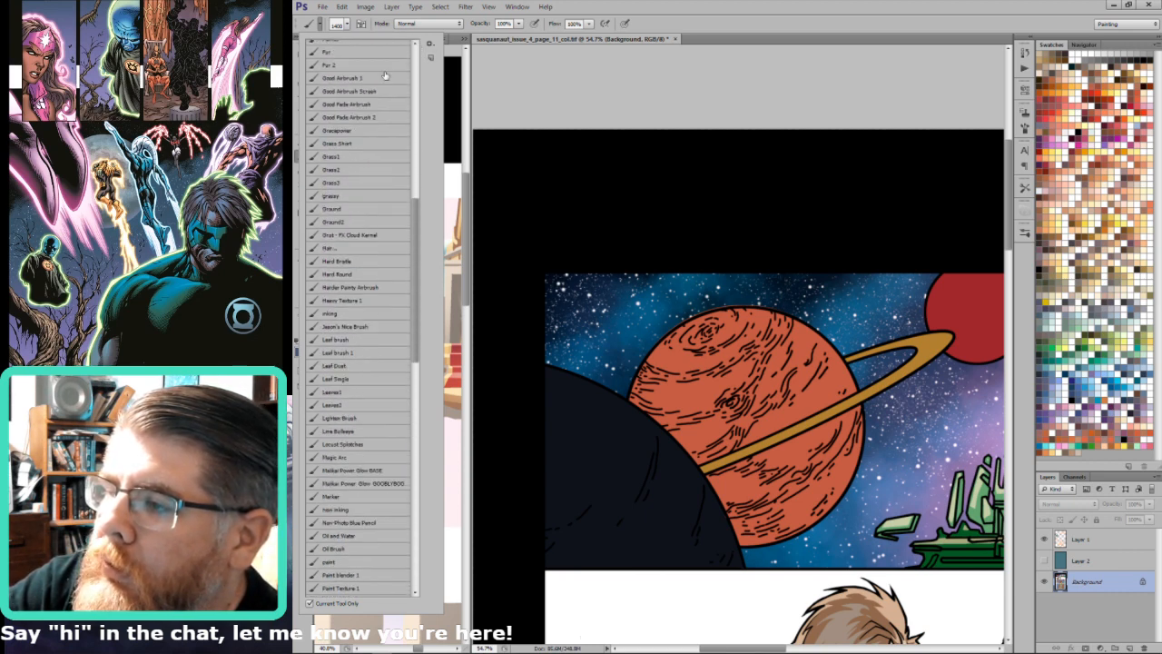
left_click(623, 247)
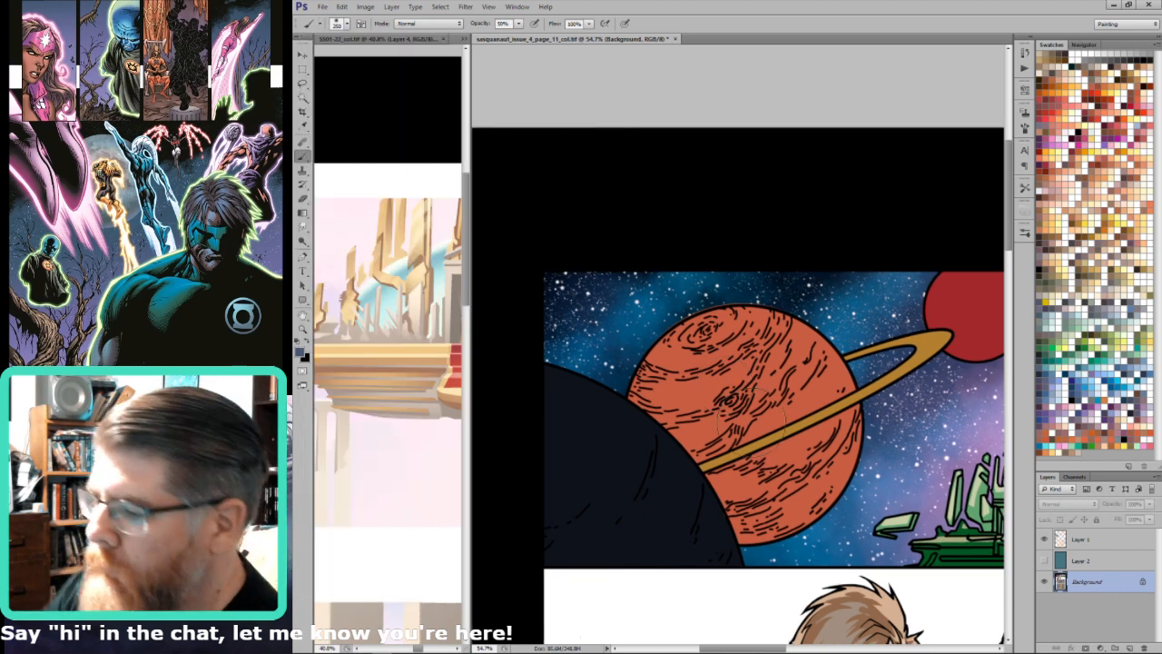
Step: Airbrush a broad slate-blue glow along the dark planet's curved edge, using an enlarged brush
mouse_move(534, 348)
left_mouse_down()
mouse_move(717, 454)
mouse_move(748, 557)
left_mouse_up()
key("]")
left_click_drag(577, 365, 765, 629)
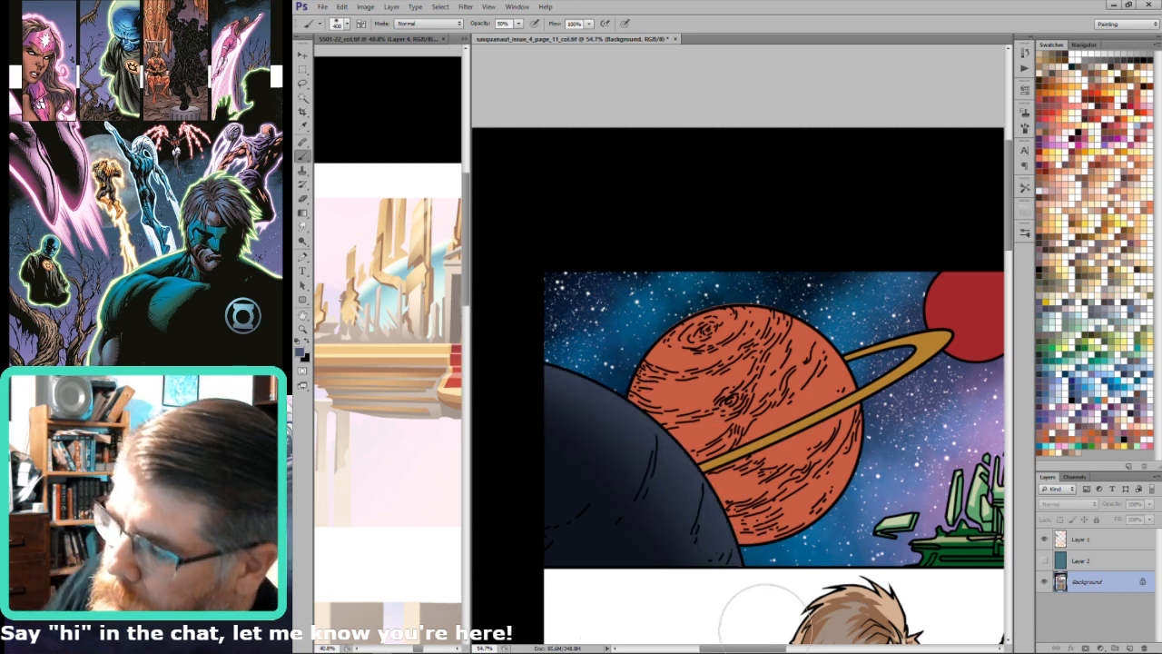
mouse_move(515, 399)
left_mouse_down()
mouse_move(621, 461)
mouse_move(706, 632)
left_mouse_up()
mouse_move(539, 385)
left_mouse_down()
mouse_move(638, 413)
mouse_move(703, 488)
left_mouse_up()
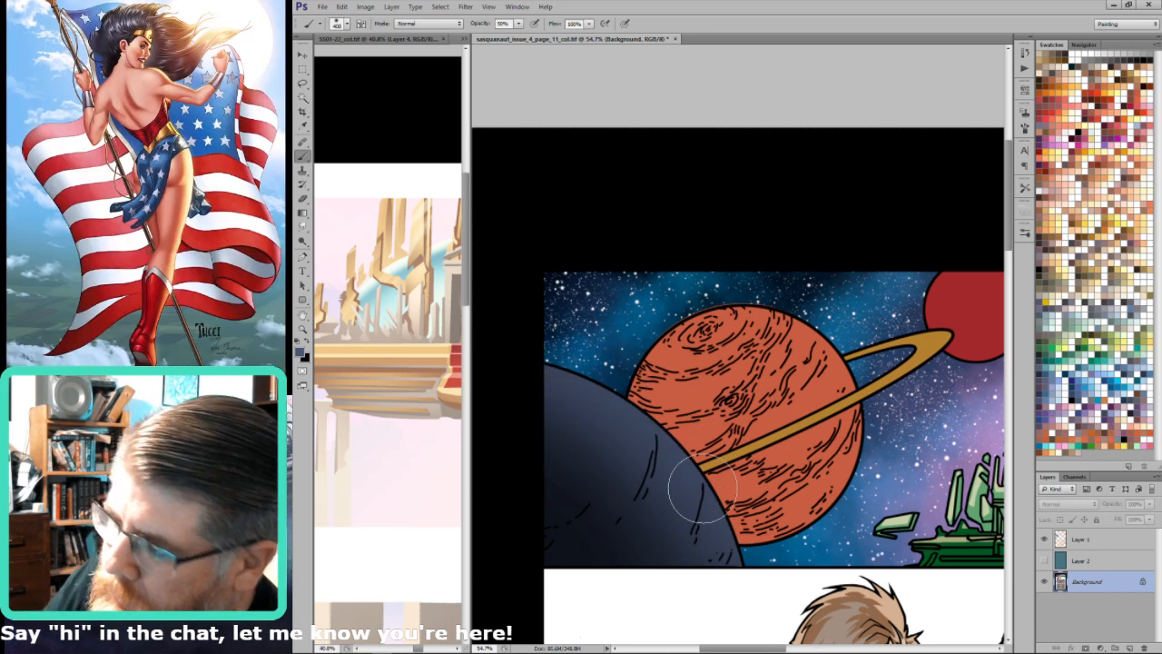
Step: Pick a brighter blue swatch and airbrush a narrower highlight along the dark planet's rim with a smaller brush
key("[")
key("[")
key("[")
key("[")
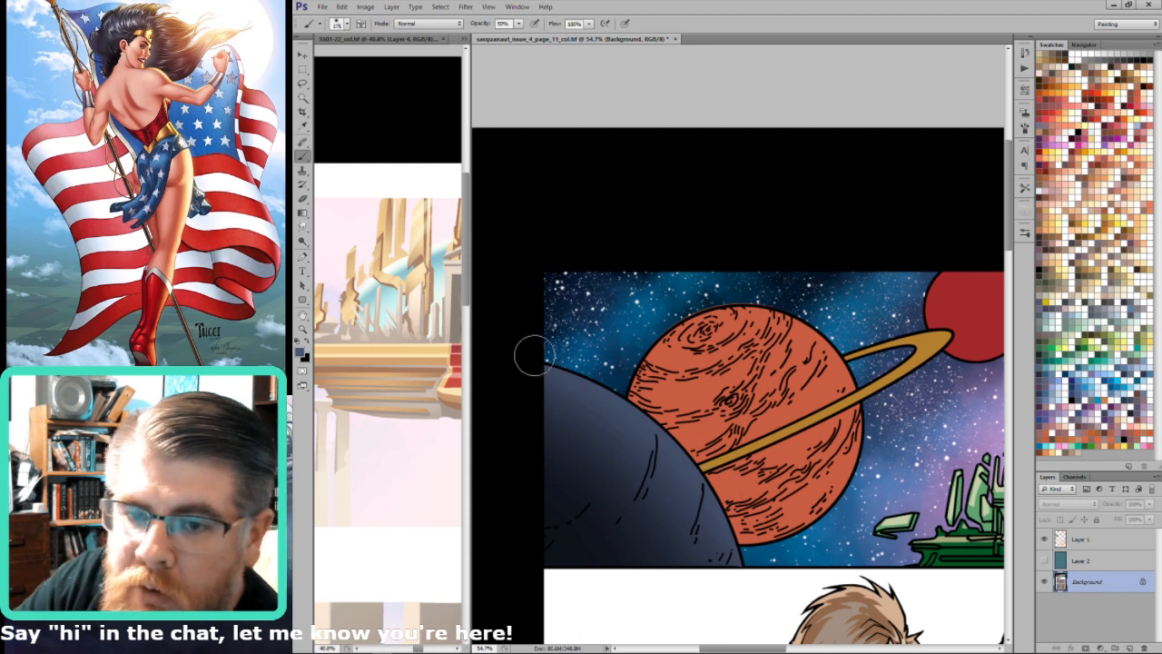
key("x")
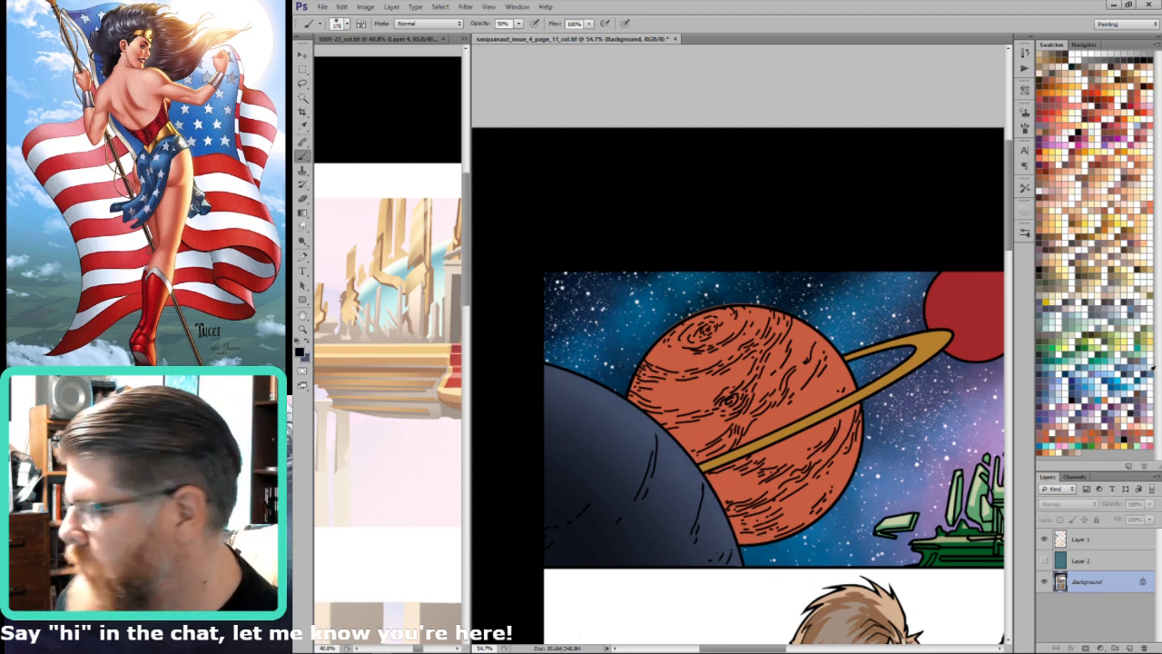
left_click(1150, 373)
left_click_drag(544, 360, 728, 466)
left_click_drag(546, 339, 699, 457)
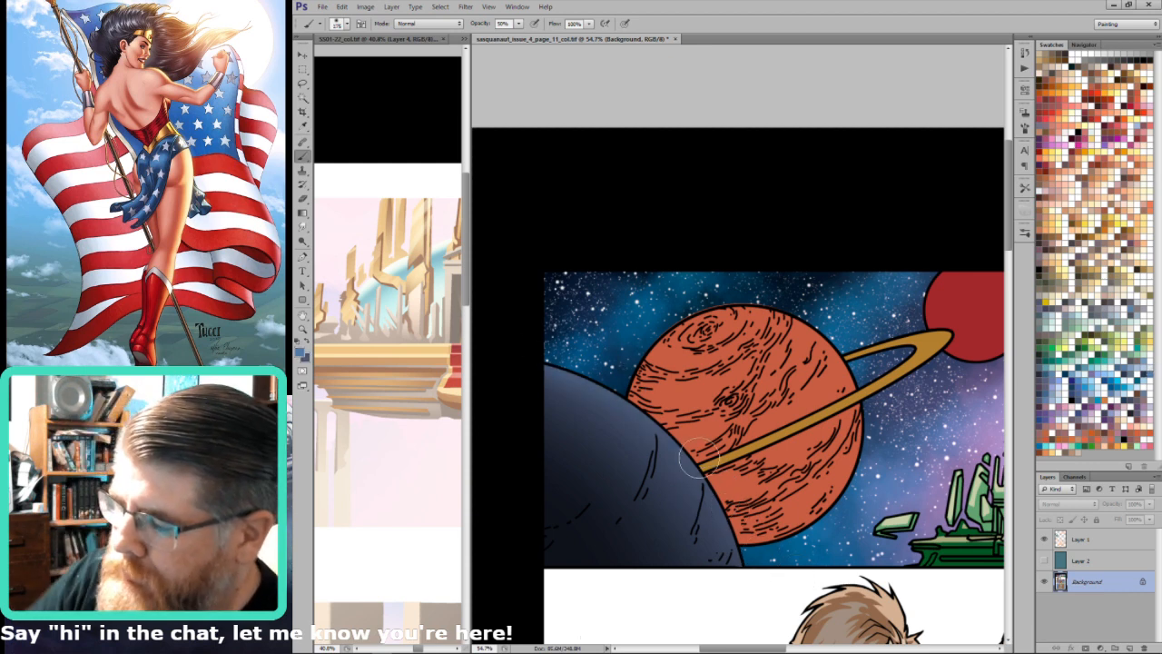
key("]")
mouse_move(542, 342)
left_mouse_down()
mouse_move(673, 430)
mouse_move(695, 484)
left_mouse_up()
Step: Switch the brush to Screen mode and brighten the blue rim light along the dark planet's edge
key("shift+alt+s")
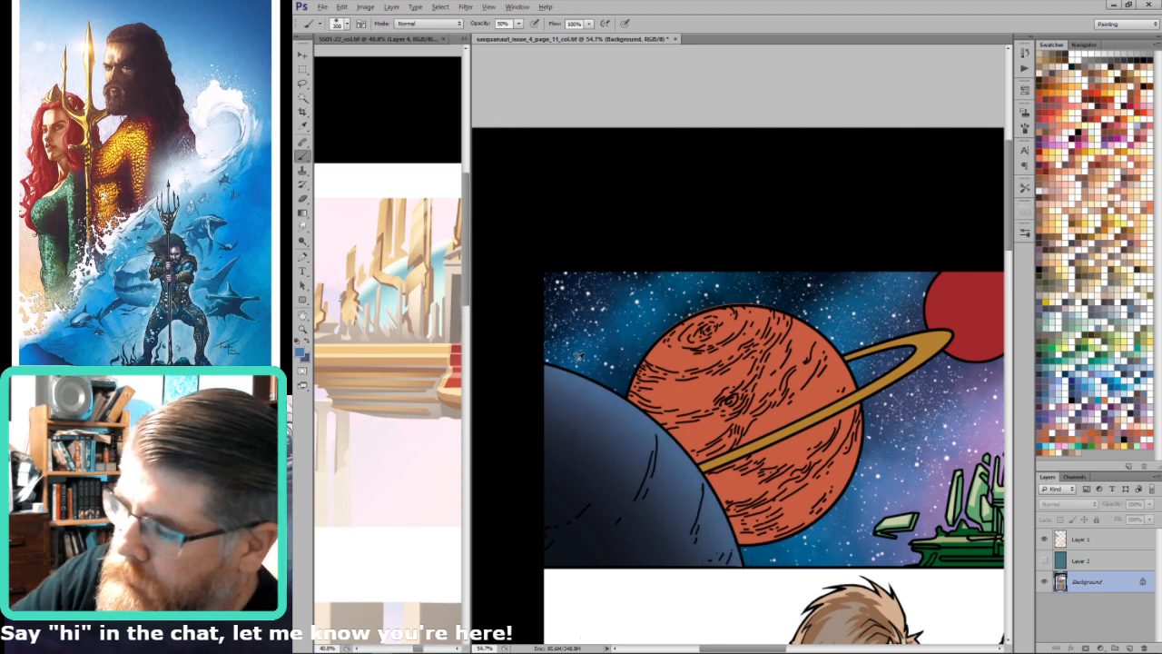
mouse_move(569, 352)
left_mouse_down()
mouse_move(636, 408)
mouse_move(755, 570)
left_mouse_up()
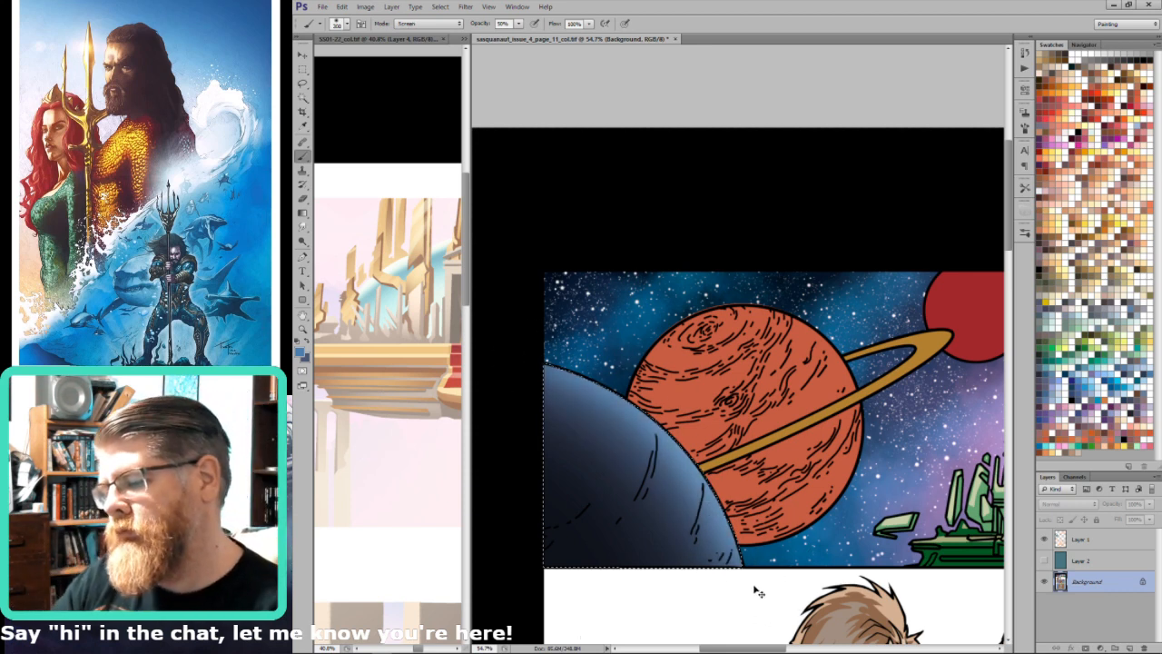
key("[")
key("[")
key("[")
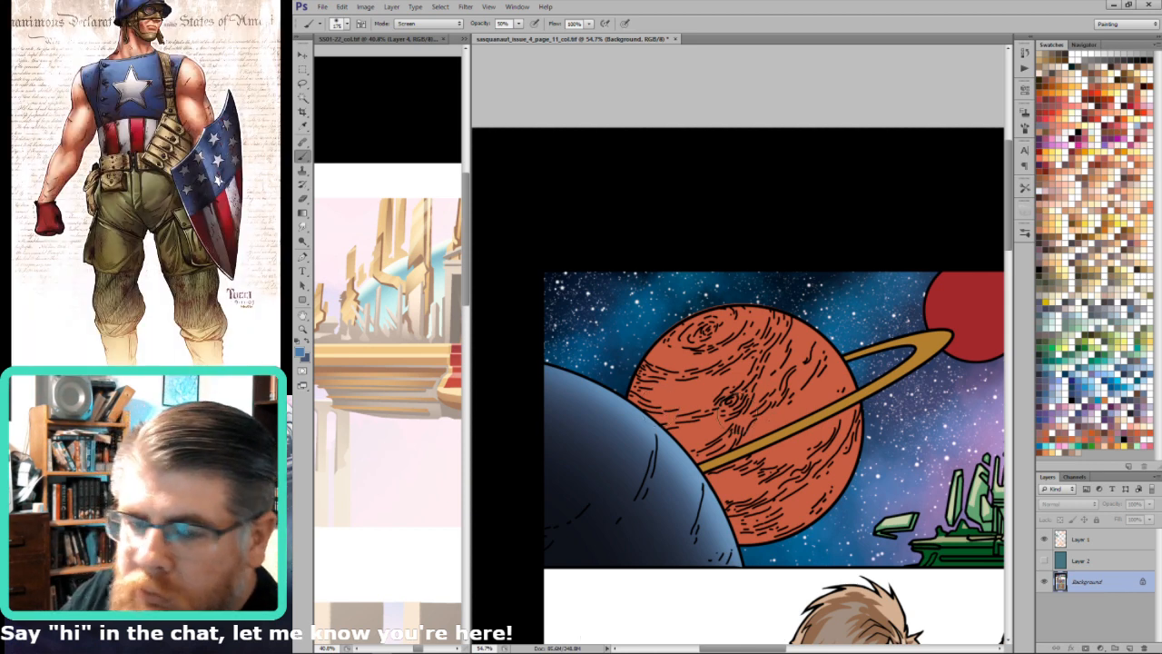
scroll(727, 410, "left", 2)
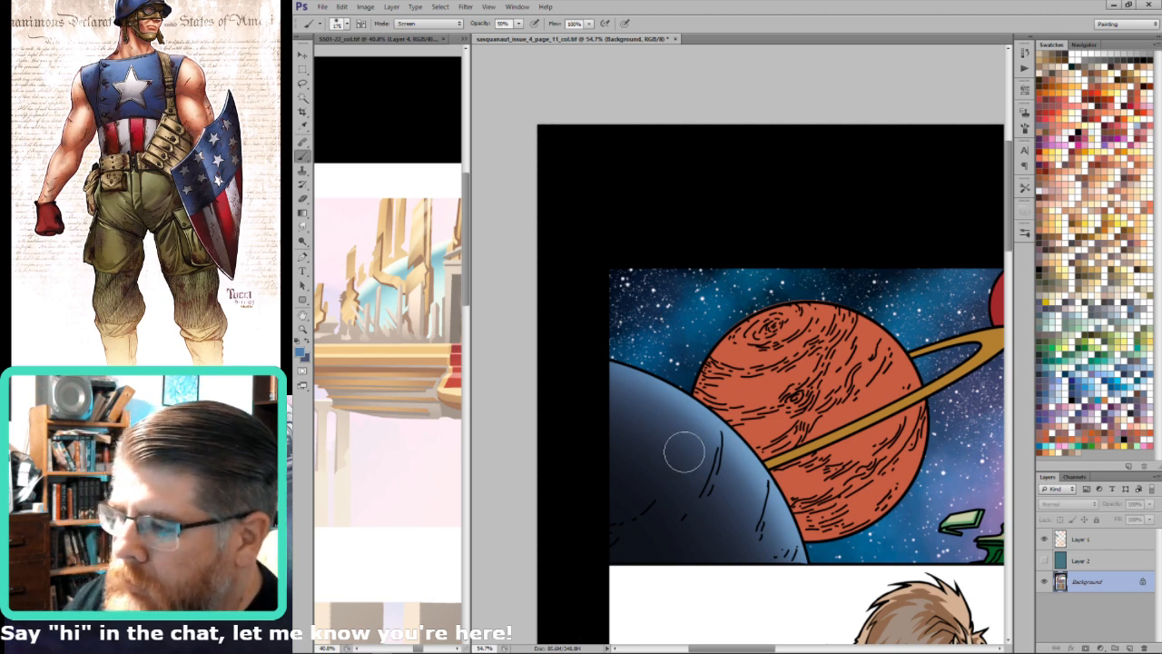
scroll(683, 452, "right", 2)
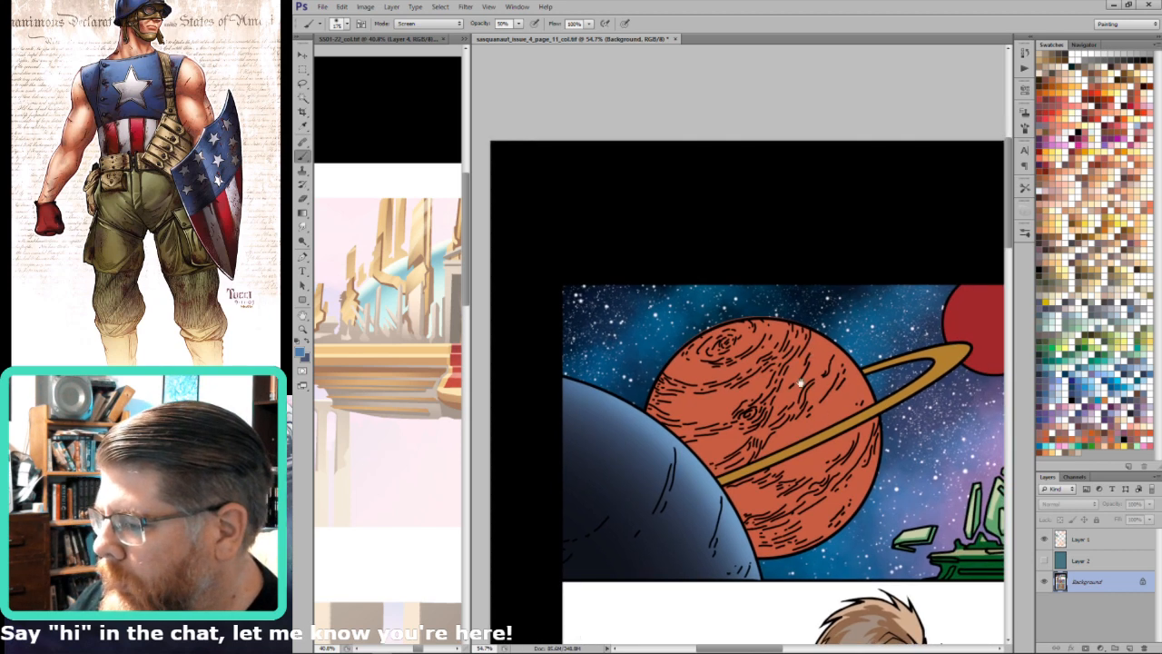
Step: Select the orange ringed planet's surface, fill it with dark green, and shade its lower part with a dark brown gradient
key("w")
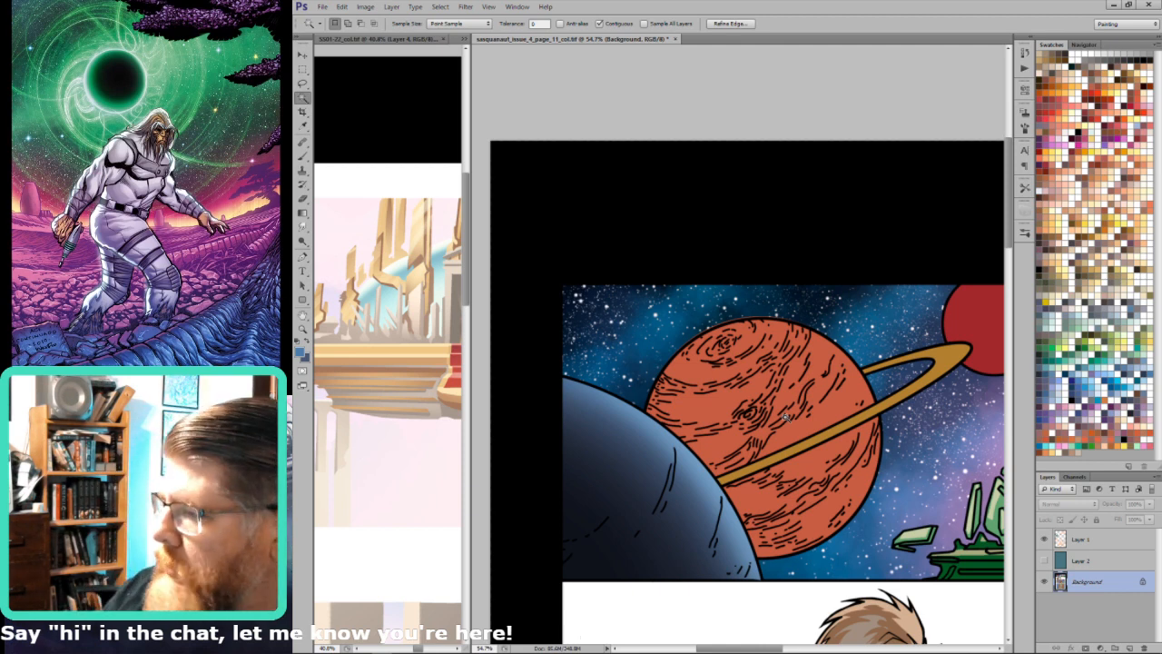
left_click(831, 506, "shift")
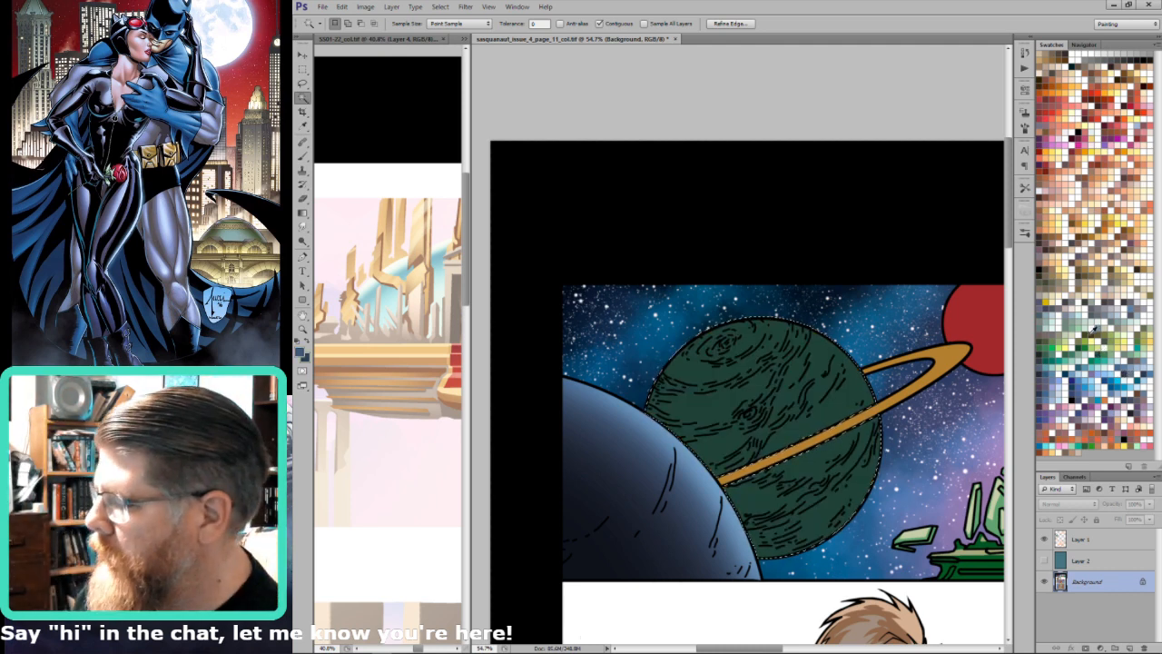
left_click(1094, 328)
key("g")
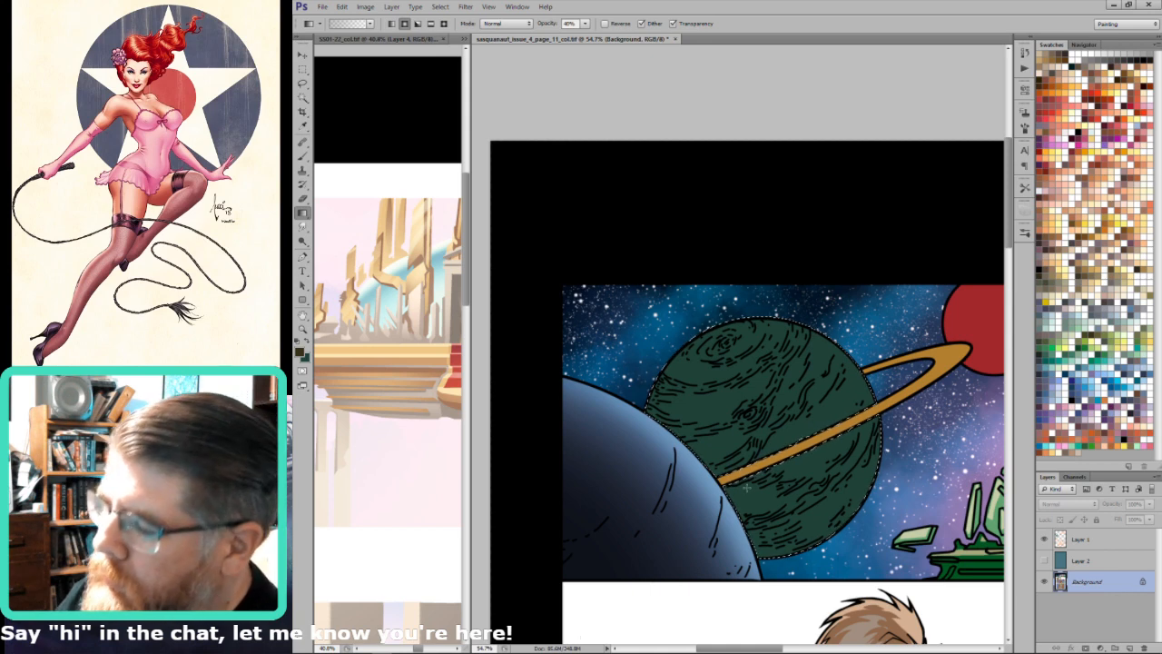
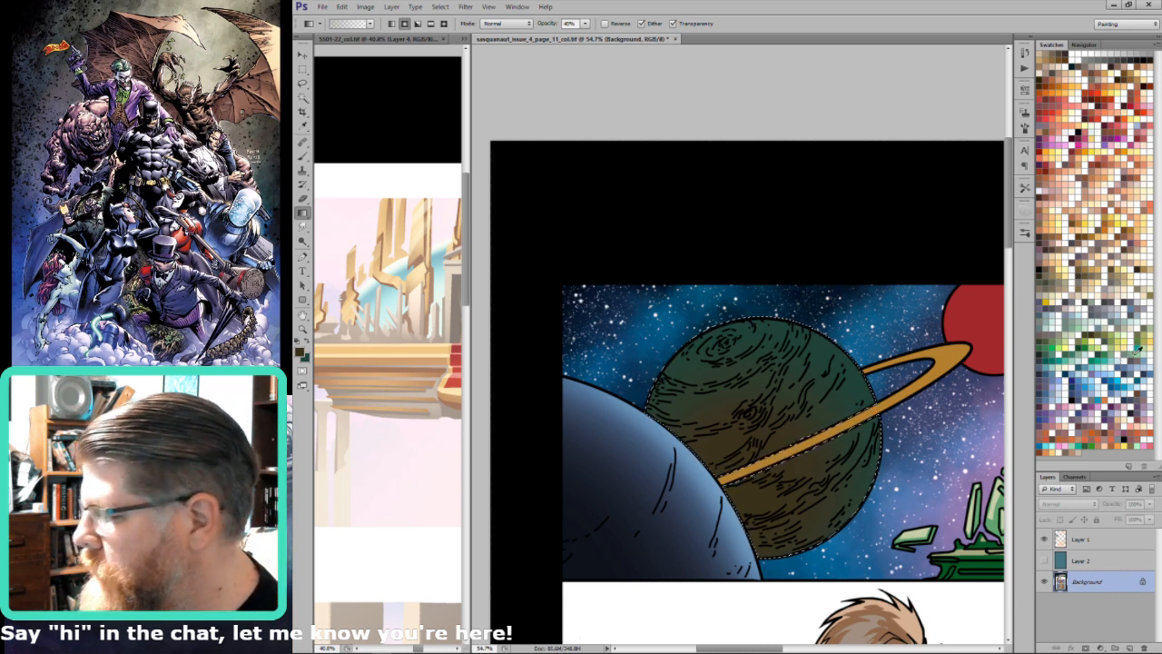
Step: Pick a lighter green swatch and airbrush a soft glow around the ringed planet's upper and outer edges, resizing the brush between strokes
left_click(1137, 349)
key("b")
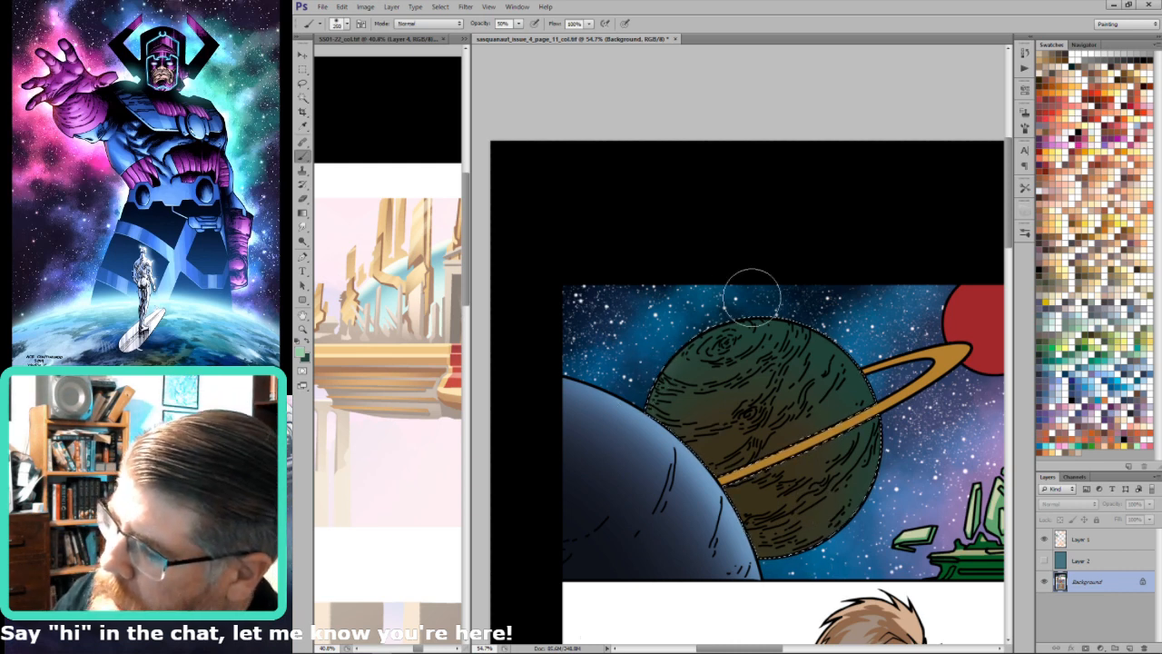
key("bracketright")
key("bracketright")
key("bracketright")
key("bracketright")
key("bracketright")
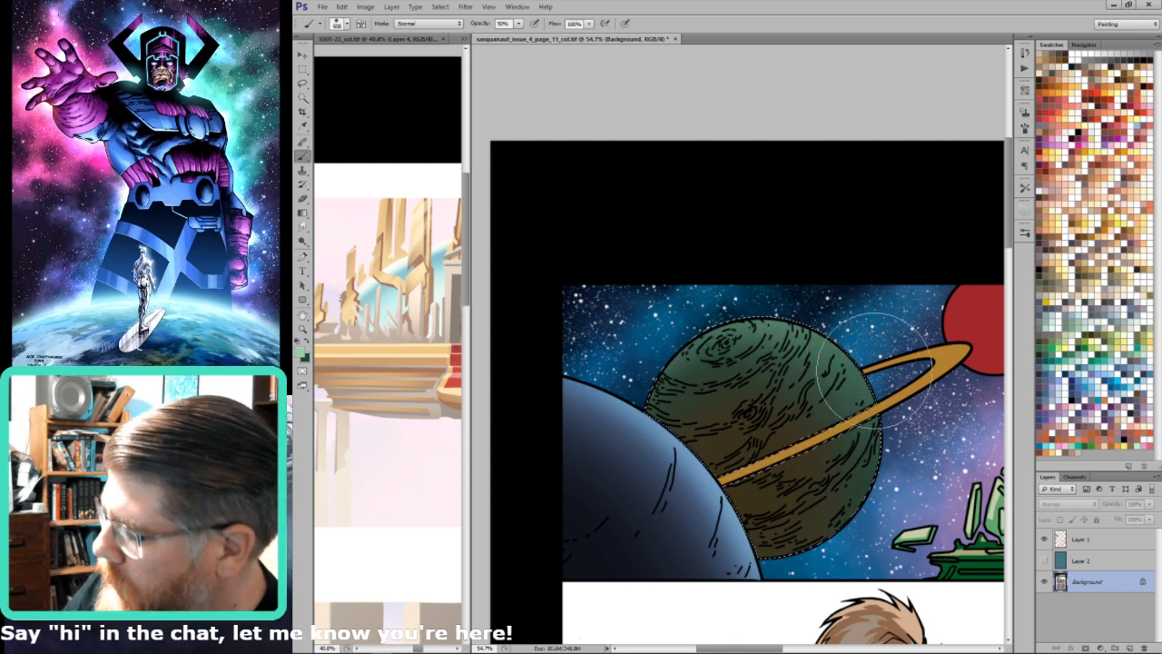
key("bracketleft")
key("bracketleft")
key("bracketleft")
key("bracketleft")
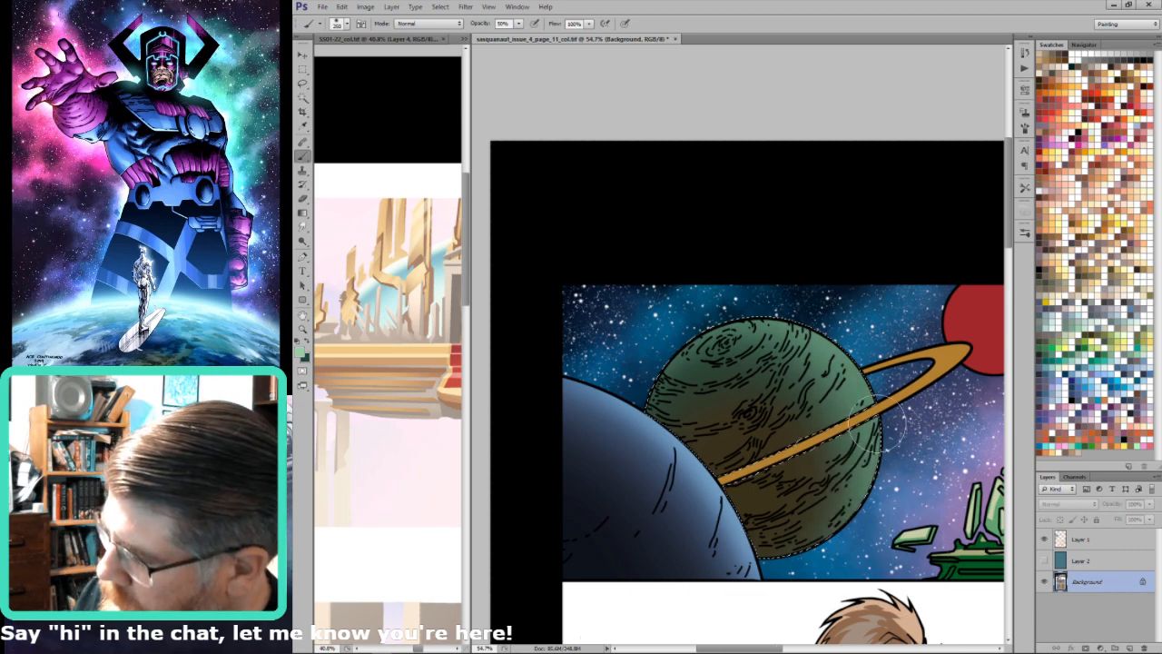
key("bracketleft")
key("bracketleft")
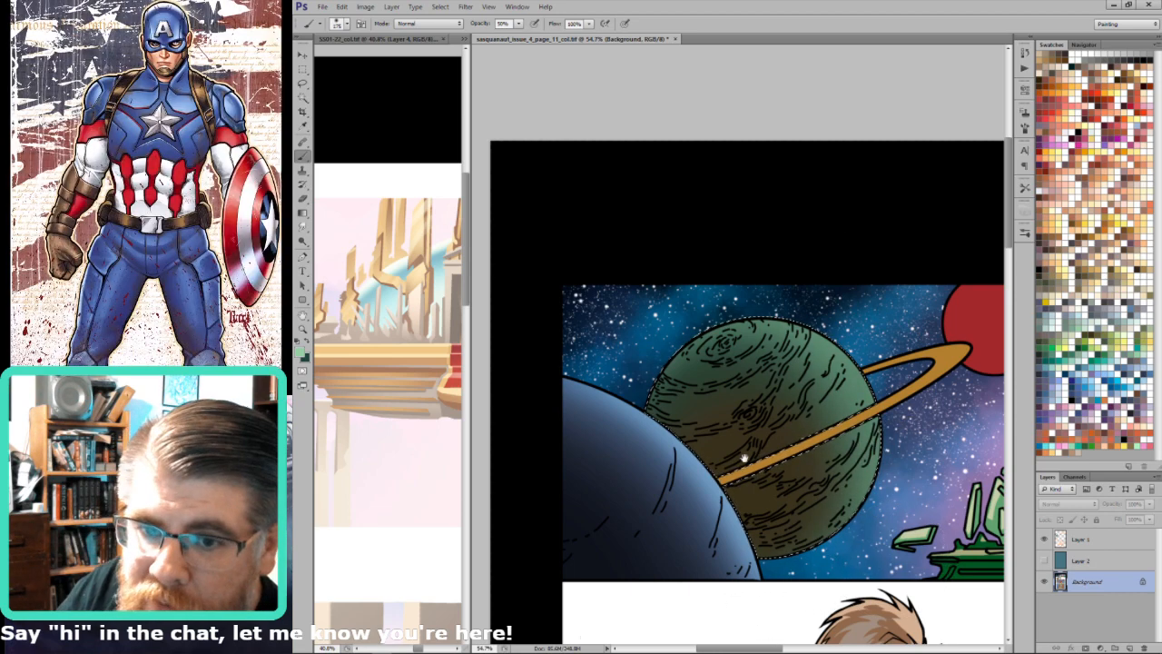
Step: Add the ring band crossing the green planet to the planet's selection with the Lasso
left_click_drag(742, 459, 808, 409)
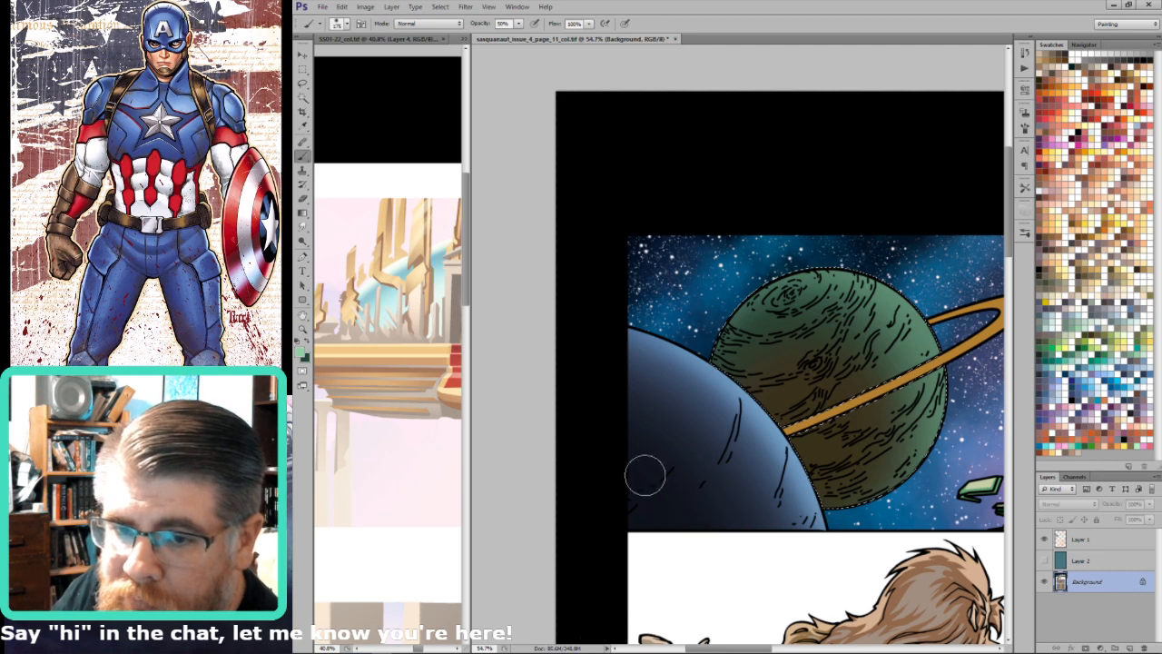
left_click_drag(930, 354, 821, 380)
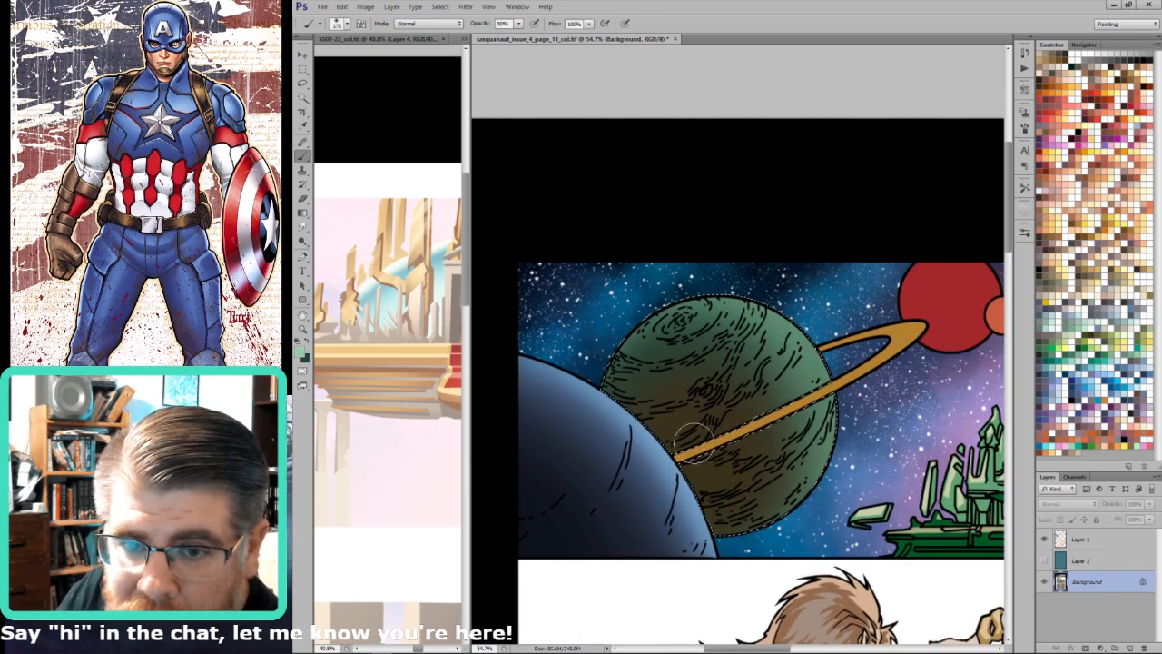
left_click_drag(829, 400, 796, 414)
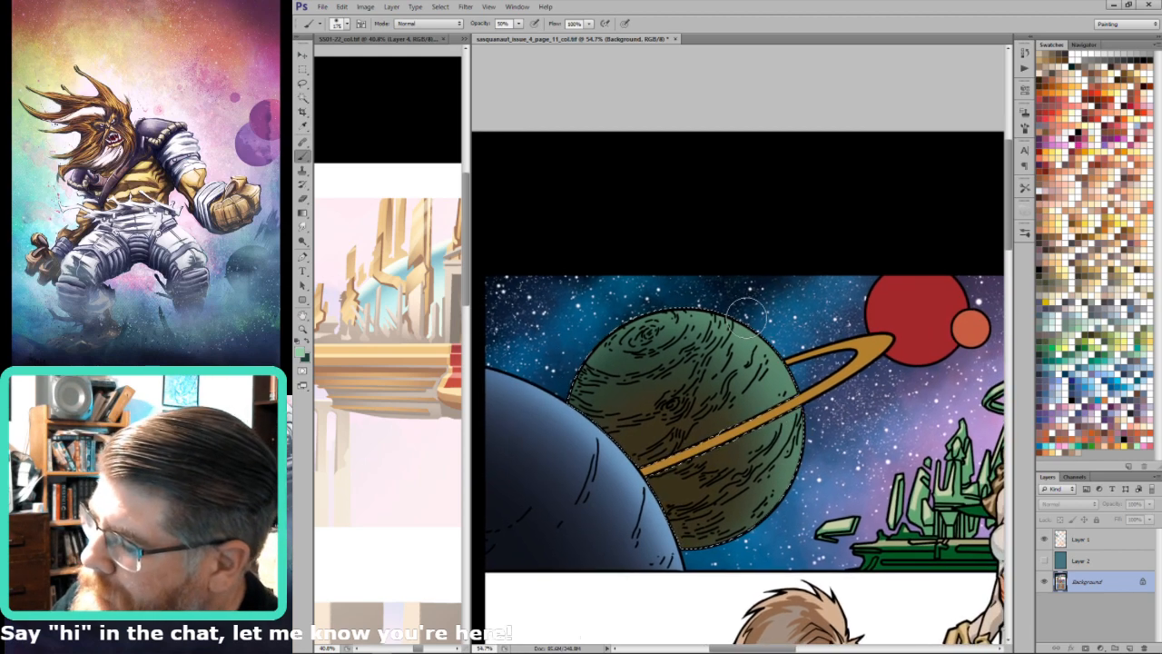
key("l")
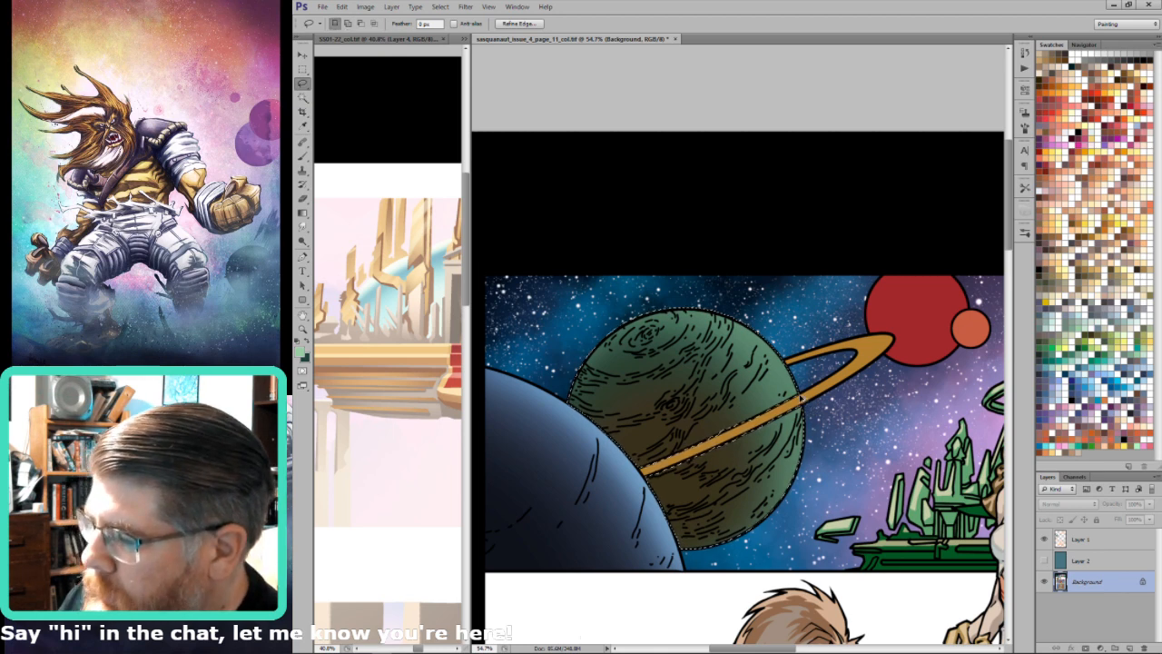
key("shift")
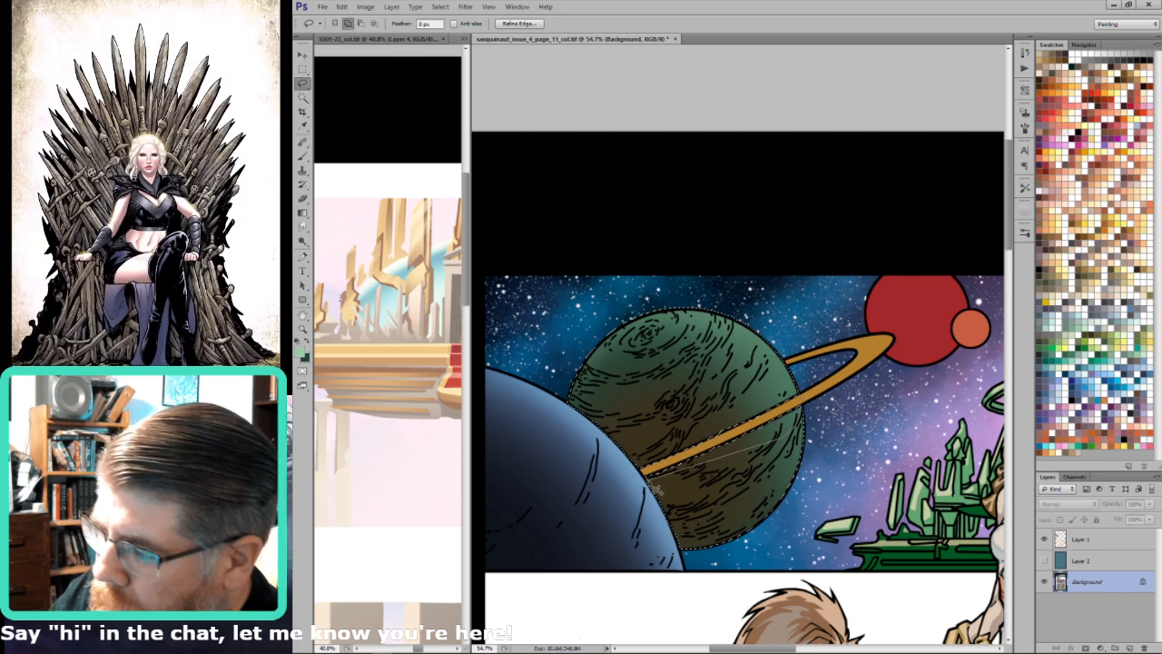
left_click_drag(674, 437, 644, 439)
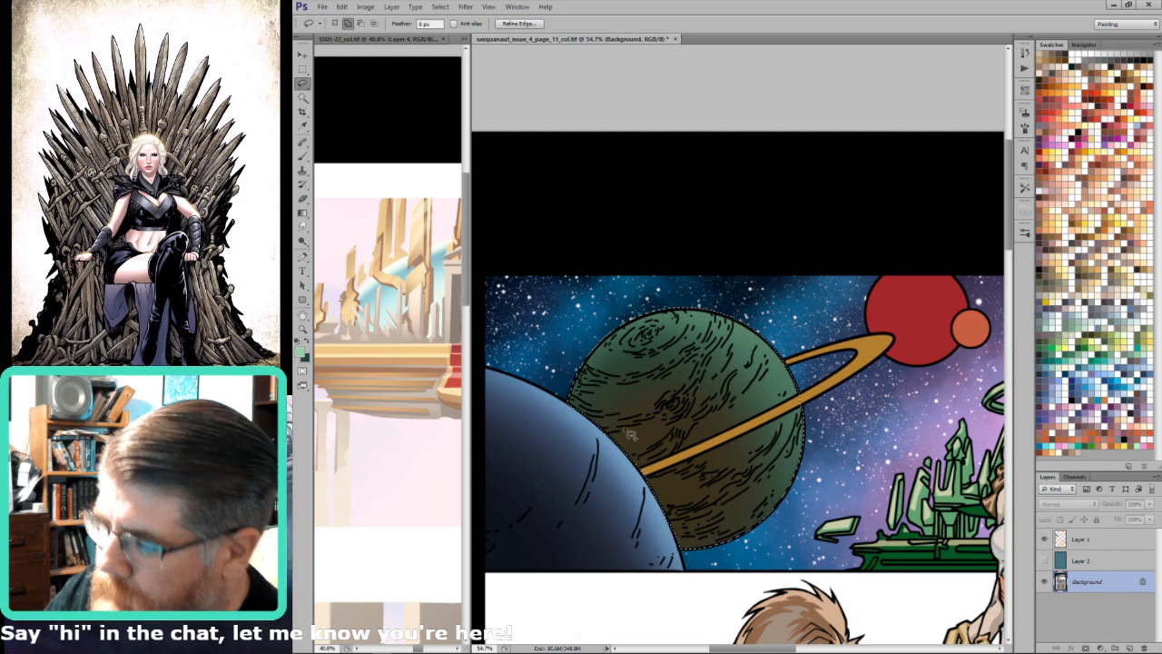
Step: Refill the selected planet and ring band with flat dark green, then shade it with a dark Multiply gradient
key("i")
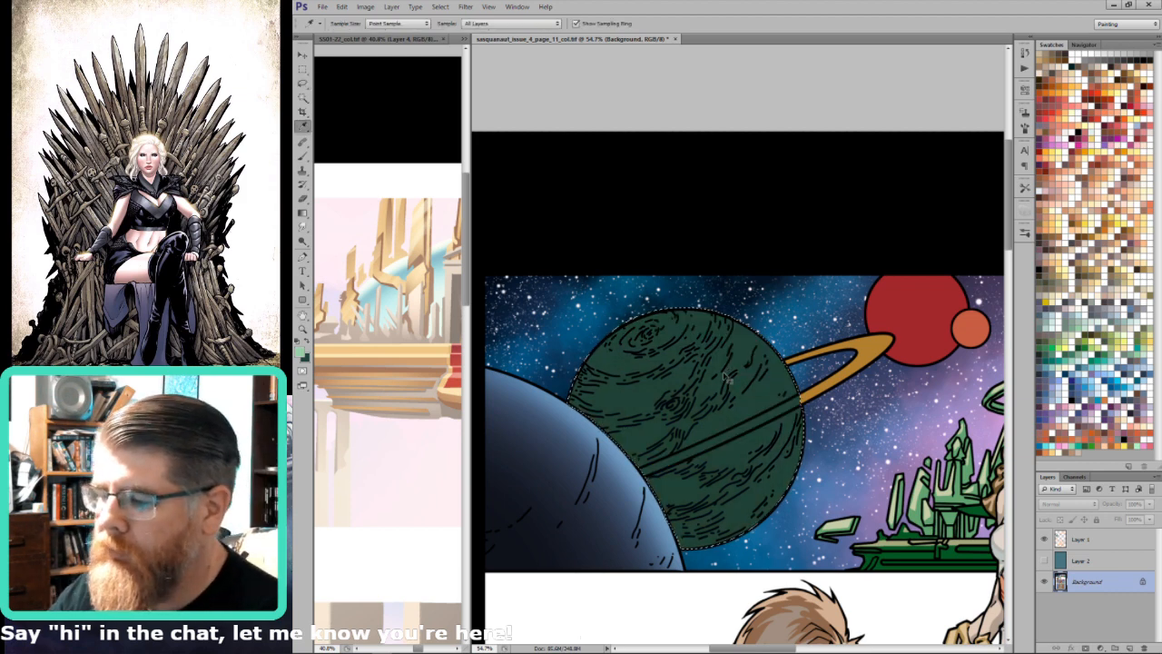
key("x")
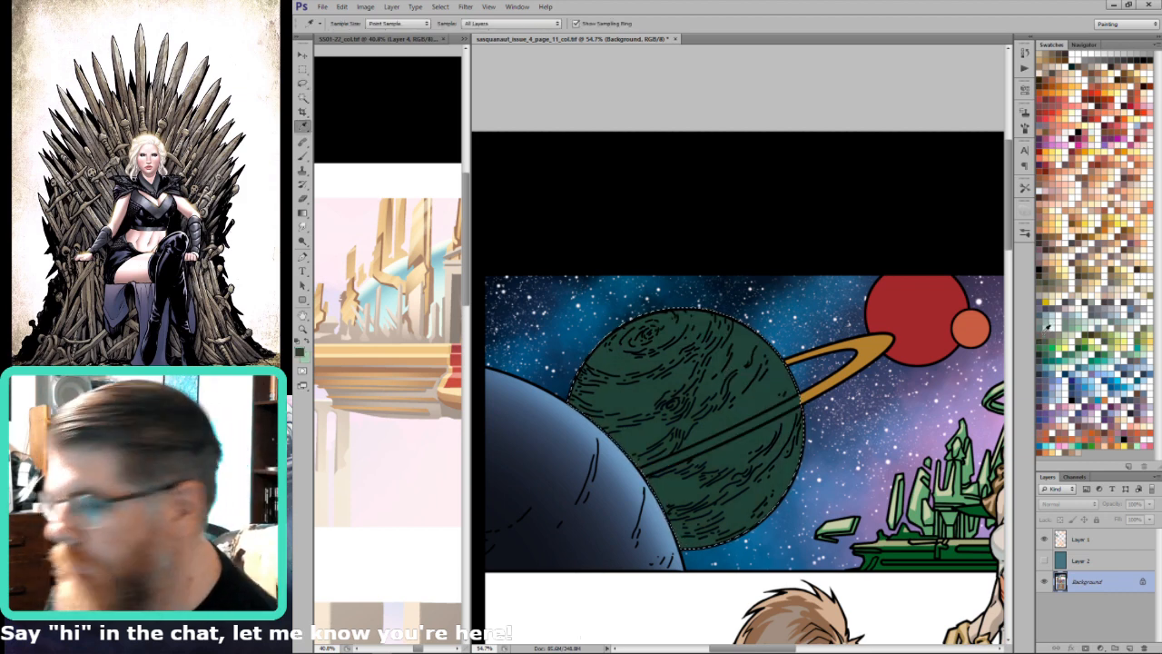
key("g")
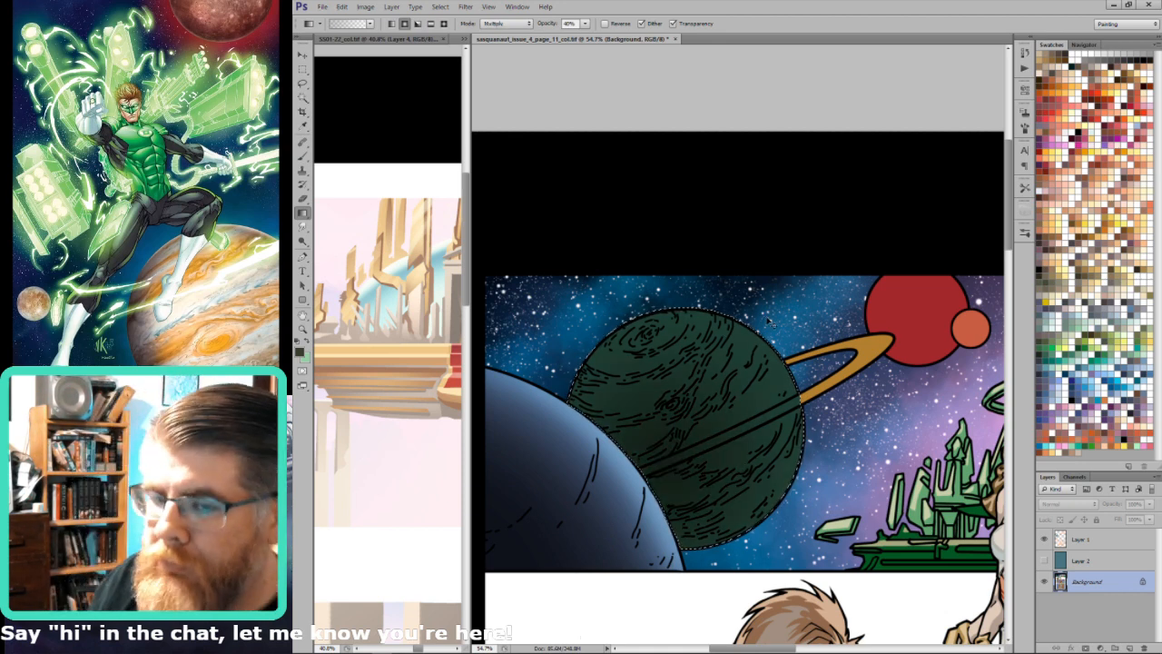
Step: Pick a soft green swatch and airbrush broad light around the green planet's outer edge, varying the brush size
key("b")
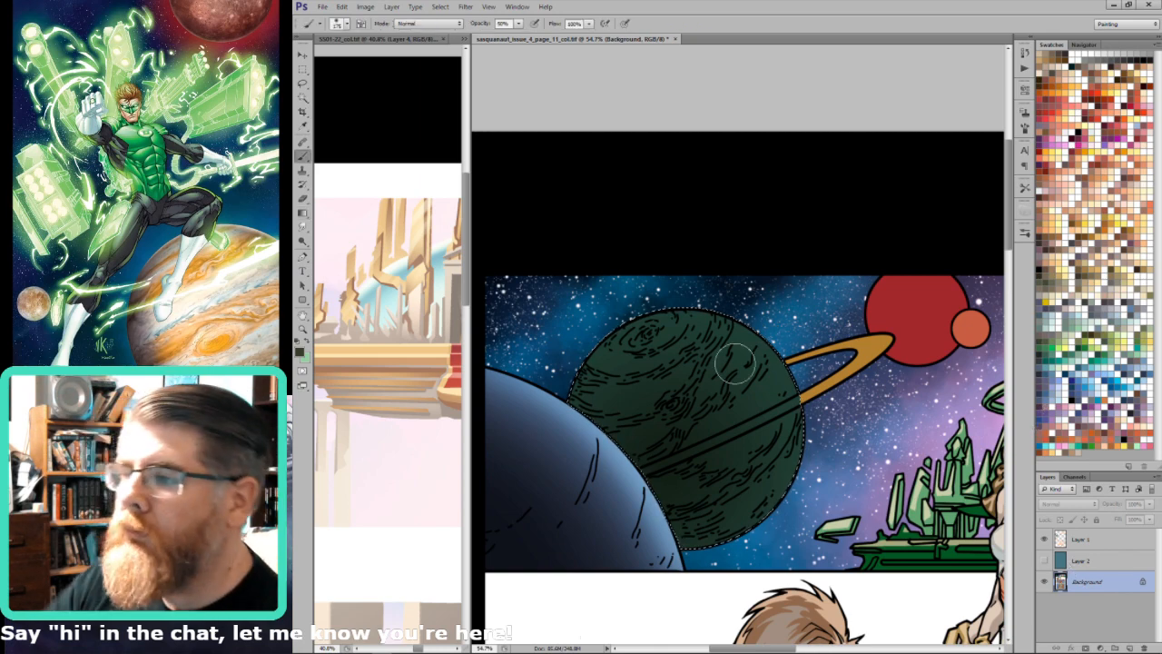
left_click(1051, 333)
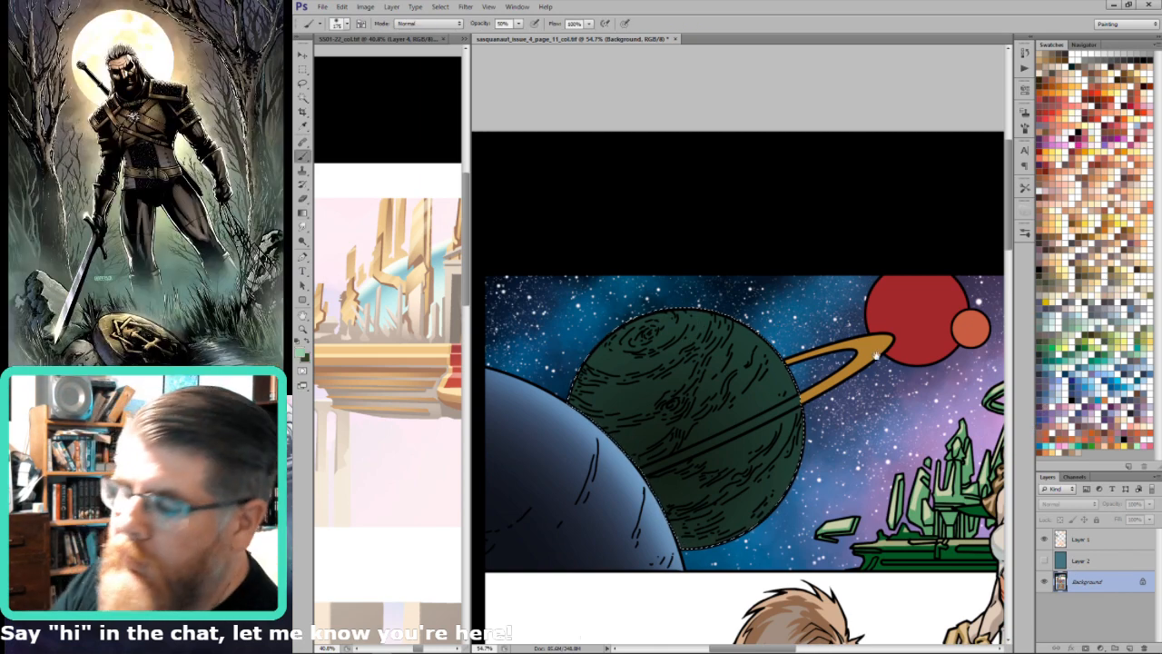
scroll(876, 354, "down", 1)
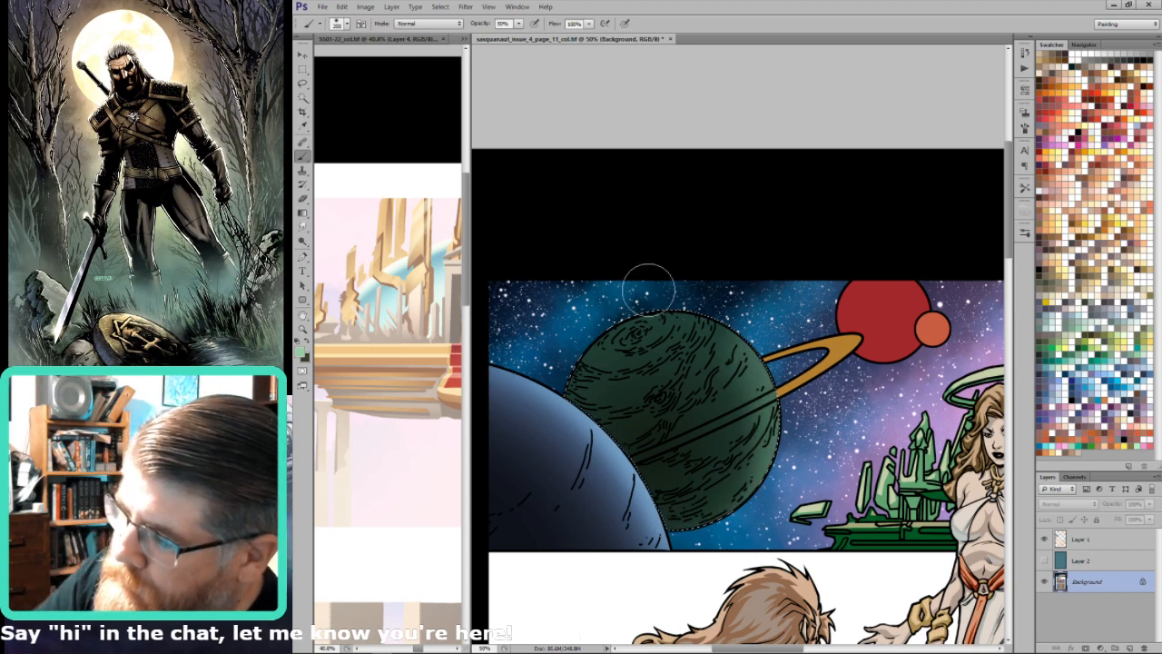
key("bracketleft")
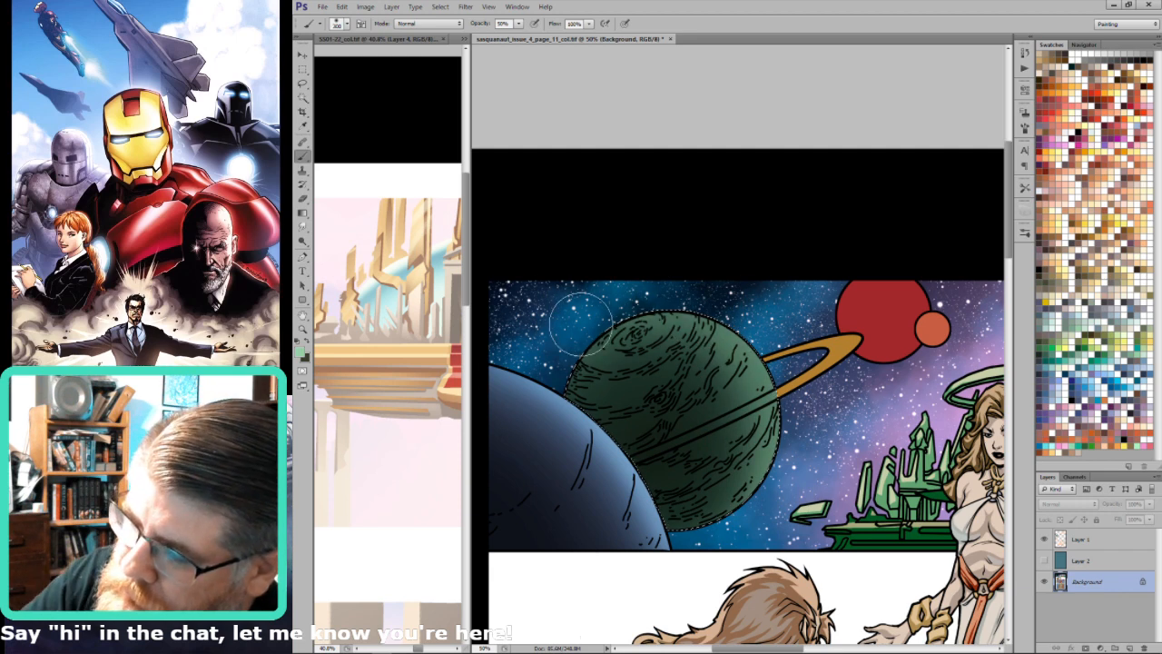
key("bracketright")
key("bracketright")
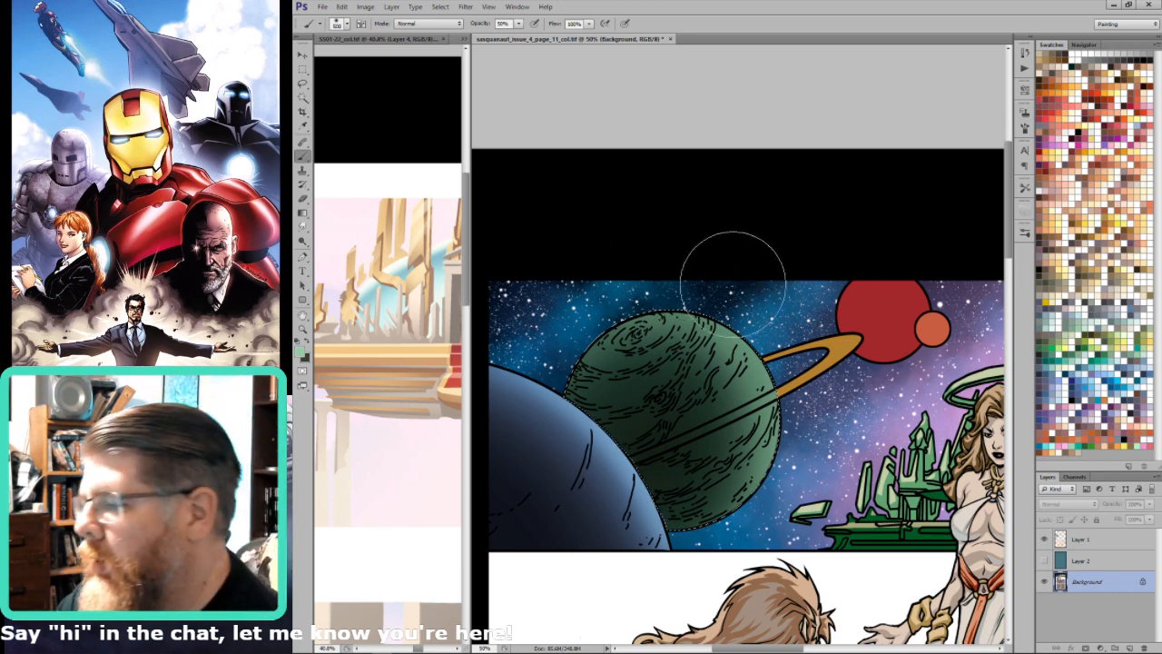
key("bracketleft")
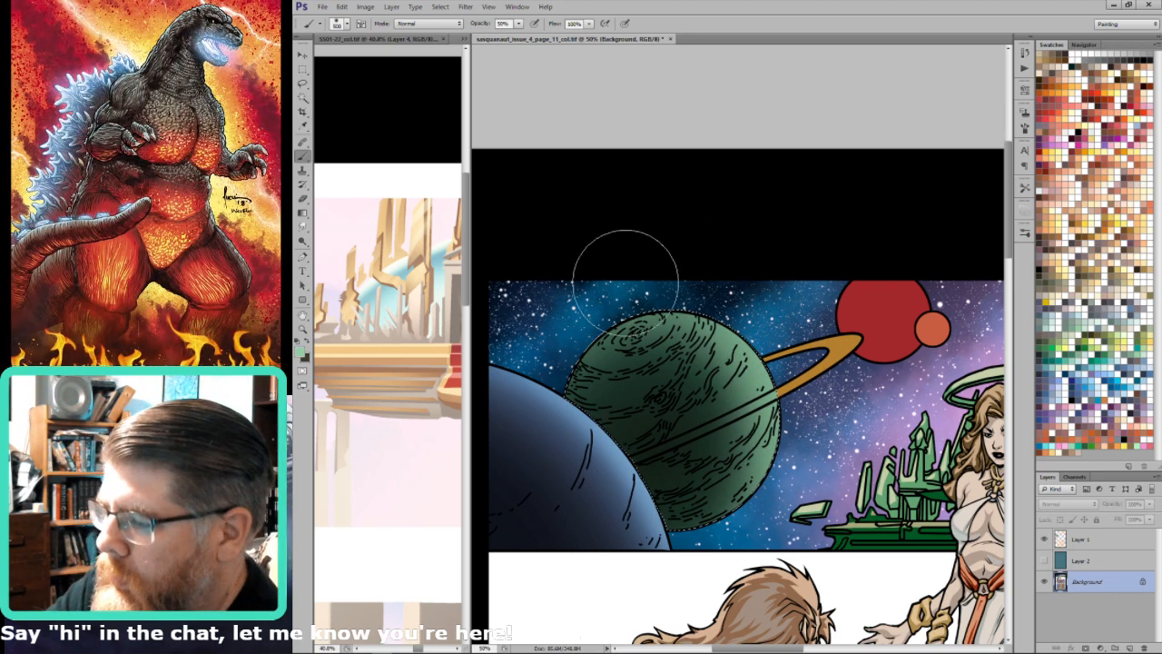
key("bracketleft")
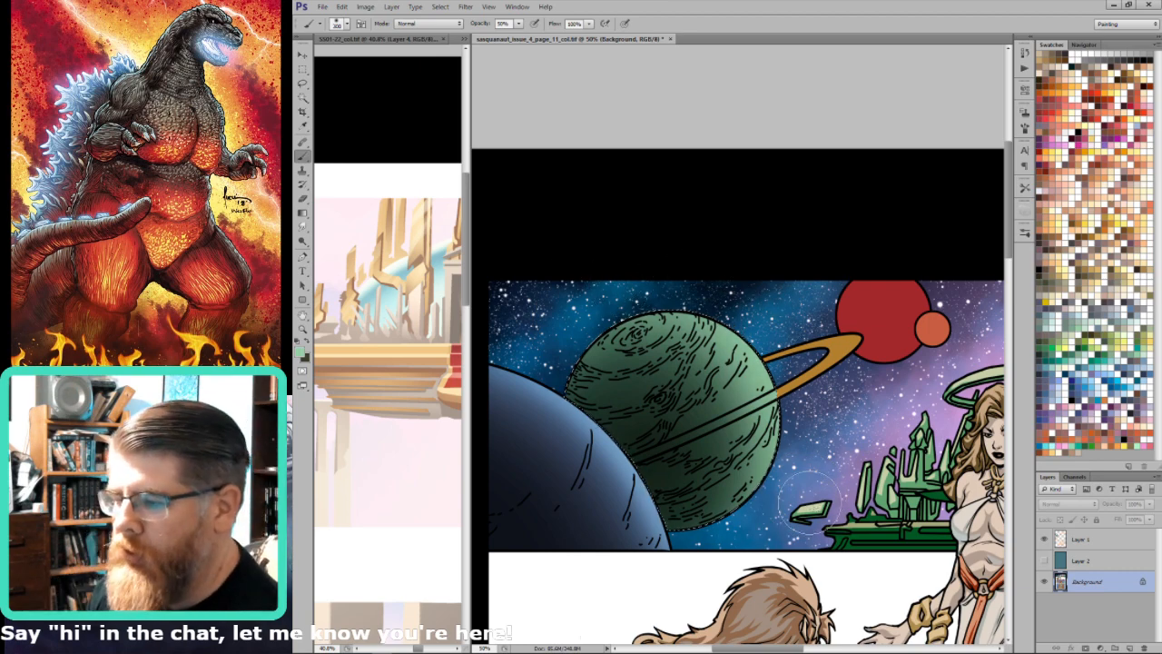
Step: Examine the top panel's temple and remaining planets, and compare the green planet against the whole page
left_click_drag(888, 536, 863, 544)
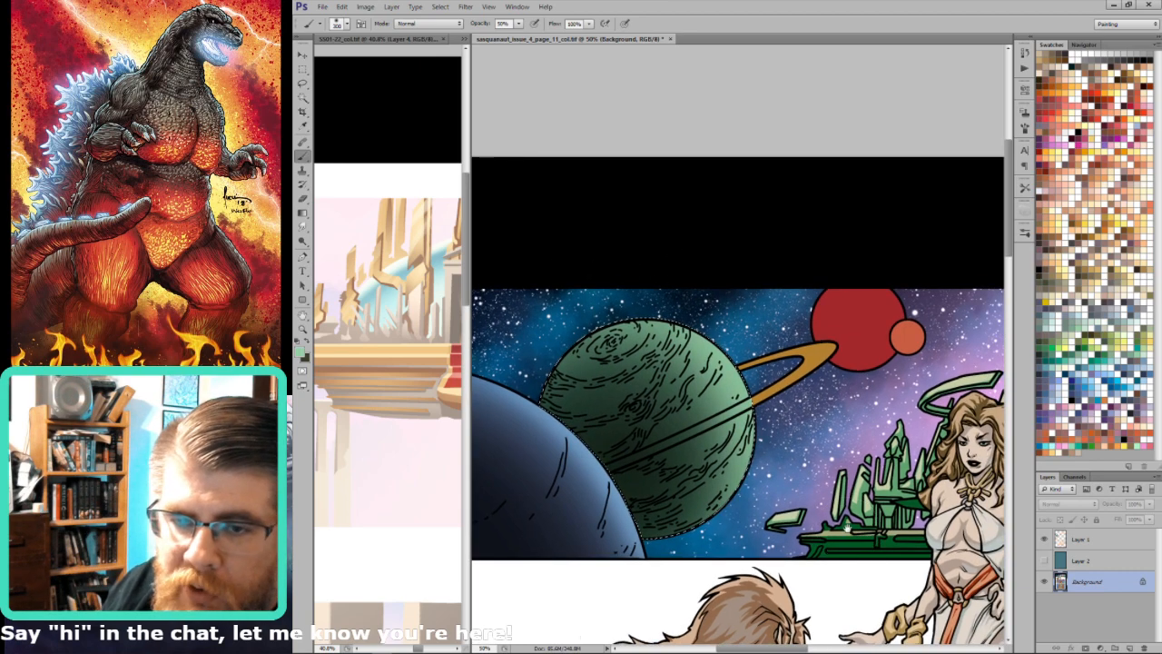
left_click_drag(988, 422, 745, 467)
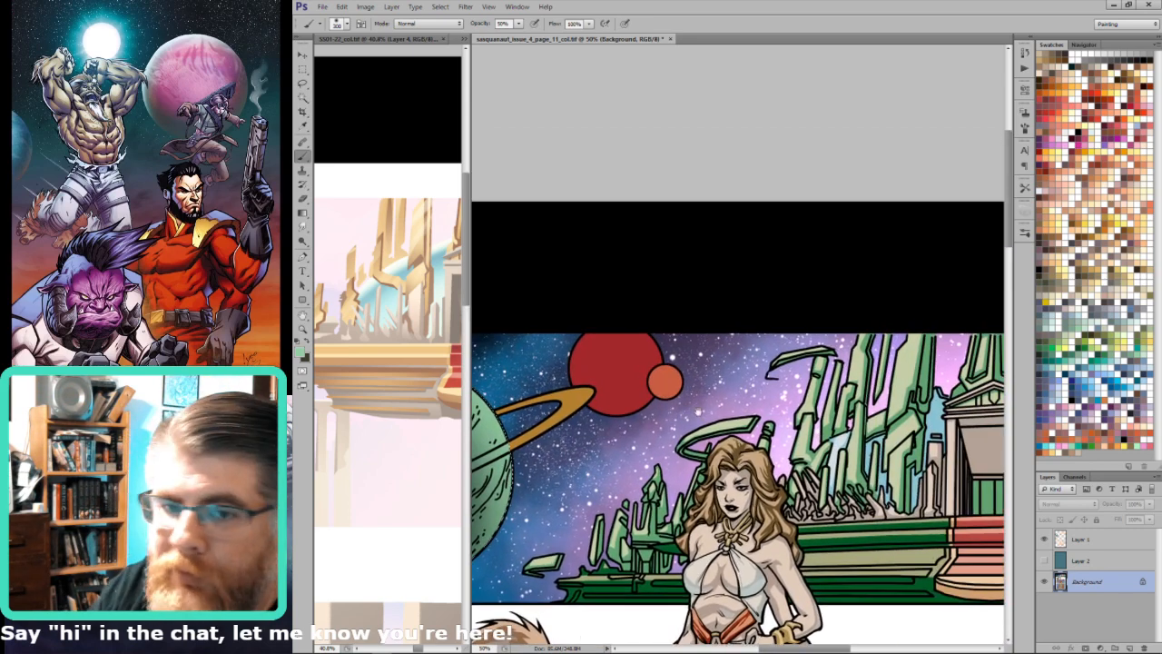
left_click_drag(978, 536, 905, 520)
left_click_drag(681, 561, 757, 506)
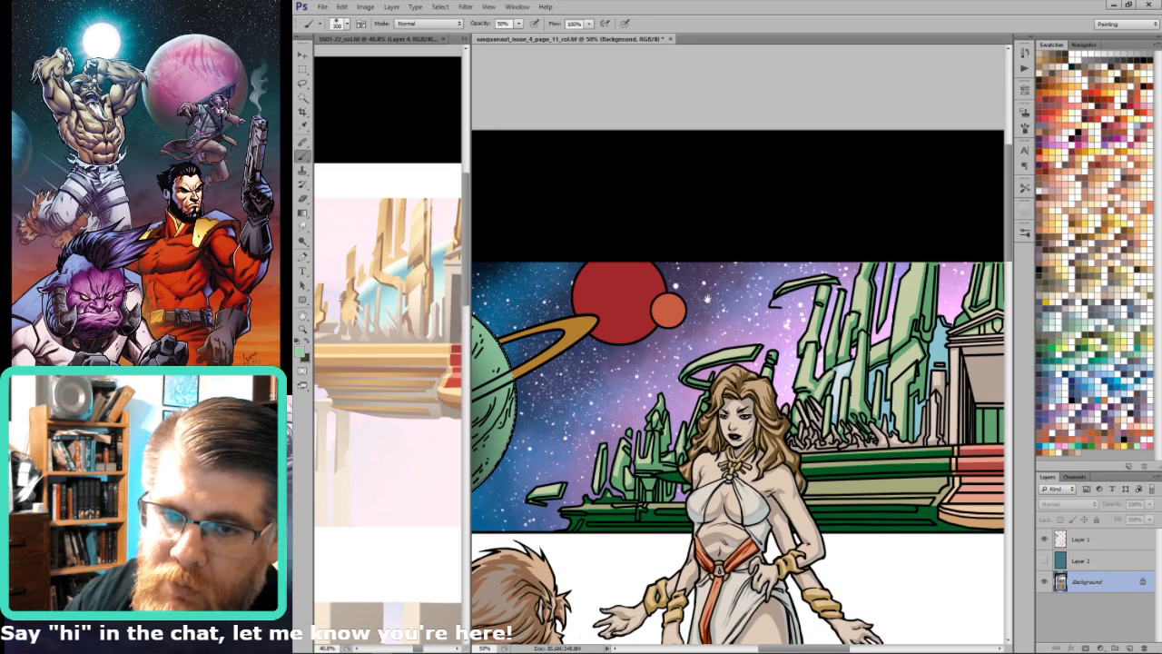
left_click_drag(754, 336, 923, 360)
left_click_drag(646, 403, 731, 427)
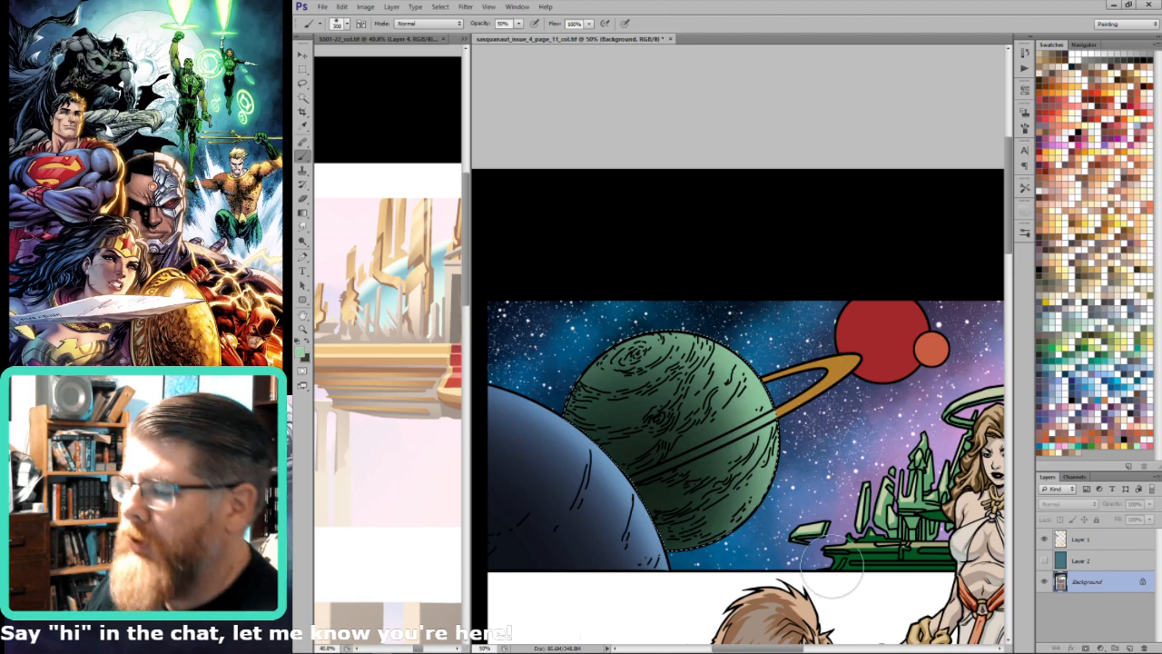
key("ctrl+0")
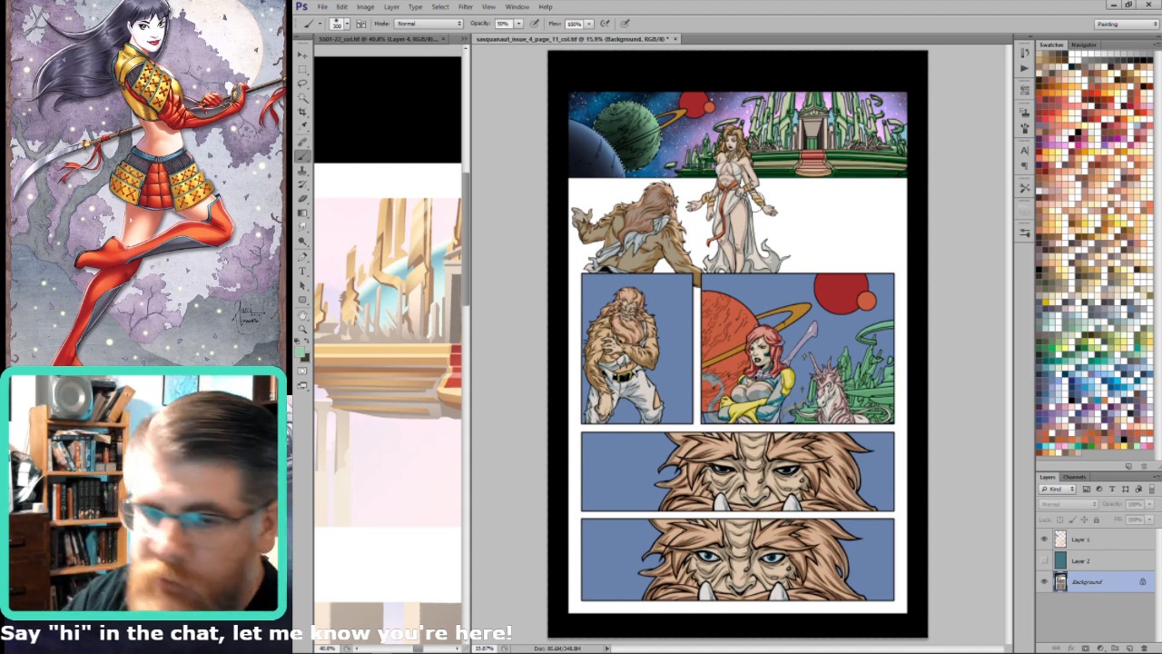
left_click_drag(747, 234, 822, 236)
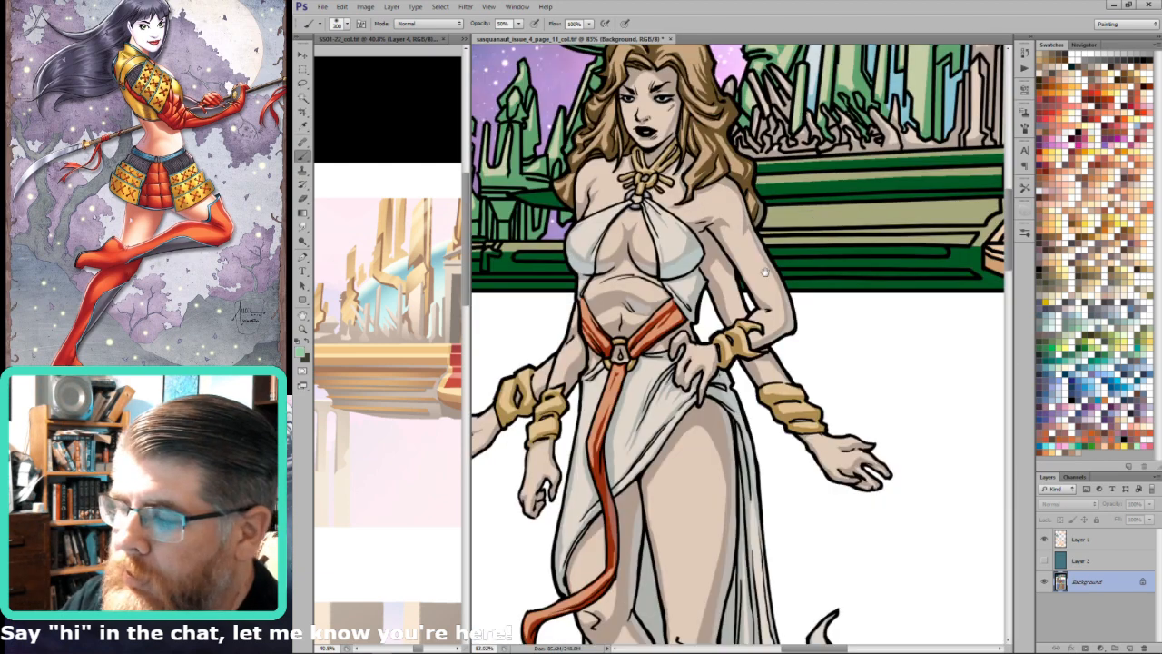
Step: Airbrush a paler green highlight along the green planet's sunlit right rim with a smaller brush and clear the selection
left_click_drag(599, 168, 960, 515)
left_click_drag(675, 321, 809, 333)
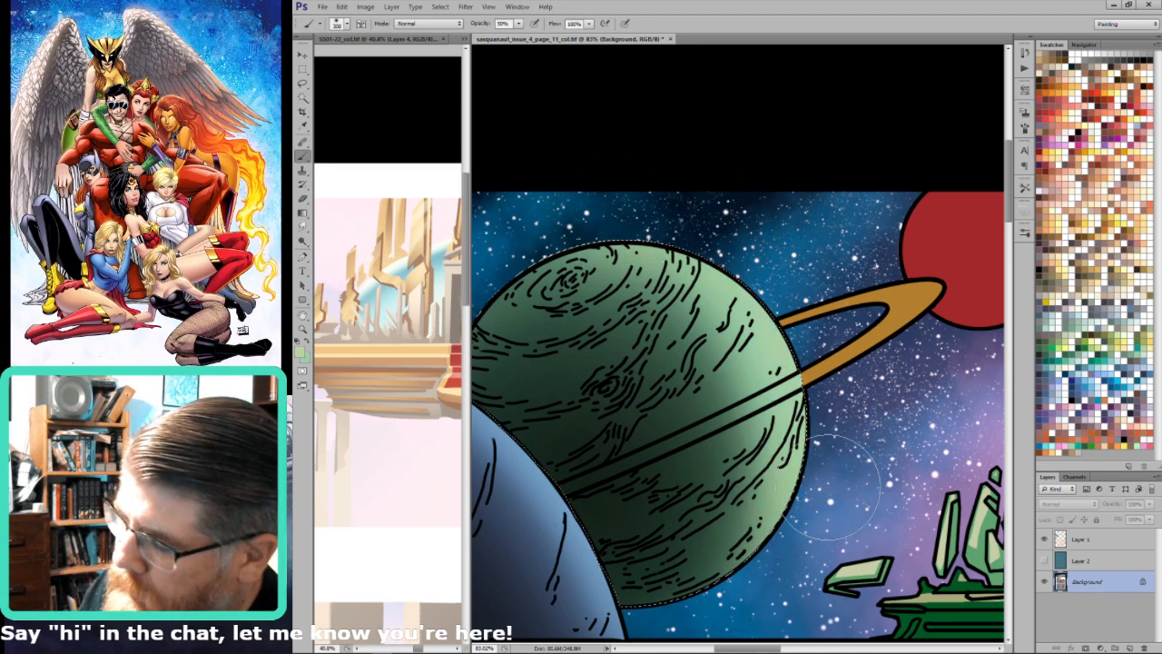
left_click_drag(807, 512, 912, 470)
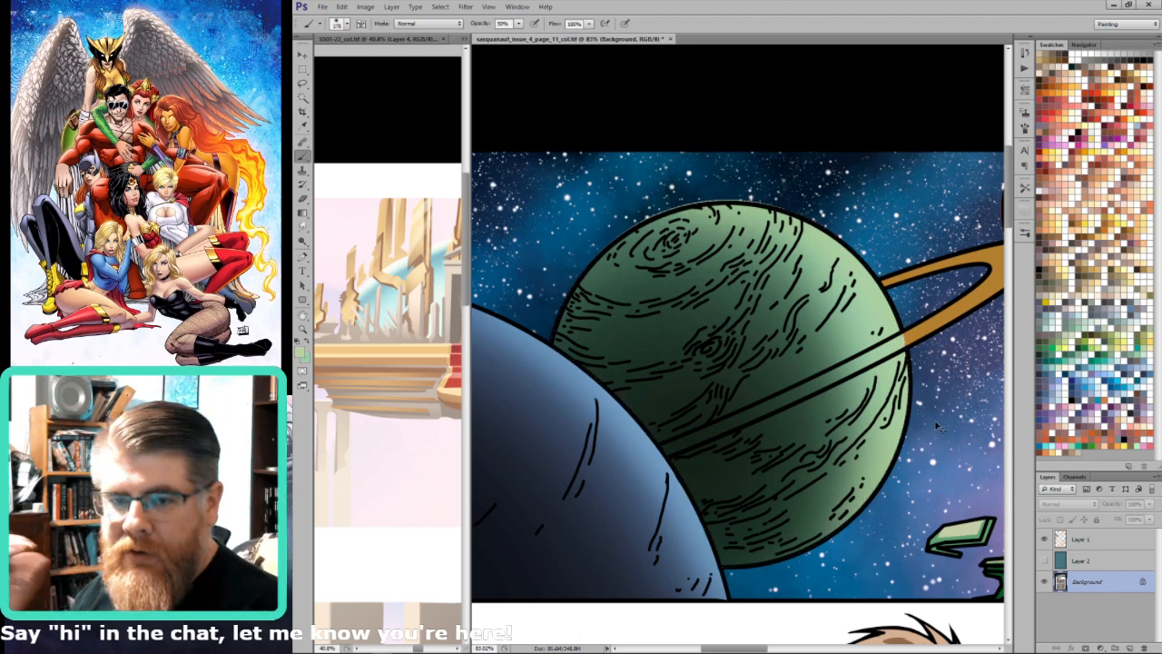
Step: Select the orange part of the planet's ring, leaving out the tip that overlaps the red planet
left_click_drag(970, 363, 847, 473)
key("w")
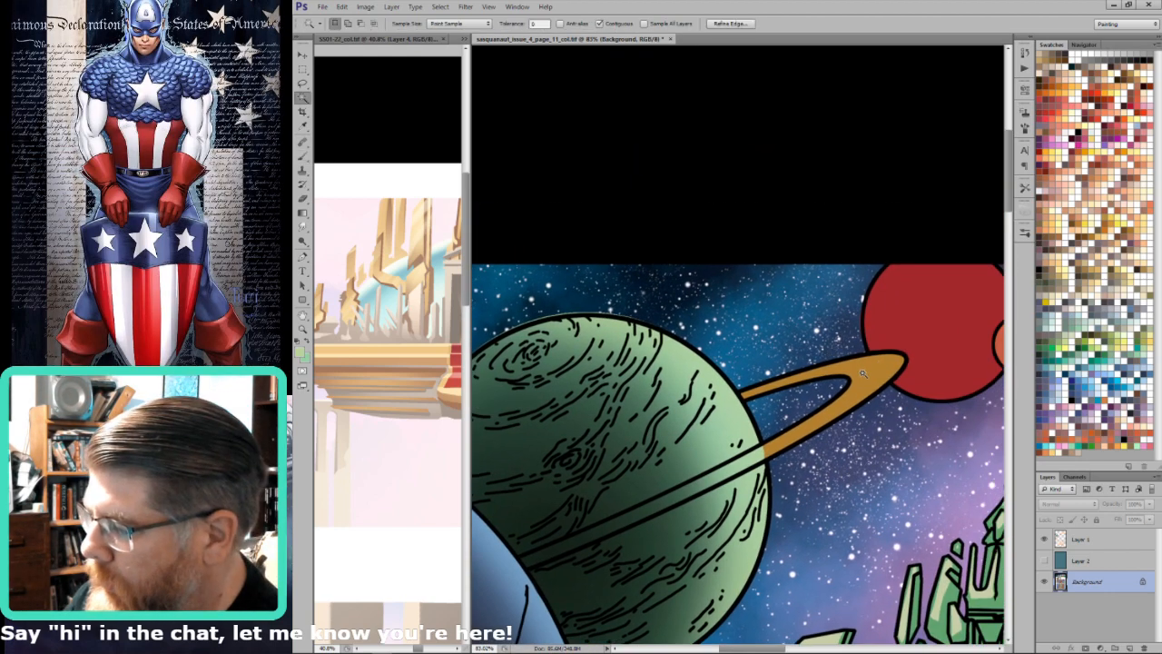
left_click(867, 368)
key("l")
mouse_move(865, 347)
left_mouse_down()
mouse_move(971, 309)
mouse_move(870, 342)
left_mouse_up()
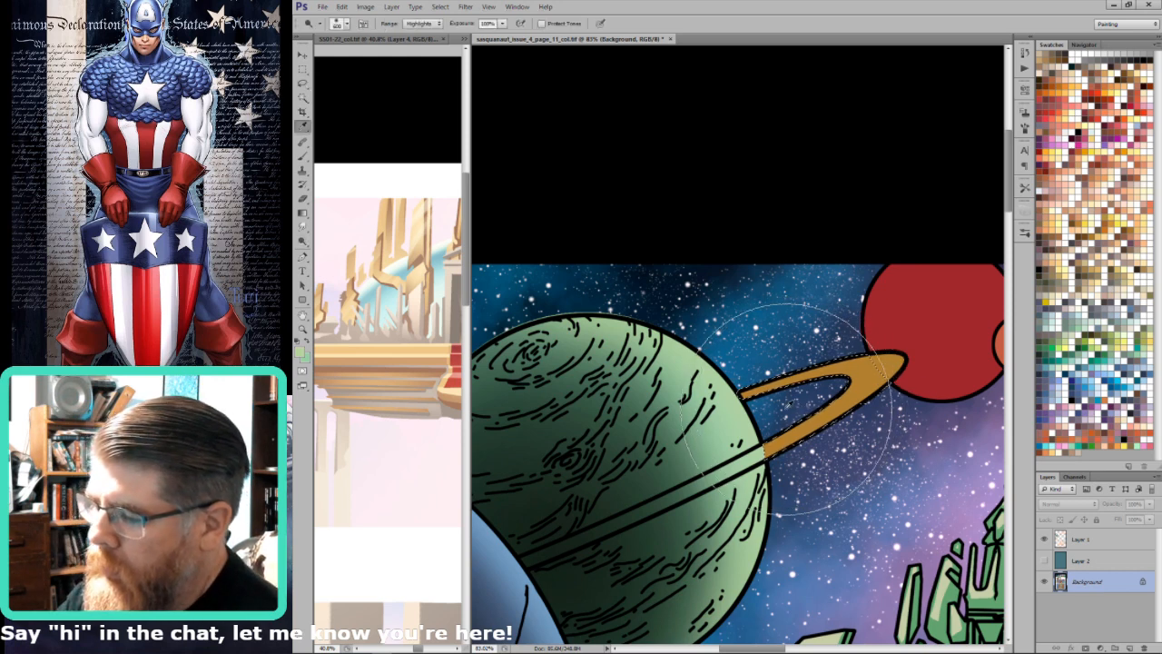
Step: Sample a dark blue from the starry sky and fill the selected ring section with it
key("i")
left_click(789, 430, "alt")
key("ctrl+BackSpace")
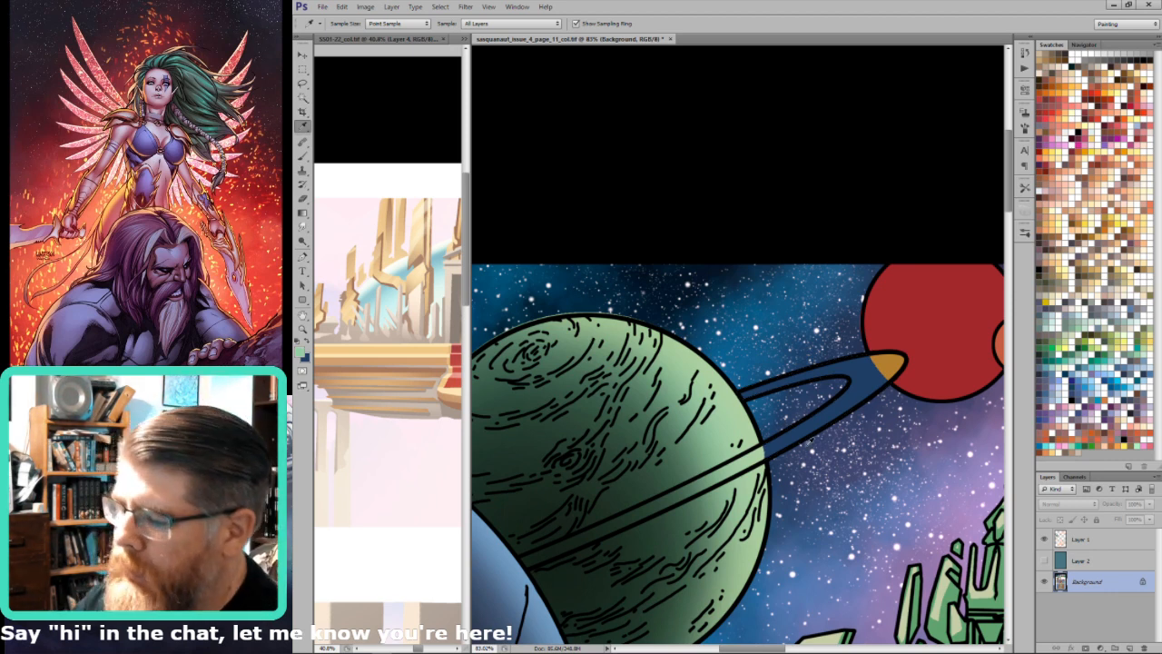
Step: Set the Gradient tool's blending mode to Normal and check the blue ring against the surrounding sky and temple
key("g")
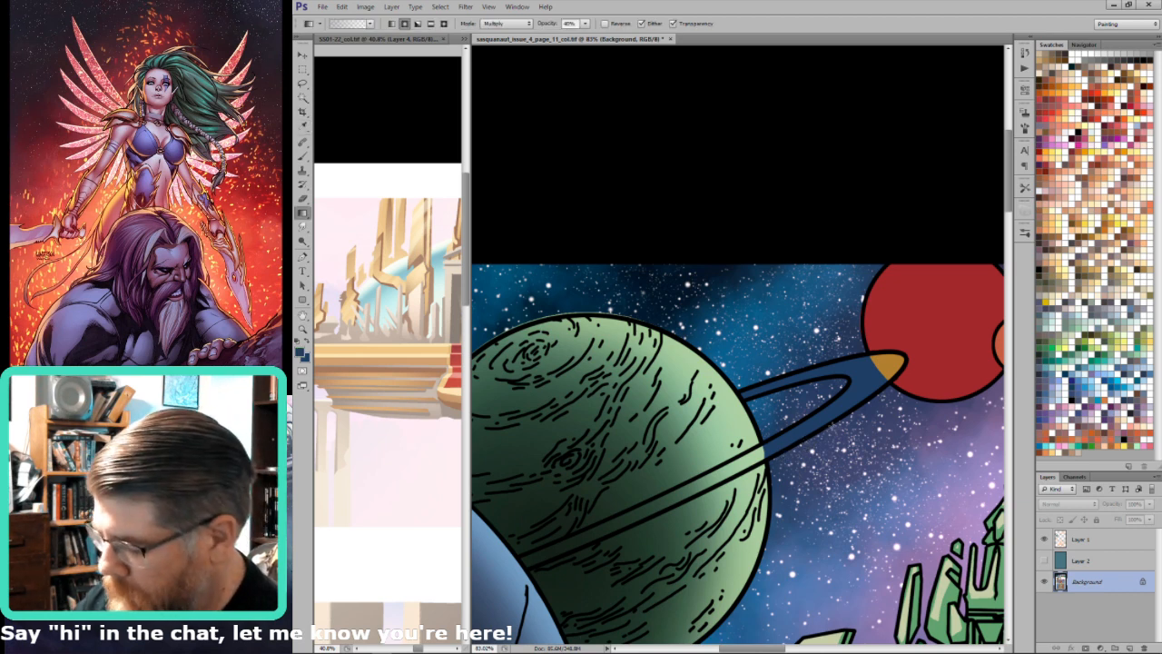
key("shift+alt+n")
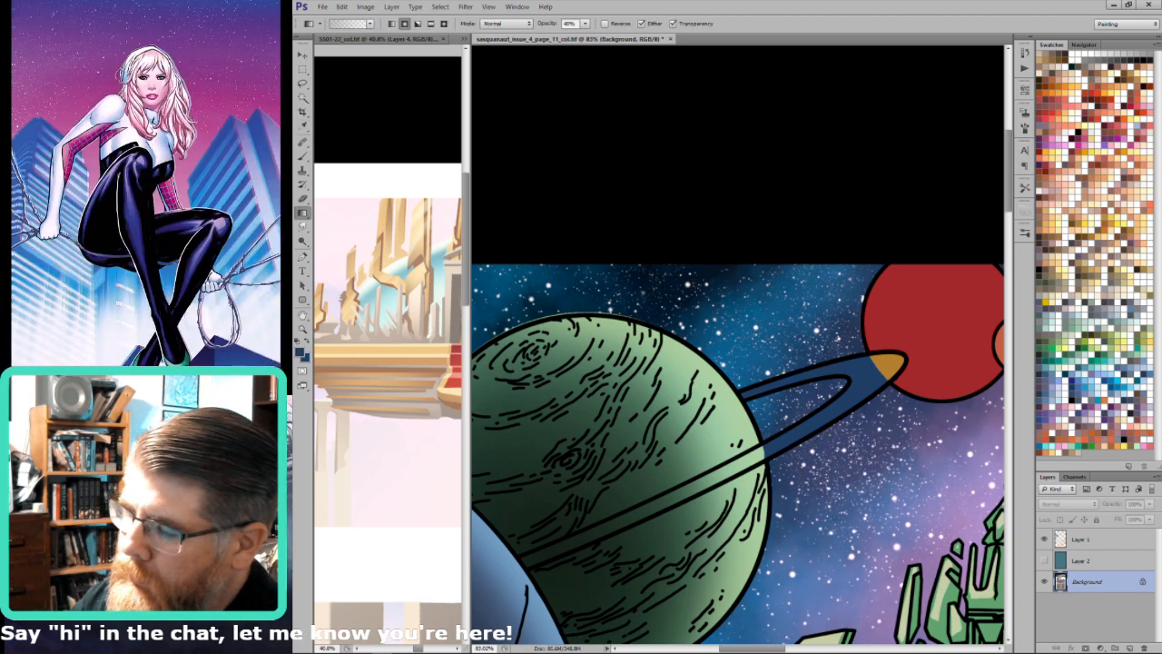
key("ctrl+minus")
key("ctrl+minus")
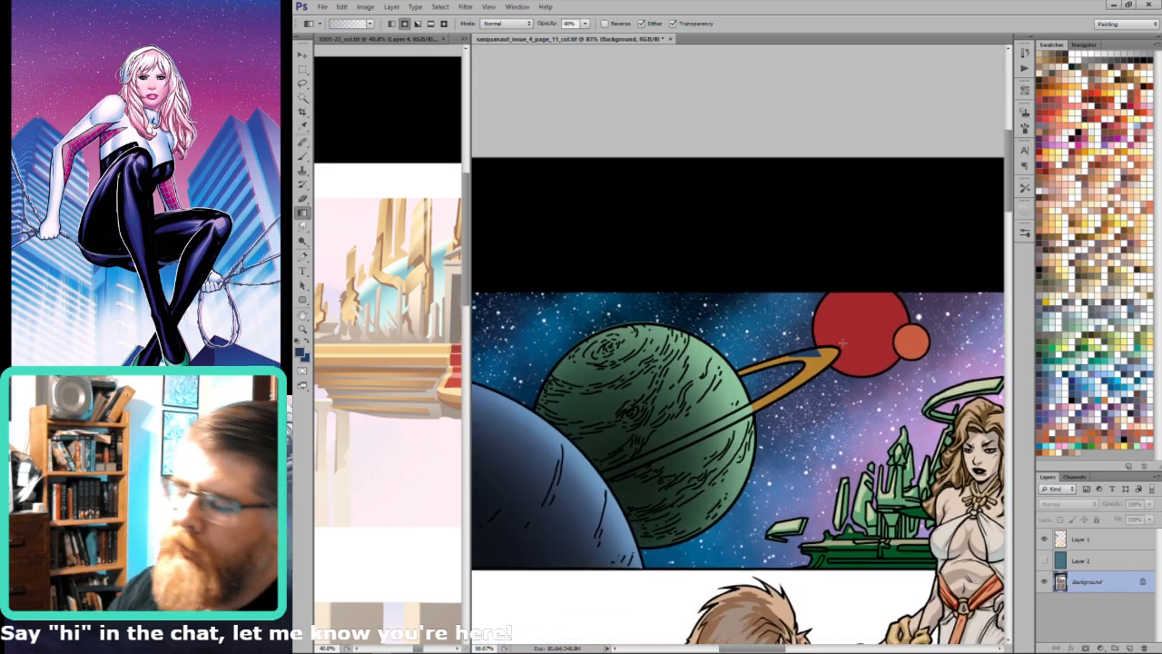
left_click_drag(916, 565, 666, 610)
left_click_drag(519, 630, 486, 638)
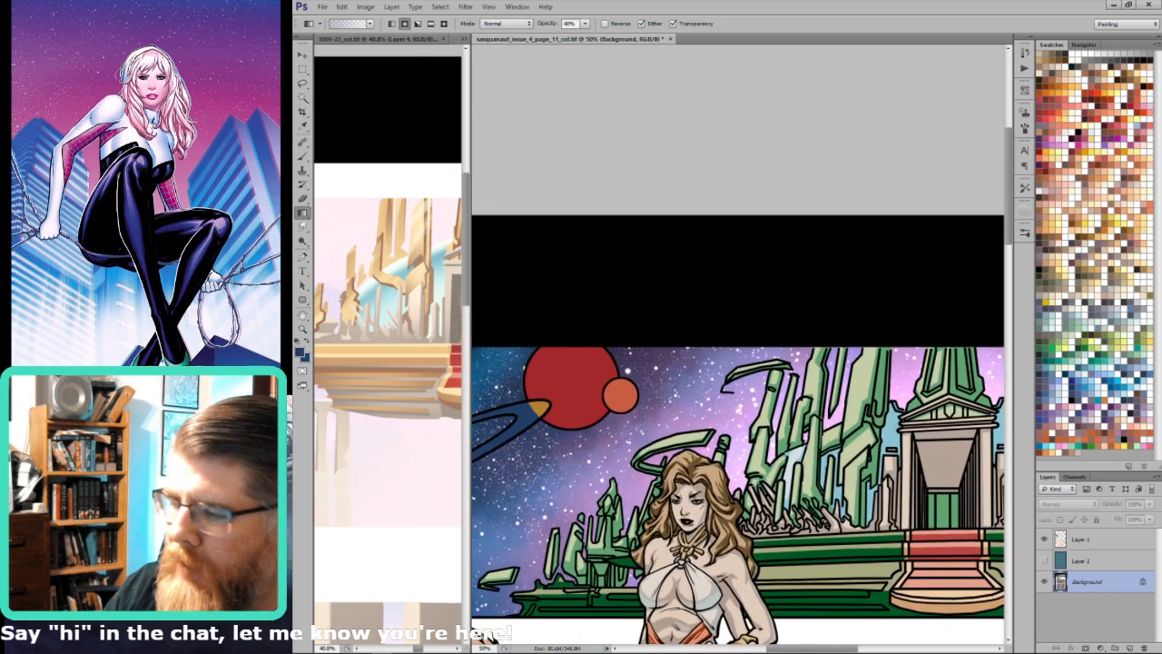
left_click_drag(747, 439, 830, 441)
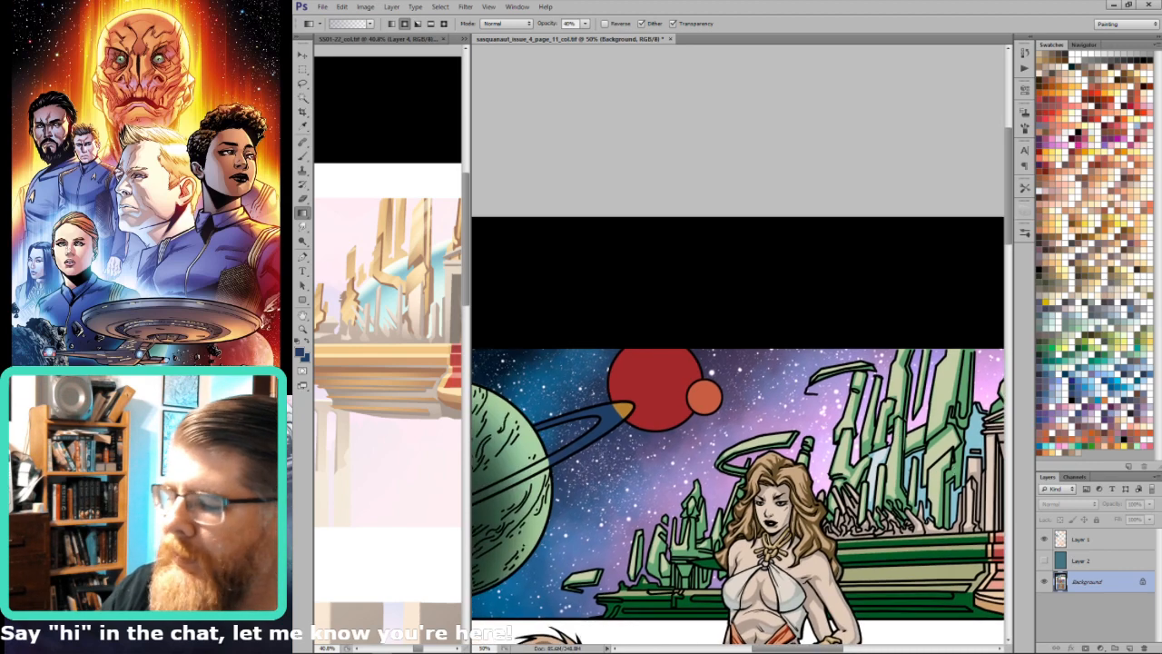
left_click_drag(606, 428, 824, 447)
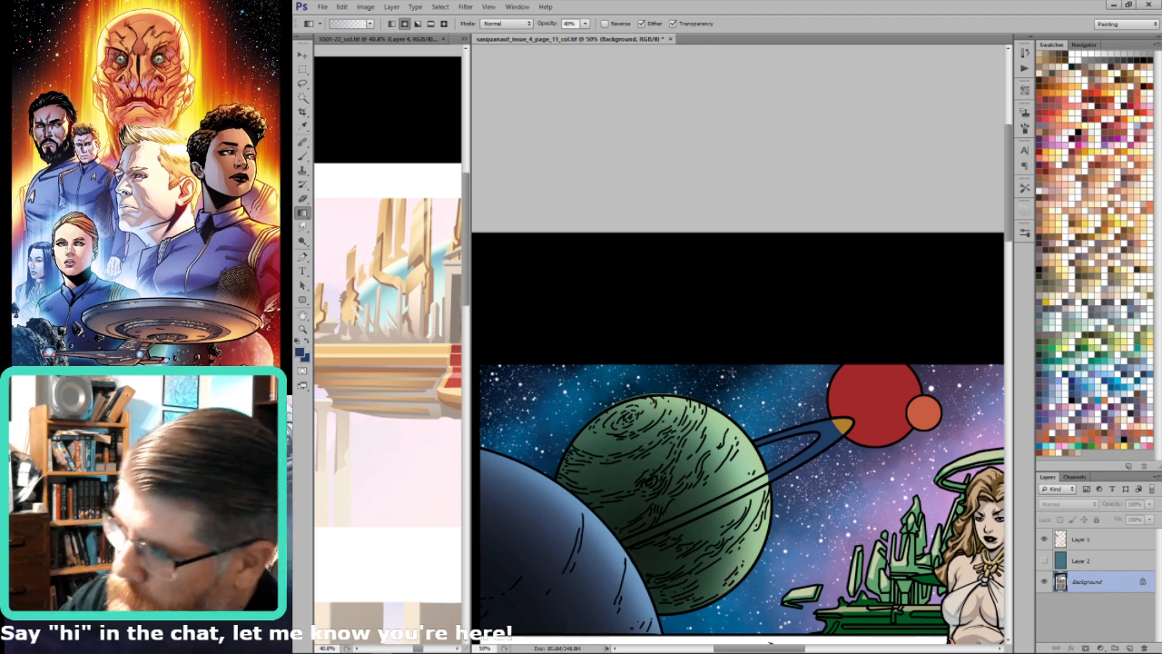
left_click_drag(731, 373, 767, 374)
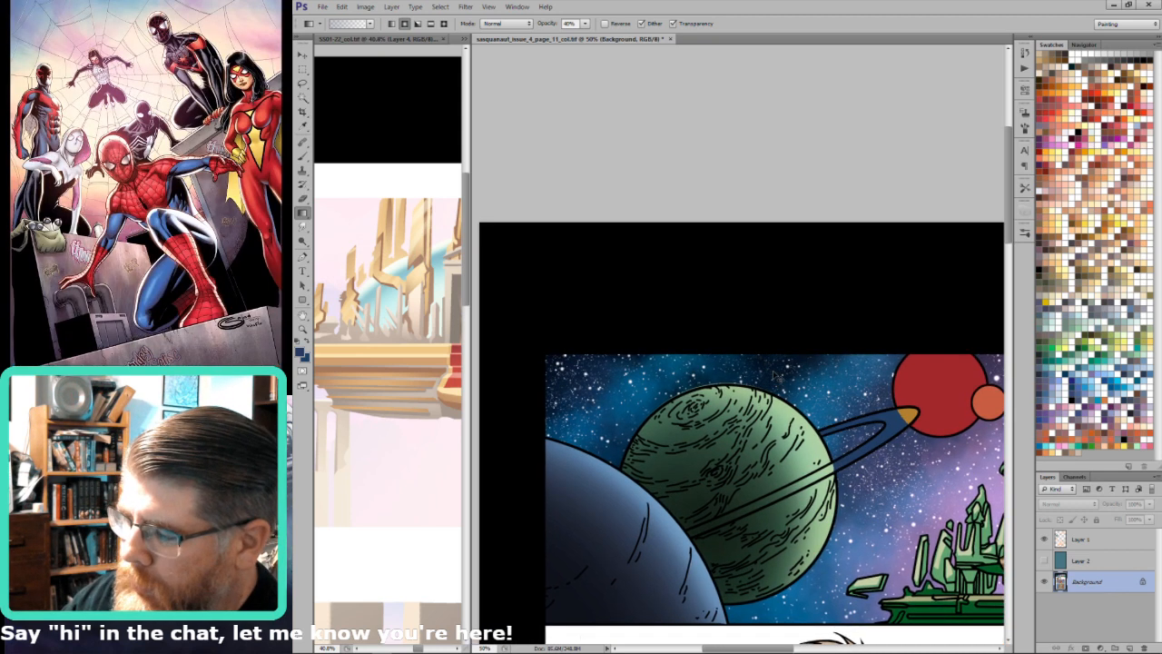
Step: Stamp white stars over the selected ring section using a star brush
key("b")
key("d")
key("x")
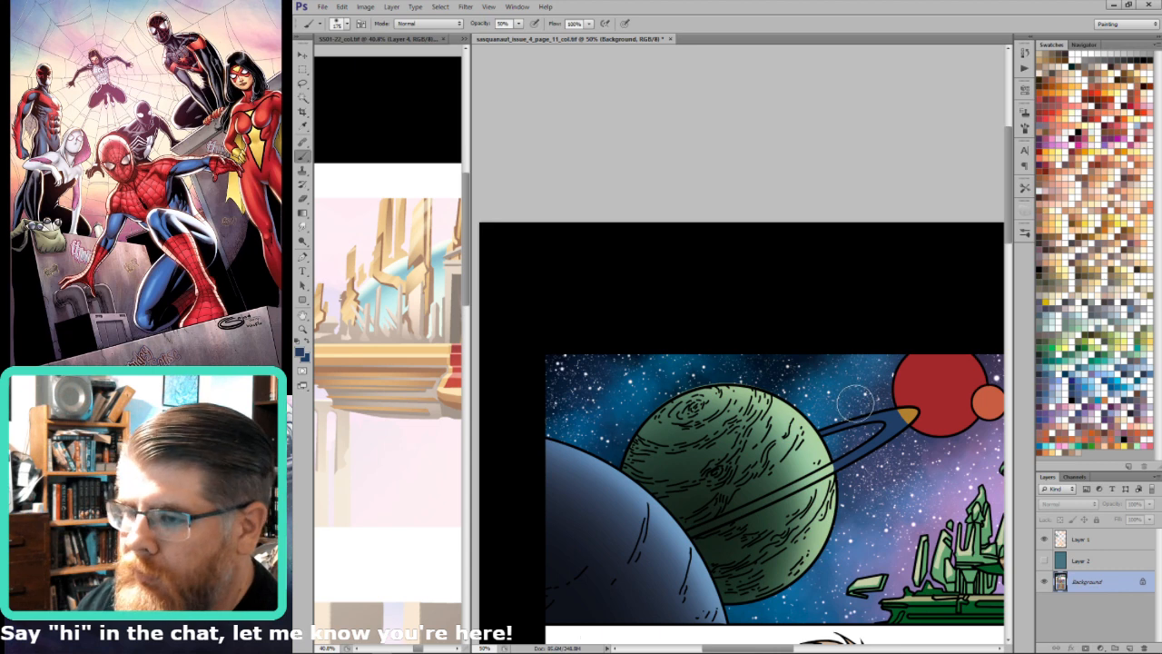
left_click(338, 24)
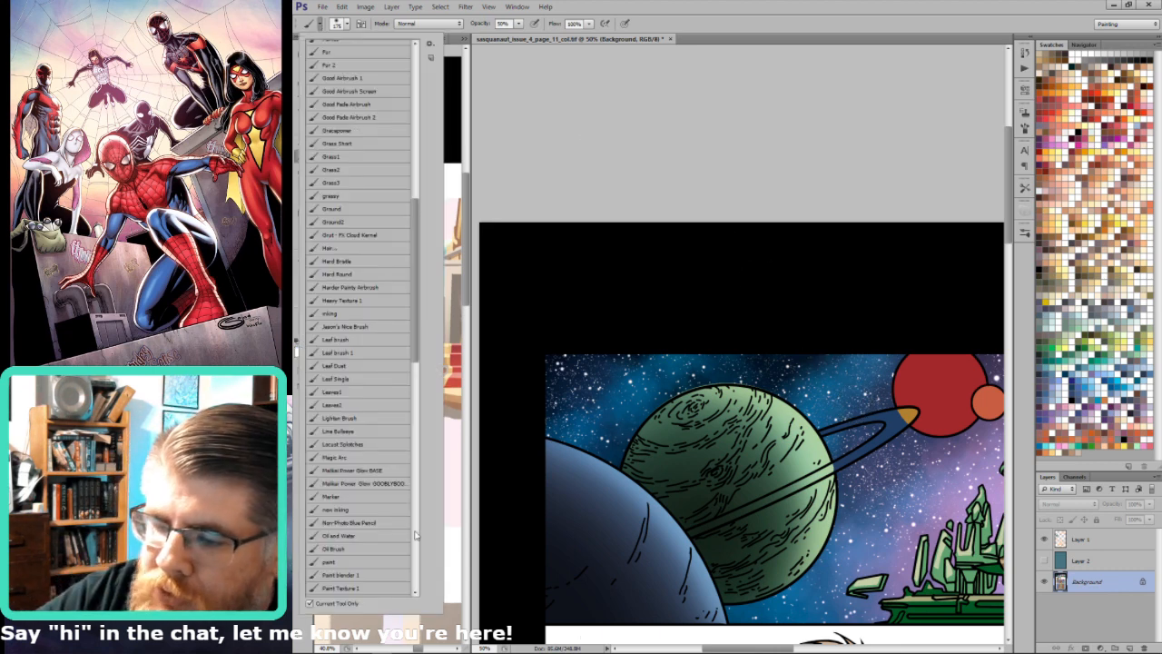
left_click(414, 534)
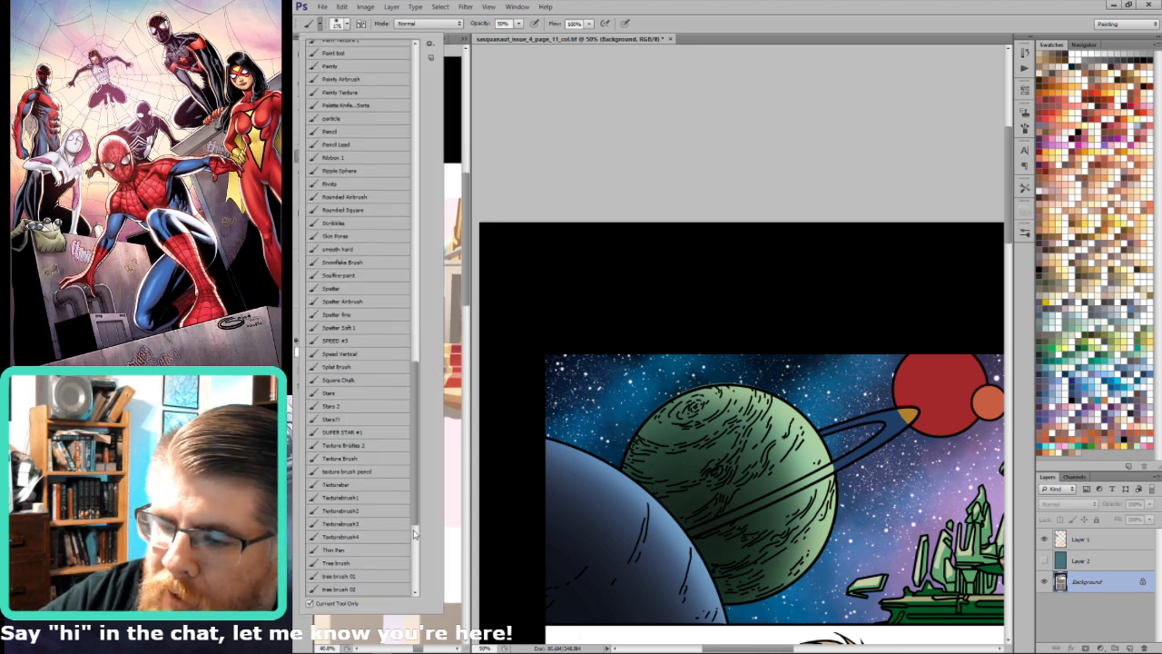
left_click(365, 424)
key("Return")
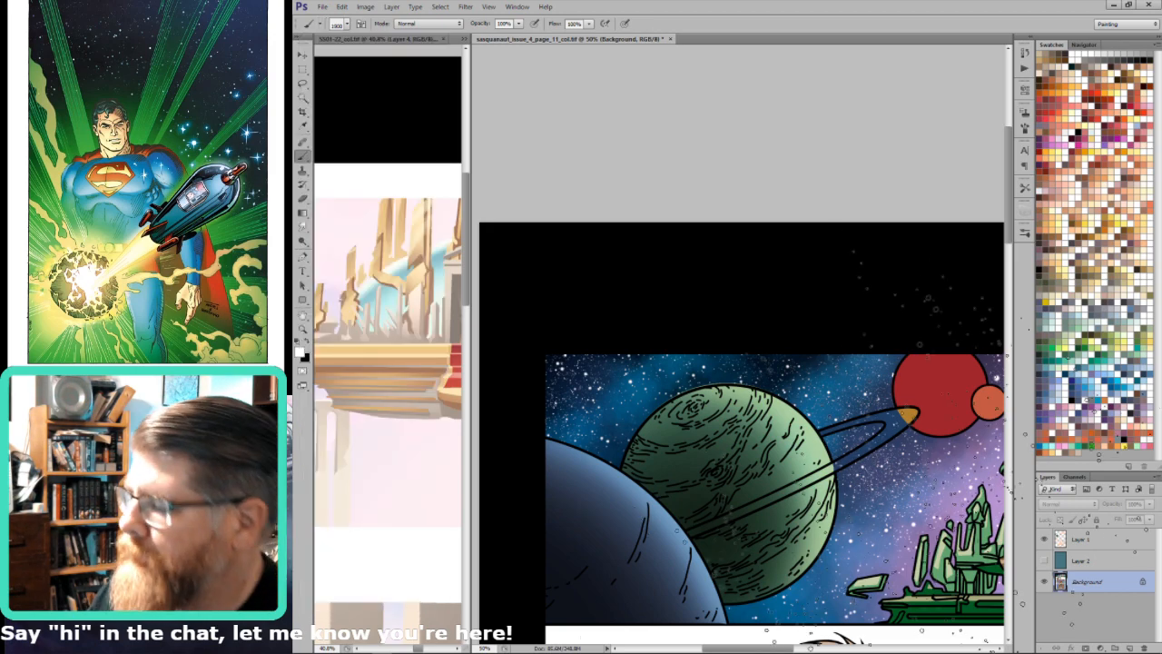
left_click_drag(960, 321, 835, 381)
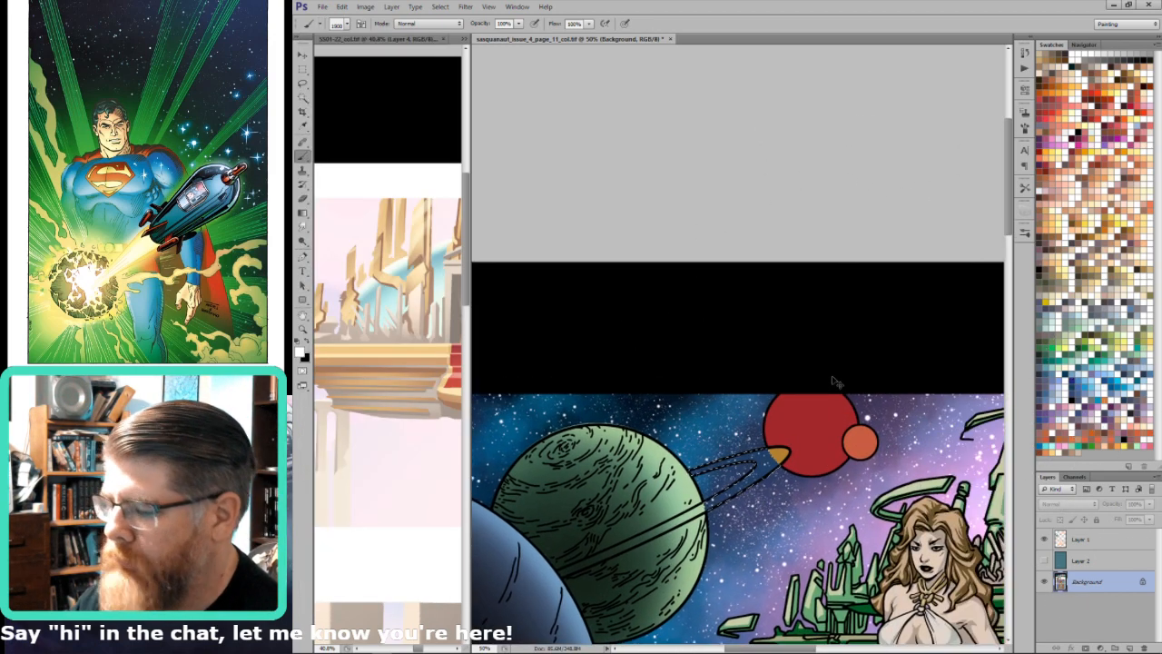
left_click(835, 381)
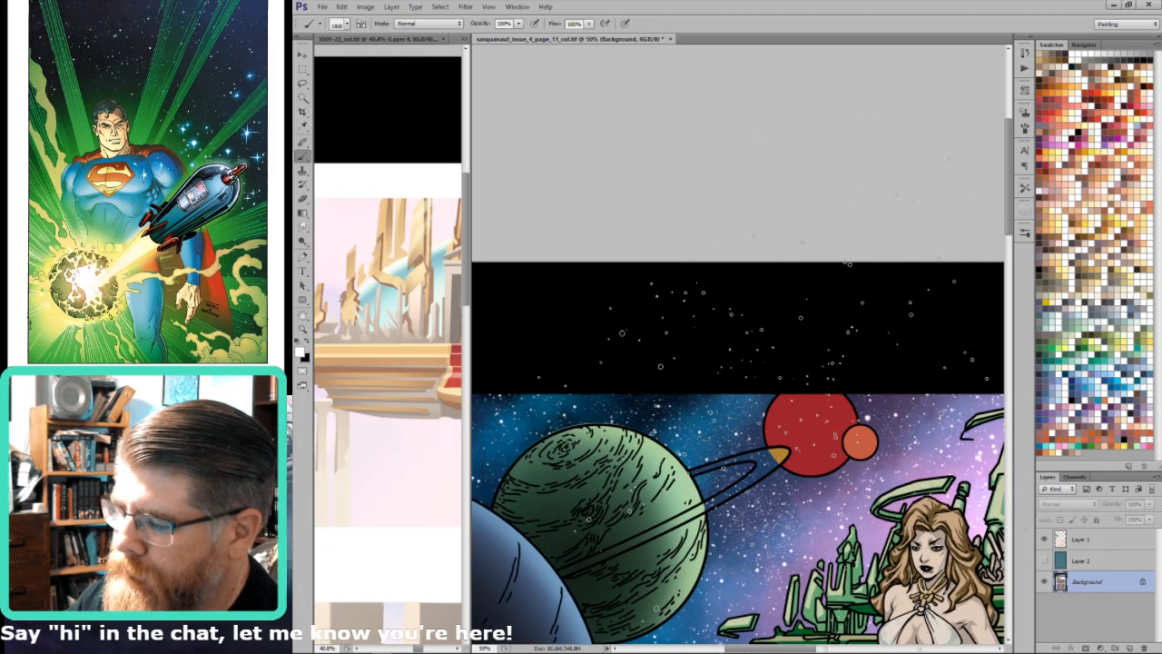
key("ctrl+z")
Step: Select the red planet together with the overlapping ring tip, fill them with a dark reddish brown swatch, and clear the selection
key("w")
left_click(787, 450)
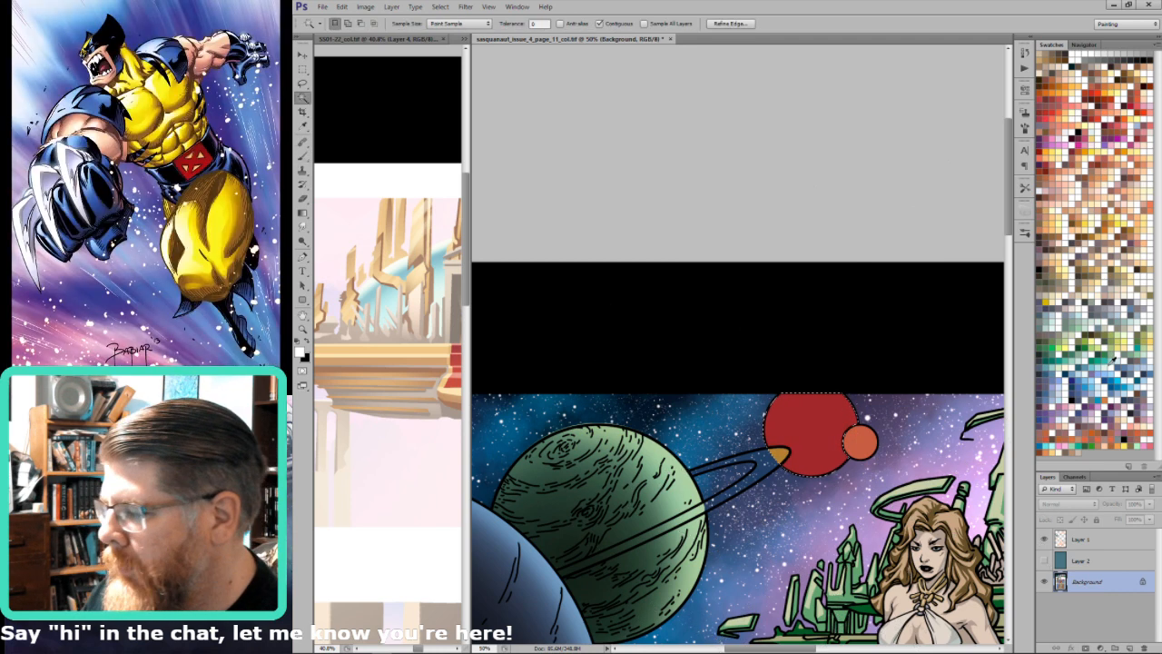
left_click(1102, 99)
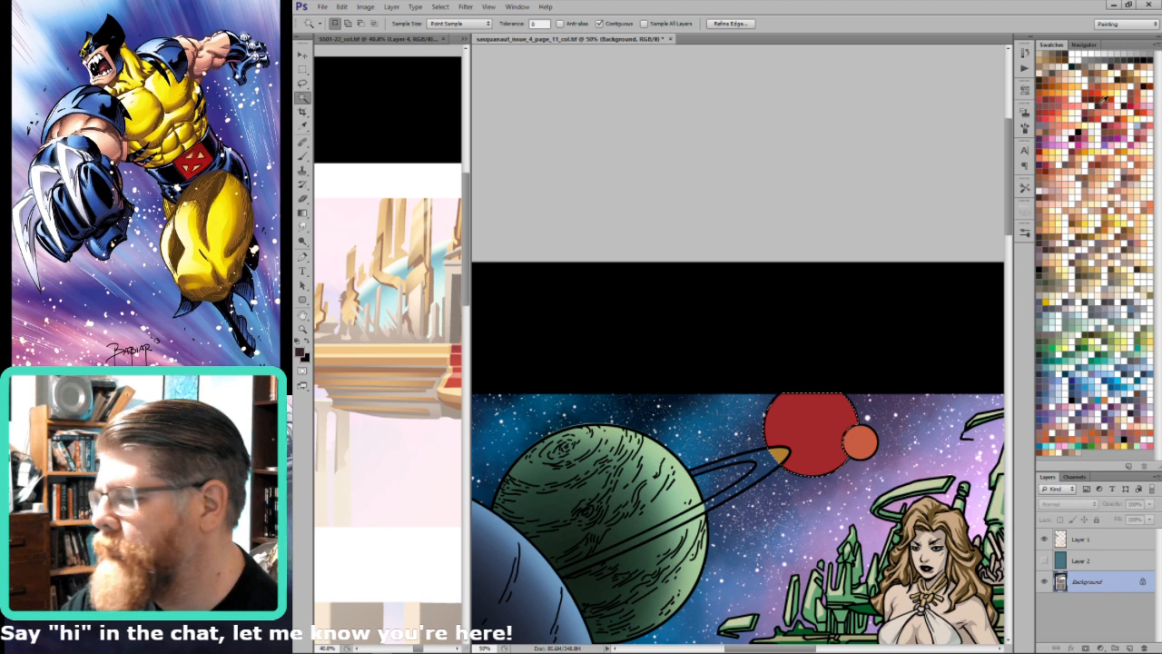
left_click(1104, 101)
key("alt+BackSpace")
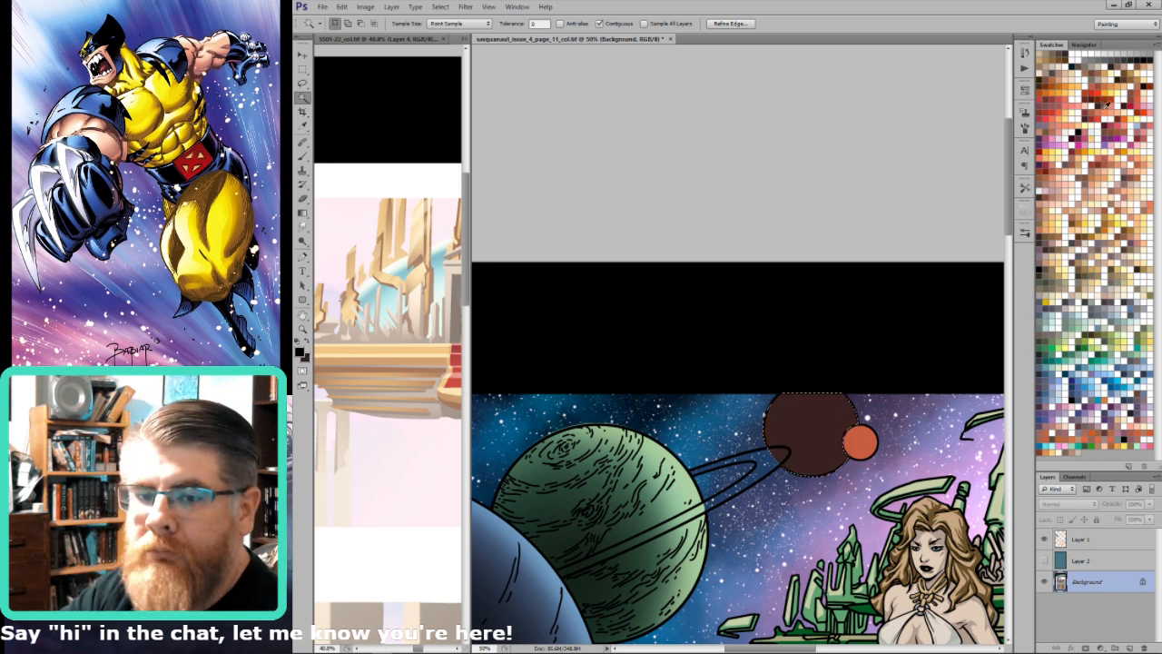
key("ctrl+d")
Step: Sample a dark blue from the starry sky and tint the dark brown planet with it
key("i")
left_click(685, 399)
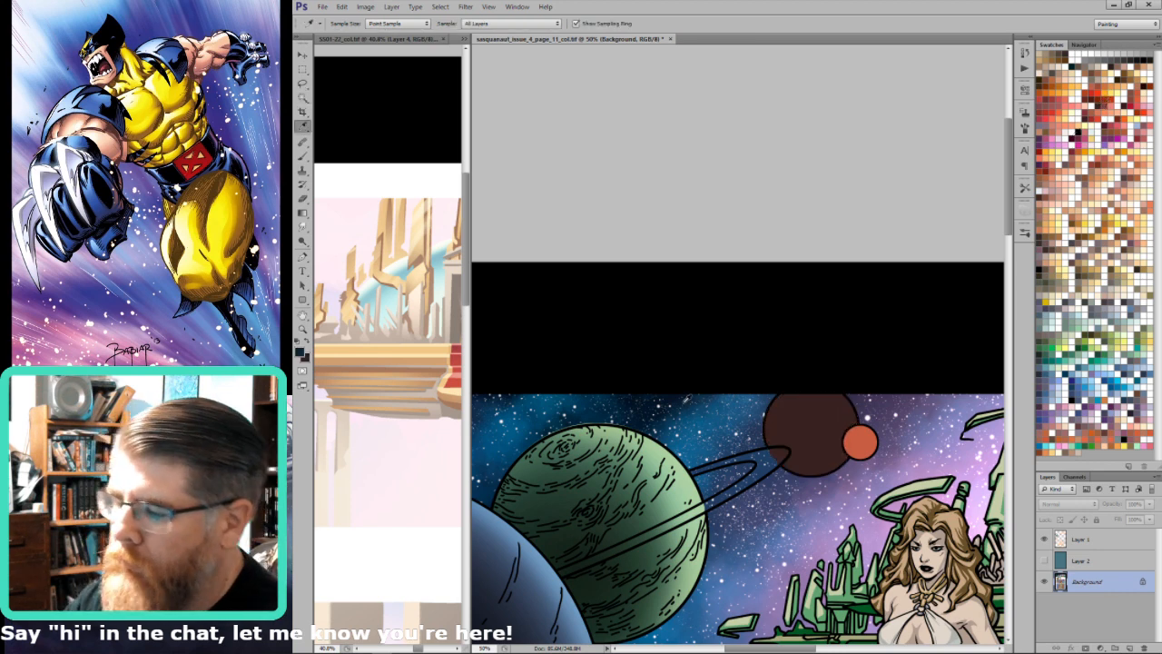
key("shift+F5")
key("Return")
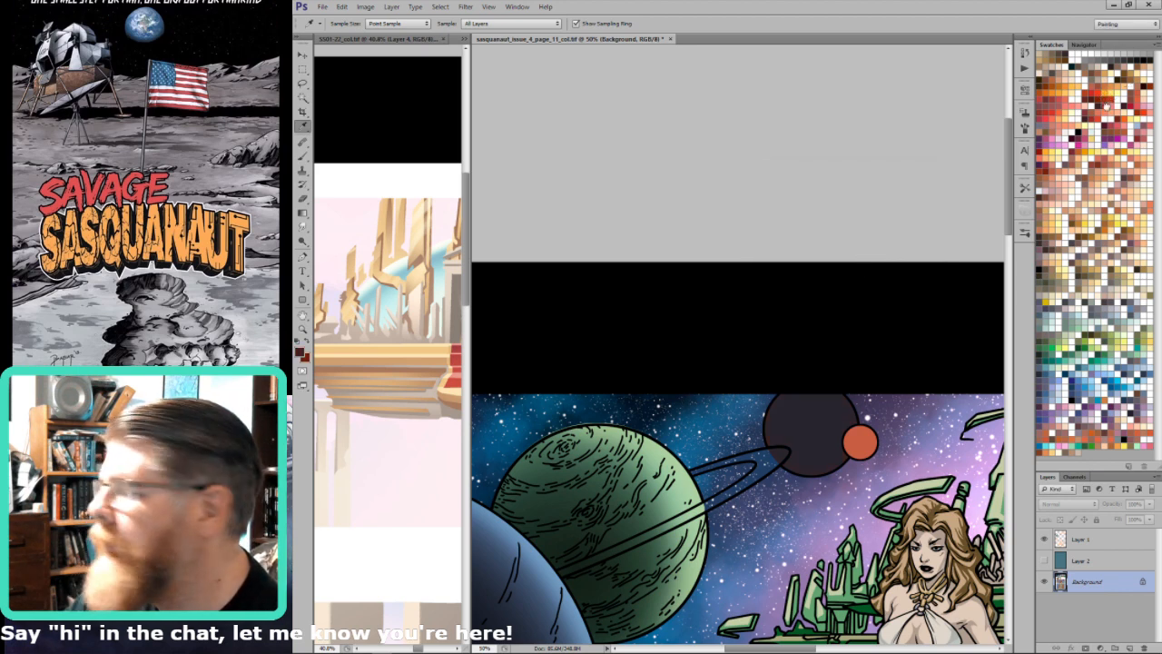
Step: Airbrush a dark red glow onto the upper right of the dark planet with a soft brush at 50% opacity
key("b")
left_click(311, 22)
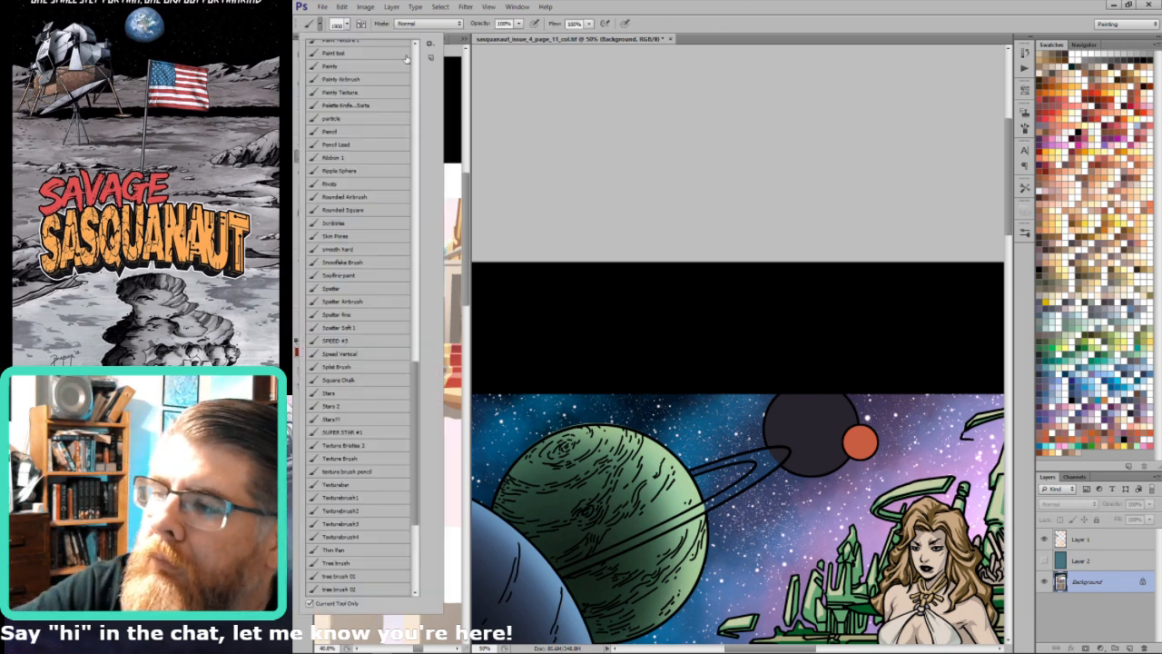
scroll(407, 59, "up", 15)
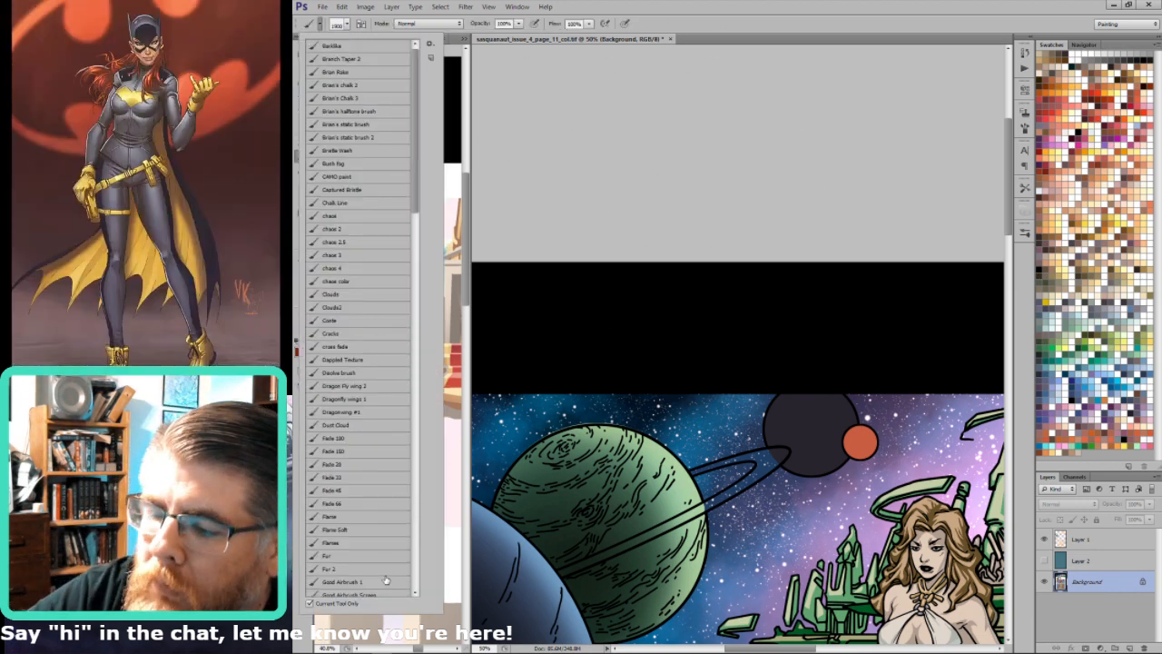
left_click(388, 540)
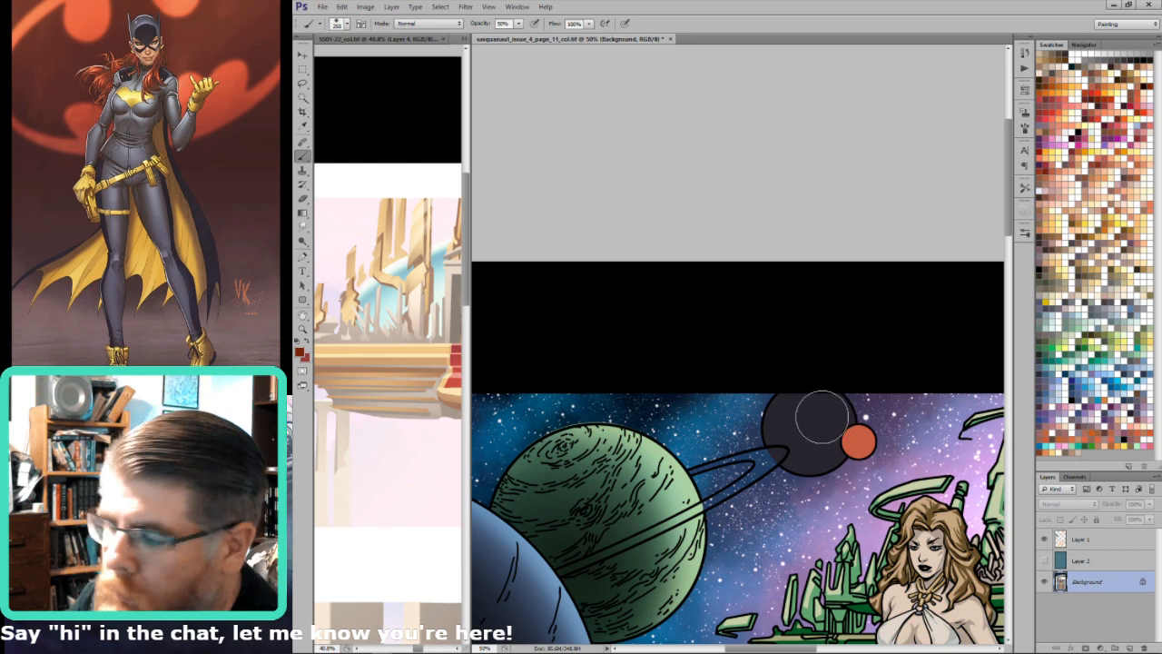
mouse_move(828, 413)
left_mouse_down()
mouse_move(815, 415)
mouse_move(863, 417)
mouse_move(824, 410)
mouse_move(797, 449)
left_mouse_up()
key("ctrl+z")
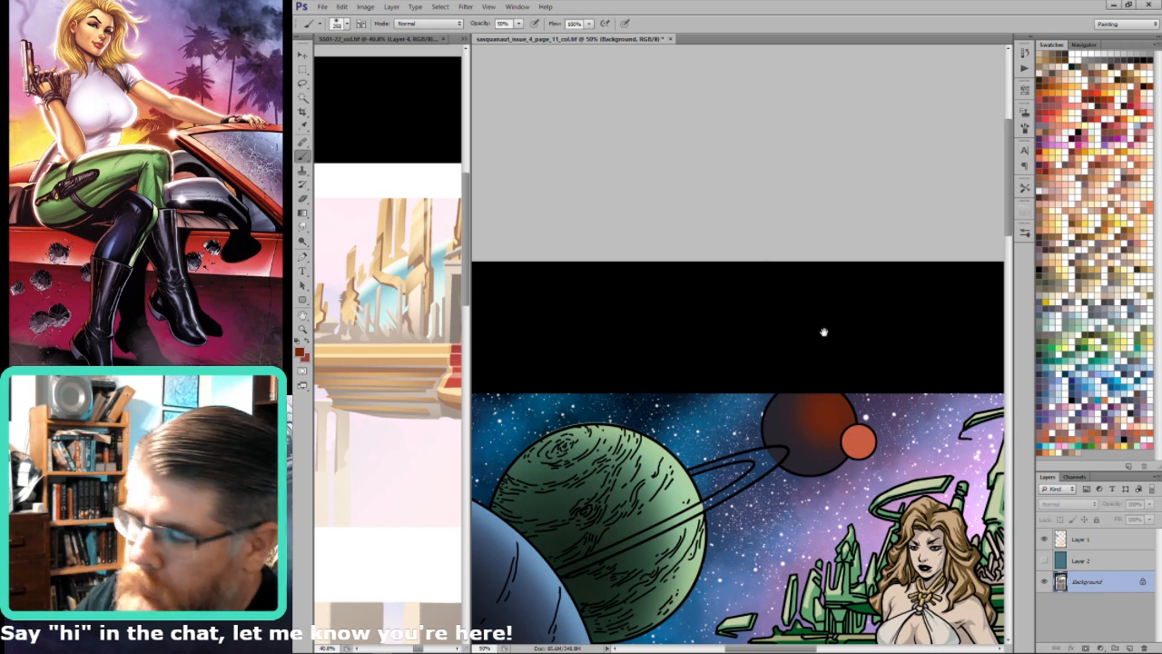
Step: Build up the planet's red glow with another airbrush stroke, and switch to the lighter red with a smaller brush
left_click_drag(822, 330, 759, 324)
mouse_move(754, 413)
left_mouse_down()
mouse_move(784, 422)
mouse_move(765, 423)
mouse_move(784, 412)
left_mouse_up()
key("x")
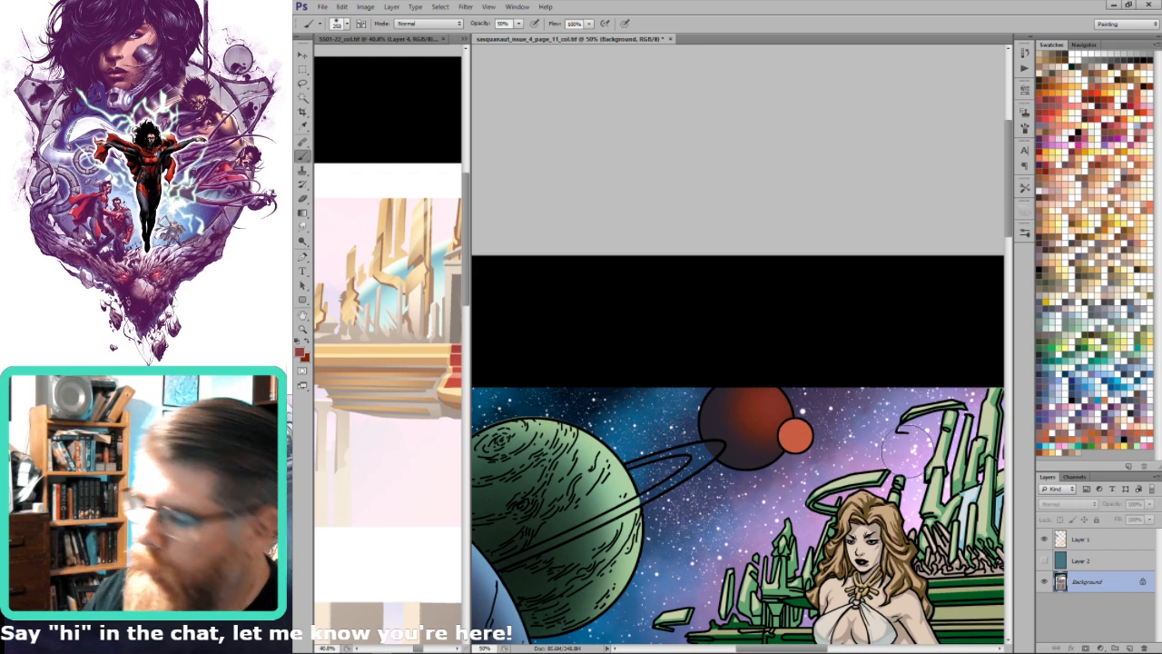
left_click_drag(804, 323, 778, 338)
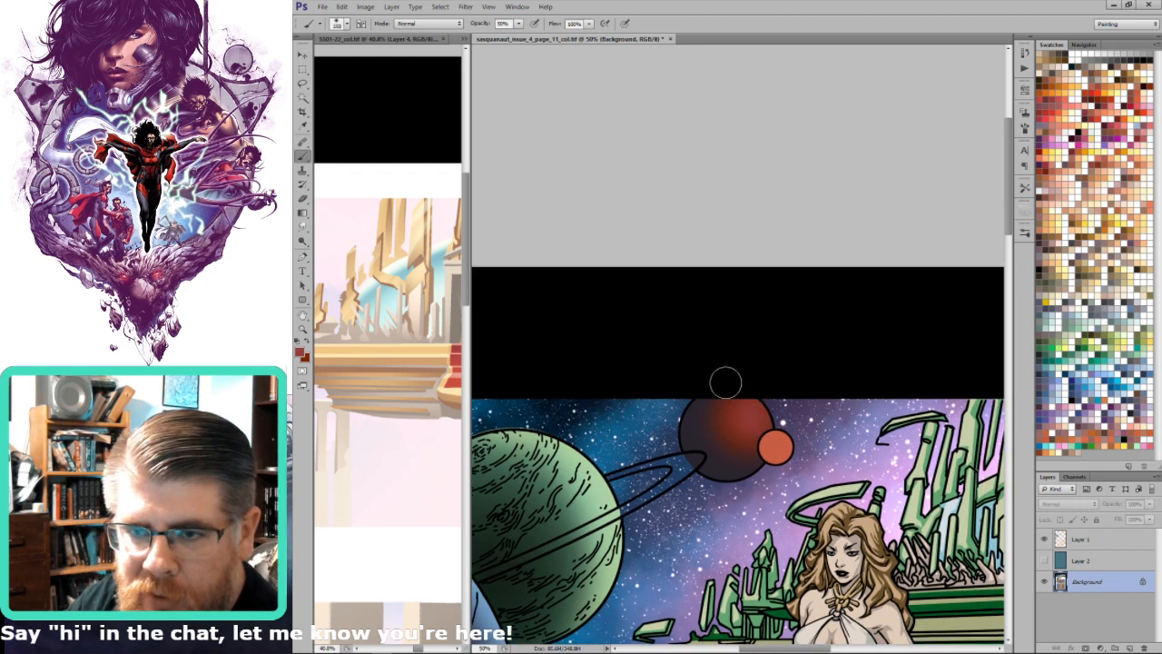
Step: Brush a warmer red highlight onto the upper right of the dark red planet in Soft Light mode
key("bracketleft")
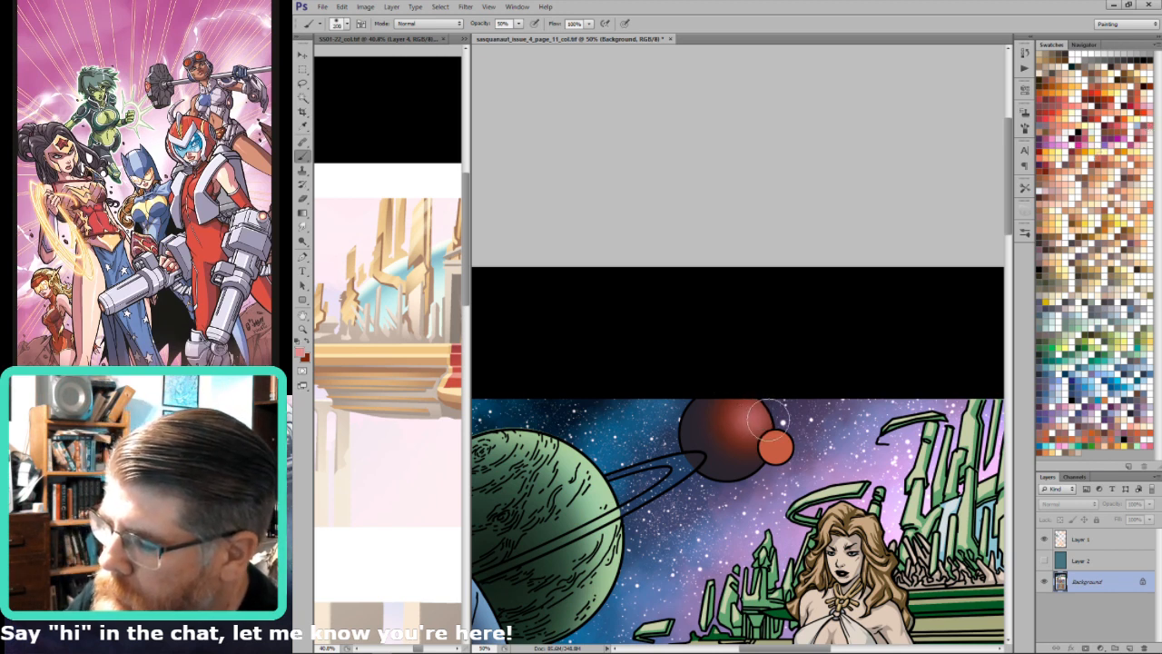
key("shift+alt+f")
left_click(753, 429, "alt")
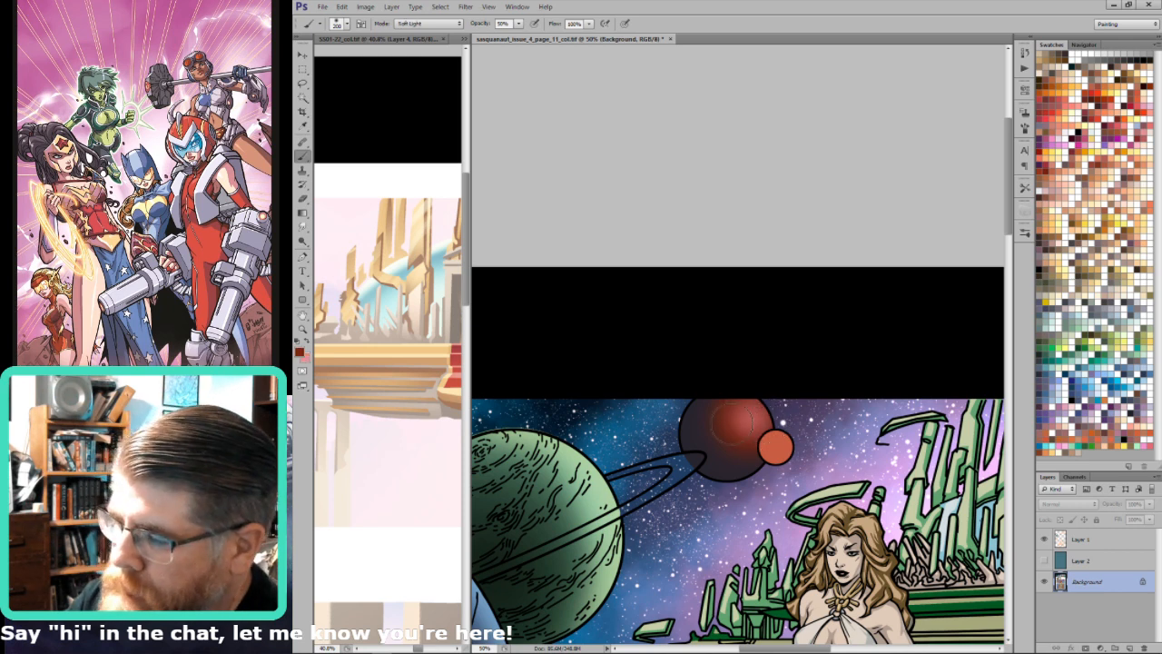
key("x")
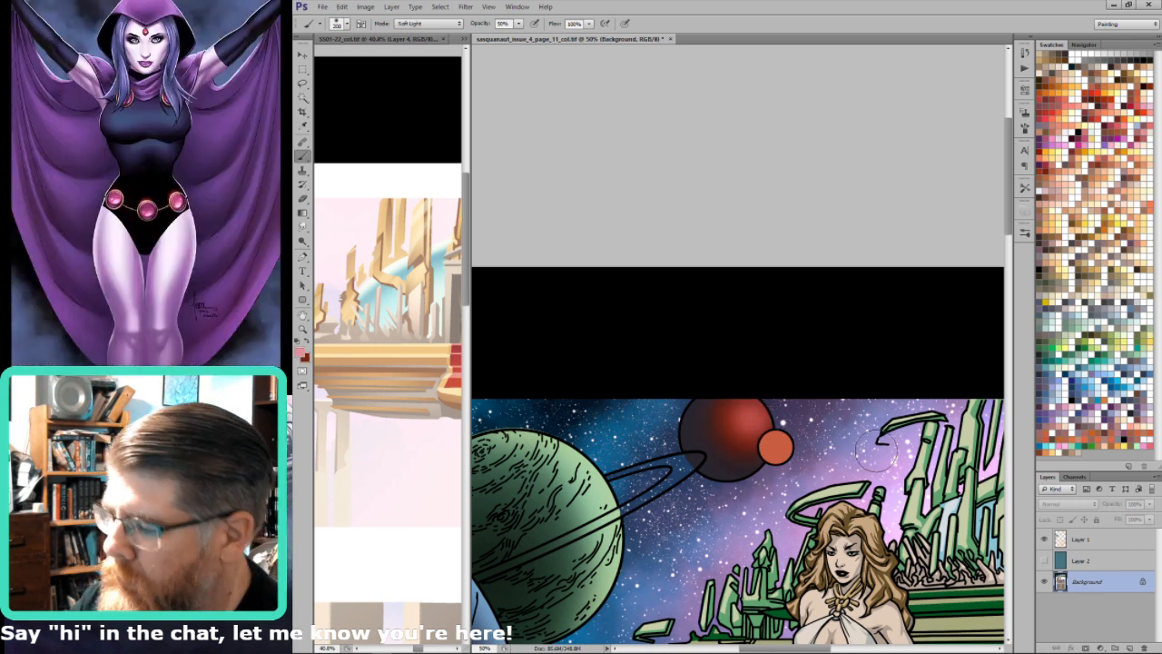
Step: Sample lilac from the starry sky and tint the red planet magenta with Soft Light brush strokes
key("i")
key("b")
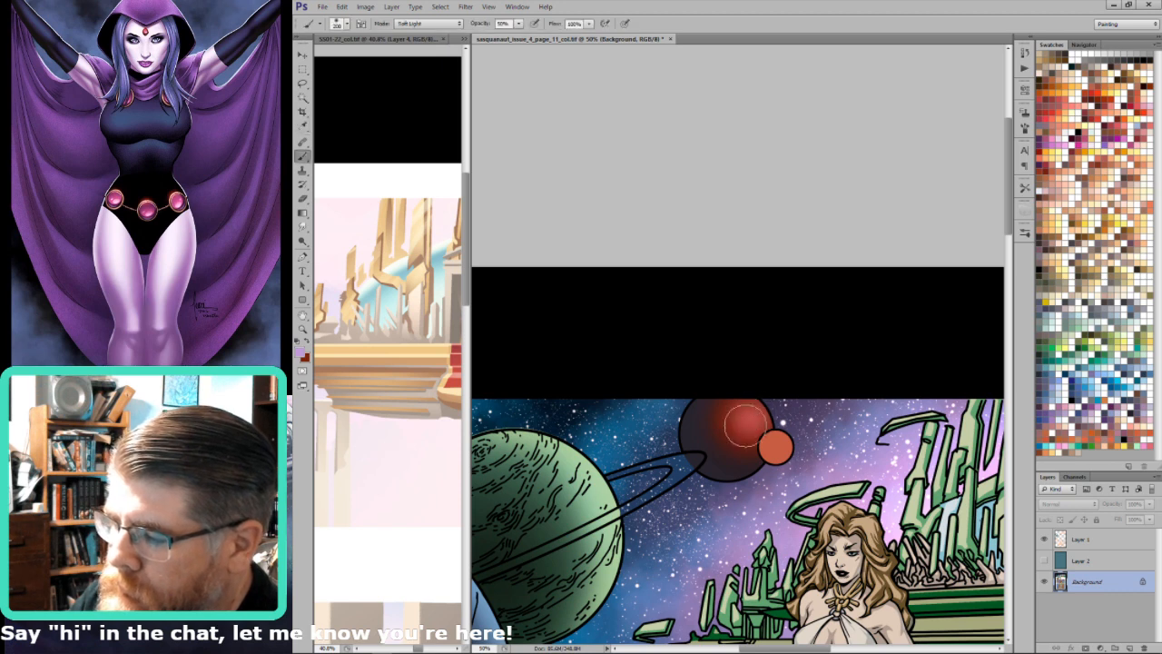
mouse_move(758, 431)
left_mouse_down()
mouse_move(722, 421)
mouse_move(753, 447)
mouse_move(766, 436)
mouse_move(755, 407)
mouse_move(743, 413)
mouse_move(753, 434)
mouse_move(756, 401)
mouse_move(779, 452)
mouse_move(738, 425)
left_mouse_up()
mouse_move(810, 427)
left_mouse_down()
mouse_move(819, 435)
mouse_move(759, 438)
left_mouse_up()
key("]")
key("]")
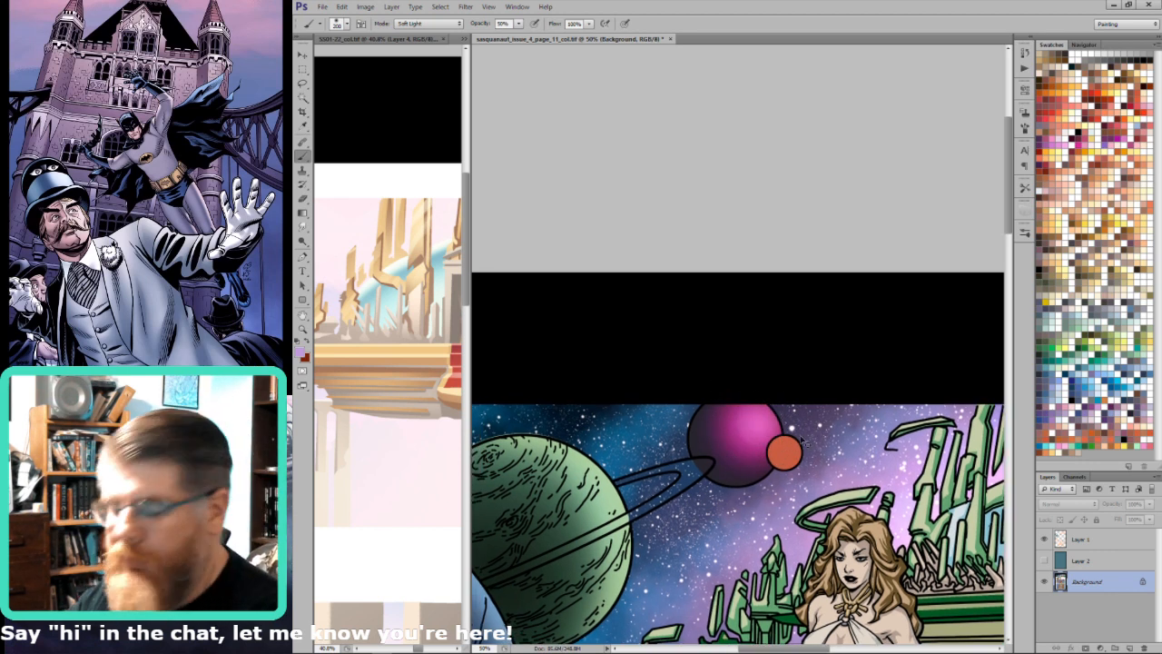
Step: Toggle the CMYK proof preview to check the magenta planet's new color
key("ctrl+z")
key("ctrl+z")
key("ctrl+z")
key("ctrl+z")
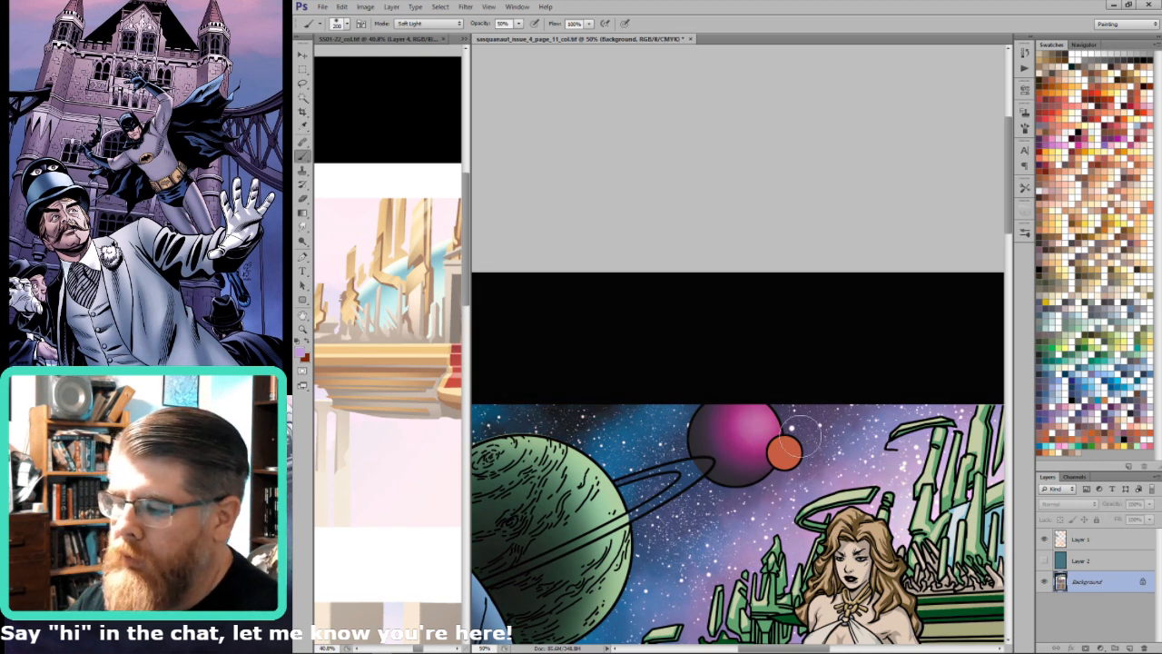
key("ctrl+y")
key("ctrl+y")
key("ctrl+y")
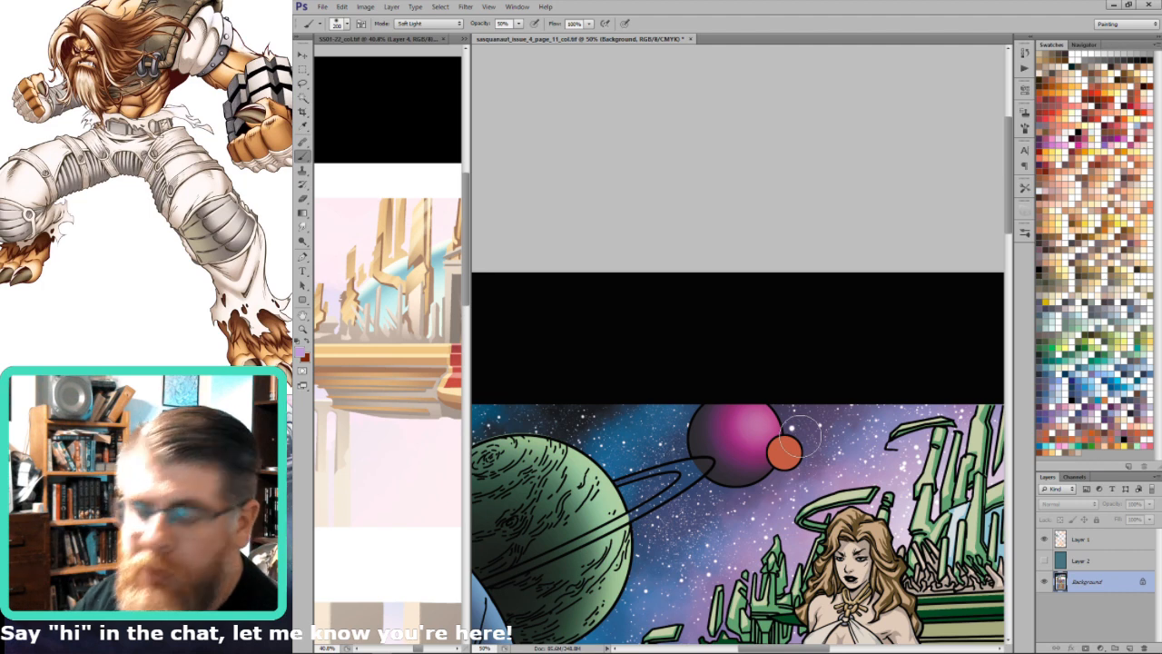
Step: Switch the brush to Normal mode and paint a soft lilac highlight on the magenta planet's upper right
key("x")
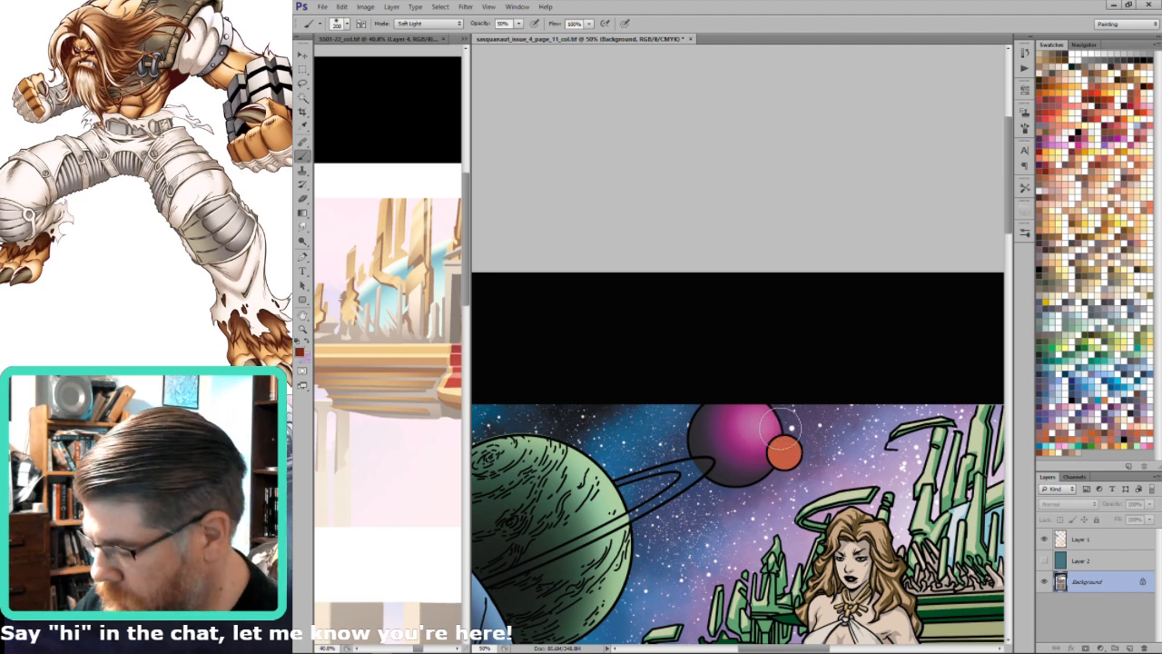
key("shift+alt+n")
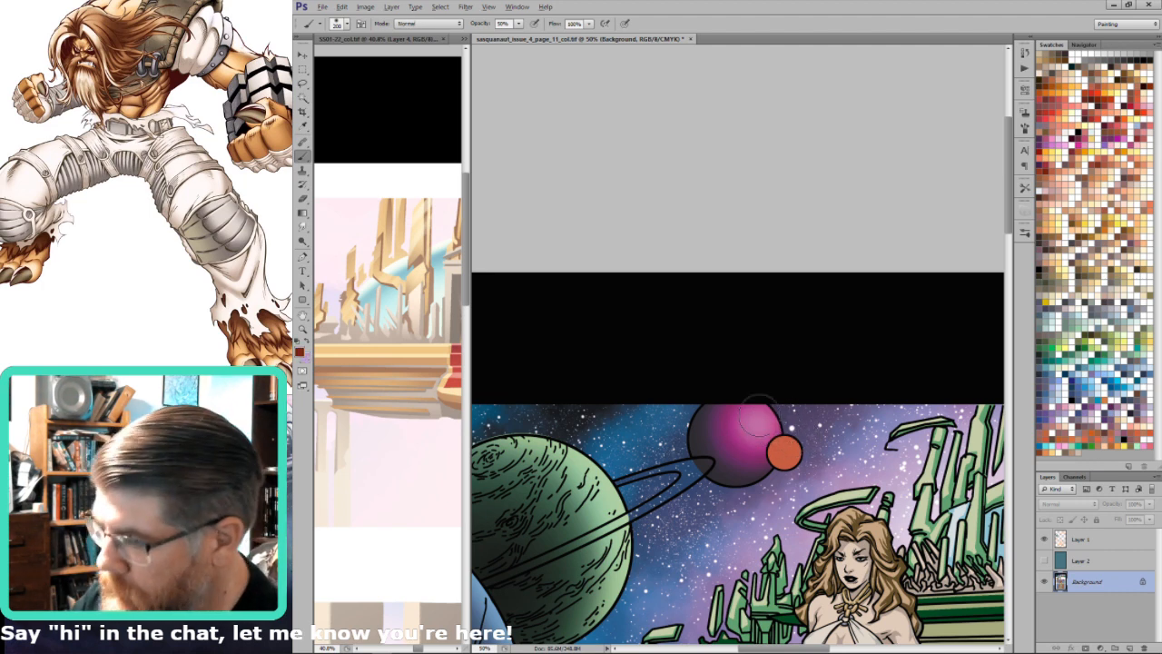
key("x")
left_click_drag(765, 434, 770, 426)
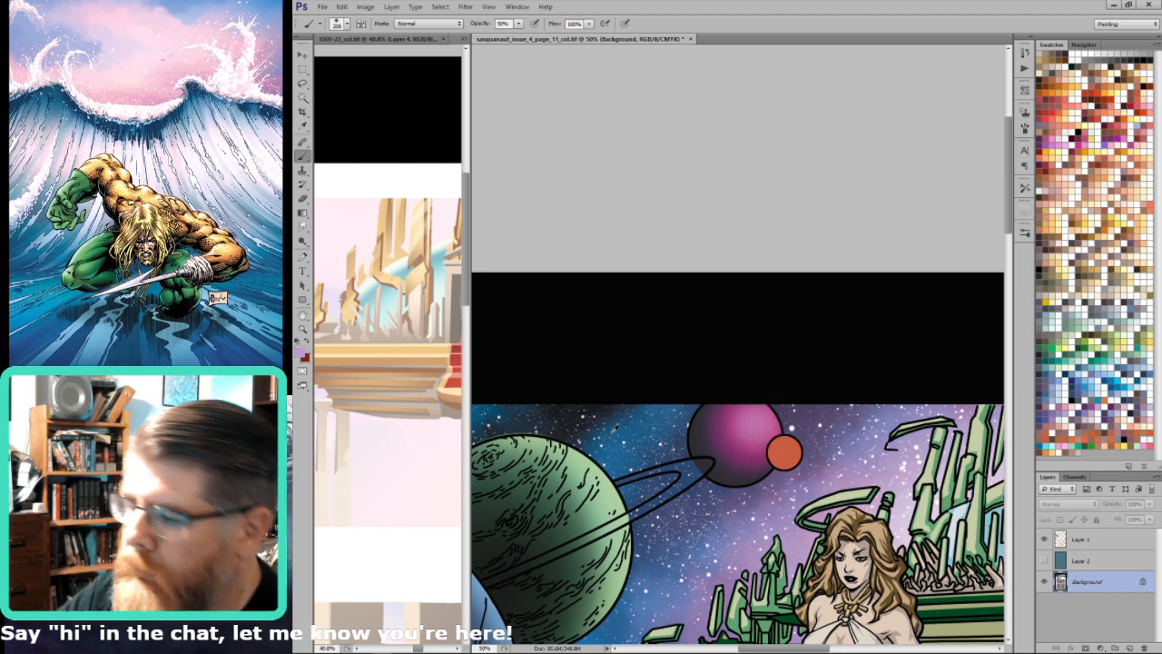
Step: Sample blue from the sky and brush a Screen-mode rim light on the magenta planet's lower-left edge, then set the brush to Color Dodge
key("i")
left_click(607, 445)
key("b")
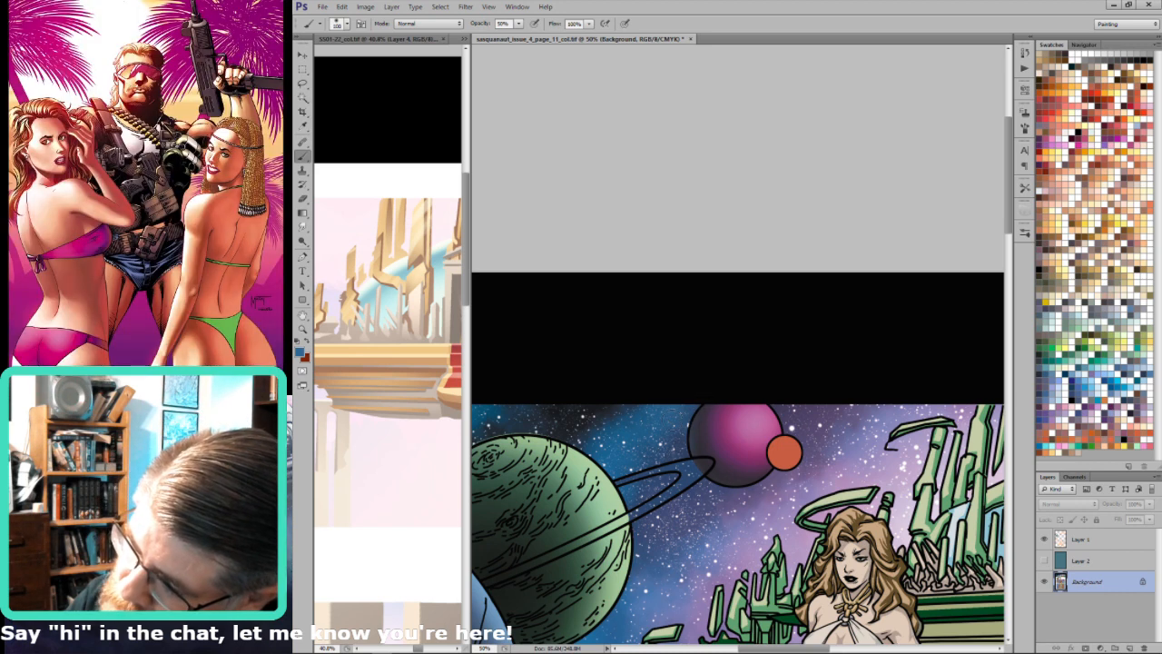
key("alt+shift+s")
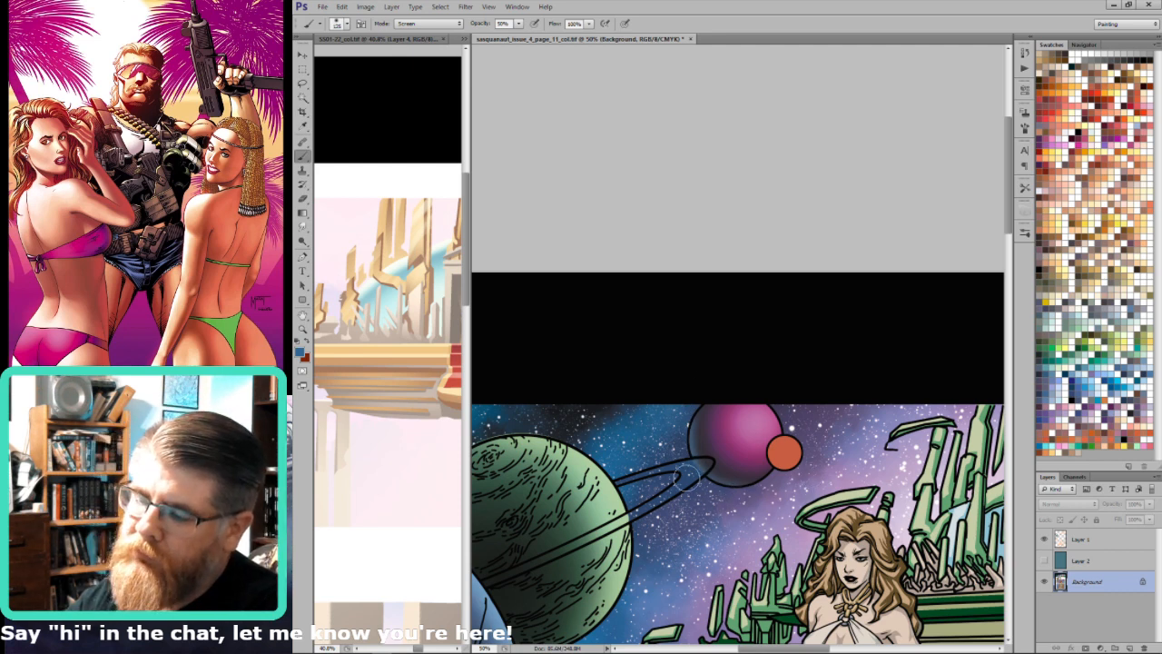
key("ctrl+0")
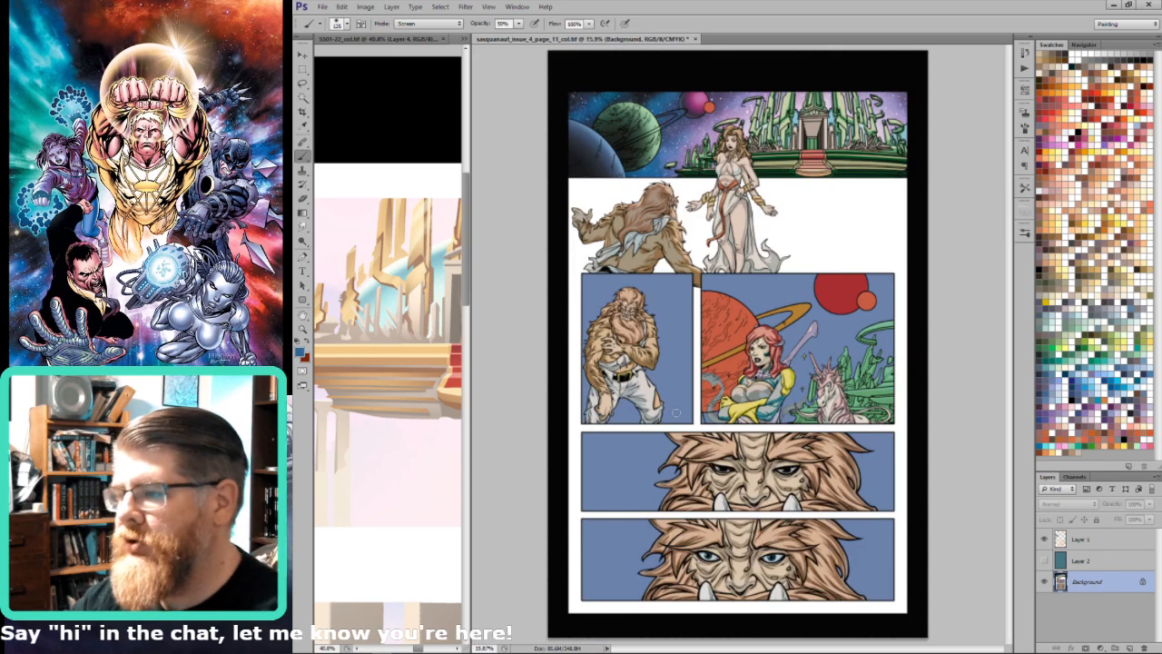
left_click_drag(678, 63, 771, 195)
key("shift+alt+d")
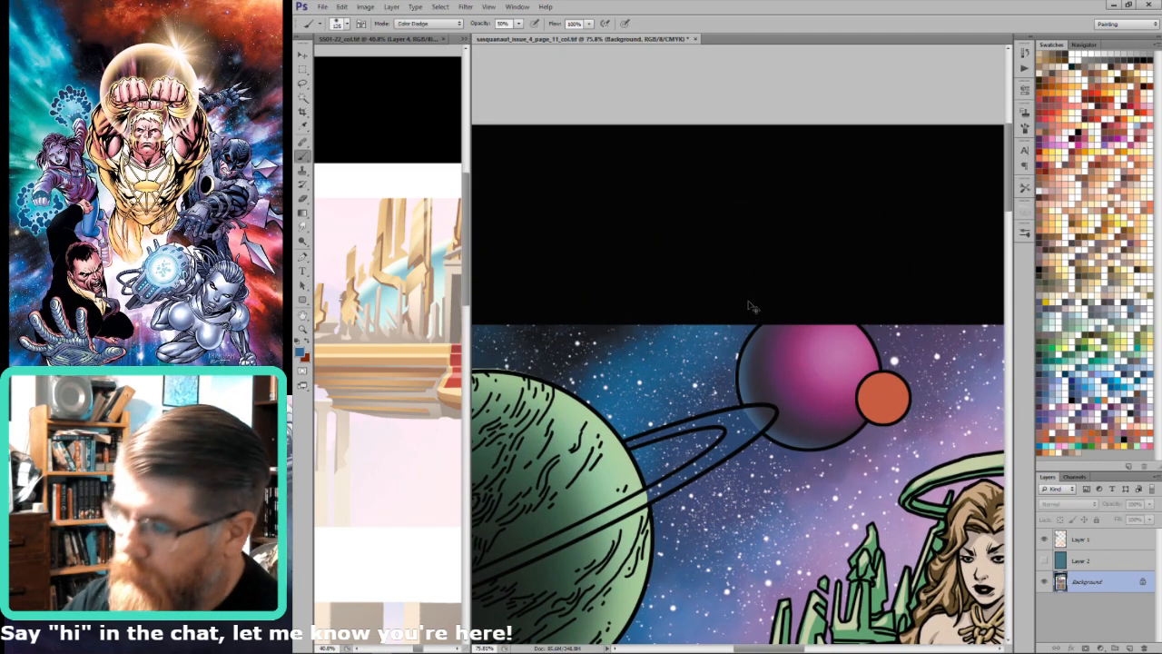
Step: Compare the blue-rimmed magenta planet with CMYK proof colors switched on and off
key("ctrl+y")
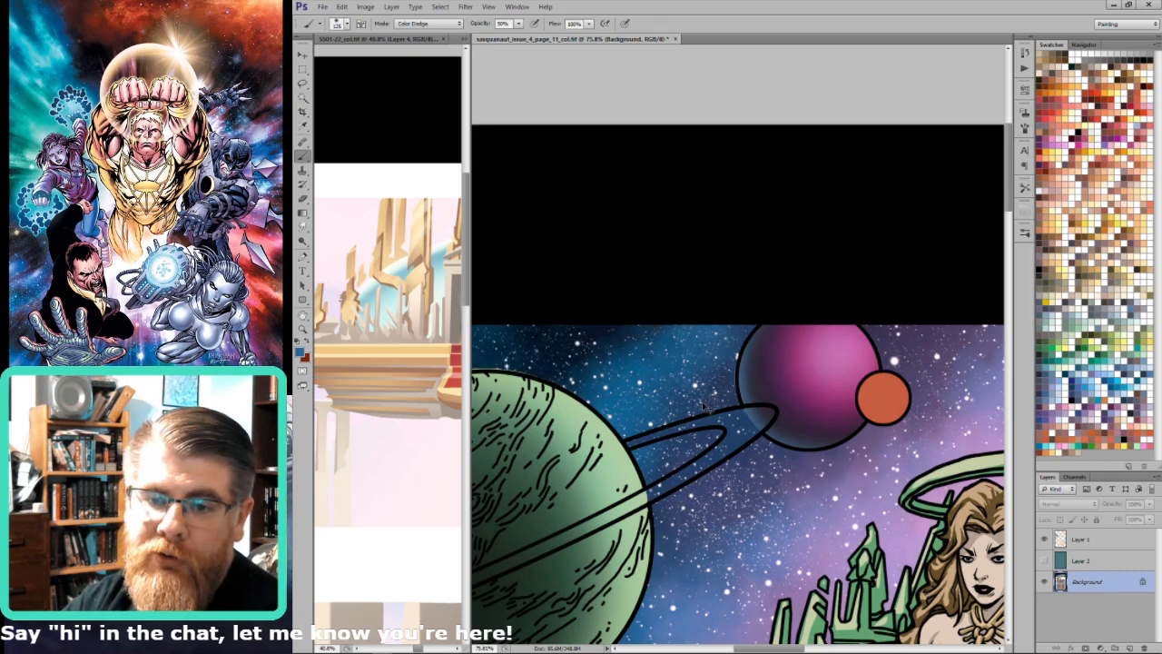
key("ctrl+y")
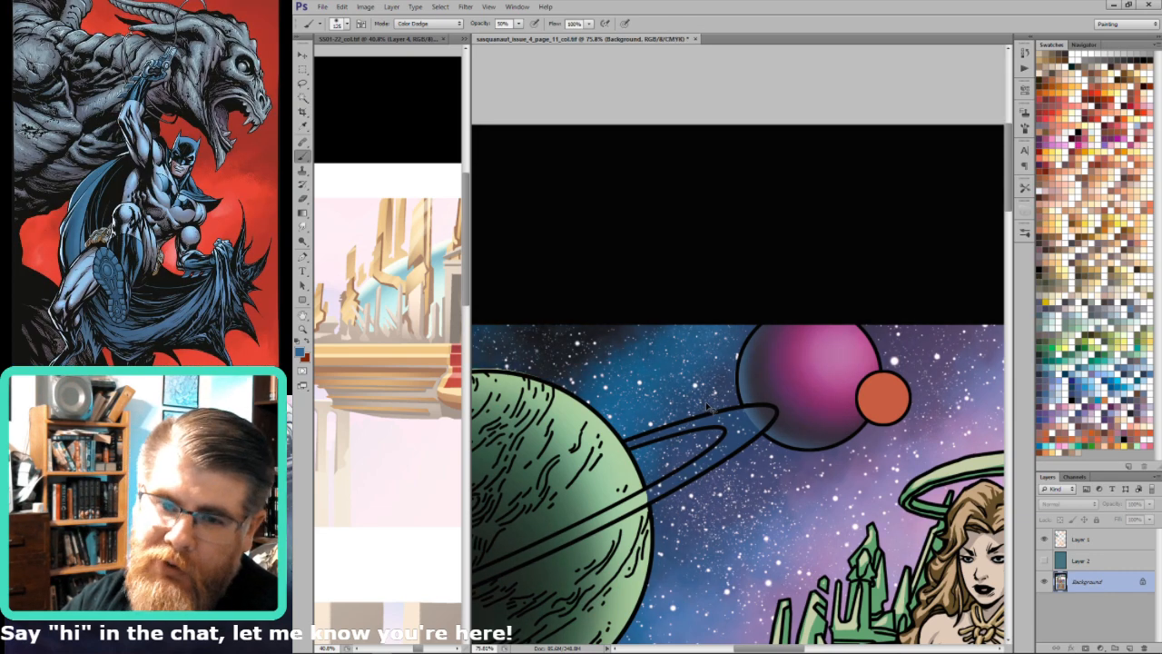
key("ctrl+y")
key("ctrl+y")
key("ctrl+y")
key("ctrl+y")
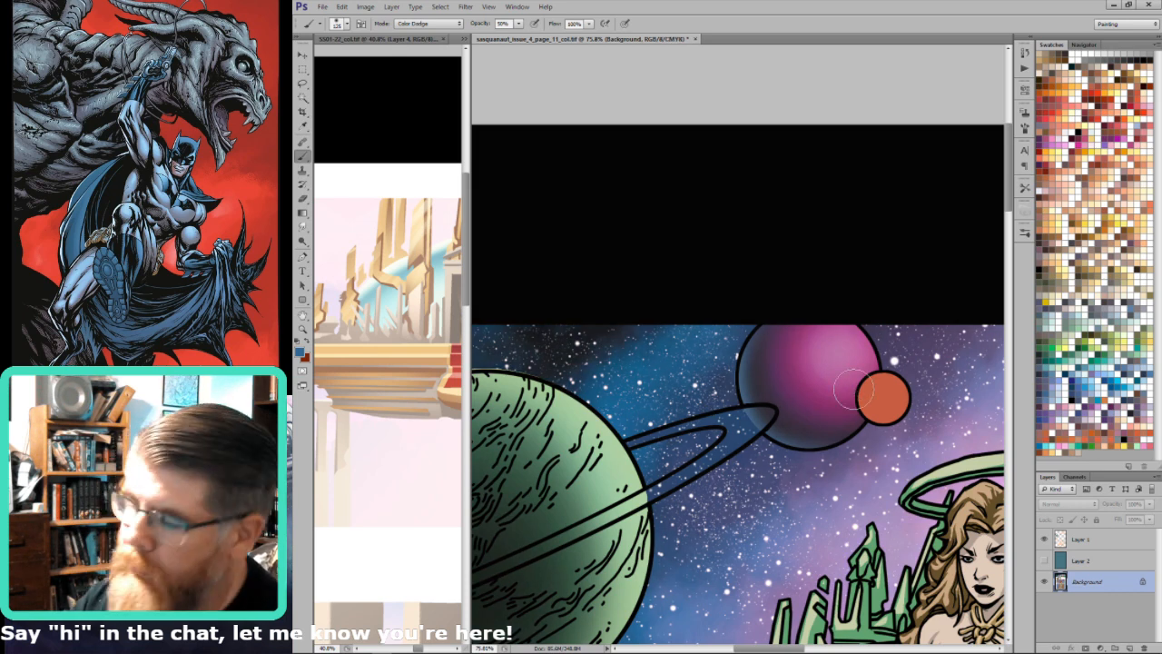
Step: Brighten the blue rim light on the magenta planet's lower-left edge in Color Dodge mode
key("h")
key("b")
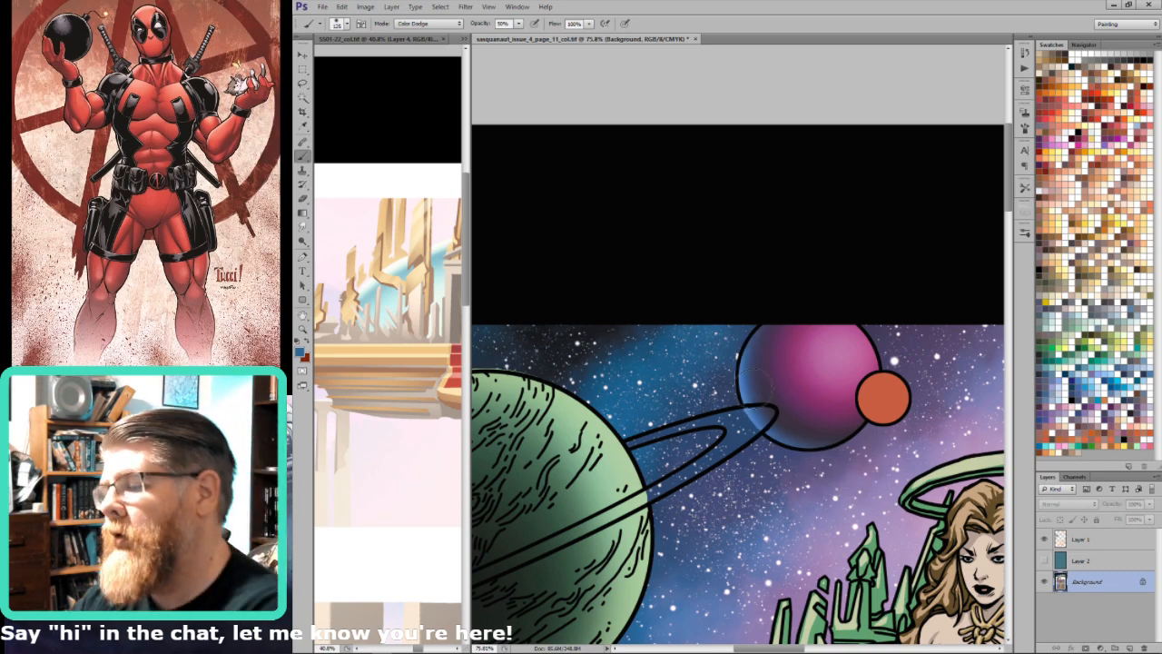
key("ctrl+0")
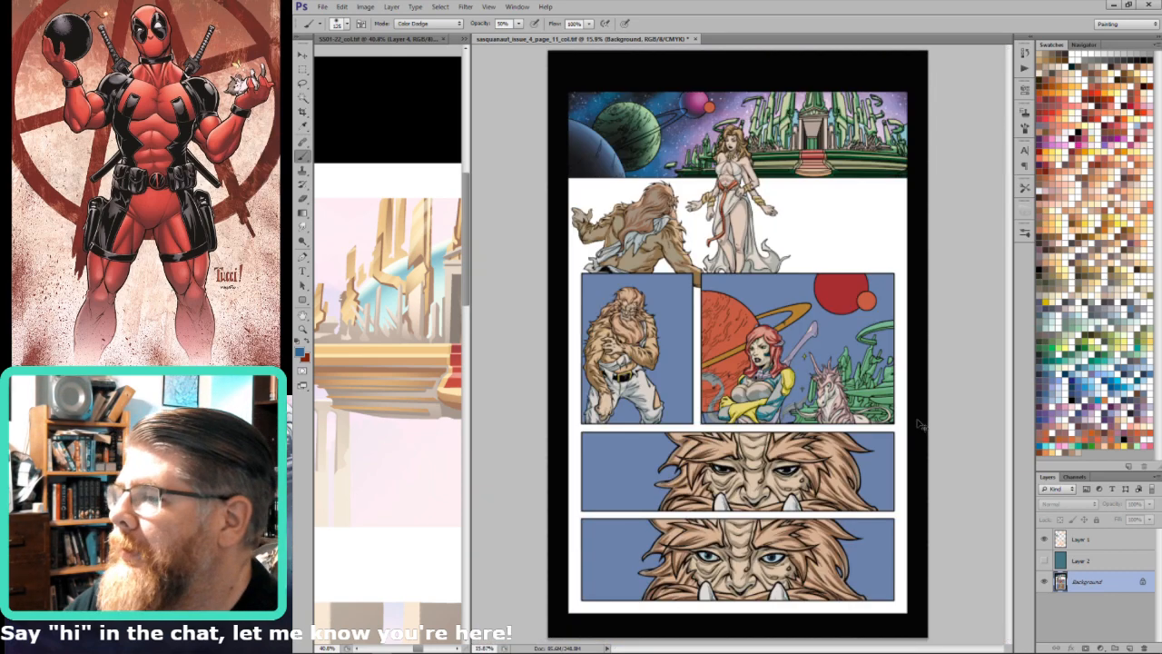
Step: Select the green ringed planet from the Alpha 2 channel with the Magic Wand and return to the color composite
scroll(612, 122, "up", 5)
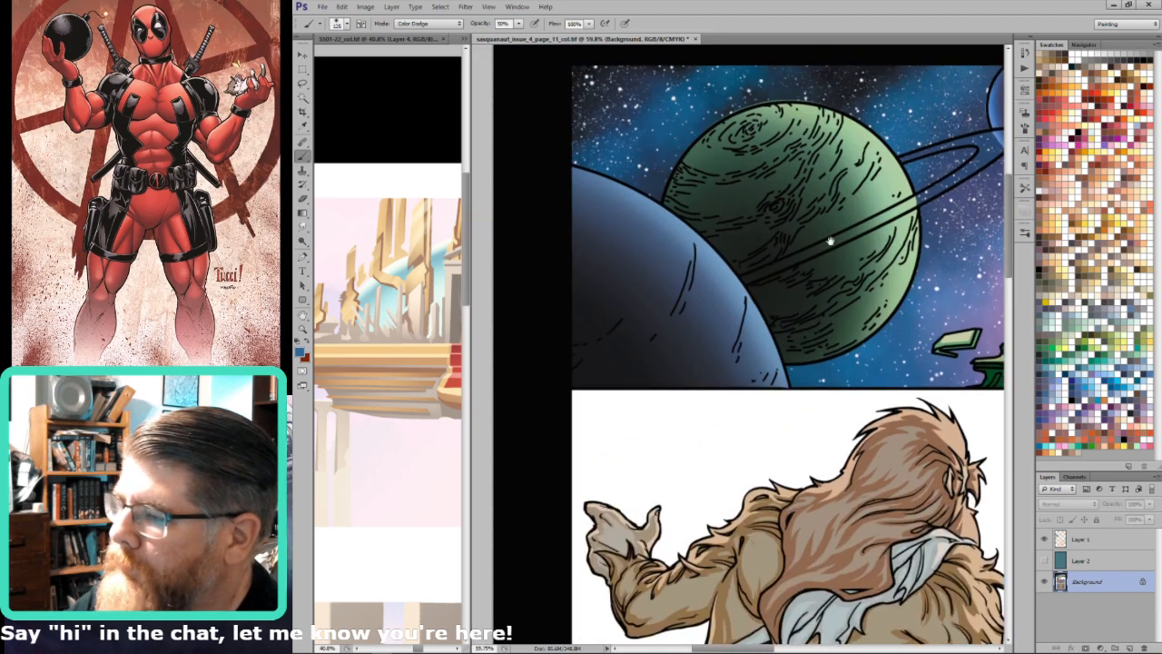
left_click_drag(754, 263, 760, 284)
key("ctrl+6")
key("w")
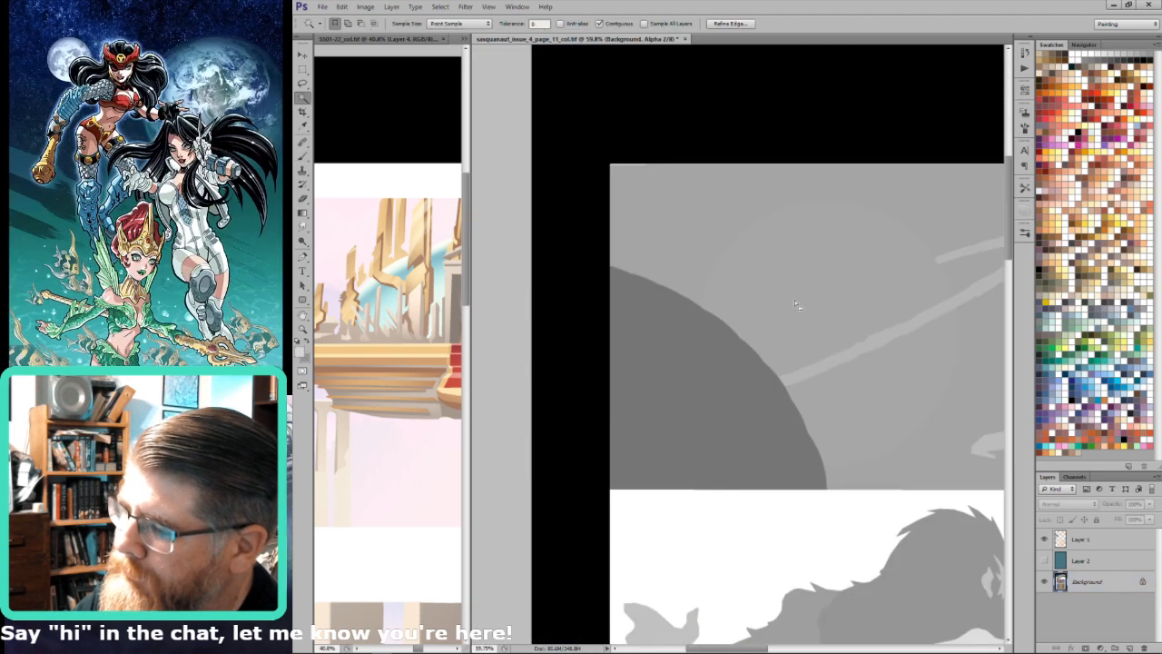
left_click(798, 304)
left_click(854, 347, "shift")
key("ctrl+2")
key("l")
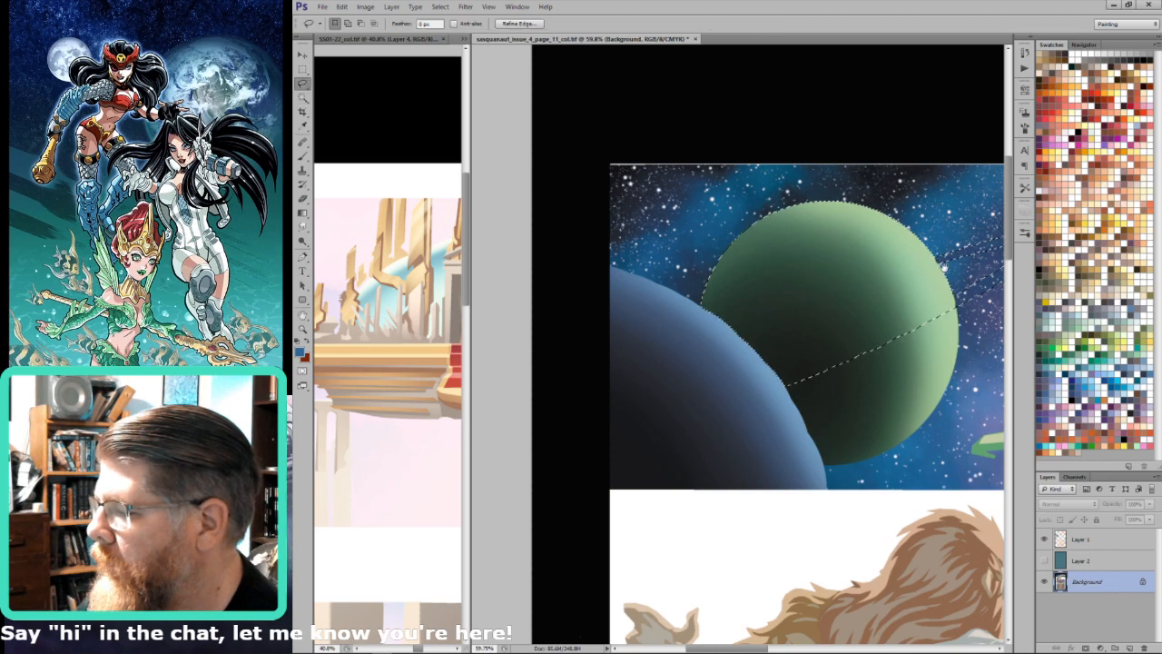
Step: Brush blue reflected light along the green planet's left shadow edge using Normal and Color Dodge modes
left_click_drag(772, 290, 741, 326)
key("ctrl+6")
key("grave")
key("ctrl+2")
key("b")
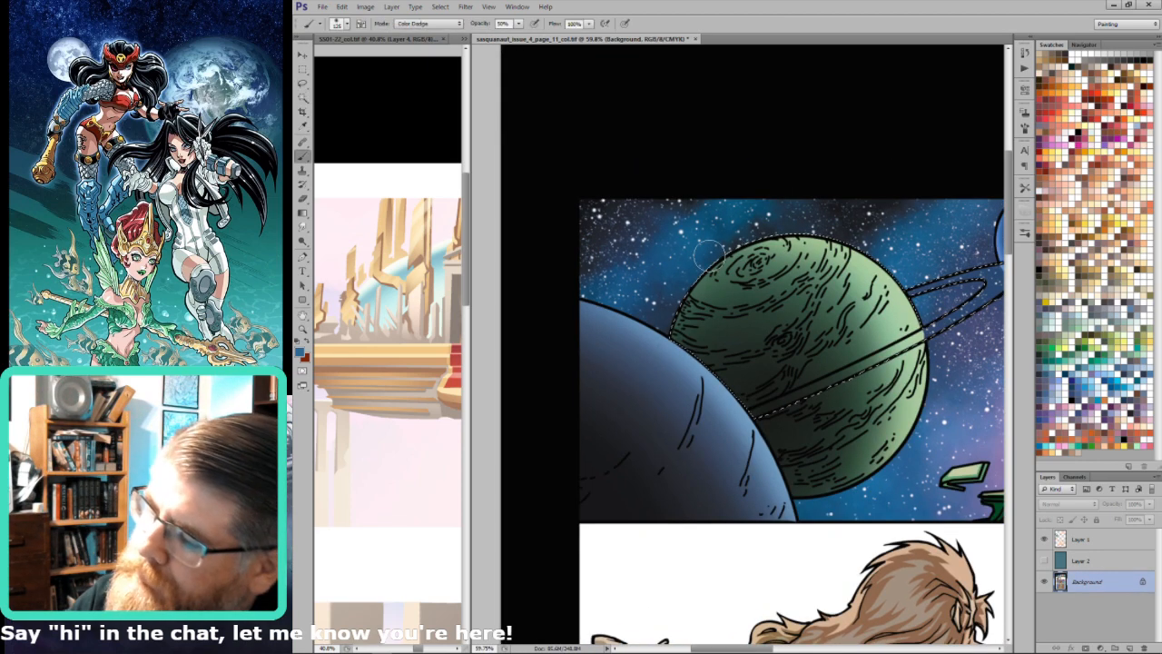
key("ctrl+d")
key("alt+shift+n")
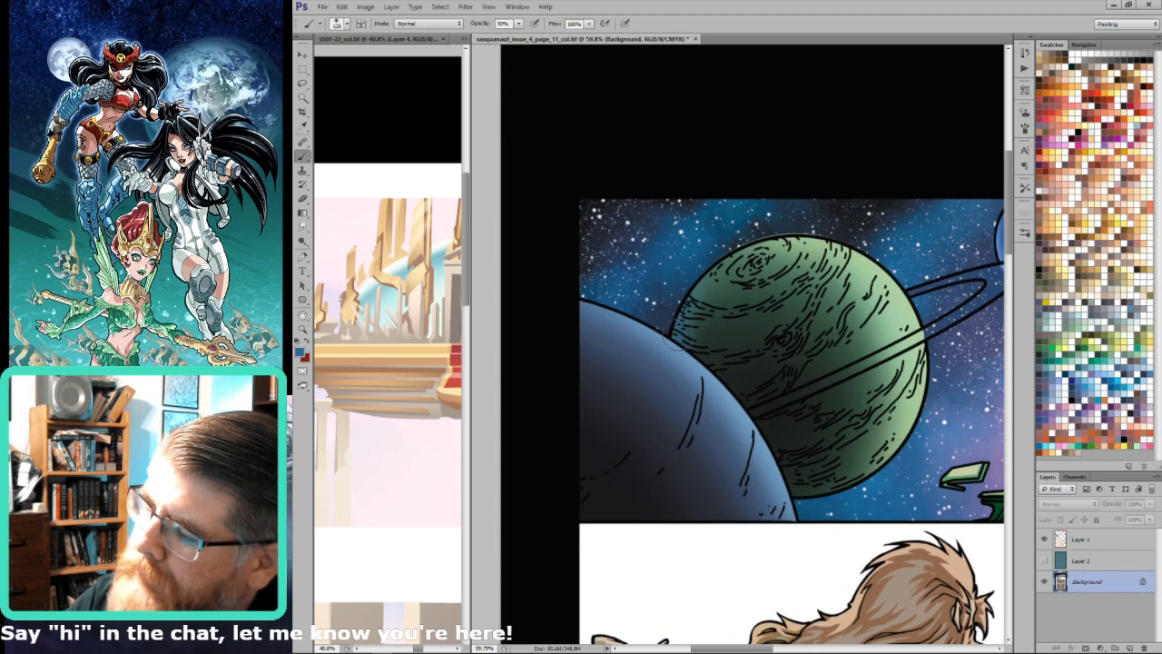
key("alt+shift+d")
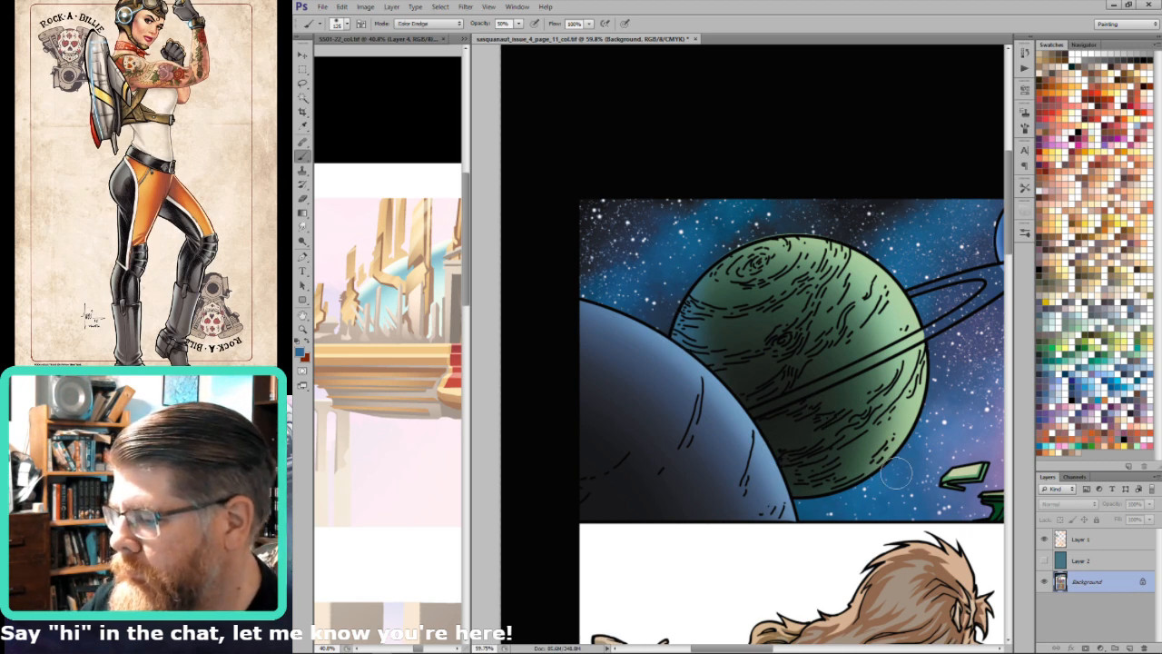
key("alt+shift+n")
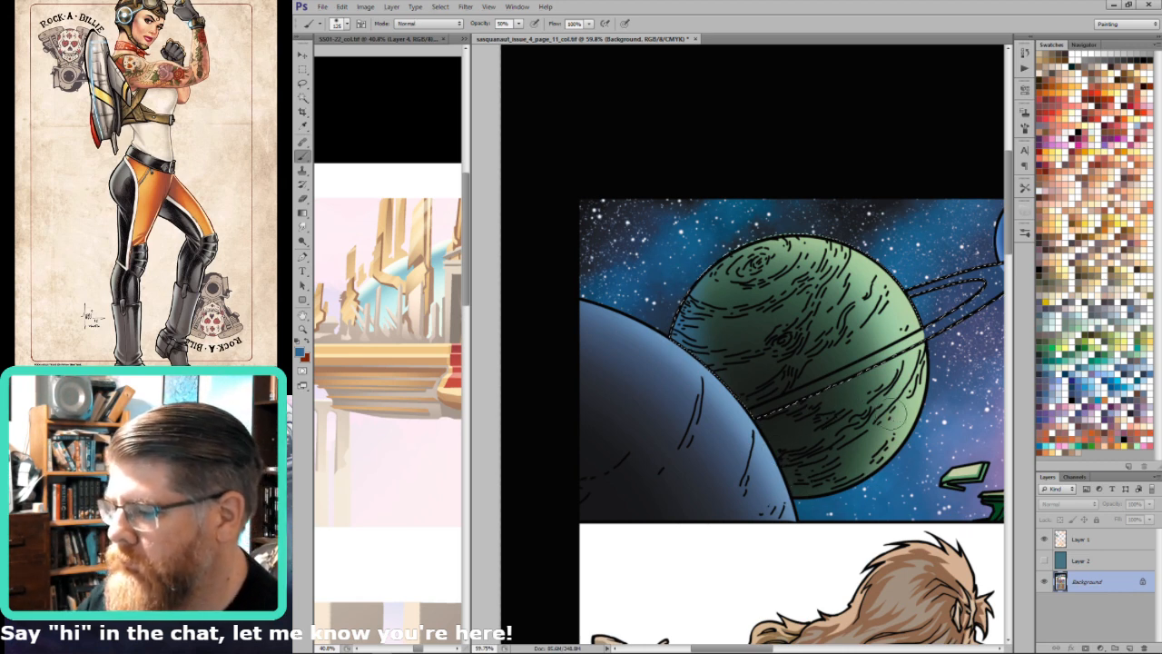
Step: Select the green planet's lower part from the Alpha 2 channel and brush blue reflected light along its bottom edge
key("ctrl+6")
key("w")
left_click(812, 472)
key("ctrl+2")
key("ctrl+h")
key("b")
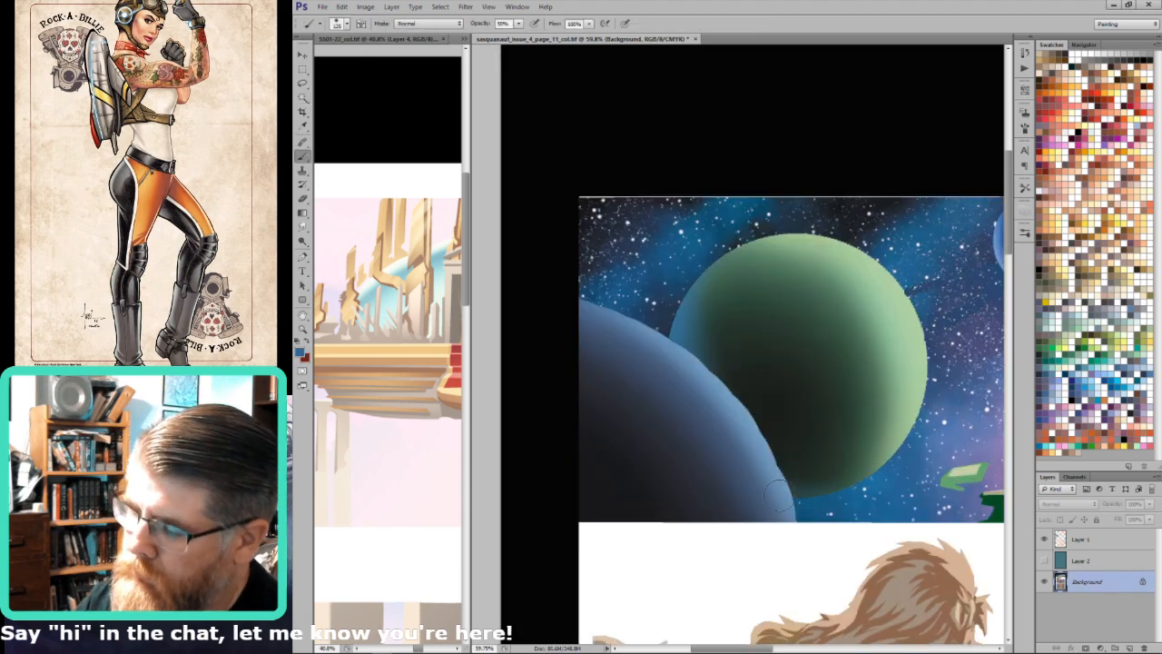
key("alt+shift+d")
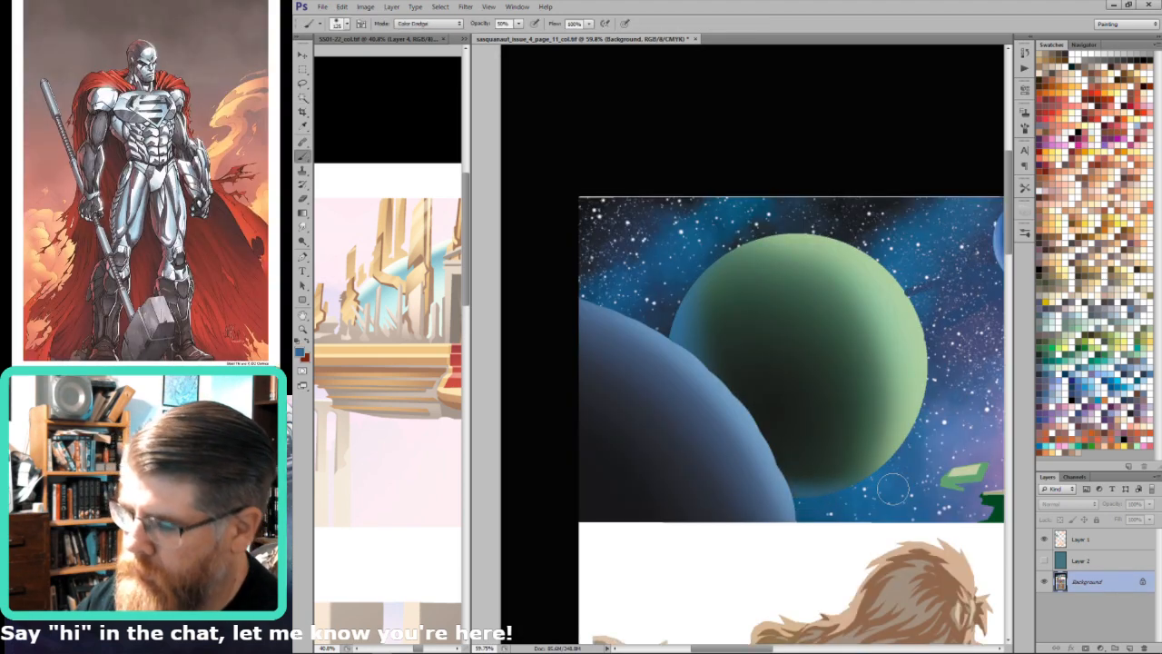
key("grave")
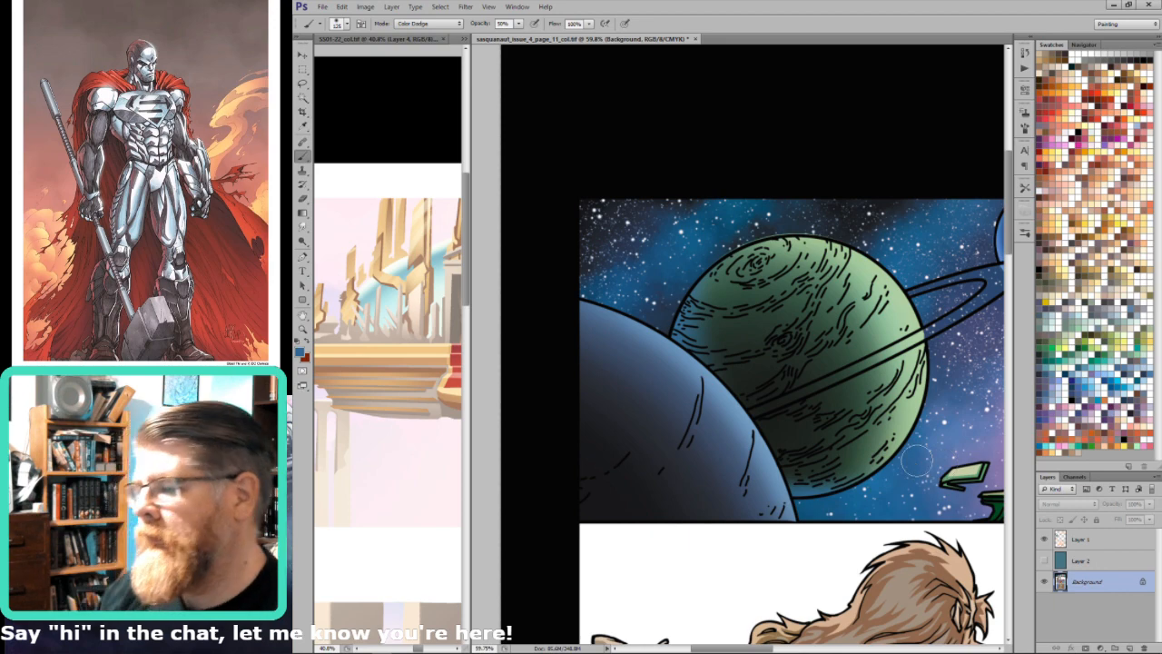
Step: Select the small orange moon beside the magenta planet and fill it with the dark red background color, keeping it selected
key("ctrl+0")
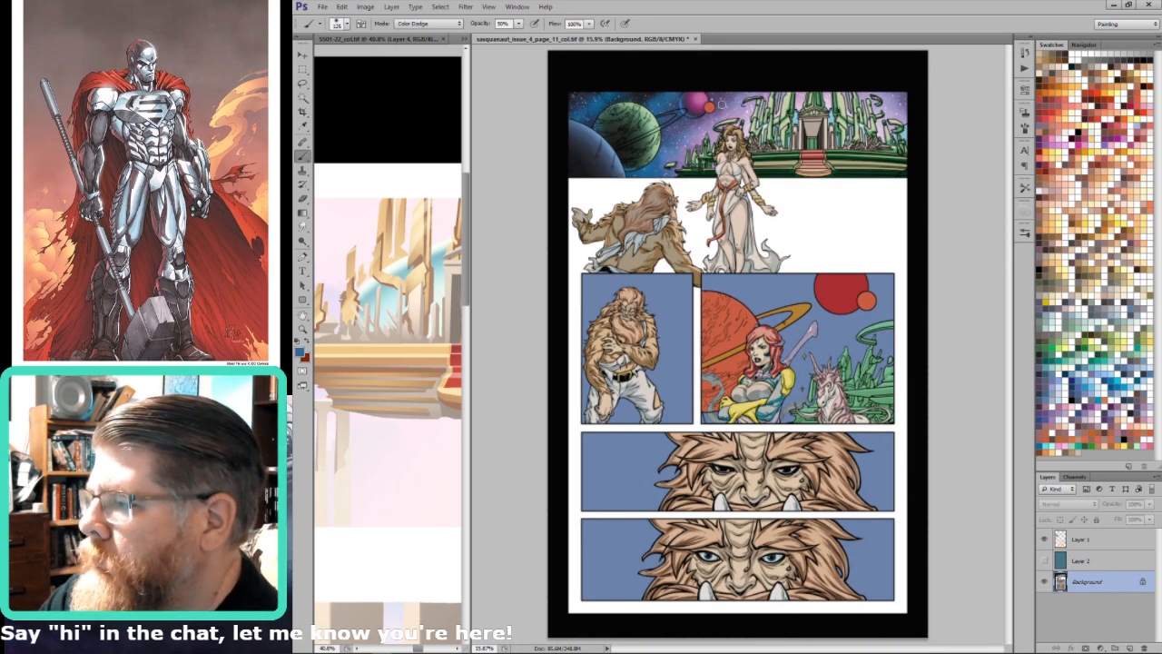
key("w")
left_click(711, 107)
left_click_drag(678, 189, 757, 55)
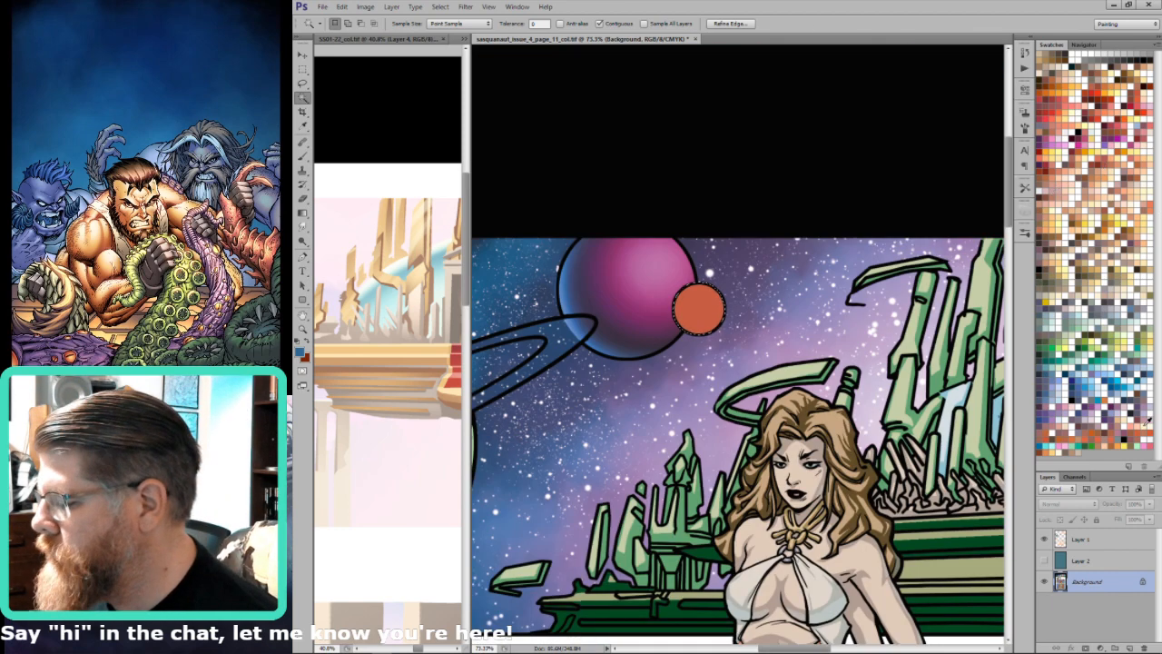
left_click(1141, 414)
key("ctrl+d")
key("alt+BackSpace")
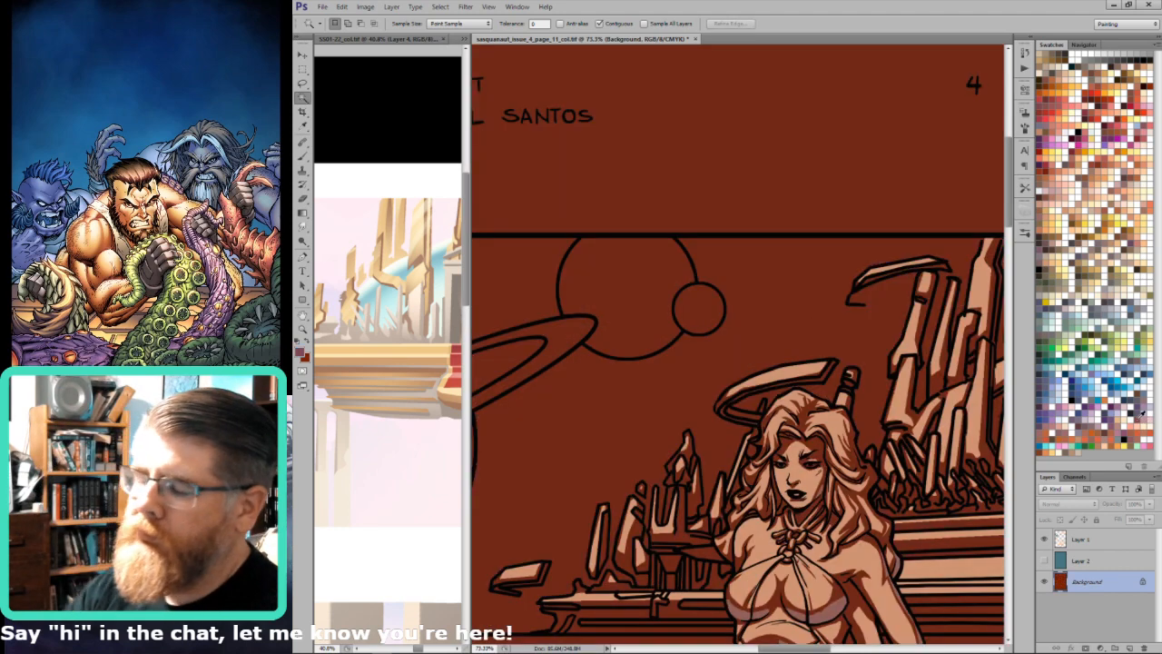
key("ctrl+z")
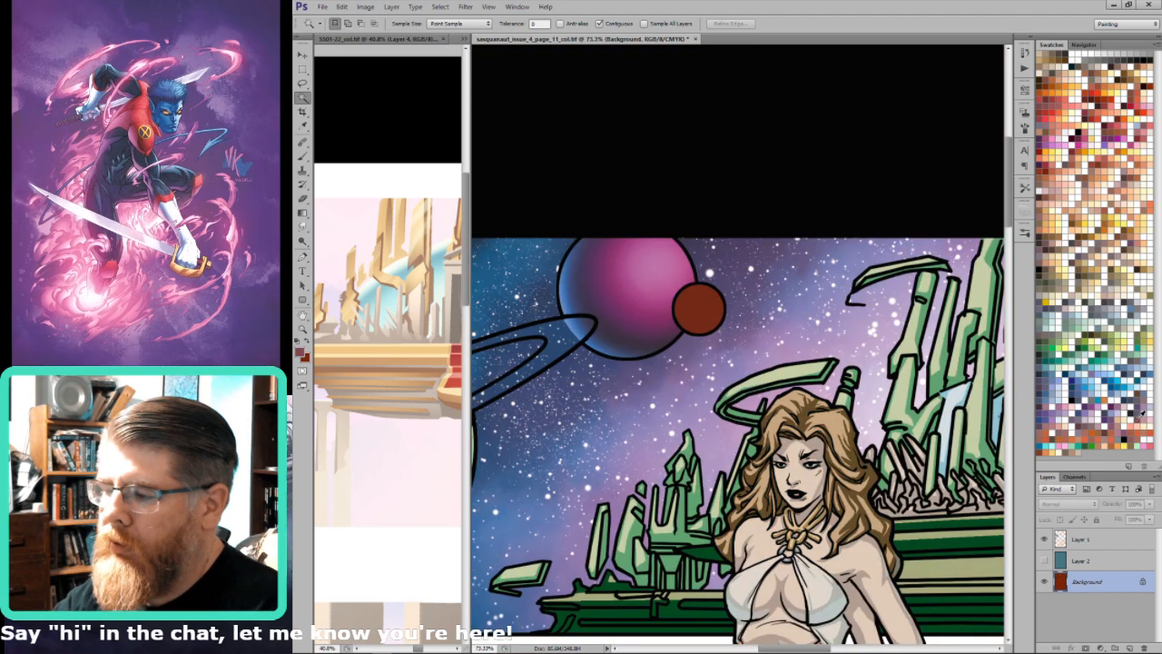
key("ctrl+shift+d")
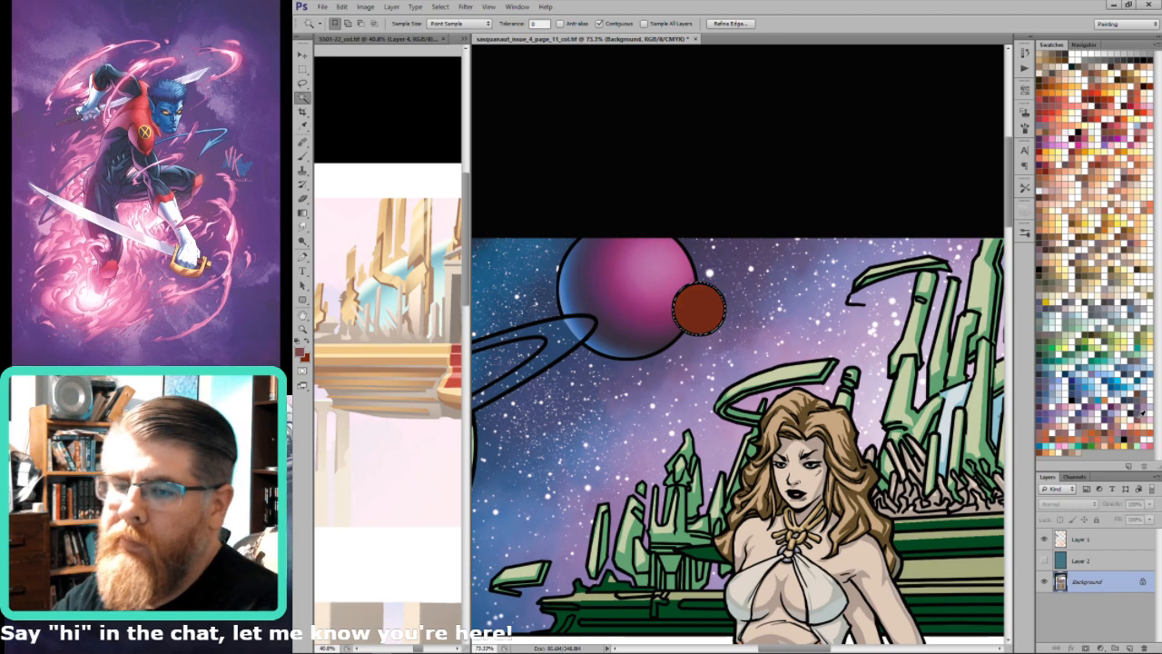
Step: Shift the moon's dark red toward cyan, magenta and blue with Color Balance, and hide its selection outline
key("ctrl+b")
left_click_drag(1032, 496, 1053, 525)
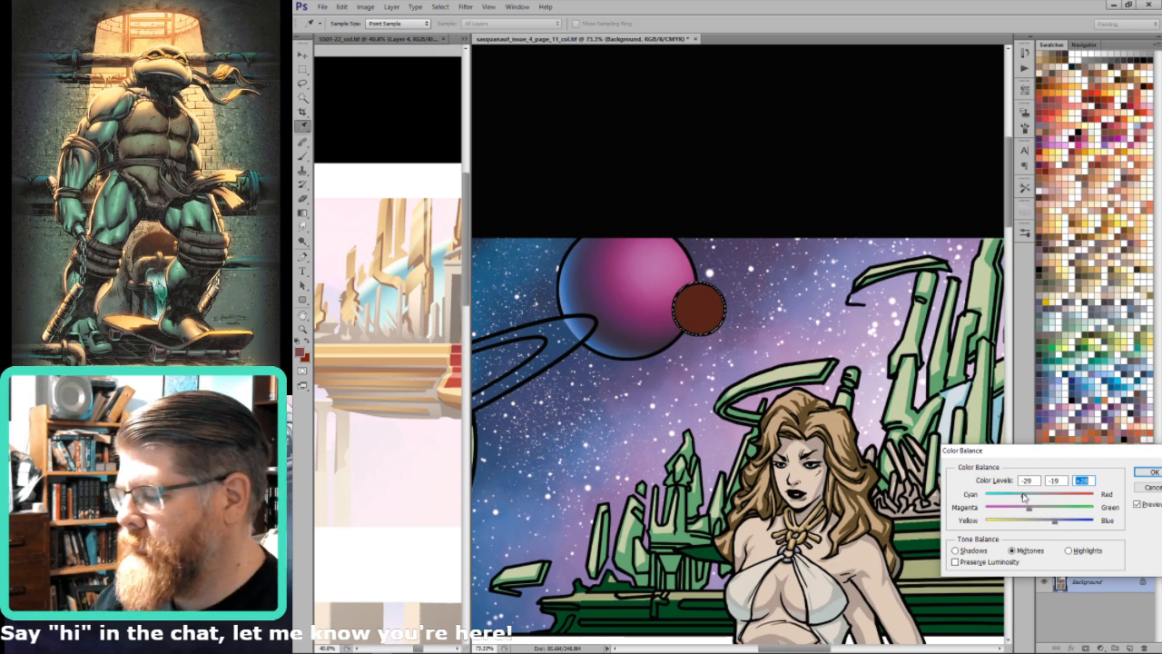
key("Return")
key("w")
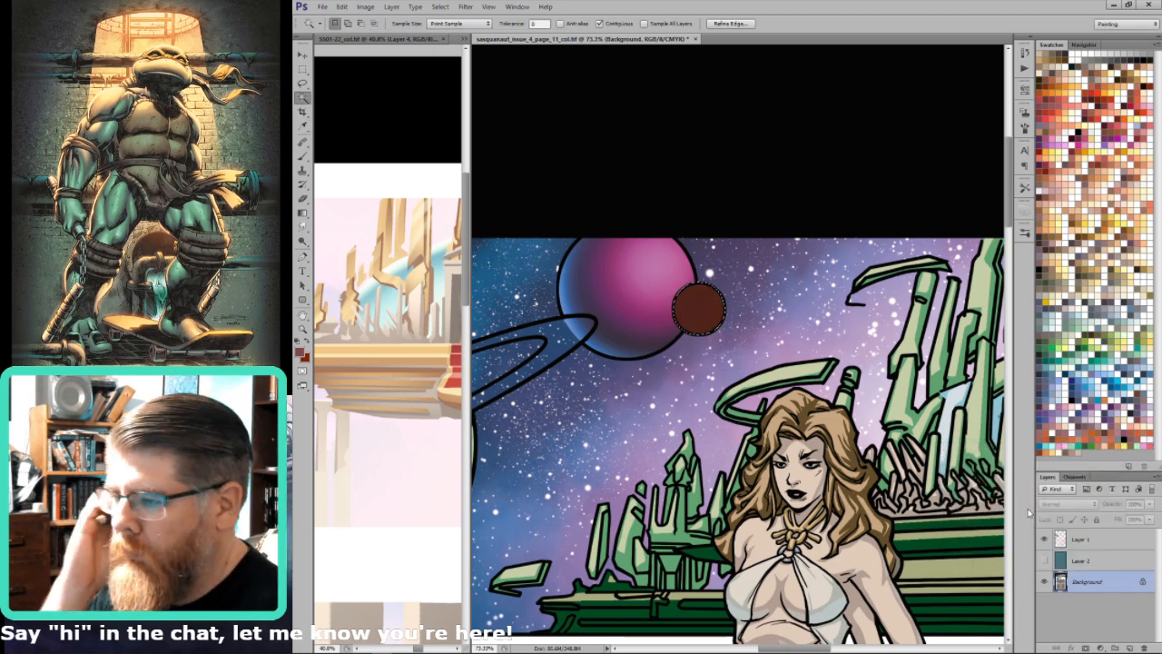
key("ctrl+d")
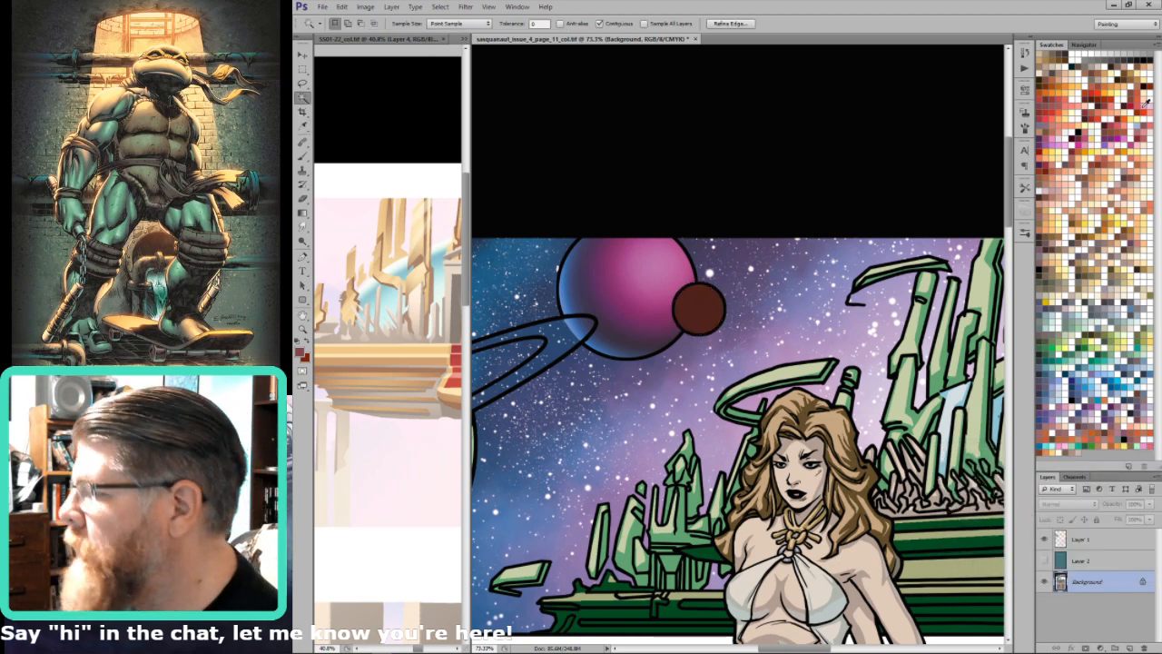
Step: Brush orange and light red highlights onto the small moon at 50% opacity, using Screen mode and a resized brush
key("b")
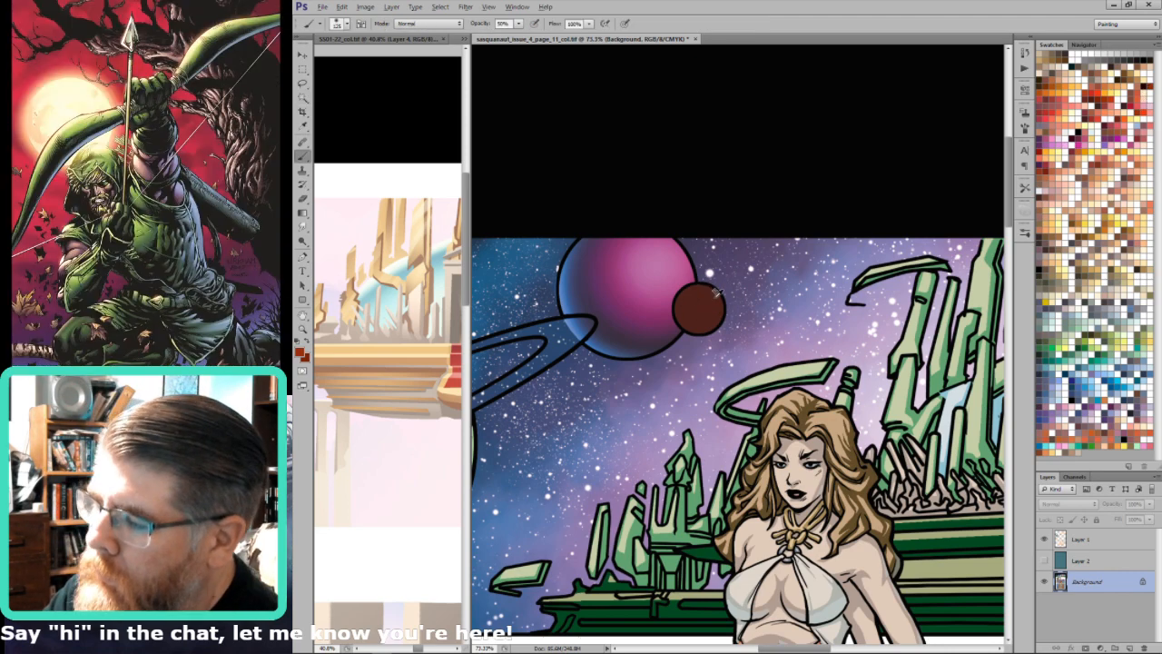
mouse_move(710, 300)
left_mouse_down()
mouse_move(737, 309)
mouse_move(731, 292)
left_mouse_up()
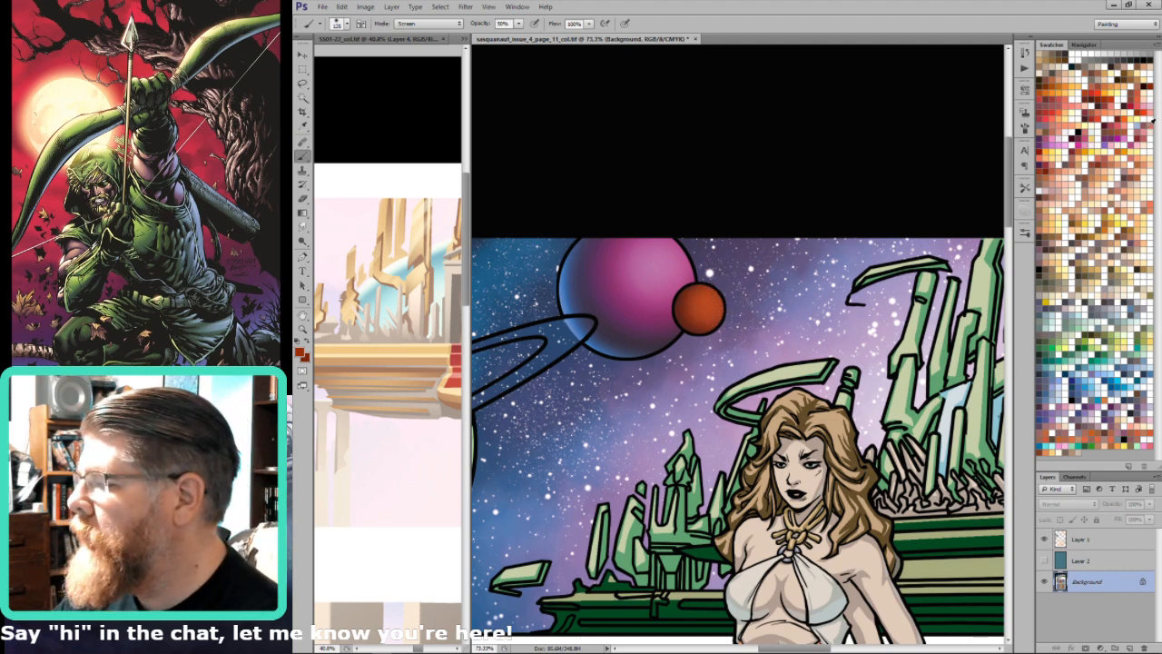
key("bracketleft")
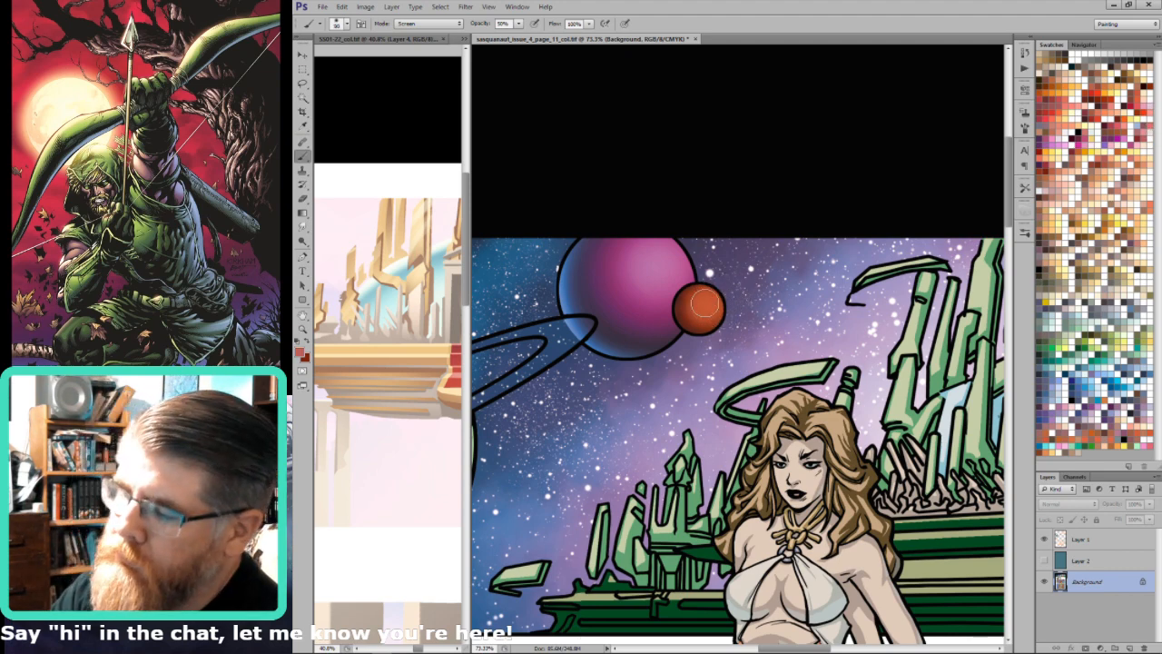
key("shift+alt+f")
key("bracketright")
mouse_move(719, 307)
left_mouse_down()
mouse_move(712, 295)
mouse_move(709, 313)
mouse_move(699, 309)
mouse_move(722, 311)
mouse_move(697, 313)
left_mouse_up()
key("shift+alt+c")
key("shift+alt+s")
Step: Raise the moon's brightness with a Brightness/Contrast adjustment, leaving the contrast at 0
key("ctrl+alt+b")
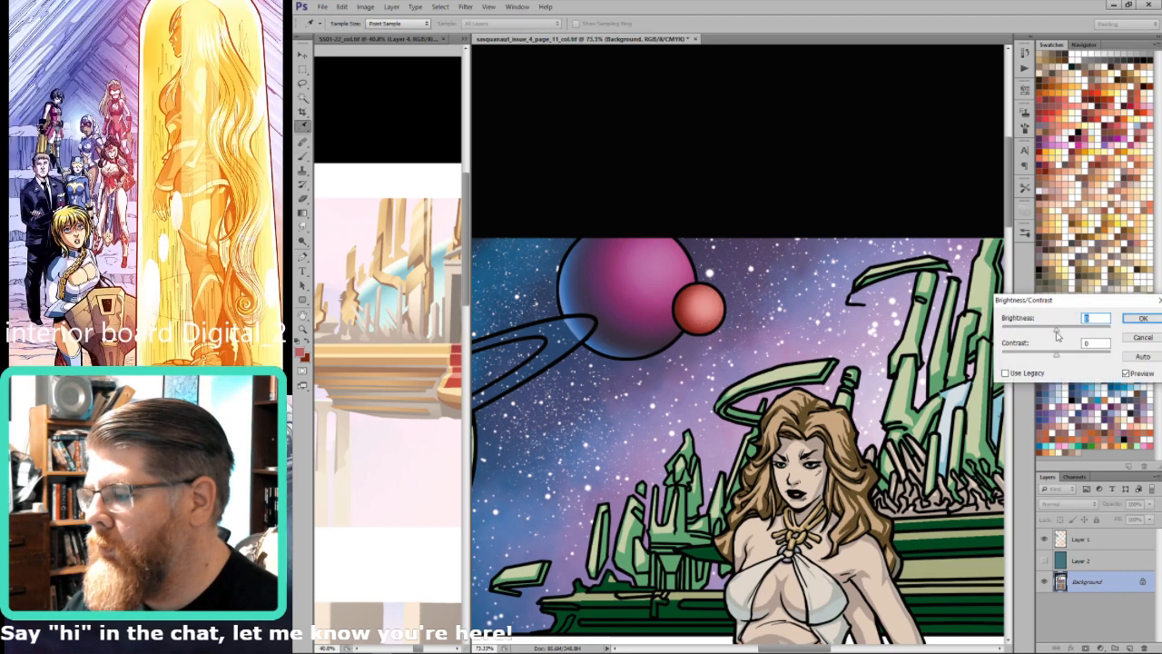
left_click_drag(1057, 331, 1067, 335)
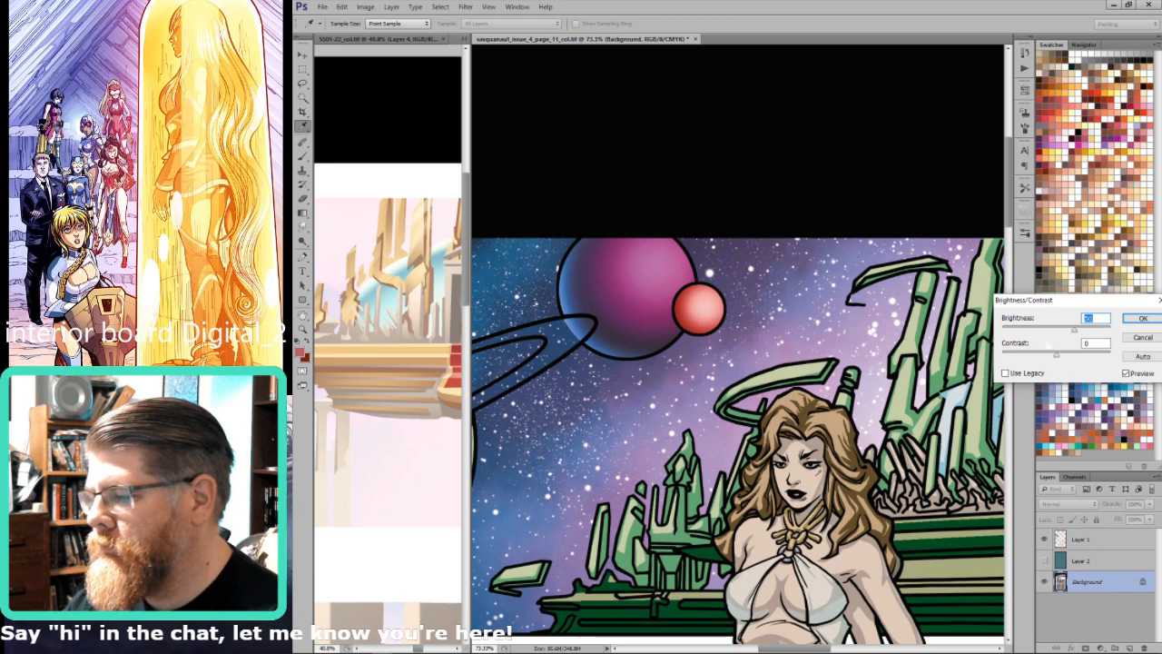
key("Return")
Step: Adjust the moon's Hue to -18, Saturation to -25 and Lightness to +11
key("ctrl+u")
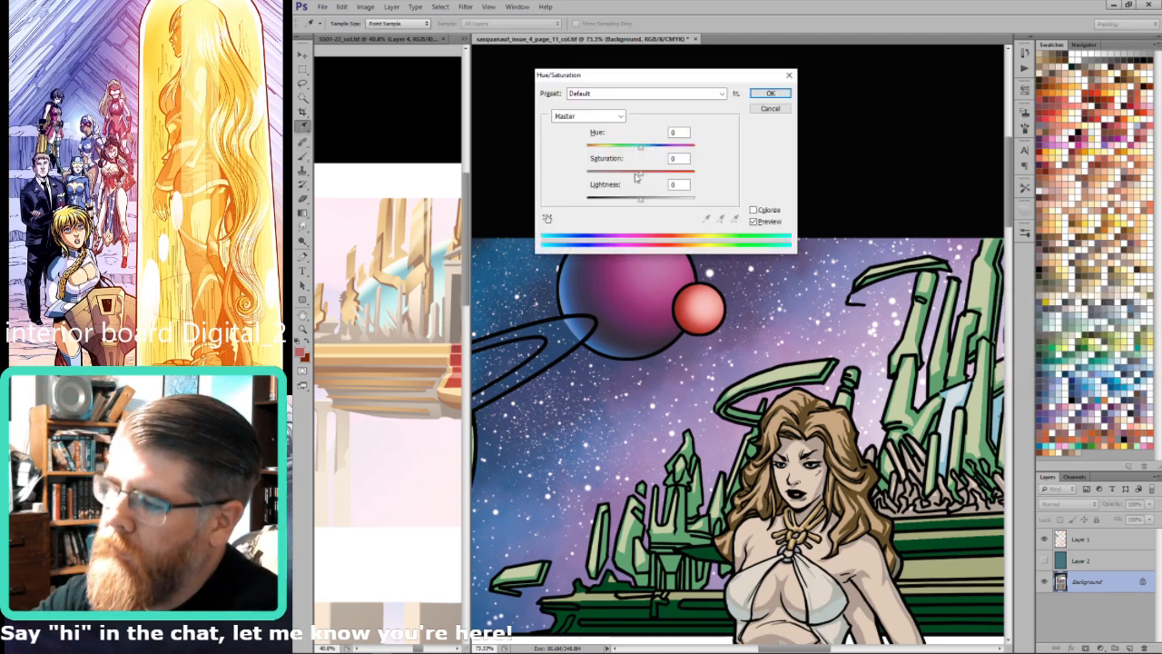
left_click_drag(637, 177, 633, 145)
left_click_drag(644, 204, 647, 204)
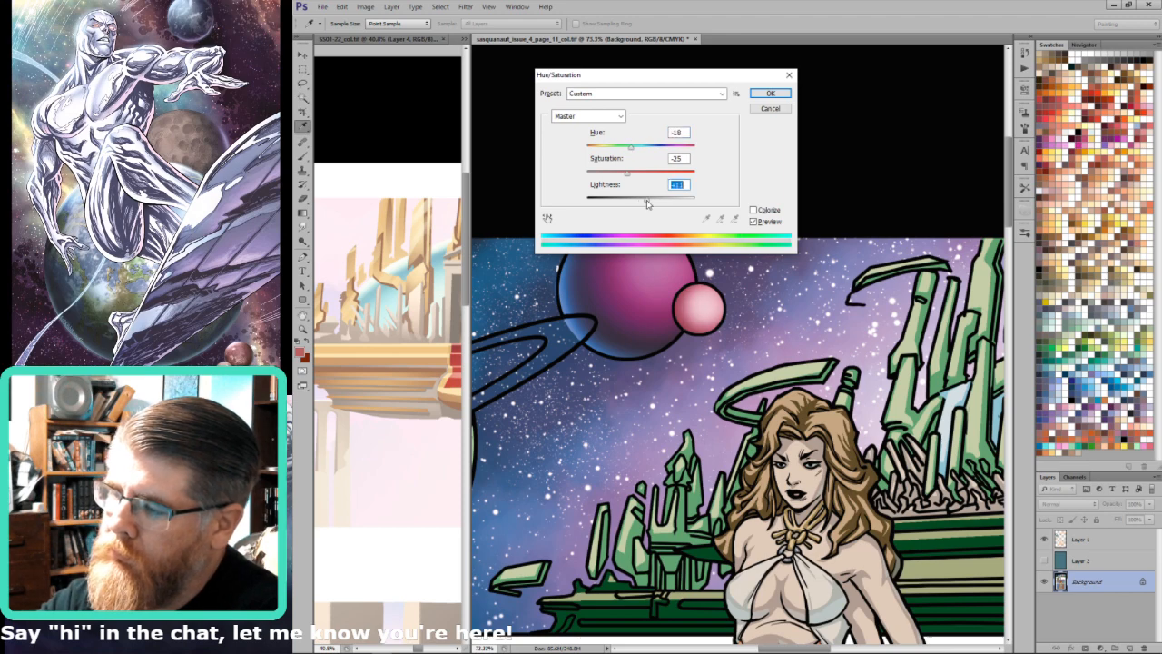
key("Return")
key("b")
Step: Sample gray from the reference page and select the temple doorway's interior around the green door with the Lasso and Magic Wand
key("ctrl+0")
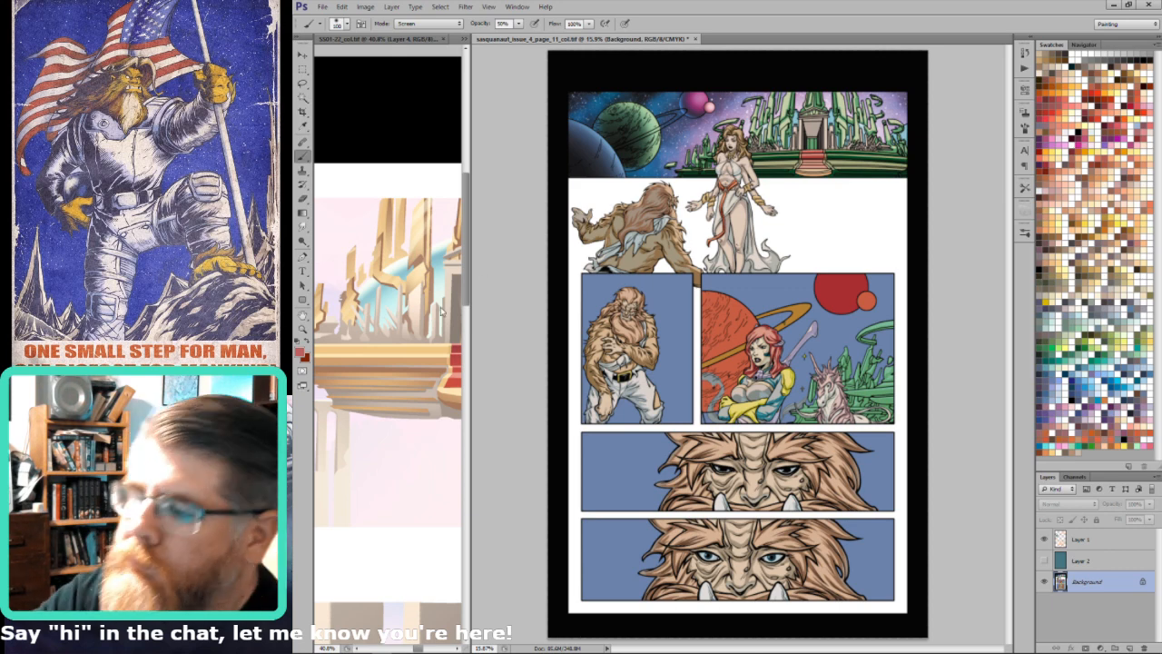
key("i")
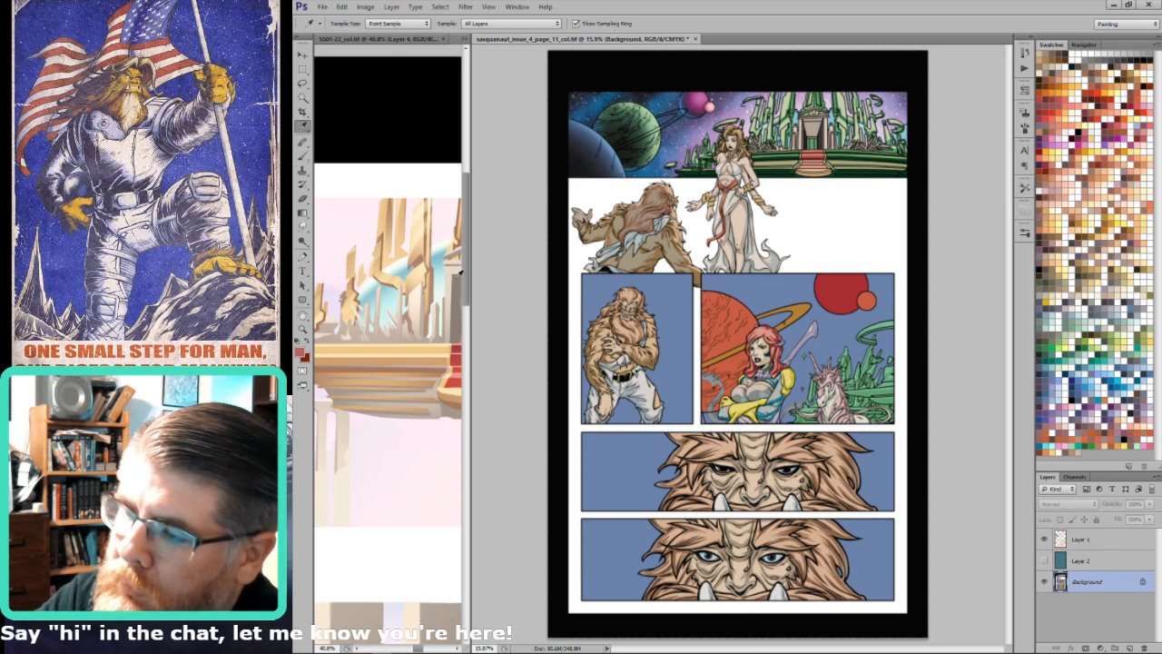
left_click(779, 194)
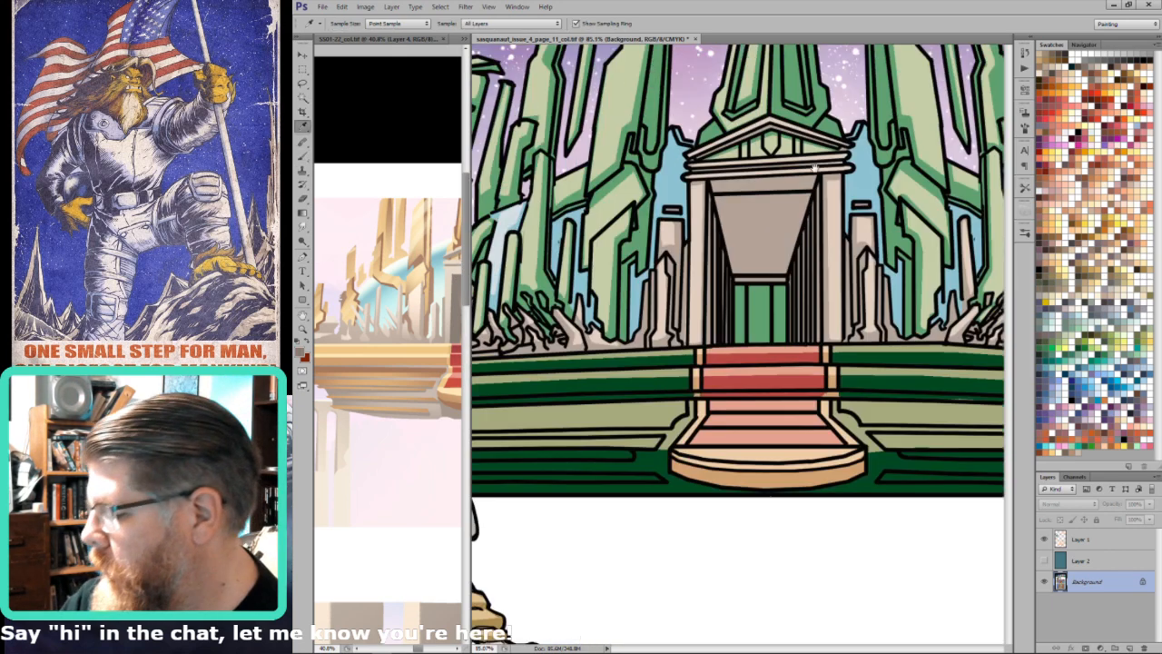
key("l")
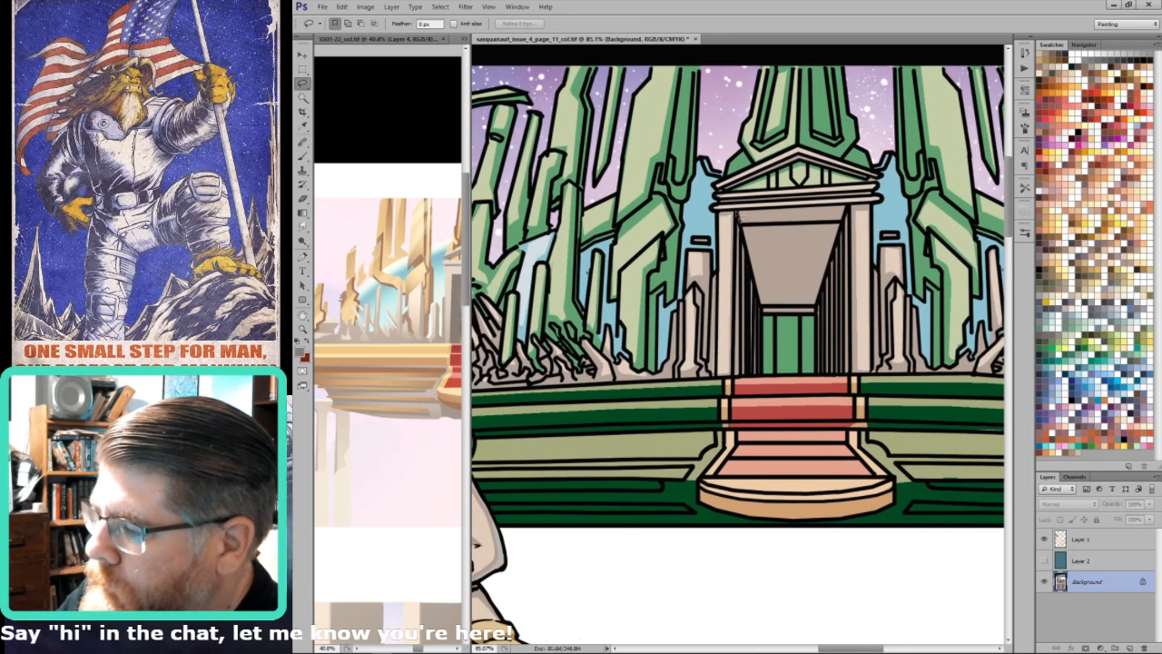
mouse_move(737, 218)
left_mouse_down()
mouse_move(745, 390)
mouse_move(853, 381)
mouse_move(850, 203)
mouse_move(776, 201)
mouse_move(737, 218)
left_mouse_up()
key("w")
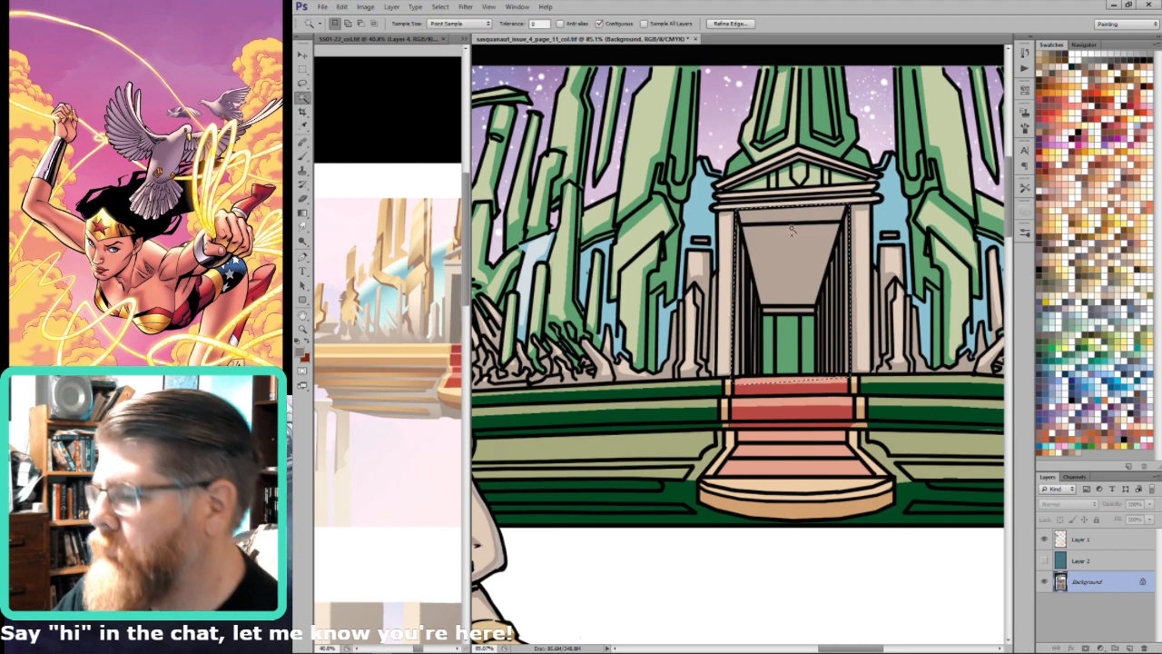
left_click(792, 230, "alt+shift")
Step: Fill the selected doorway interior with the sampled gray instead of dark red, and dismiss the mail notification
key("alt+BackSpace")
key("l")
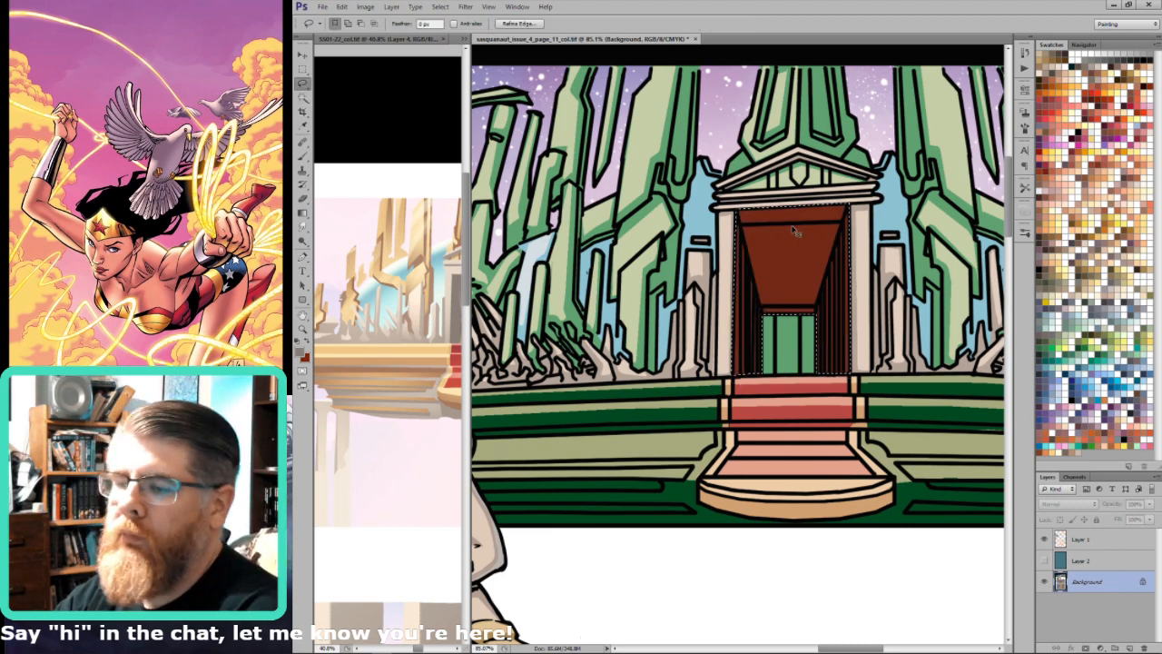
key("x")
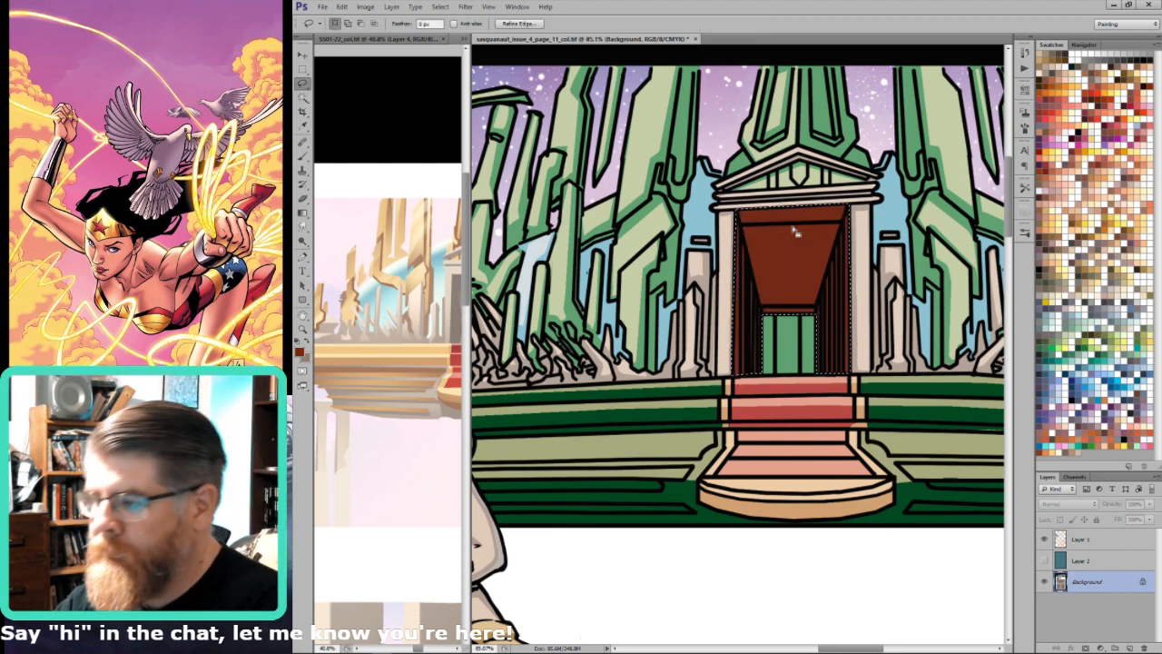
key("ctrl+z")
key("g")
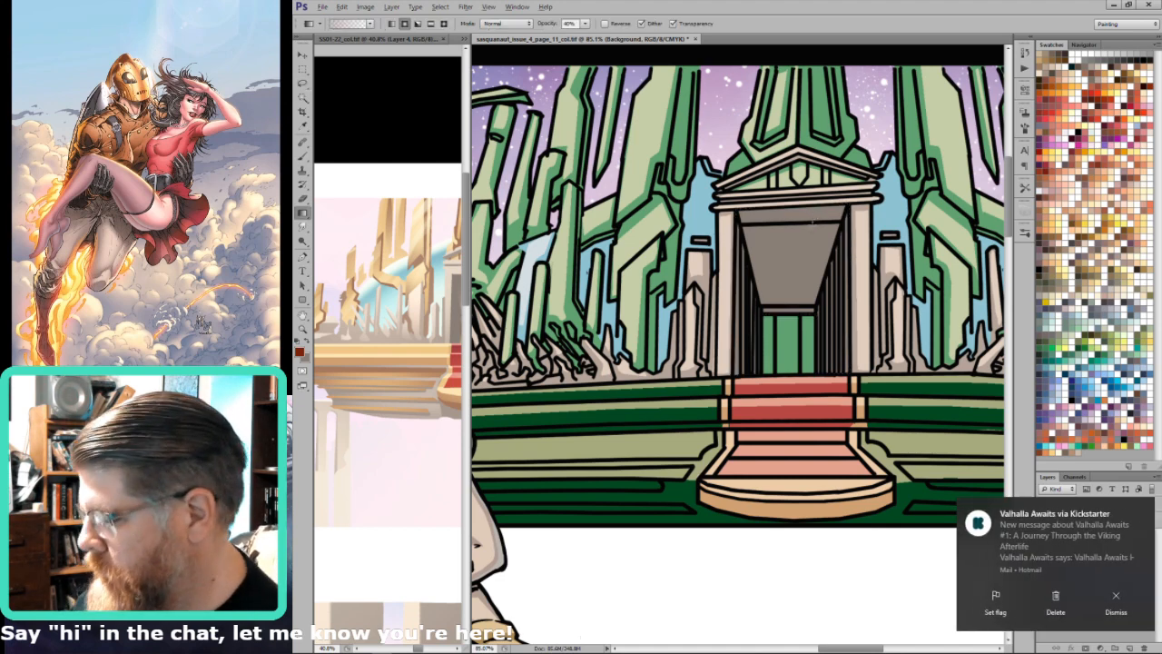
left_click(1117, 597)
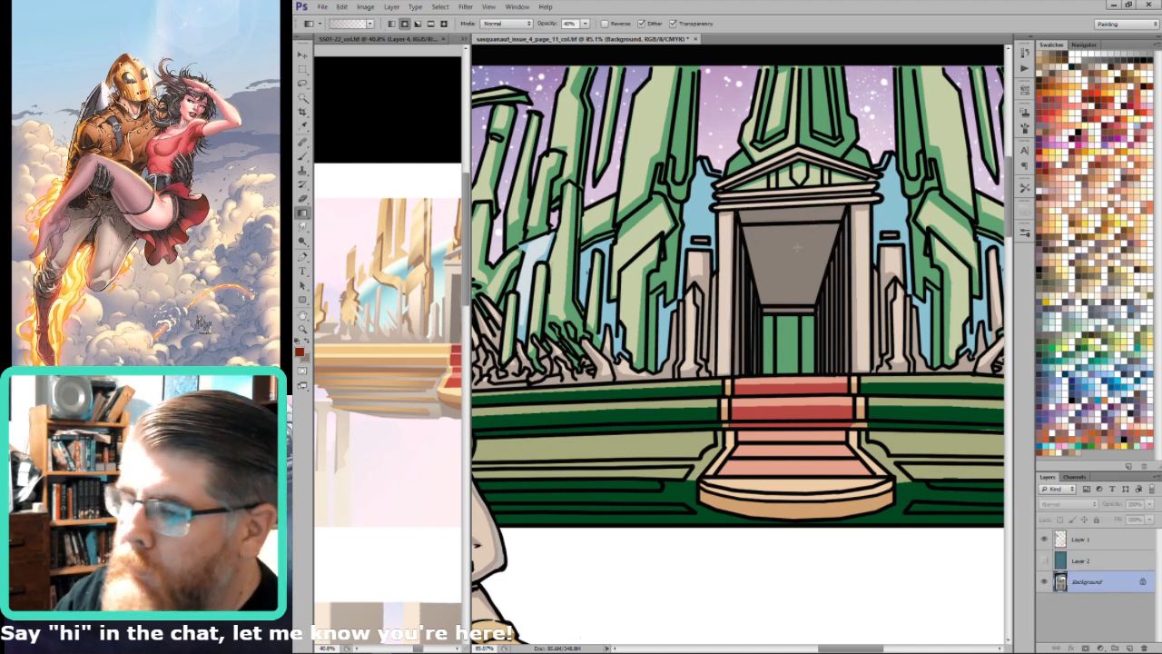
Step: Sample a lighter doorway color from the reference page and subtract the side columns from the selection, keeping the doorway's ceiling
key("i")
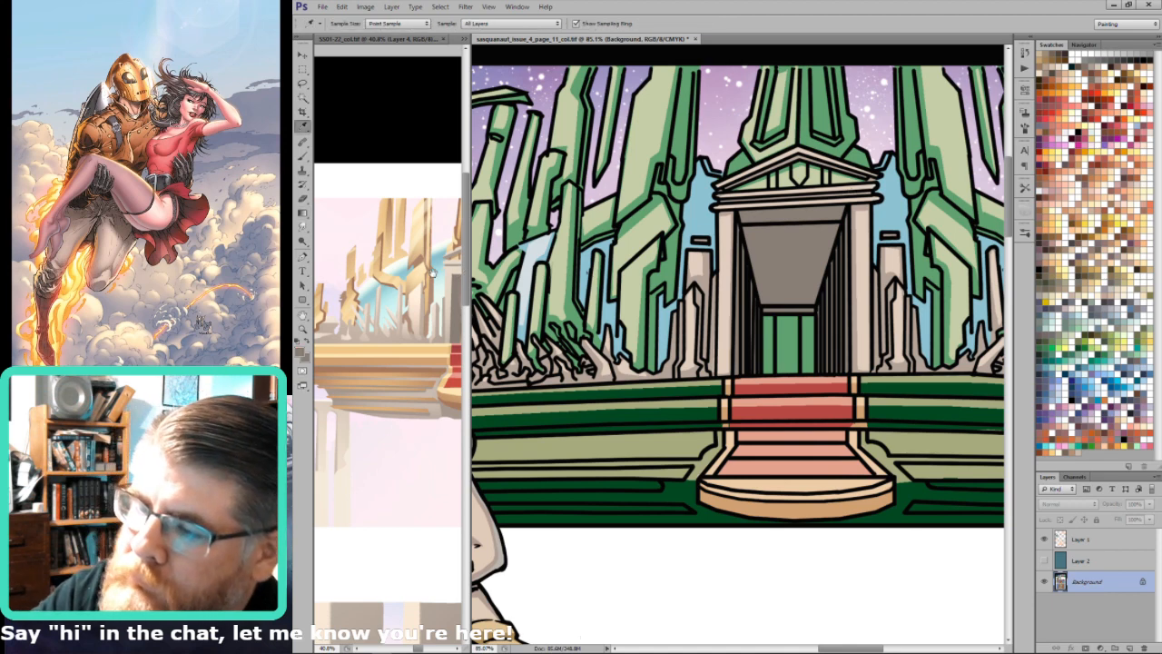
left_click(433, 273)
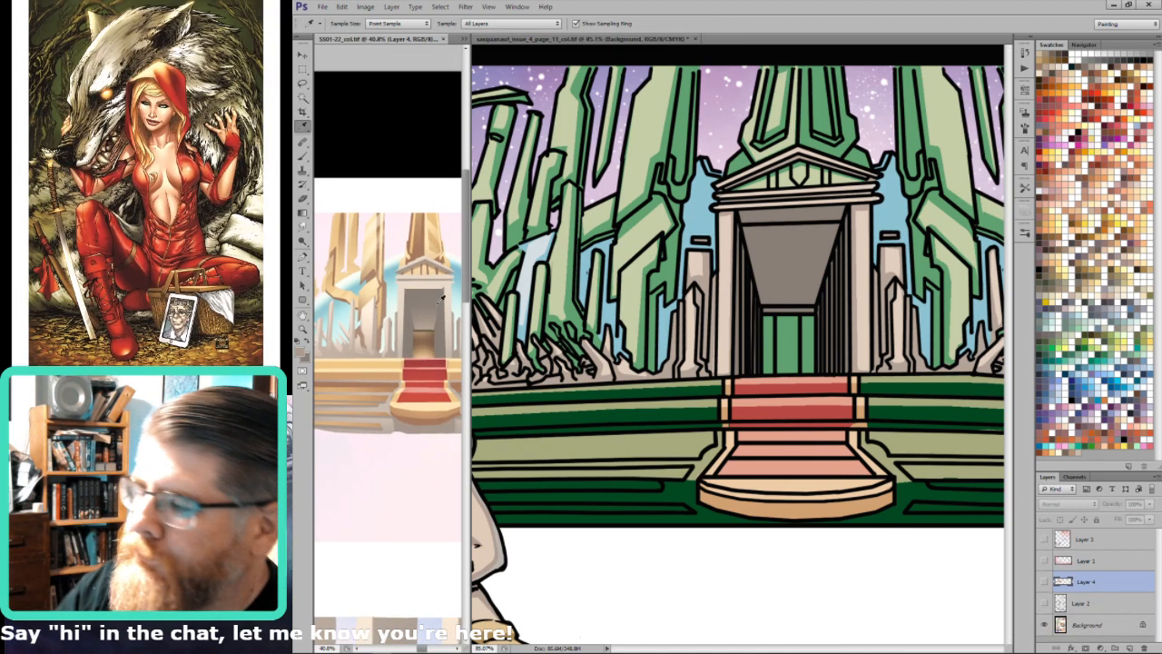
key("l")
left_click(743, 227)
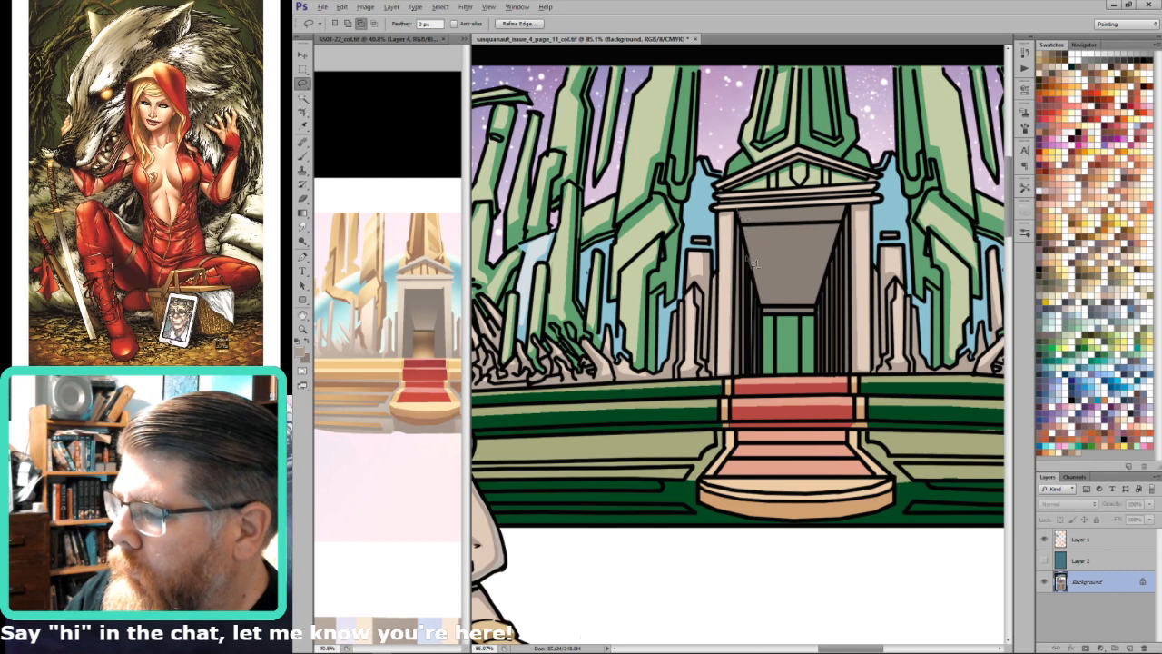
mouse_move(752, 263)
left_mouse_down()
mouse_move(770, 323)
mouse_move(823, 300)
mouse_move(871, 207)
mouse_move(740, 208)
left_mouse_up()
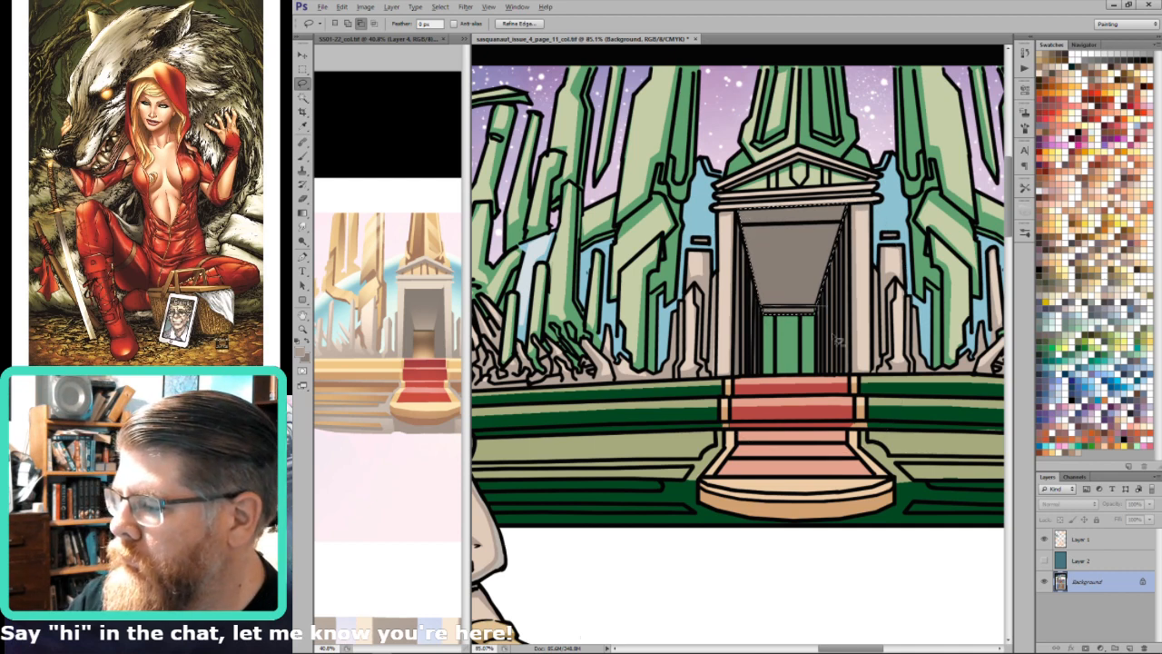
Step: Draw radial gradients of the lighter color upward from the doorway ceiling's lower edge, raising the opacity to 100%
key("g")
left_click_drag(789, 318, 789, 259)
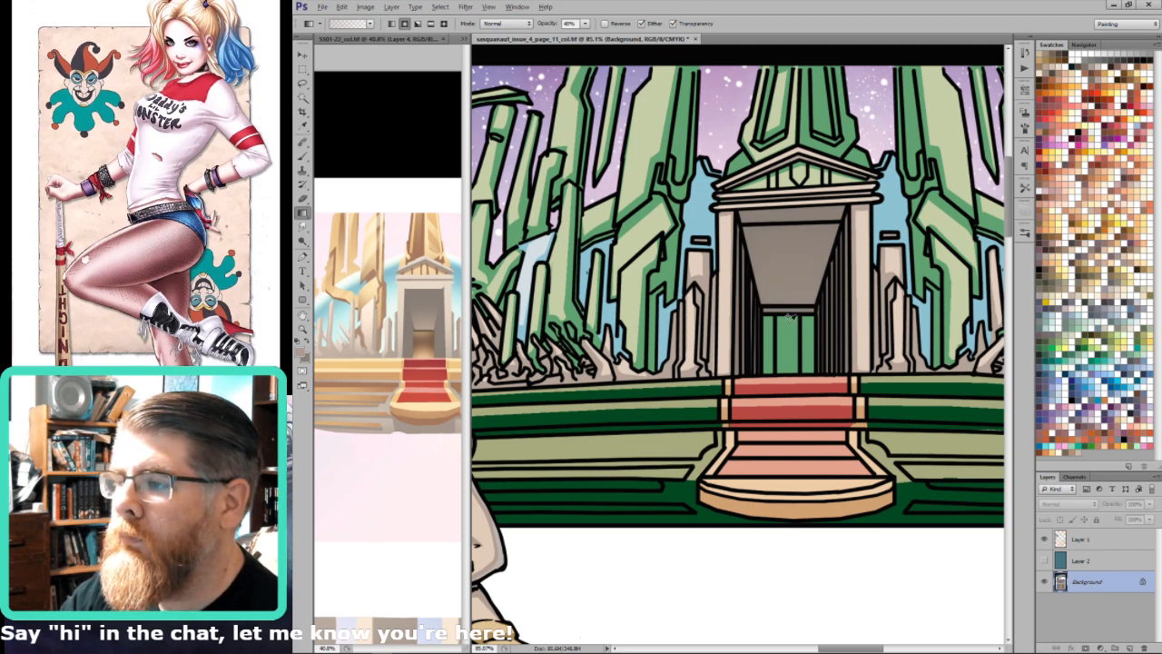
key("0")
left_click_drag(788, 317, 787, 288)
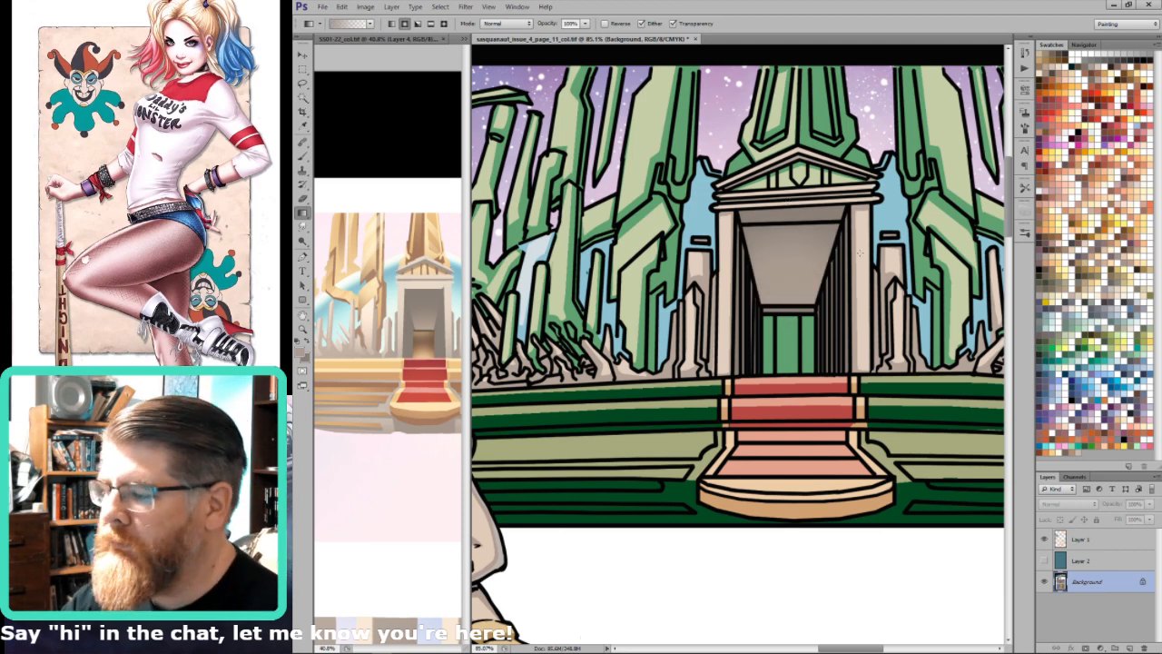
Step: Select the temple's beige stonework using the Alpha 2 channel, and sample two stone colors from the reference page as foreground and background
key("w")
left_click(865, 246)
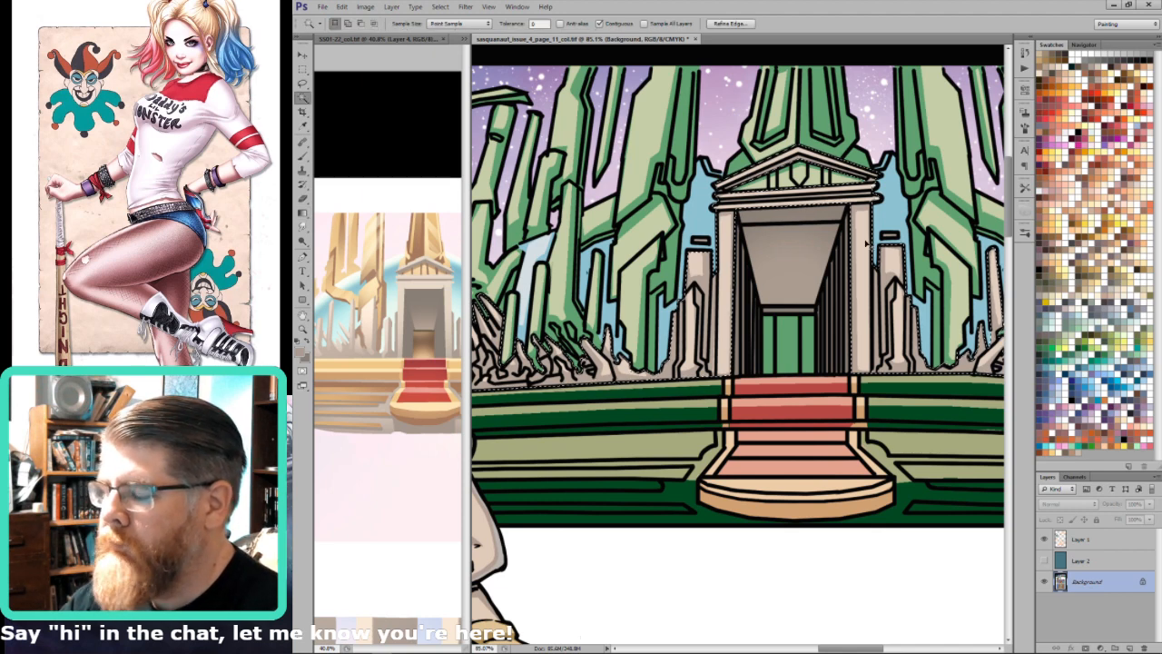
key("ctrl+7")
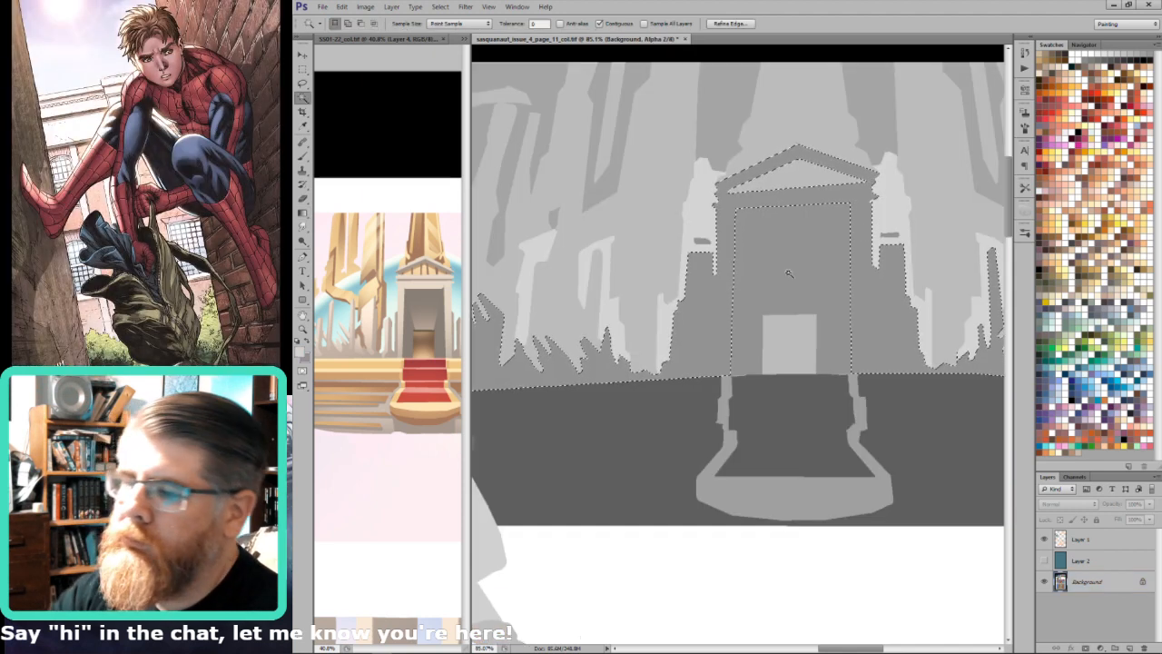
key("ctrl+2")
key("i")
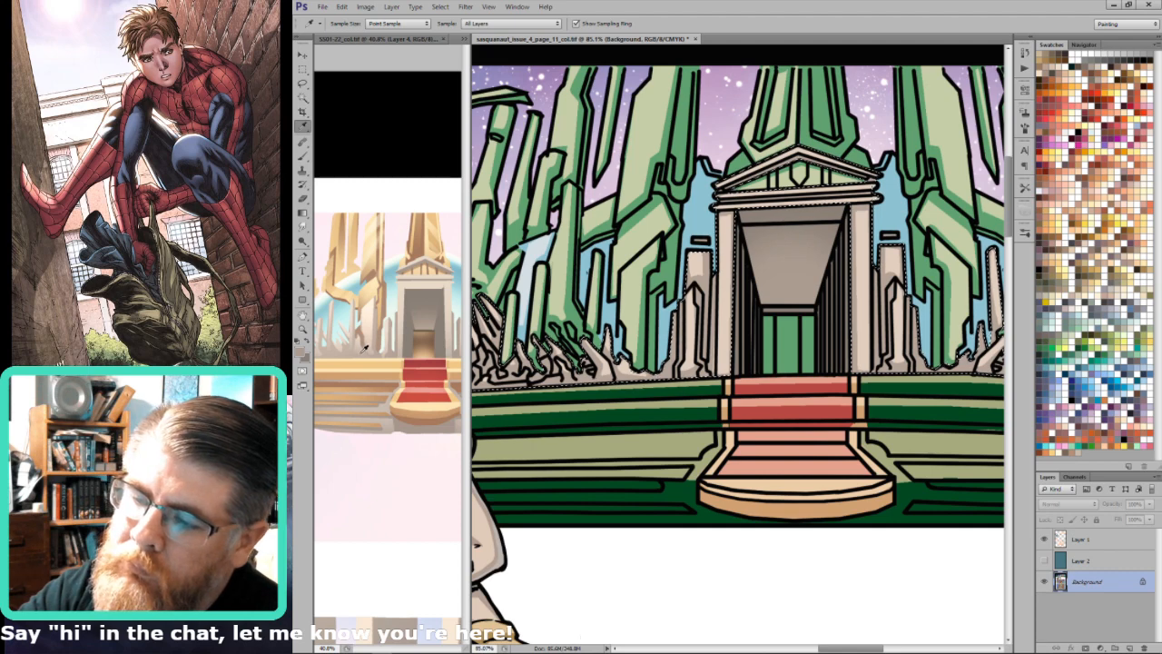
left_click(364, 349)
key("x")
left_click(418, 274)
Step: Hide Layer 1 to show the page's flat colors, and bring the city area beside the woman into view
key("ctrl+0")
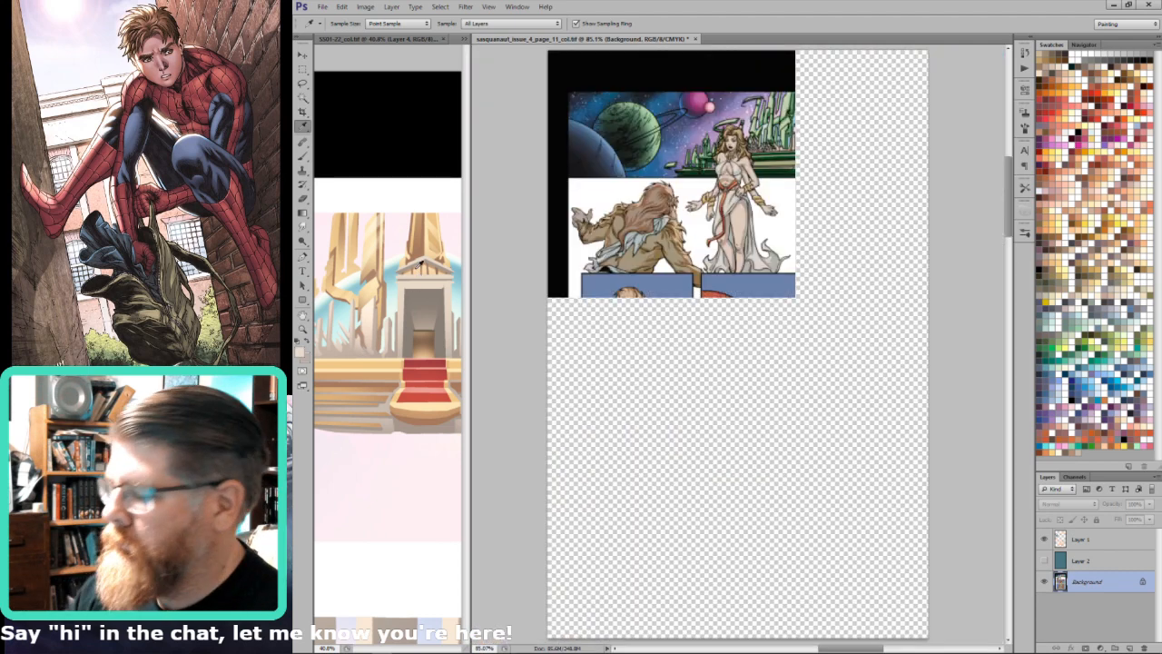
left_click(1044, 539)
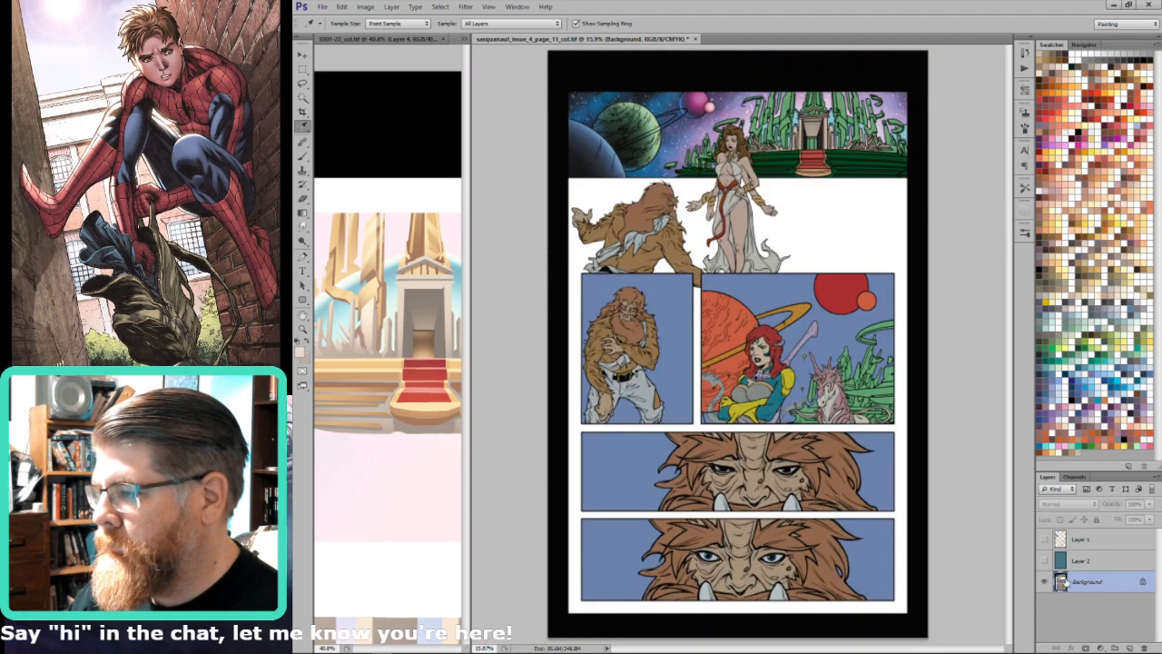
key("g")
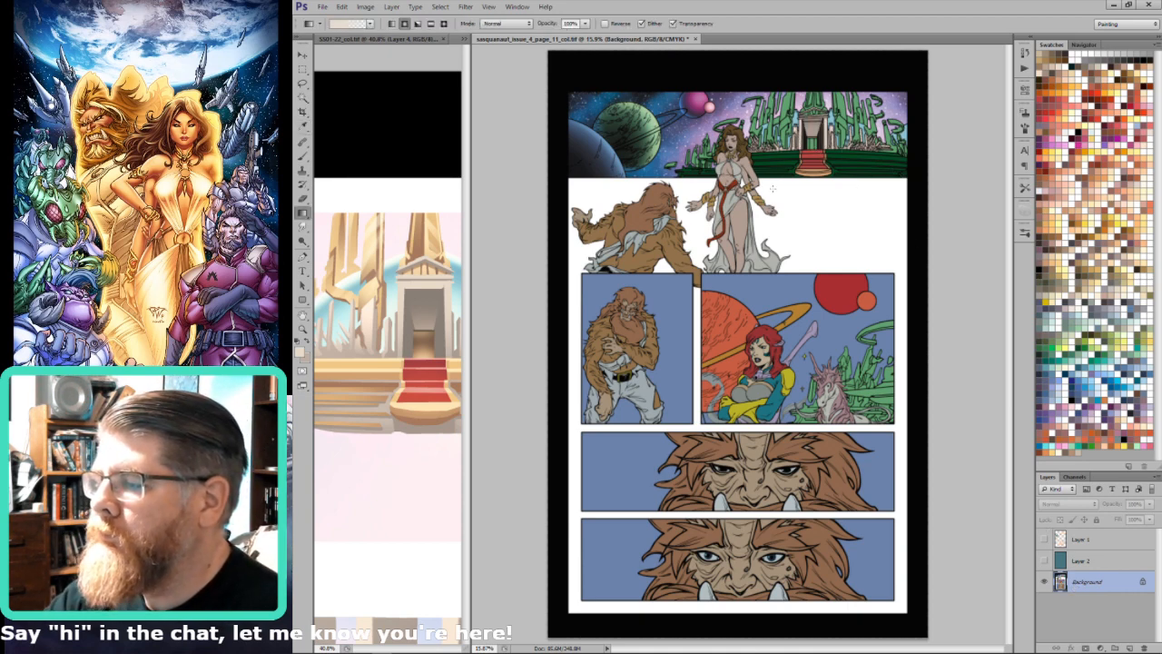
left_click_drag(755, 112, 671, 174)
Step: Check the line art of the distant city beside the woman, and lasso-select its small temple front below the towers
key("l")
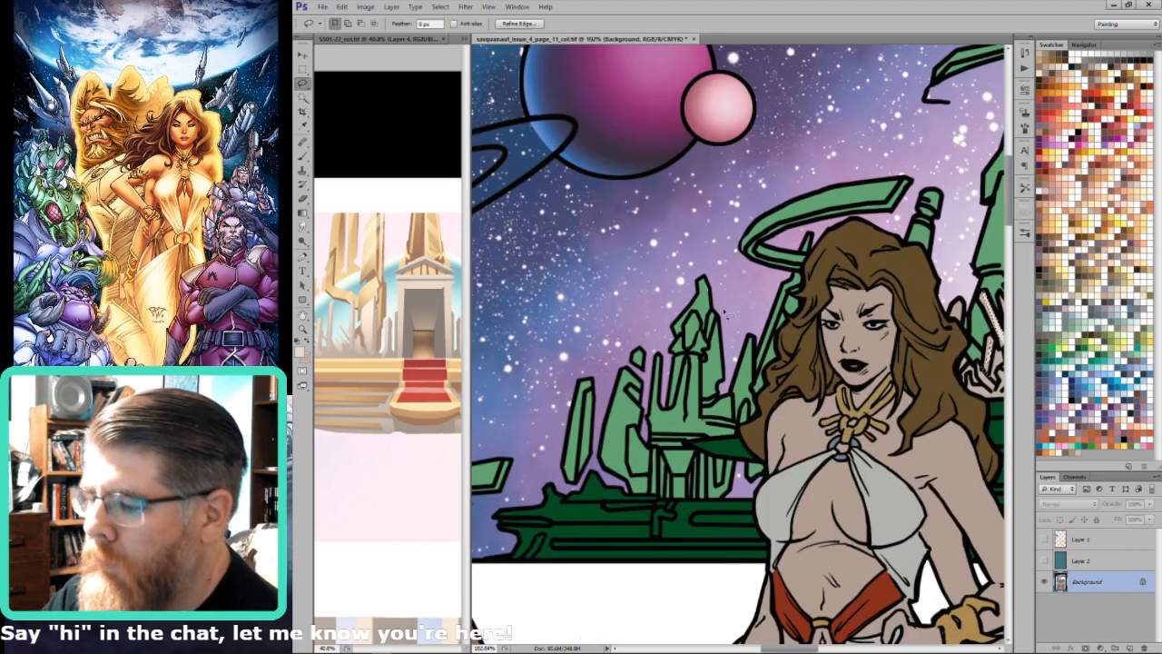
left_click_drag(698, 286, 765, 289)
left_click_drag(923, 297, 878, 330)
key("grave")
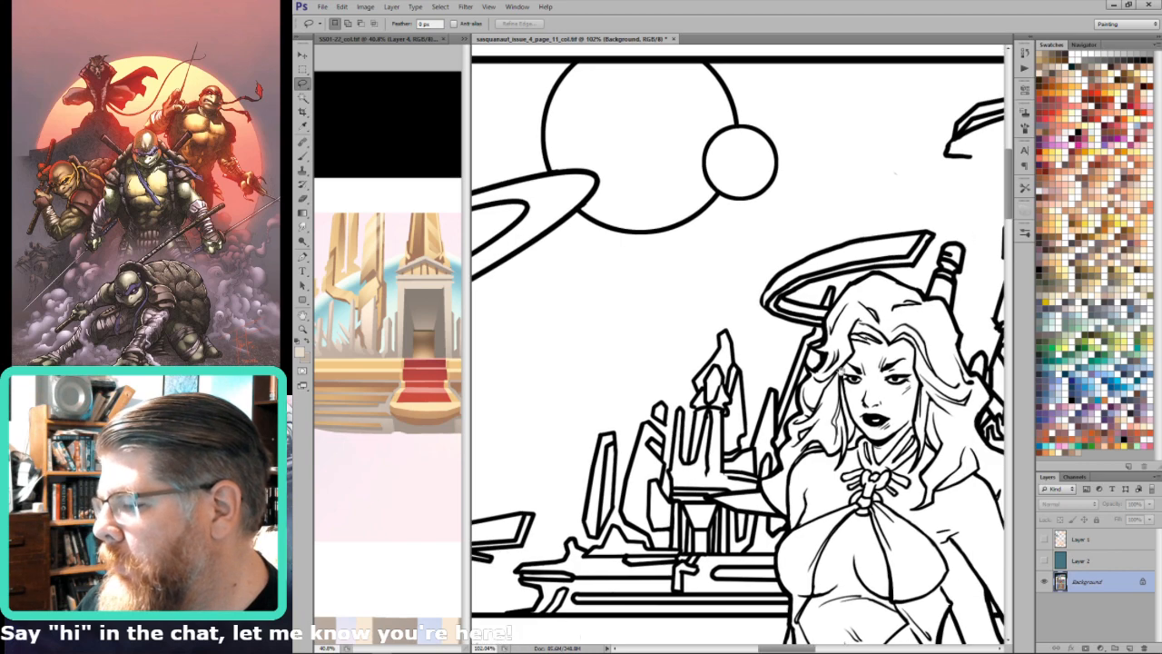
key("grave")
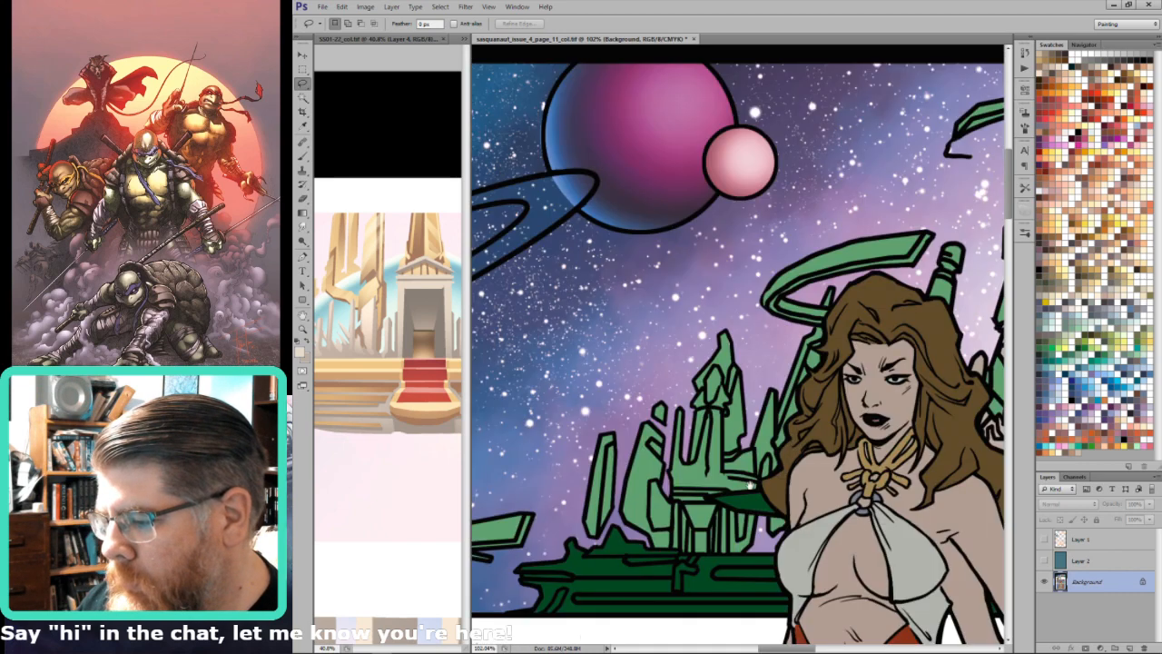
left_click_drag(750, 485, 797, 441)
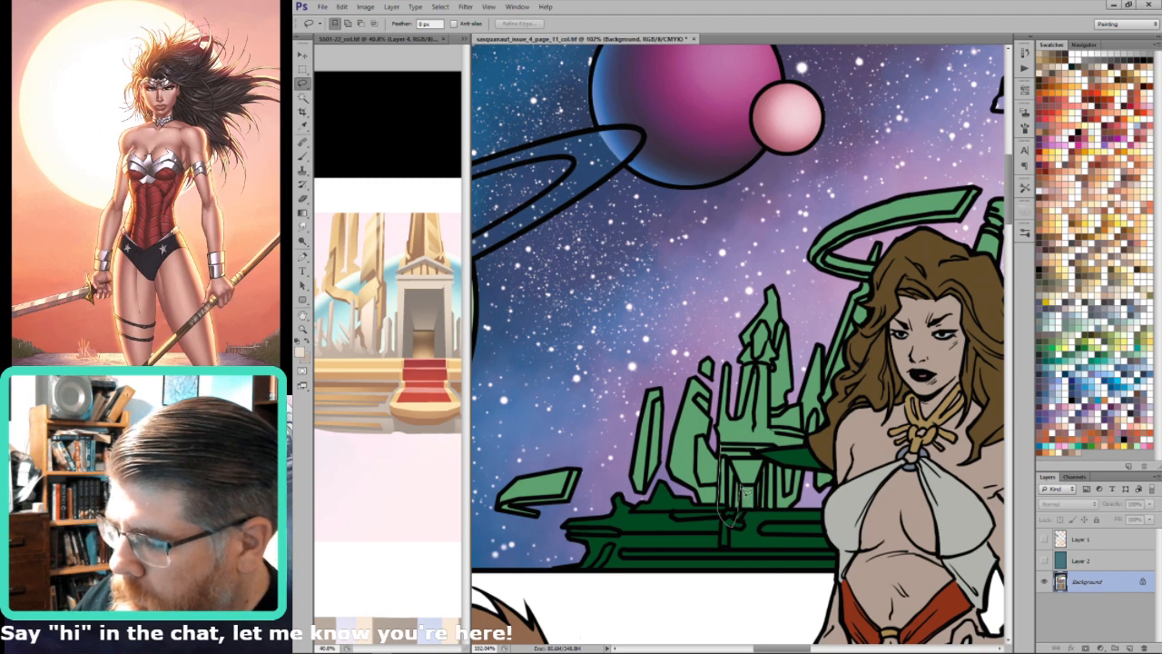
mouse_move(748, 490)
left_mouse_down()
mouse_move(759, 524)
mouse_move(780, 519)
mouse_move(780, 453)
mouse_move(732, 452)
left_mouse_up()
key("w")
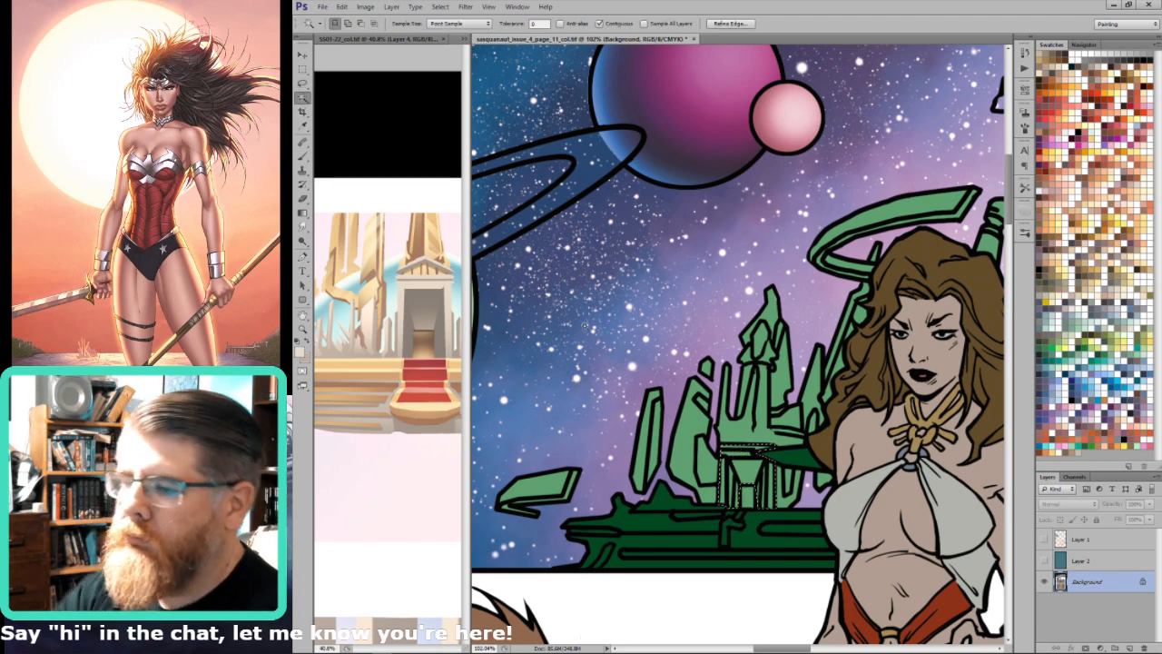
Step: Sample a stone shade from the reference page's temple and fill the selected small temple front with it
key("i")
left_click(445, 292)
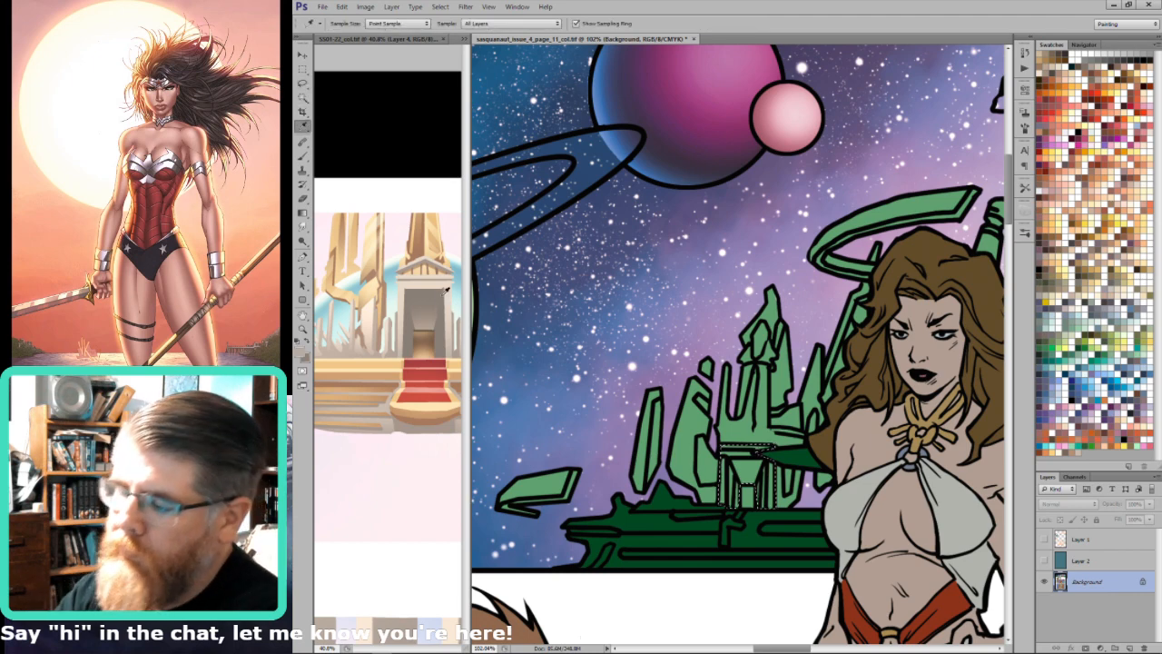
key("alt+BackSpace")
Step: Subtract the doorway recess from the selection and lighten the small temple's columns with a radial gradient of lighter stone color
key("l")
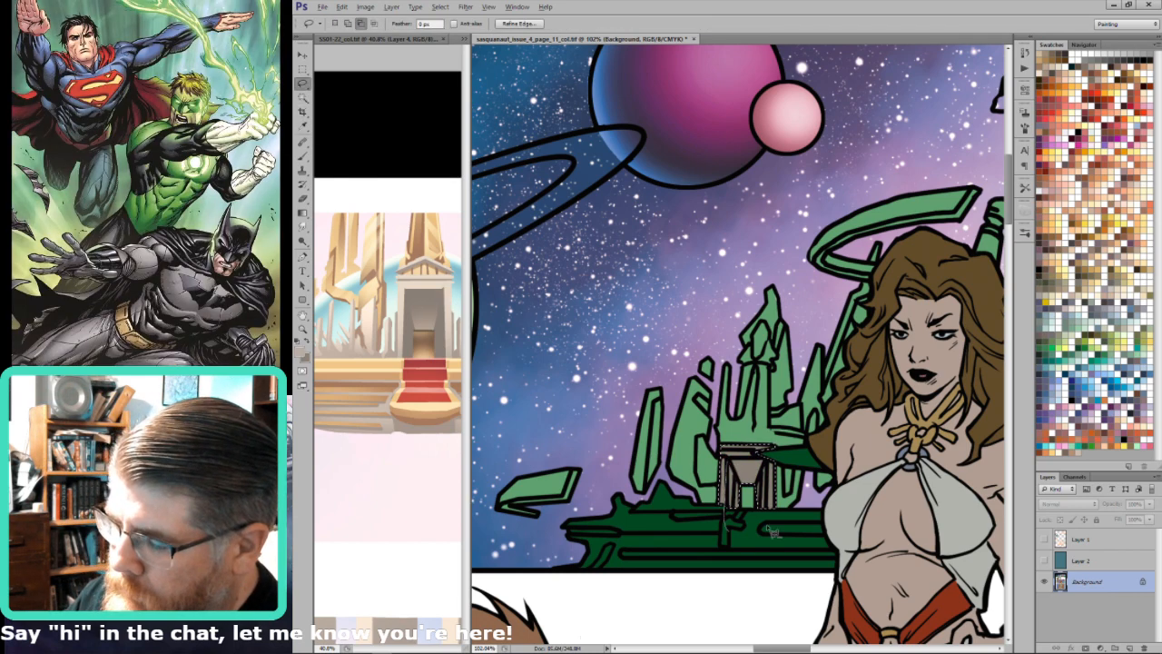
key("g")
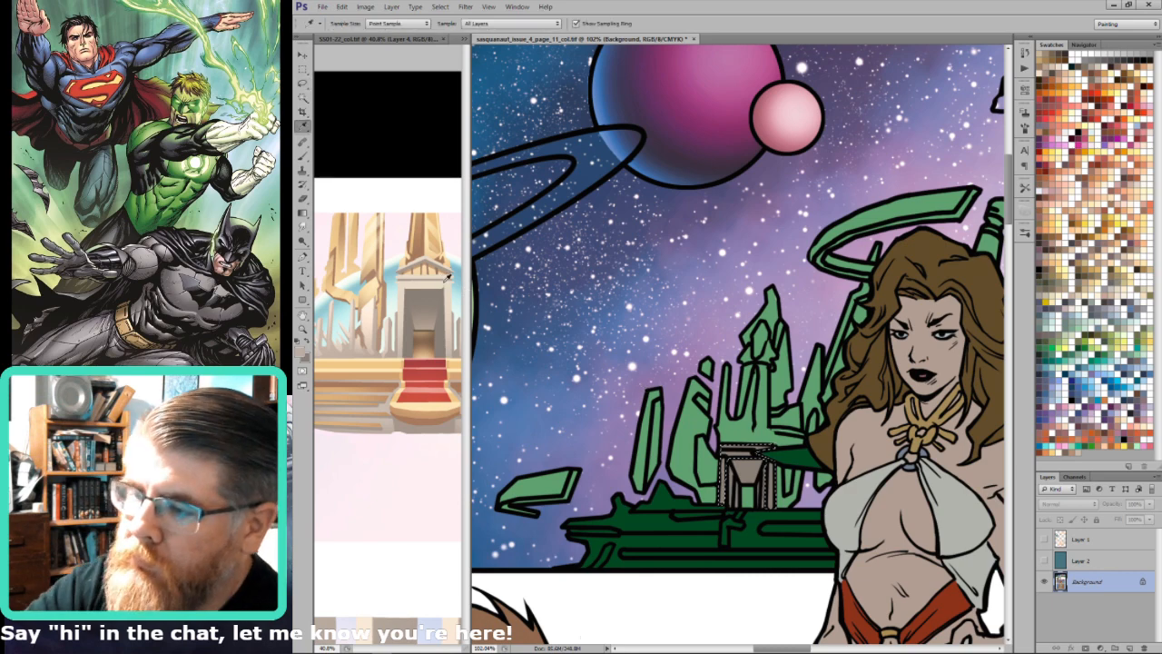
left_click_drag(759, 451, 758, 479)
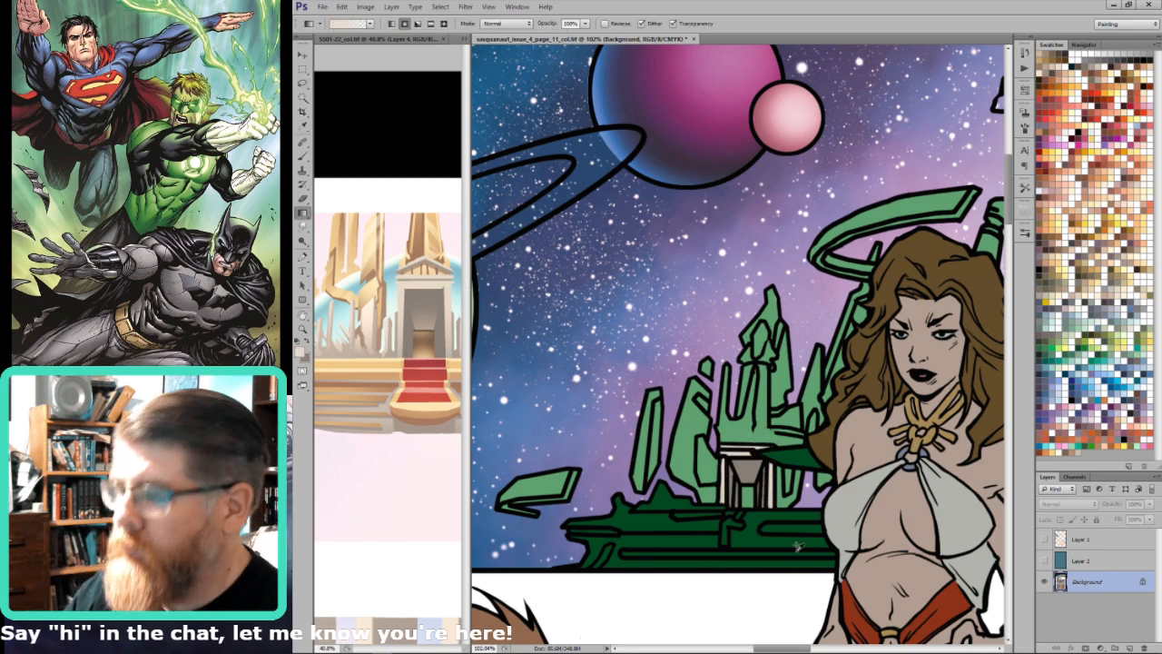
left_click_drag(868, 383, 852, 390)
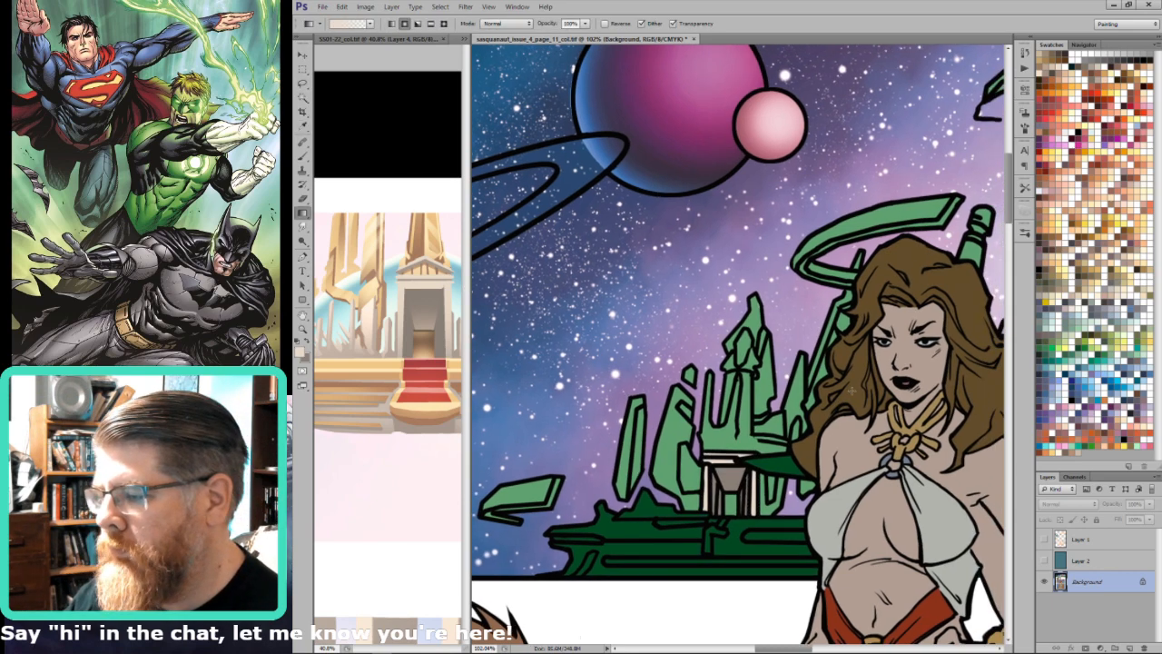
Step: Select the narrow gap between the distant city and the woman's hair, sample the adjacent purple sky color, and check the Alpha 2 channel
key("l")
scroll(851, 389, "right", 5)
scroll(851, 389, "up", 2)
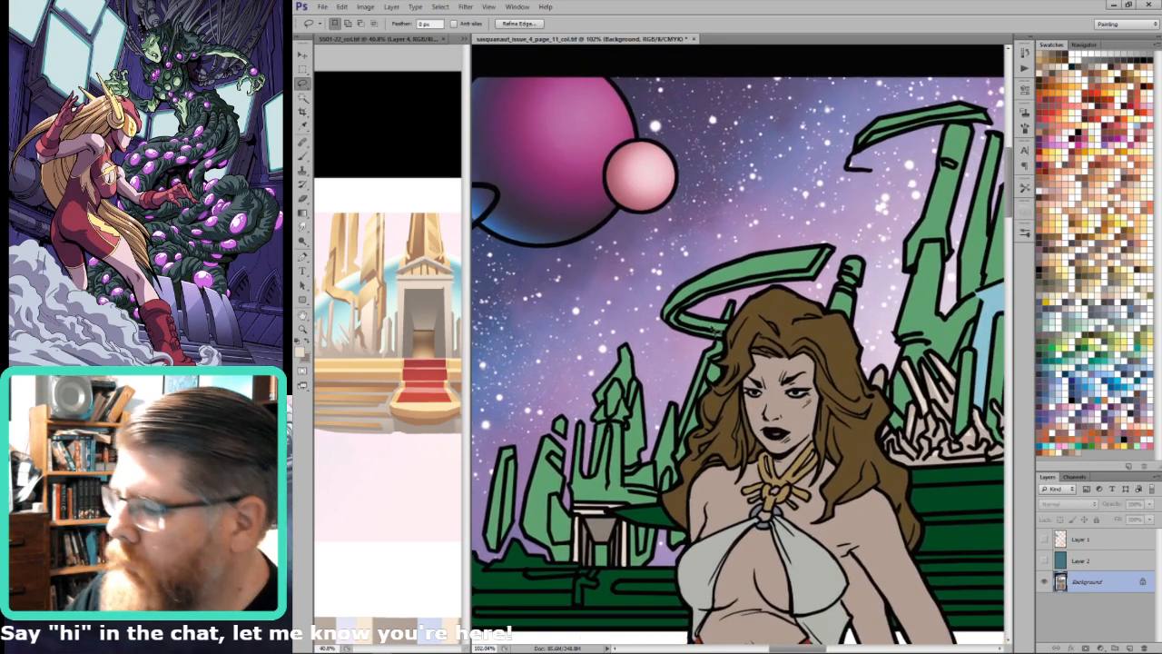
mouse_move(730, 364)
left_mouse_down()
mouse_move(713, 361)
mouse_move(683, 454)
mouse_move(701, 458)
mouse_move(737, 372)
mouse_move(730, 364)
left_mouse_up()
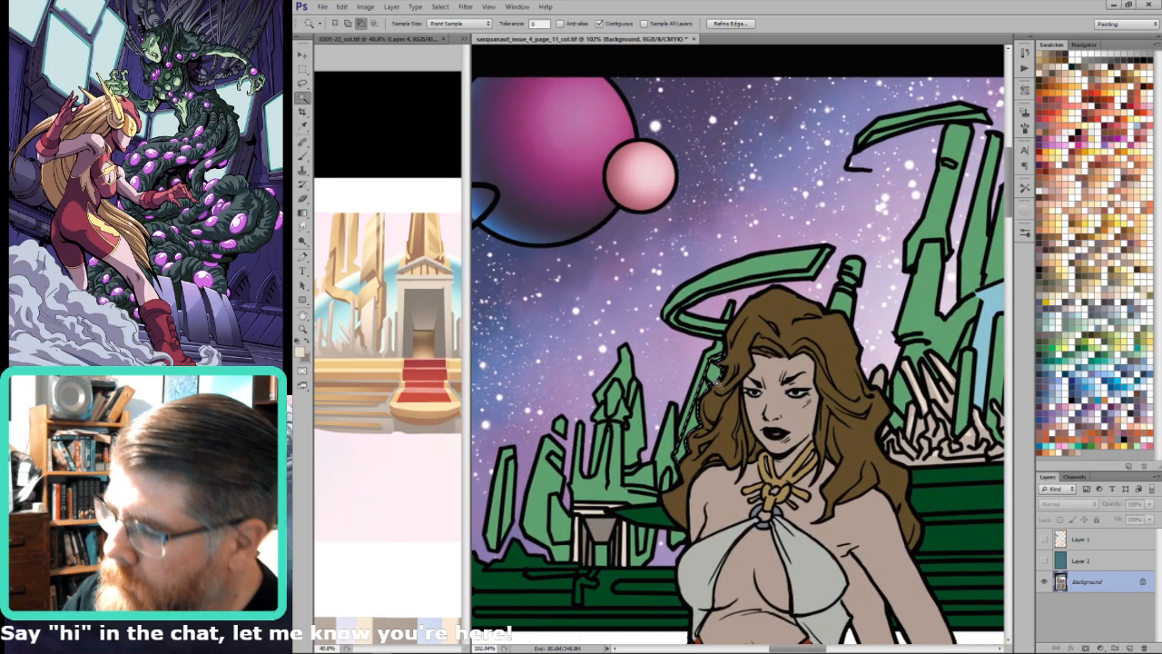
key("i")
left_click(690, 359)
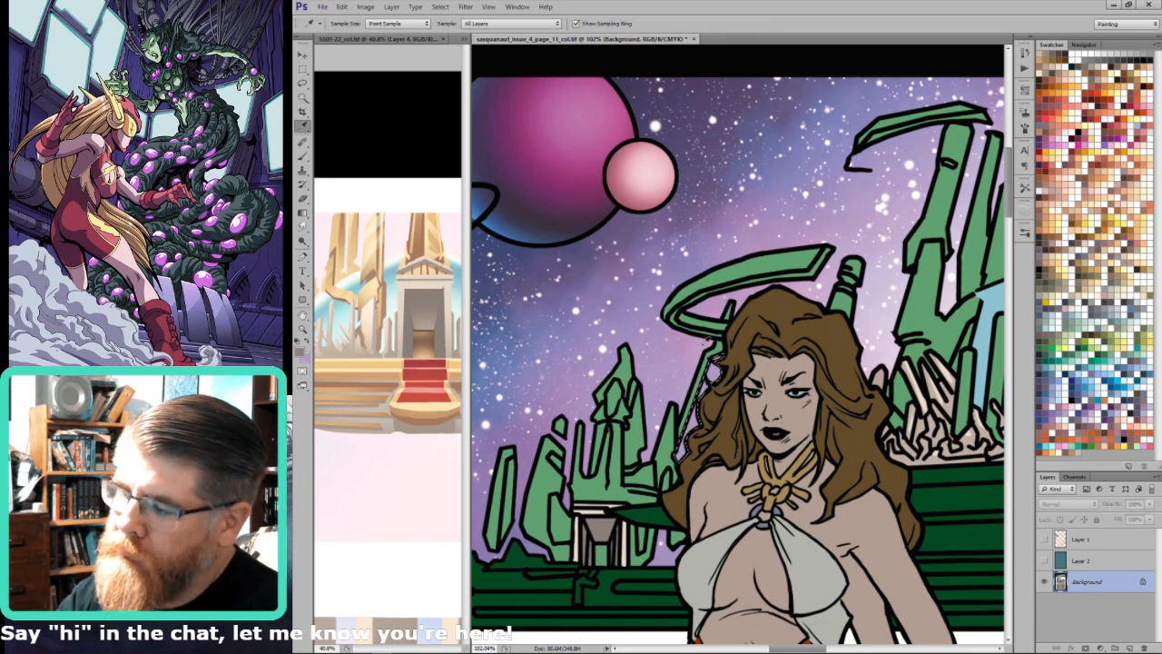
key("ctrl+7")
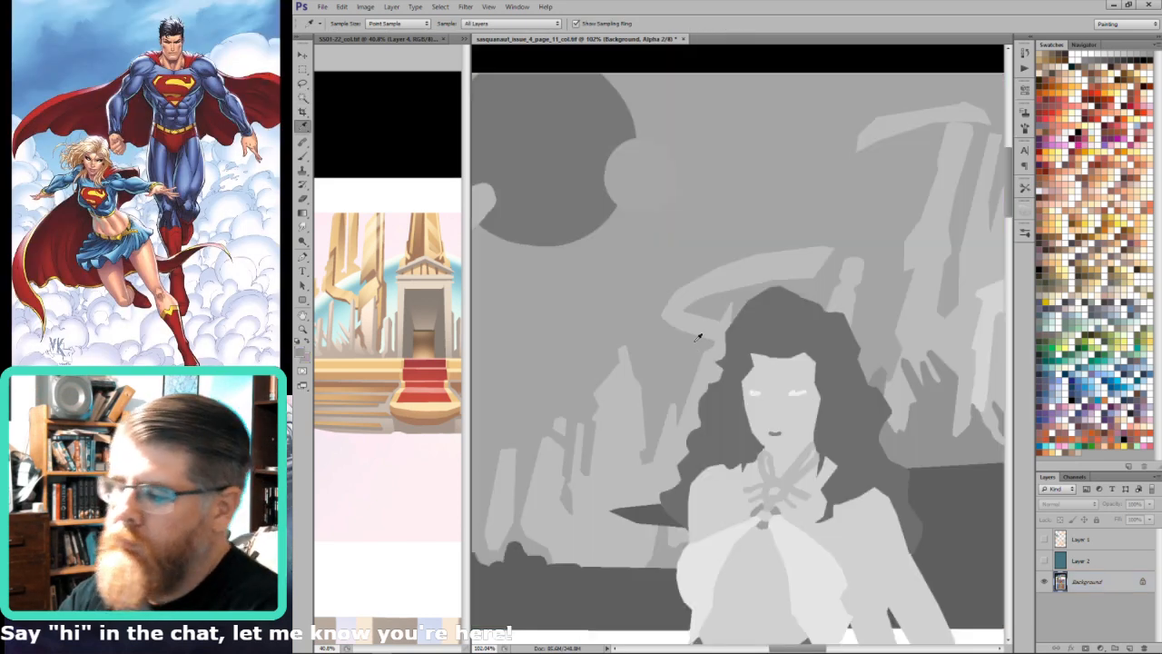
key("ctrl+2")
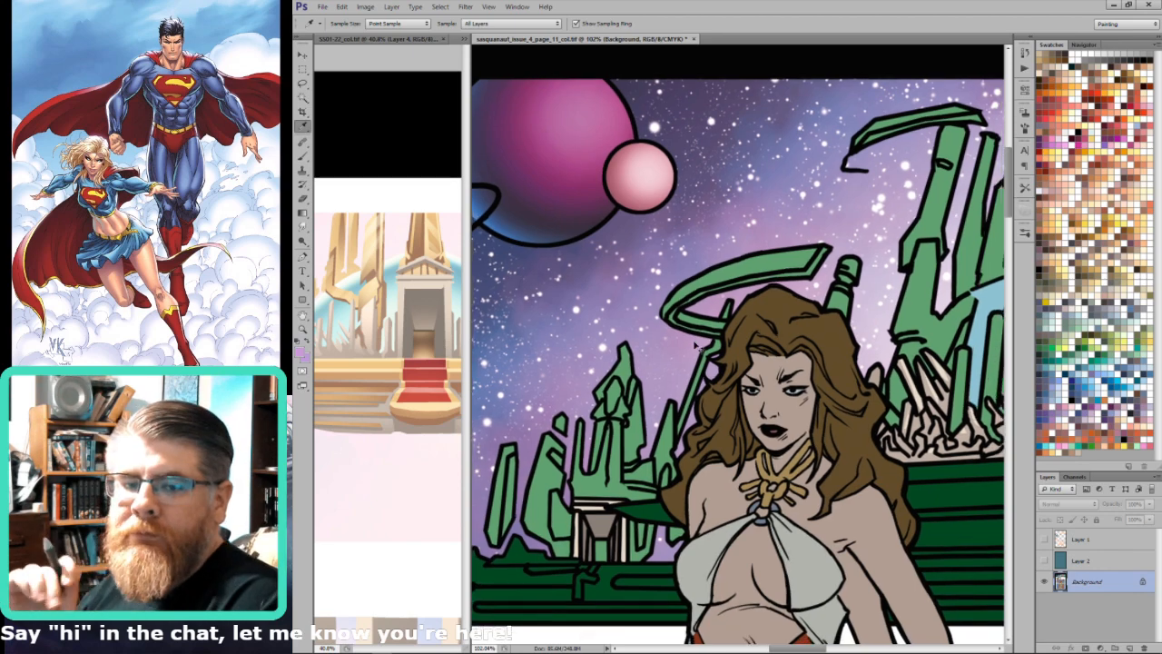
Step: Select the starry sky area around the green planet with the Magic Wand, using the Alpha 1 line art channel
scroll(695, 345, "down", 3)
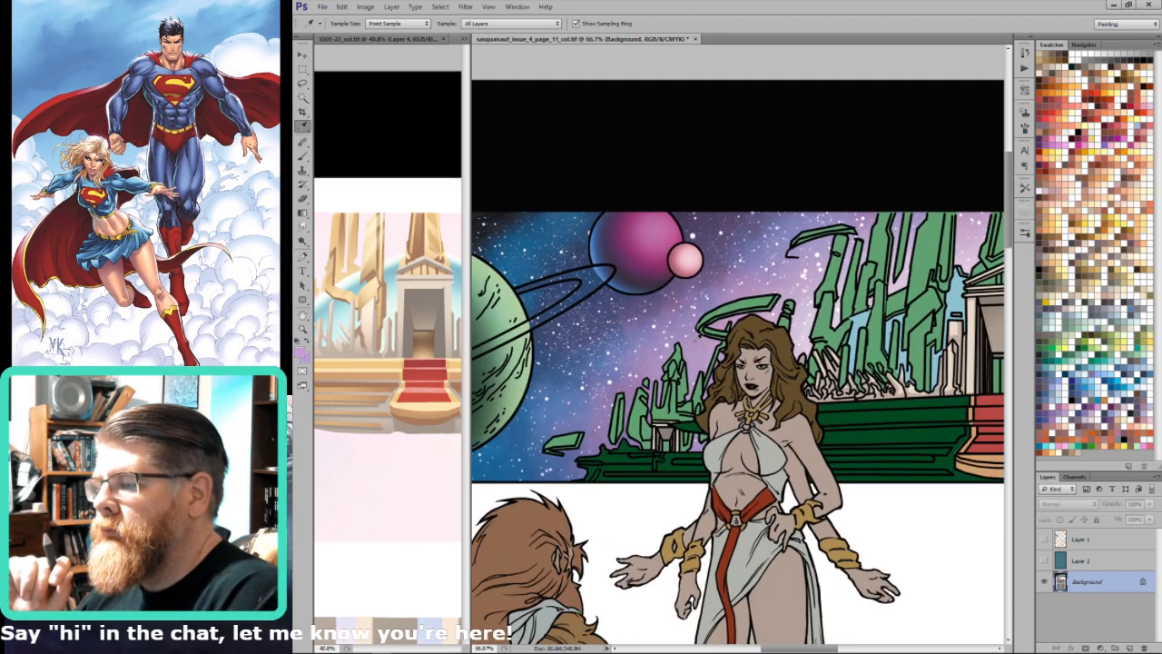
scroll(696, 337, "down", 1)
left_click_drag(710, 293, 865, 275)
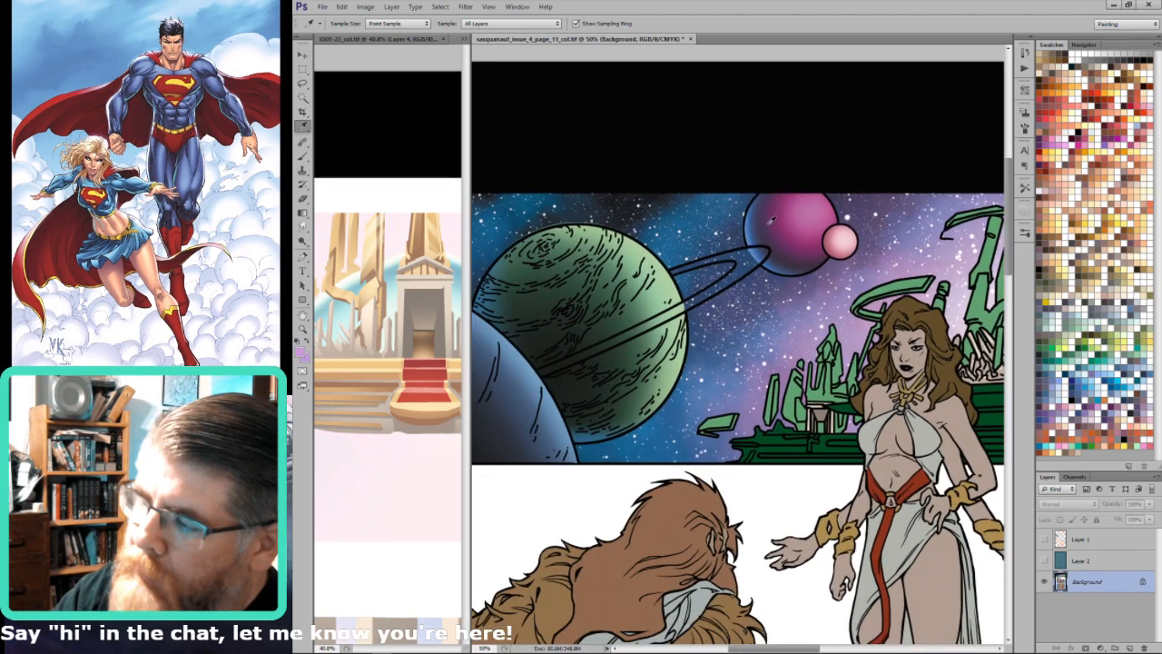
left_click_drag(647, 245, 700, 269)
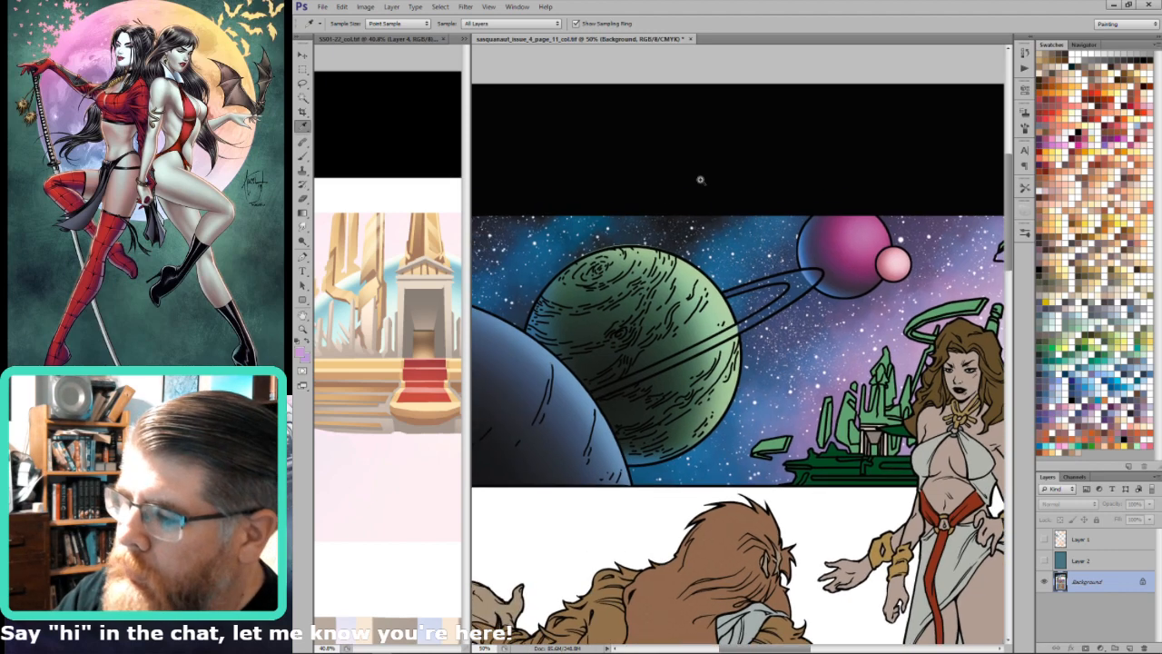
left_click_drag(589, 198, 754, 373)
scroll(576, 292, "up", 1)
scroll(779, 289, "down", 3)
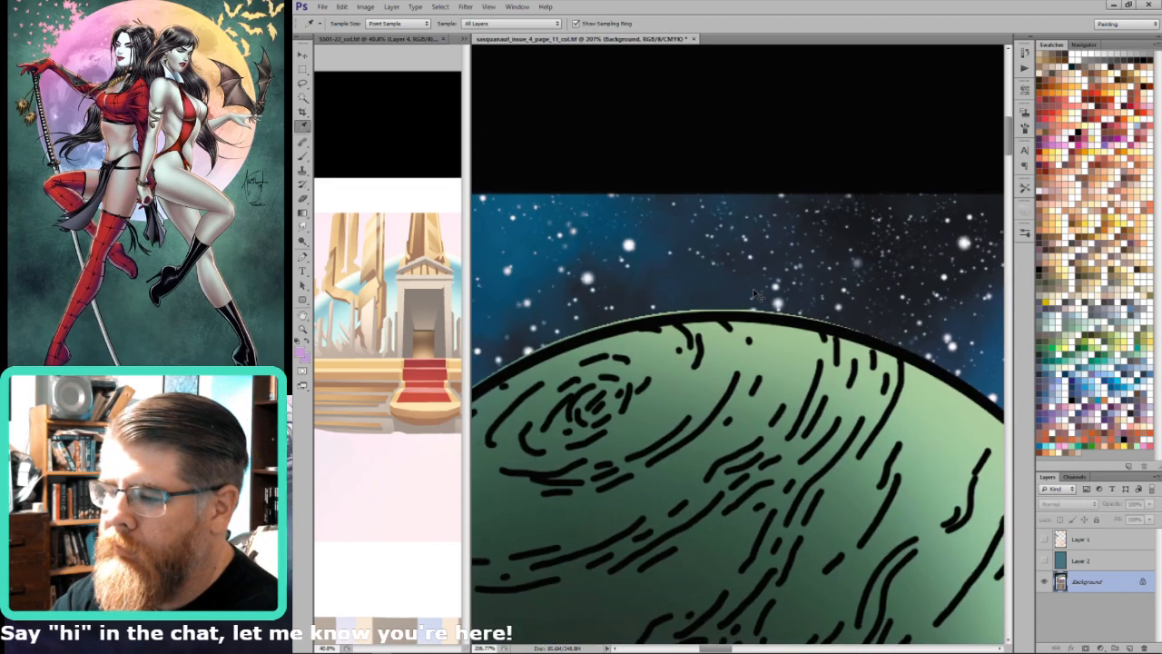
key("w")
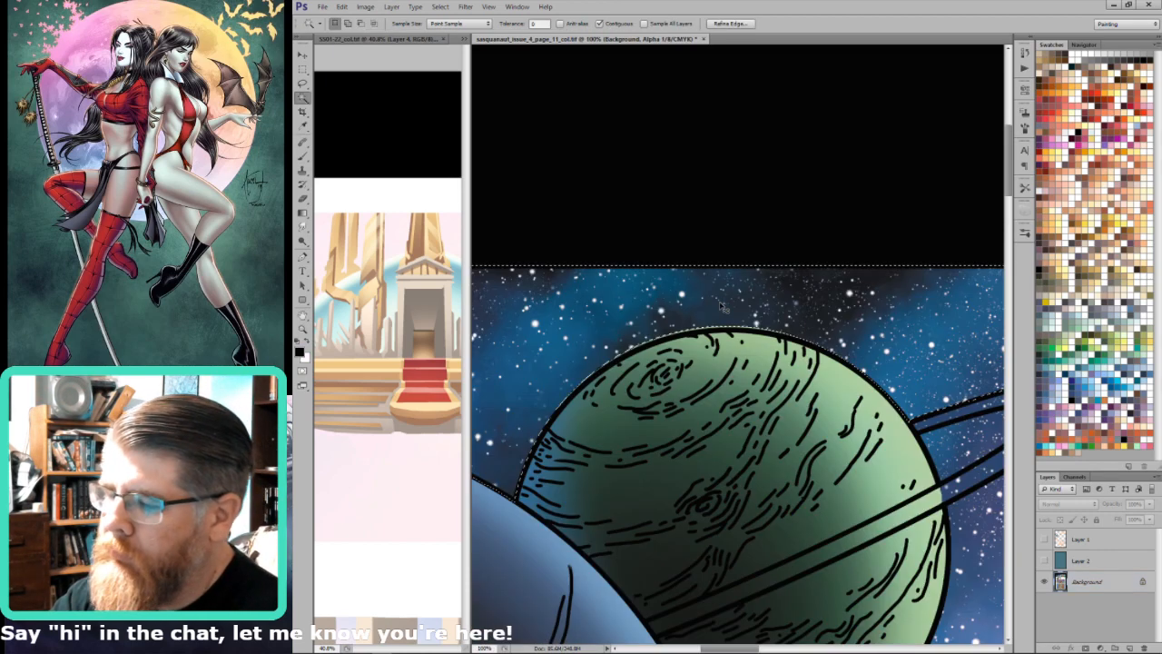
left_click(726, 313)
Step: Narrow the selection to the thin rim along the green planet's upper edge, using the Lasso and the Alpha 2 channel
key("l")
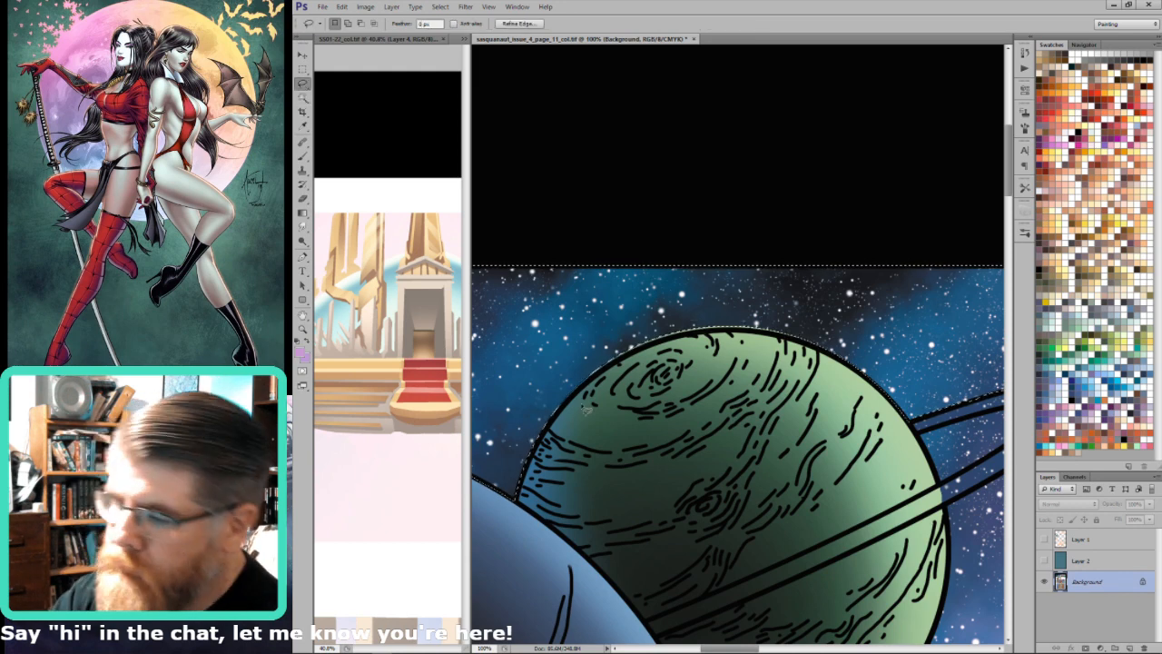
left_click(549, 400)
mouse_move(548, 399)
left_mouse_down()
mouse_move(630, 352)
mouse_move(691, 332)
mouse_move(680, 341)
mouse_move(781, 340)
mouse_move(852, 356)
left_mouse_up()
key("ctrl+7")
key("w")
left_click(705, 334, "alt+shift")
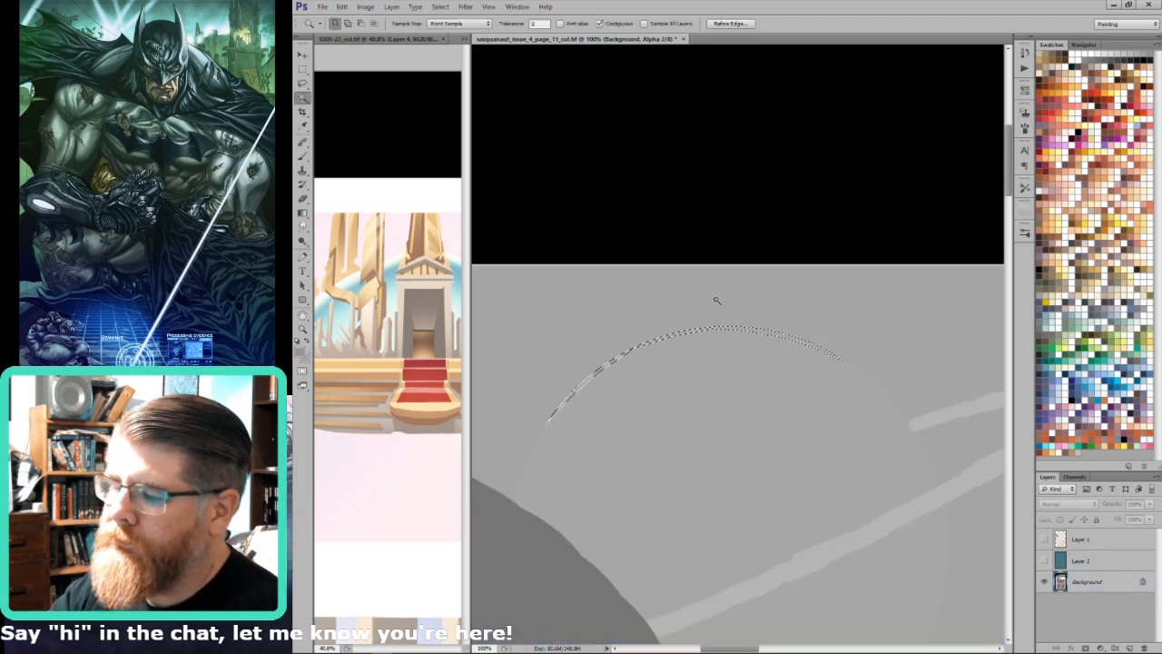
Step: Sample the dark sky color above the green planet for the selected rim, check the line art, and save the page
key("i")
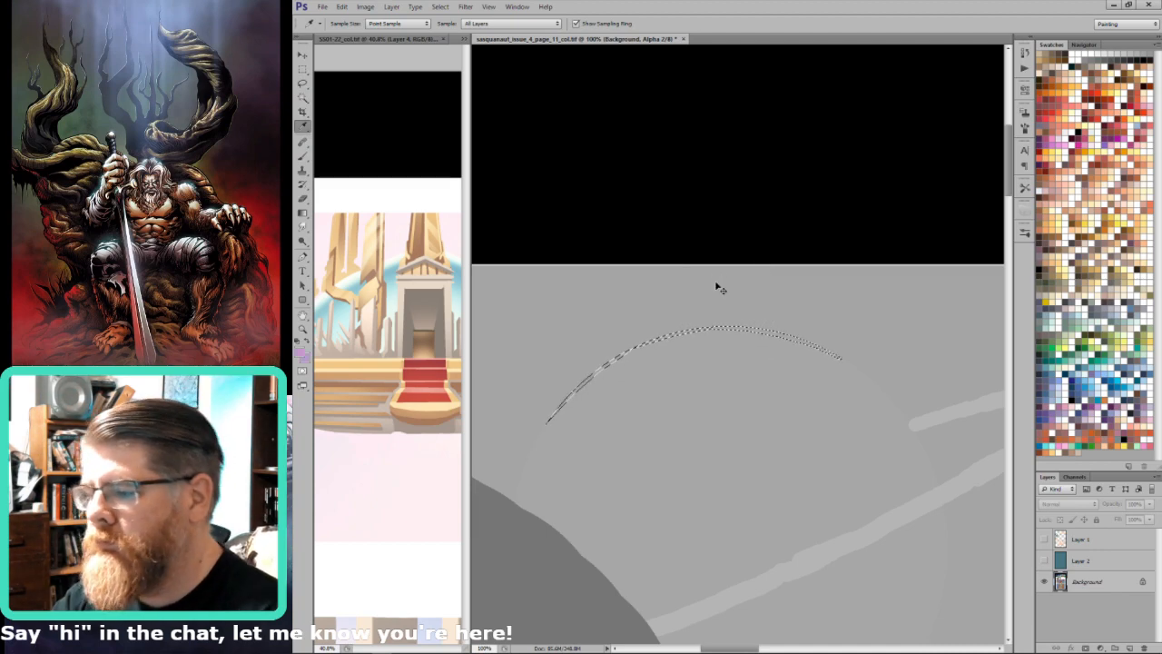
key("ctrl+2")
left_click(717, 296)
key("ctrl+6")
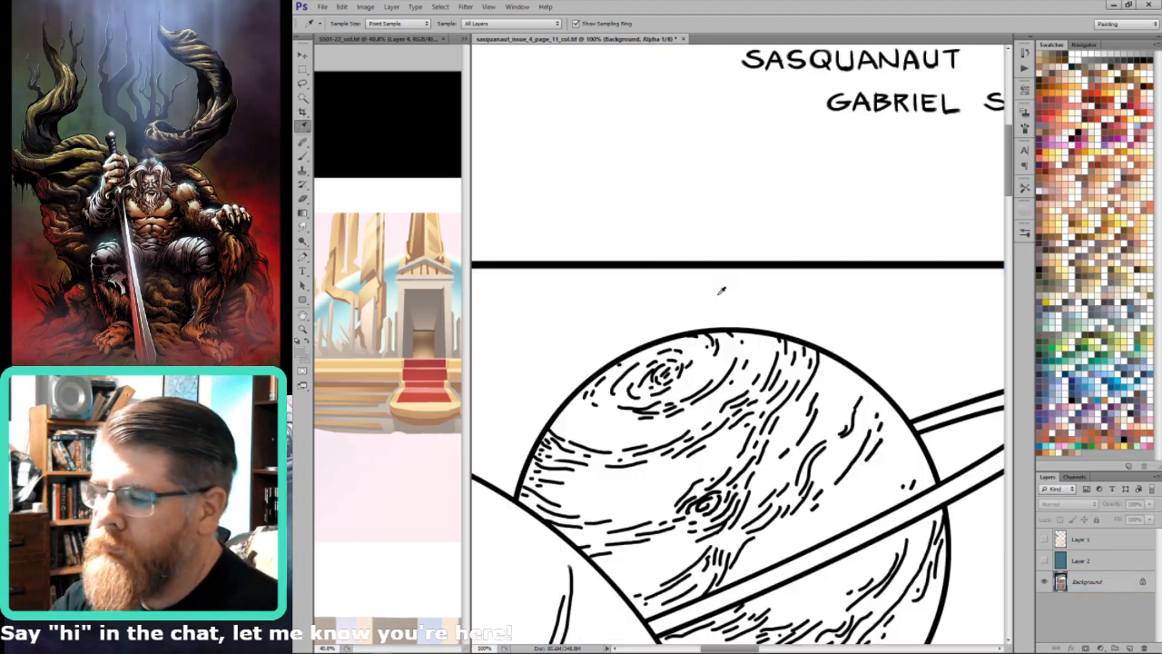
key("ctrl+2")
key("ctrl+0")
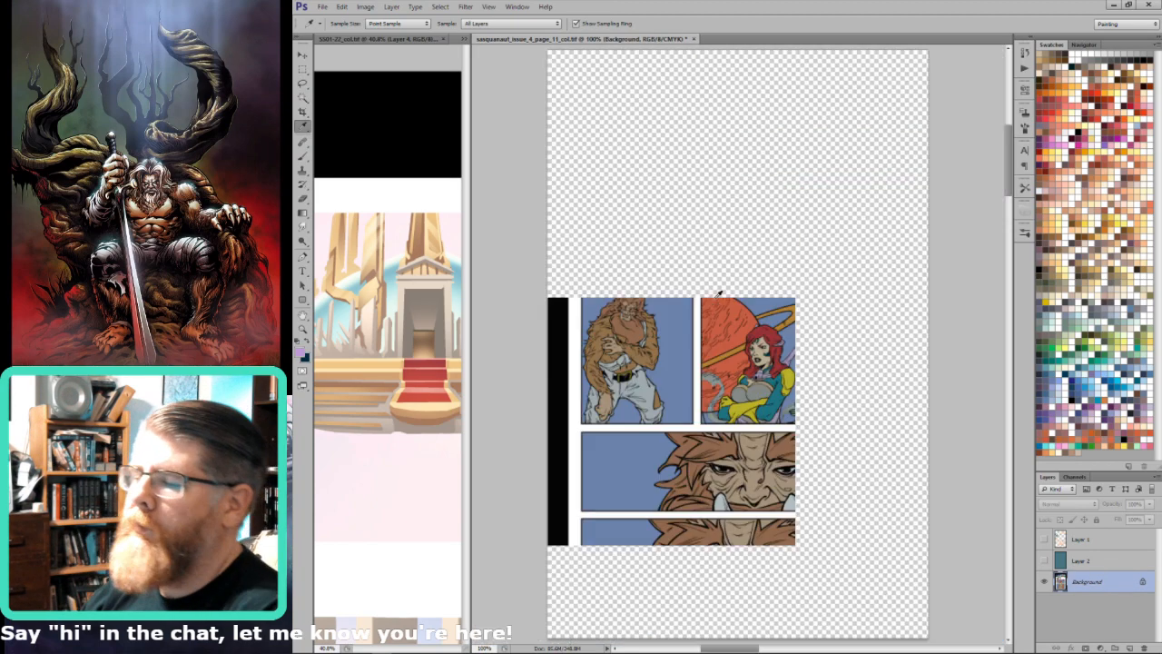
key("ctrl+s")
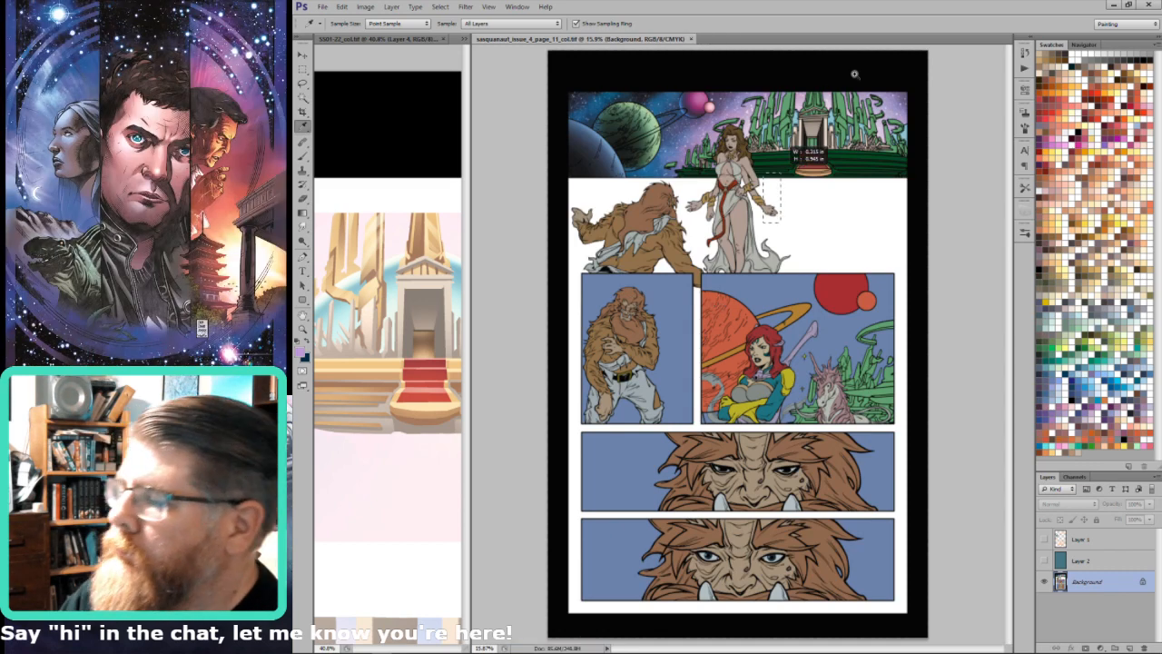
Step: Select all the light blue backdrop areas around the temple using the Magic Wand with Contiguous off
left_click_drag(764, 222, 855, 75)
key("w")
left_click(828, 223)
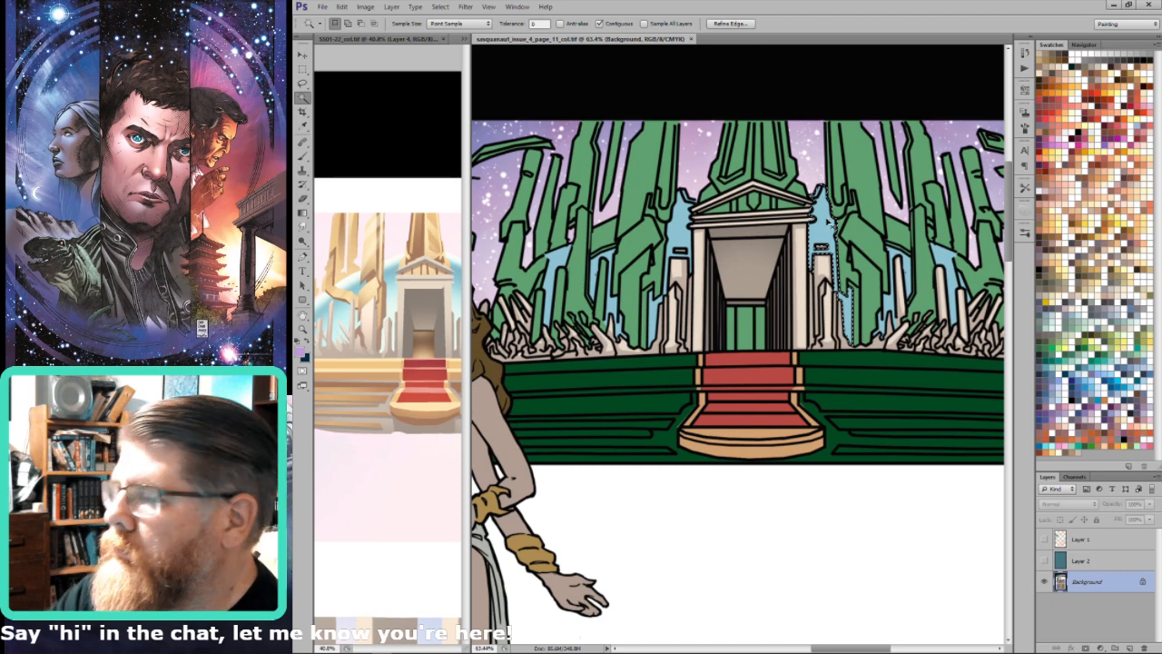
key("ctrl+d")
left_click(680, 201)
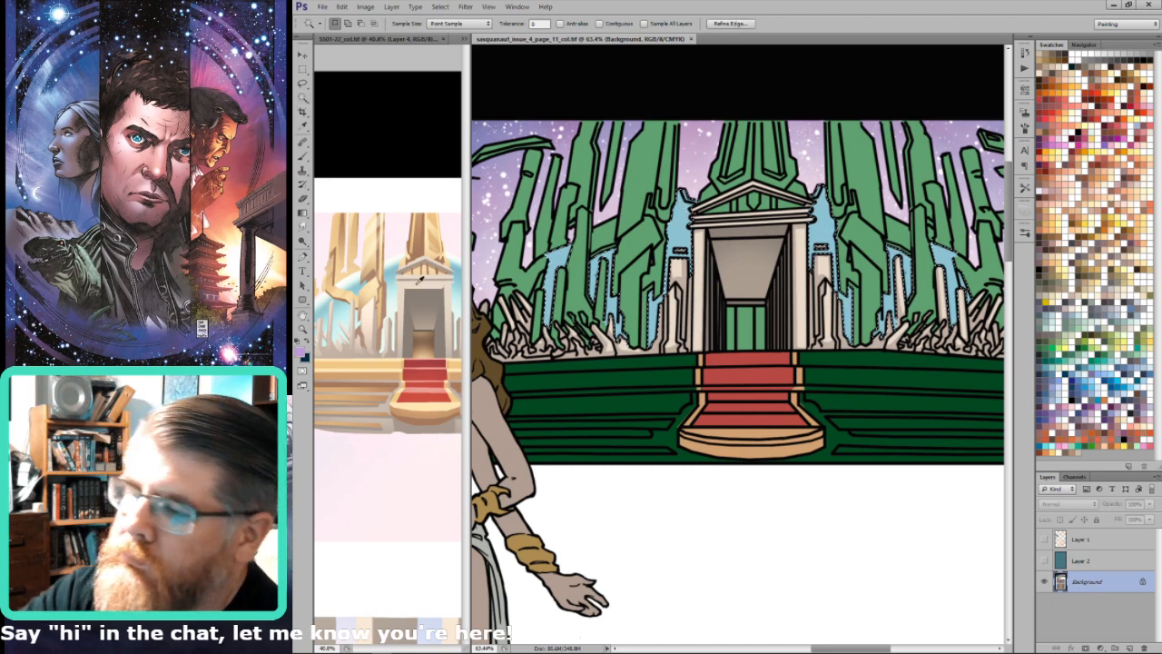
Step: Sample a pale glow color and a light blue from the reference page's backdrop as foreground and background
key("i")
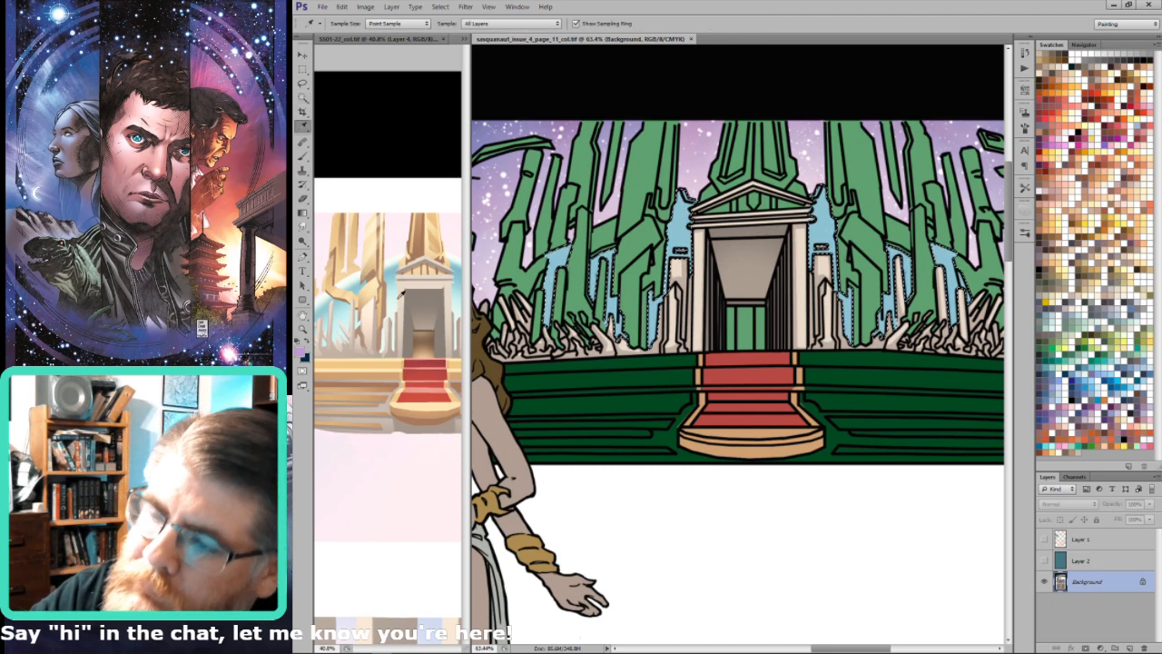
left_click(400, 298)
key("ctrl+minus")
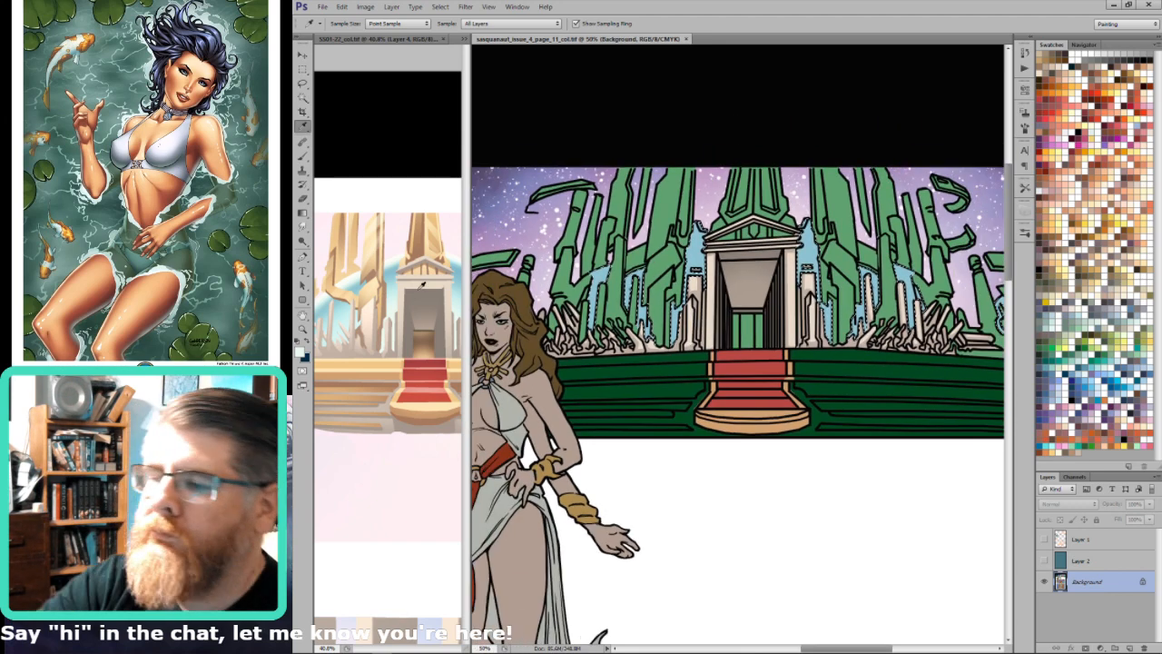
left_click(351, 283)
left_click(363, 283)
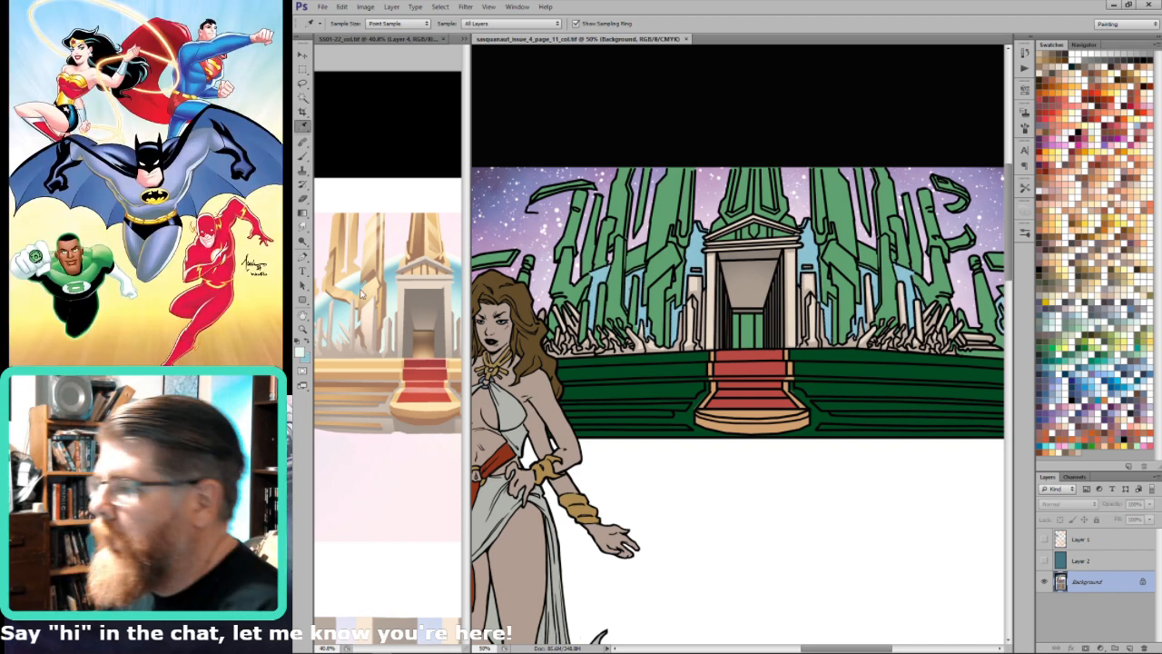
Step: Paint a pale glow into the selected blue backdrop around the temple with the Brush in Screen mode, adjusting its size
key("b")
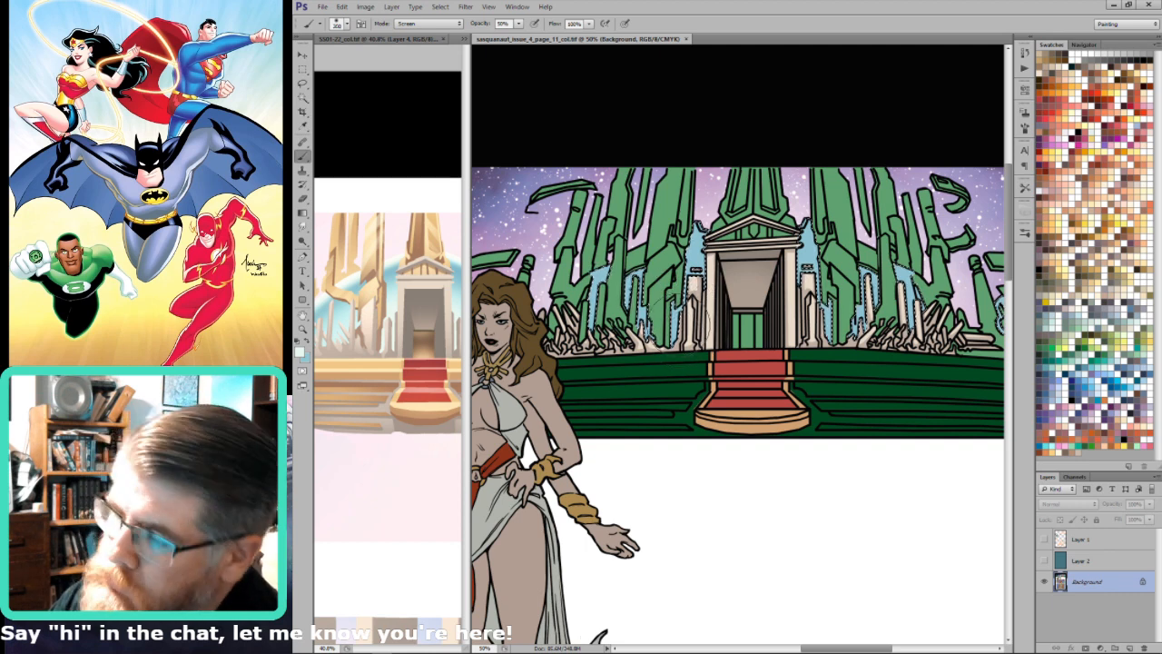
key("bracketright")
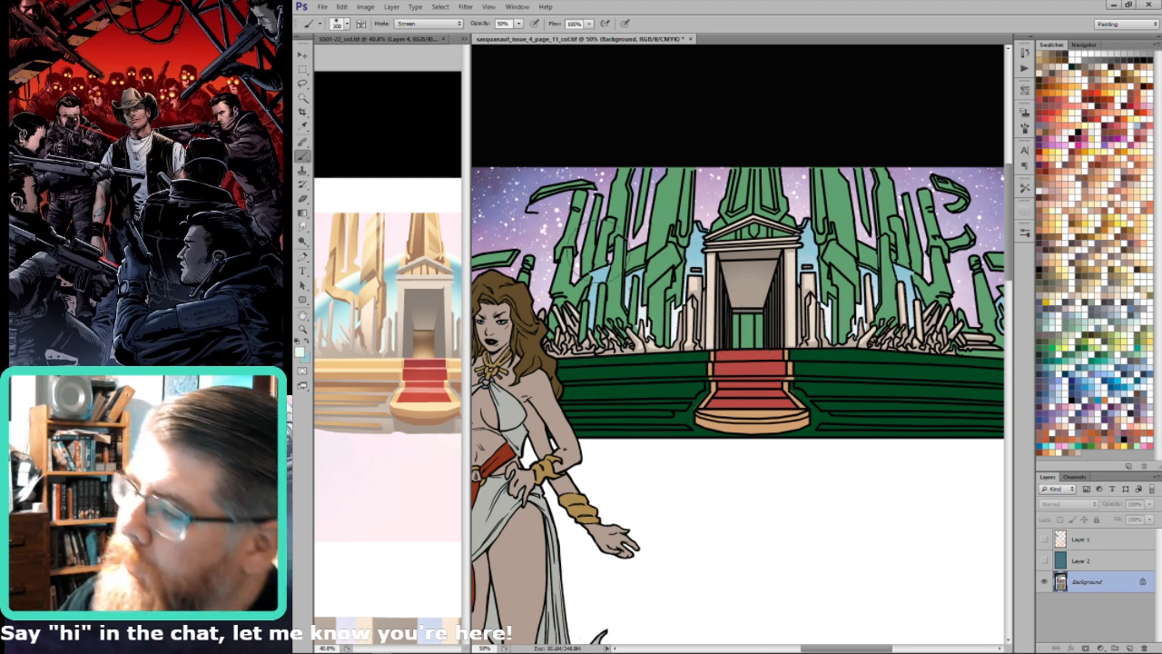
key("bracketleft")
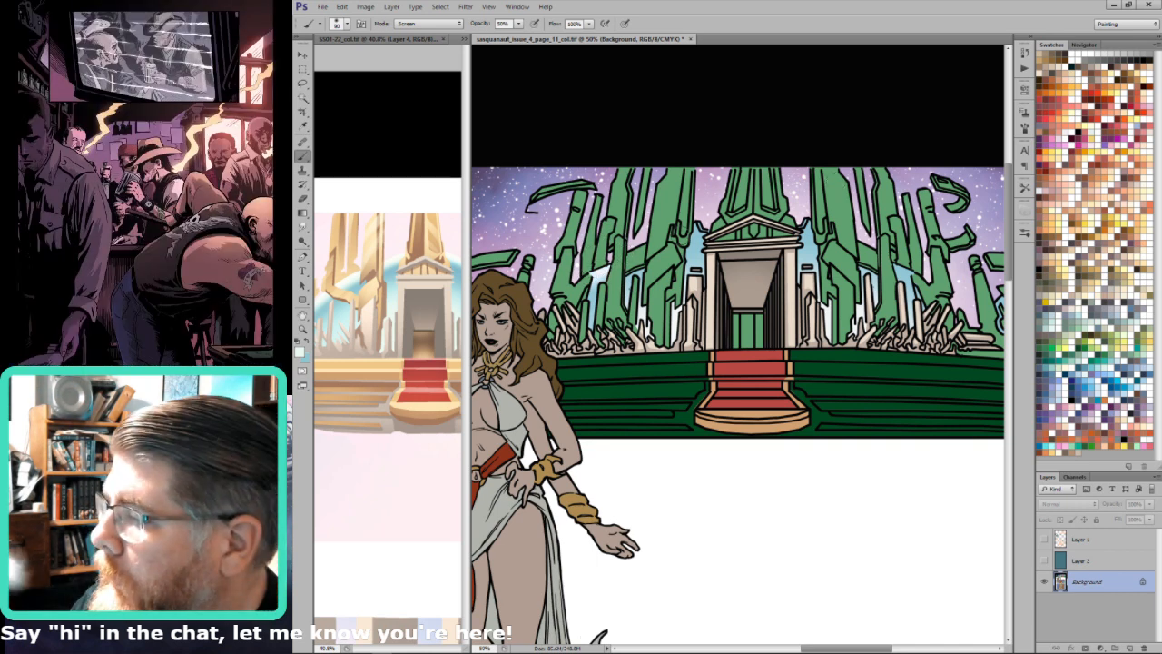
key("bracketright")
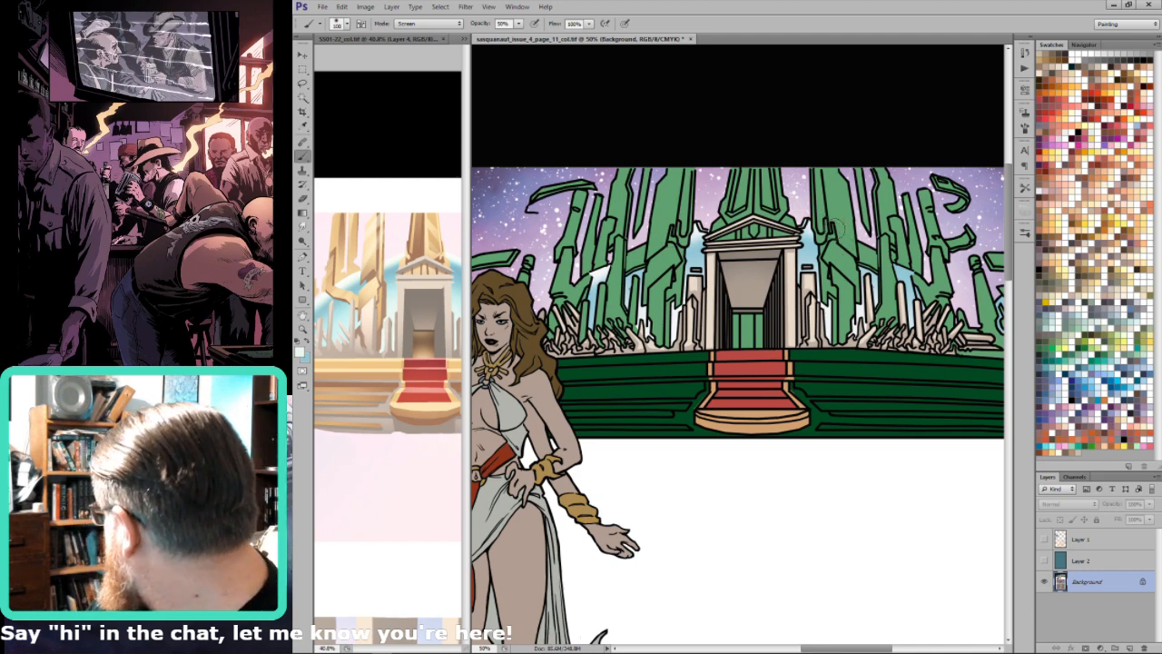
Step: Extend the pale Screen-mode glow across the selected blue backdrop out to the panel's right edge with the Brush, varying its size
key("bracketleft")
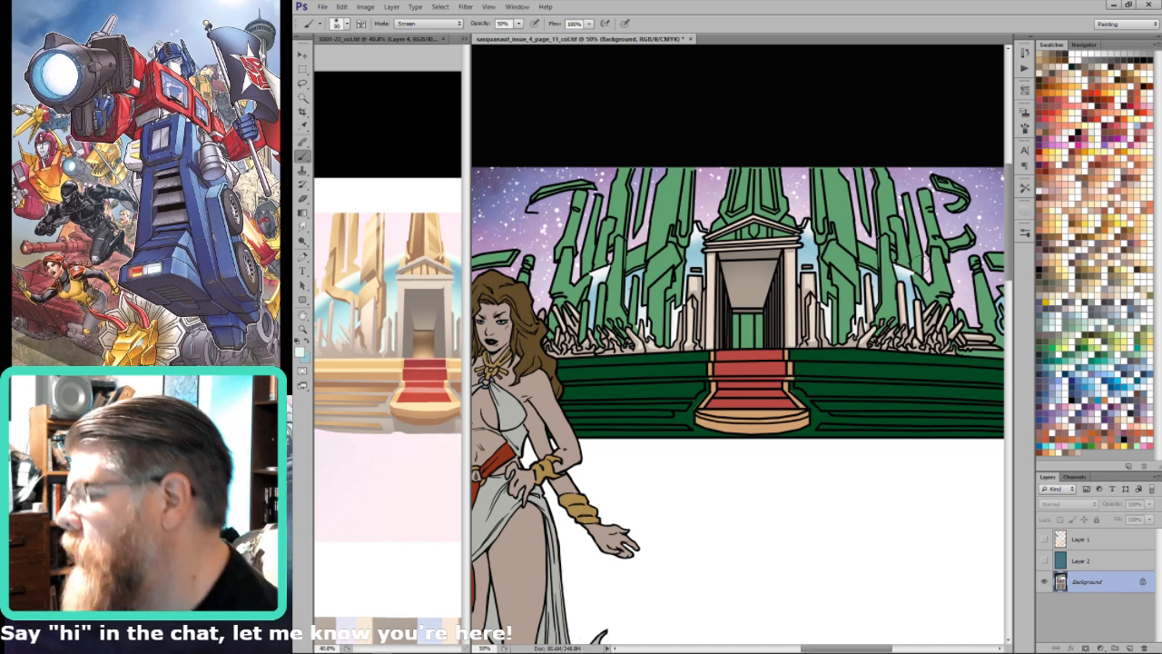
scroll(926, 272, "down", 2)
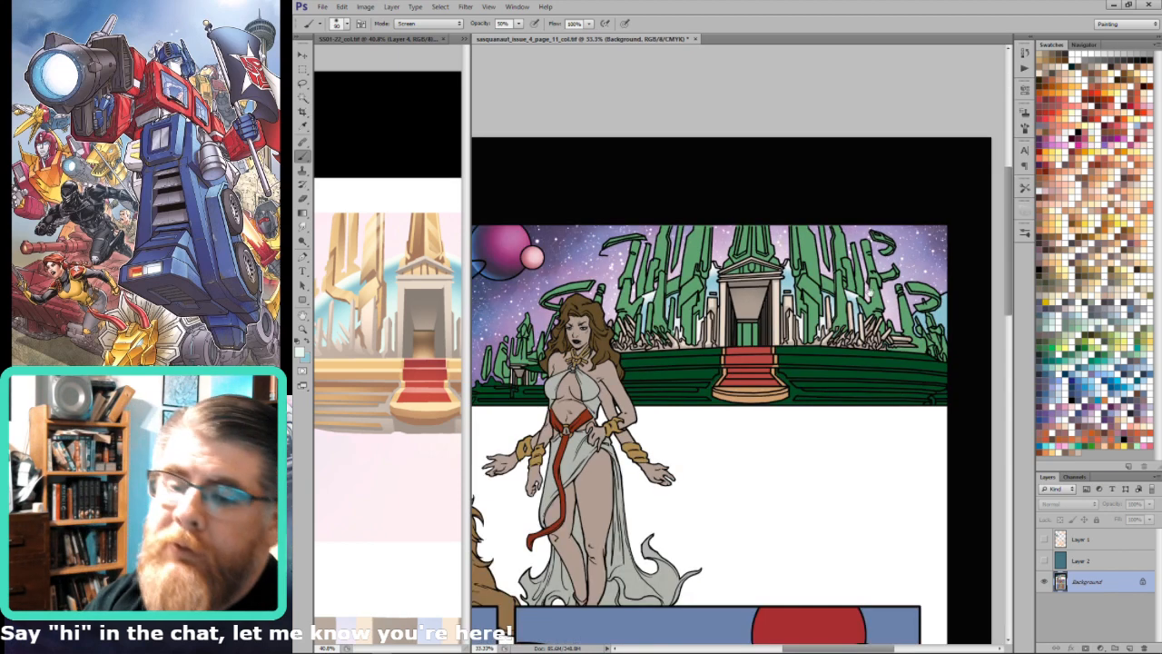
scroll(870, 292, "up", 1)
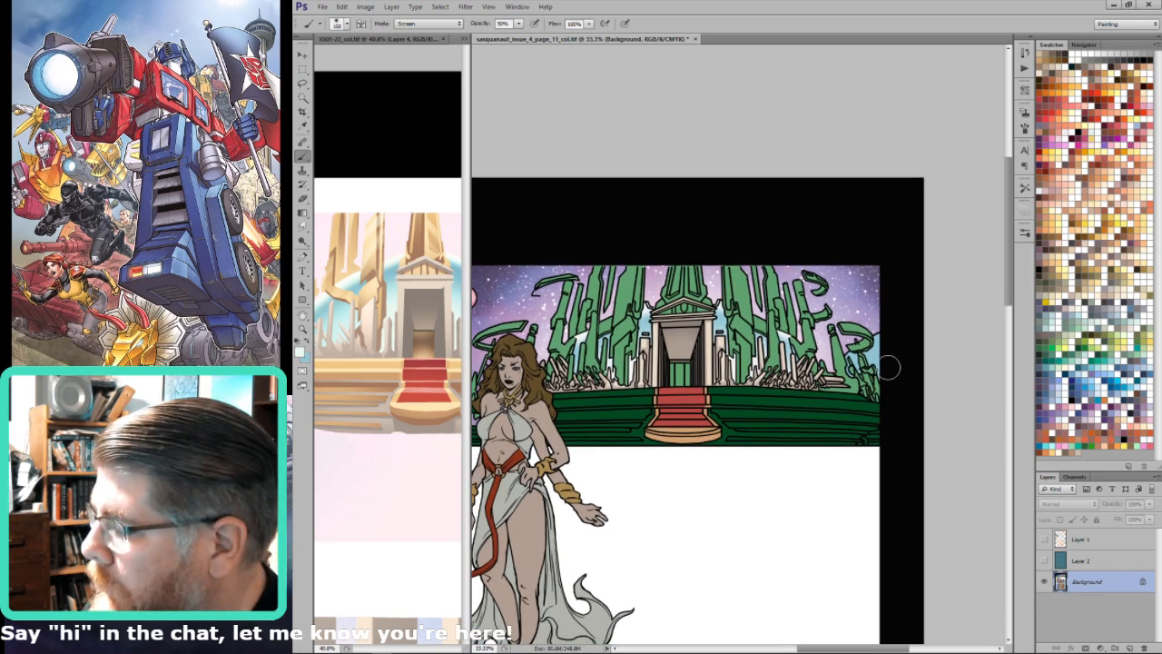
key("bracketright")
key("bracketright")
key("bracketright")
key("bracketright")
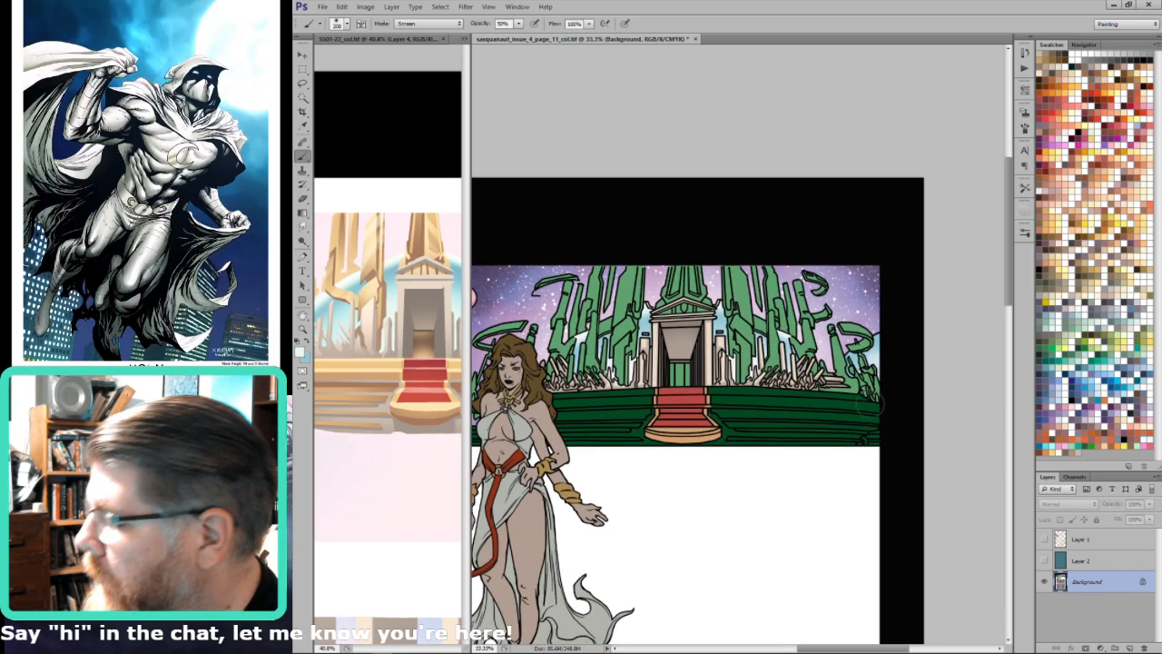
key("bracketleft")
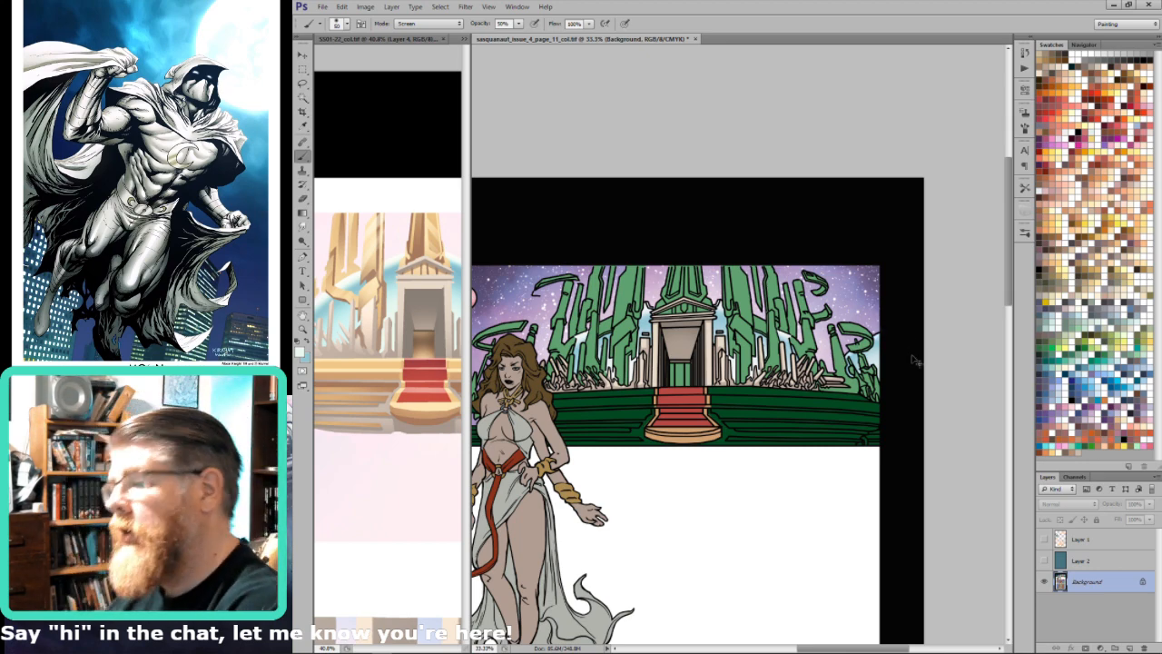
key("ctrl+minus")
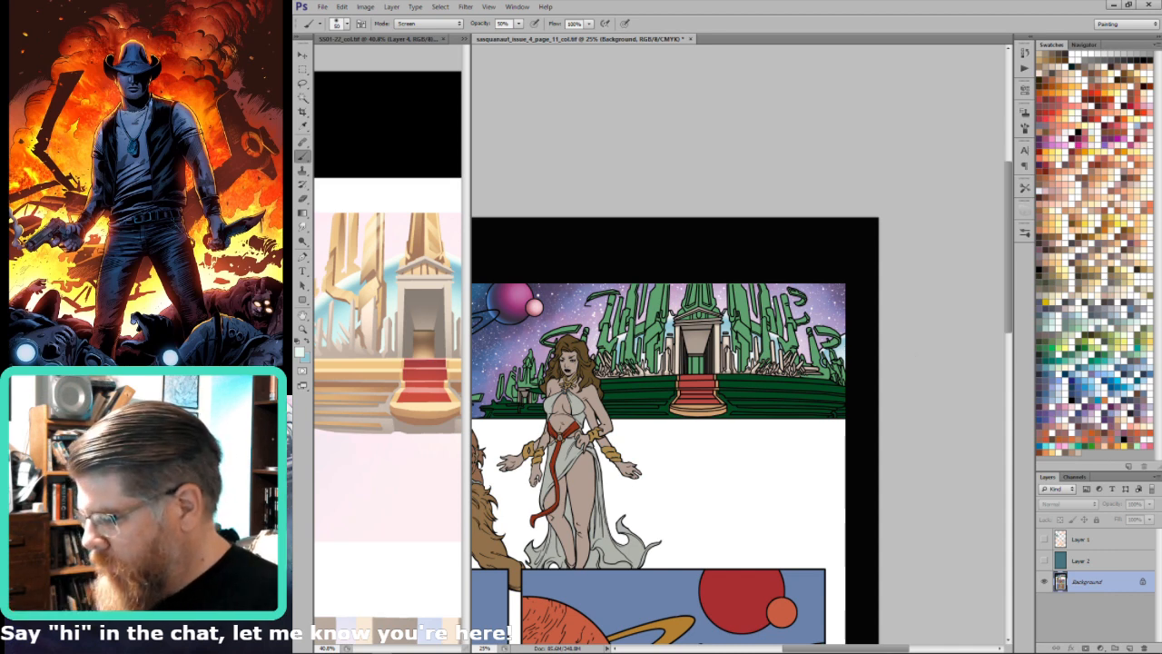
Step: Sample brown tones from the reference doorway and recolor the green opening inside the temple doorway with a gradient, using Contiguous Magic Wand selection
mouse_move(396, 646)
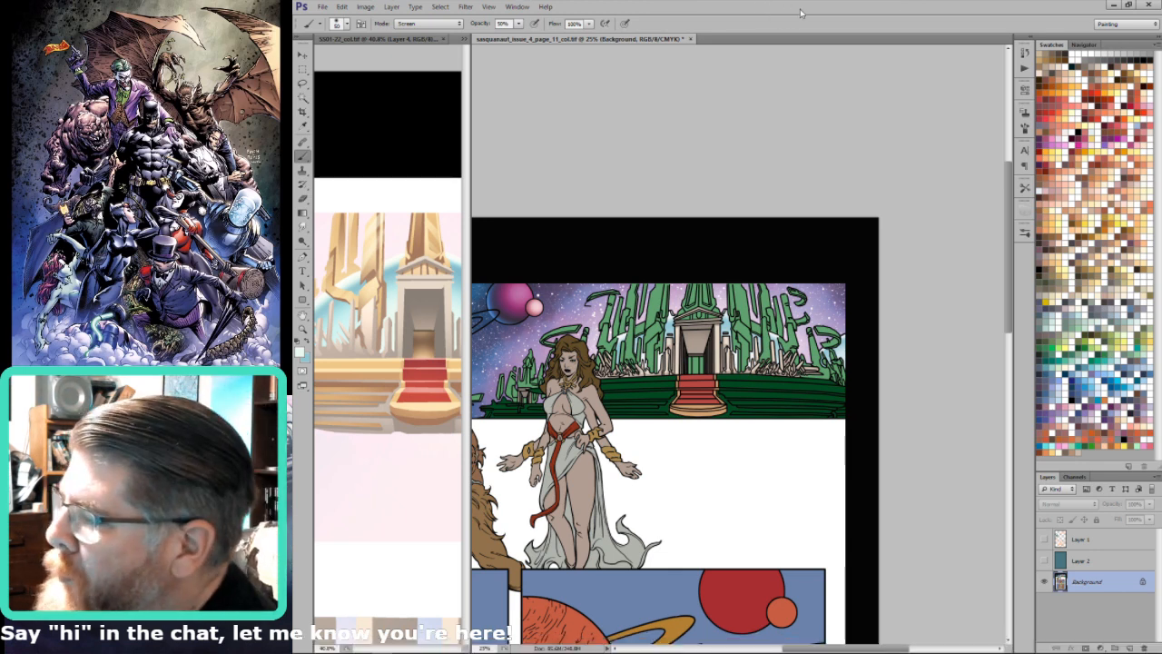
scroll(740, 297, "left", 3)
key("i")
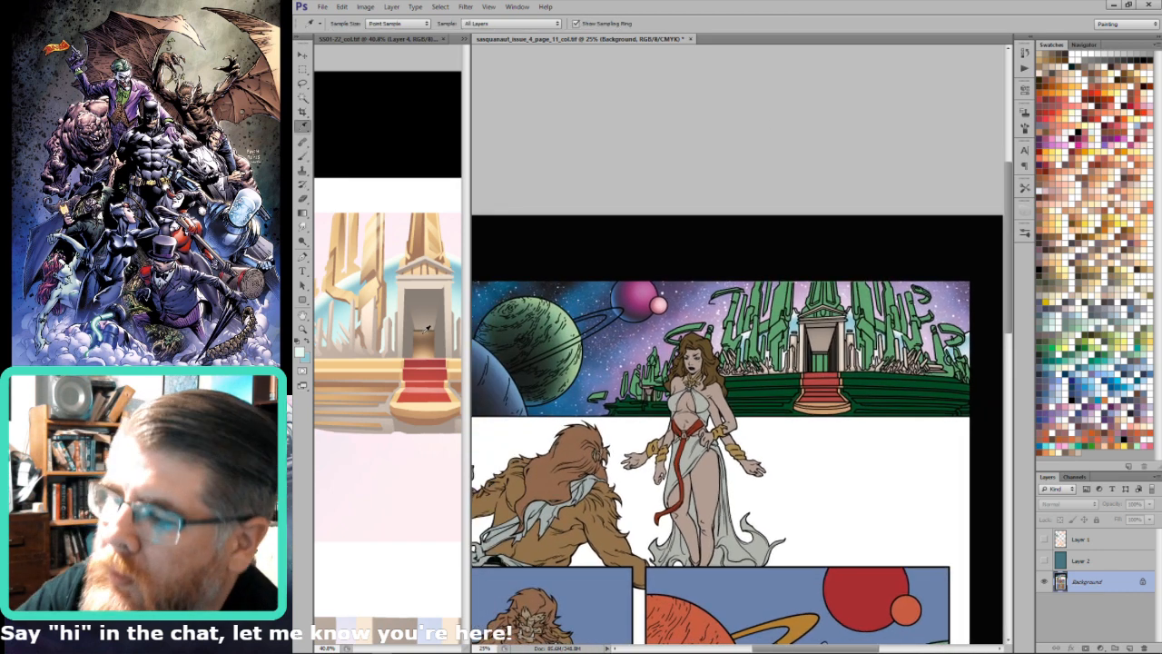
left_click(418, 334)
key("w")
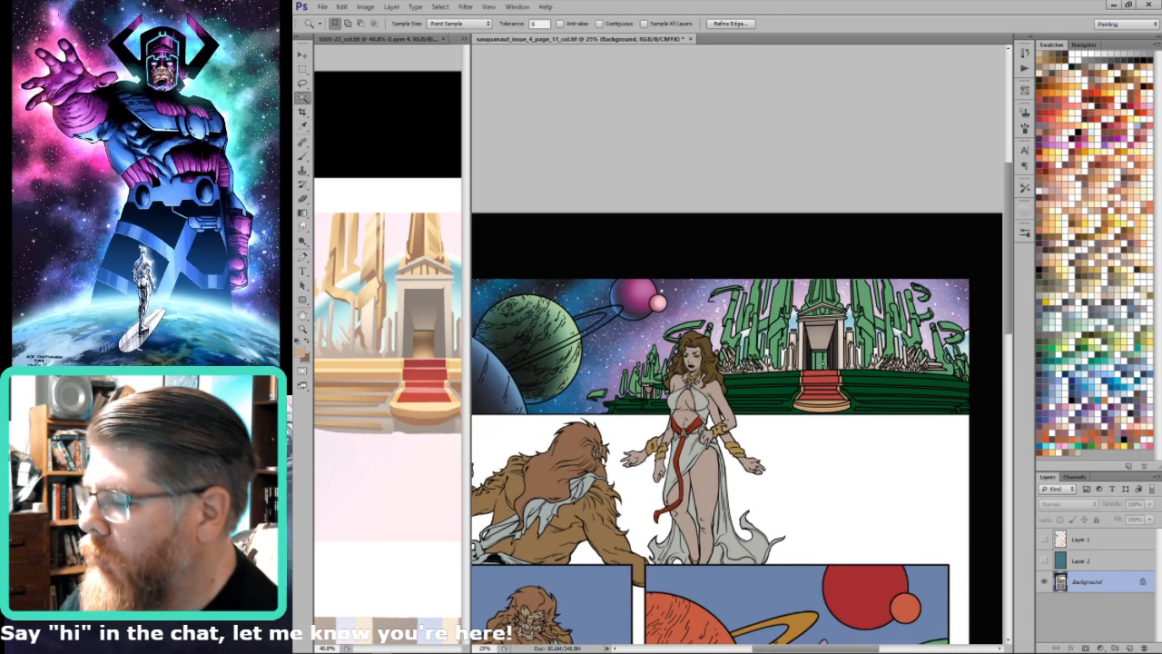
left_click(600, 23)
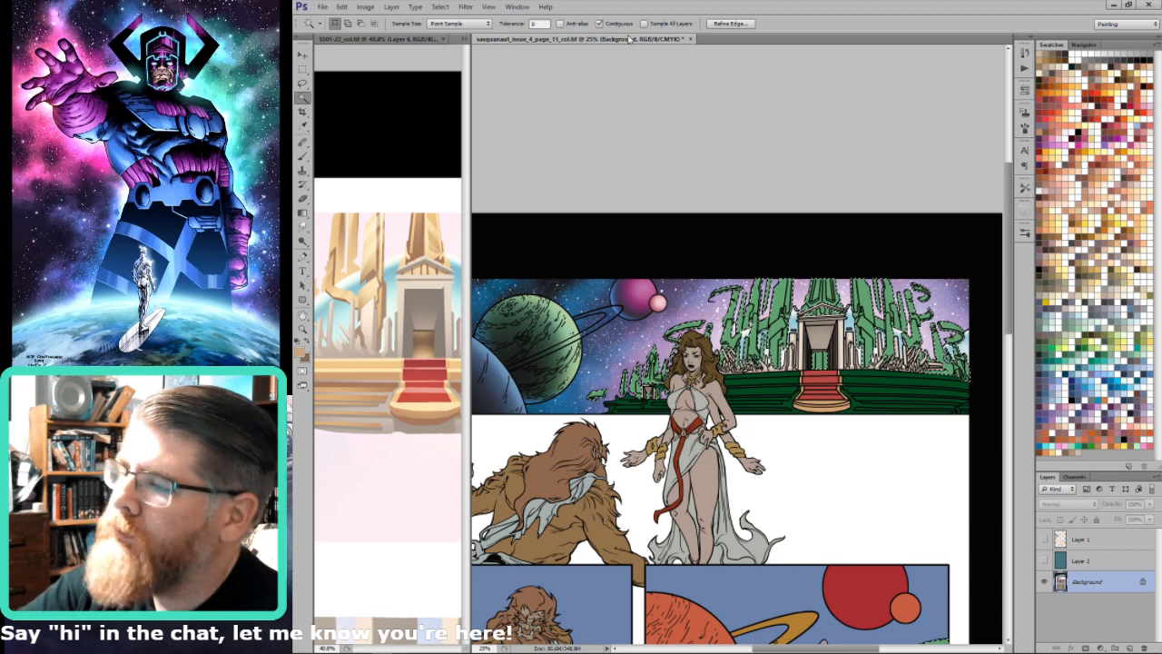
key("ctrl+d")
key("g")
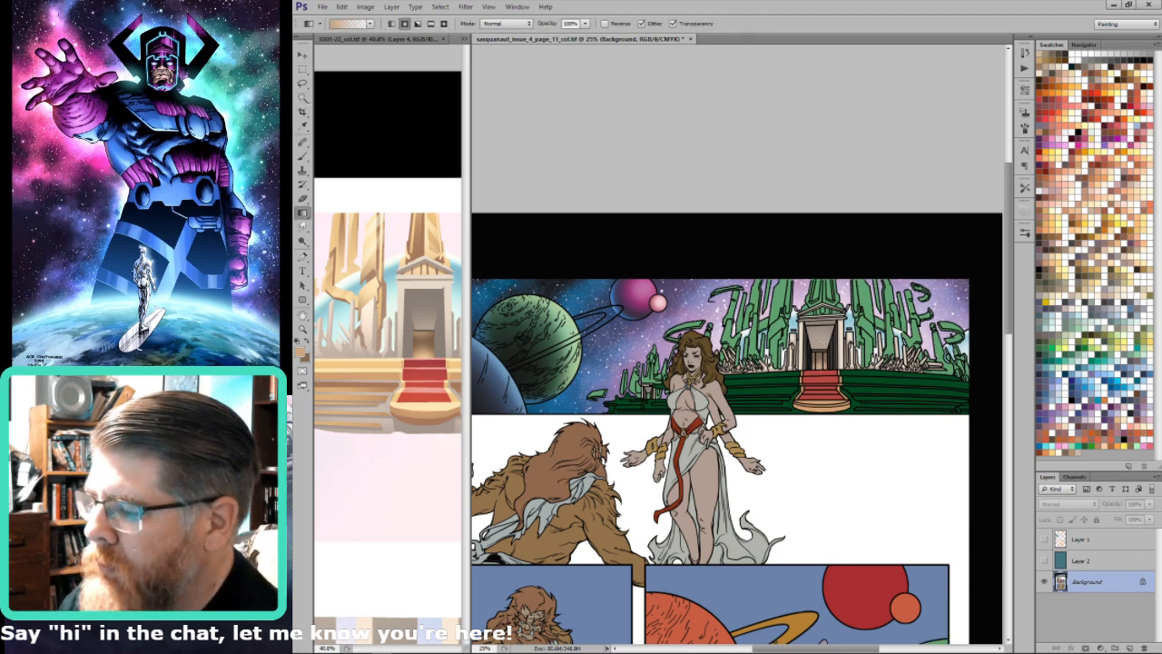
left_click(824, 337, "alt")
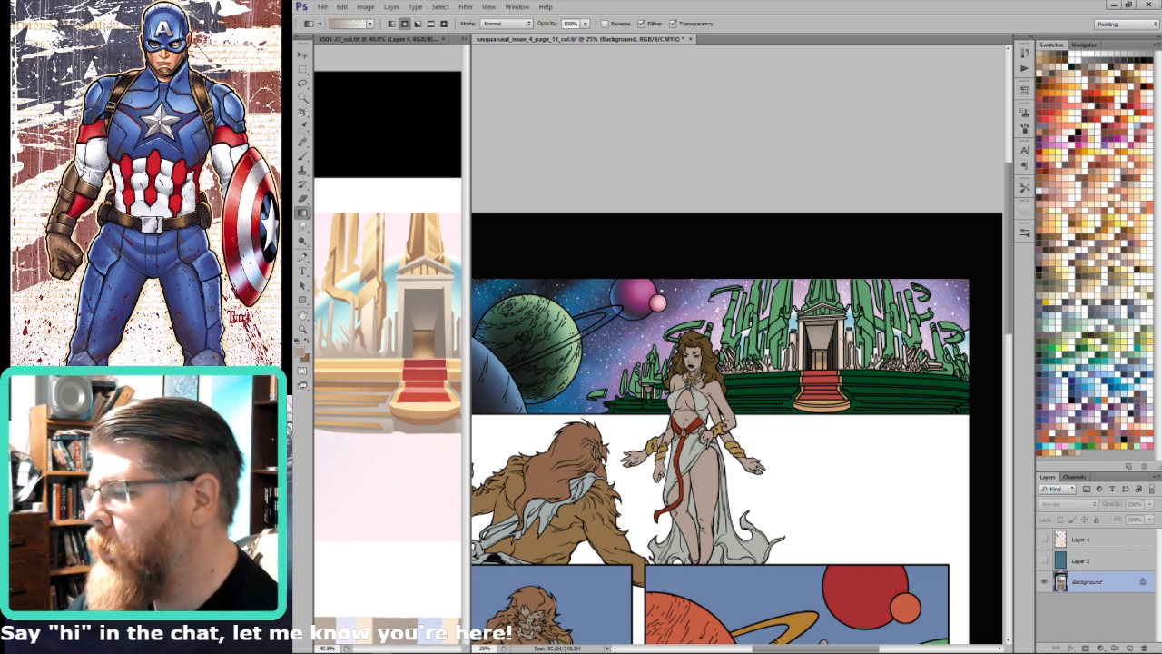
Step: Select all the green city areas with Contiguous off and recolor the towers with brown and gold gradients sampled from the reference page
key("w")
key("ctrl+d")
left_click(612, 24)
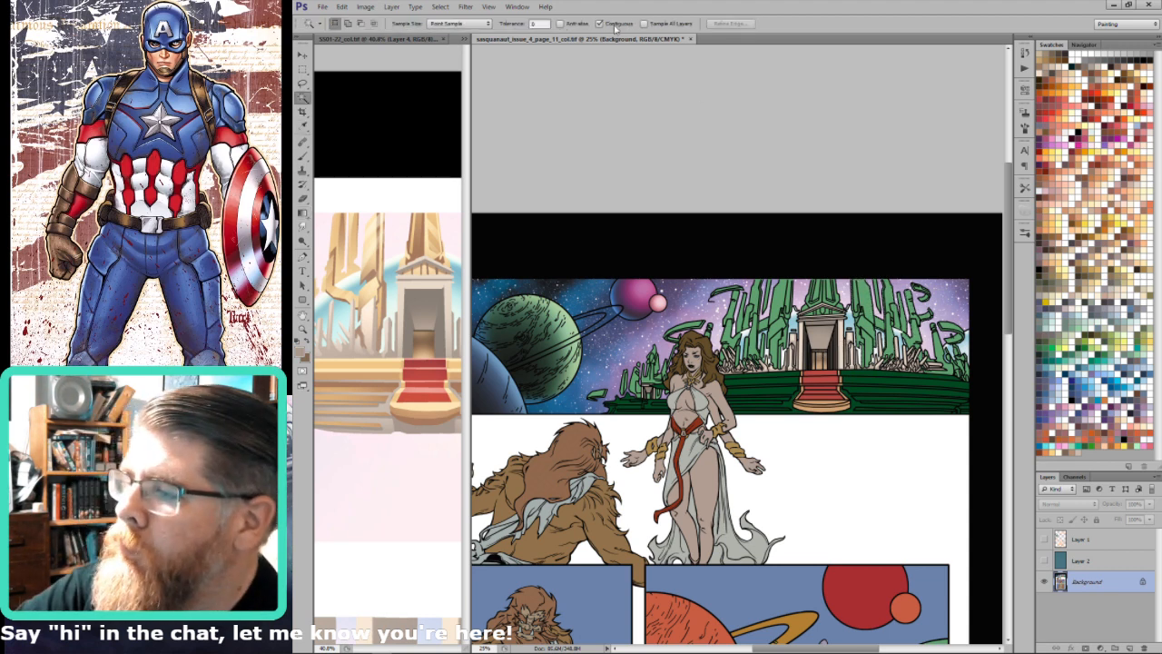
key("i")
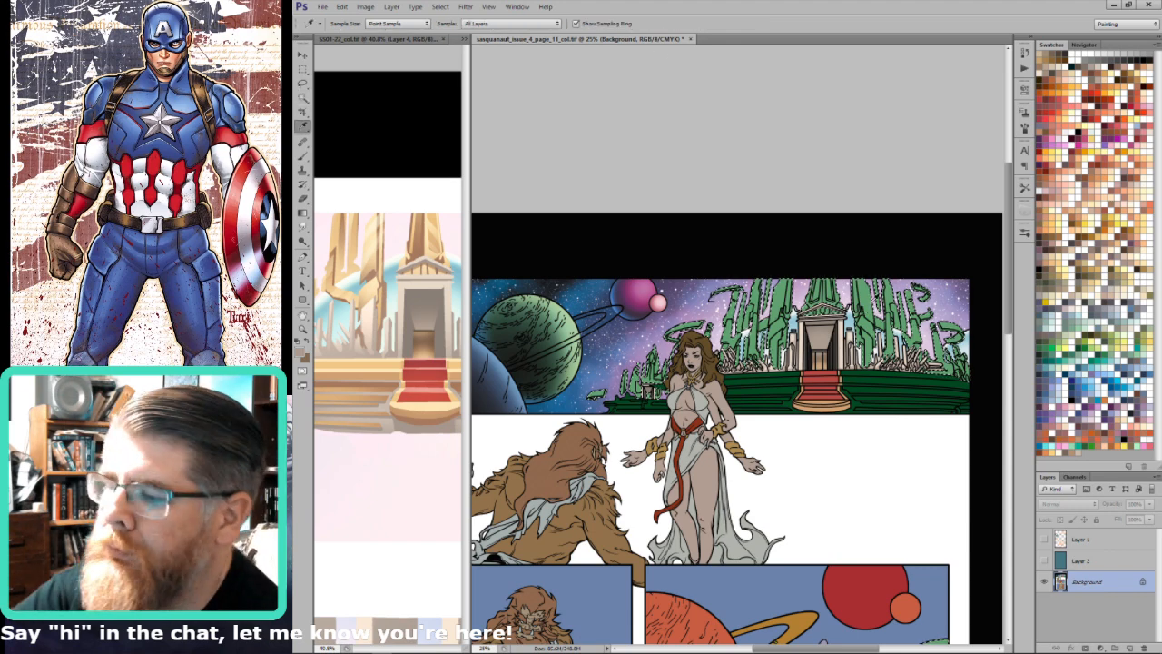
left_click(429, 242)
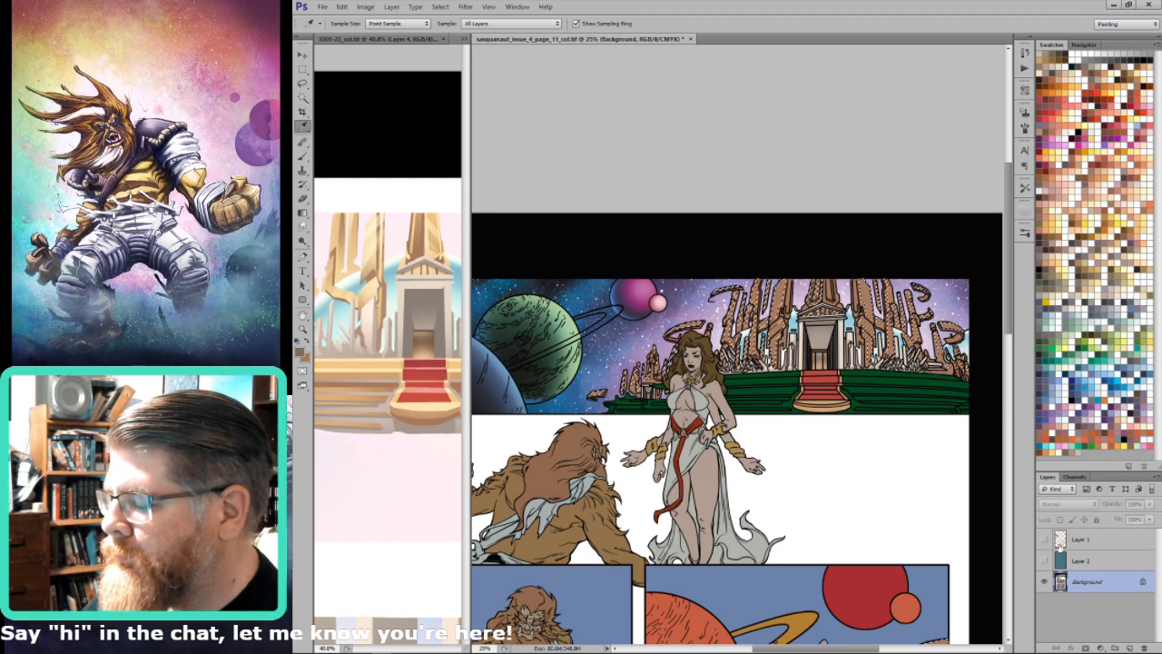
left_click(434, 233)
key("g")
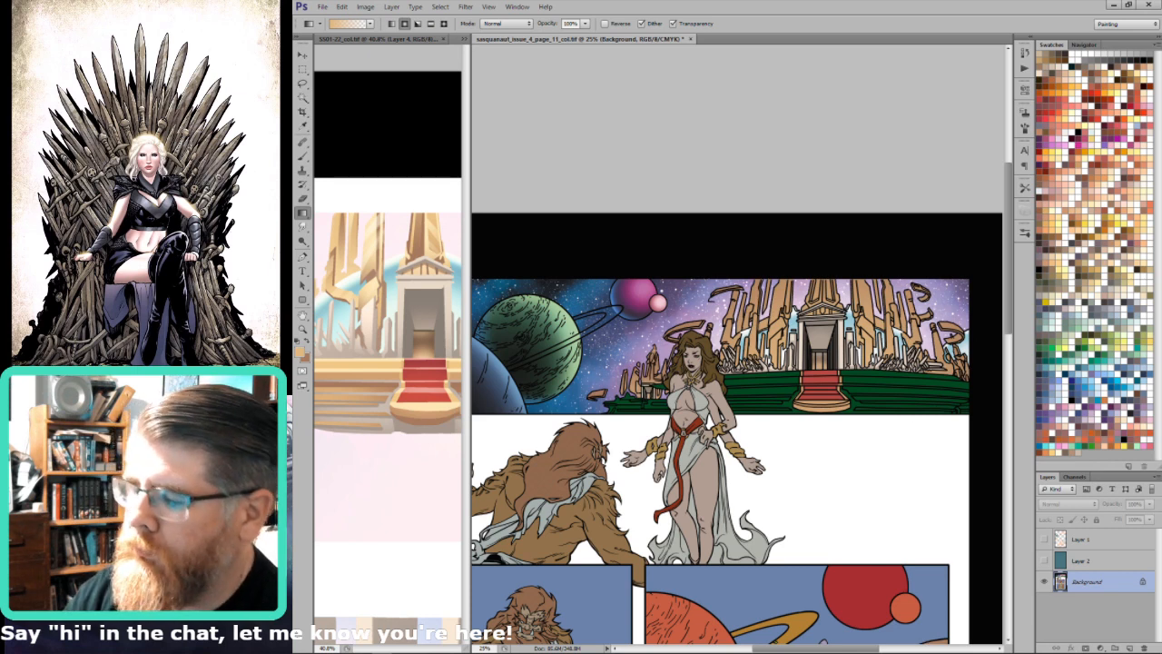
Step: Load Layer 1's outline as a selection, sample lighter golds from the reference tower, and hide the selection edges
left_click(1064, 541, "ctrl")
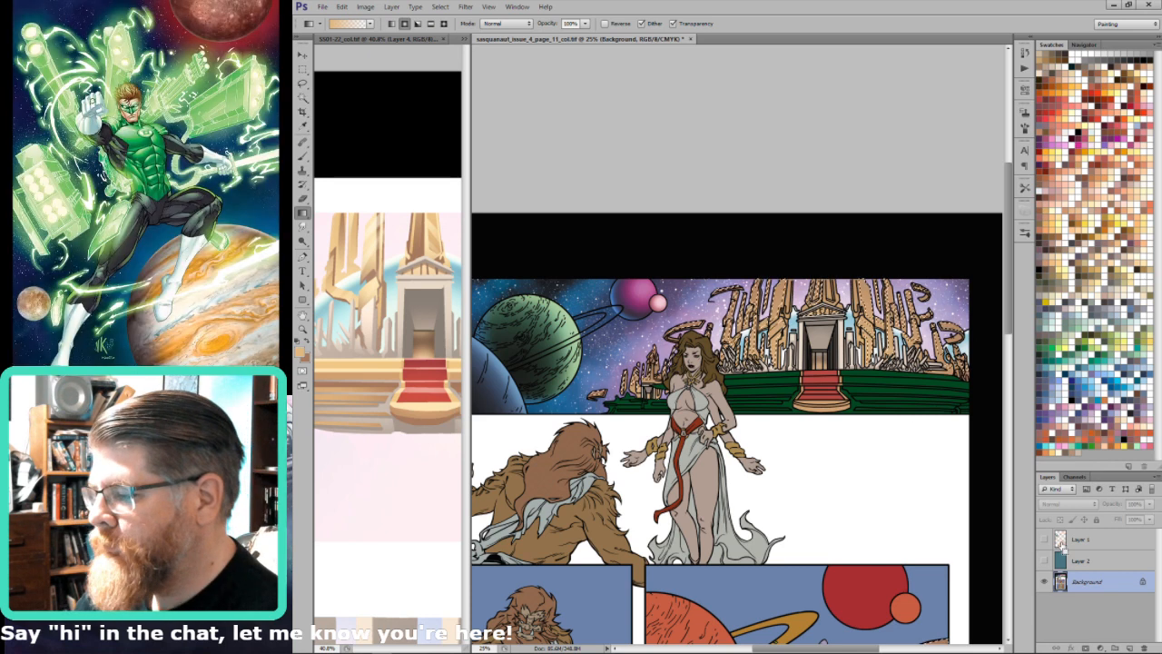
key("i")
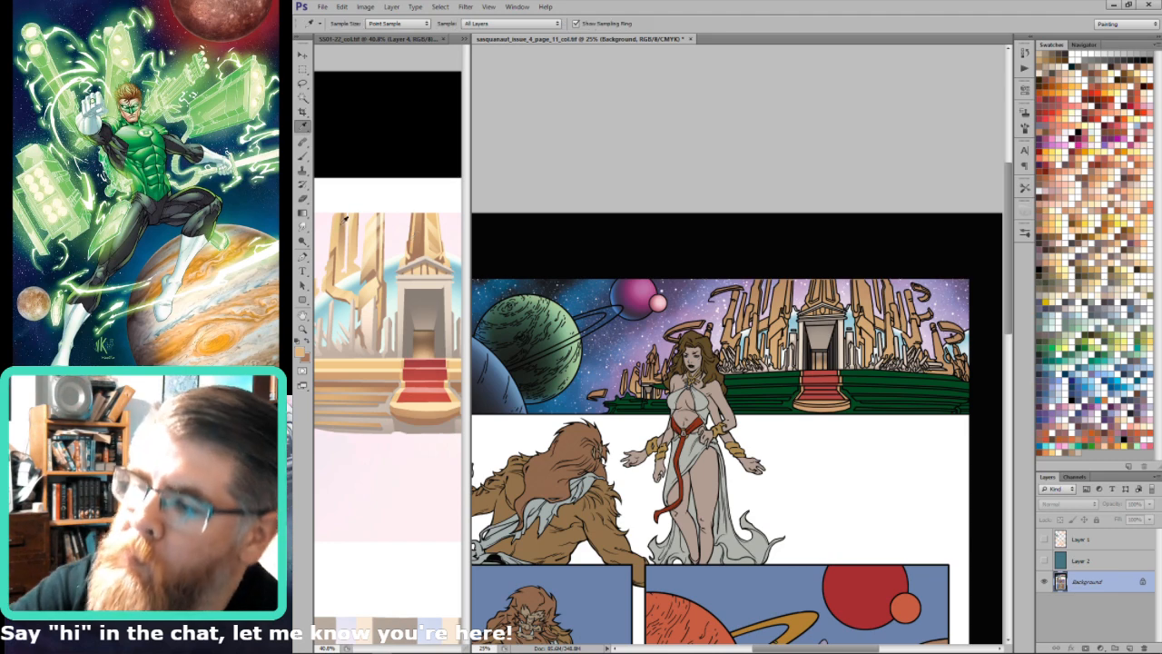
key("x")
left_click(427, 240)
key("x")
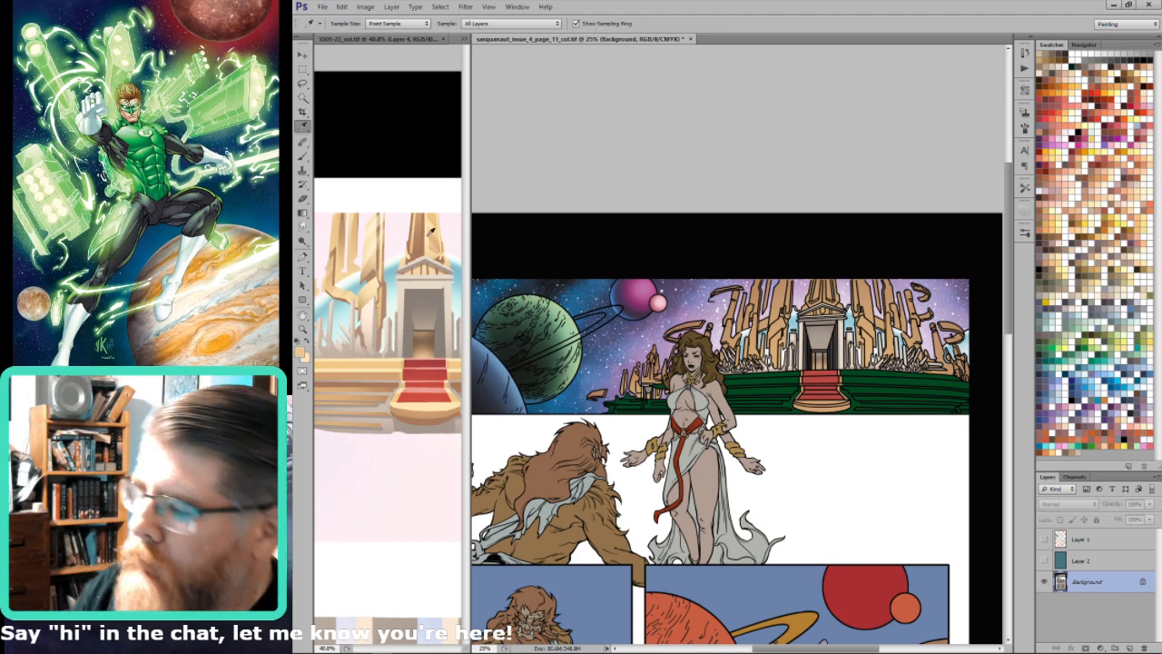
key("ctrl+h")
Step: Apply light gold gradients over the selected facets of the city towers and the spire above the temple
key("g")
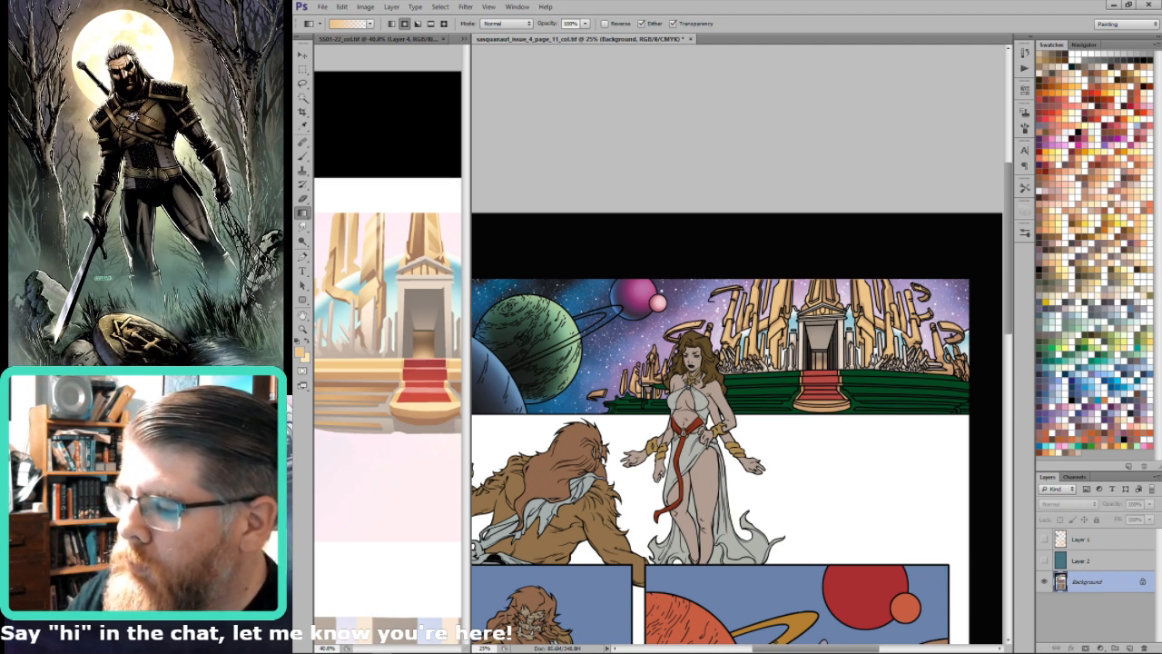
key("x")
left_click_drag(701, 295, 713, 332)
left_click_drag(815, 242, 817, 295)
left_click_drag(876, 229, 949, 474)
key("Return")
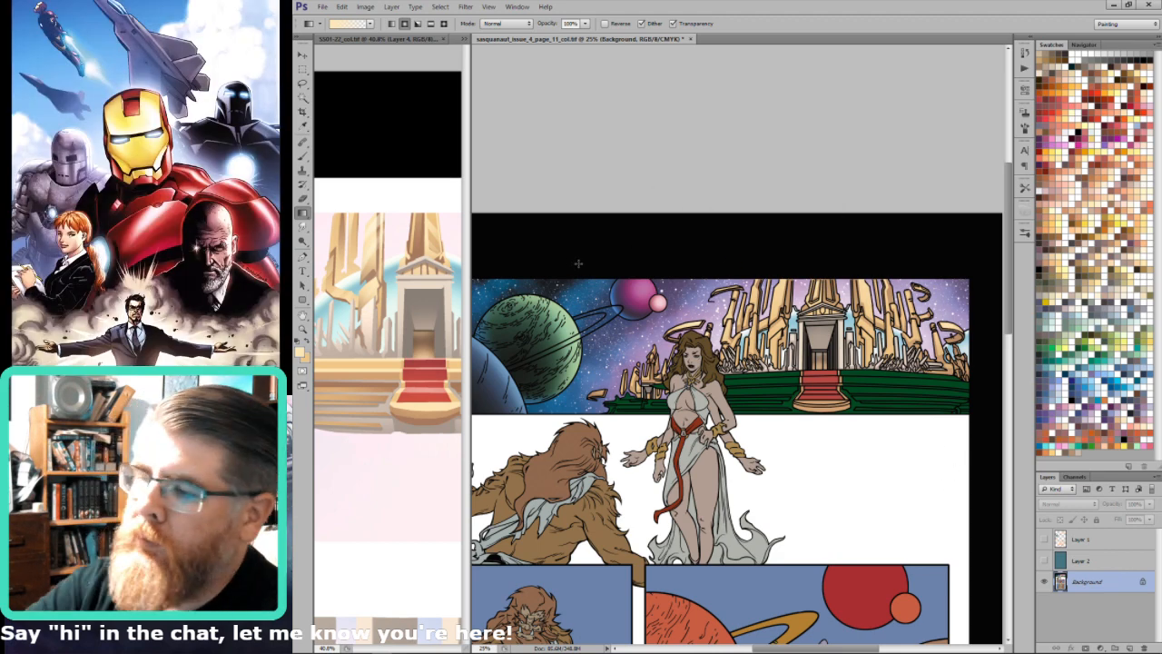
Step: Restore the green city in the red-haired woman's panel with the History Brush
key("b")
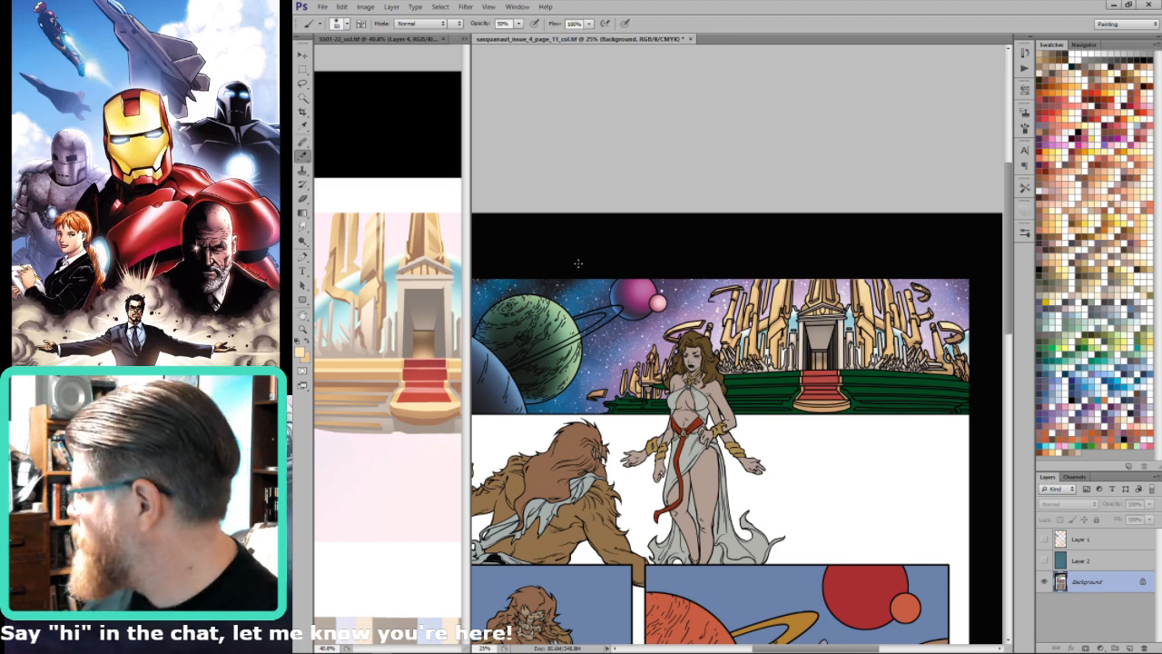
key("shift+b")
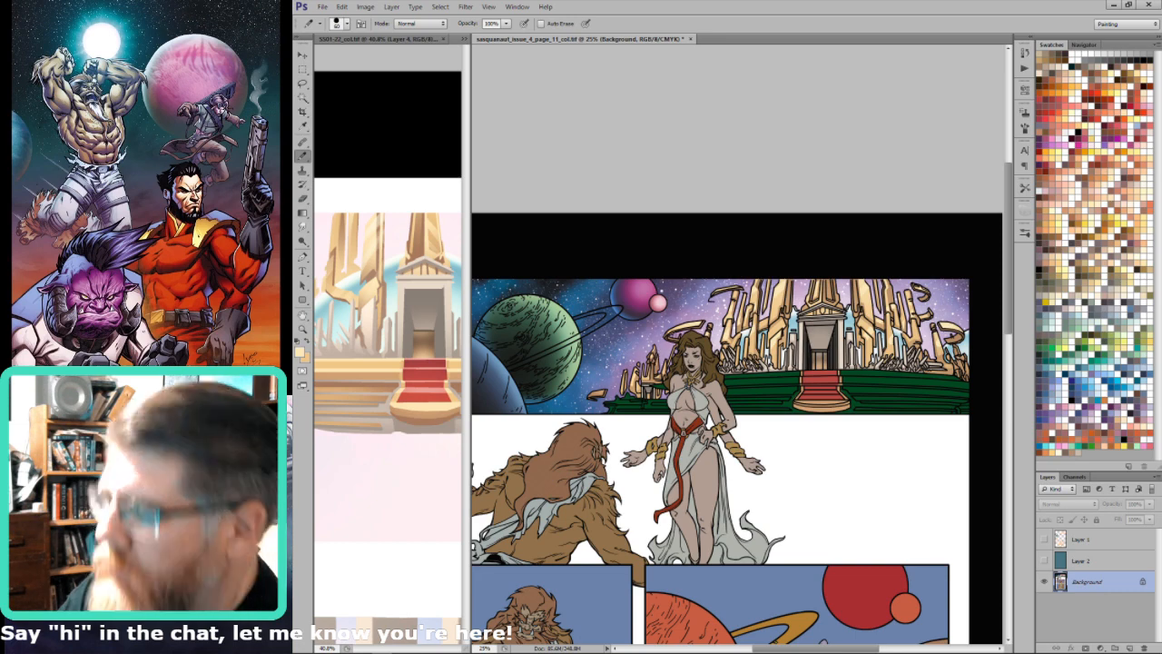
scroll(675, 341, "down", 2)
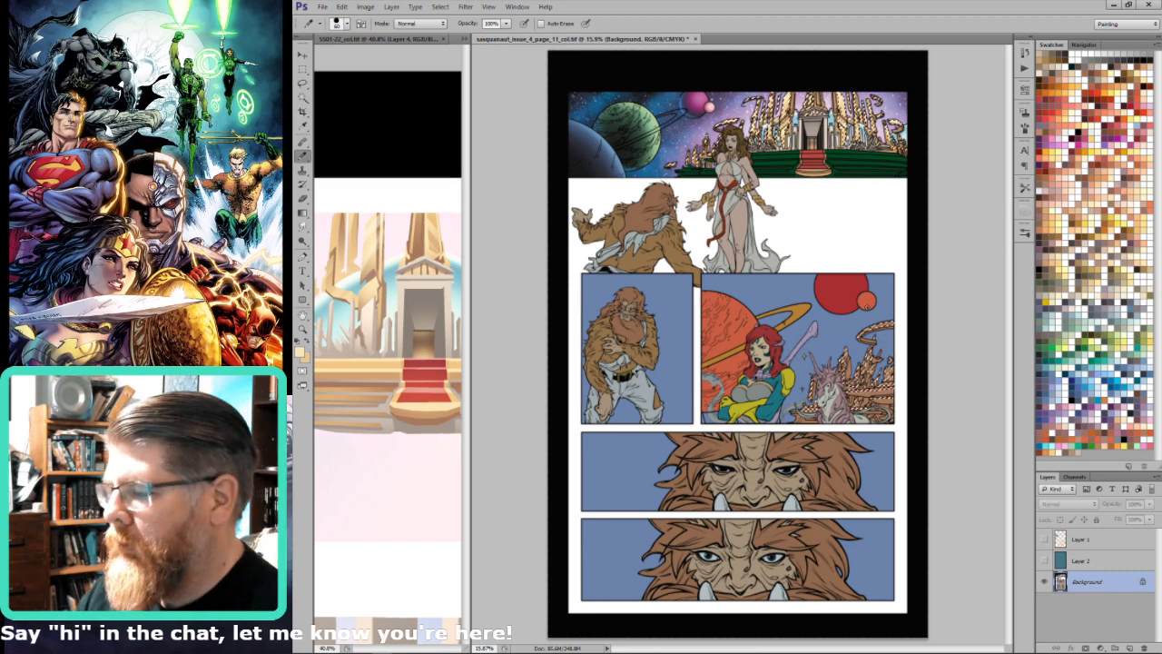
key("w")
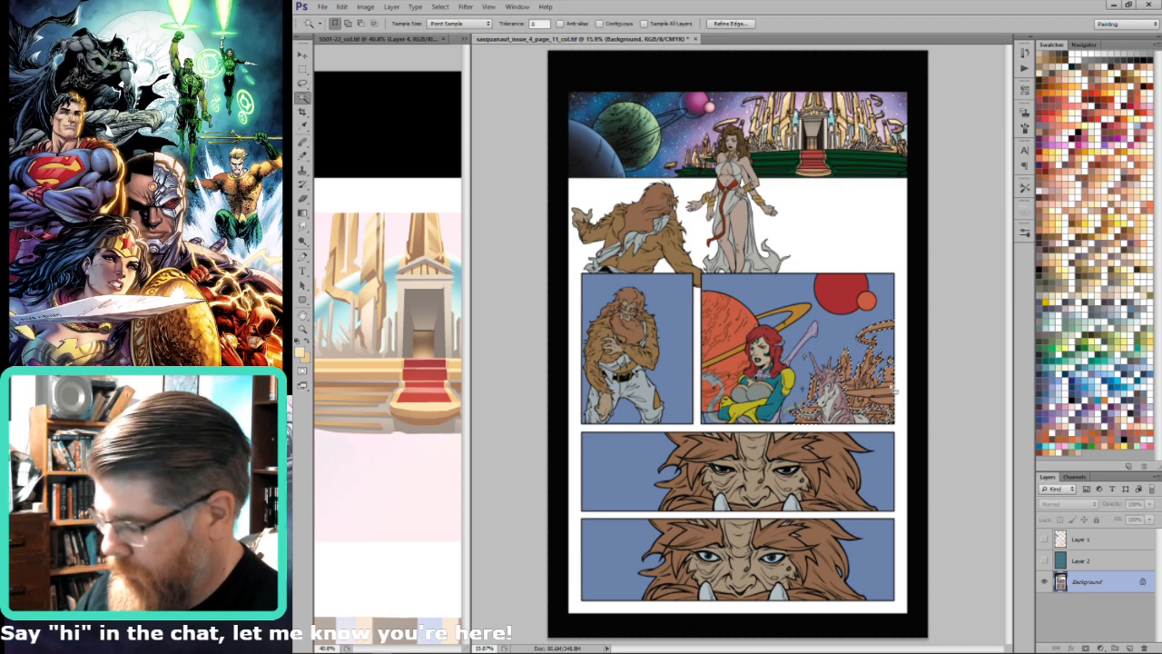
key("b")
mouse_move(894, 328)
left_mouse_down()
mouse_move(862, 383)
mouse_move(867, 401)
mouse_move(882, 389)
mouse_move(837, 408)
mouse_move(899, 418)
left_mouse_up()
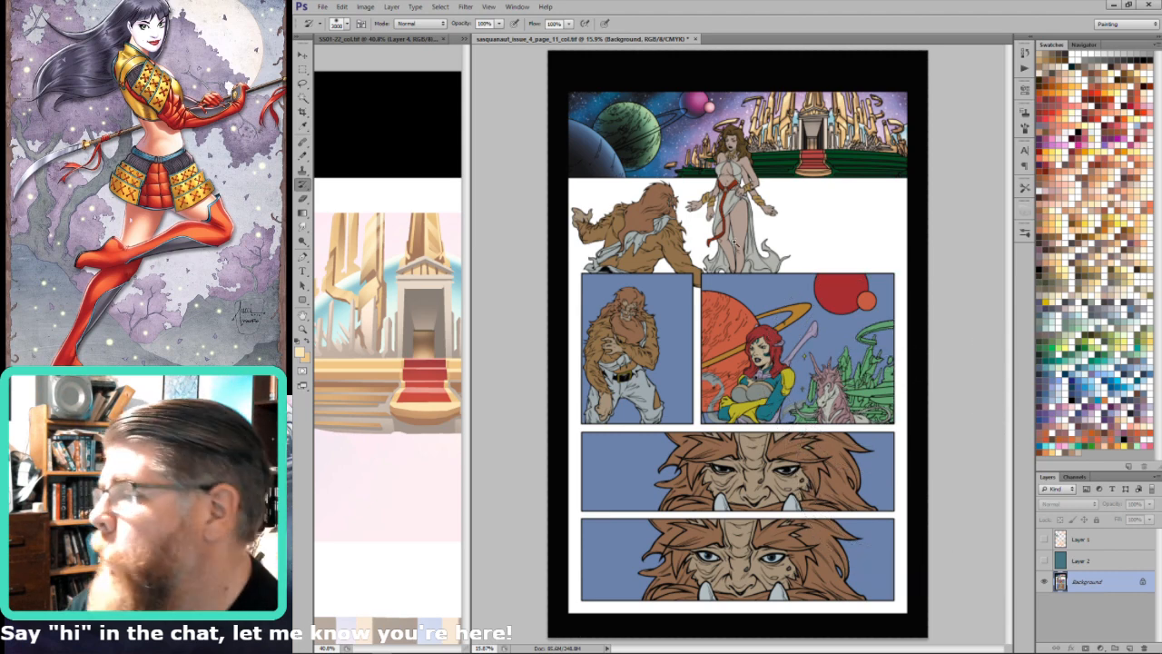
Step: Sample a beige tone for the temple staircase and check the line art around the steps
left_click_drag(824, 129, 880, 101)
left_click_drag(740, 221, 828, 244)
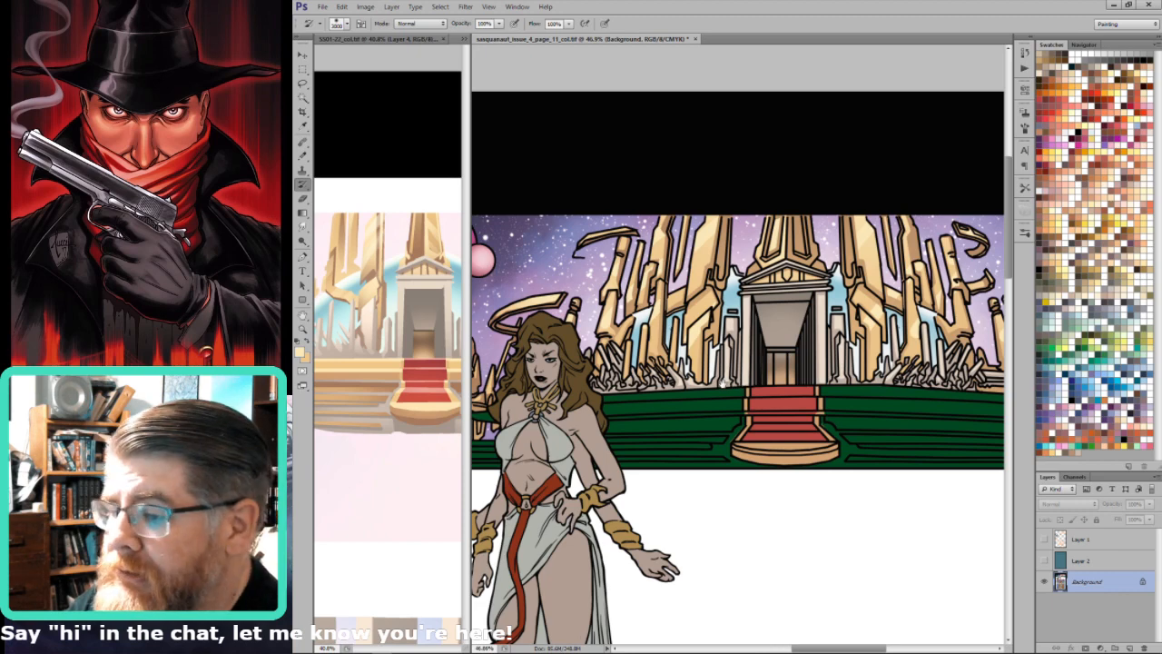
mouse_move(726, 386)
left_mouse_down()
mouse_move(714, 392)
mouse_move(729, 401)
left_mouse_up()
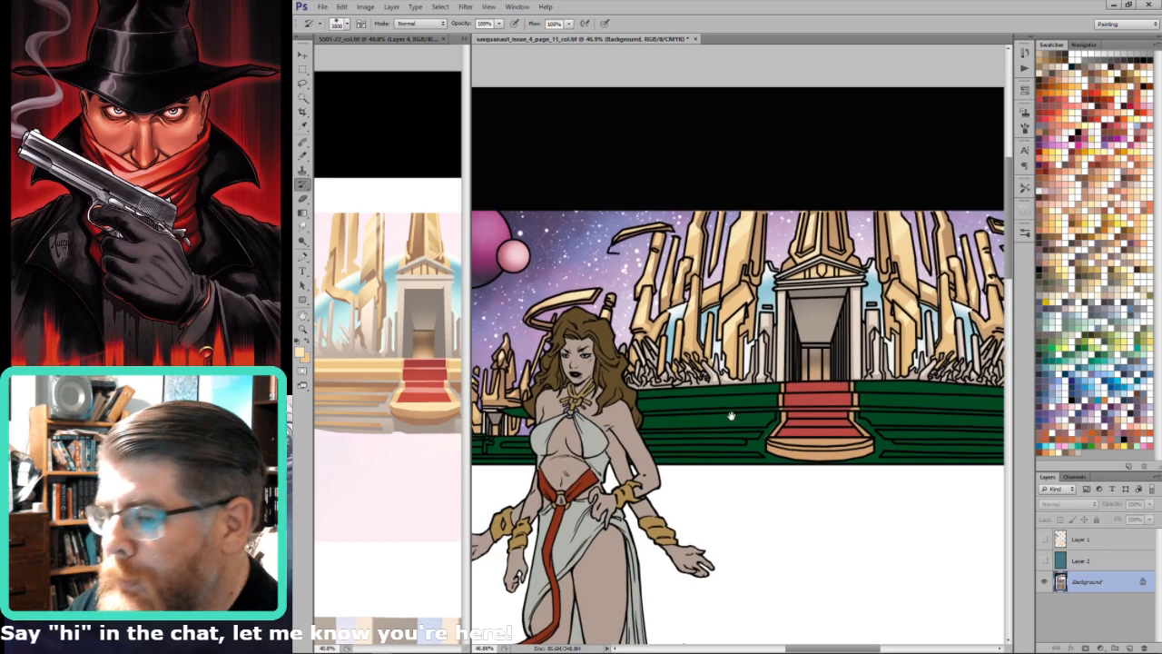
key("i")
left_click(672, 326)
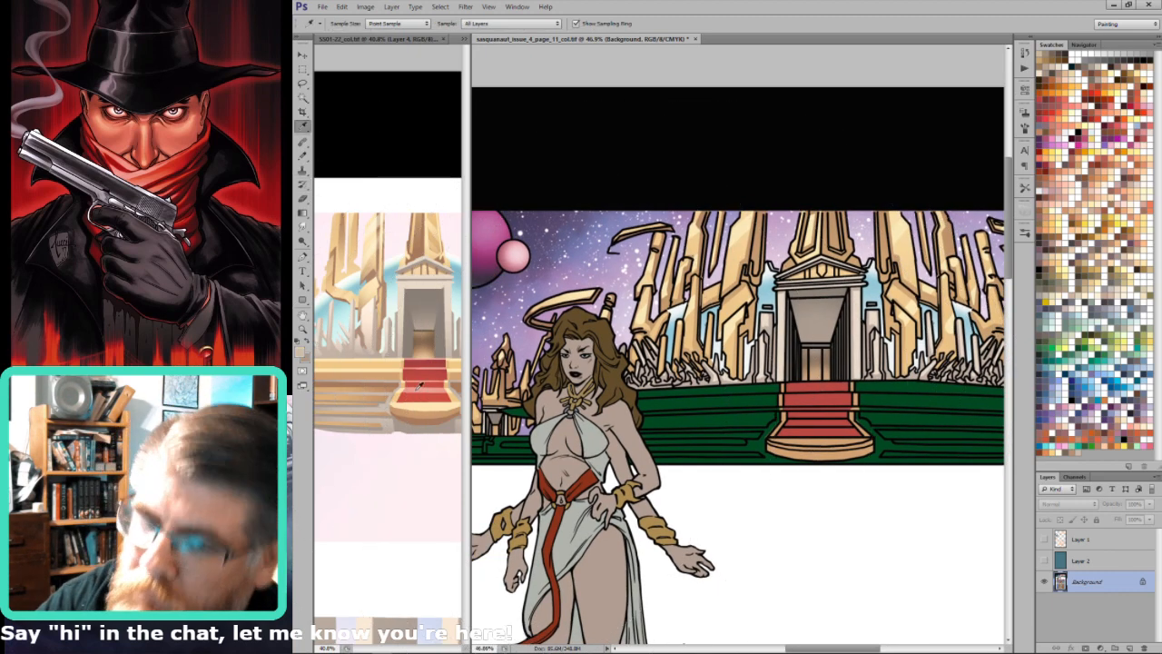
key("l")
mouse_move(767, 402)
left_mouse_down()
mouse_move(849, 413)
mouse_move(850, 391)
left_mouse_up()
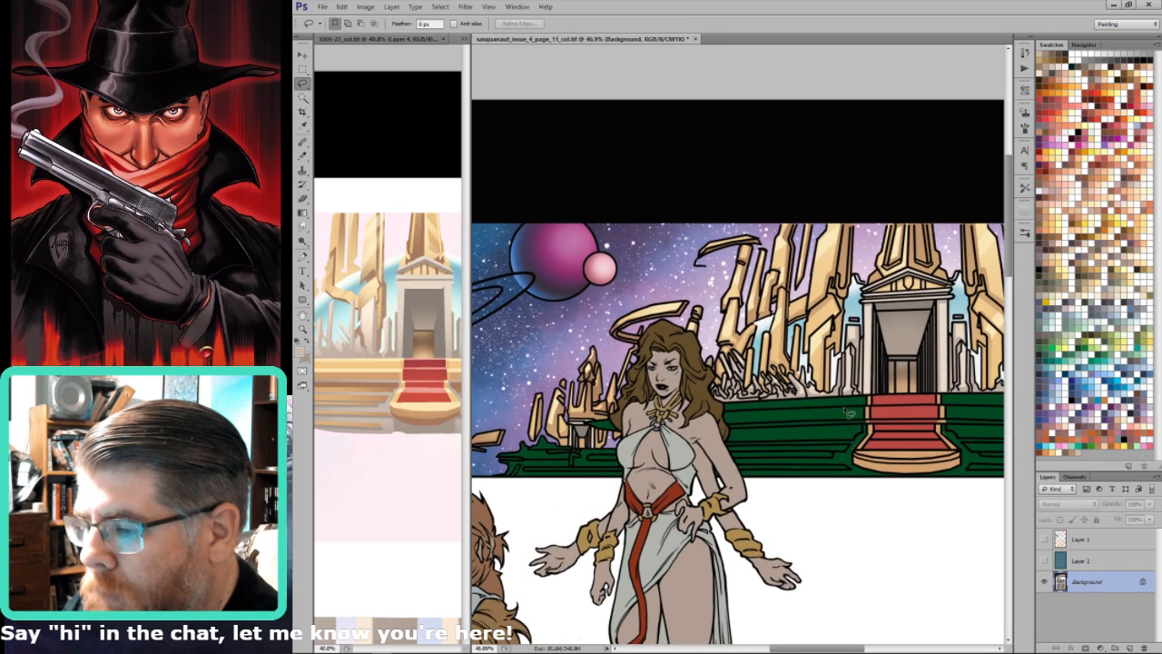
key("grave")
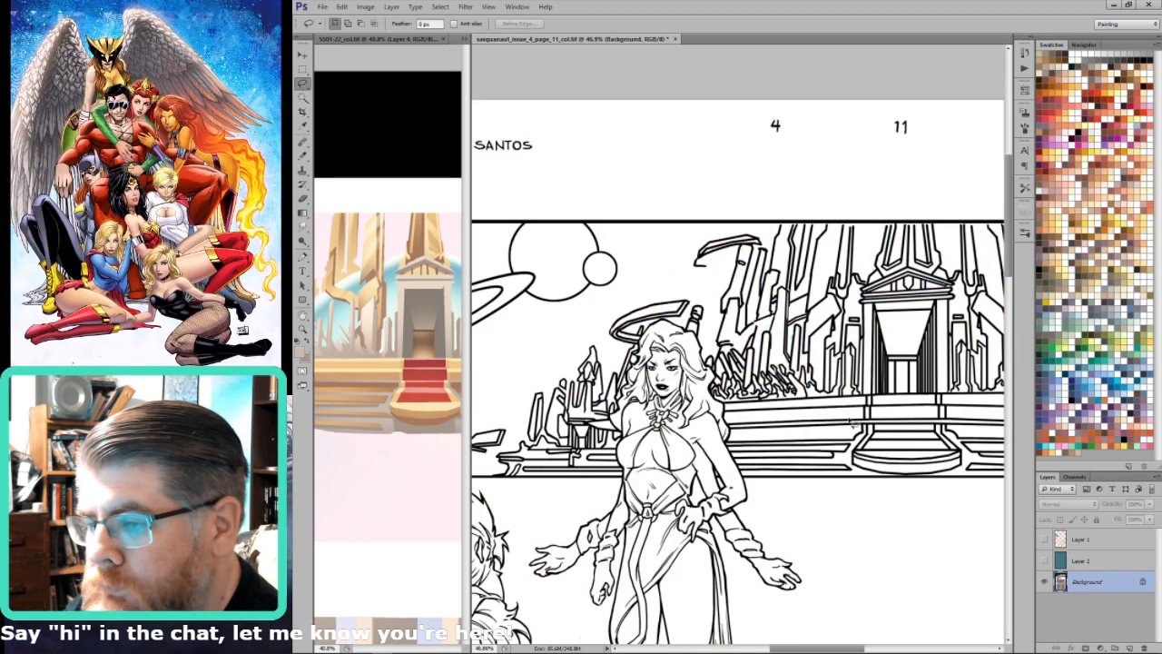
key("grave")
Step: Select the lower faces of the green temple steps using the Magic Wand with Contiguous on in the Alpha 1 channel
key("w")
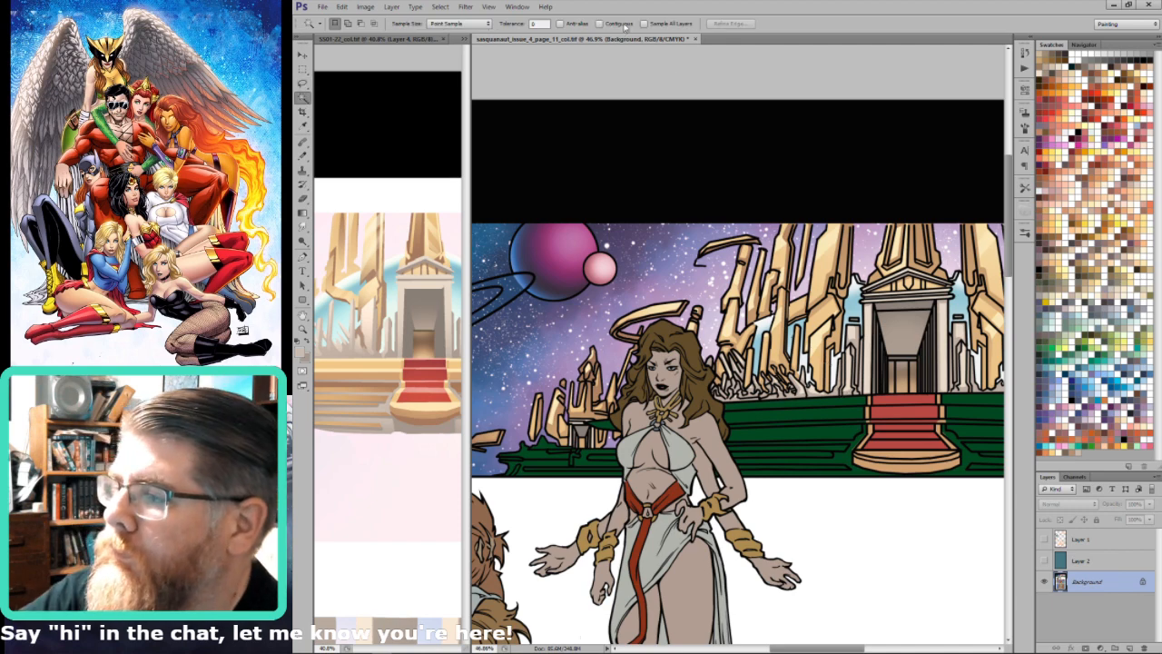
left_click(851, 456)
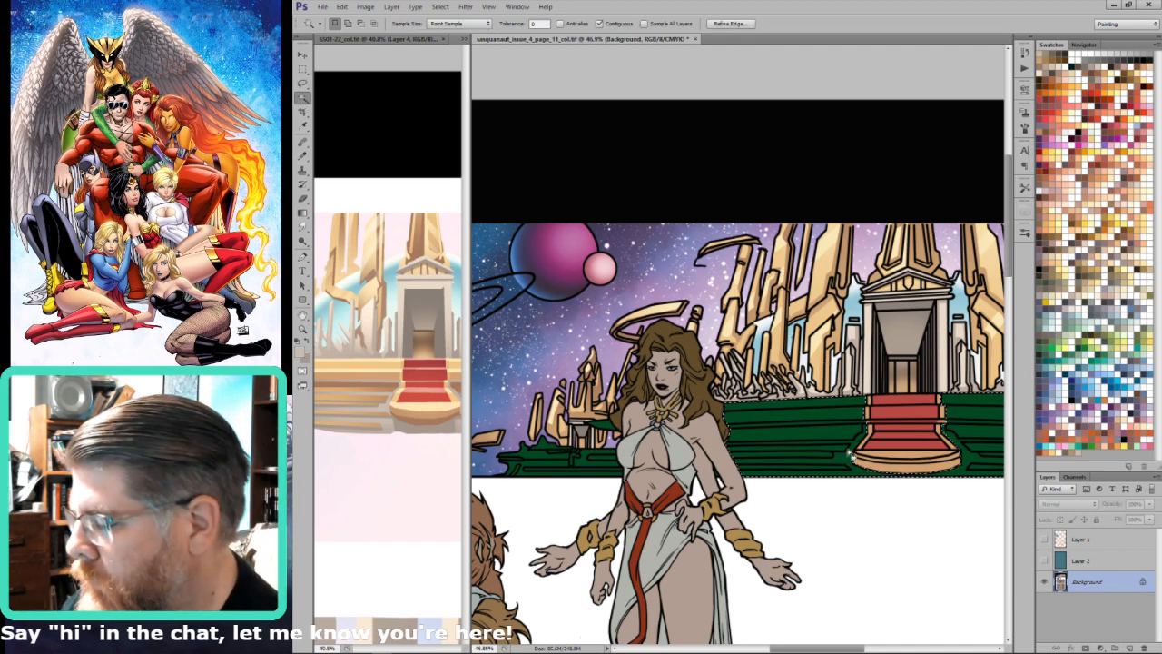
key("ctrl+d")
key("ctrl+6")
left_click(851, 455)
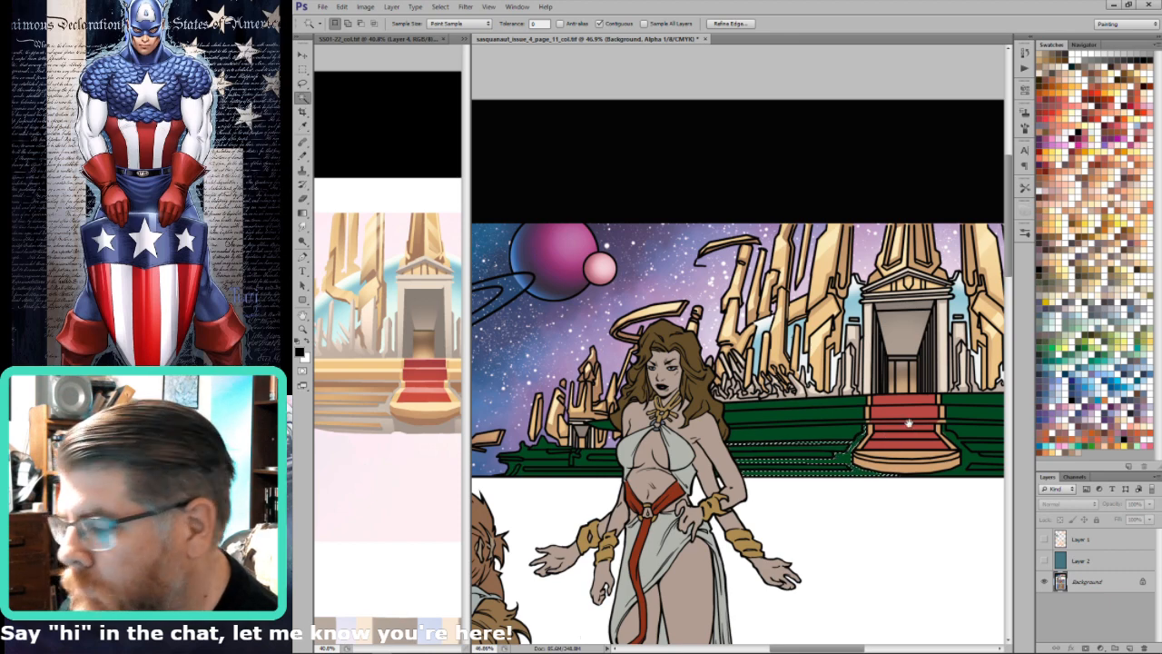
left_click_drag(937, 417, 889, 409)
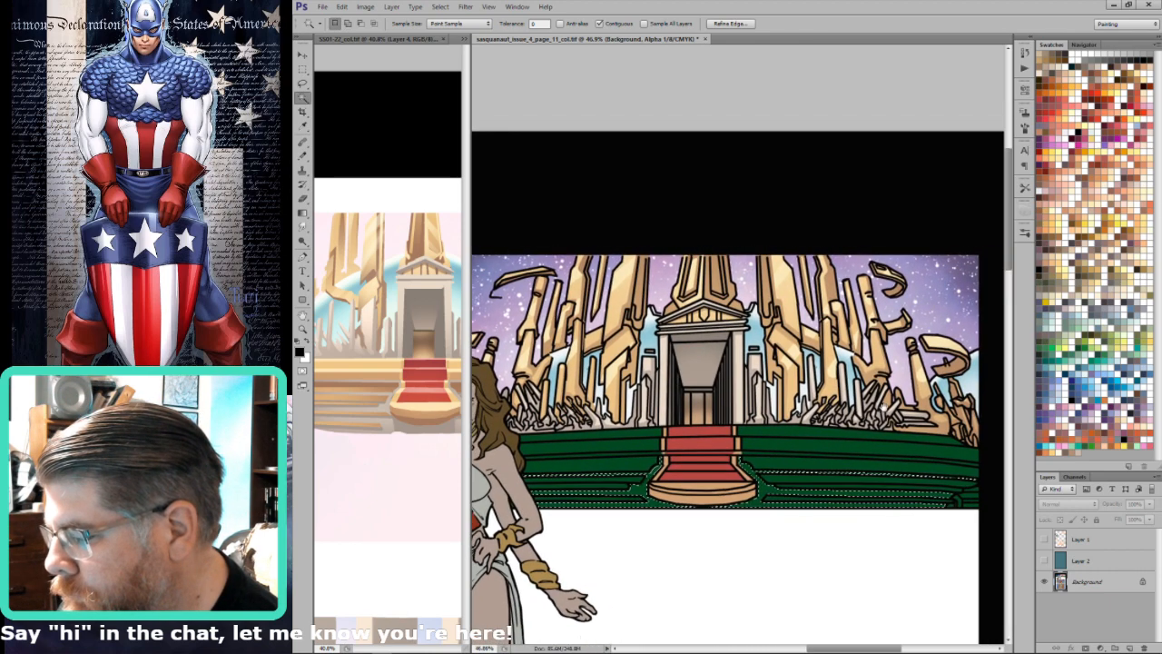
Step: Expand the selection of the lower temple step faces and fill it with the sampled beige
key("F6")
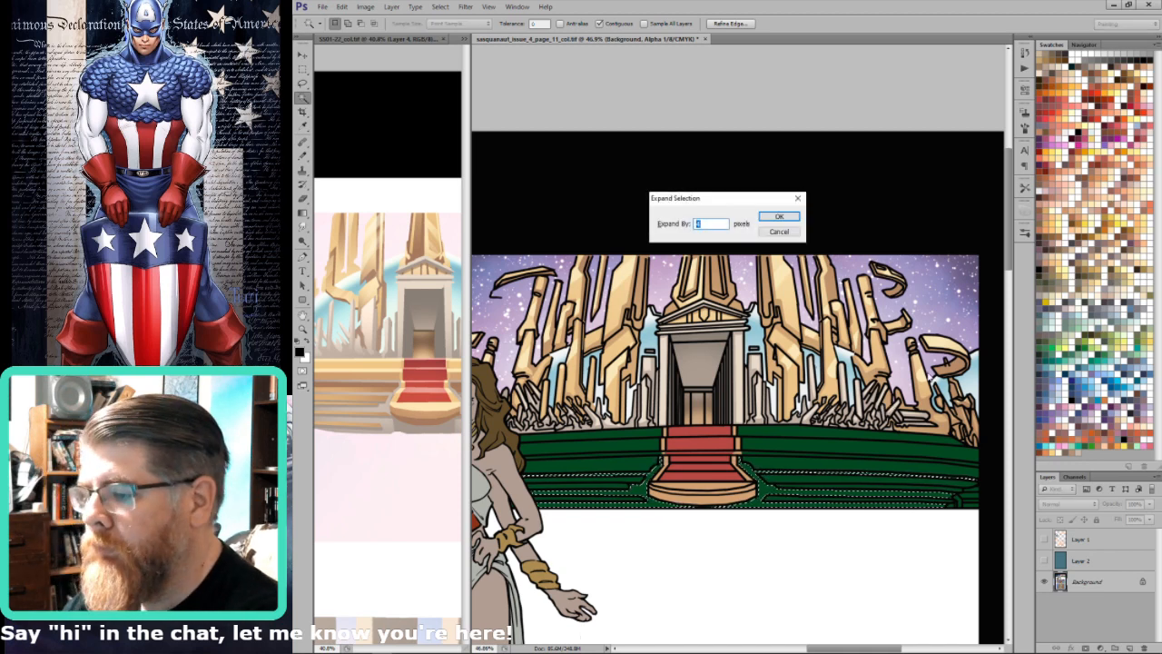
key("Return")
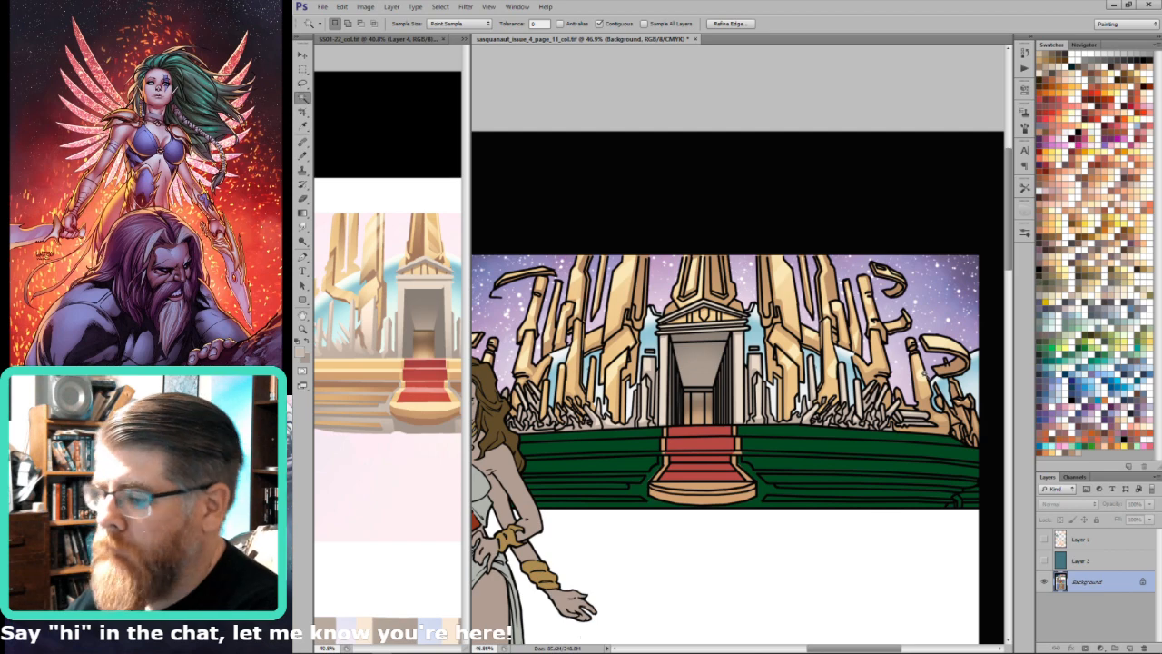
key("alt+BackSpace")
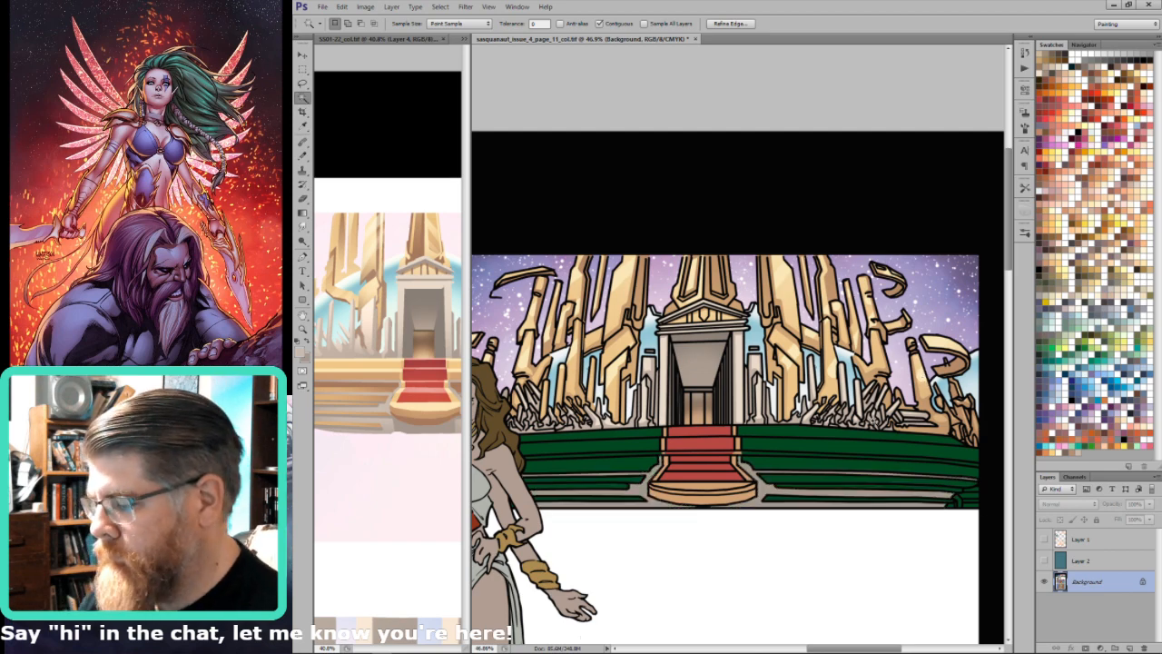
Step: Lasso the broken end of the staircase at the panel's right edge, fill it with beige and shade it with a darker brown
left_click(954, 462)
key("l")
scroll(874, 364, "up", 1)
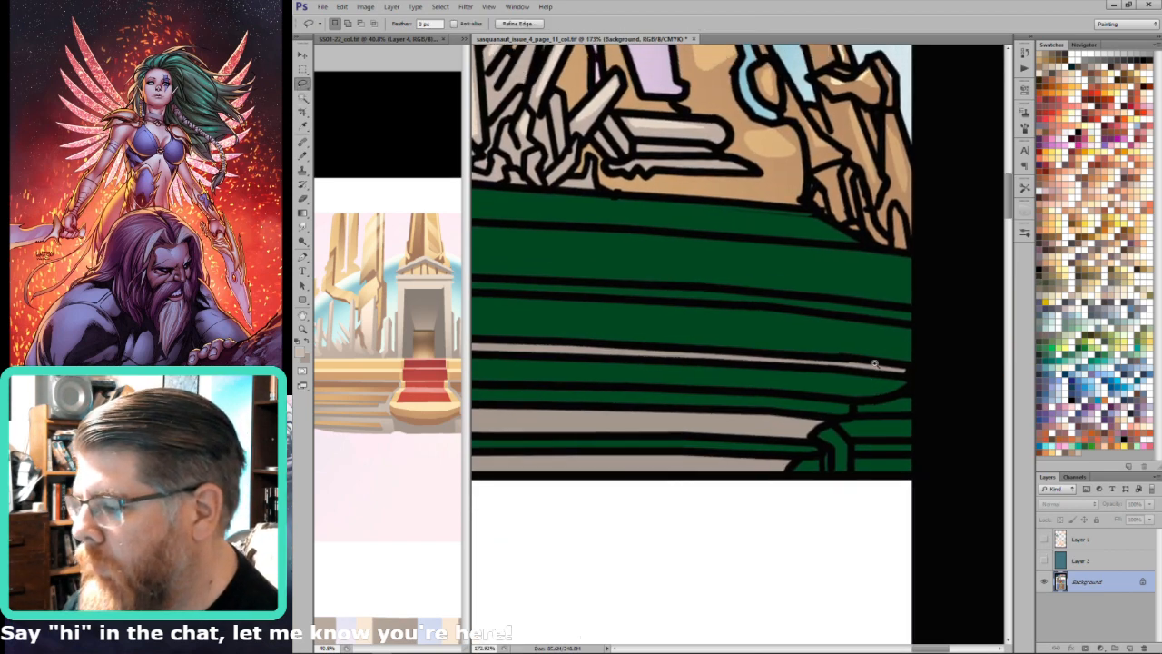
scroll(874, 364, "up", 1)
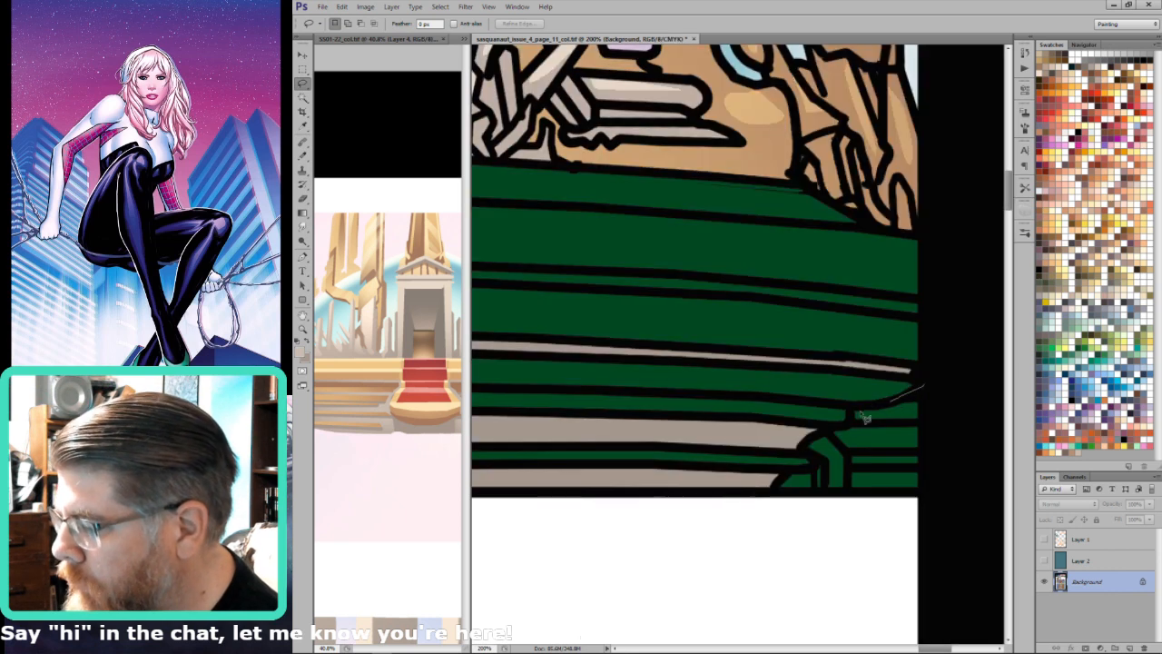
left_click_drag(865, 418, 793, 451)
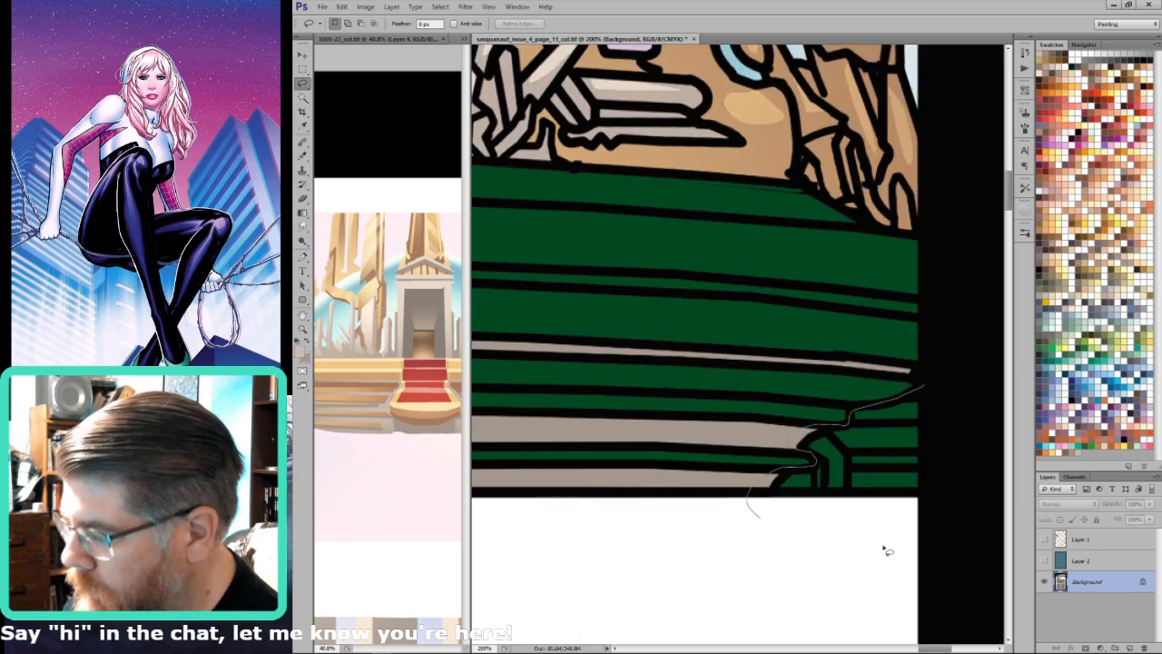
left_click_drag(887, 551, 903, 400)
key("w")
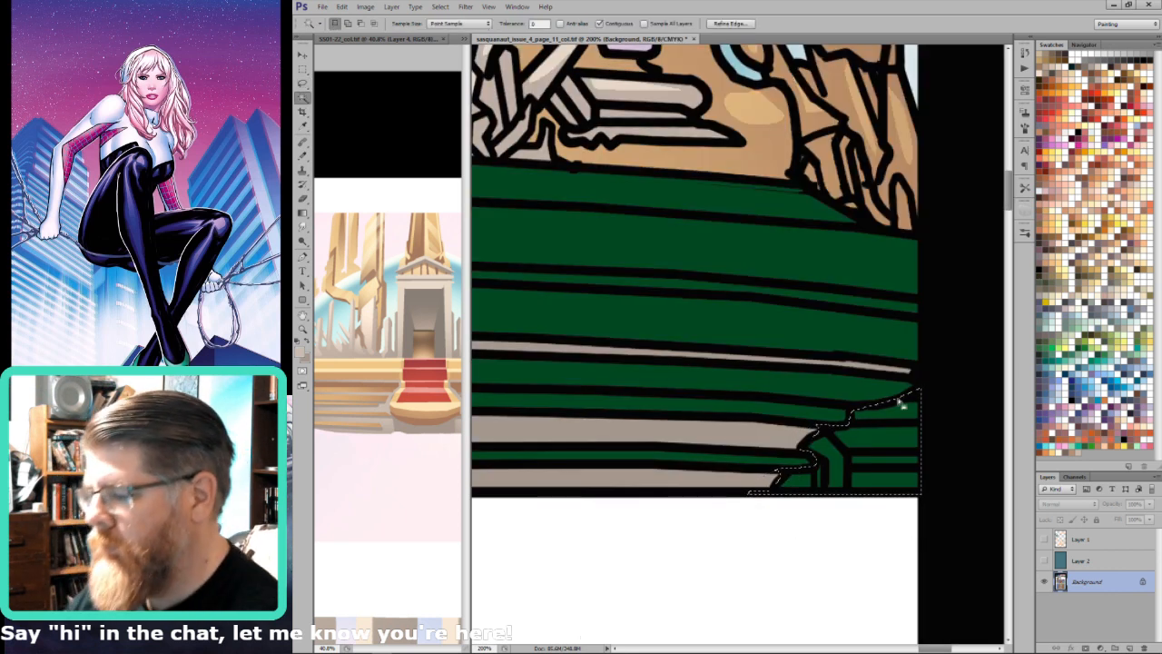
key("alt+BackSpace")
left_click(1067, 446)
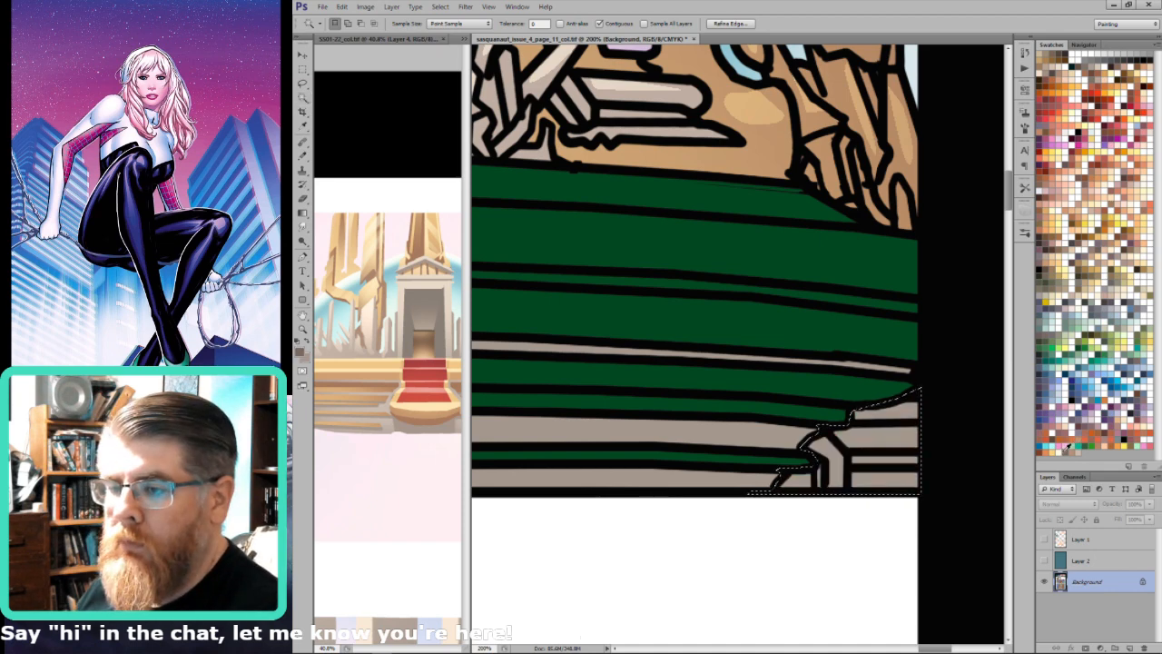
key("l")
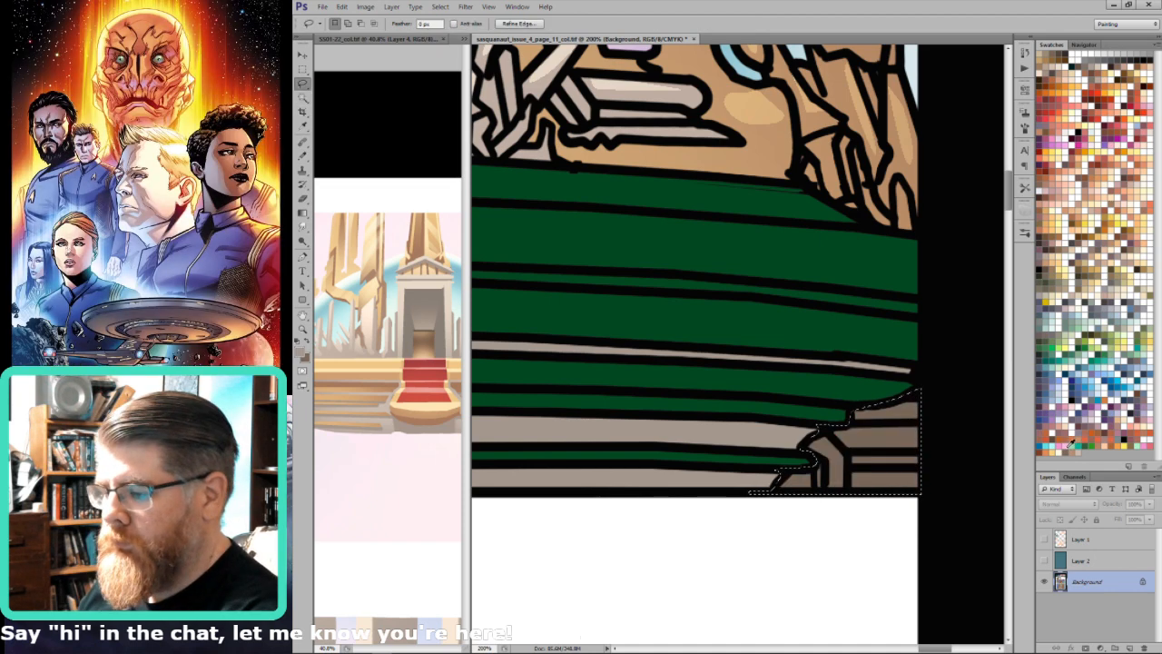
Step: Select the remaining green step faces on both sides of the red carpet and the distant platform with the Magic Wand
key("ctrl+minus")
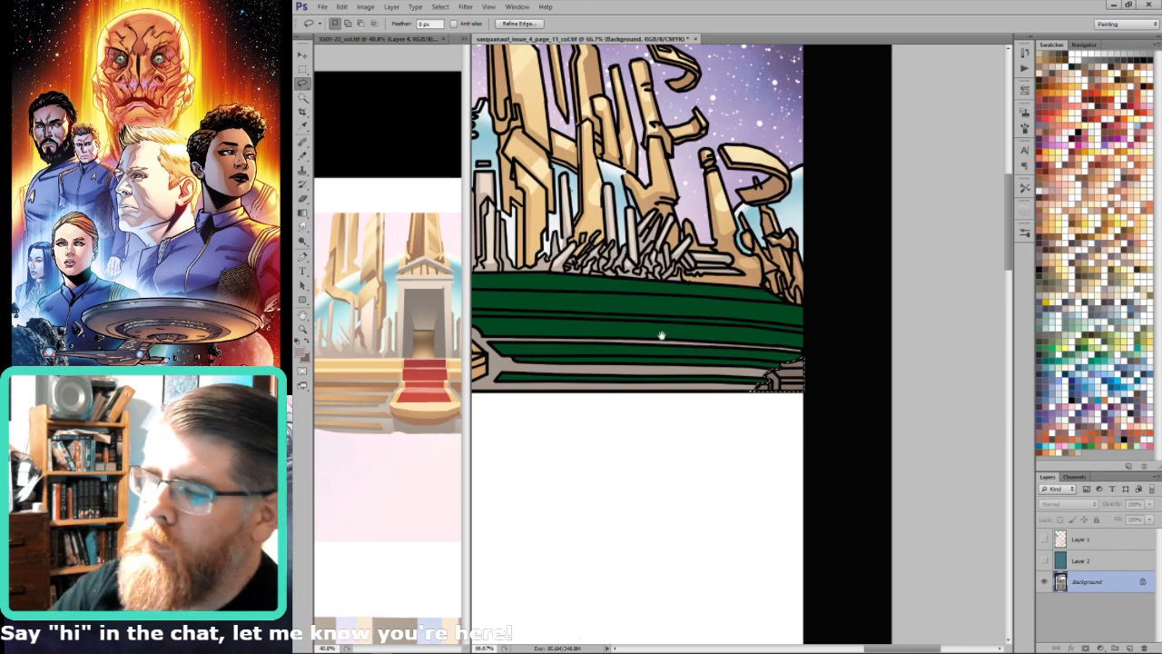
key("ctrl+minus")
scroll(815, 363, "left", 10)
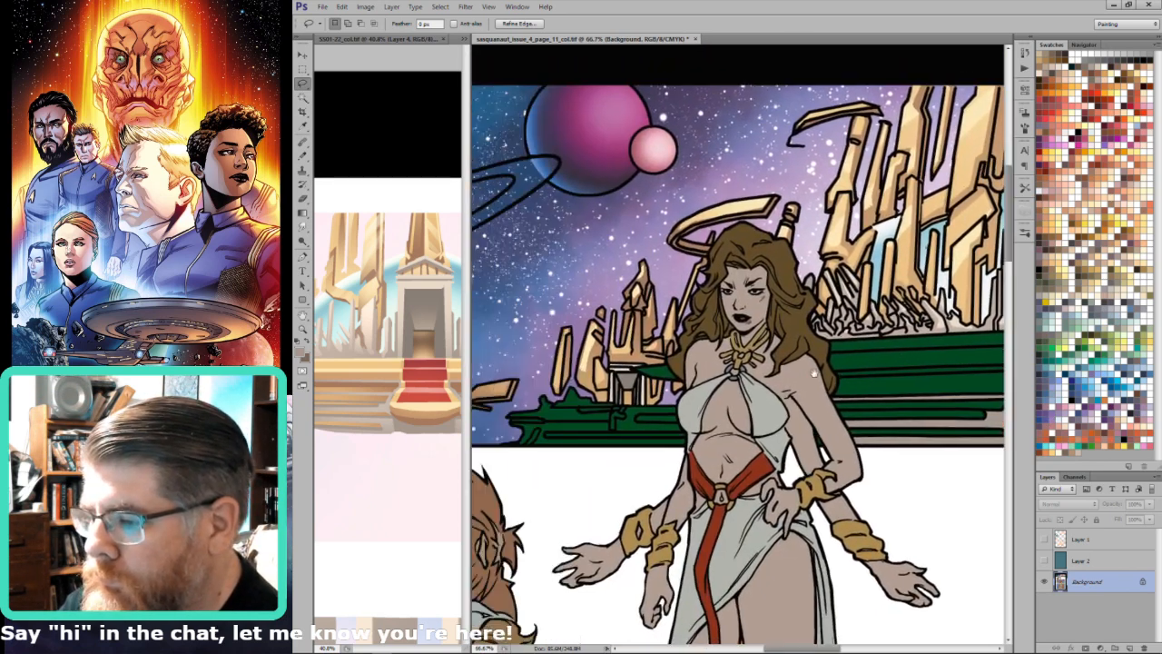
key("ctrl+z")
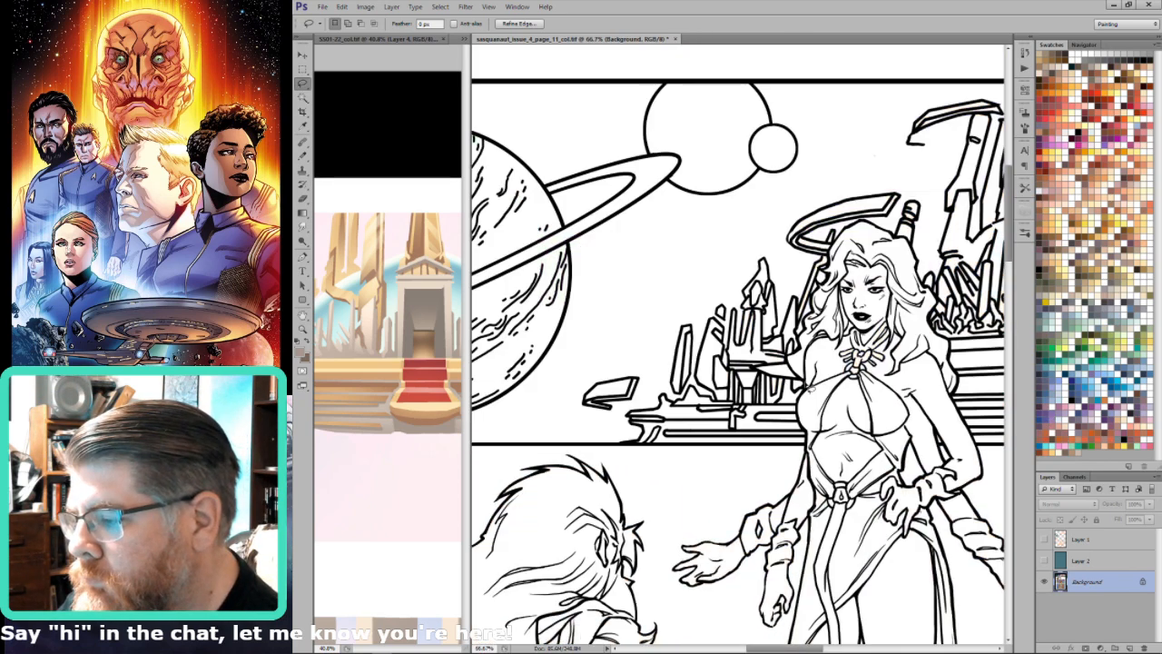
key("ctrl+z")
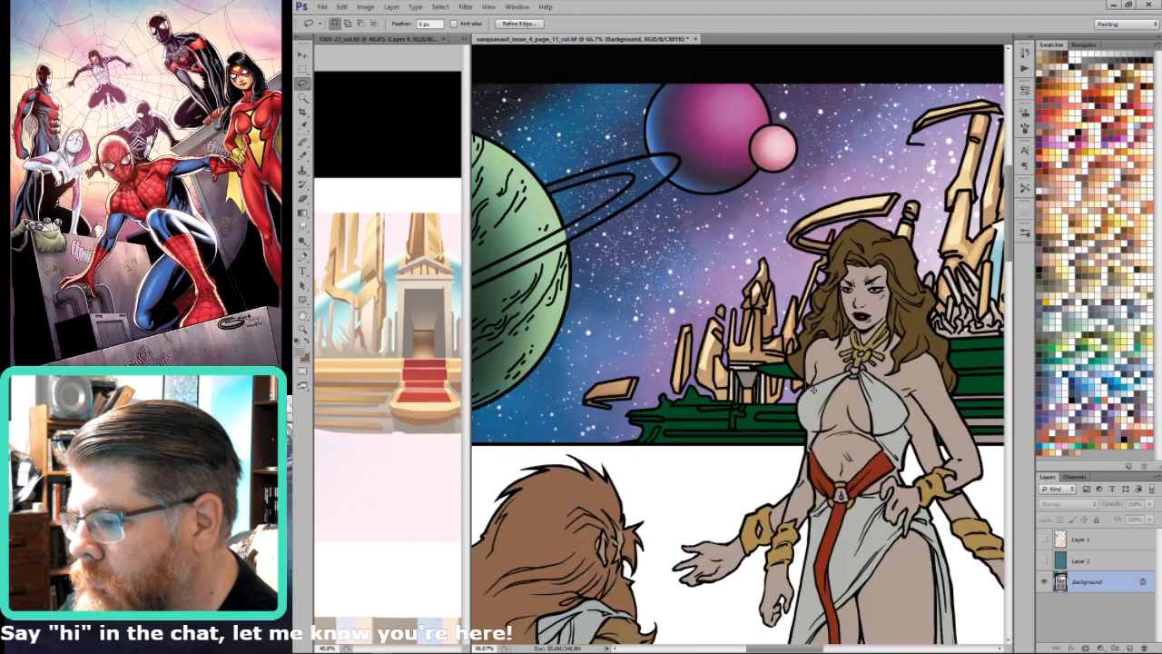
key("w")
scroll(817, 386, "right", 5)
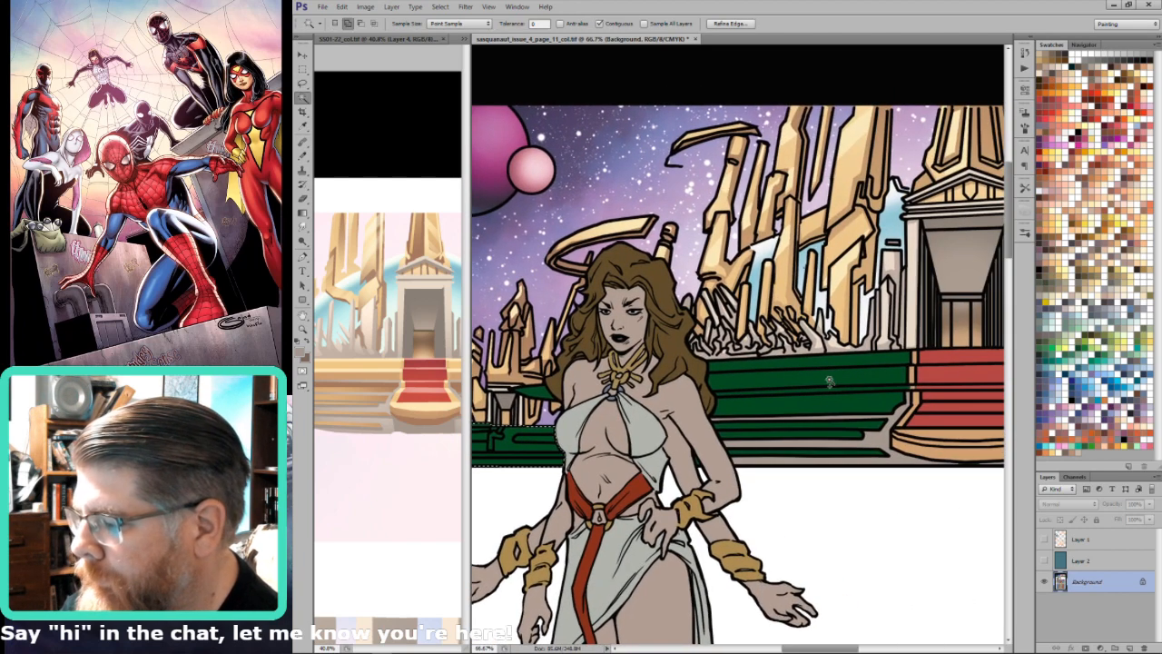
scroll(845, 449, "right", 5)
scroll(844, 449, "up", 1)
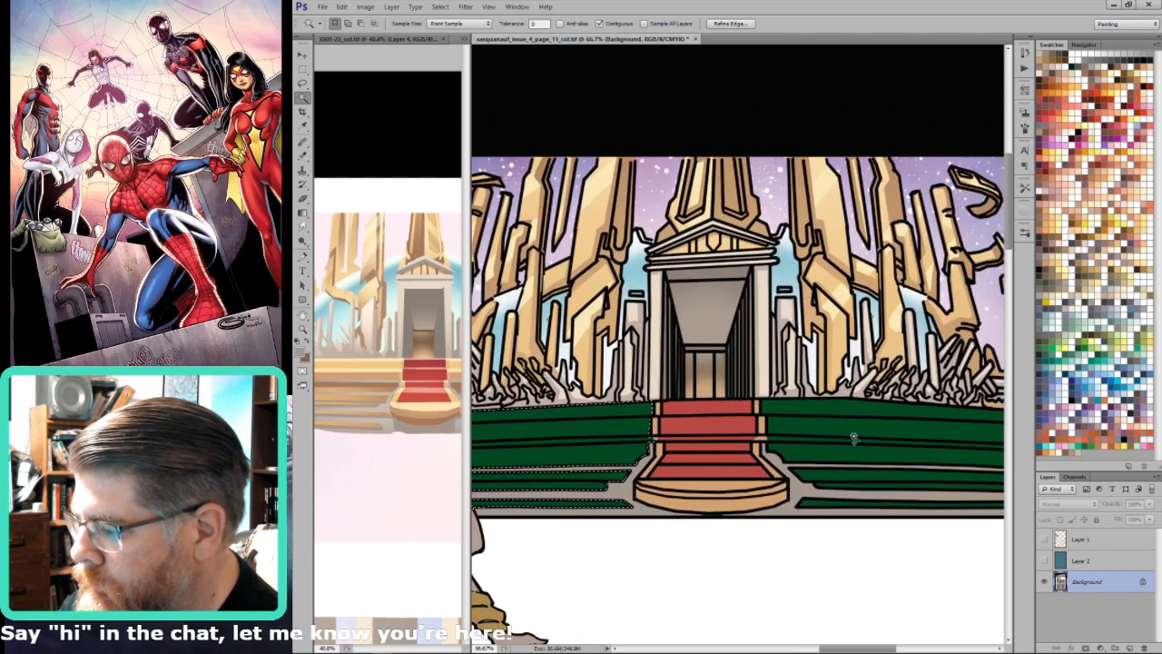
scroll(812, 441, "right", 5)
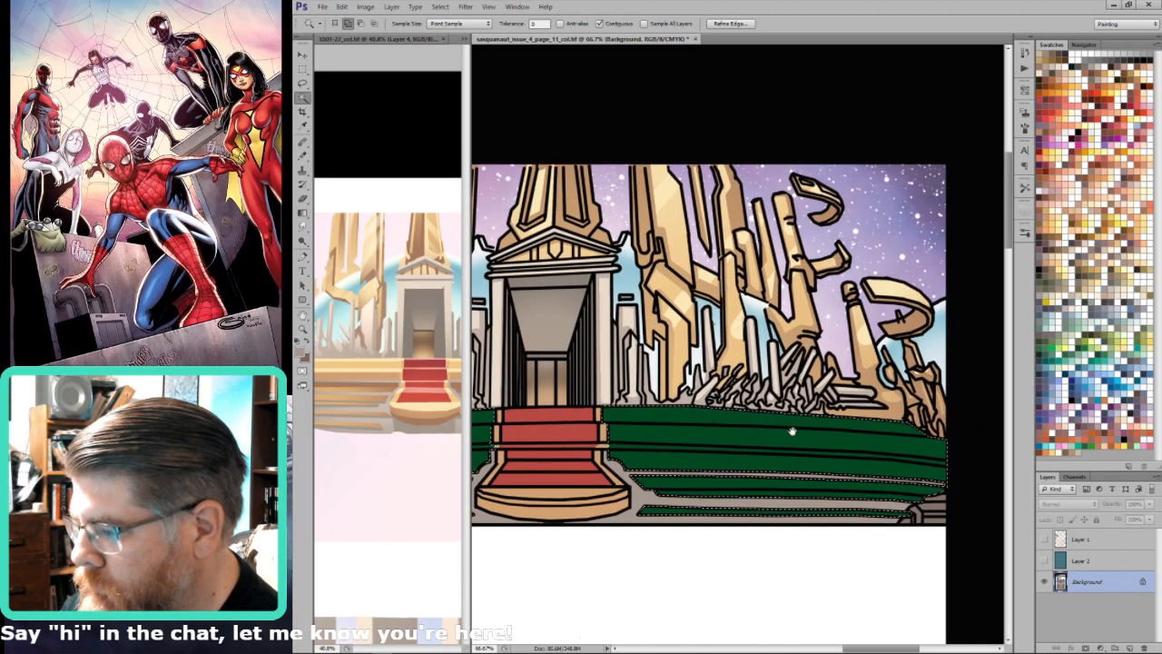
scroll(817, 417, "left", 5)
scroll(844, 406, "left", 3)
left_click(810, 511)
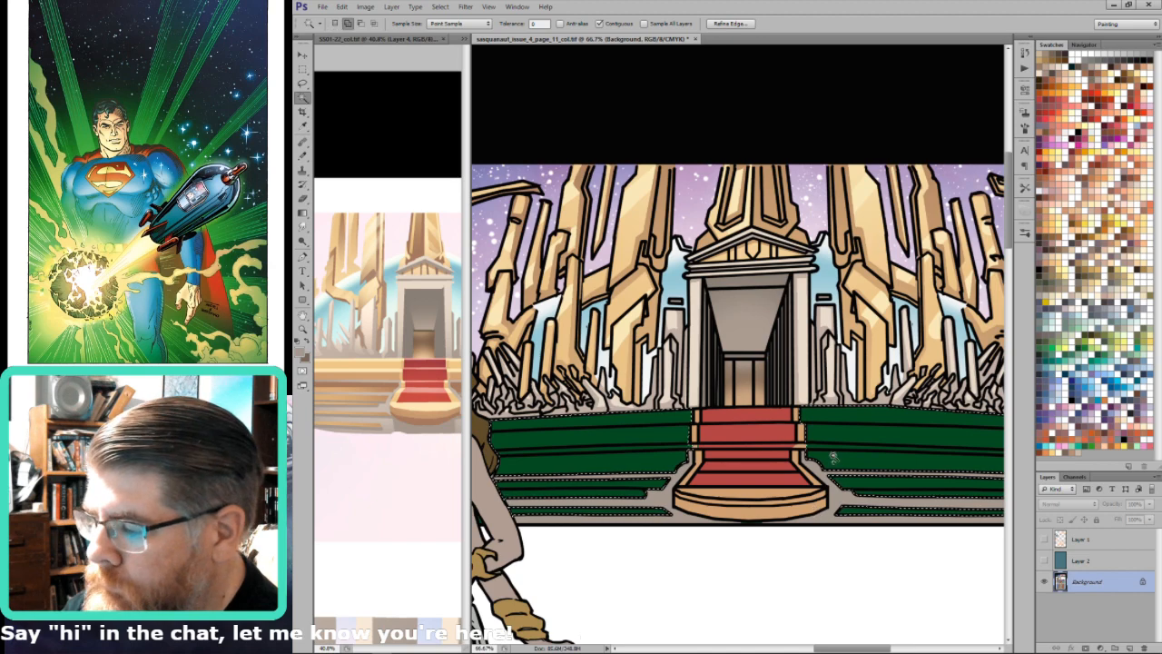
Step: Sample the brown of the steps in the reference page and fill the selected staircase faces with it
key("i")
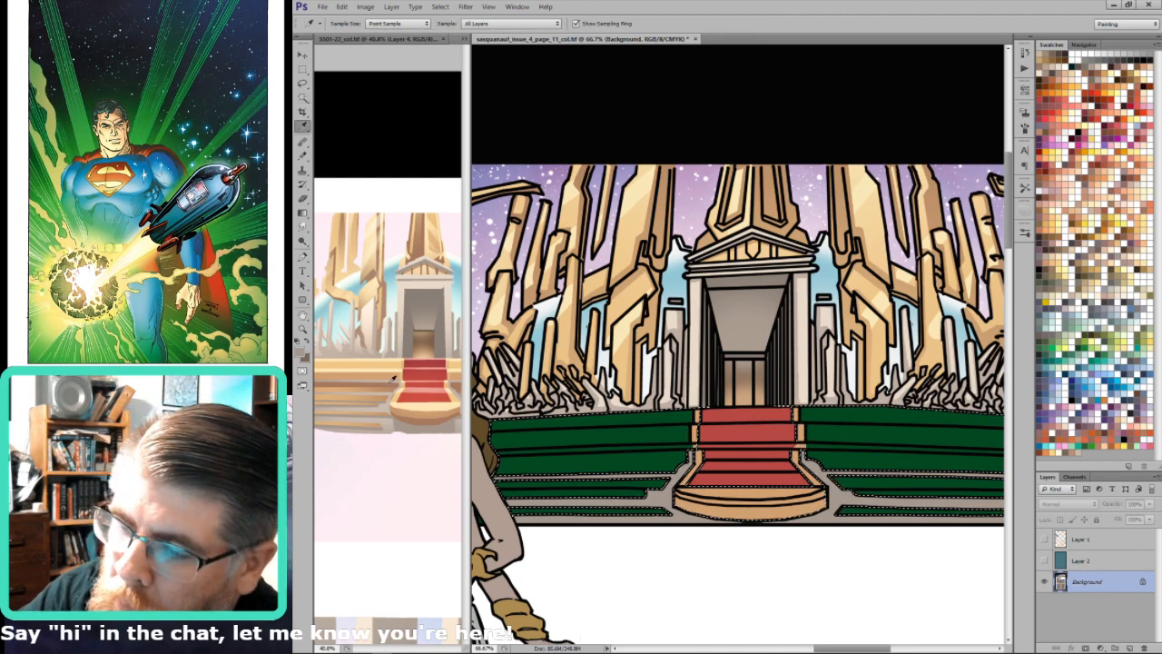
left_click(392, 379)
key("alt+BackSpace")
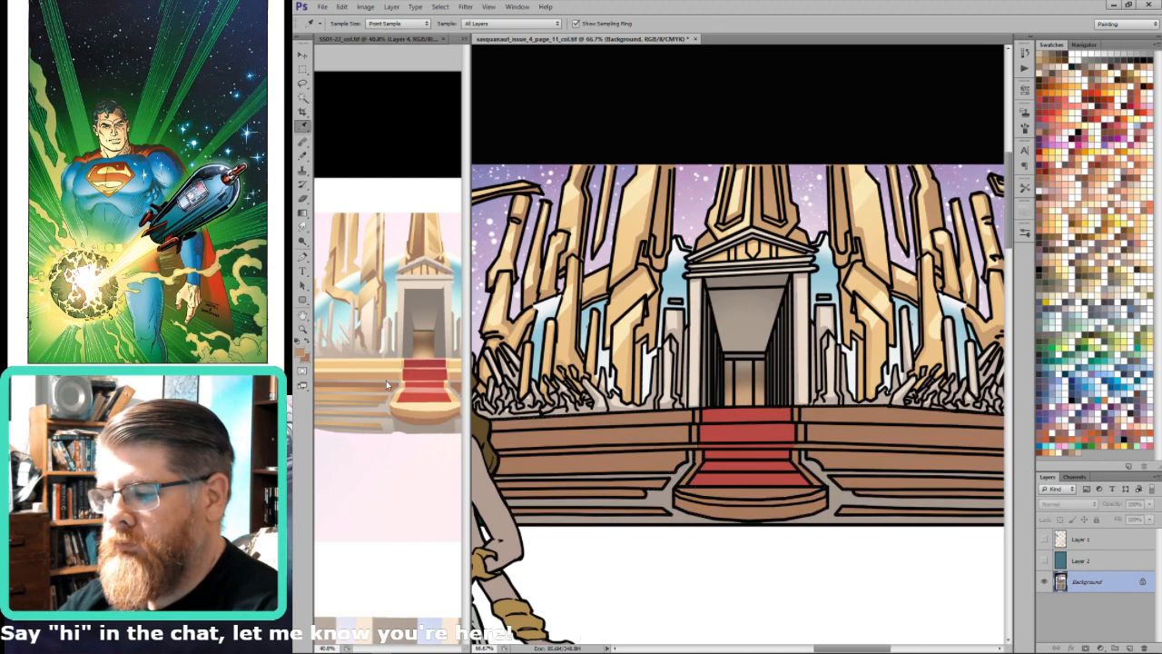
Step: Subtract the lower steps beside the brown-haired woman from the staircase selection with the Lasso
key("l")
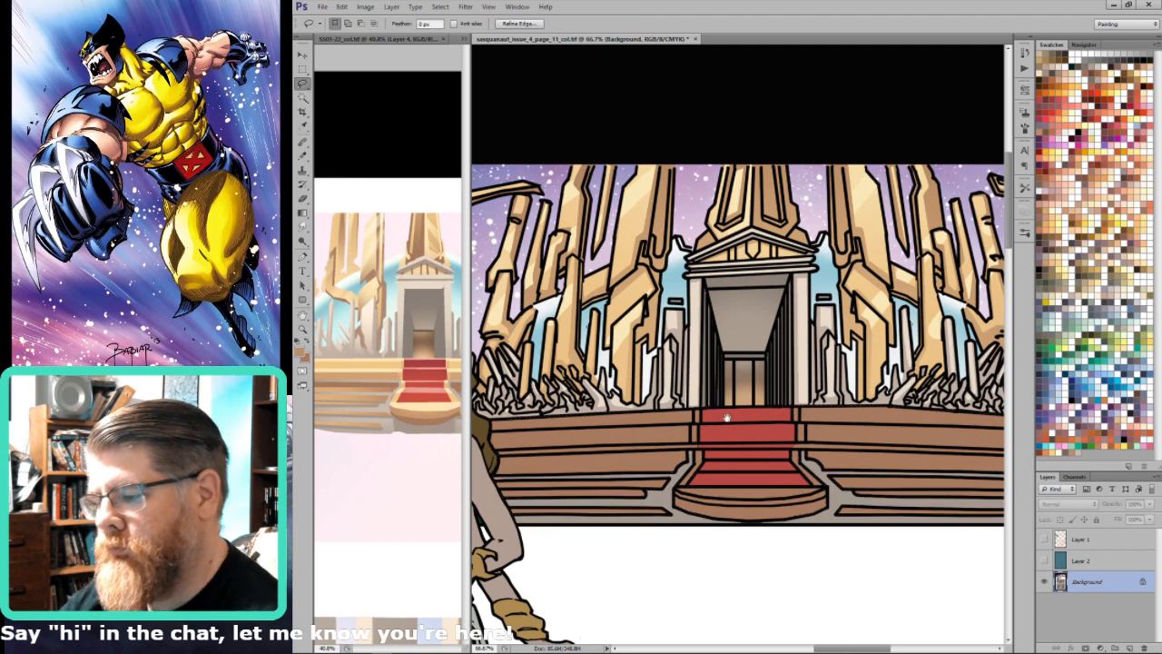
left_click_drag(709, 417, 755, 424)
scroll(783, 424, "left", 2)
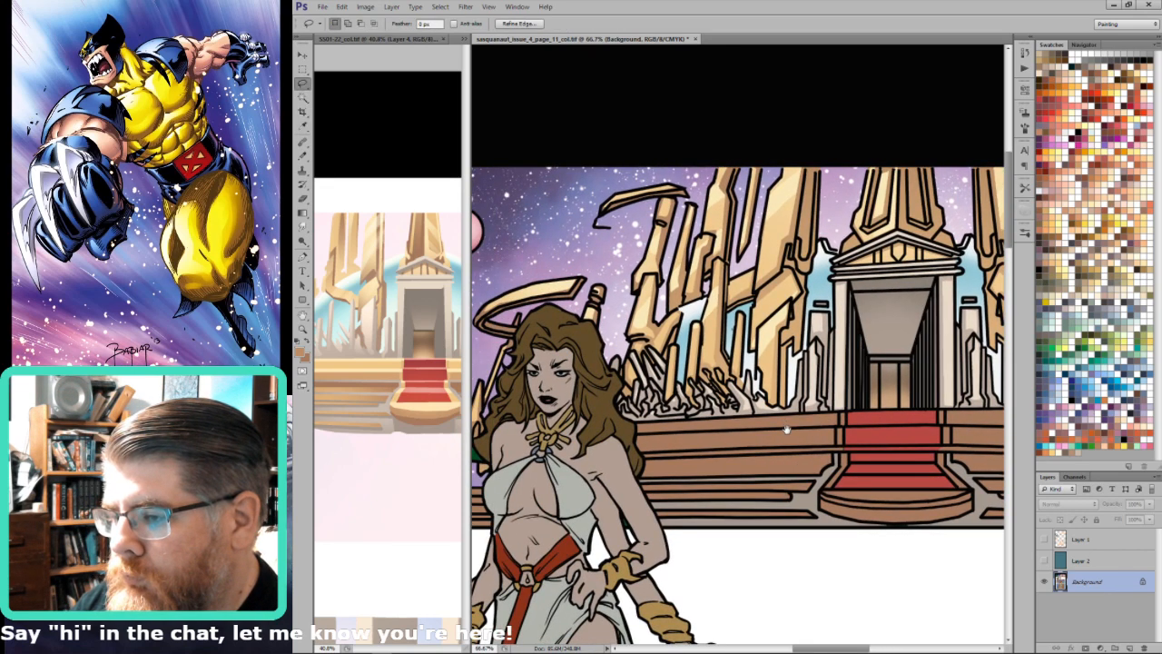
left_click(632, 467, "alt")
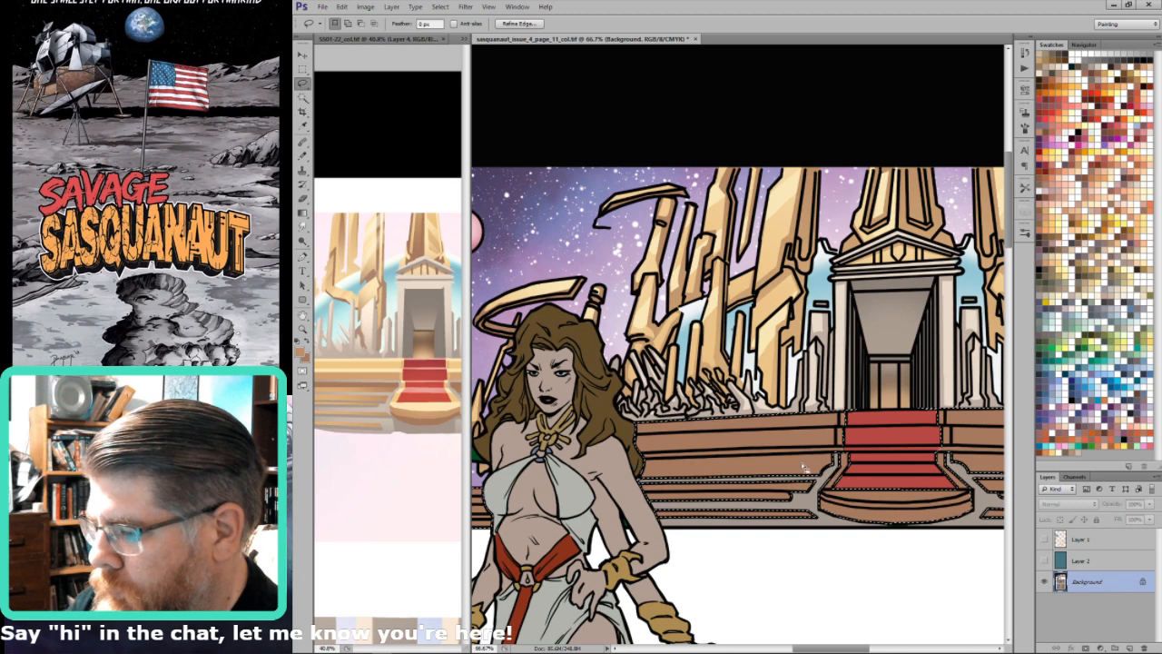
scroll(805, 465, "left", 5)
left_click(758, 542)
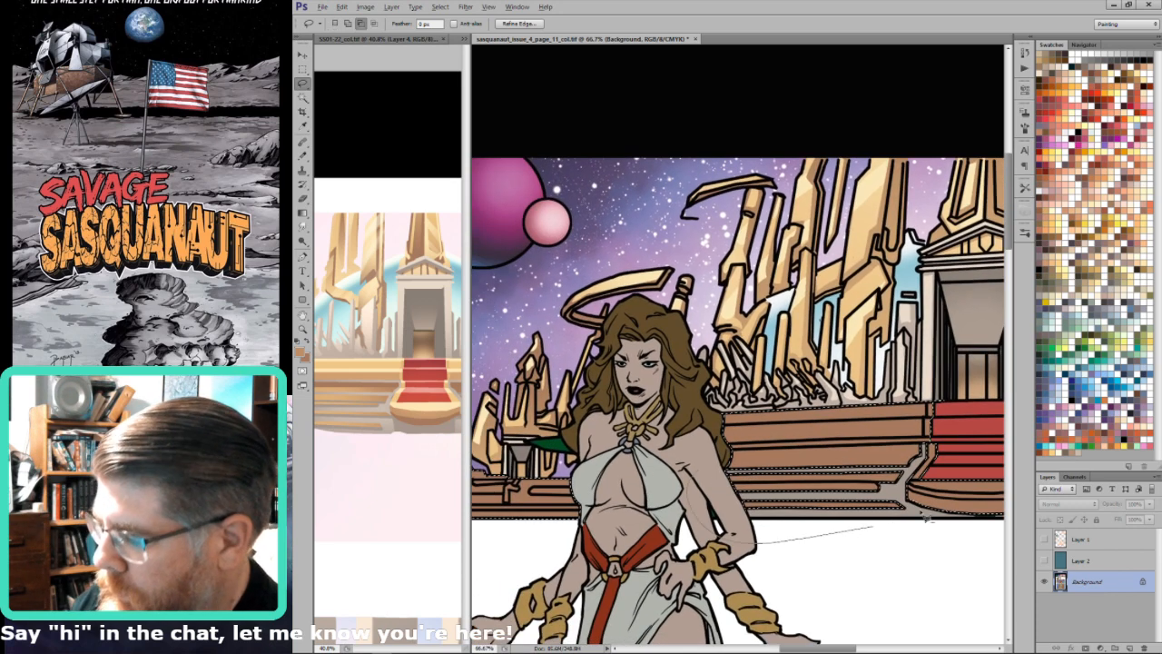
left_click(837, 470, "alt")
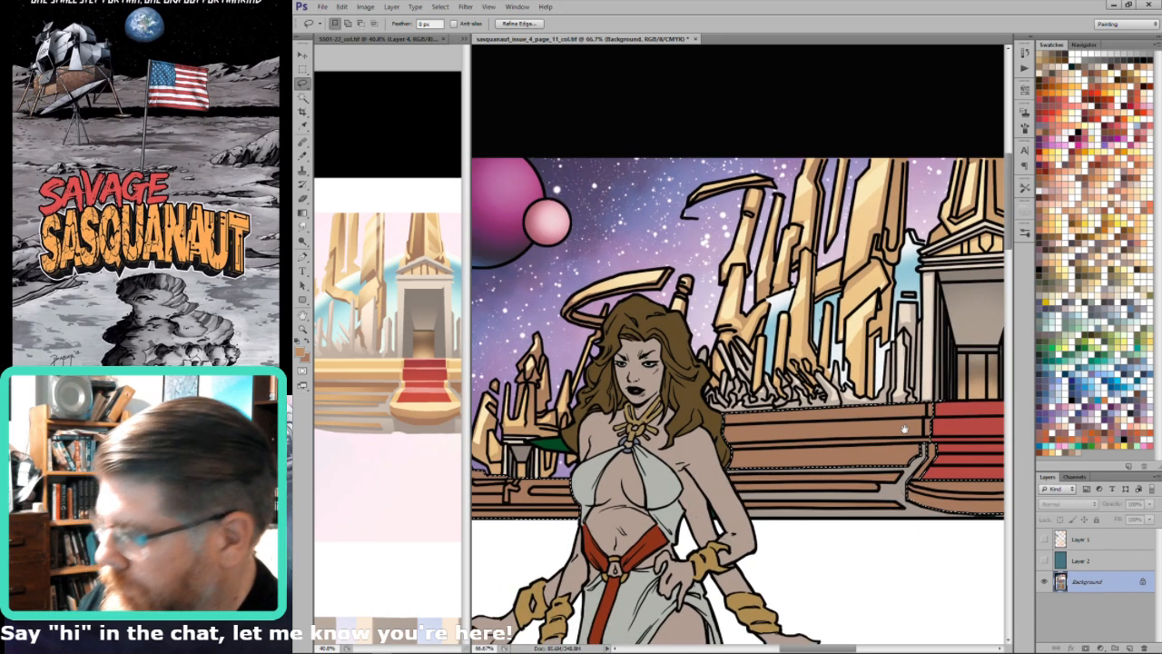
Step: Subtract the remaining lower steps on both sides of the carpet's rounded base from the selection, keeping the upper tiers
left_click_drag(991, 422, 716, 390)
key("alt")
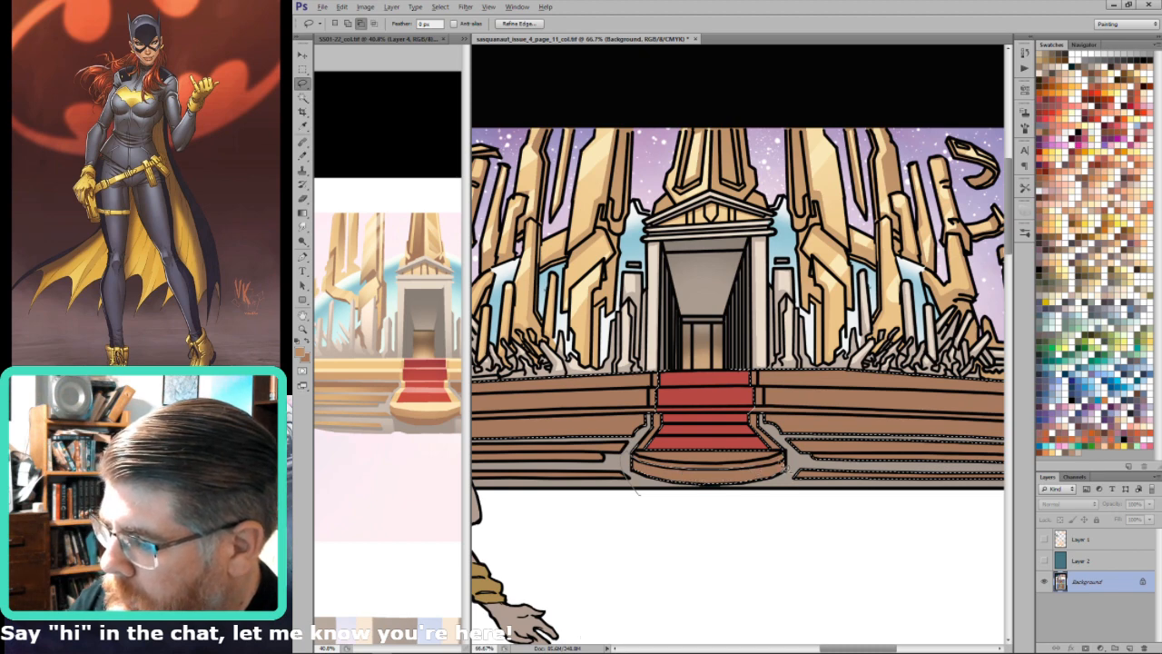
mouse_move(776, 466)
left_mouse_down()
mouse_move(780, 503)
mouse_move(691, 522)
left_mouse_up()
left_click_drag(867, 388, 806, 418)
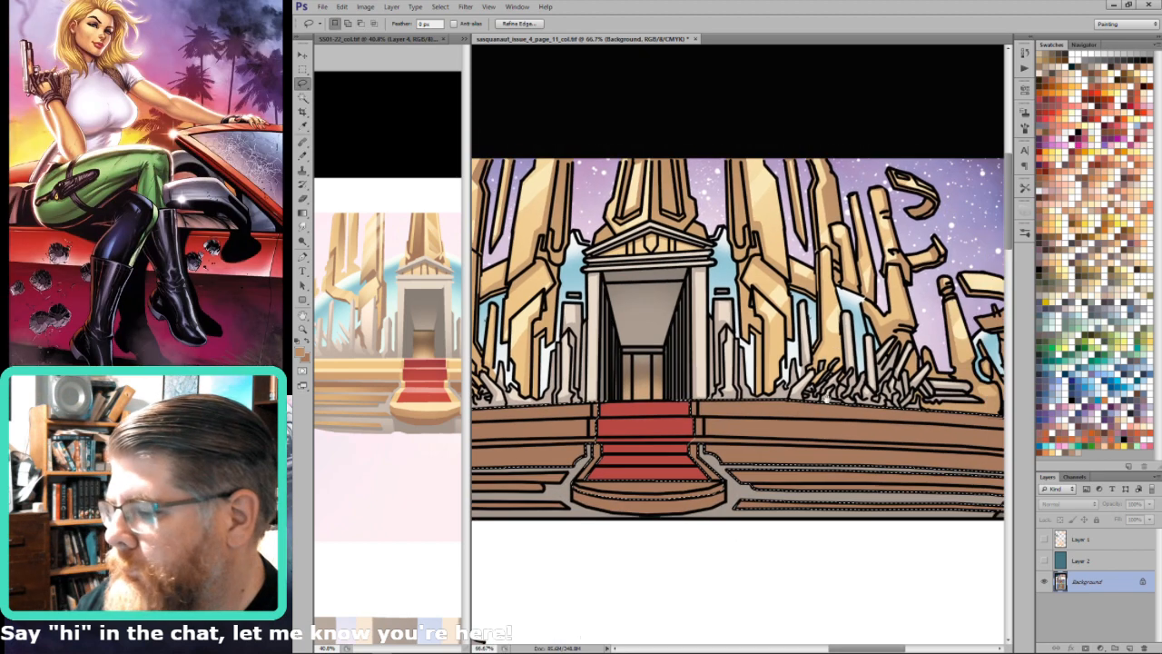
left_click_drag(761, 541, 726, 526)
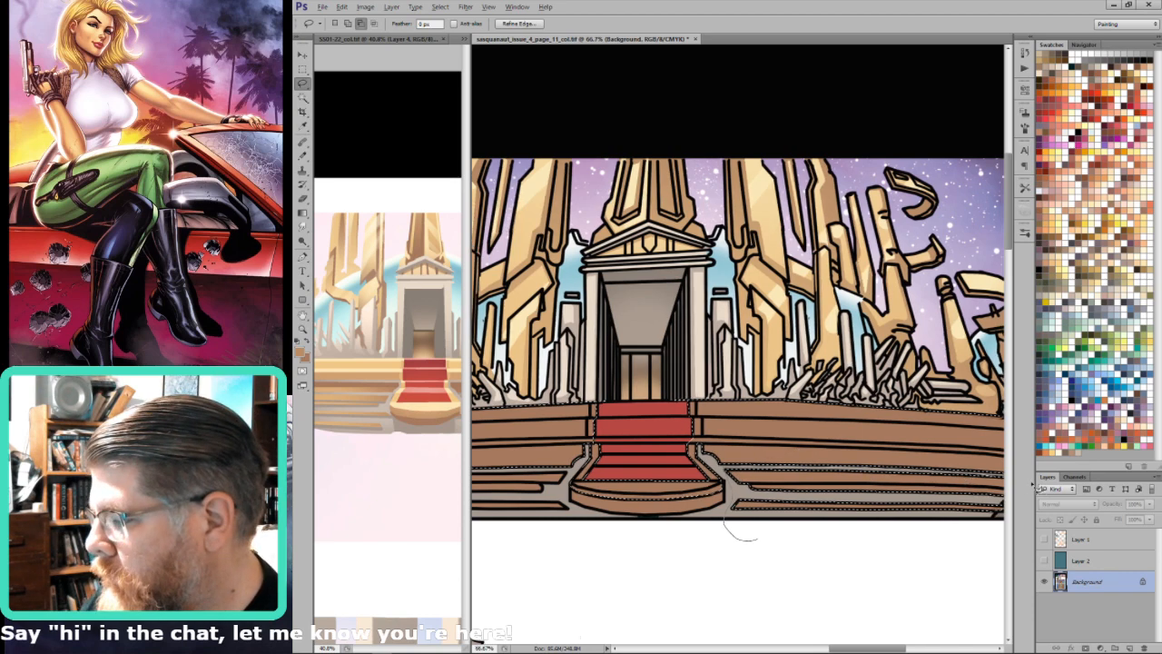
mouse_move(1033, 486)
left_mouse_down()
mouse_move(986, 487)
mouse_move(997, 512)
mouse_move(887, 550)
left_mouse_up()
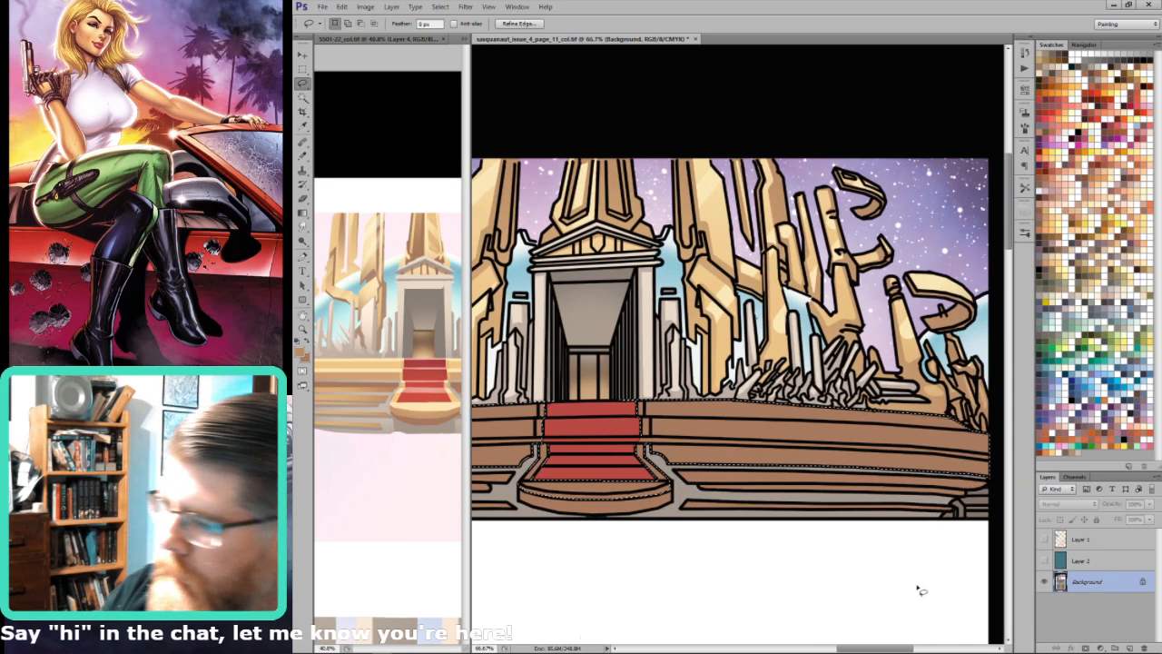
left_click_drag(802, 544, 1013, 570)
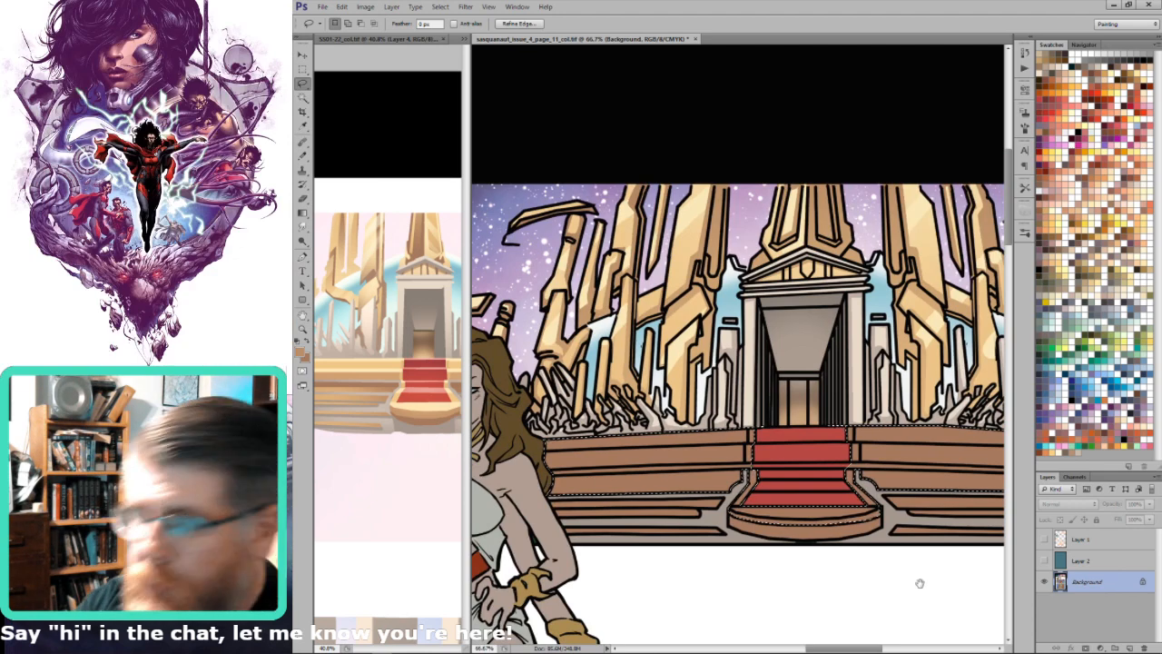
Step: Trim the selection on the distant platform behind the brown-haired woman with the Lasso
left_click_drag(771, 581, 944, 588)
left_click_drag(560, 497, 667, 438)
left_click_drag(581, 451, 694, 440)
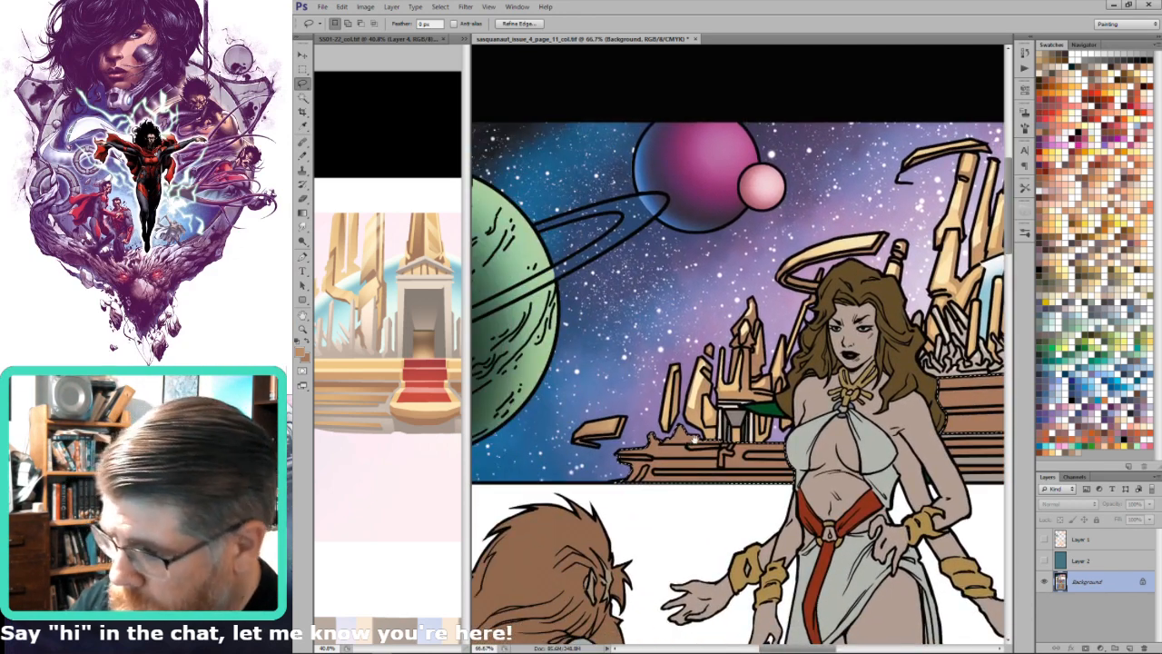
mouse_move(621, 494)
left_mouse_down()
mouse_move(609, 478)
mouse_move(646, 457)
mouse_move(626, 466)
mouse_move(656, 459)
mouse_move(627, 471)
mouse_move(794, 475)
mouse_move(626, 490)
left_mouse_up()
left_click_drag(748, 458, 804, 461)
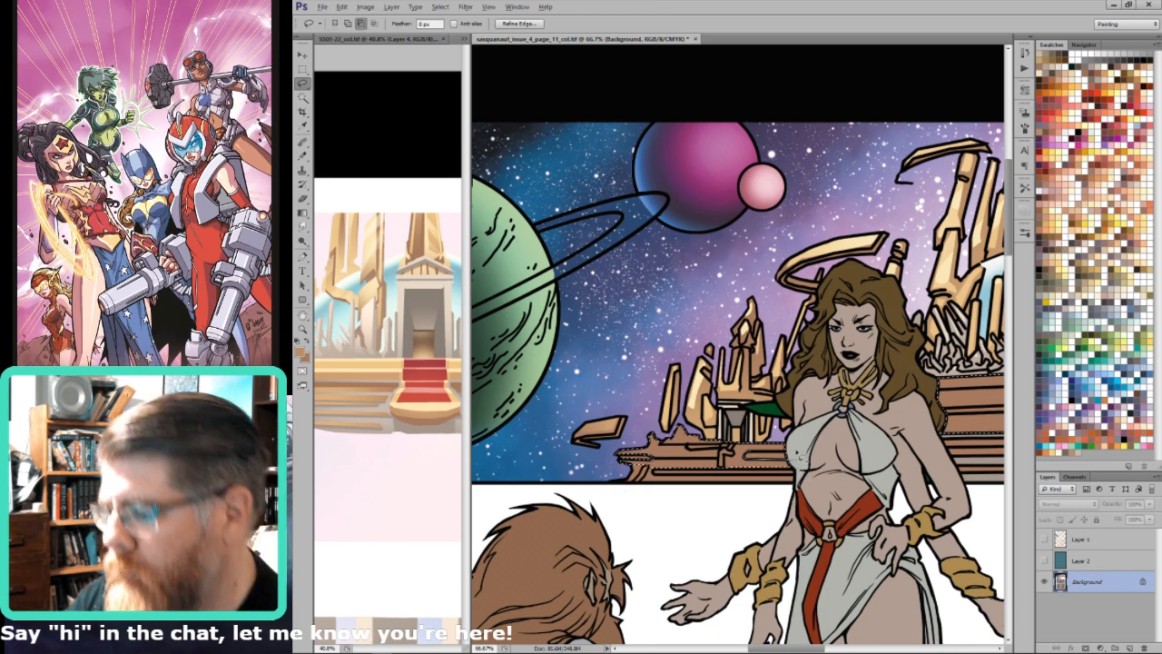
Step: Sample the light gold of the steps in the reference page and blend it over the selected upper staircase tiers with a gradient
key("ctrl+0")
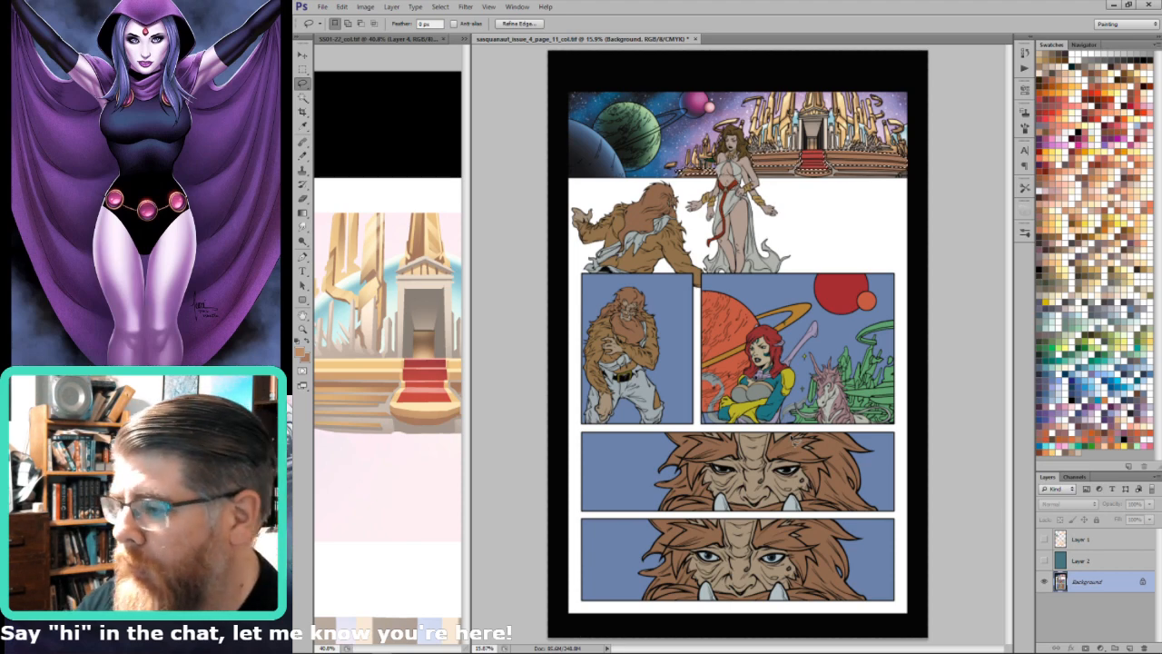
scroll(687, 316, "up", 3)
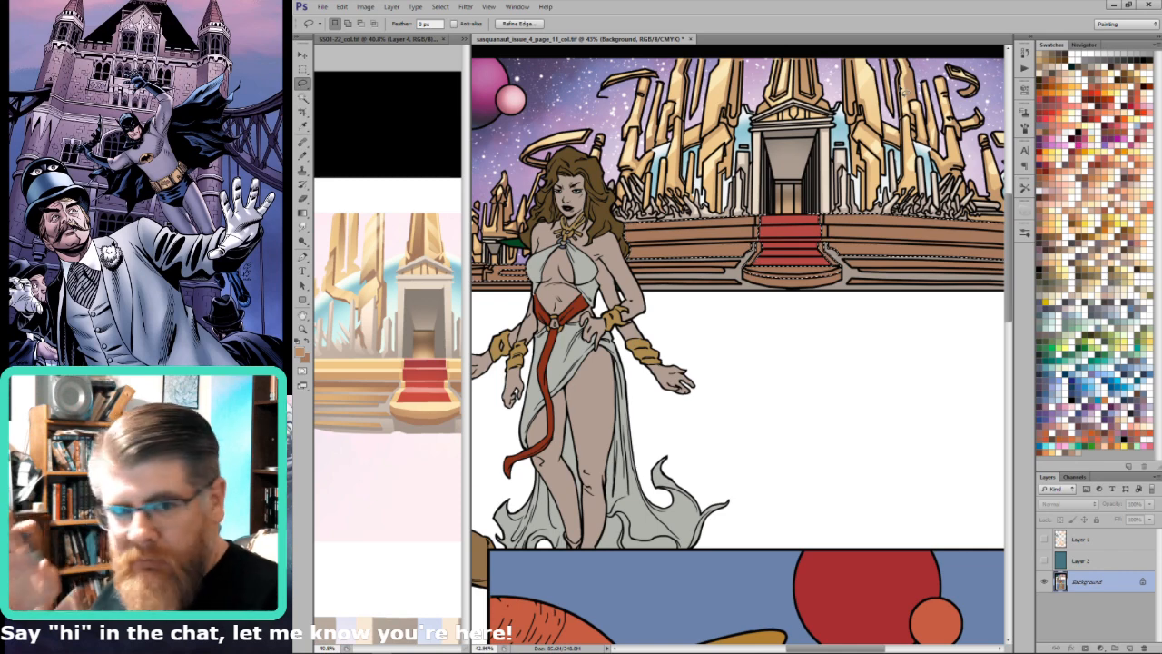
key("ctrl+minus")
key("ctrl+minus")
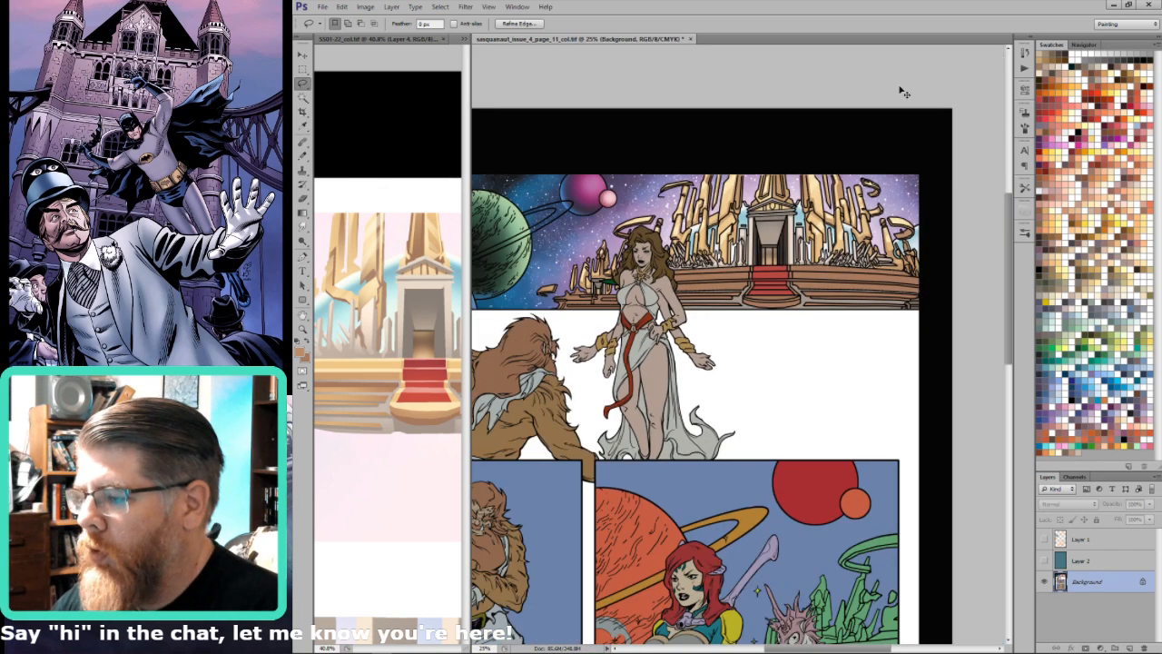
key("g")
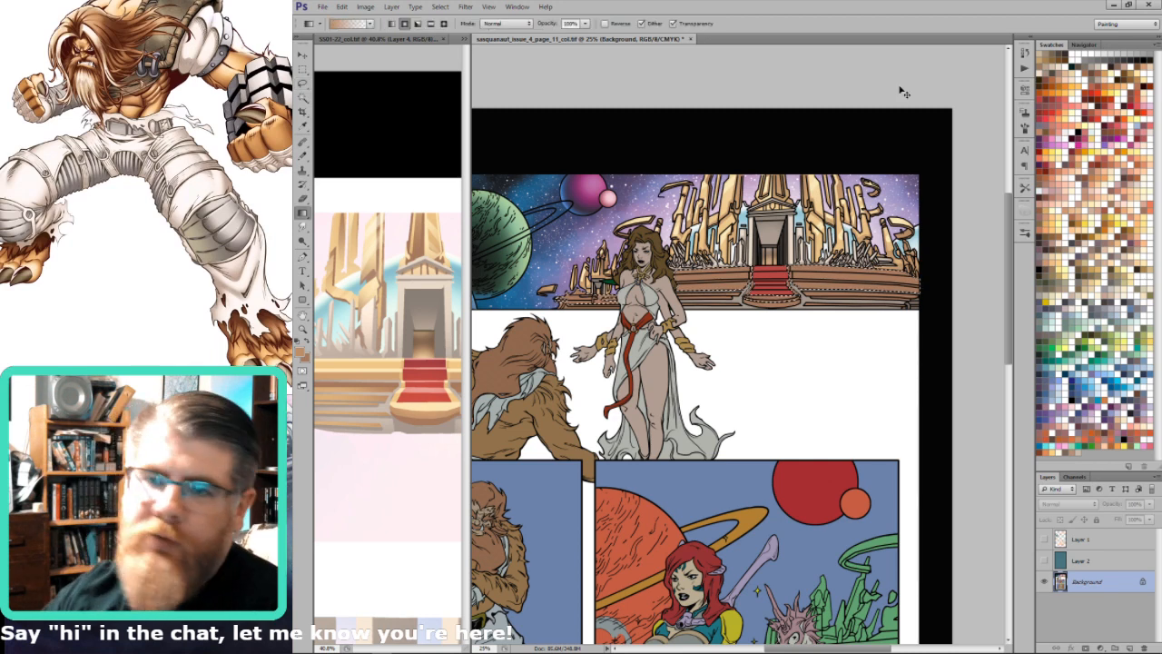
key("i")
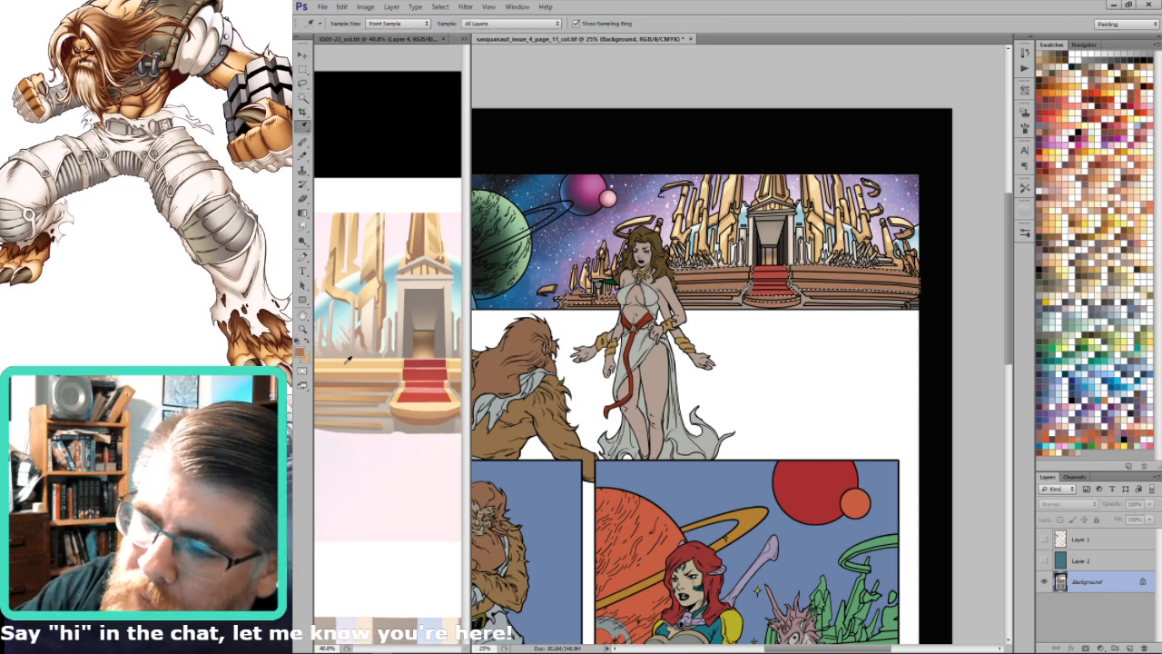
left_click(357, 356)
key("g")
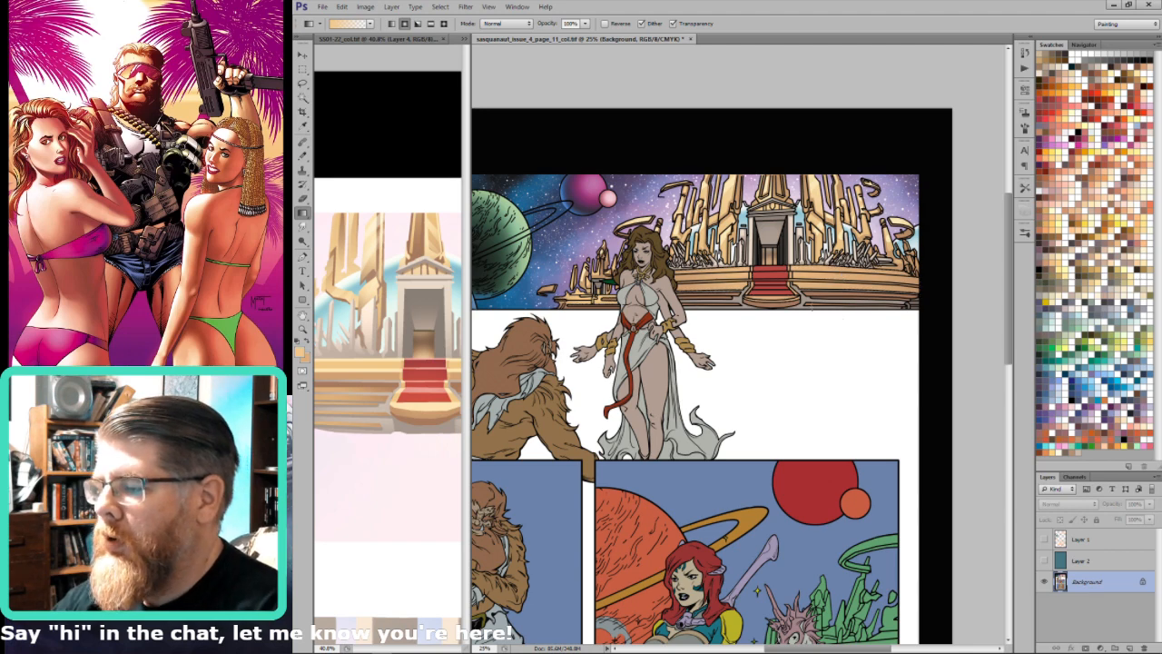
Step: Subtract the lower part of the upper tier between the brown-haired woman and the carpet from the selection with the Lasso
key("ctrl+plus")
key("ctrl+plus")
key("ctrl+plus")
key("l")
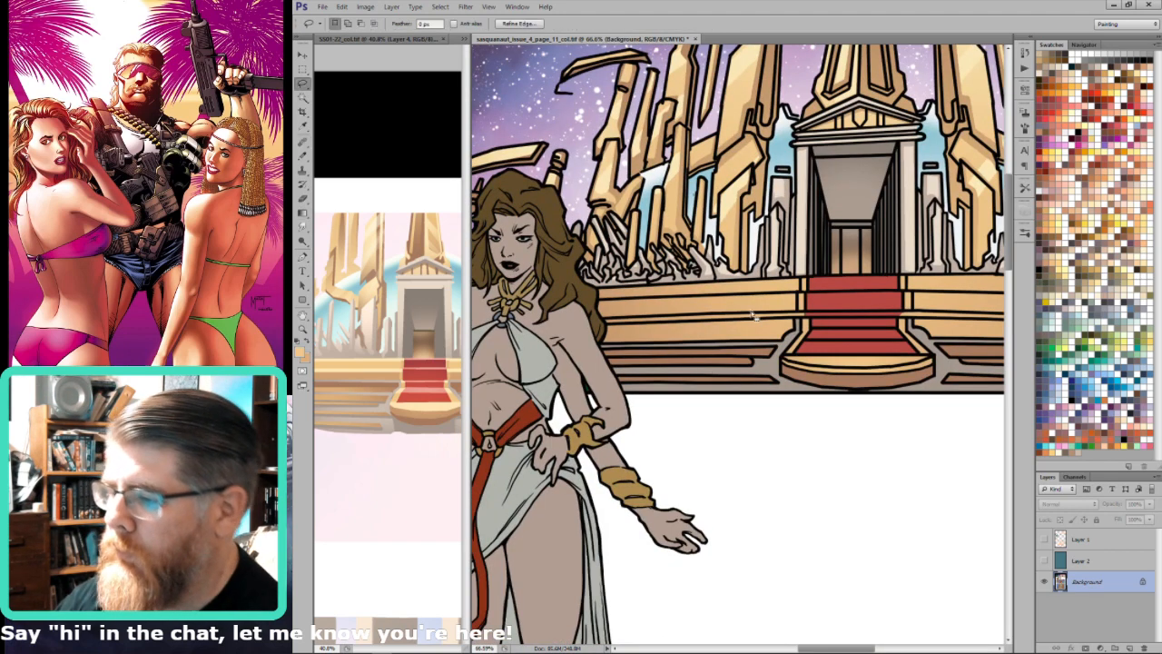
mouse_move(760, 312)
left_mouse_down()
mouse_move(797, 323)
mouse_move(761, 376)
mouse_move(656, 397)
left_mouse_up()
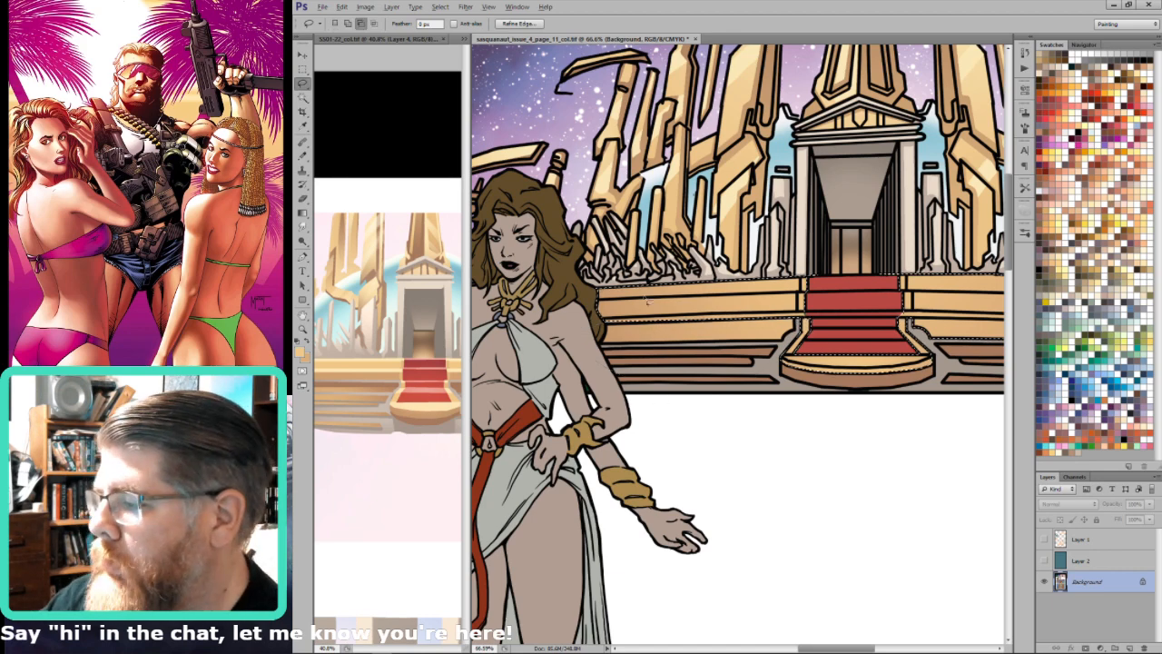
mouse_move(603, 318)
left_mouse_down()
mouse_move(597, 293)
mouse_move(767, 279)
mouse_move(780, 301)
left_mouse_up()
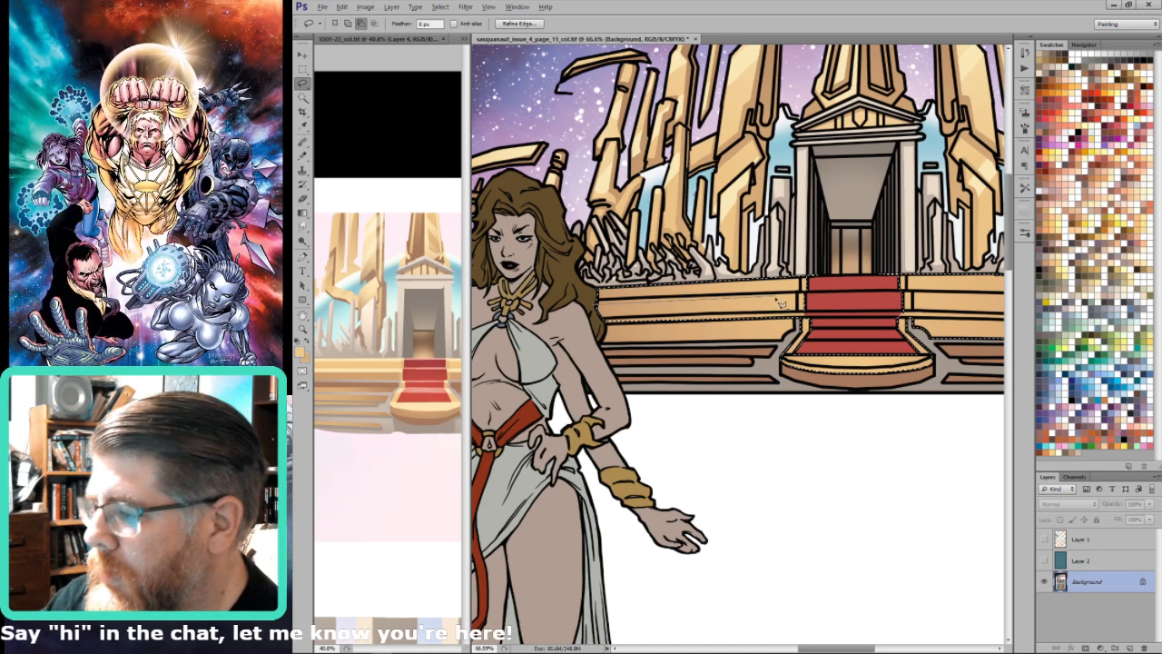
left_click(814, 299, "alt")
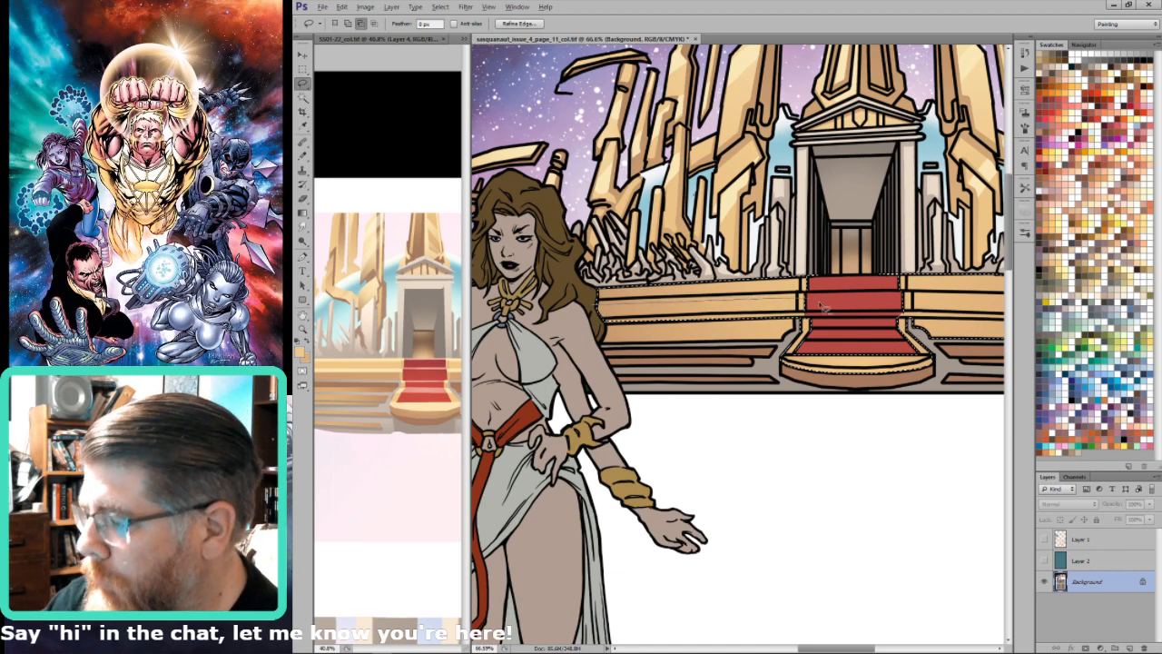
left_click(601, 318)
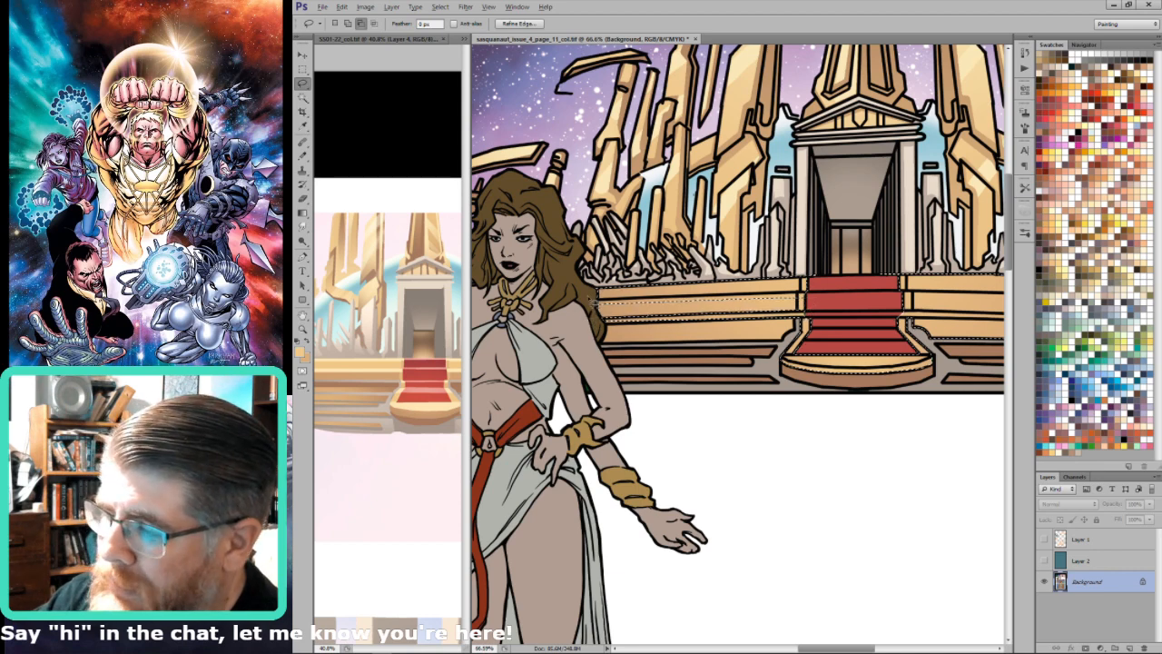
left_click(814, 295, "alt")
left_click(818, 282, "alt")
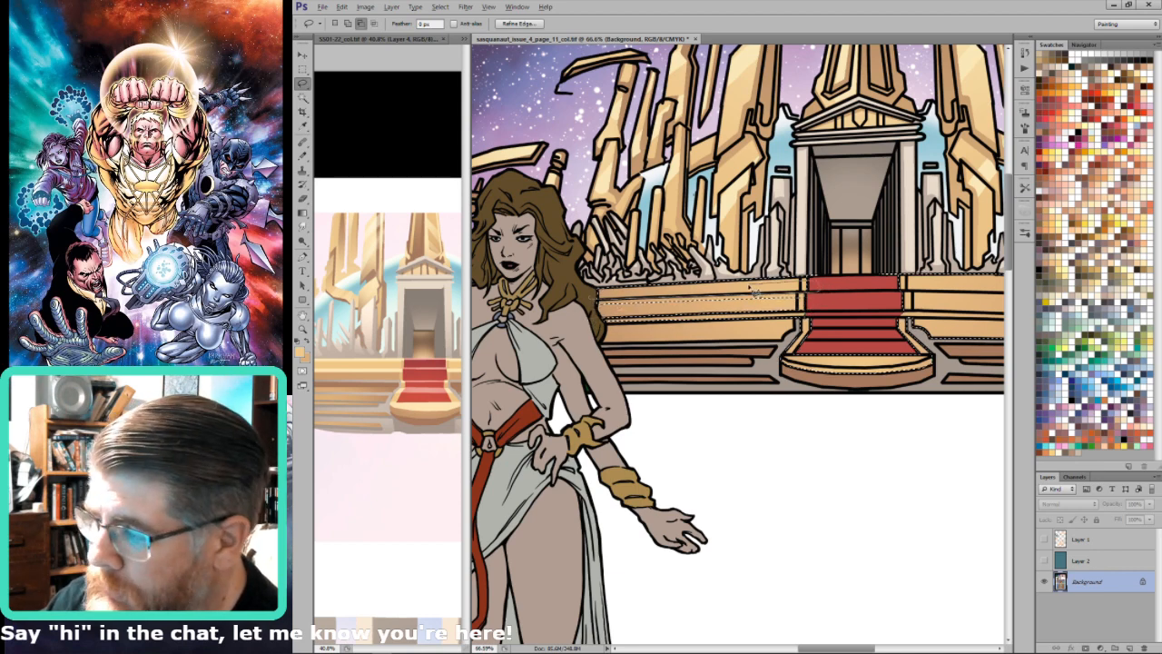
Step: Subtract the lower faces of the staircase tiers on the far side of the carpet from the selection, keeping their upper bands
left_click_drag(687, 285, 586, 300)
left_click_drag(957, 284, 582, 354)
key("alt")
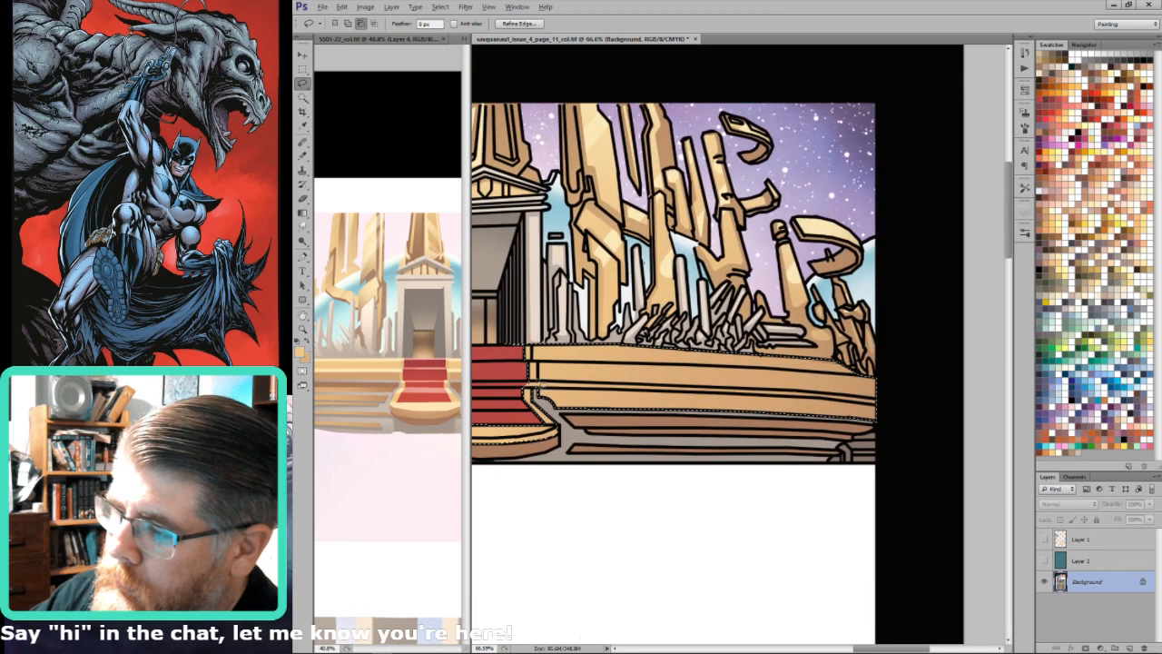
mouse_move(633, 408)
left_mouse_down()
mouse_move(565, 406)
mouse_move(558, 425)
mouse_move(626, 389)
mouse_move(731, 388)
mouse_move(890, 416)
mouse_move(837, 423)
left_mouse_up()
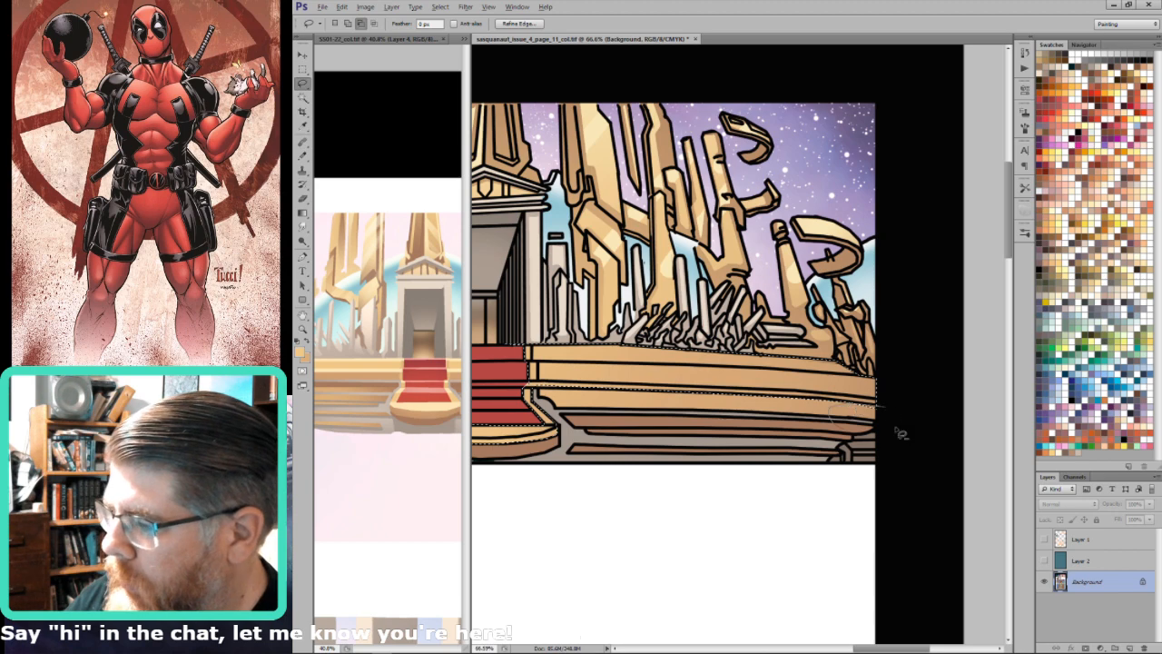
mouse_move(529, 367)
left_mouse_down()
mouse_move(725, 369)
mouse_move(889, 388)
mouse_move(882, 401)
mouse_move(579, 389)
mouse_move(529, 385)
mouse_move(530, 371)
left_mouse_up()
Step: Blend a pale cream gradient over the selected upper bands of the staircase tiers
key("ctrl+minus")
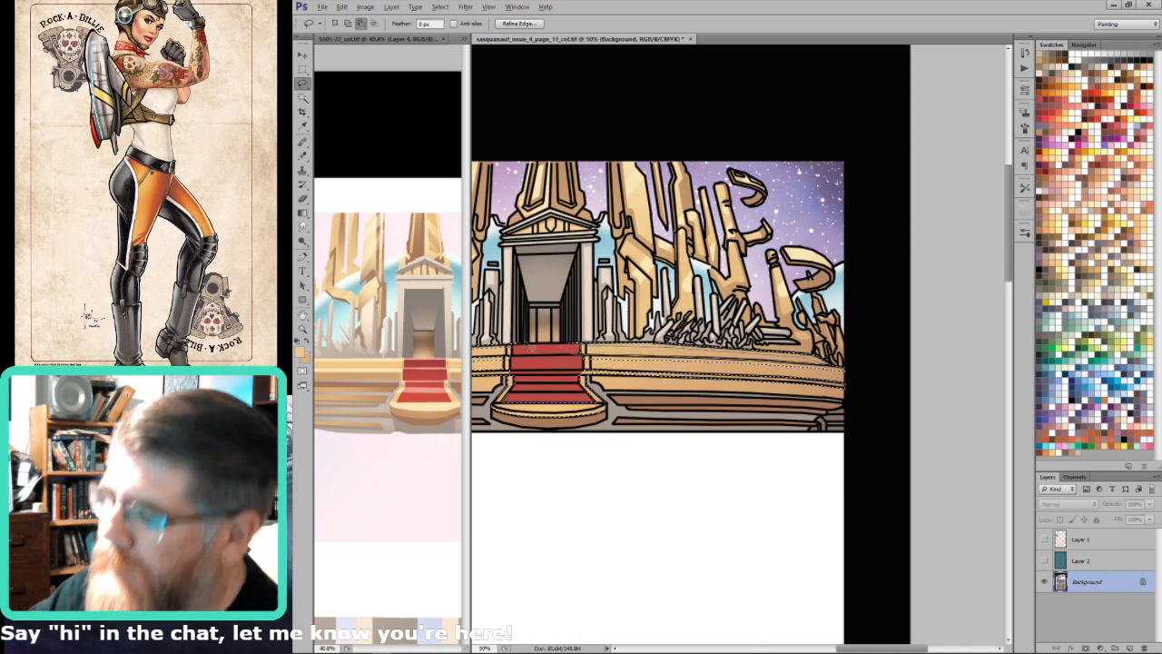
key("ctrl+minus")
key("ctrl+minus")
key("g")
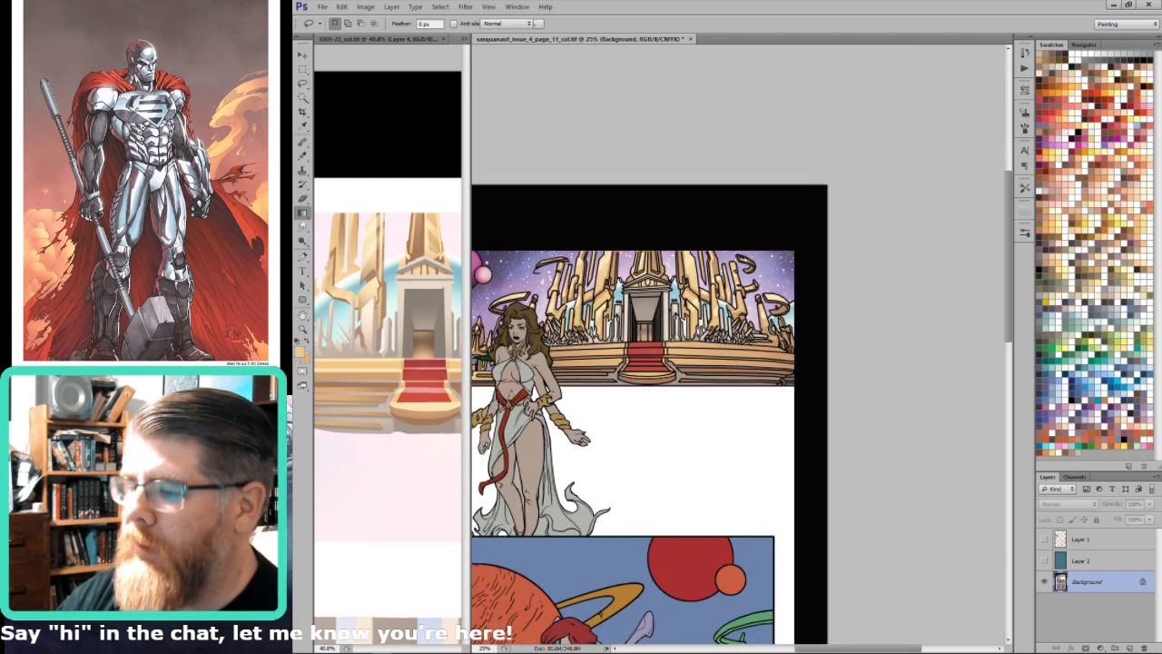
left_click_drag(670, 363, 771, 406)
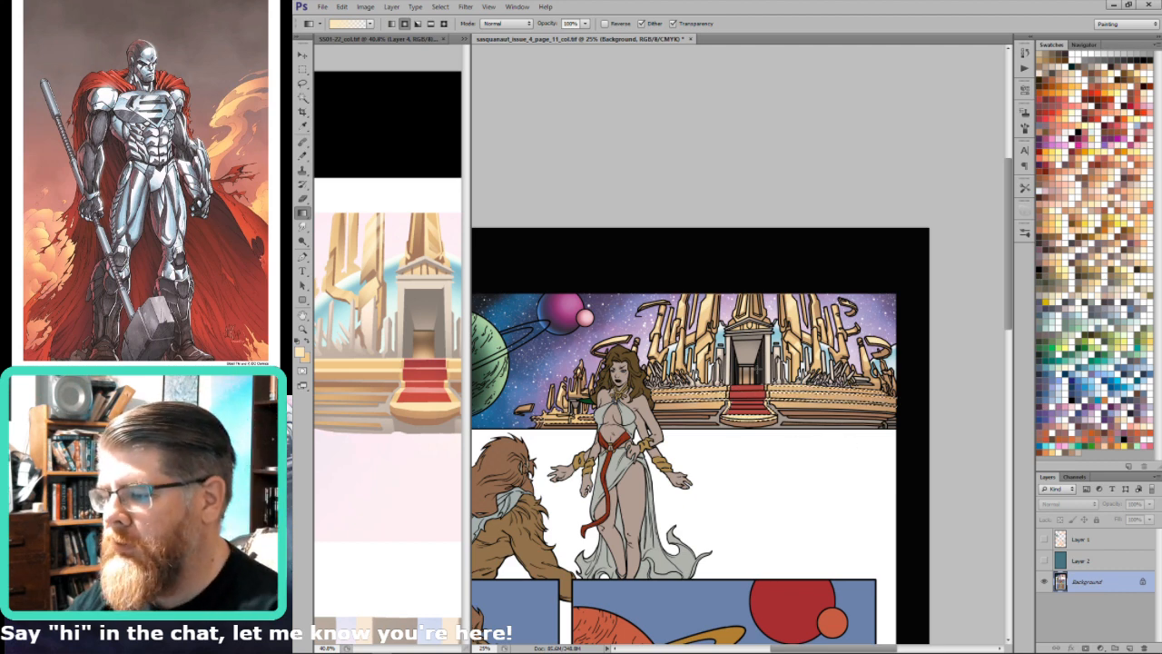
left_click_drag(579, 407, 688, 425)
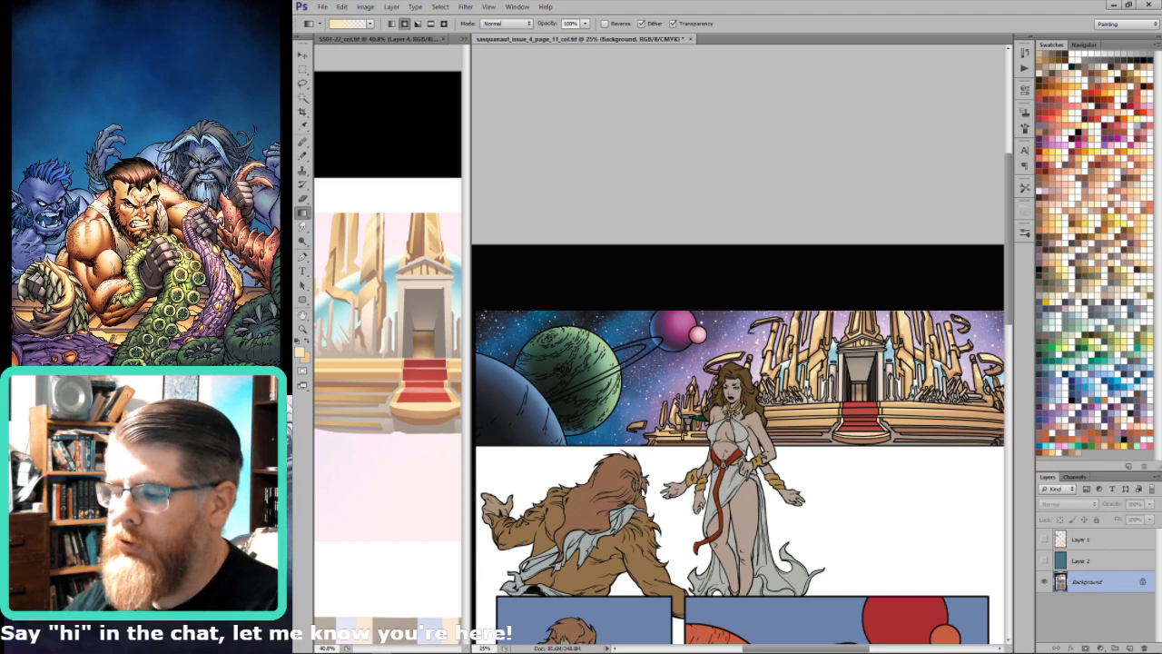
scroll(725, 459, "down", 2)
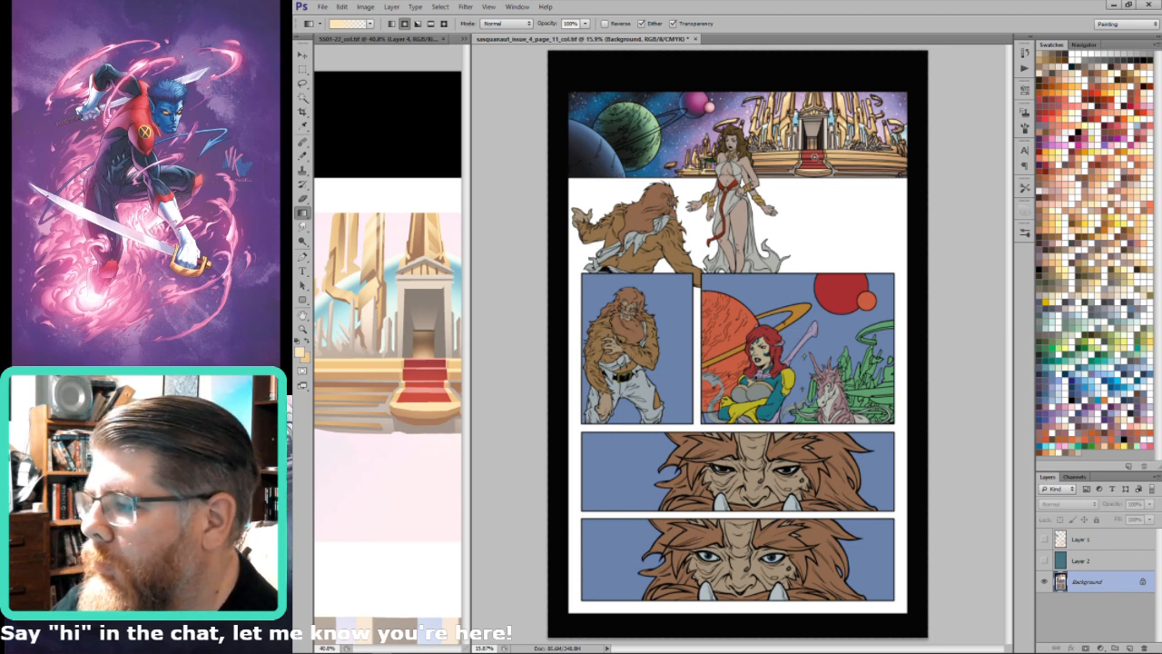
Step: Sample the dark and bright reds of the reference page's carpet and shade the temple carpet with a red gradient
key("i")
left_click(432, 390)
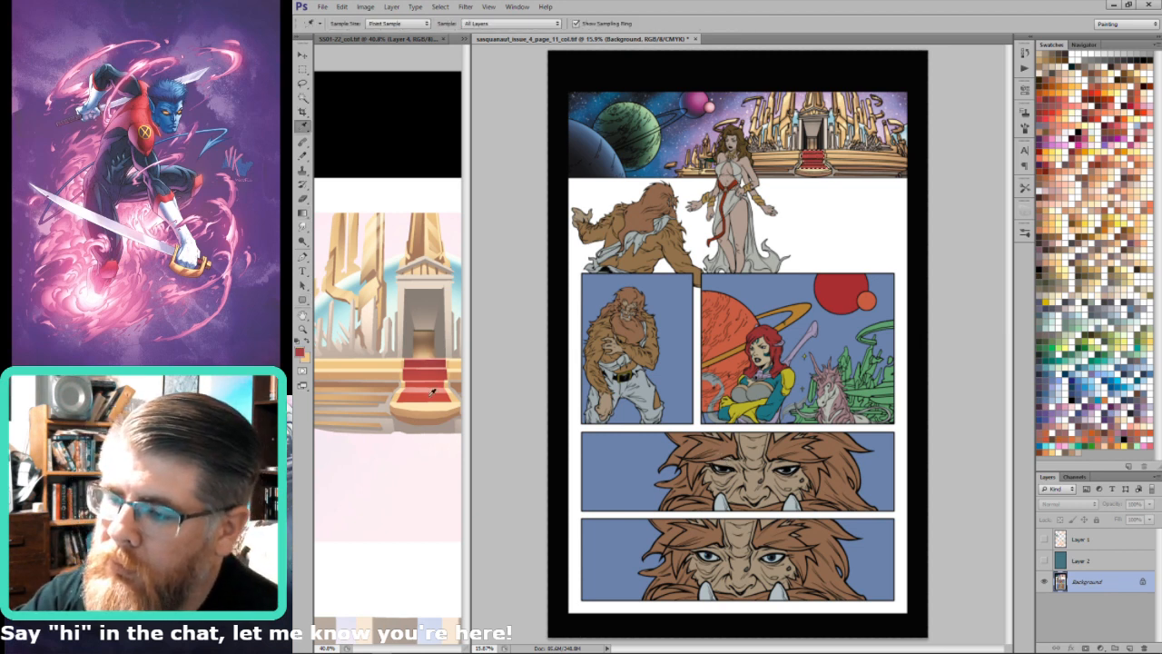
left_click(431, 357)
left_click(425, 359)
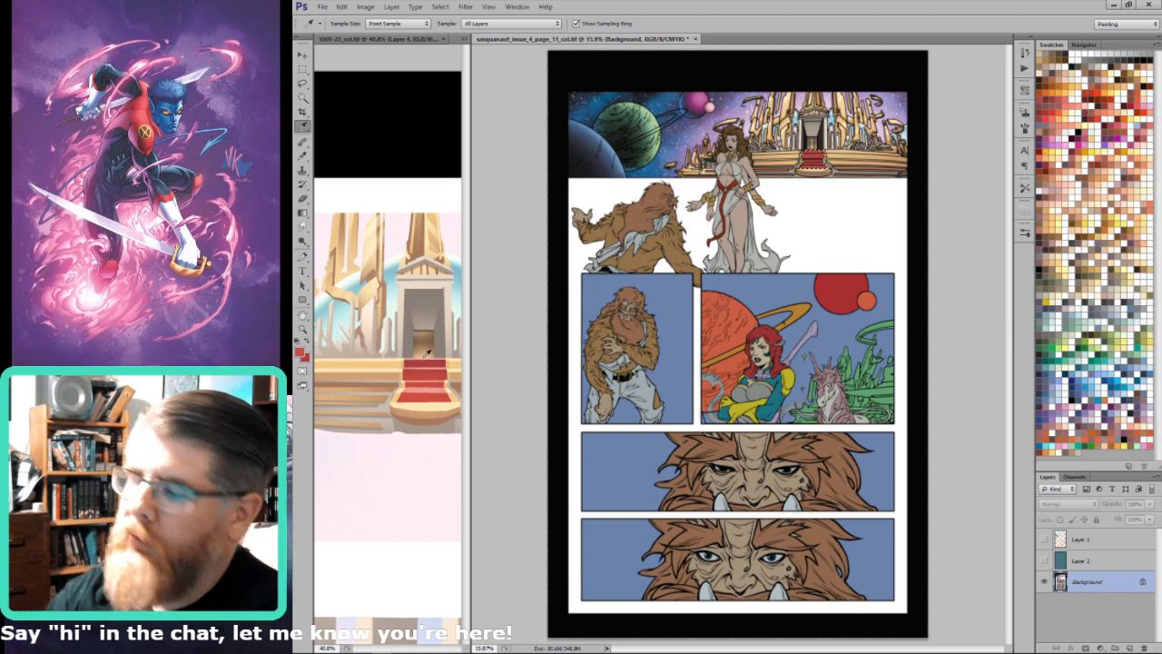
key("g")
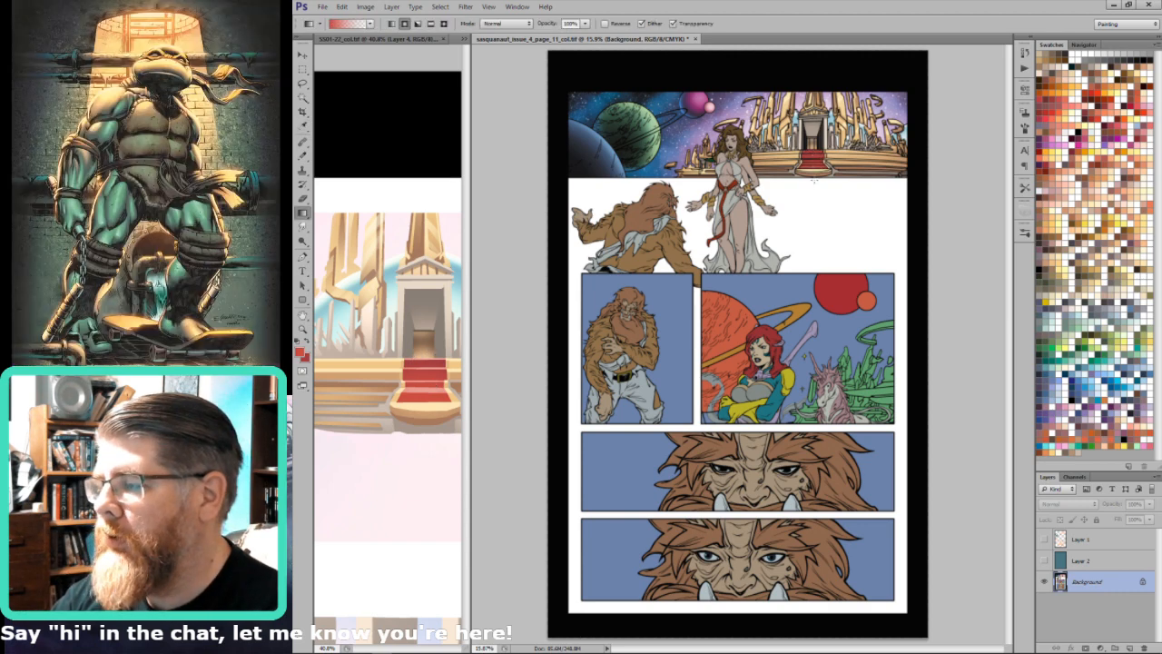
scroll(821, 146, "up", 8)
scroll(798, 310, "up", 2)
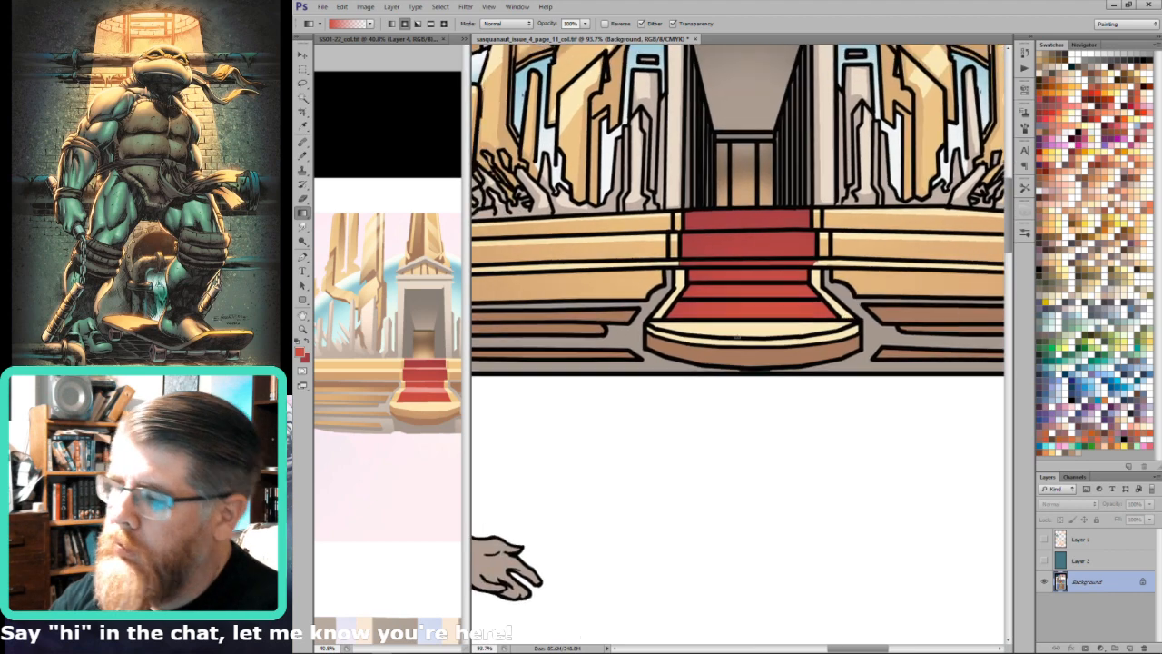
Step: Sample the carpet's lighter red from the reference page and paint highlights on the upper carpet steps with a smaller Pencil tip
key("i")
left_click(427, 385)
key("b")
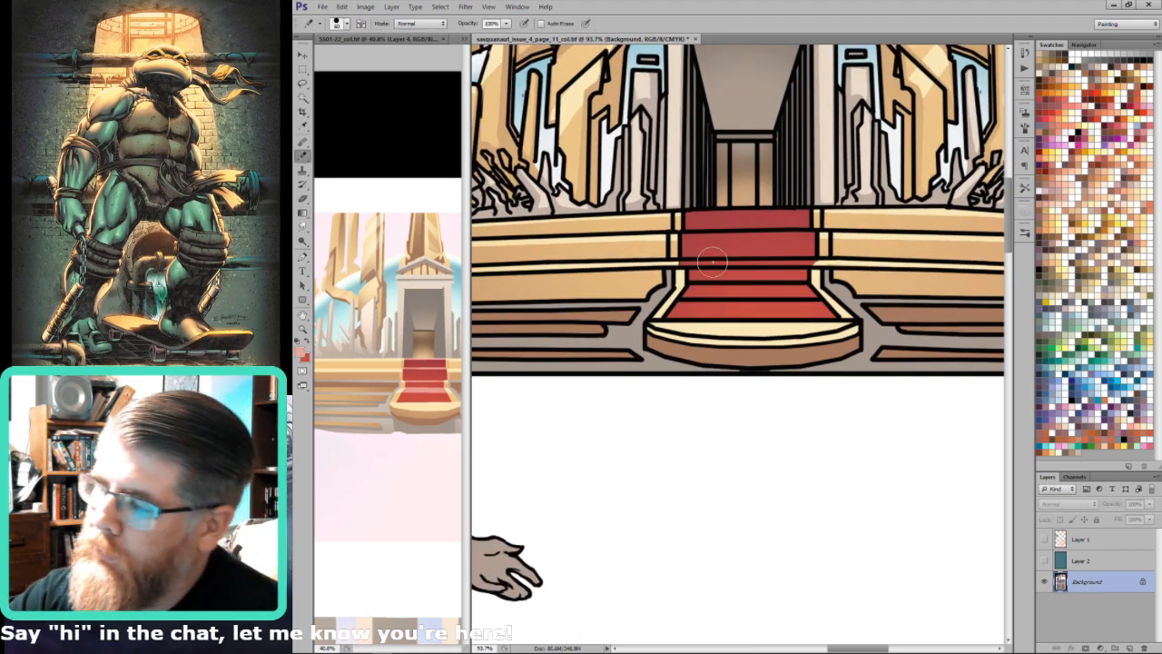
key("bracketleft")
key("bracketleft")
key("bracketleft")
key("bracketleft")
key("bracketleft")
key("bracketleft")
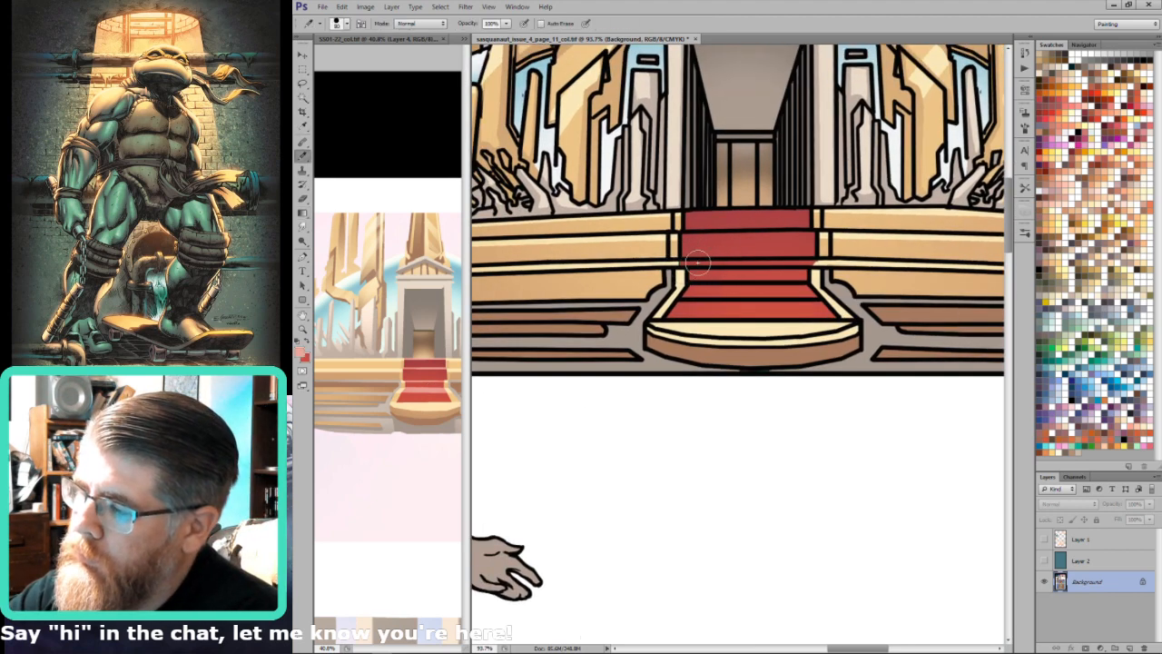
left_click_drag(679, 264, 813, 263)
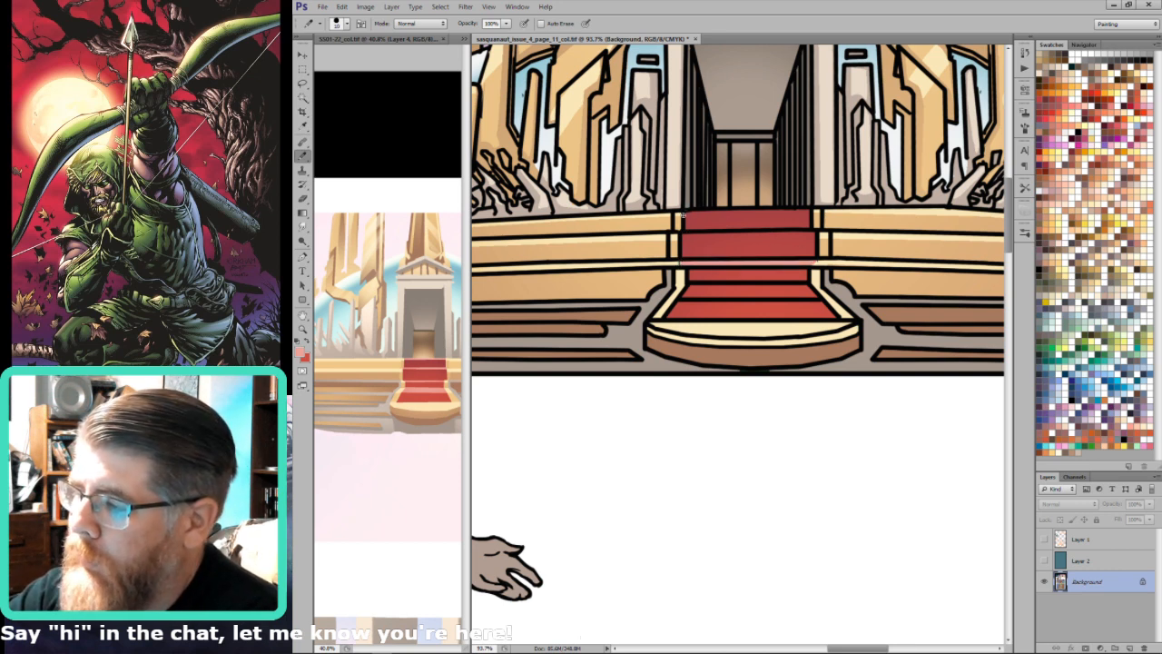
mouse_move(770, 212)
left_mouse_down()
mouse_move(685, 212)
mouse_move(812, 212)
mouse_move(683, 237)
left_mouse_up()
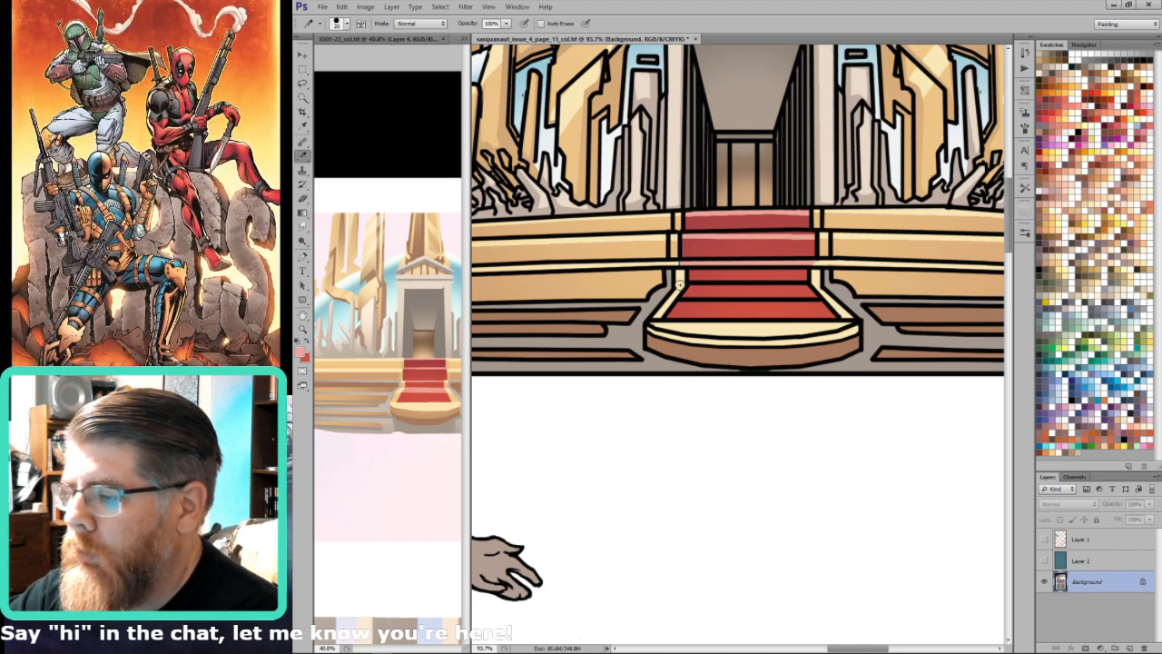
Step: Set the Pencil opacity to 60% and paint a highlight across the lower carpet steps
key("6")
left_click_drag(683, 290, 828, 292)
scroll(817, 297, "down", 3)
key("ctrl+0")
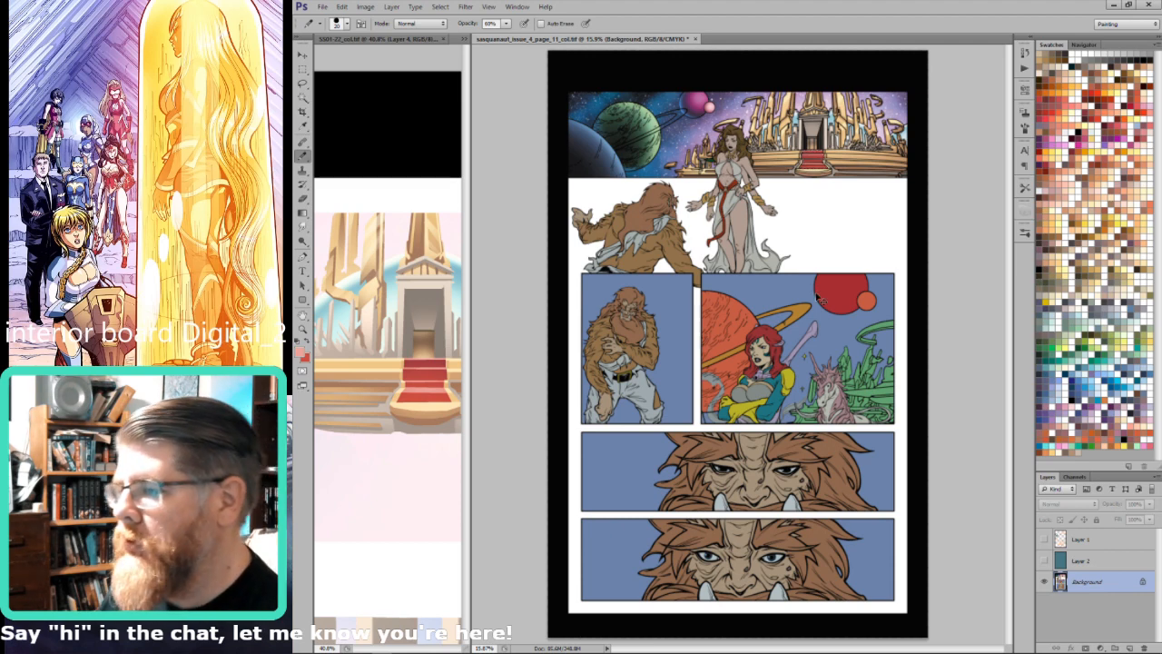
Step: Save the comic page and briefly switch to its line art channel and back to the colors
key("ctrl+s")
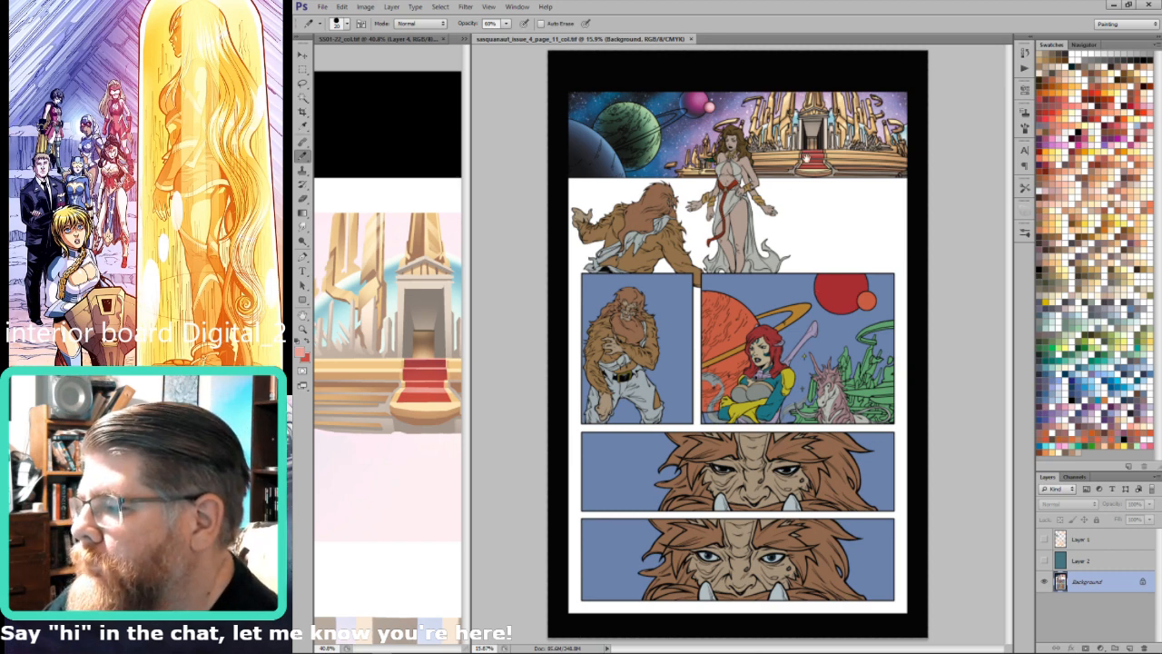
key("grave")
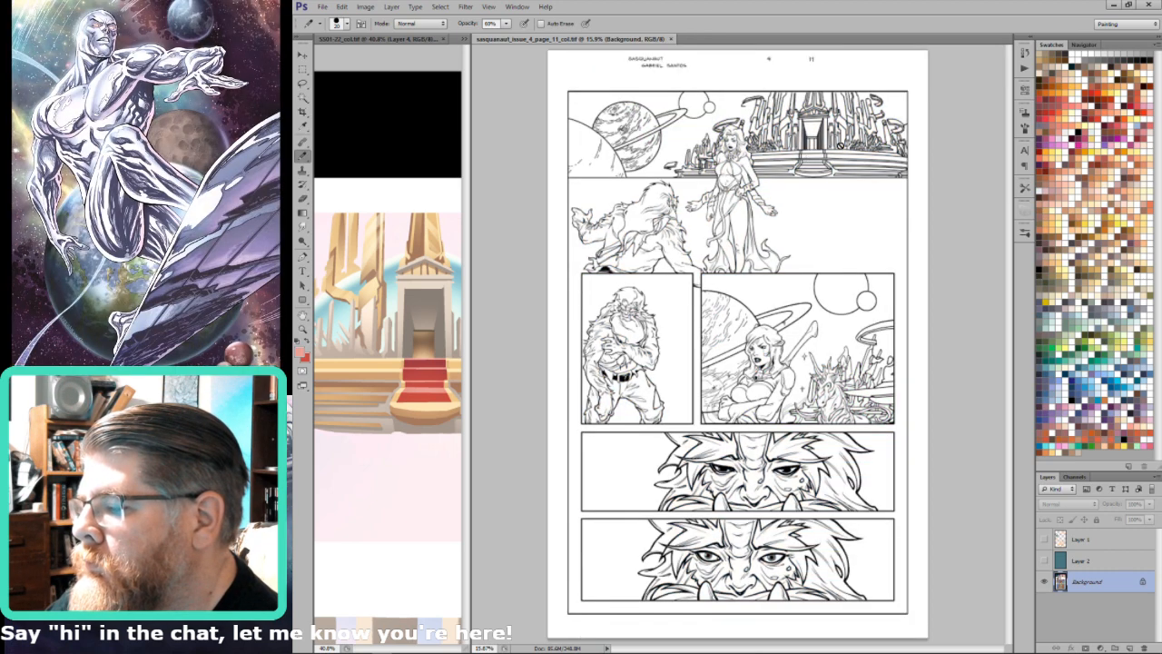
key("grave")
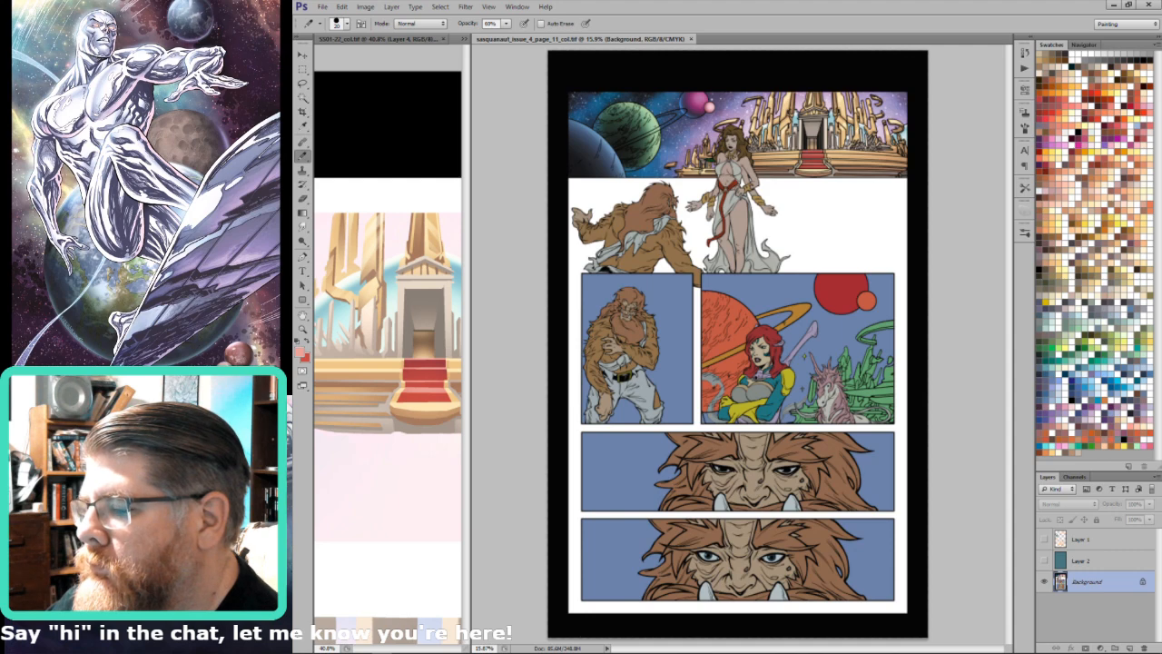
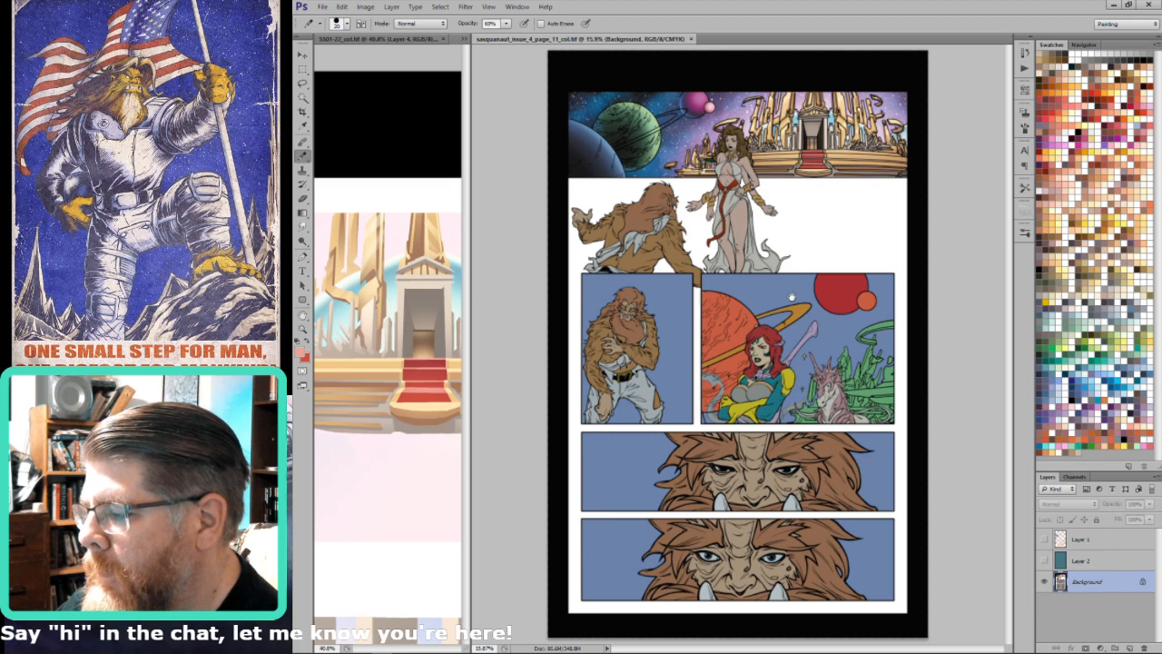
Step: Select the blue sky of the red-haired woman's panel with the Magic Wand, adding the planet's ring and the panel's lower-left corner
key("w")
left_click(796, 298)
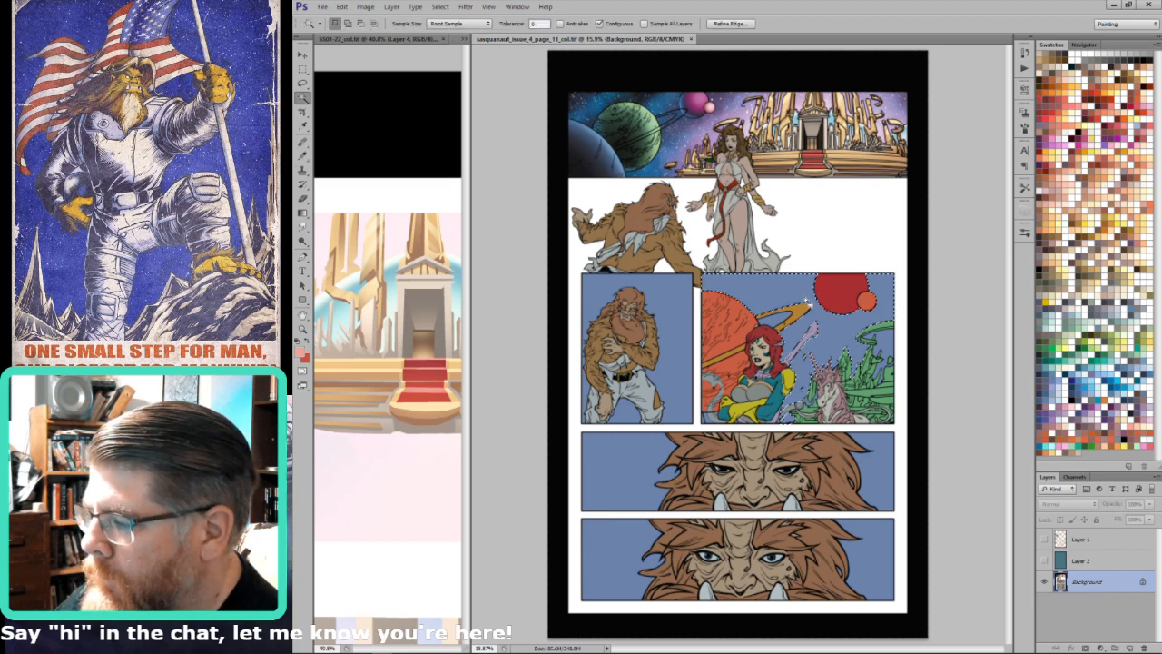
left_click(788, 318, "shift")
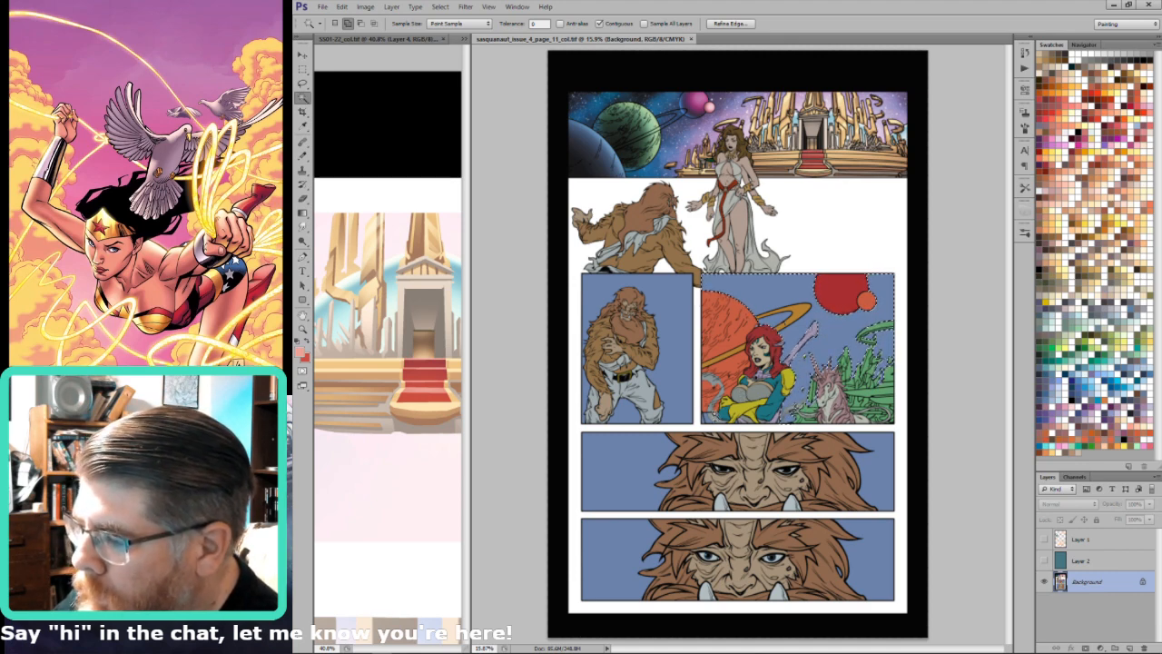
left_click(708, 417, "shift")
Step: Remove the gray curl in front of the orange planet from the sky selection with the Lasso
left_click_drag(634, 370, 691, 472)
scroll(703, 424, "up", 5)
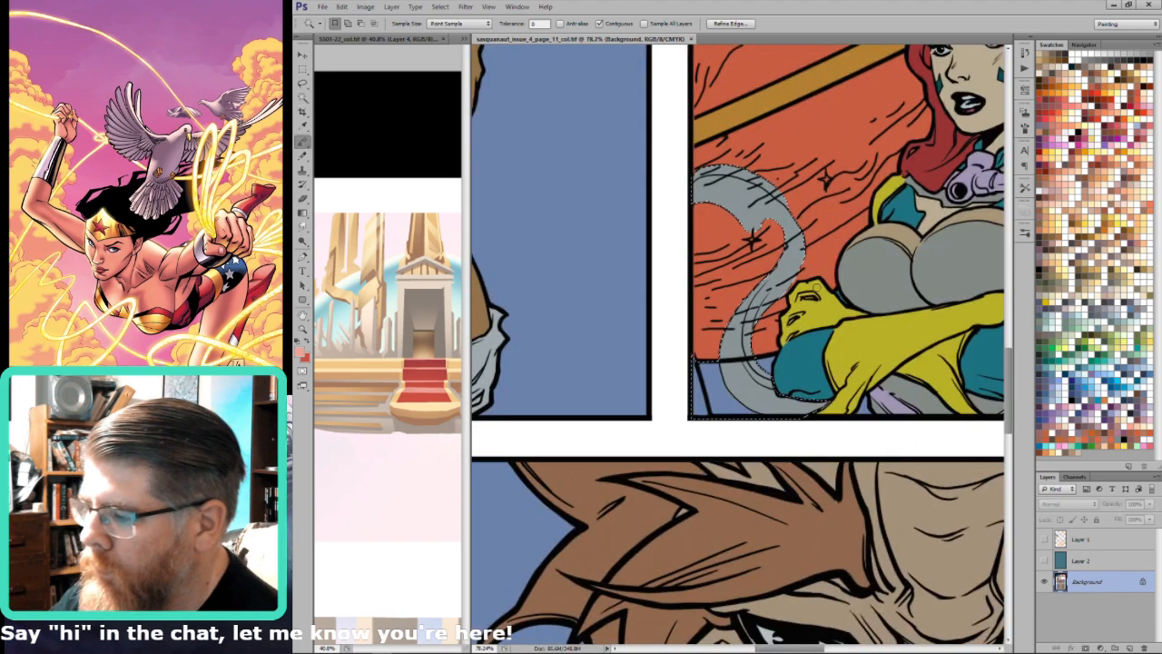
key("l")
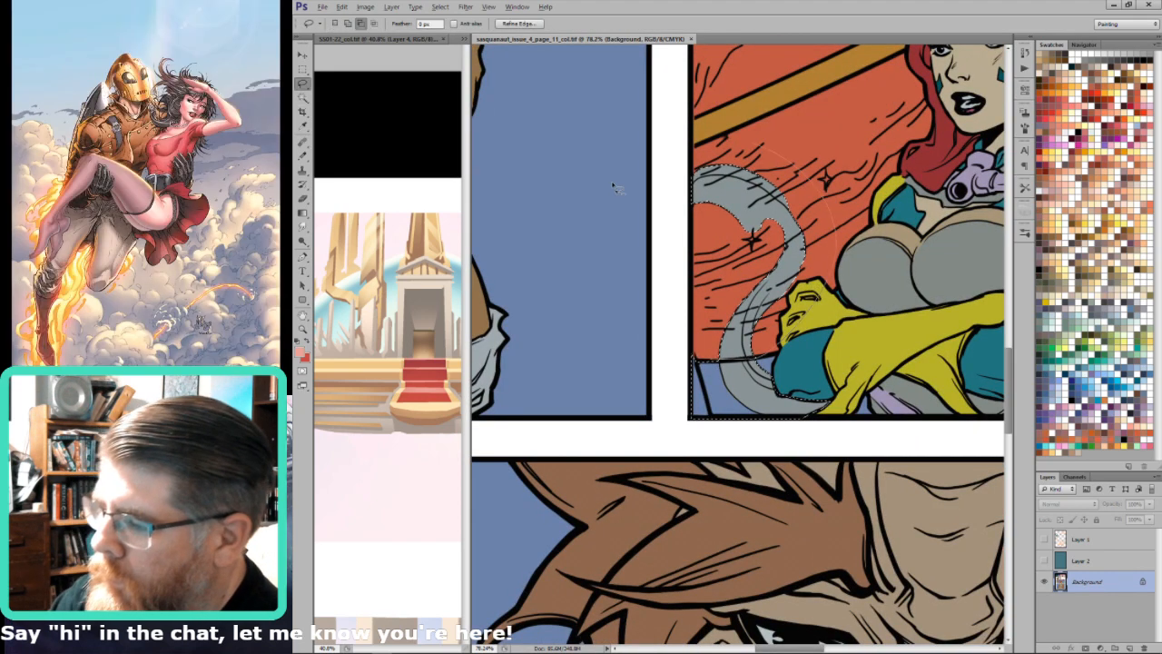
mouse_move(693, 356)
left_mouse_down()
mouse_move(718, 436)
mouse_move(652, 336)
left_mouse_up()
key("w")
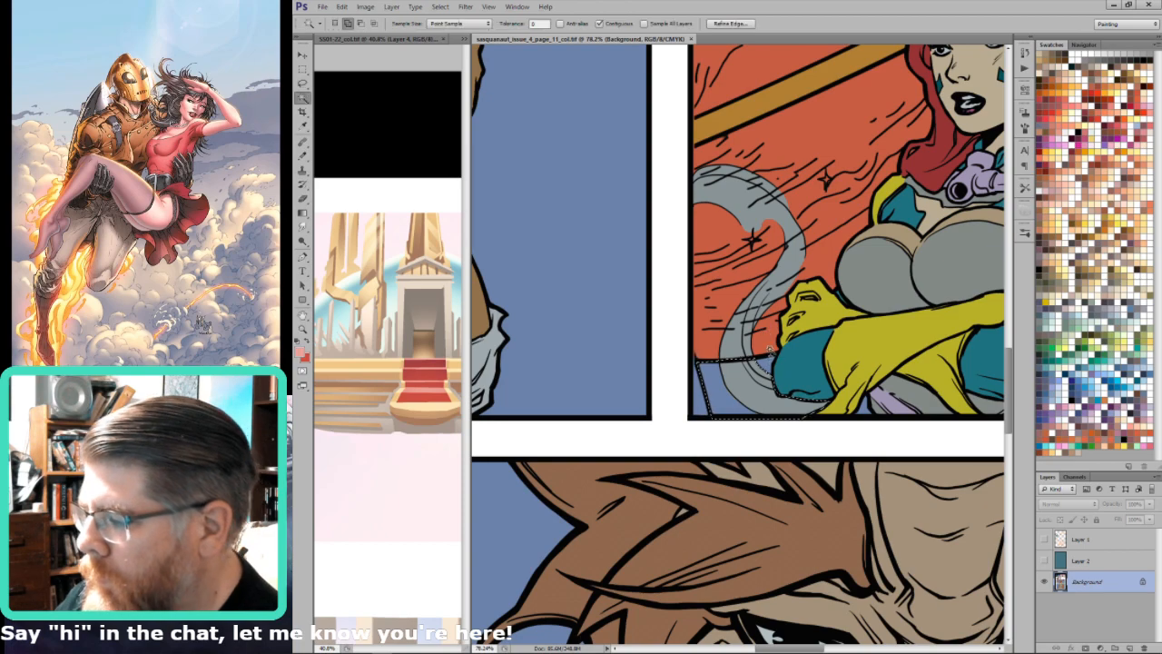
Step: Inspect the selection edges around the woman and refine them at the gray wisps beside the unicorn with Lasso and Magic Wand
scroll(879, 297, "up", 5)
scroll(891, 287, "down", 5)
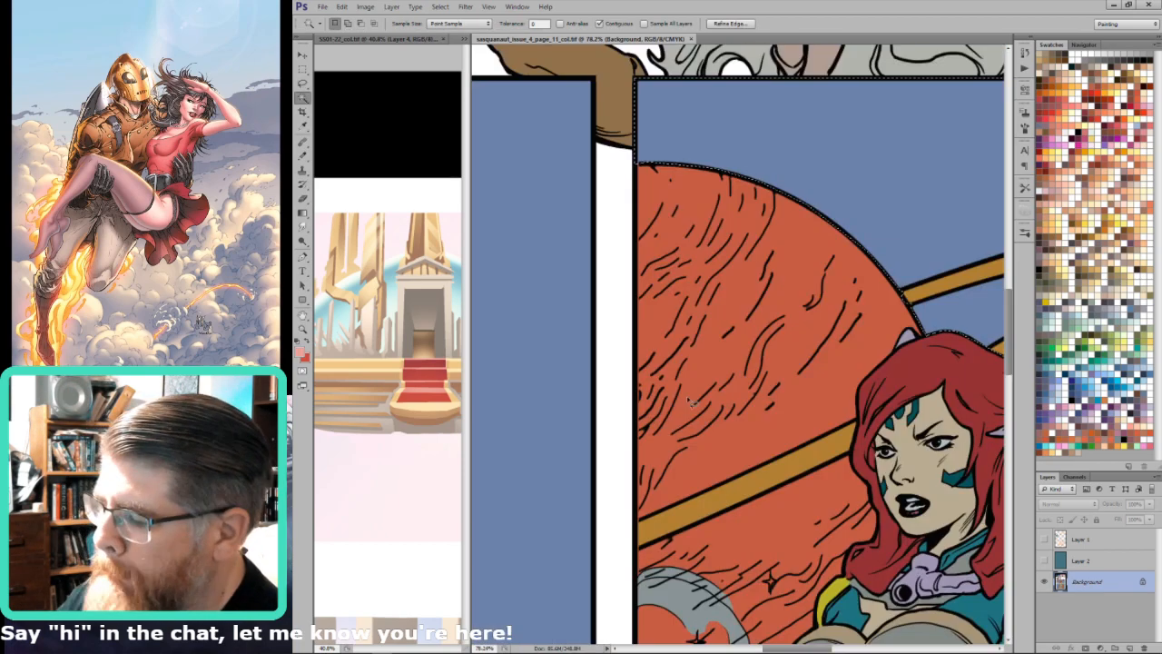
scroll(889, 327, "up", 5)
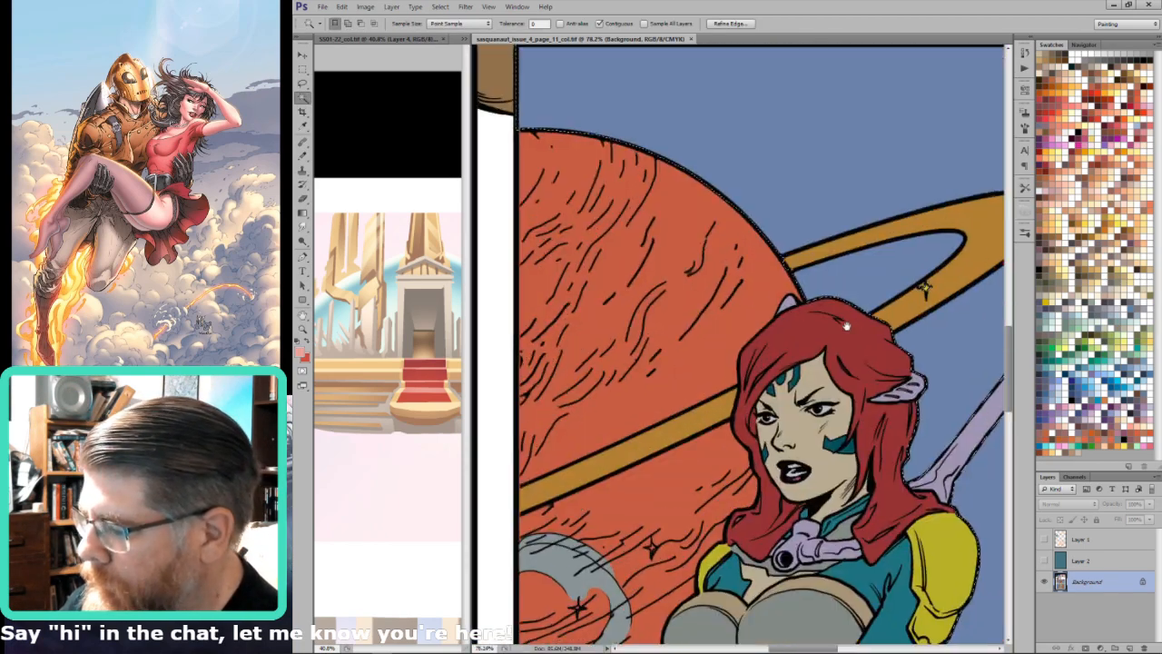
scroll(859, 324, "right", 5)
key("l")
scroll(829, 302, "down", 4)
left_click_drag(830, 301, 830, 283)
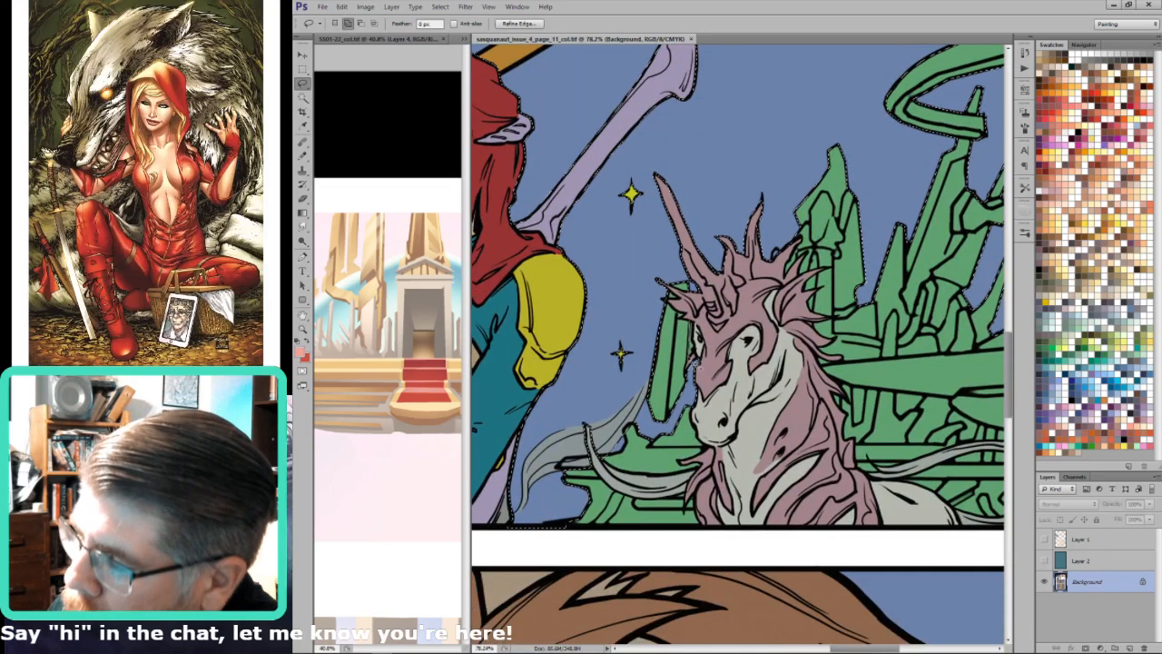
key("w")
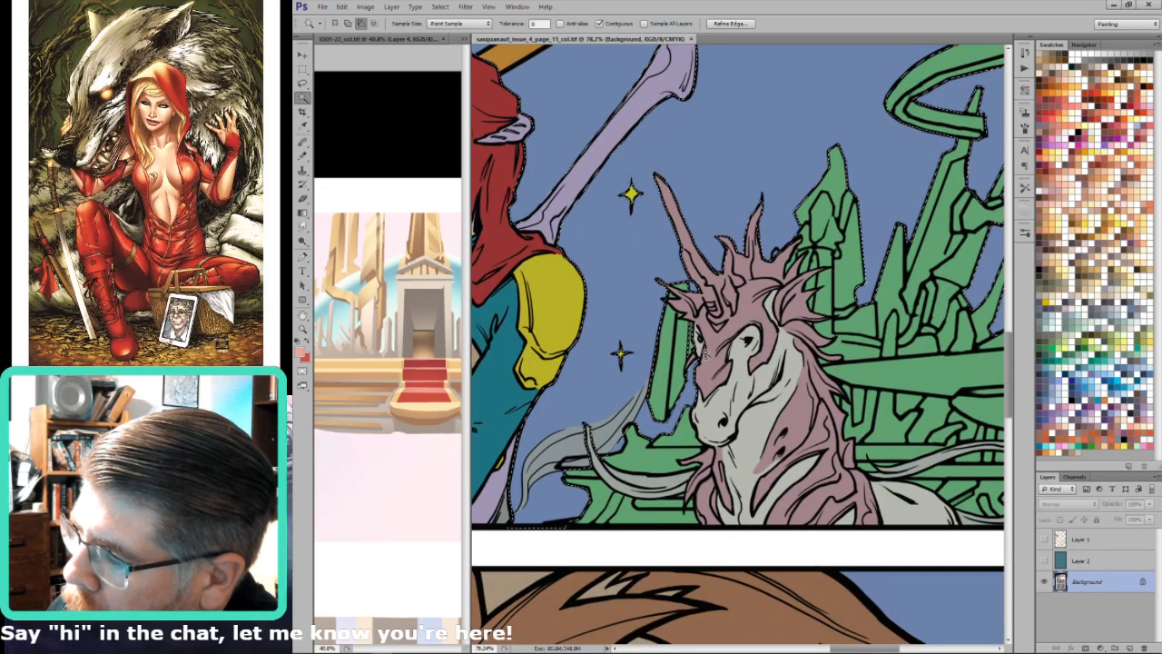
left_click(579, 464, "shift")
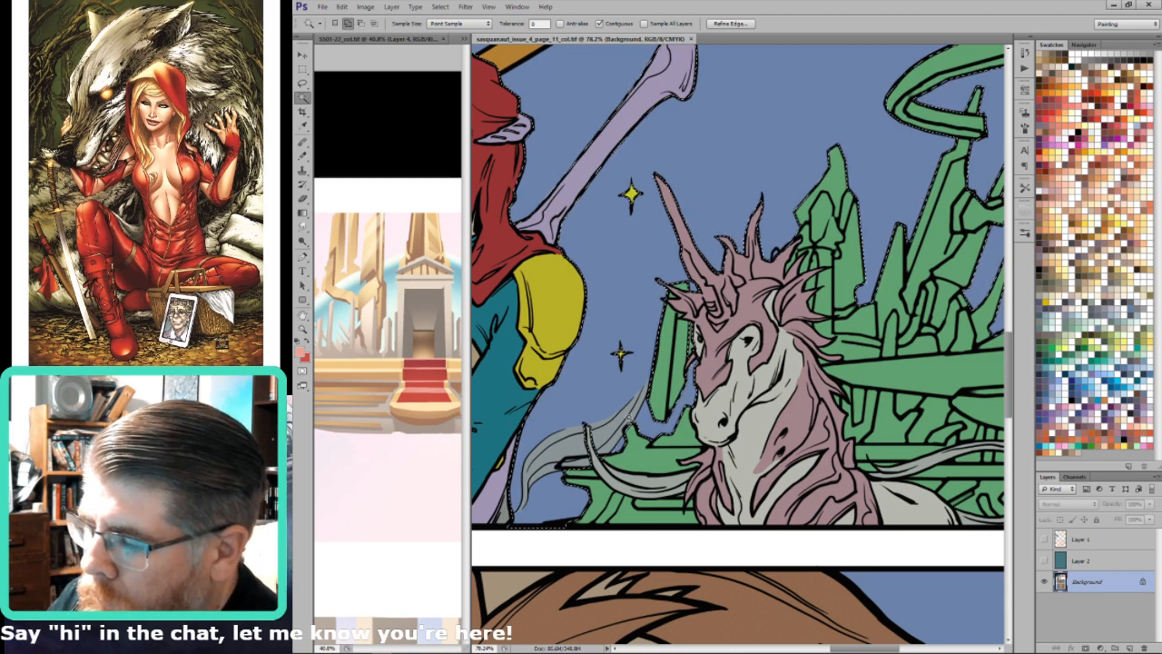
key("l")
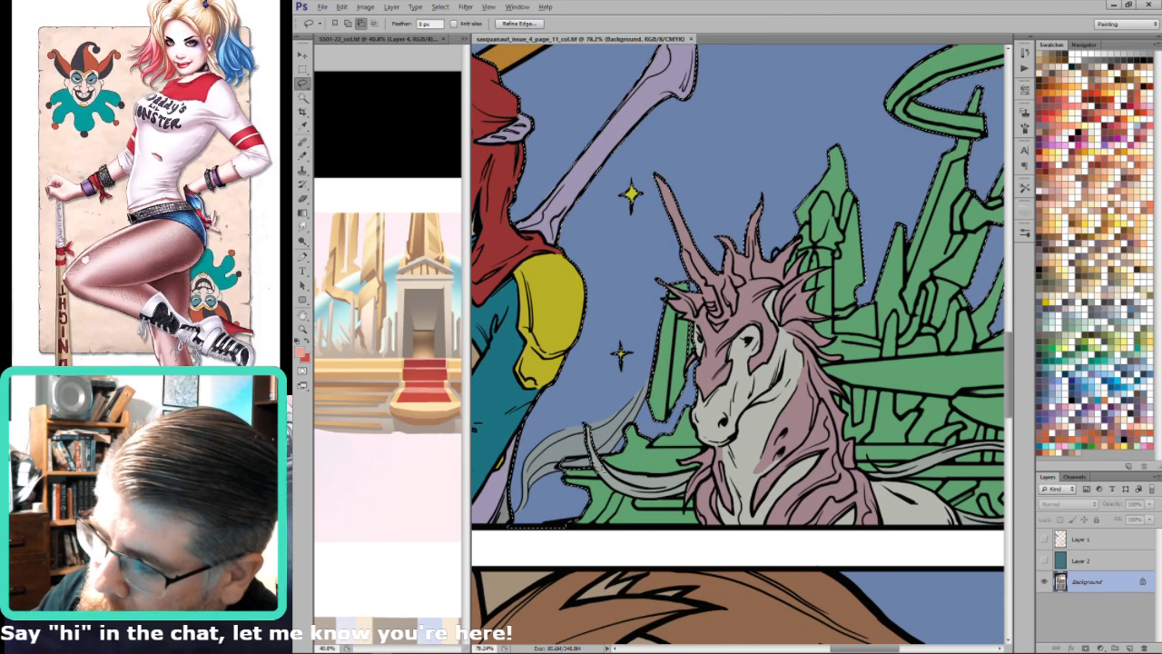
left_click_drag(852, 331, 791, 371)
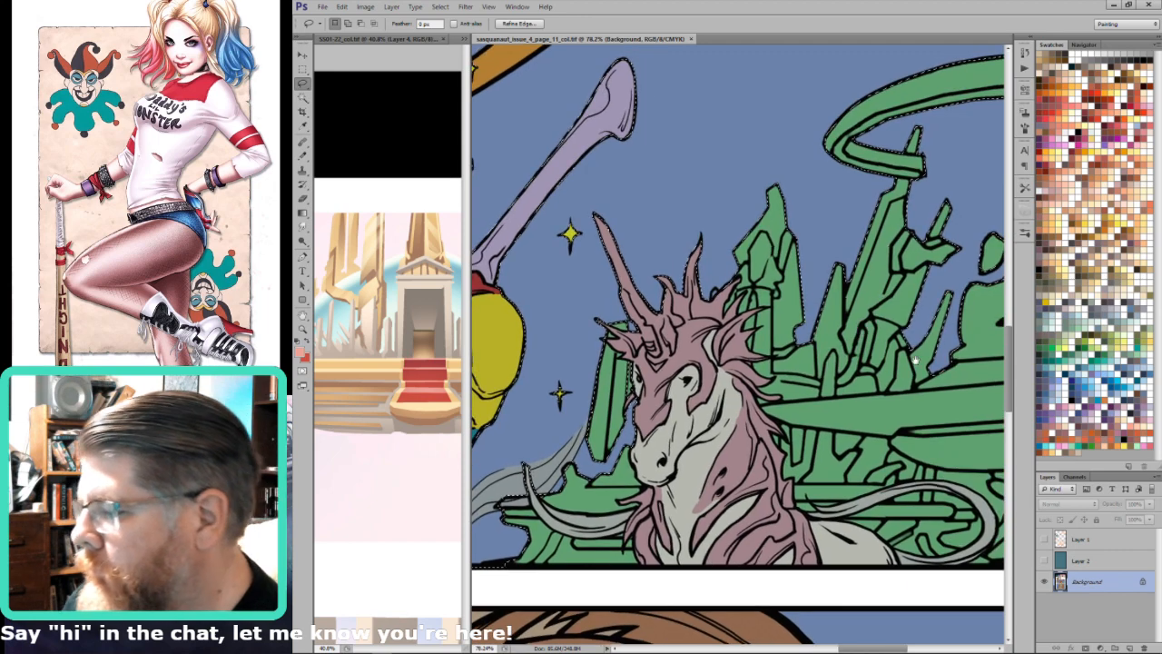
Step: Refine the sky selection around the green city towers and behind the unicorn's mane with Lasso and Magic Wand
mouse_move(957, 372)
left_mouse_down()
mouse_move(918, 382)
mouse_move(913, 402)
left_mouse_up()
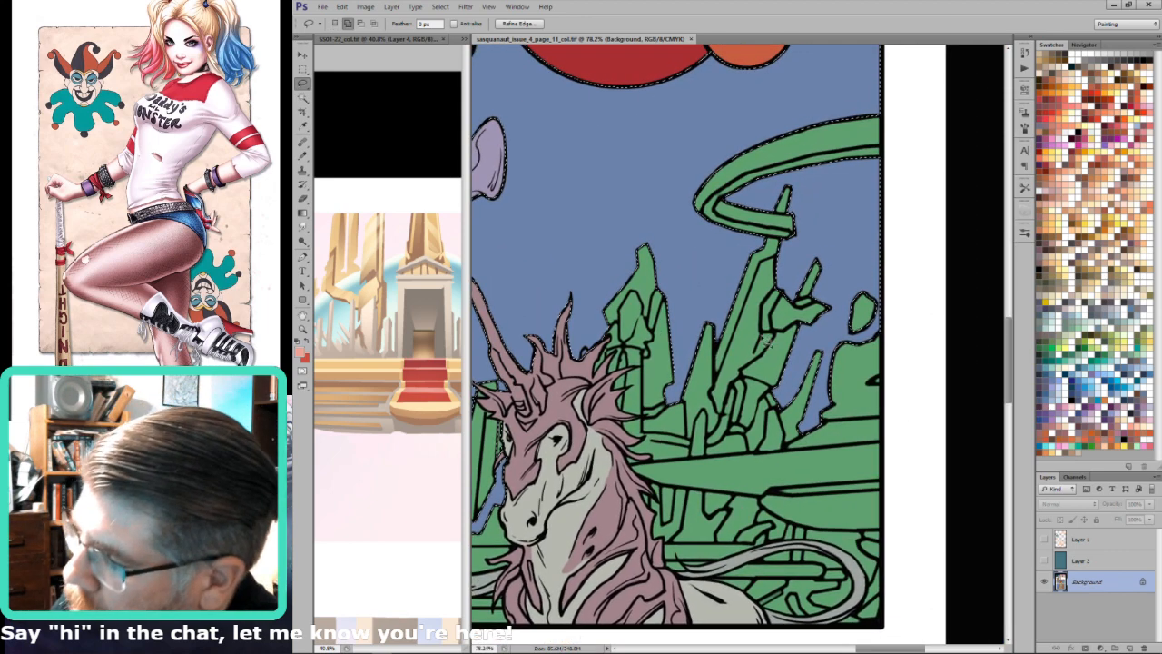
left_click_drag(764, 339, 754, 364)
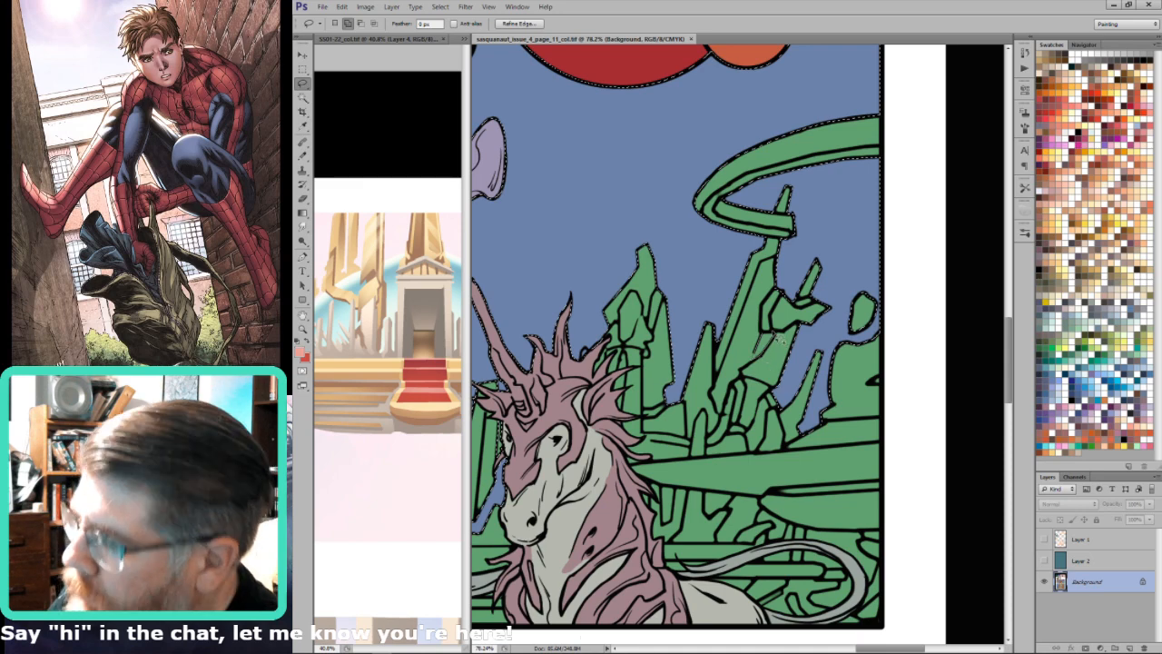
left_click_drag(649, 353, 763, 373)
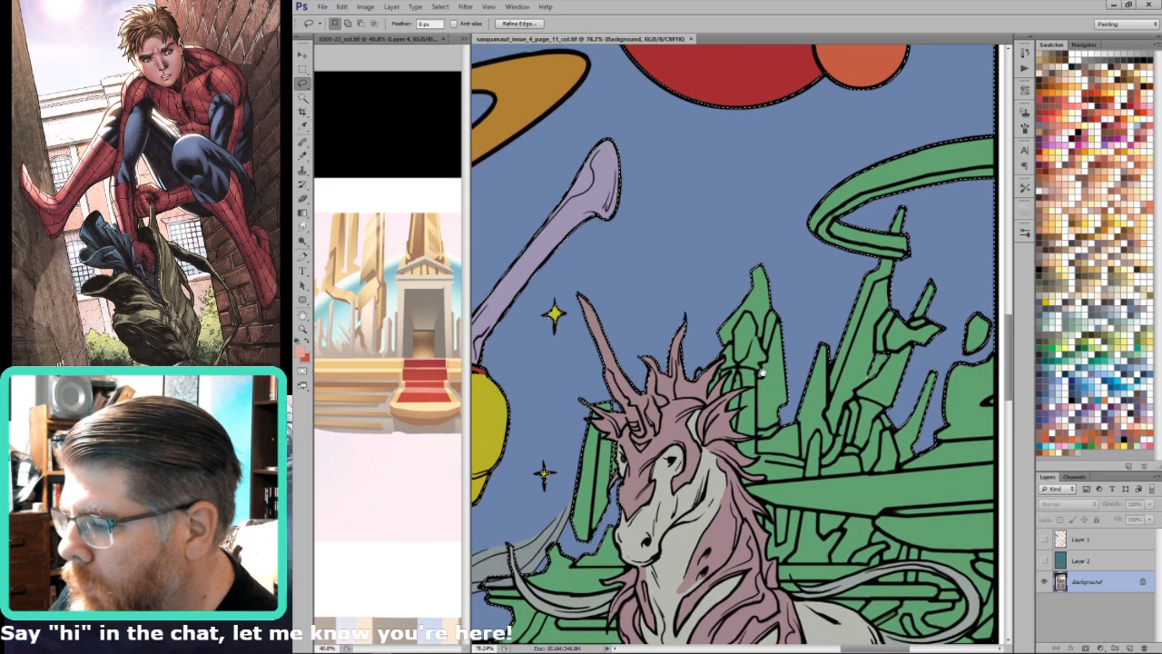
key("shift")
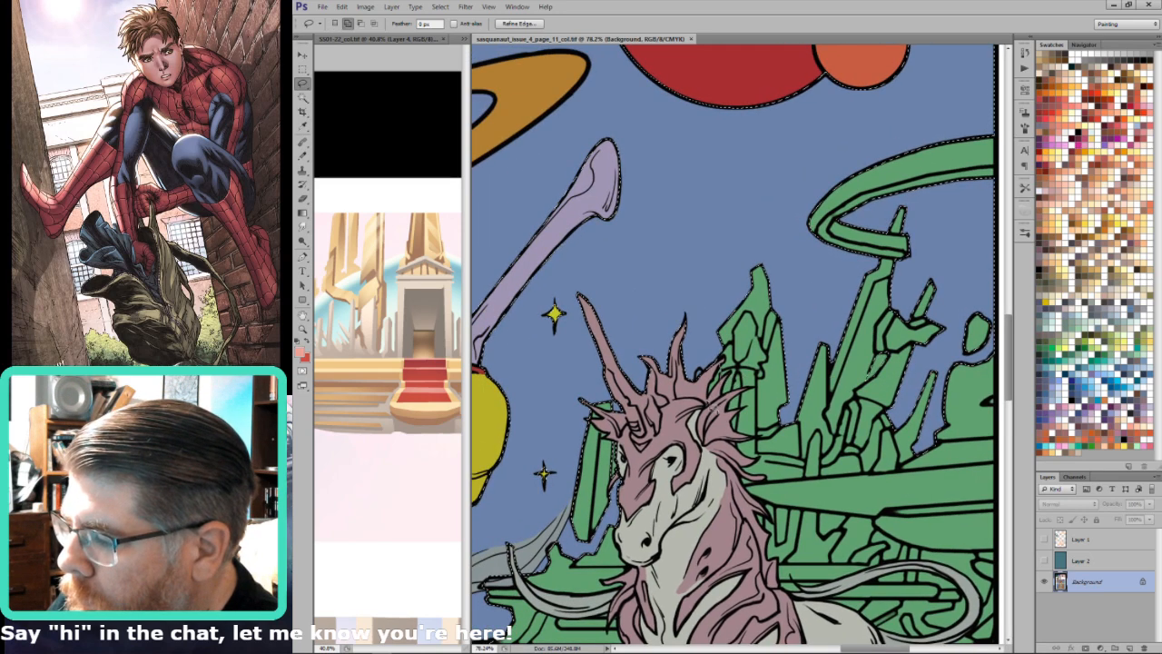
key("w")
left_click(724, 347, "alt")
key("ctrl+0")
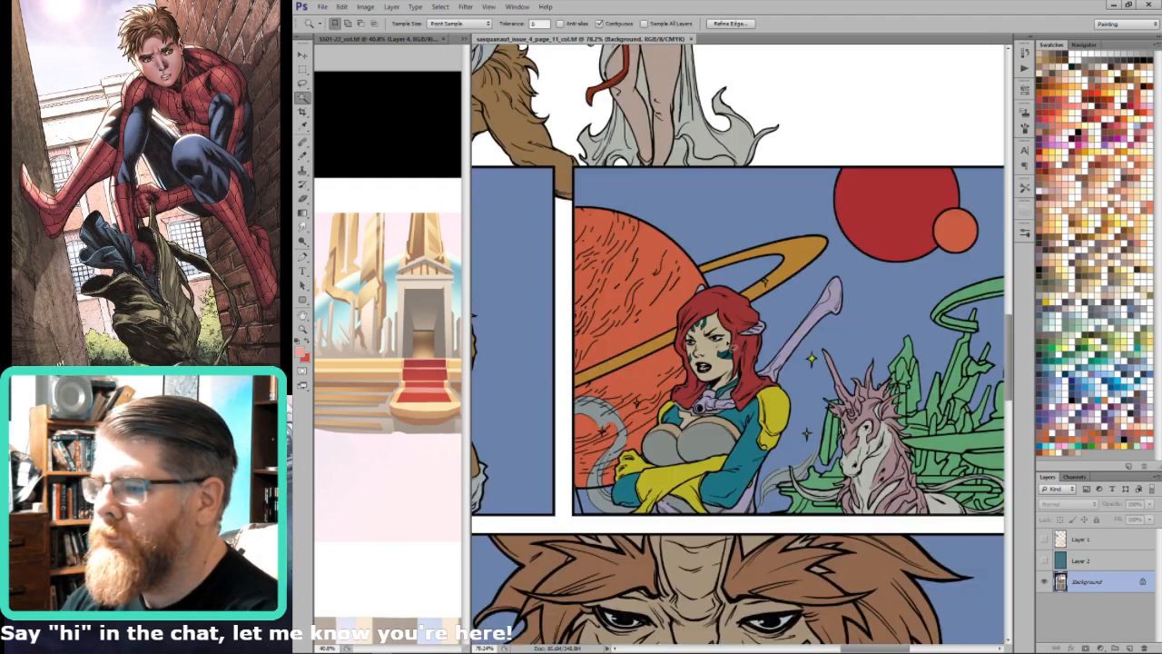
key("ctrl+0")
Step: Reset to the default colors, fill the selected sky and planet ring with black, and hide the selection outline
key("i")
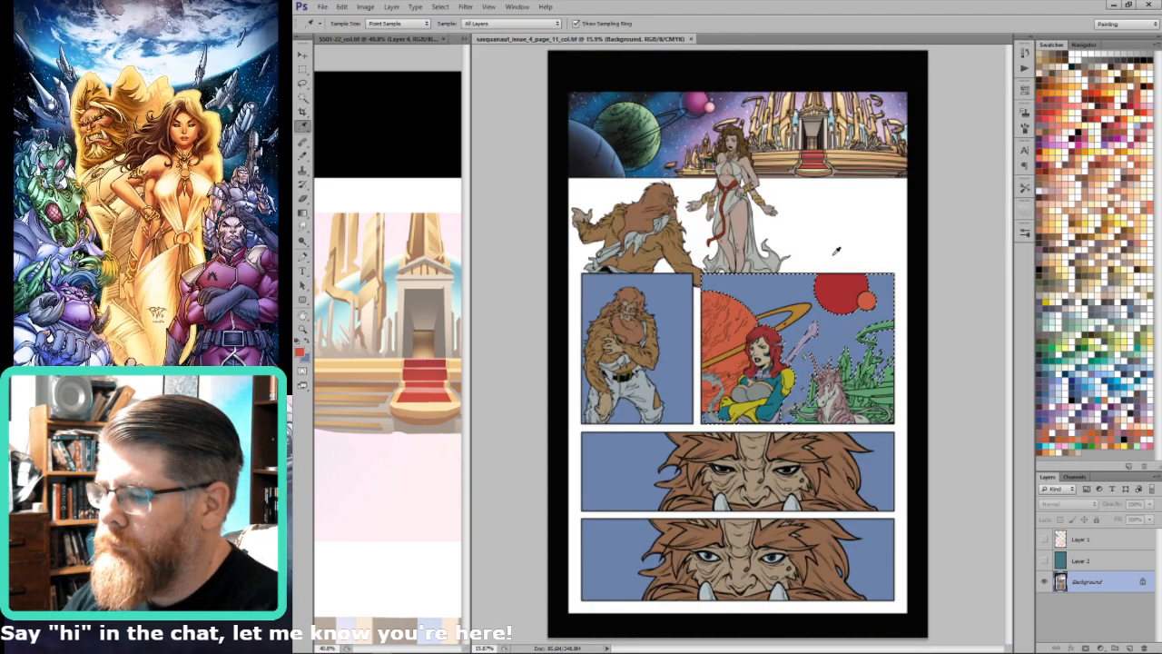
key("ctrl+BackSpace")
key("ctrl+d")
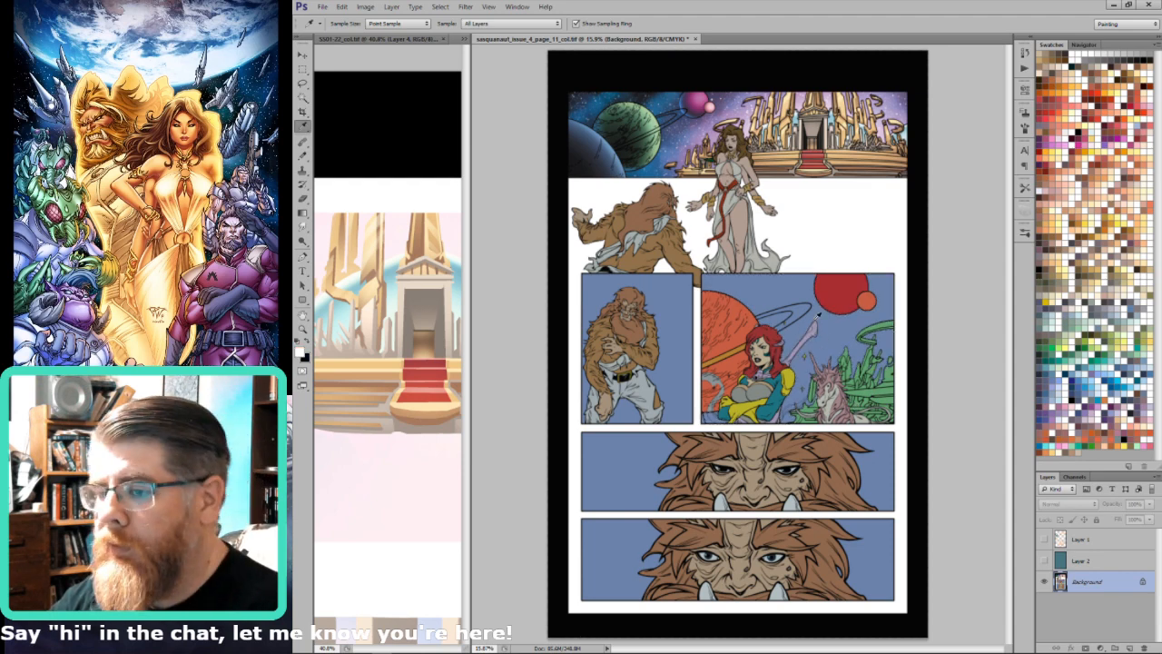
key("ctrl+alt+z")
key("ctrl+alt+z")
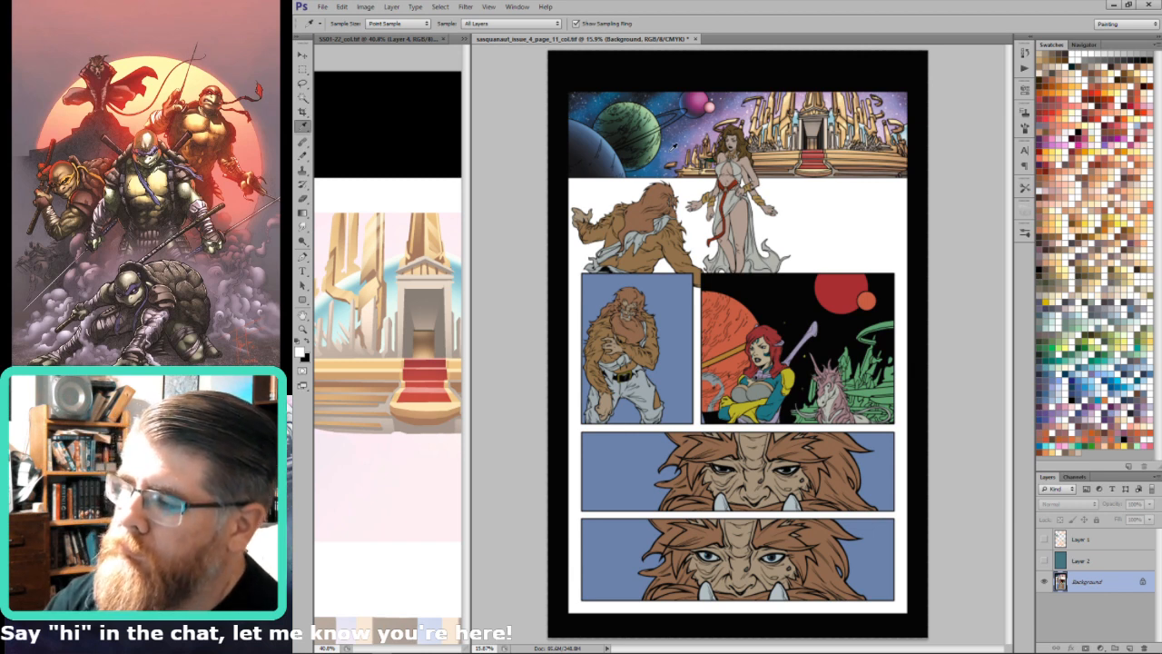
Step: Sample blue and lavender from the top panel's space sky and apply radial gradients of both across the black sky's lower-right area
left_click_drag(661, 160, 705, 131)
left_click(707, 133)
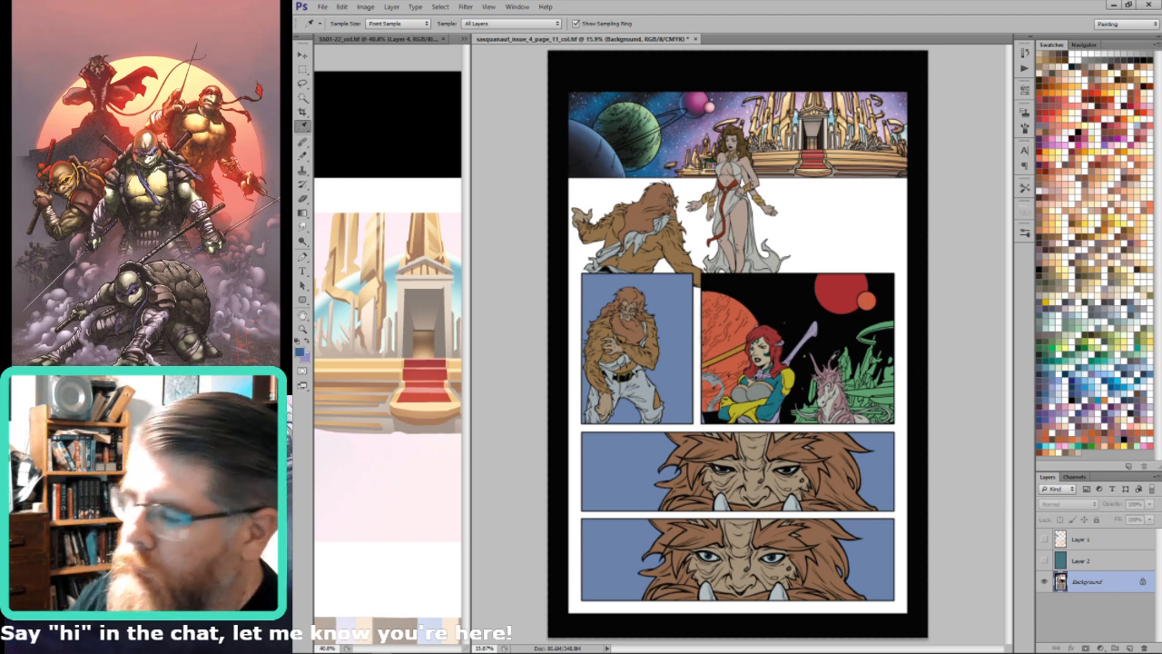
key("g")
left_click_drag(835, 304, 794, 222)
left_click_drag(864, 356, 815, 266)
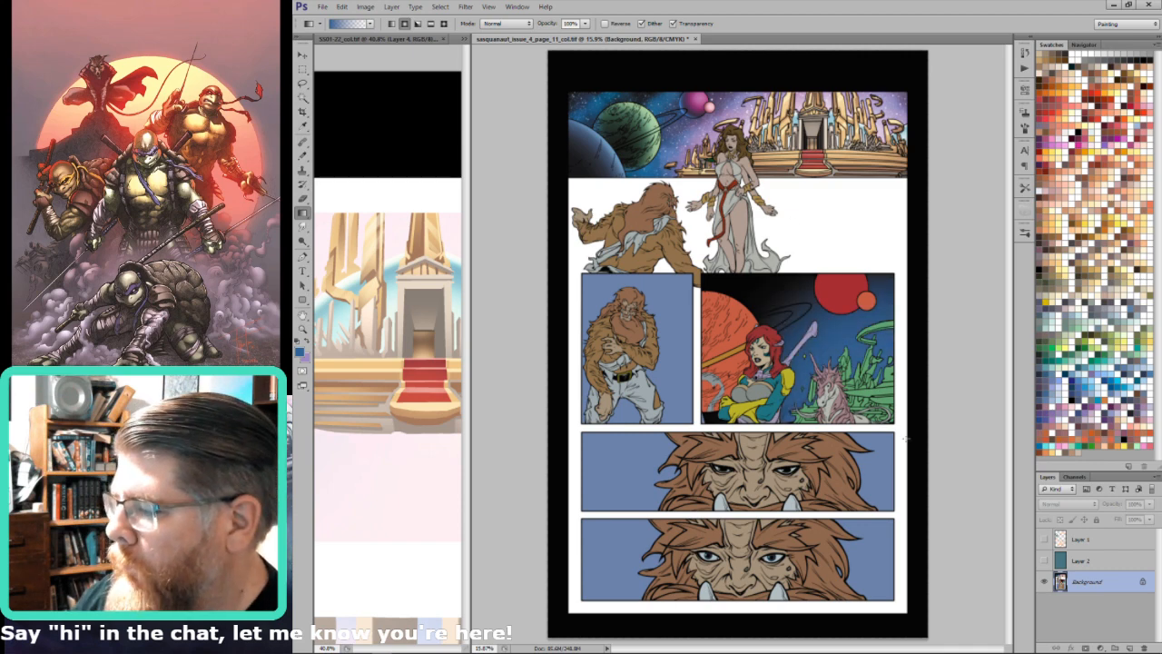
key("x")
left_click_drag(906, 439, 840, 326)
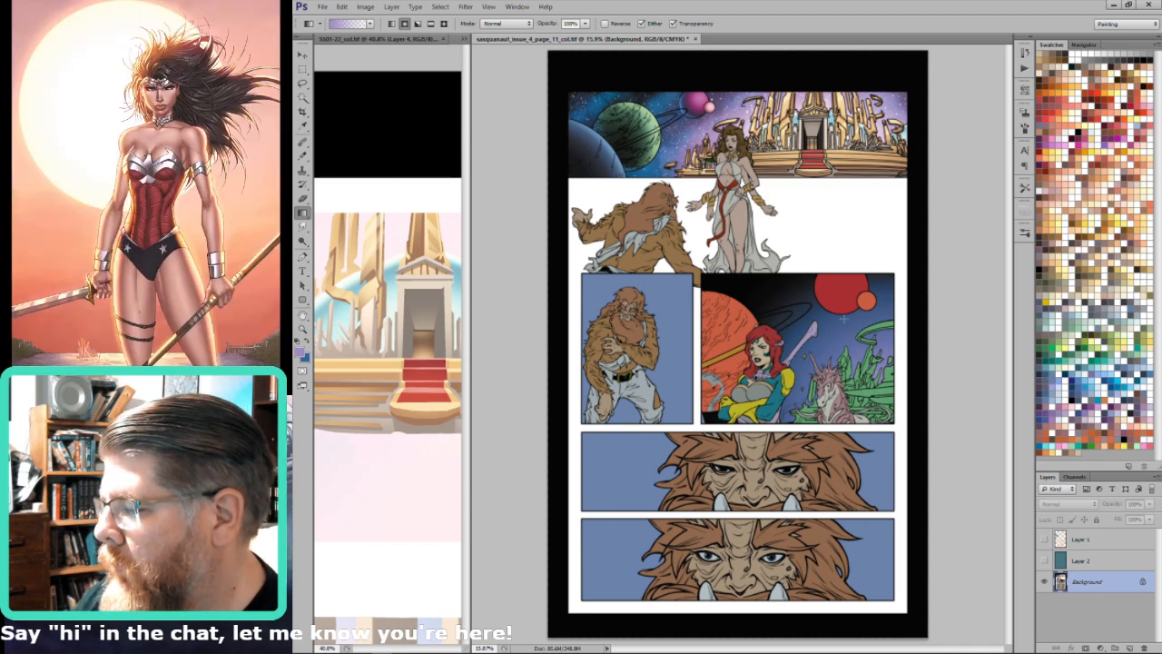
Step: Try a Color Dodge gradient over the sky's lower-right glow and reduce the gradient opacity to 30%
key("shift+alt+d")
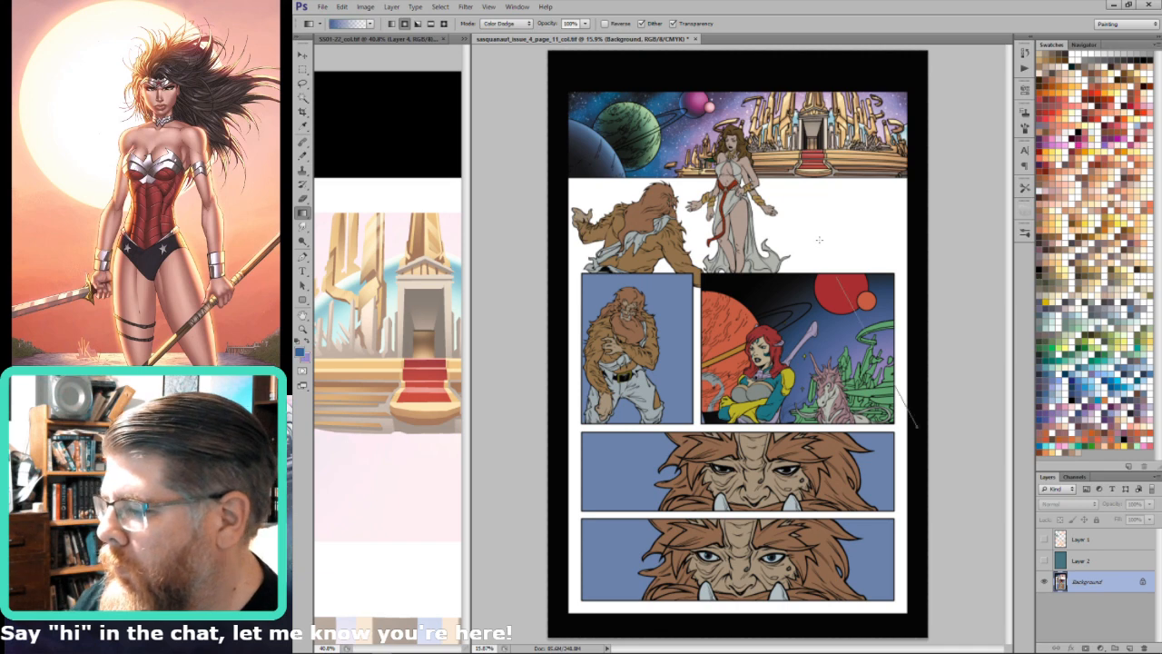
left_click_drag(924, 451, 824, 256)
key("ctrl+z")
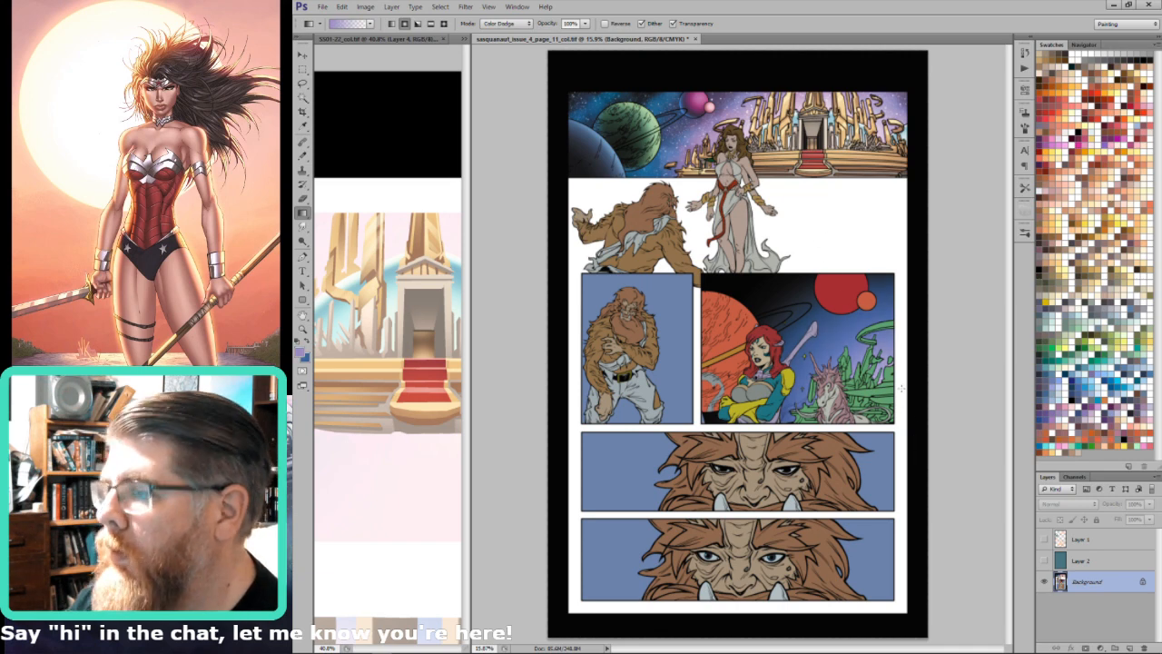
key("3")
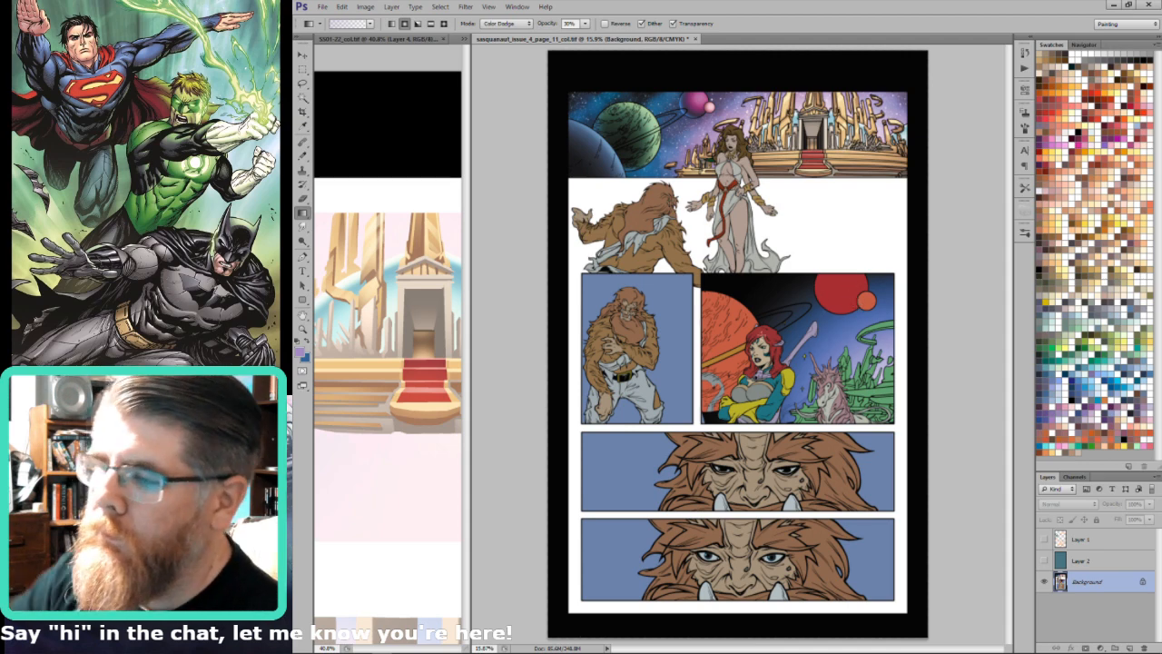
Step: Choose a cloud-textured brush preset in Normal mode at 50% opacity and paint blue nebula clouds in the panel's upper sky
key("x")
key("b")
left_click(320, 25)
left_click(320, 26)
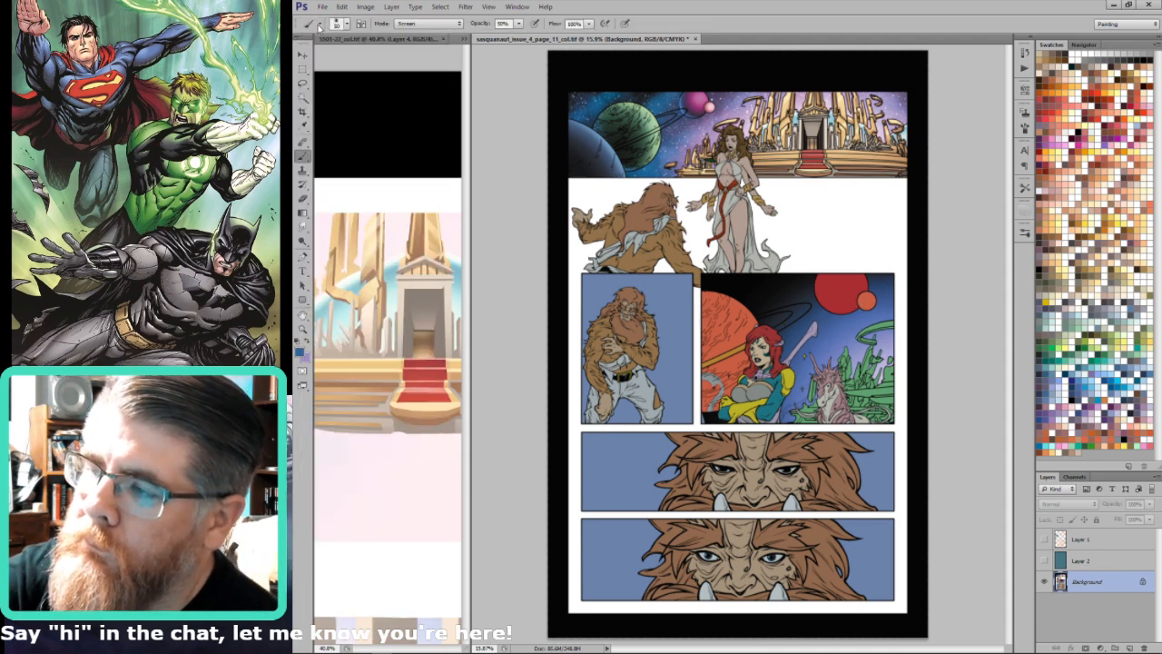
left_click(318, 25)
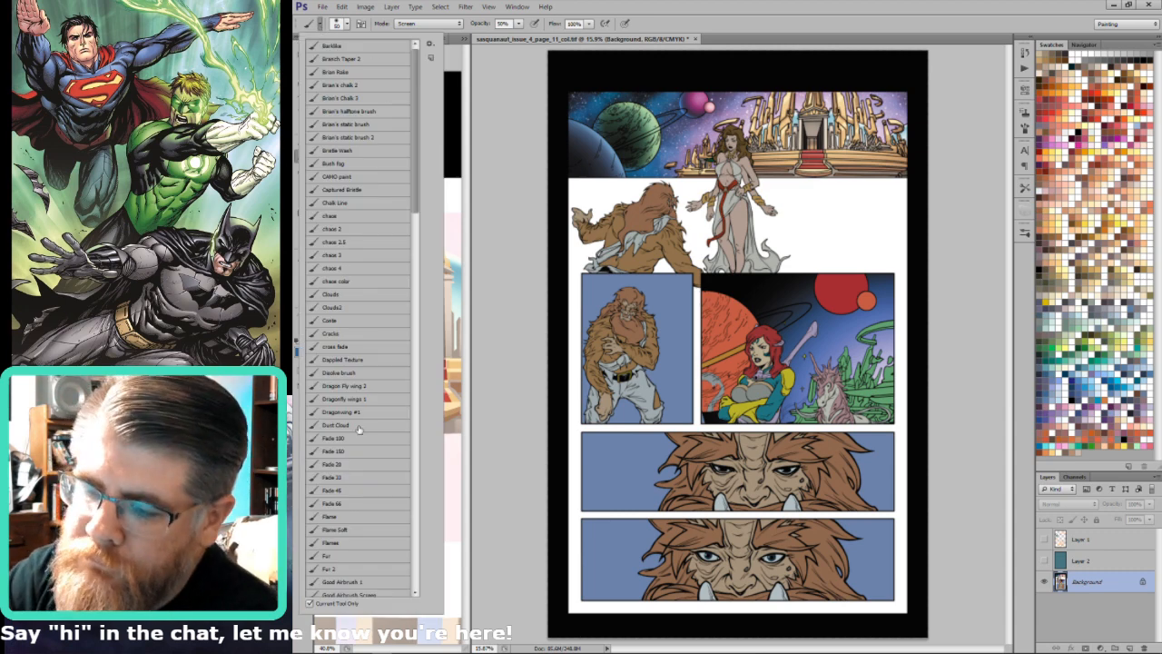
left_click(366, 399)
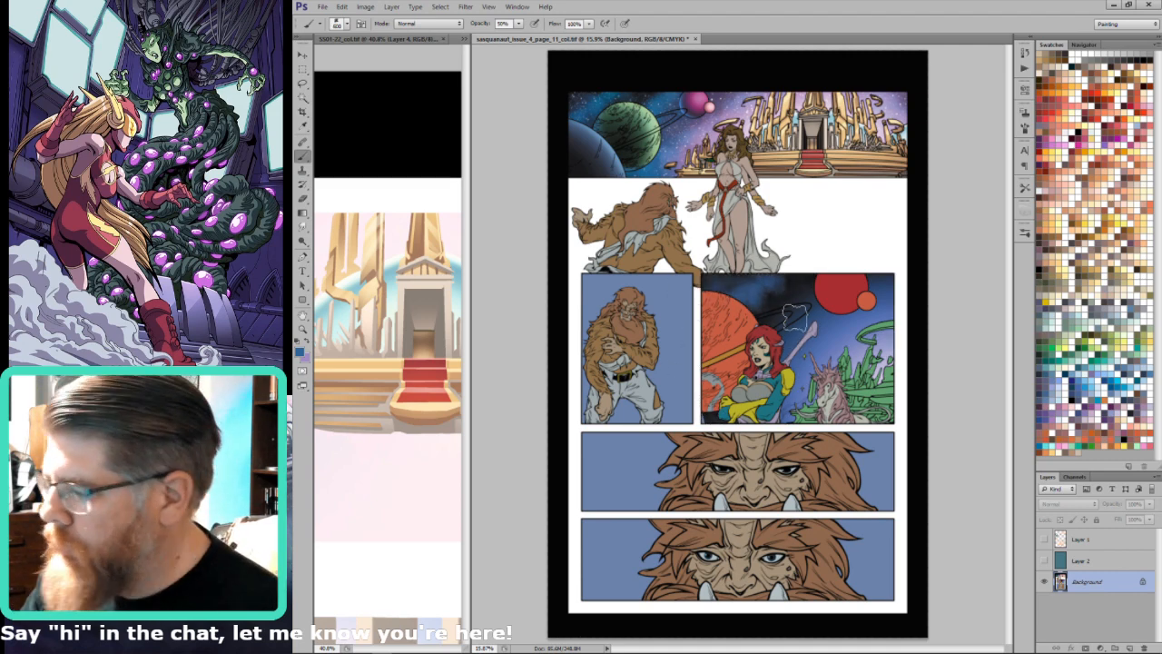
Step: Sample a dark tone from the panel's sky, paint dark cloud patches into the nebula, and swap back to the blue
left_click(789, 290, "alt")
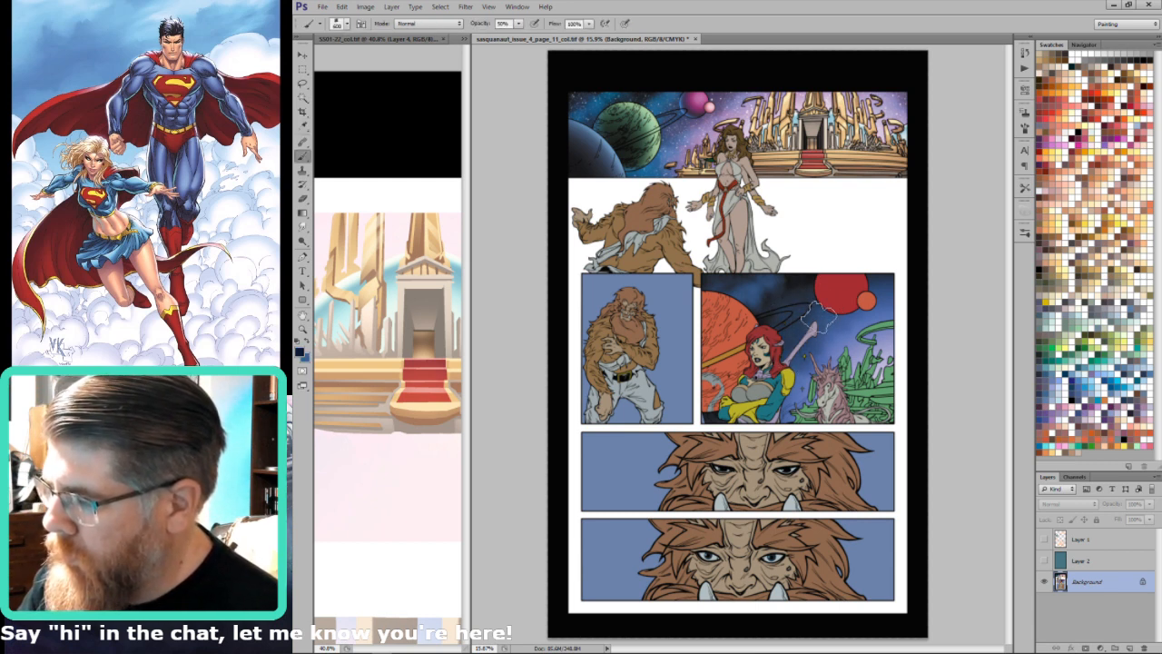
key("ctrl+h")
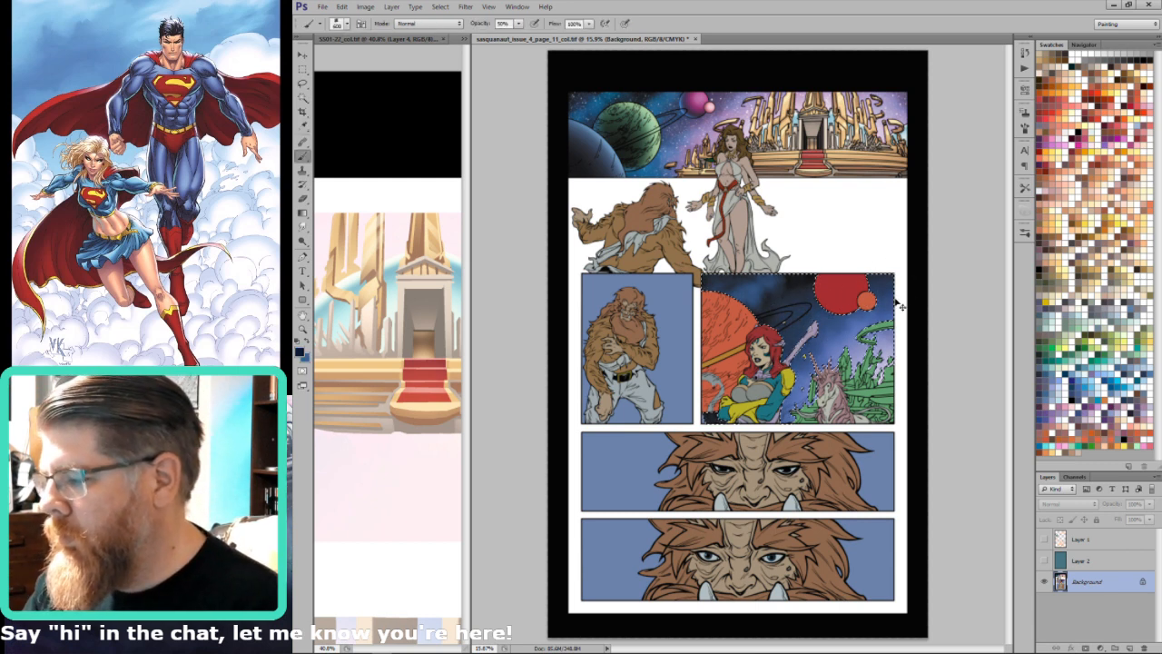
key("ctrl+h")
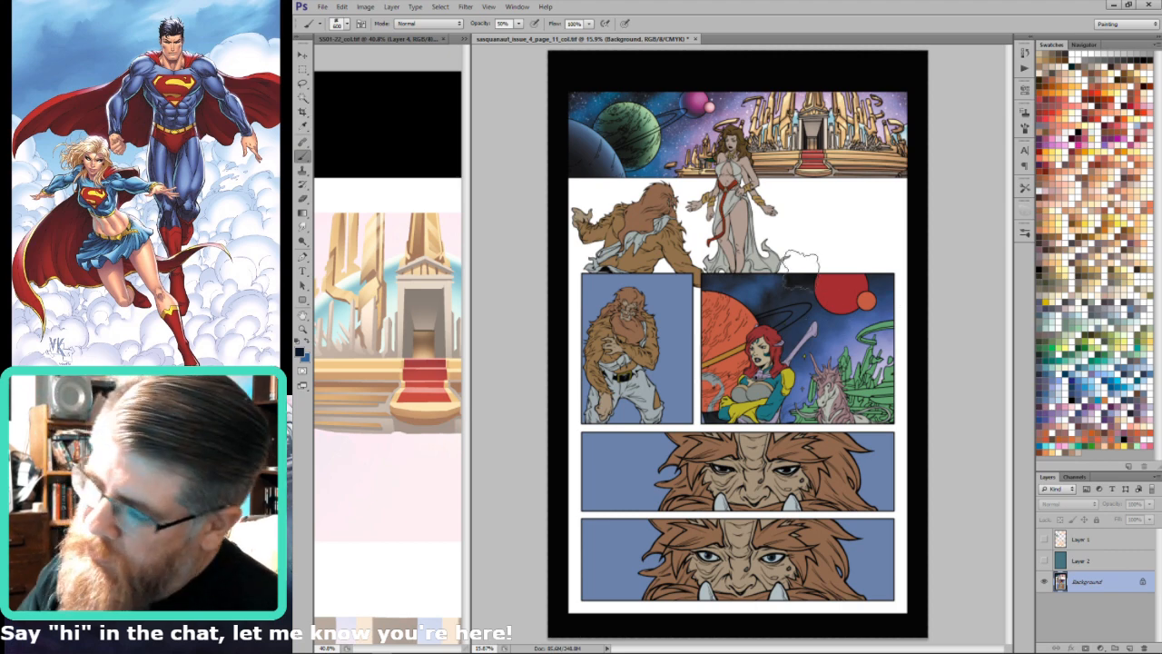
scroll(832, 358, "up", 5)
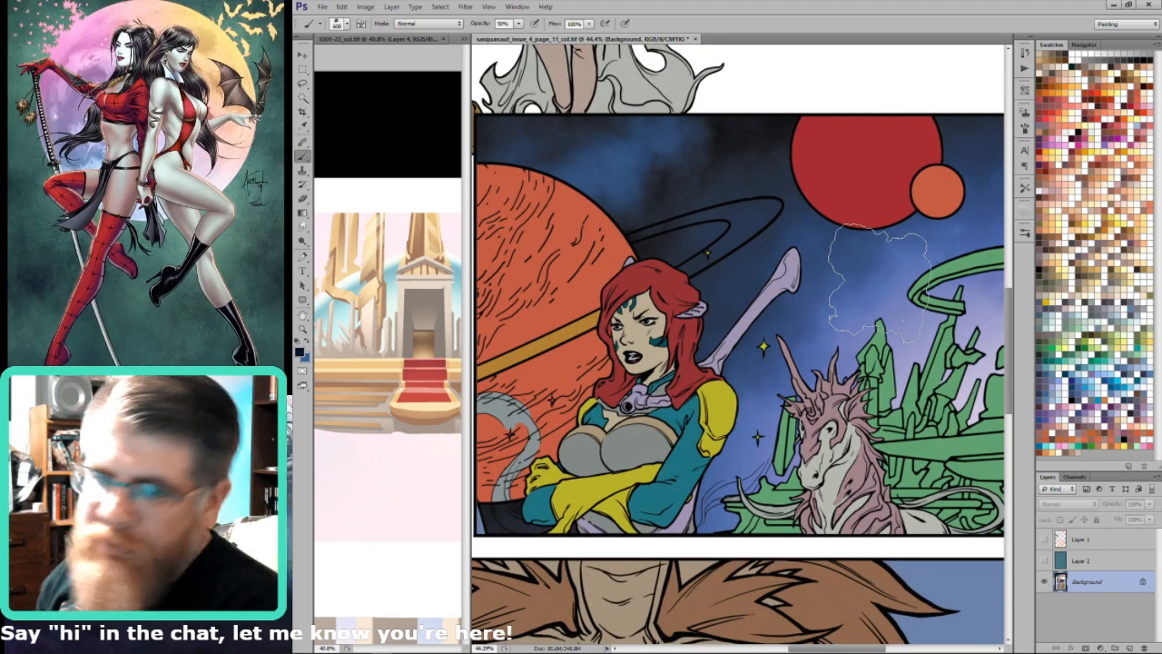
scroll(879, 279, "down", 5)
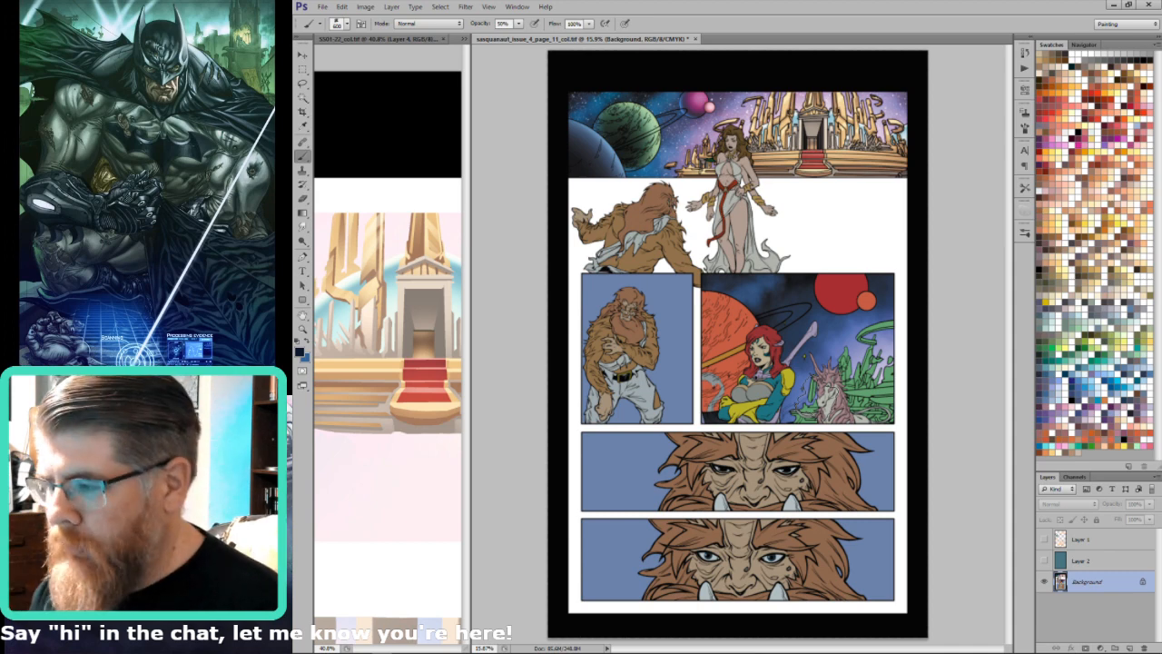
key("x")
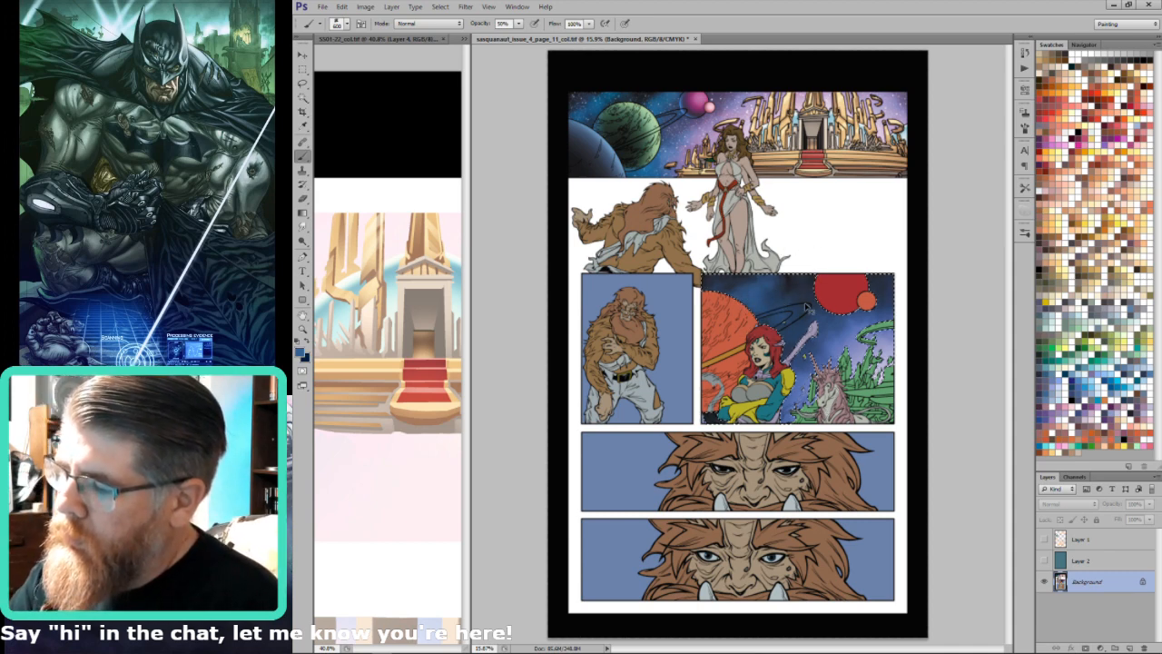
Step: Choose a stars brush preset and paint white stars across the nebula sky of the red-haired woman's panel
key("x")
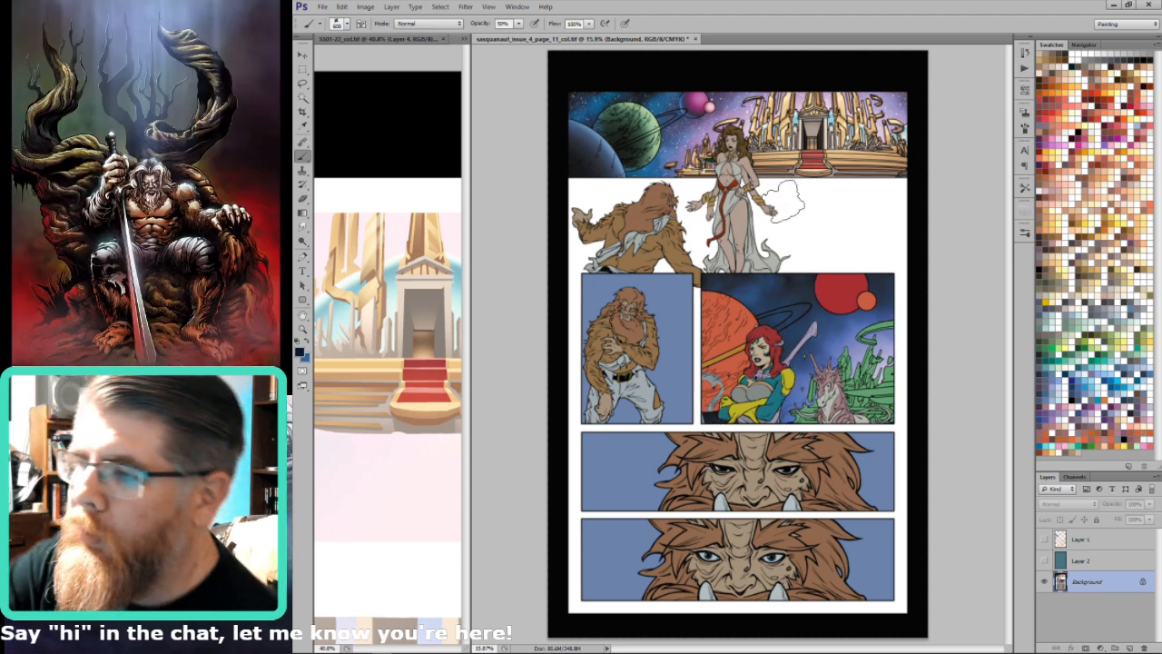
left_click(311, 23)
scroll(418, 543, "down", 5)
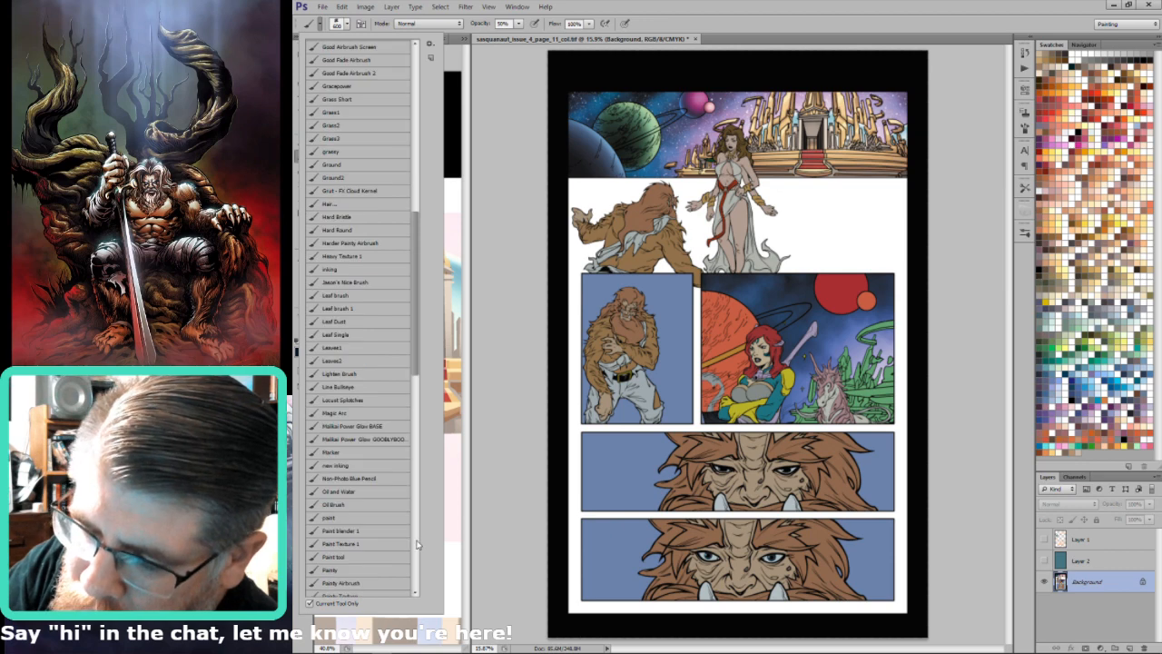
left_click(416, 543)
left_click(352, 374)
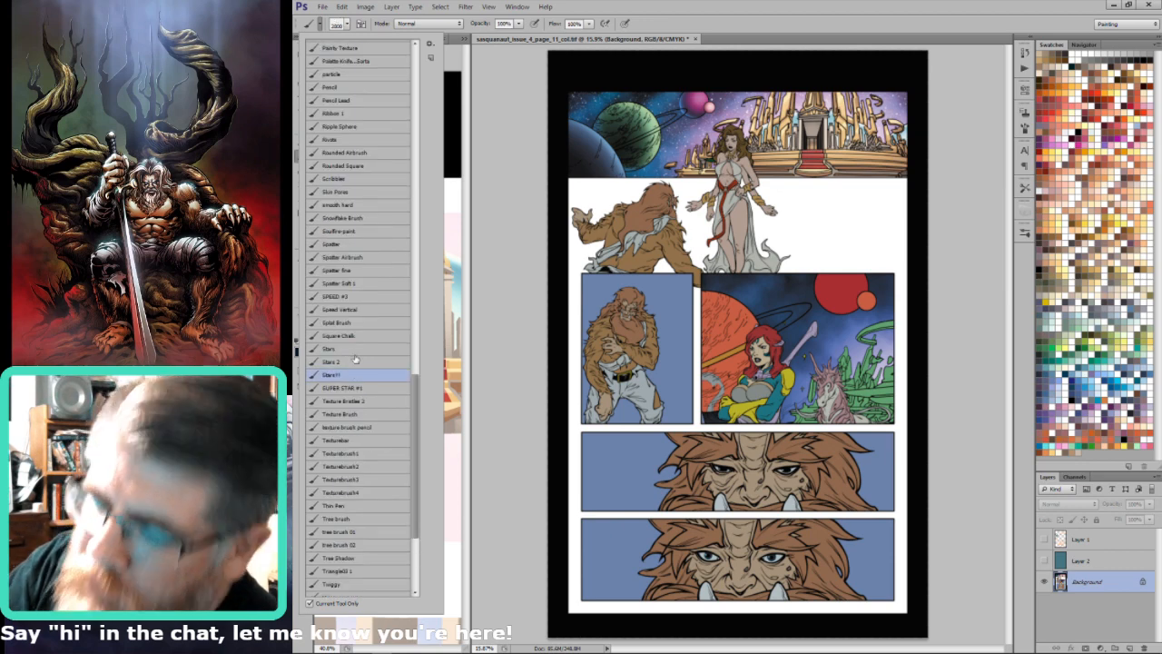
key("Return")
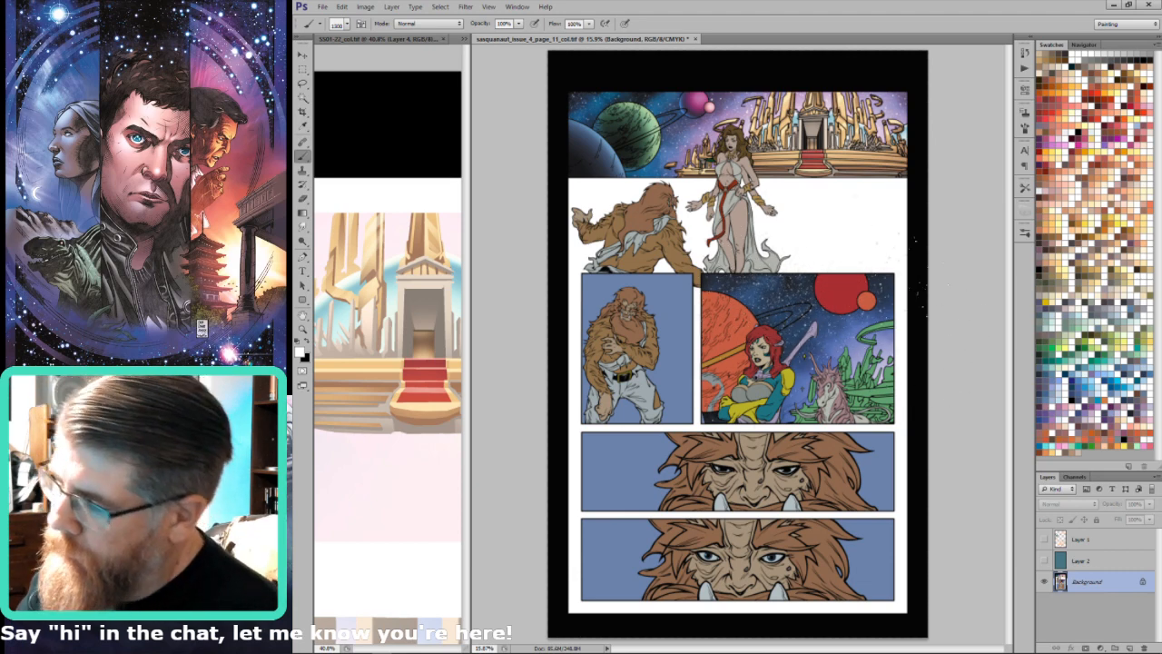
left_click_drag(938, 383, 933, 369)
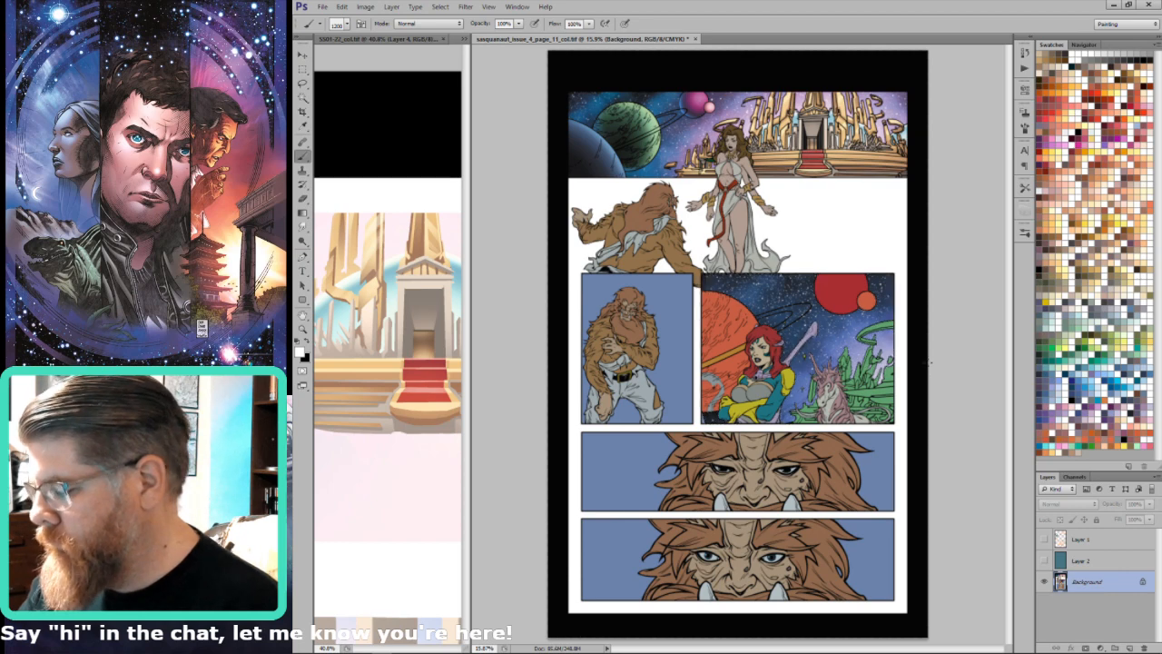
Step: Select the large orange planet and its ring band and fill them with dark green sampled from the top panel's green planet
key("w")
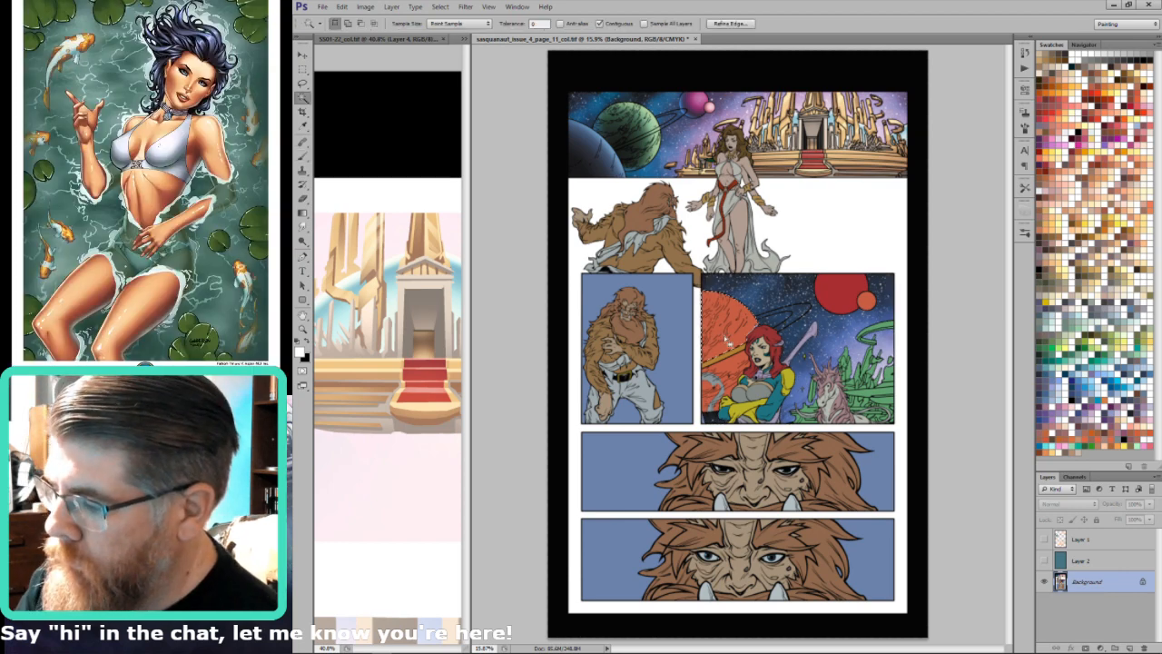
left_click(723, 356, "shift")
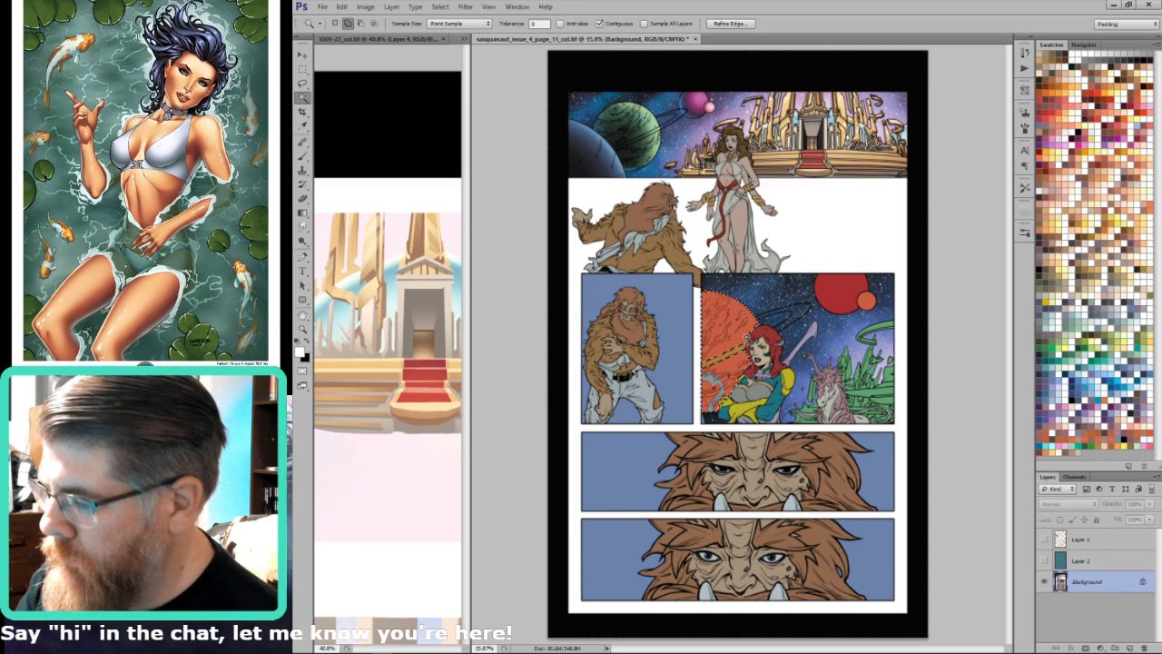
left_click_drag(772, 221, 716, 436)
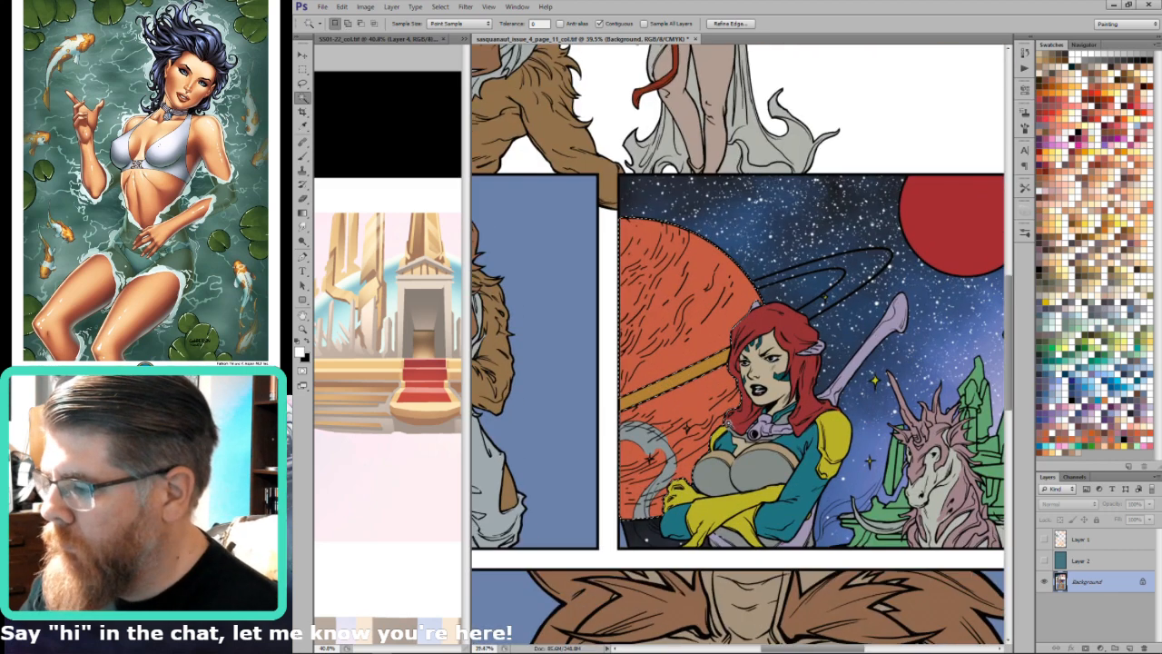
key("ctrl+0")
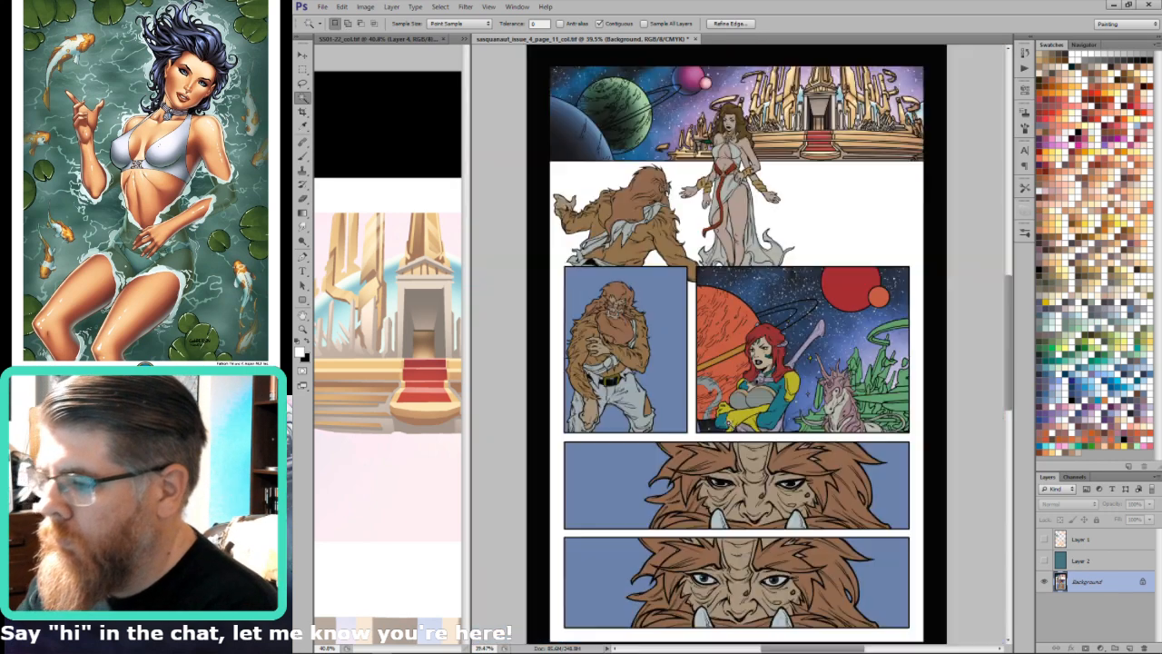
key("i")
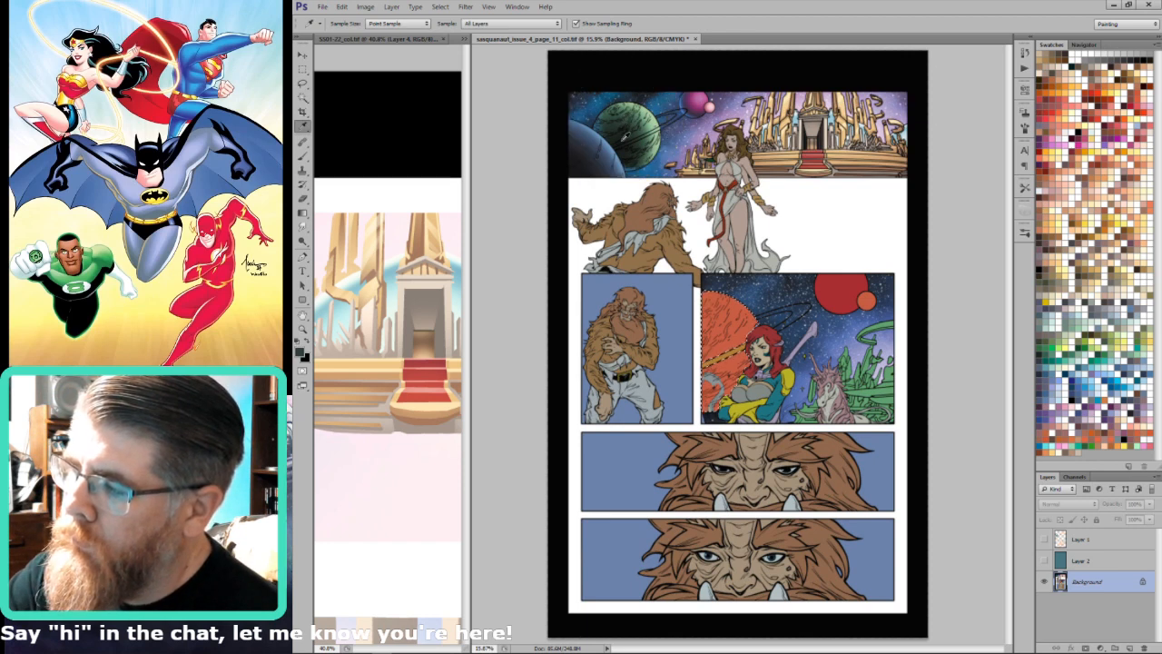
left_click(623, 132)
key("alt+BackSpace")
key("w")
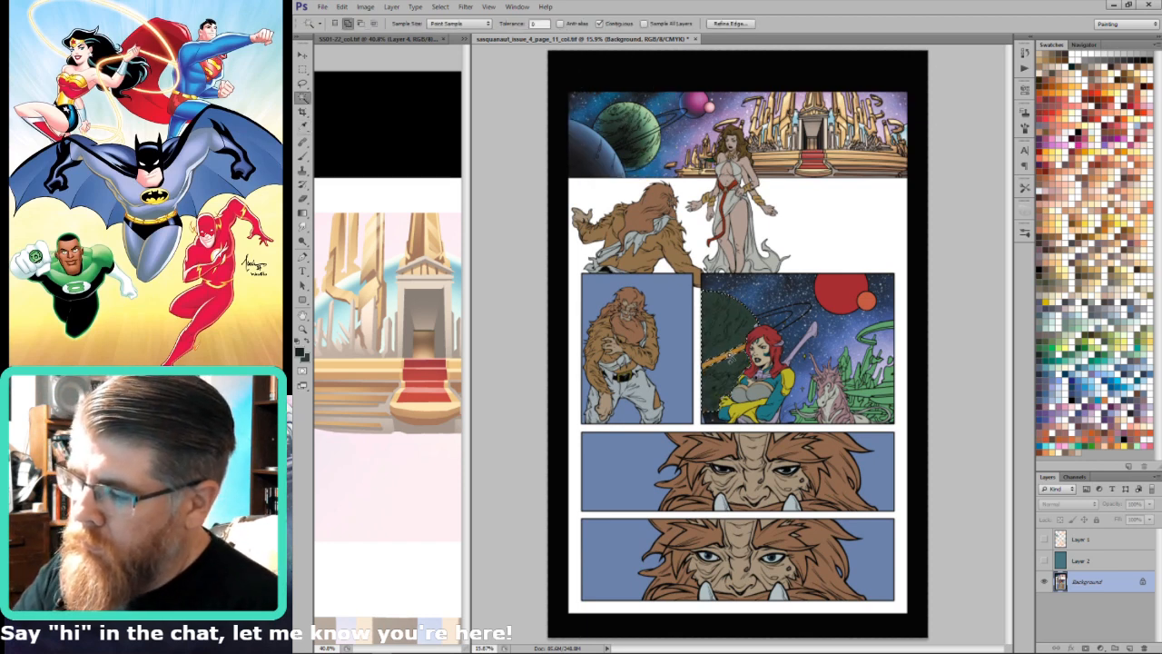
Step: Return the gradient to Normal mode and sample a lighter green from the top panel's green planet
key("g")
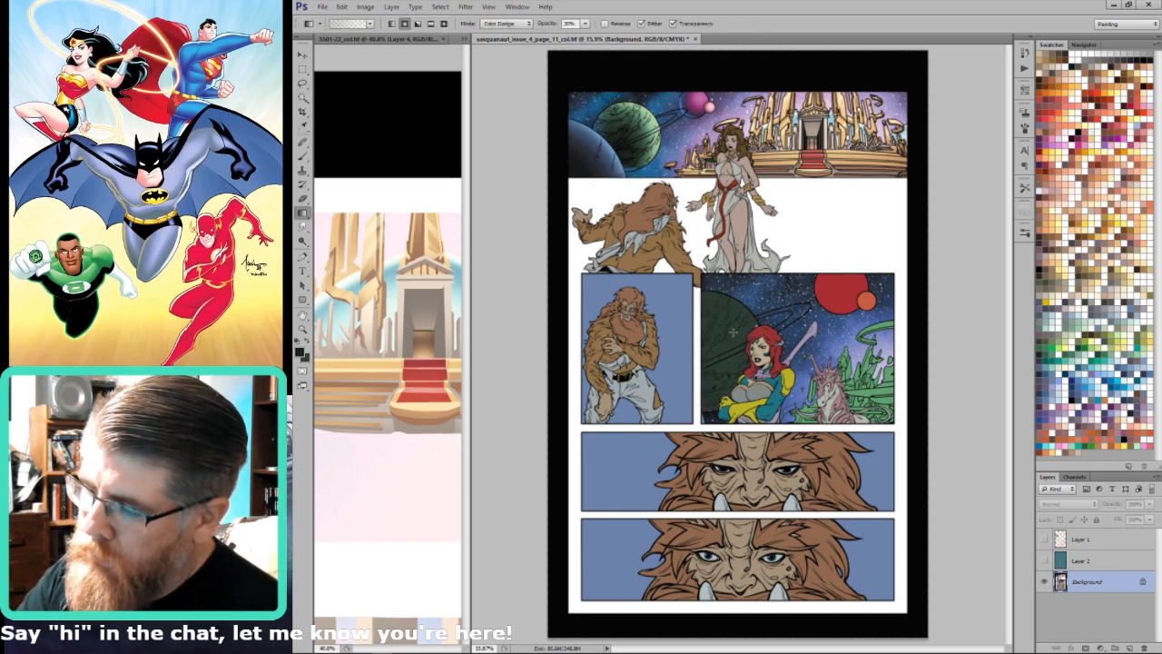
key("shift+alt+n")
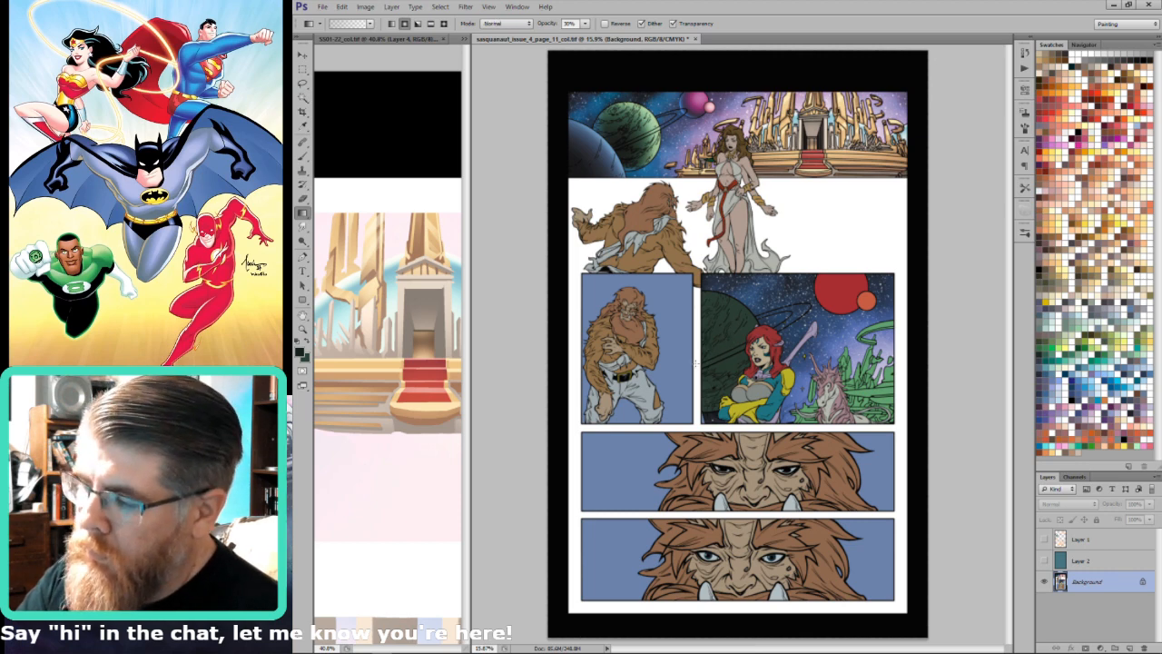
key("b")
left_click(641, 113, "alt")
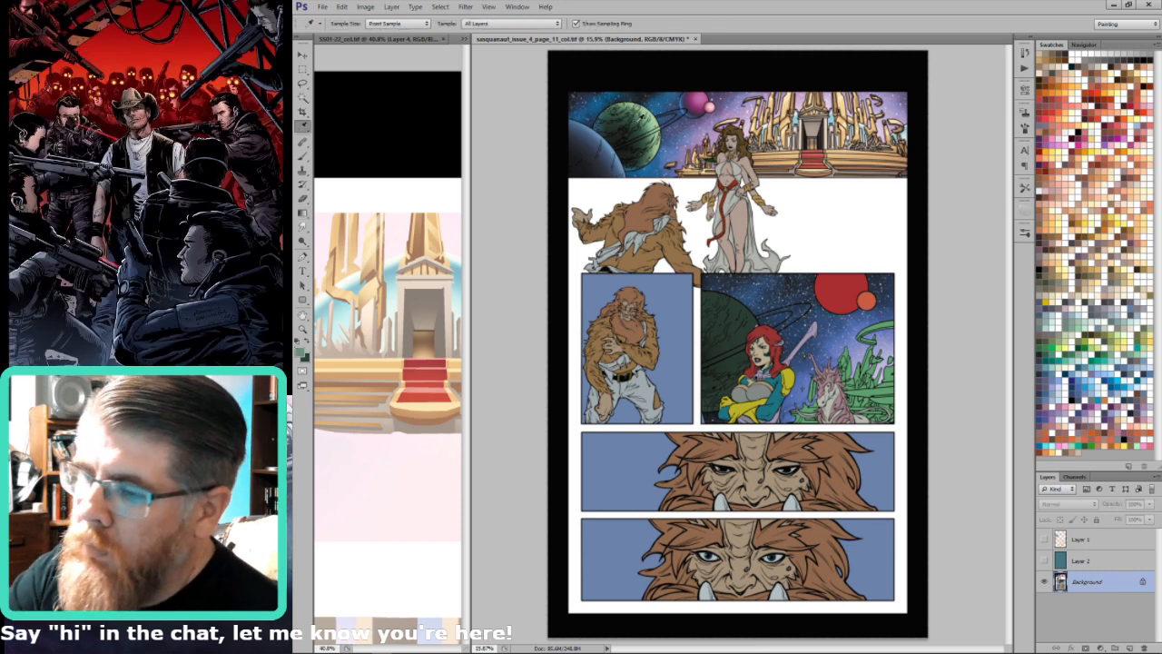
Step: Choose a soft airbrush preset at 50% opacity, enlarge it, and paint the lighter green over the dark green planet's lit side
left_click(318, 25)
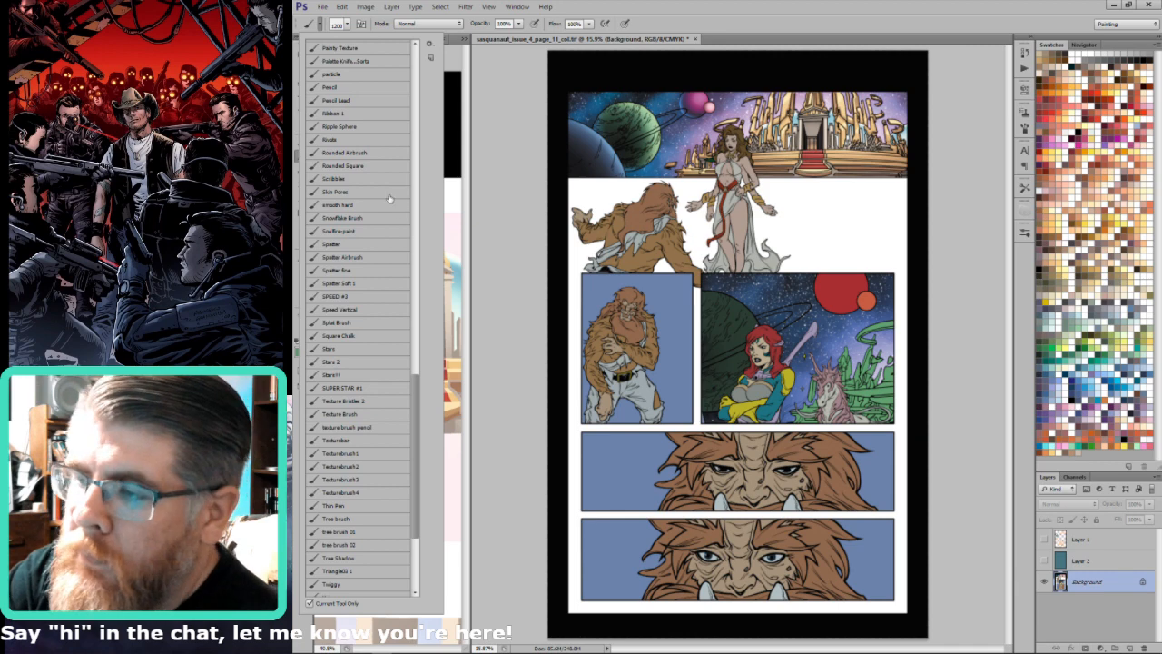
scroll(404, 84, "up", 10)
scroll(412, 44, "up", 1)
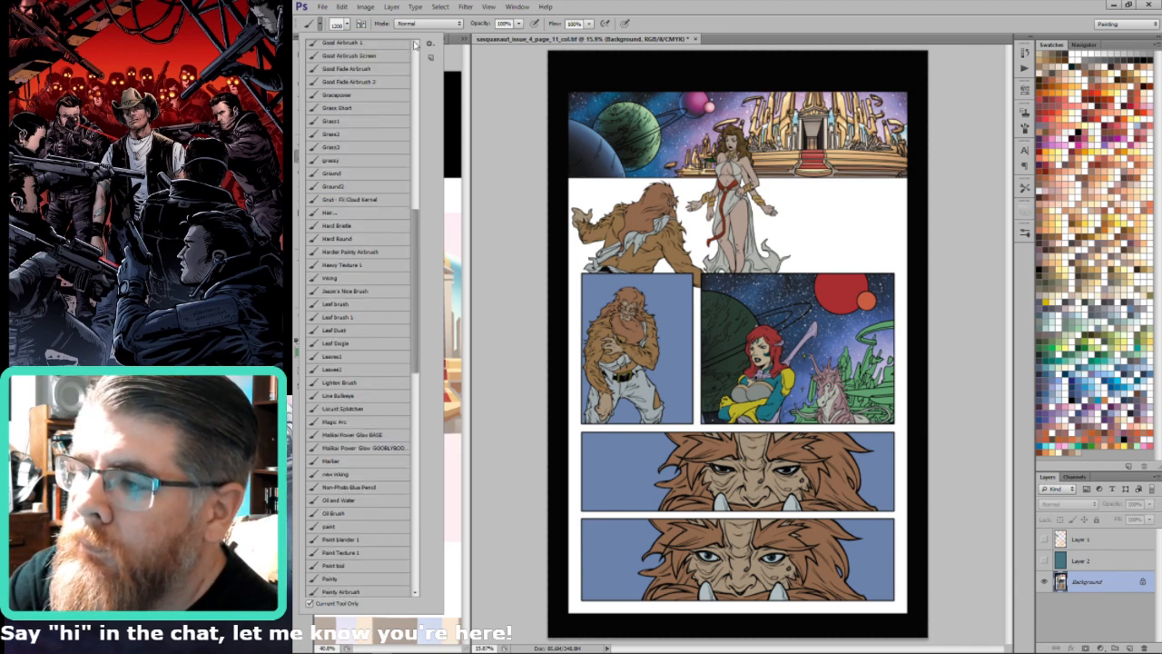
left_click(395, 45)
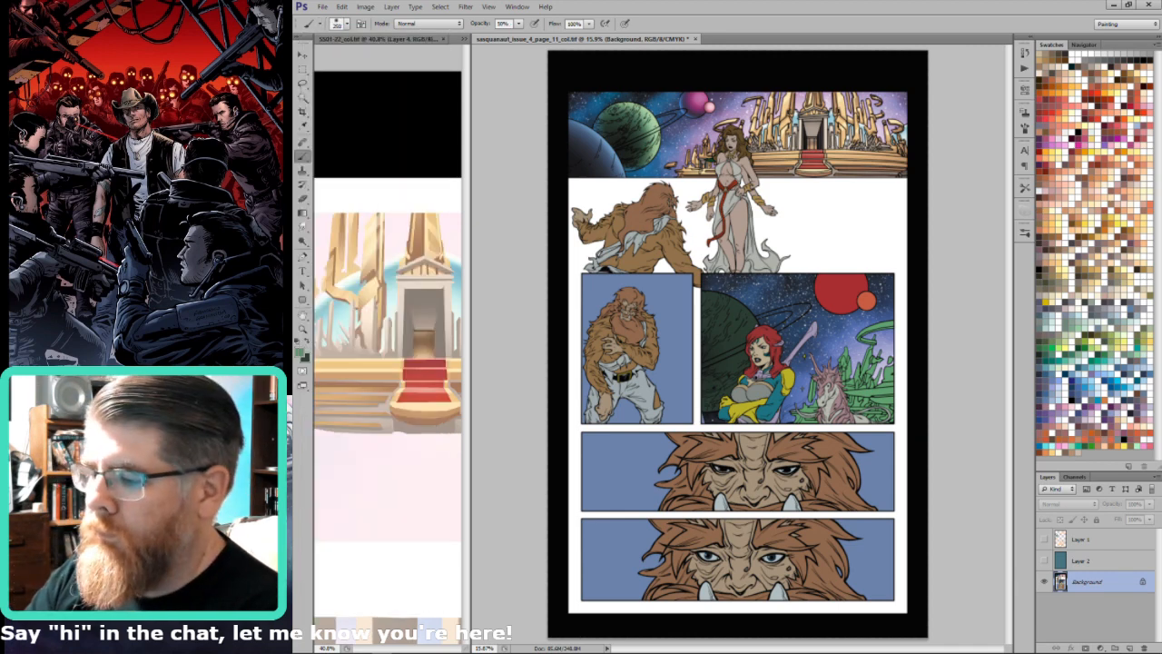
key("bracketright")
key("bracketright")
key("bracketright")
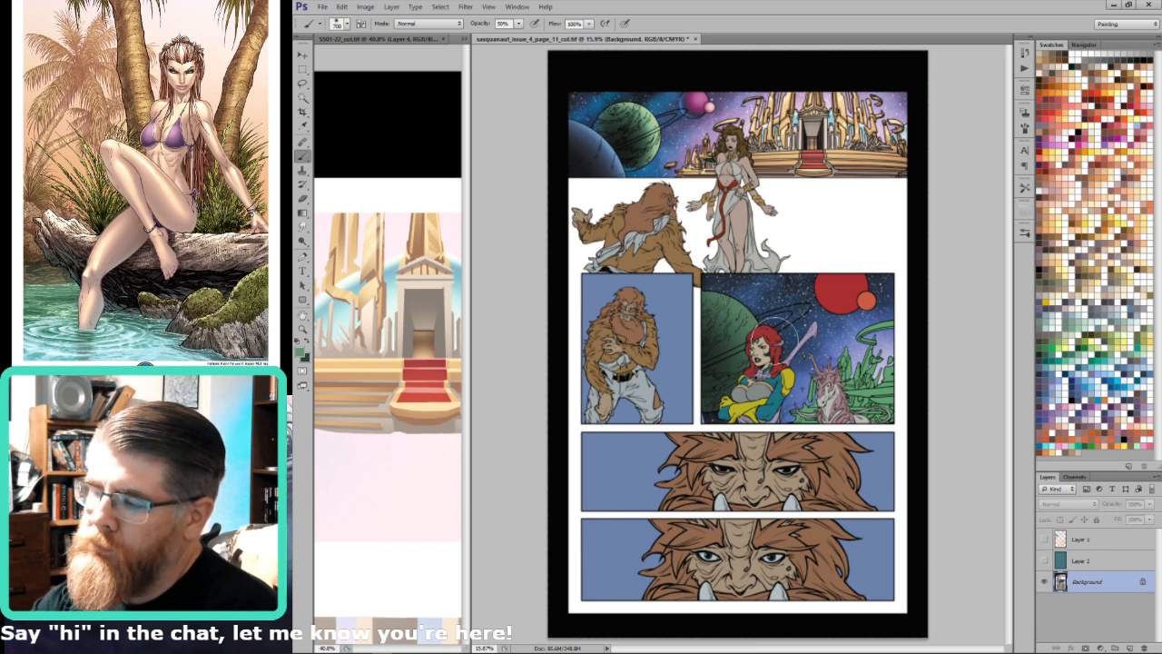
Step: Sample a paler green from the top panel's planet and refine the green planet's highlights and shading with a smaller brush
key("i")
left_click(652, 122)
key("b")
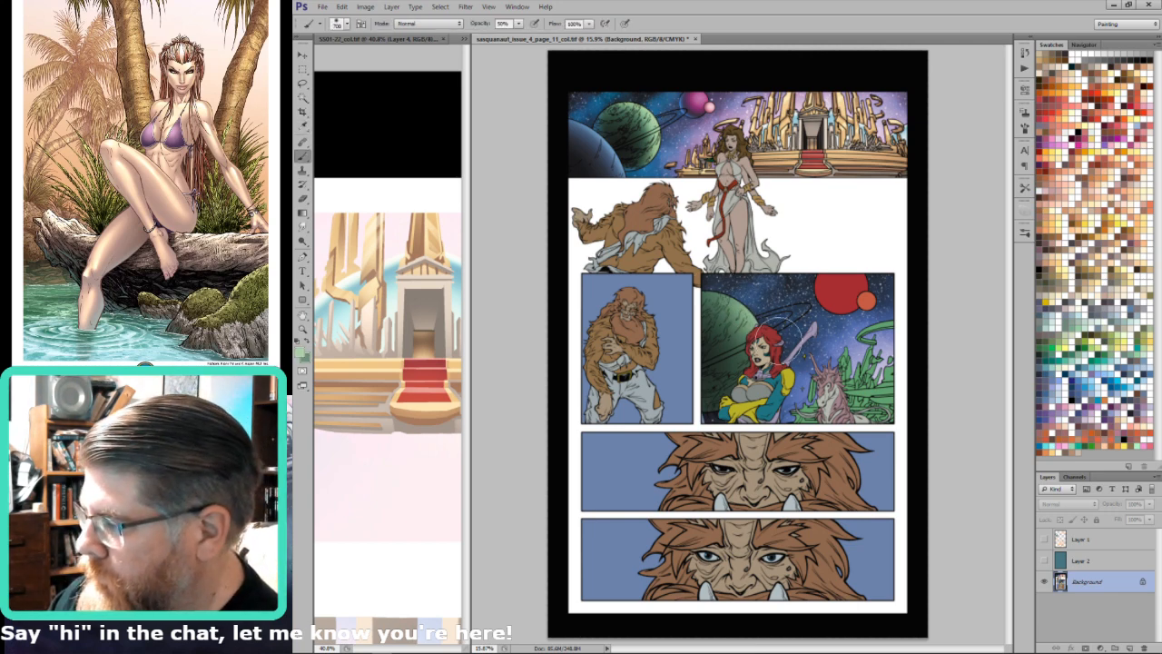
left_click(729, 428, "alt")
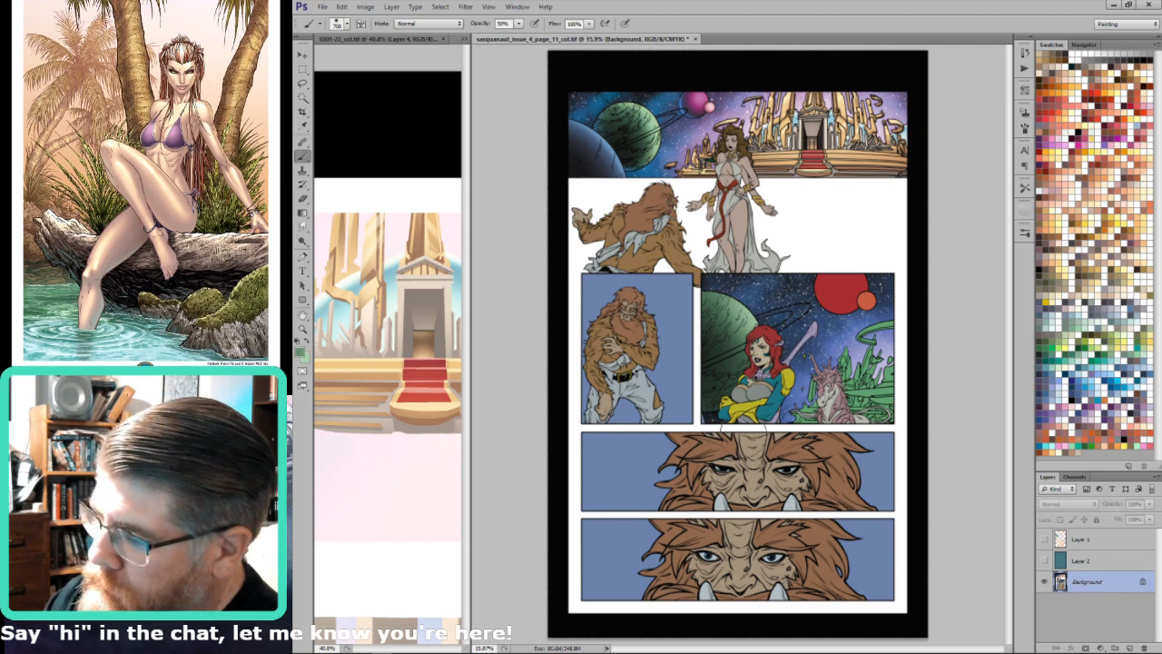
key("bracketleft")
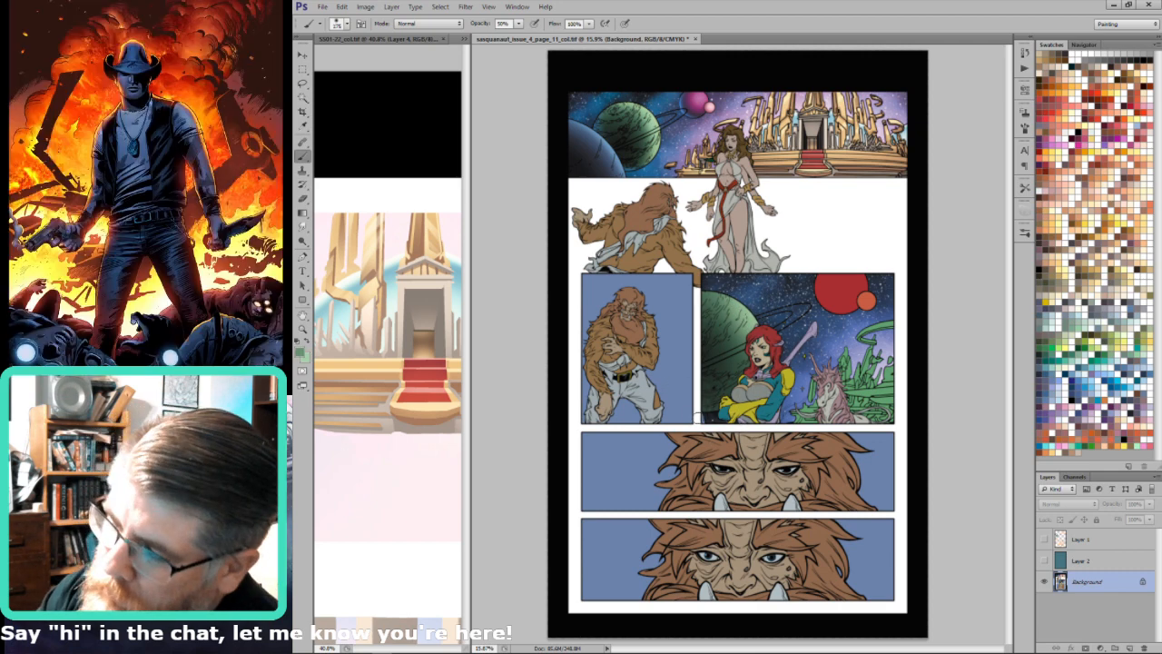
Step: Sample accent tones for the green planet's edge, paint them in, and brighten its lit side with the brush in Color Dodge mode
key("i")
key("b")
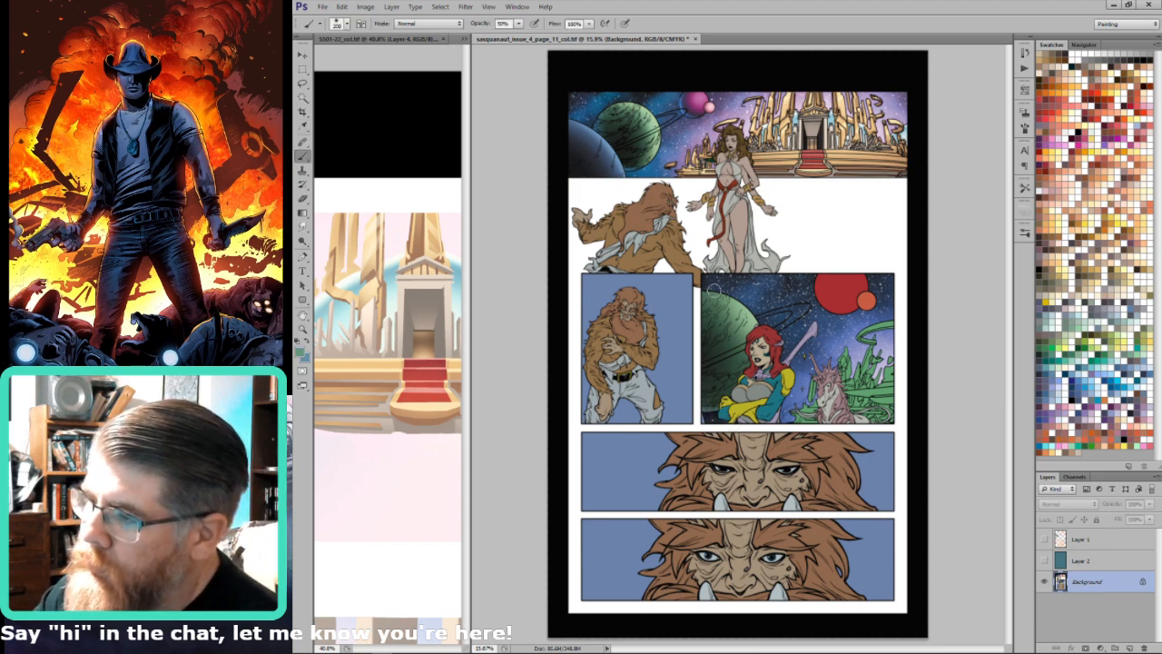
key("i")
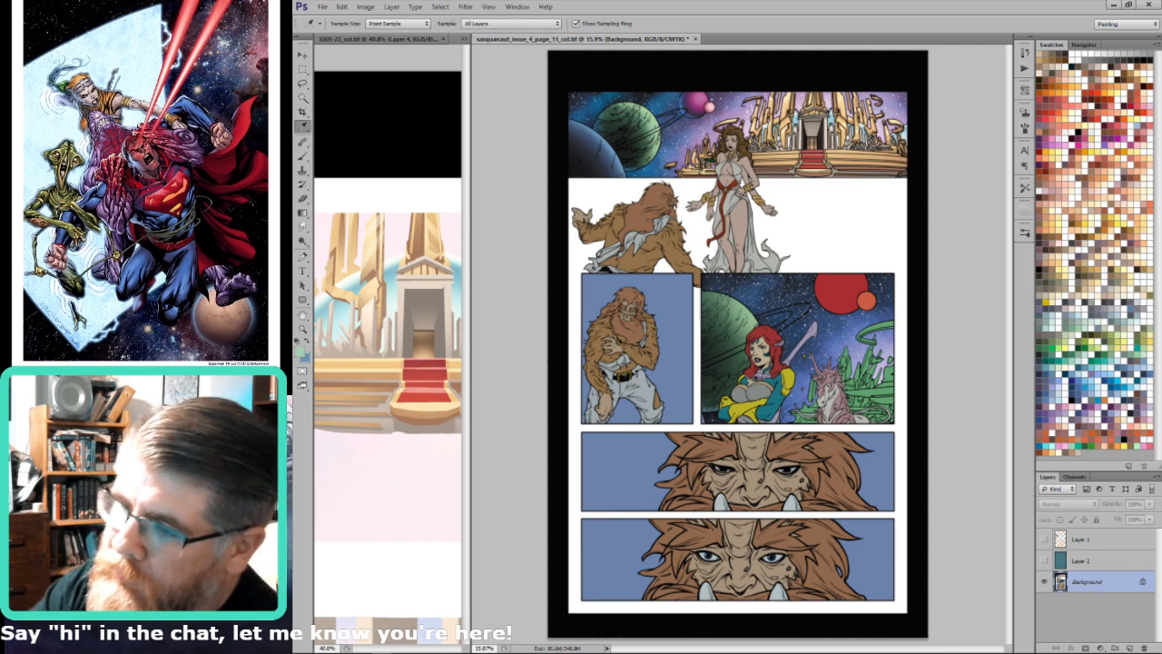
key("b")
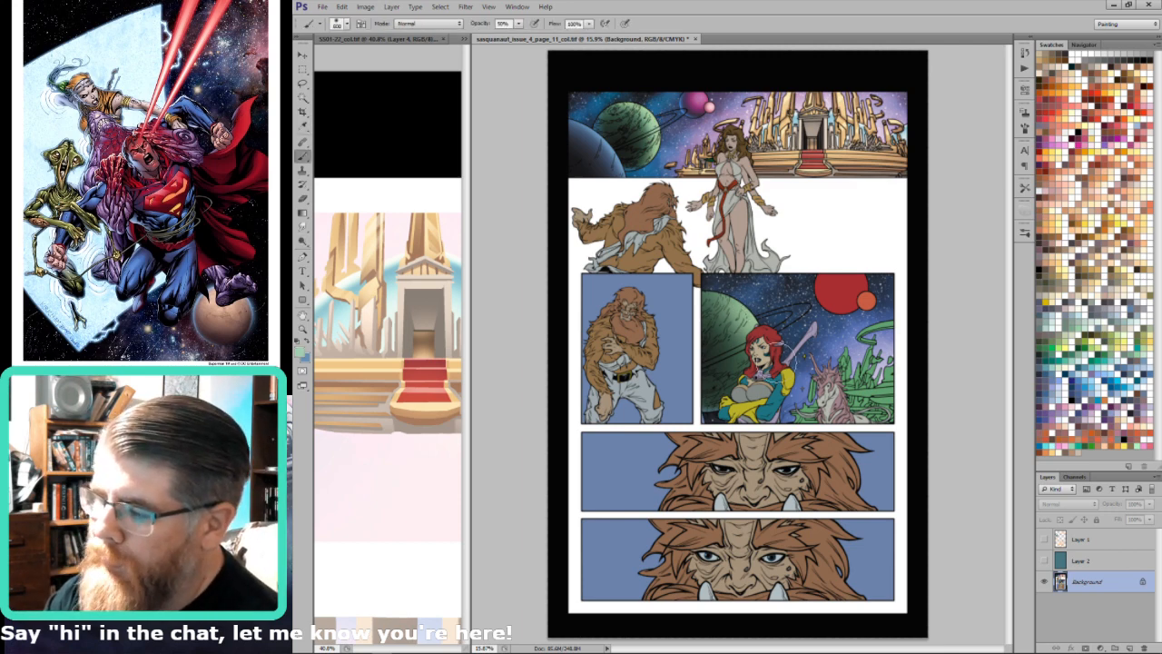
key("shift+alt+d")
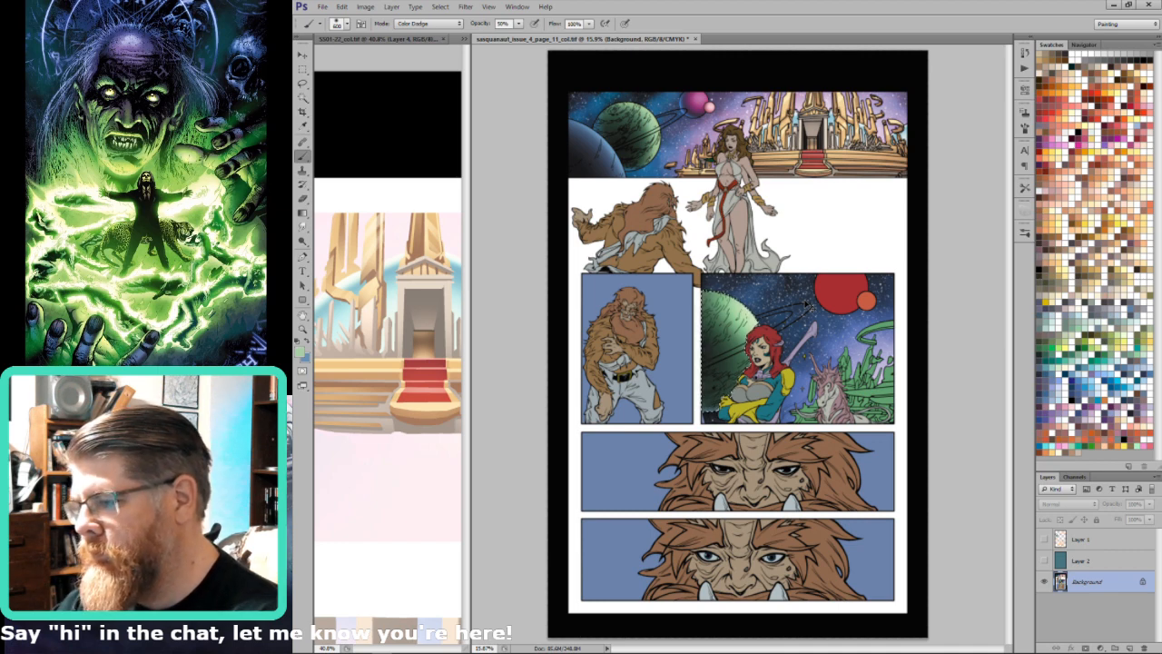
Step: Fill the large red planet with dark purple sampled from the top panel's purple planet, and sample that planet's magenta
scroll(706, 49, "up", 5)
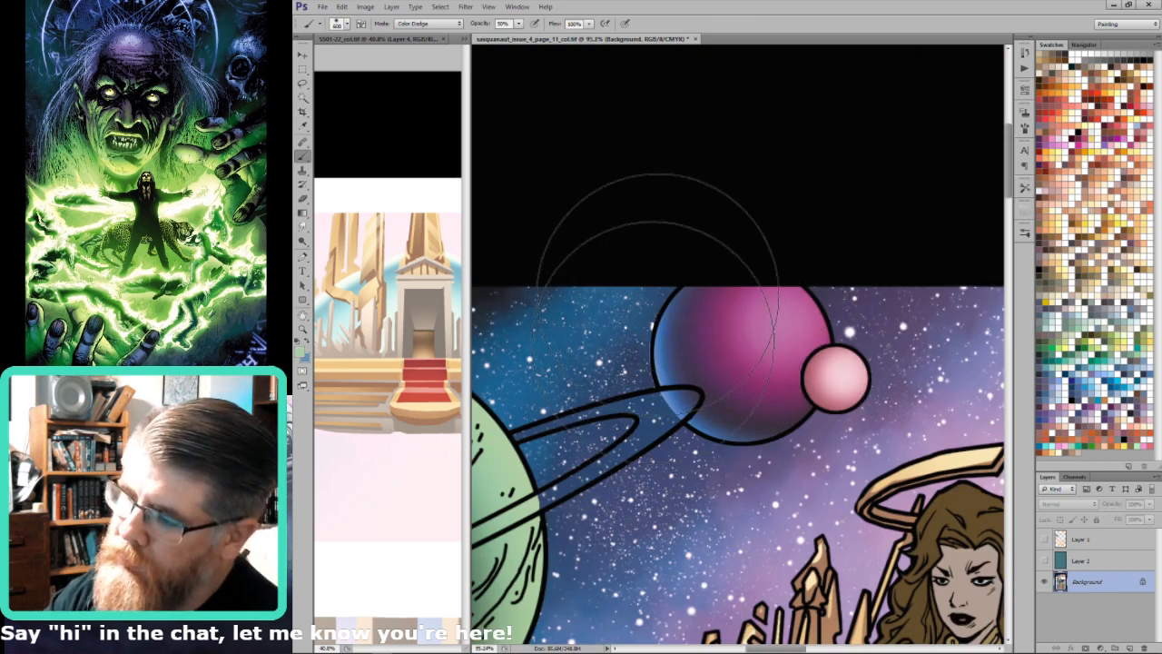
scroll(847, 333, "down", 5)
key("w")
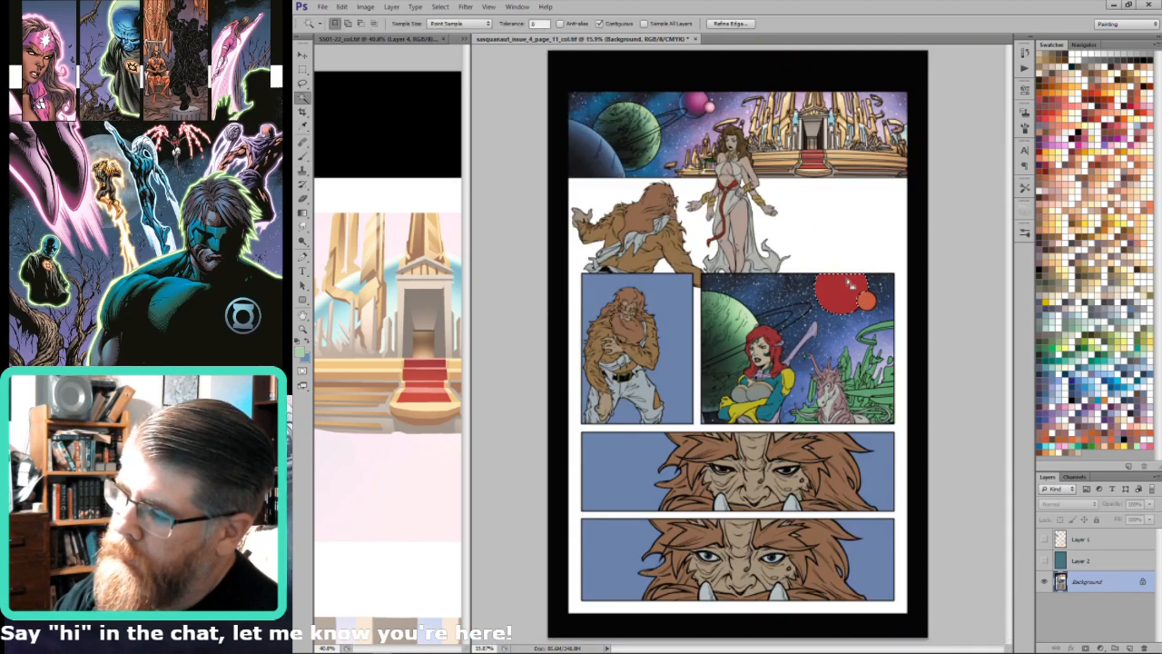
left_click(848, 283)
scroll(689, 60, "up", 4)
key("i")
left_click(817, 324)
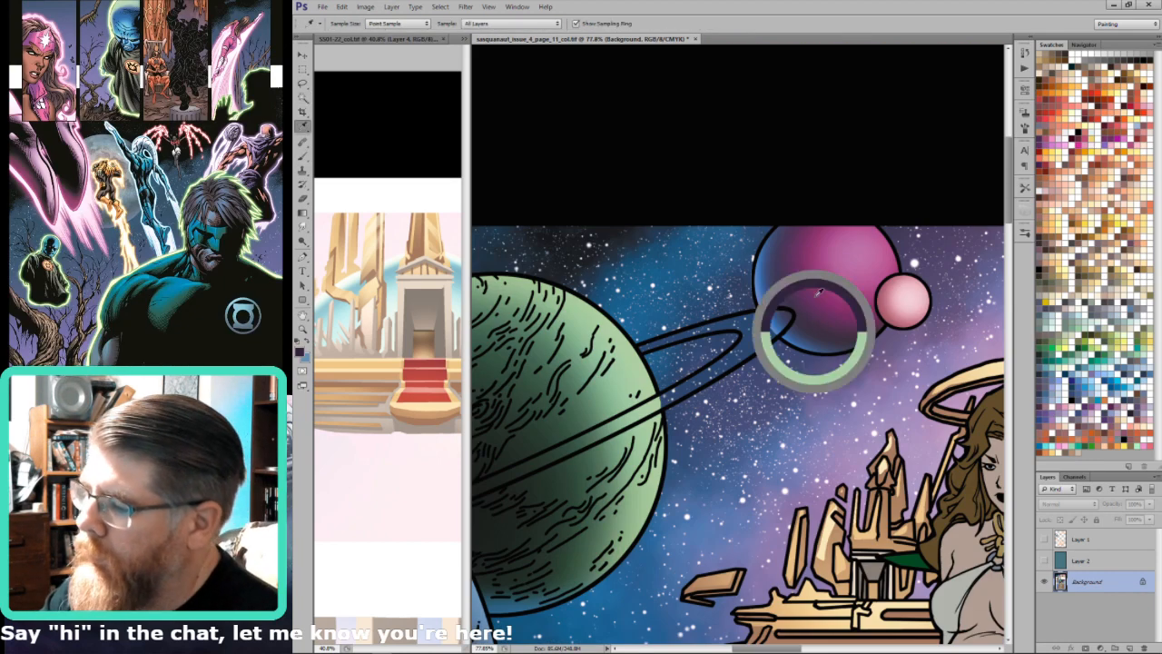
left_click(817, 278)
scroll(817, 282, "down", 4)
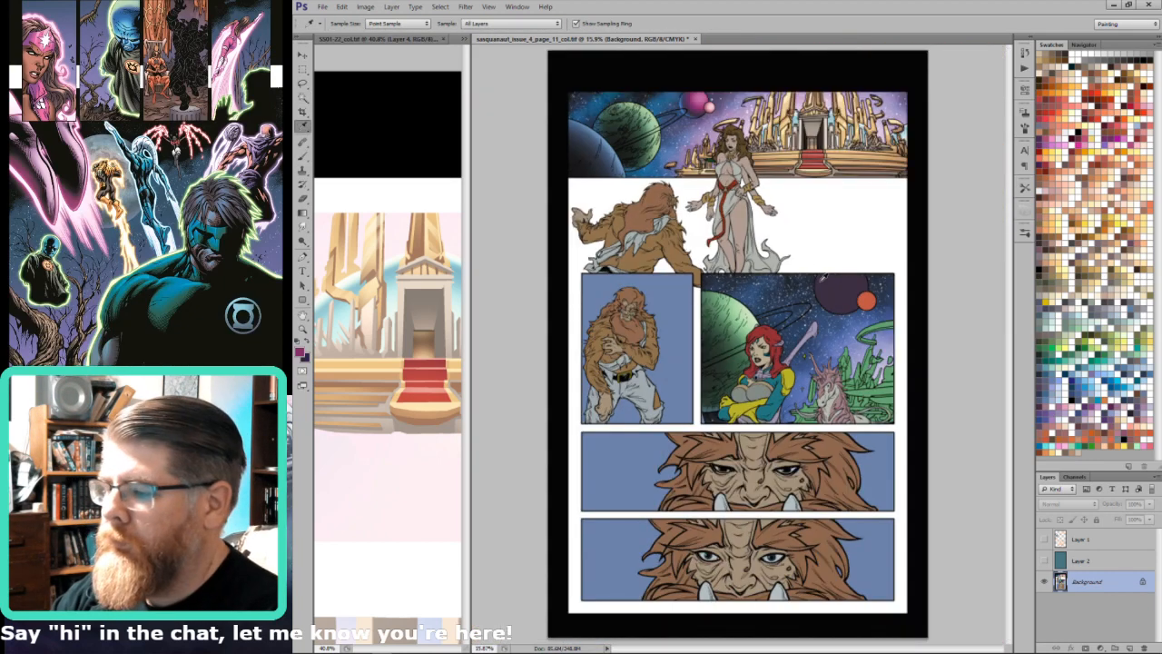
Step: Light the purple planet with magenta using the brush in Normal mode, and add a radial gradient of pink sampled from the top panel
key("b")
key("shift+alt+n")
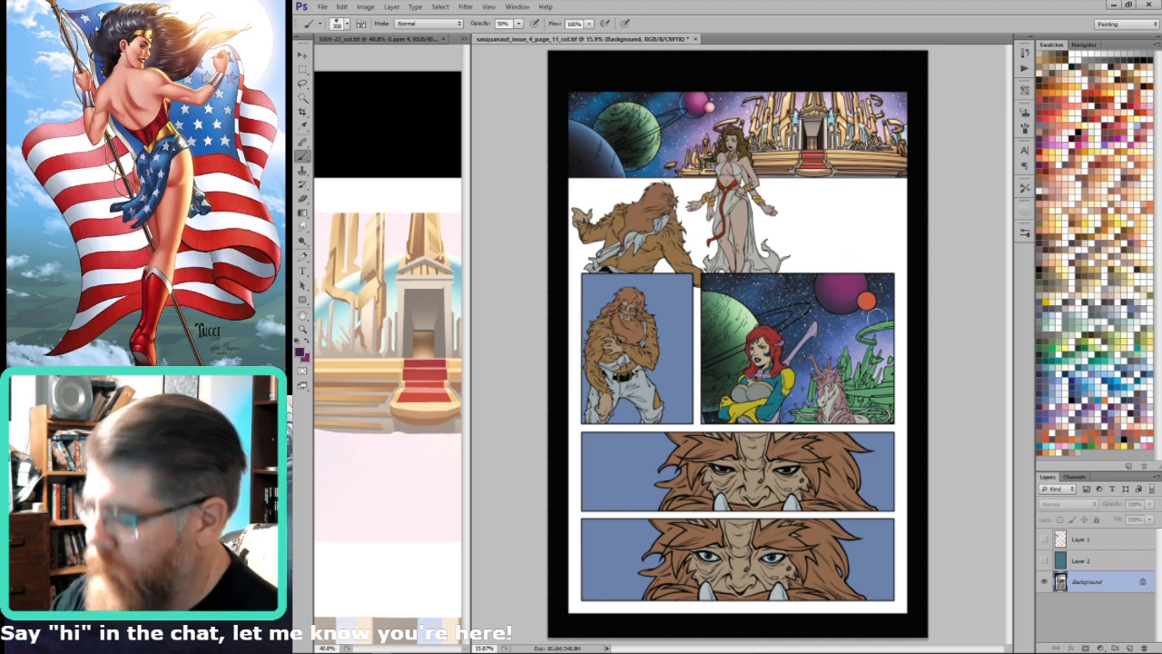
key("g")
left_click(849, 290, "alt")
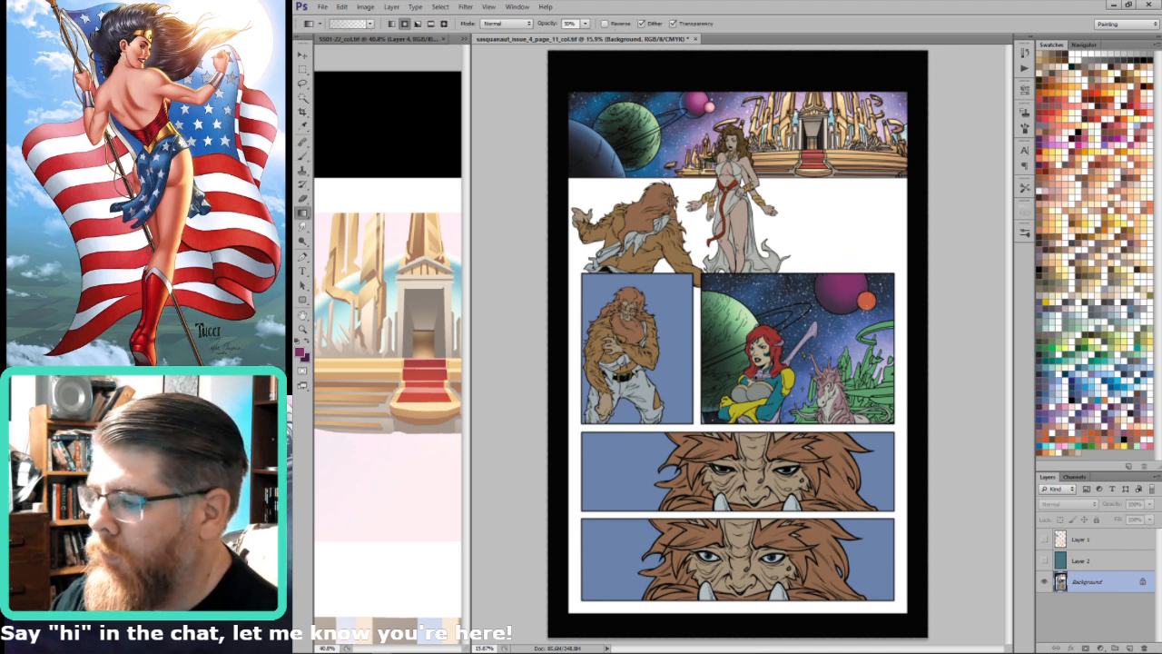
left_click(701, 102, "alt")
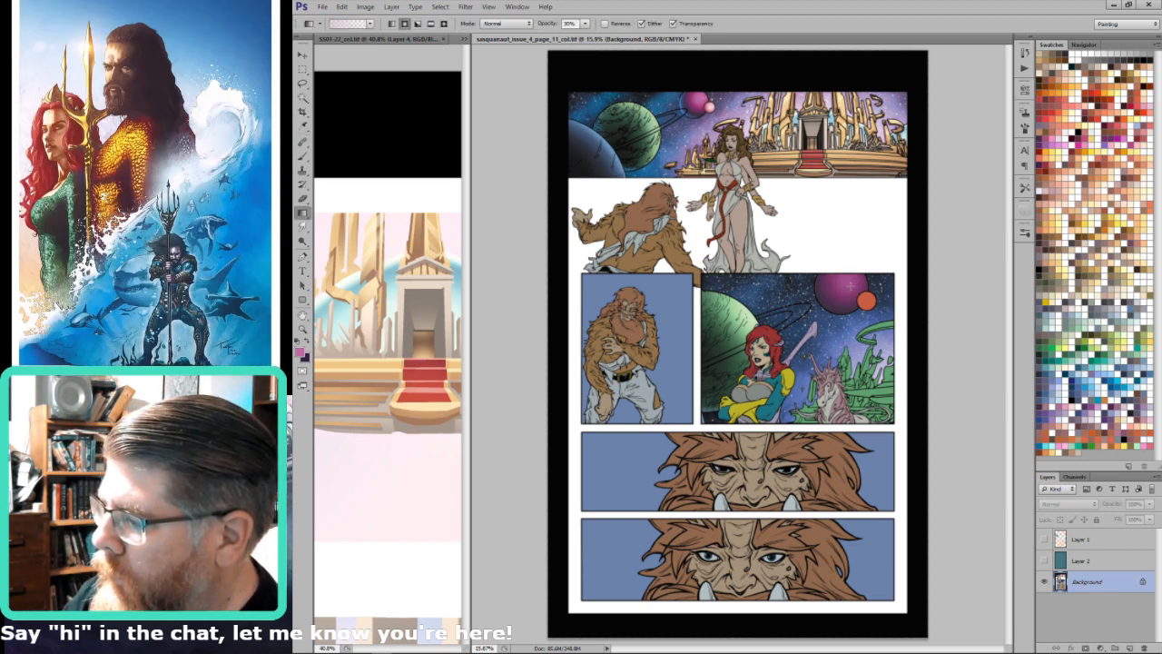
Step: Sample a blue and paint soft reflected light along the purple planet's shadowed edge
key("i")
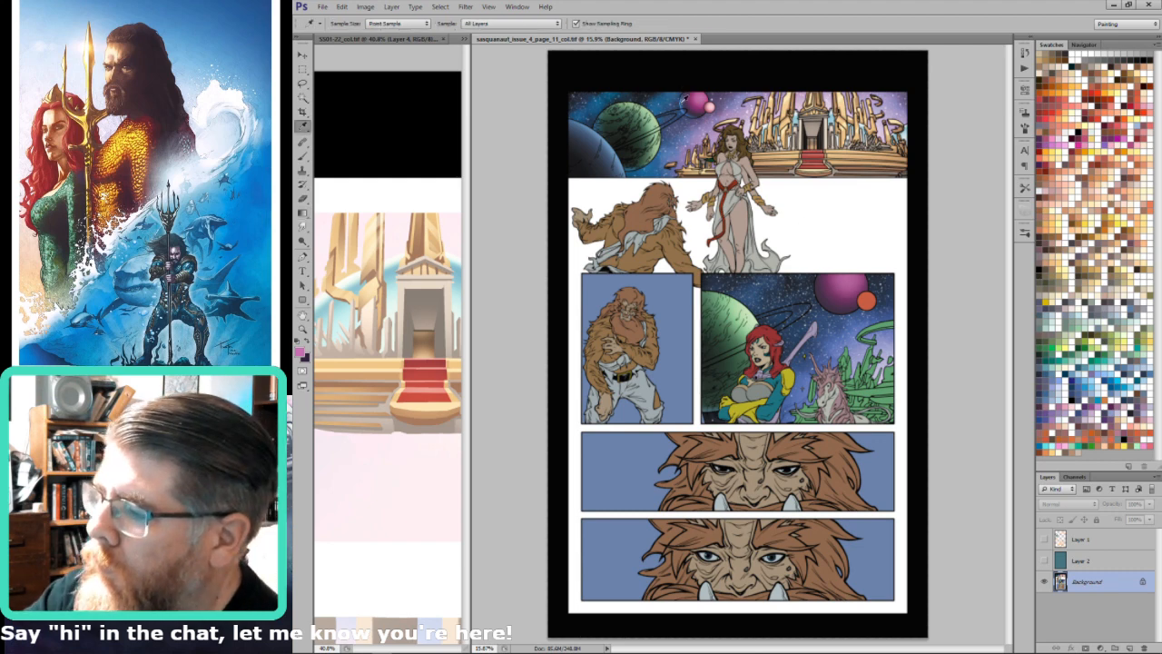
key("b")
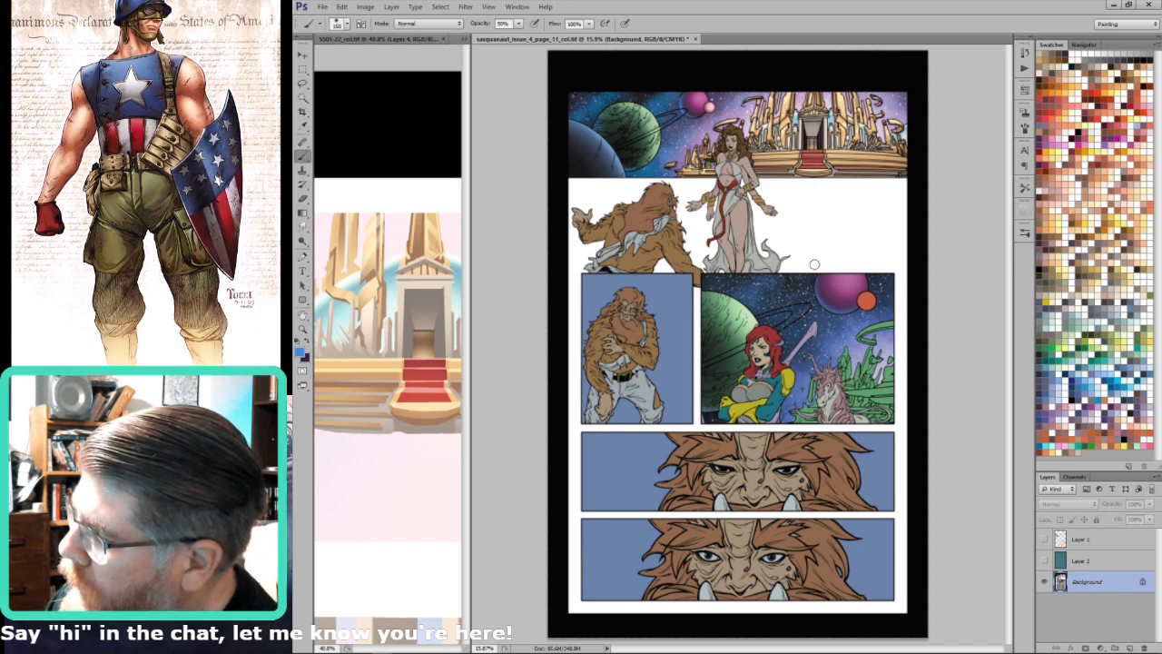
key("z")
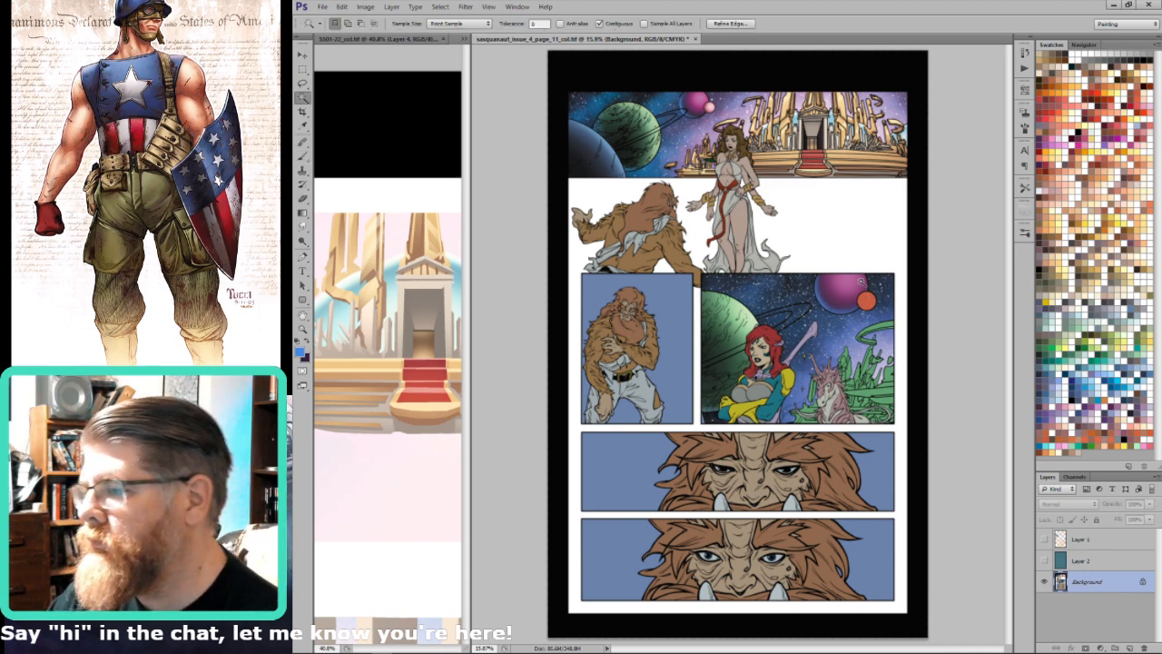
Step: Sample the darker and lighter pink tones from the small moon beside the purple planet in the top panel
left_click_drag(738, 73, 683, 148)
key("i")
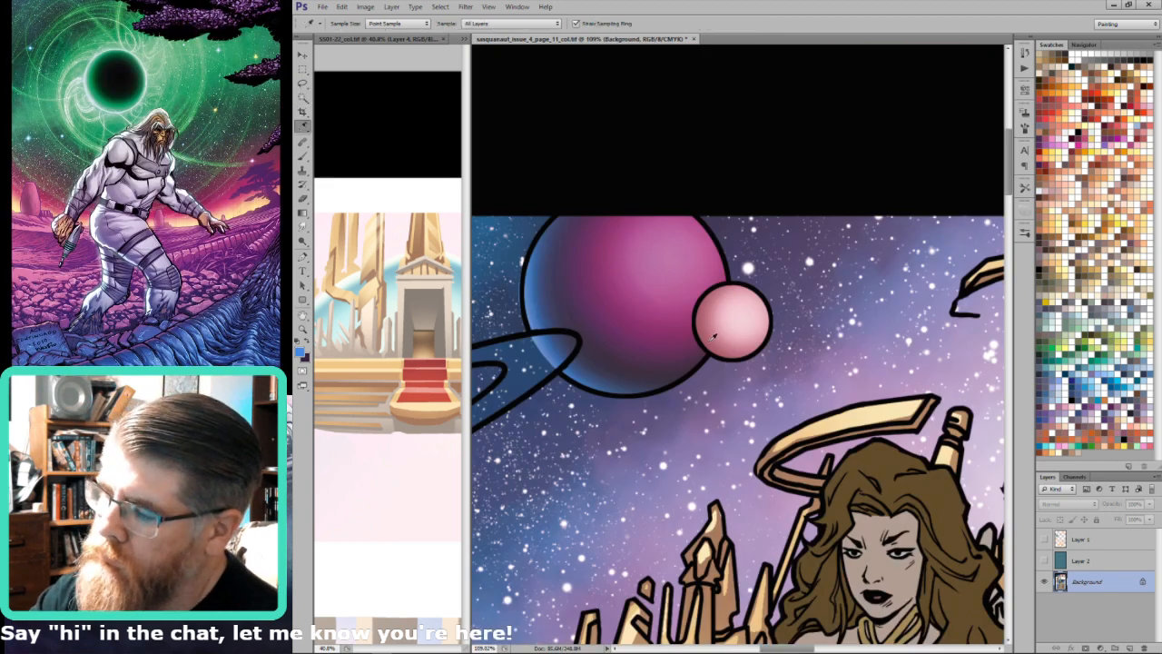
left_click(728, 307)
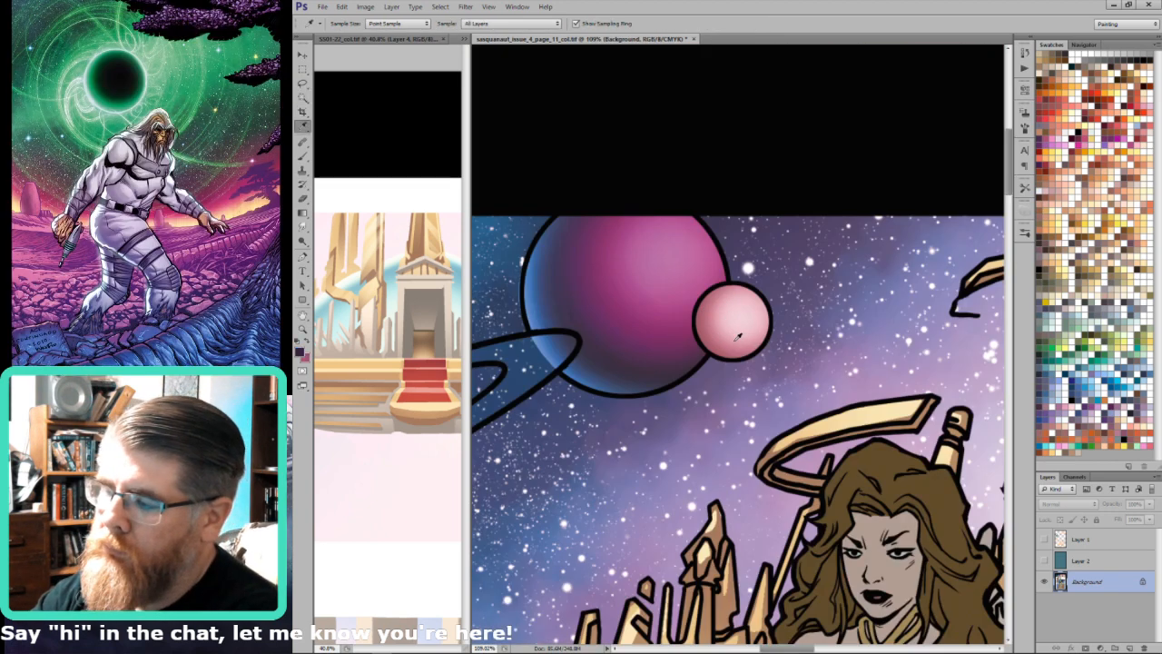
left_click(748, 341)
key("ctrl+0")
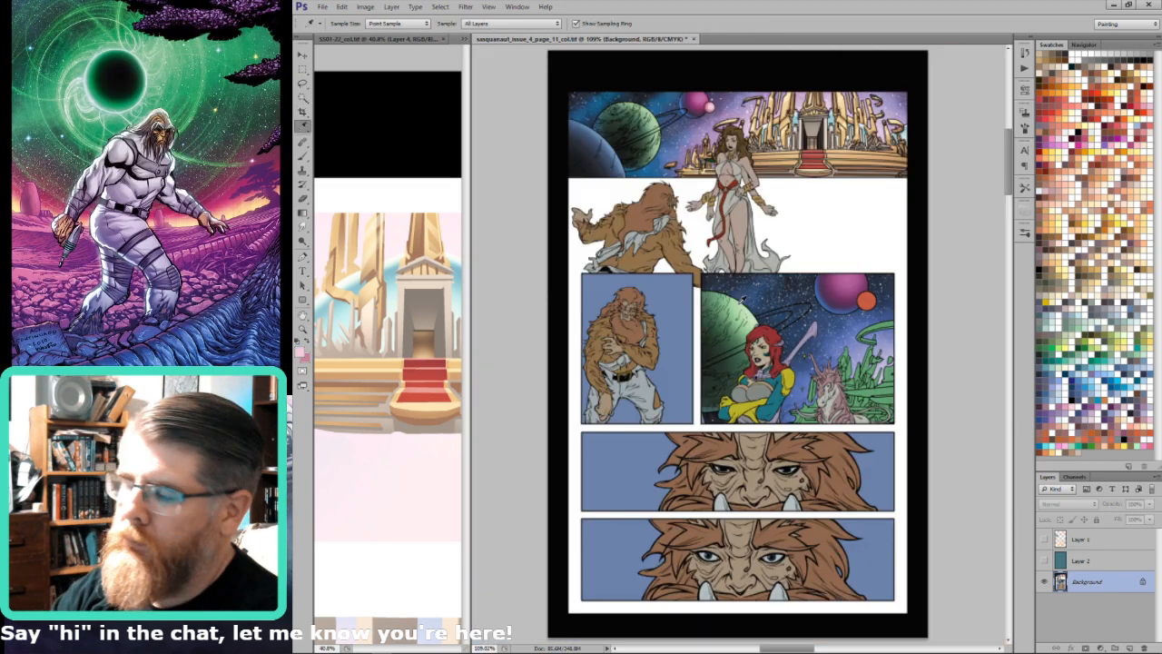
Step: Recolor the small orange moon in the red-haired woman's panel with a pink radial gradient at 100% opacity and save the page
key("g")
scroll(894, 298, "up", 2)
left_click(774, 295, "alt")
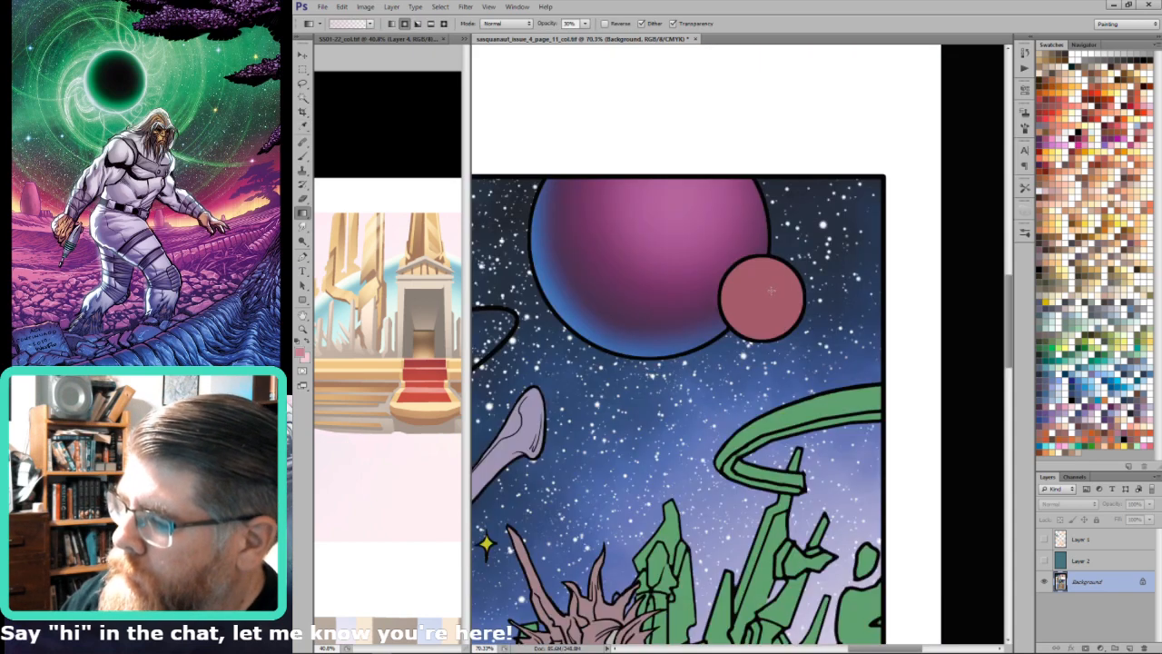
key("0")
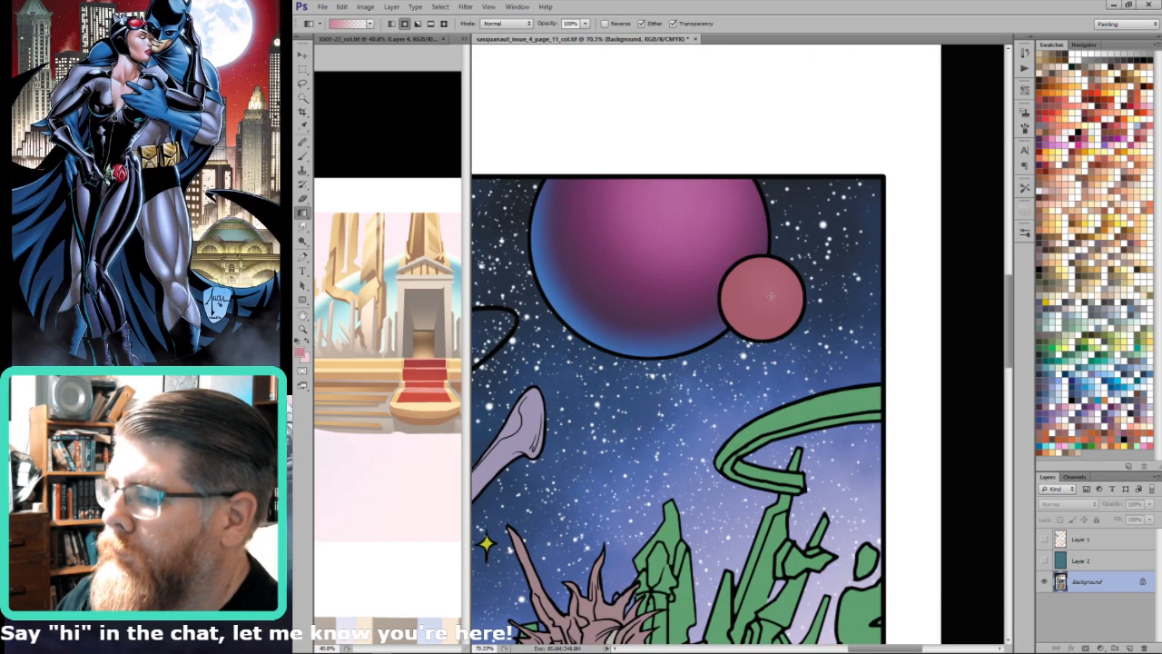
mouse_move(771, 288)
left_mouse_down()
mouse_move(783, 327)
mouse_move(780, 295)
left_mouse_up()
key("x")
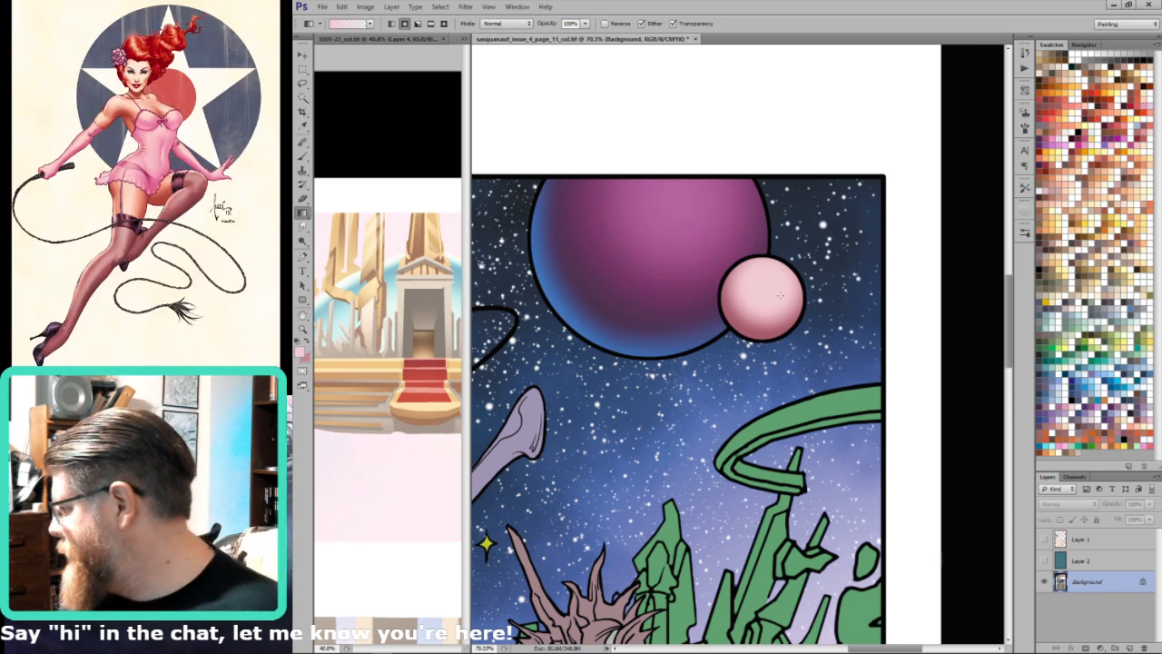
key("ctrl+0")
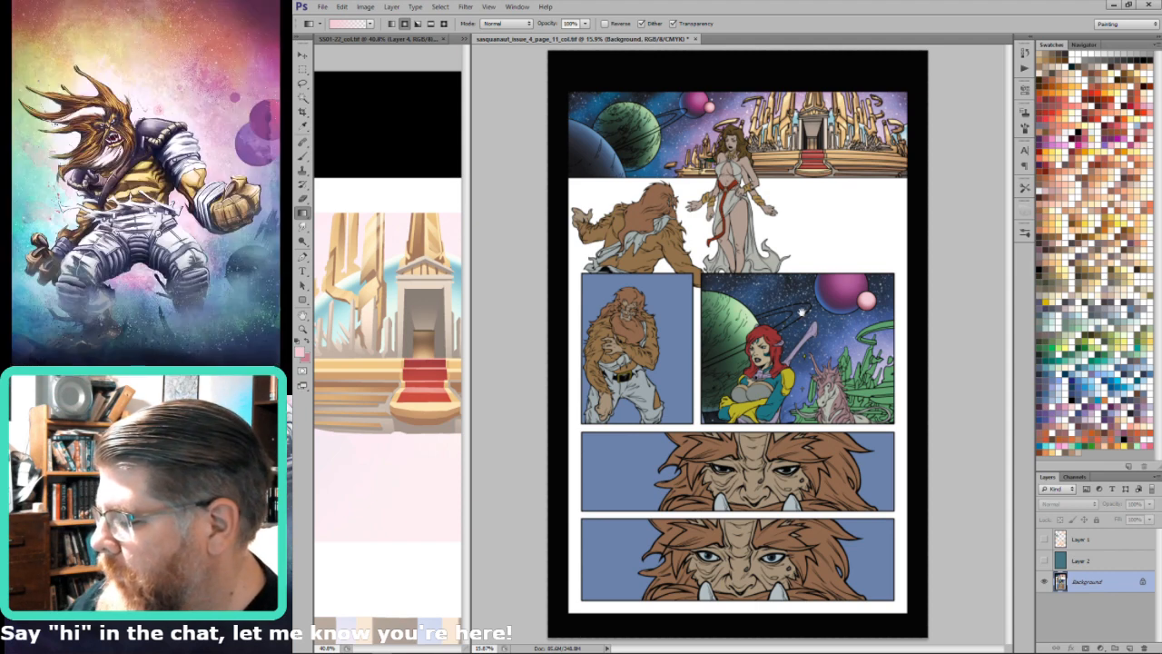
key("ctrl+s")
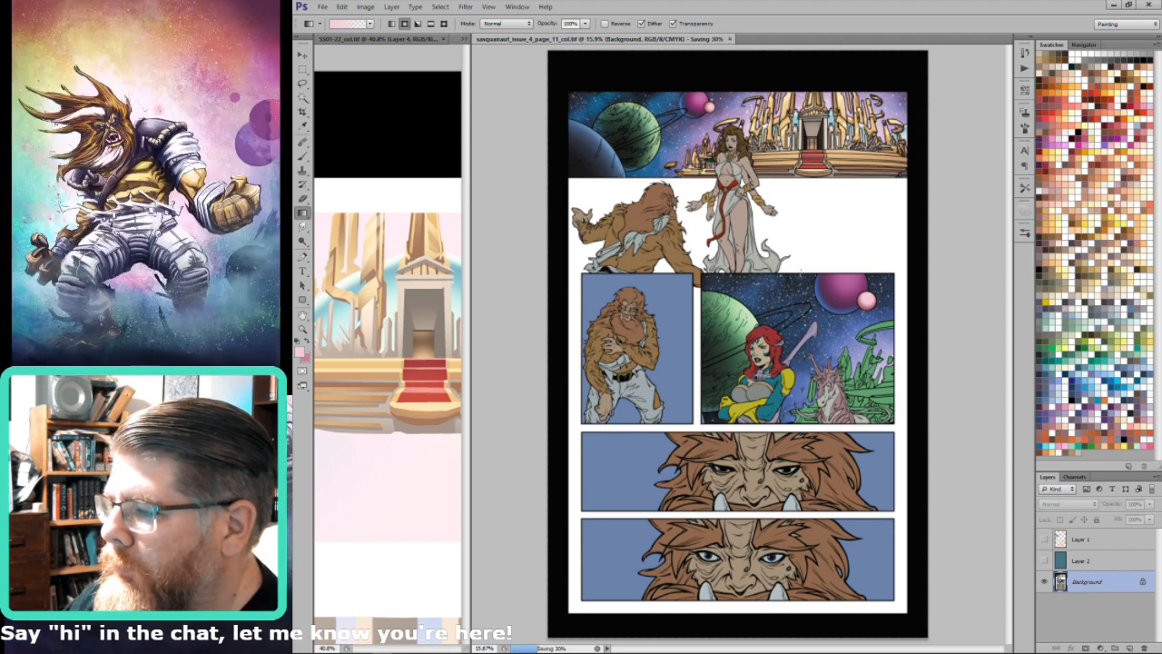
Step: Examine the red-haired woman's panel up close and compare its sky and planets with the other panels on the page
left_click_drag(850, 267, 697, 402)
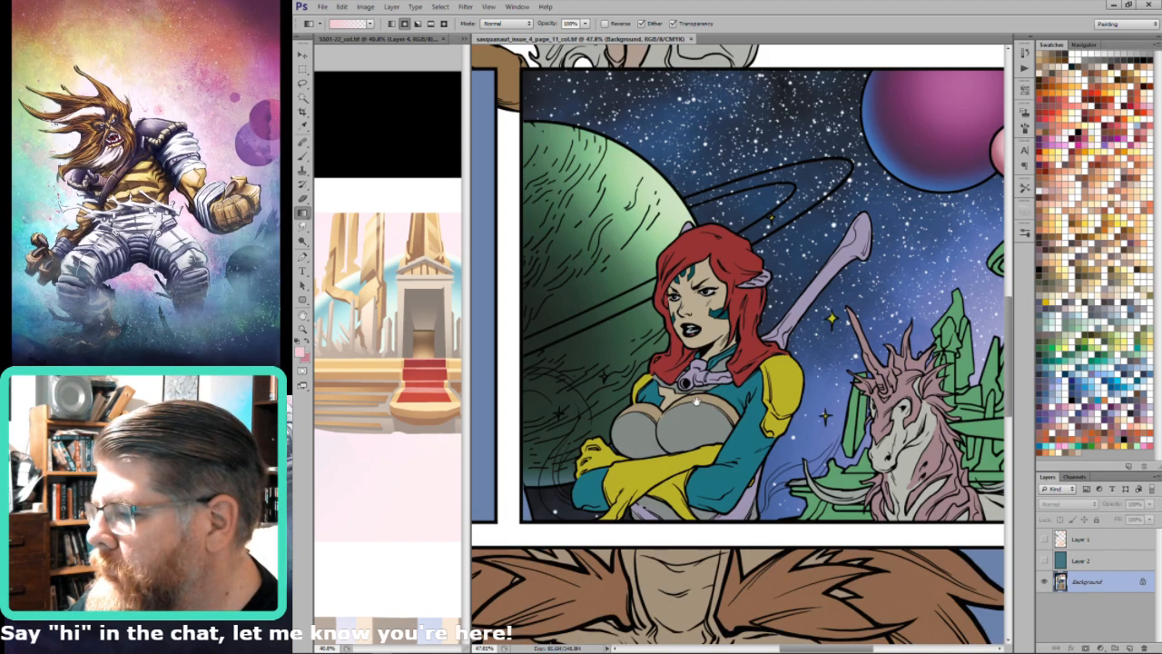
key("w")
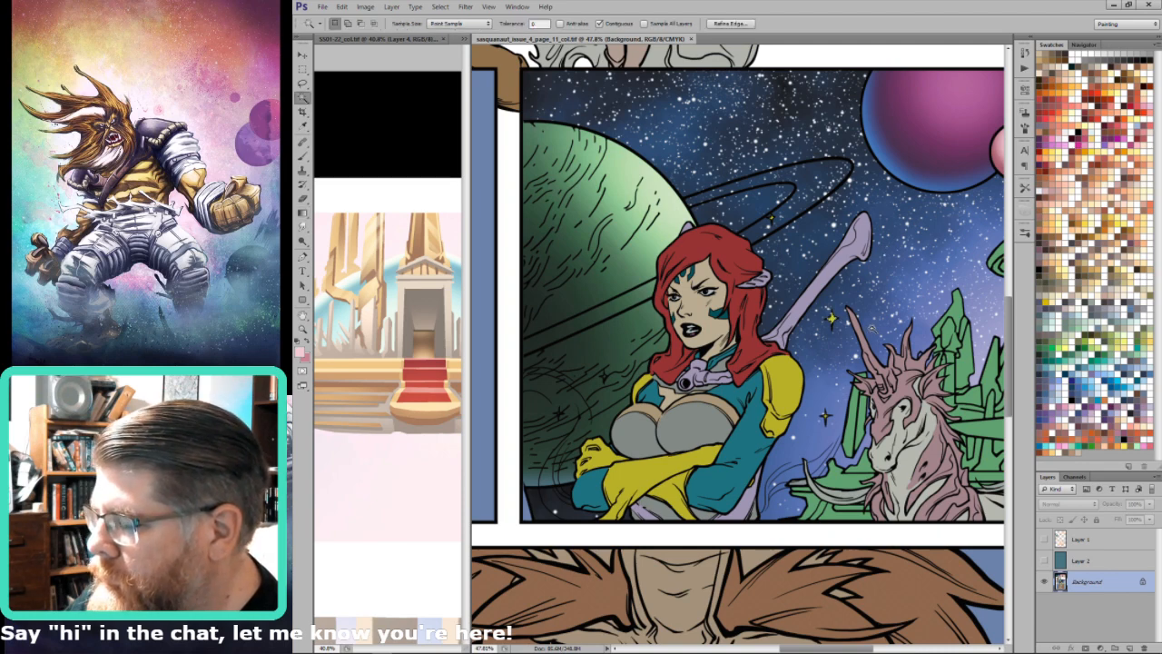
left_click_drag(885, 305, 858, 319)
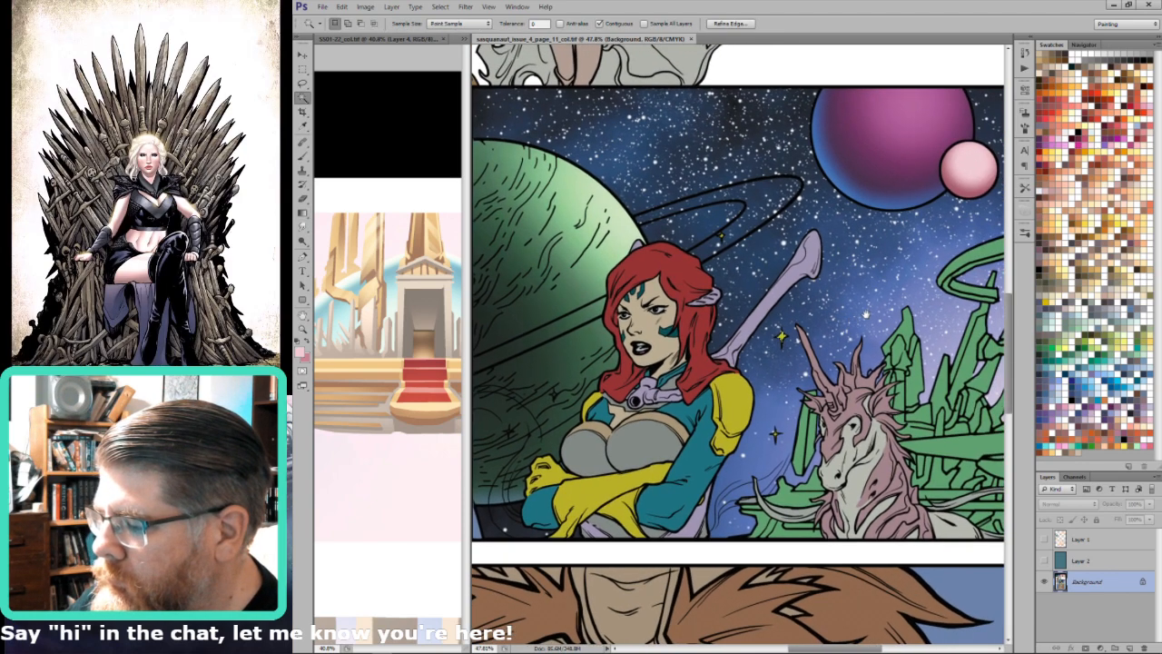
left_click_drag(638, 430, 818, 392)
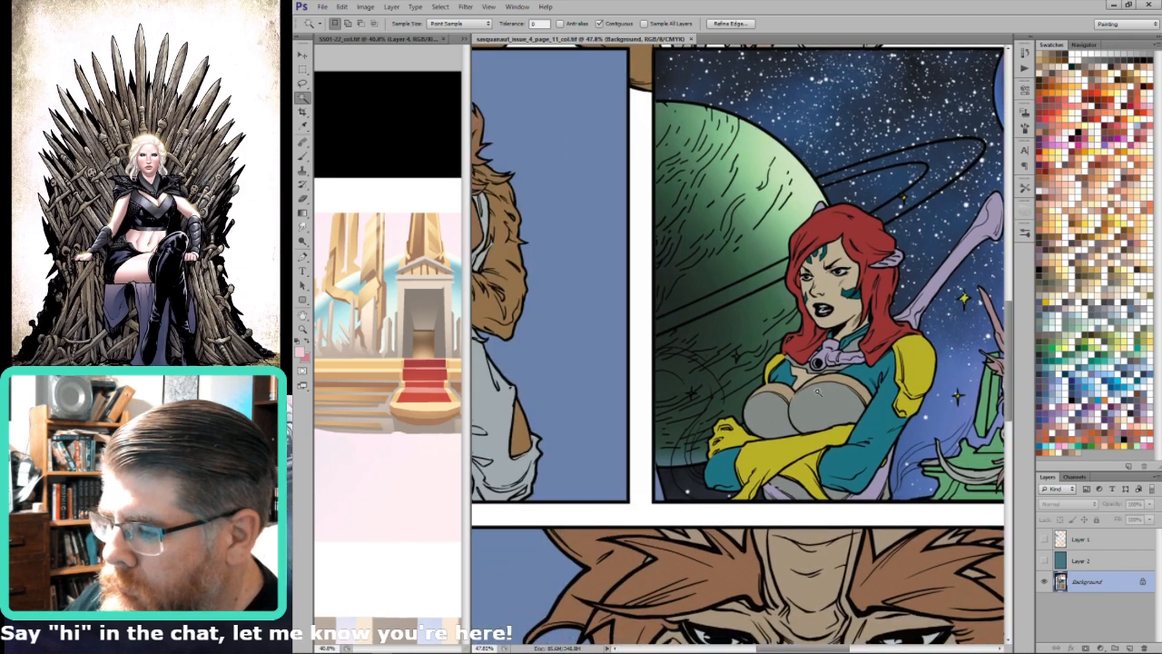
key("ctrl+6")
key("ctrl+6")
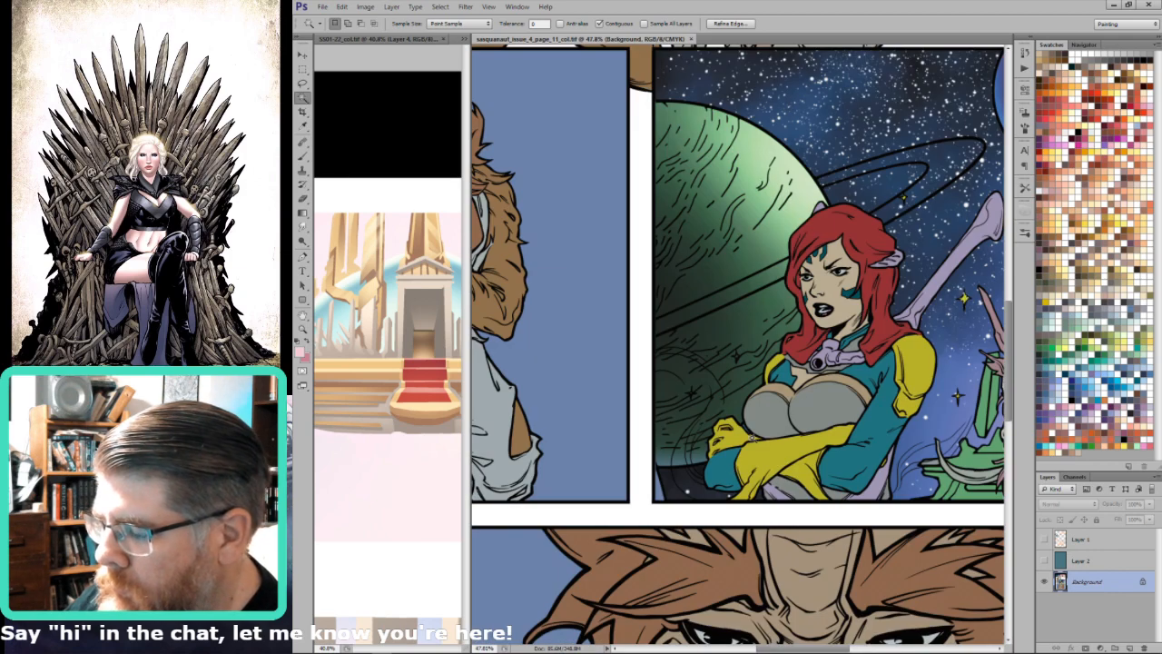
scroll(777, 411, "down", 4)
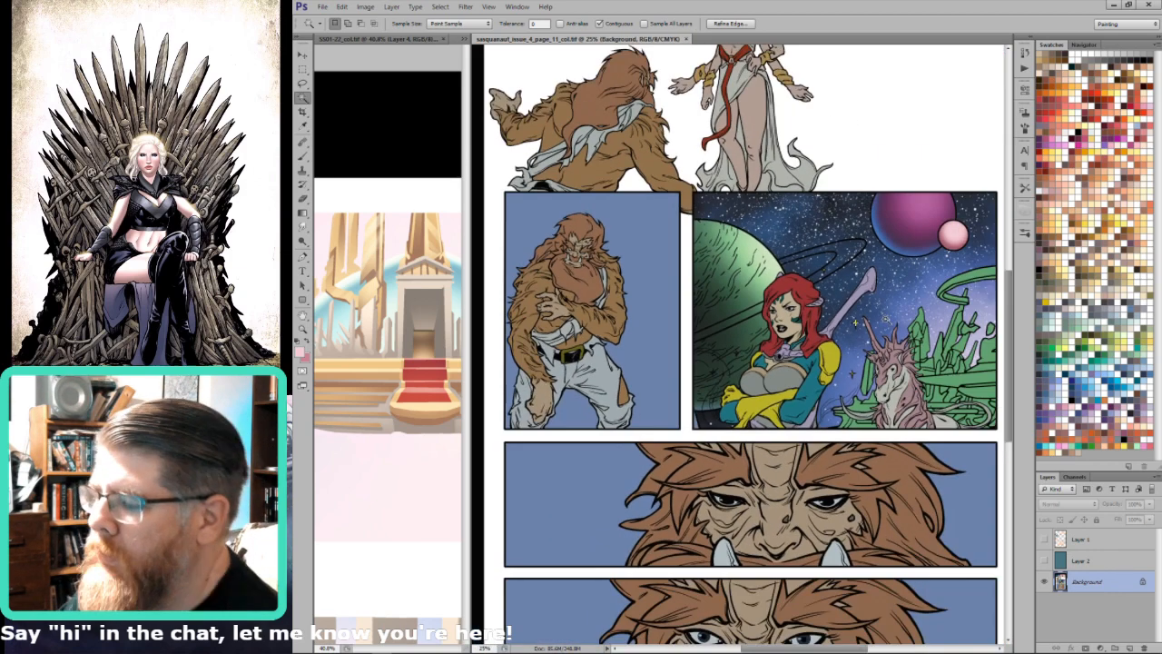
left_click_drag(802, 318, 816, 446)
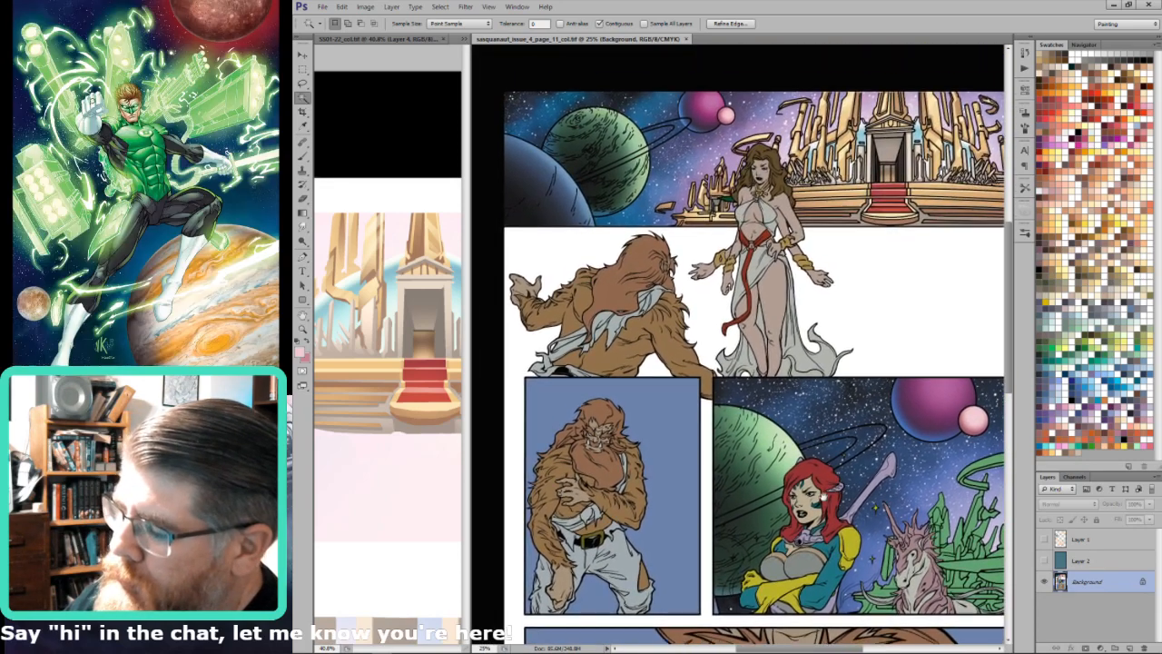
Step: Show sasquanaut_issue_4_page_10_col.tif as a whole-page reference beside page 11 and clear page 11's selection
left_click(517, 7)
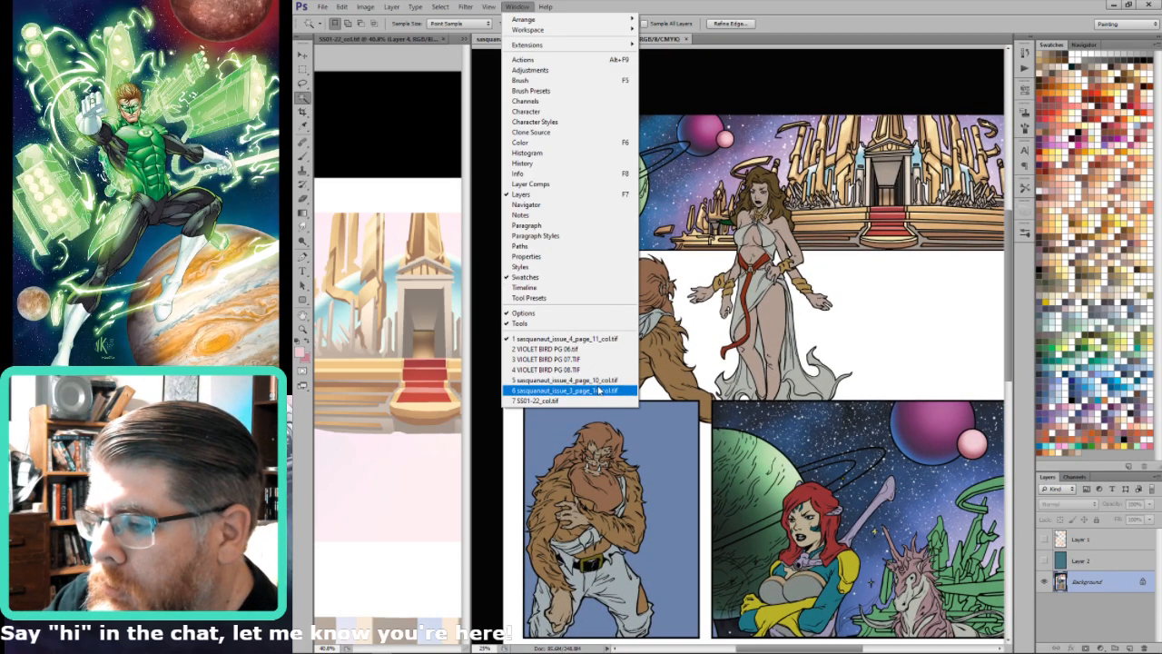
left_click(598, 379)
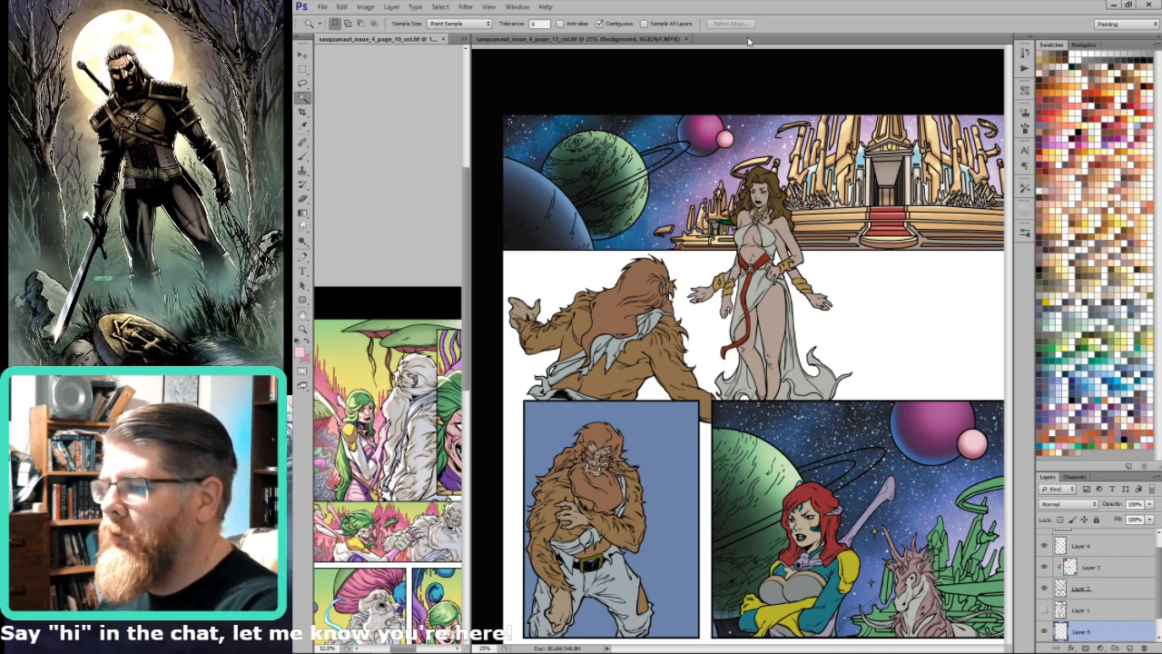
key("ctrl+minus")
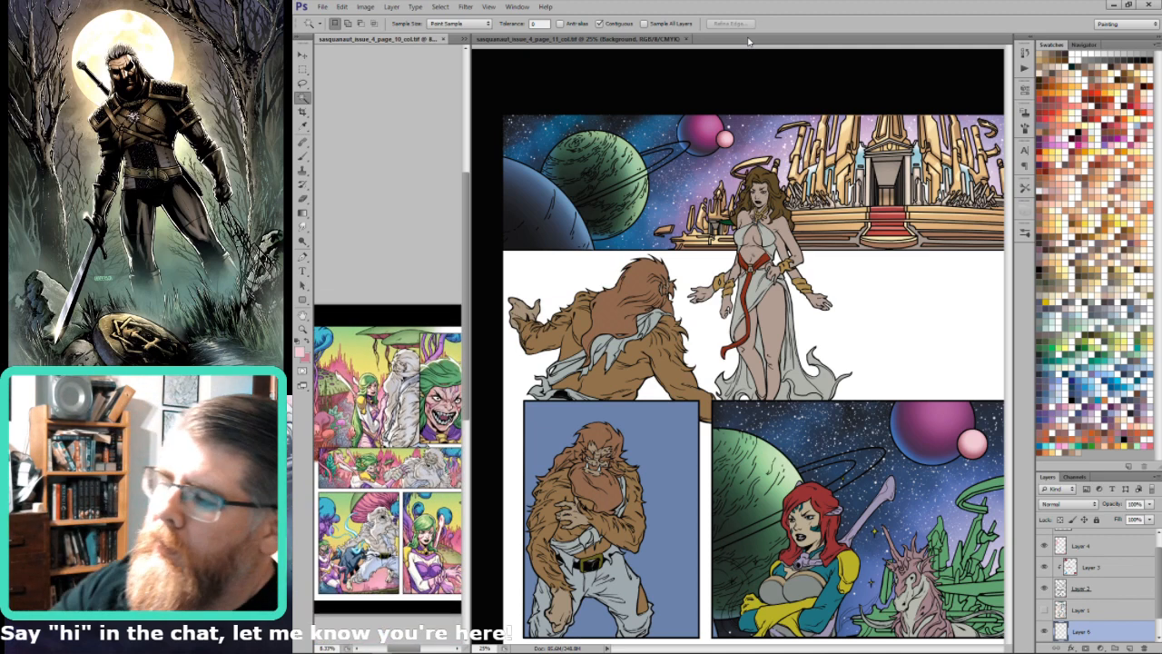
left_click(844, 283)
key("ctrl+0")
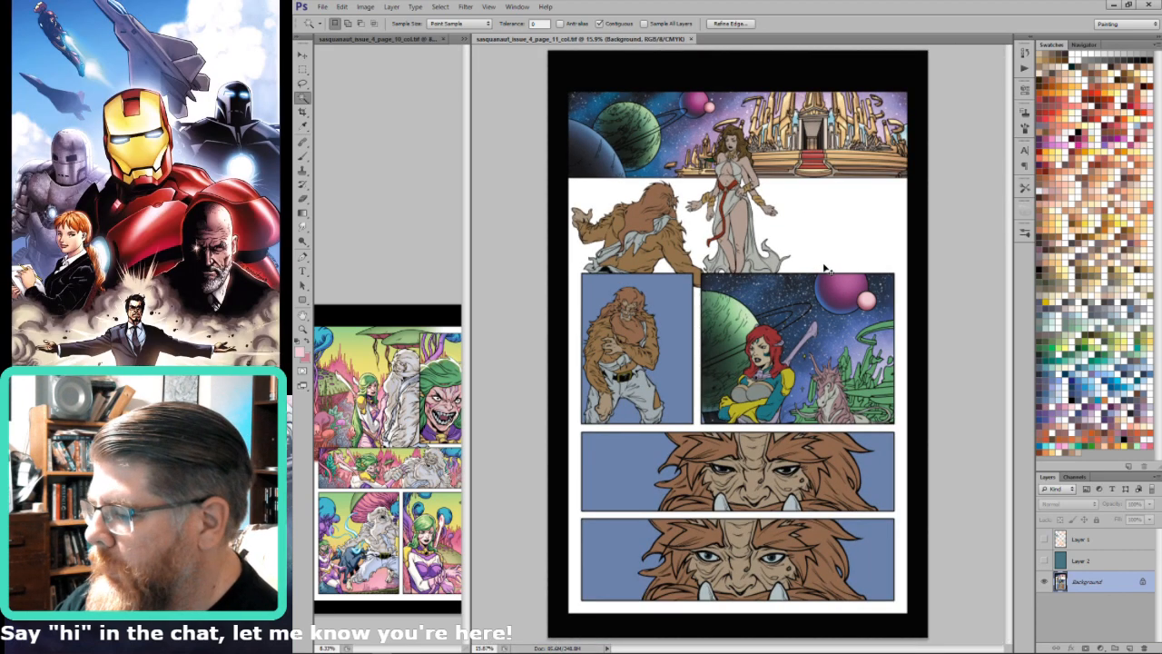
key("ctrl+d")
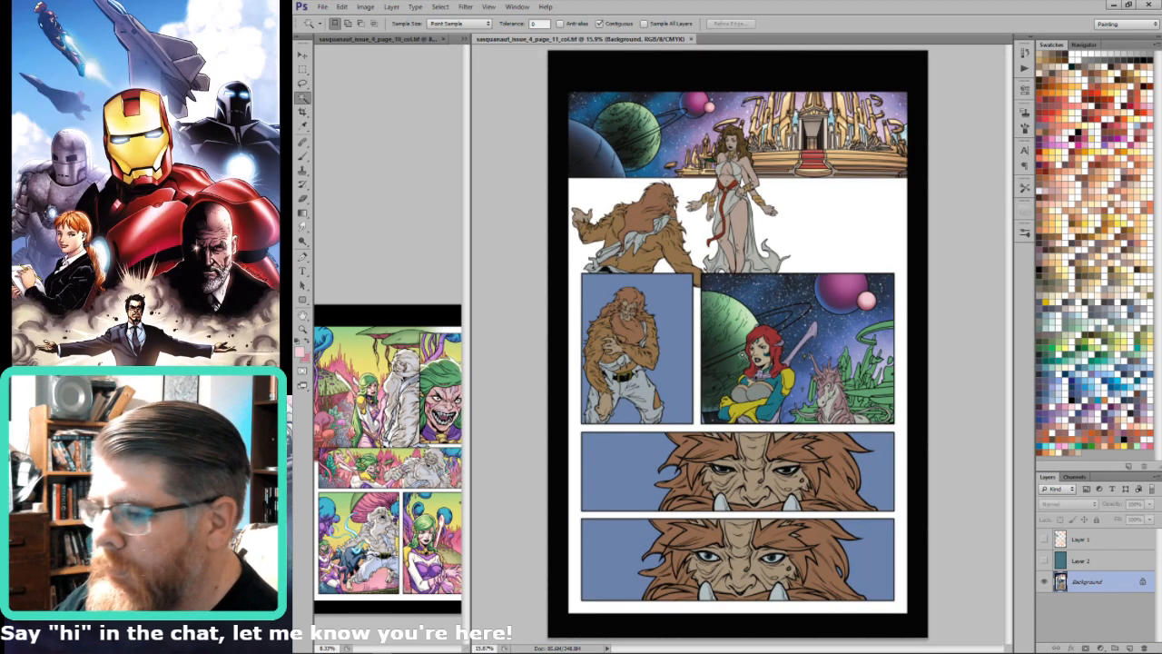
left_click(412, 410)
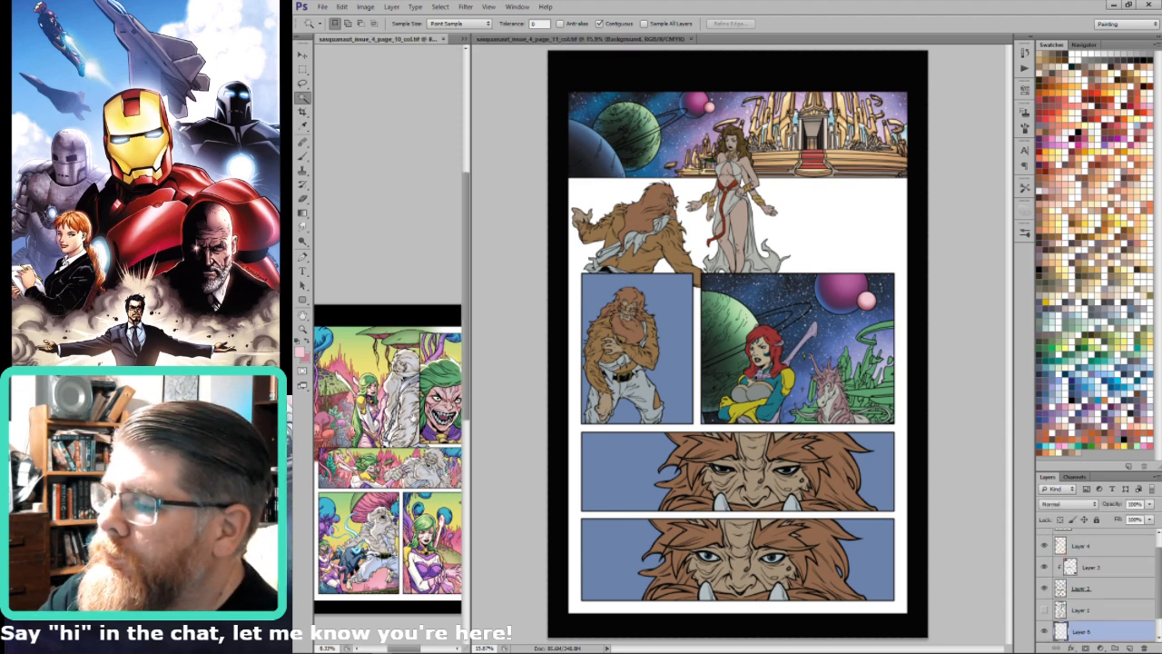
left_click(946, 542)
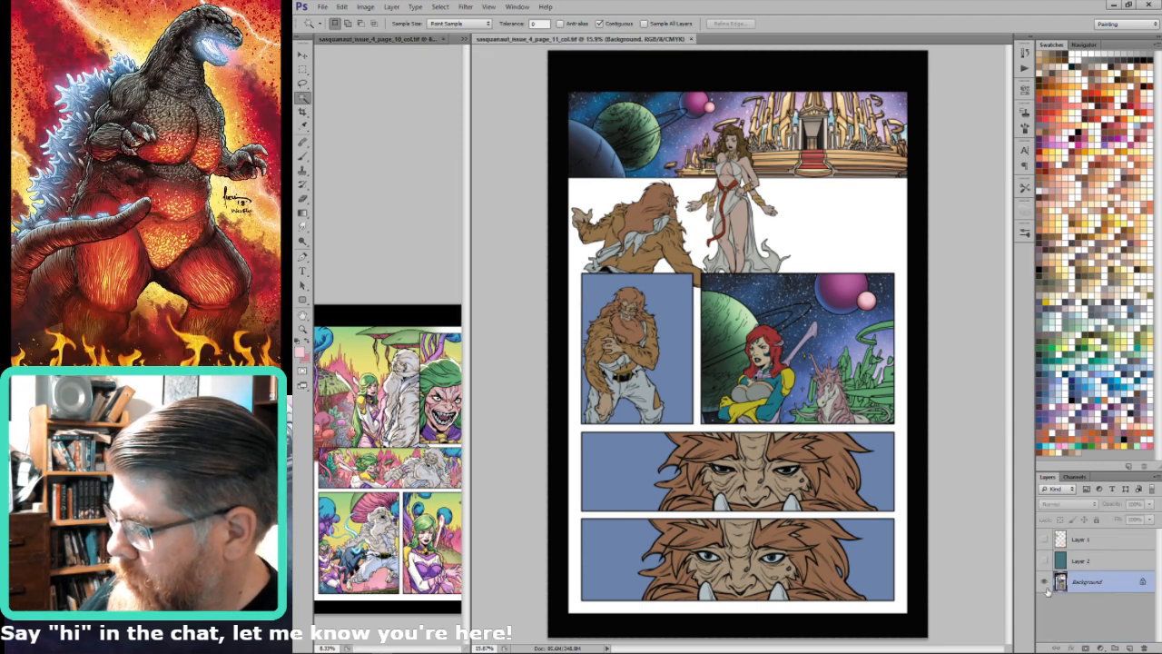
left_click(1045, 562)
left_click(1045, 561)
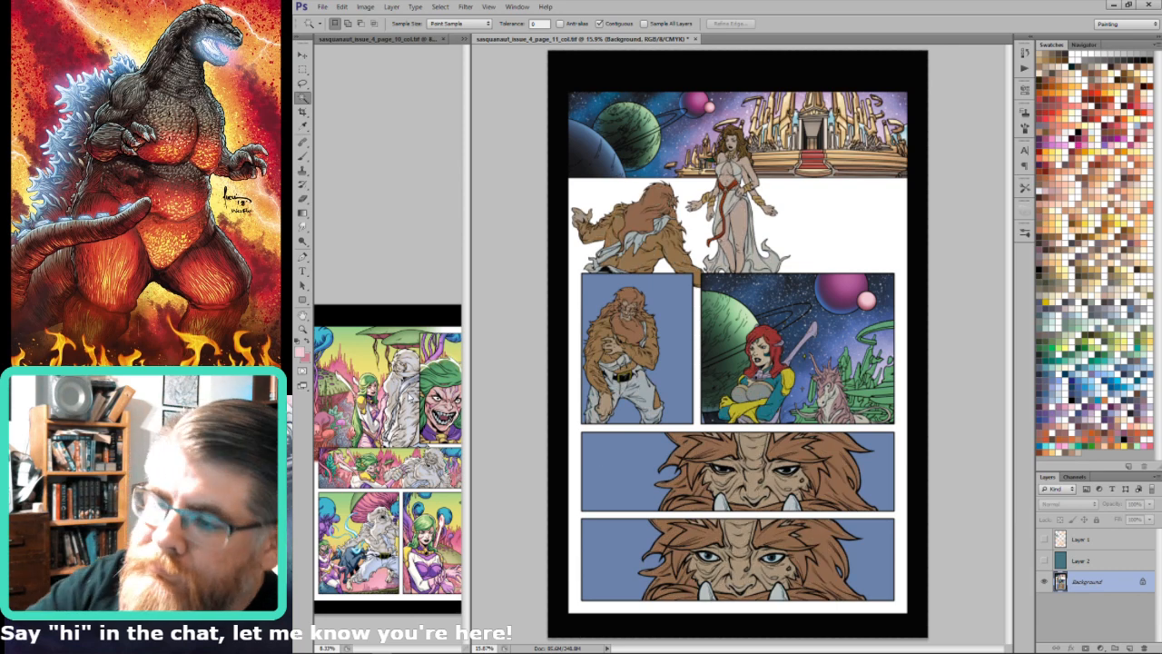
Step: Sample the pale fur color from the white sasquatch on page 10 and fill the fur of the sasquatch below the top panel
left_click(411, 397)
scroll(435, 376, "up", 5)
key("u")
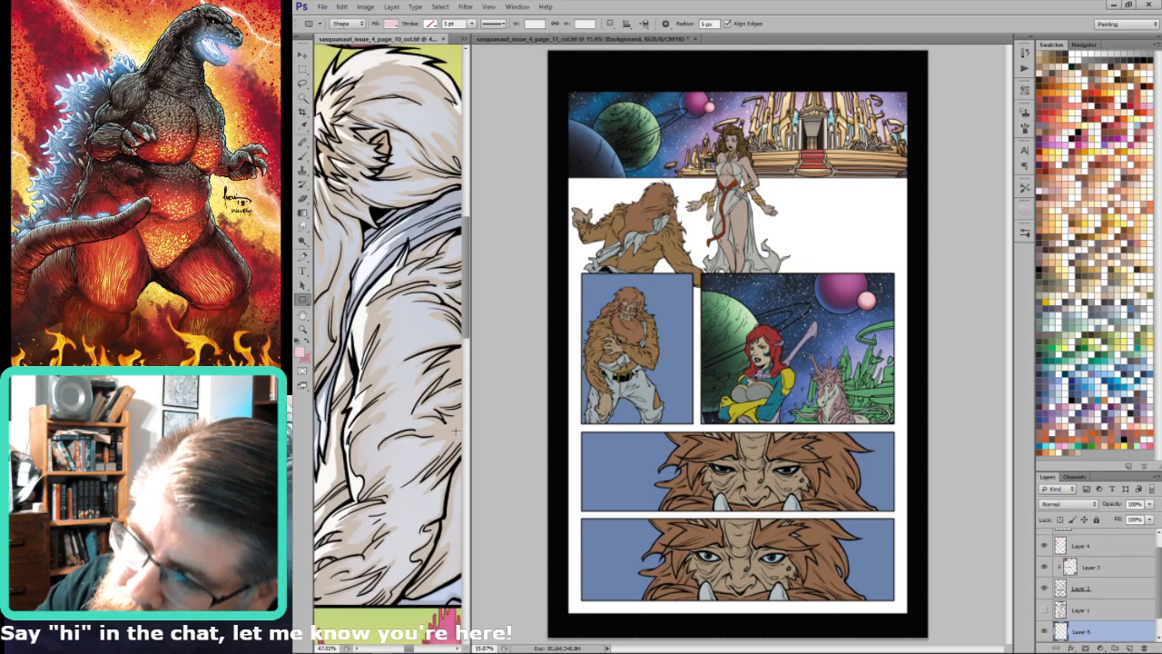
key("i")
left_click(611, 232)
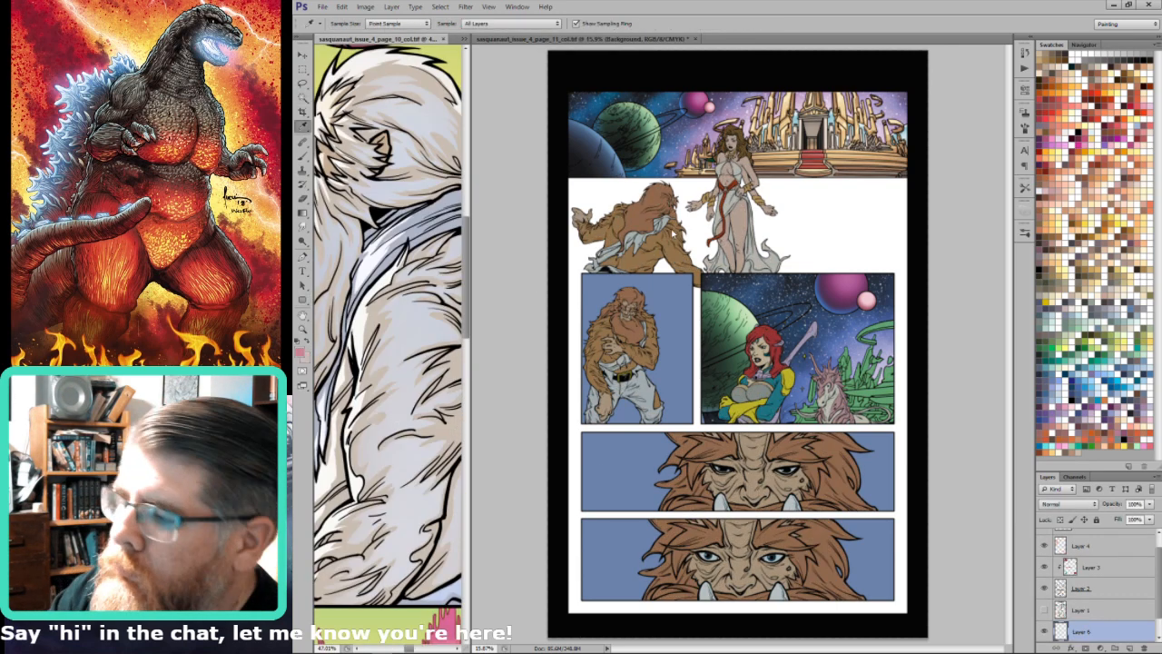
key("w")
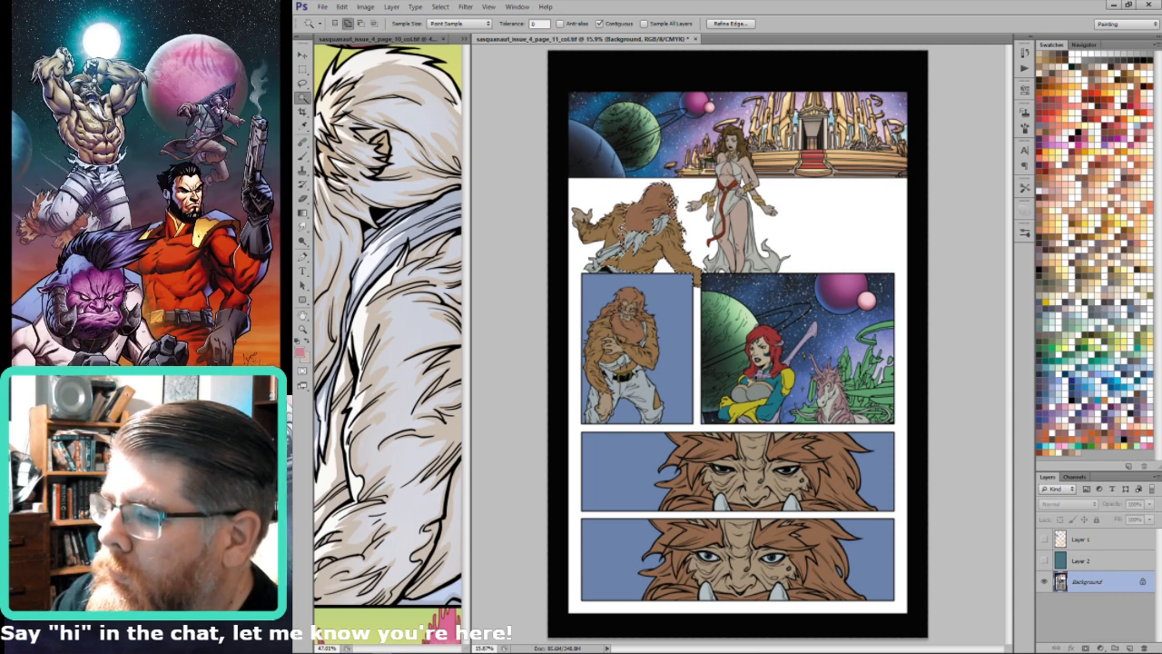
key("alt+BackSpace")
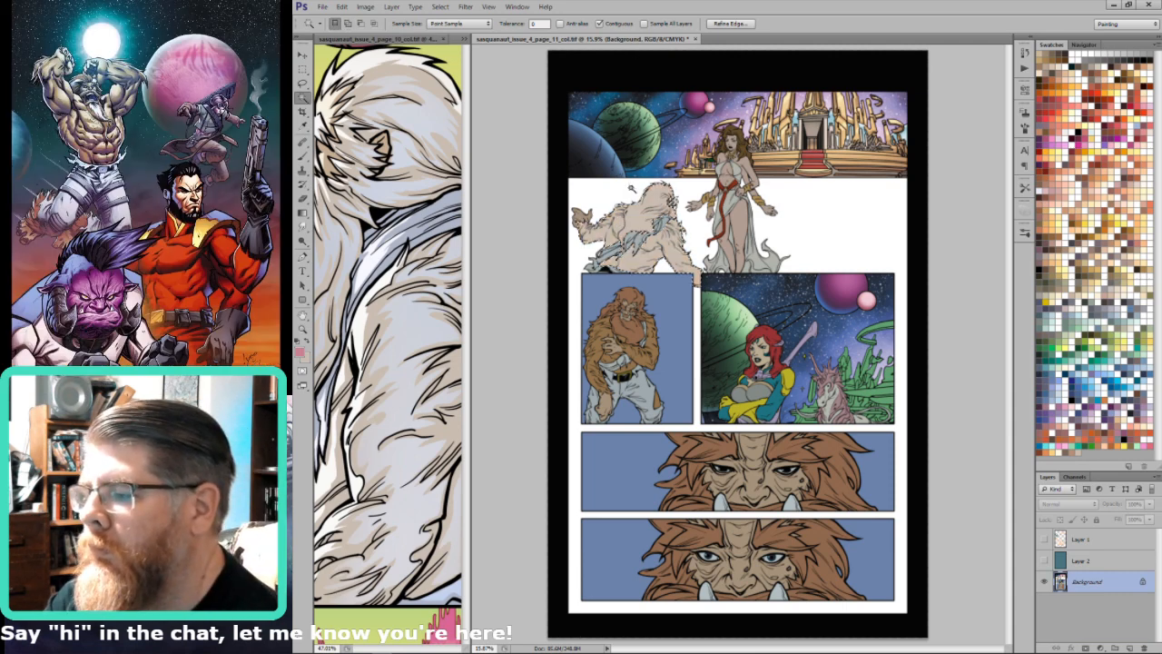
scroll(640, 204, "up", 5)
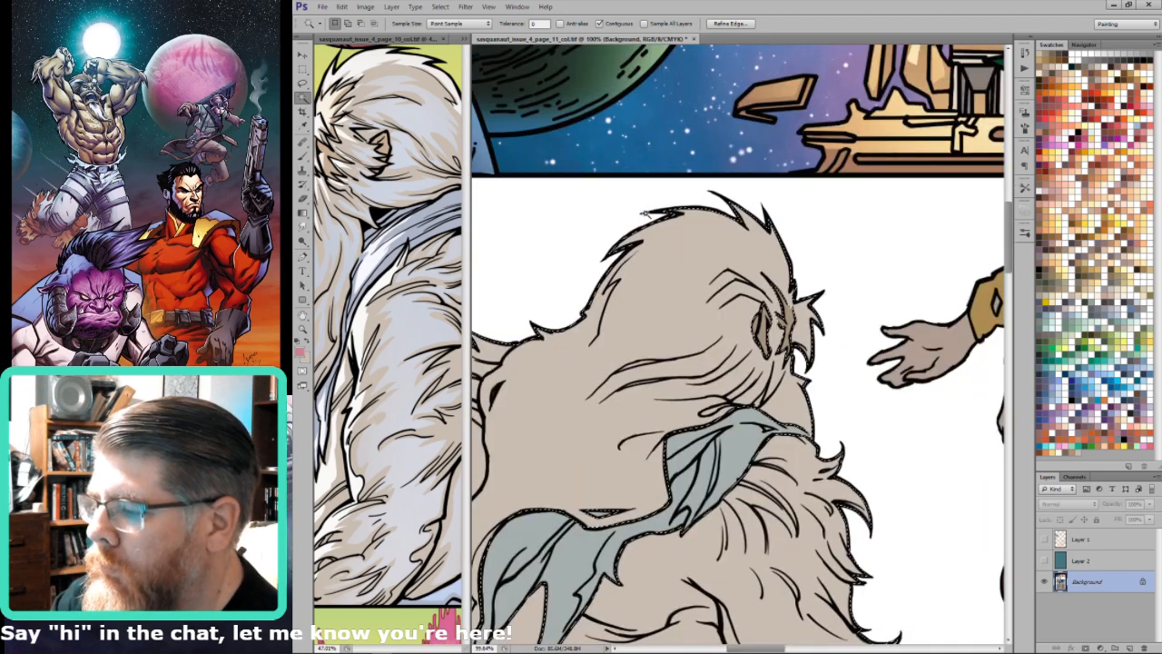
key("ctrl+0")
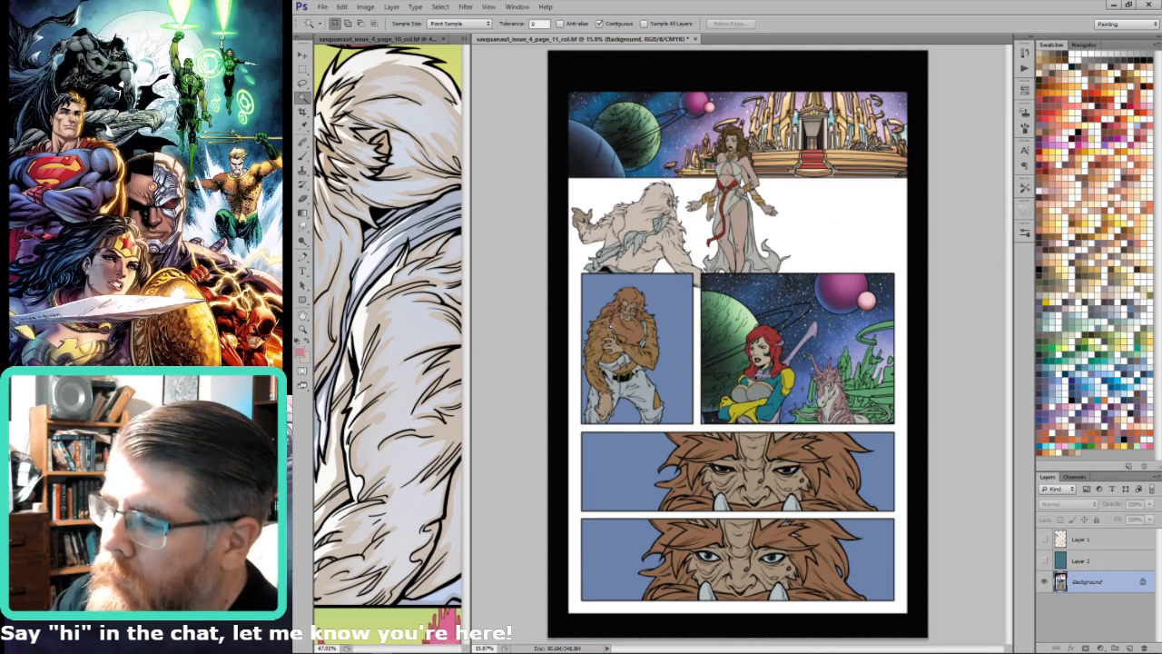
Step: Select the sasquatch's brown fur in the blue standing panel and both eye close-ups, turn off Contiguous, and fill it with the pale fur color
left_click(606, 330)
left_click(647, 323, "shift")
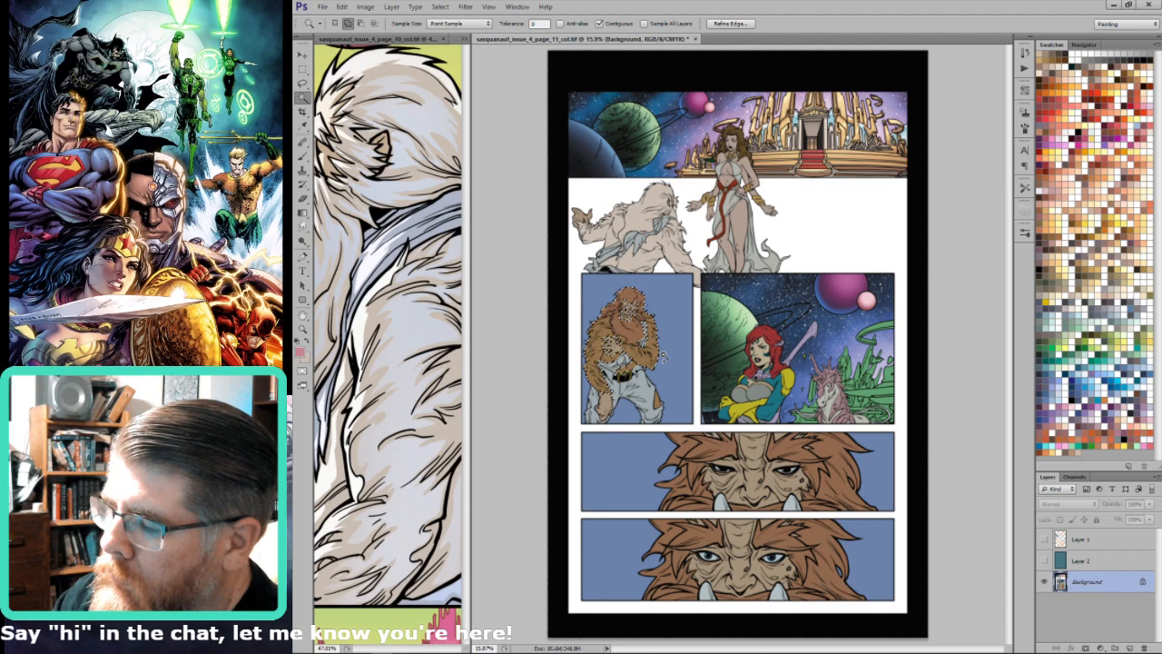
left_click(791, 450)
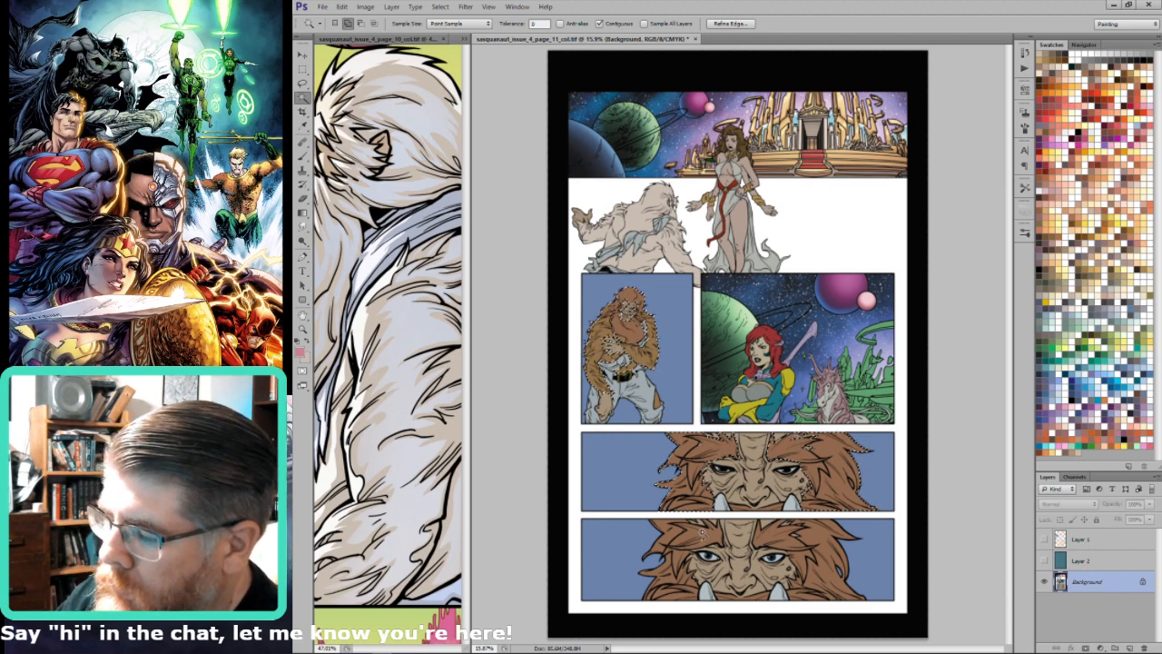
left_click(700, 531, "shift")
left_click(612, 26)
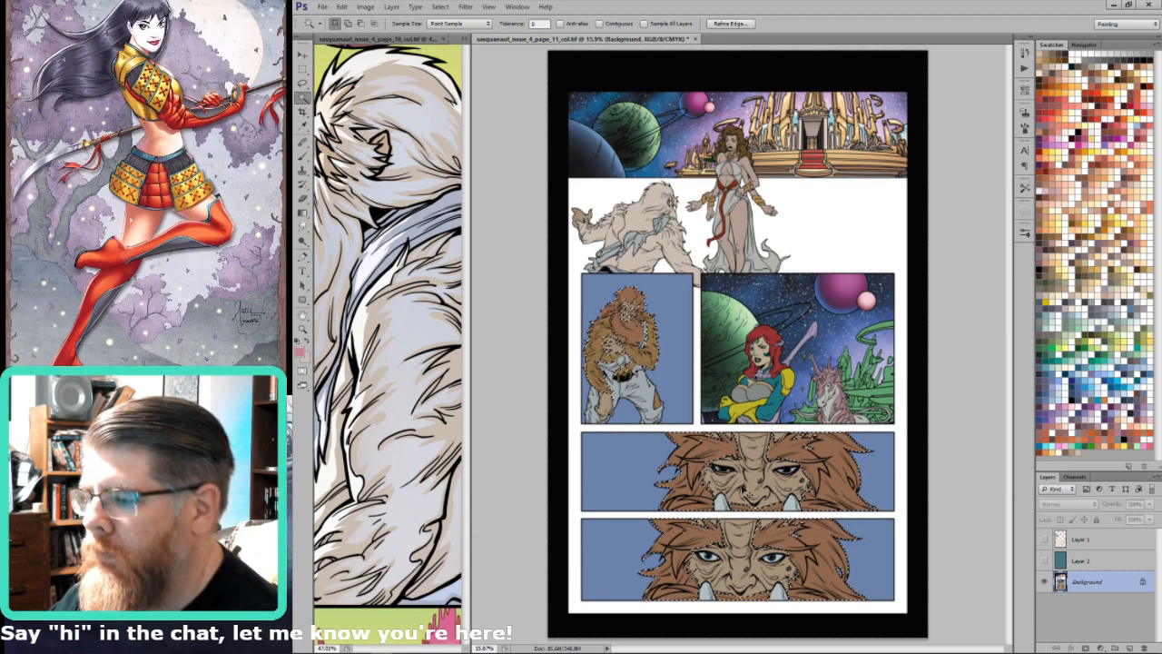
key("ctrl+BackSpace")
key("ctrl+d")
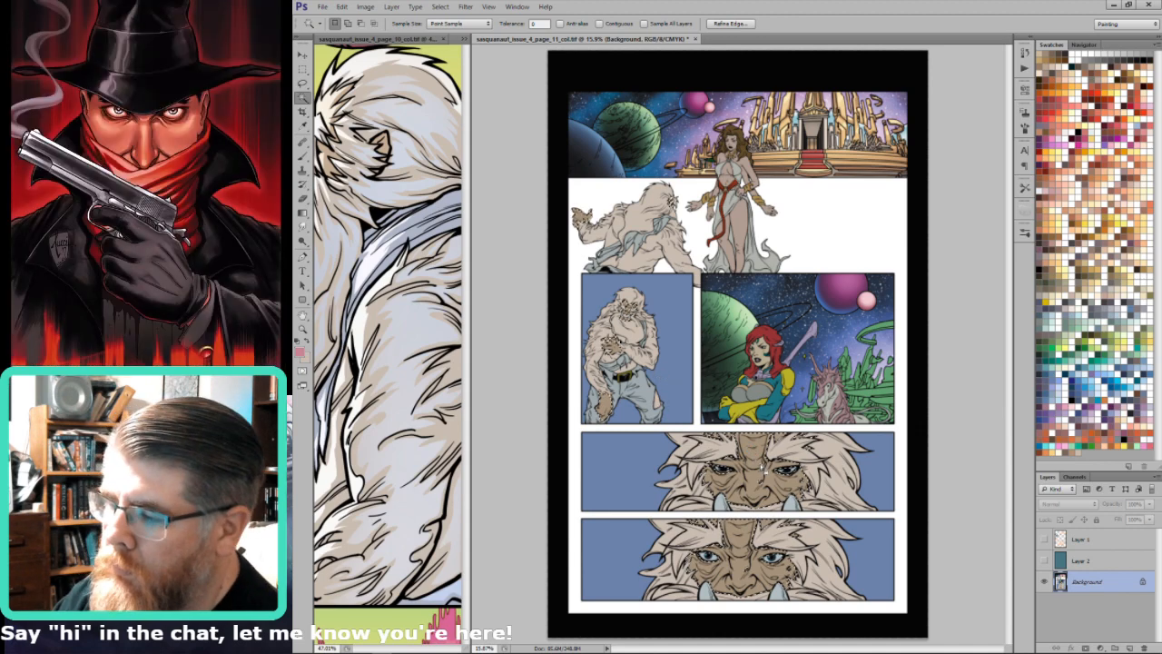
Step: Recolor the sasquatch's face in the eye close-ups with a skin tone sampled from the hand of the figure below the top panel
key("i")
left_click(578, 221)
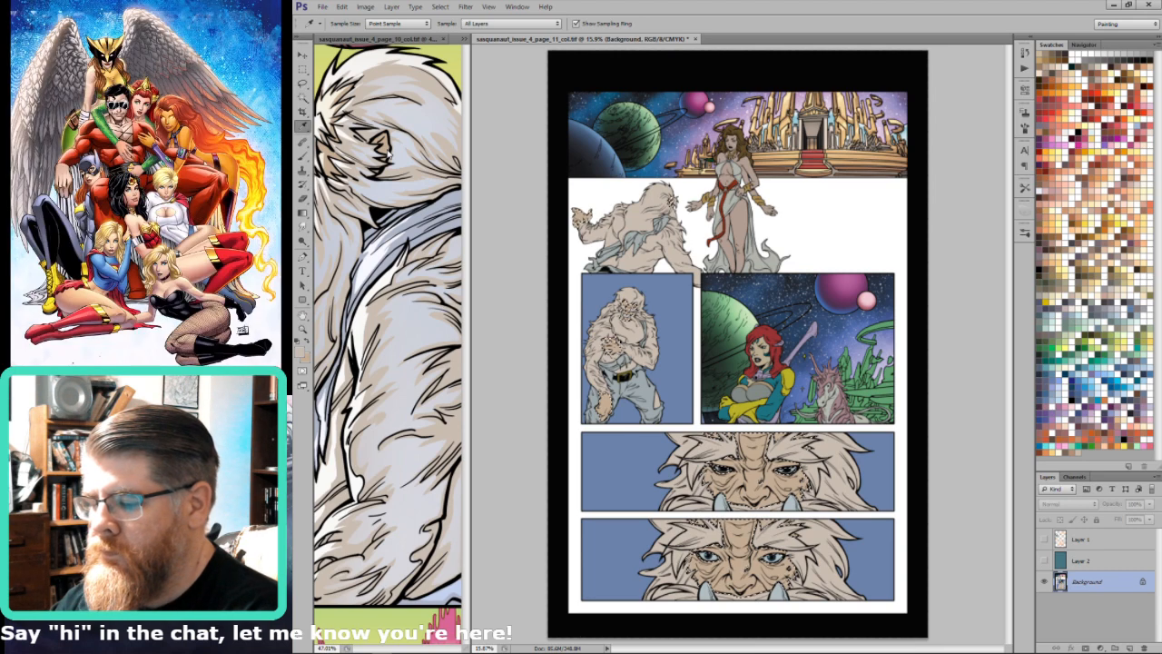
key("w")
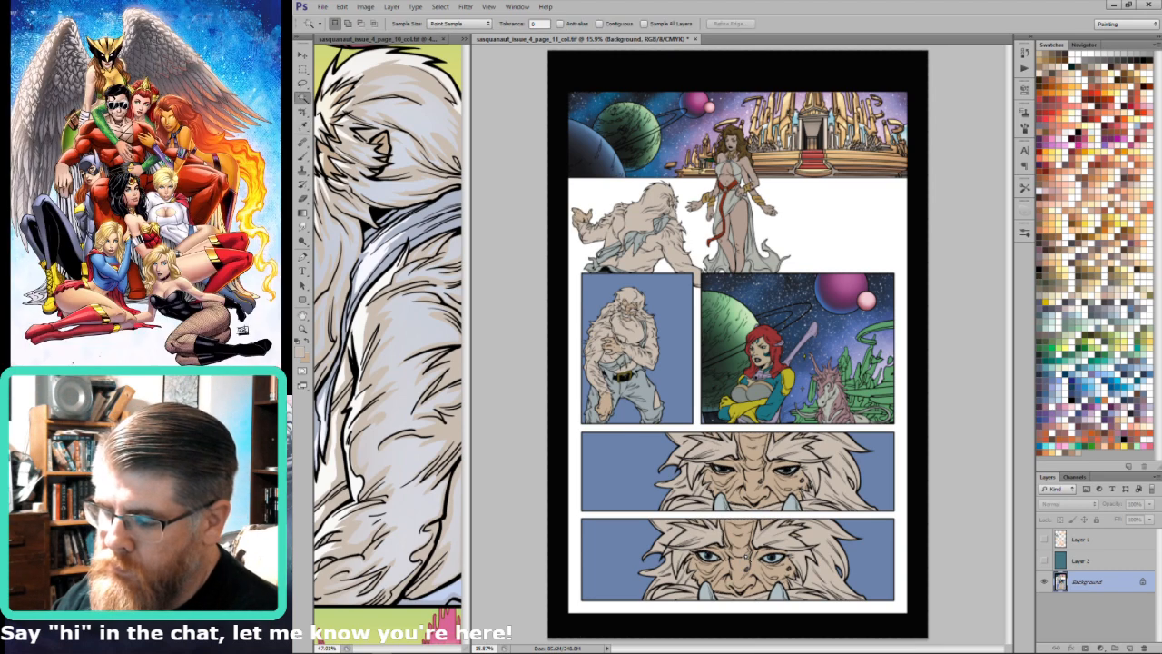
Step: Darken the sasquatch's face skin in the eye close-ups with Brightness/Contrast at brightness -42, and save the page
left_click(745, 530)
key("shift")
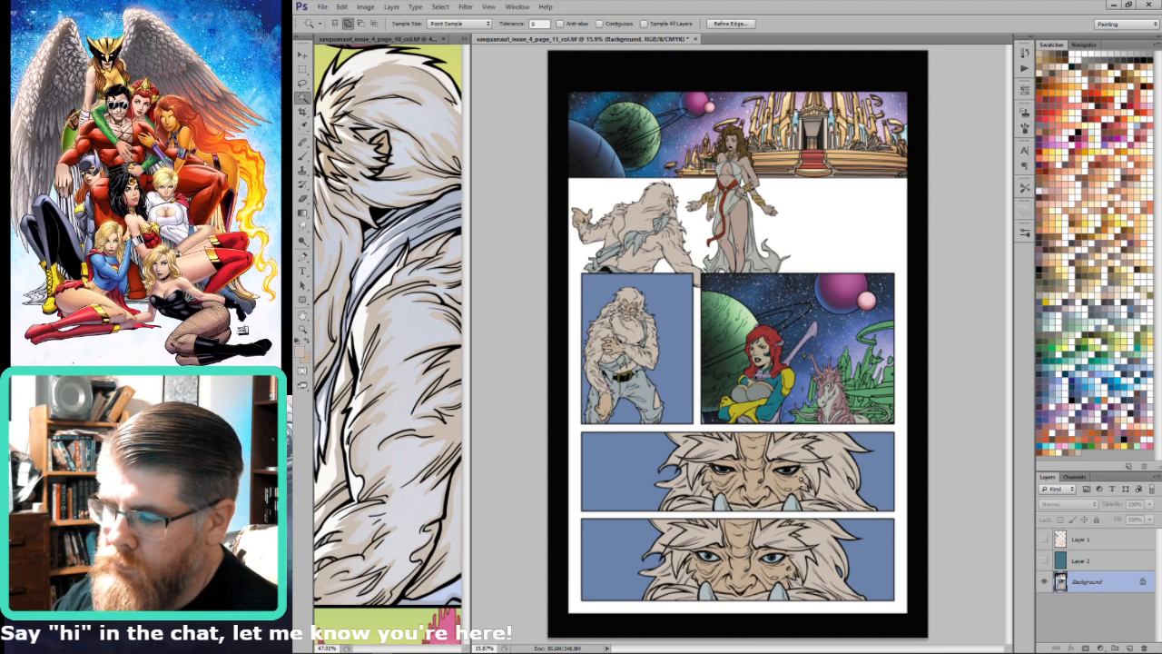
left_click(805, 473, "shift")
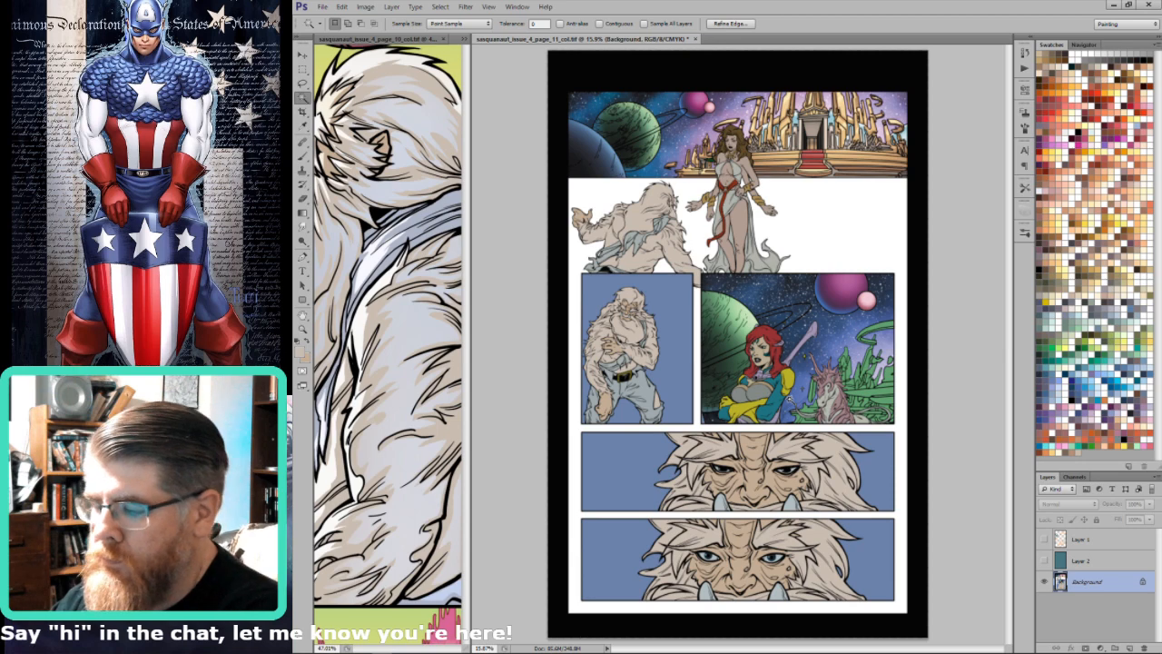
key("ctrl+shift+b")
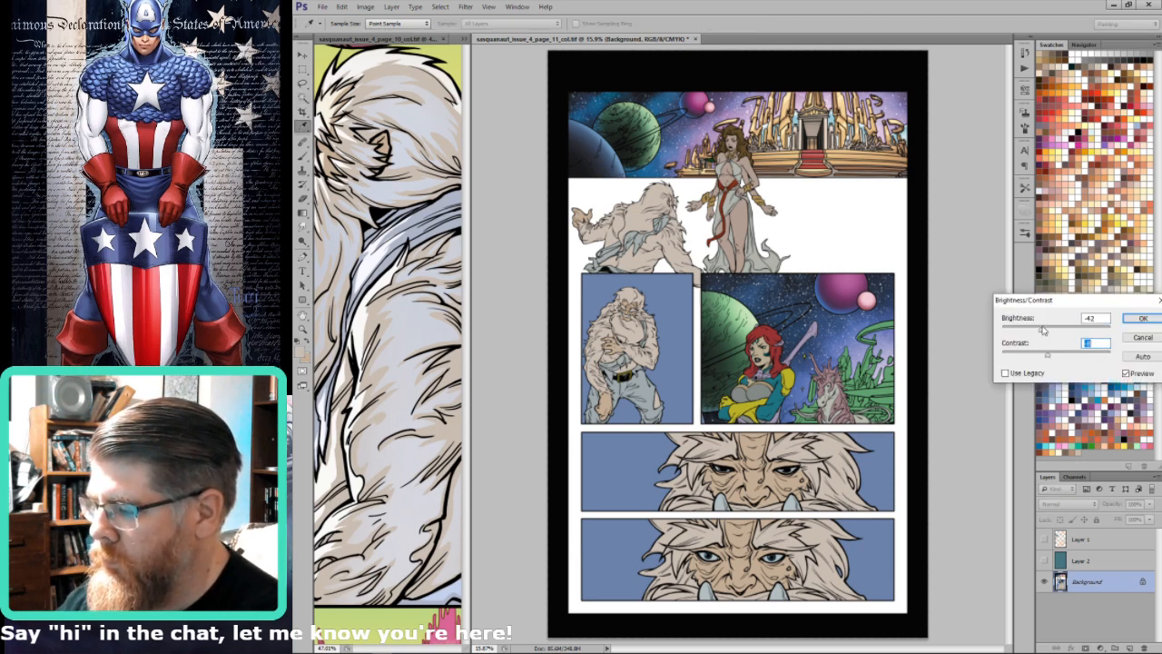
key("Return")
key("ctrl+s")
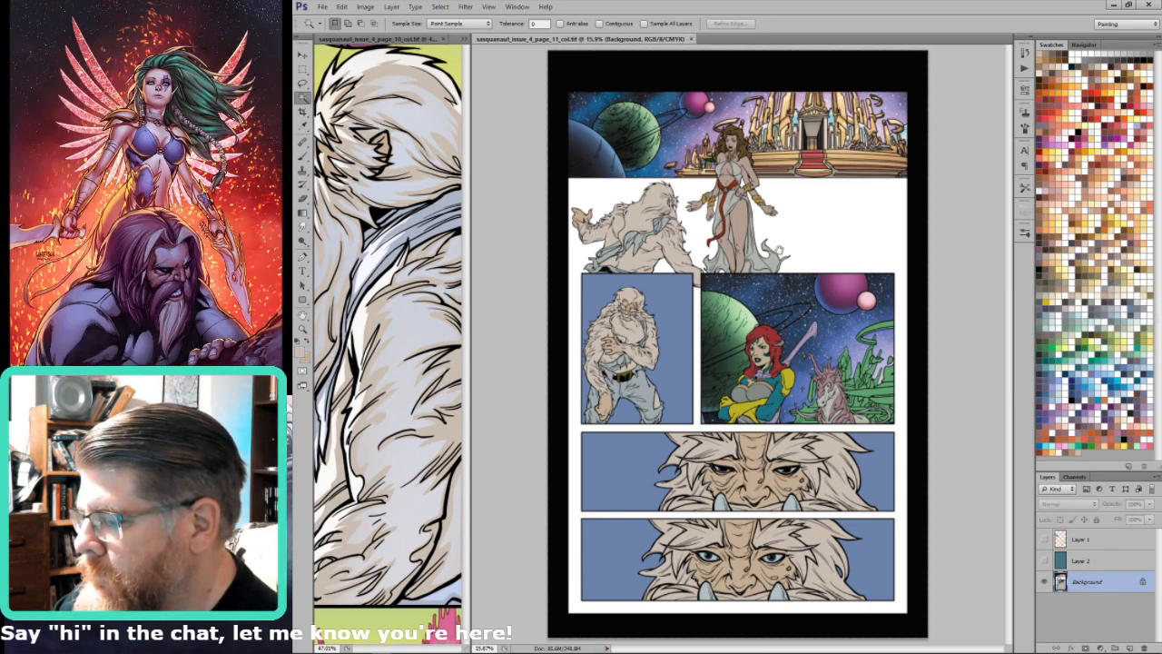
Step: Select the unicorn's long forehead horn in the space panel and fill it with bright orange-red
scroll(789, 381, "up", 5)
key("l")
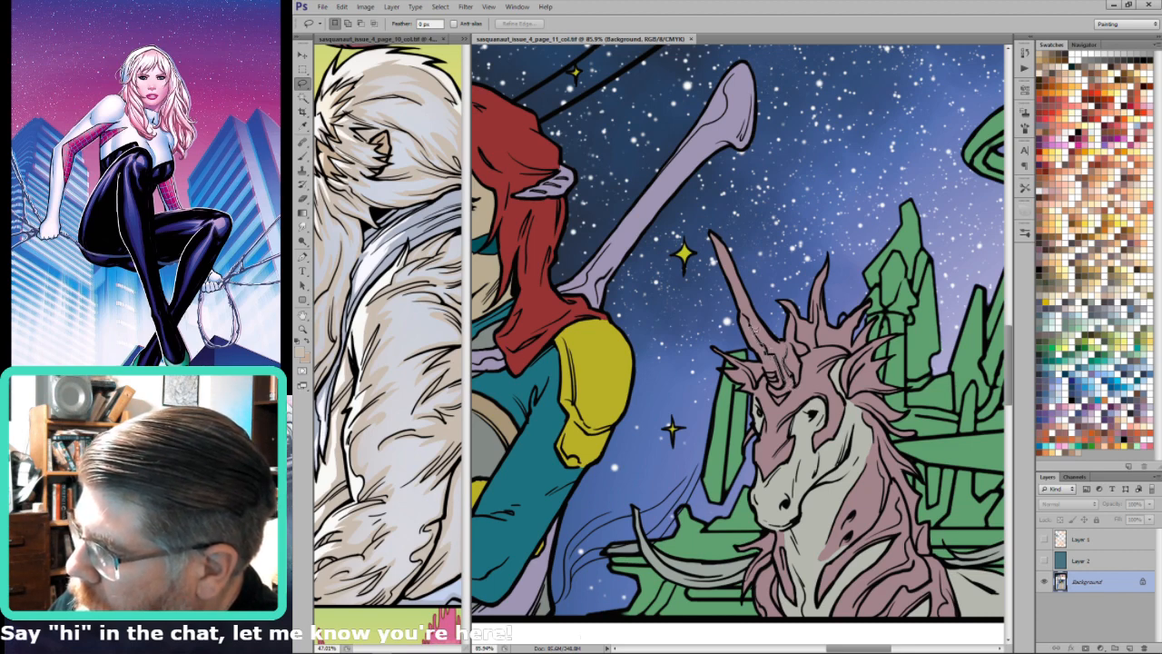
key("w")
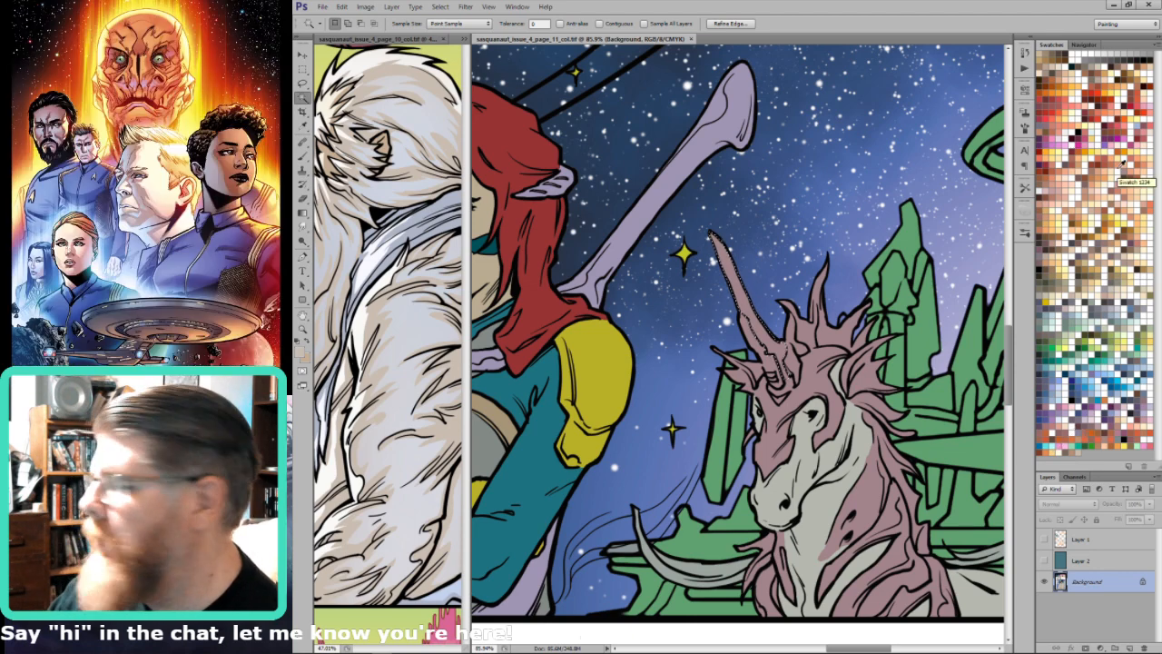
key("l")
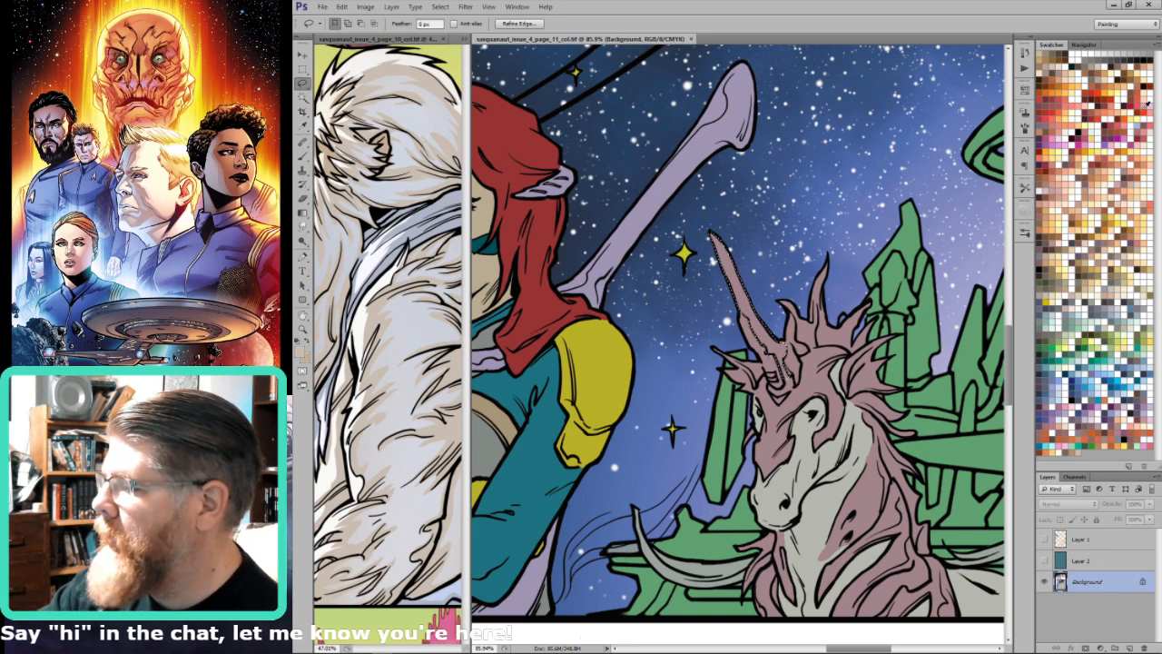
left_click(1141, 112)
key("alt+BackSpace")
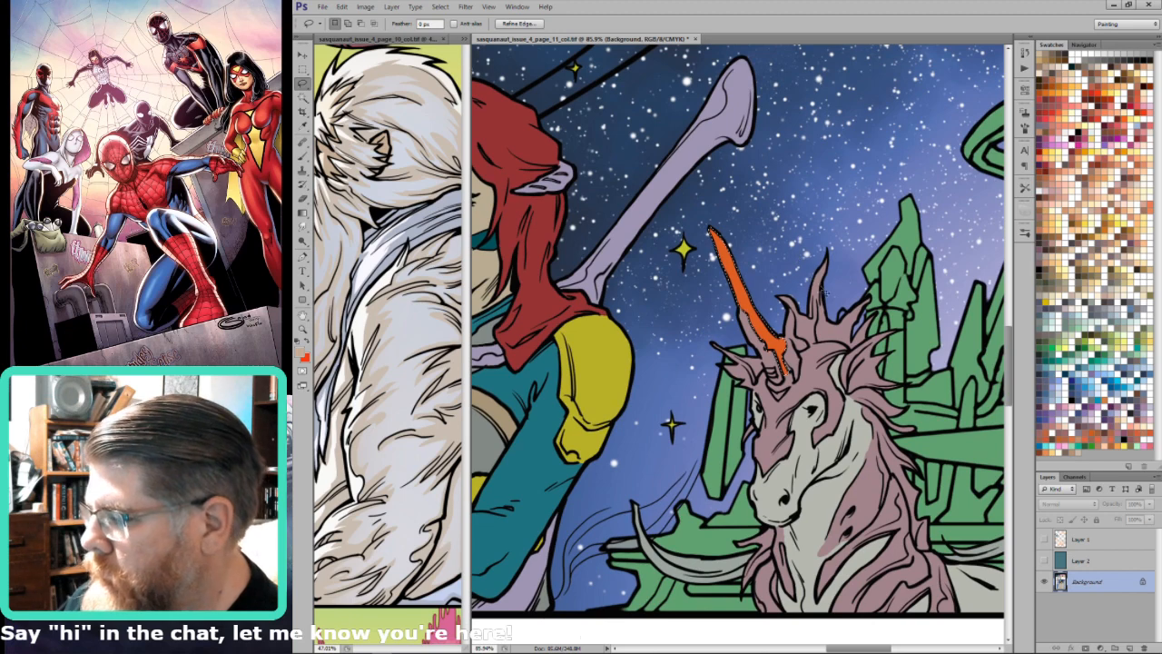
key("ctrl+d")
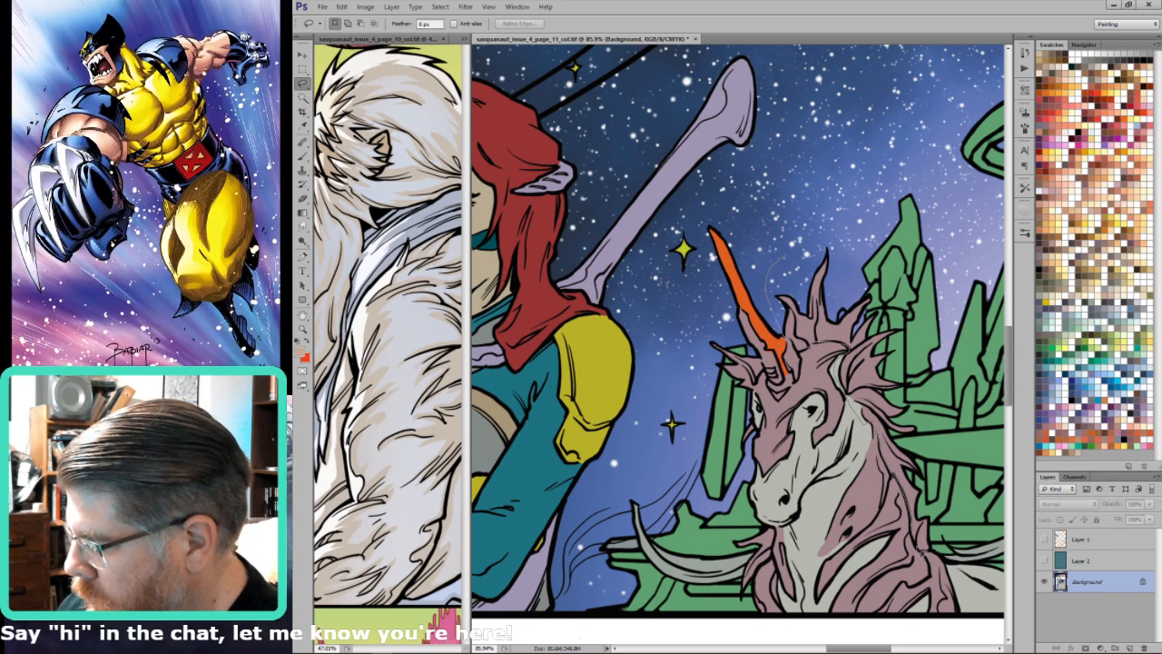
Step: Select the unicorn's mane and ear tufts and fill them with bright cyan blue
mouse_move(792, 214)
left_mouse_down()
mouse_move(832, 318)
mouse_move(767, 363)
mouse_move(757, 422)
mouse_move(713, 314)
left_mouse_up()
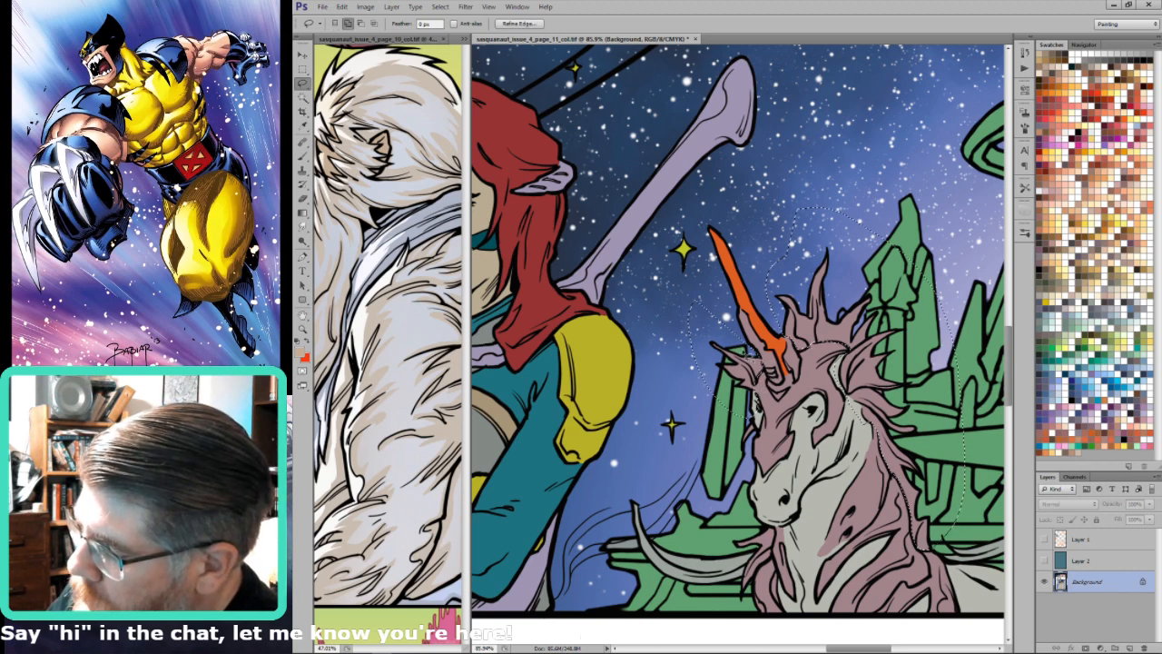
key("w")
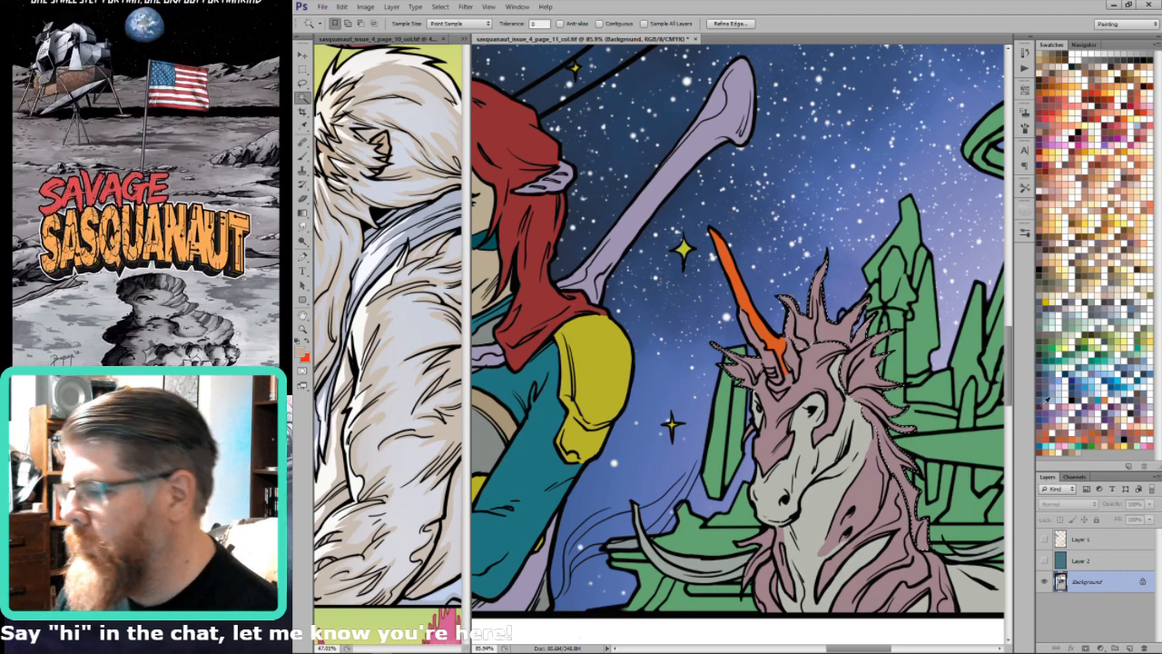
key("l")
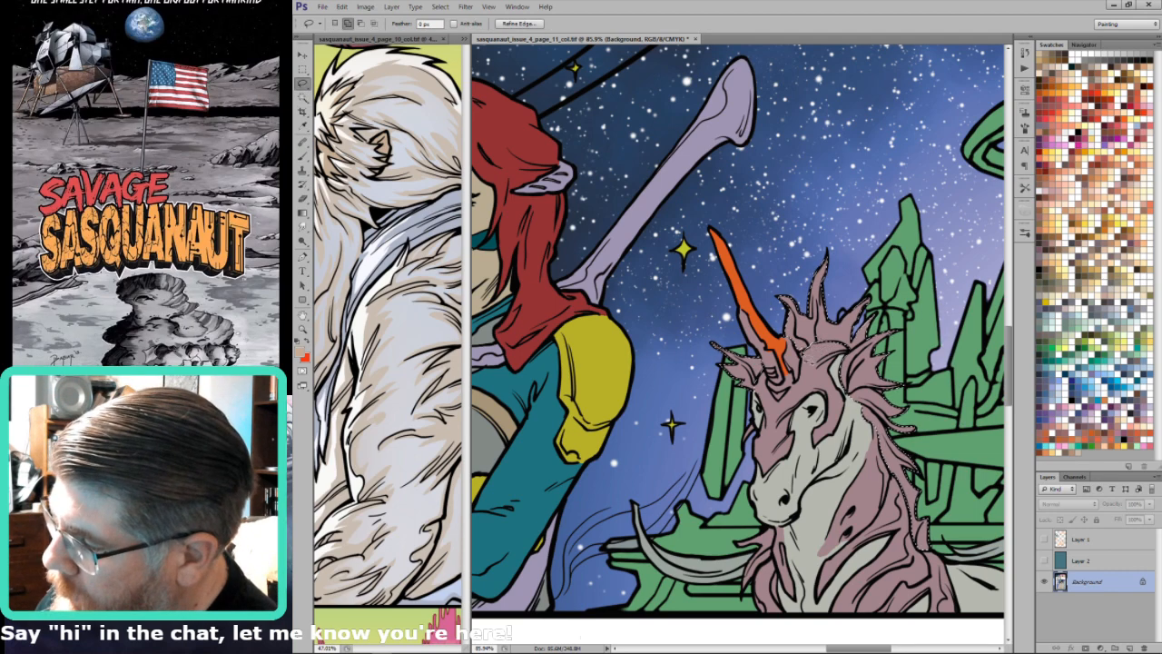
left_click(1123, 375, "ctrl")
key("Delete")
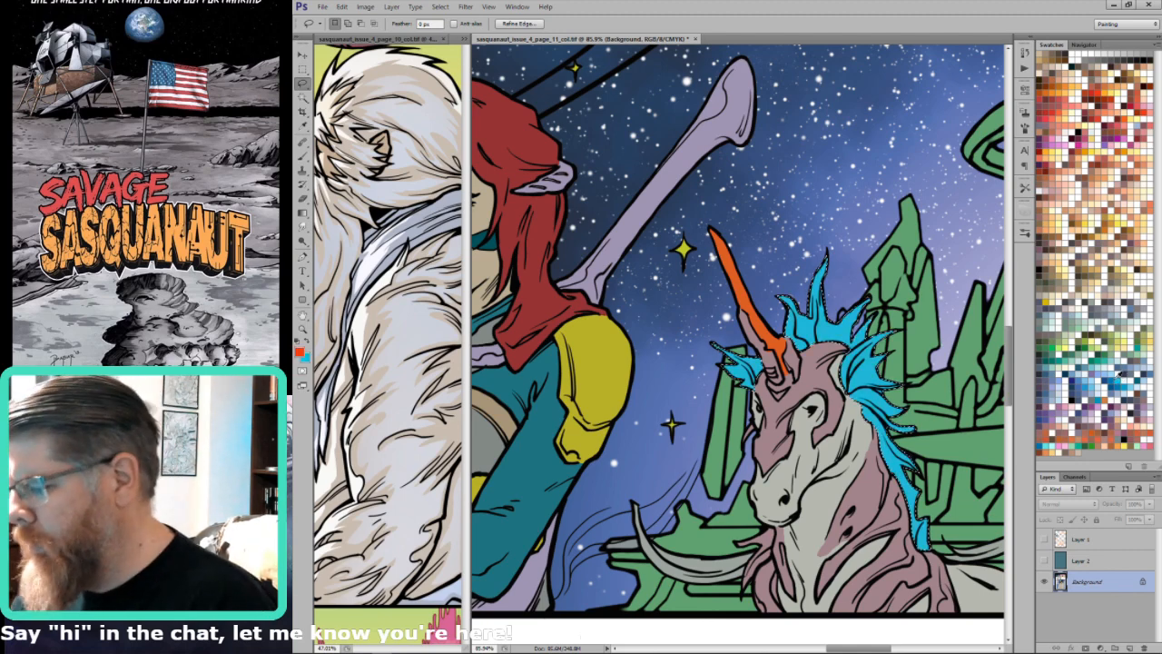
scroll(908, 454, "down", 2)
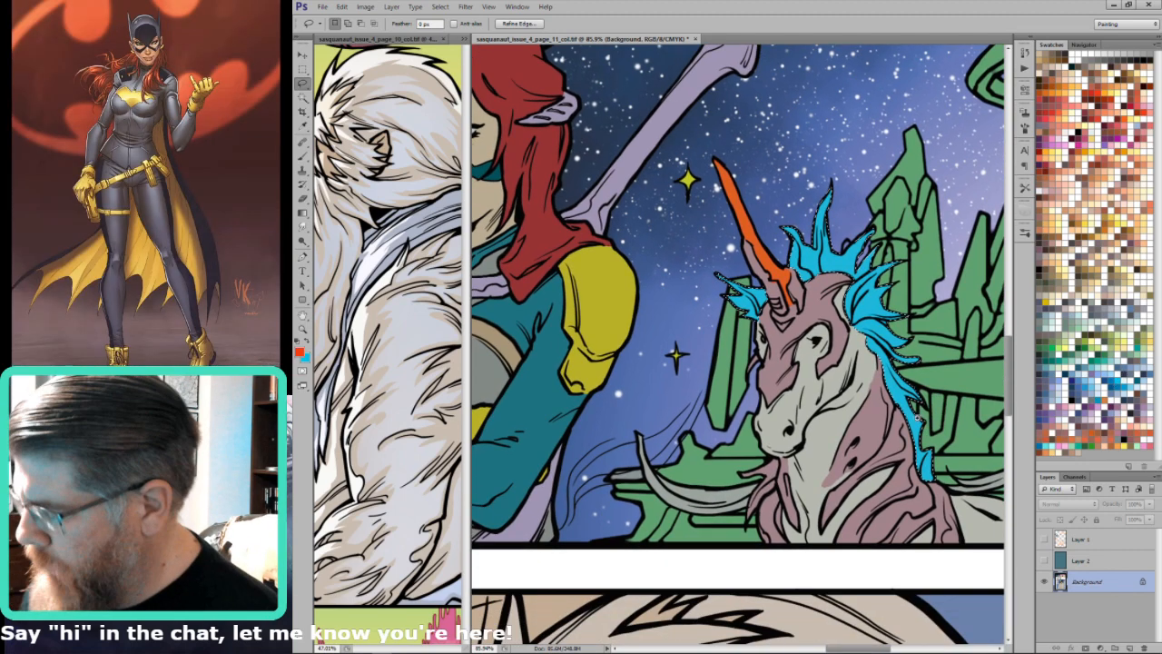
key("ctrl+d")
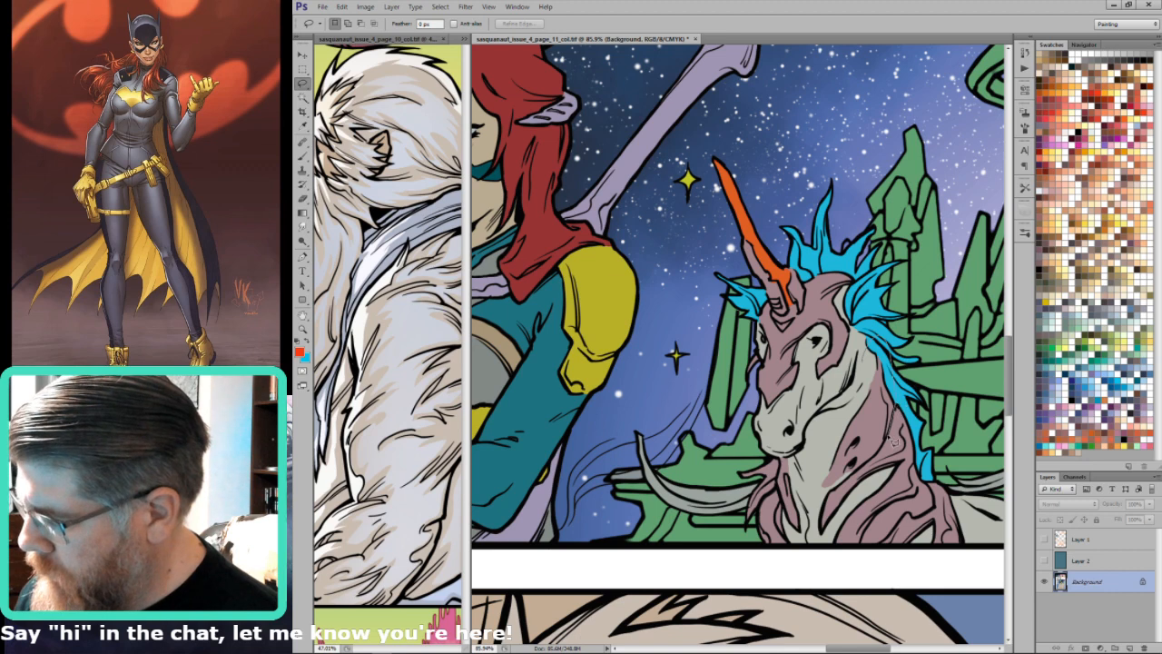
Step: Select the pink patch on the unicorn's upper neck and fill it with the pale grey of its coat
mouse_move(878, 462)
left_mouse_down()
mouse_move(814, 482)
mouse_move(851, 373)
left_mouse_up()
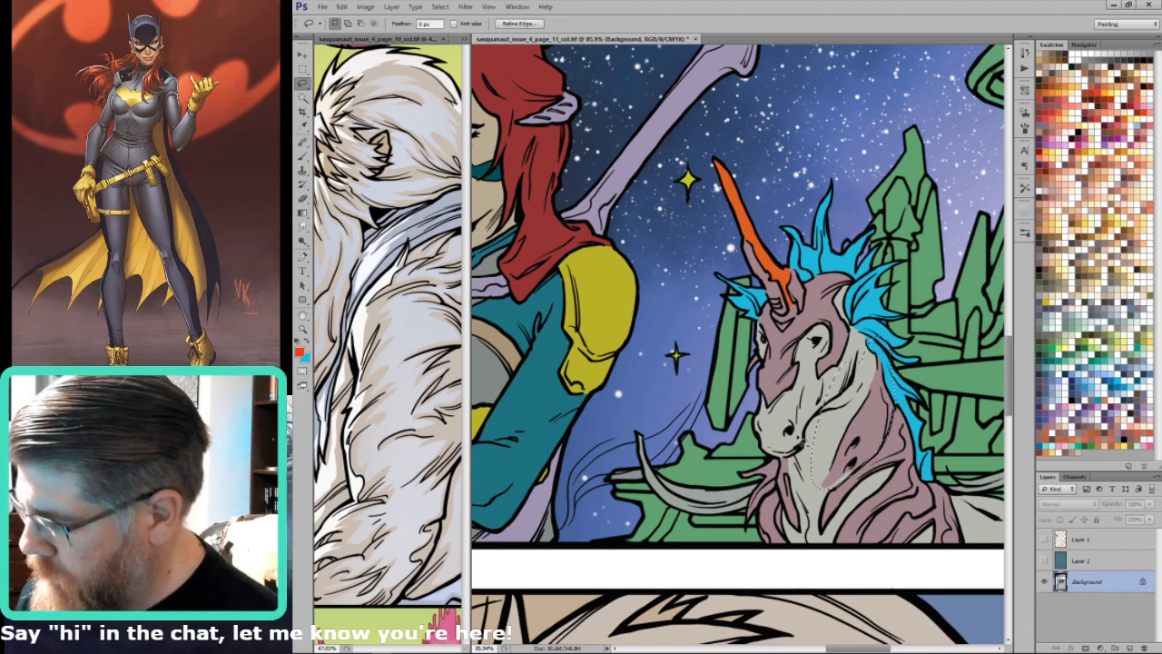
mouse_move(814, 438)
left_mouse_down()
mouse_move(785, 461)
mouse_move(782, 490)
mouse_move(787, 514)
mouse_move(813, 530)
left_mouse_up()
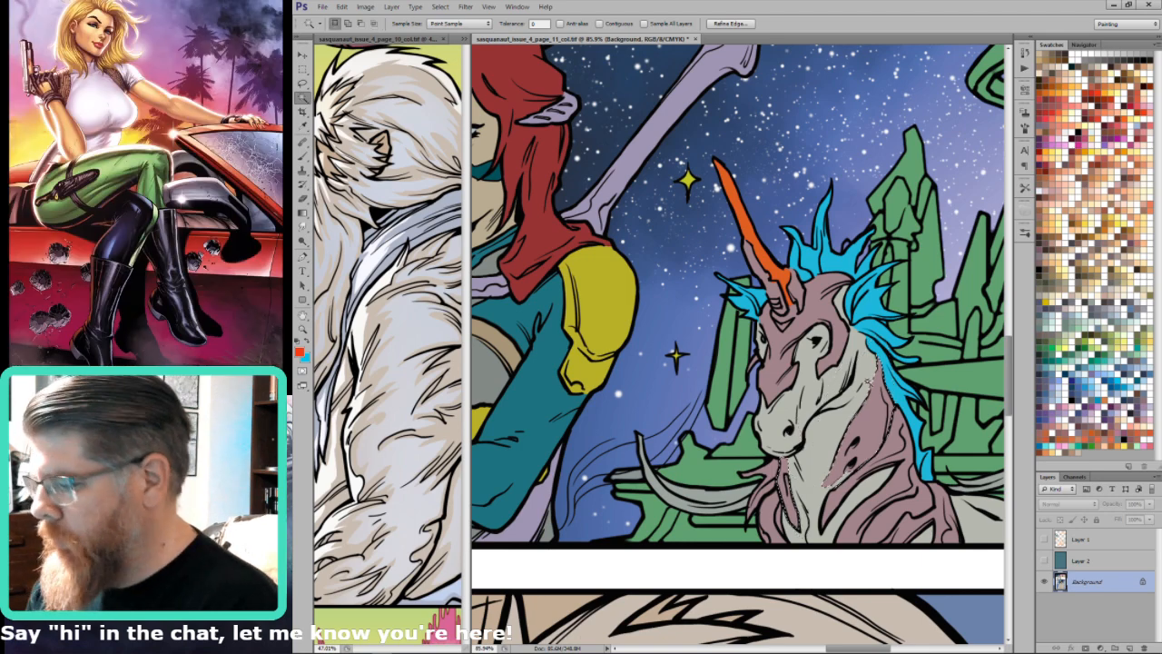
key("i")
left_click(869, 368)
key("ctrl+BackSpace")
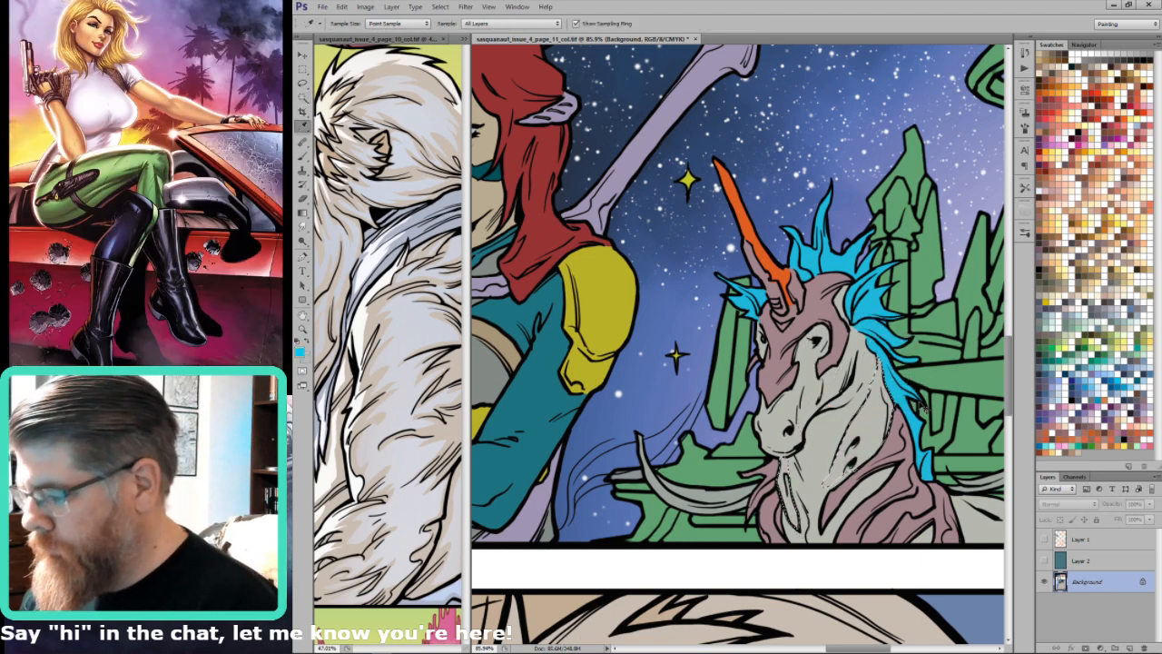
Step: Select the stripe areas on the unicorn's chest and sample the pink of its markings
scroll(921, 413, "down", 2)
key("l")
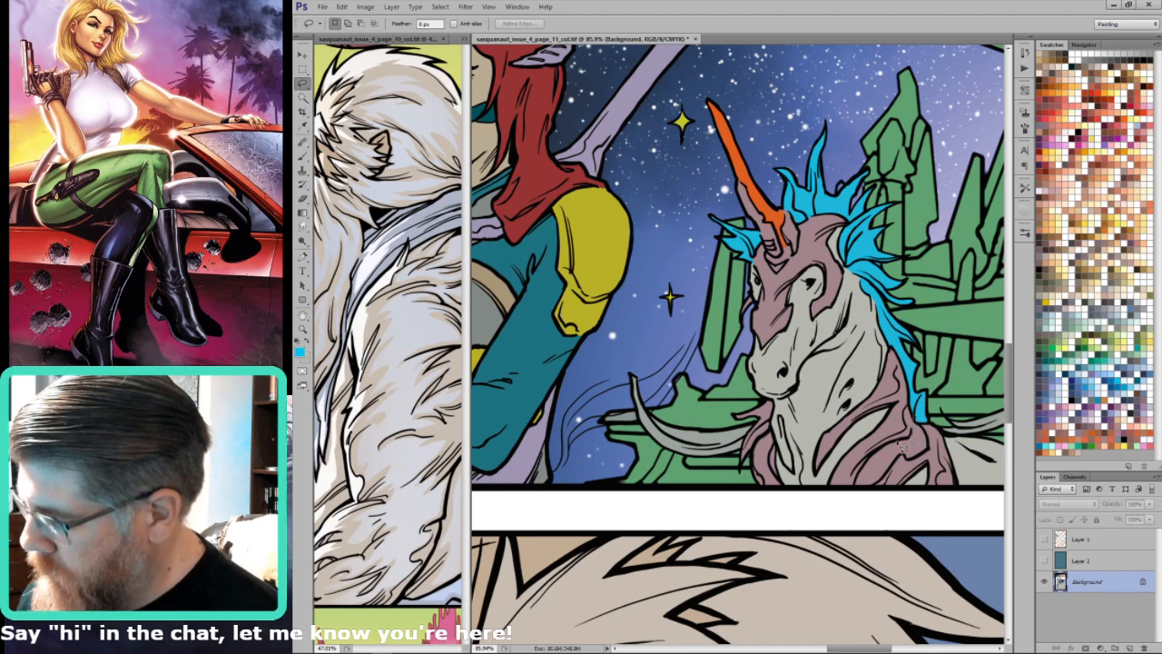
mouse_move(859, 496)
left_mouse_down()
mouse_move(933, 449)
mouse_move(922, 425)
mouse_move(926, 449)
mouse_move(871, 454)
mouse_move(861, 488)
left_mouse_up()
mouse_move(781, 416)
left_mouse_down()
mouse_move(793, 477)
mouse_move(780, 430)
left_mouse_up()
key("i")
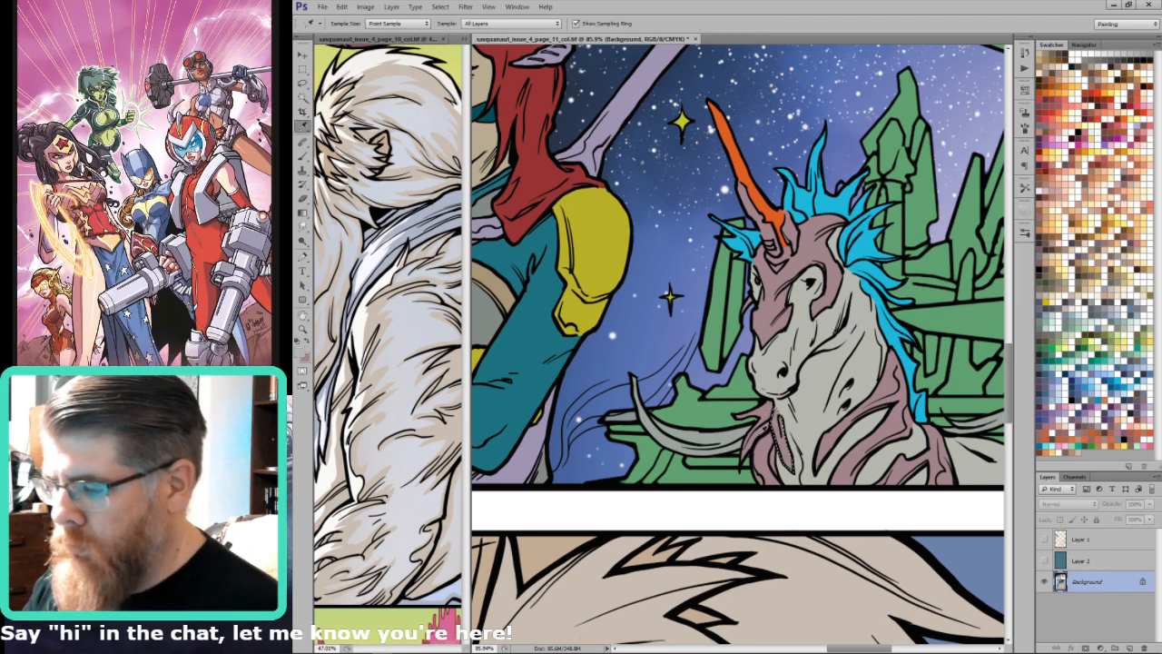
Step: Select the long curved tusk-like shapes on both sides of the unicorn and fill them with the mane's cyan blue
key("w")
left_click(740, 424)
key("i")
left_click(899, 323)
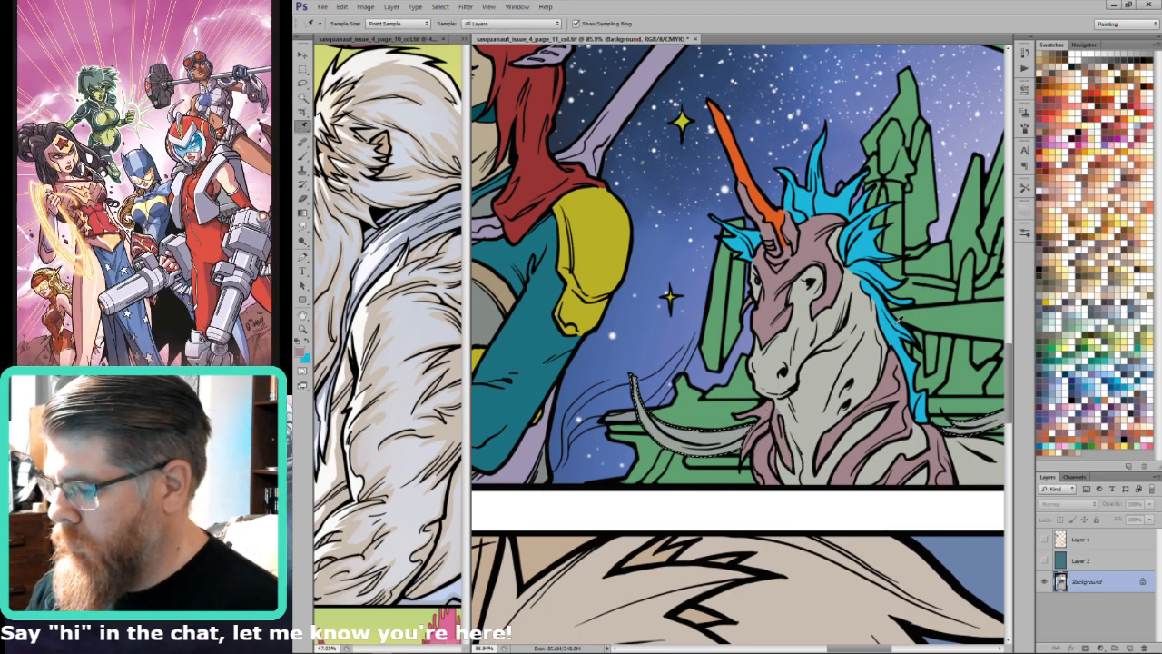
key("ctrl+BackSpace")
key("ctrl+0")
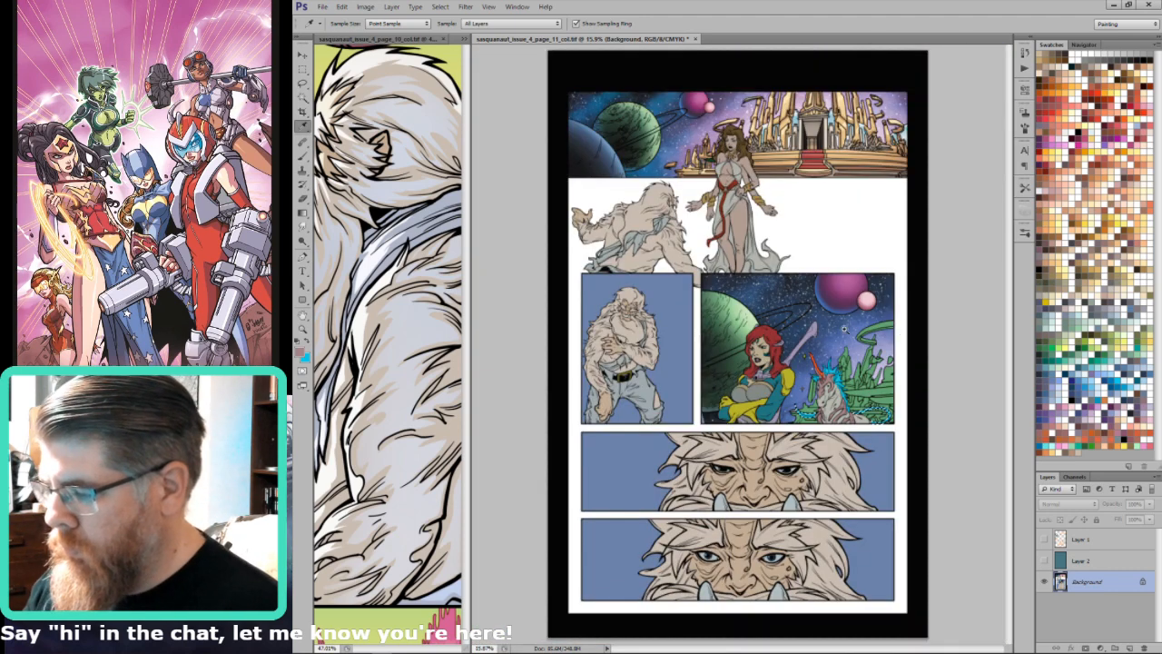
Step: Select the pink fur tuft at the front of the unicorn's chest and fill it with the mane's cyan blue
mouse_move(763, 390)
left_mouse_down()
mouse_move(873, 416)
mouse_move(871, 381)
mouse_move(885, 386)
mouse_move(837, 400)
mouse_move(841, 386)
left_mouse_up()
key("l")
key("ctrl+d")
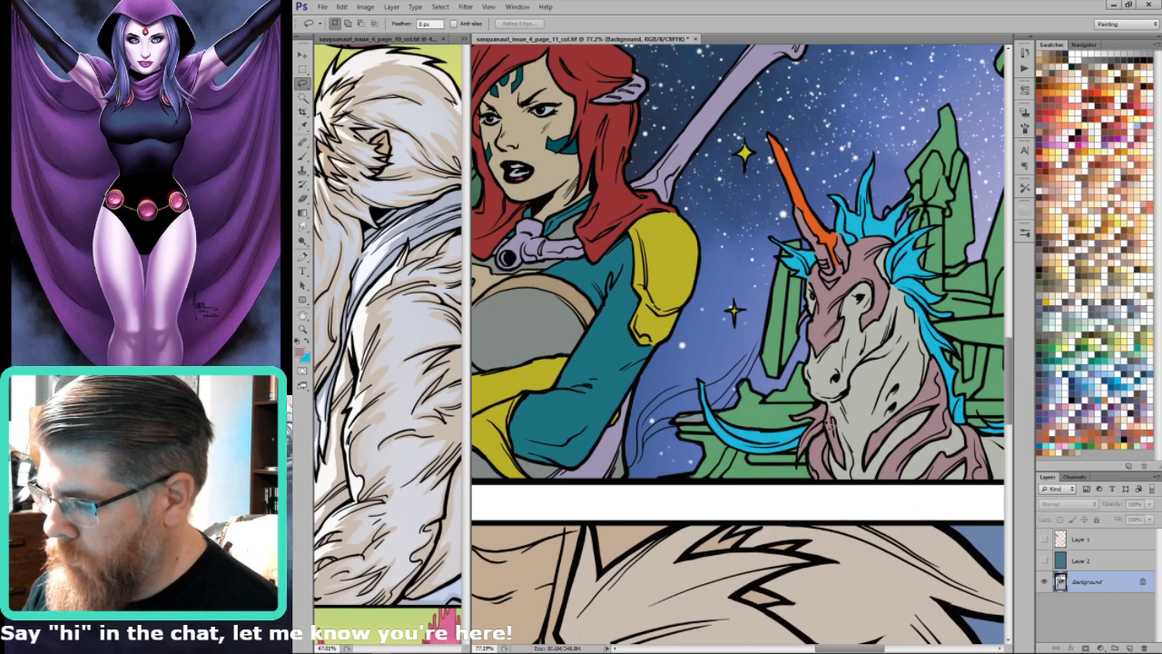
key("w")
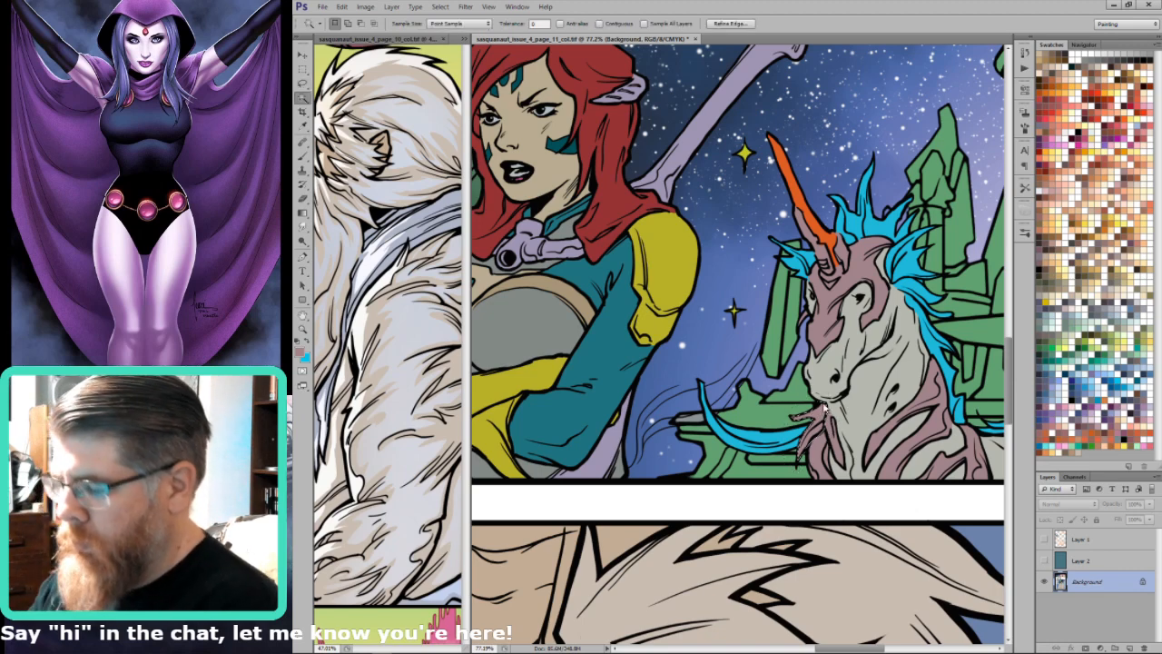
key("ctrl+minus")
key("l")
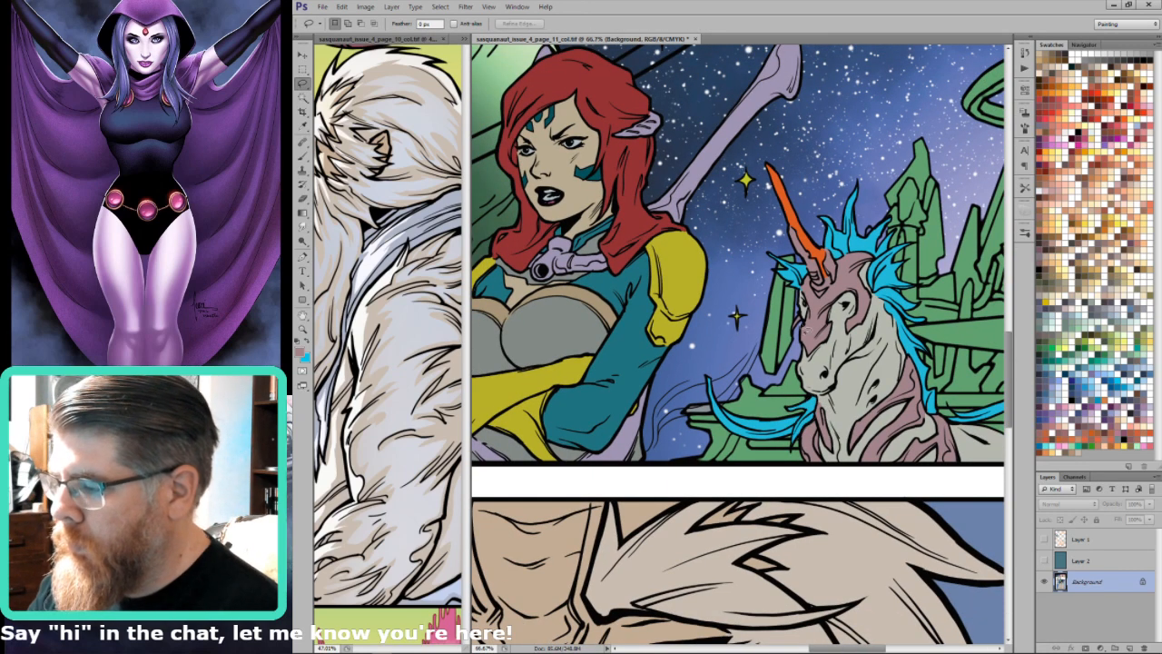
key("w")
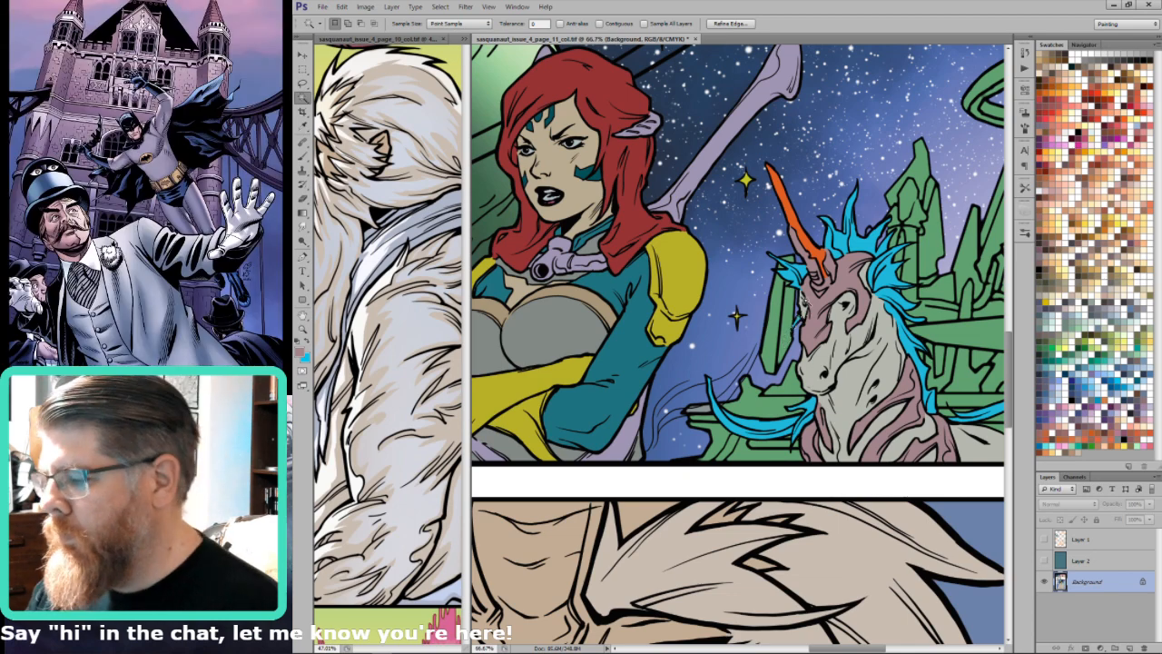
key("l")
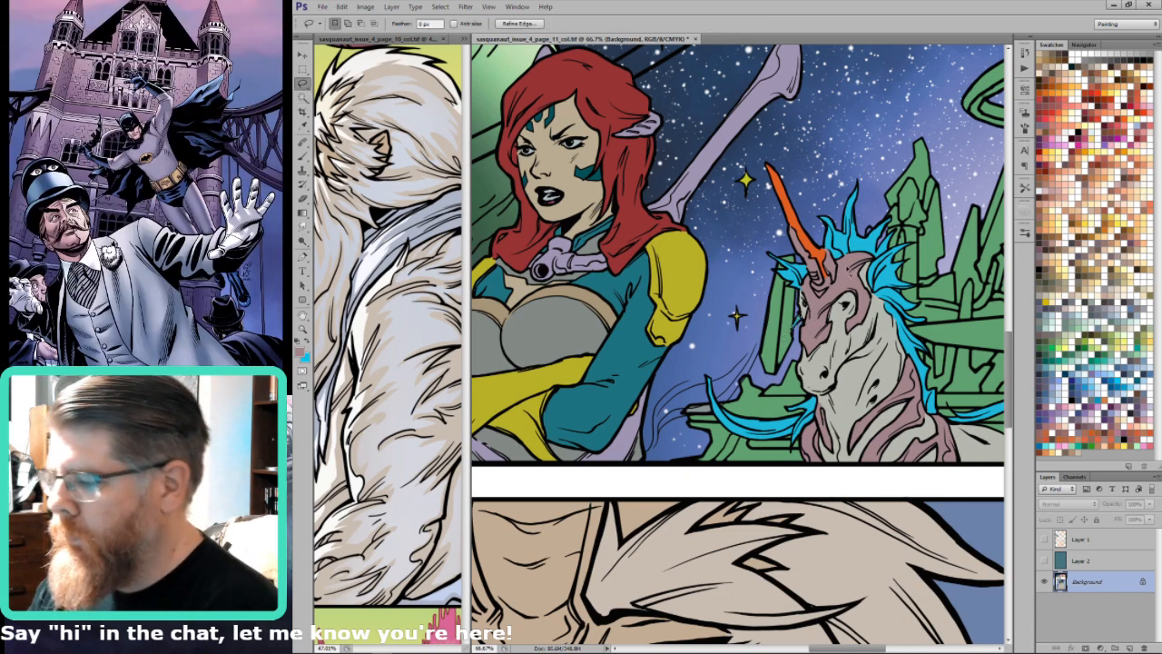
Step: Sample the cyan blue of the unicorn's mane, fit the whole page in view, and save the file
left_click_drag(894, 352, 843, 358)
key("i")
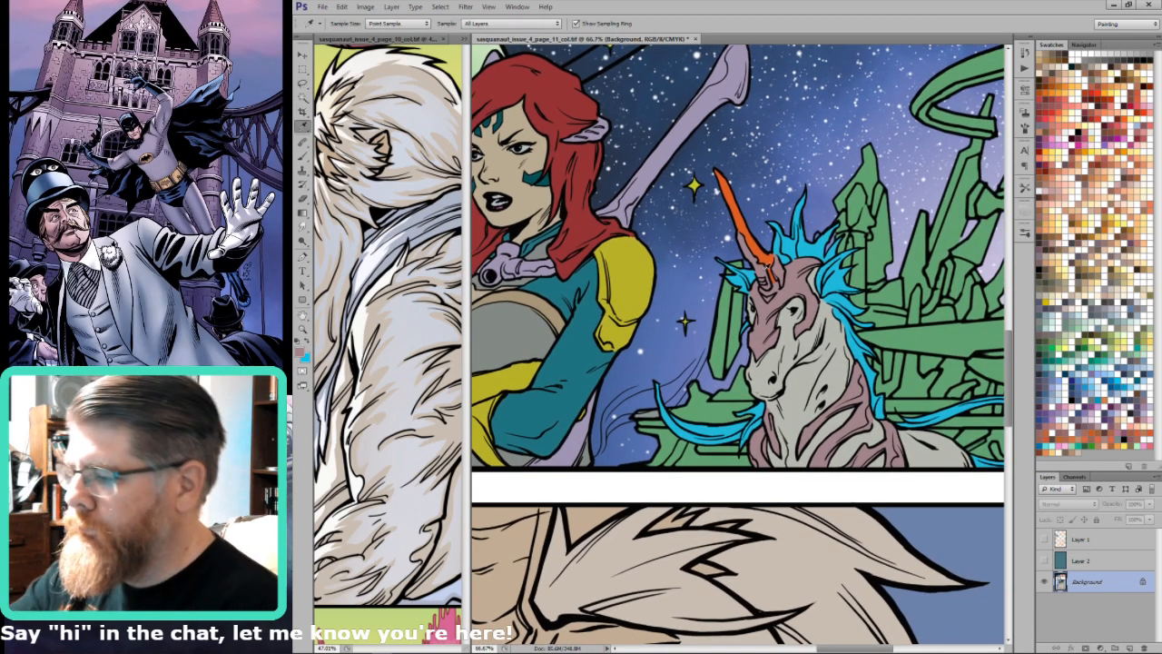
key("l")
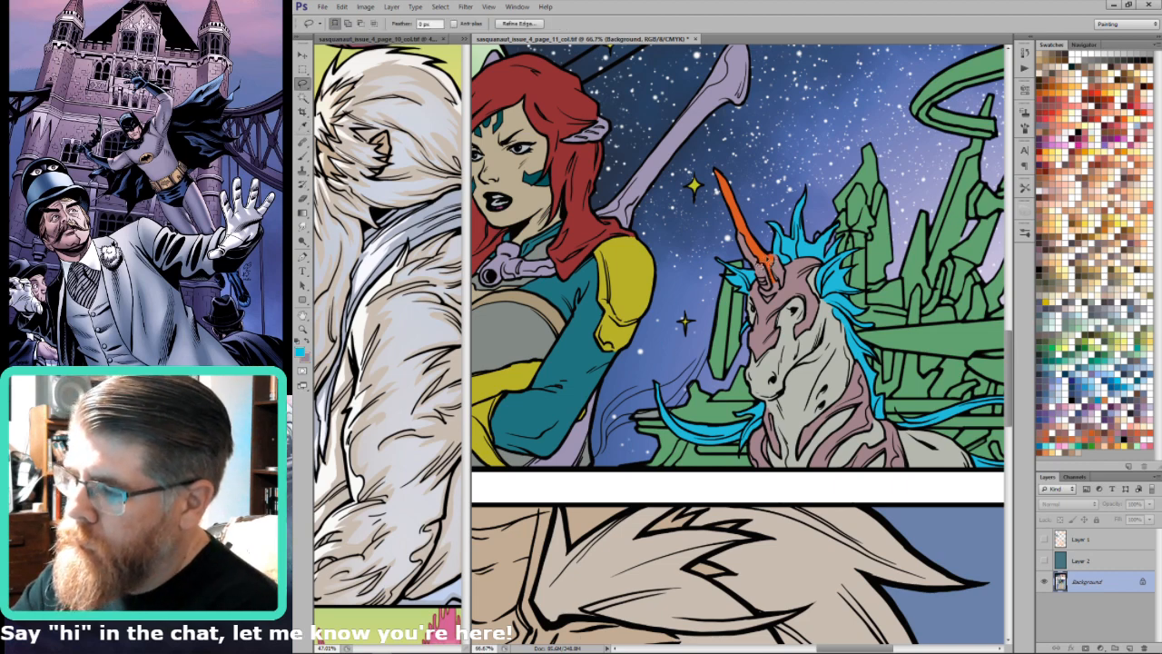
key("ctrl+0")
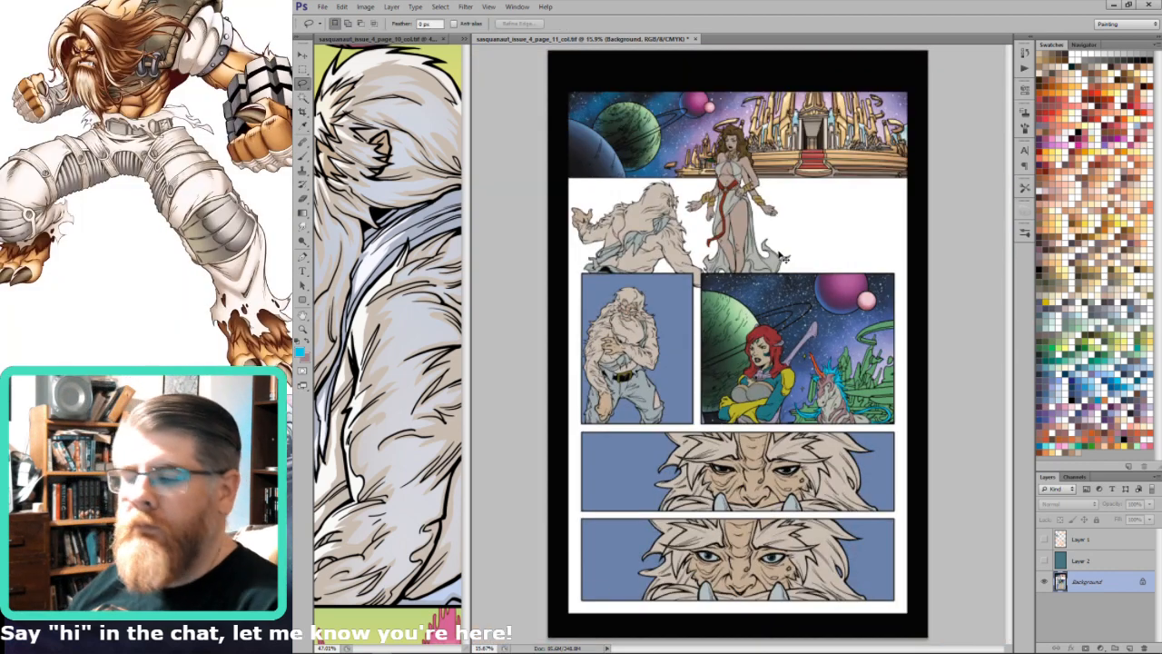
key("ctrl+s")
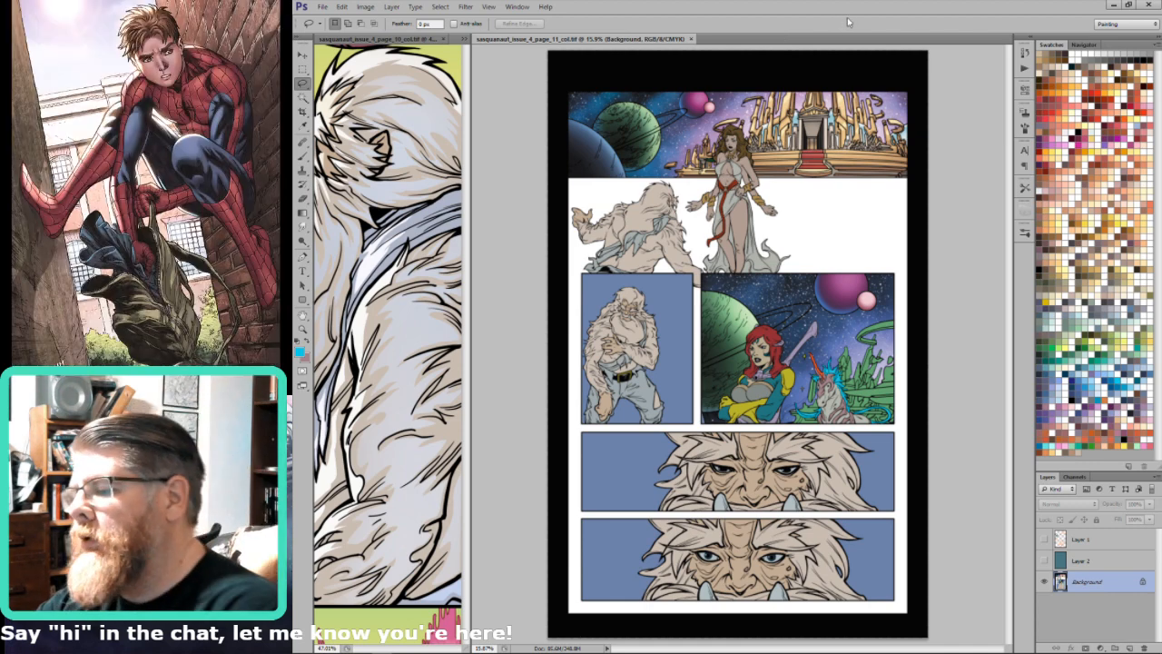
Step: Sample a warm color from the far edge of the golden city in the top panel
key("i")
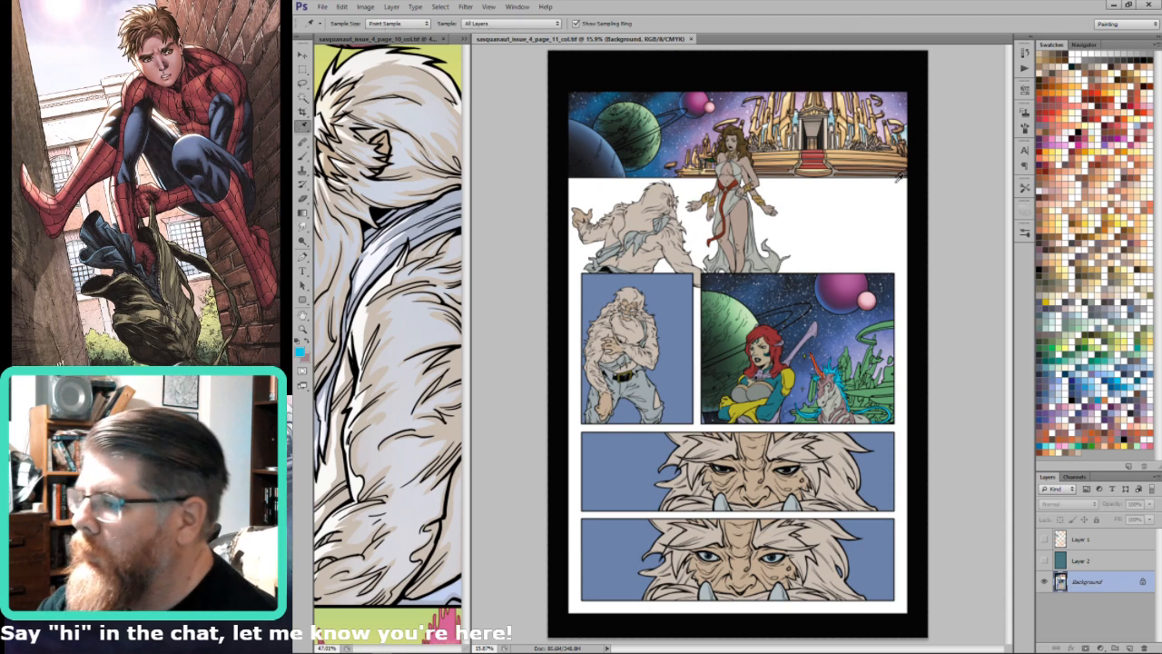
left_click(902, 168)
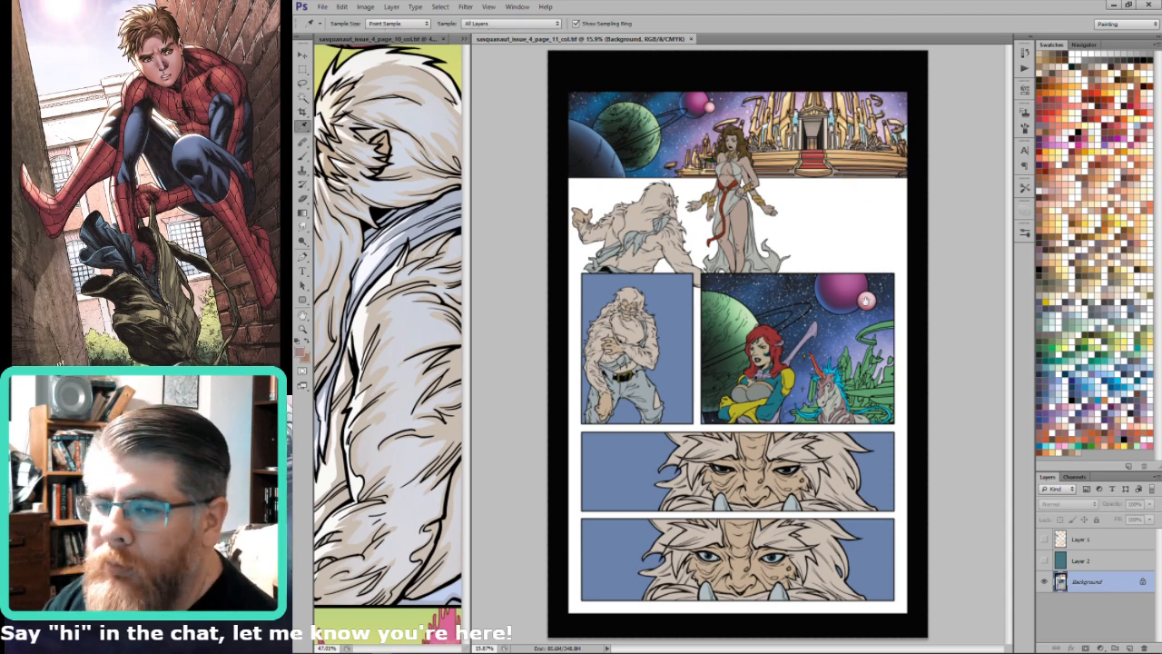
Step: Fill the green rock formation at the right edge of the red-haired woman's space panel with flat brown
left_click_drag(926, 269, 787, 477)
key("l")
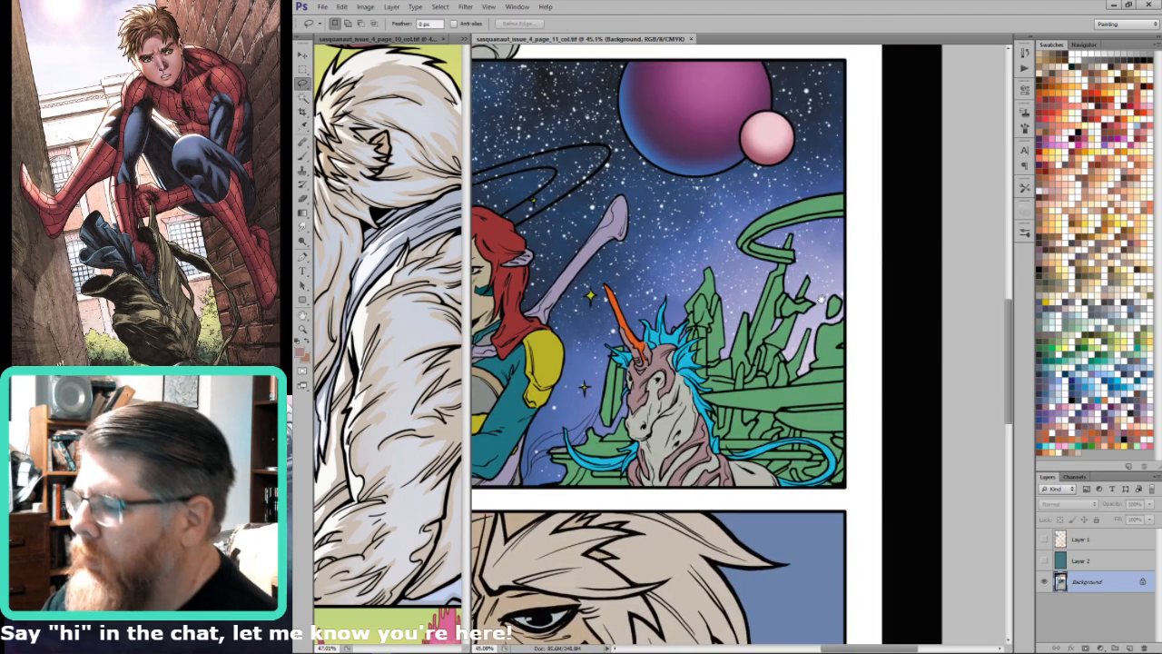
mouse_move(823, 299)
left_mouse_down()
mouse_move(852, 313)
mouse_move(822, 393)
mouse_move(724, 412)
mouse_move(803, 429)
mouse_move(822, 449)
mouse_move(811, 441)
mouse_move(880, 450)
mouse_move(861, 454)
mouse_move(876, 467)
mouse_move(908, 385)
mouse_move(869, 358)
left_mouse_up()
key("w")
left_click(859, 358, "alt+shift")
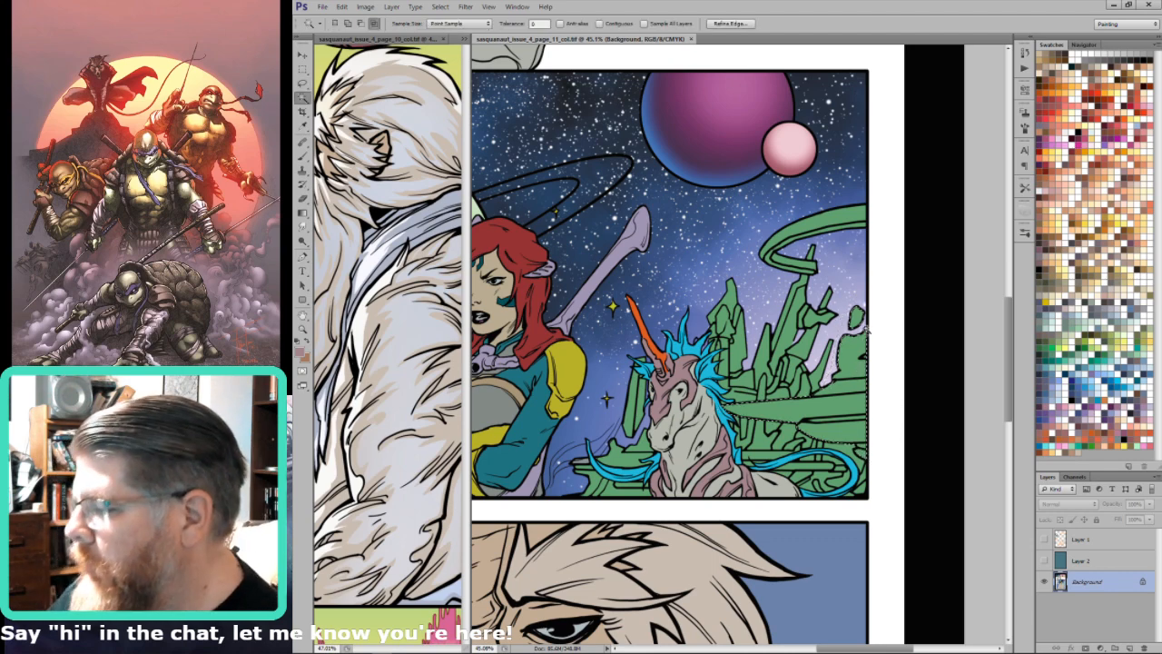
key("ctrl+Delete")
key("l")
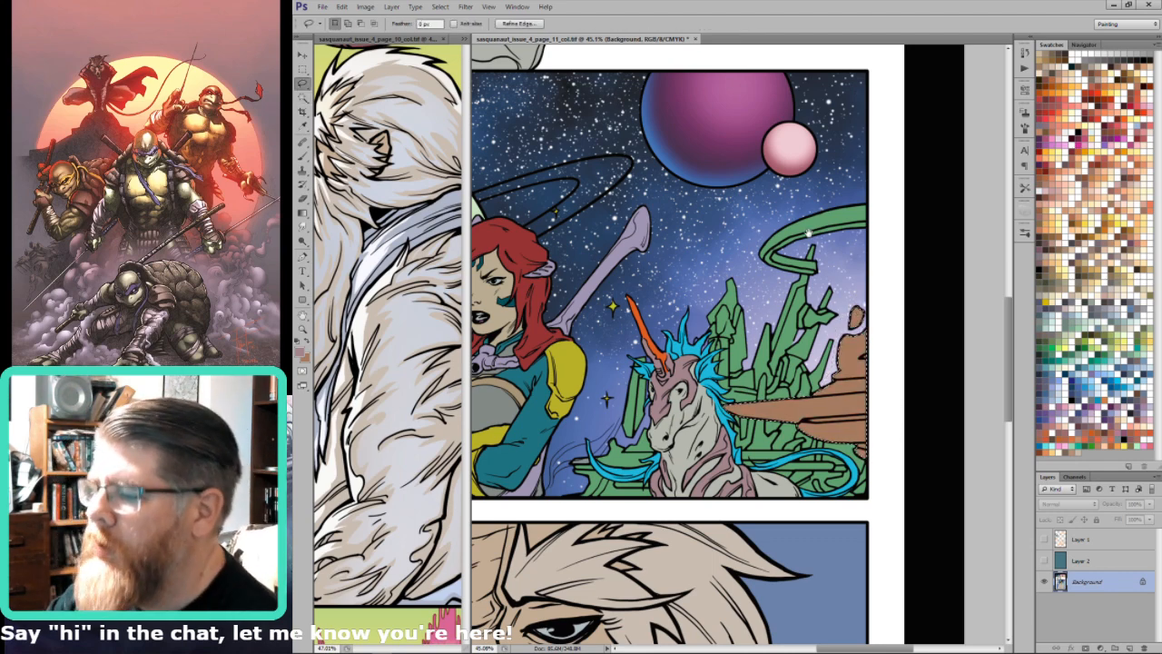
Step: Lasso the curved ring and the small floating rock above the green city and fill both with the same brown
left_click_drag(797, 235, 816, 247)
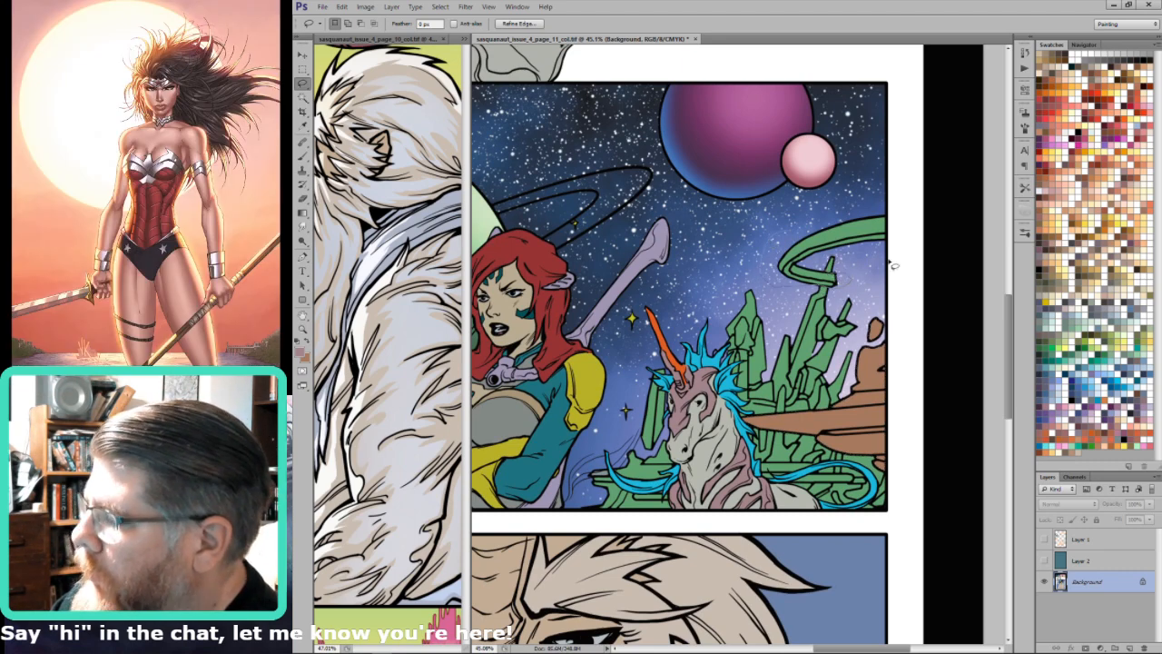
key("w")
key("alt+BackSpace")
key("l")
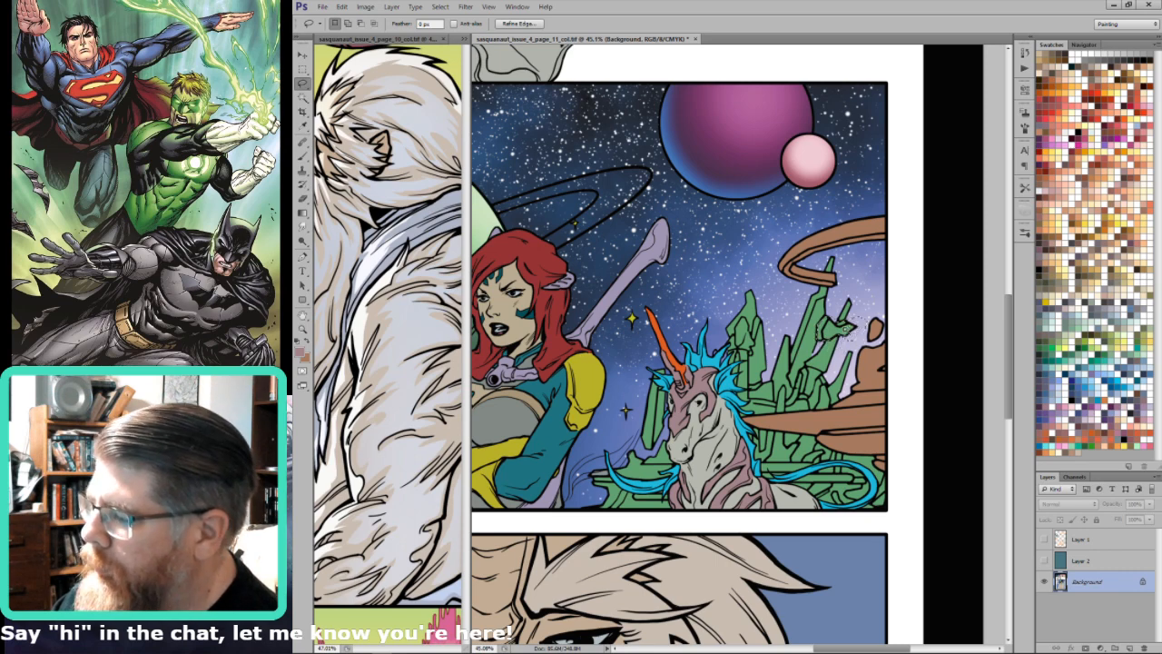
key("alt+BackSpace")
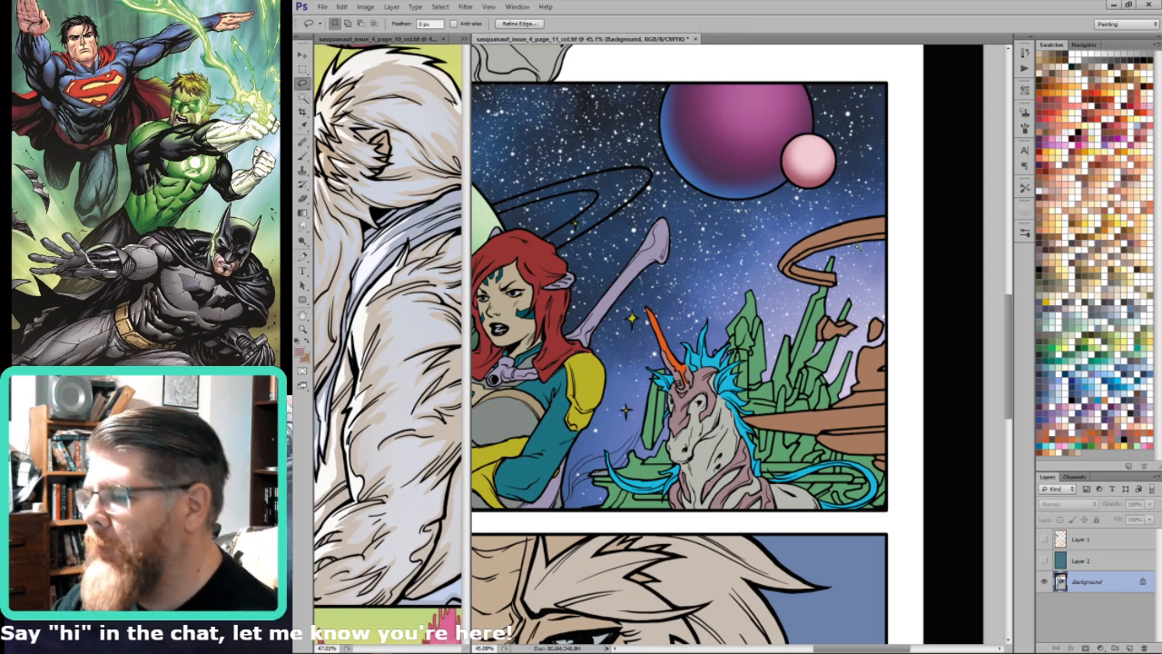
Step: Select all the brown rock shapes, darken them in the Alpha 2 channel with Brightness/Contrast, and deselect them in the colour view
key("w")
left_click(861, 263)
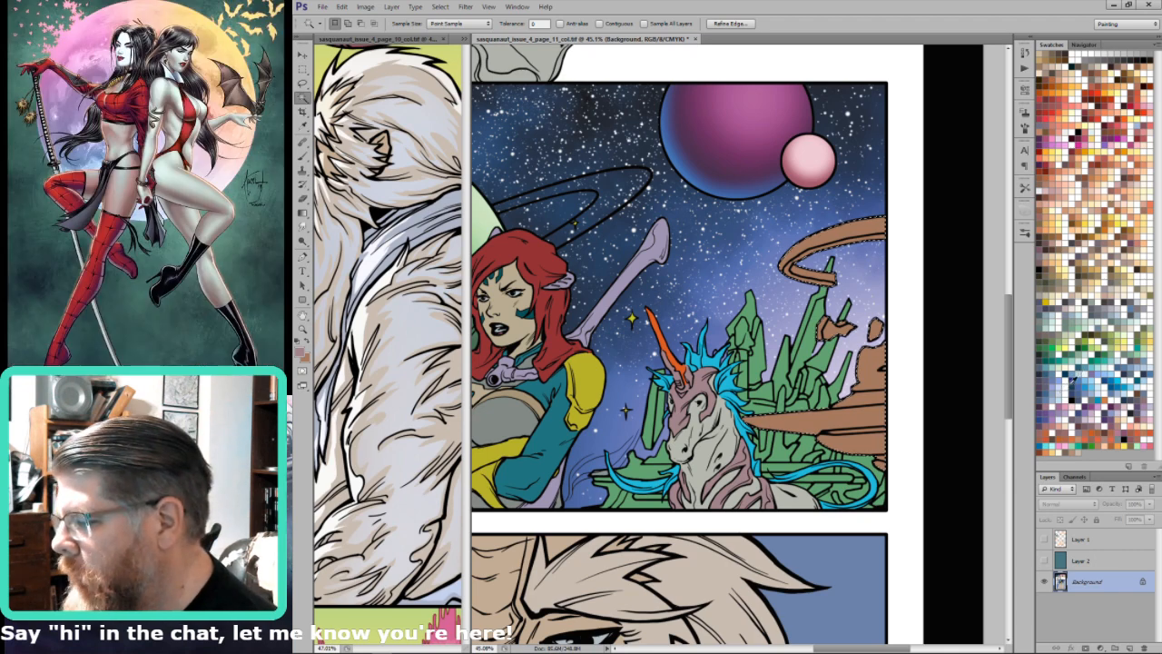
key("ctrl+8")
key("ctrl+shift+b")
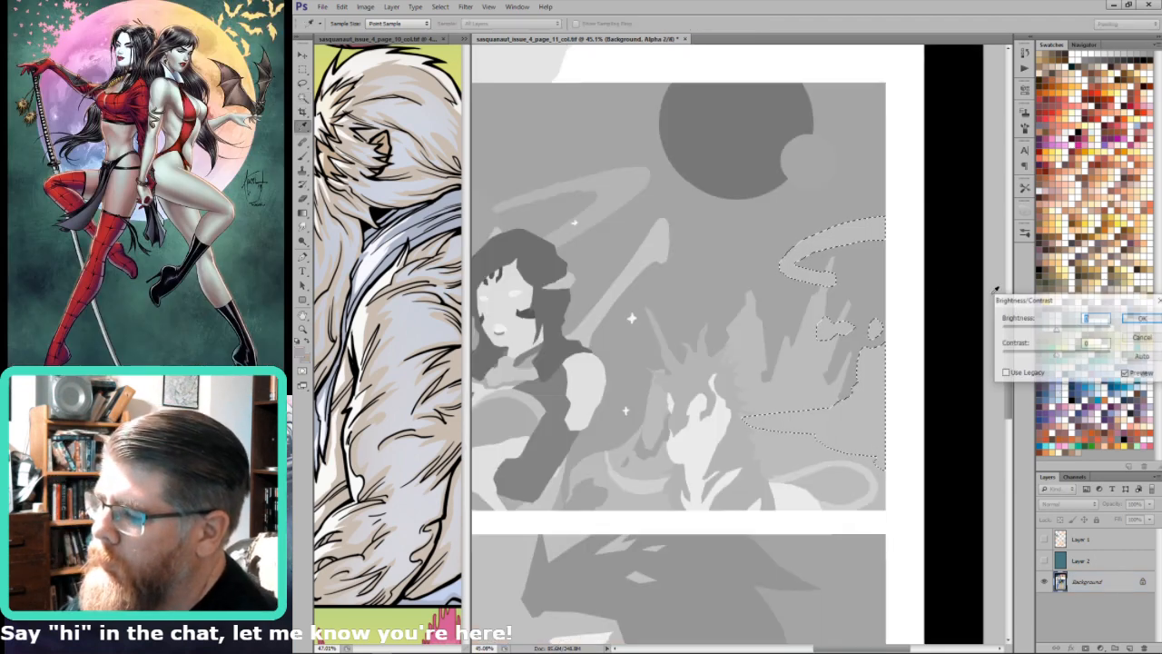
key("Escape")
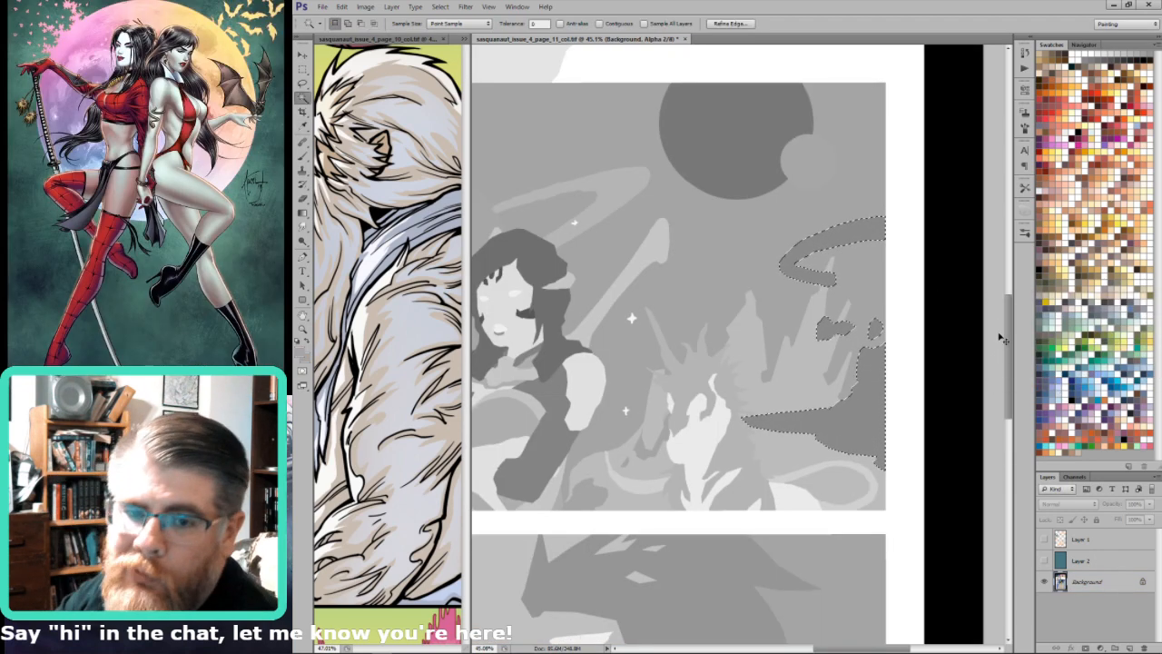
key("ctrl+2")
key("ctrl+d")
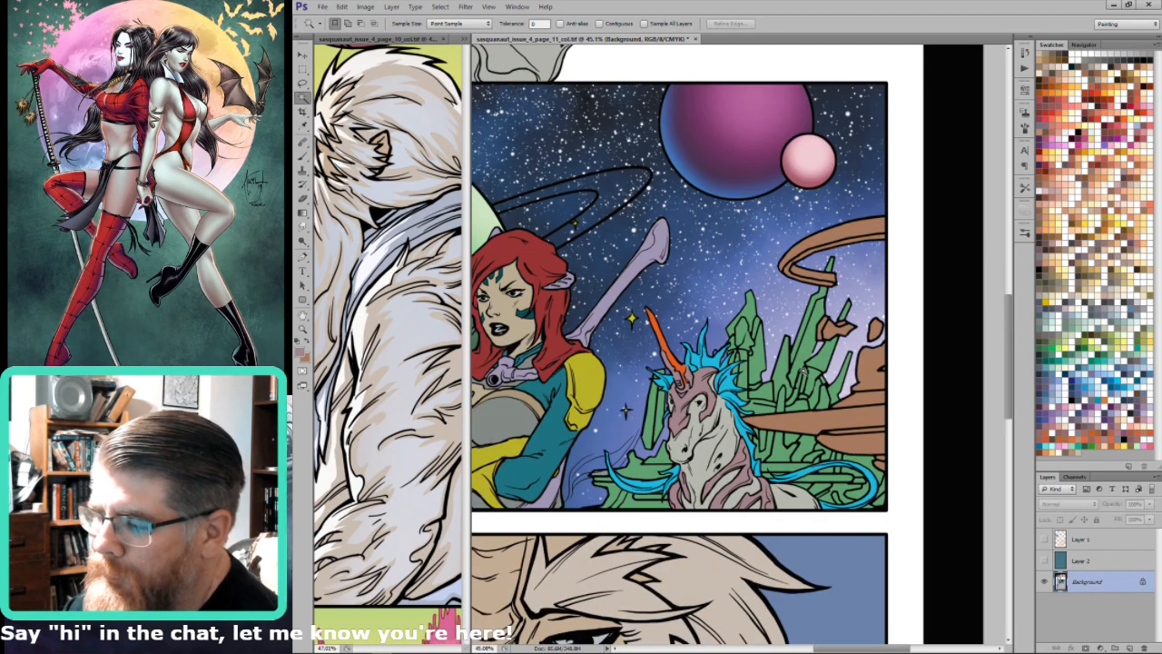
Step: Select the gap below the brown rocks around the unicorn's tail and fill it with a gradient of sampled lilac and blue sky colours
left_click_drag(835, 390, 863, 369)
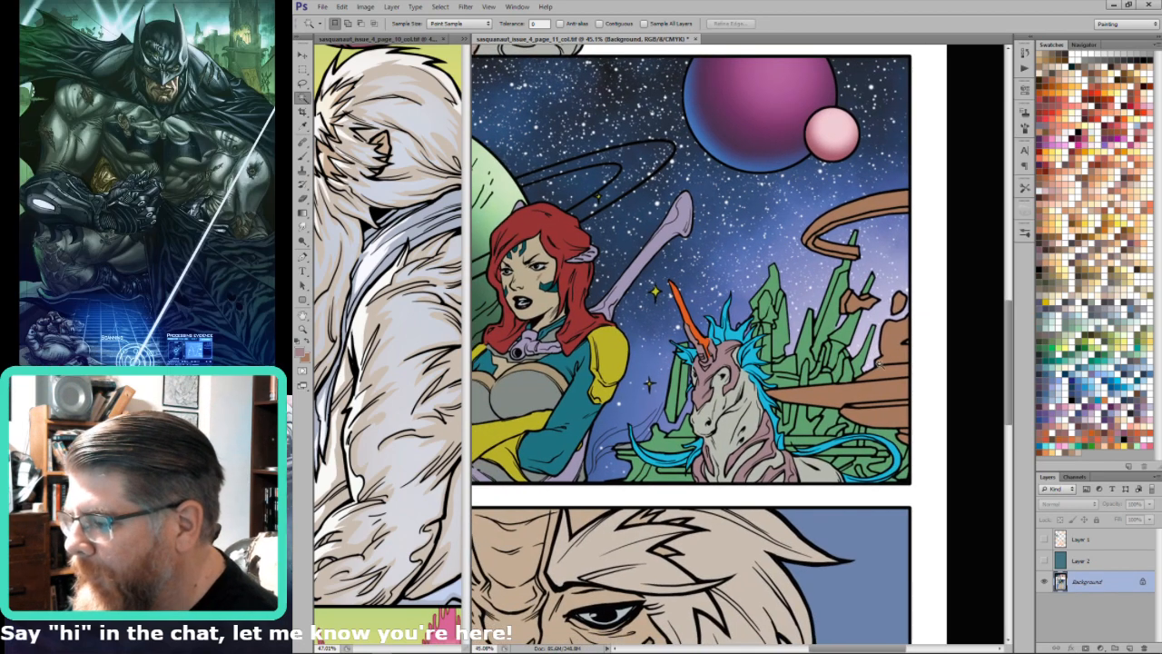
key("l")
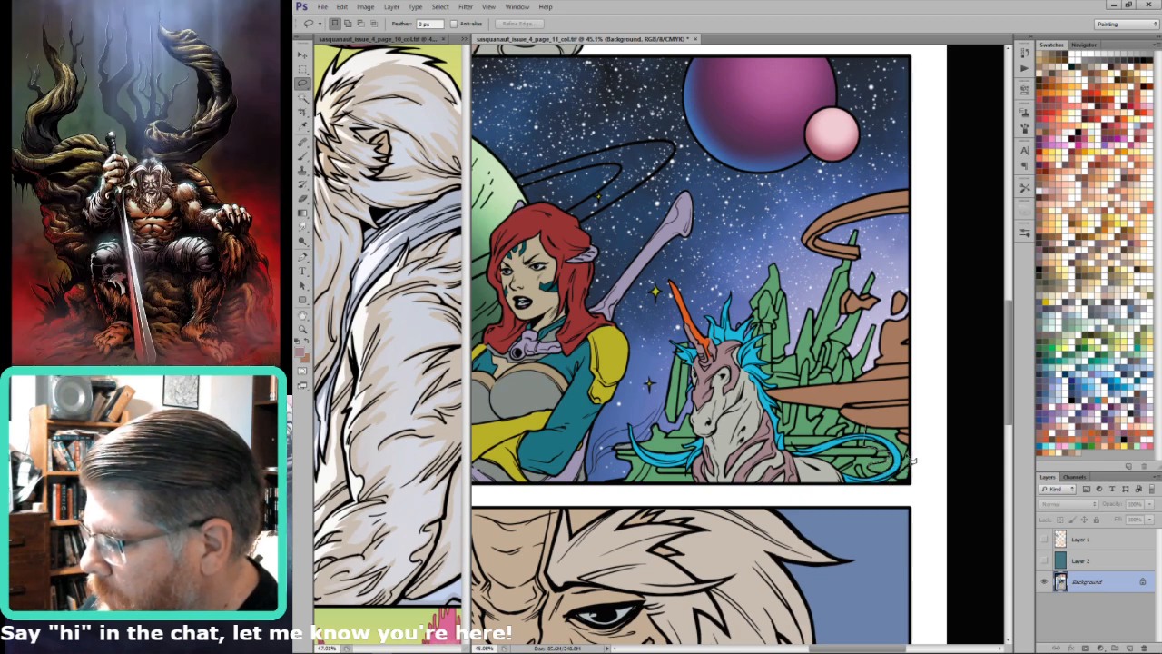
mouse_move(914, 461)
left_mouse_down()
mouse_move(907, 416)
mouse_move(915, 472)
left_mouse_up()
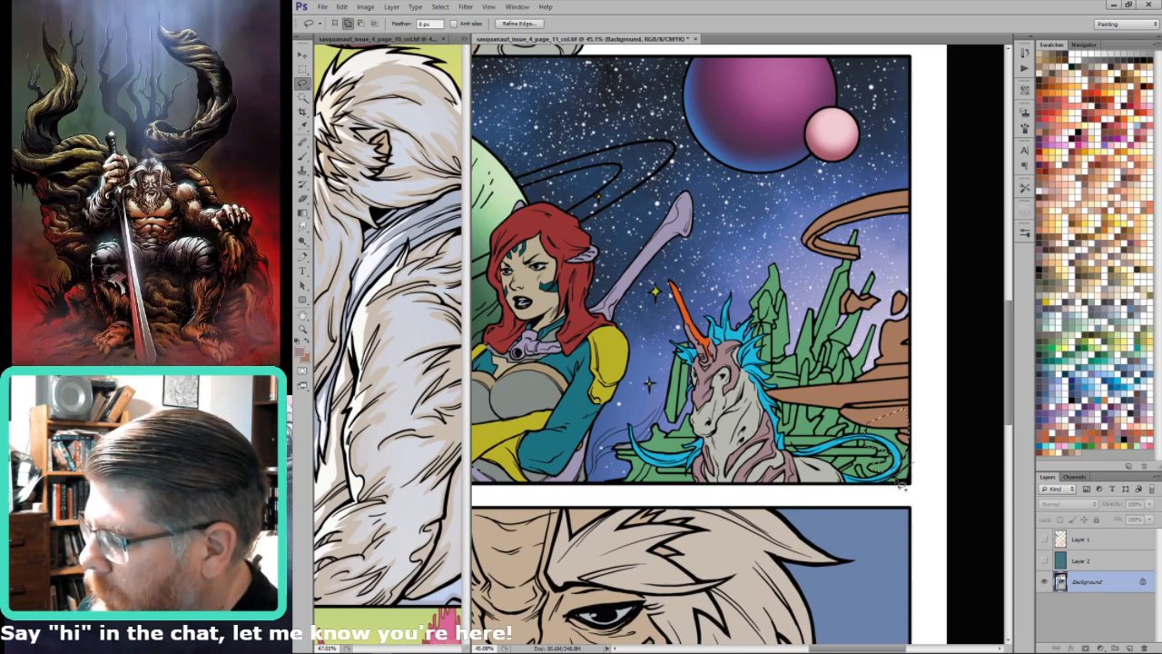
key("w")
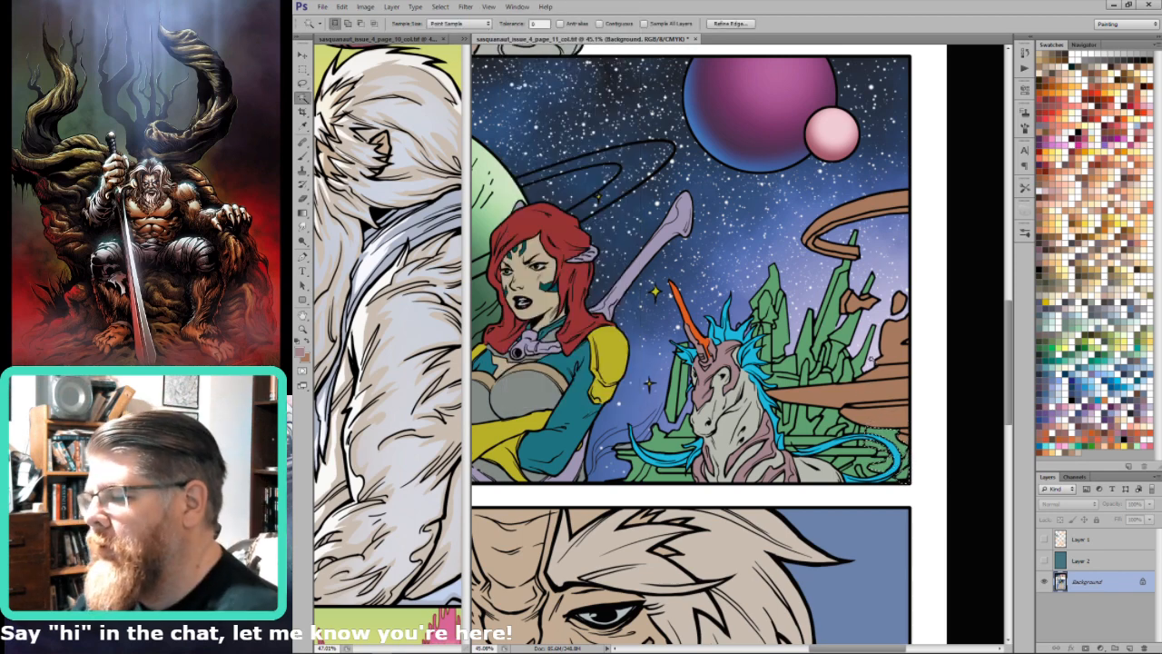
key("i")
left_click(873, 338)
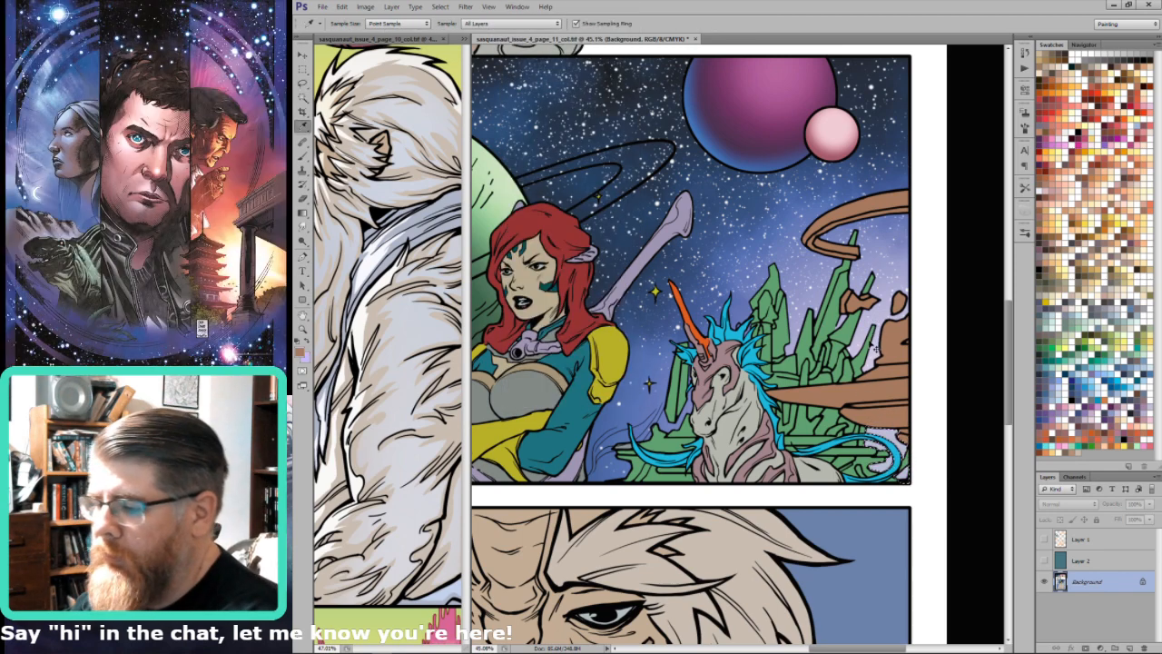
left_click(797, 243)
key("g")
left_click(872, 436, "alt")
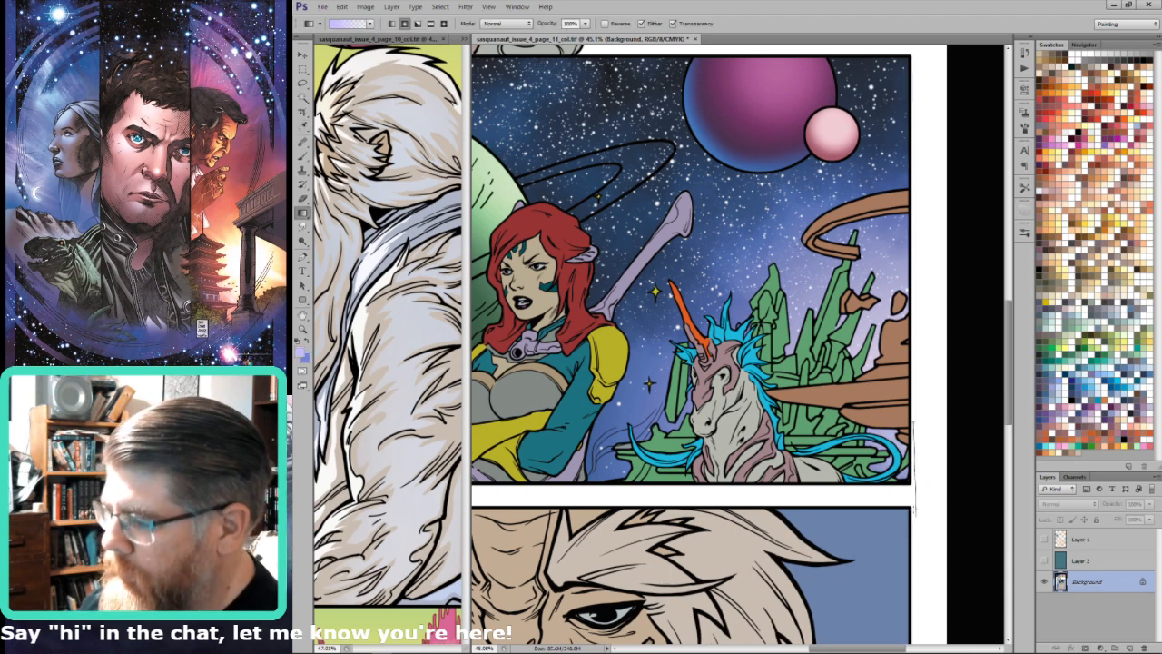
Step: Try filling the green crystal city behind the unicorn with orange-brown
key("w")
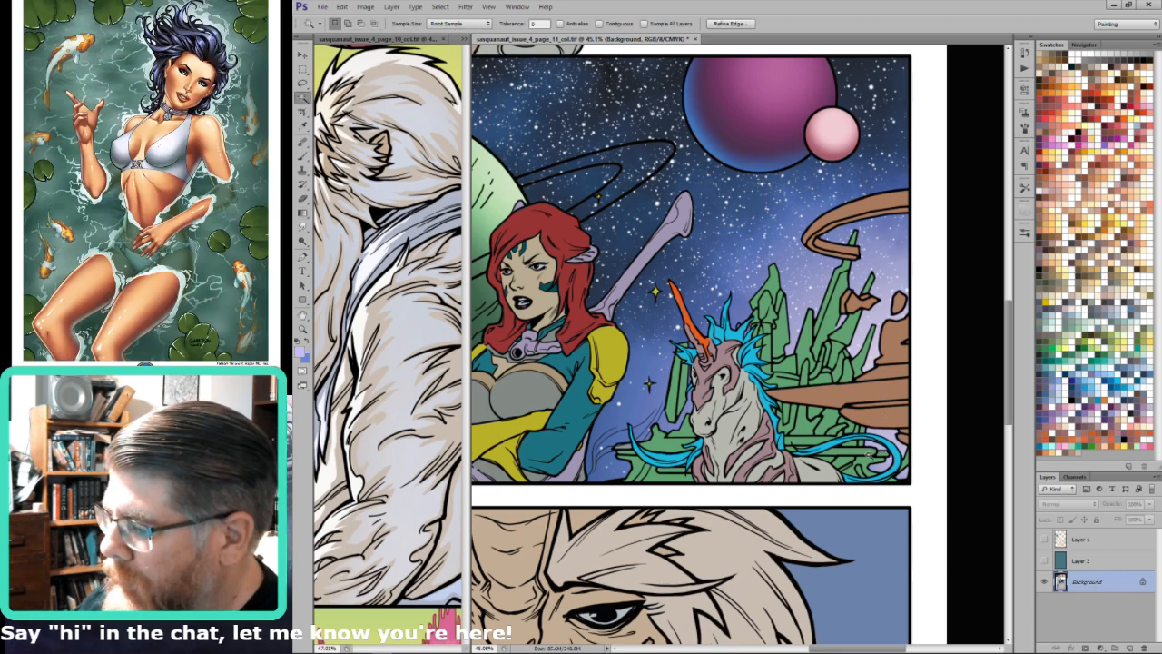
left_click(870, 466)
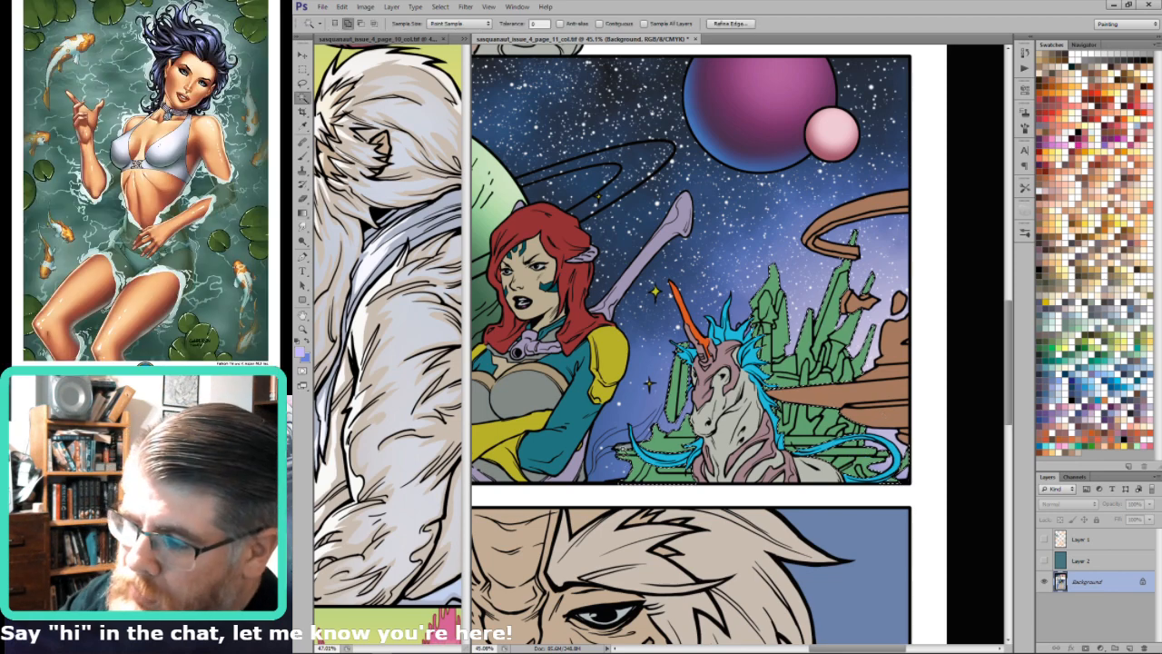
key("ctrl+0")
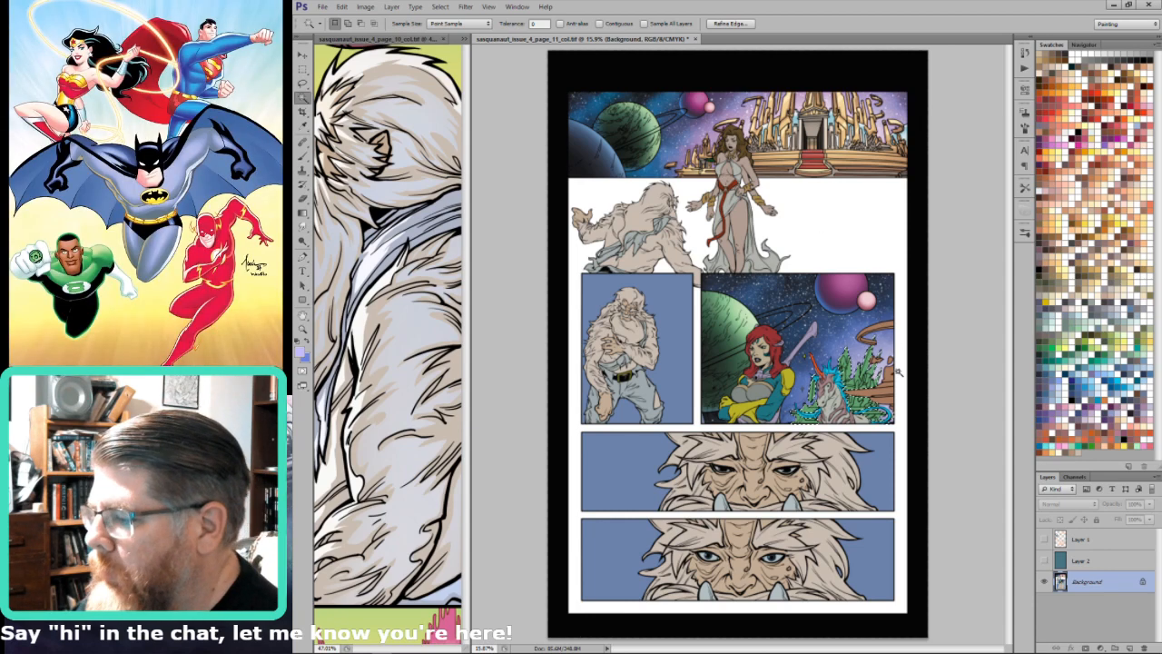
key("i")
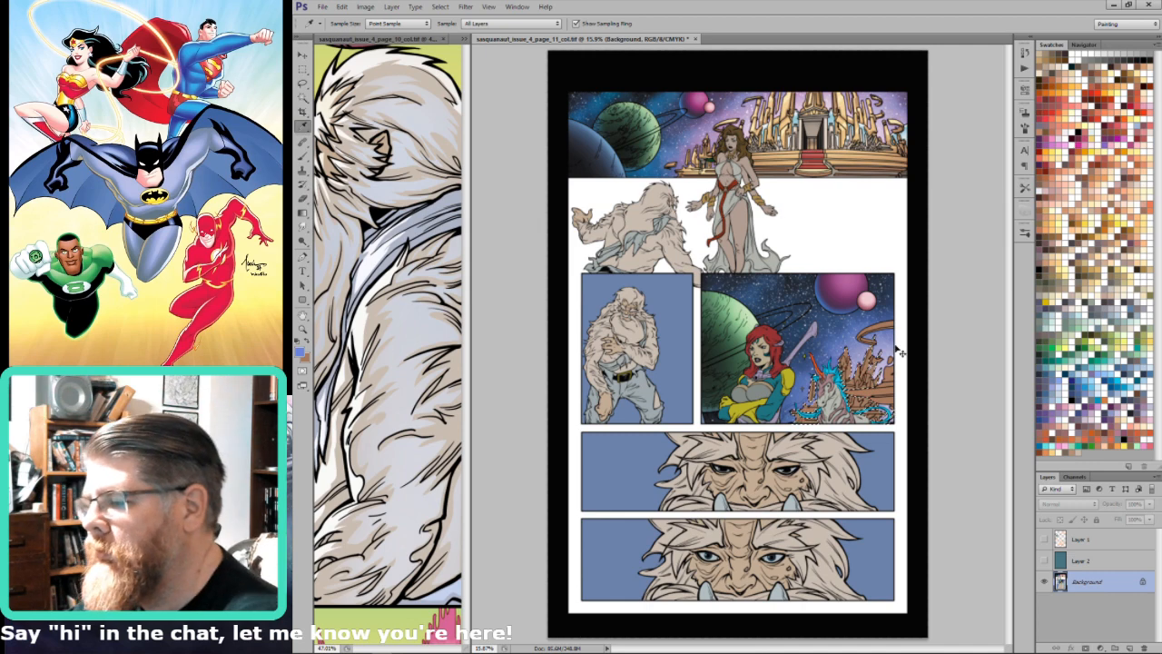
key("ctrl+z")
key("ctrl+z")
key("ctrl+z")
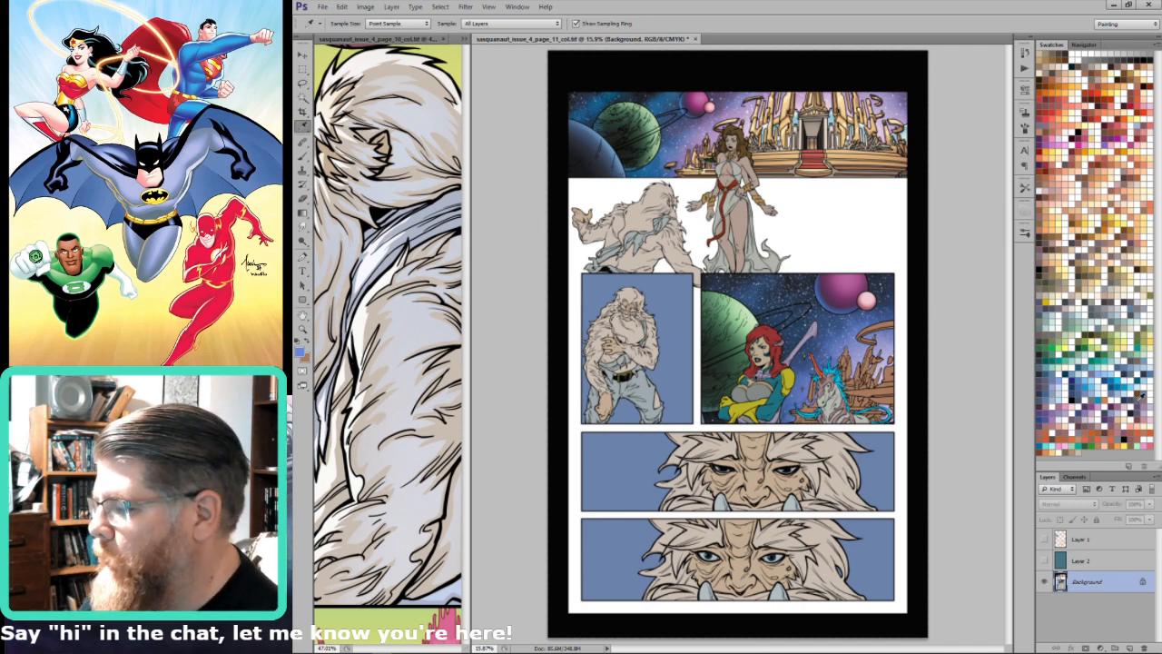
Step: Darken the ring and rock shapes in the Alpha 2 channel again
key("ctrl+8")
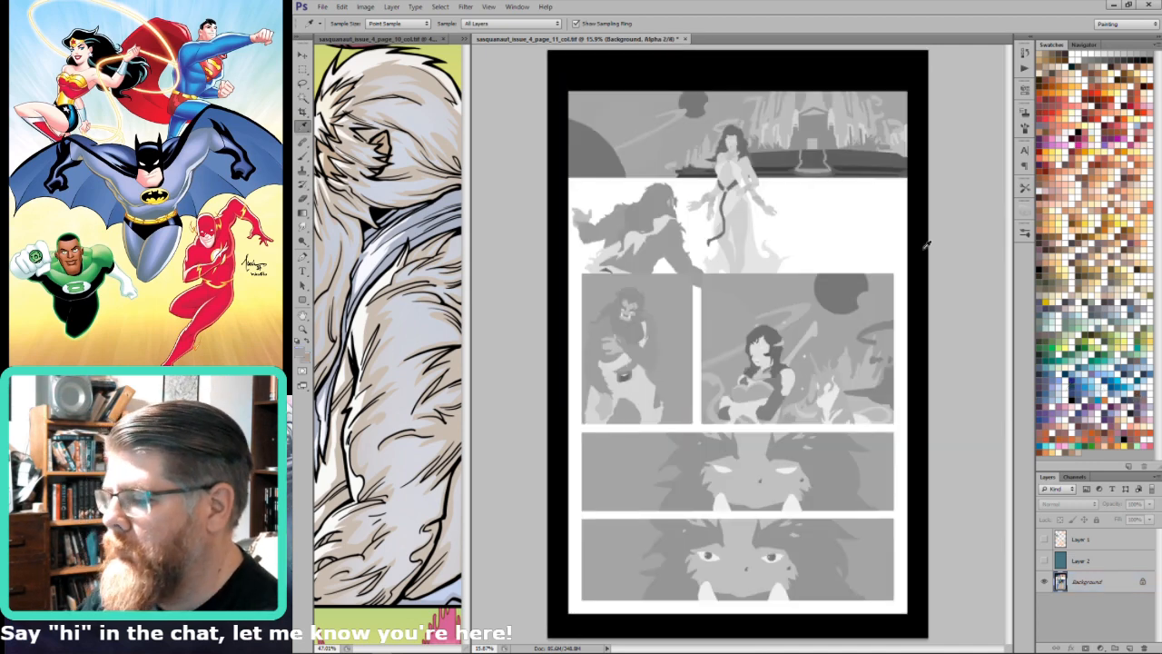
key("ctrl+shift+b")
key("Escape")
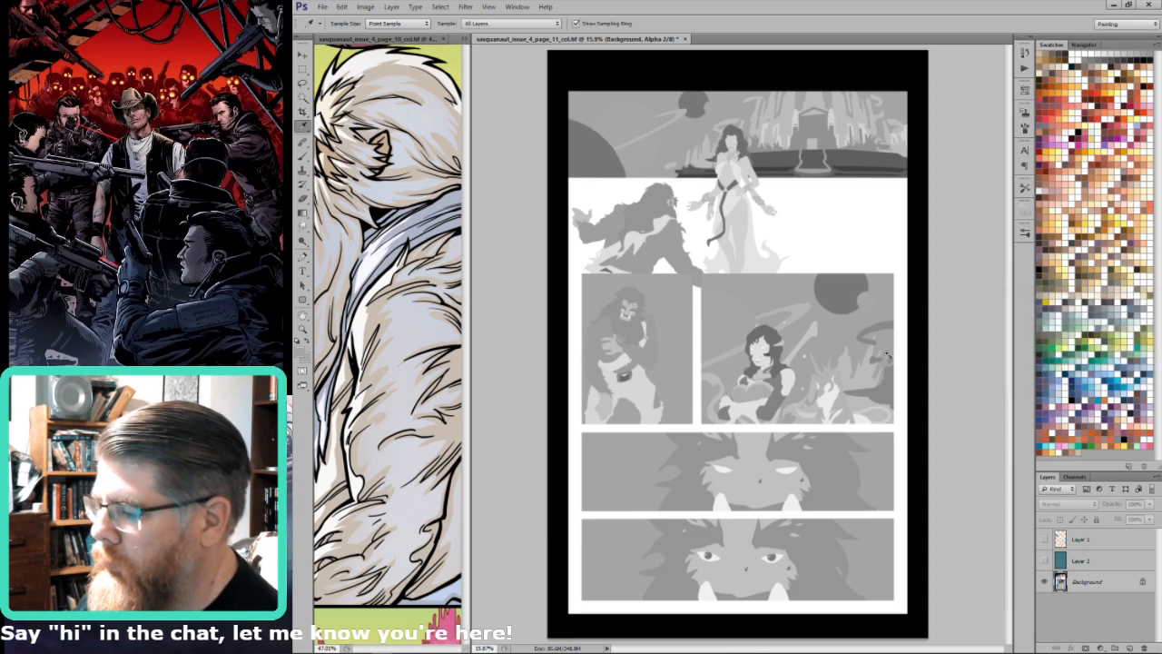
Step: Choose an orange swatch in the colour view and tint the crystal city behind the unicorn a muted green
scroll(849, 431, "up", 5)
key("ctrl+2")
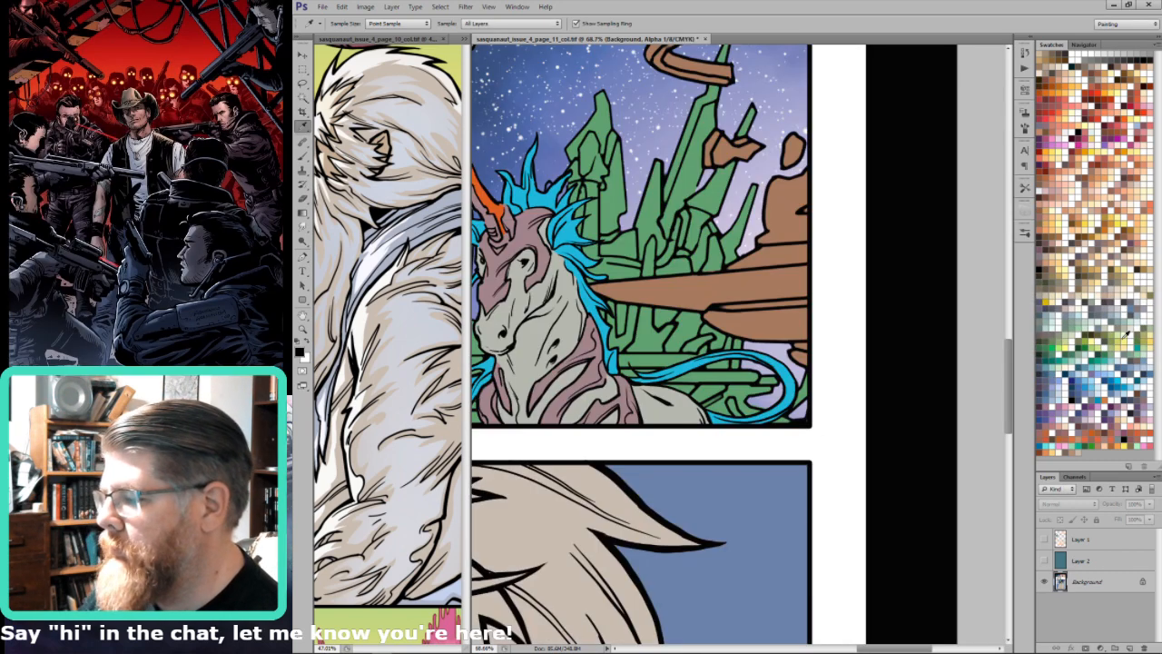
left_click(1132, 217)
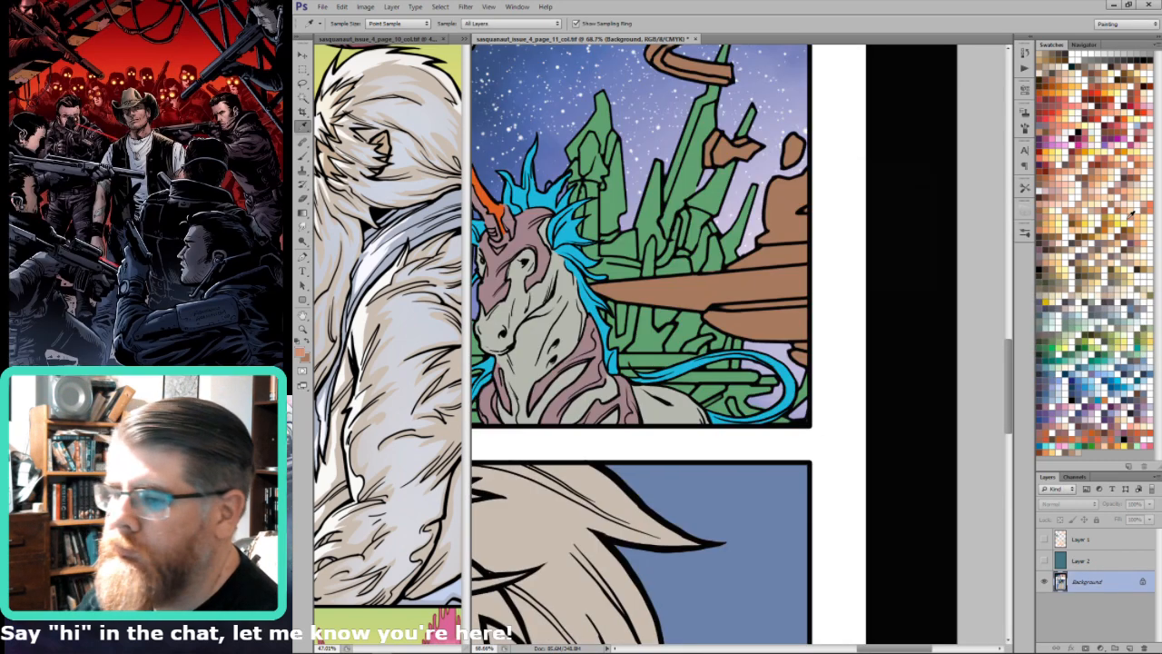
key("w")
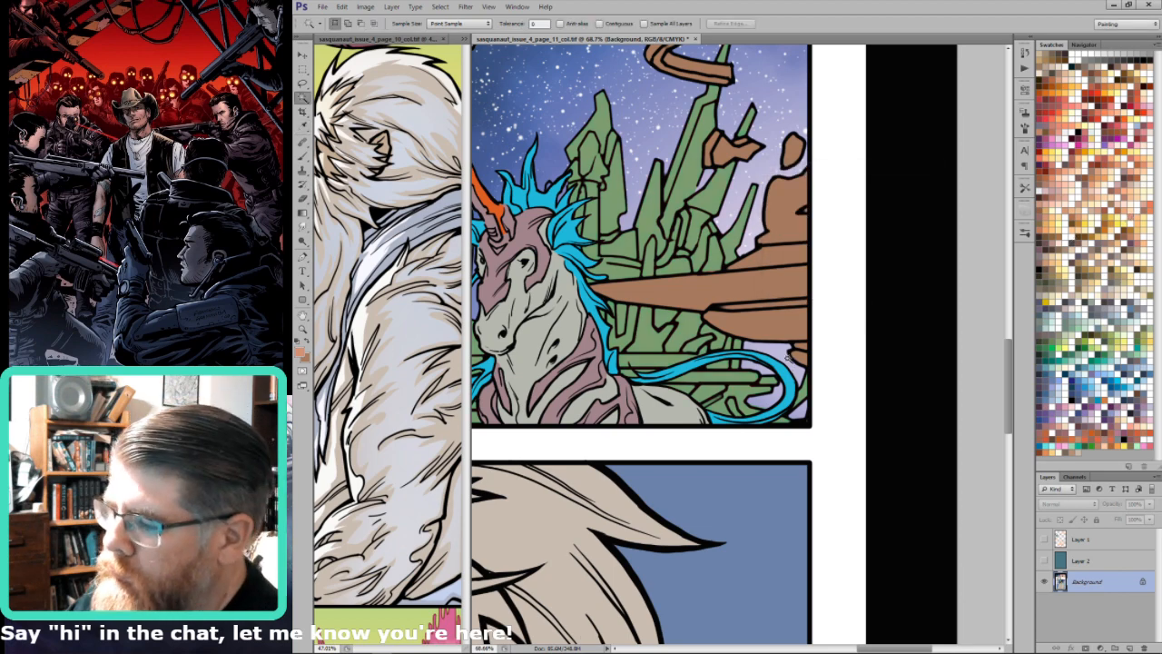
Step: Select the lilac sky gaps around the unicorn's tail with the Magic Wand and Lasso for touch-up with the Smudge tool
left_click(795, 372)
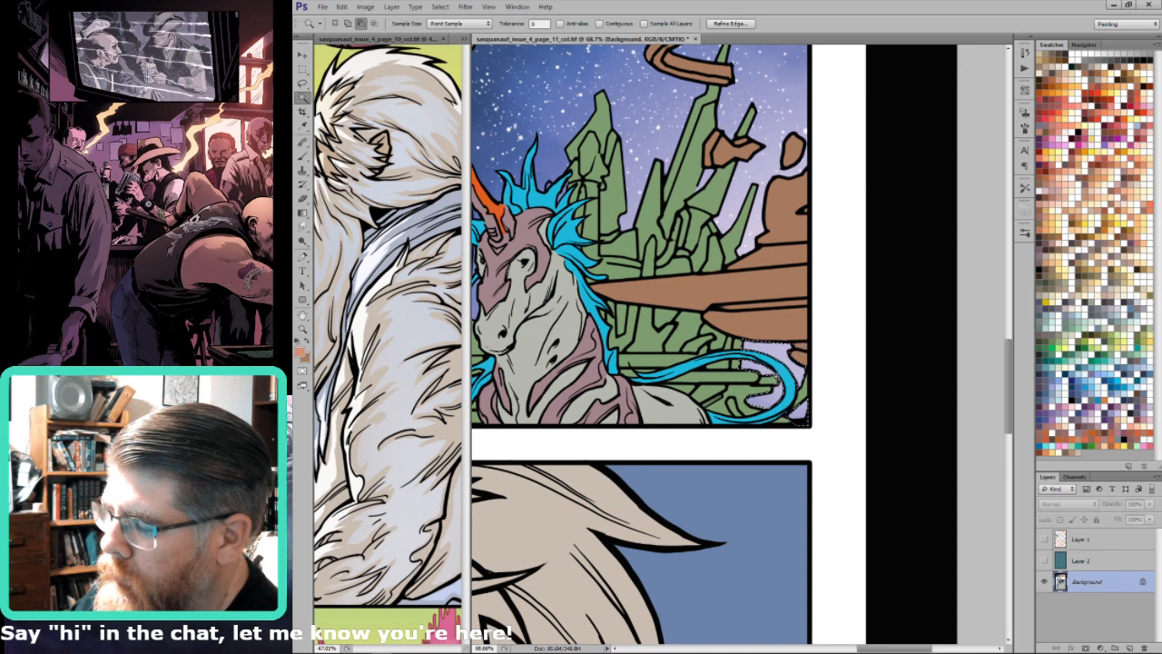
key("l")
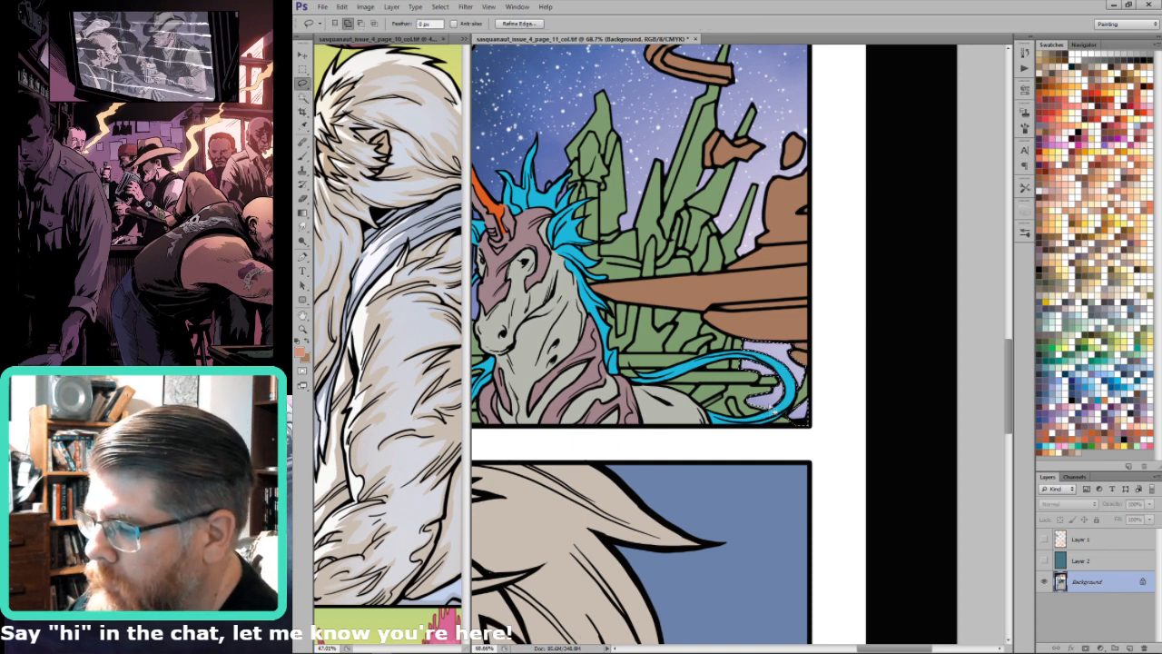
key("r")
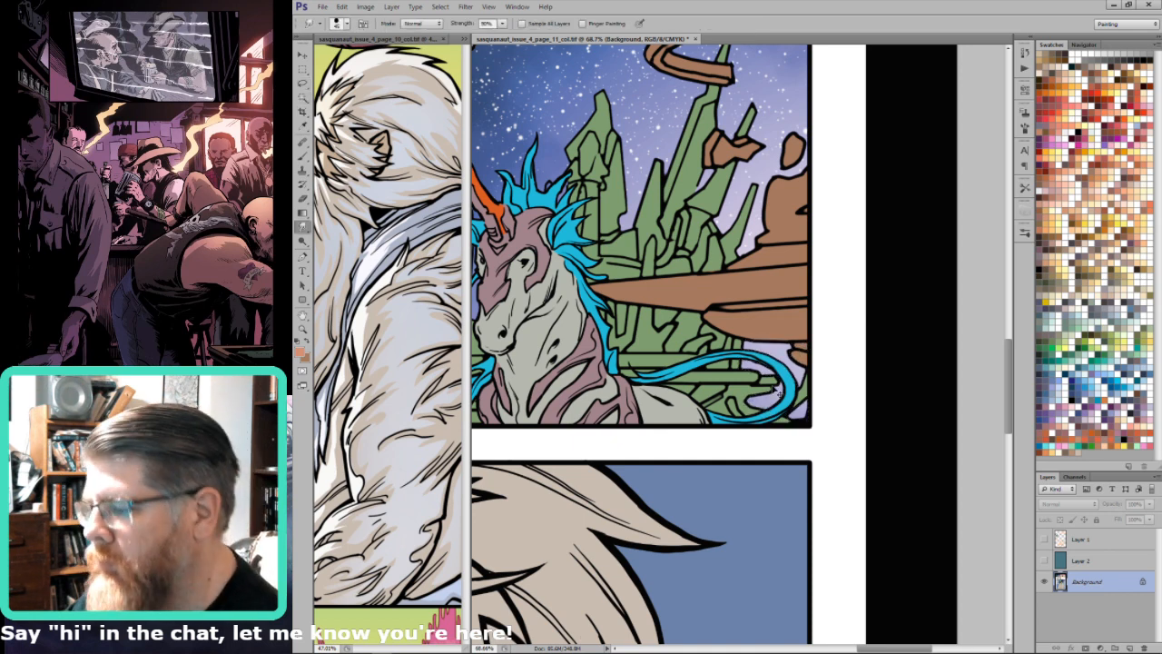
Step: Check the flat shapes in the Alpha 2 channel, return to the full-page colour view, and save the page
key("ctrl+8")
key("i")
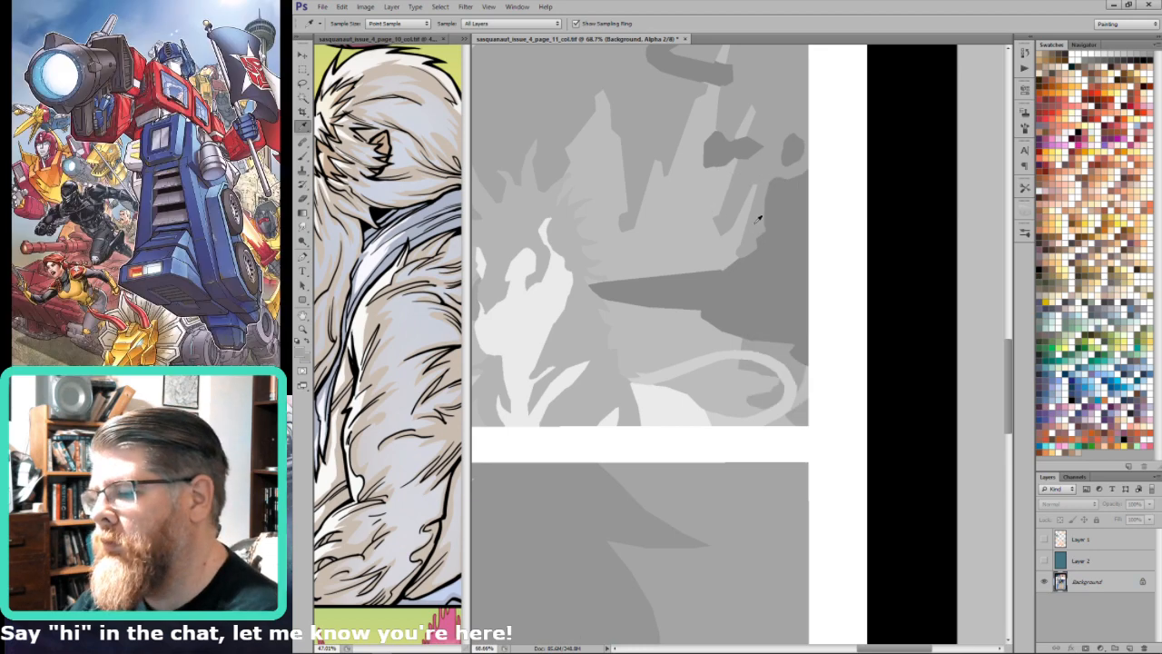
key("ctrl+2")
key("ctrl+0")
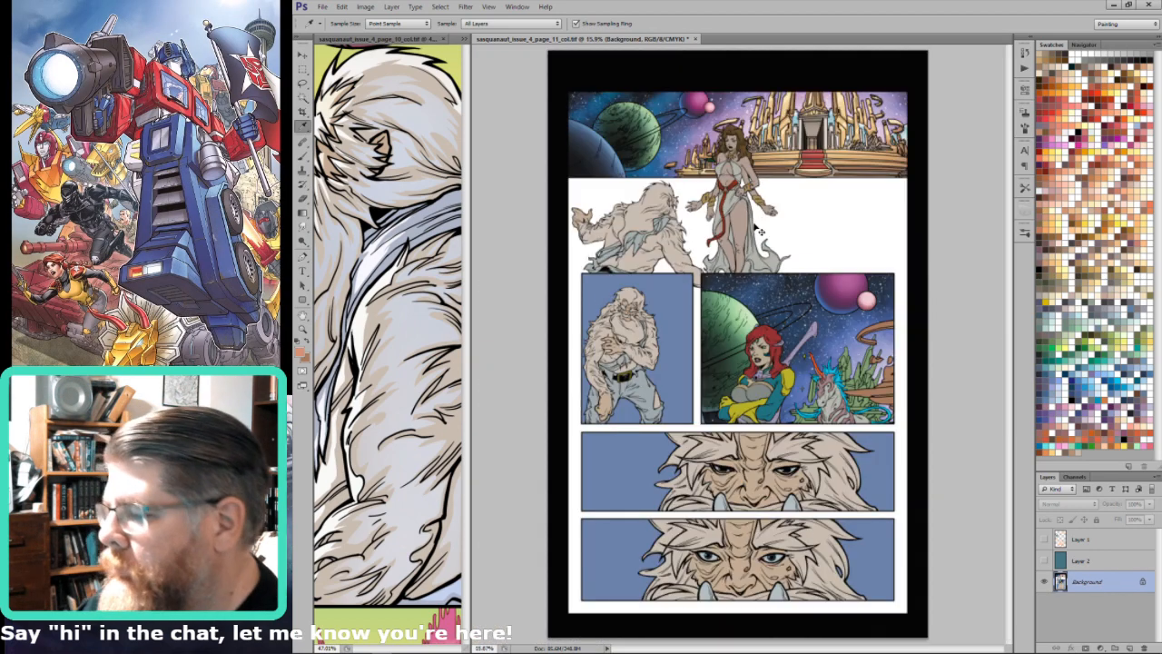
key("ctrl+s")
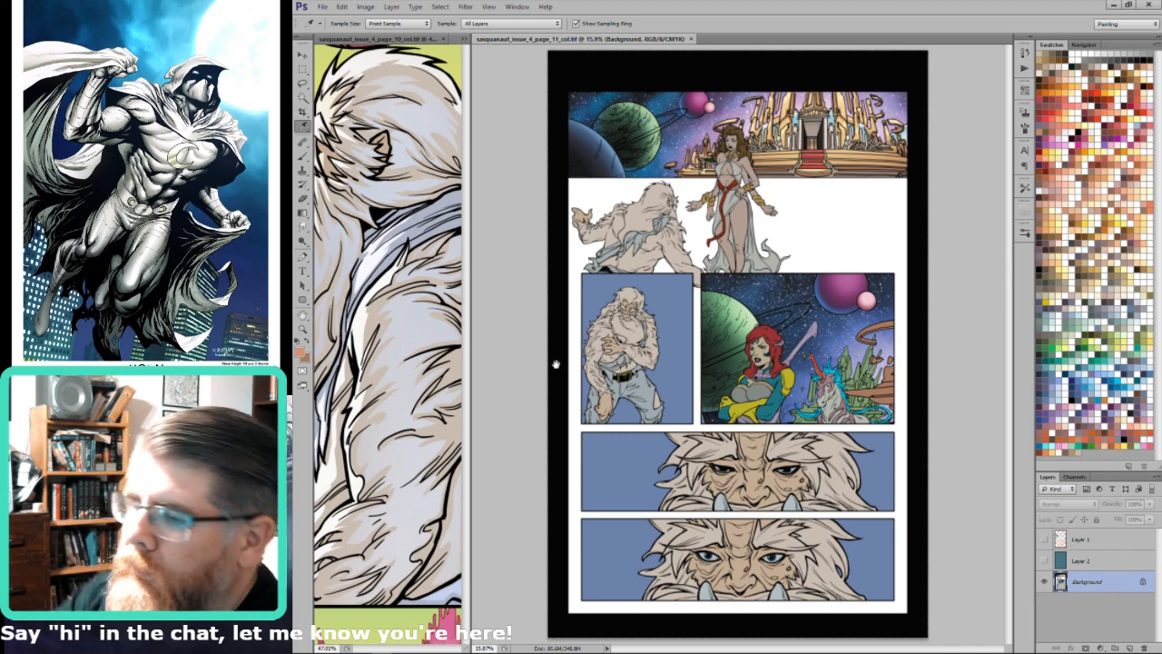
Step: Sample the green hair from the page 10 reference and fill the red-haired woman's hair on page 11 with it
left_click_drag(392, 316, 473, 342)
left_click_drag(340, 277, 411, 301)
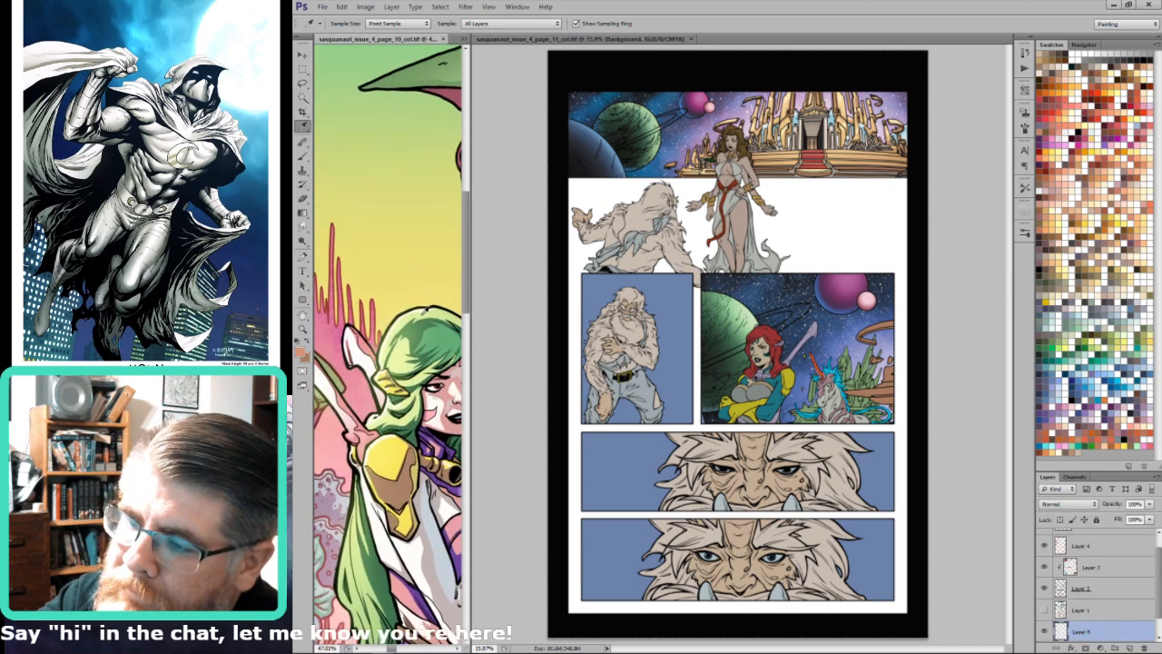
left_click(435, 317)
key("w")
left_click(752, 351)
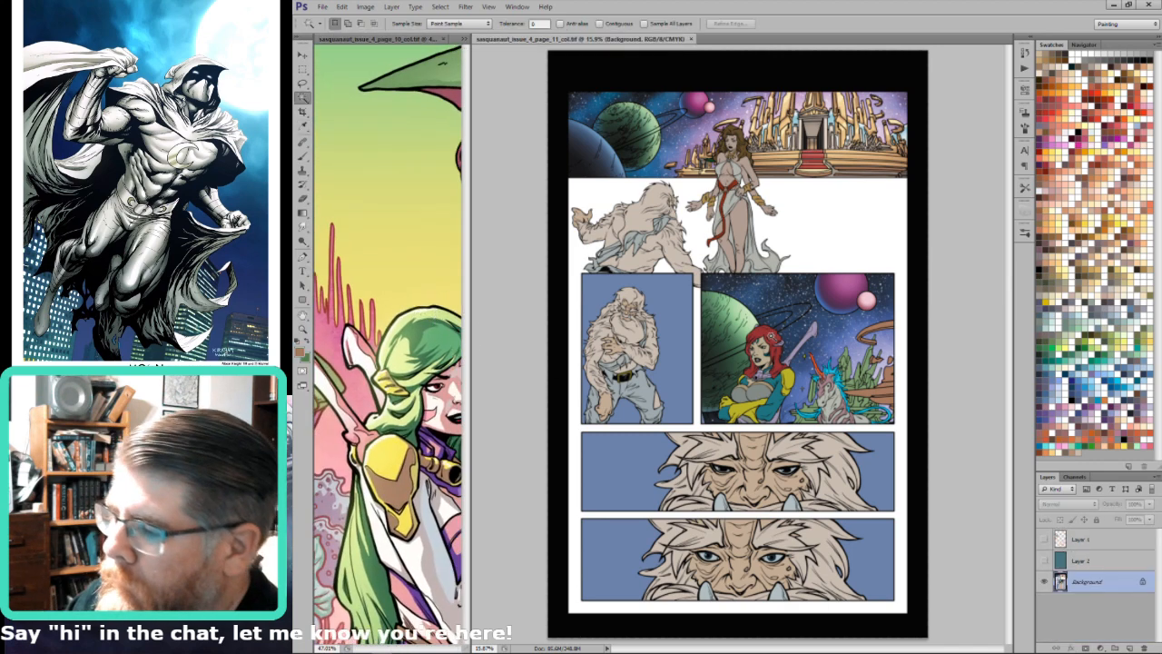
left_click(772, 336)
key("ctrl+BackSpace")
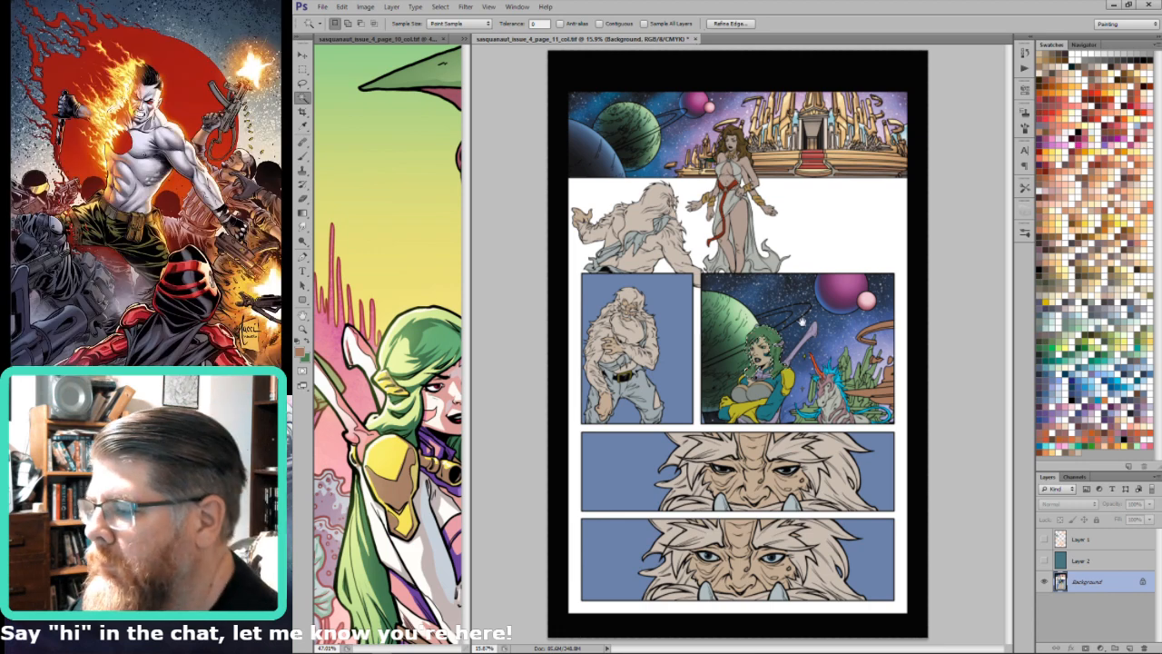
Step: Hide the page 10 reference's upper layers, sample its pink skin tone, and fill the green-haired woman's skin on page 11
left_click_drag(771, 334, 718, 456)
left_click(436, 362)
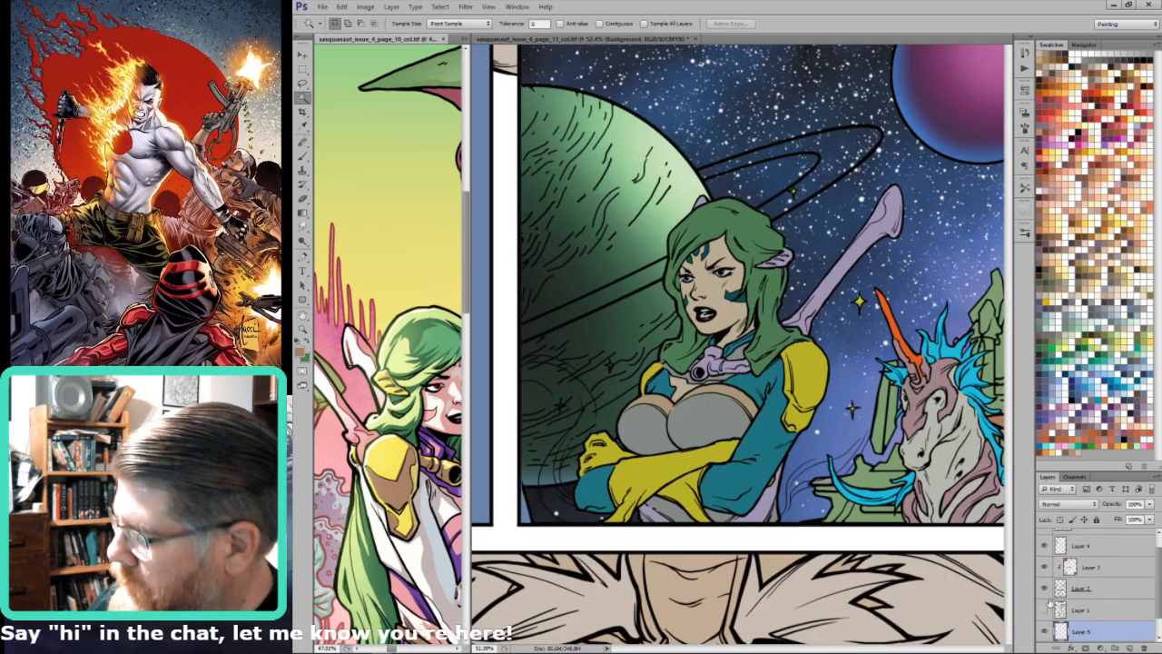
left_click_drag(1044, 565, 1054, 536)
key("i")
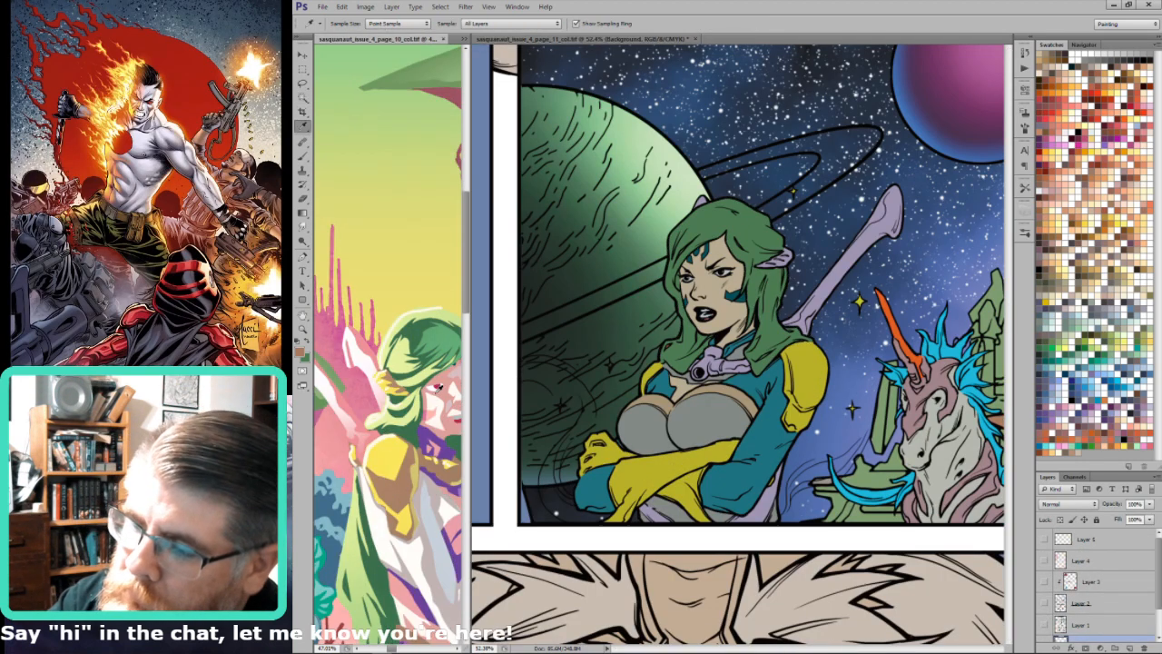
left_click(432, 406)
left_click(448, 388)
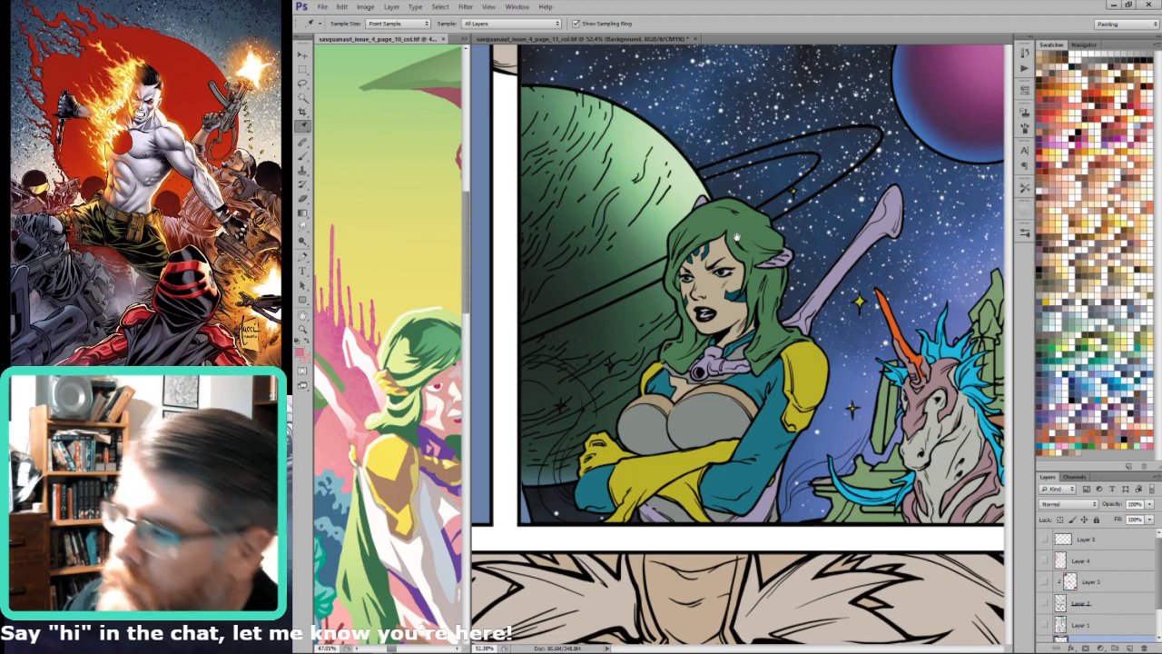
left_click(735, 239)
key("w")
left_click(733, 282)
key("alt+BackSpace")
Step: Recolour the teal markings on the green-haired woman's face with the other pink sampled from the reference
left_click(733, 292)
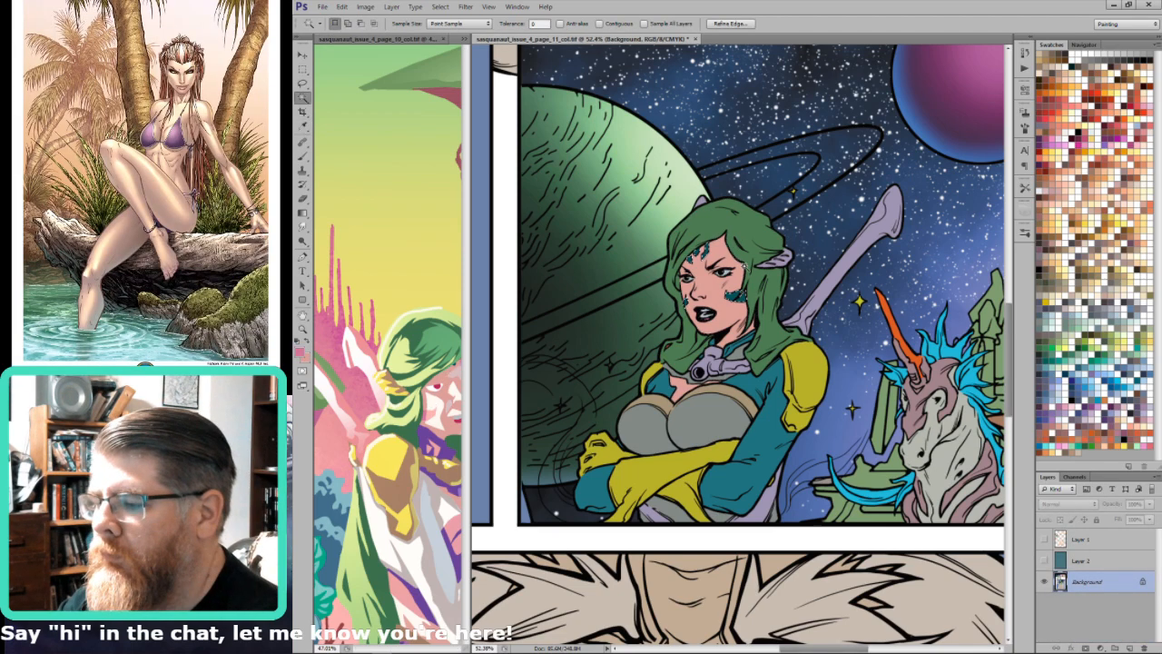
key("x")
key("ctrl+BackSpace")
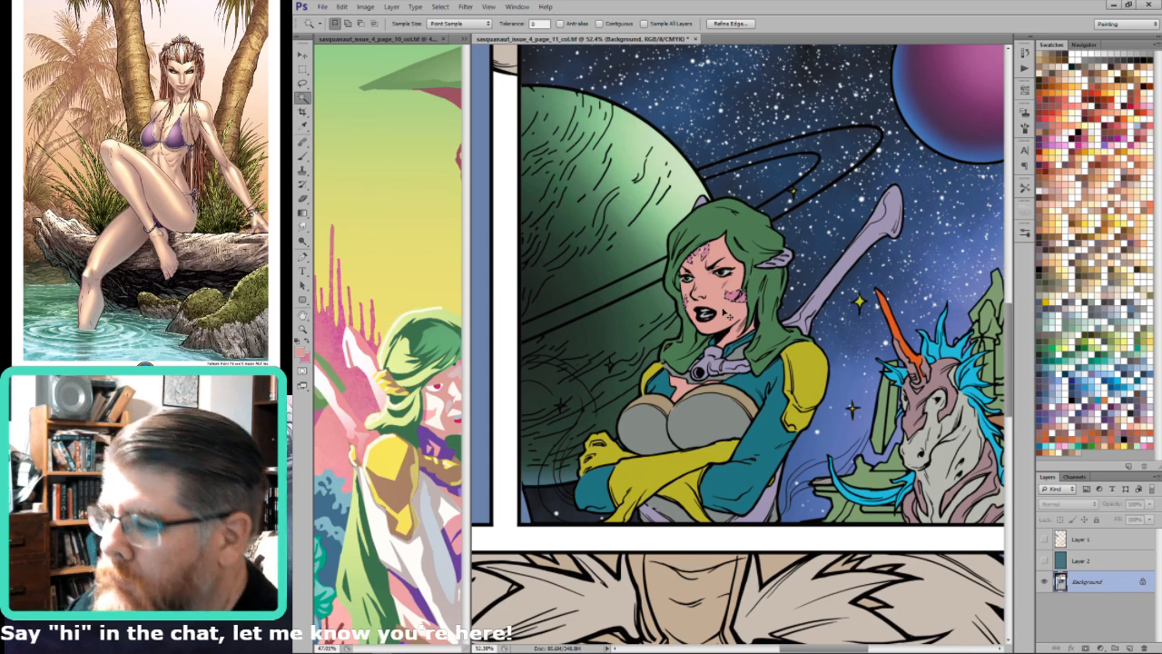
key("ctrl+d")
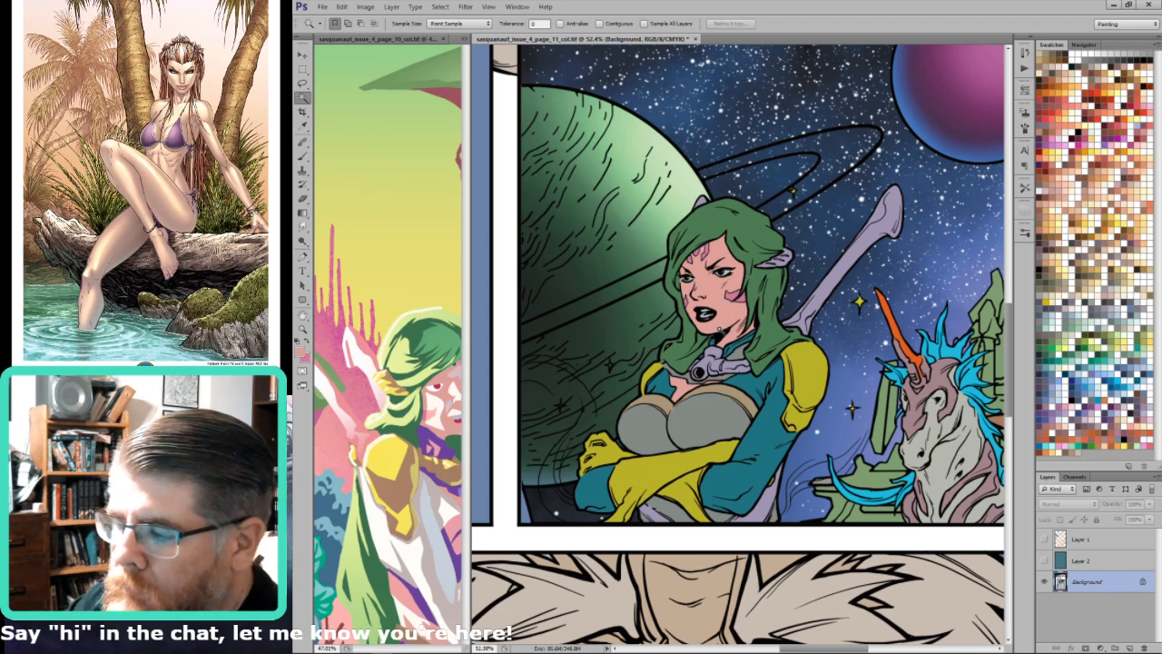
Step: Sample the costume purple from the page 10 reference and fill the green-haired woman's grey bodice and its tan trim
left_click_drag(431, 512, 409, 463)
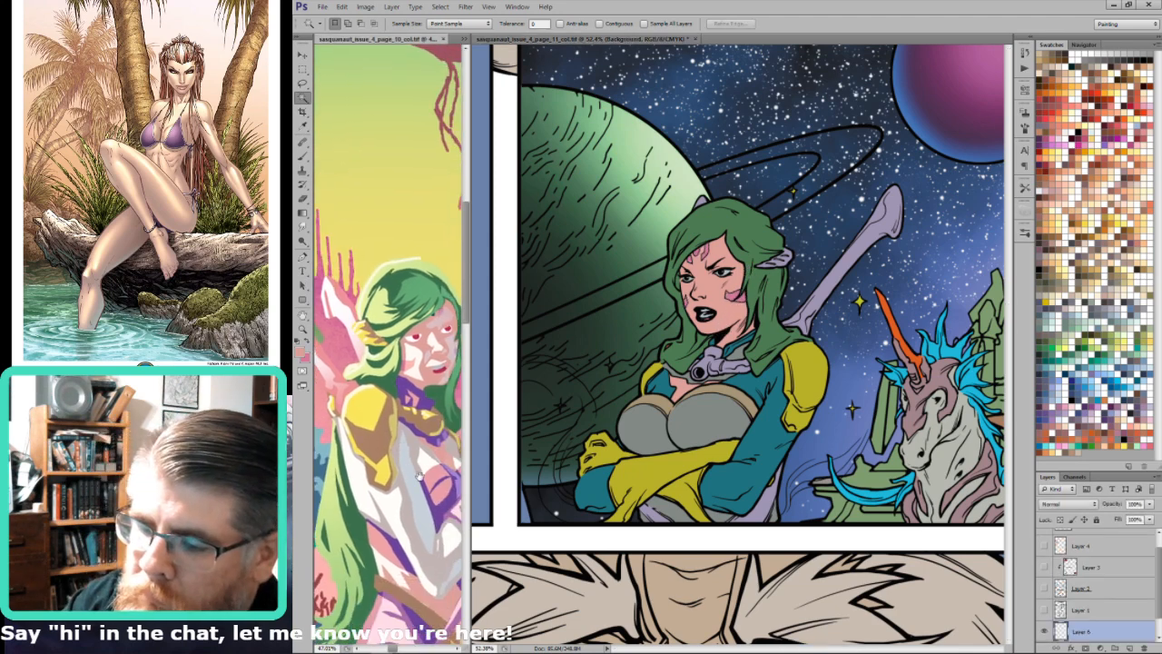
key("ctrl+6")
key("ctrl+2")
key("i")
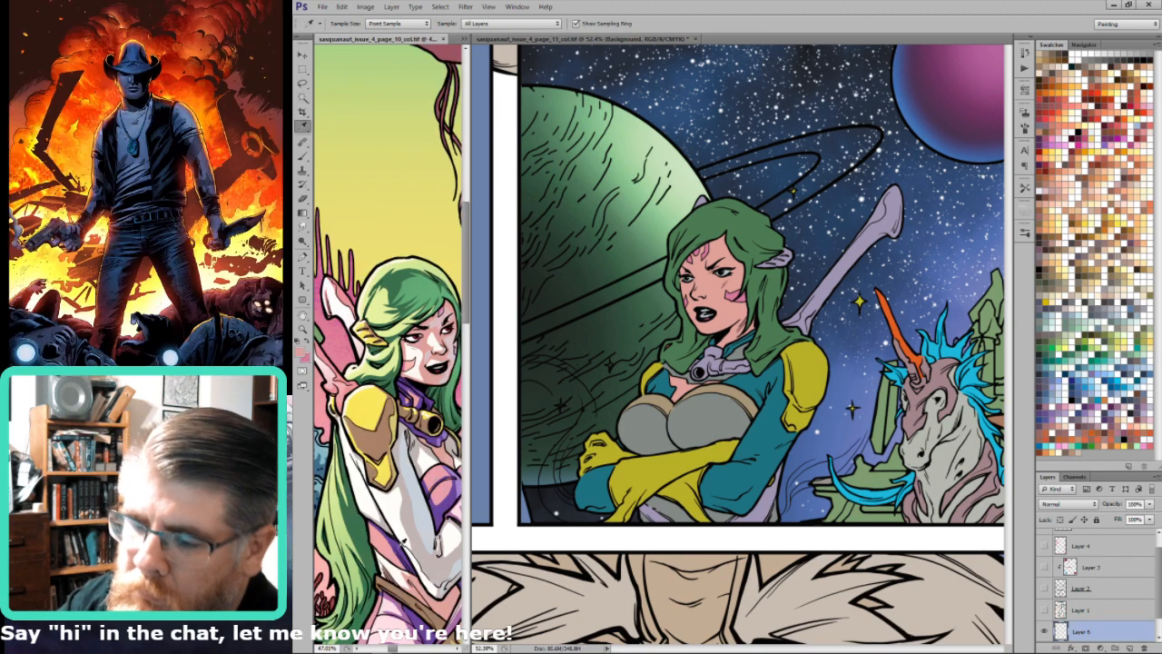
left_click(399, 537)
key("x")
key("w")
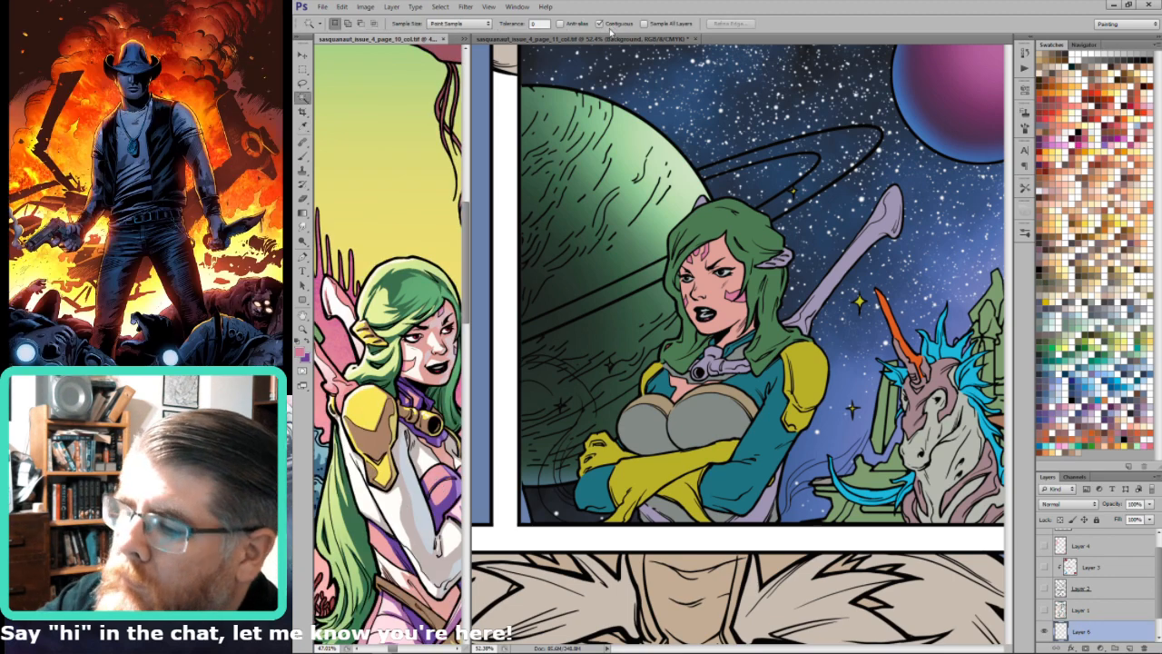
left_click(724, 400)
left_click(725, 404)
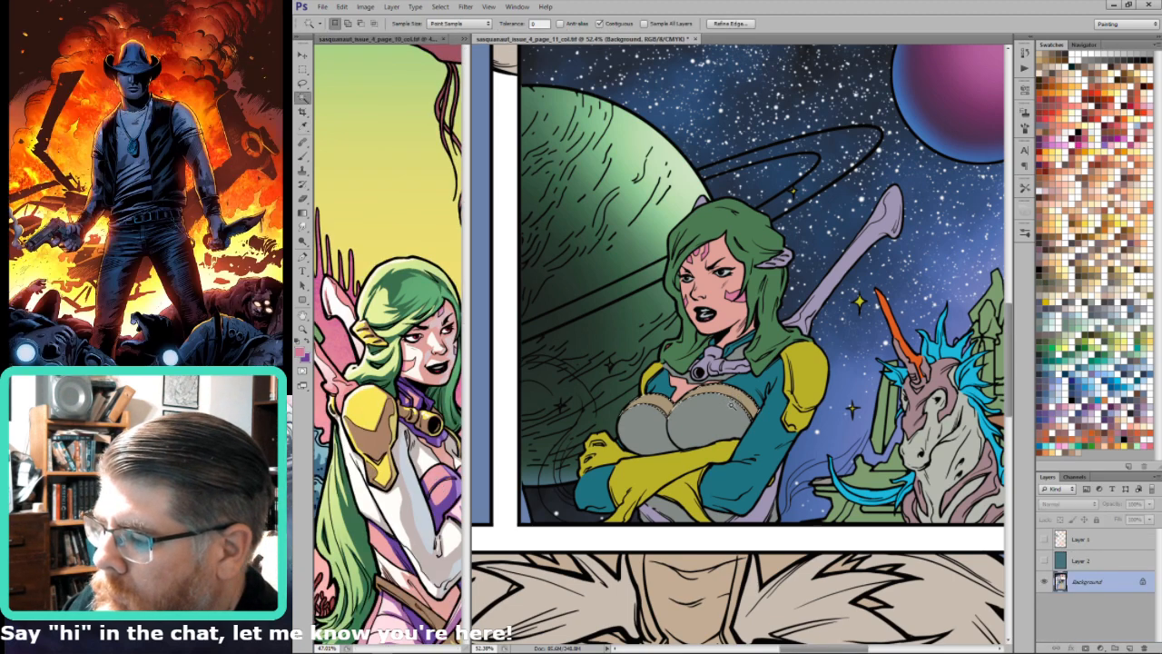
left_click(726, 410, "shift")
key("alt+BackSpace")
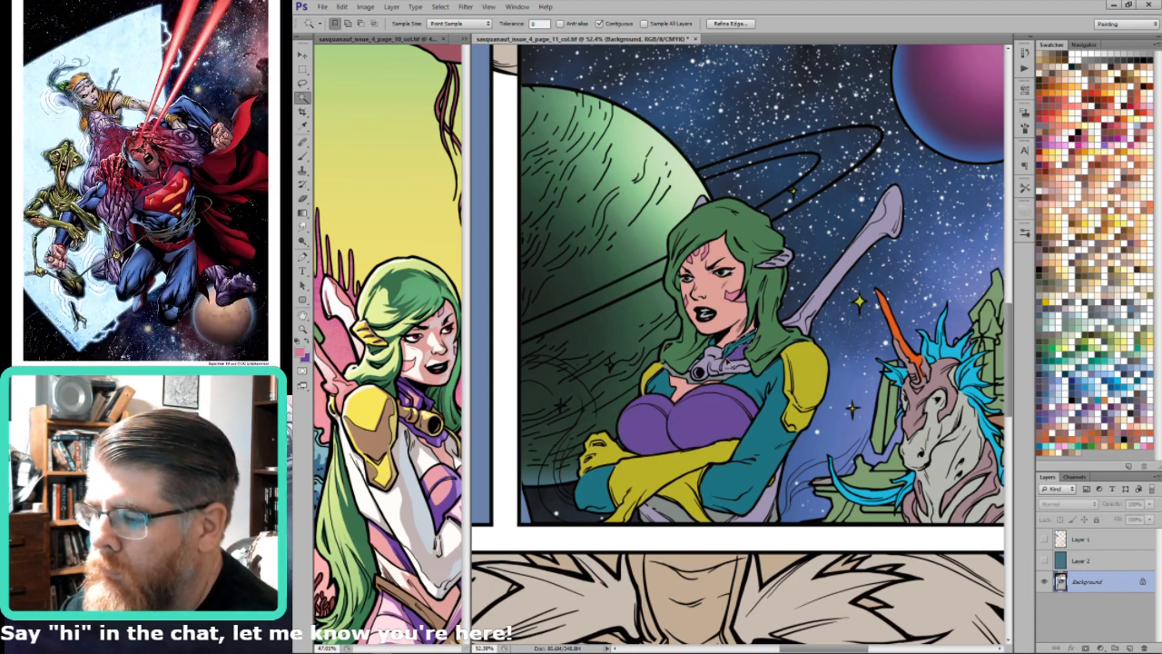
Step: Fill the green-haired woman's neck piece and the costume area below her crossed arms with the sampled purple
left_click(722, 374)
key("ctrl+BackSpace")
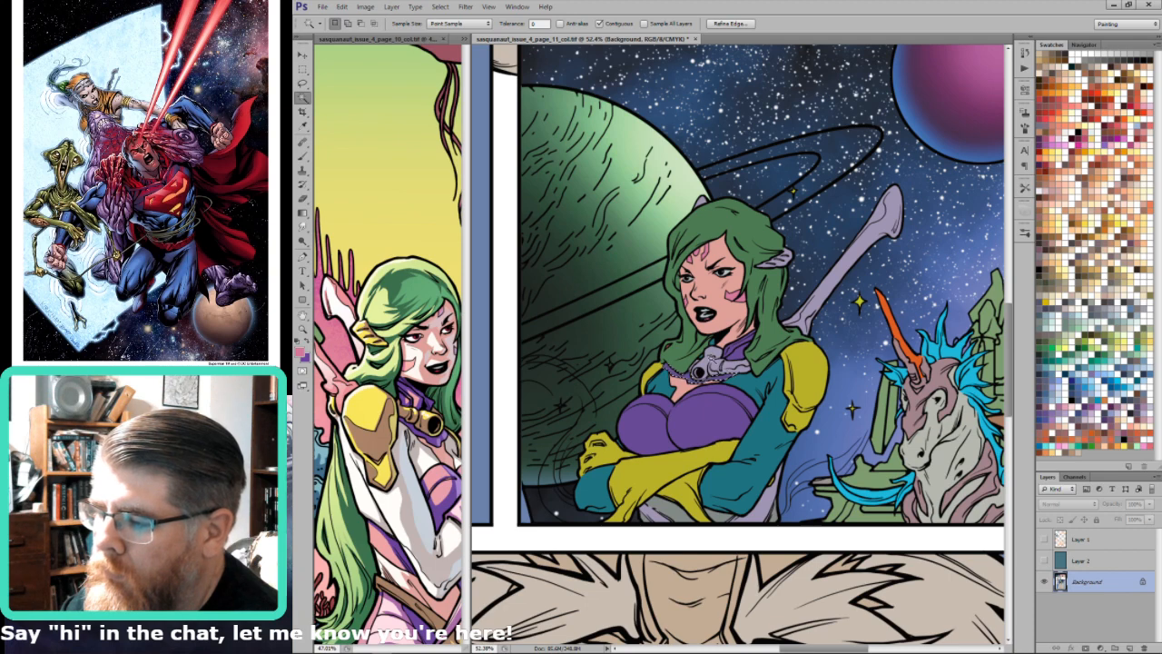
left_click(716, 342)
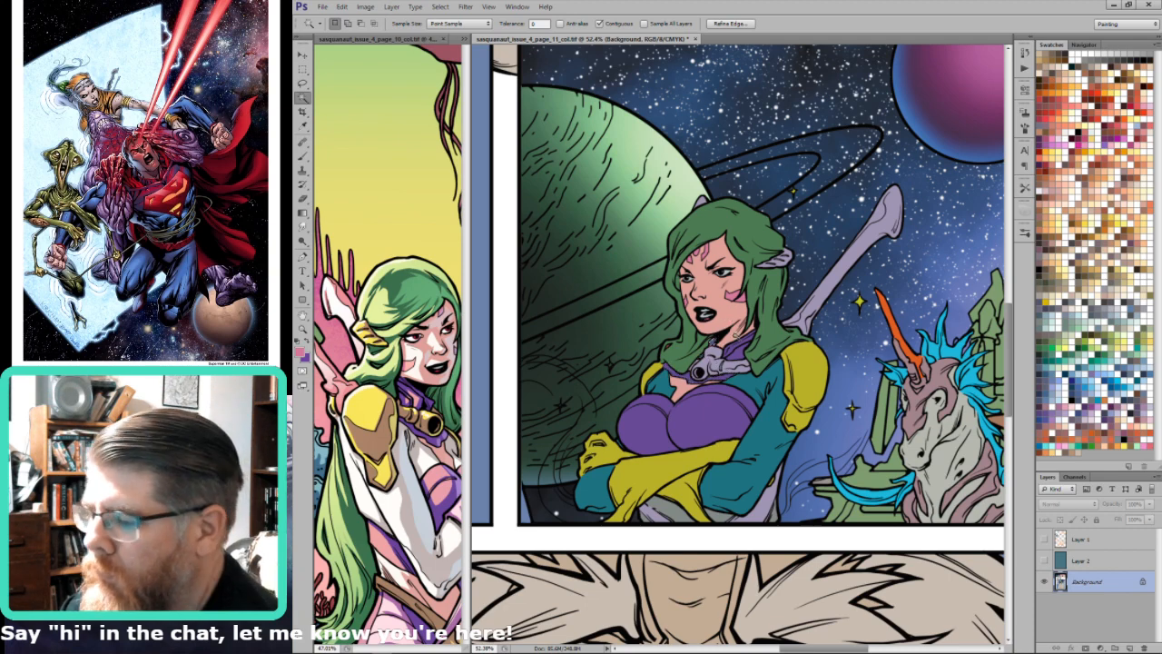
key("ctrl+d")
left_click(758, 515)
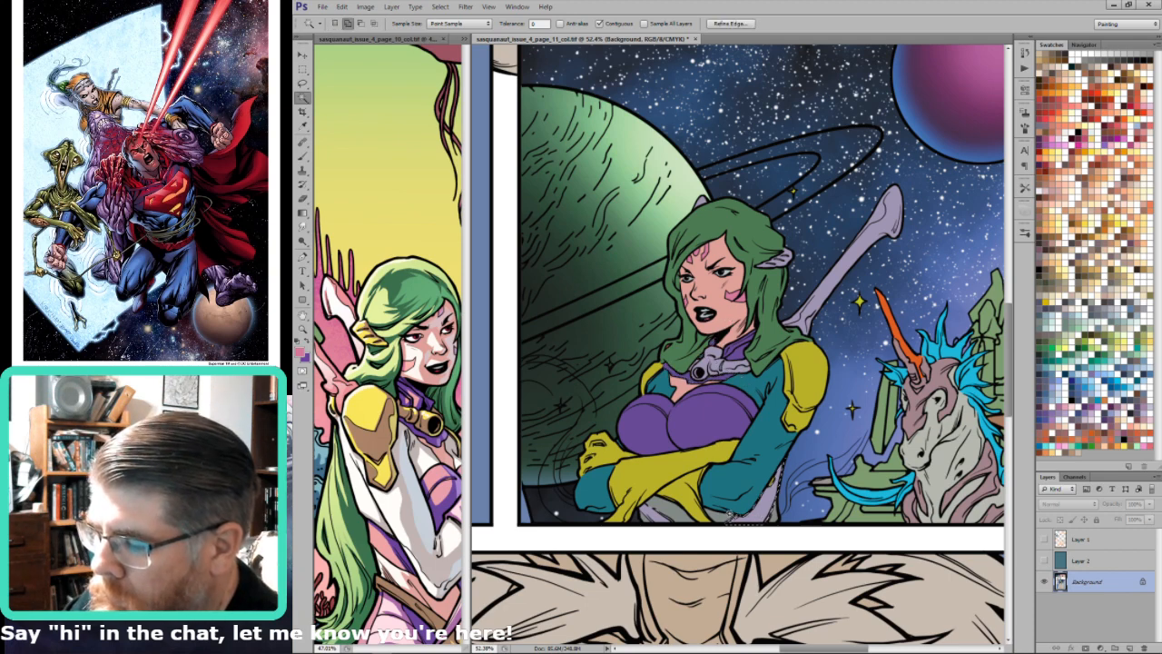
left_click(728, 518, "shift")
left_click(683, 513, "shift")
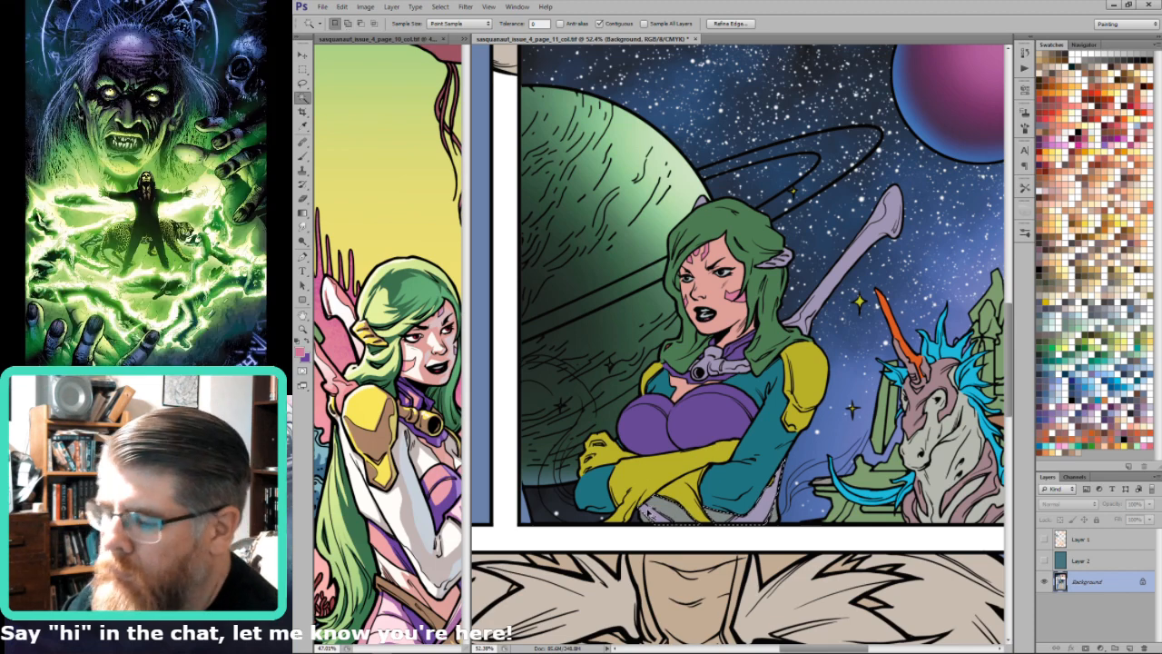
key("ctrl+BackSpace")
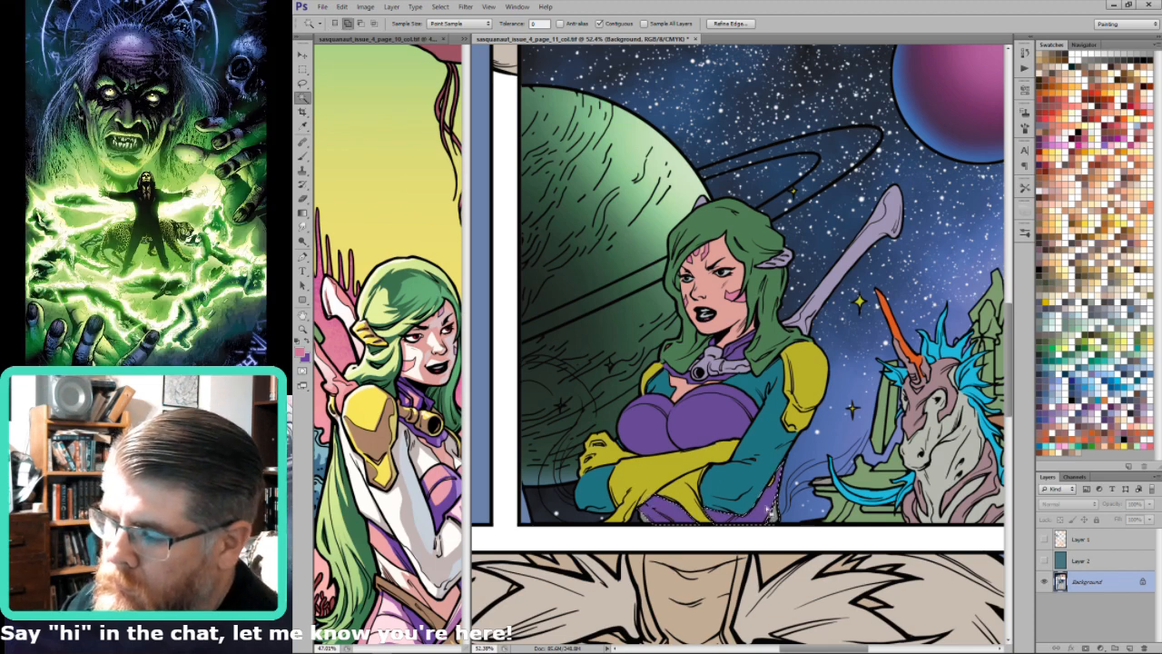
key("ctrl+d")
Step: Fill the small areas at both sides of the woman's waist with the skin pink sampled from her chest
left_click(646, 520)
left_click(776, 519, "shift")
key("i")
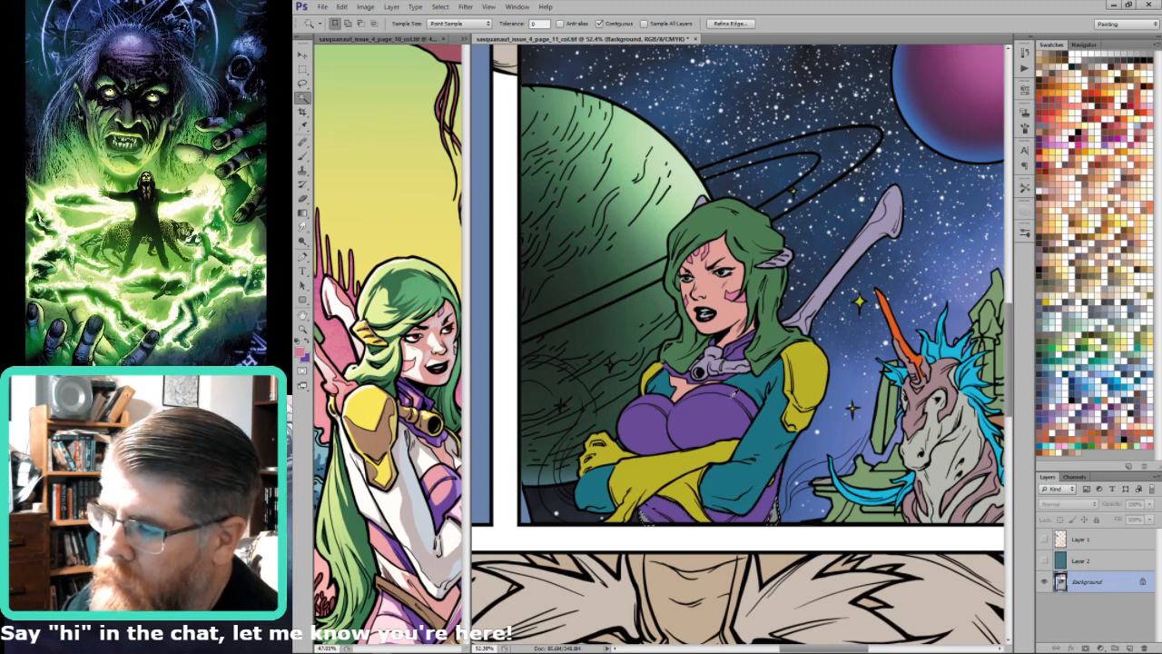
left_click(681, 384)
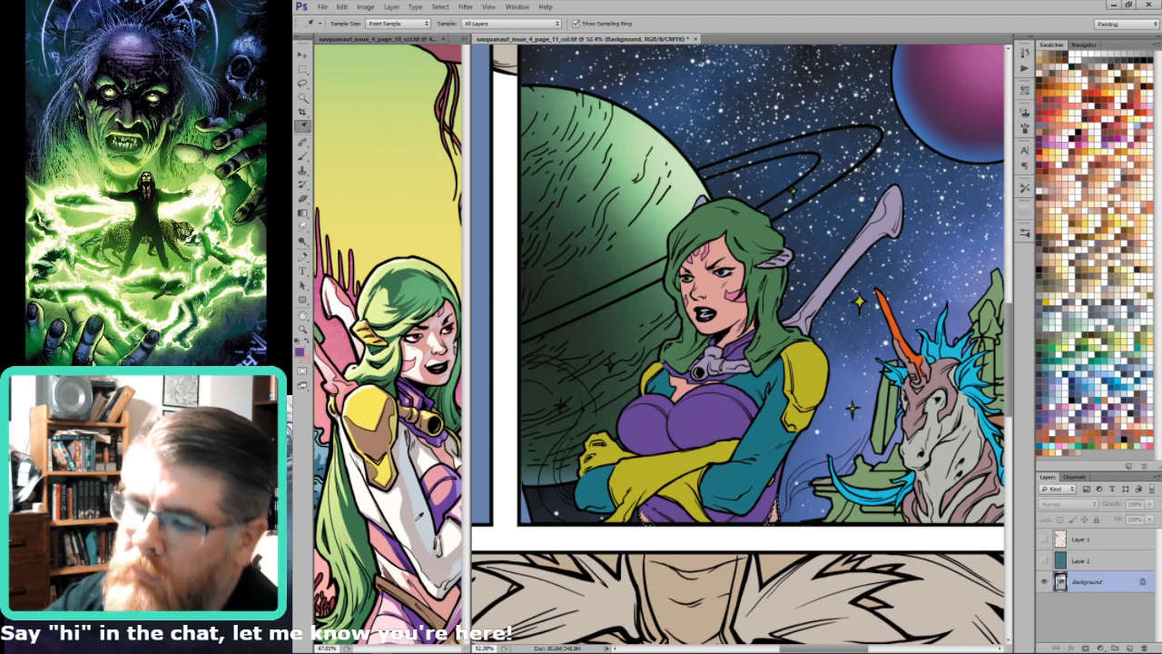
Step: Sample the off-white sleeve colour from the page 10 reference and fill both teal sleeves with it
left_click(445, 462)
key("w")
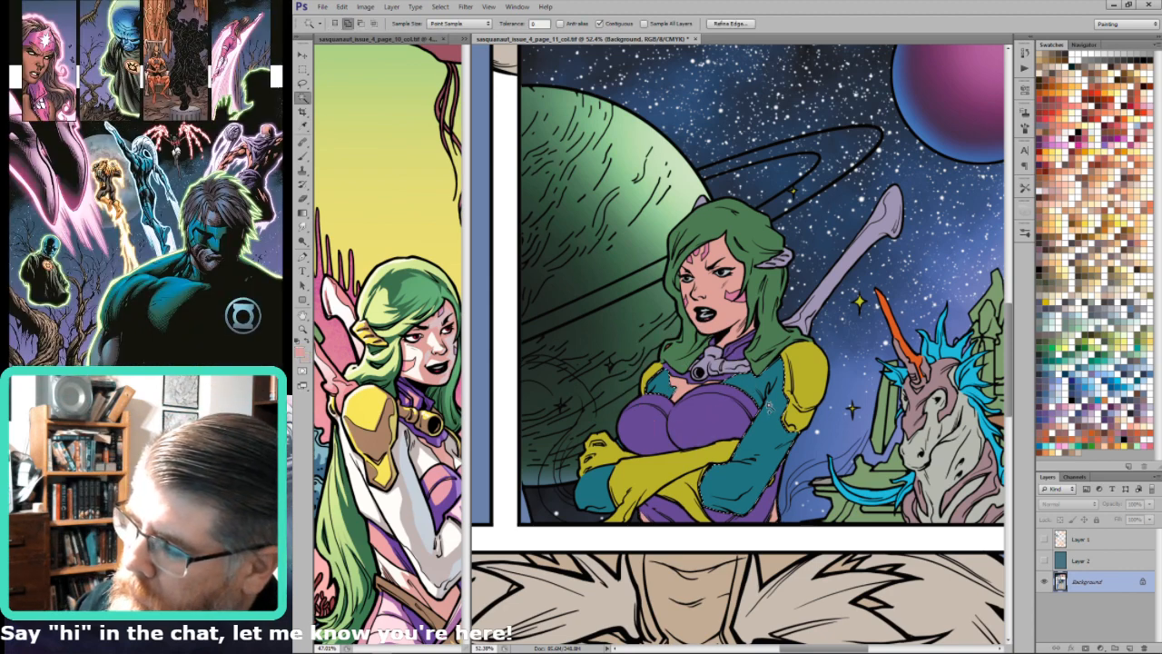
left_click(770, 423, "shift")
left_click(592, 478, "shift")
key("alt+BackSpace")
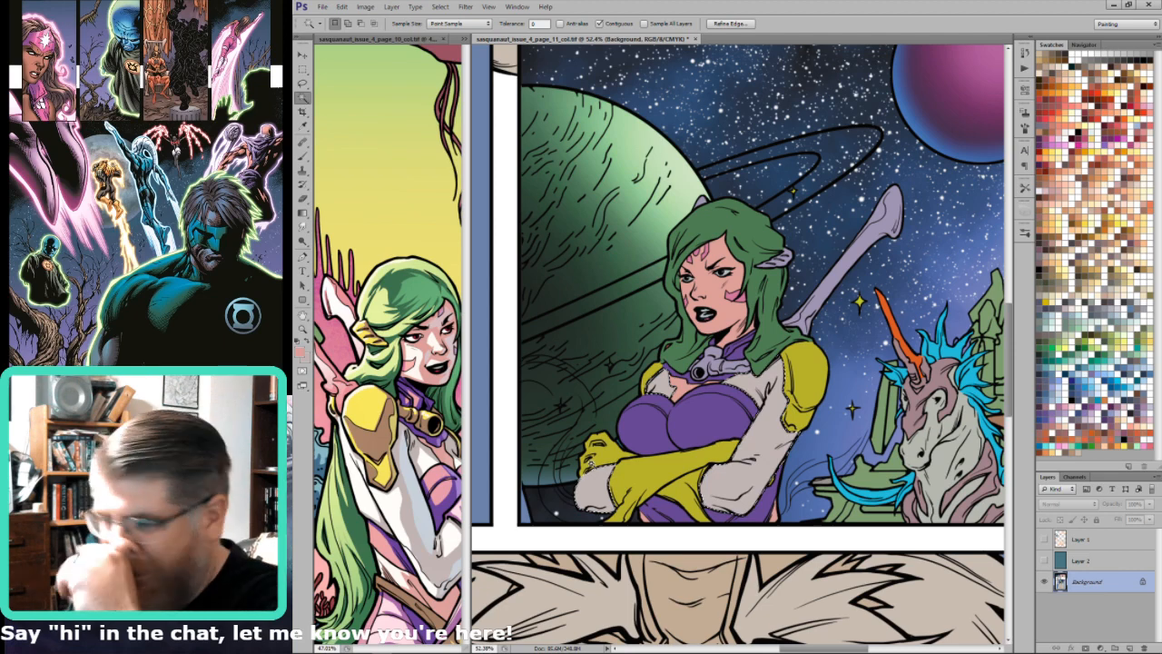
Step: Sample the light purple from the page 10 reference and fill the woman's yellow gloves with it
key("i")
left_click(456, 504)
key("alt+BackSpace")
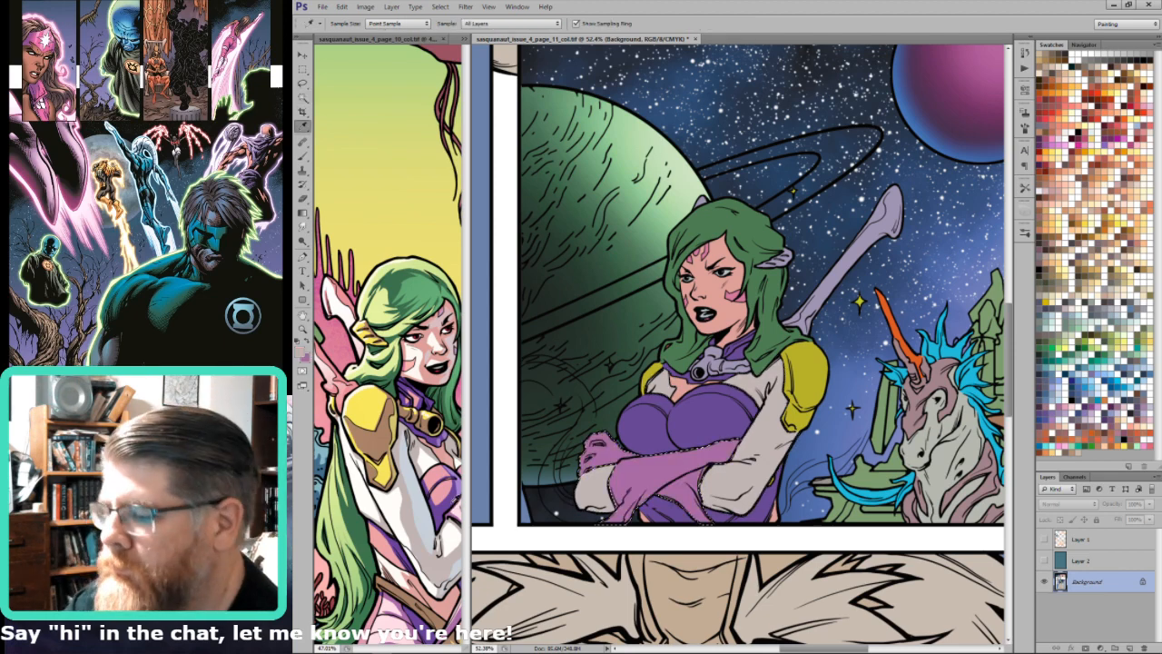
key("w")
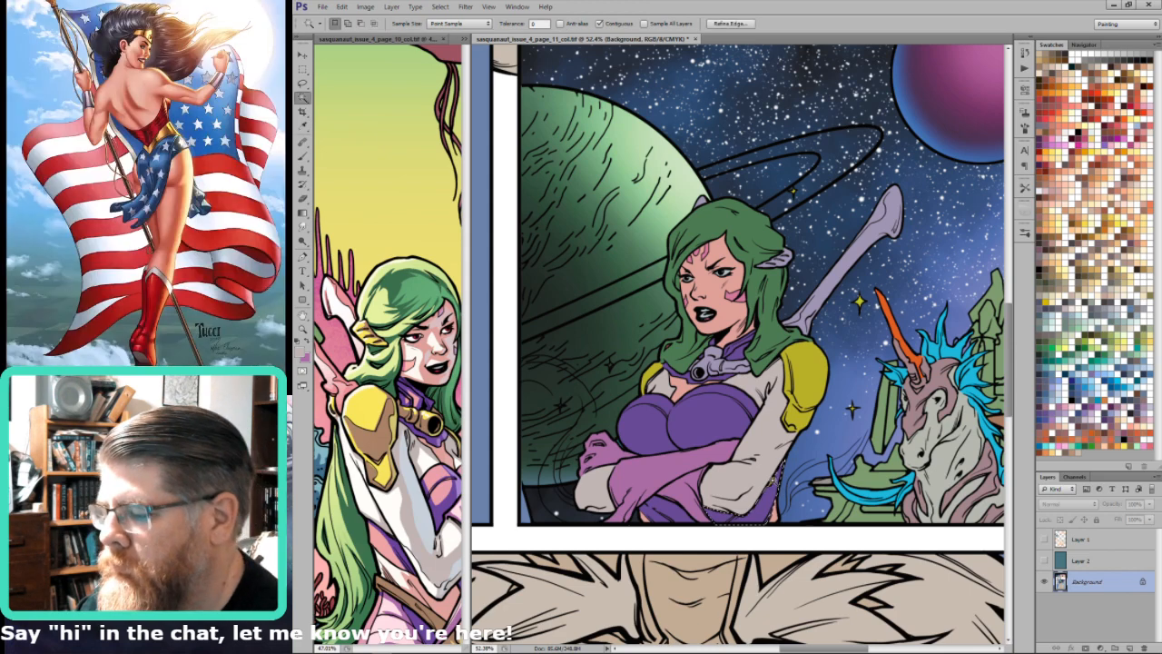
Step: Sample the tan armour colour from the reference and fill the woman's shoulder pads, collar fitting and ear ornament
left_click(804, 386)
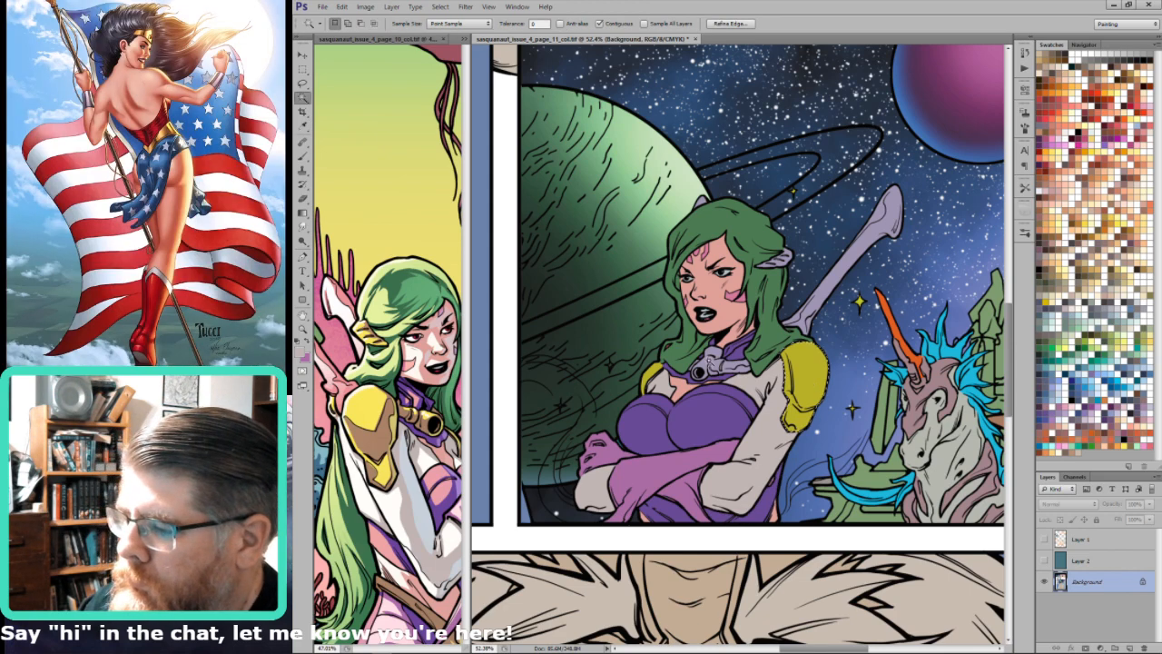
key("i")
left_click(389, 432)
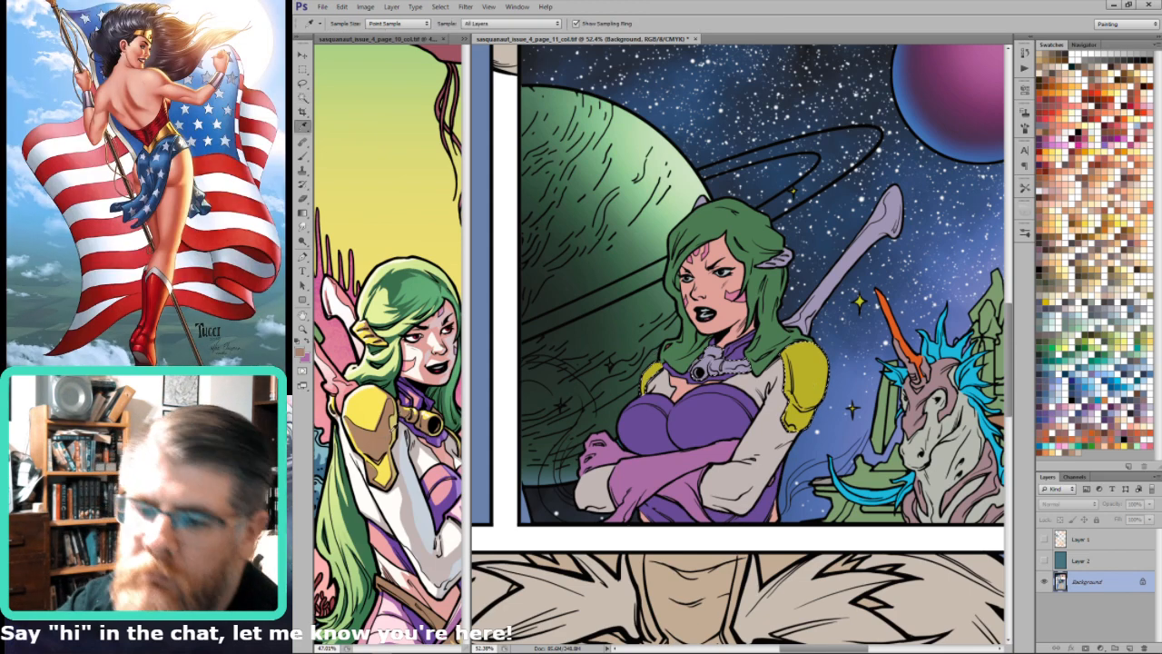
key("alt+BackSpace")
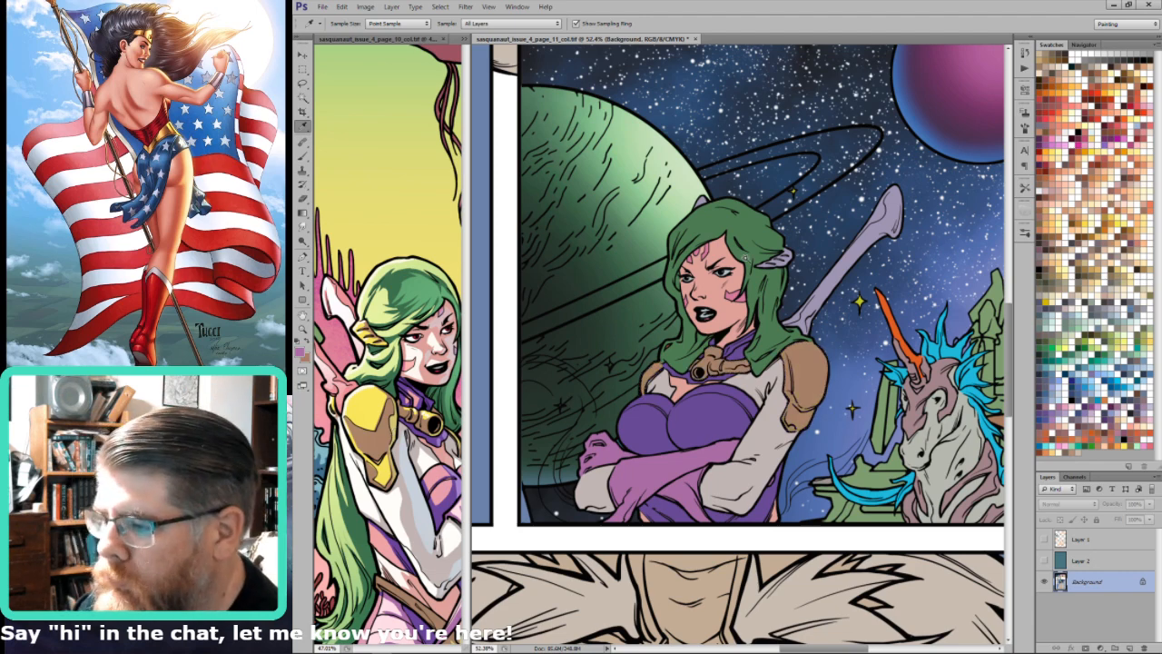
key("w")
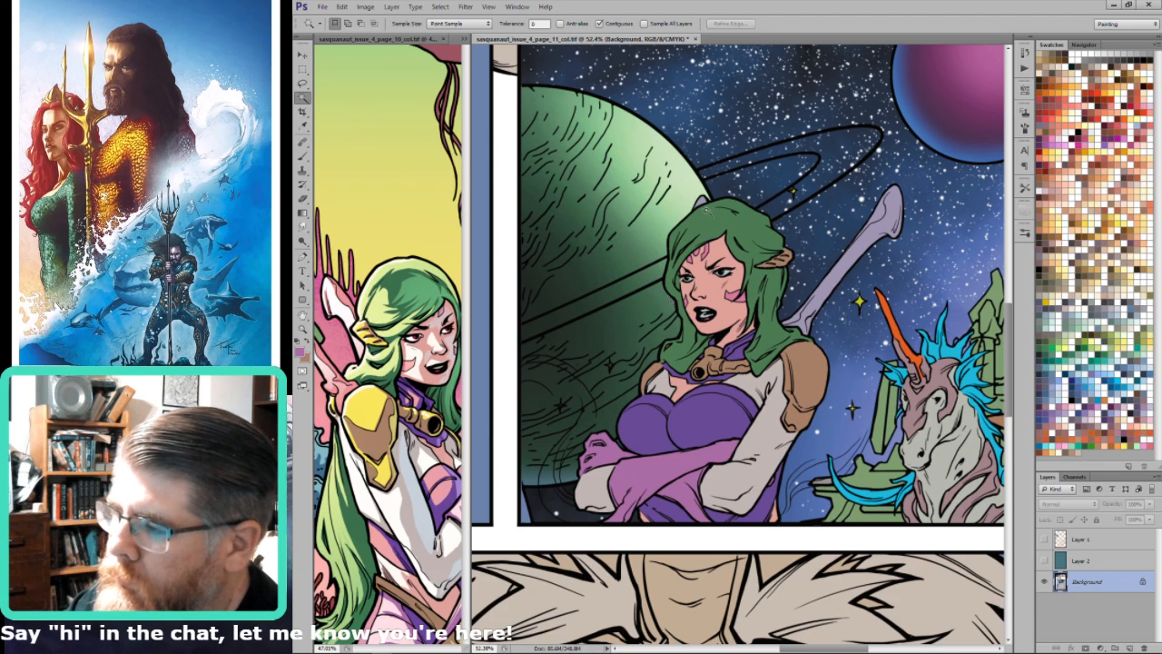
Step: Fill the long lilac piece rising behind the woman with pink sampled from the reference, and save the page
key("i")
left_click(354, 293)
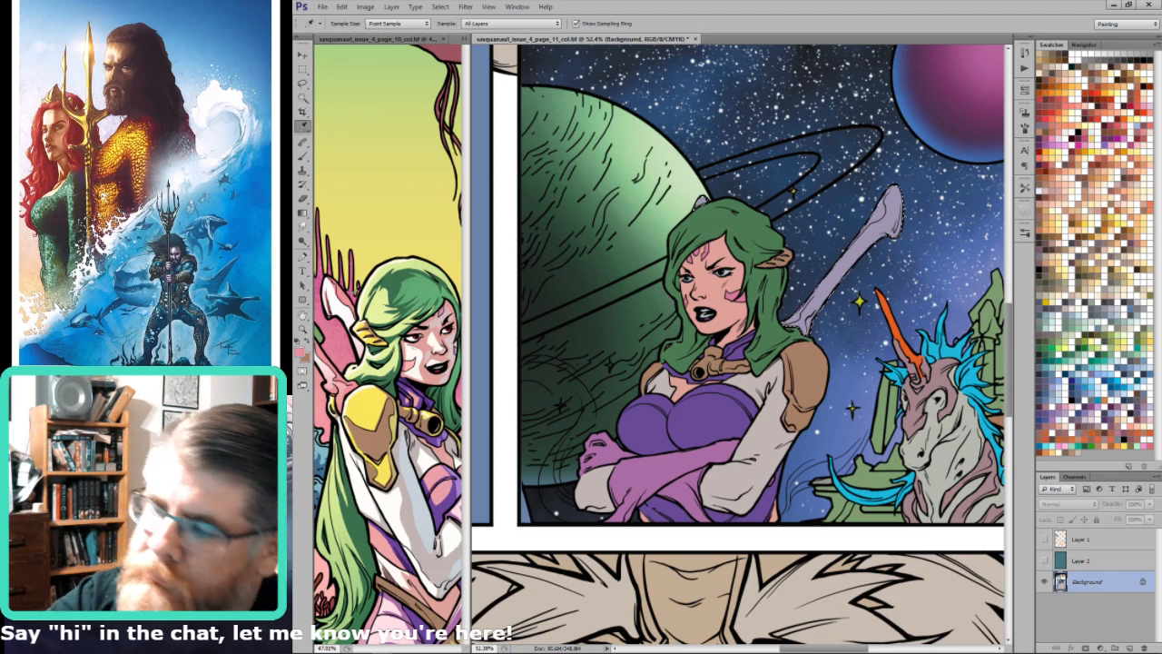
key("alt+BackSpace")
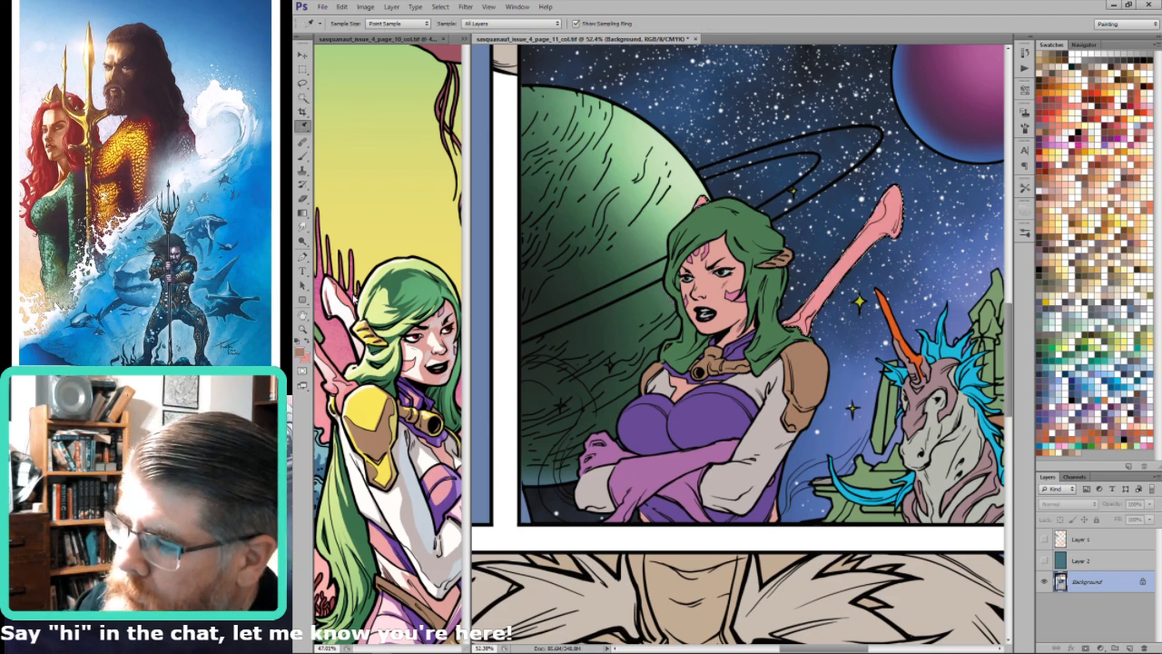
key("x")
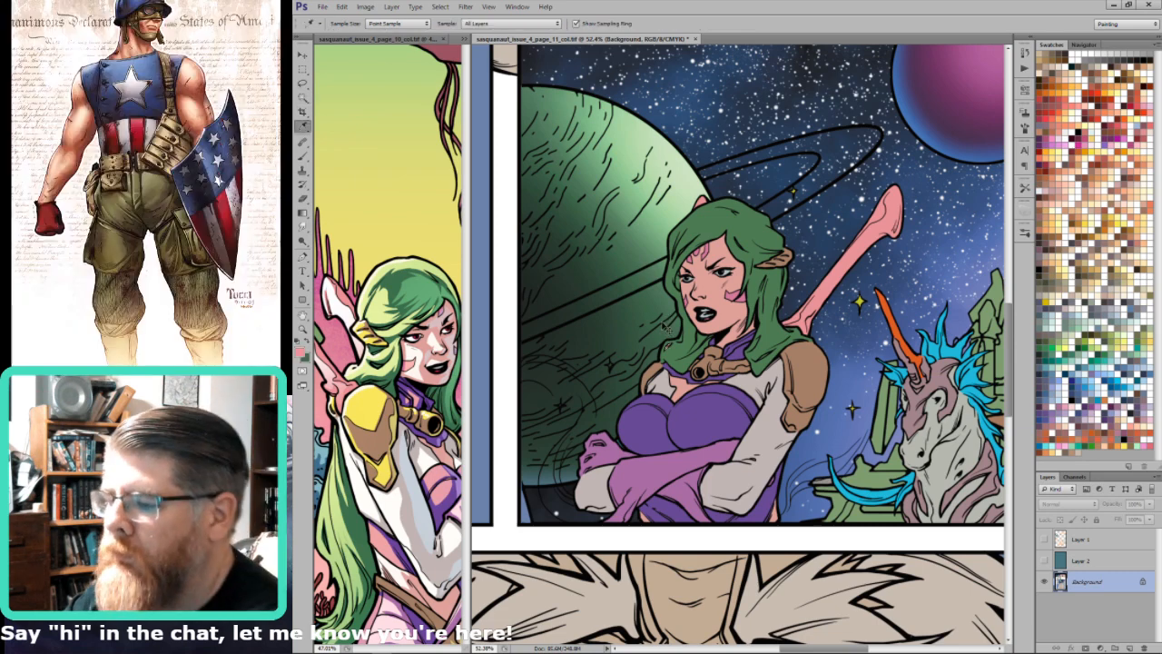
key("ctrl+0")
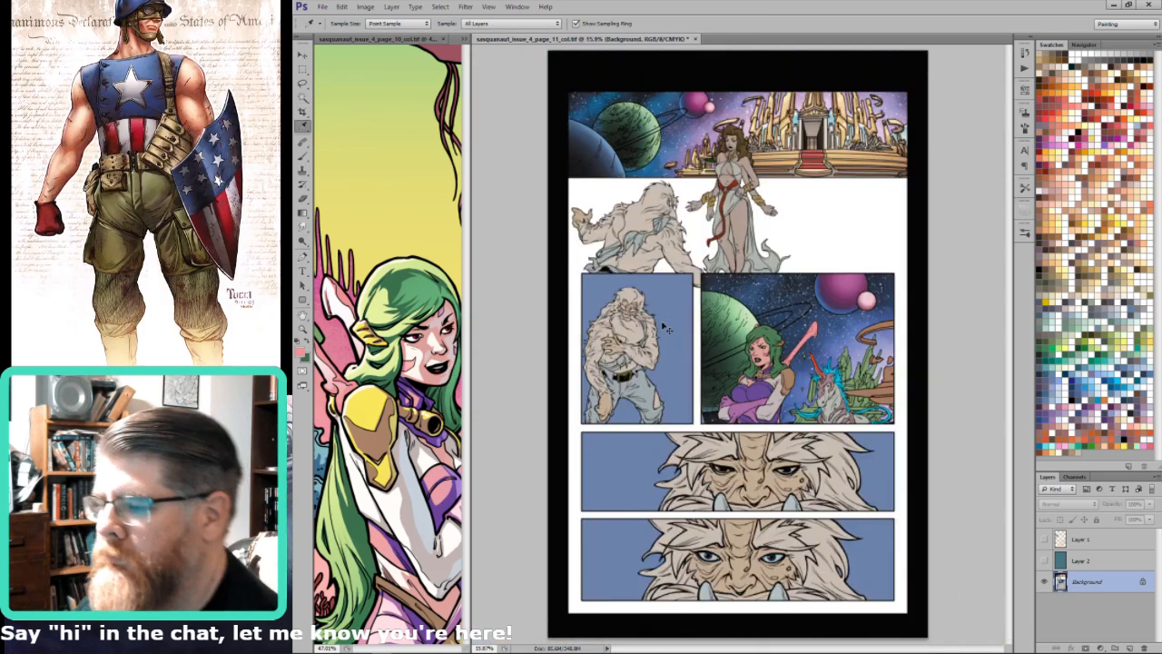
key("ctrl+s")
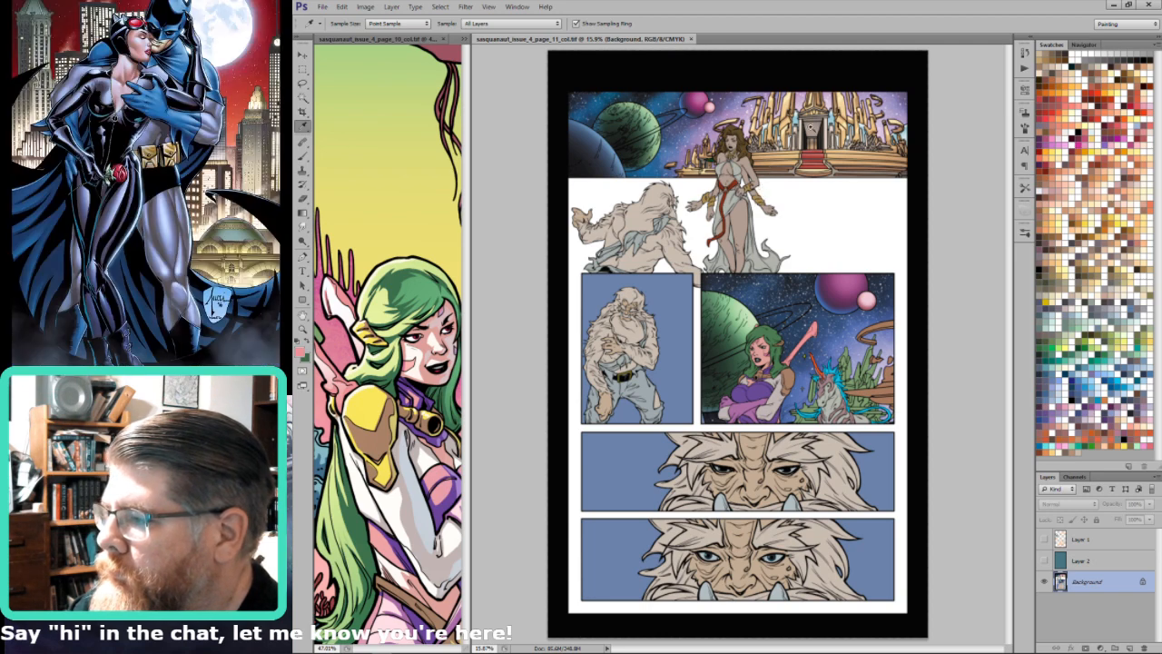
Step: Turn off contiguous selection for the Magic Wand and select the pale gown of the brown-haired woman
left_click_drag(813, 109, 660, 346)
left_click_drag(761, 215, 782, 243)
key("w")
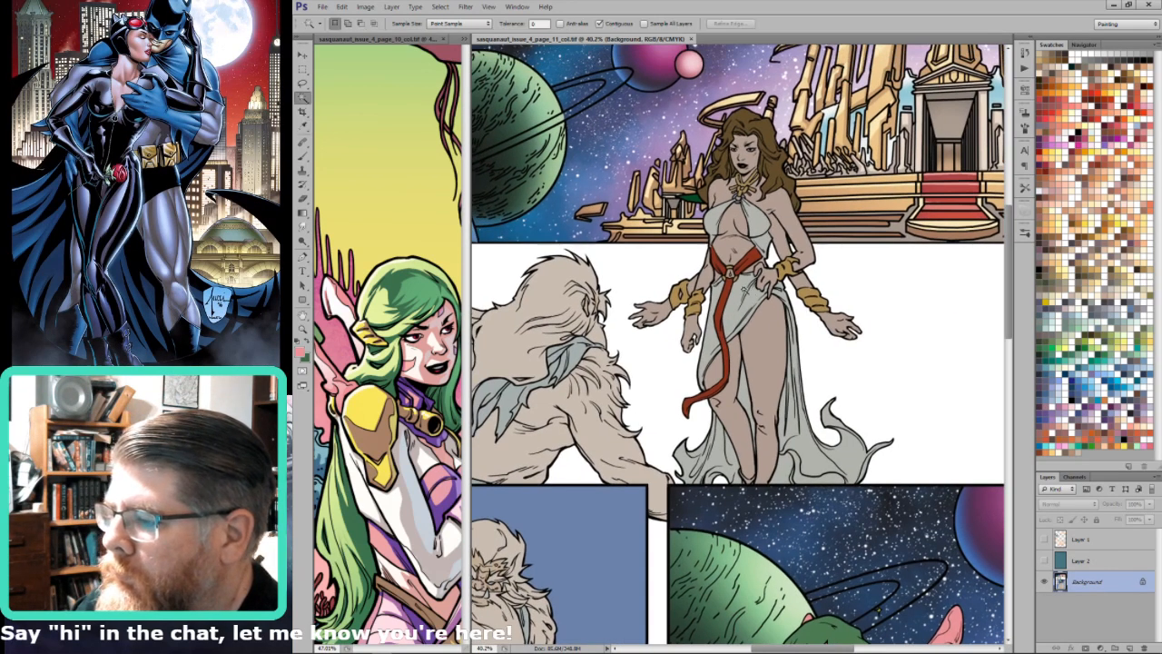
left_click(755, 279)
key("ctrl+d")
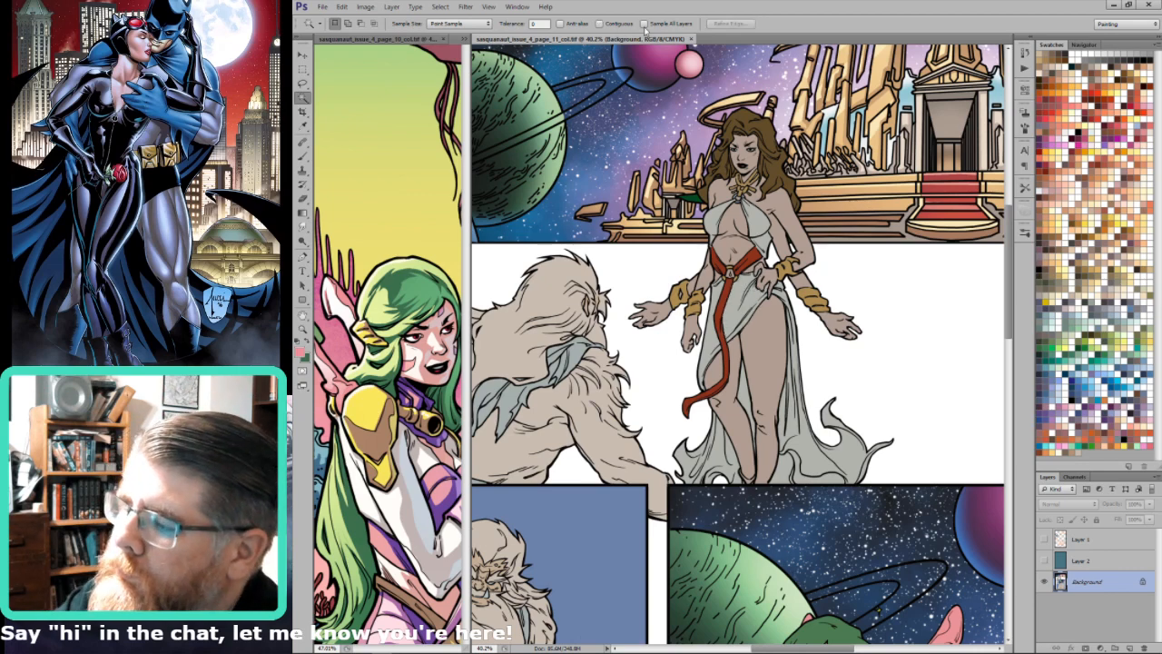
left_click(744, 296)
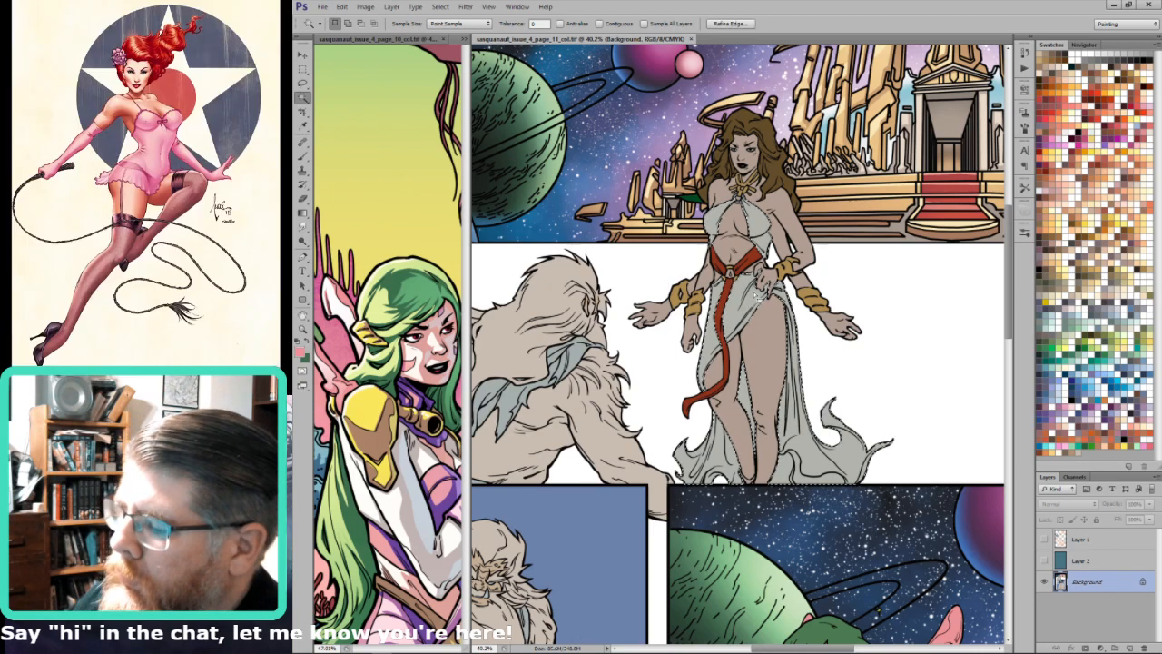
Step: Outline the brown-haired woman's shoe at the panel's lower edge with the Lasso and fill it with gold sampled from her bracelet
key("i")
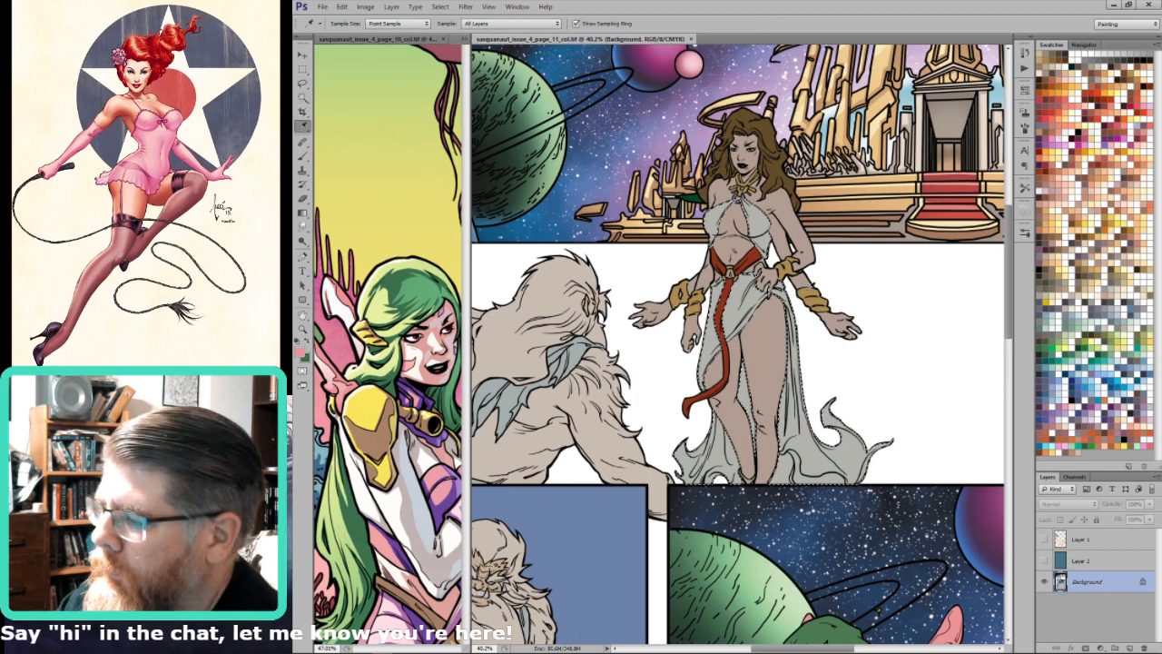
left_click(769, 290)
scroll(752, 422, "up", 4)
key("l")
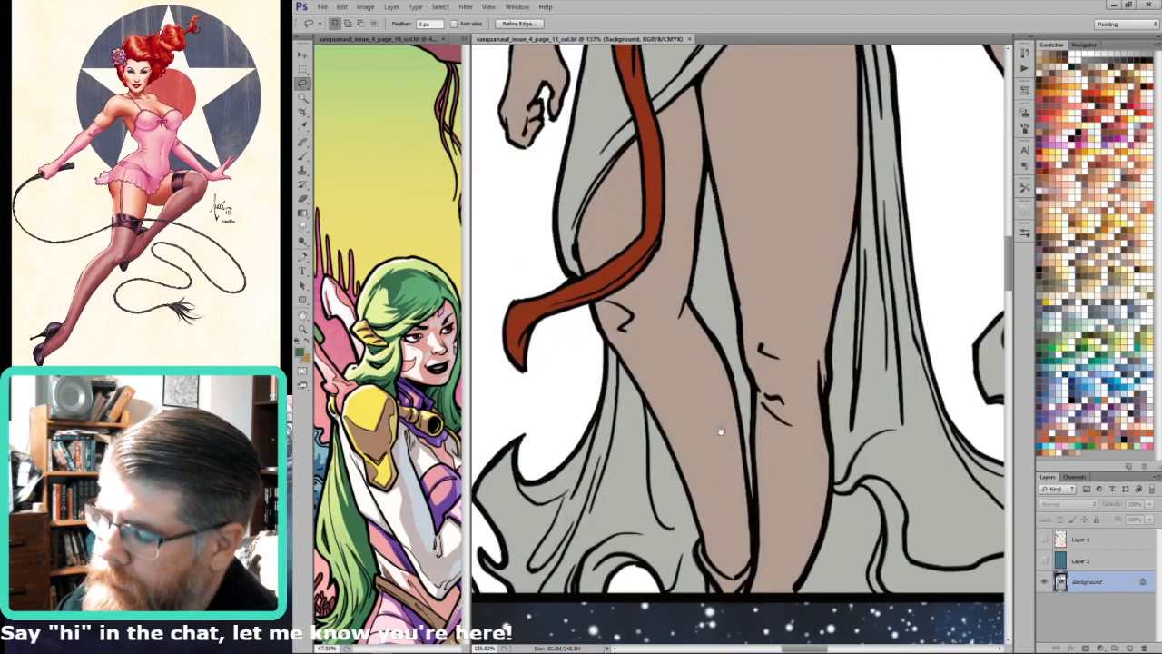
scroll(720, 432, "down", 3)
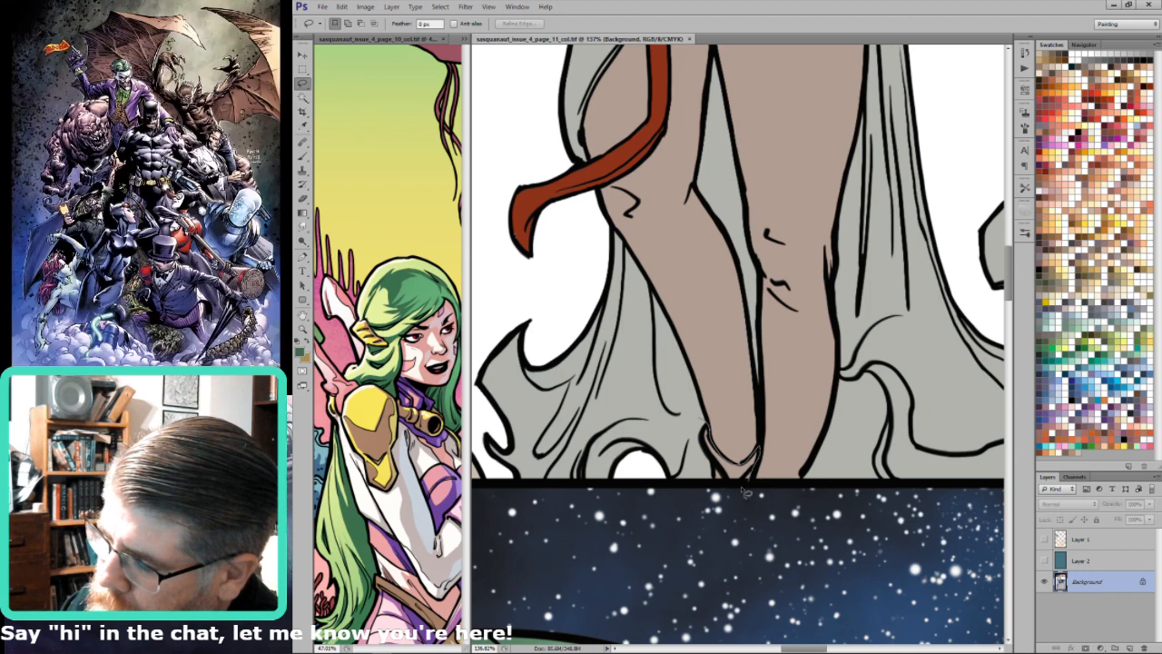
mouse_move(745, 492)
left_mouse_down()
mouse_move(708, 458)
mouse_move(764, 501)
mouse_move(750, 479)
left_mouse_up()
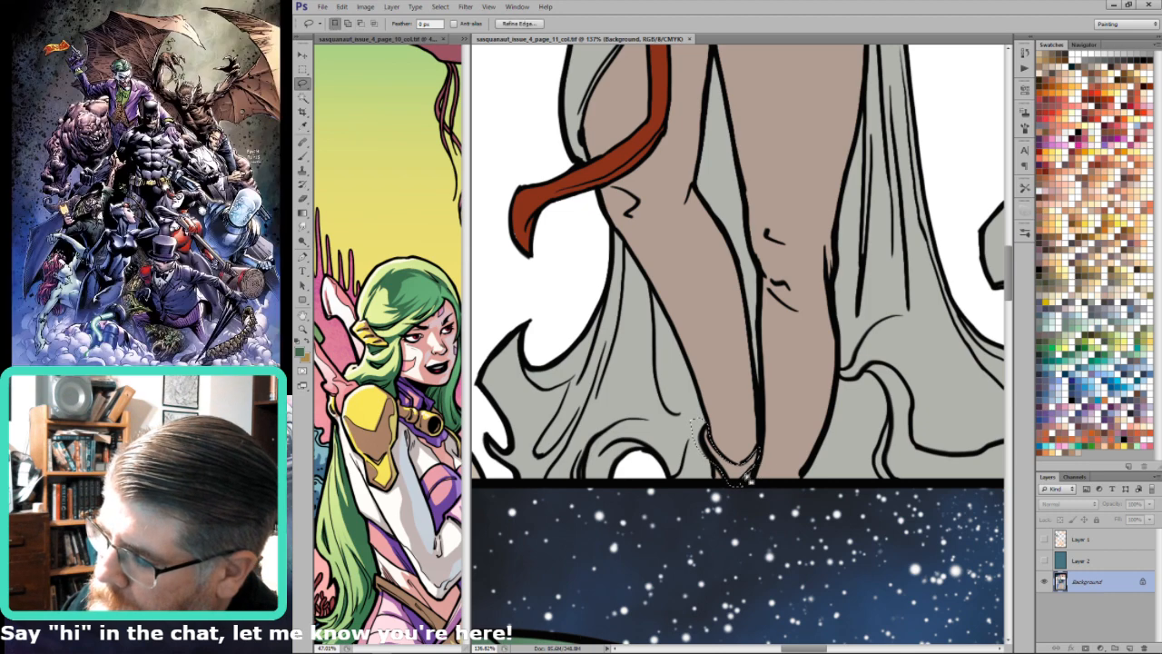
key("w")
key("ctrl+minus")
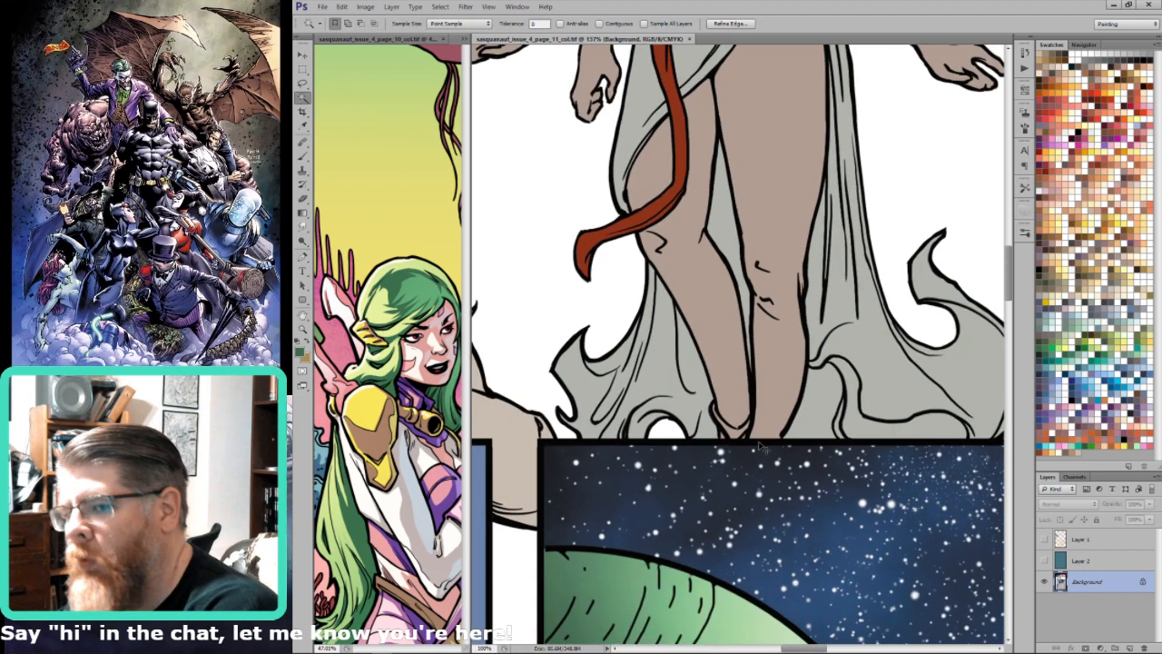
key("ctrl+minus")
key("ctrl+minus")
key("ctrl+minus")
key("ctrl+minus")
key("i")
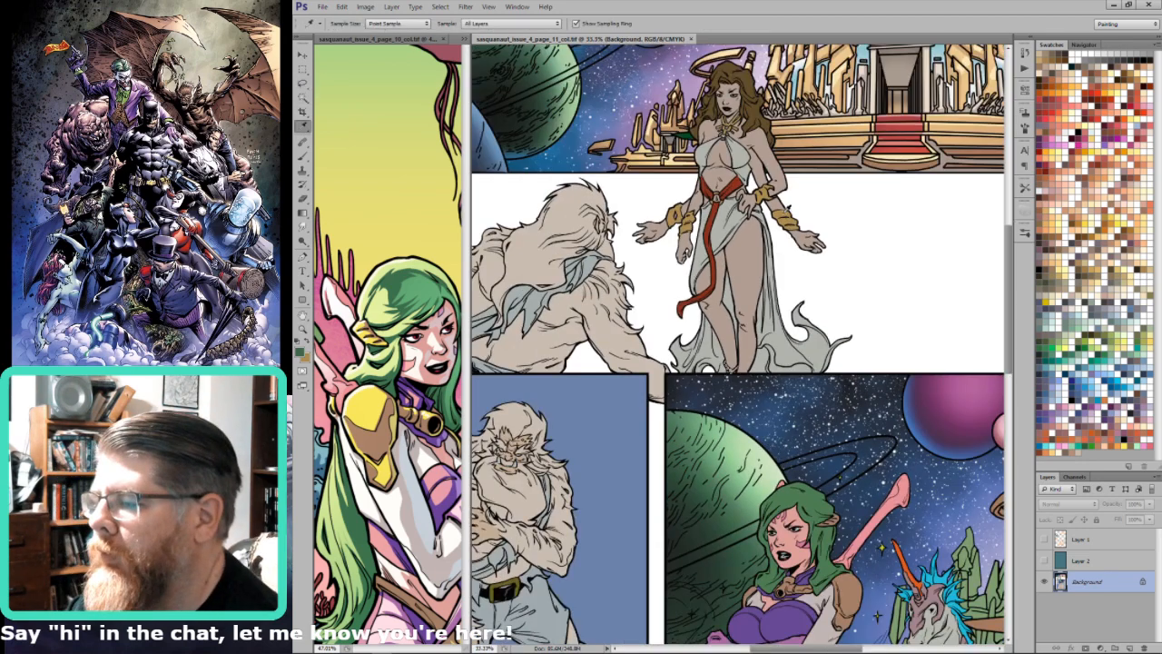
left_click(782, 214)
left_click_drag(774, 249, 826, 358)
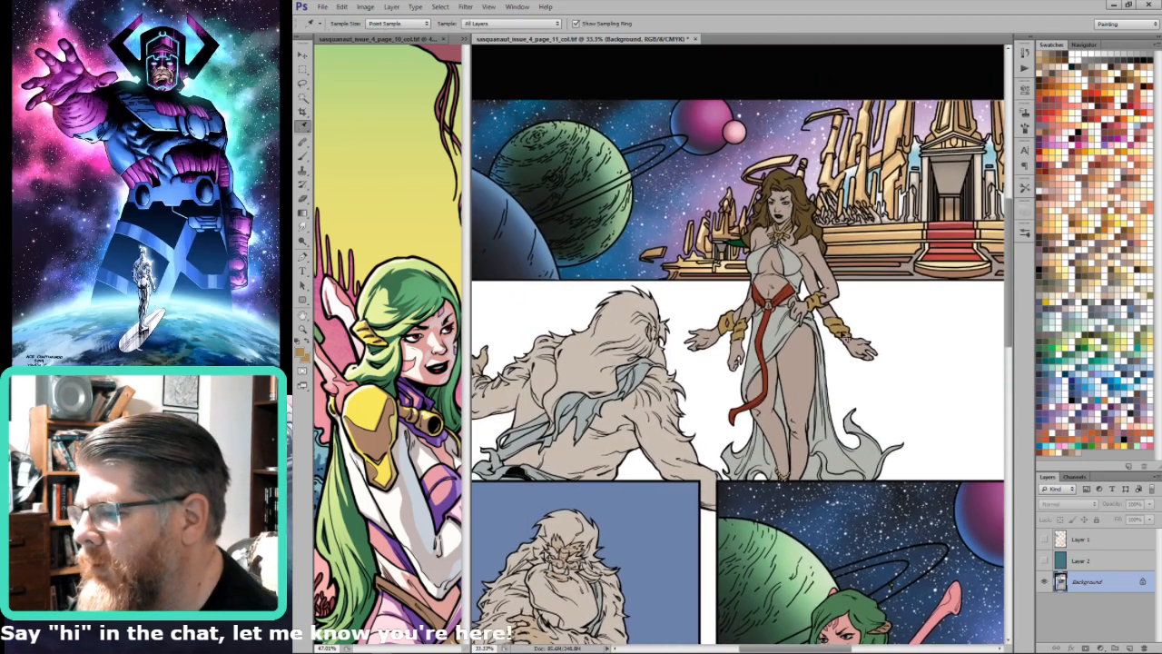
Step: Display the page's greyscale Alpha 2 channel and return to the full-colour view
key("ctrl+7")
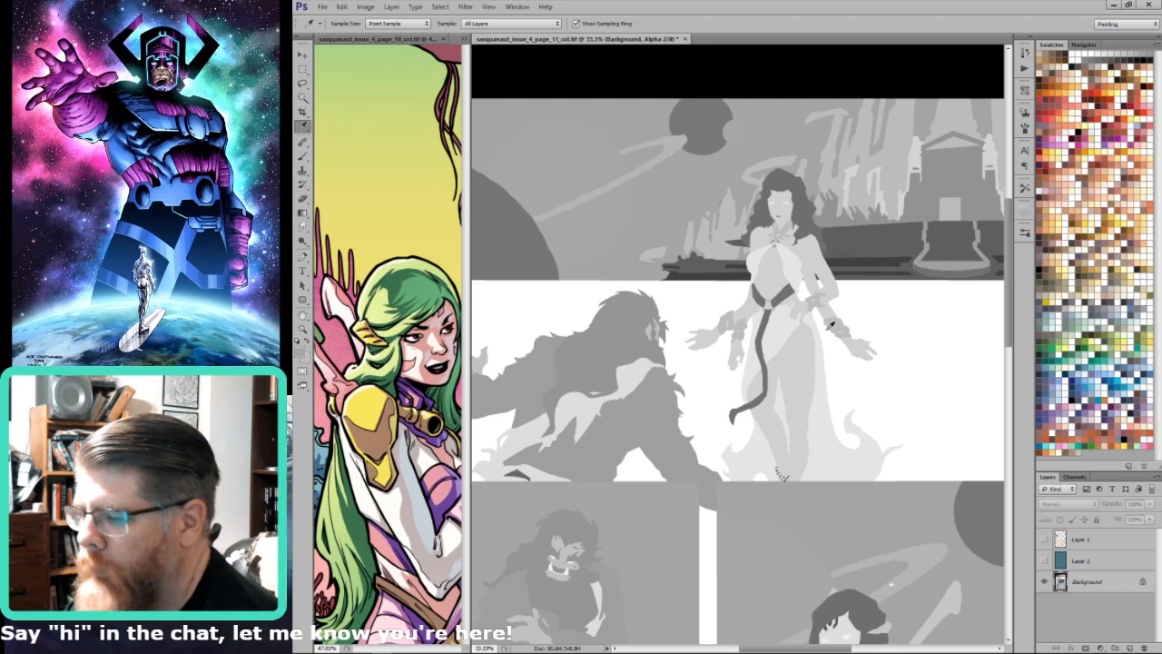
key("ctrl+2")
key("ctrl+2")
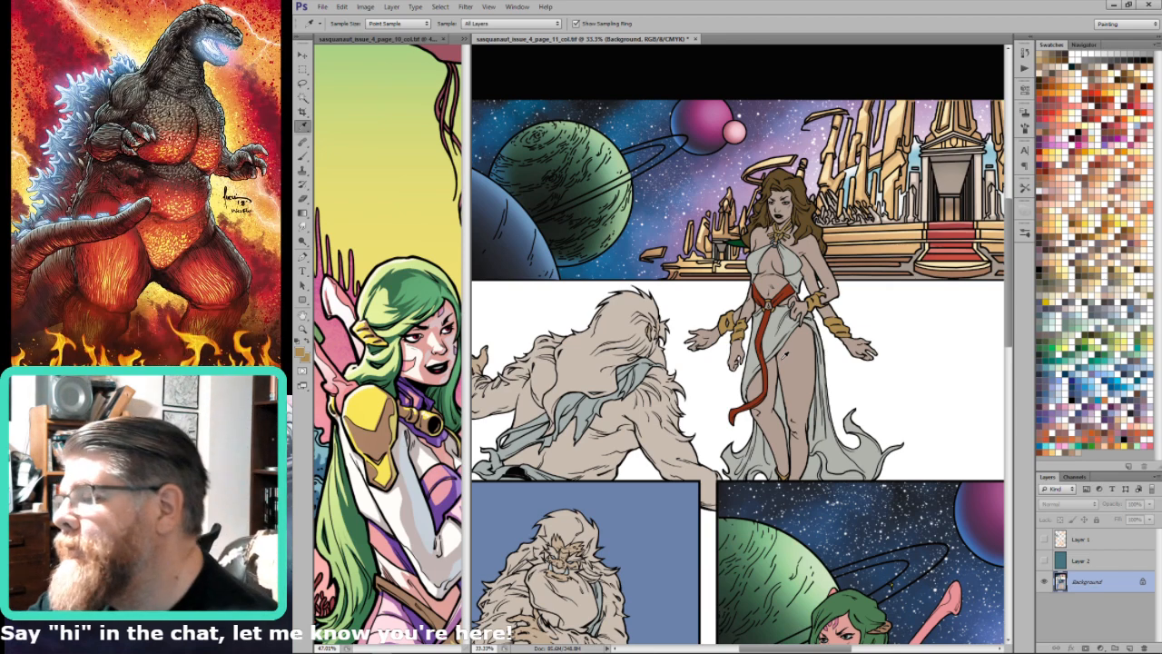
Step: Select the furry creature's grey scarf and fill it with the pale blue sampled from the page 10 reference
left_click_drag(787, 254, 838, 269)
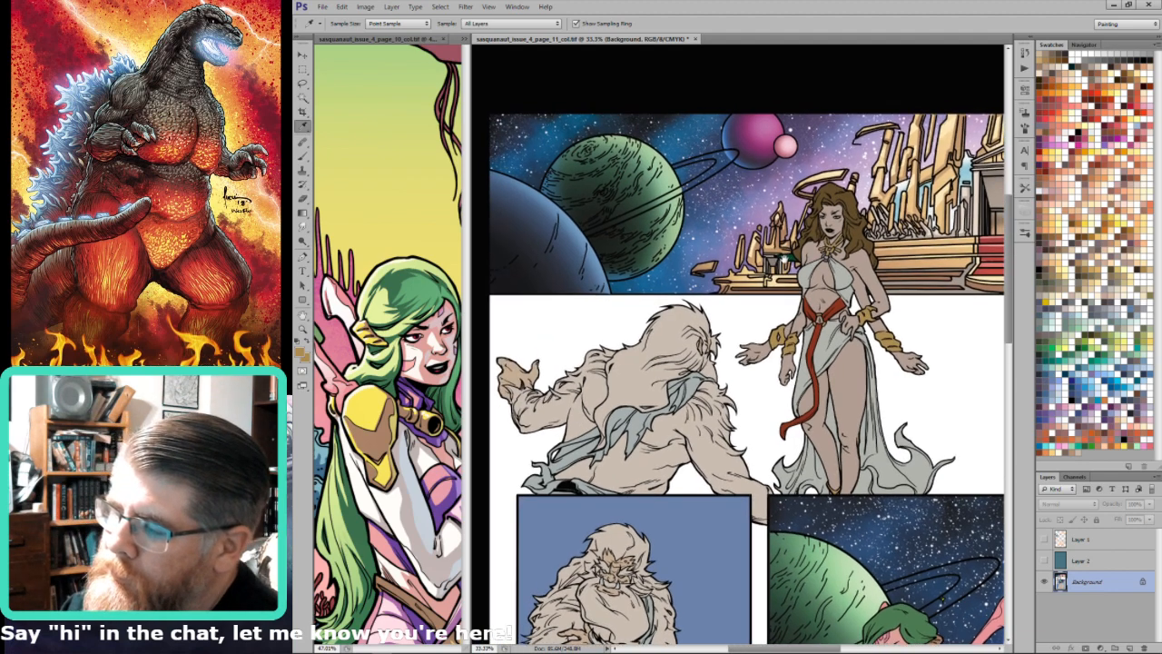
key("w")
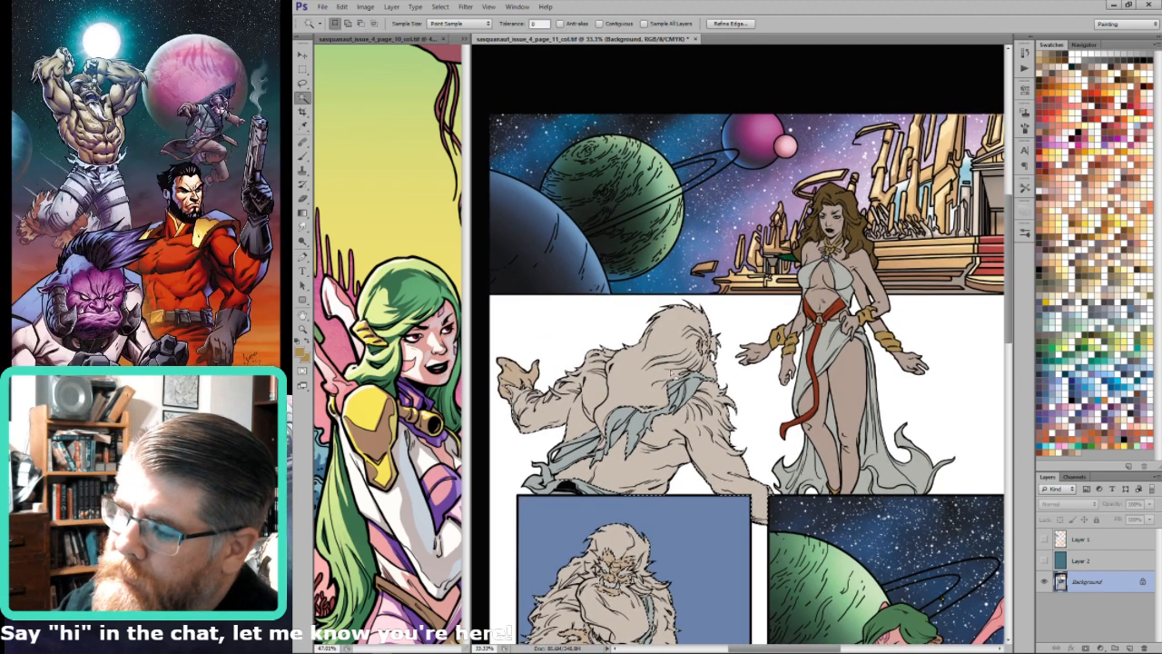
left_click(682, 385)
left_click(435, 365)
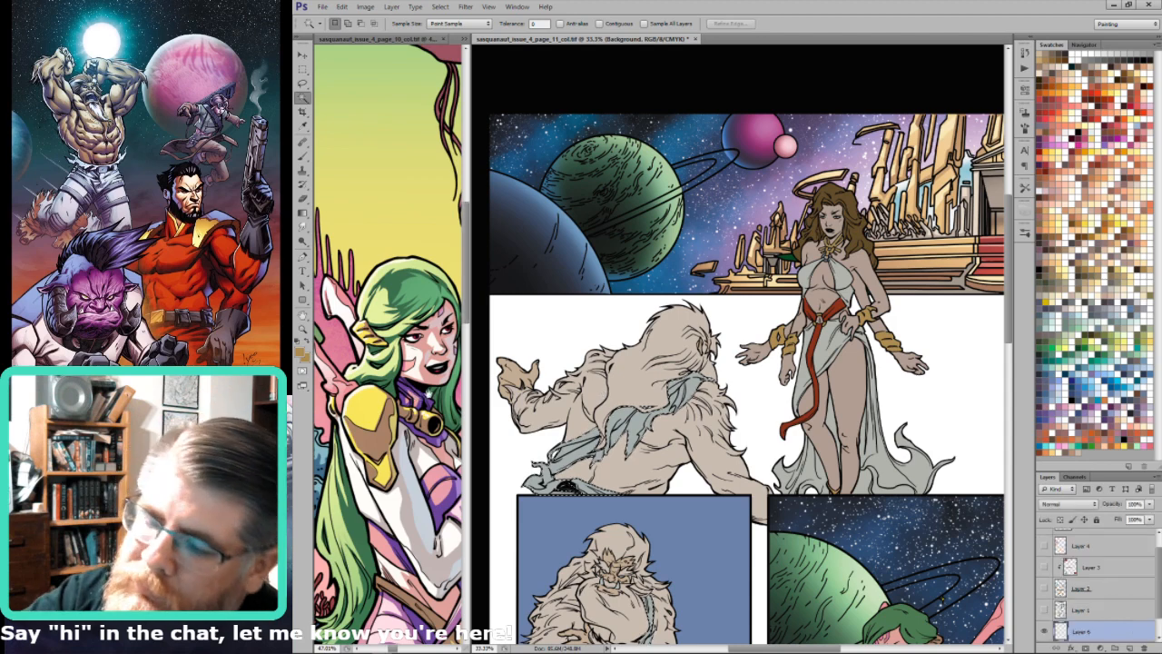
left_click_drag(445, 365, 392, 372)
key("i")
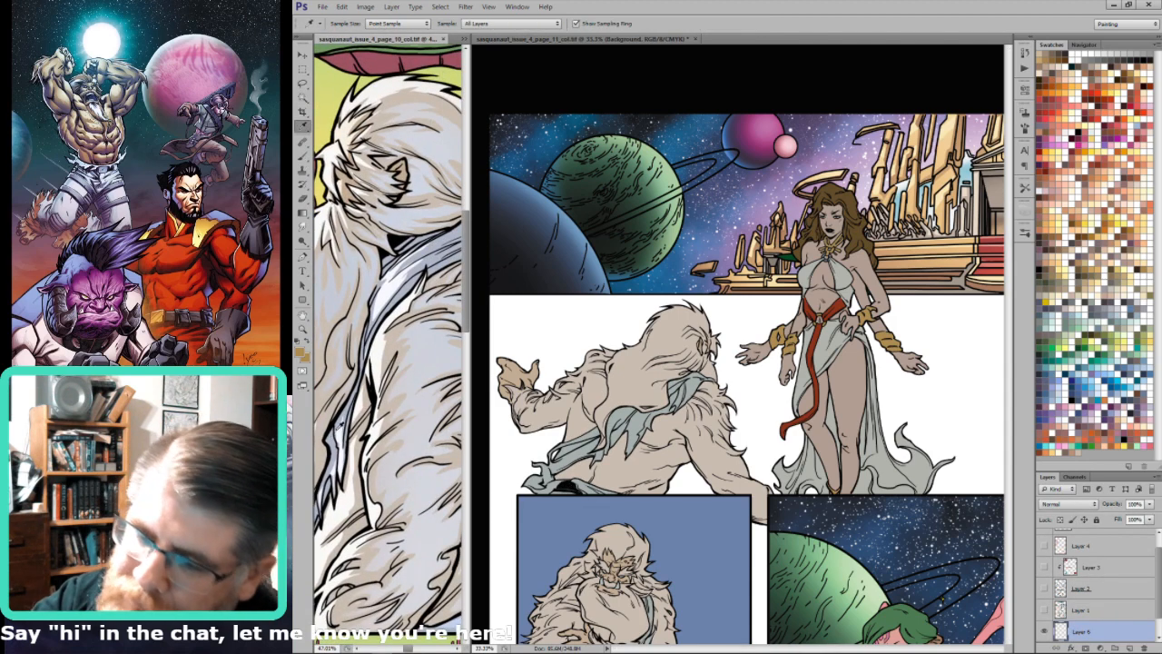
left_click(689, 319)
Step: Fill the standing creature's torn jeans with the same pale blue and clear the selection
left_click_drag(656, 528, 676, 343)
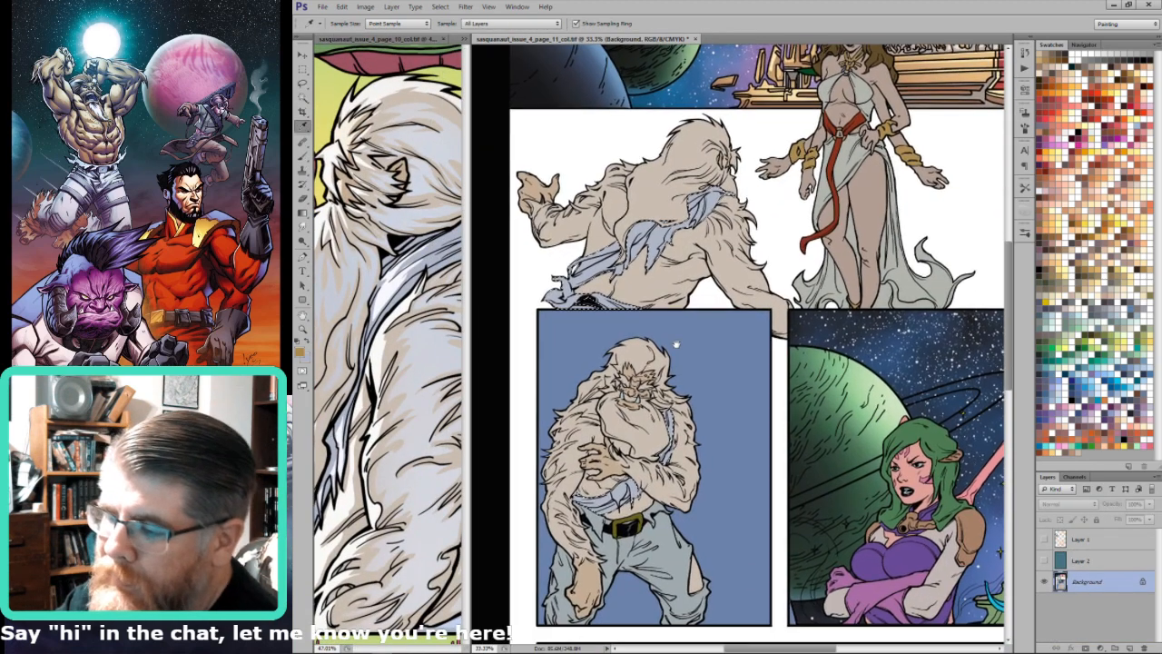
key("w")
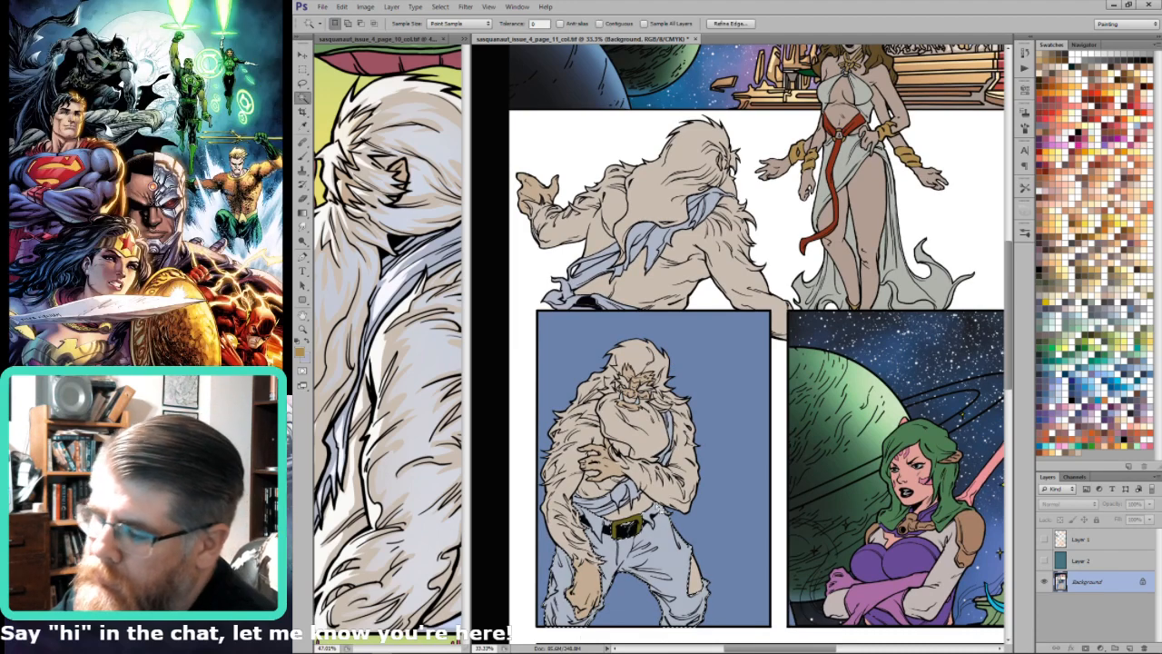
key("ctrl+d")
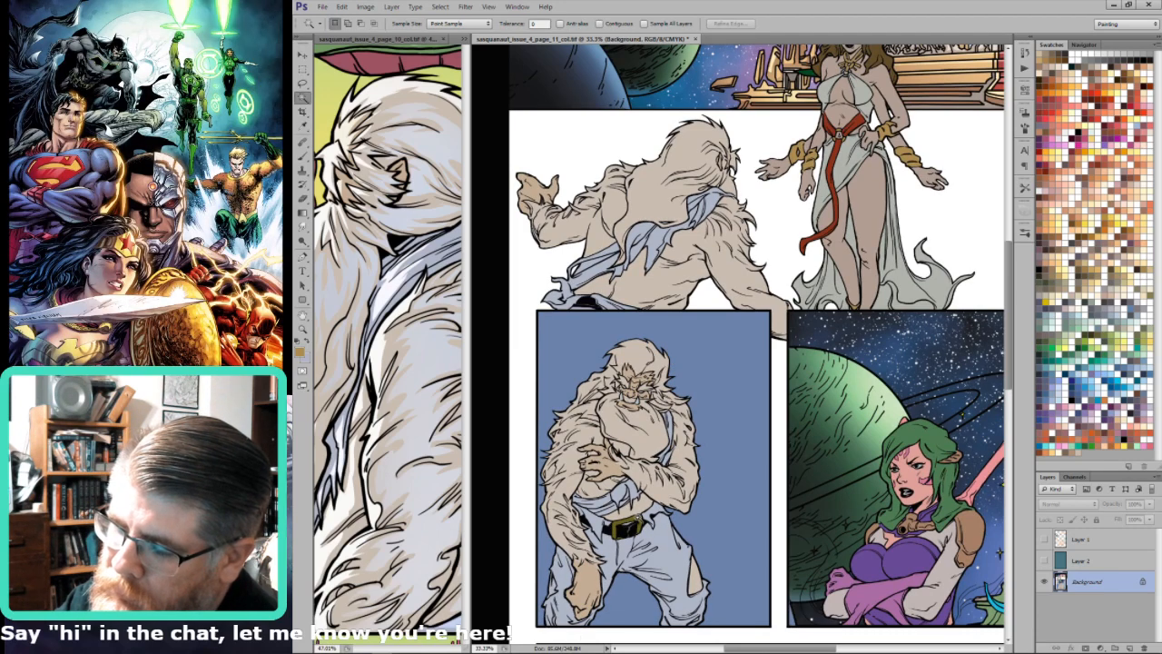
Step: Recolour the creature's belt dark navy and its buckle grey using colours from the swatches
left_click(662, 444)
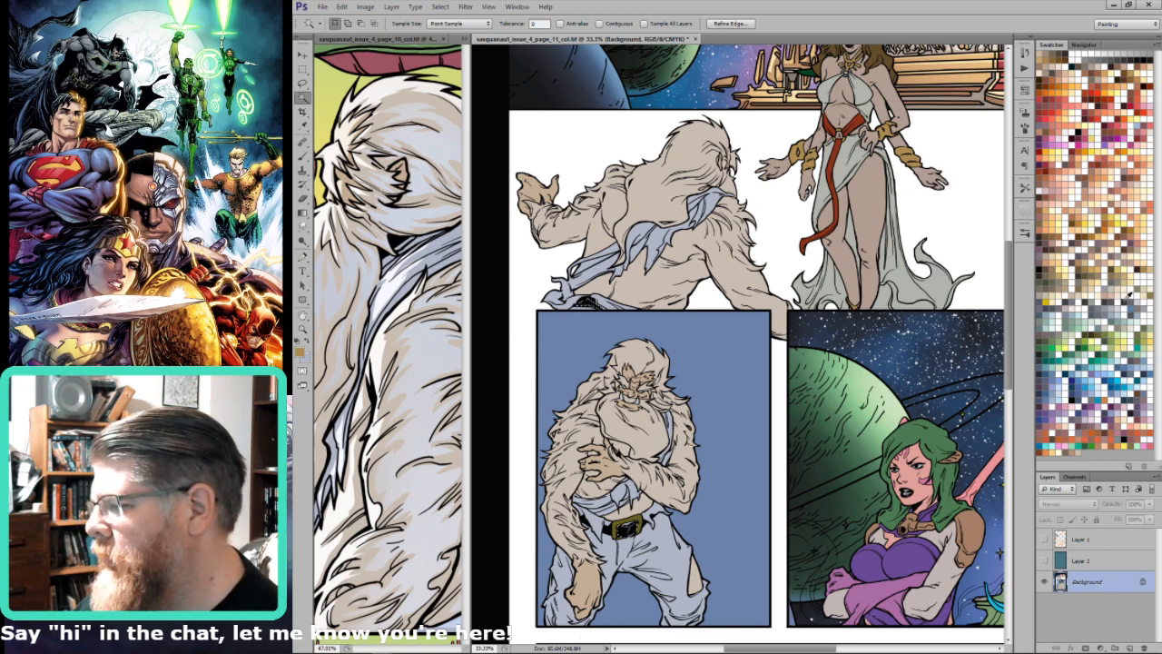
left_click(1044, 307)
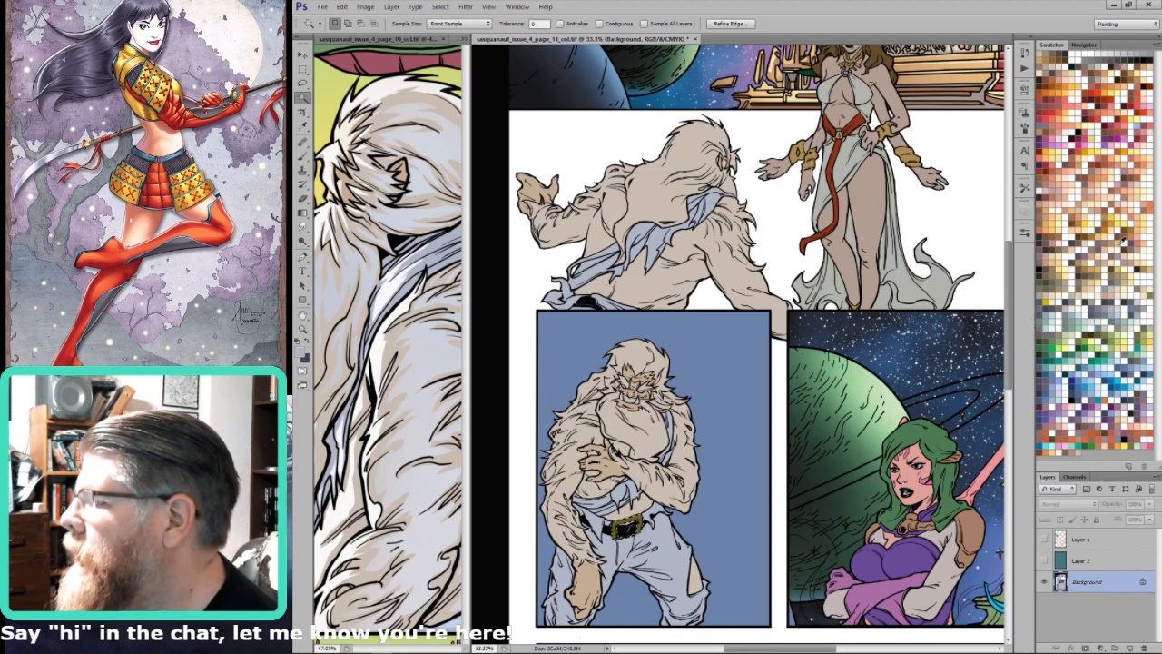
left_click(1140, 303)
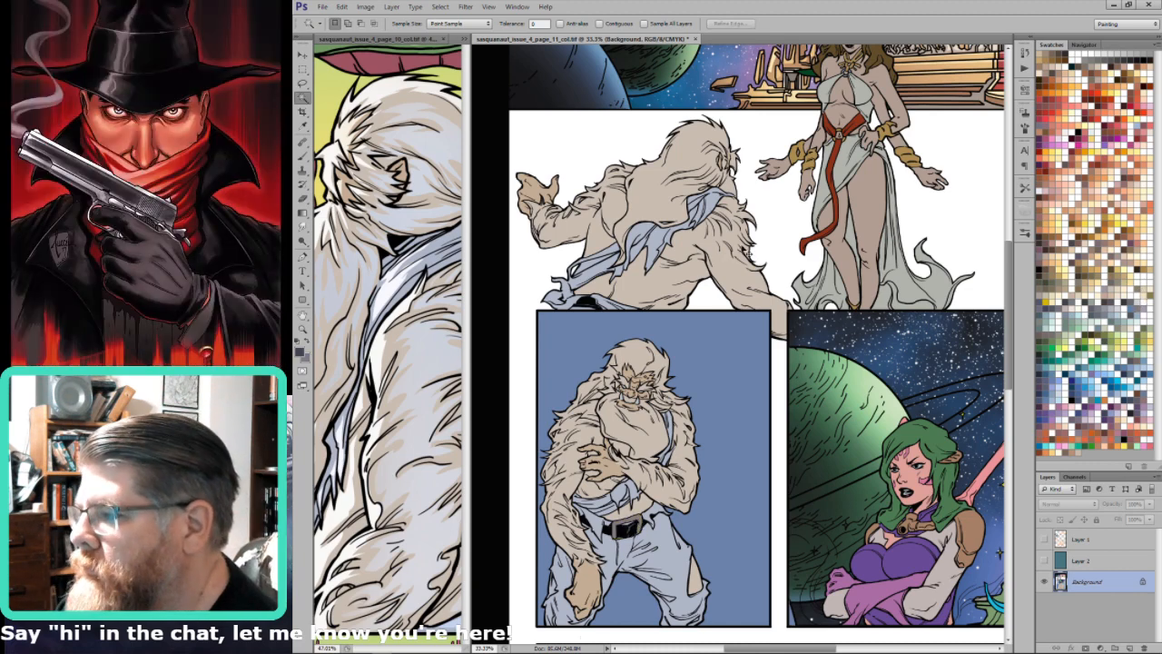
Step: Show Layer 1 and select the furry creature's beige fur on the Background layer with the Magic Wand
left_click_drag(761, 180, 780, 347)
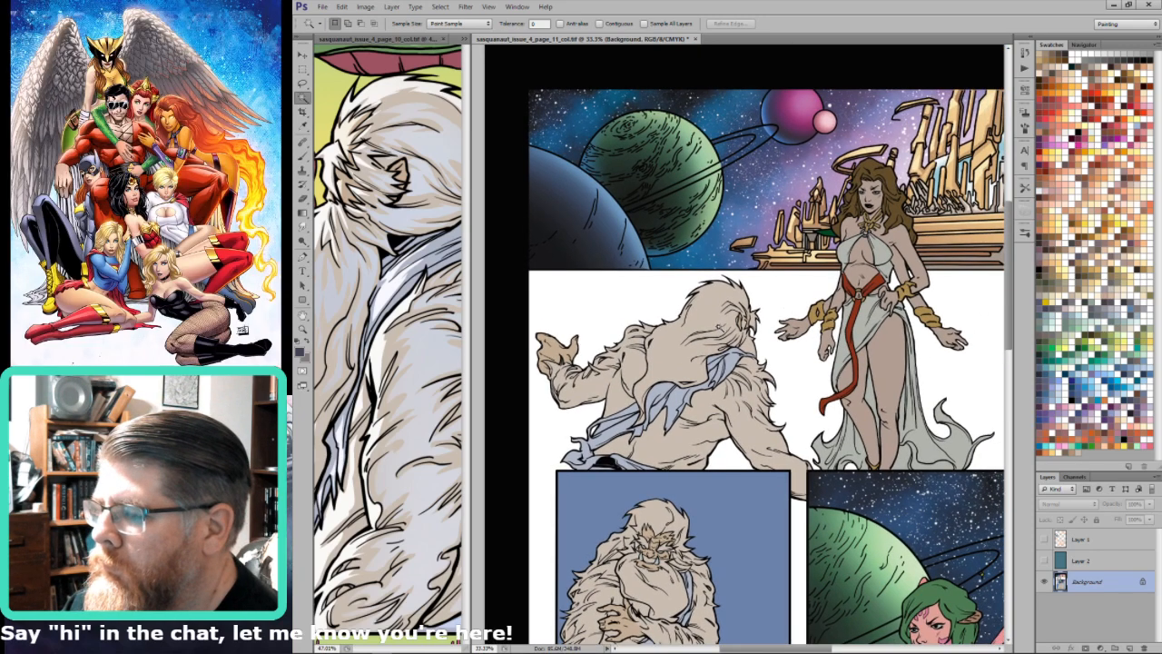
left_click(708, 320)
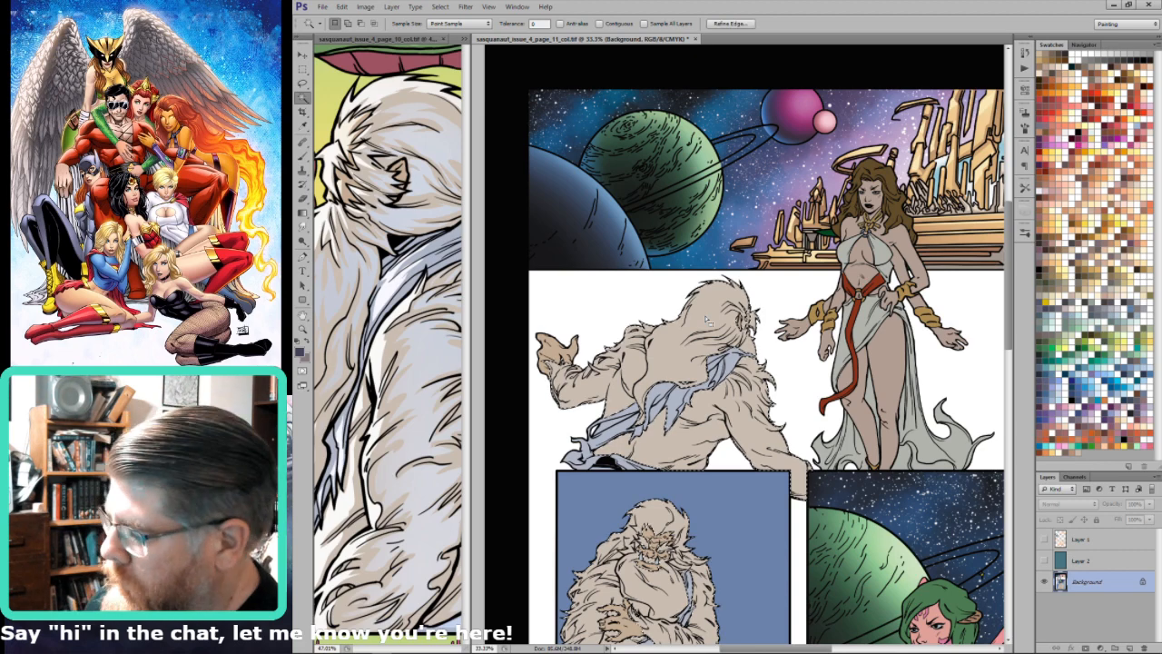
left_click(1044, 539)
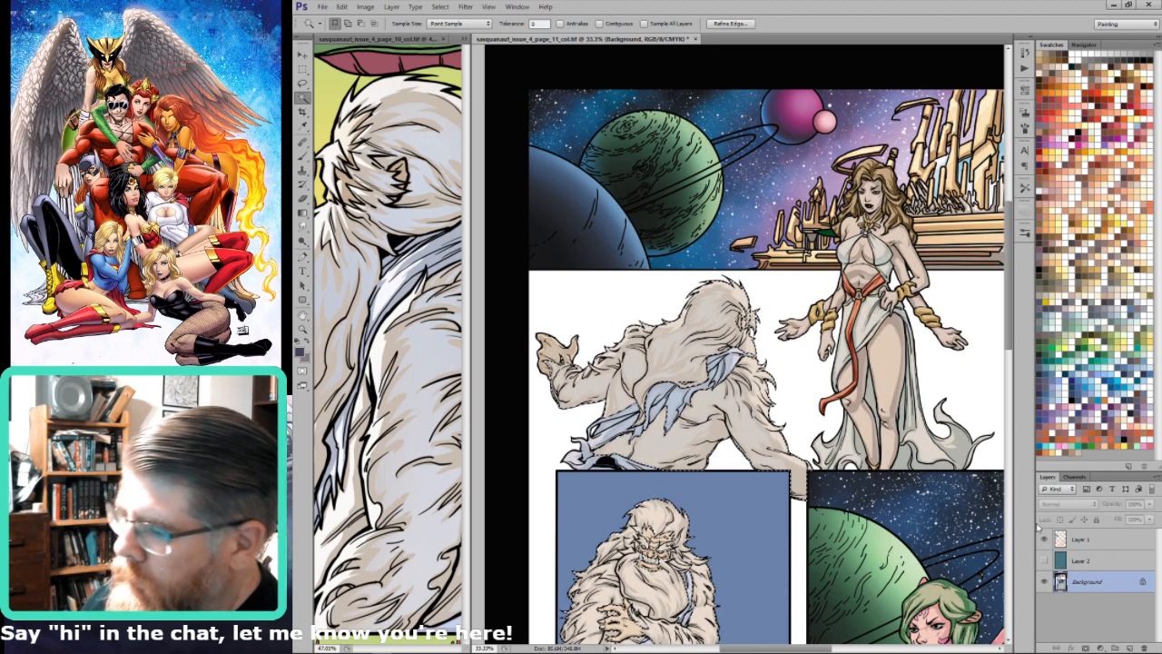
left_click(705, 314, "shift")
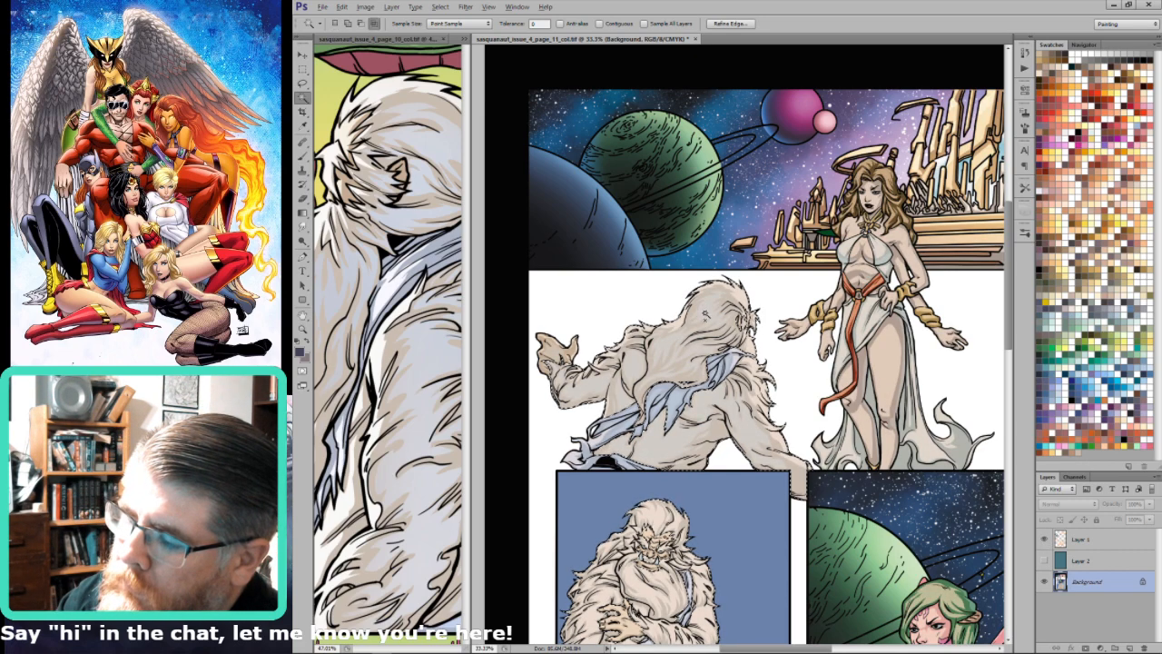
key("ctrl+d")
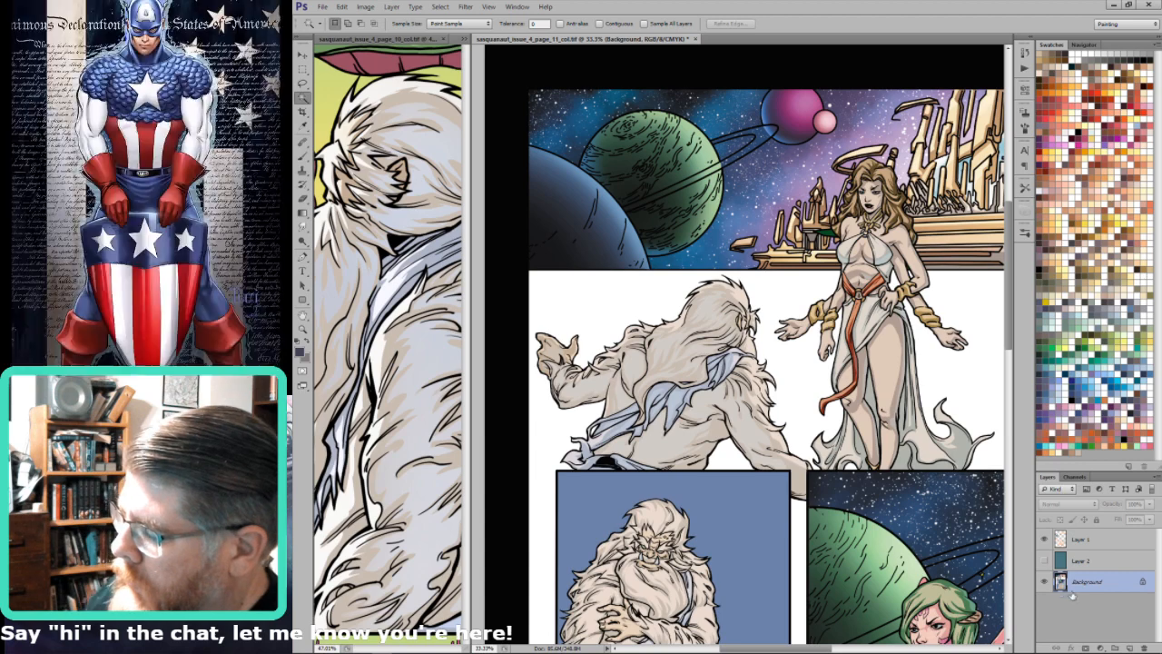
left_click(687, 354)
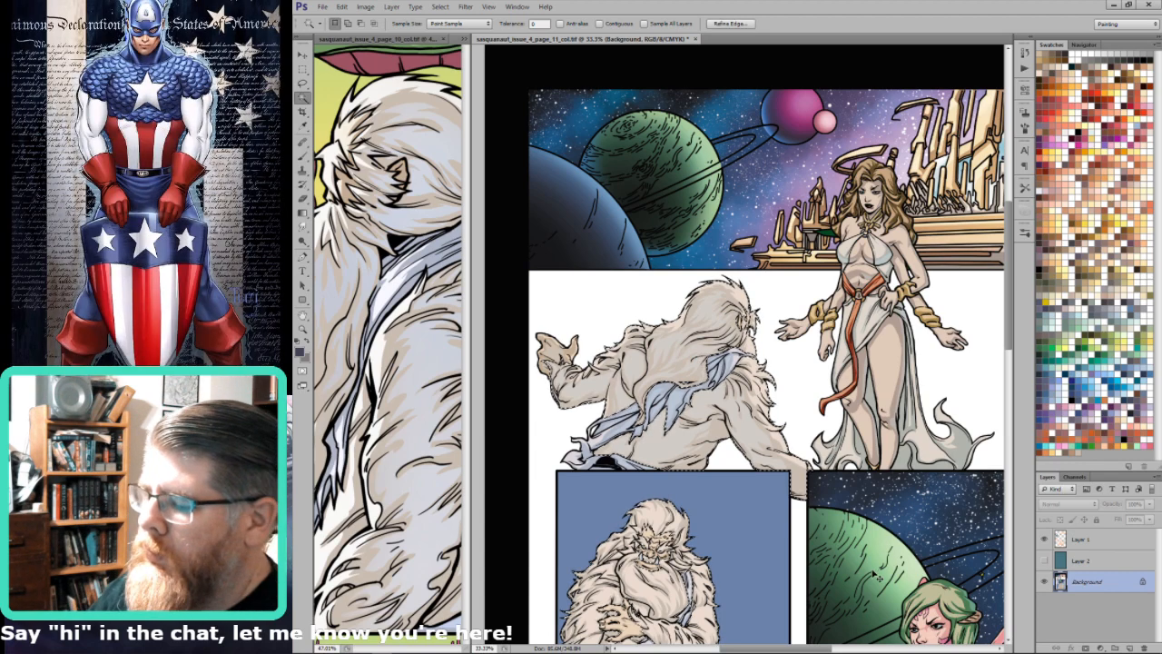
Step: Limit the fur selection to the crouching creature in the white panel with the Lasso, and hide Layer 1
key("ctrl+minus")
key("ctrl+minus")
key("ctrl+minus")
key("l")
mouse_move(663, 296)
left_mouse_down()
mouse_move(858, 582)
mouse_move(792, 303)
mouse_move(690, 314)
left_mouse_up()
key("ctrl+plus")
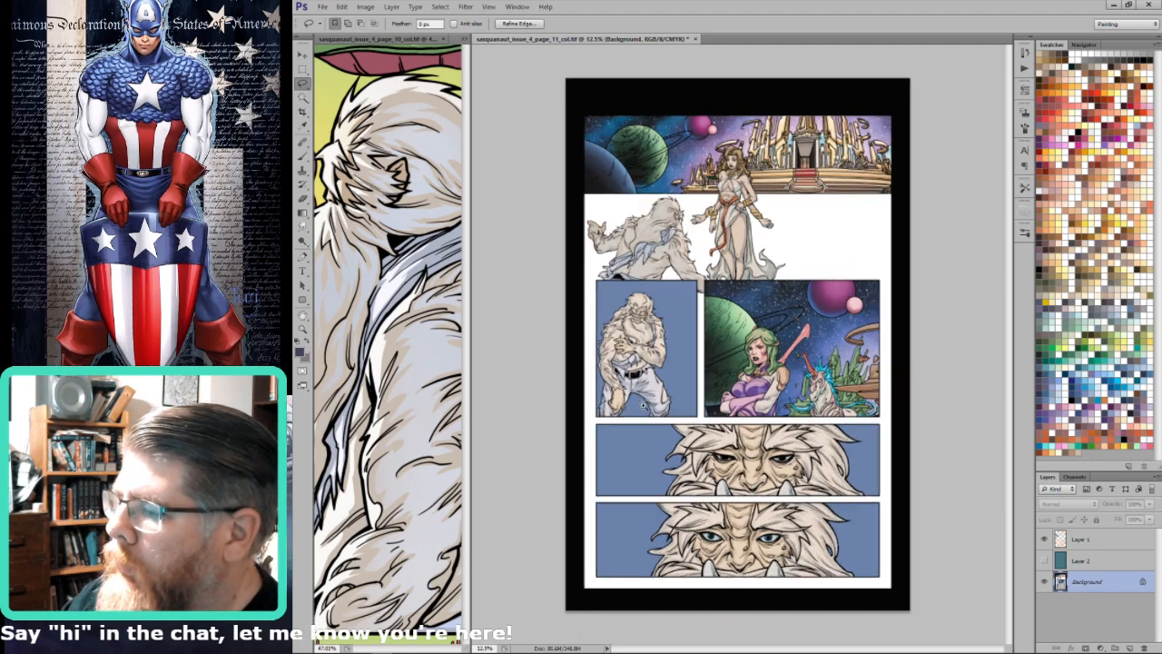
left_click_drag(642, 405, 690, 405)
left_click_drag(690, 404, 756, 472)
left_click(1044, 539)
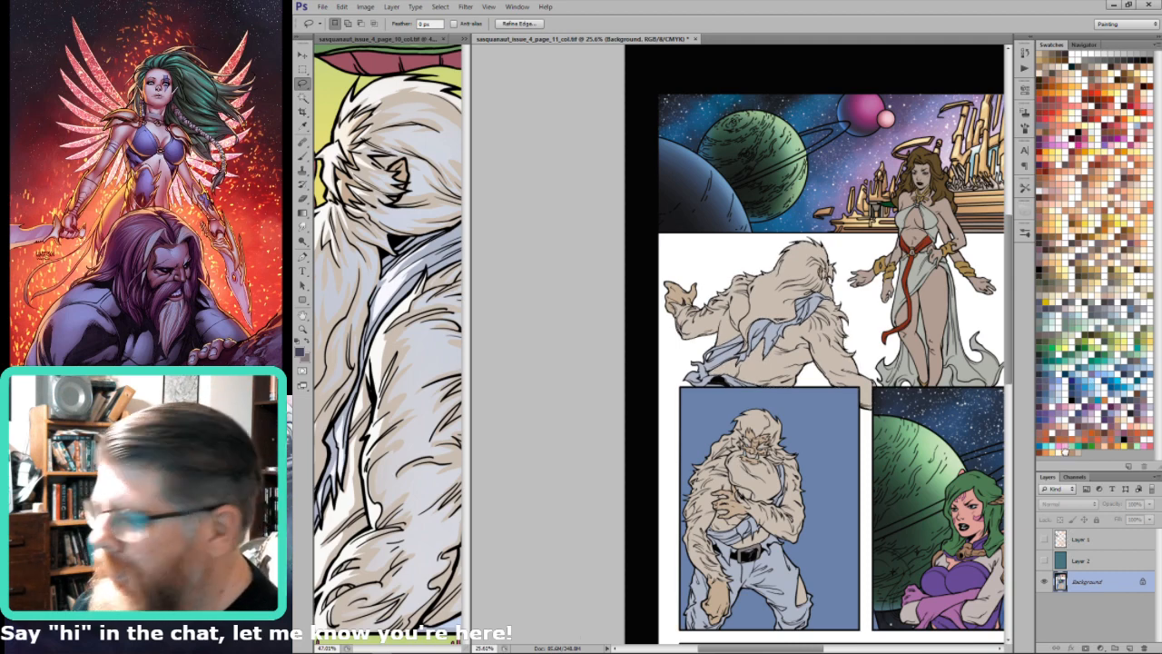
Step: Shade the crouching creature's fur with a brown swatch gradient at 20% opacity, and show and select Layer 1
double_click(1065, 451)
key("Return")
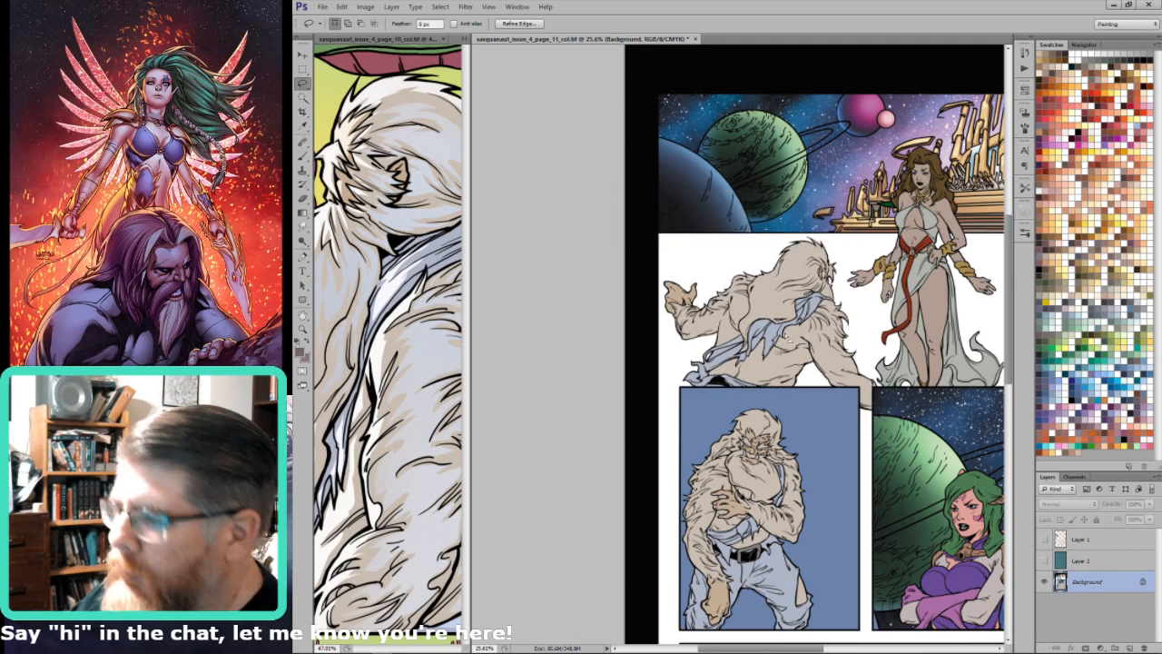
key("g")
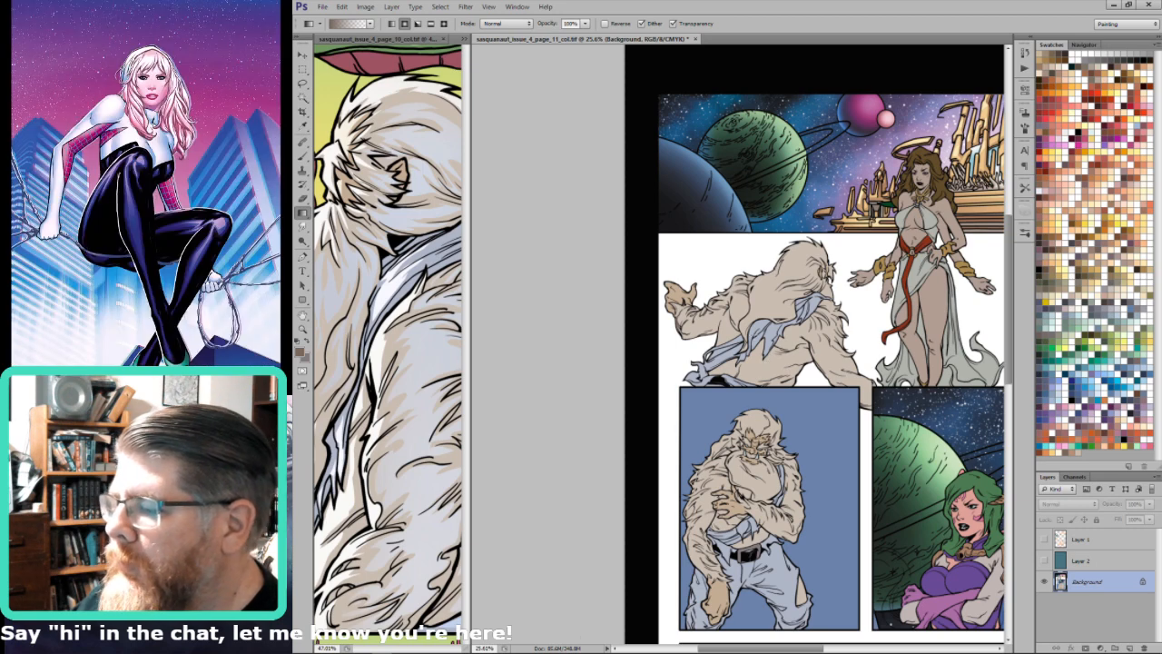
left_click_drag(777, 385, 779, 270)
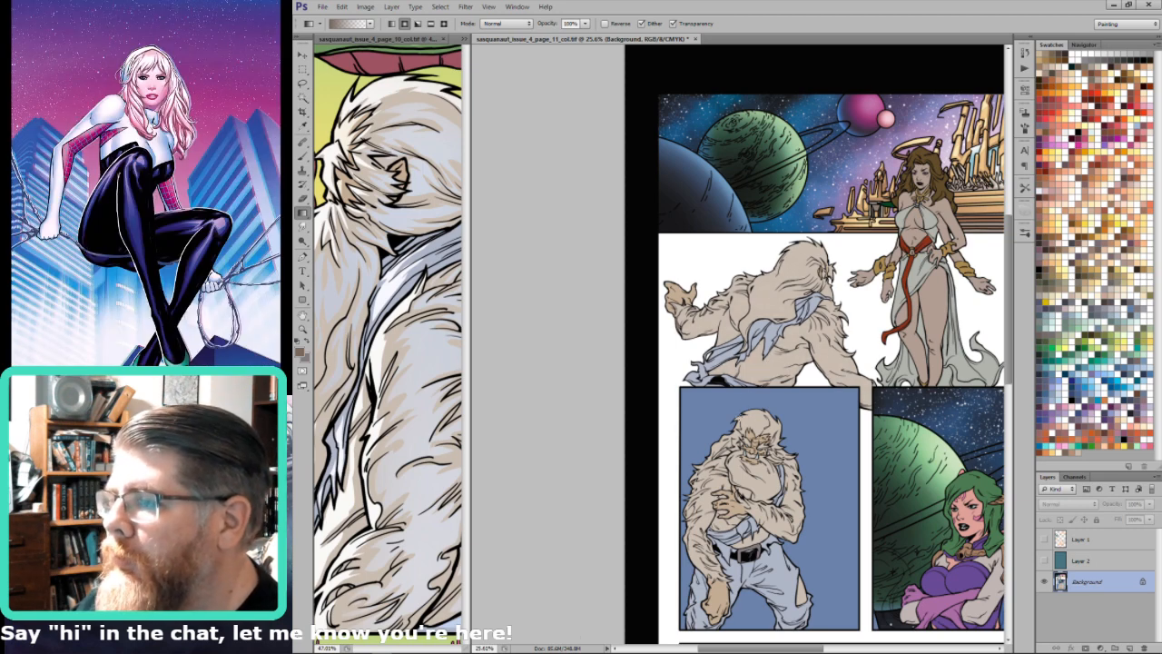
key("2")
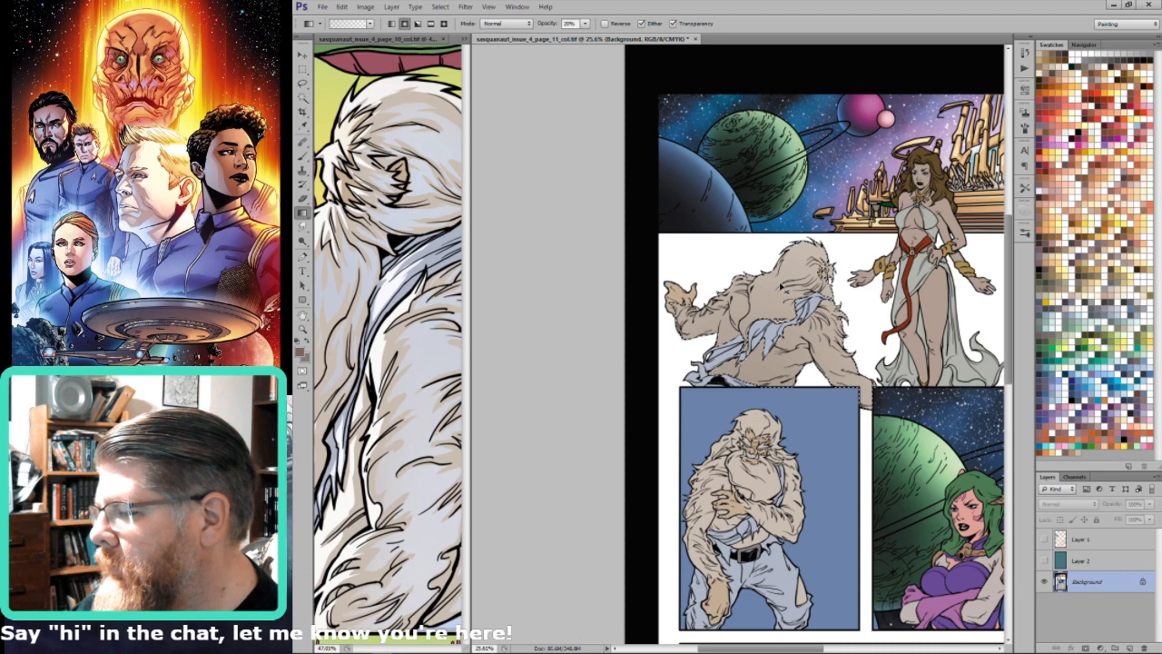
left_click(1058, 538)
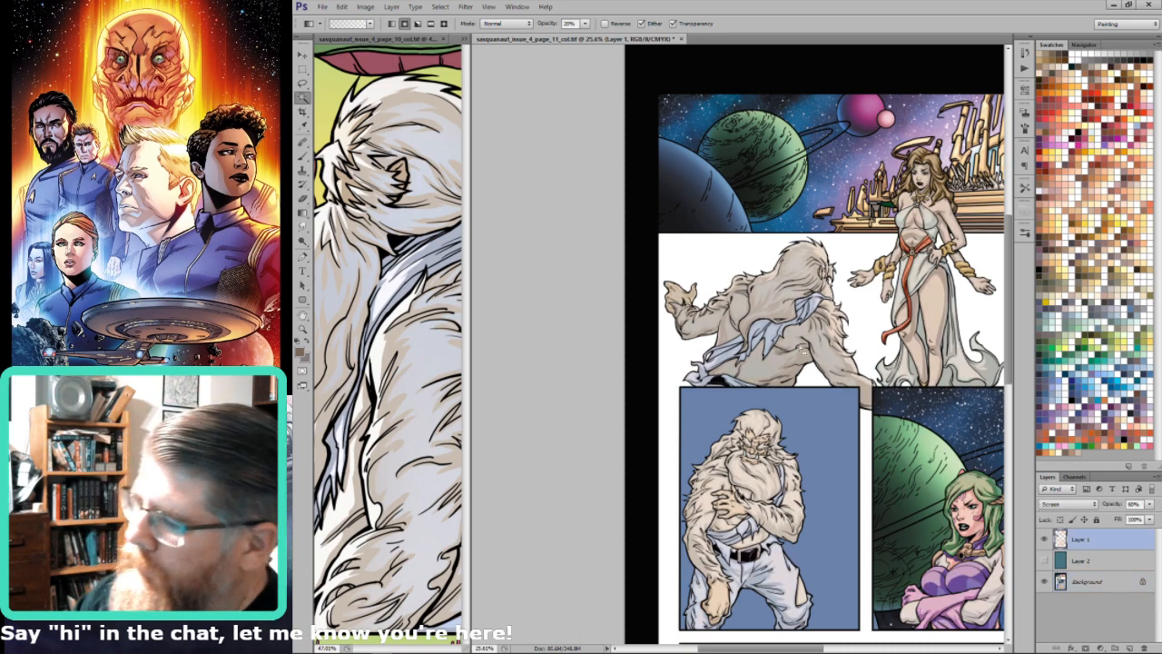
Step: Select the crouching creature's fur highlights via Layer 1 and lighten them on the Background with a 90% gradient sampled from page 10
key("w")
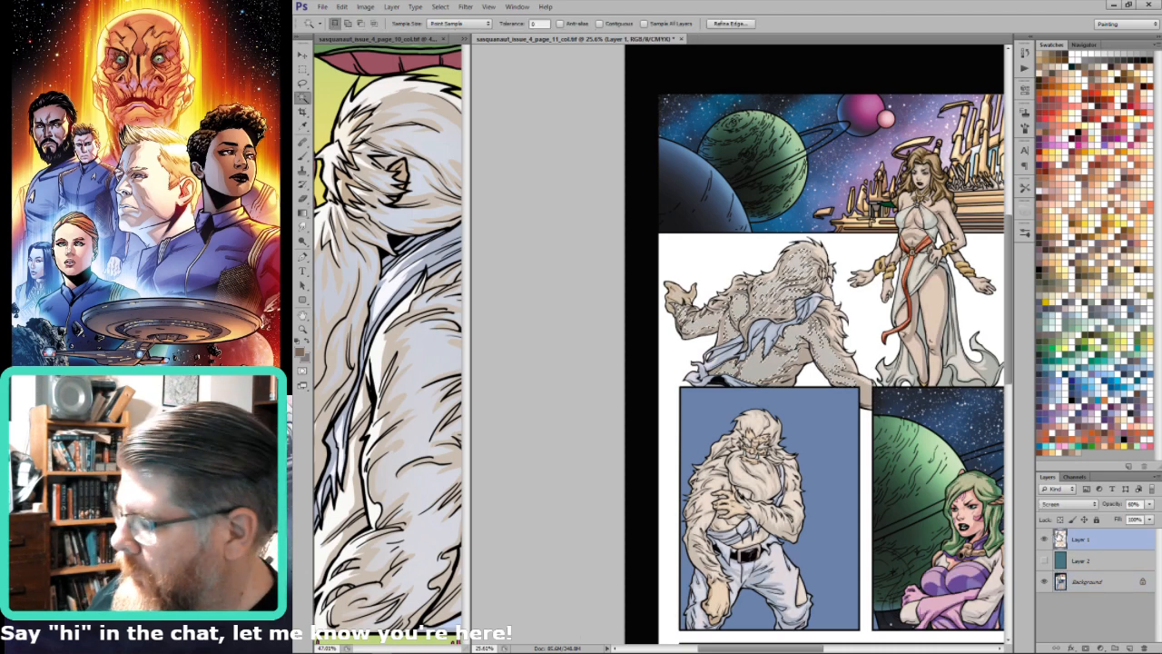
left_click(1044, 540)
left_click(1087, 582)
key("i")
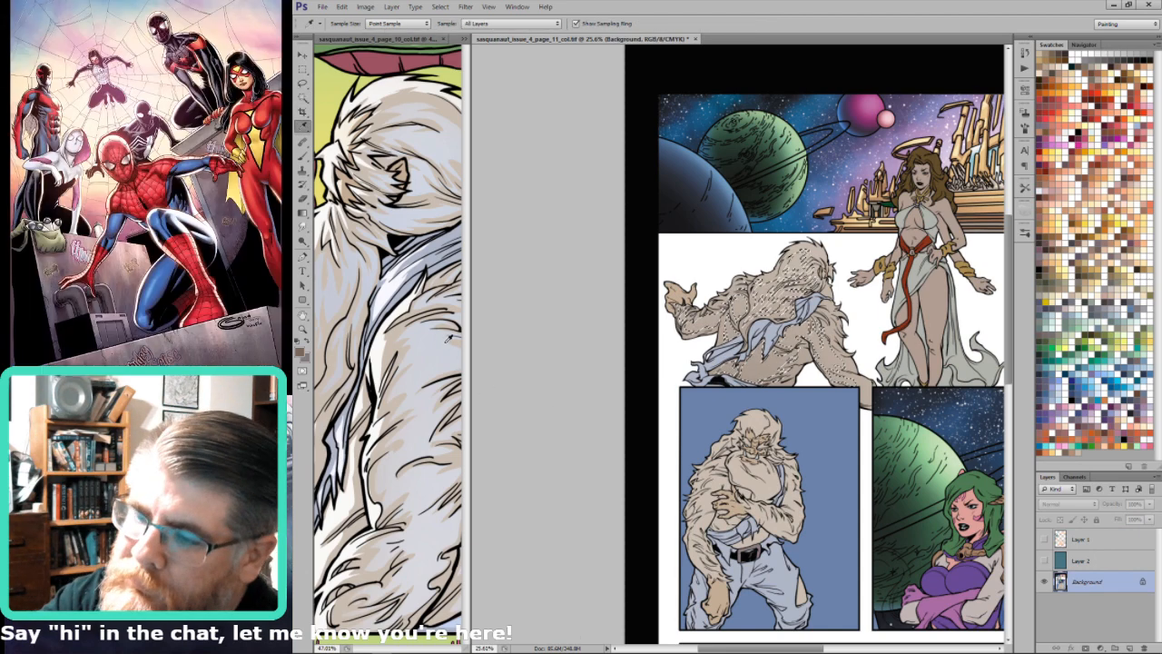
left_click(445, 340)
key("g")
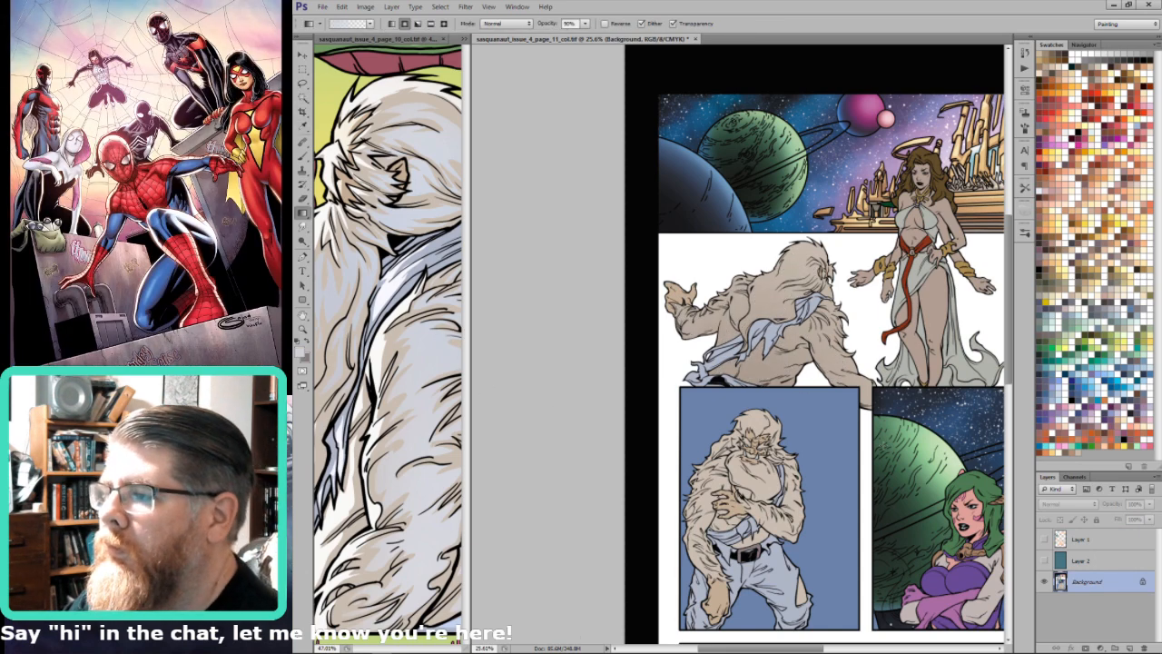
left_click_drag(883, 446, 842, 426)
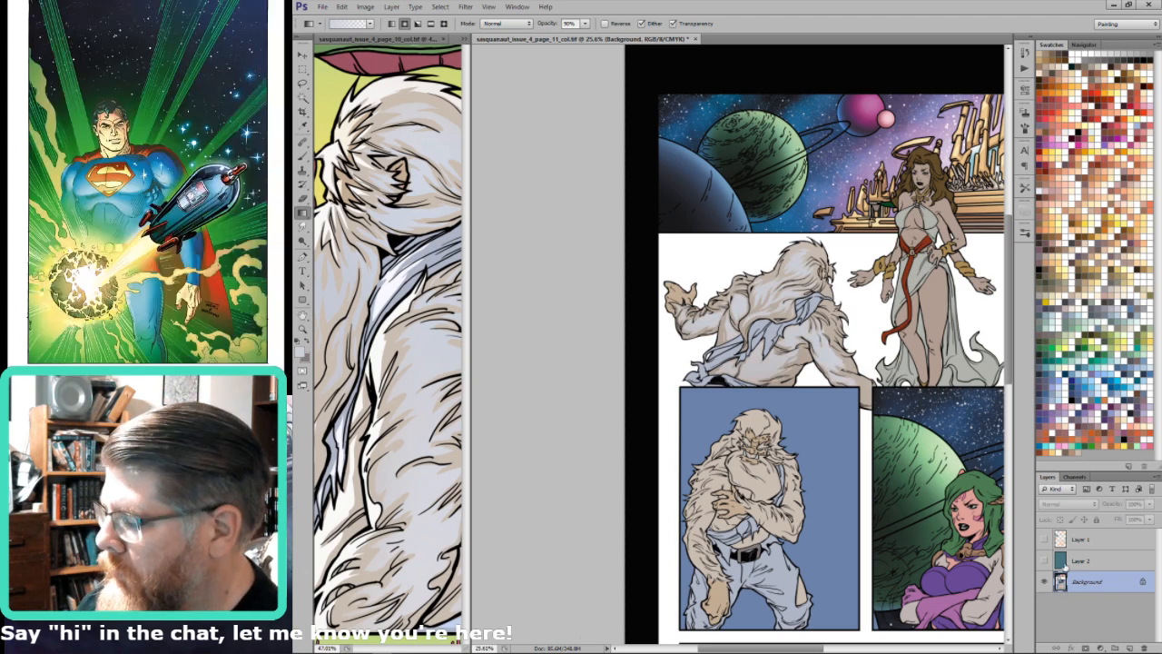
Step: Select the creature's fur from Alpha 2, intersect it with Layer 1's highlights, and limit it to the crouching figure on the Background layer
key("ctrl+8")
key("w")
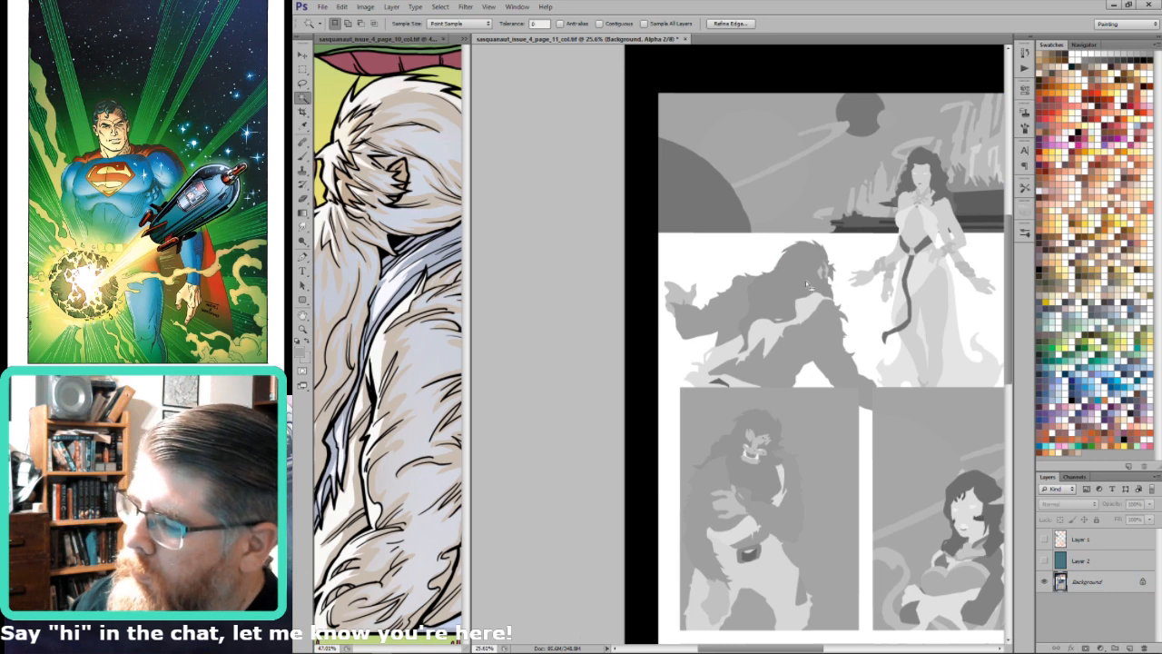
left_click(824, 273)
left_click(1079, 539)
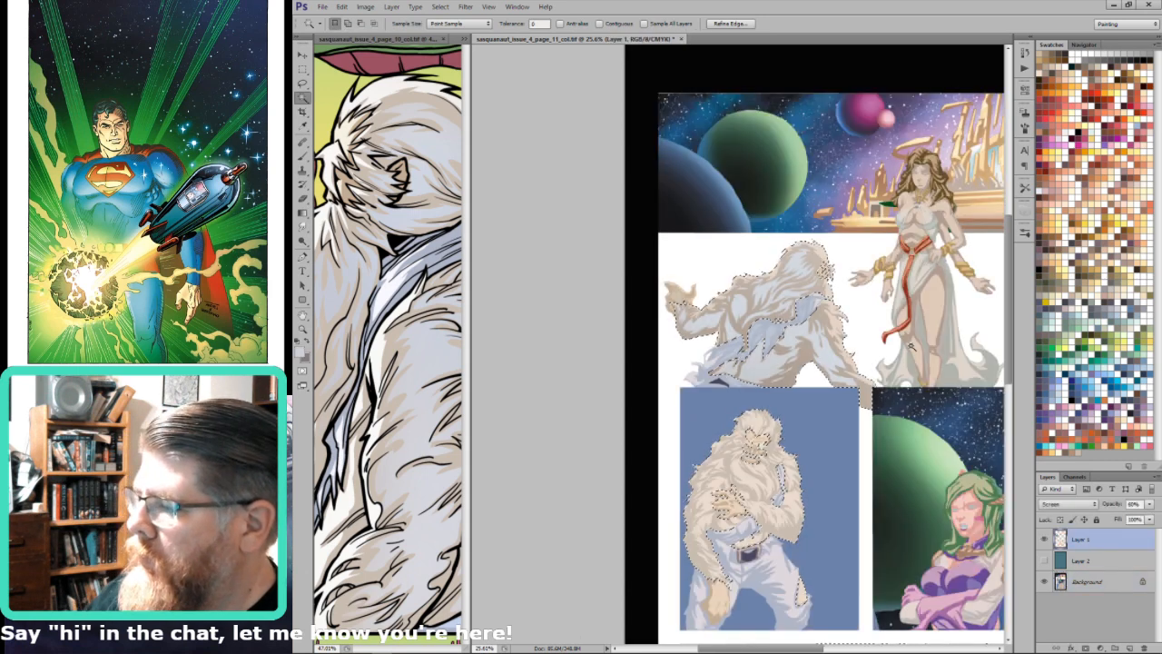
left_click(788, 481, "alt+shift")
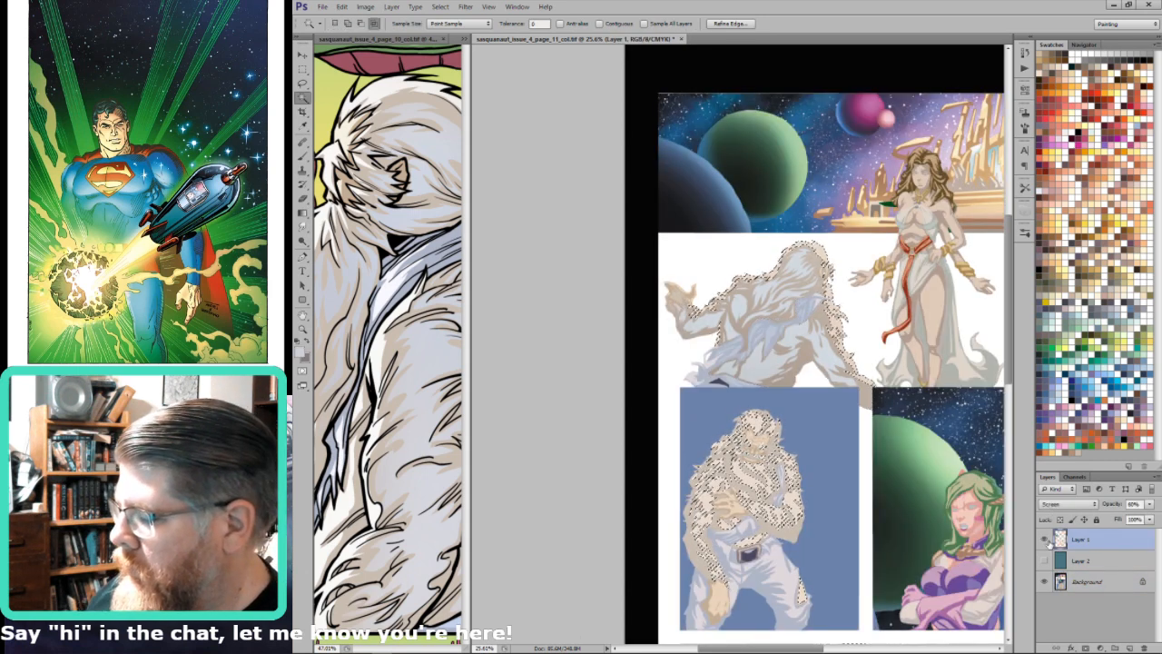
left_click(1044, 540)
left_click(1087, 581)
key("l")
mouse_move(791, 413)
left_mouse_down()
mouse_move(681, 544)
mouse_move(795, 408)
left_mouse_up()
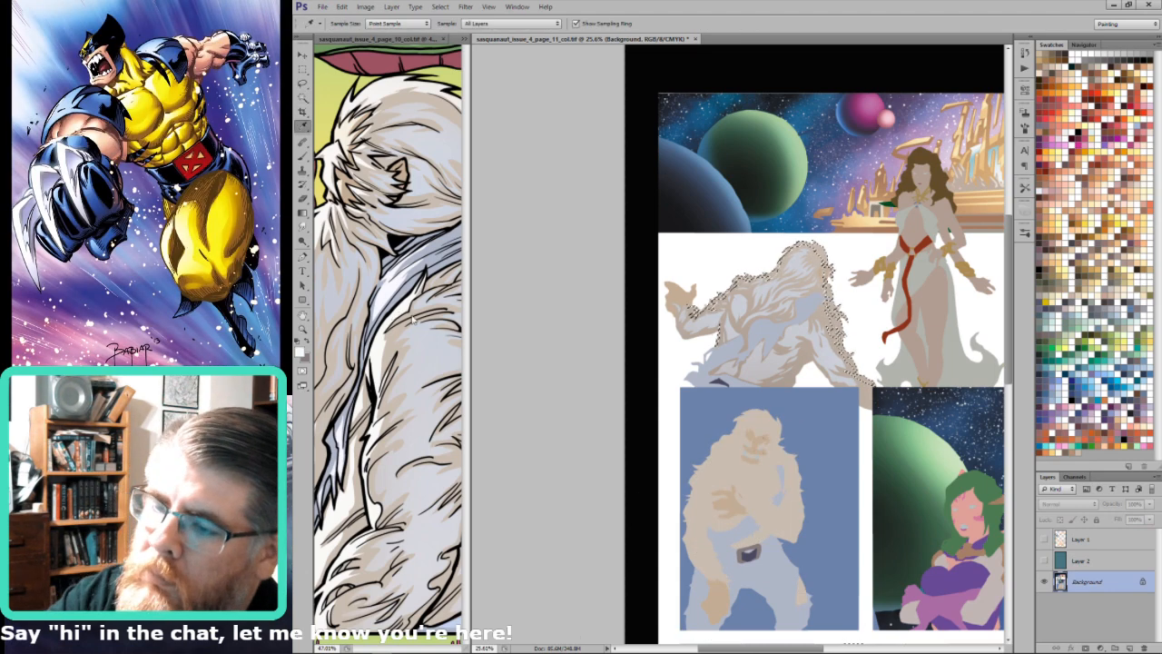
Step: Brighten the outer edges of the crouching creature's fur highlights with near-white gradients at 90% opacity
key("g")
left_click_drag(882, 486, 886, 489)
left_click_drag(846, 314, 882, 415)
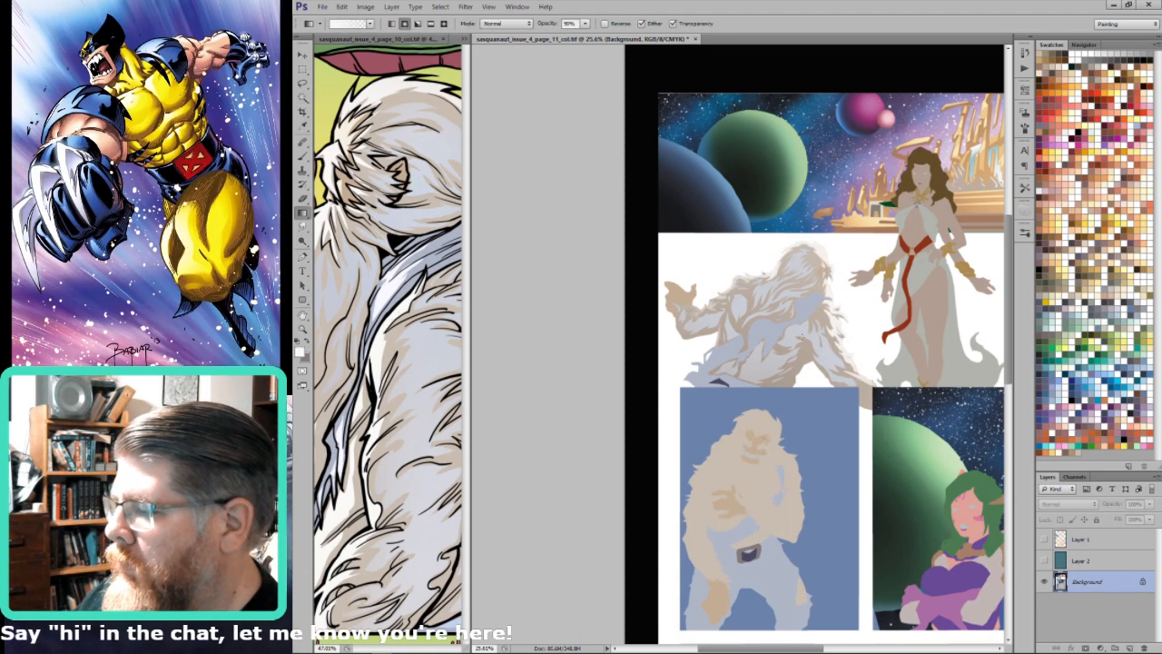
left_click_drag(717, 276, 710, 282)
key("ctrl+7")
key("grave")
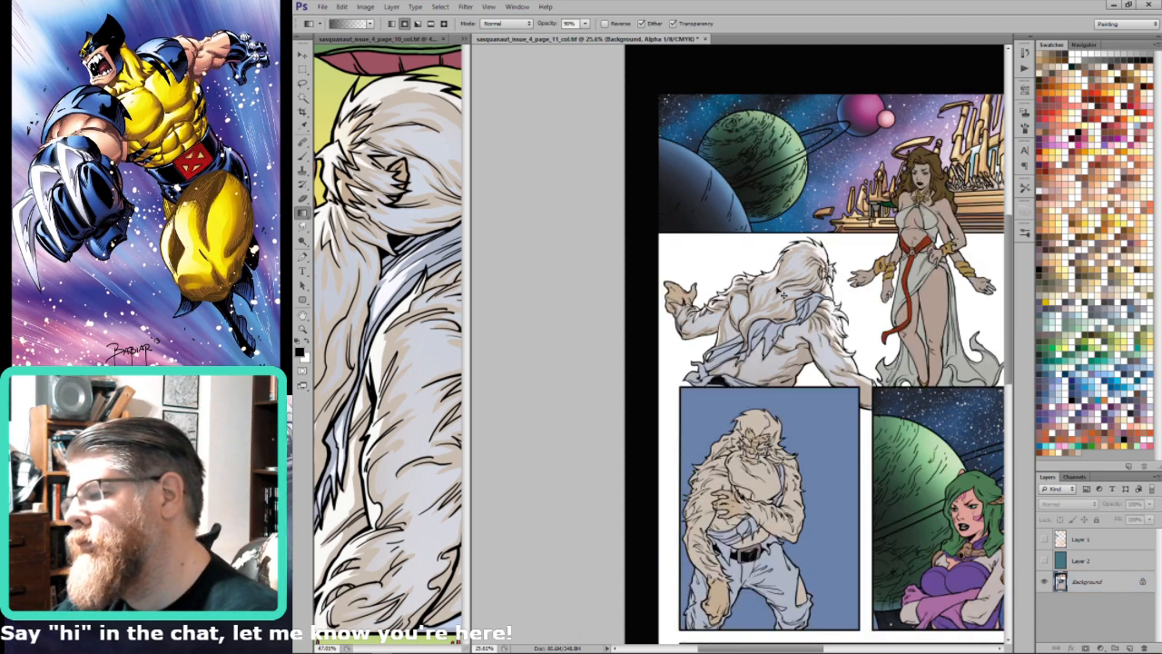
key("ctrl+2")
scroll(779, 291, "down", 3)
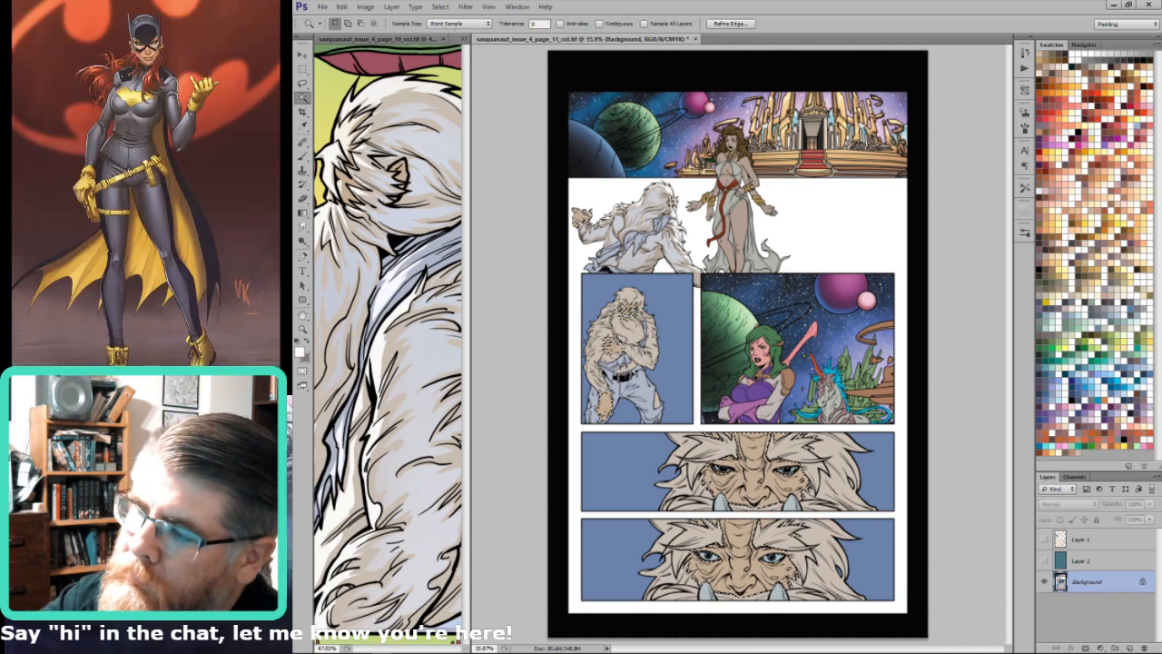
Step: Select the highlight areas of the creature's raised hand via Layer 1, and return to the Background layer with Layer 1 hidden
key("i")
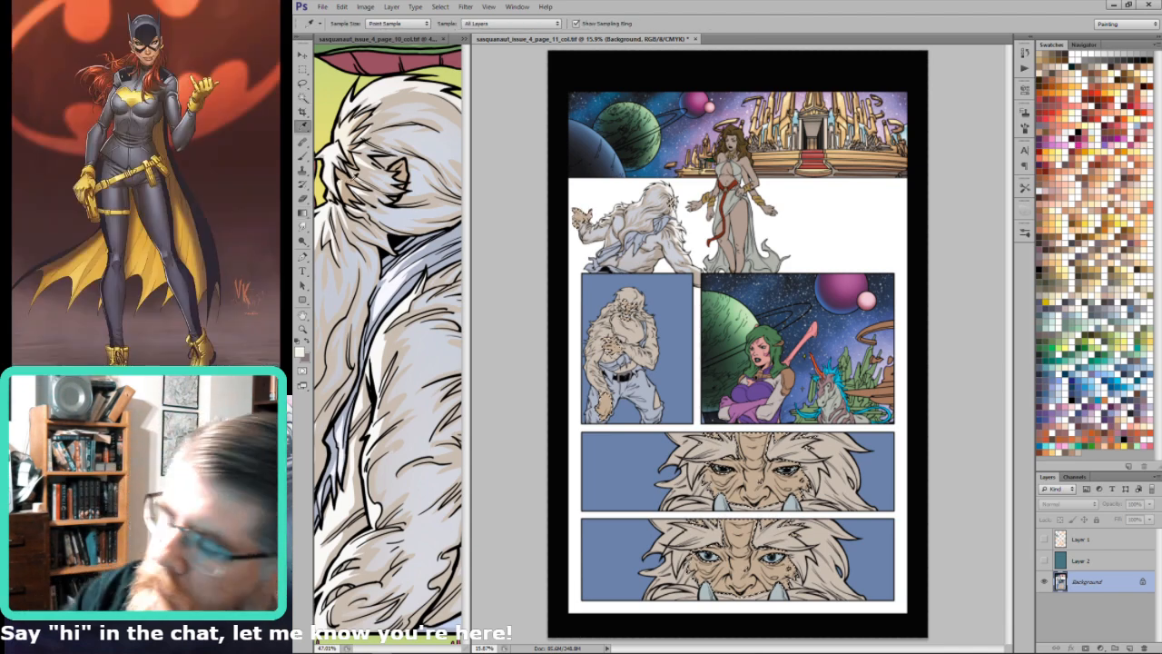
left_click(1080, 539)
left_click(1044, 539)
key("w")
left_click(581, 218)
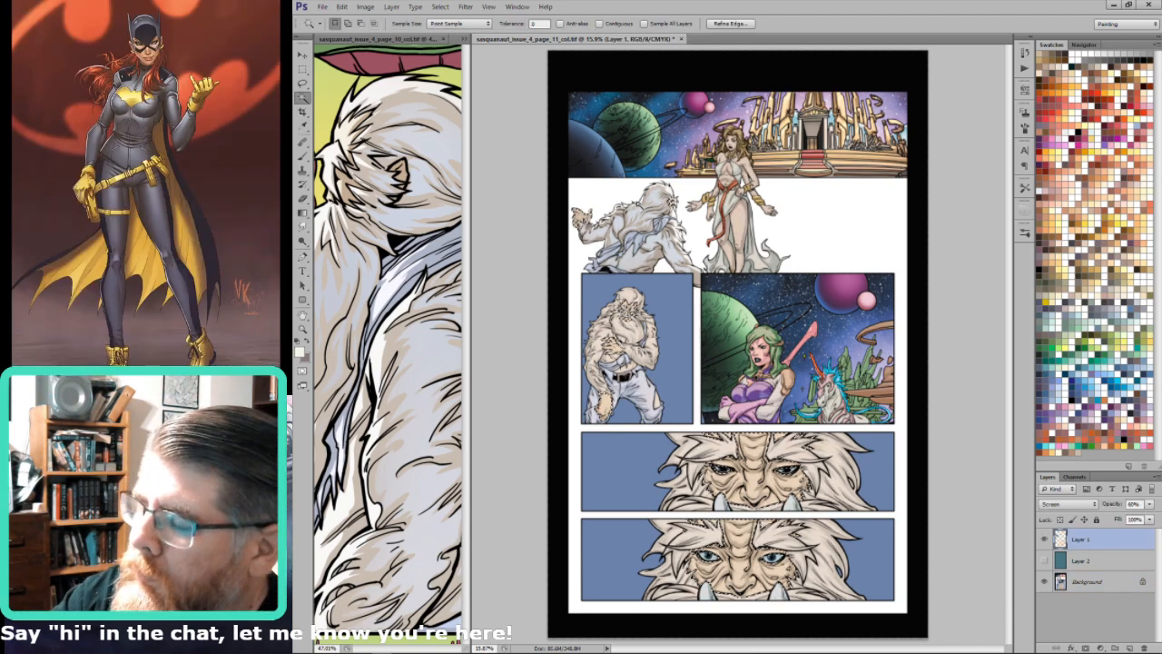
scroll(585, 211, "up", 4)
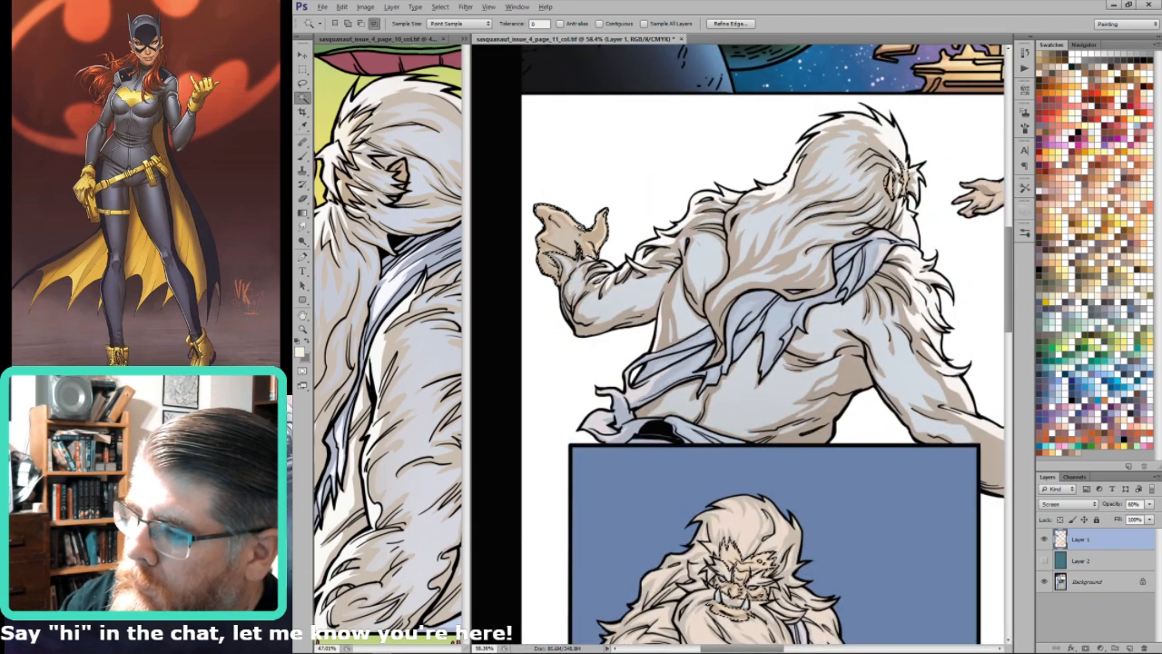
left_click(582, 227, "alt+shift")
left_click(1087, 581)
left_click(1044, 539)
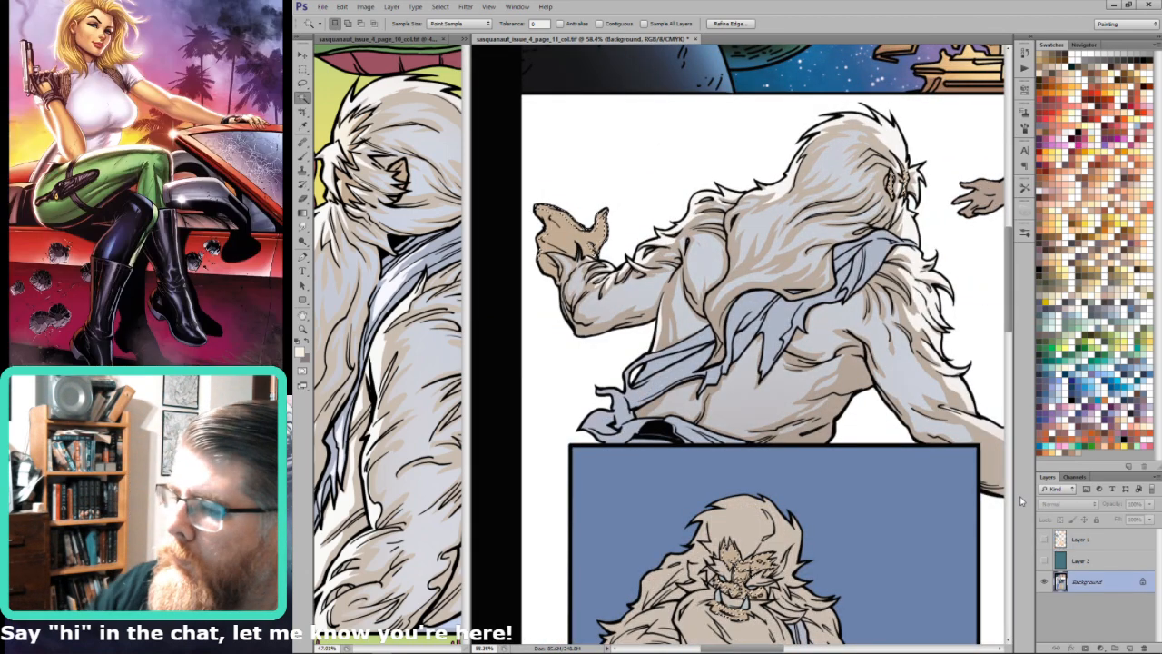
Step: Lighten the highlights on the crouching creature's raised hand with a 90% opacity gradient
key("ctrl+h")
key("g")
left_click_drag(567, 212, 621, 315)
scroll(844, 236, "right", 3)
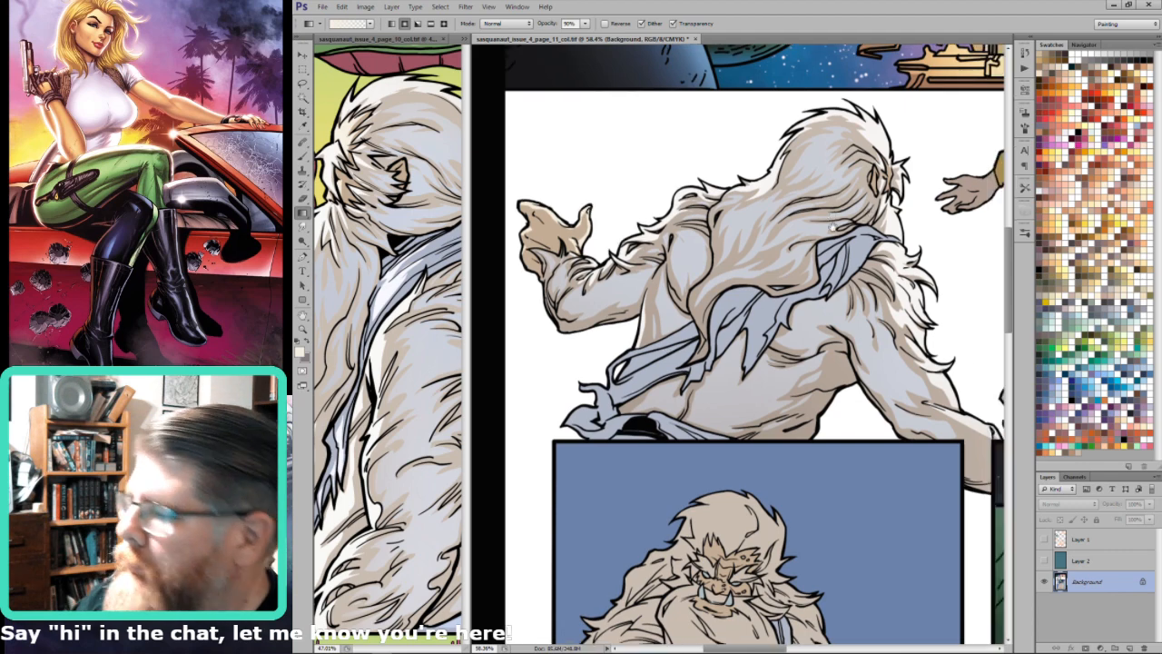
scroll(737, 345, "right", 4)
scroll(737, 345, "down", 2)
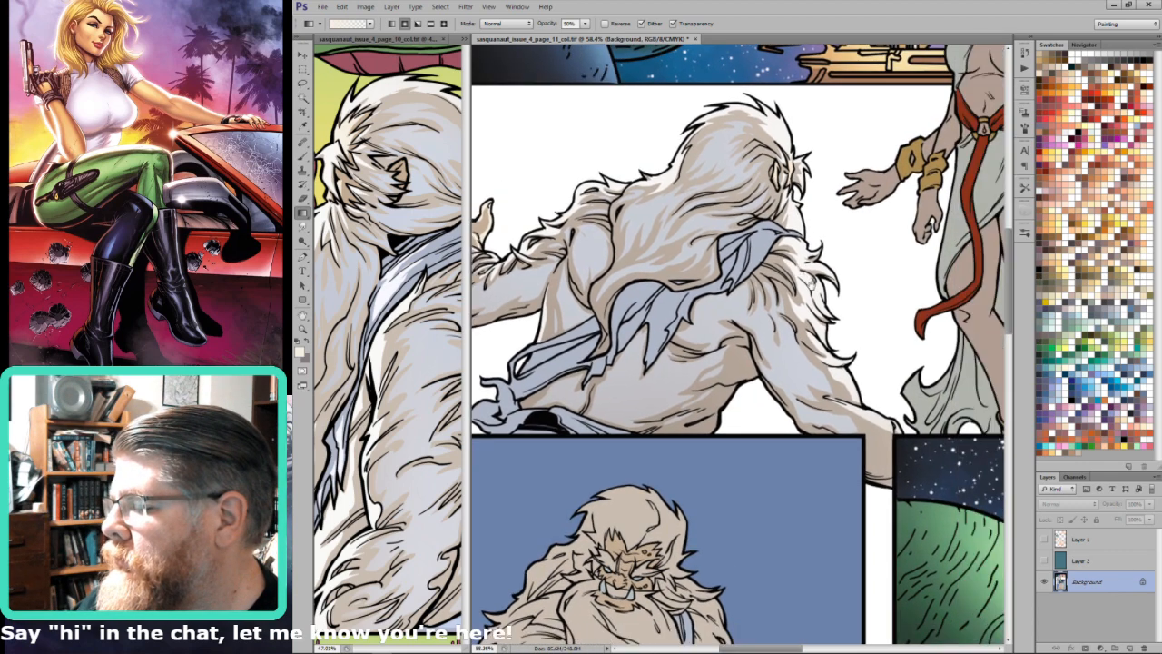
left_click_drag(708, 370, 1006, 473)
Step: Reselect the raised hand's skin, narrow it to the highlight shapes with Layer 1, and hide Layer 1
key("w")
left_click(682, 309)
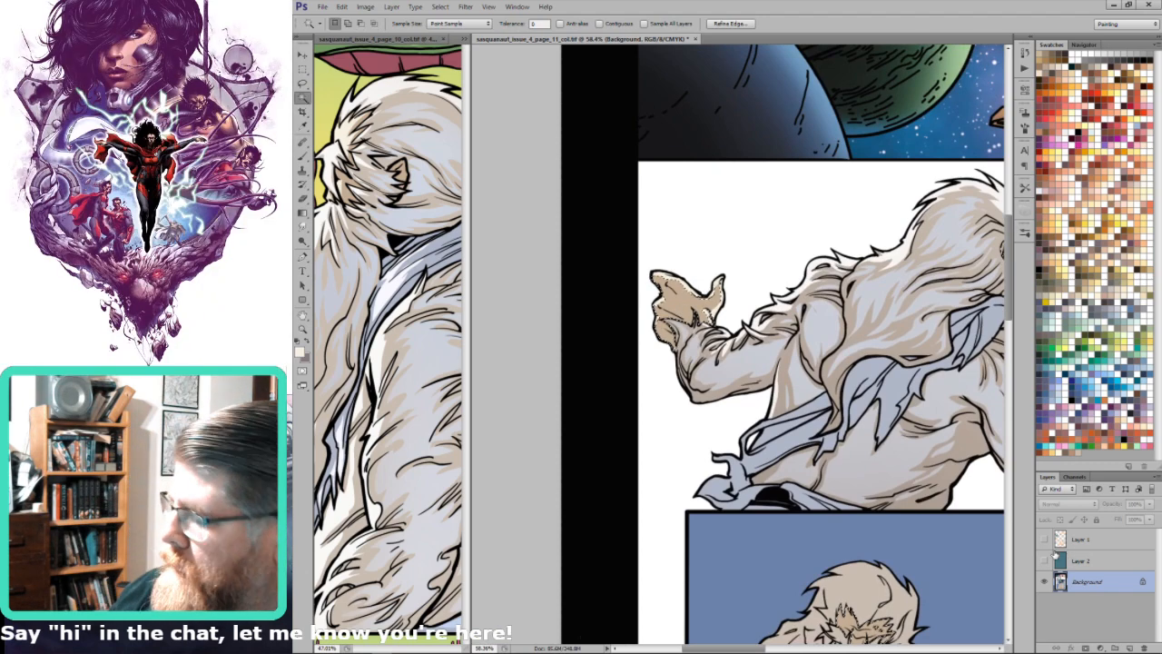
left_click(1044, 539)
left_click(1085, 539)
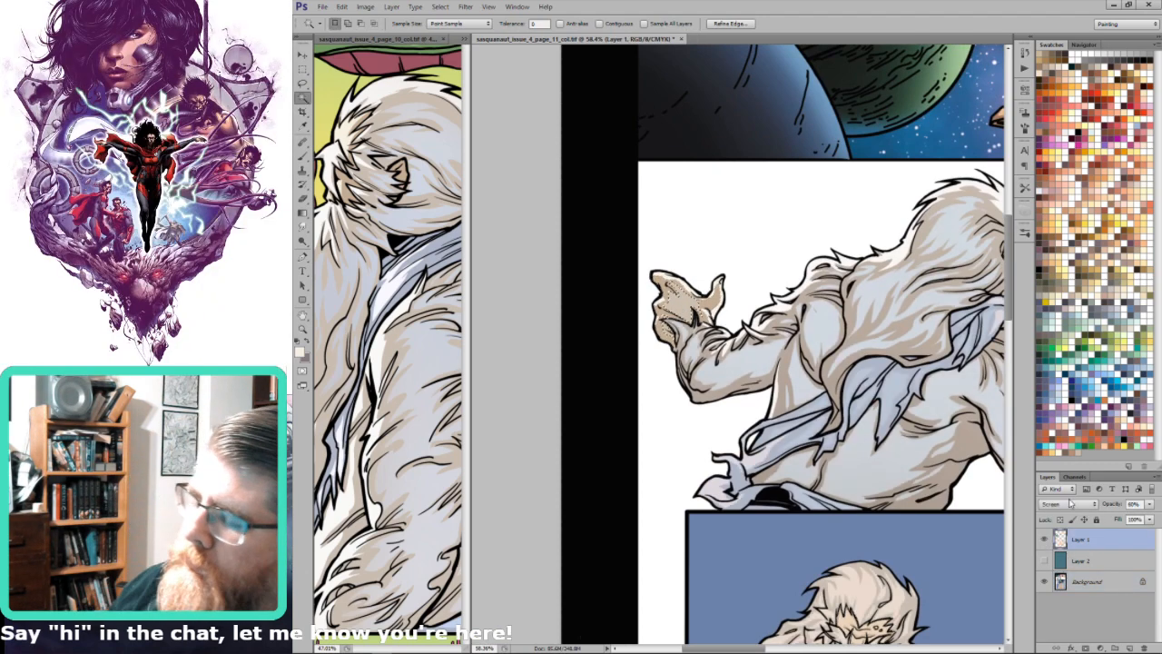
left_click(1044, 539)
key("i")
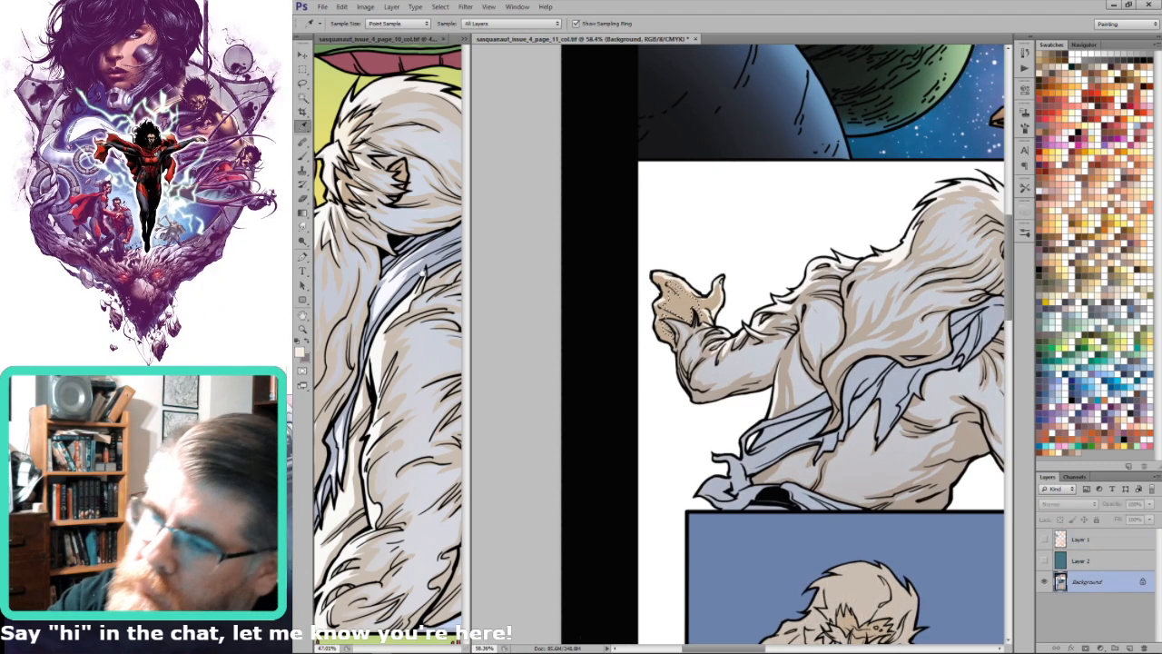
Step: Sample the pale skin colour from the creature's face on page 10 and apply it to the raised hand with a 90% gradient
left_click(432, 355)
scroll(431, 354, "down", 5)
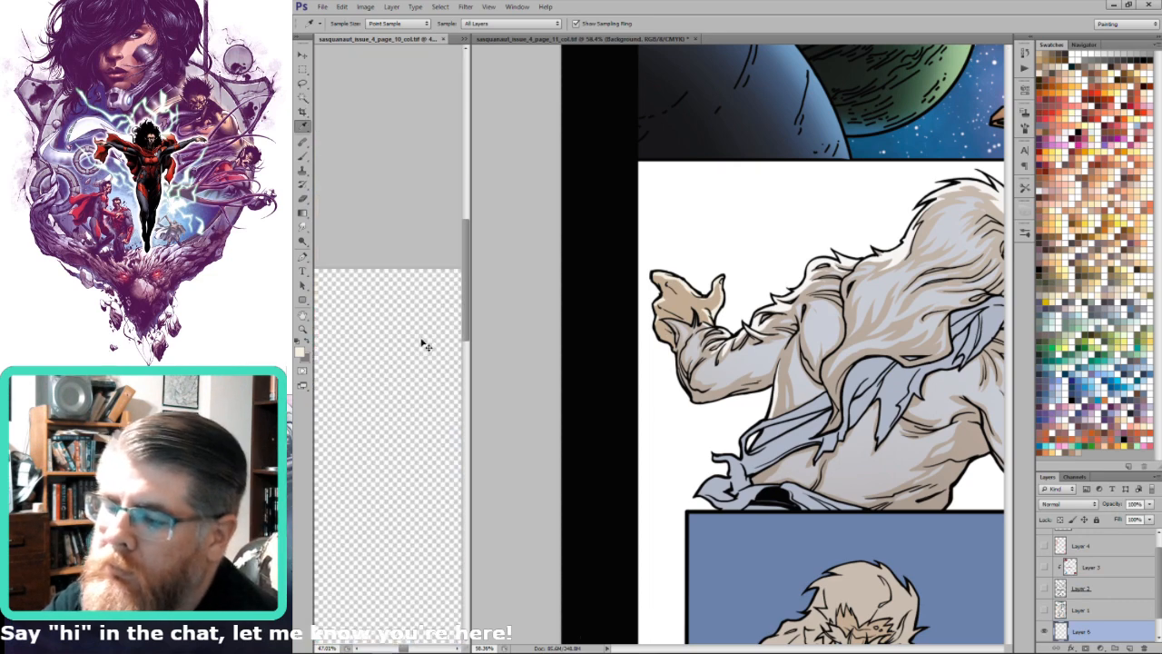
scroll(361, 383, "up", 3)
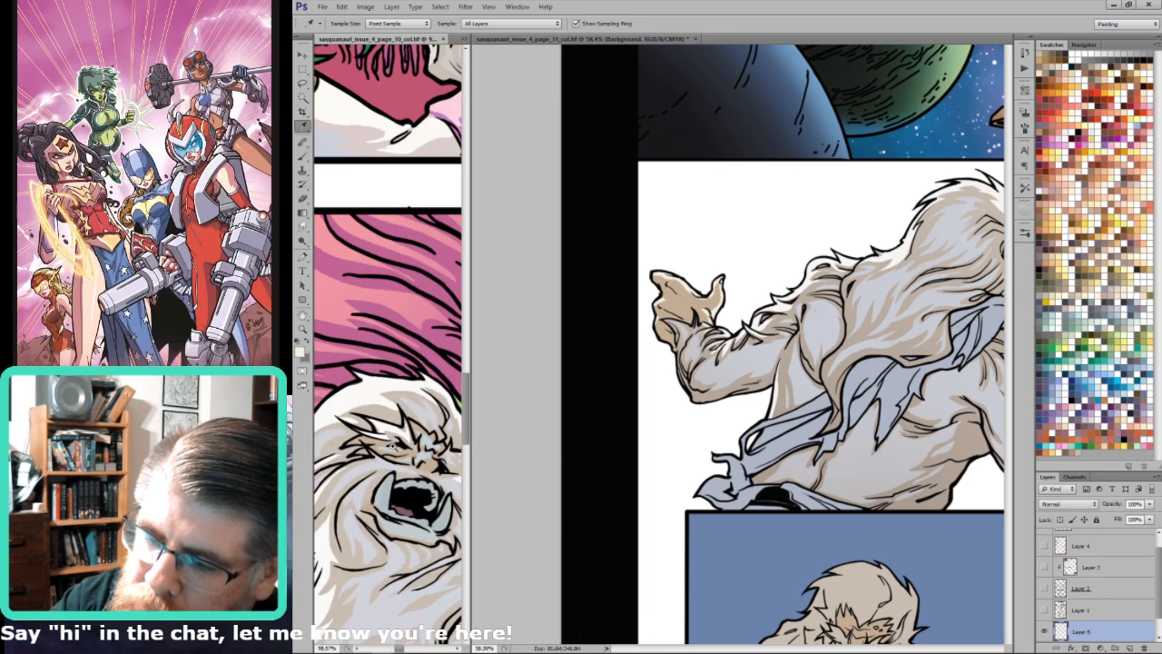
left_click(420, 446)
left_click(841, 261)
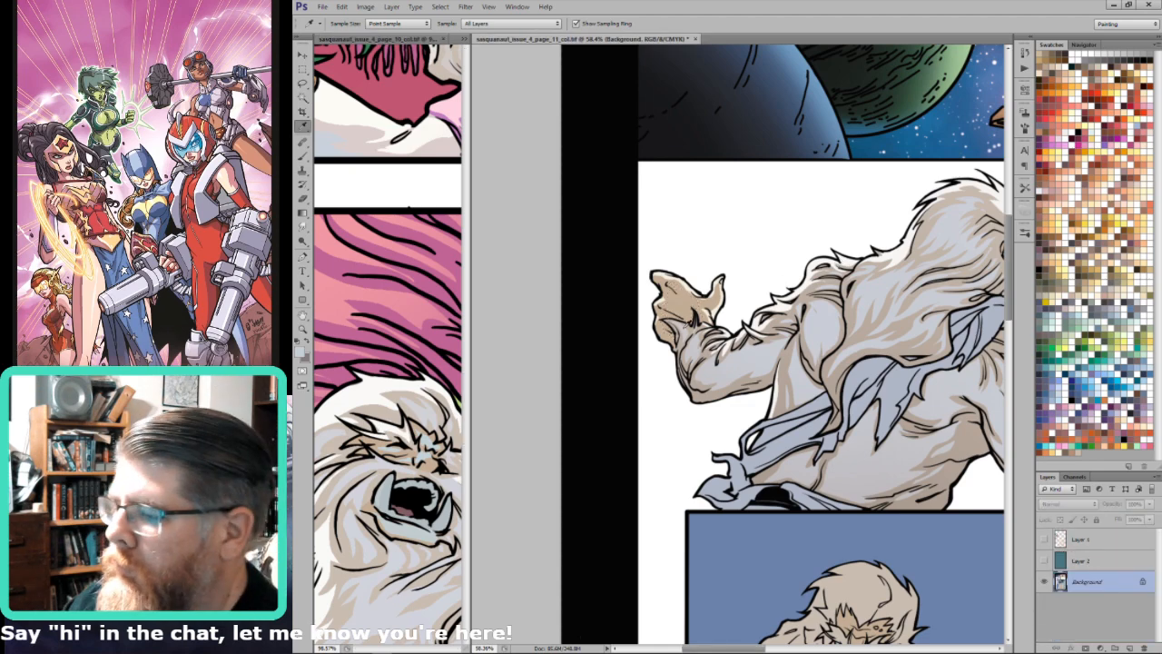
key("g")
left_click_drag(692, 270, 692, 289)
key("ctrl+0")
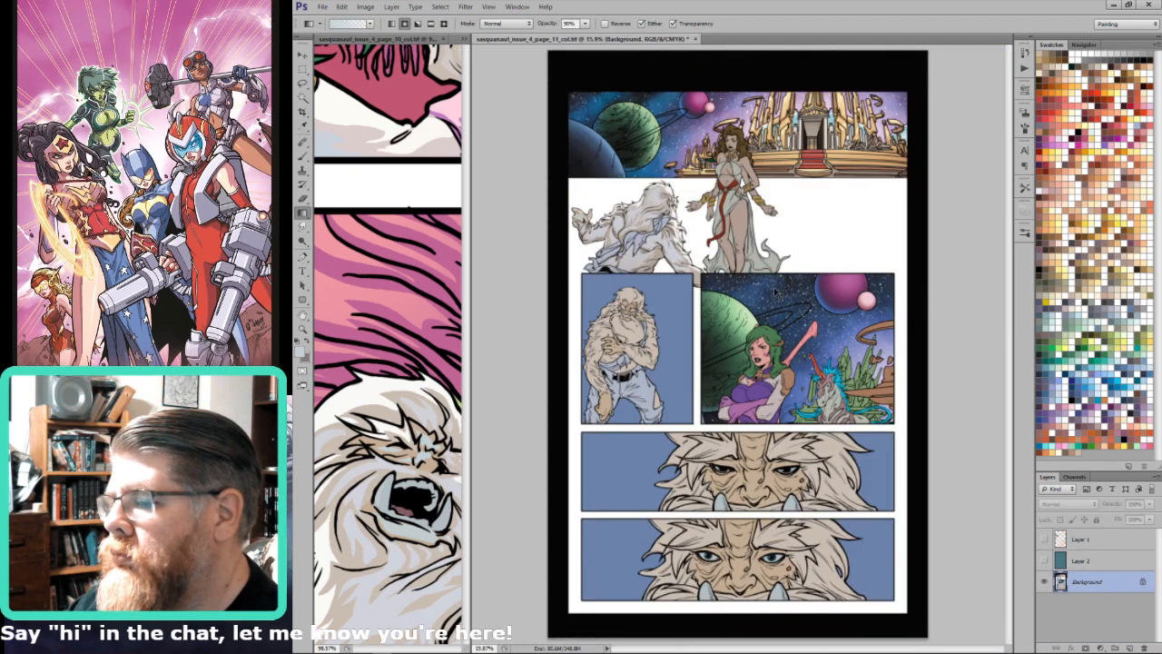
Step: Select the crouching creature's torn clothing on the Background layer and sample a light clothing colour from the page 10 reference
key("w")
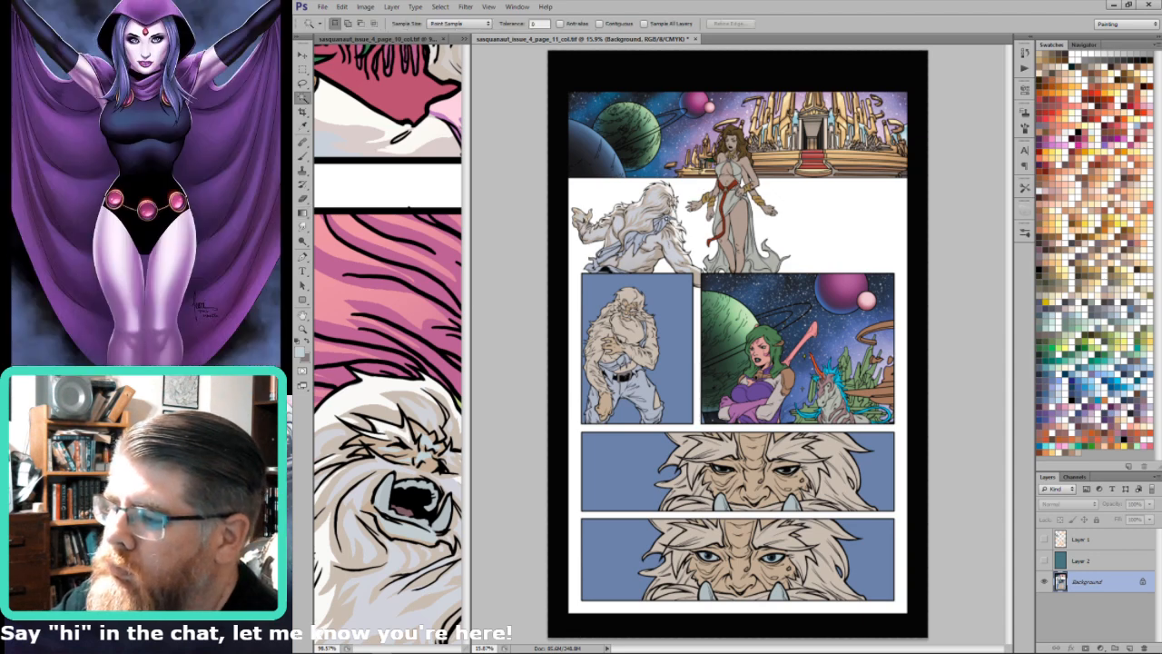
key("l")
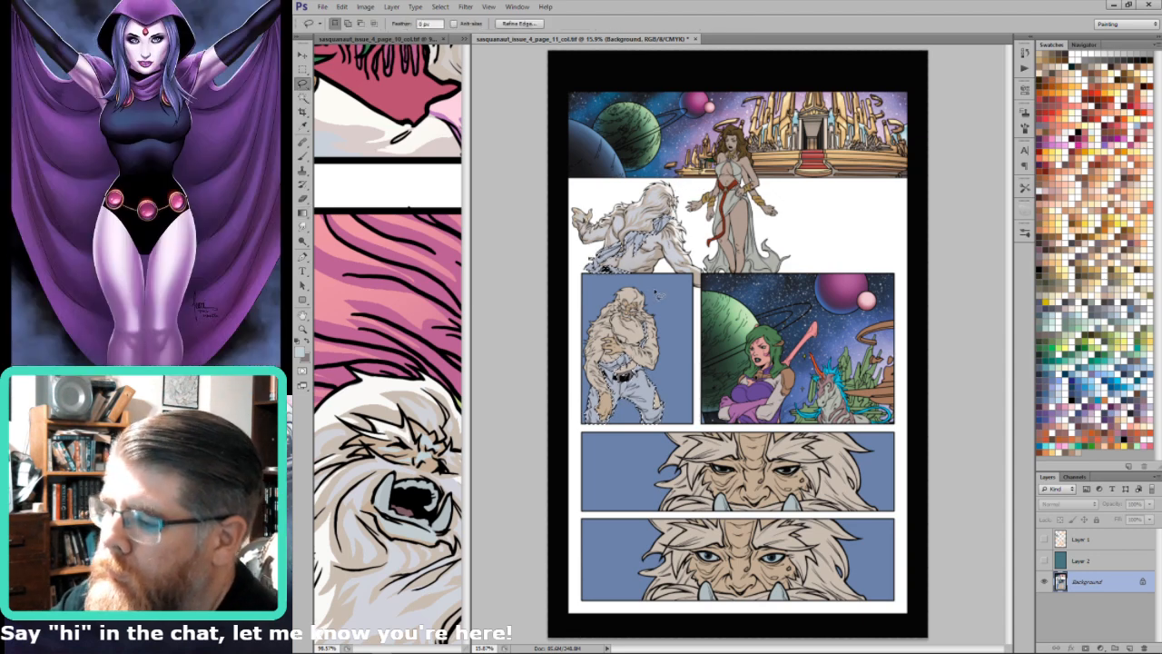
left_click(445, 388)
scroll(448, 382, "down", 10)
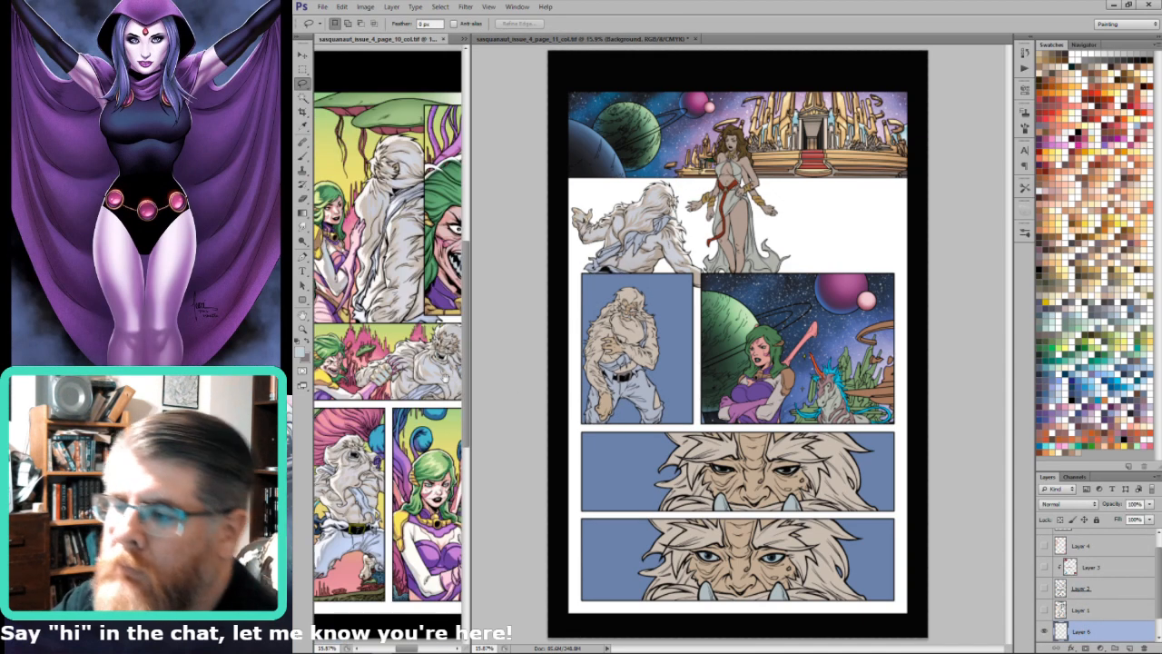
scroll(399, 173, "up", 5)
key("i")
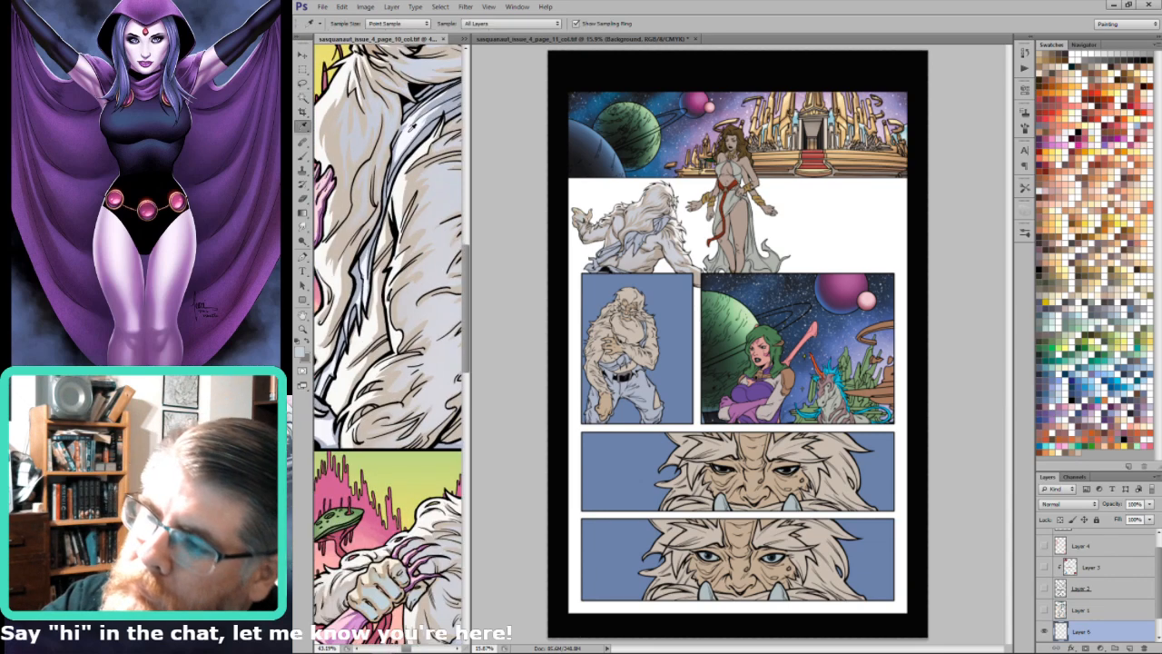
left_click(653, 231)
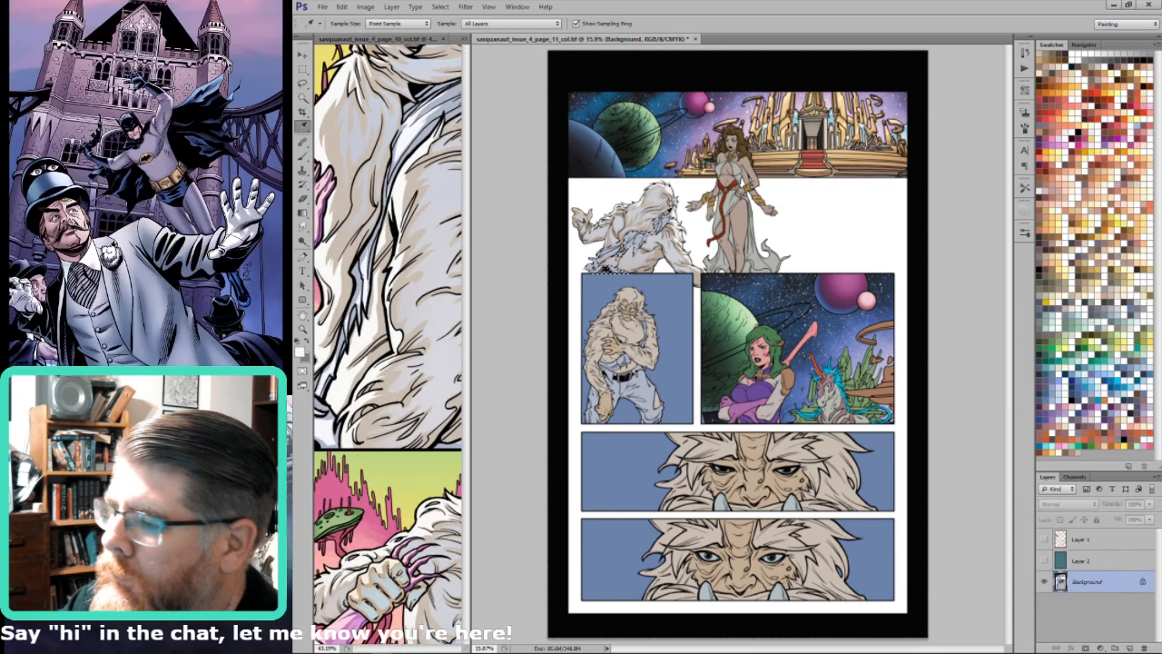
Step: Narrow the torn clothing selection to its highlight shapes with Layer 1, and hide Layer 1 to work on the Background
left_click(1044, 541)
left_click_drag(726, 142, 583, 285)
key("w")
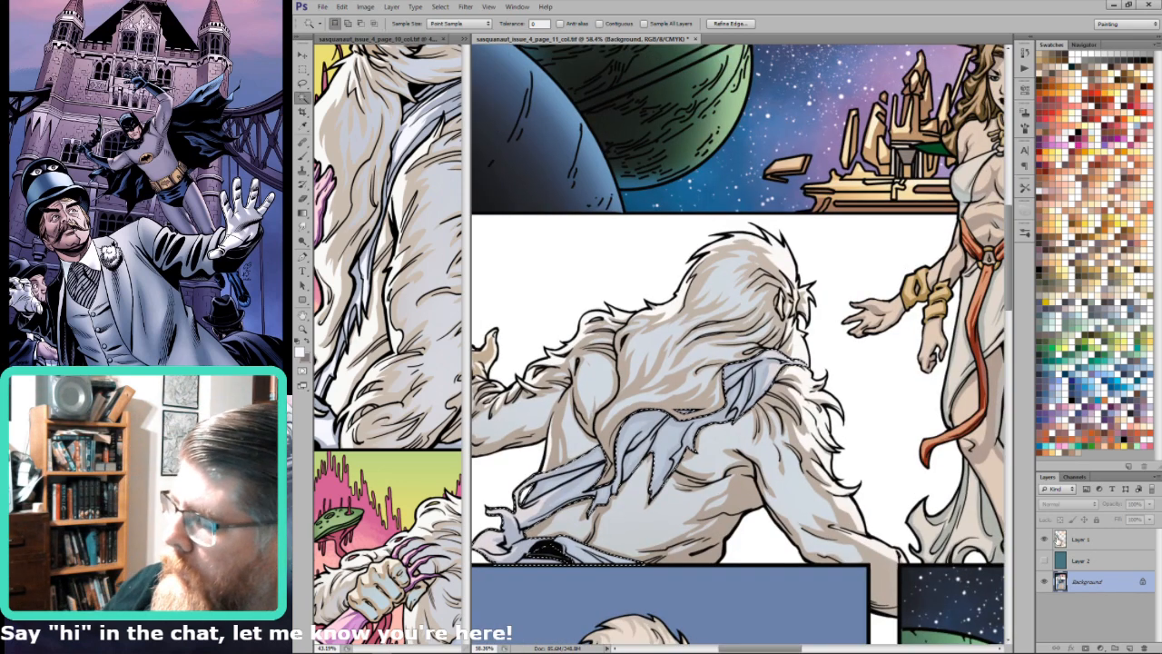
left_click(1080, 539)
key("i")
key("F8")
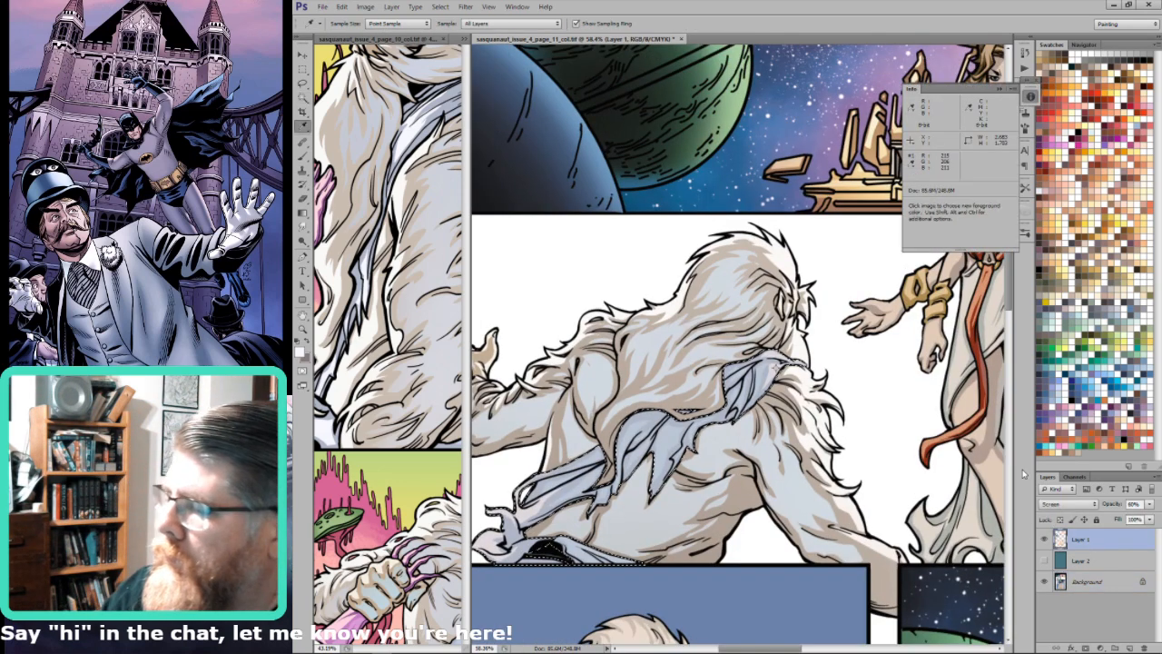
key("w")
left_click(1044, 539)
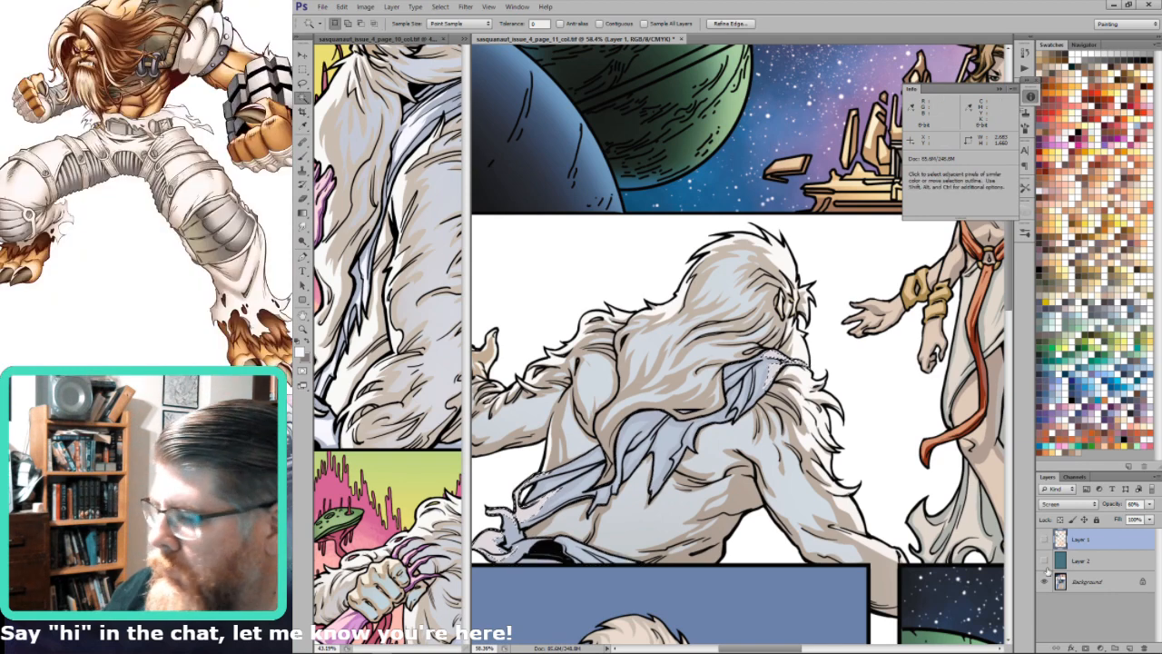
left_click(1085, 581)
Step: Lighten the highlights of the crouching creature's torn clothing with a pale gradient at 90% opacity
key("g")
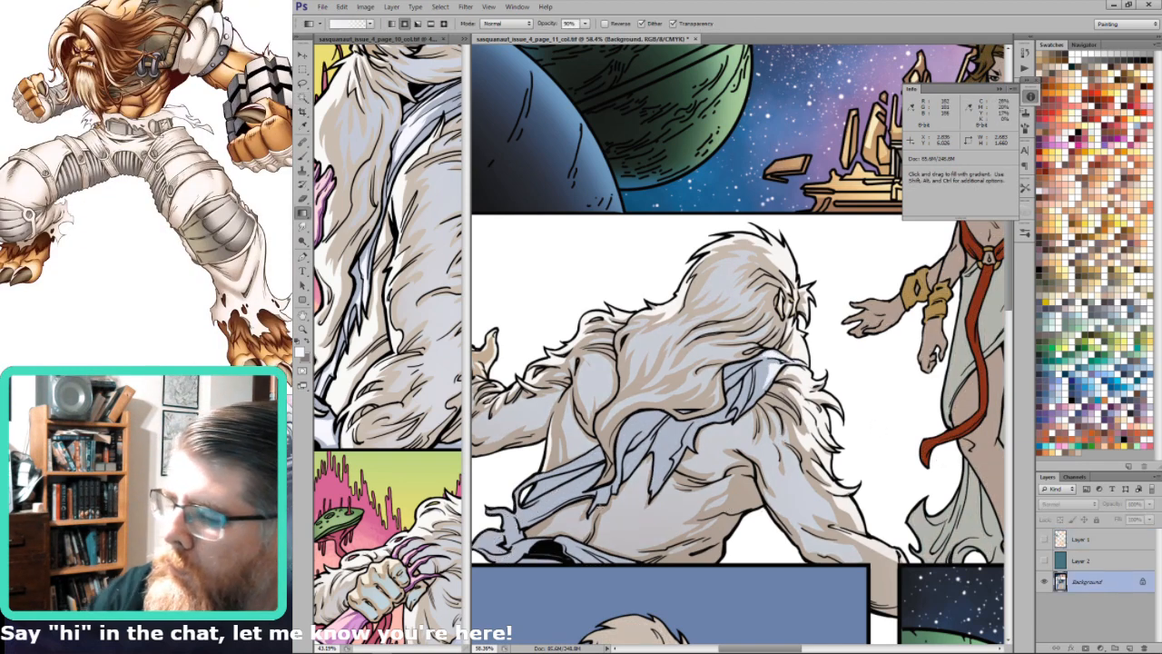
left_click_drag(534, 505, 570, 463)
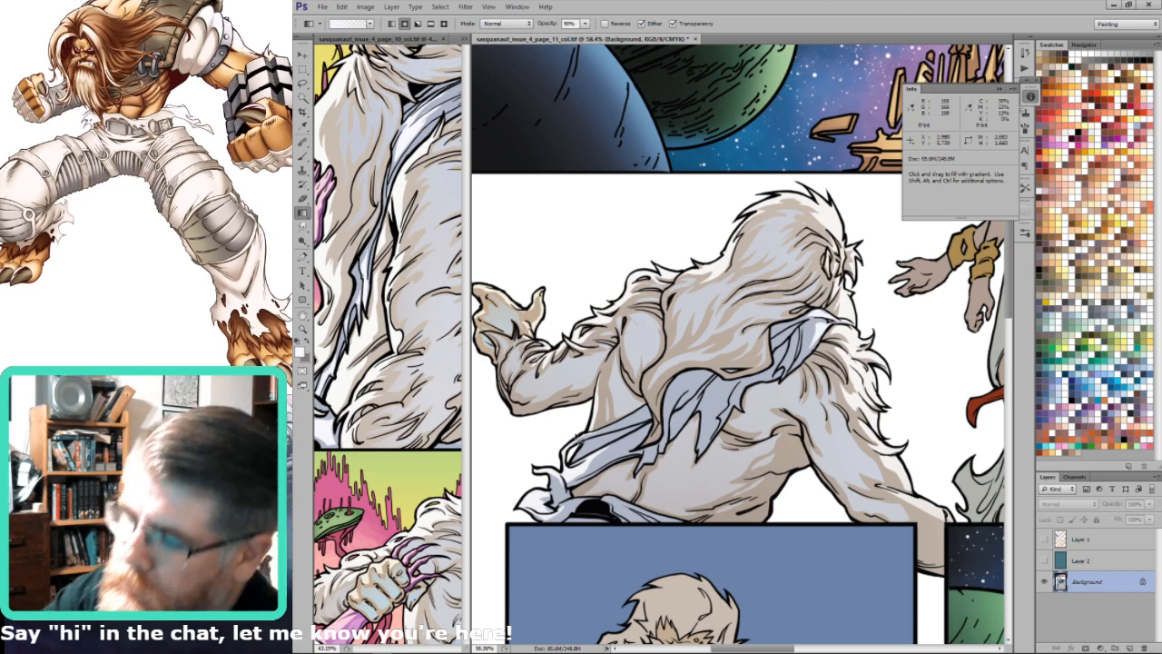
key("l")
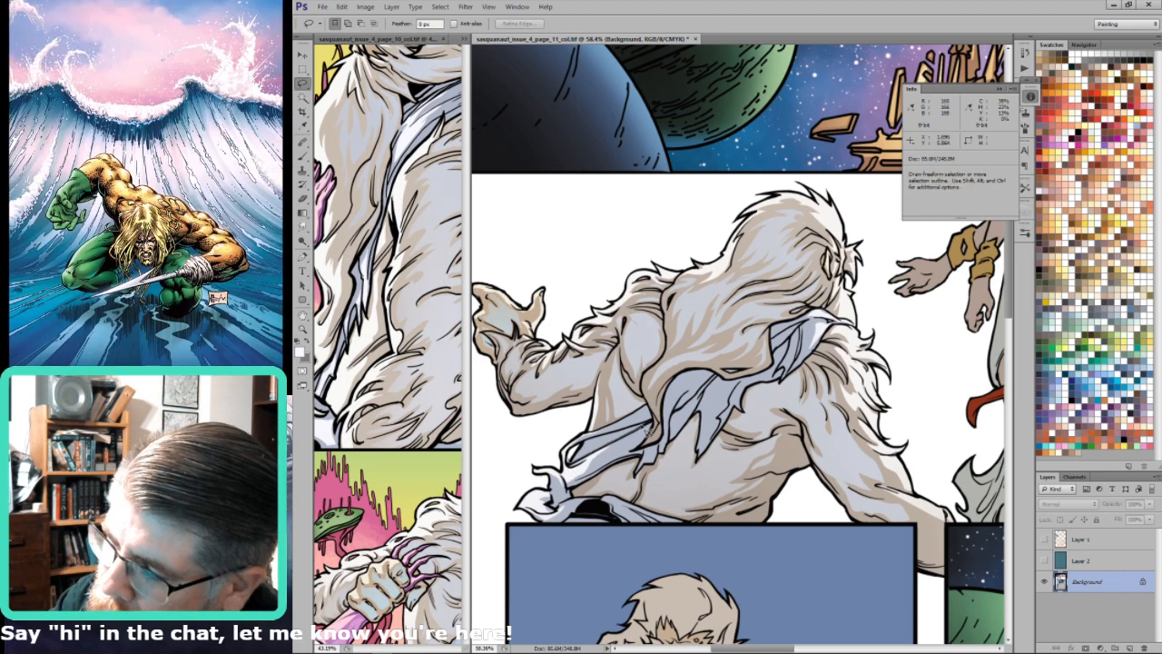
Step: Recolour the highlights of the selected strip between the waist cloth folds with the adjacent fur colour, using Layer 1 and a 90% gradient
key("o")
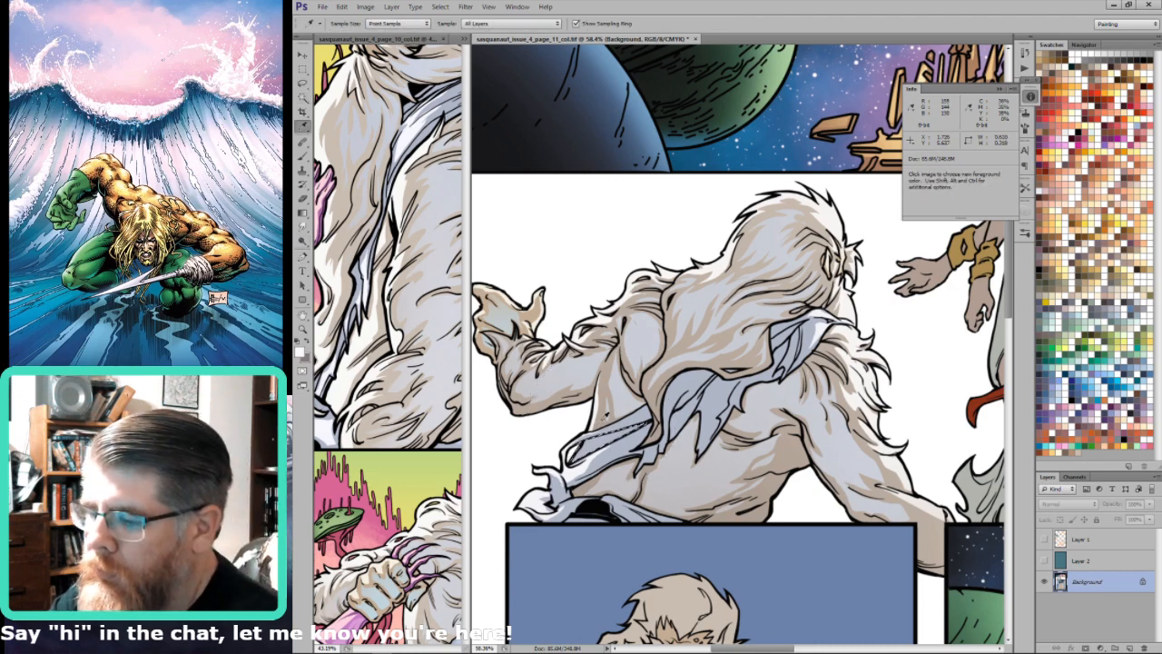
key("i")
left_click(606, 411)
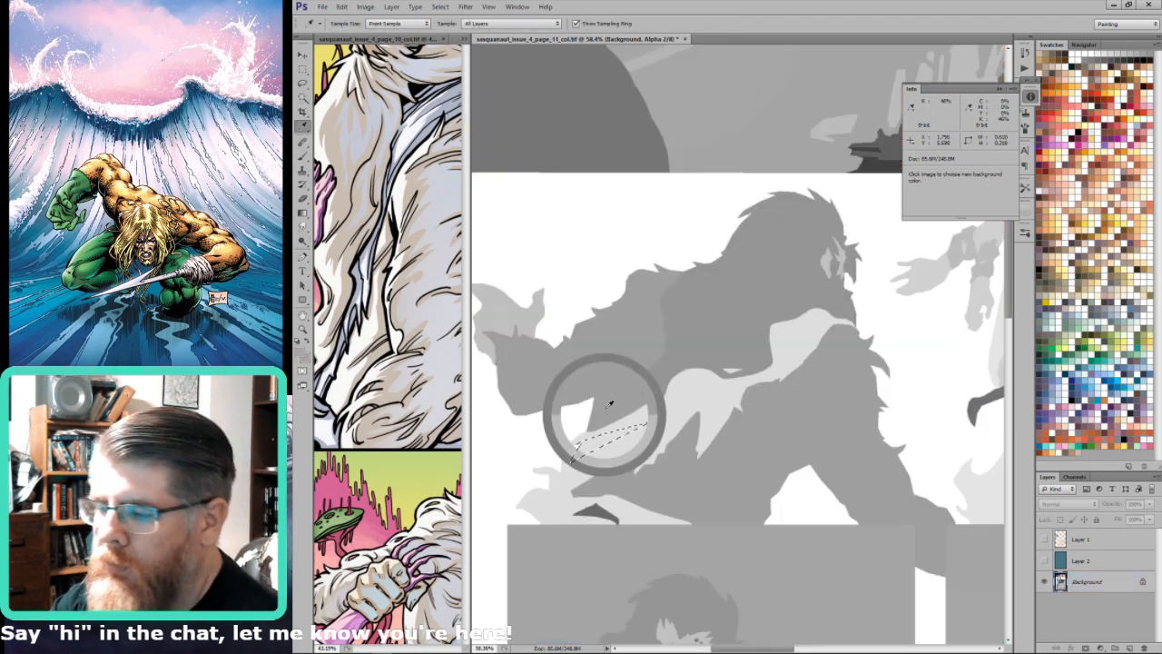
left_click(1047, 538)
left_click(1047, 538)
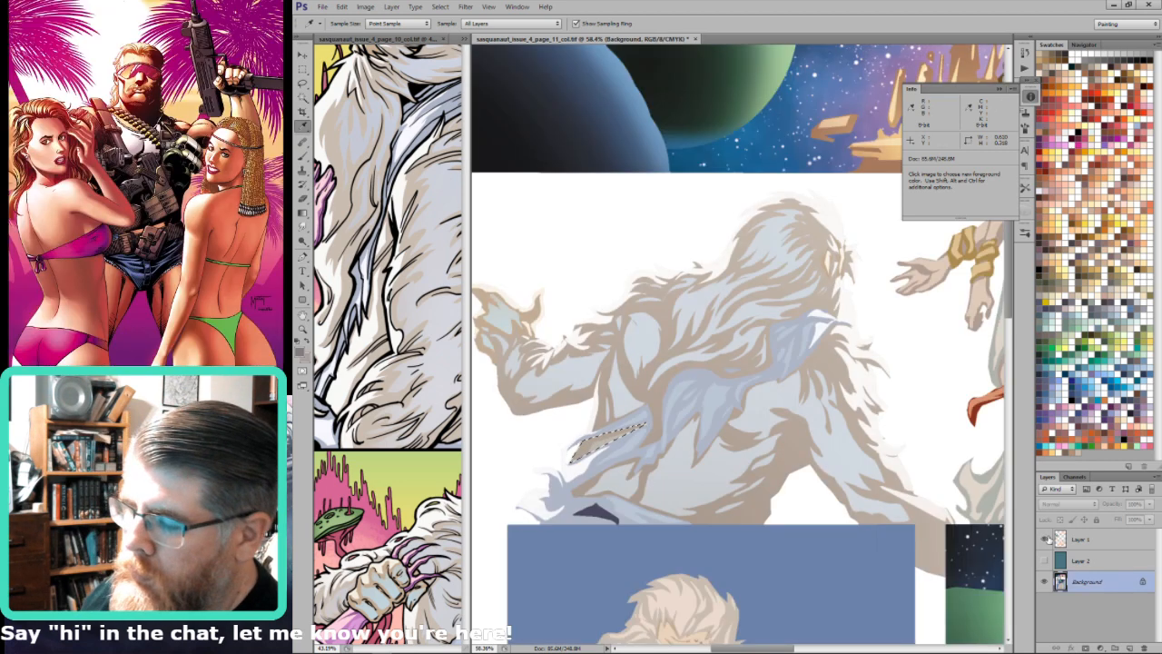
key("w")
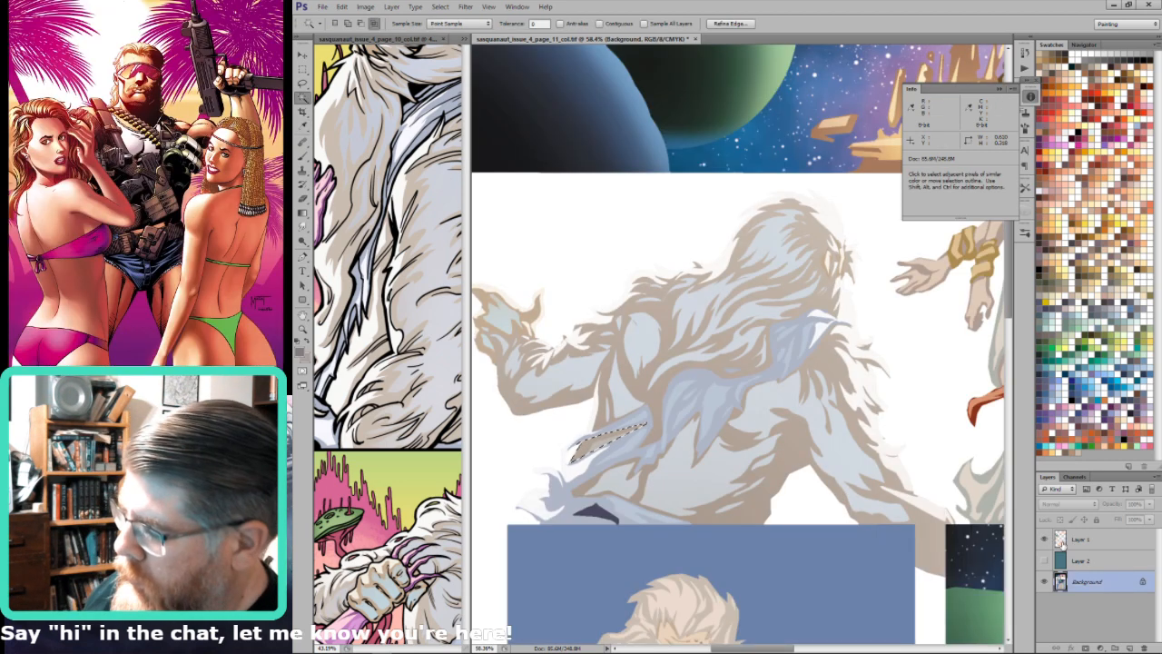
left_click(1062, 543, "ctrl+alt+shift")
left_click(1047, 538)
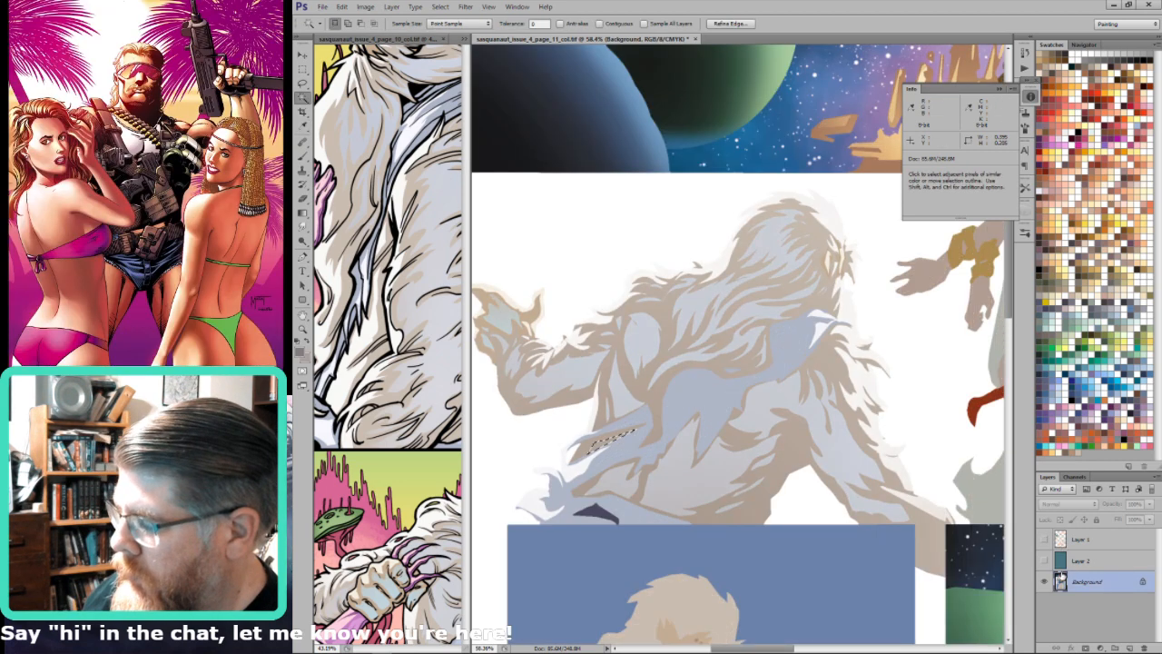
key("g")
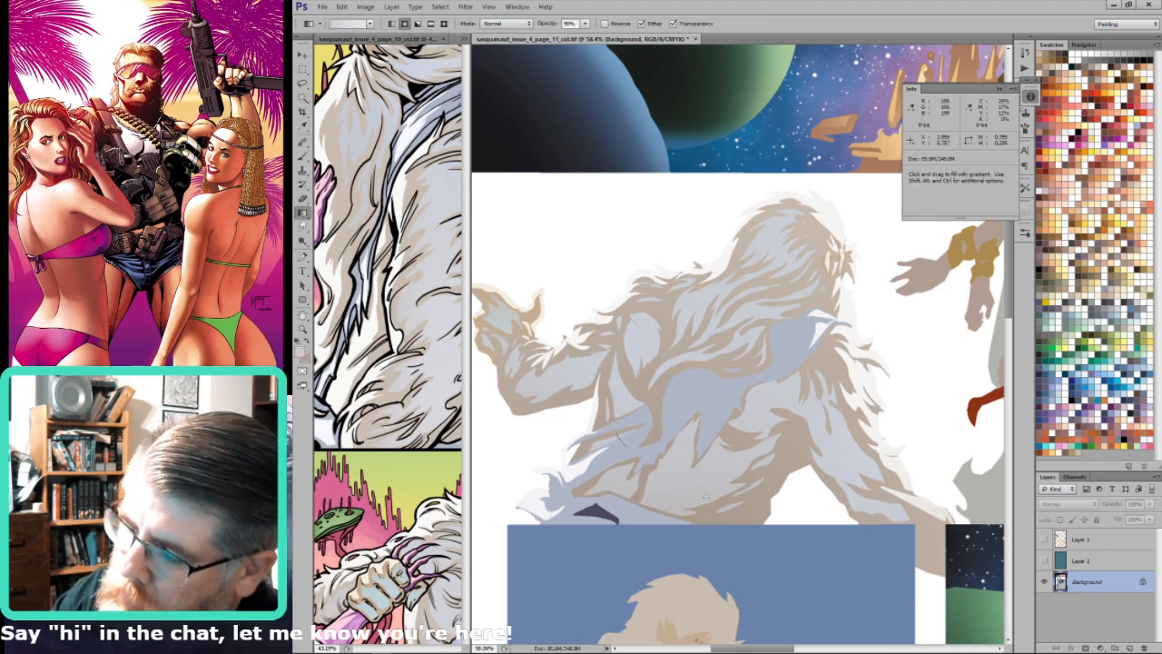
Step: Select the crouching creature's torn clothing, narrow it to the highlight shapes with Layer 1, hide Layer 1 and return to the Background
key("w")
left_click(726, 376)
left_click(1045, 540)
key("alt+]")
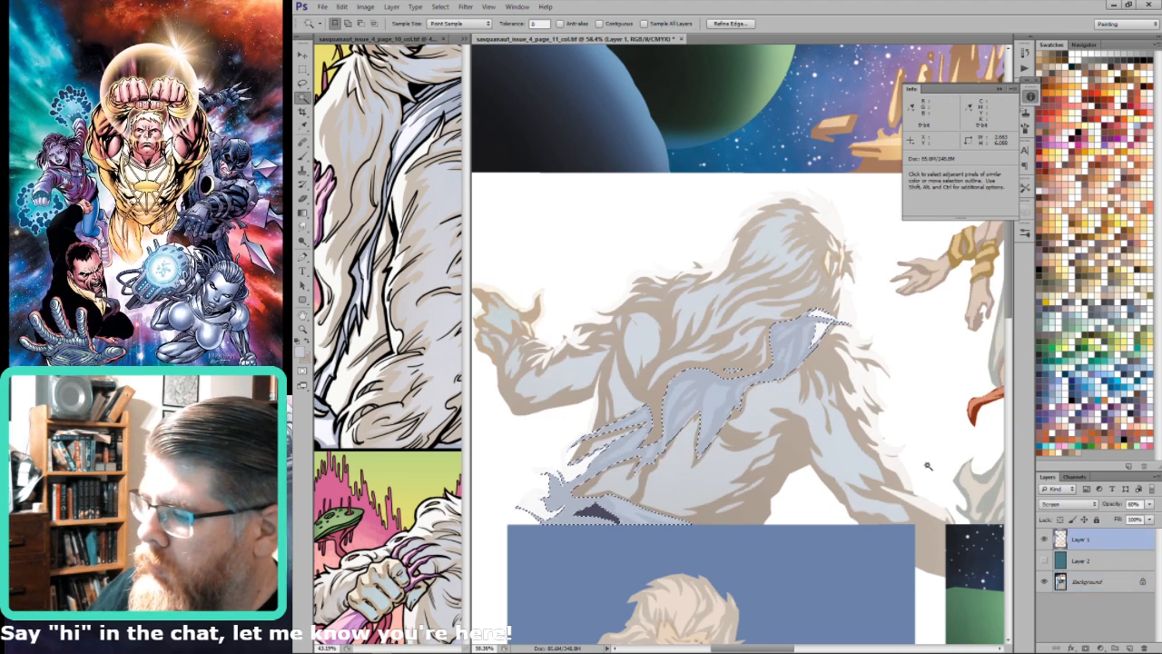
left_click(1045, 538)
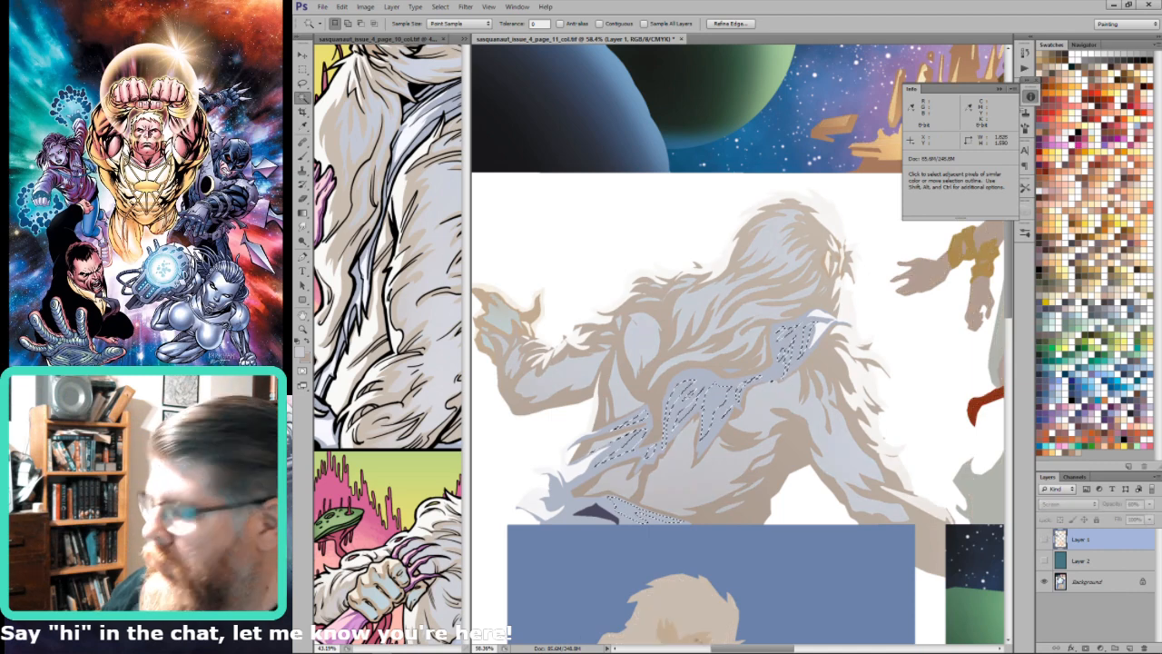
key("alt+[")
key("alt+[")
Step: Sample a pale blue clothing colour from page 10 and lighten the torn clothing's highlights with it as a gradient at 90% opacity
key("ctrl+d")
left_click(434, 395)
scroll(423, 391, "down", 3)
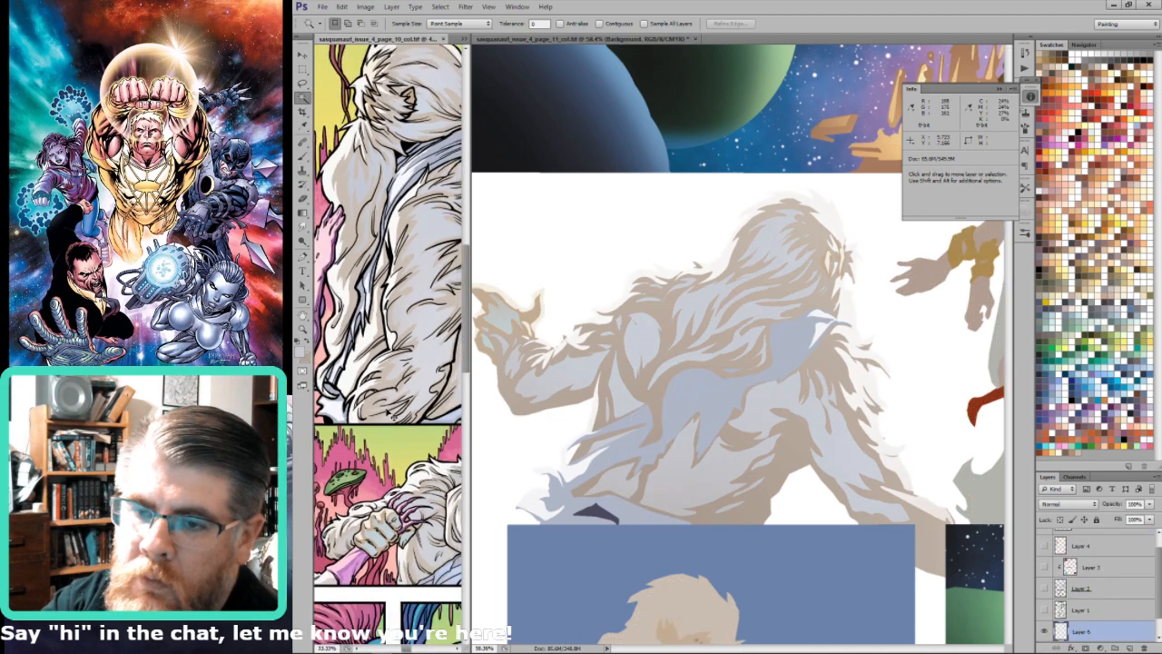
key("o")
left_click_drag(412, 424, 408, 406)
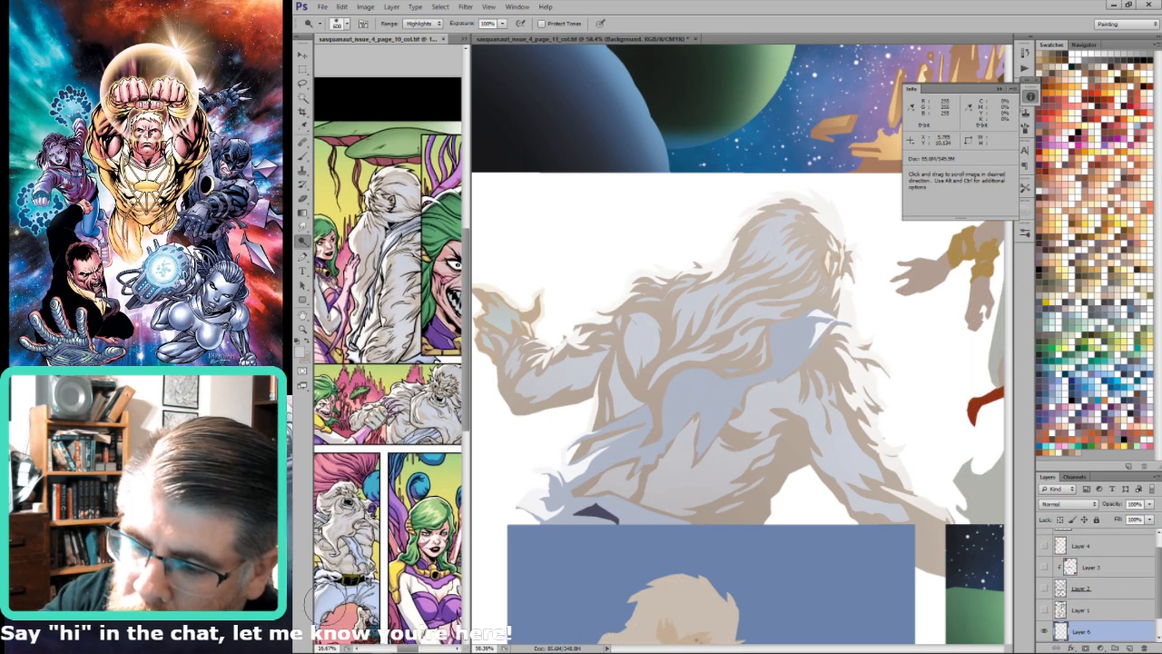
key("i")
left_click(690, 352)
key("ctrl+shift+d")
key("g")
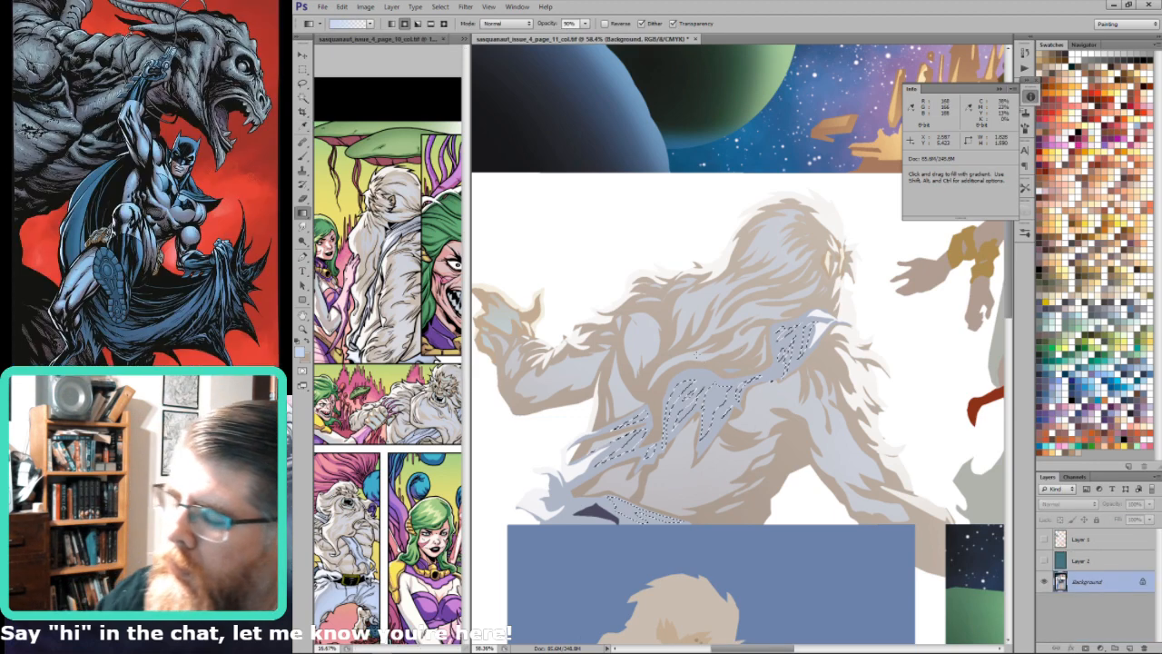
left_click_drag(697, 404, 754, 623)
key("ctrl+h")
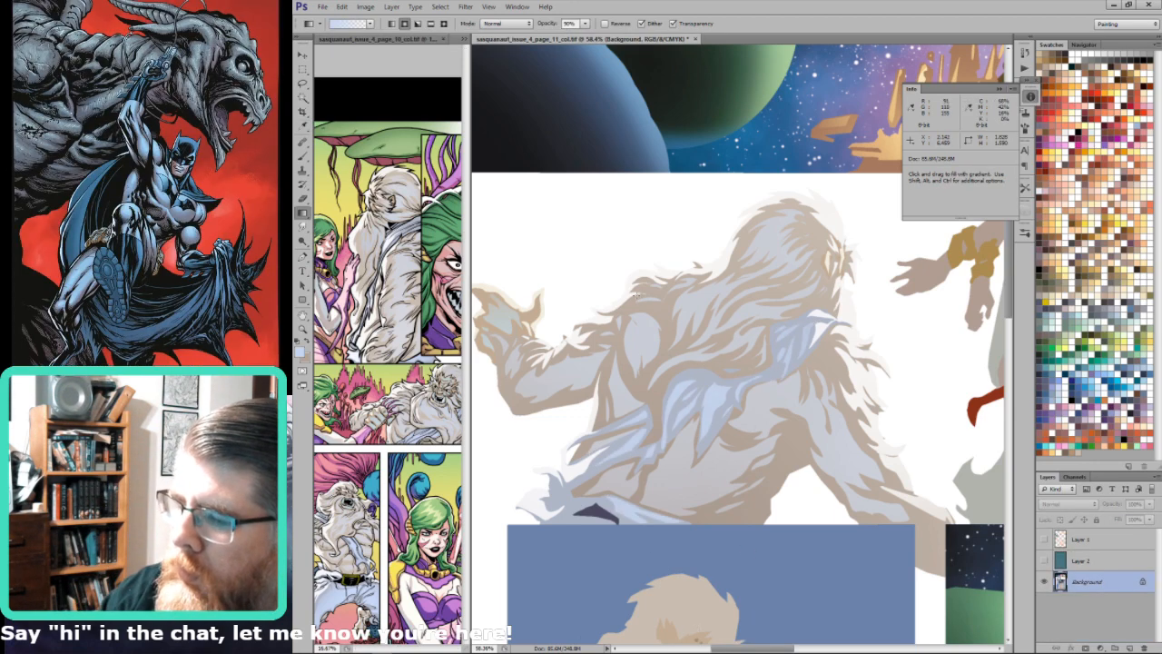
Step: Deselect the clothing, hide the Info panel and save page 11
key("ctrl+h")
left_click_drag(776, 467, 914, 102)
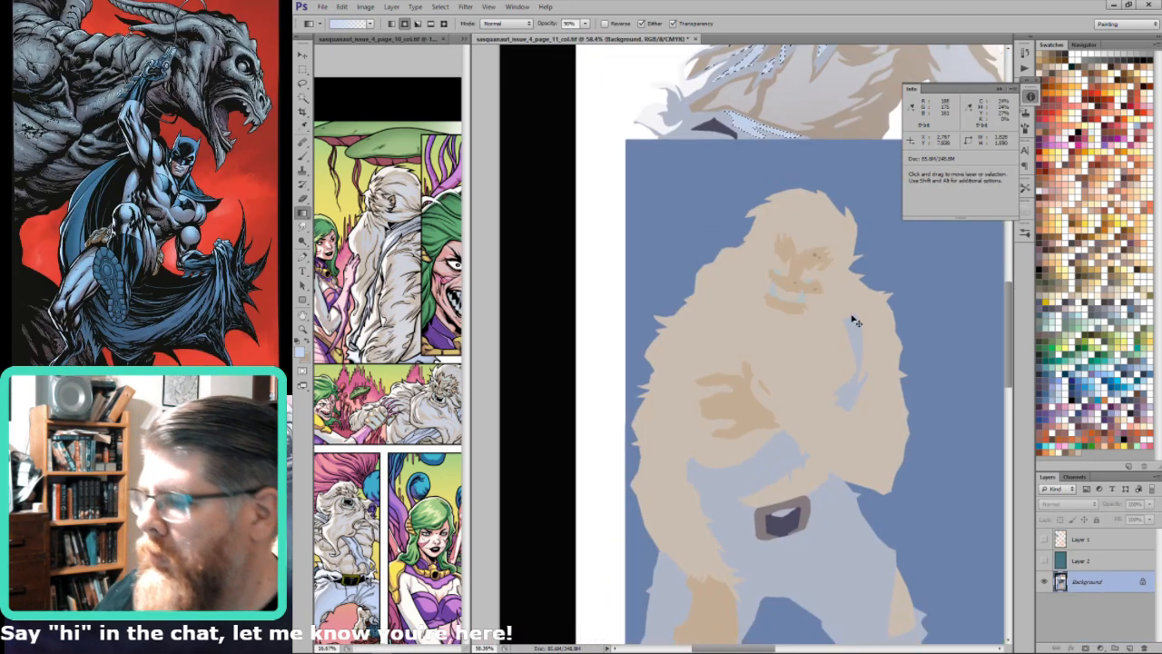
key("ctrl+6")
key("grave")
key("ctrl+2")
key("ctrl+0")
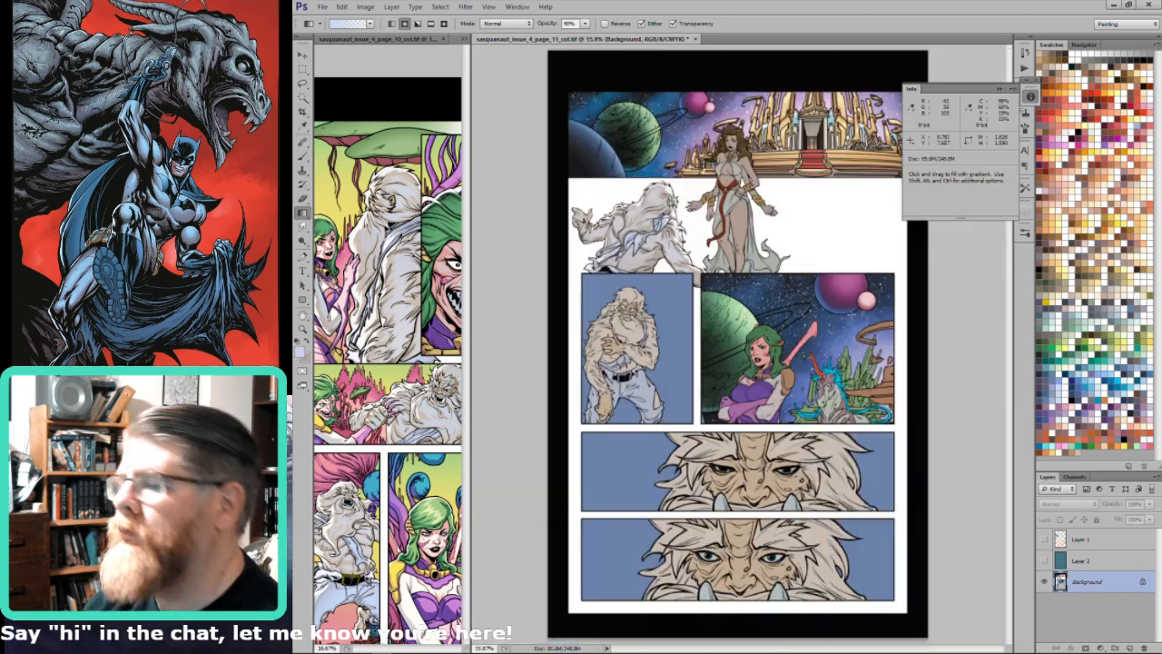
key("v")
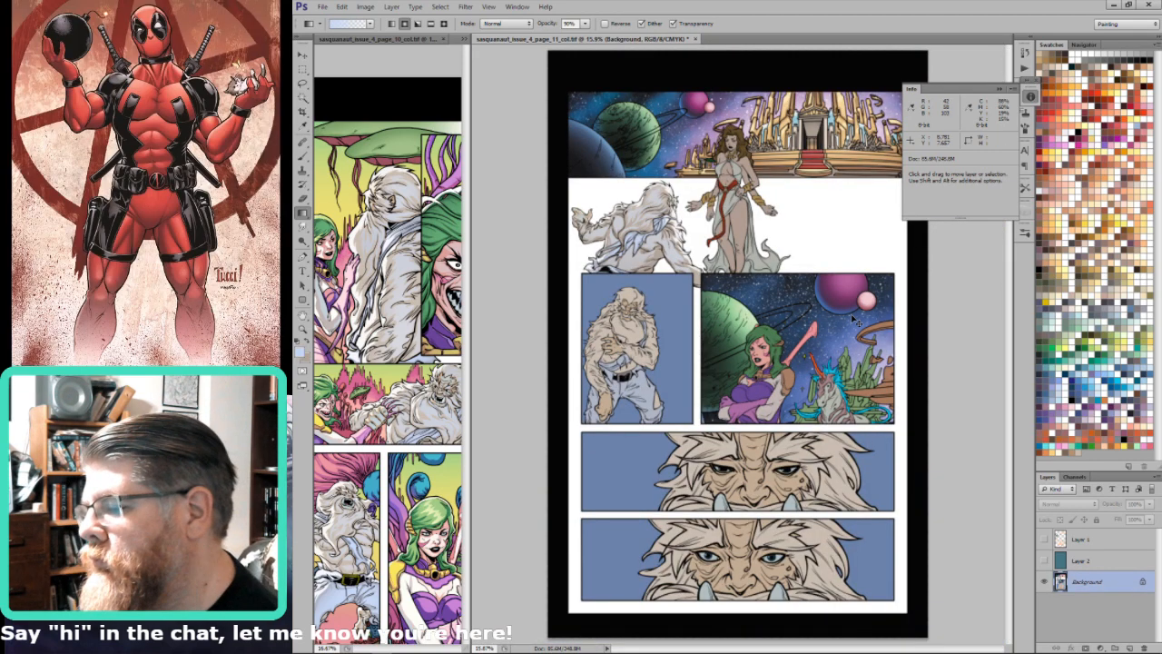
key("g")
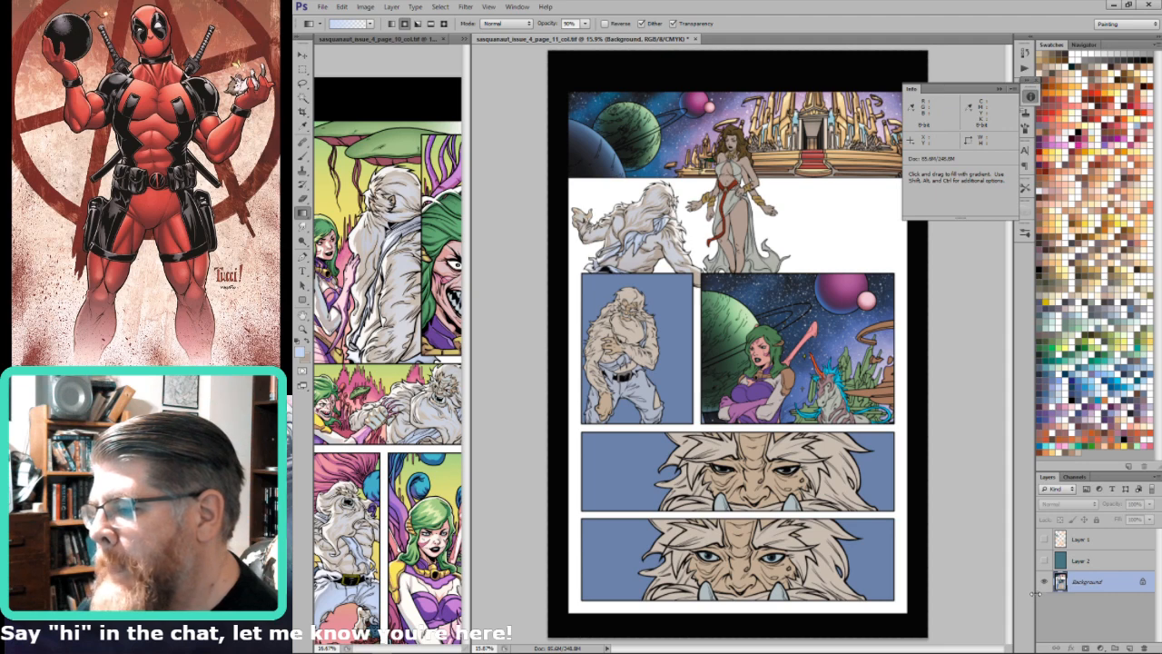
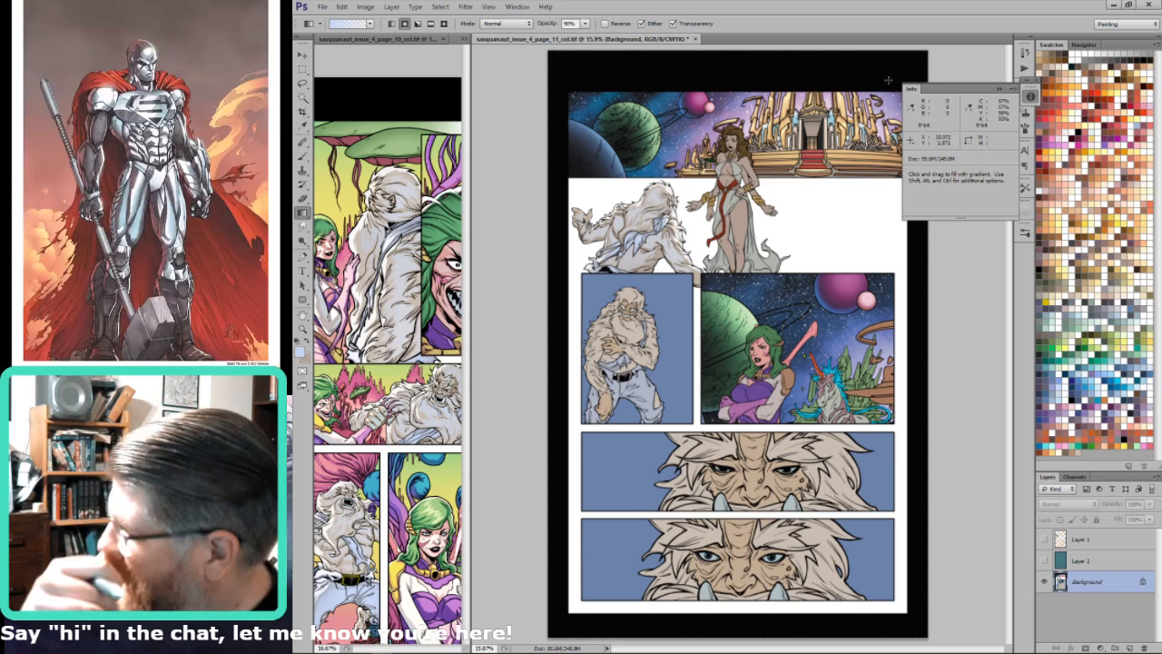
left_click(1030, 94)
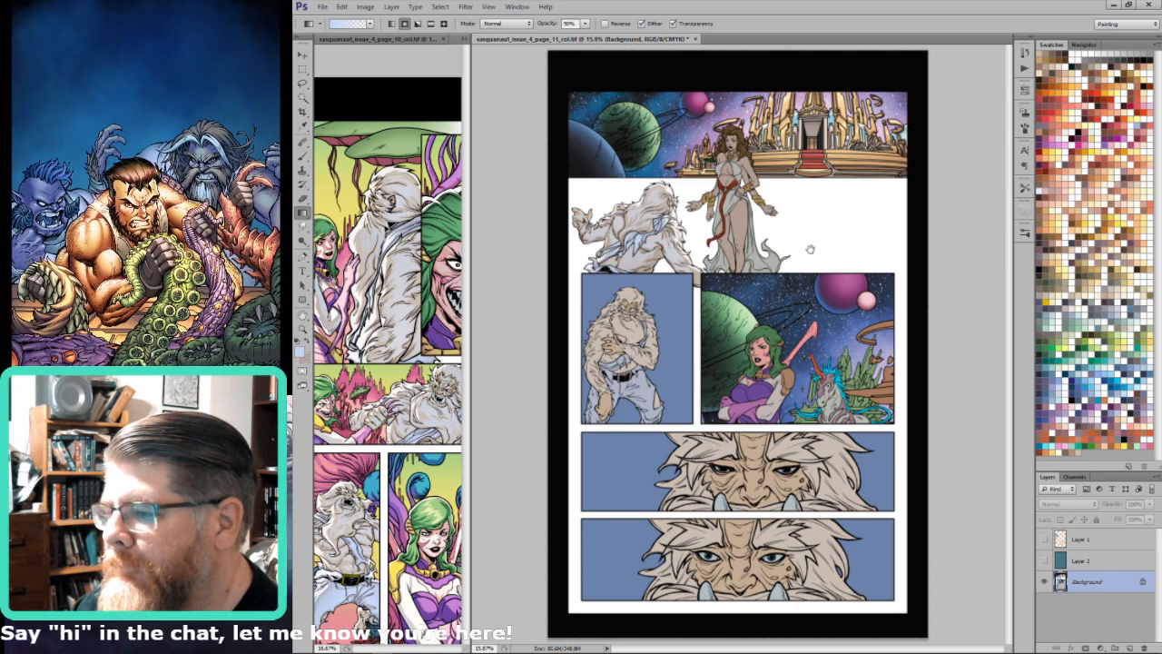
key("ctrl+s")
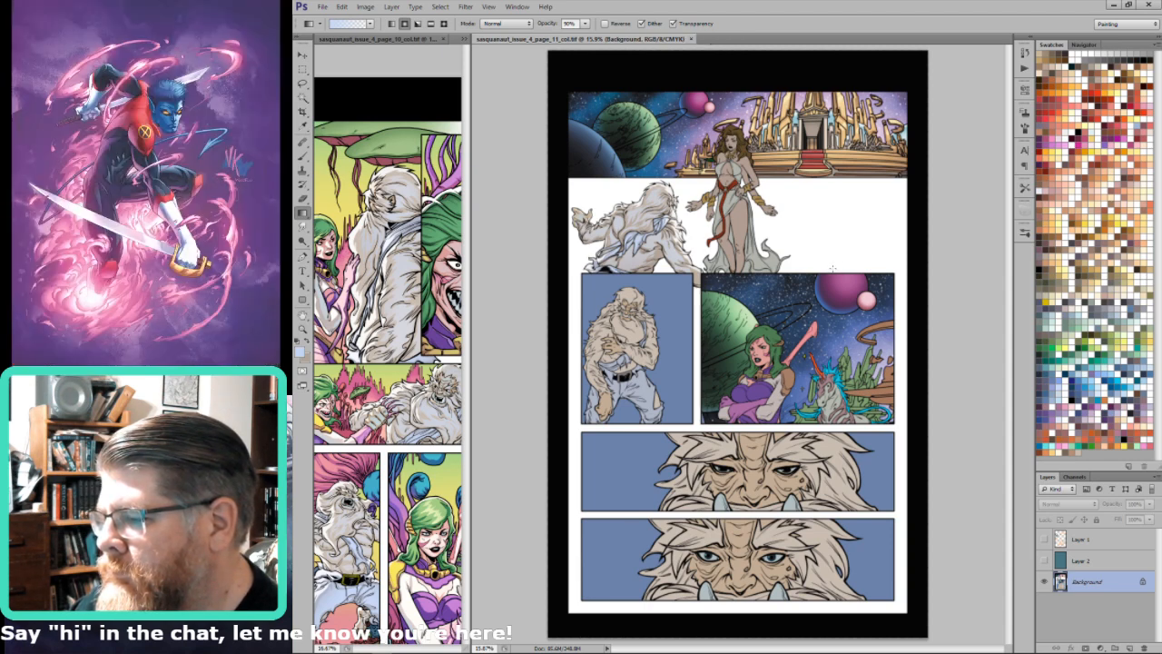
Step: Select only the blue background of the standing creature's panel and fill it with dark navy sampled from the space scene
key("w")
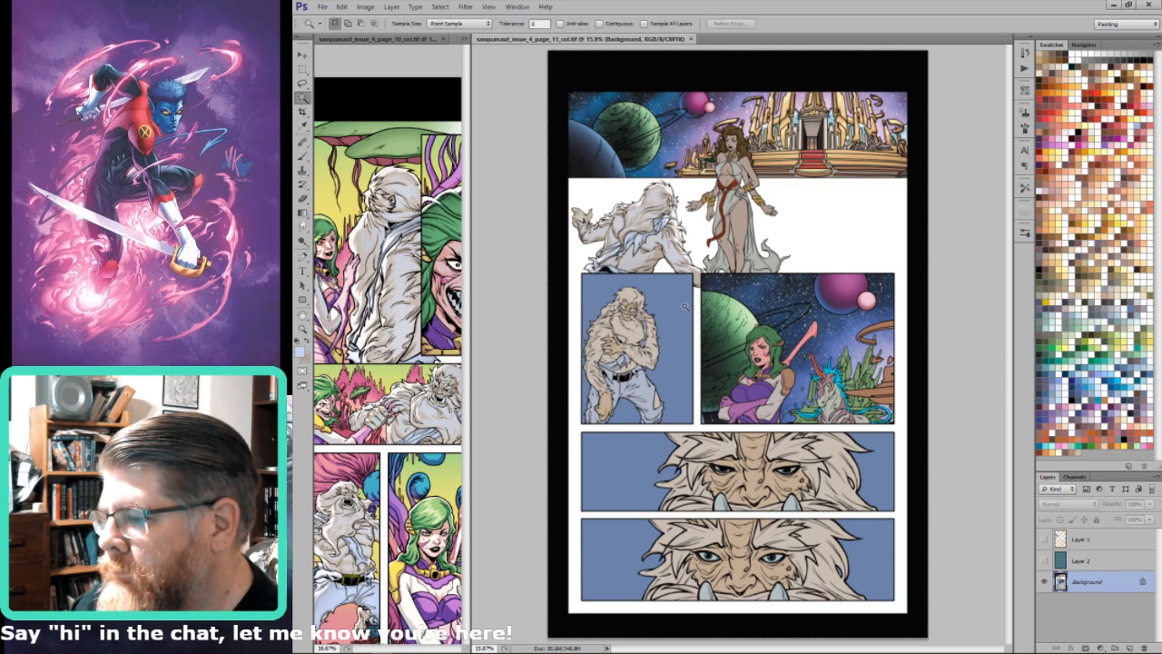
left_click(690, 293)
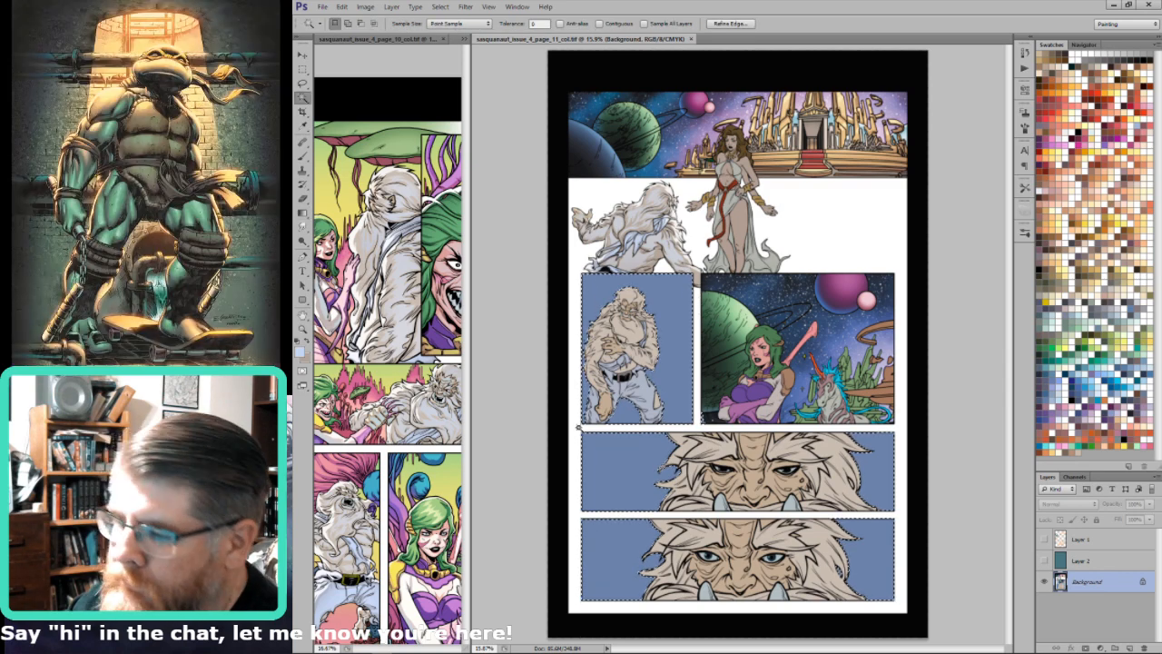
key("m")
left_click_drag(575, 434, 953, 624)
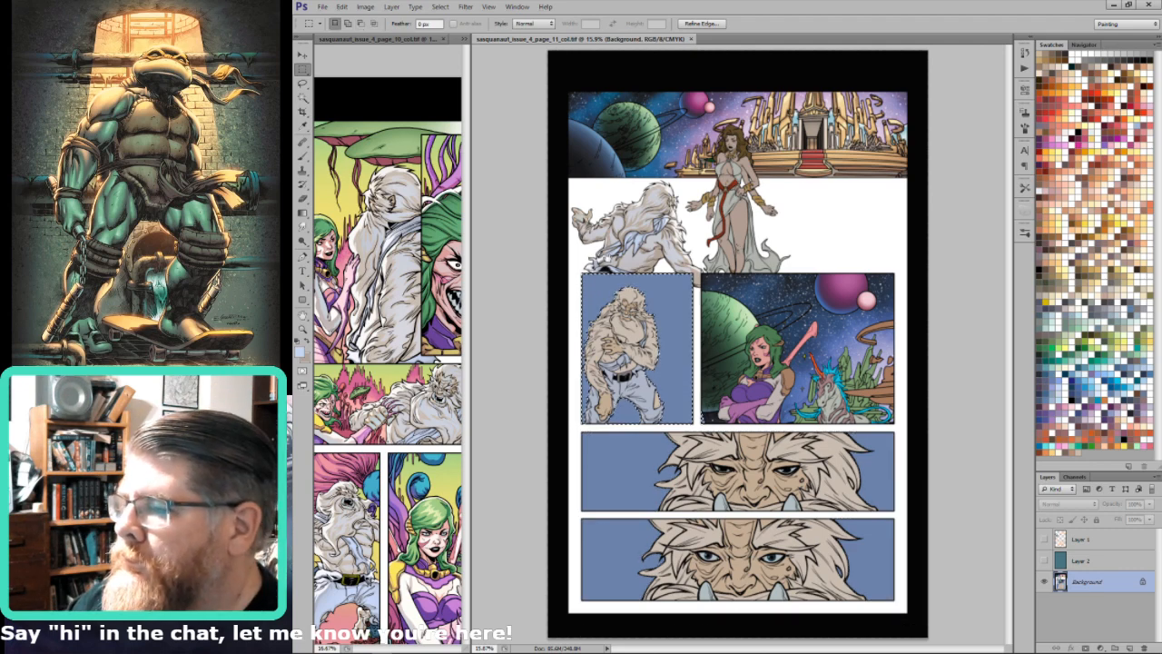
key("i")
left_click(640, 92)
key("alt+BackSpace")
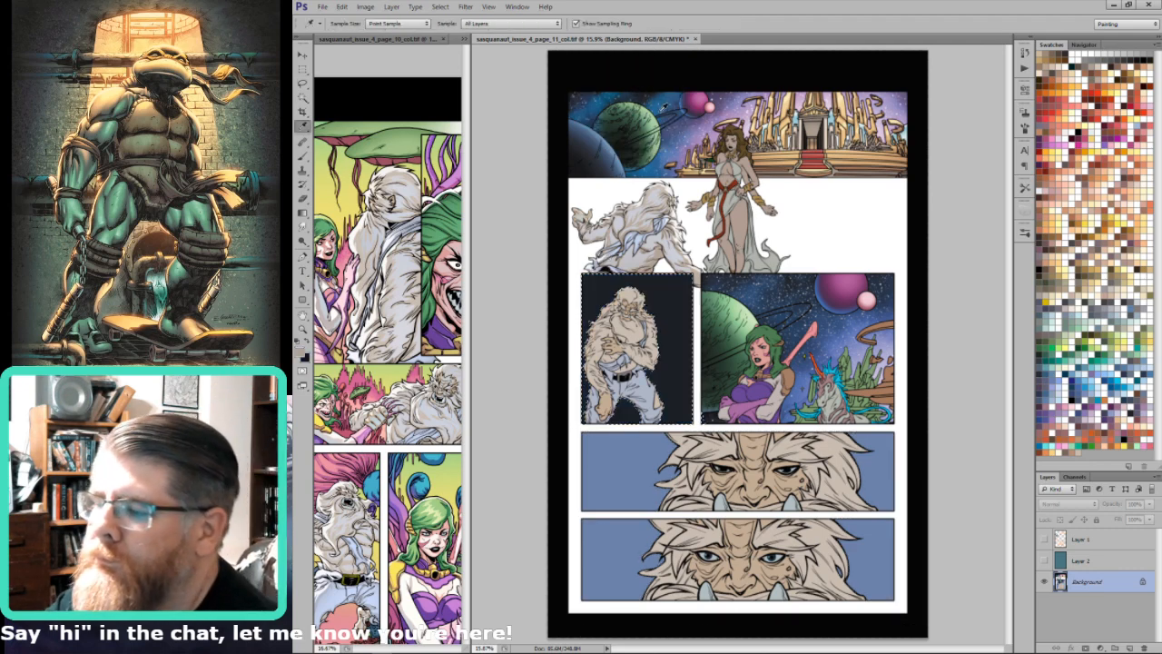
Step: Blend a blue gradient at 90% opacity diagonally across the standing creature's panel background, leaving the upper corner dark
key("ctrl+d")
key("g")
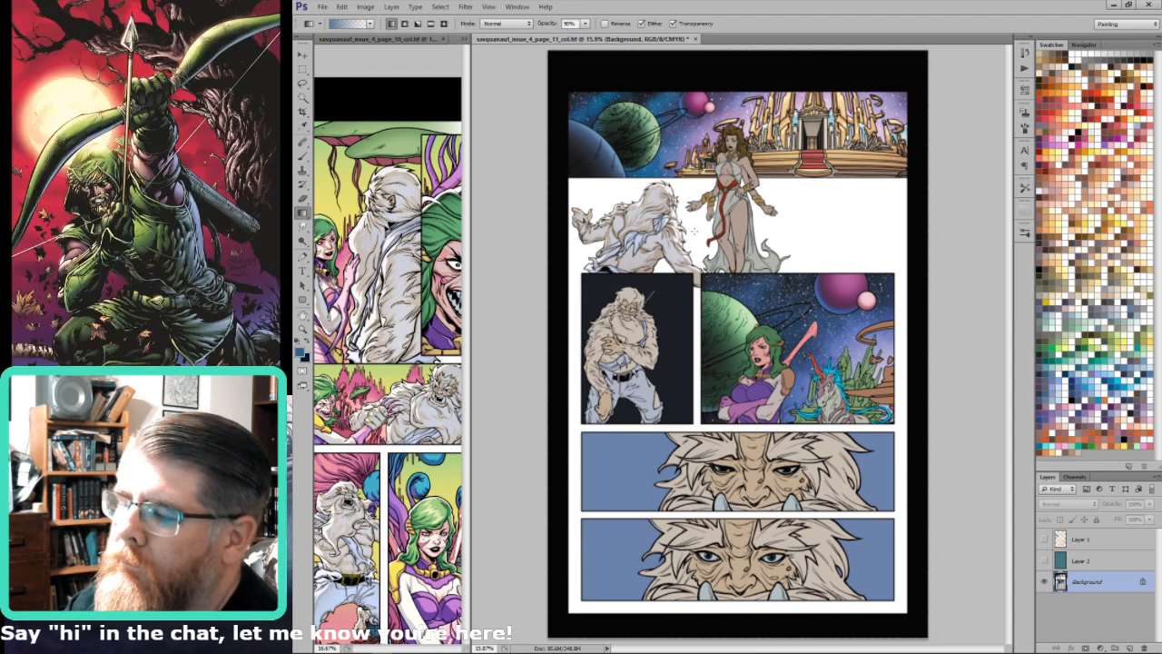
left_click_drag(693, 232, 681, 232)
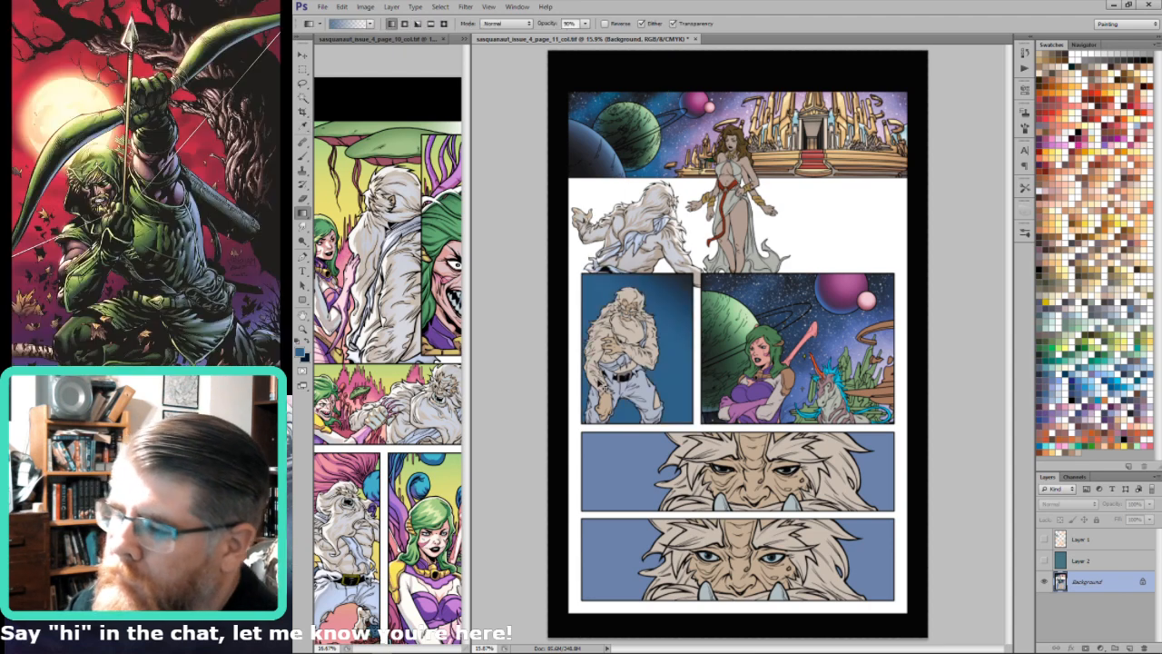
key("ctrl+z")
left_click_drag(603, 386, 624, 410)
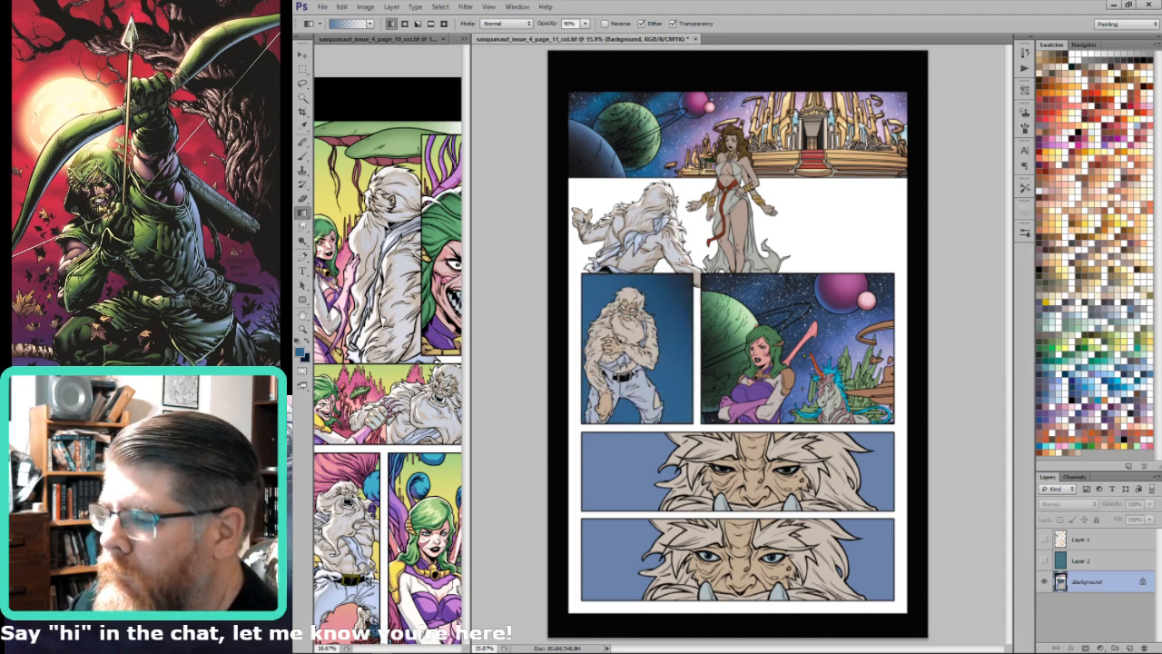
Step: Sample the green from the page 10 sky and choose a different brush preset for page 11
key("i")
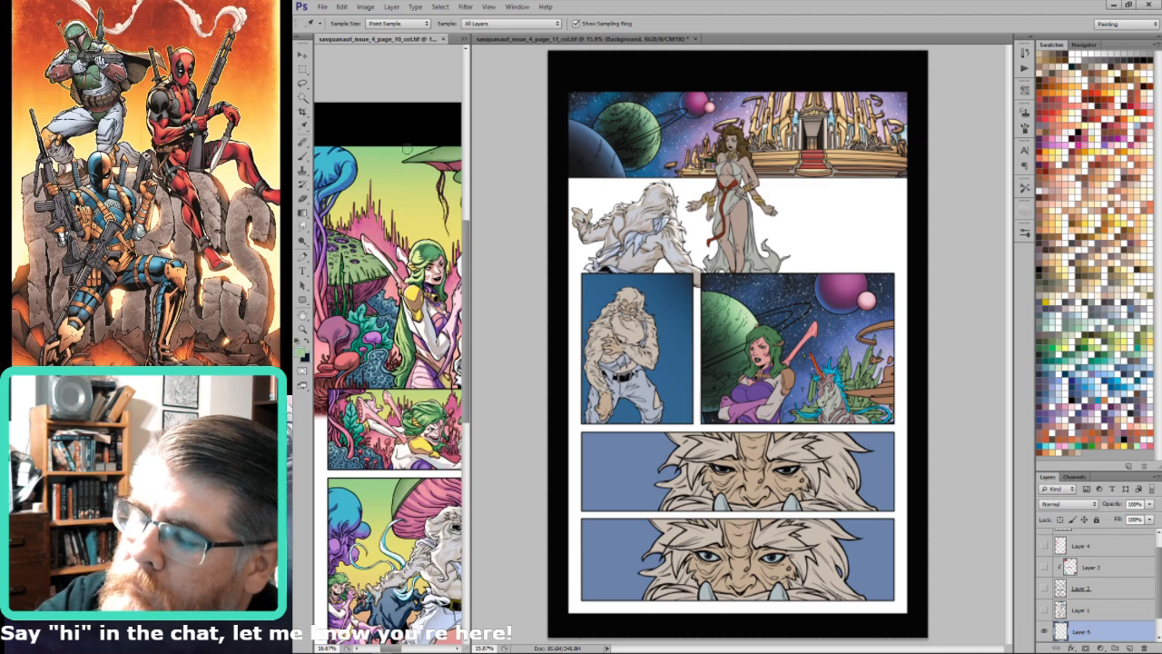
key("b")
left_click(596, 253)
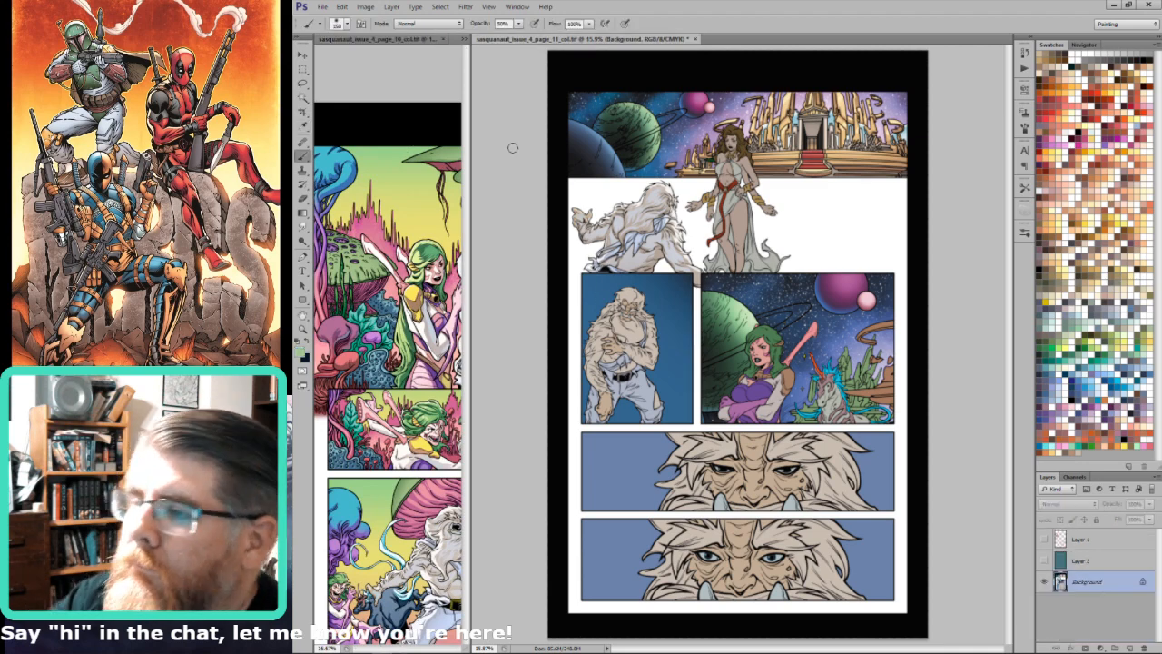
left_click(320, 24)
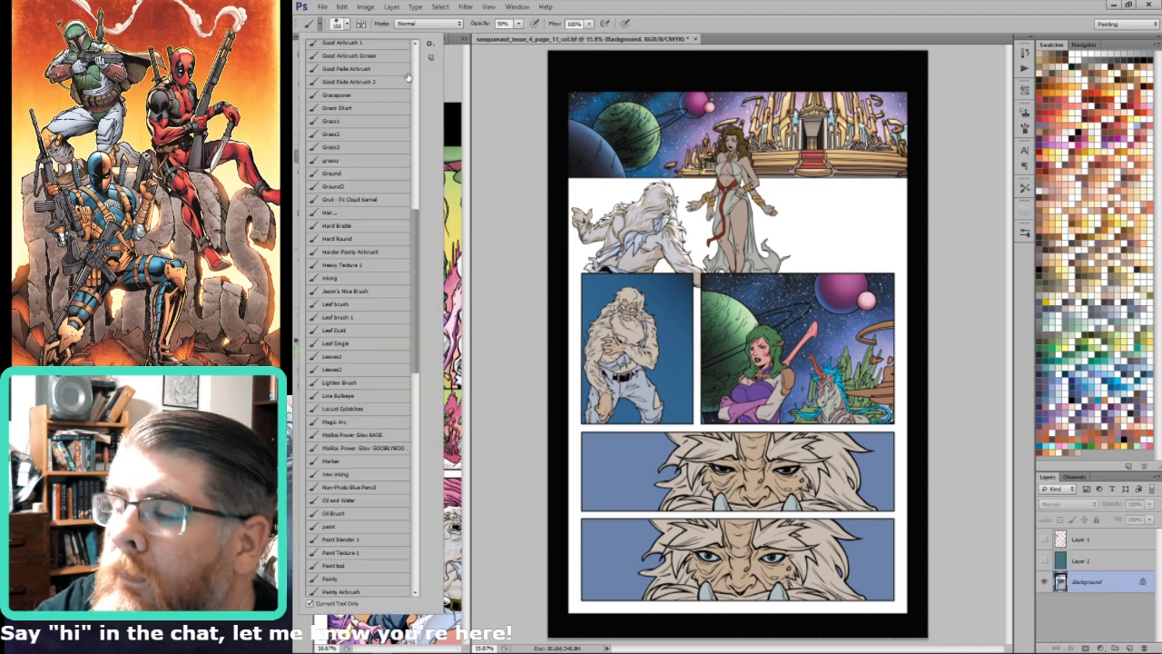
scroll(407, 77, "up", 10)
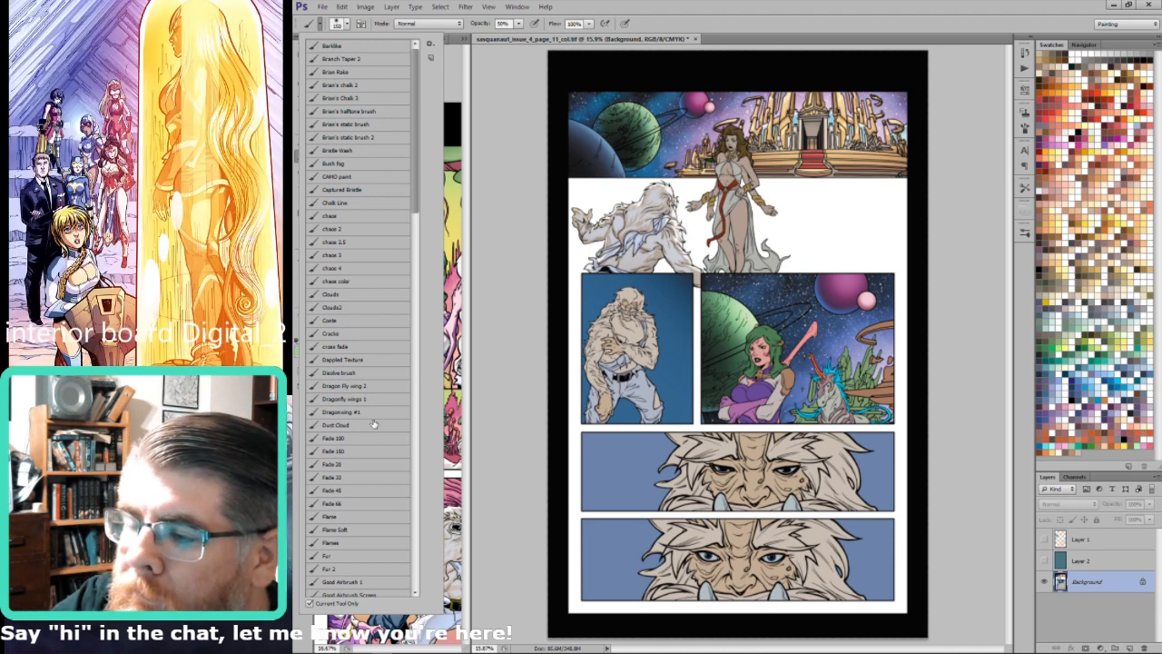
left_click(383, 401)
Step: Enlarge the brush to 1200 px and paint the green at 50% opacity over the background around the standing creature
key("]")
key("]")
key("]")
key("]")
key("]")
key("]")
key("]")
key("]")
key("]")
key("]")
key("]")
key("]")
mouse_move(590, 286)
left_mouse_down()
mouse_move(621, 352)
mouse_move(595, 328)
mouse_move(666, 368)
mouse_move(646, 361)
mouse_move(636, 381)
mouse_move(619, 372)
mouse_move(621, 396)
mouse_move(661, 392)
left_mouse_up()
key("]")
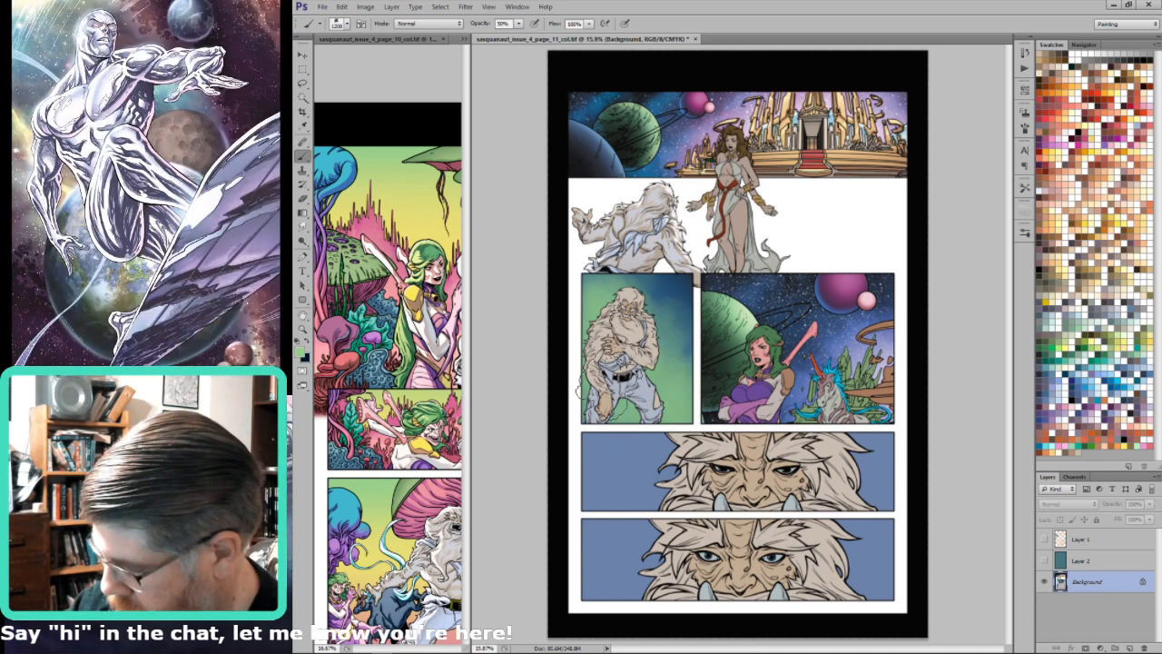
key("f")
key("f")
key("f")
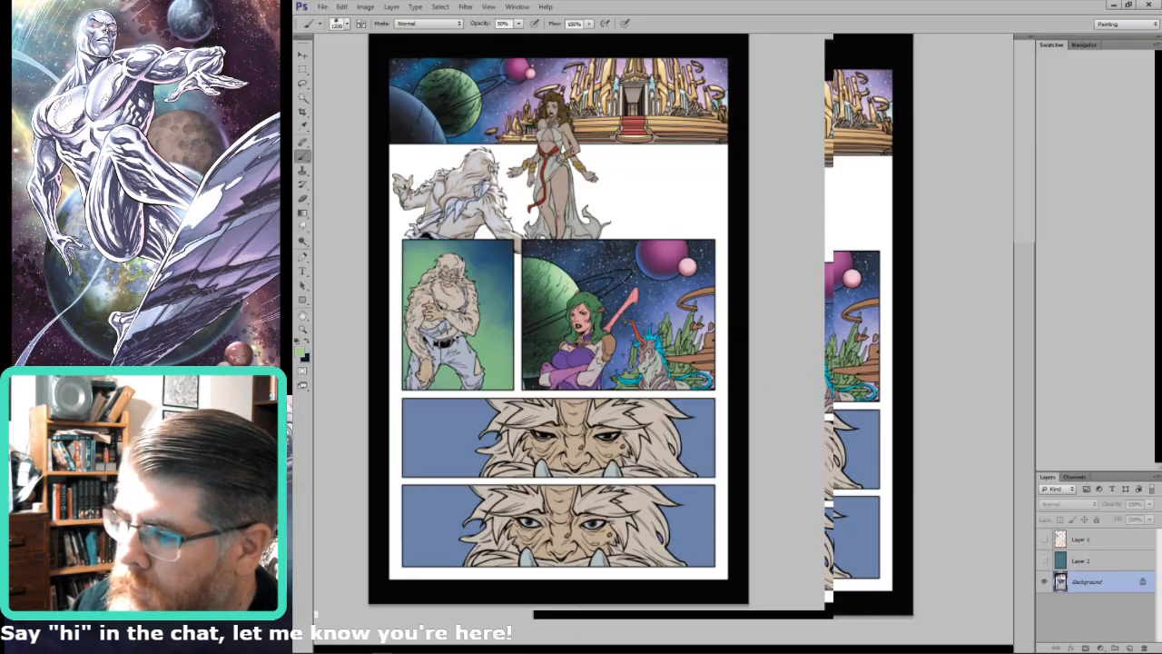
Step: Sample the yellow from the page 10 sky and brush it at 50% opacity over the lower background behind the standing creature
key("g")
left_click_drag(621, 353, 648, 295)
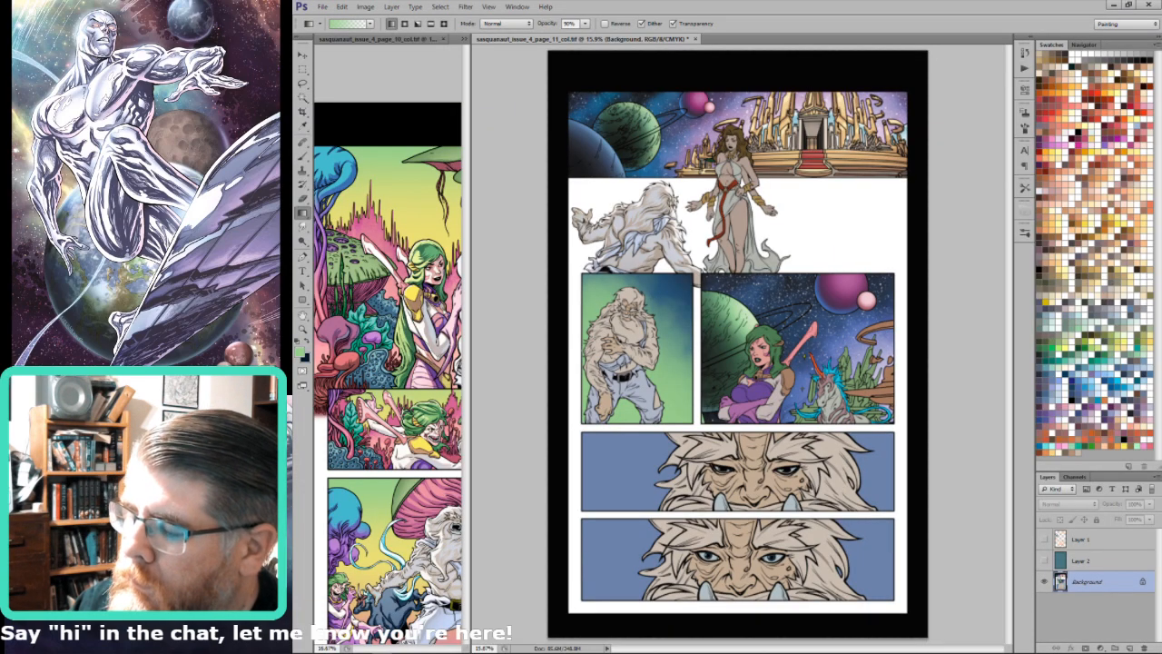
key("i")
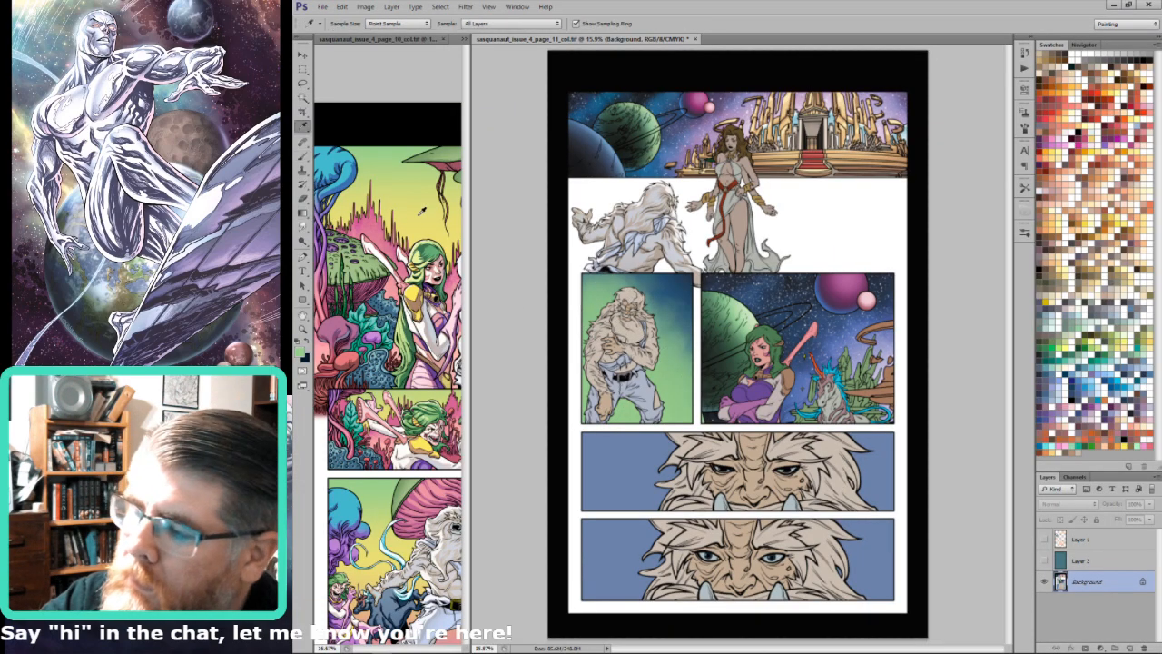
key("b")
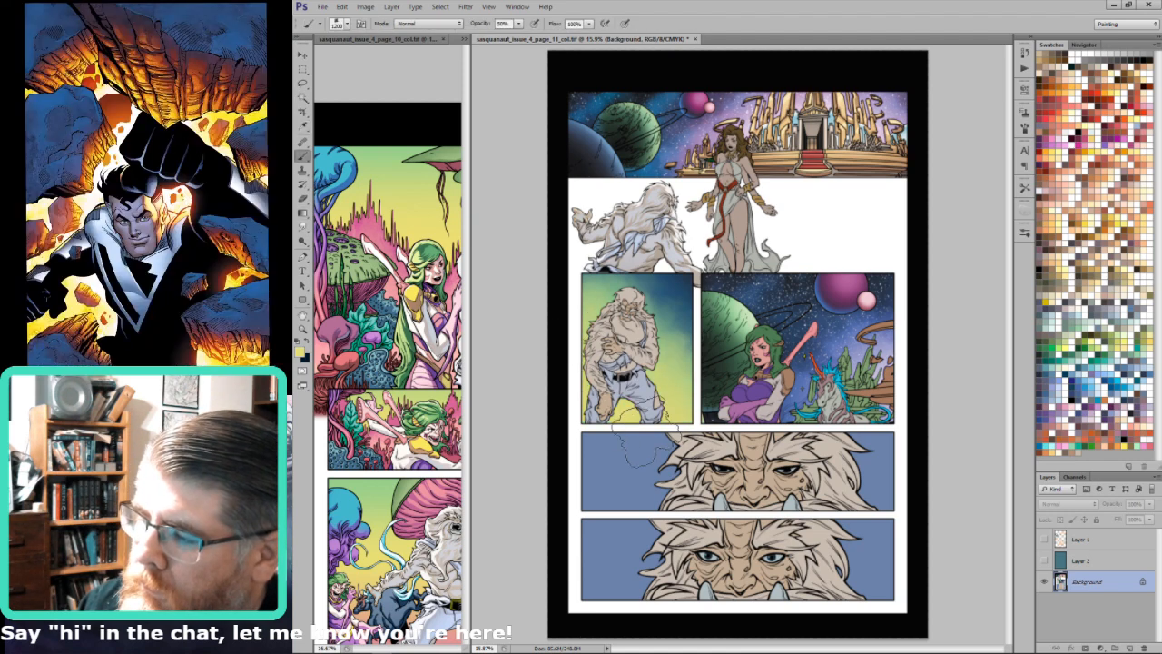
Step: Sample the blues from the standing creature's panel background, ending on the dark upper-corner blue, and choose another pencil preset
key("i")
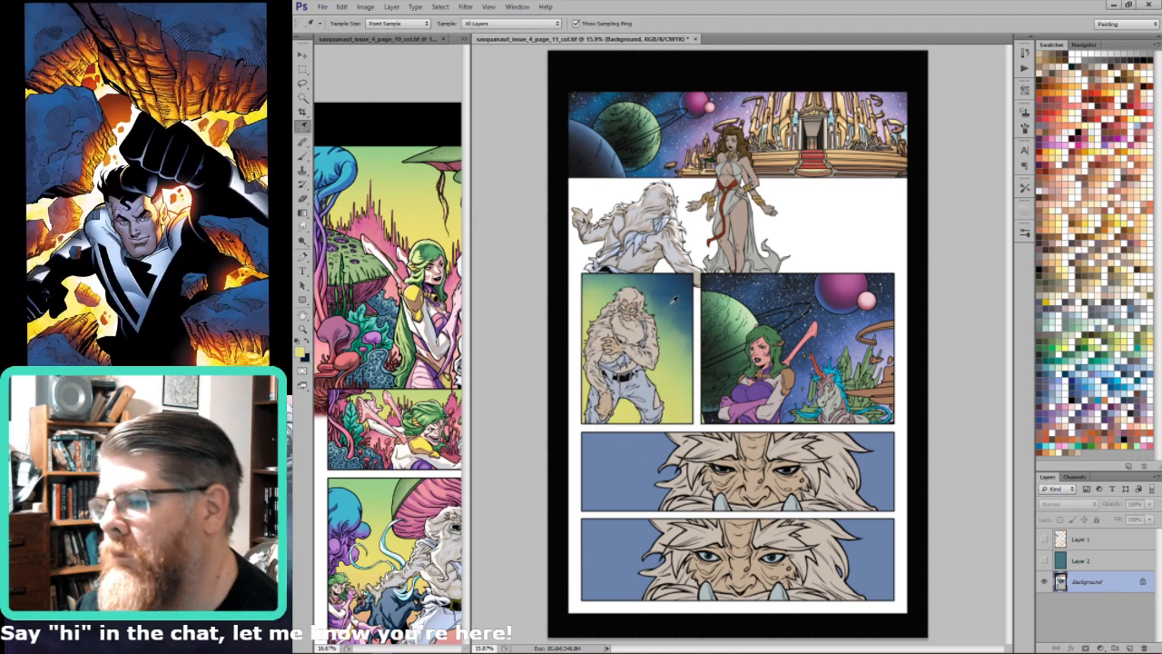
left_click(687, 333)
key("b")
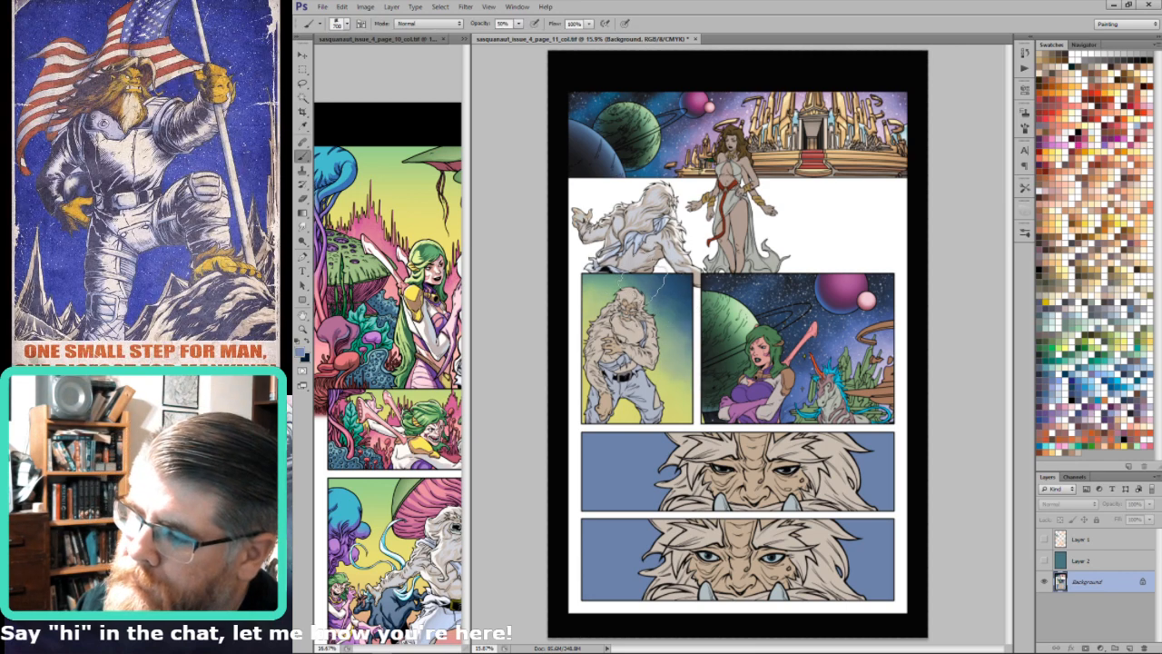
key("shift+b")
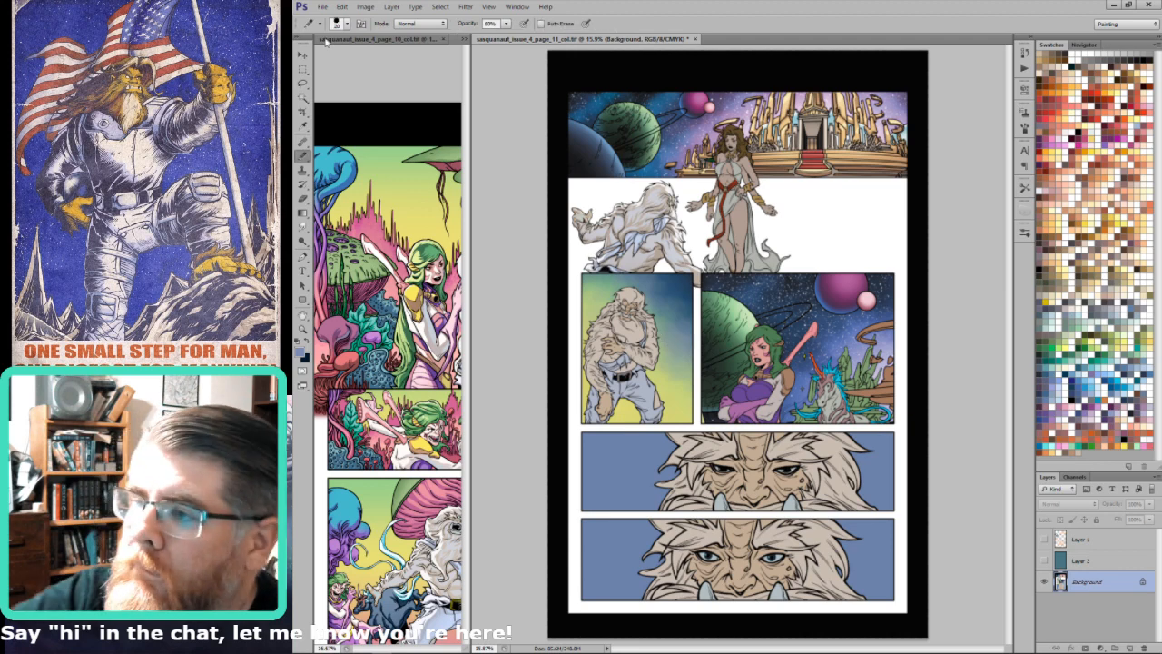
left_click(318, 26)
left_click(411, 360)
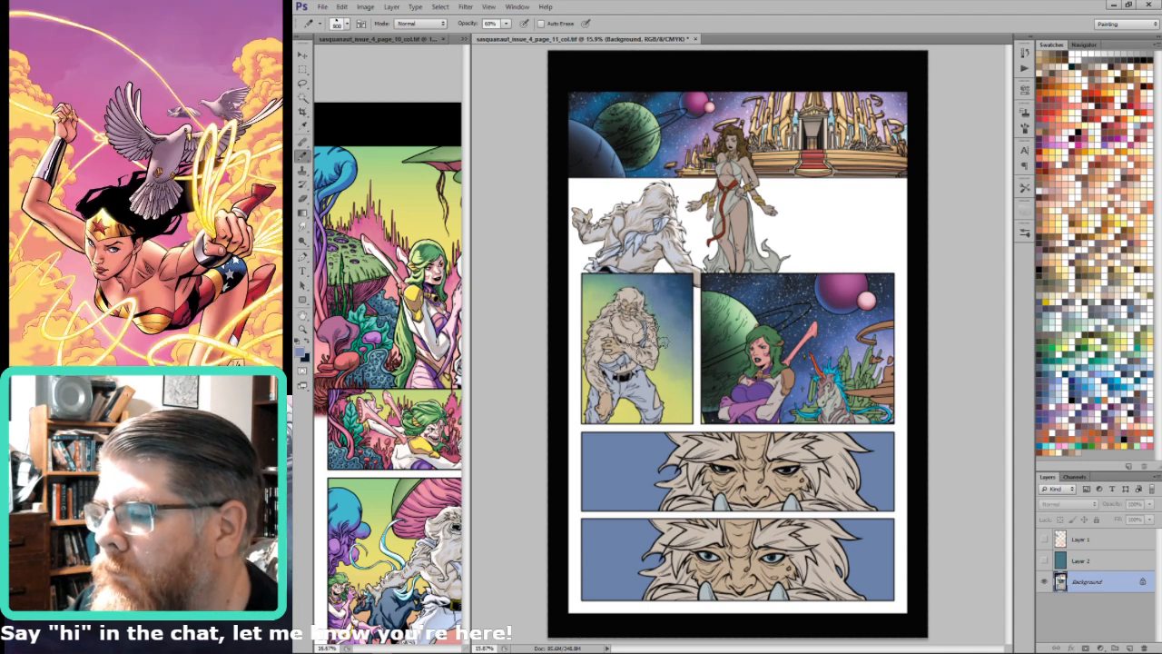
left_click(686, 281, "alt")
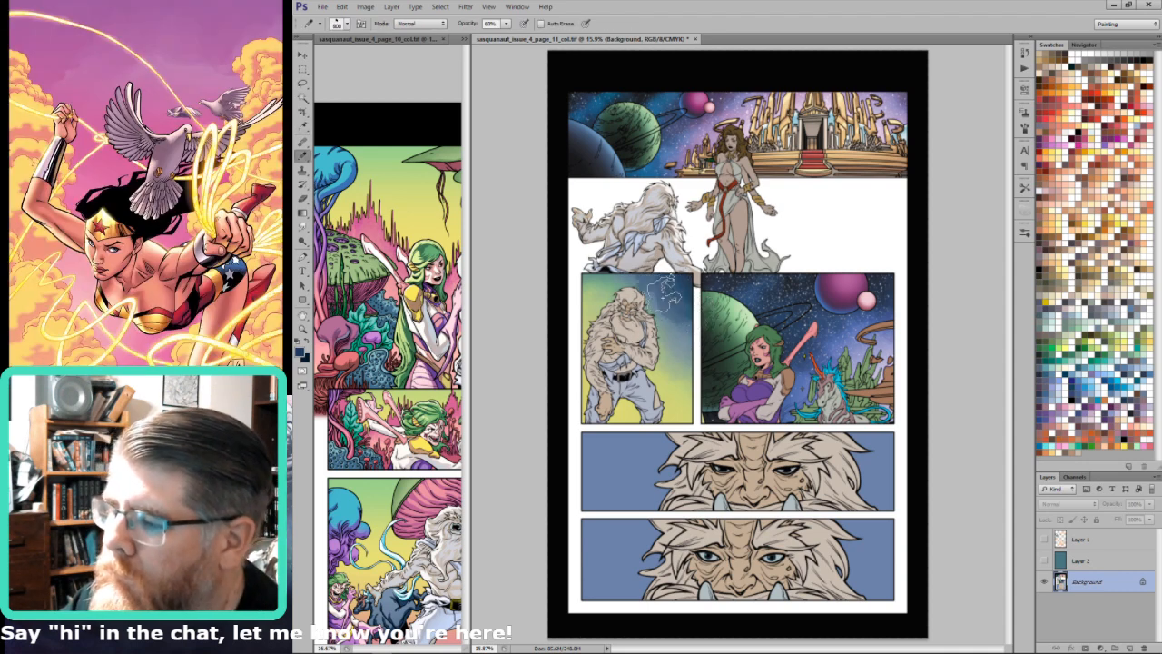
Step: Enlarge the brush to 1700 px and paint the dark blue at 30% opacity over the upper background behind the standing creature
key("bracketright")
key("bracketright")
key("bracketright")
key("bracketright")
key("bracketright")
key("bracketright")
key("bracketright")
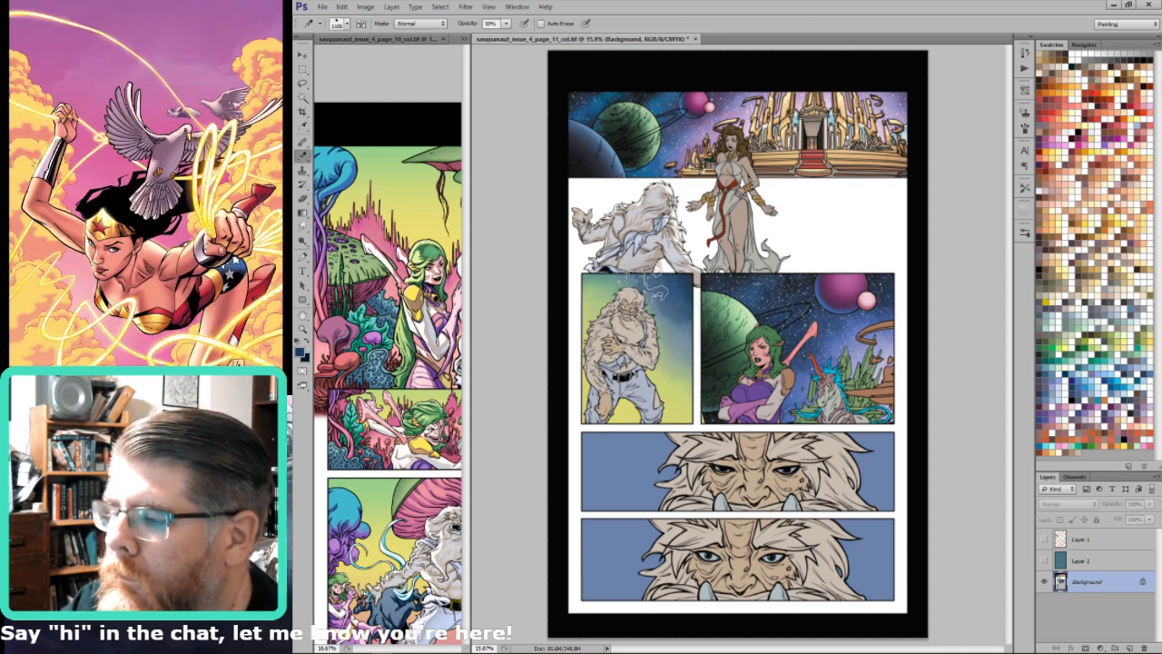
key("3")
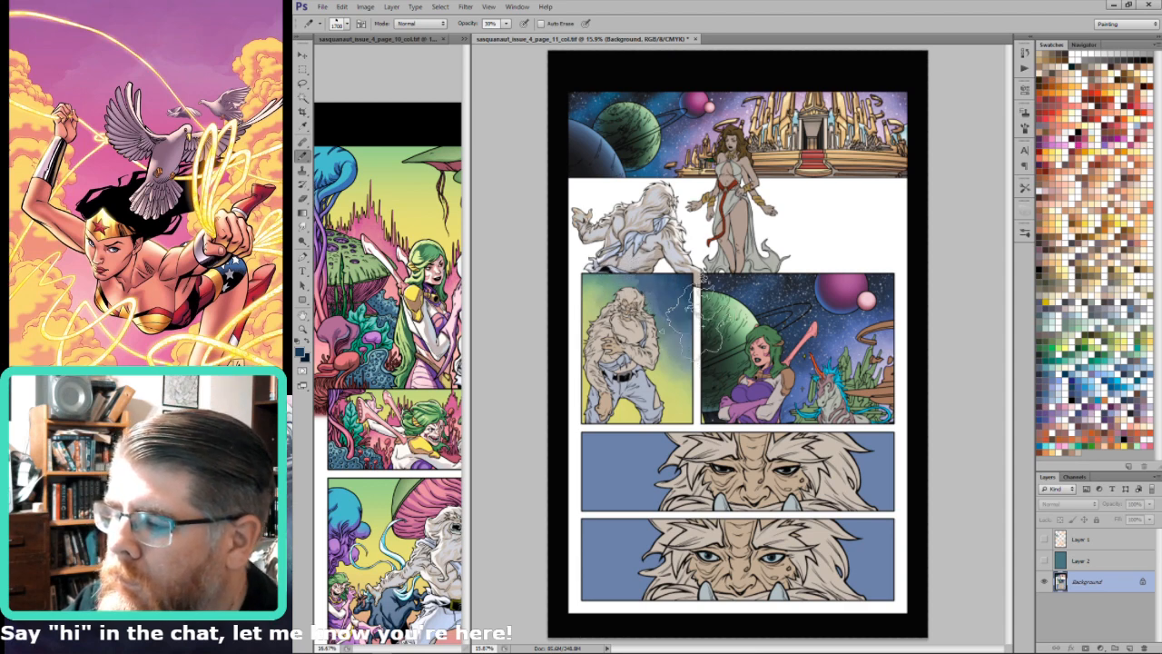
Step: Sample the green from the page 10 sky and brush it over the middle of the standing creature's background
key("i")
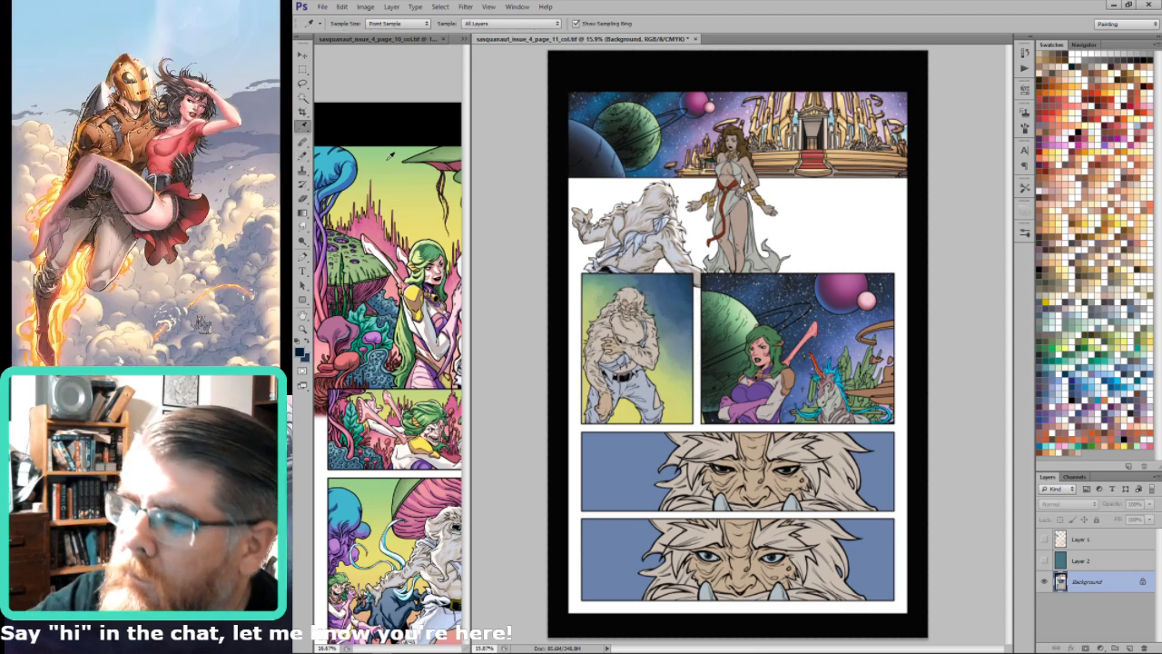
key("b")
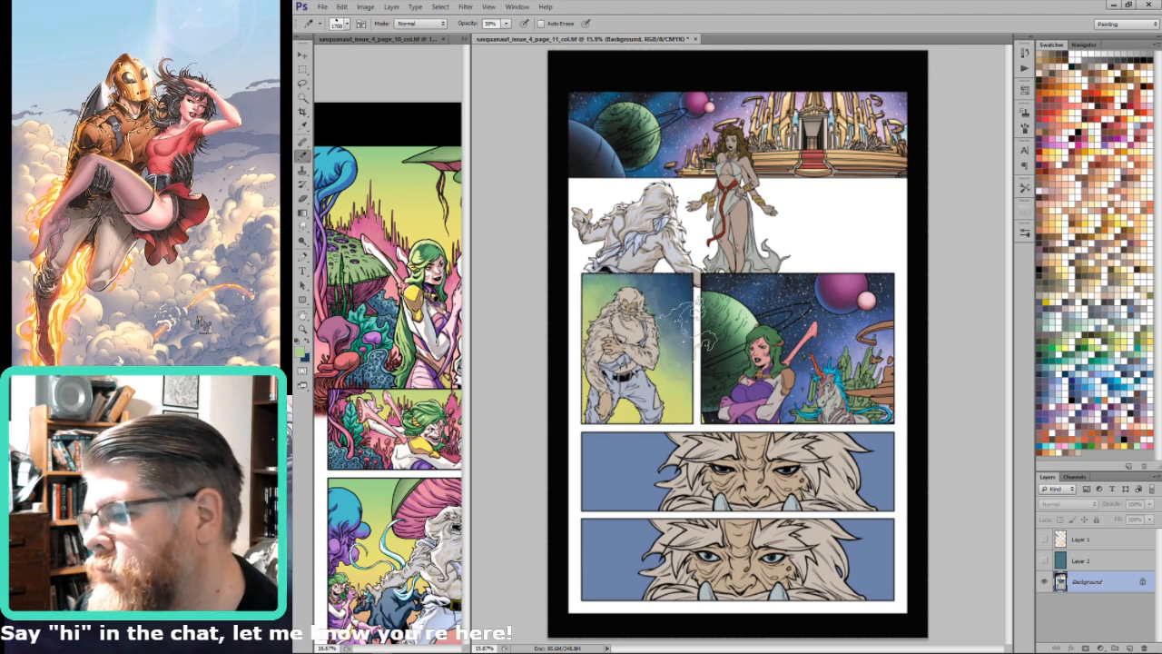
key("l")
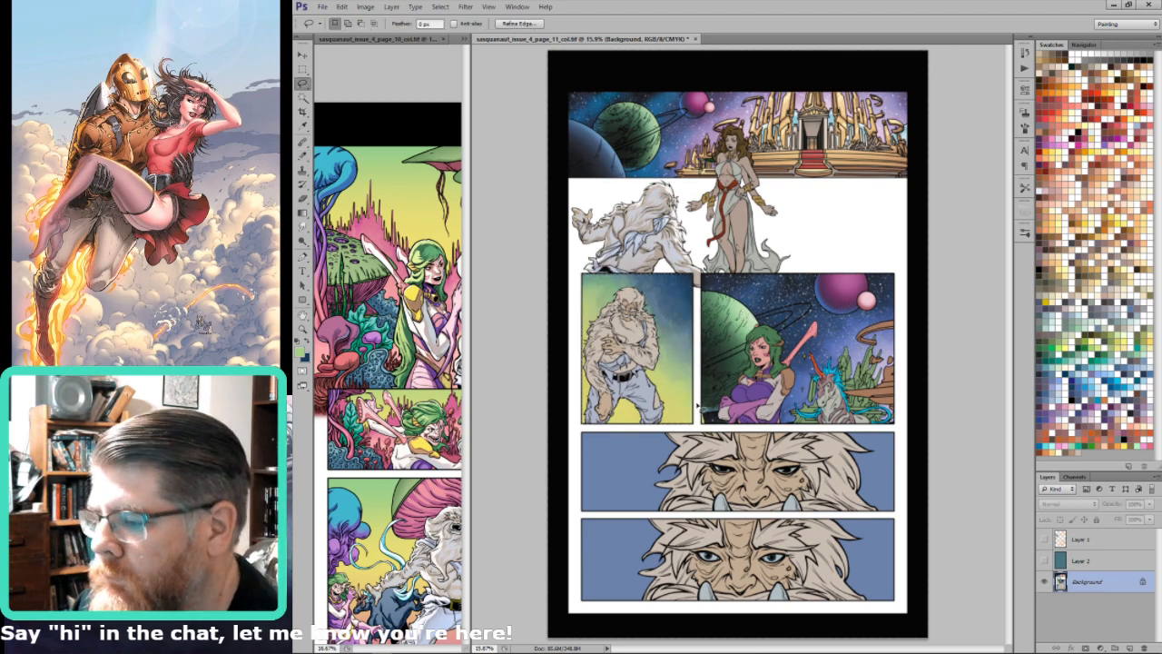
key("alt")
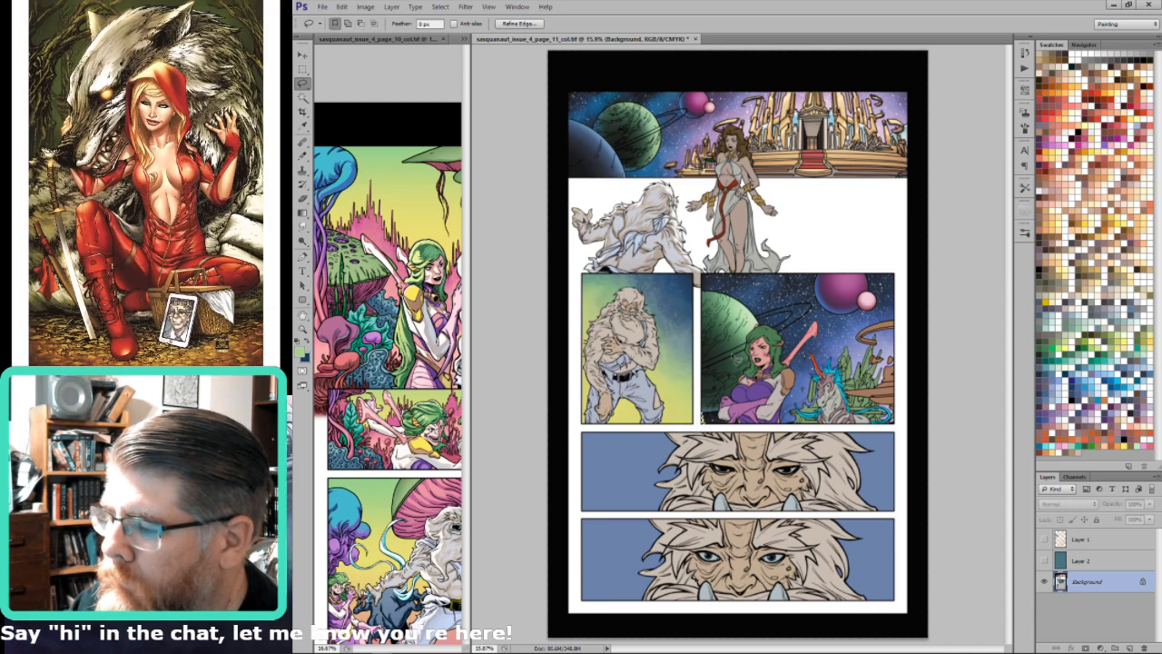
Step: Check the flats in the Alpha 2 channel, return to the colour view and save page 11
key("i")
left_click(644, 376)
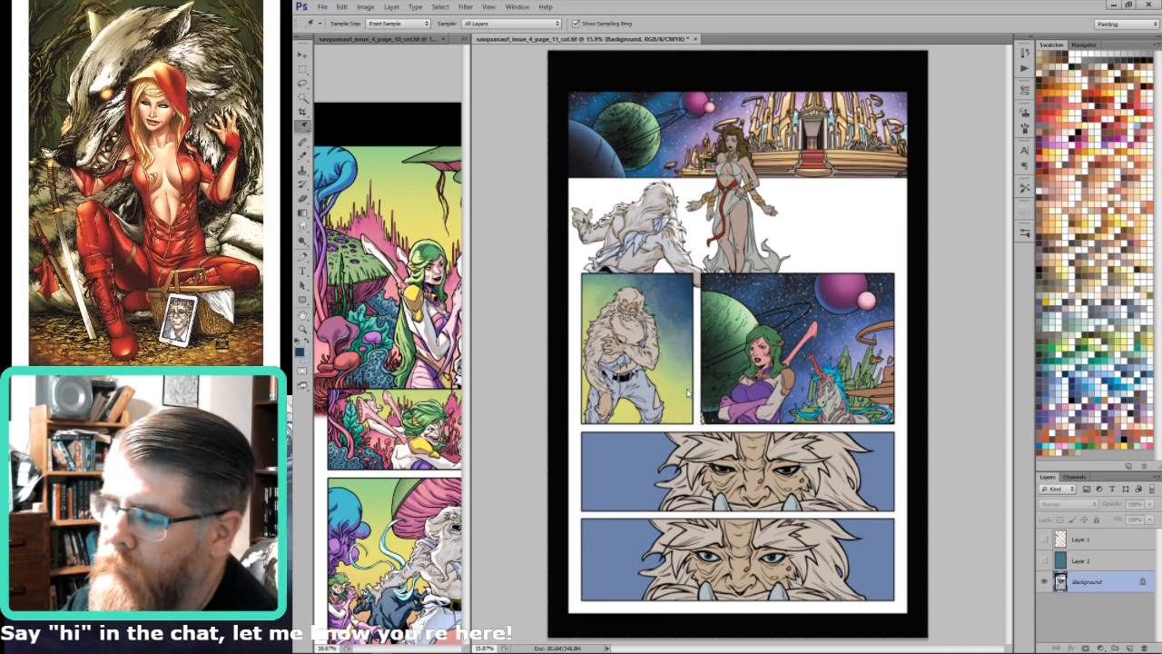
key("ctrl+7")
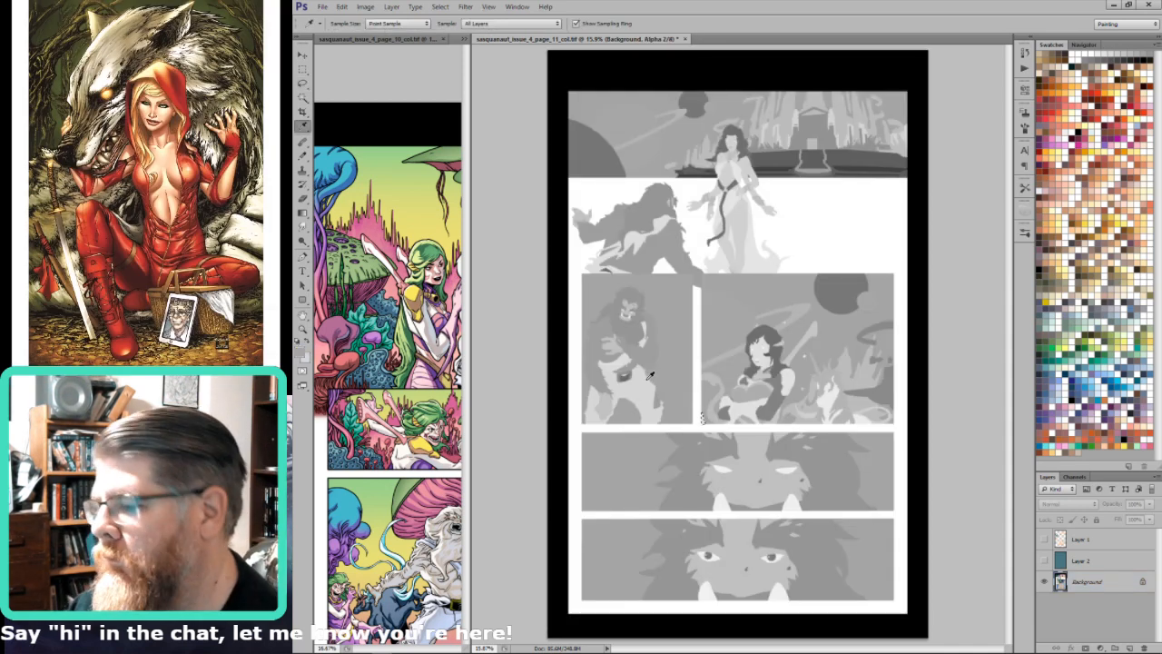
key("ctrl+6")
key("ctrl+2")
key("ctrl+s")
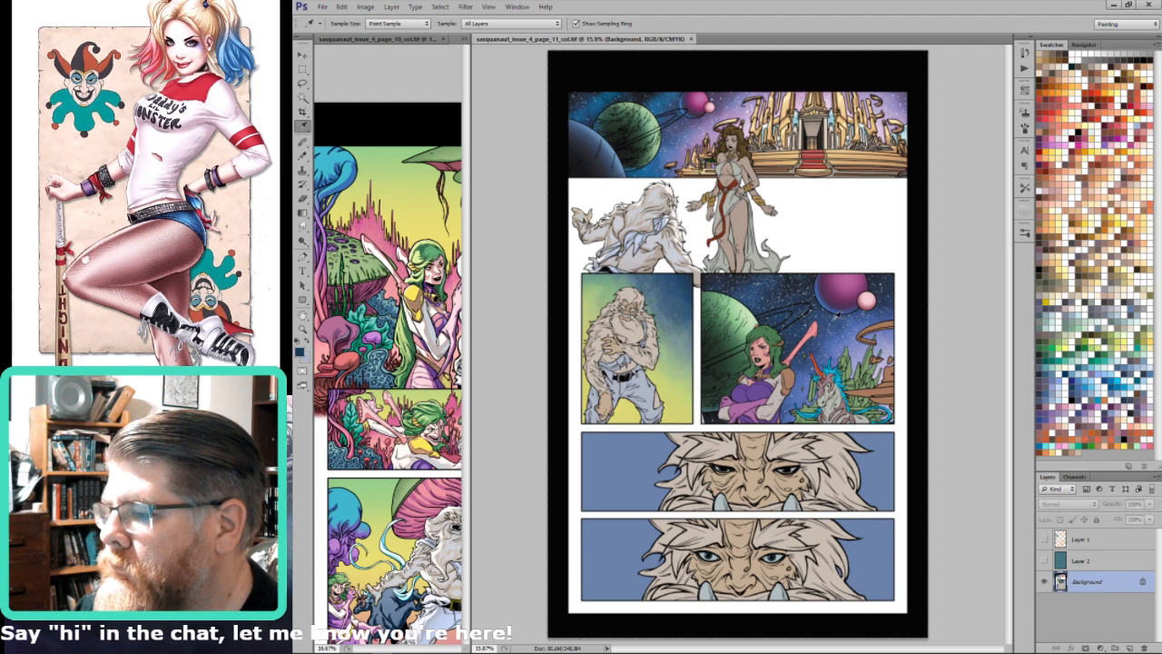
Step: Select the standing creature's panel background from its flat in the Alpha 2 channel and exclude the neighbouring and lower panels
key("ctrl+6")
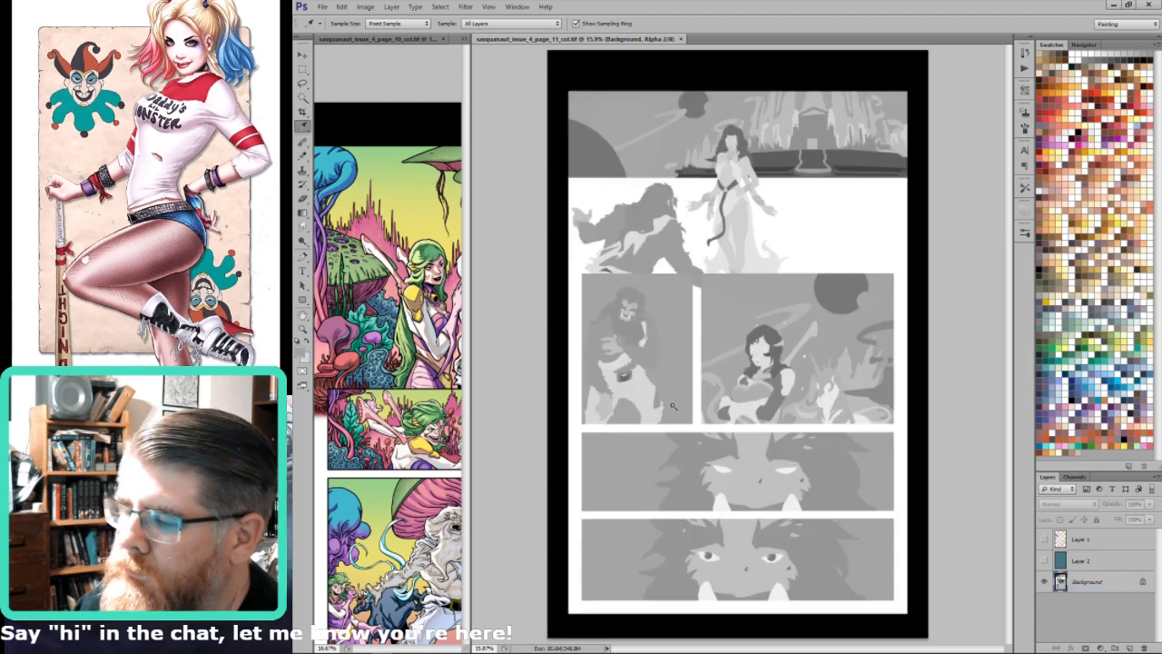
key("w")
left_click(679, 376)
key("ctrl+2")
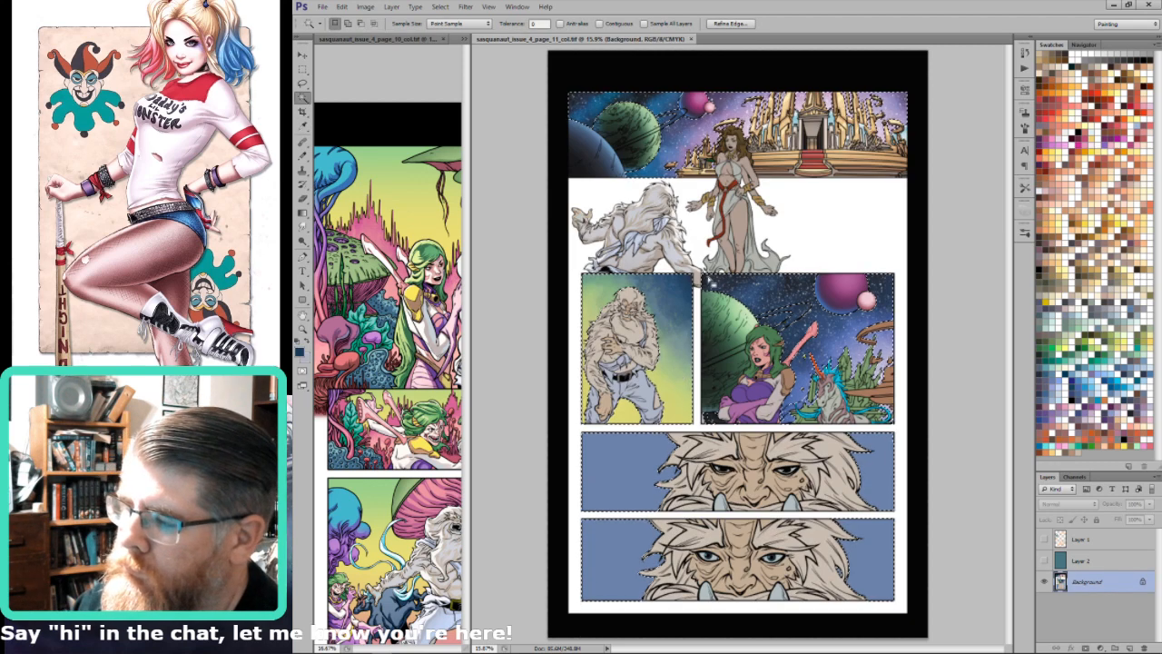
key("m")
left_click_drag(699, 268, 912, 432)
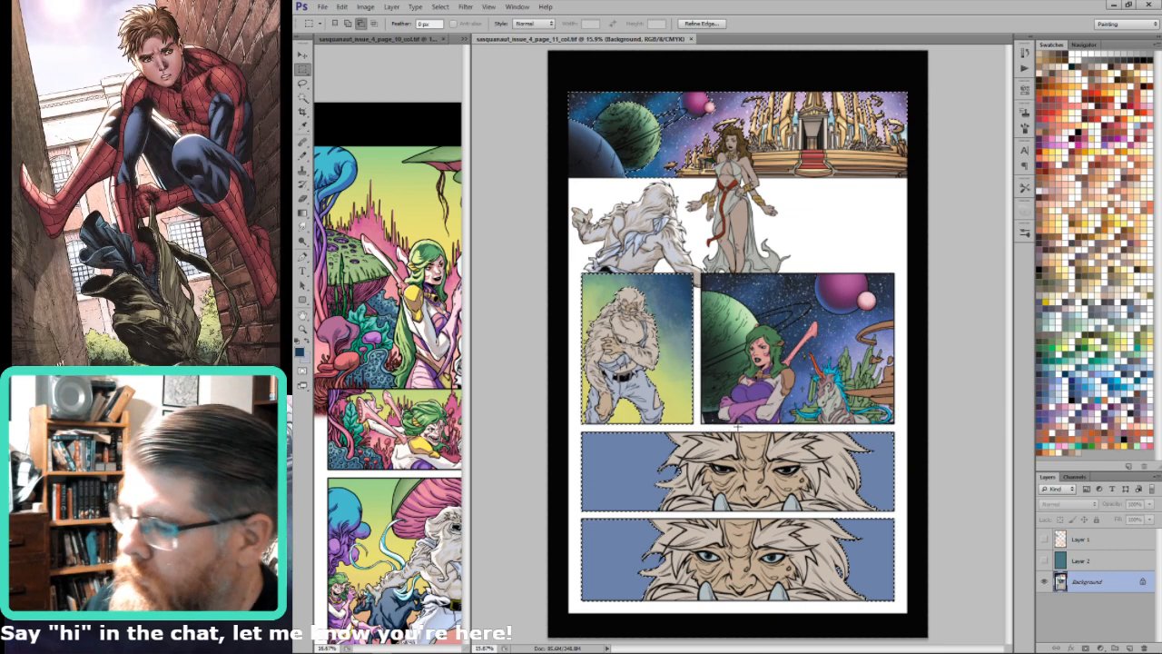
key("ctrl+d")
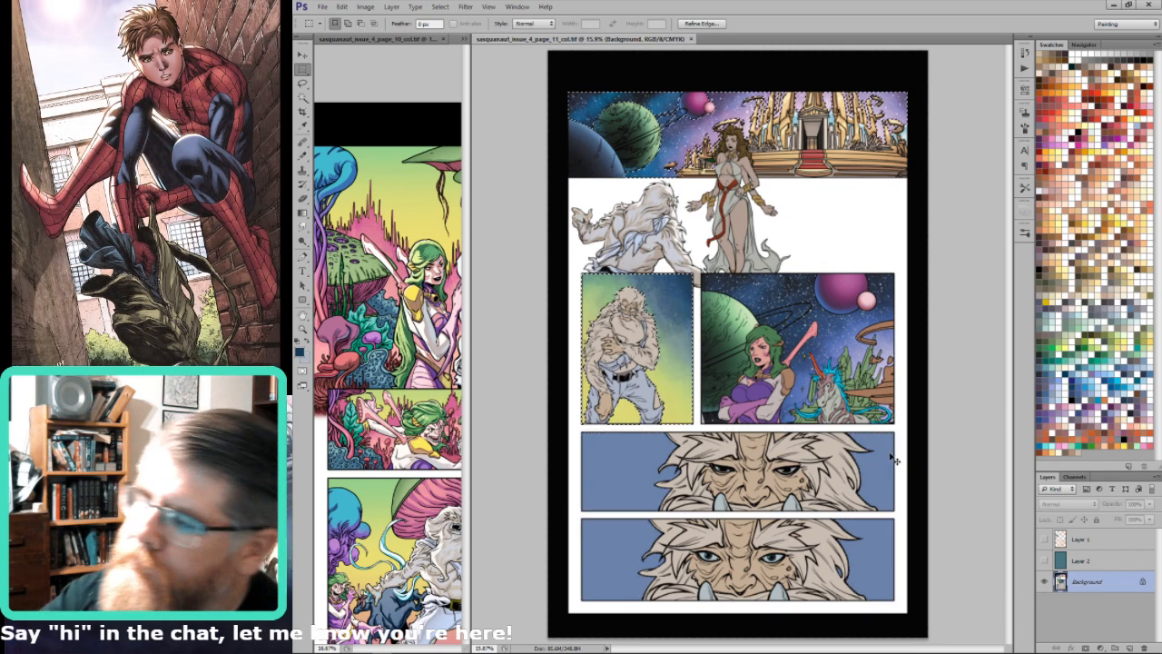
Step: Sample a peach tone and brush it at 30% opacity over the lower background around the standing creature's legs
key("i")
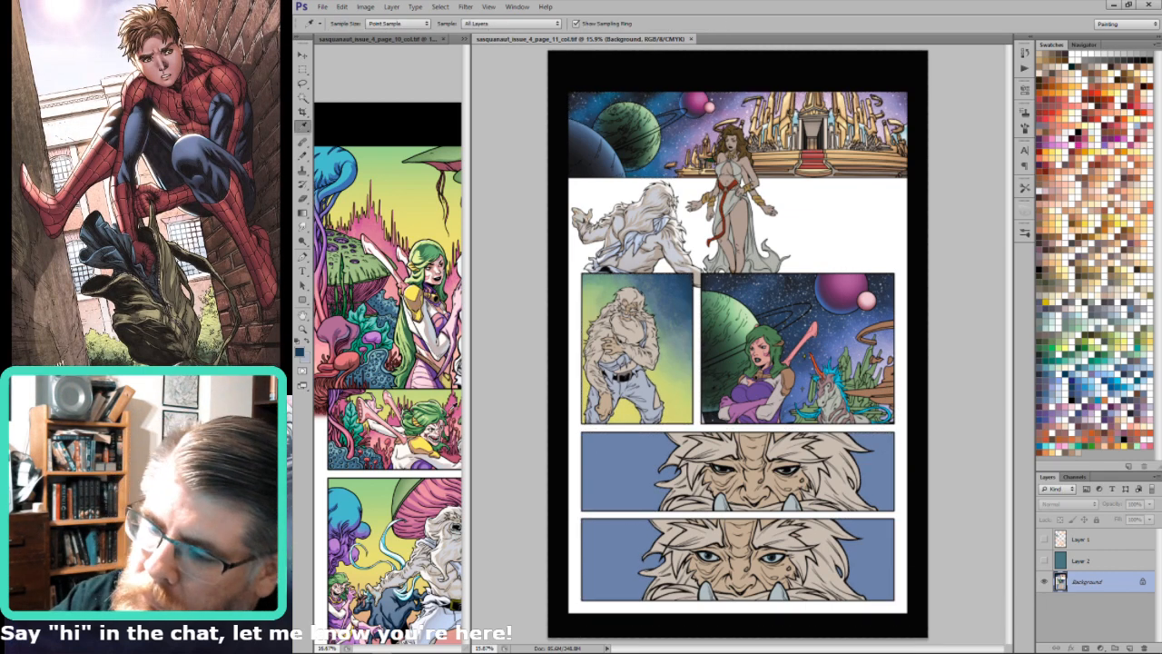
key("b")
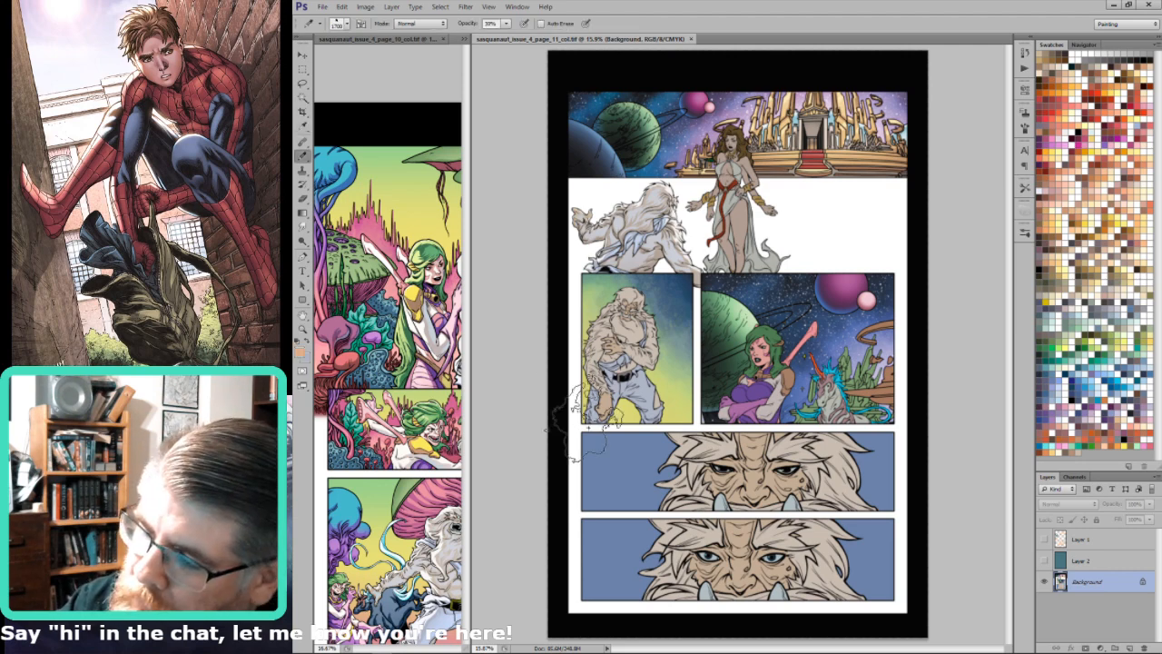
left_click(582, 393)
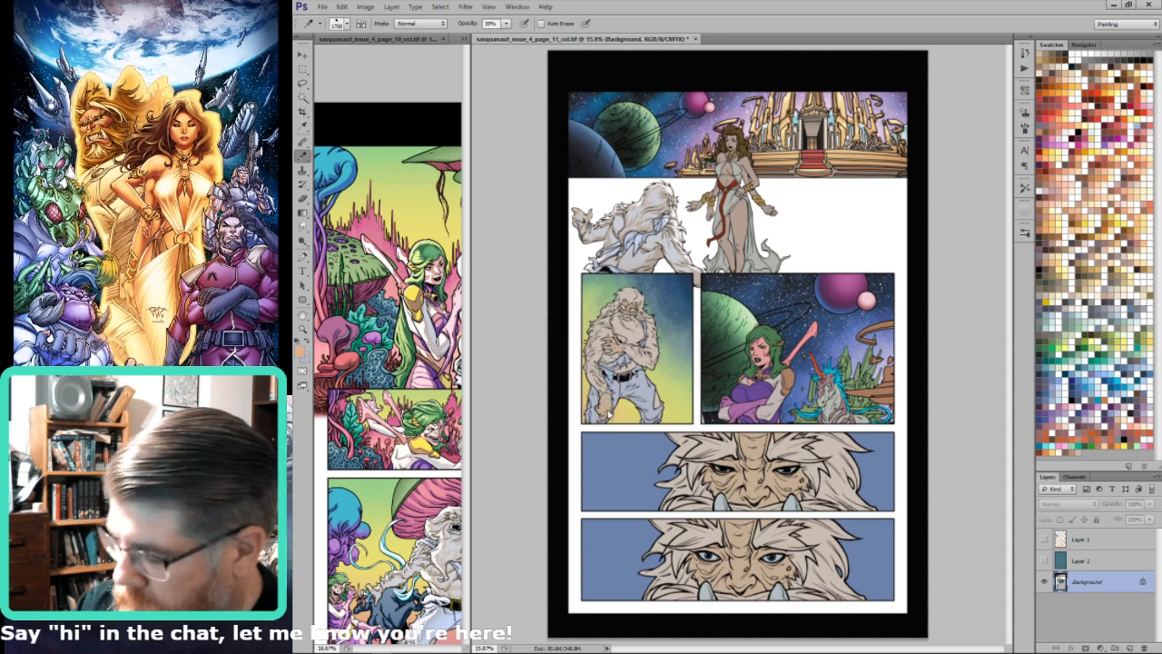
key("g")
key("b")
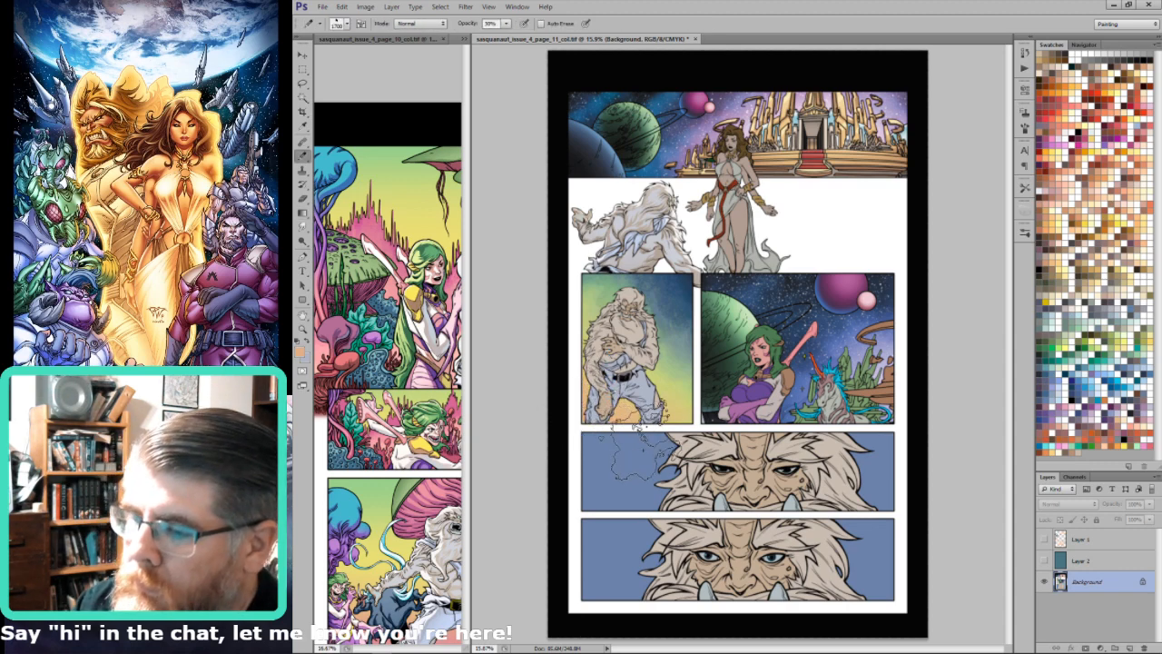
Step: Undo the last peach stroke, close the Info panel and repaint peach along the panel's lower edge
left_click(628, 436, "alt+shift")
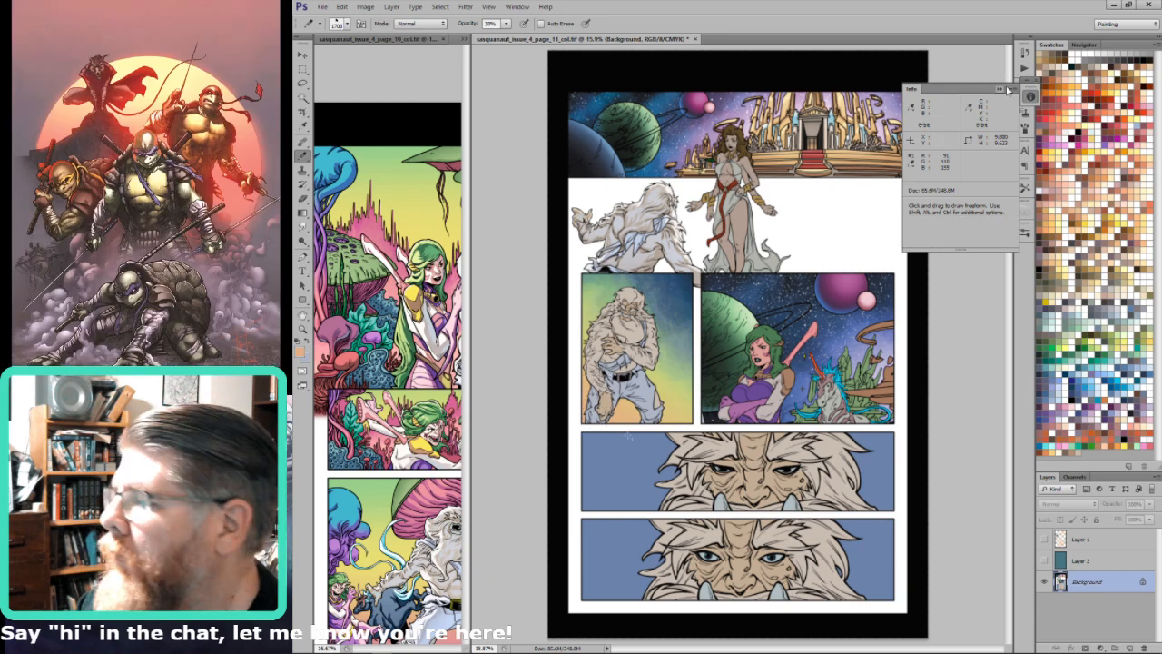
key("ctrl+z")
left_click(1037, 82)
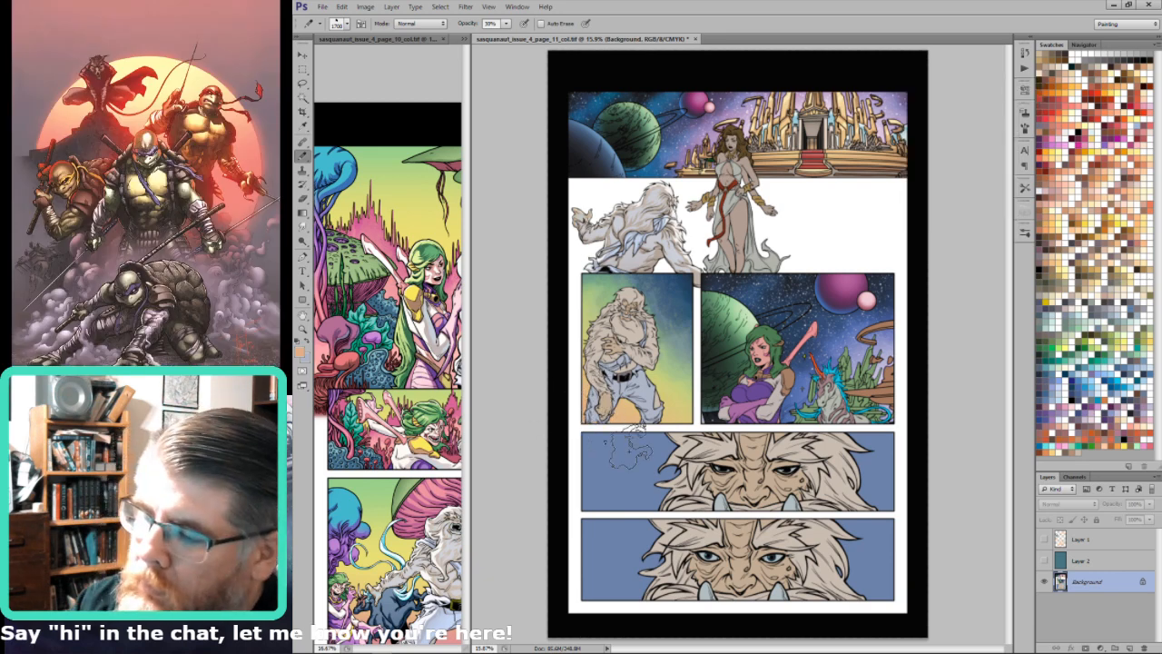
left_click(595, 423)
Step: Set the pencil to Soft Light at 40% opacity and glaze the peach over the panel's lower background
key("4")
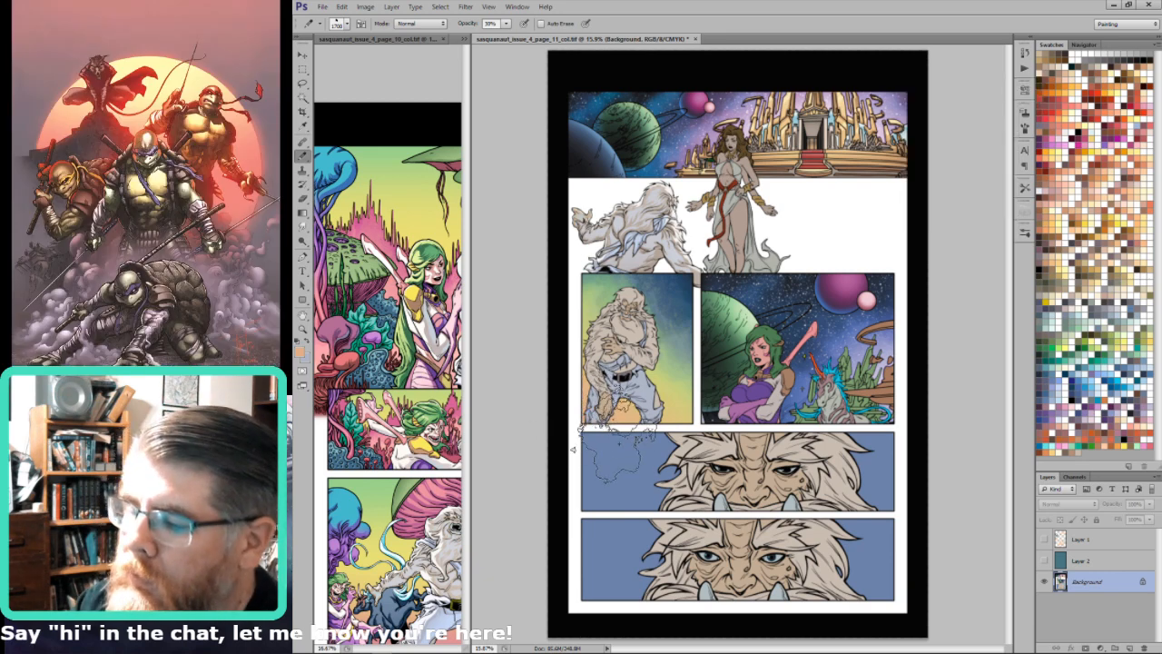
key("shift+alt+f")
key("F8")
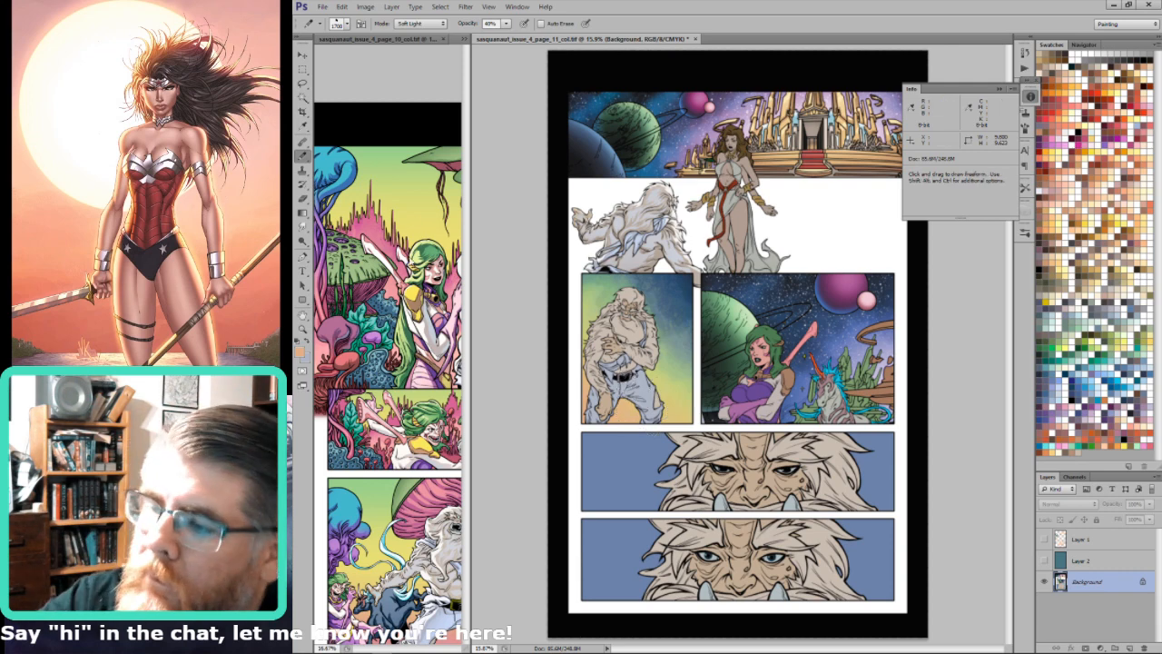
Step: Sample a pale yellow and set the pencil to Normal mode at 70% opacity for the standing creature's background
key("i")
left_click(618, 295)
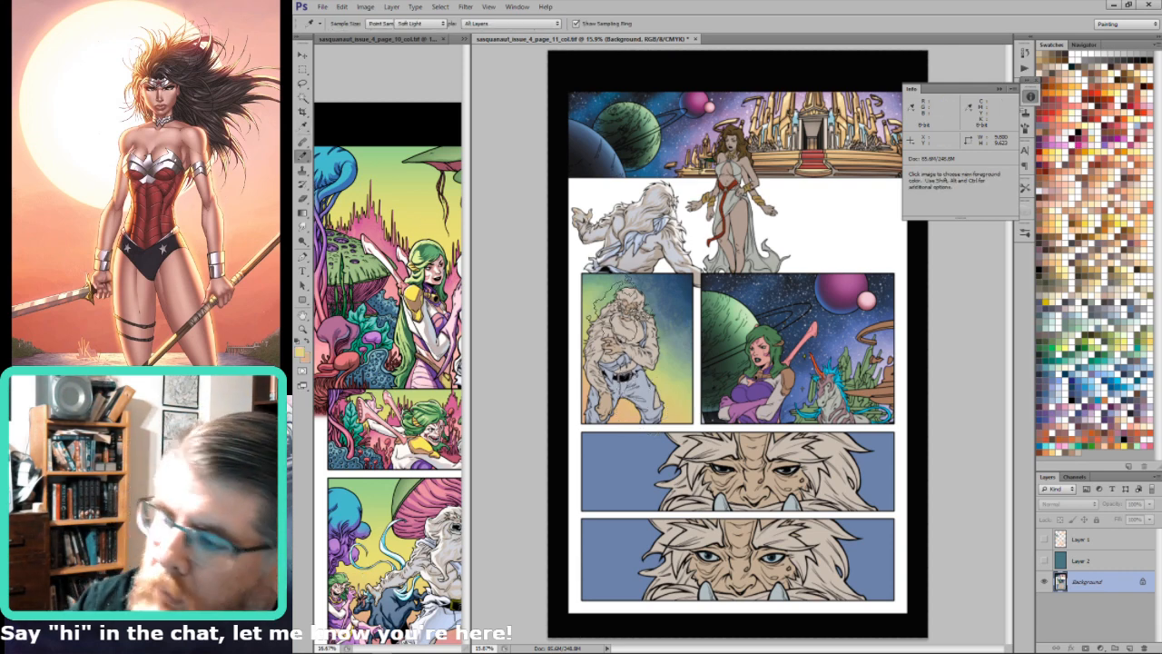
key("b")
key("shift+alt+n")
key("7")
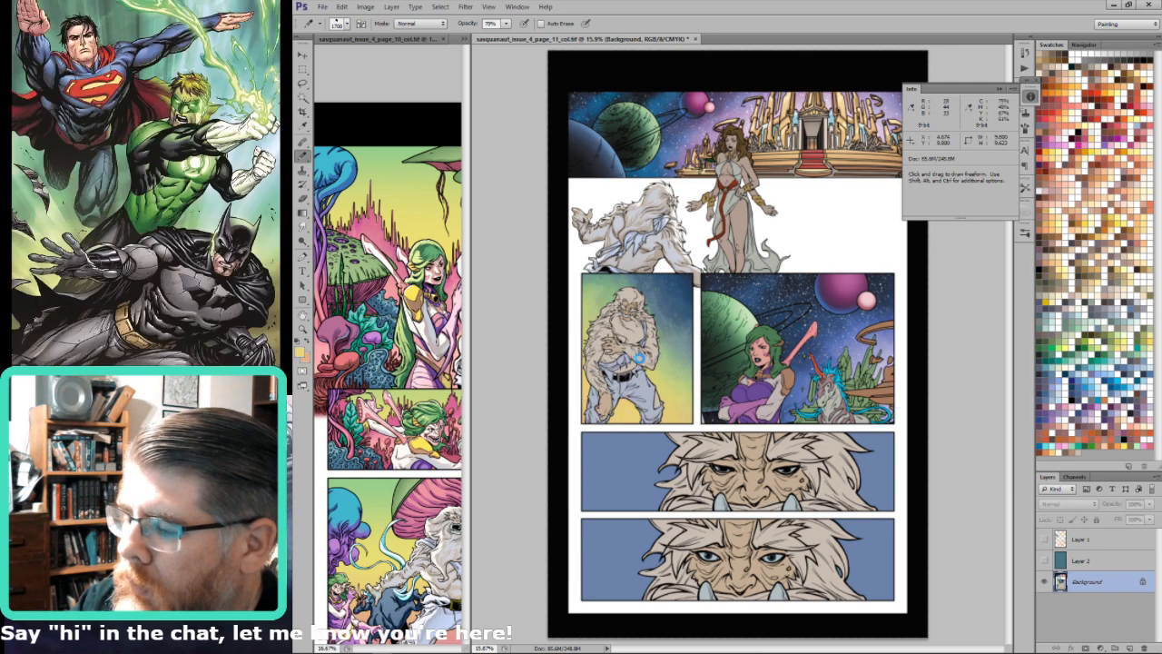
Step: Sample a salmon pink from page 10 and brush it at 50% opacity over the lower background between the creature's legs
key("shift+b")
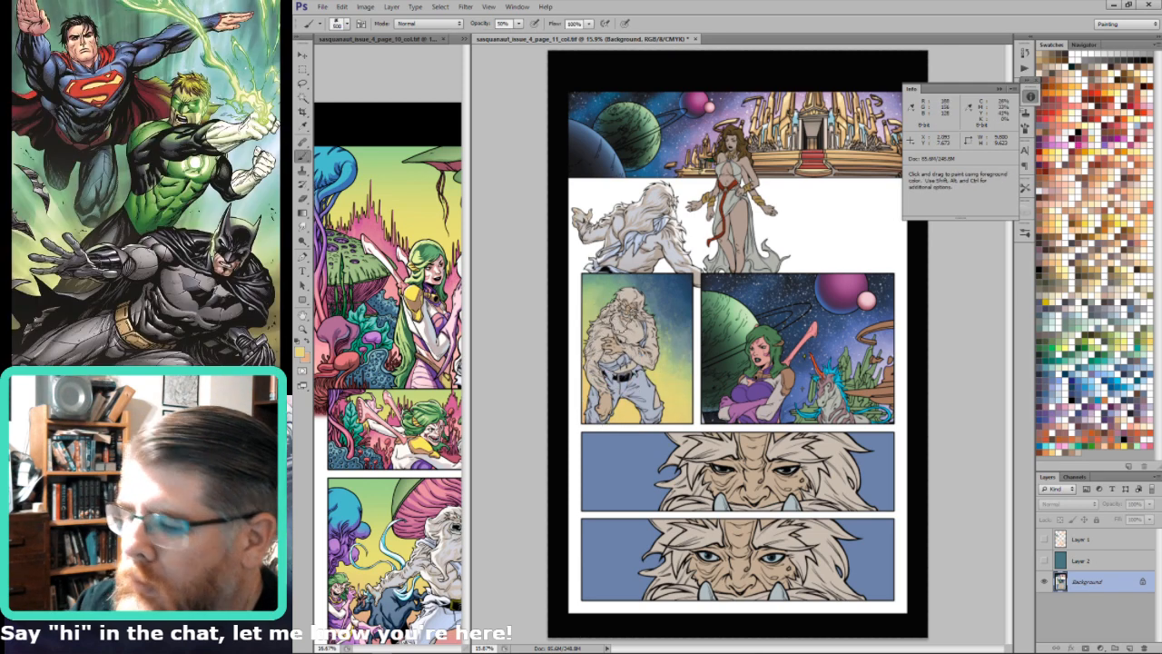
key("i")
left_click(458, 608)
key("b")
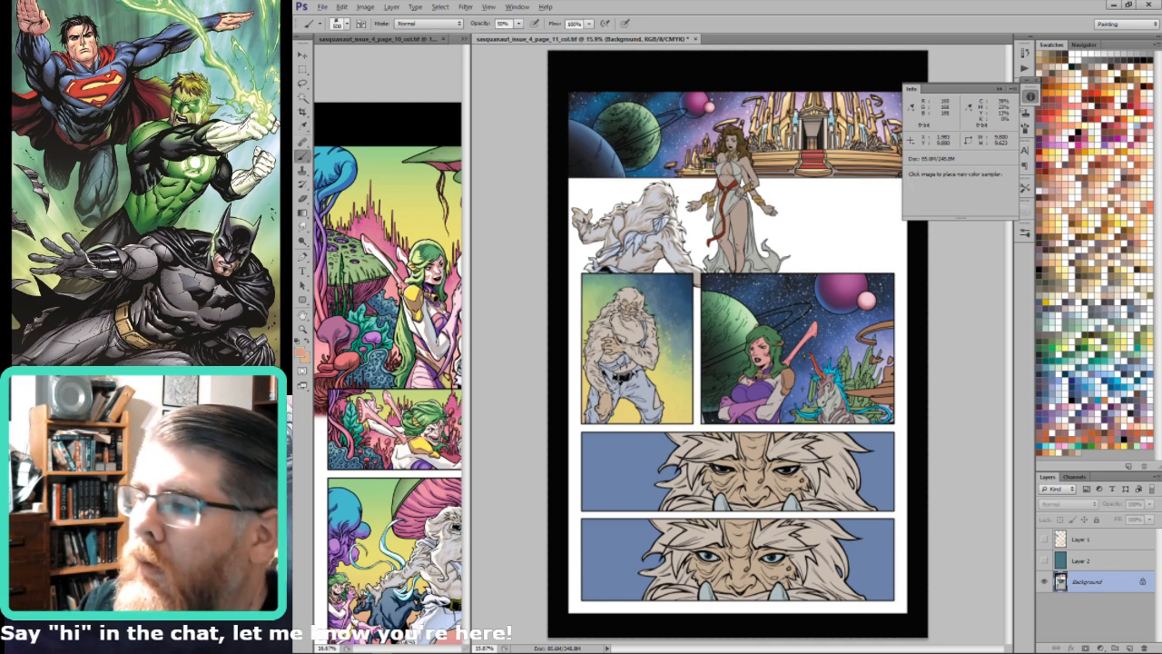
key("shift+b")
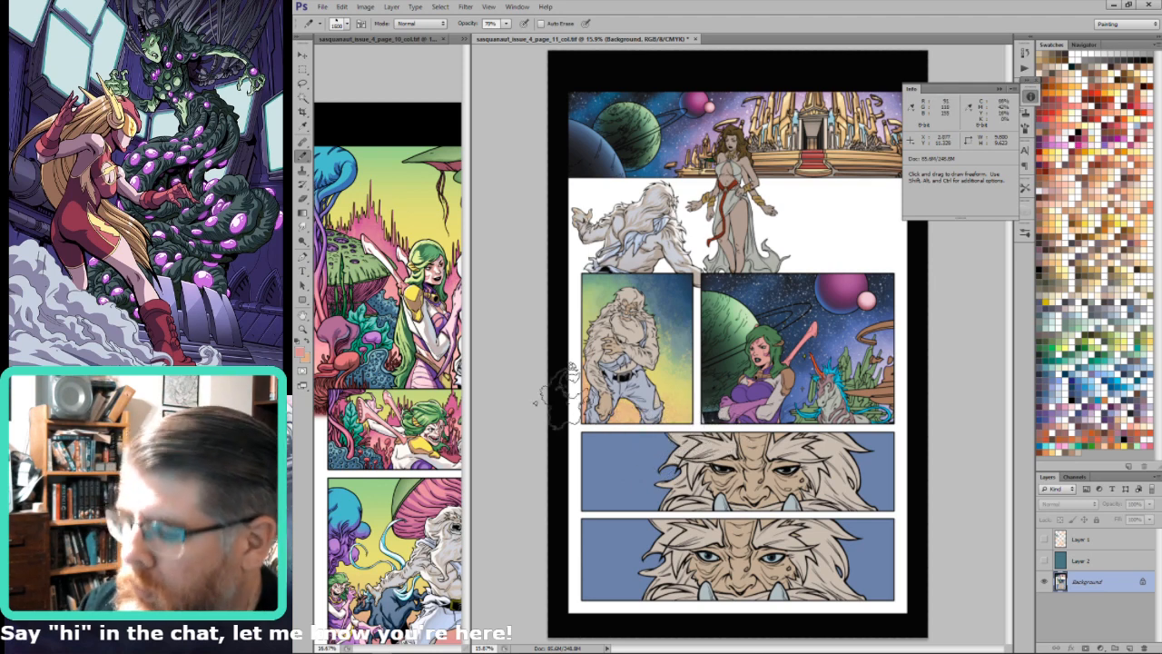
key("shift+b")
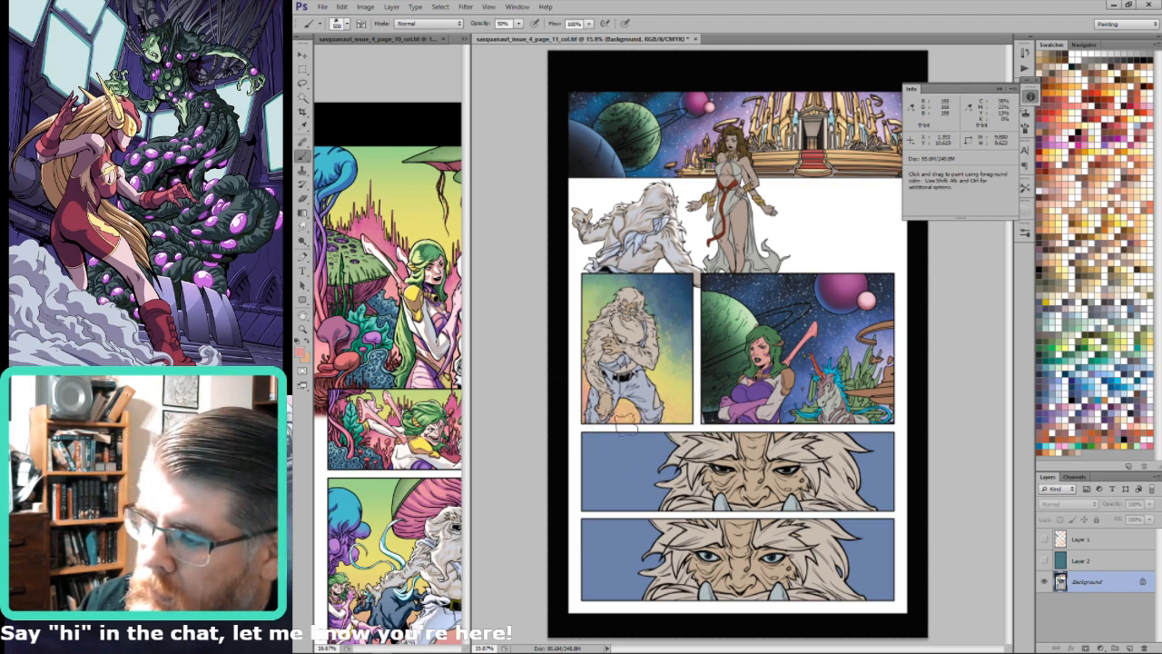
Step: Switch the brush to Soft Light, enlarge it to 900 px and glaze the salmon pink over the panel's lower background
key("shift+alt+f")
key("bracketright")
key("bracketright")
key("bracketright")
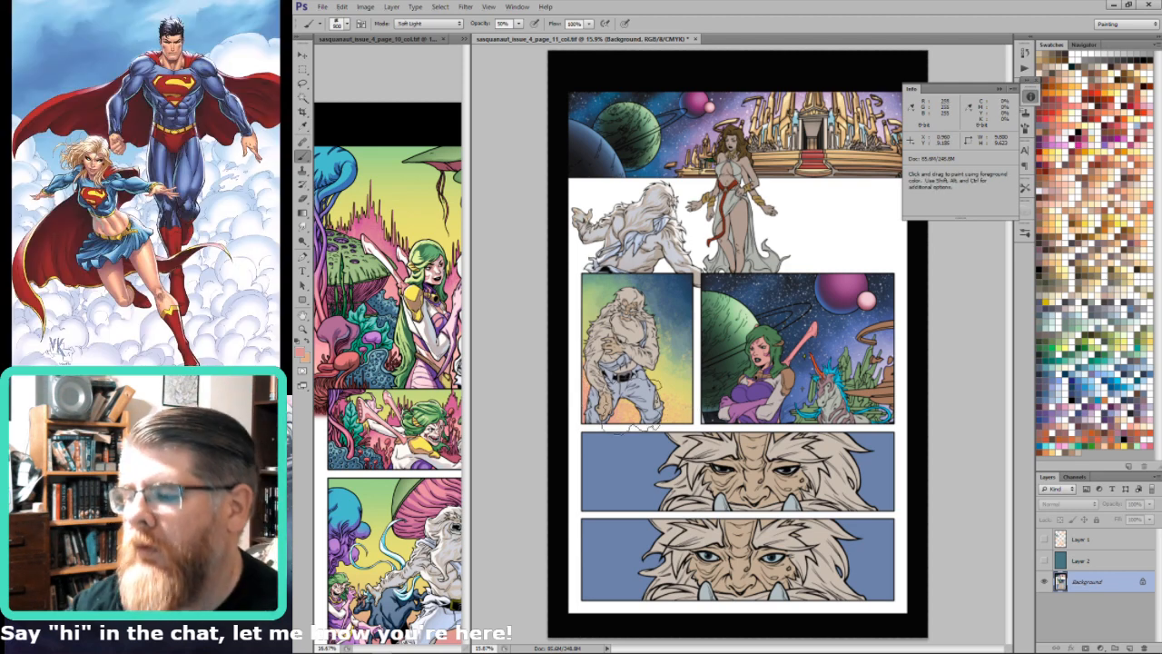
Step: Apply a Brightness/Contrast adjustment to the page's Background layer with brightness 0 and contrast 15
key("ctrl+minus")
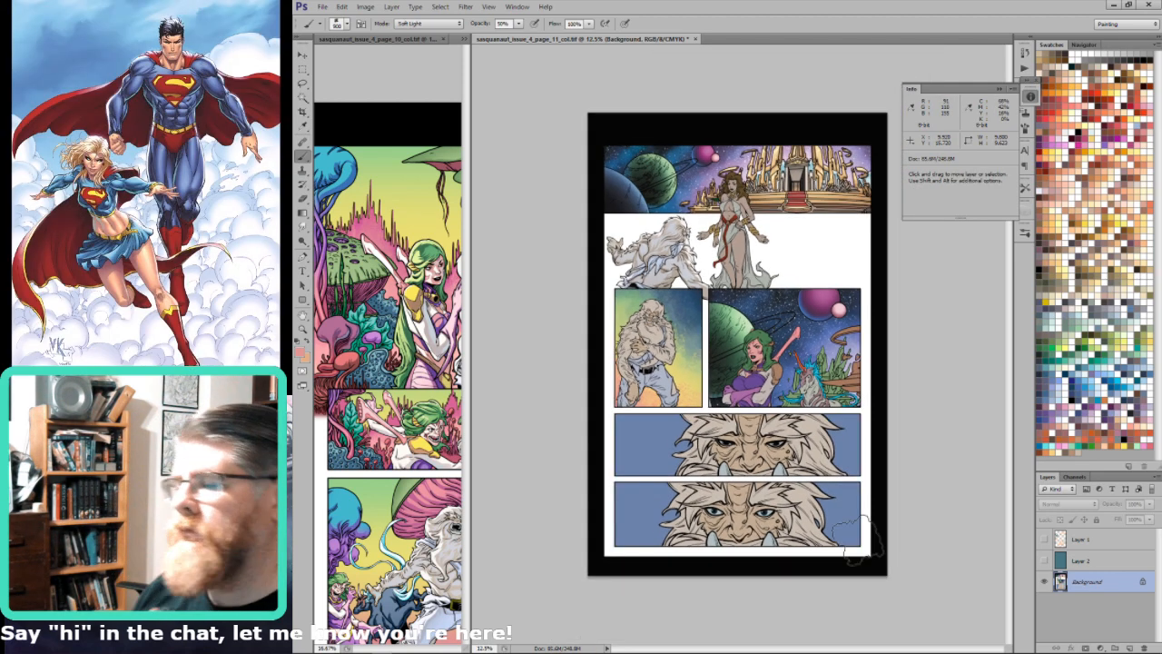
key("ctrl+alt+b")
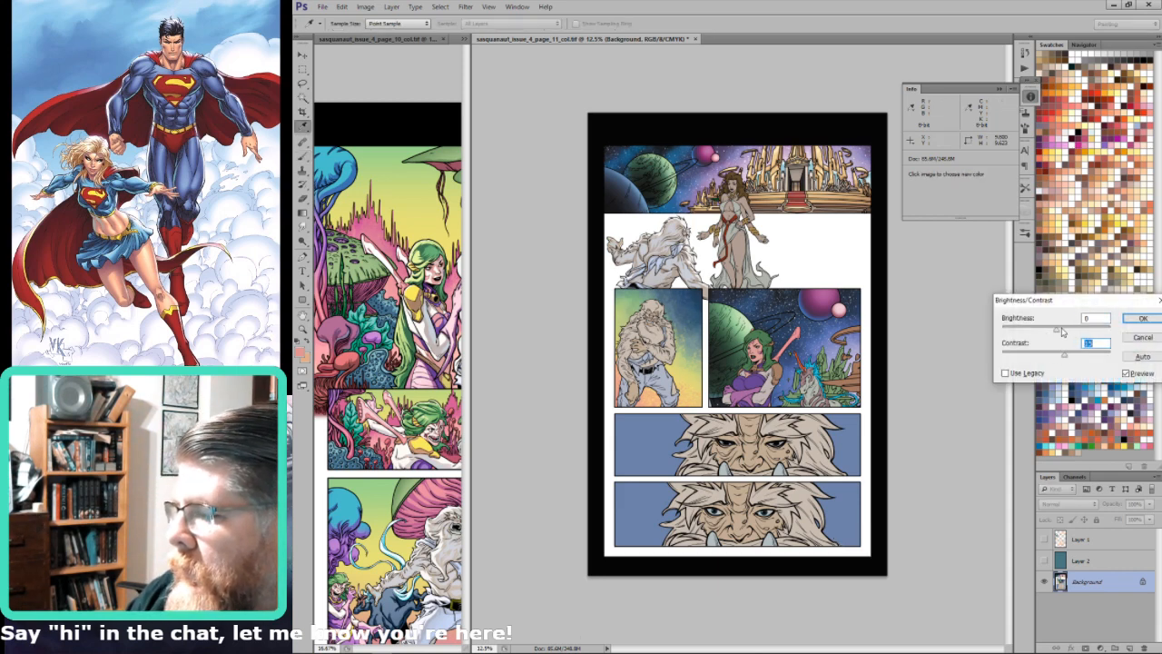
key("Return")
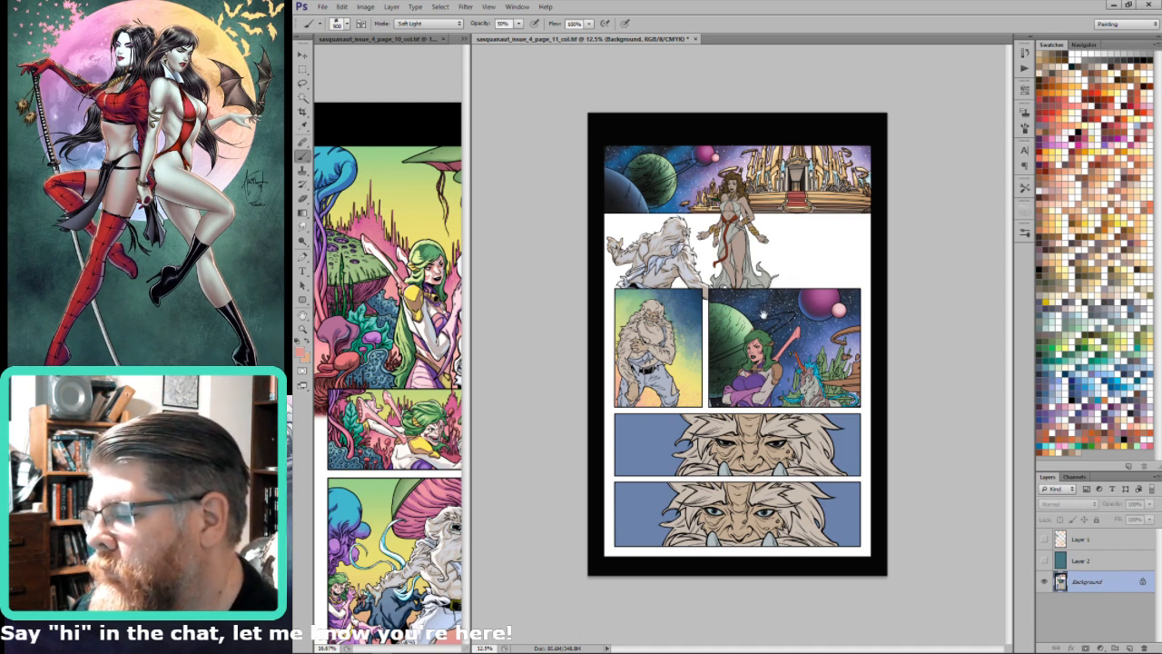
Step: Toggle Layer 1's visibility on and off to compare the page with and without it
left_click(1045, 539)
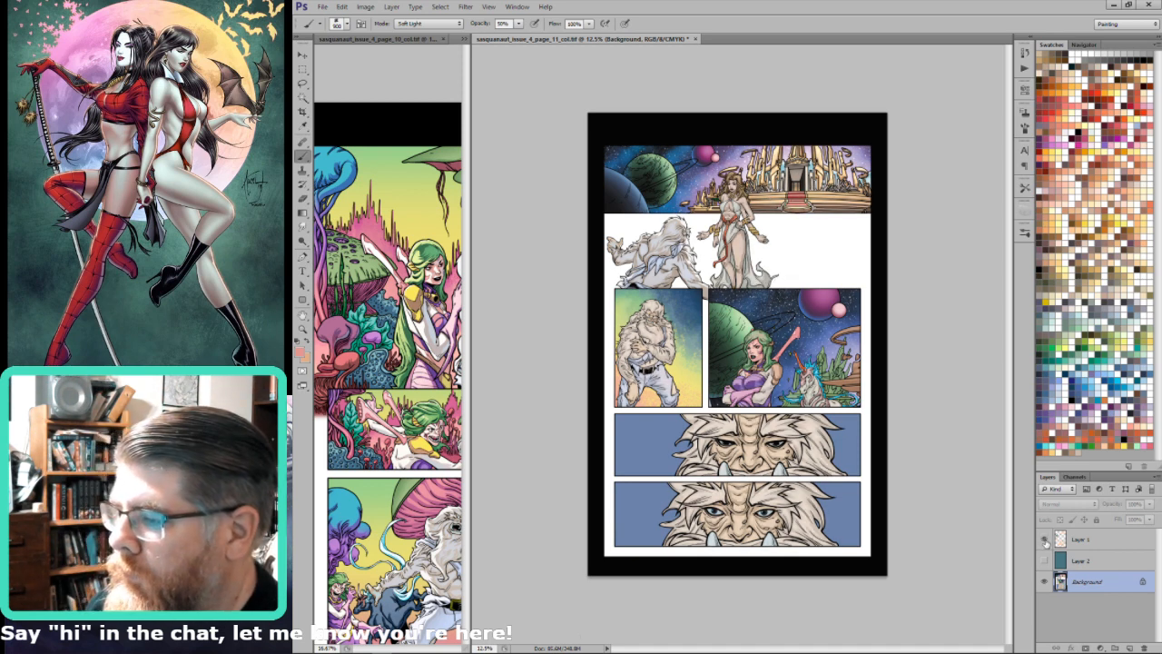
left_click(1045, 539)
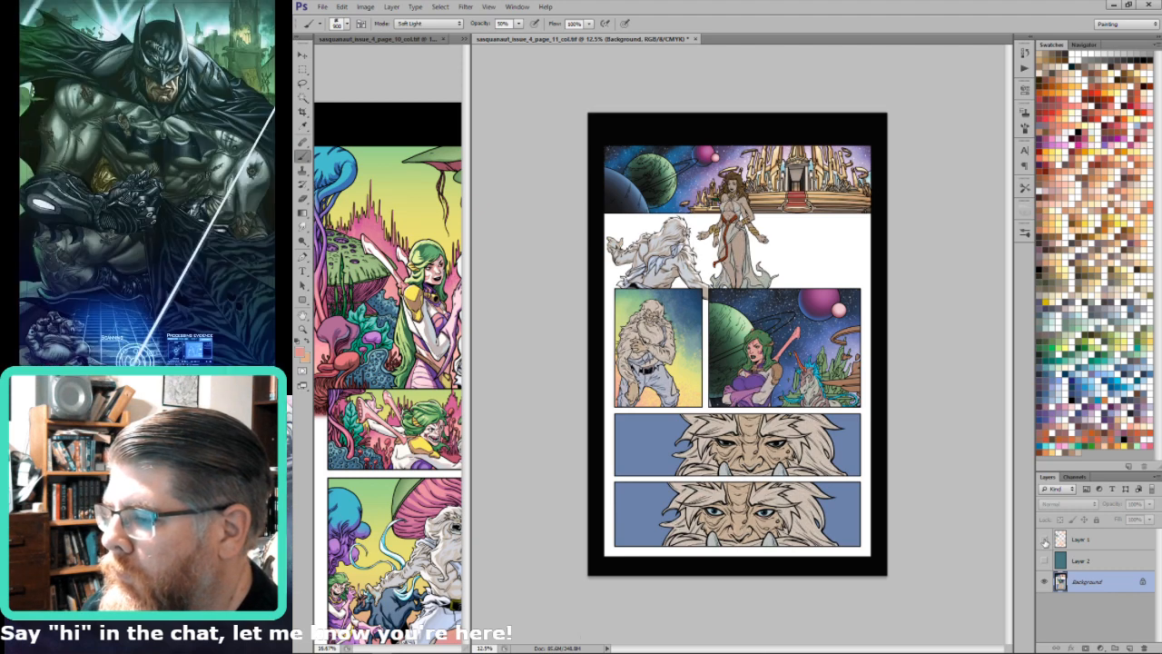
left_click(1045, 539)
left_click(1045, 540)
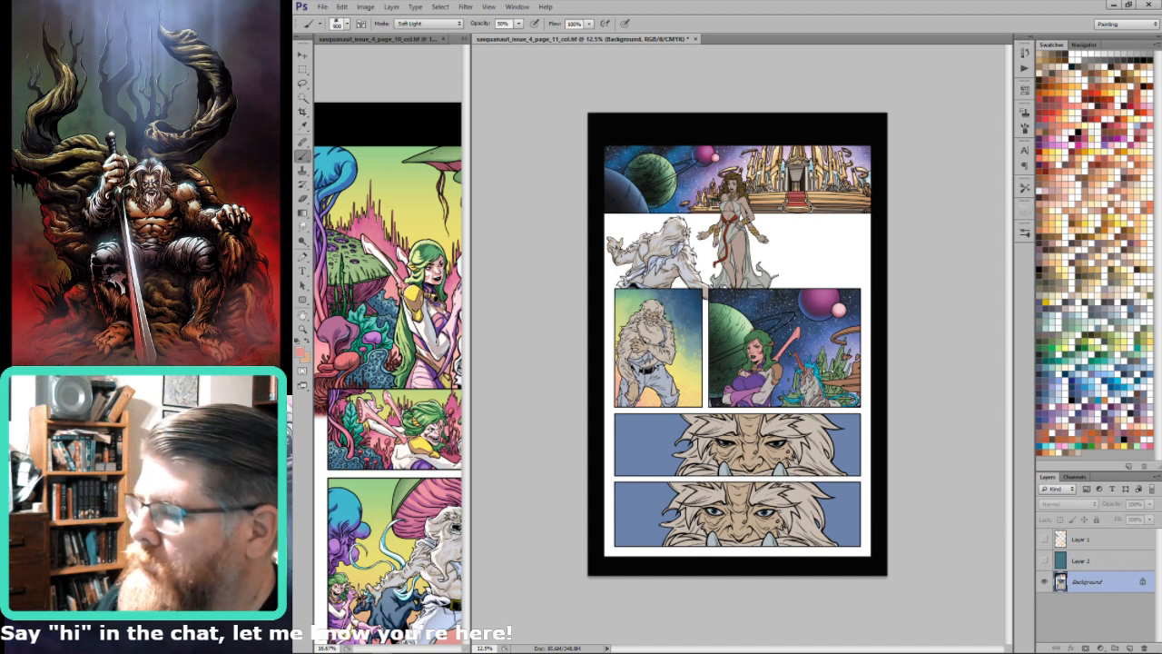
Step: Select the flat blue backgrounds of both eye close-up panels and fill them with dark blue sampled from the standing creature's background
key("w")
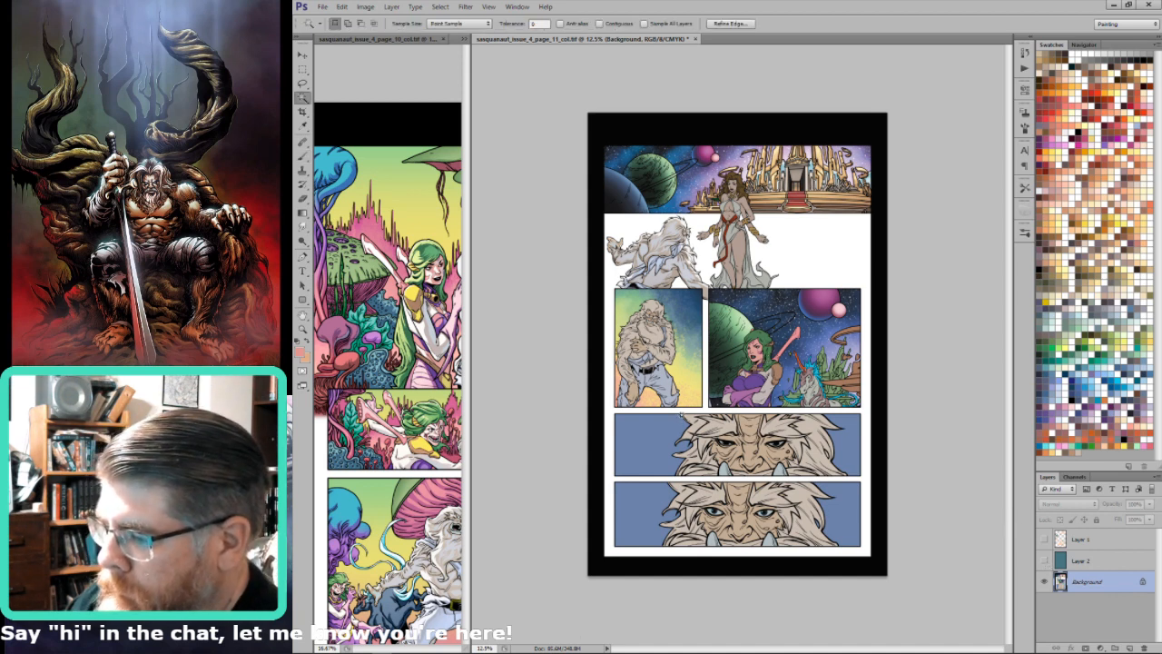
left_click(680, 417)
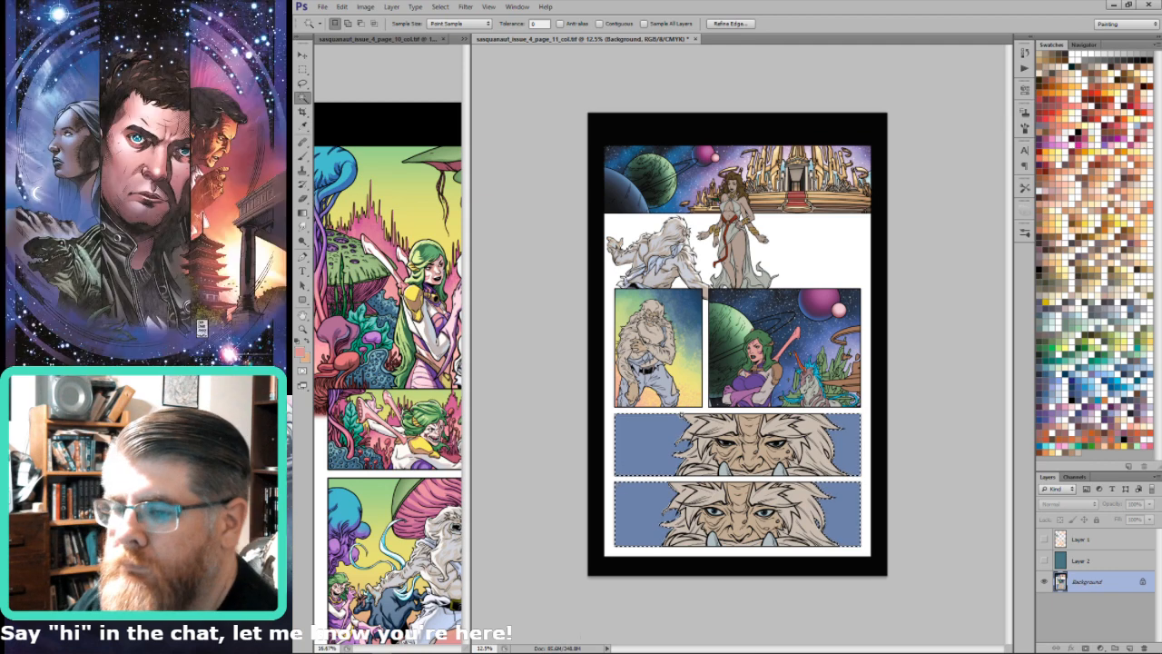
key("o")
key("i")
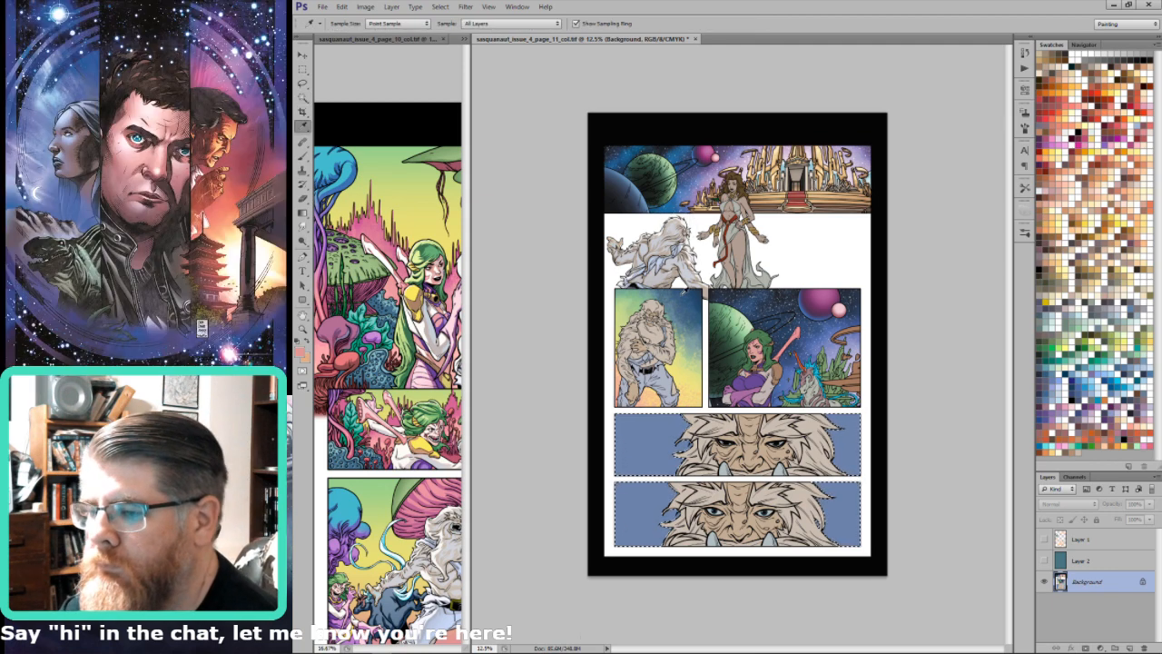
left_click(680, 297)
key("x")
key("ctrl+BackSpace")
key("ctrl+d")
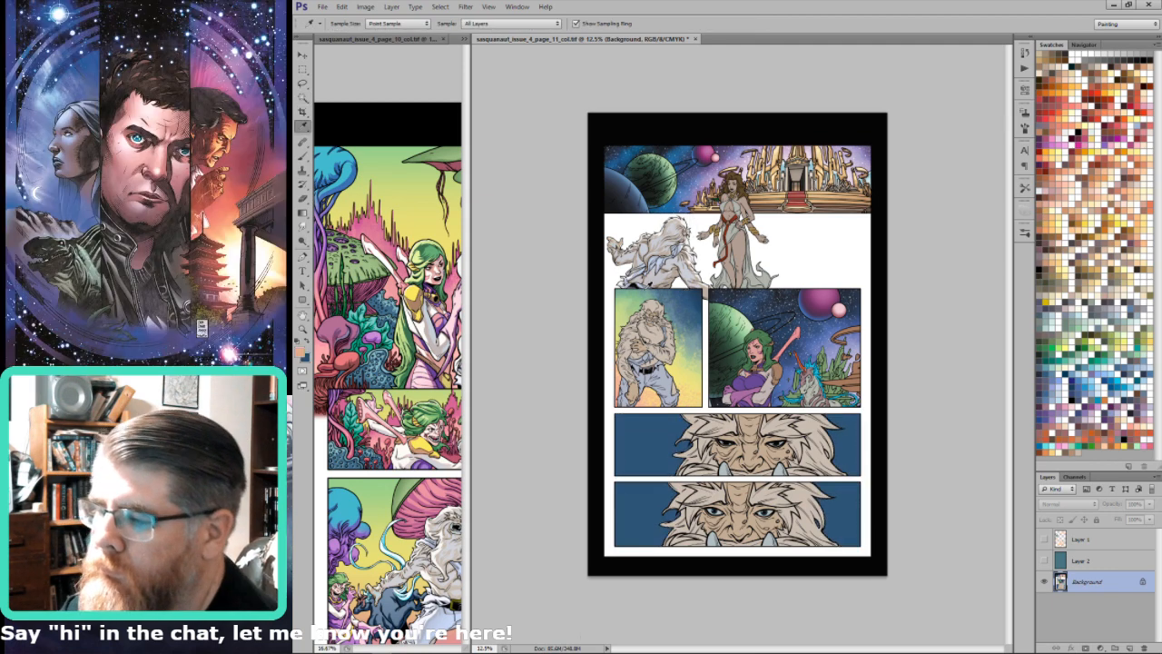
Step: Select only the upper eye close-up panel's background area and add a new layer above the Background
left_click(646, 287)
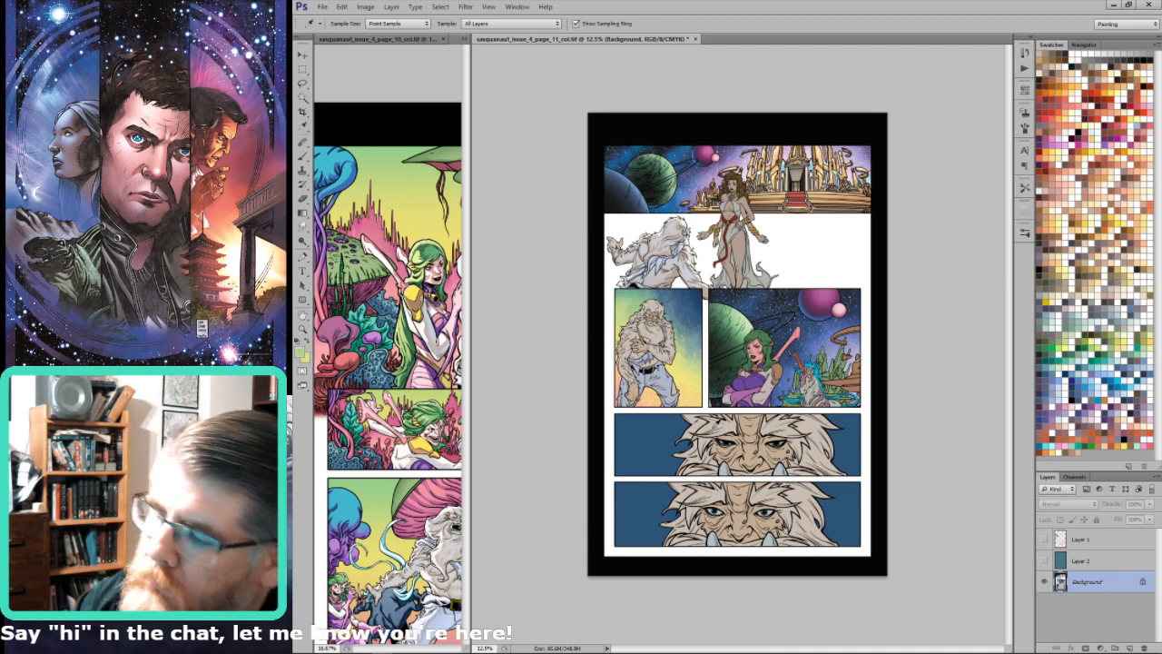
key("b")
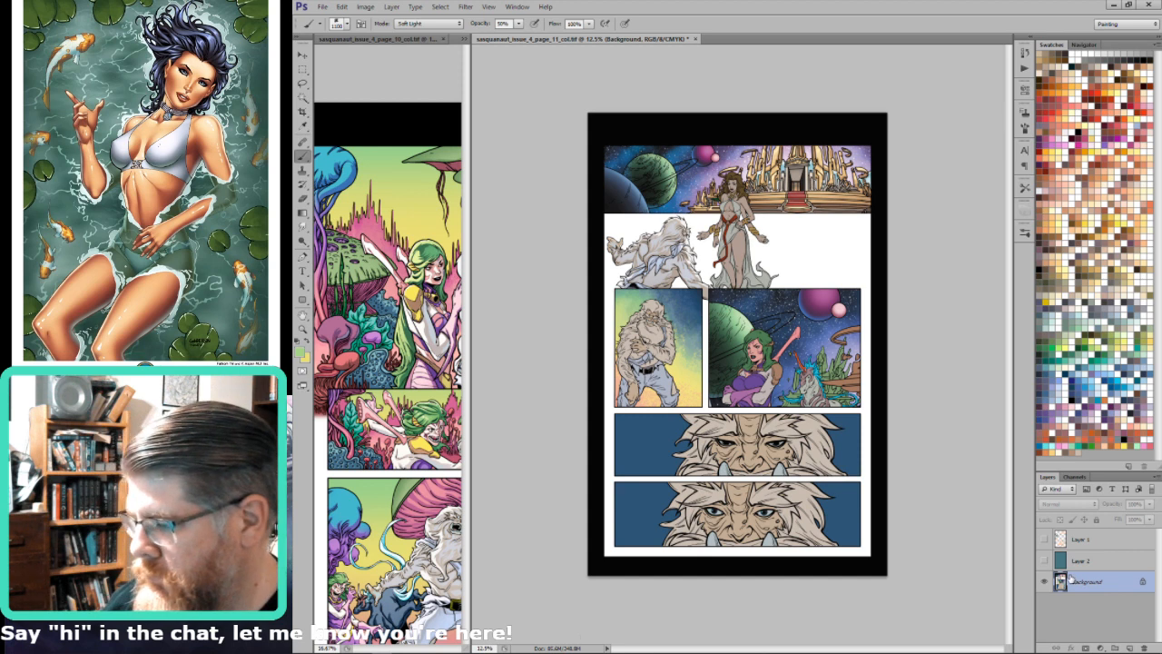
key("m")
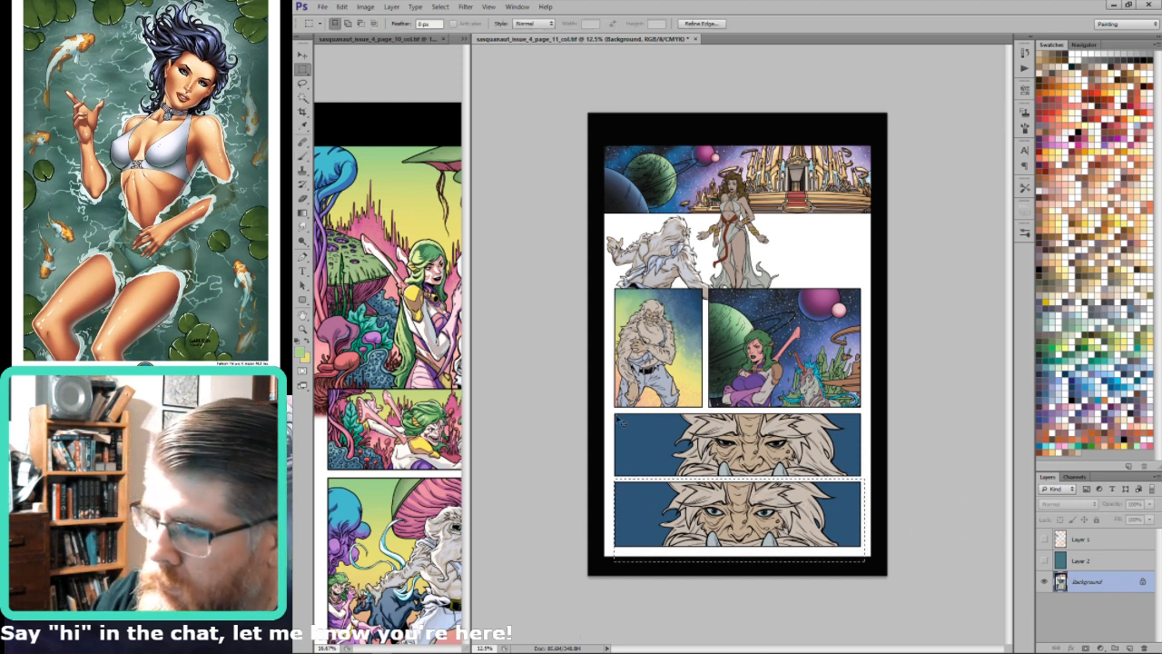
left_click_drag(611, 411, 875, 472)
key("w")
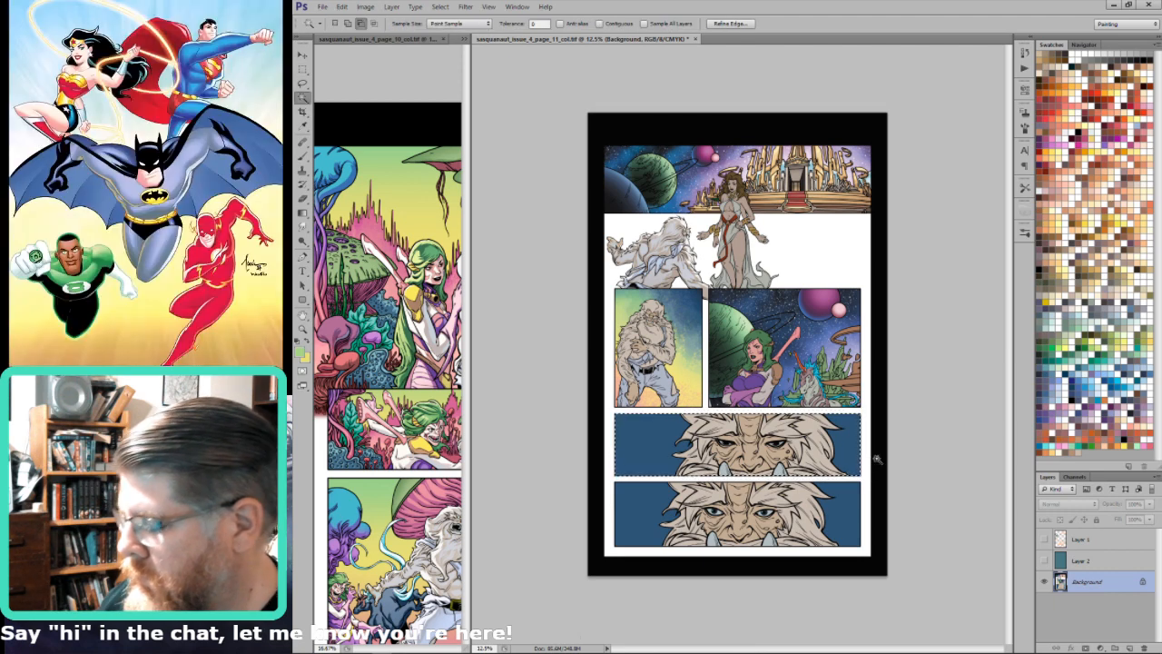
left_click(1128, 647)
key("ctrl+BackSpace")
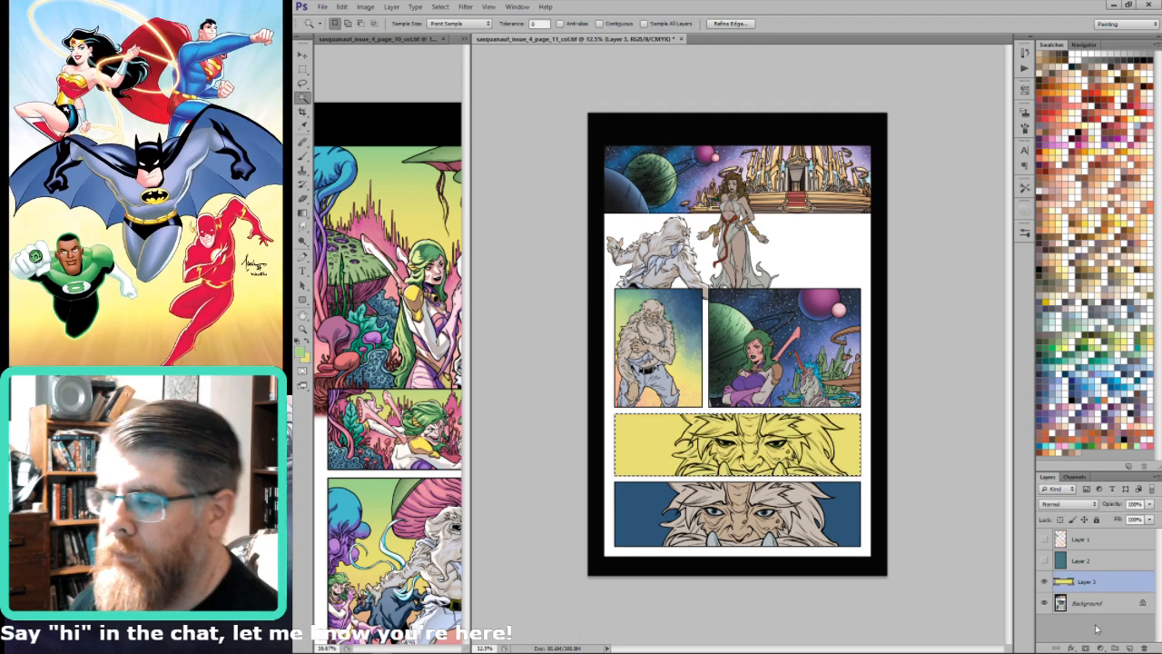
key("ctrl+d")
key("ctrl+alt+z")
key("ctrl+alt+z")
Step: Fill the selected upper eye panel area with the sampled dark blue on the new layer, deselect and lock its transparent pixels
key("i")
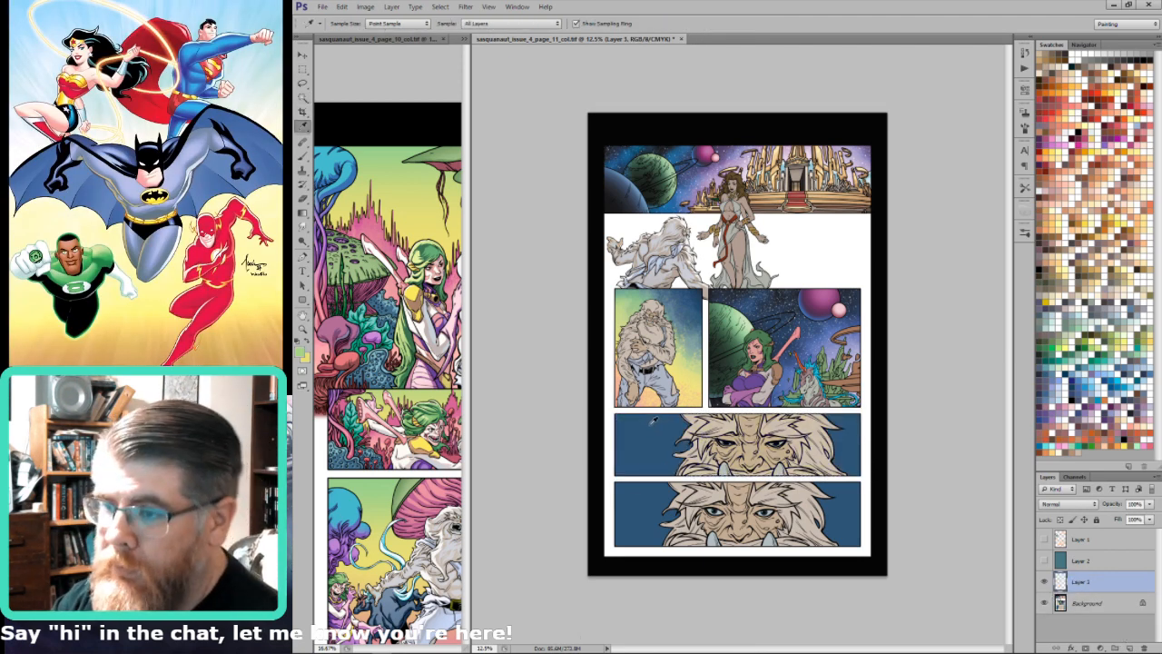
key("ctrl+BackSpace")
key("ctrl+alt+z")
key("ctrl+alt+z")
key("ctrl+alt+z")
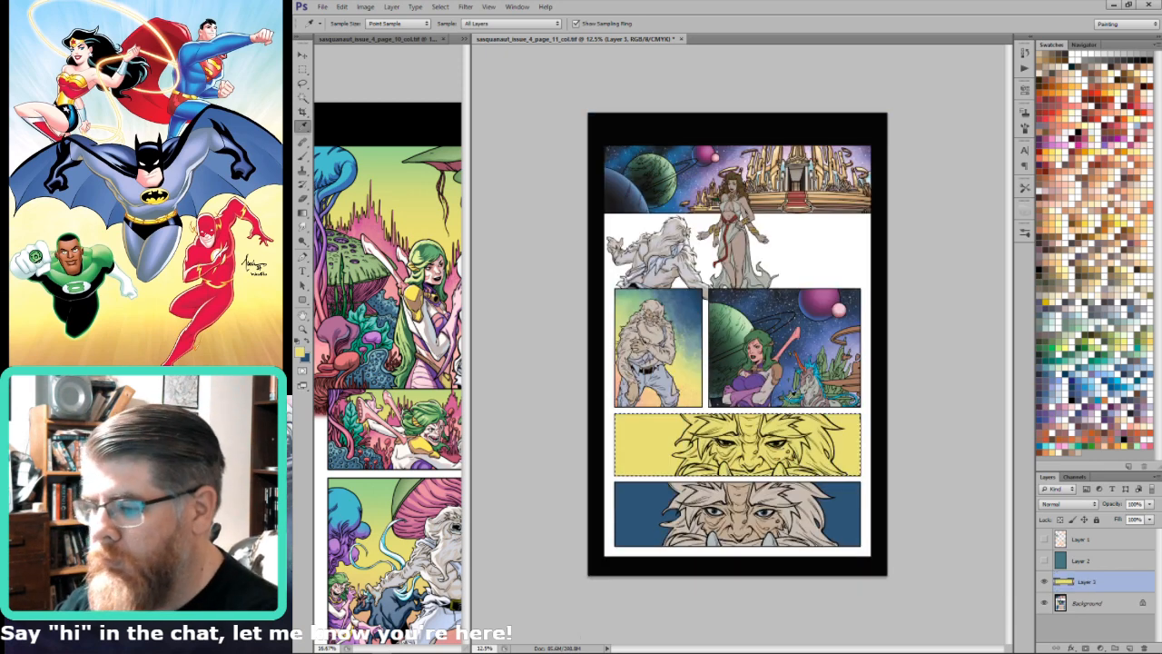
key("ctrl+alt+z")
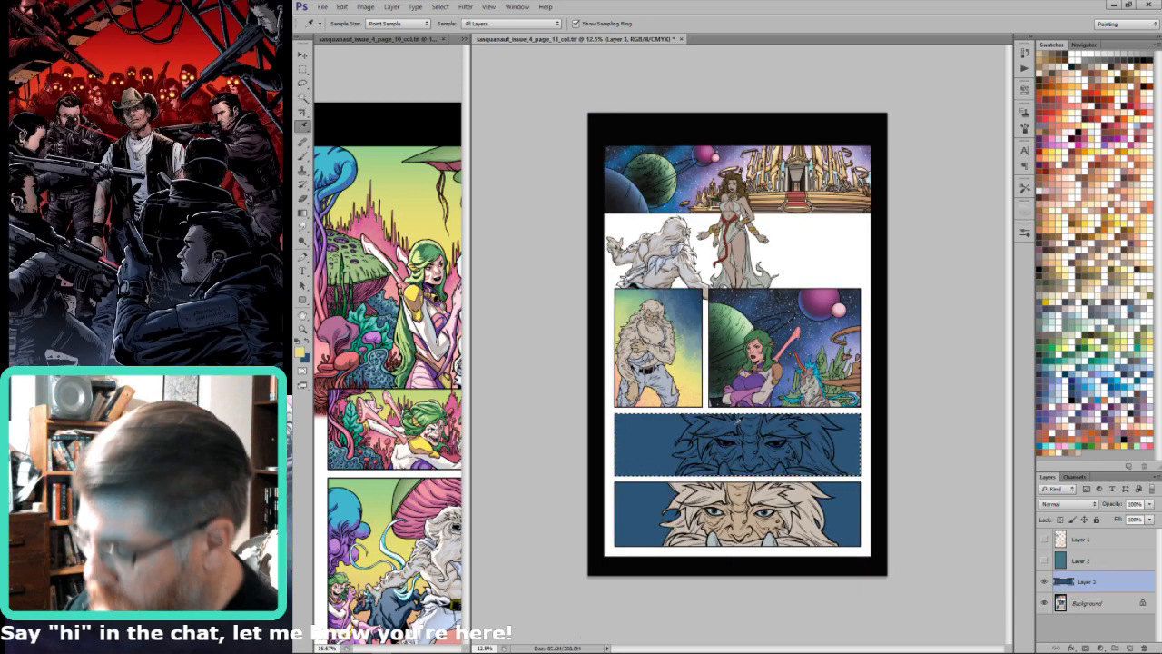
key("b")
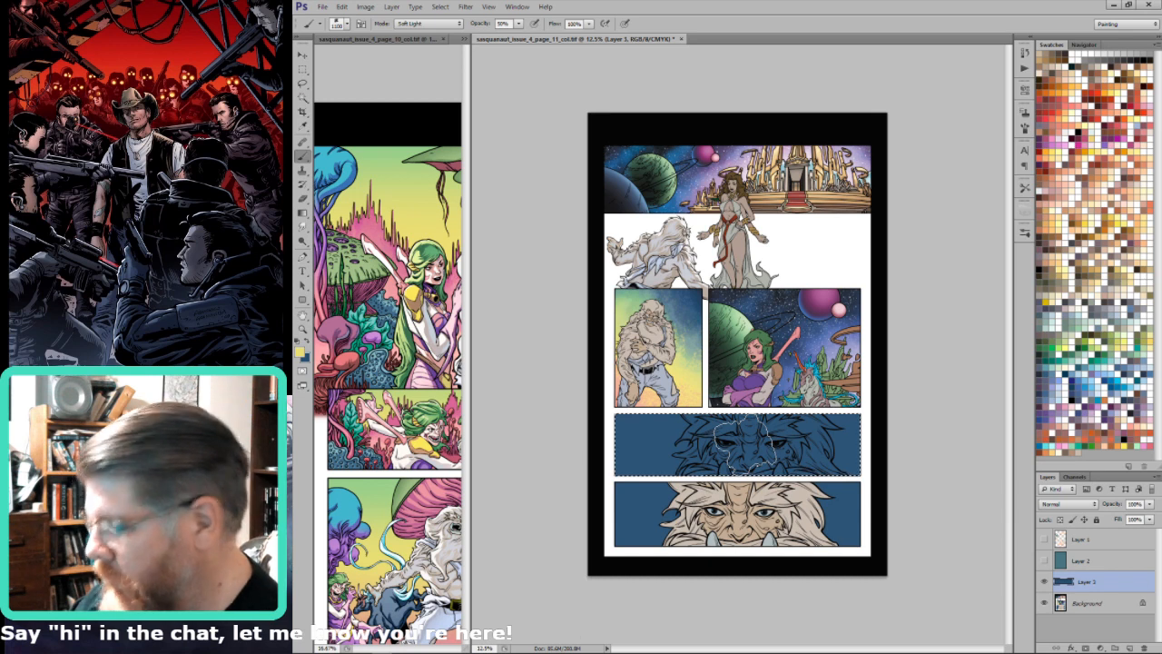
key("ctrl+d")
key("slash")
Step: Sample the green from page 10's sky and brush it at 50% opacity across the upper eye panel in Soft Light and Normal modes
key("i")
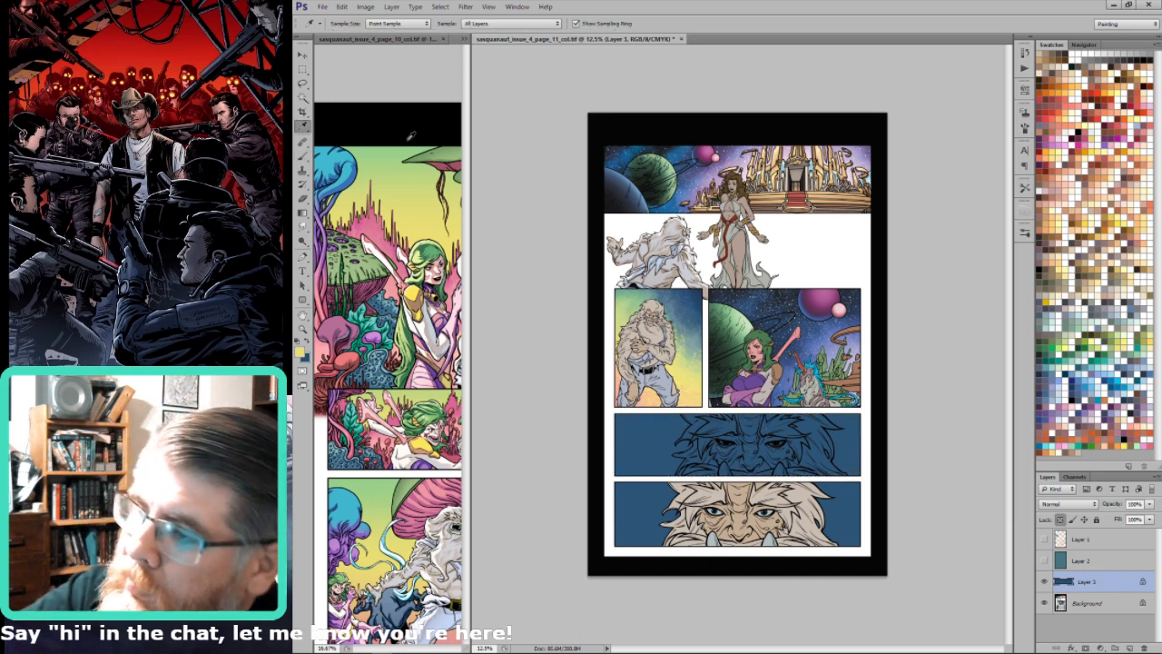
left_click(409, 180)
key("b")
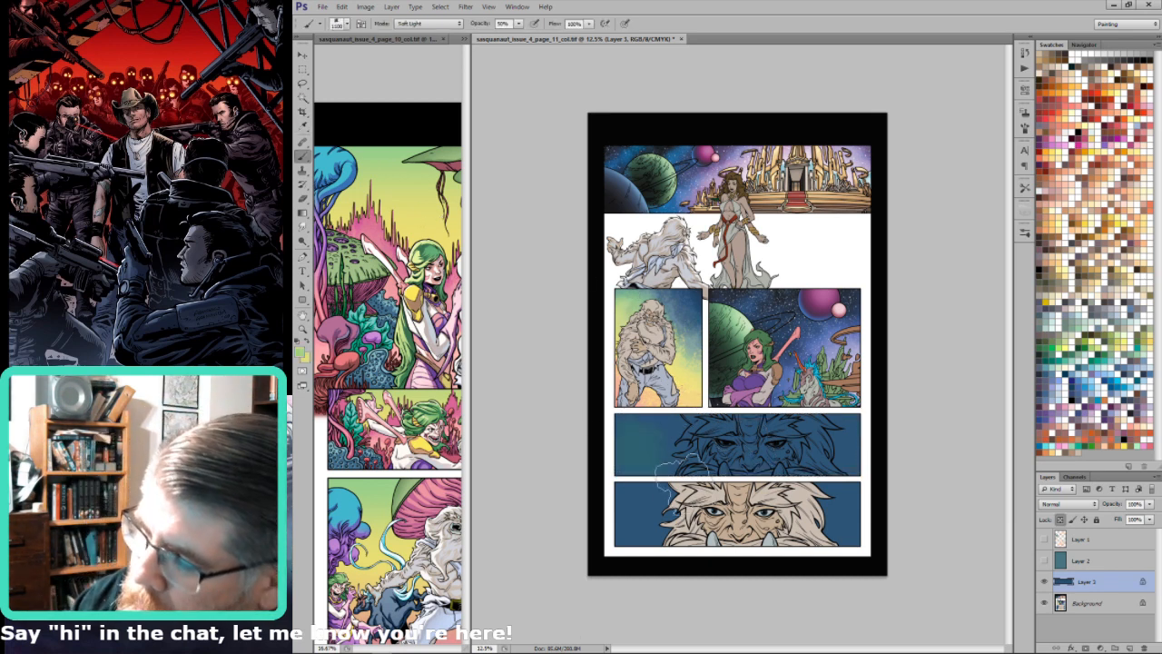
mouse_move(683, 478)
left_mouse_down()
mouse_move(643, 451)
mouse_move(736, 458)
mouse_move(650, 441)
mouse_move(759, 463)
mouse_move(725, 439)
mouse_move(852, 490)
mouse_move(814, 458)
mouse_move(870, 481)
mouse_move(761, 432)
mouse_move(750, 431)
mouse_move(735, 472)
left_mouse_up()
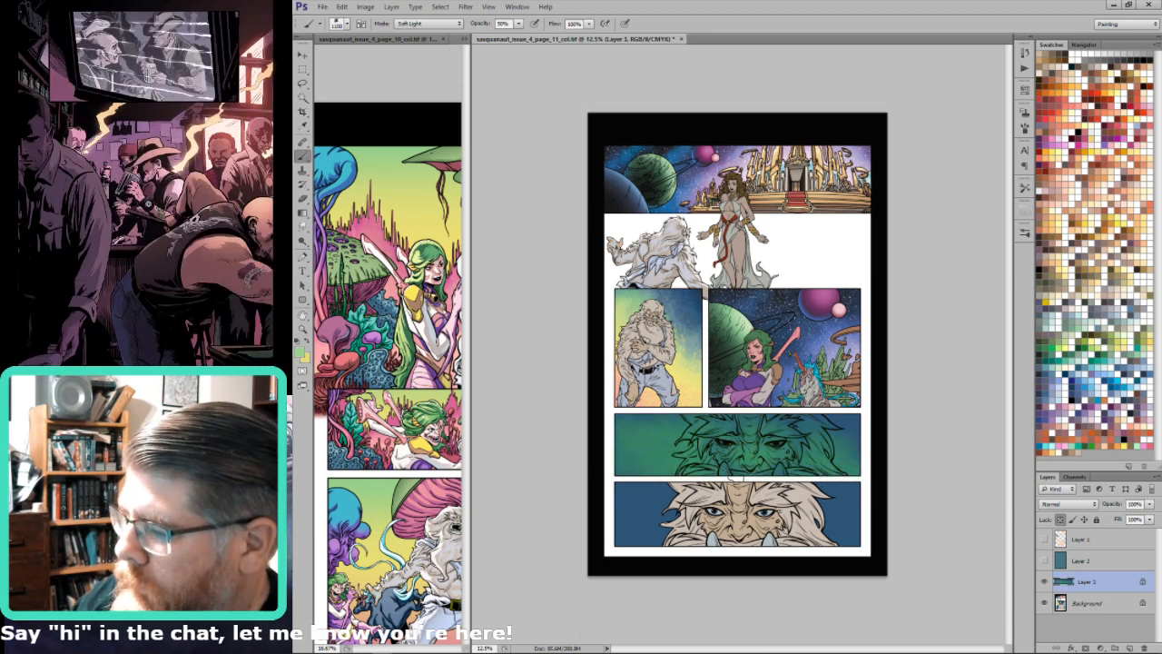
key("shift+alt+n")
mouse_move(601, 421)
left_mouse_down()
mouse_move(674, 480)
mouse_move(676, 444)
mouse_move(647, 404)
mouse_move(729, 481)
mouse_move(628, 417)
mouse_move(665, 480)
mouse_move(837, 476)
mouse_move(886, 490)
left_mouse_up()
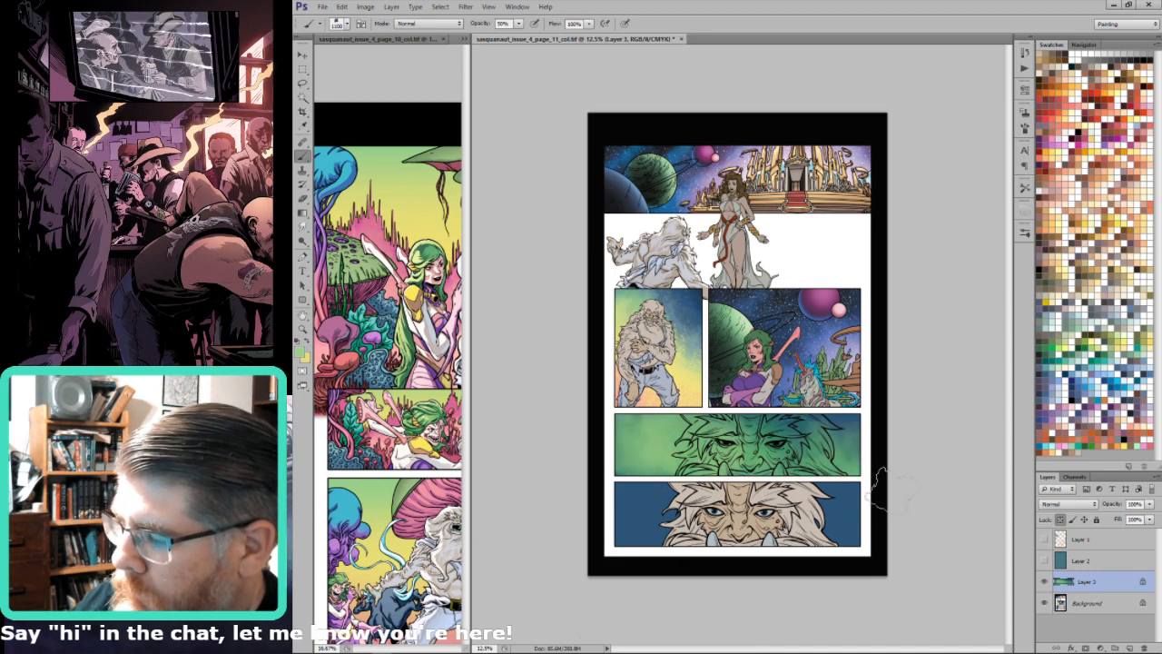
Step: Sample a muted green from the standing creature's background and glaze it over the upper eye panel's ends in Soft Light mode
key("shift+alt+f")
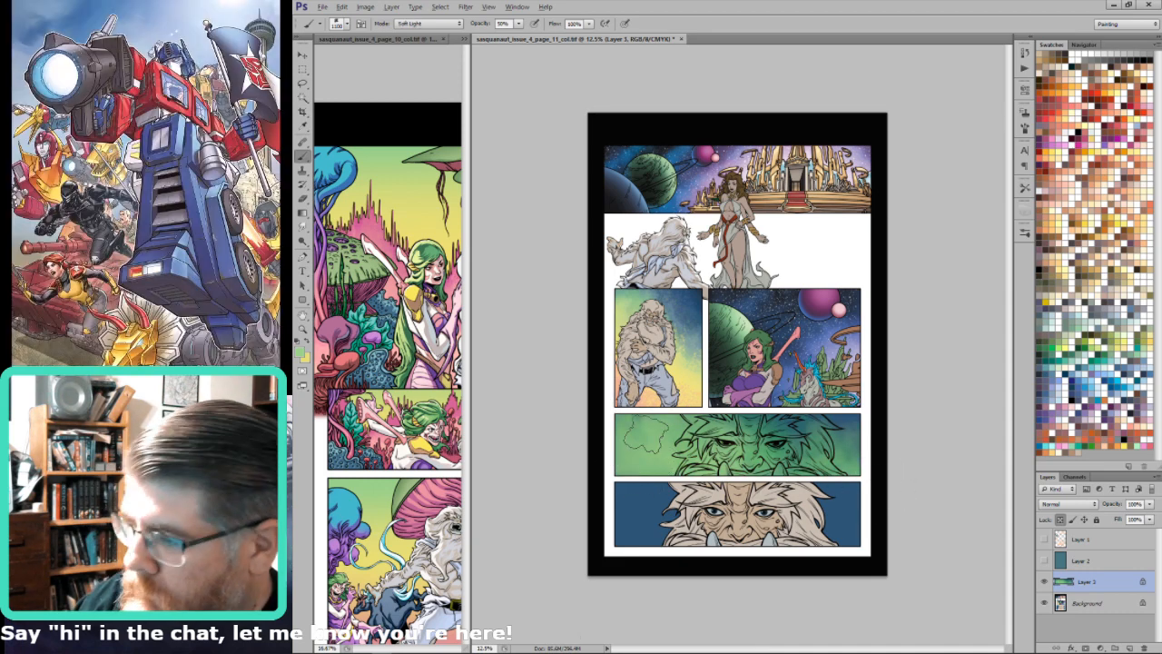
key("i")
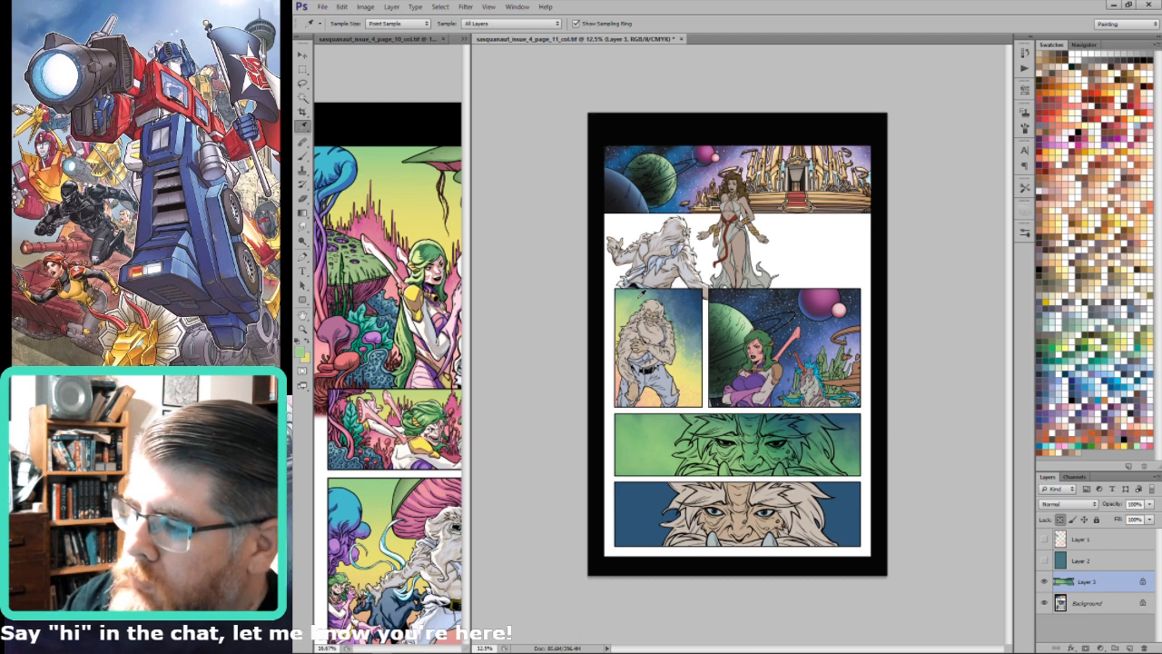
key("b")
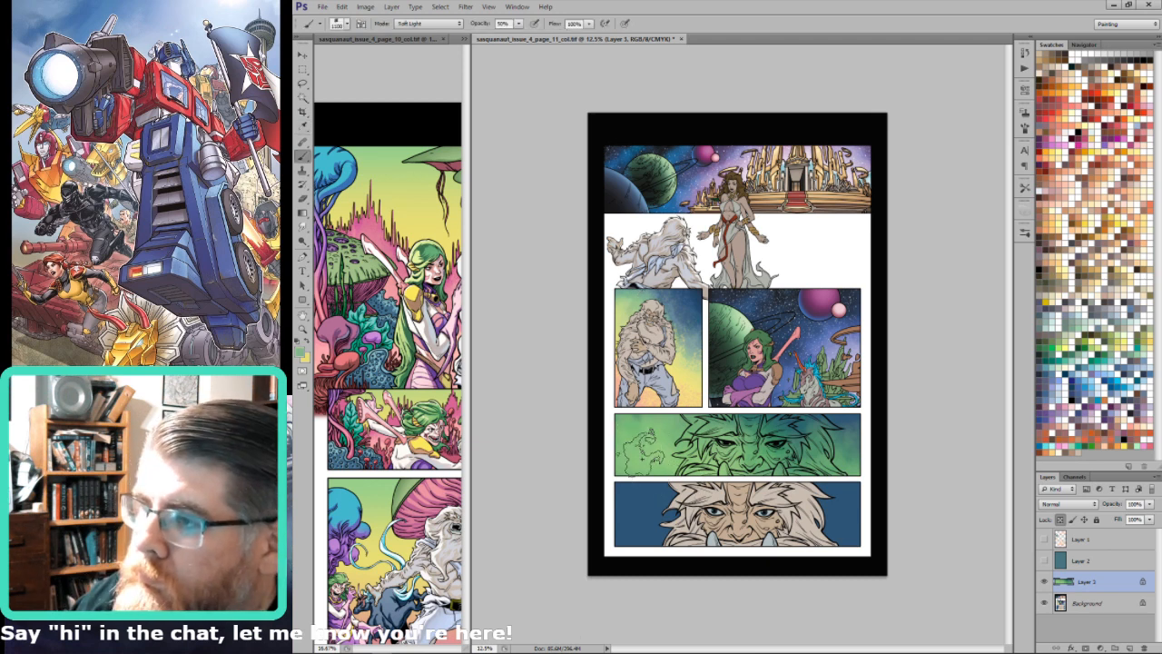
mouse_move(629, 436)
left_mouse_down()
mouse_move(709, 477)
mouse_move(679, 461)
left_mouse_up()
left_click_drag(864, 466, 858, 458)
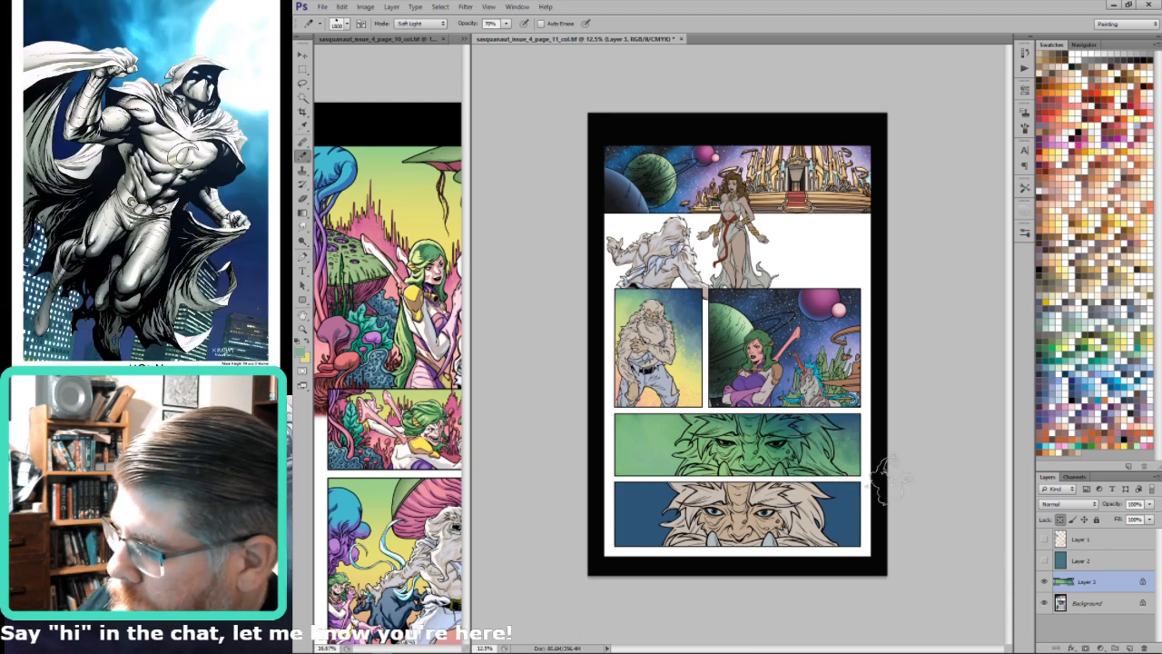
key("shift+alt+f")
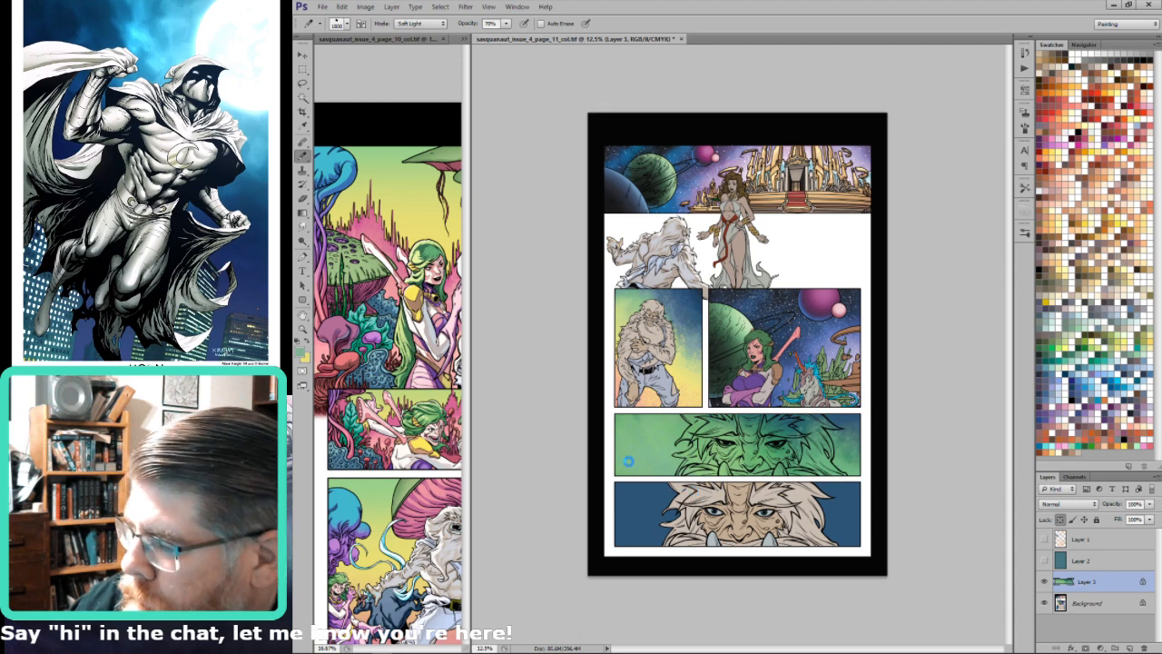
Step: Paint yellow over the upper eye panel's left end and lower edge with the pencil in Normal mode at 70% opacity
key("x")
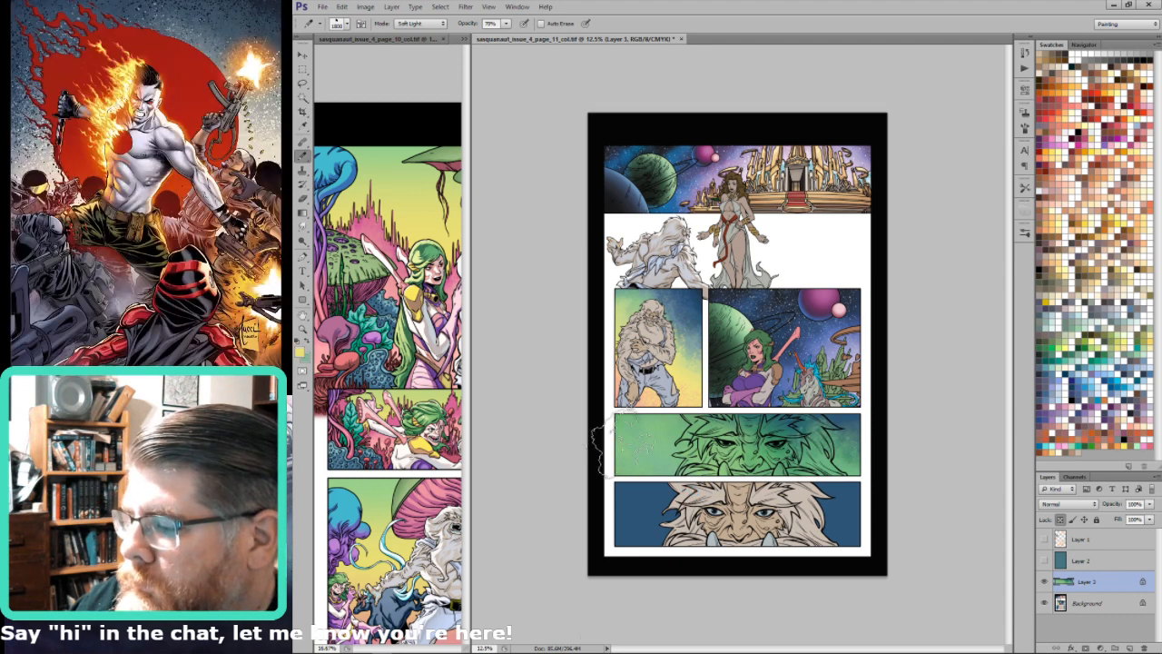
key("alt+shift+n")
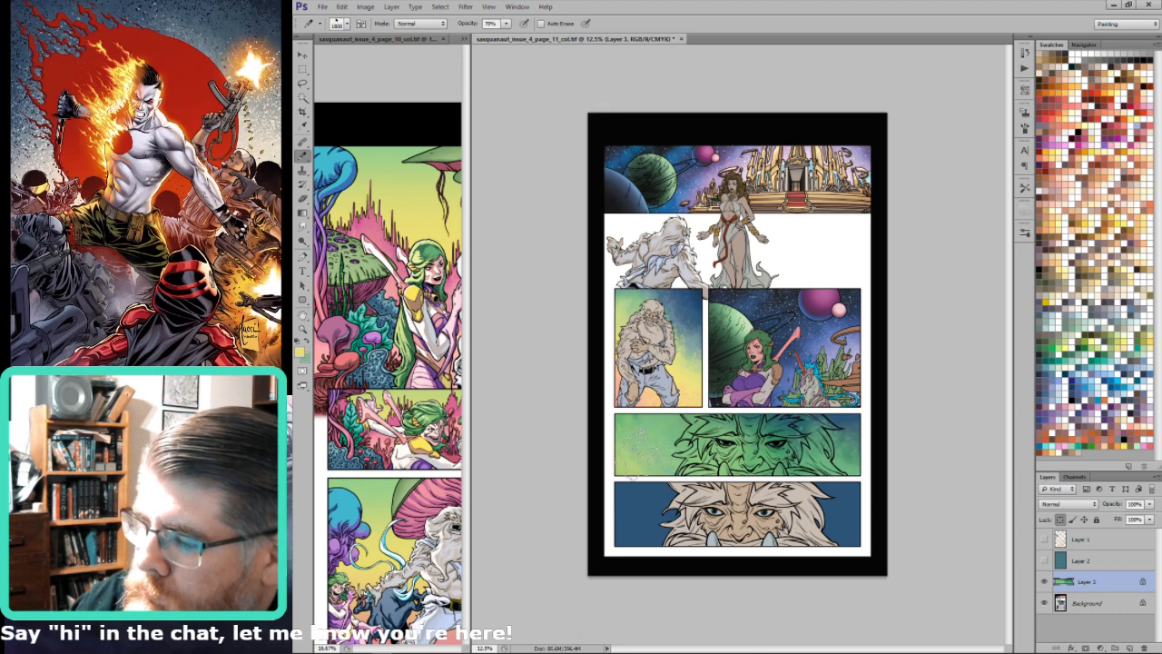
mouse_move(635, 436)
left_mouse_down()
mouse_move(667, 413)
mouse_move(649, 474)
mouse_move(709, 477)
mouse_move(676, 477)
mouse_move(611, 424)
mouse_move(634, 451)
mouse_move(677, 465)
mouse_move(672, 477)
mouse_move(676, 410)
mouse_move(717, 413)
mouse_move(672, 411)
mouse_move(690, 463)
left_mouse_up()
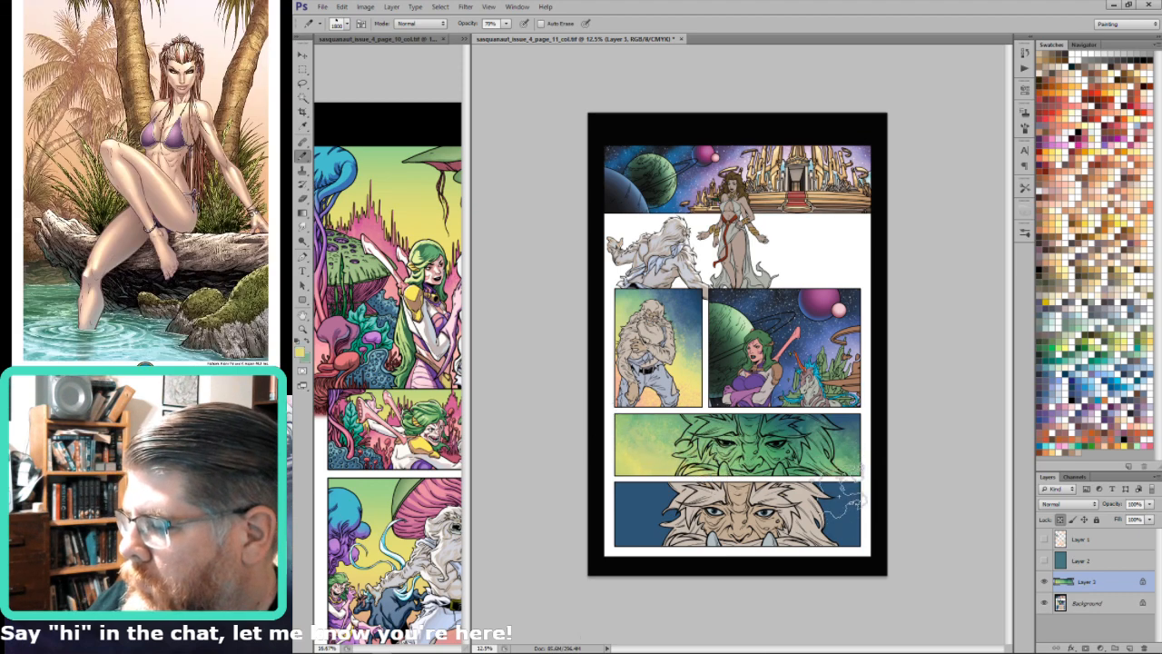
Step: Glaze sampled dark blue over the upper eye panel's right side and yellow over its left in Soft Light at 50%, and select the layer's painted area
key("b")
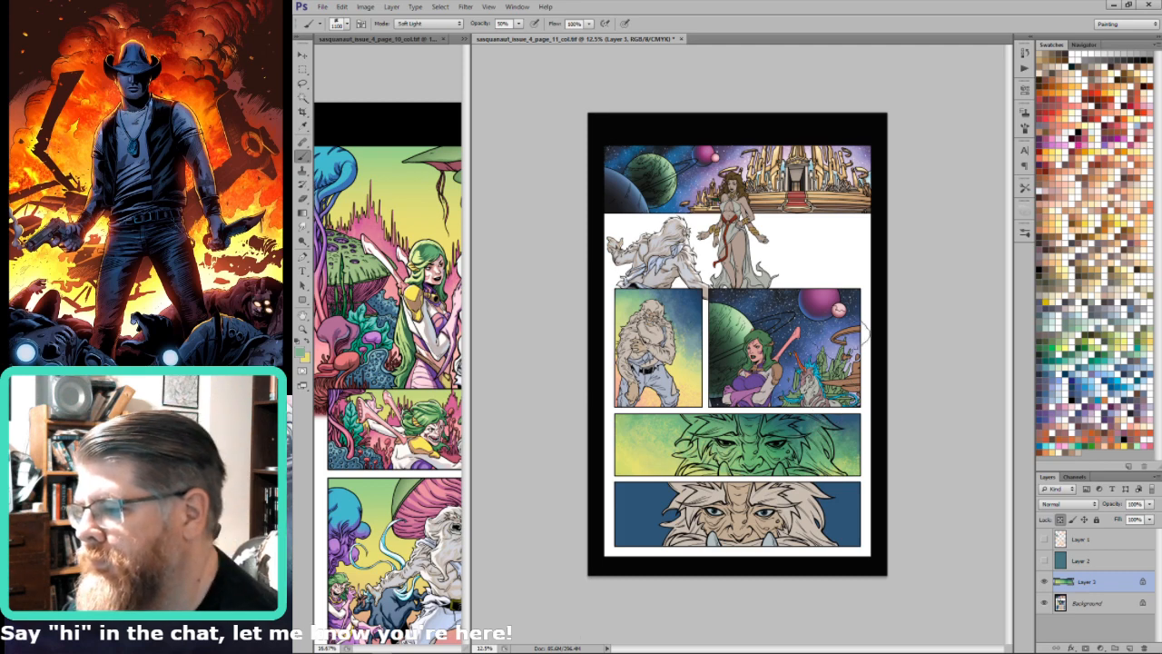
left_click(864, 419, "alt")
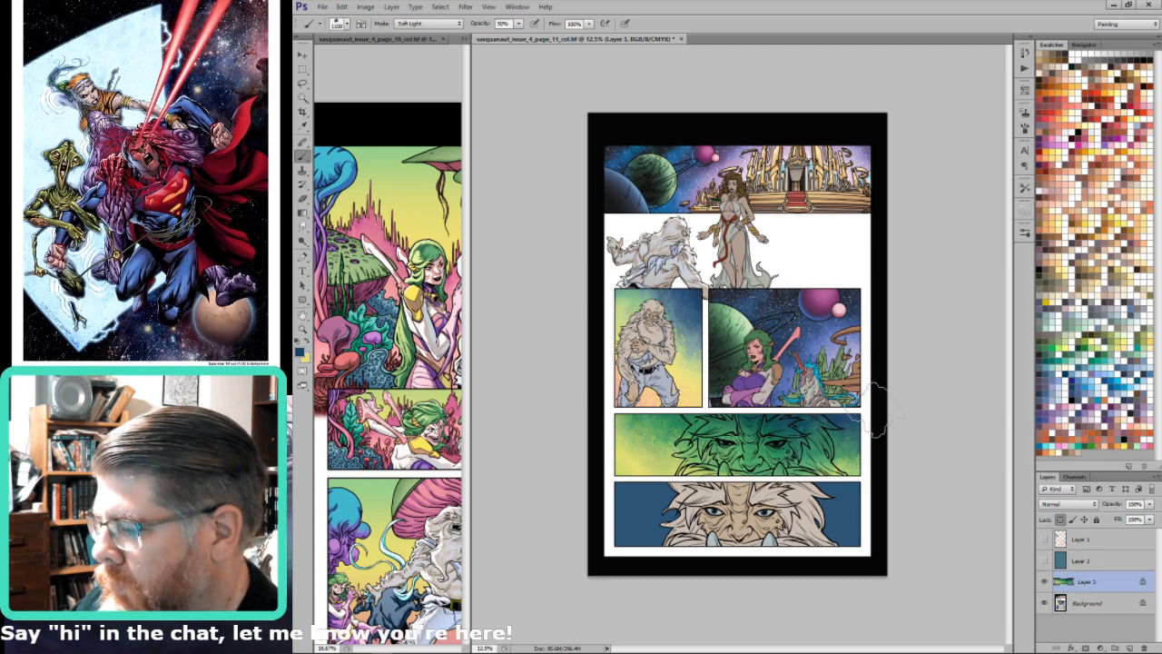
key("x")
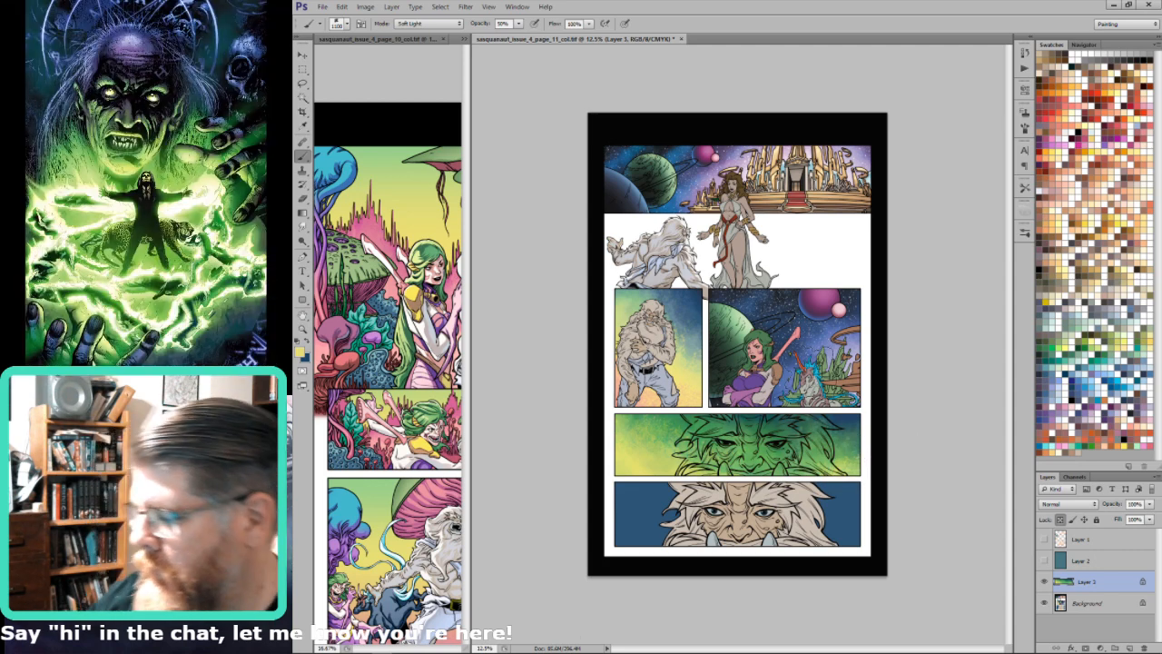
left_click(1062, 582, "ctrl")
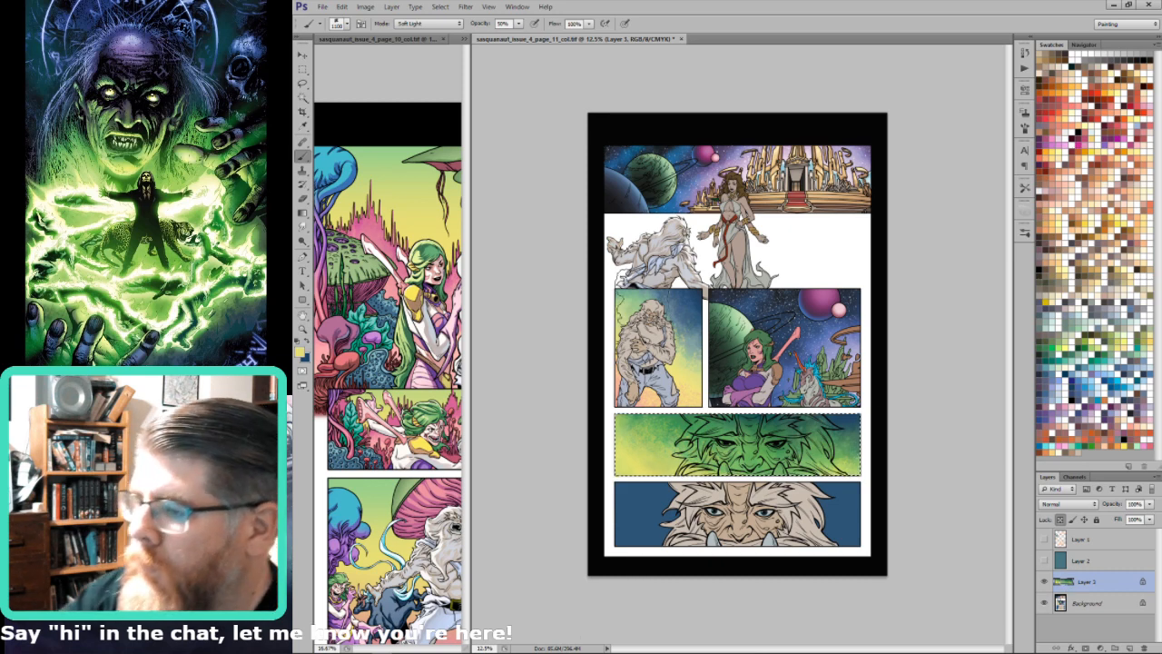
Step: Sample the green from the standing creature's background for the brush, using Color mode at 50% opacity
key("i")
left_click(641, 293)
key("b")
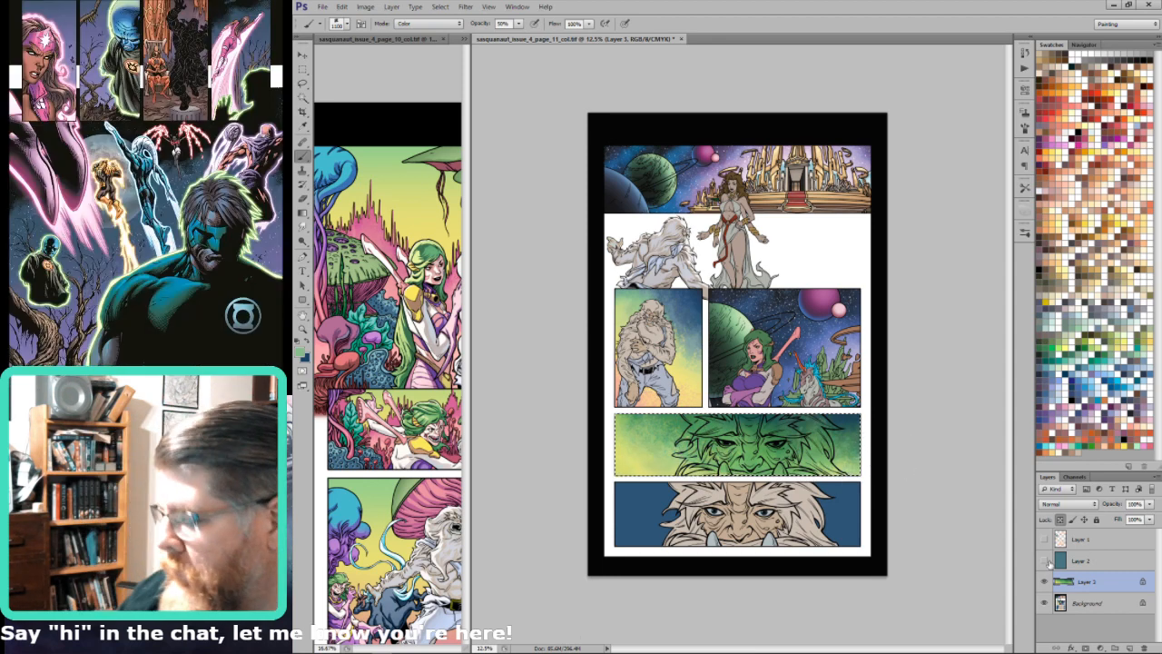
Step: Select the lower eye panel's blue background, paste the upper panel's gradient into the selection, and move it over the lower panel
left_click(1075, 603)
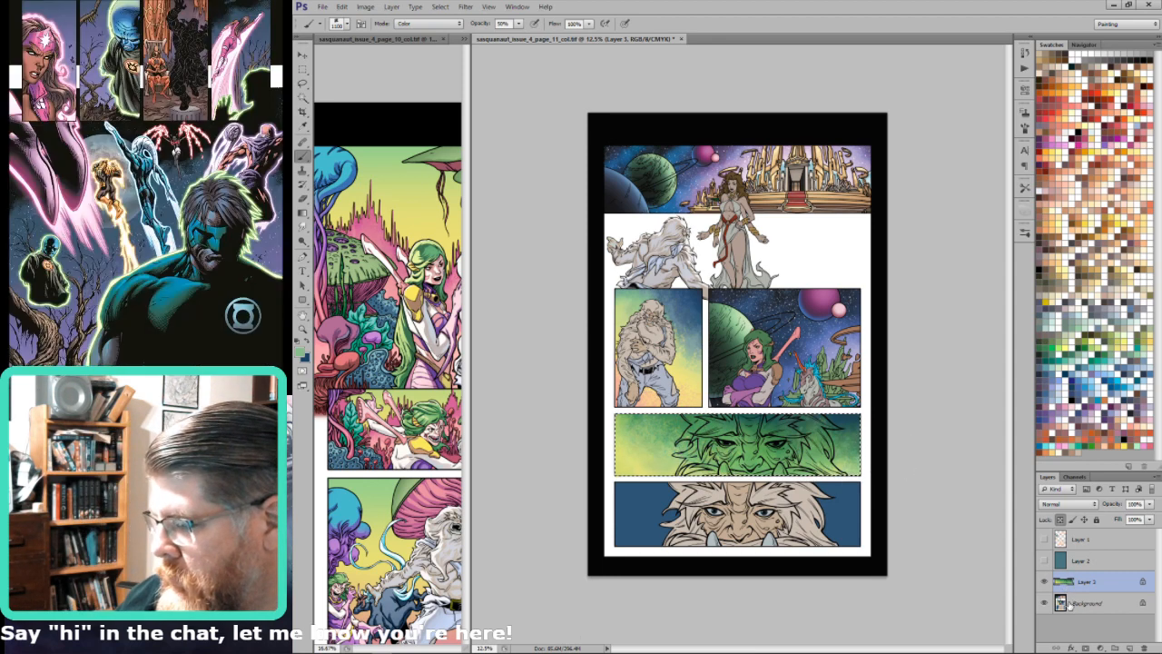
key("w")
left_click(852, 521, "shift")
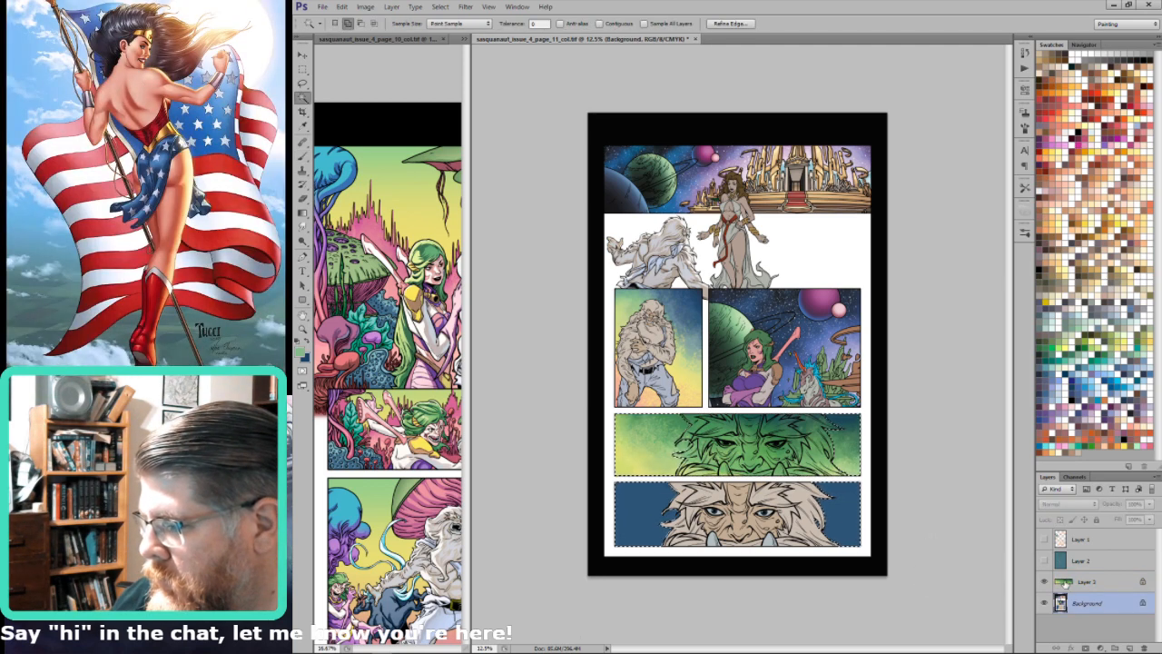
key("ctrl+shift+alt+v")
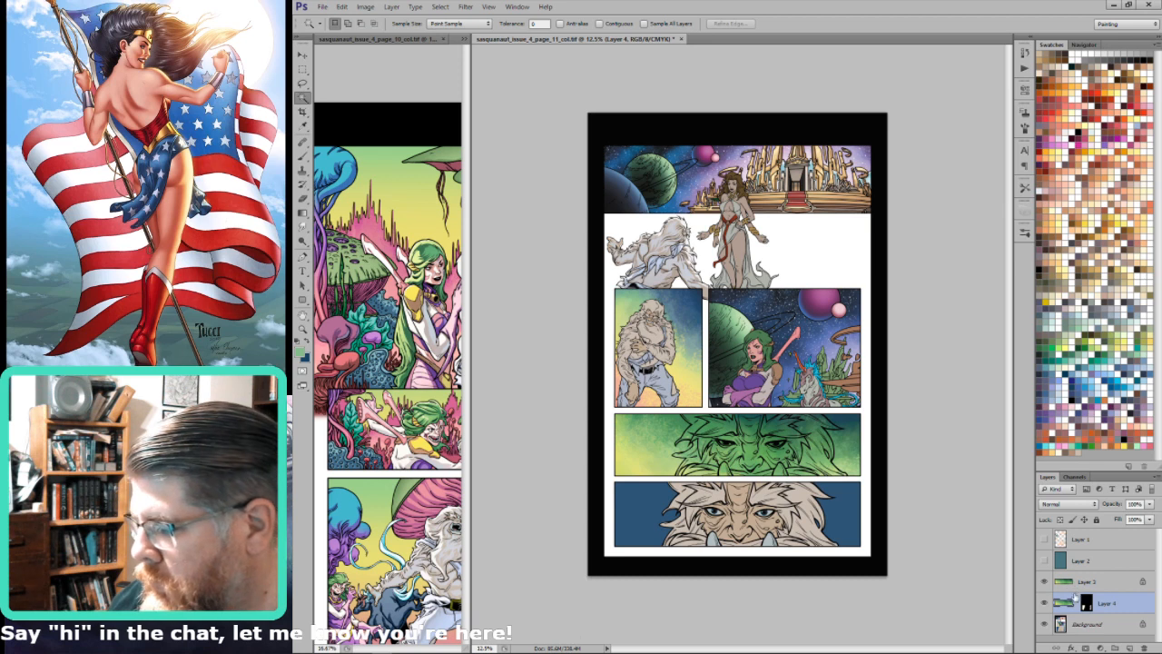
left_click_drag(850, 460, 848, 538)
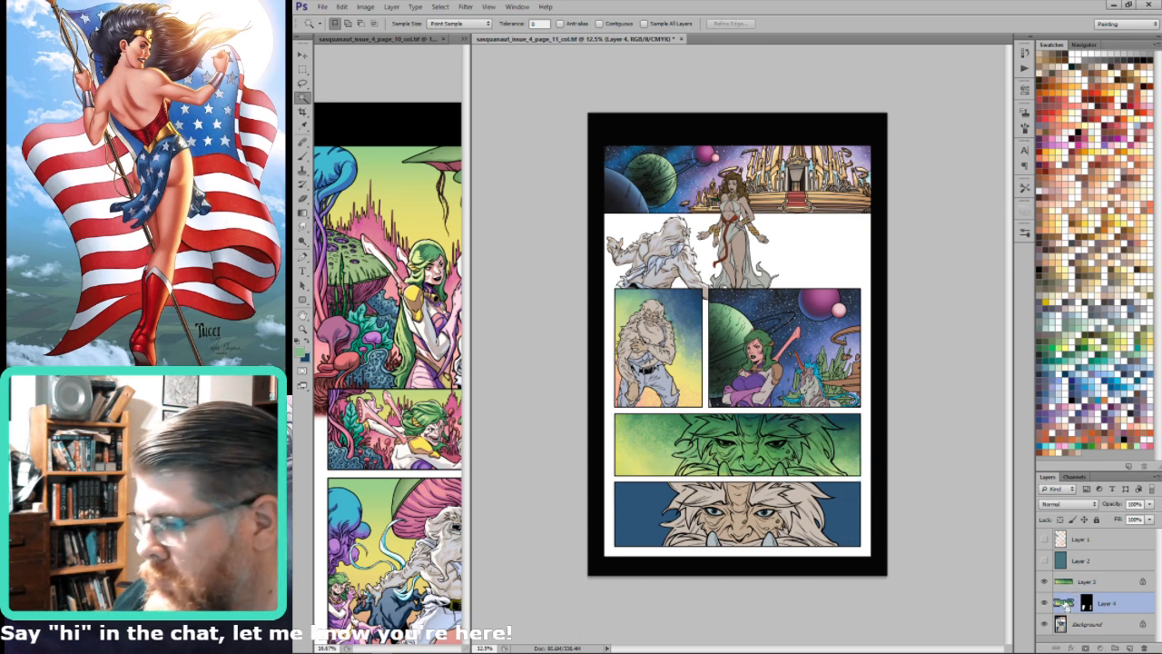
left_click_drag(835, 457, 831, 527)
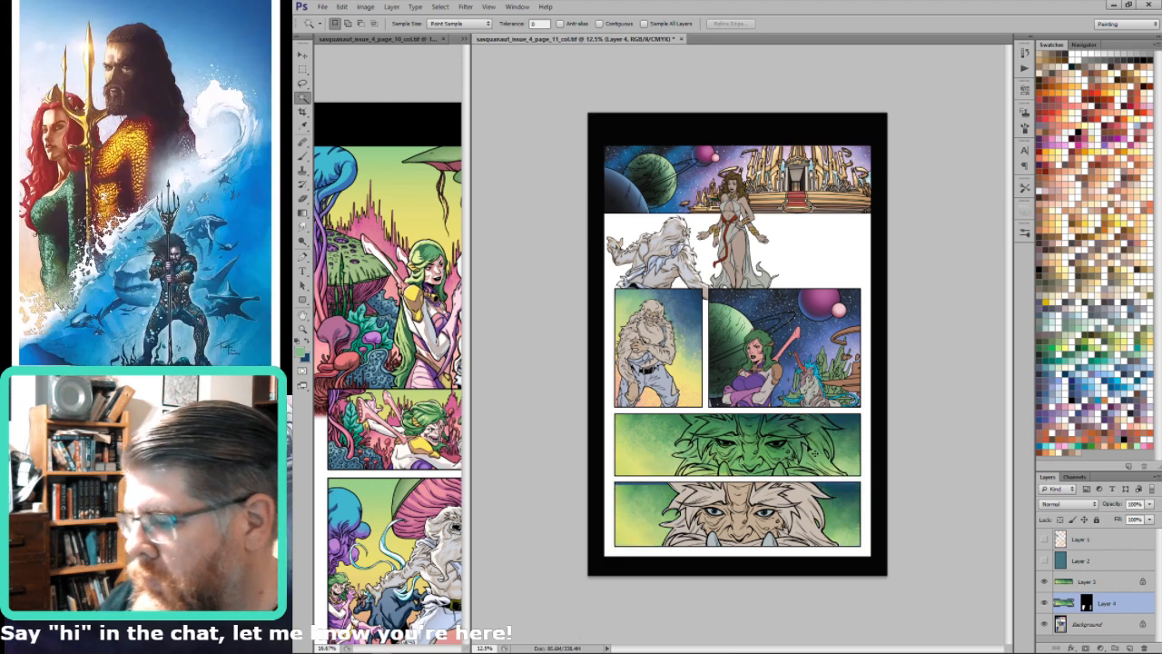
Step: Stretch the pasted gradient slightly past the lower eye panel's edges and merge it into the Background layer
key("ctrl+t")
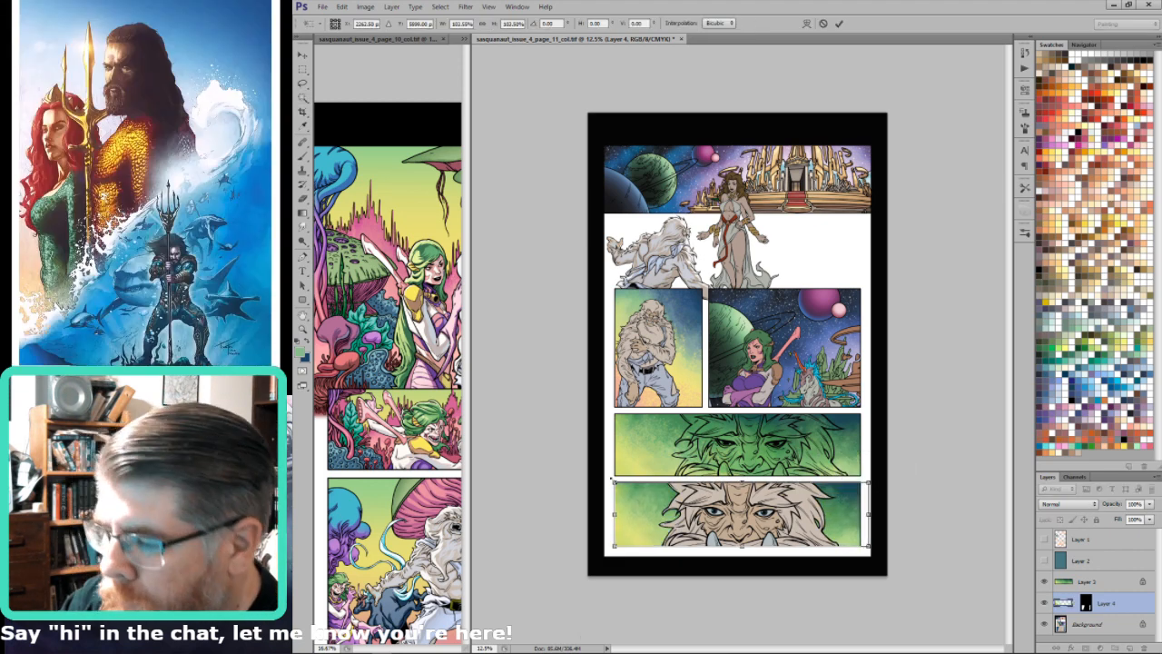
left_click_drag(612, 479, 606, 478)
left_click_drag(739, 480, 739, 476)
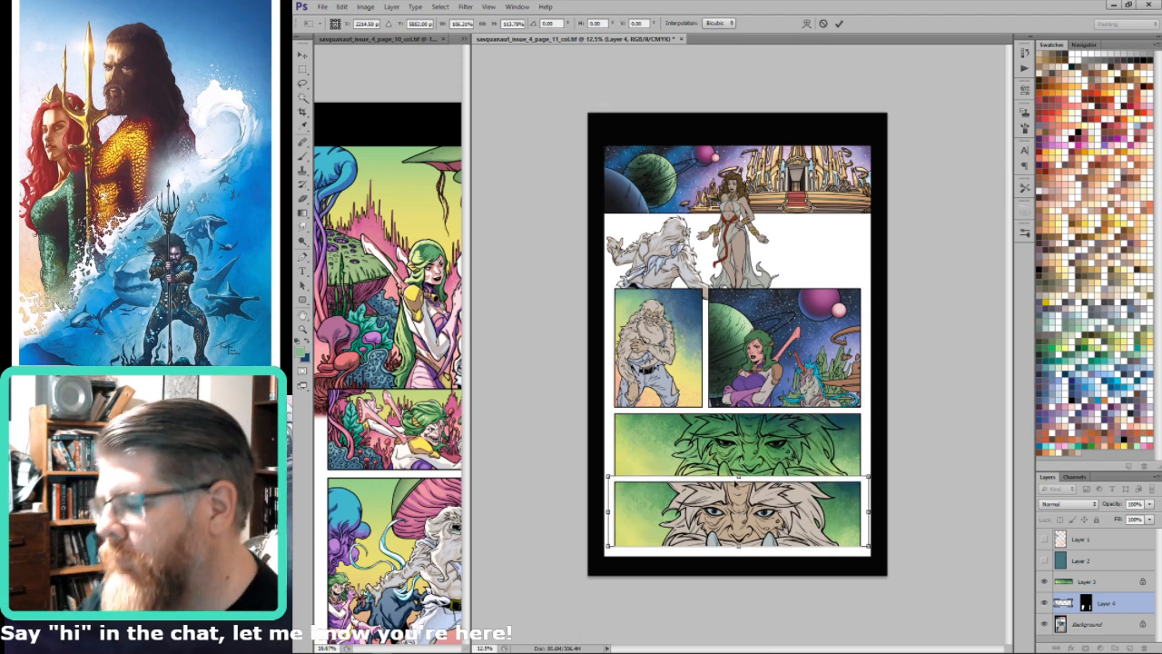
key("Return")
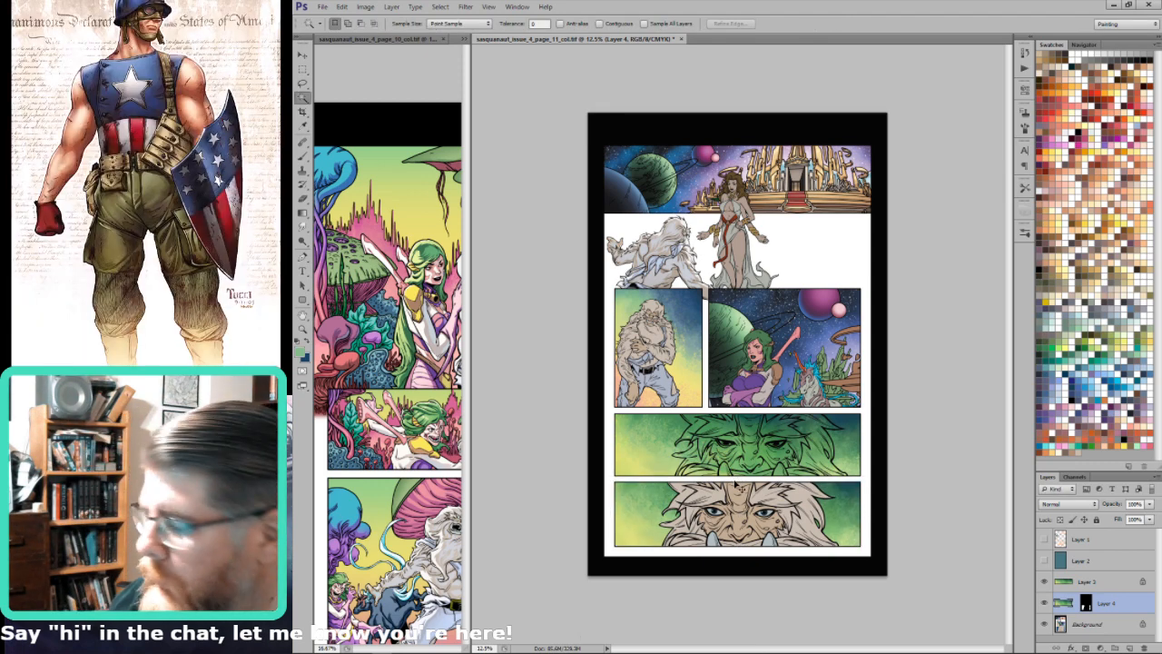
key("ctrl+e")
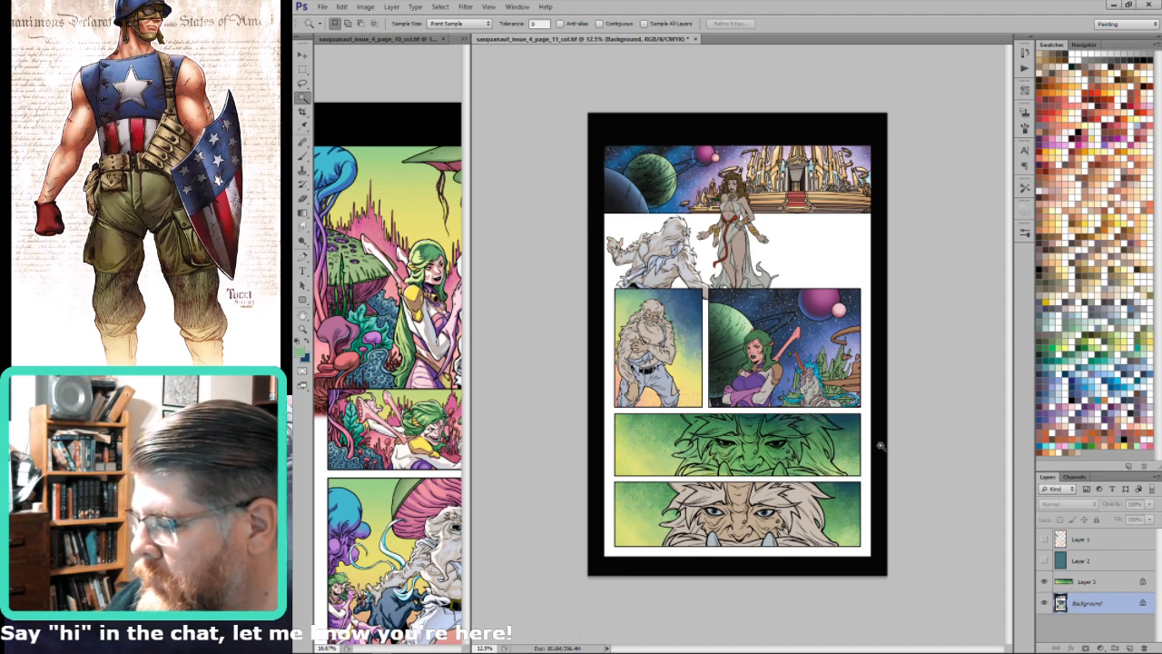
Step: Clear the green covering the face in the upper eye panel, merge the gradient layer into the Background, and save the page
left_click(1062, 538, "ctrl")
left_click(1072, 587)
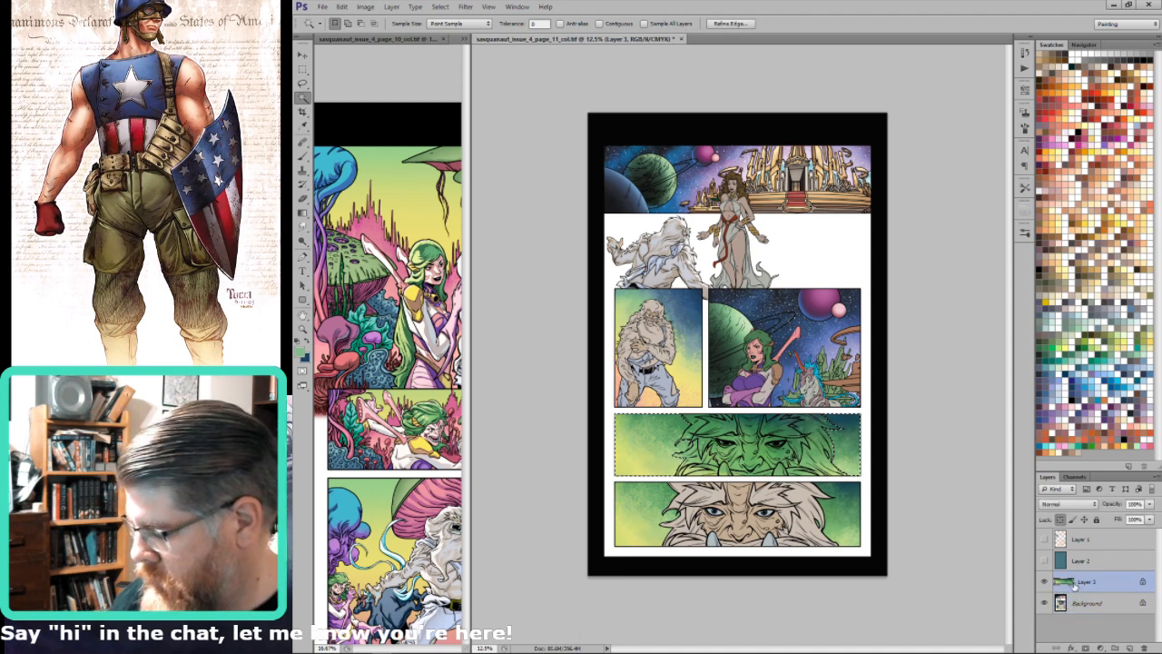
key("Delete")
key("ctrl+d")
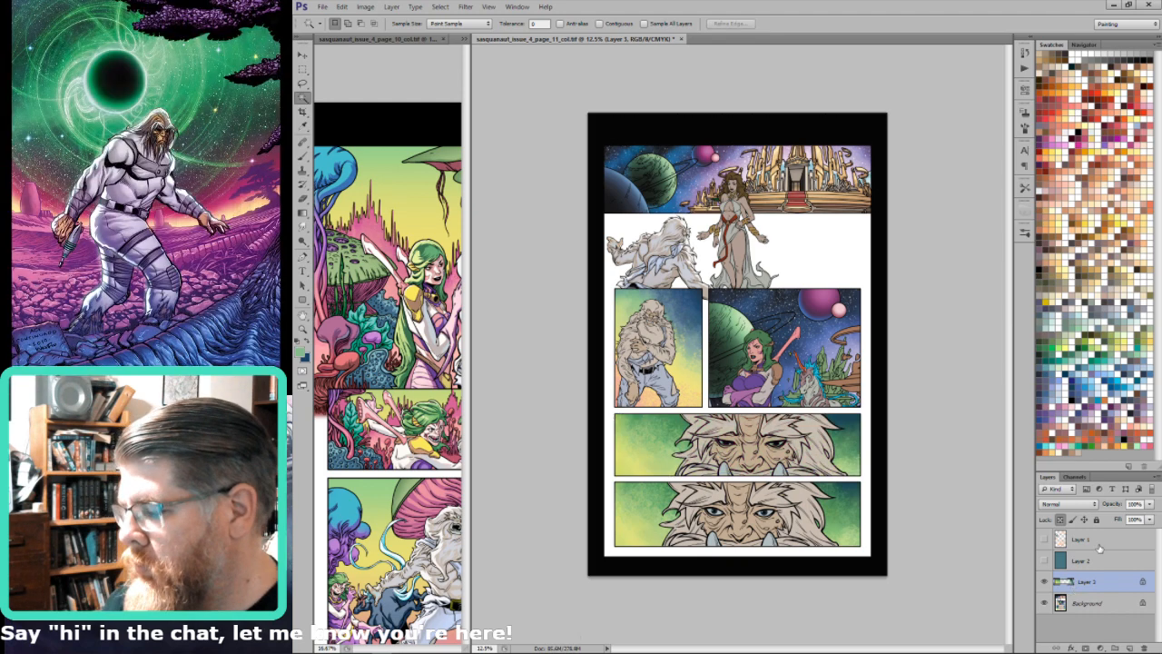
key("ctrl+e")
key("ctrl+s")
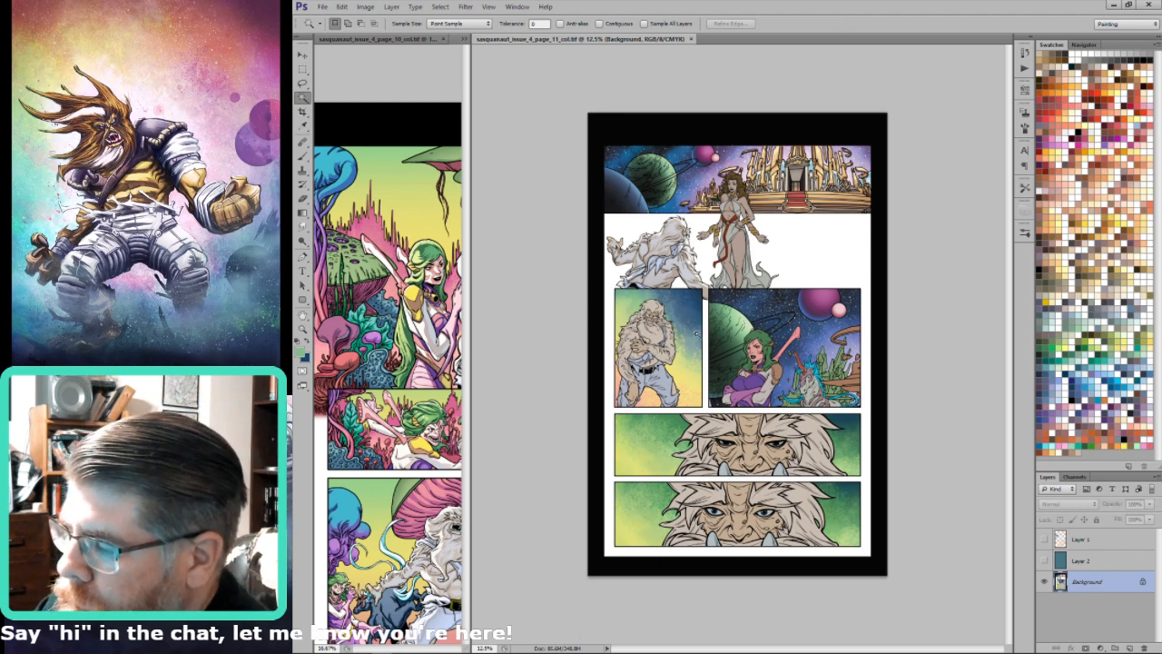
Step: Sample a cream tone and limit the selection of the eye close-ups' skin to the highlight shapes on Layer 1
left_click(748, 428)
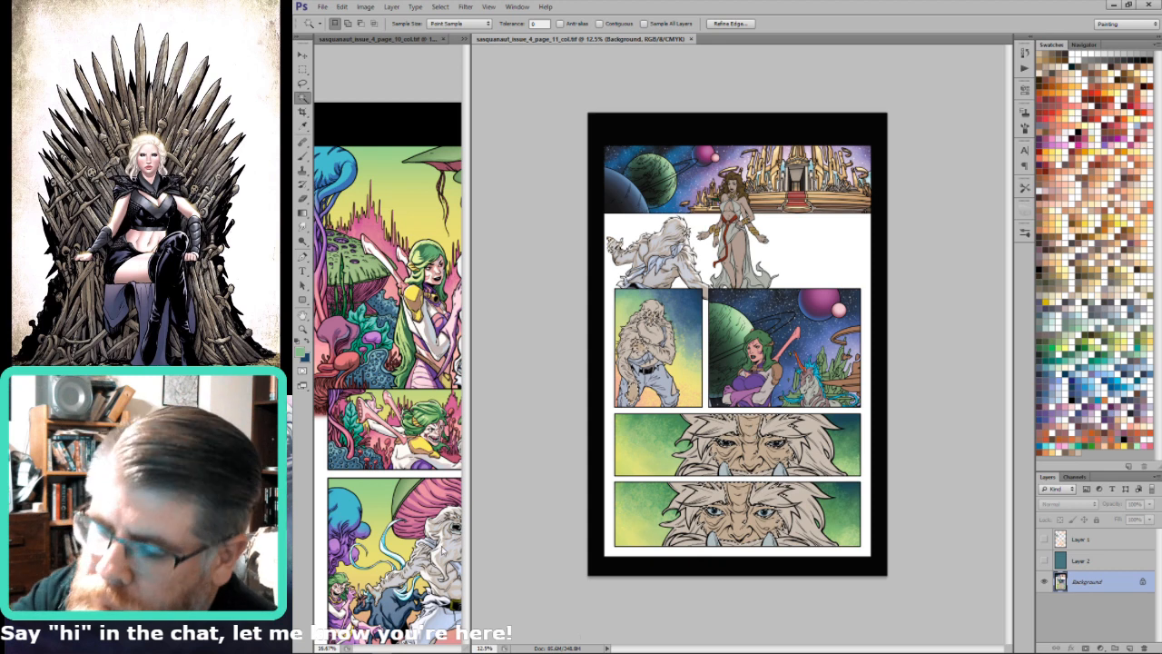
key("i")
left_click(623, 385)
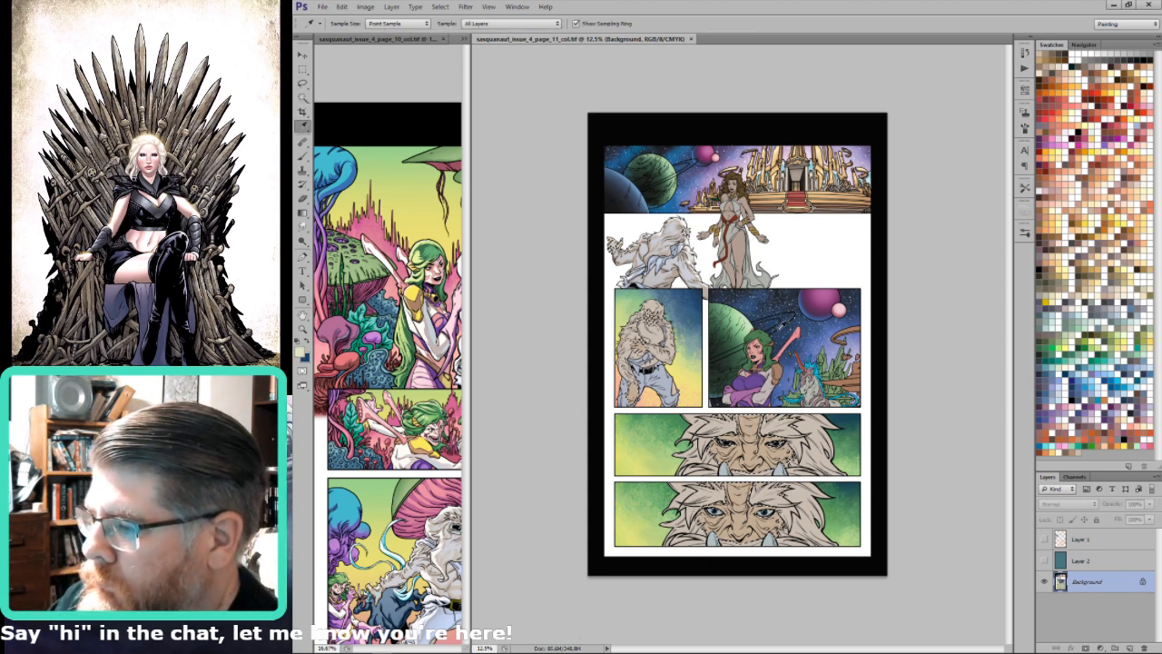
left_click(1044, 540)
left_click(1081, 539)
key("w")
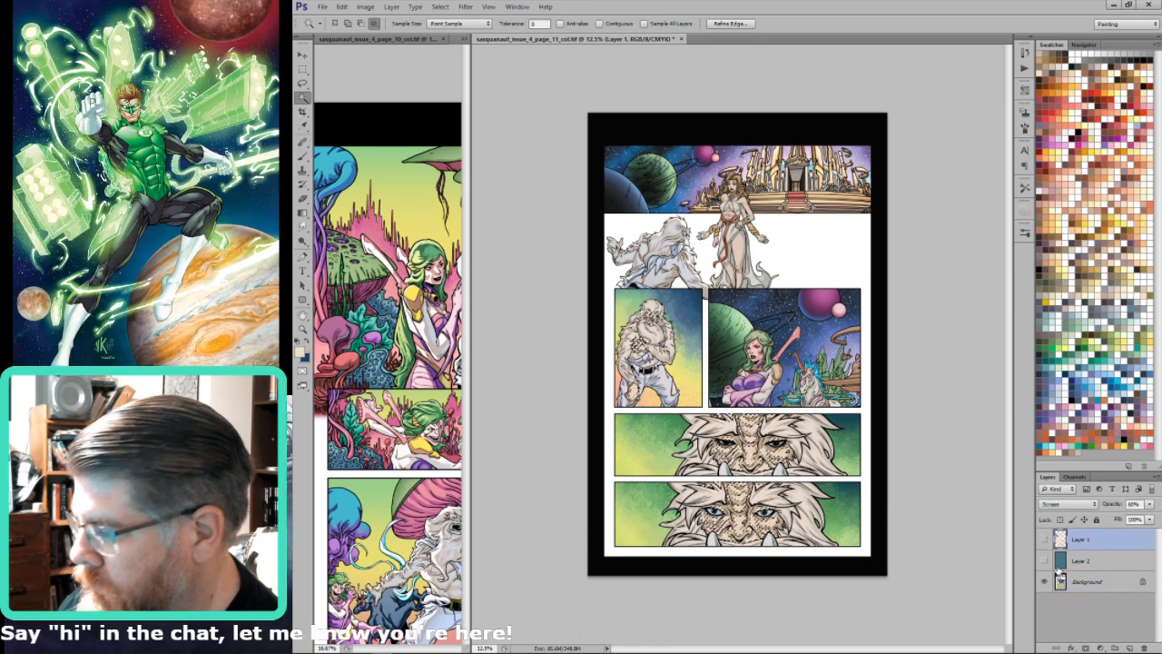
left_click(1044, 539)
left_click(1059, 581)
Step: Apply cream radial gradients at 100% opacity to the skin highlights on both eye close-up faces on the Background layer
key("g")
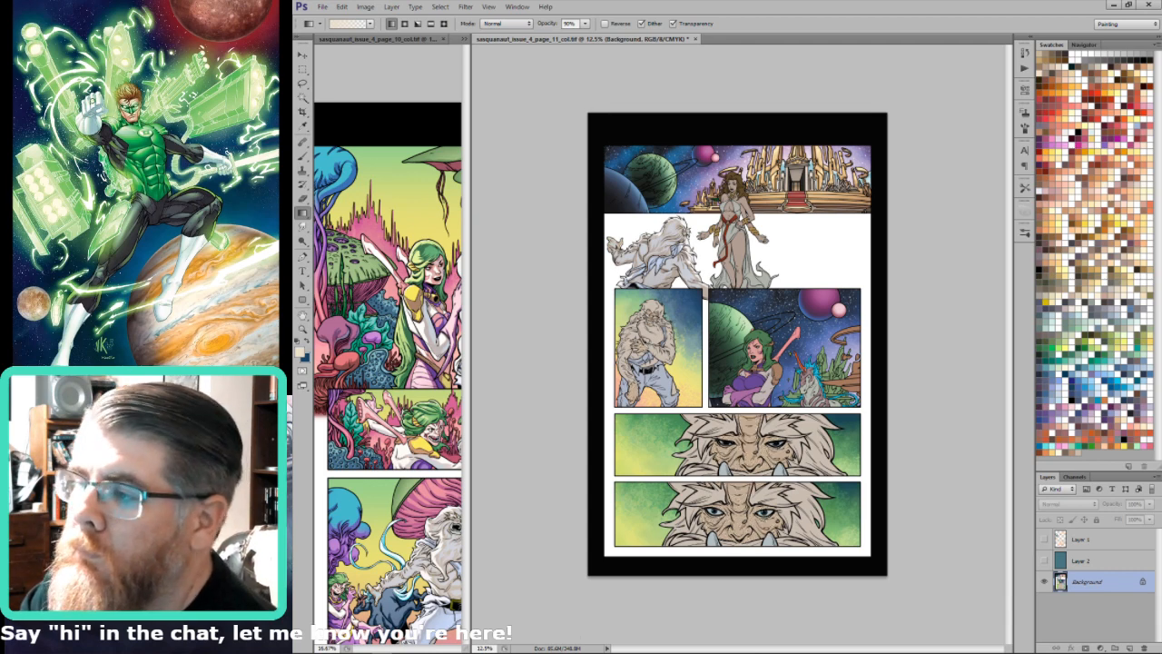
key("bracketleft")
key("bracketright")
key("bracketright")
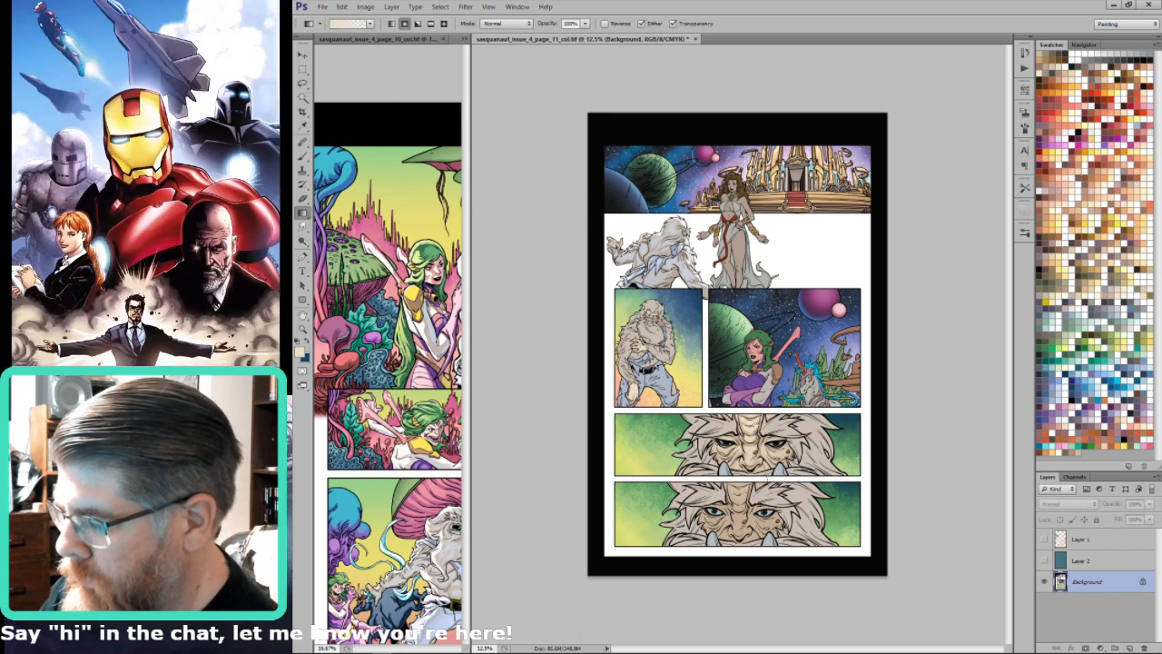
key("l")
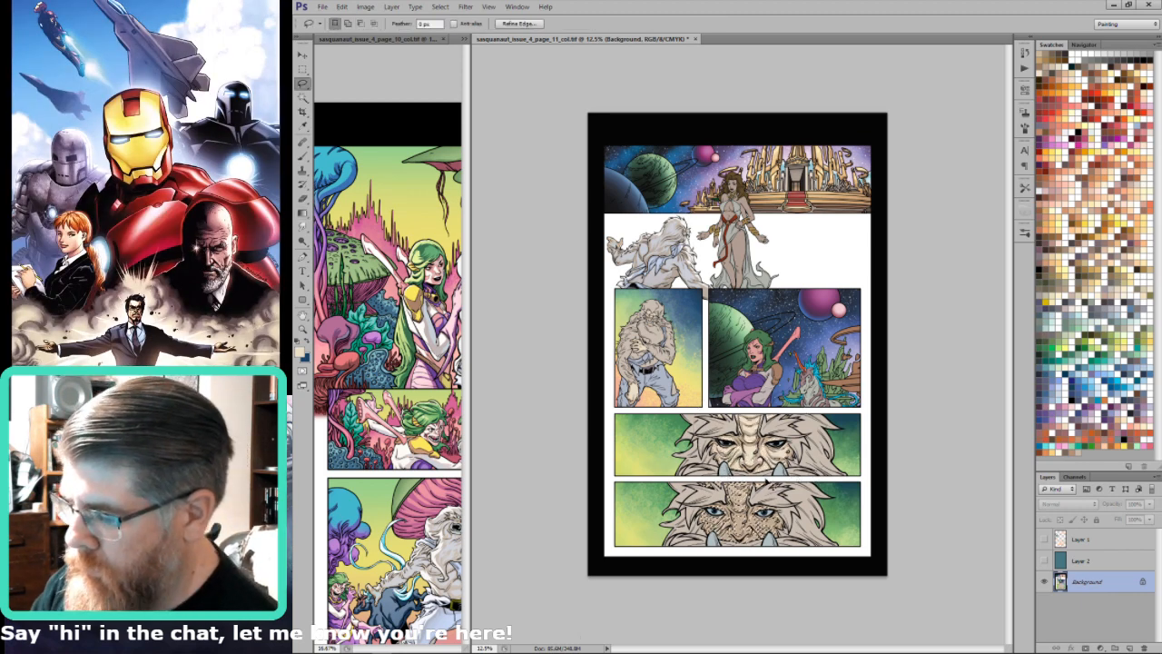
key("g")
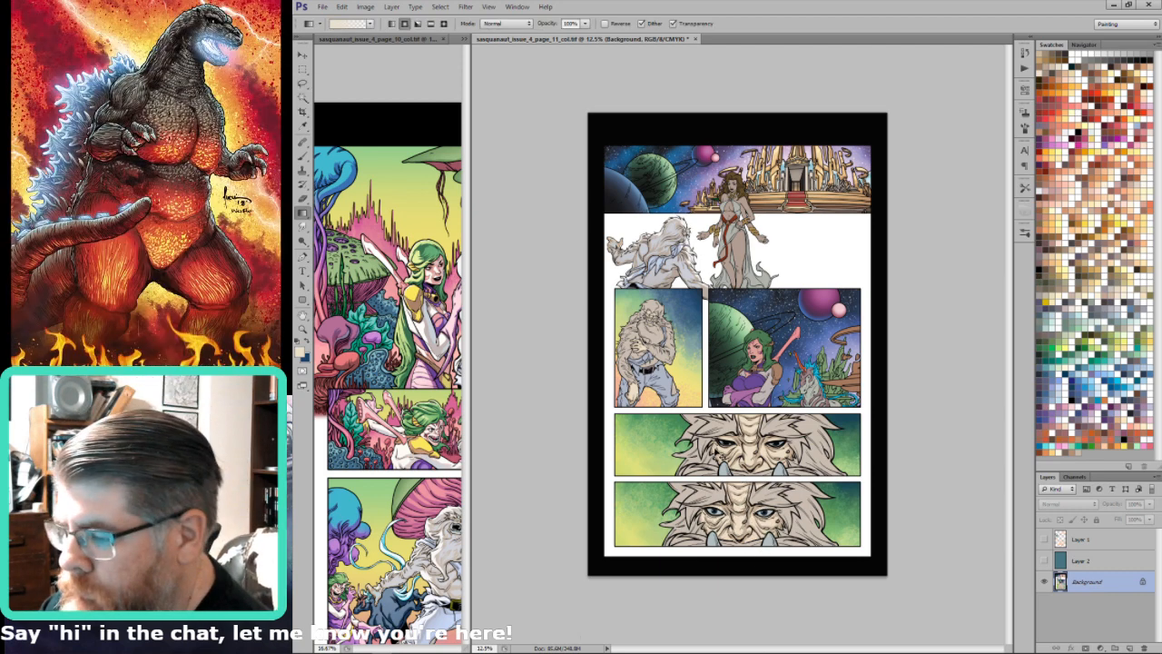
Step: Select the highlight shapes in the fur of the standing creature and both eye close-ups, using Layer 1 as the guide
key("w")
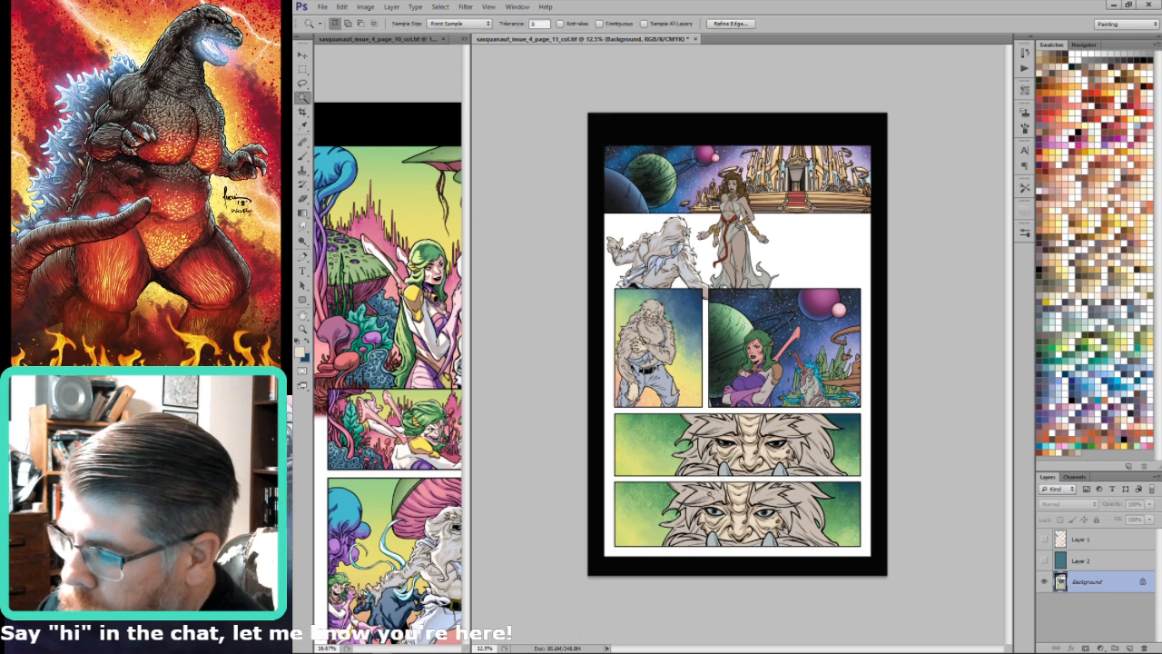
left_click(1044, 540)
left_click(1063, 541)
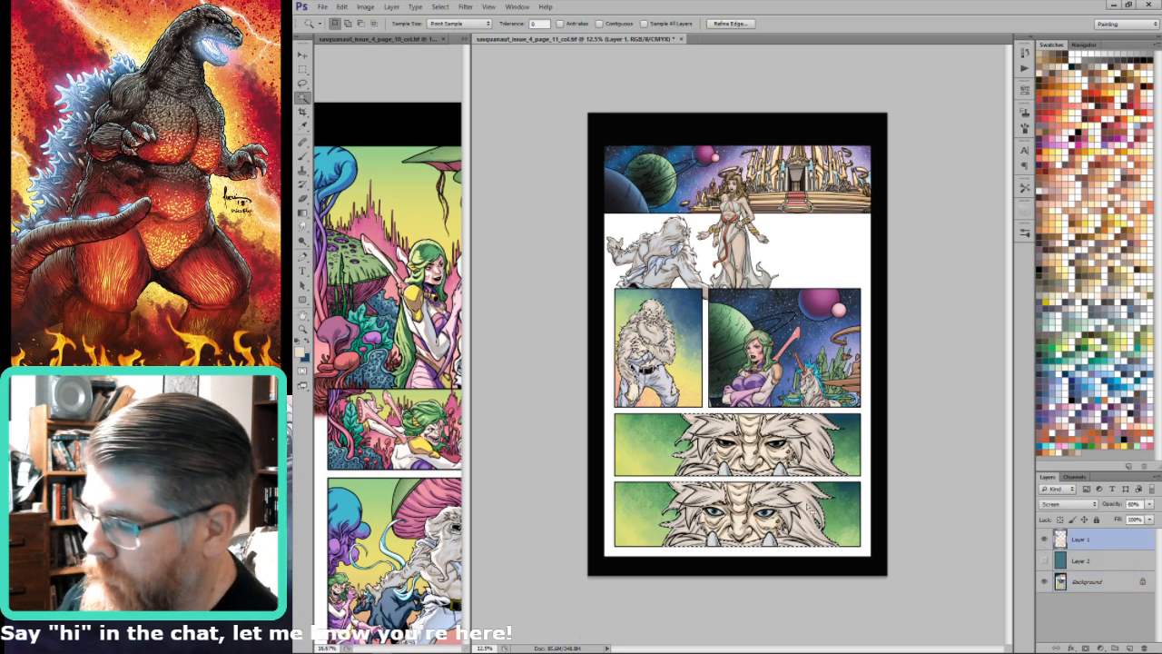
left_click(1044, 540)
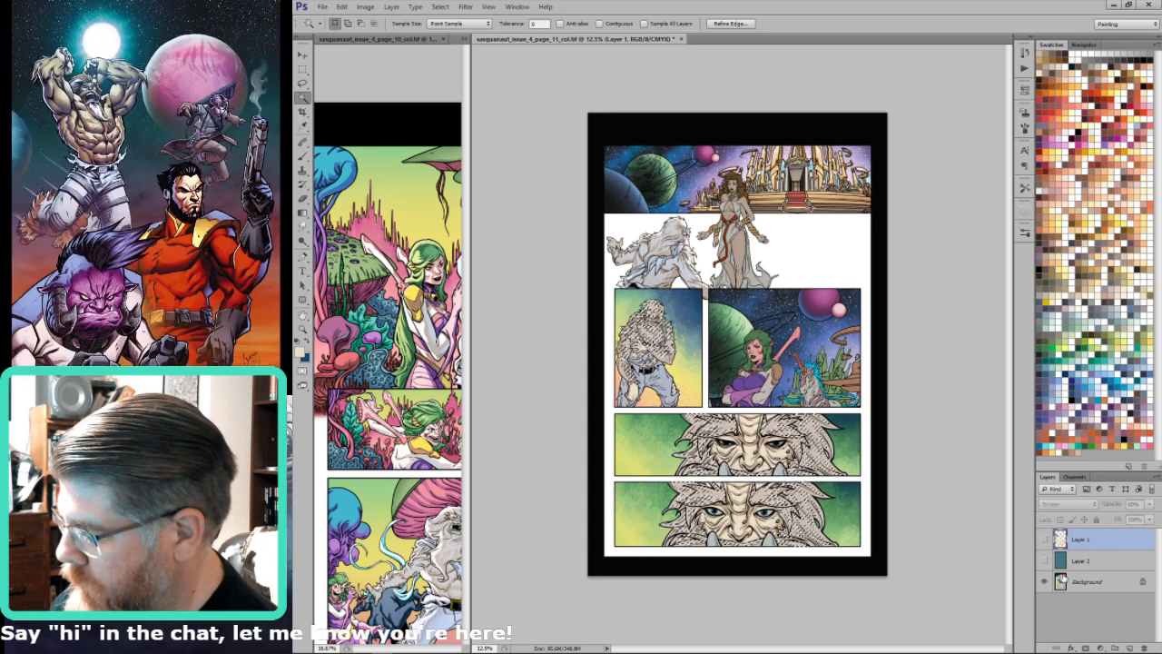
left_click(1064, 584)
key("ctrl+d")
Step: Sample white from the bearded creature's fur on page 10 and apply it with radial gradients to page 11's selected fur highlights
key("i")
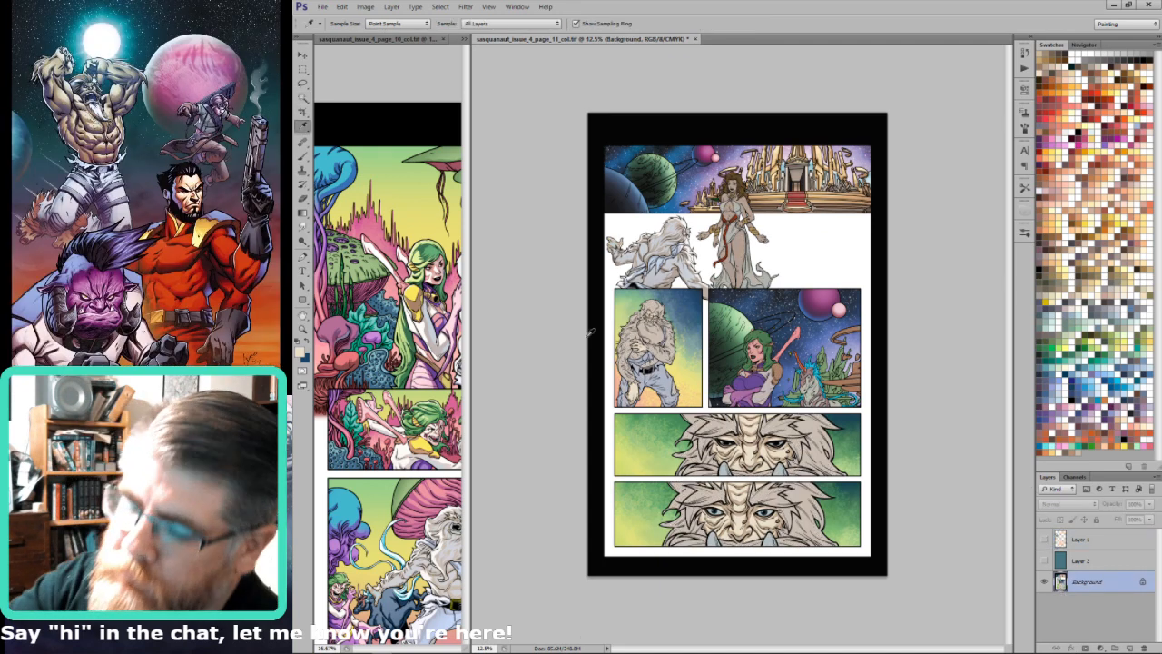
left_click(452, 502)
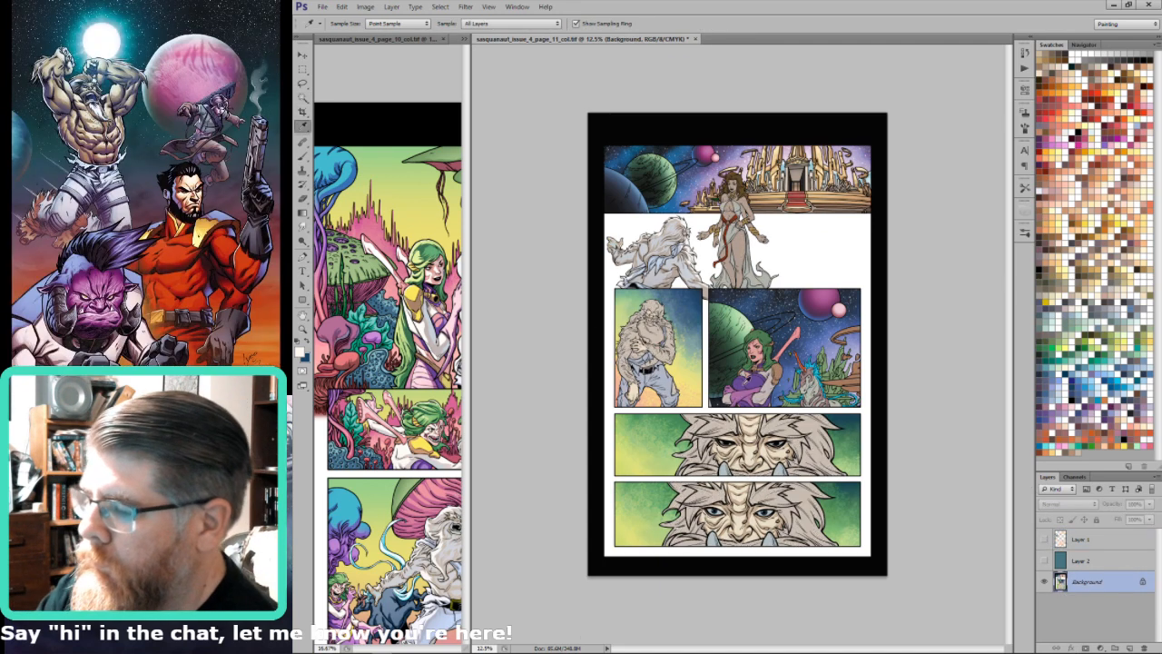
key("g")
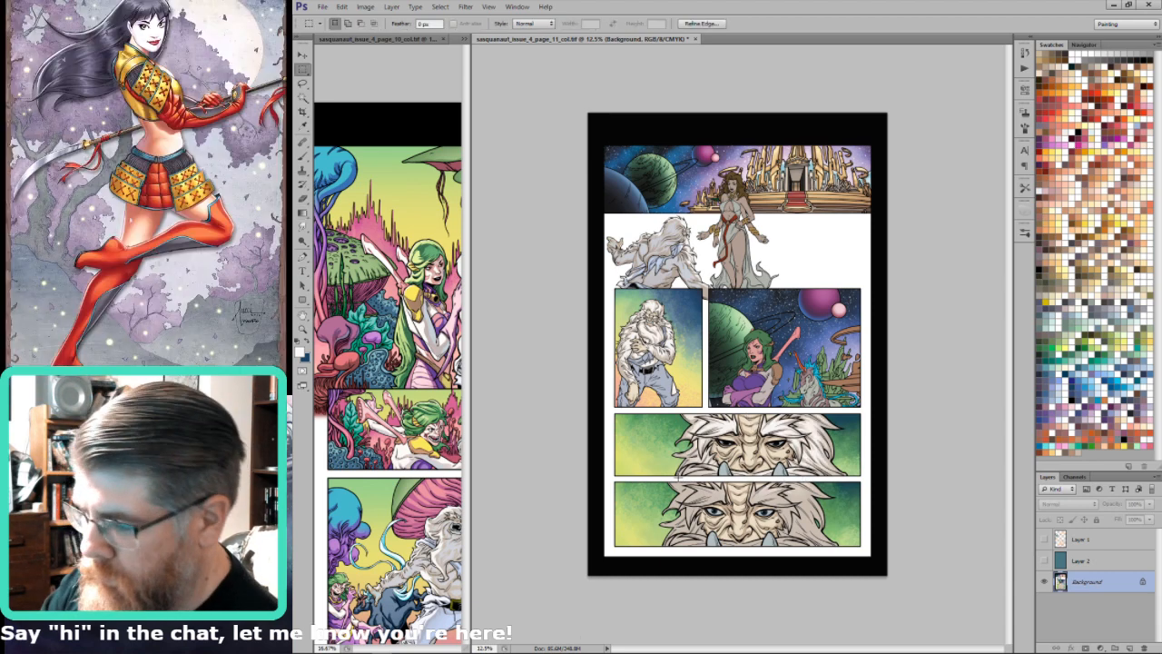
key("m")
key("g")
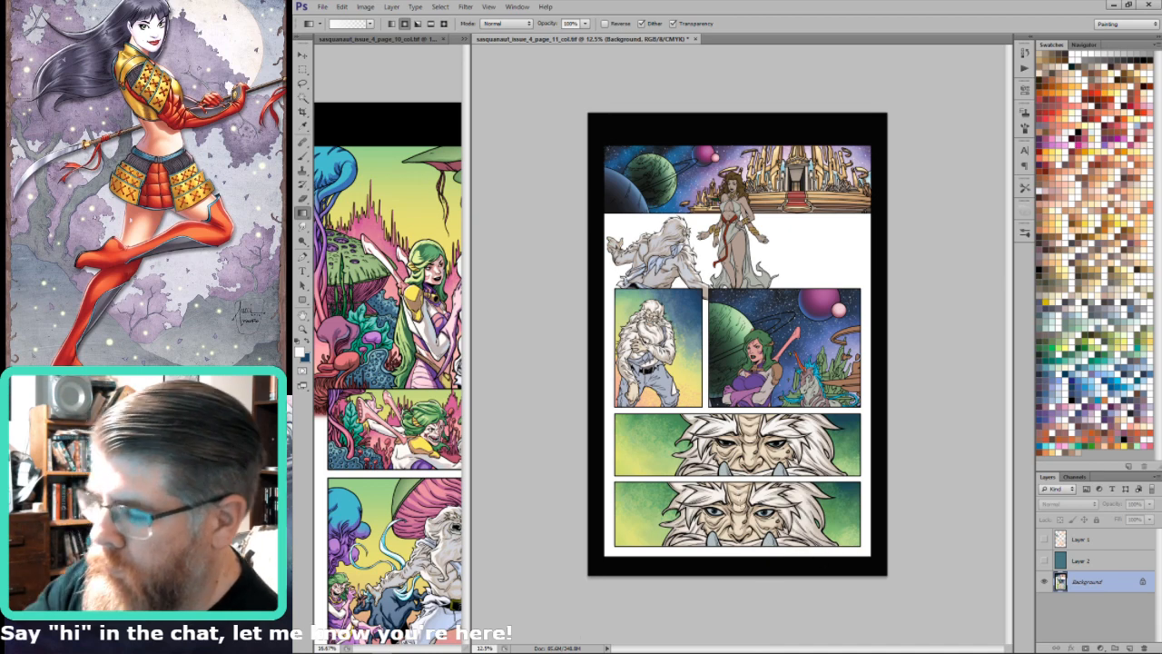
Step: Reset the colours to black and white and make the Magic Wand select contiguous areas only
key("d")
key("w")
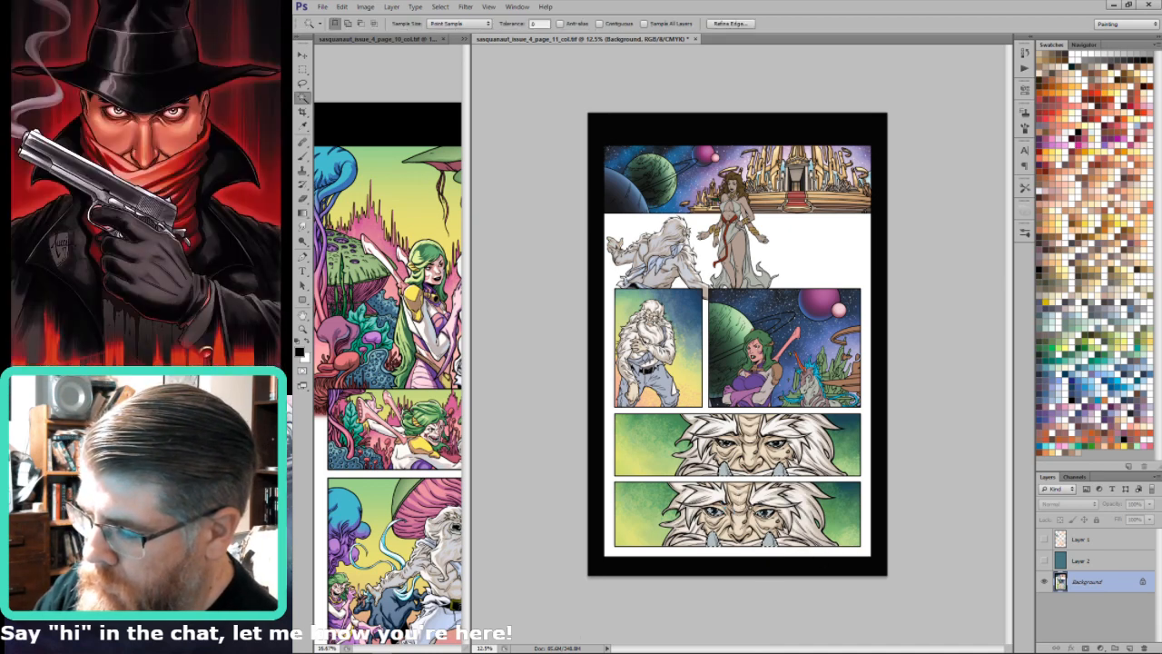
left_click(600, 24)
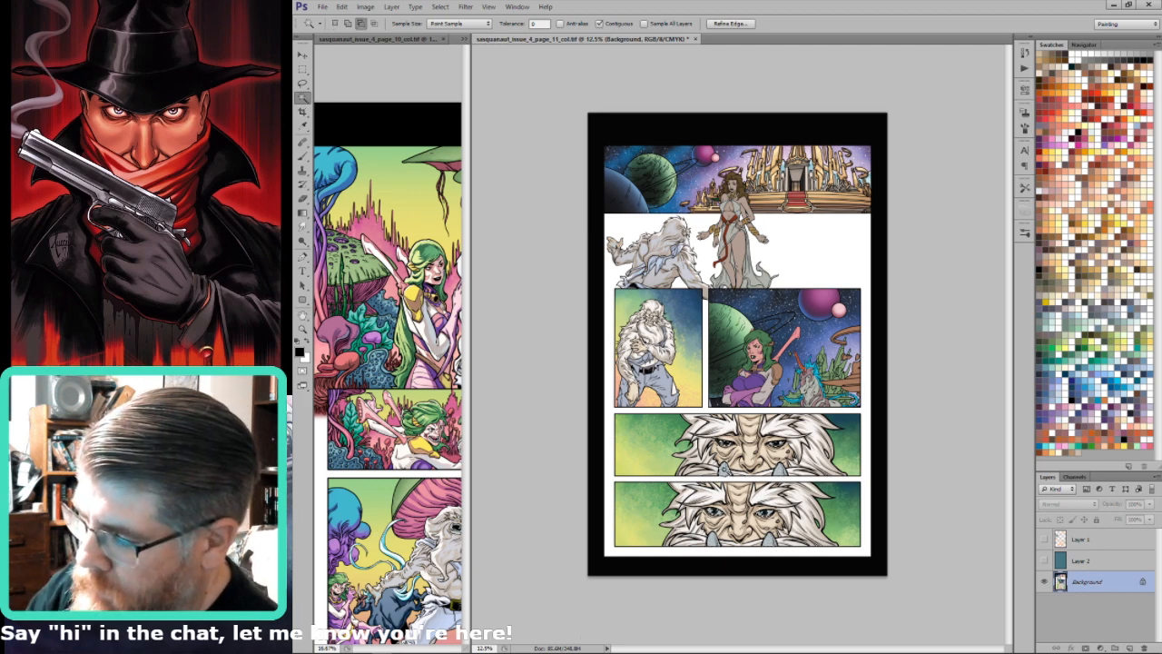
Step: Check the standing creature's fur up close, save the page, and toggle Layer 1's visibility
scroll(628, 331, "up", 5)
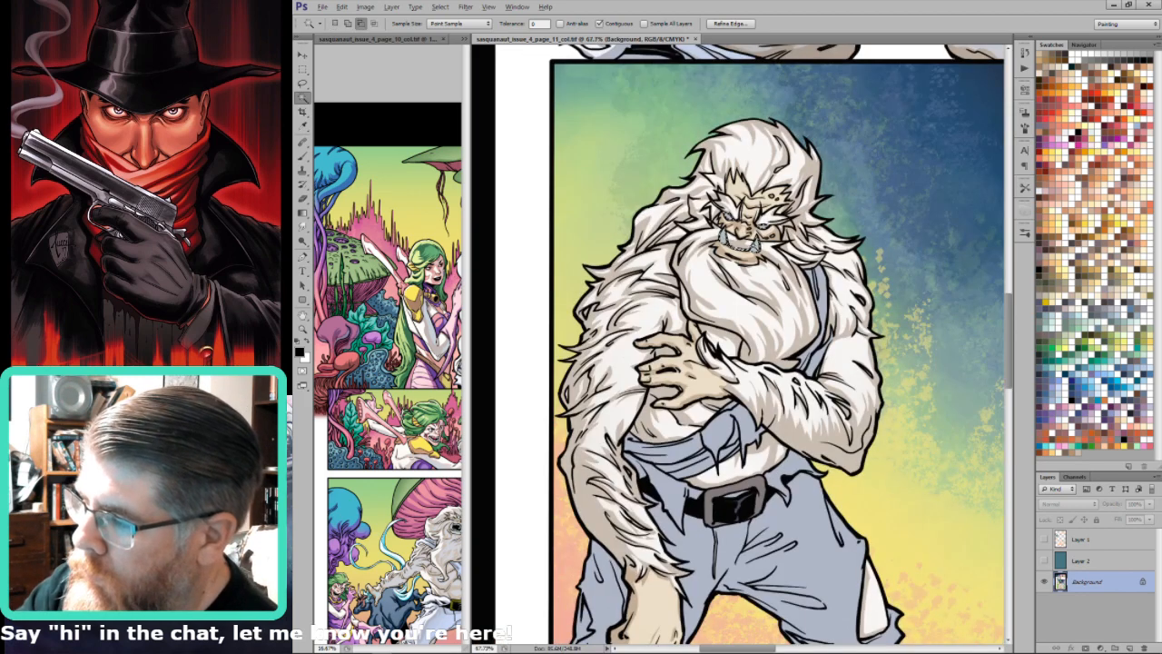
key("ctrl+0")
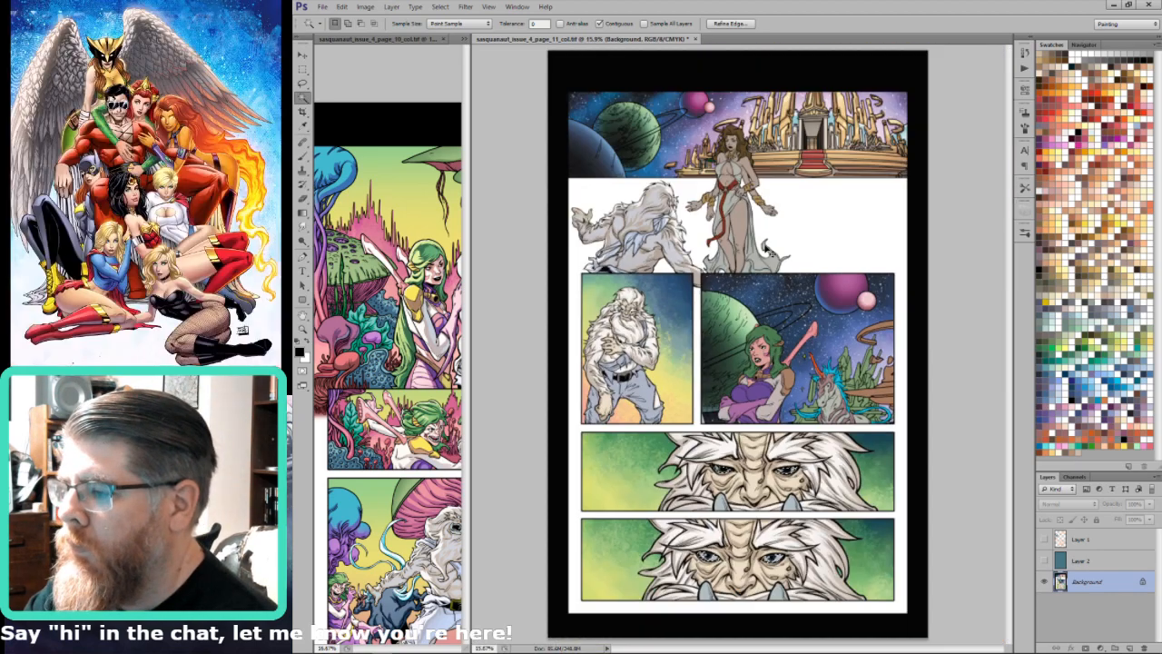
scroll(596, 300, "up", 5)
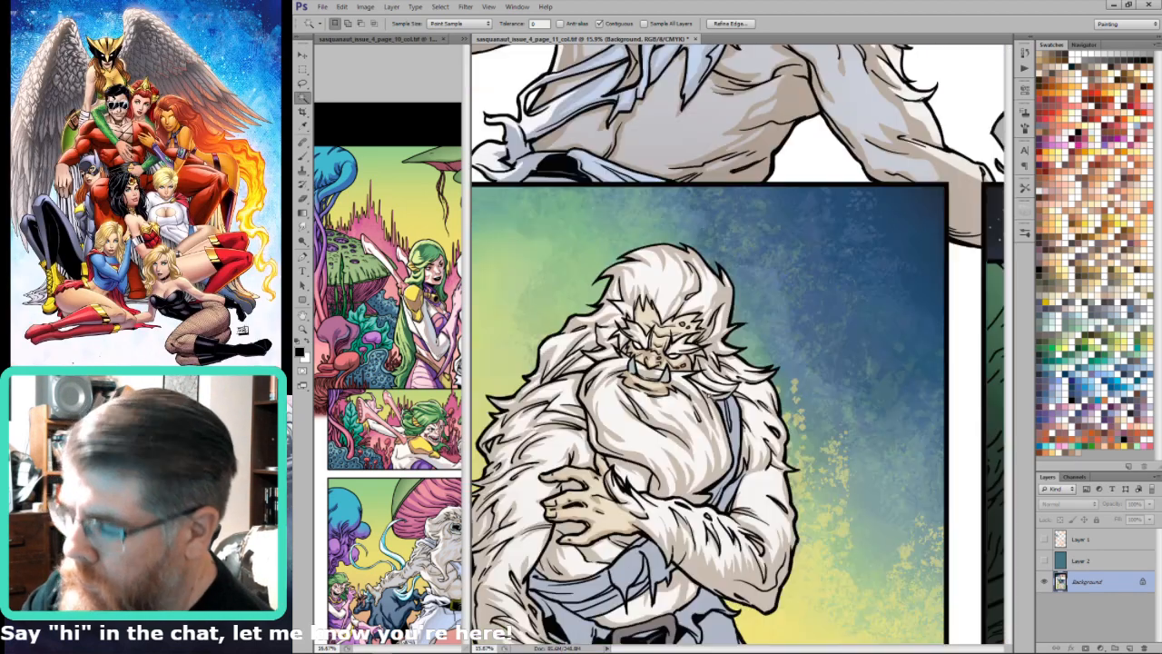
key("ctrl+0")
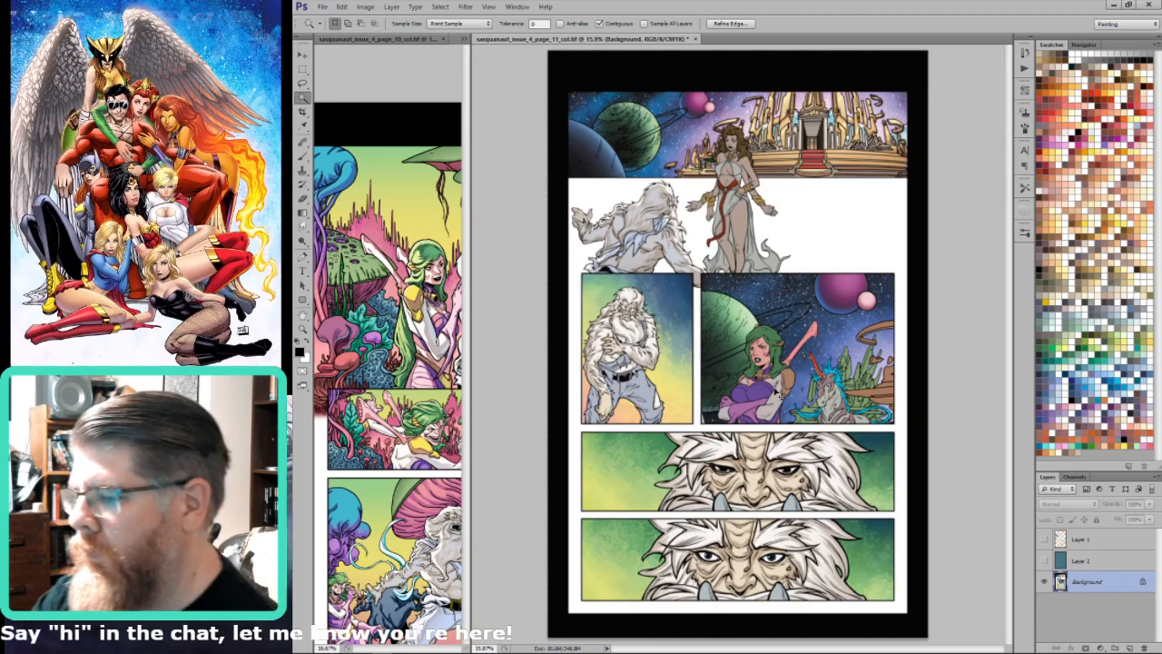
key("ctrl+s")
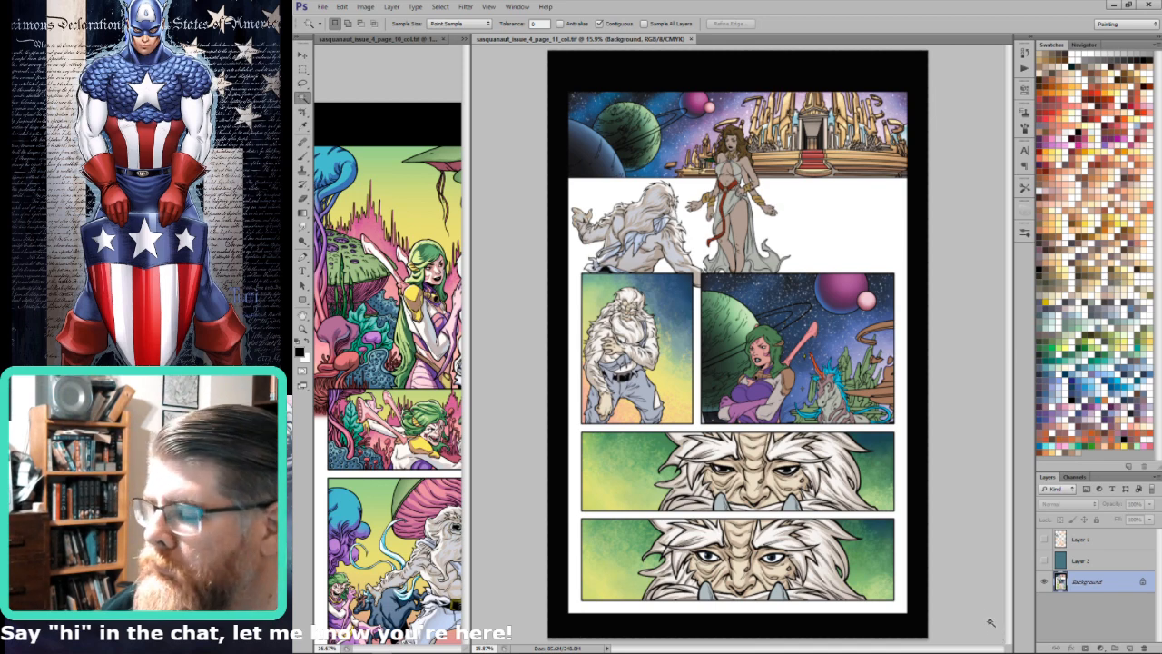
left_click(1044, 539)
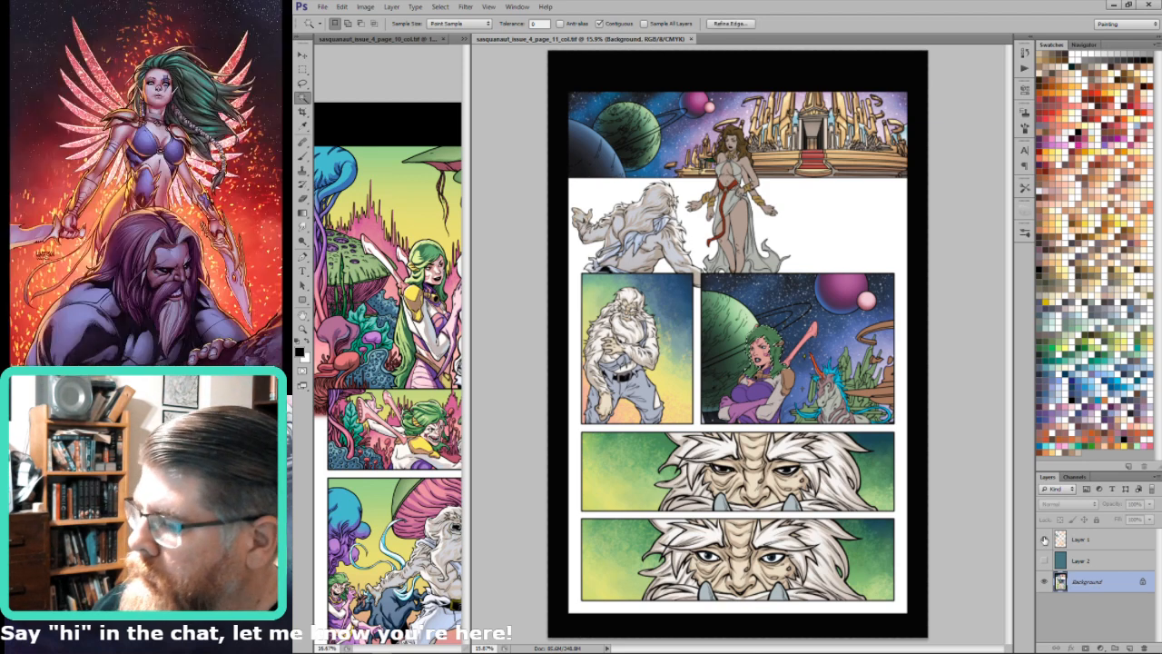
Step: Sample green from the woman's hair on page 10 and apply it with a radial gradient to her hair on page 11's Background layer
left_click(1080, 540)
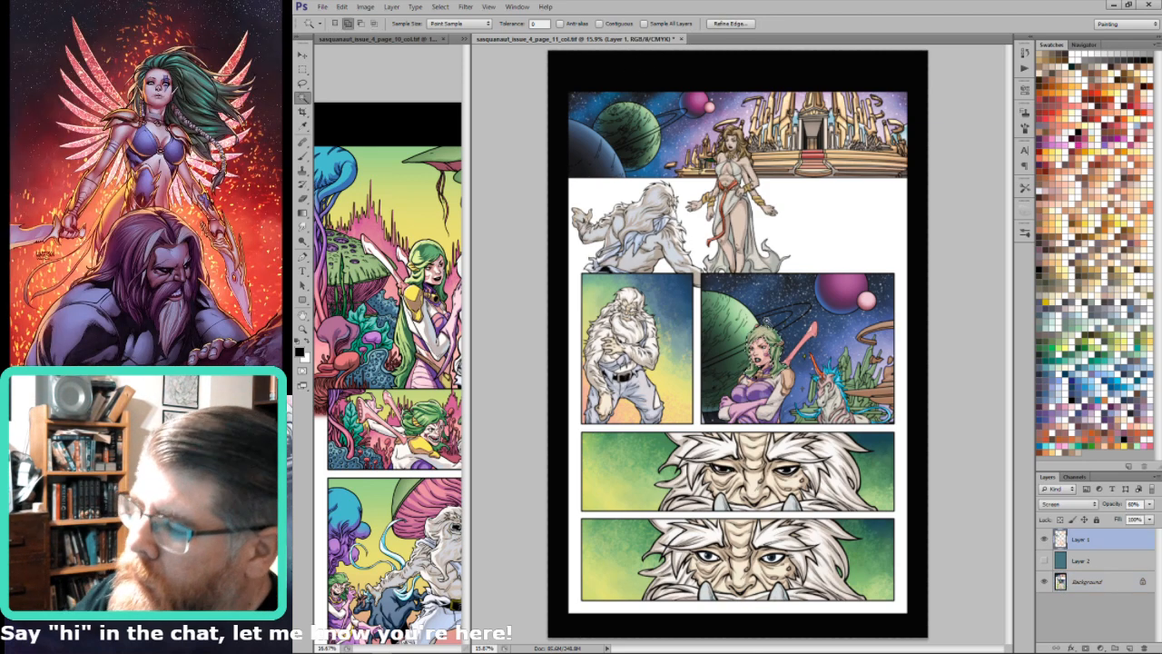
left_click(1044, 539)
key("i")
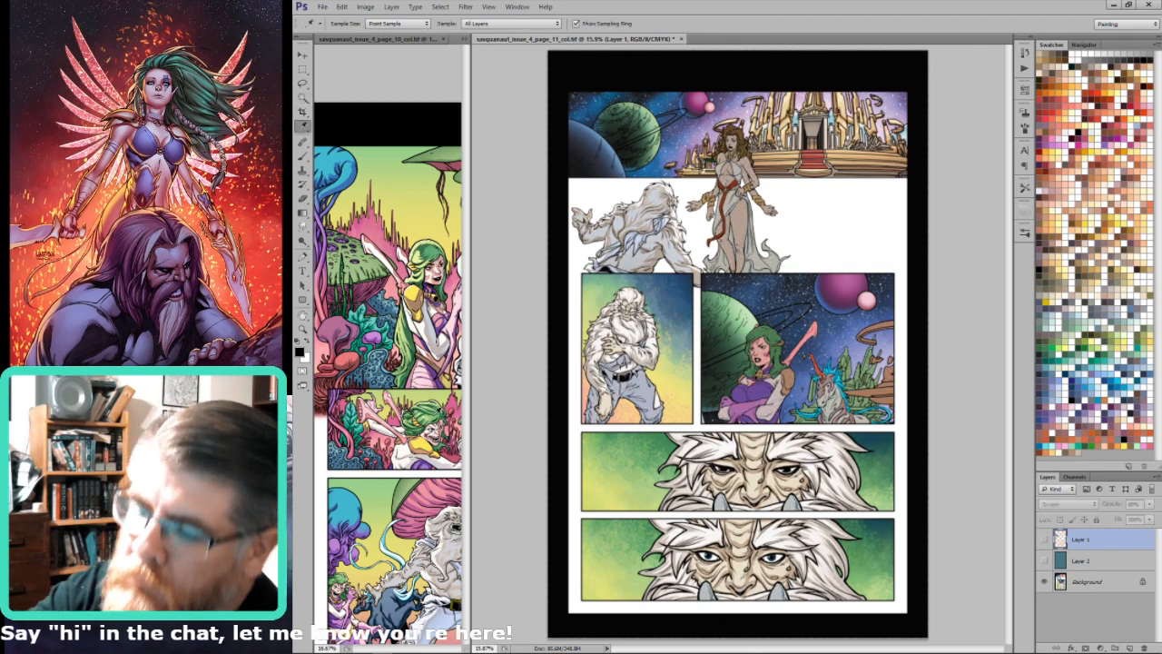
left_click(440, 411)
key("g")
left_click(772, 362)
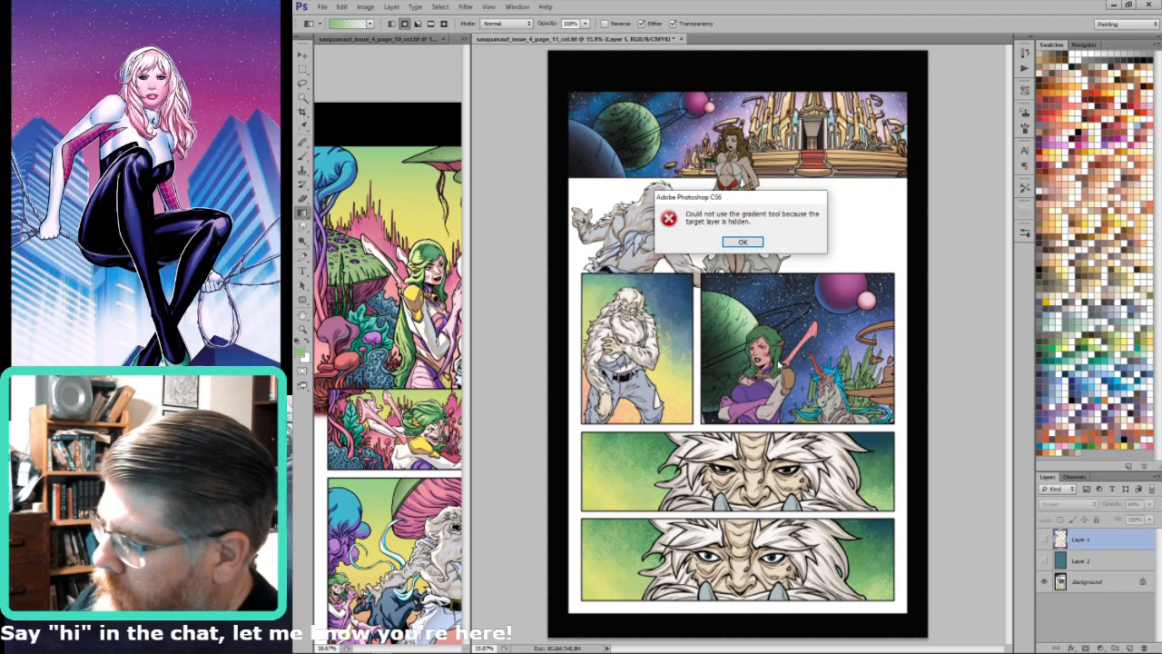
key("Return")
left_click(1069, 583)
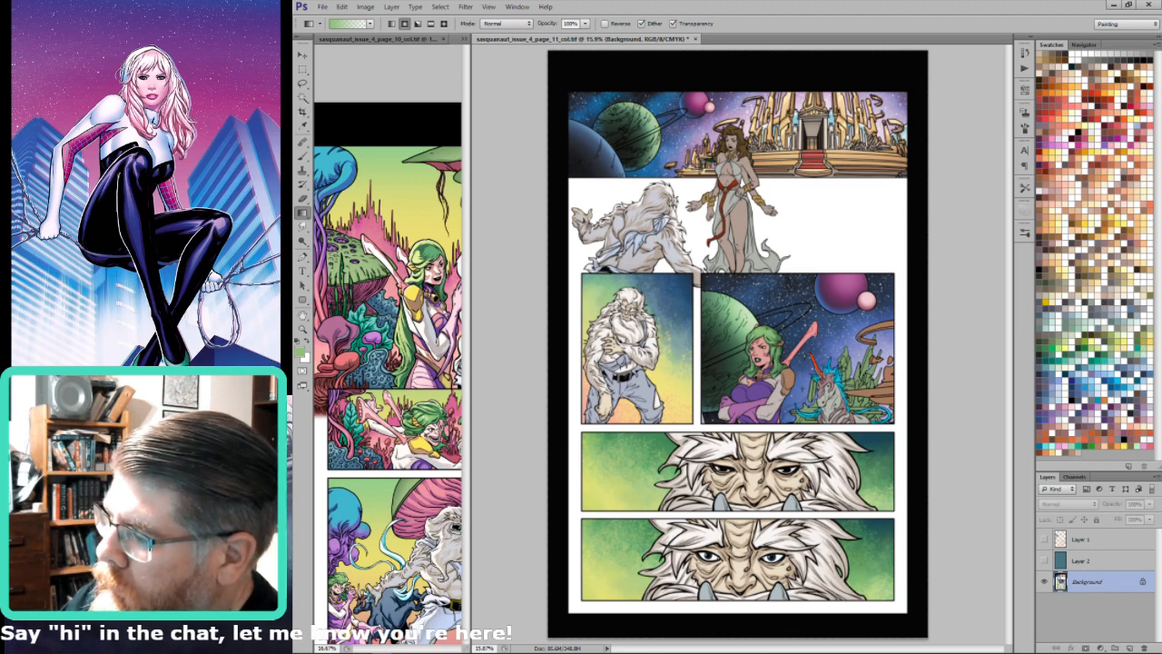
Step: Isolate the green-haired woman's highlights using Layer 1 as the guide and sample pale pink from page 10 as the gradient colour for the Background layer
key("w")
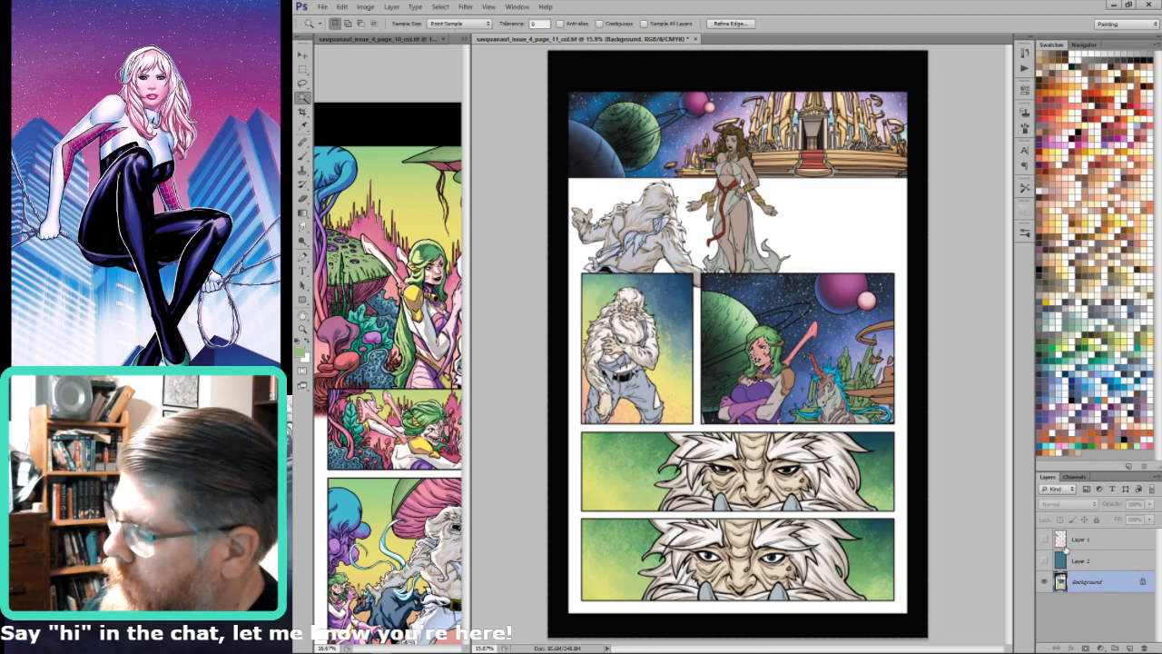
left_click(1044, 539)
left_click(1080, 539)
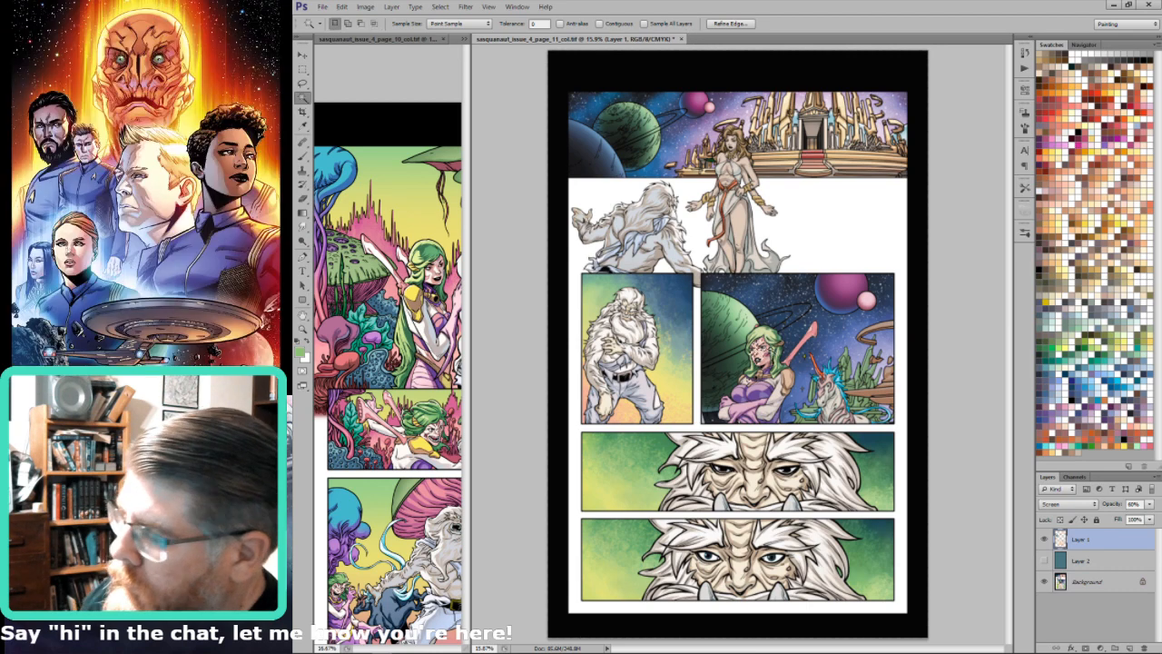
left_click(1045, 541)
left_click(1087, 582)
key("i")
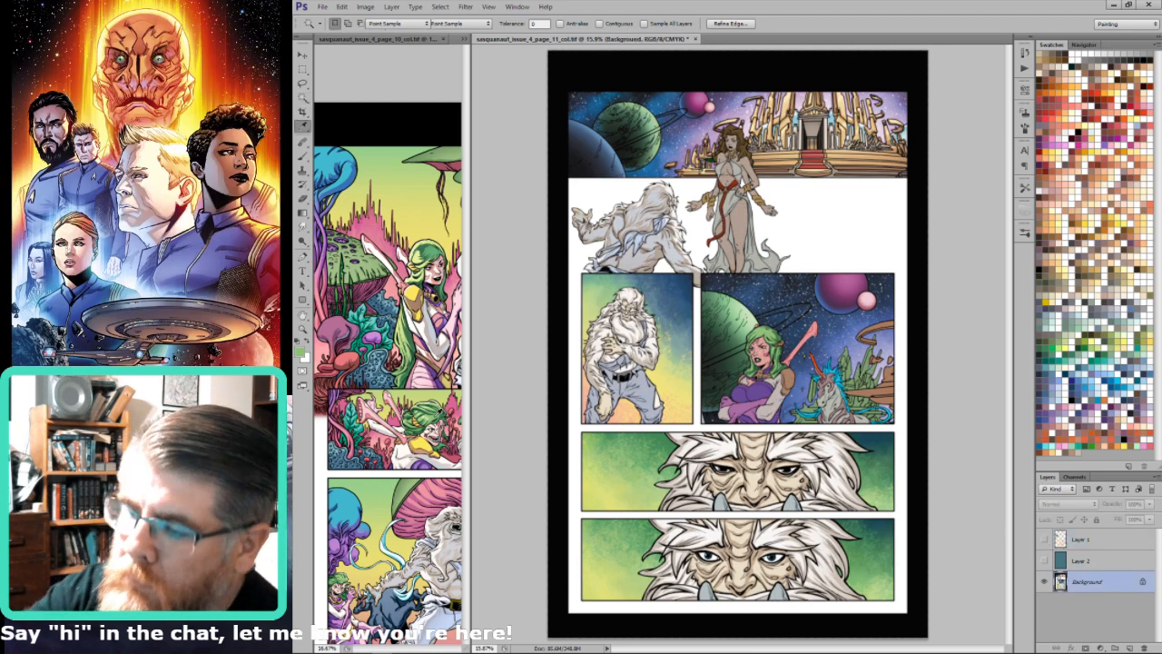
left_click(435, 386)
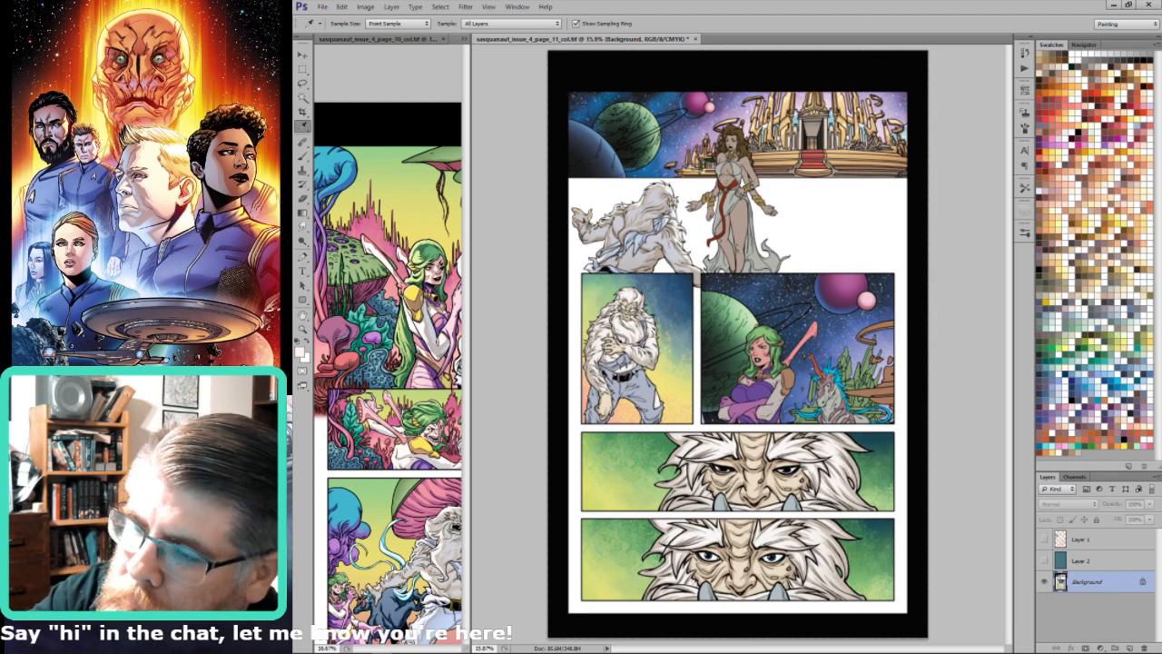
key("g")
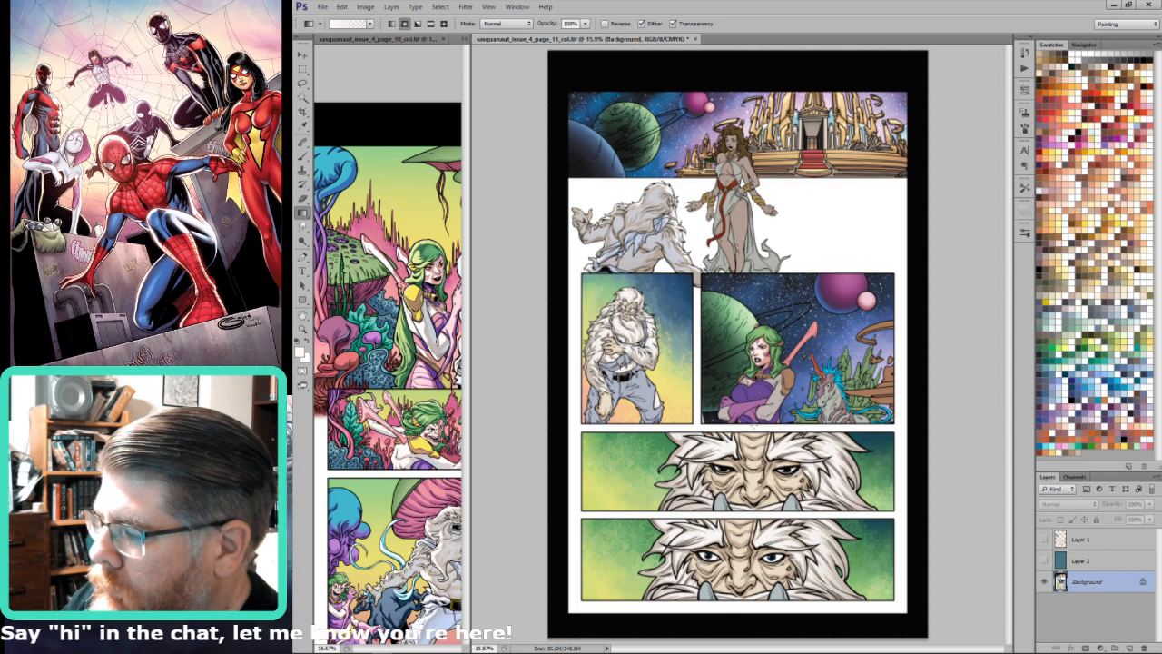
Step: Select the highlights on the green-haired woman's face using Layer 1 as the guide and sample pink from her skin for the radial gradient
key("w")
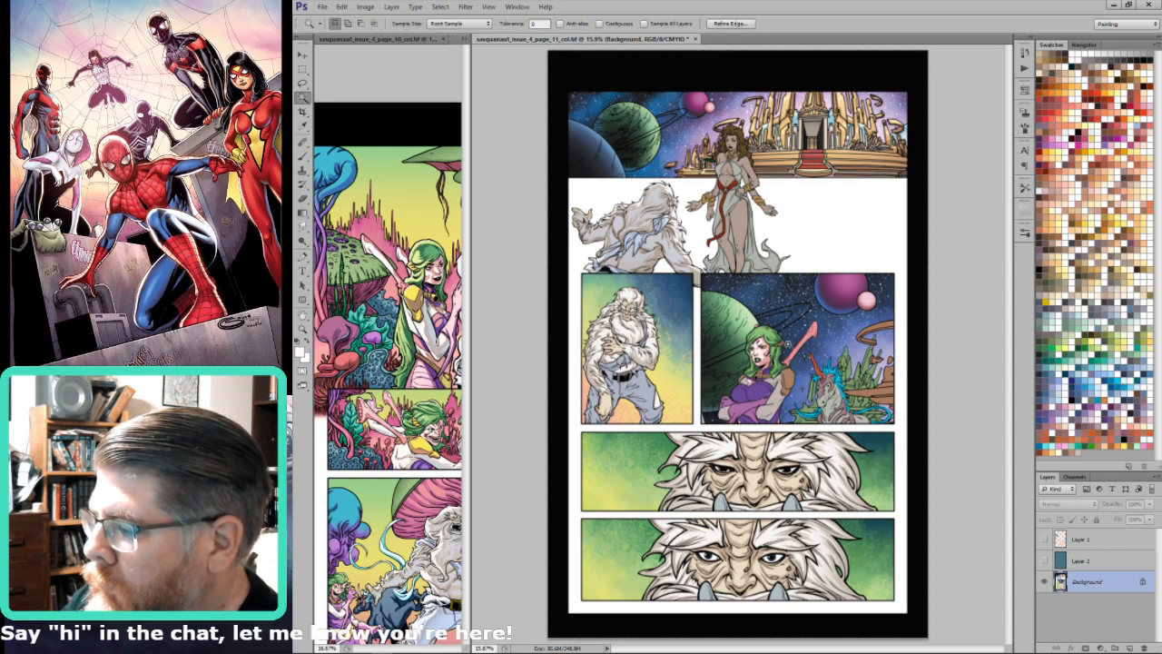
left_click(1061, 539)
left_click(1044, 539)
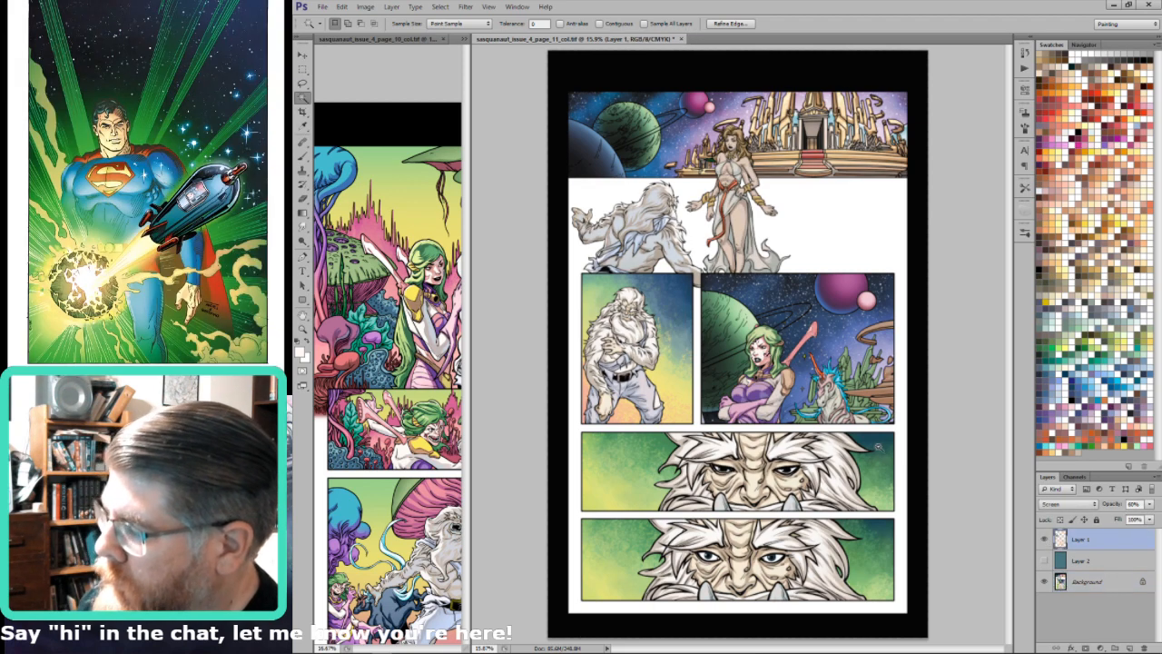
left_click_drag(776, 349, 859, 356)
key("alt+shift")
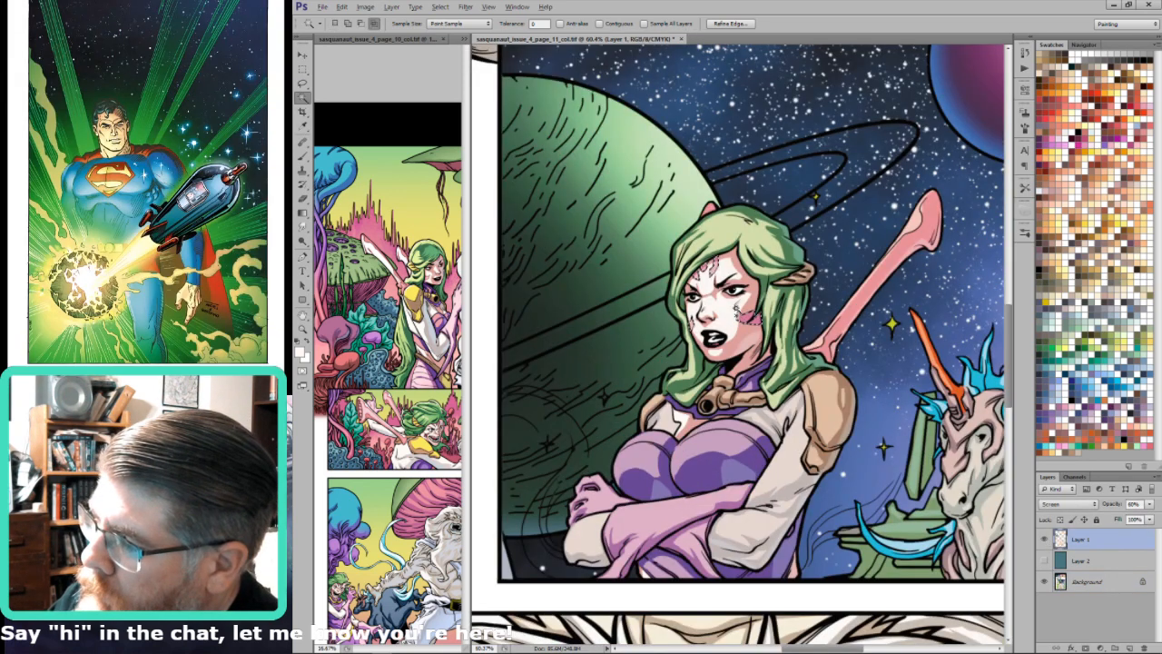
left_click(1063, 583)
left_click(1044, 540)
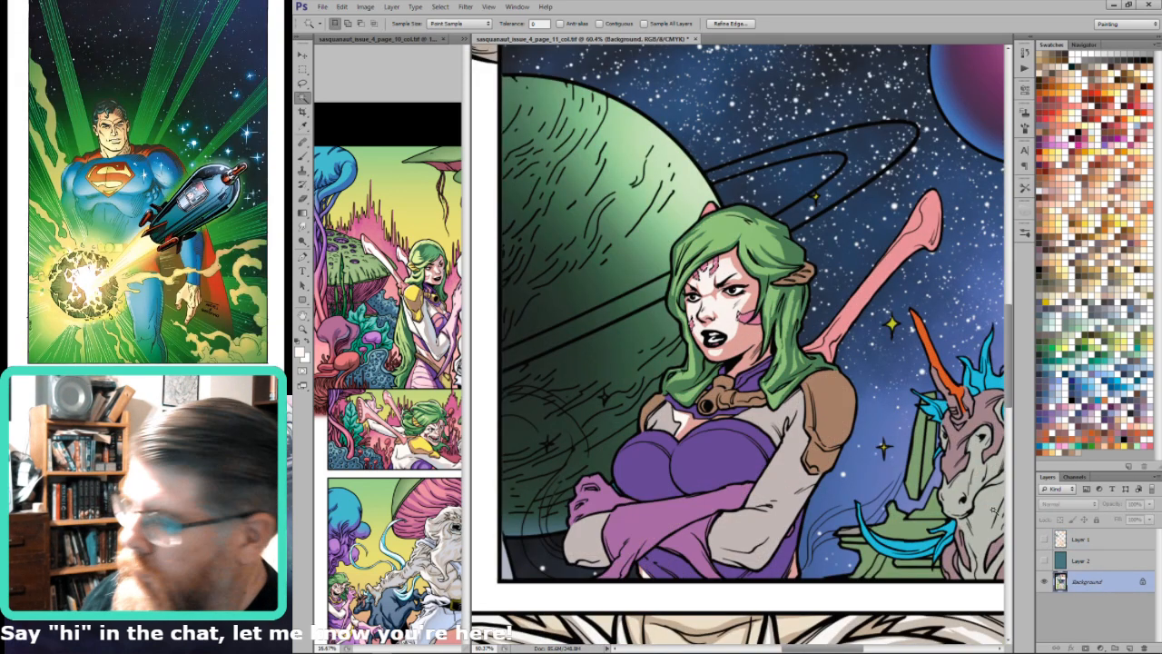
key("i")
left_click(691, 323)
key("g")
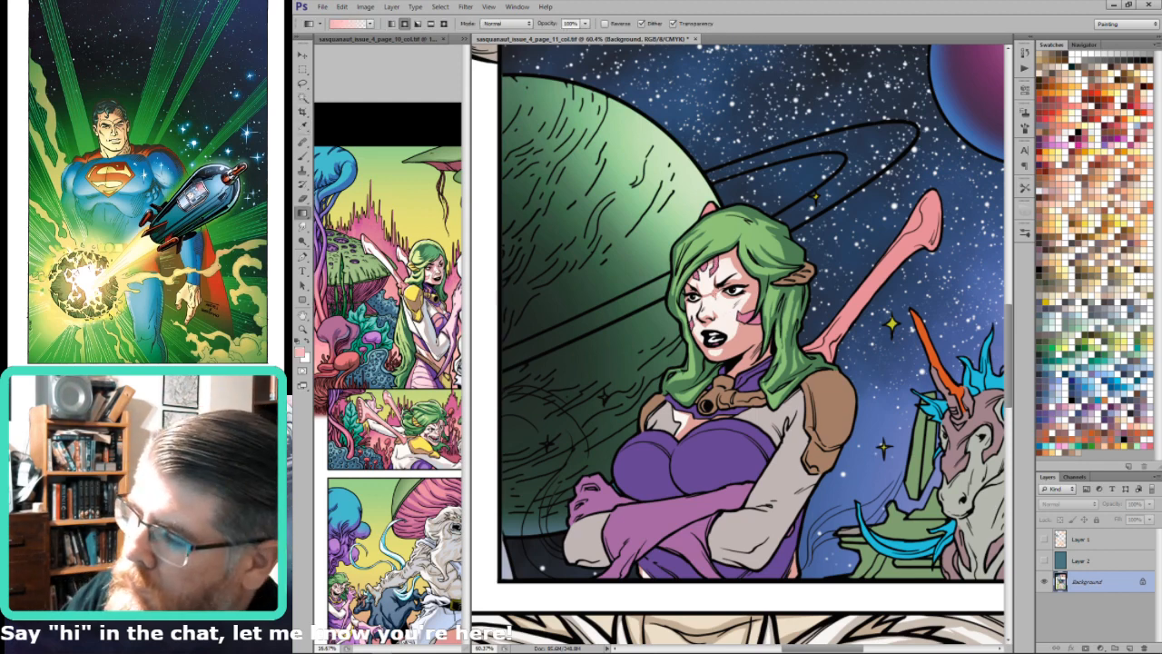
Step: Select the purple costume's highlights using Layer 1 as the guide and lighten them on the Background layer with a pink radial gradient
key("w")
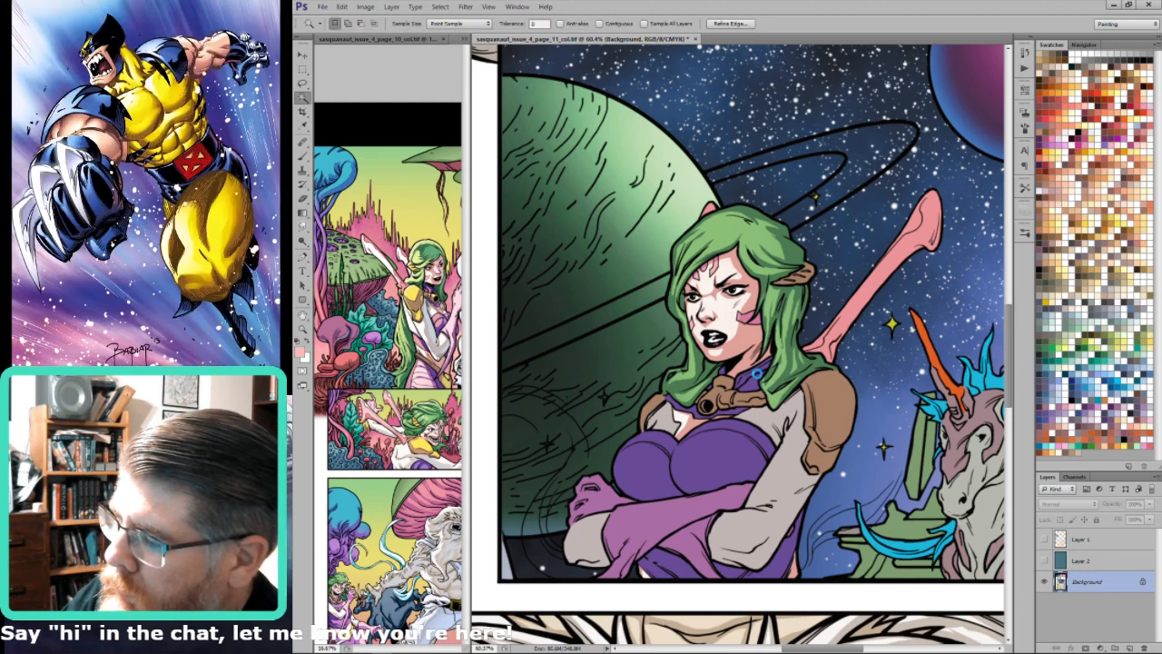
left_click(759, 376)
left_click(1044, 539)
left_click(1081, 539)
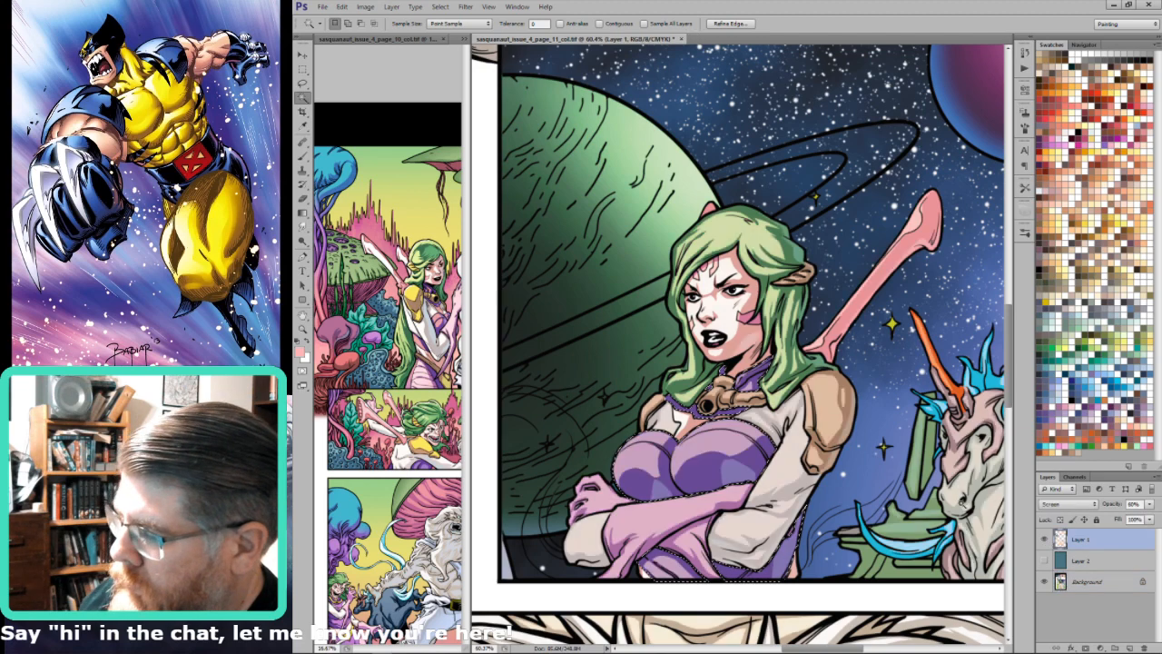
left_click(1044, 539)
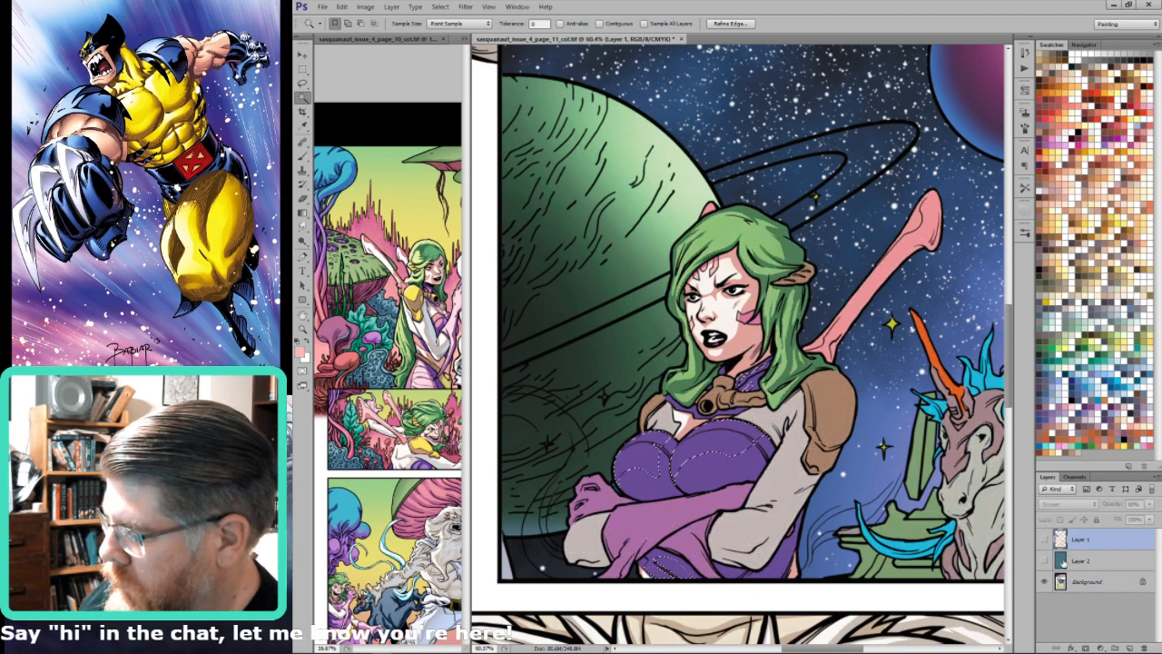
left_click(1085, 581)
key("ctrl+d")
key("i")
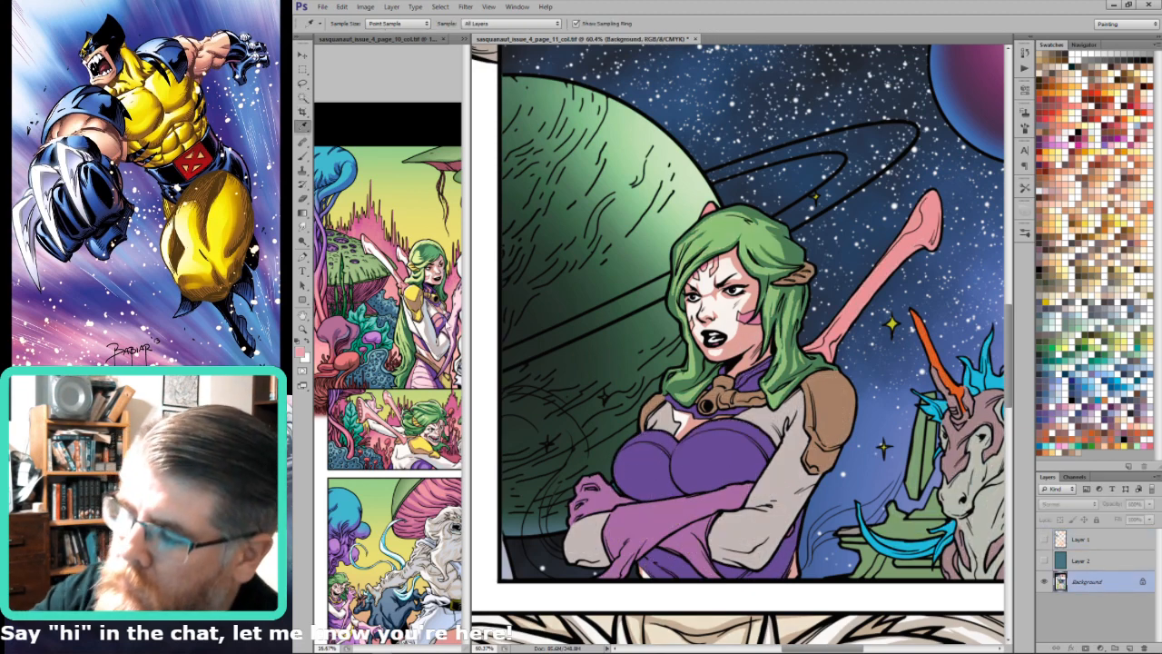
key("g")
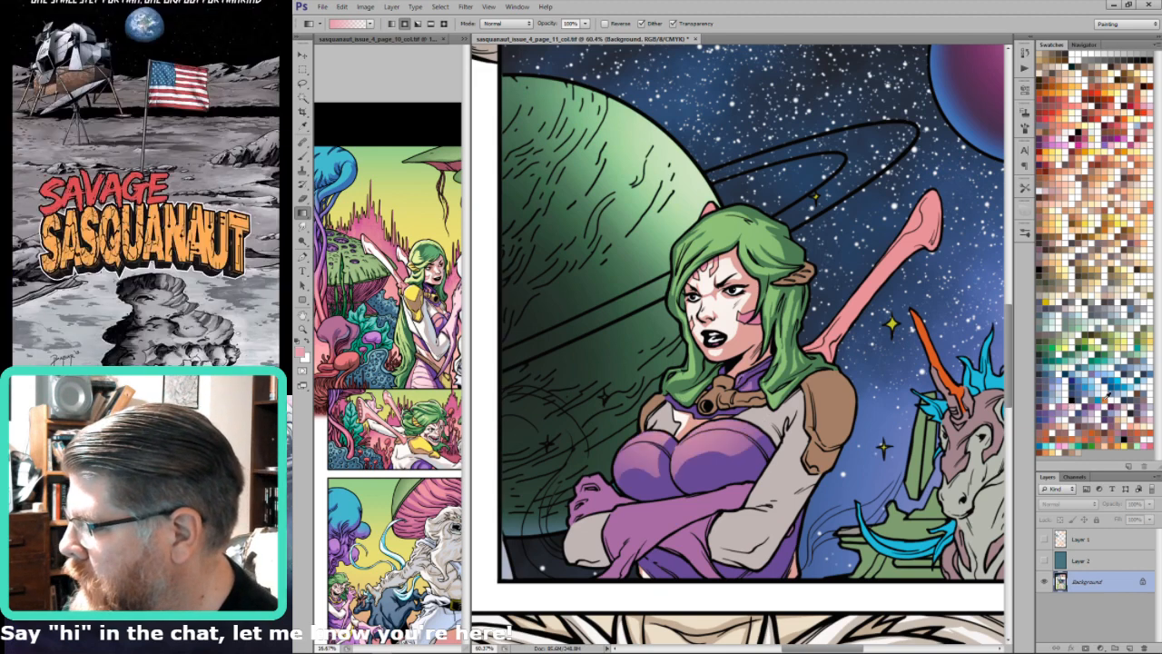
Step: Blend a sampled purple into the costume highlights, add a pink radial gradient at 40% opacity, and deselect them
left_click(711, 415, "alt")
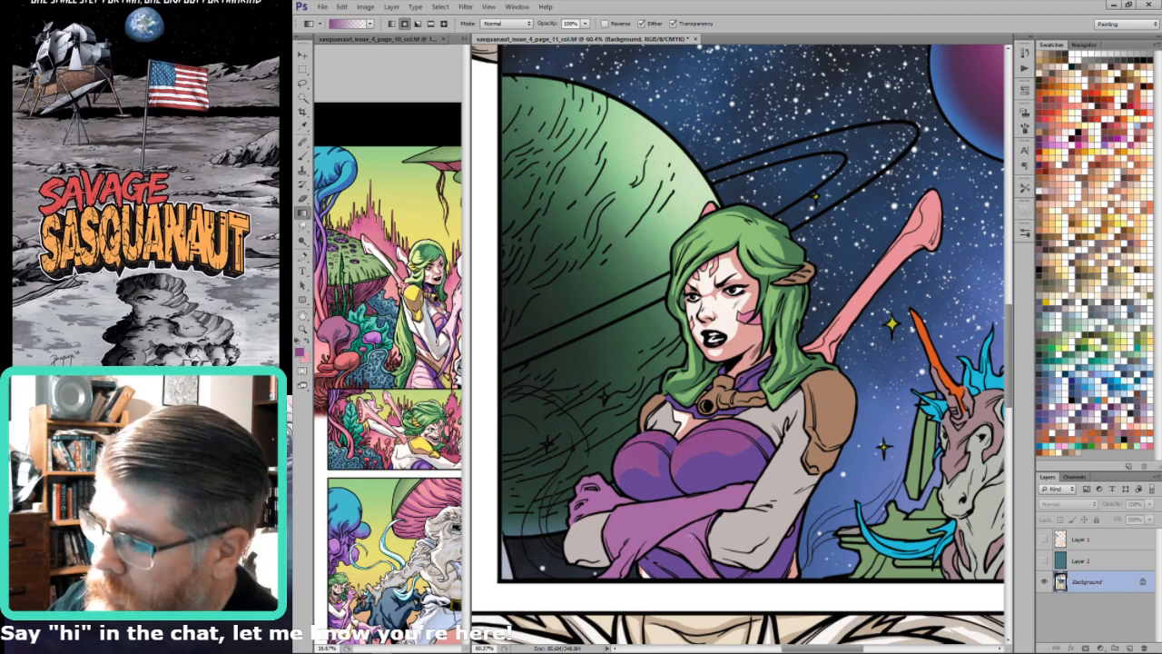
key("x")
key("4")
left_click_drag(734, 457, 777, 514)
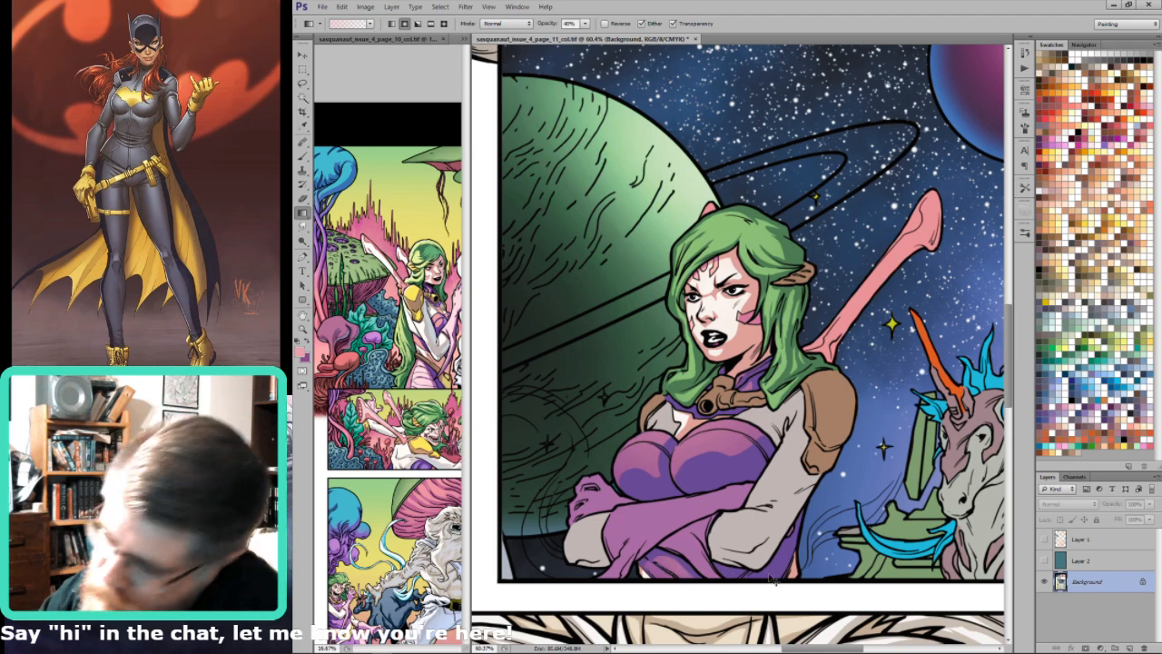
key("ctrl+d")
left_click(738, 359, "ctrl")
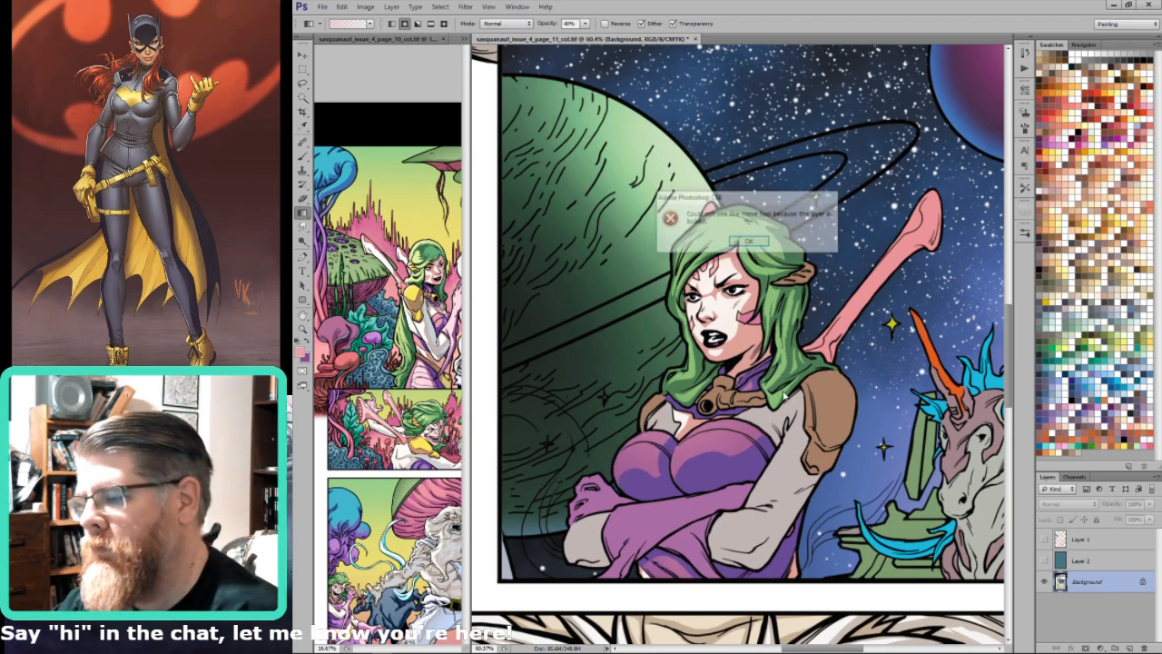
key("Return")
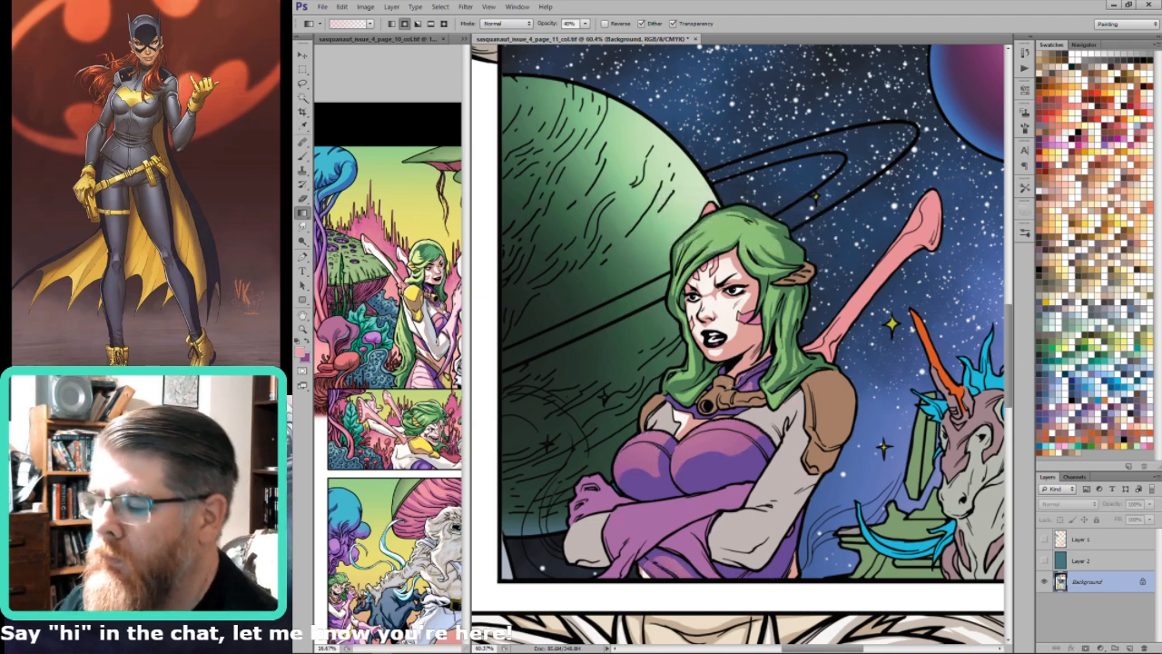
Step: Select the woman's tan collar, hair ornament and shoulder pads and tint them with orange sampled from page 10's shoulder pad
key("w")
left_click(724, 373)
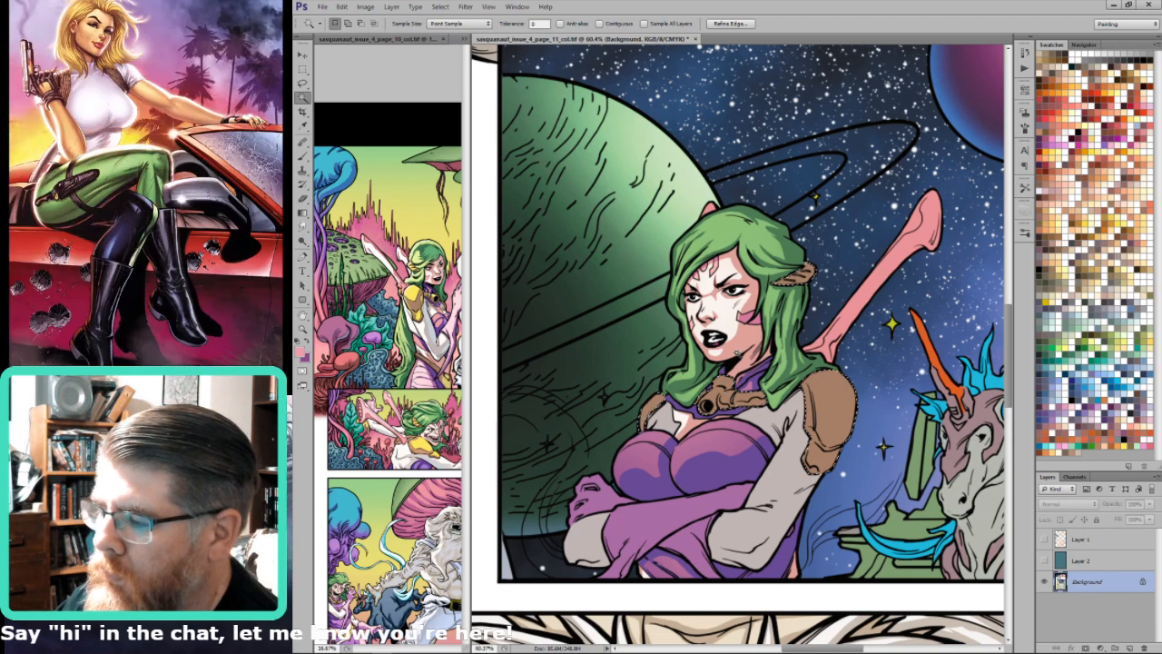
key("i")
left_click(420, 432)
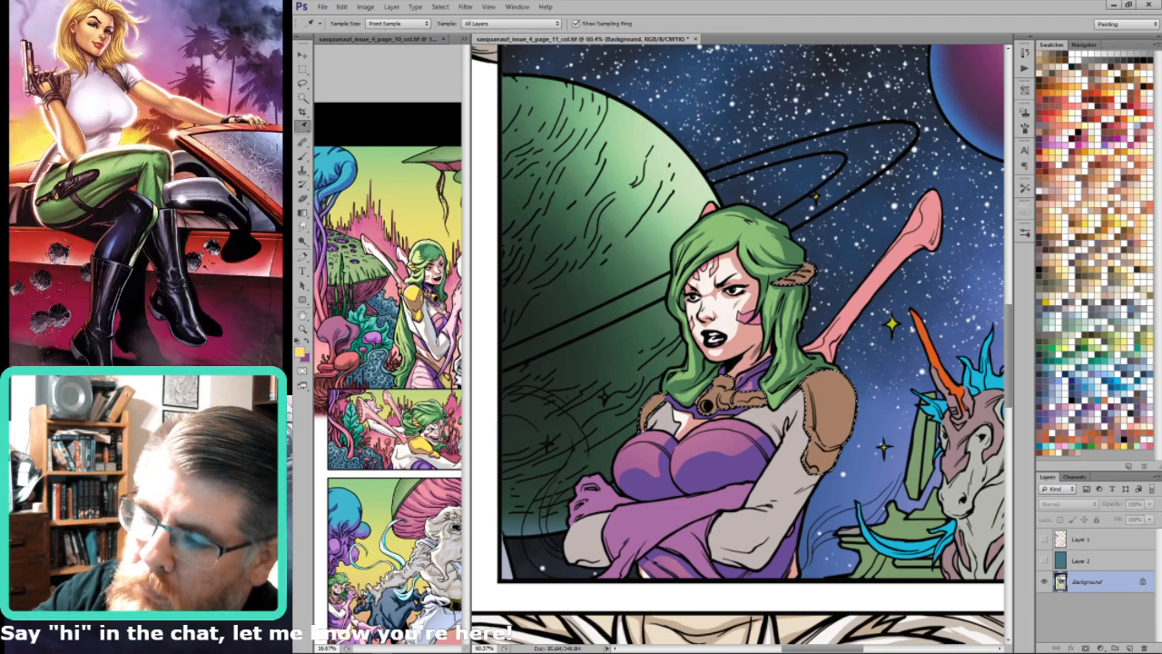
left_click(420, 432)
key("g")
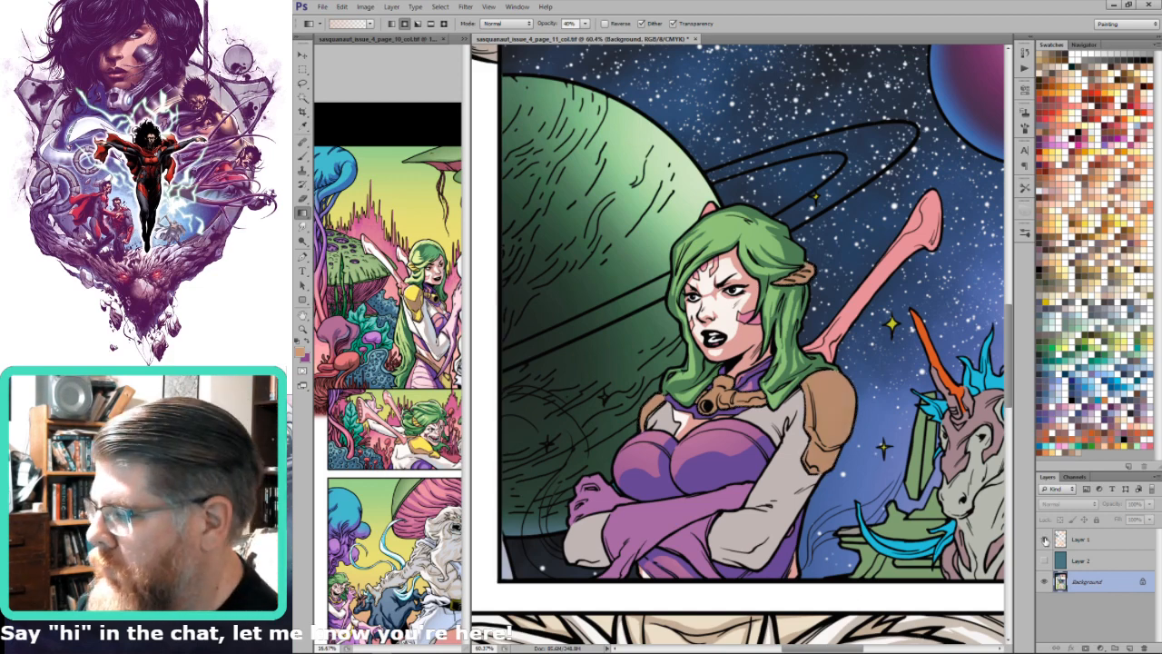
Step: Select the collar, hair ornament and shoulder pad highlights using Layer 1 as the guide and apply page 10's yellow with radial gradients at 40% opacity
left_click(1045, 539)
left_click(1082, 539)
key("w")
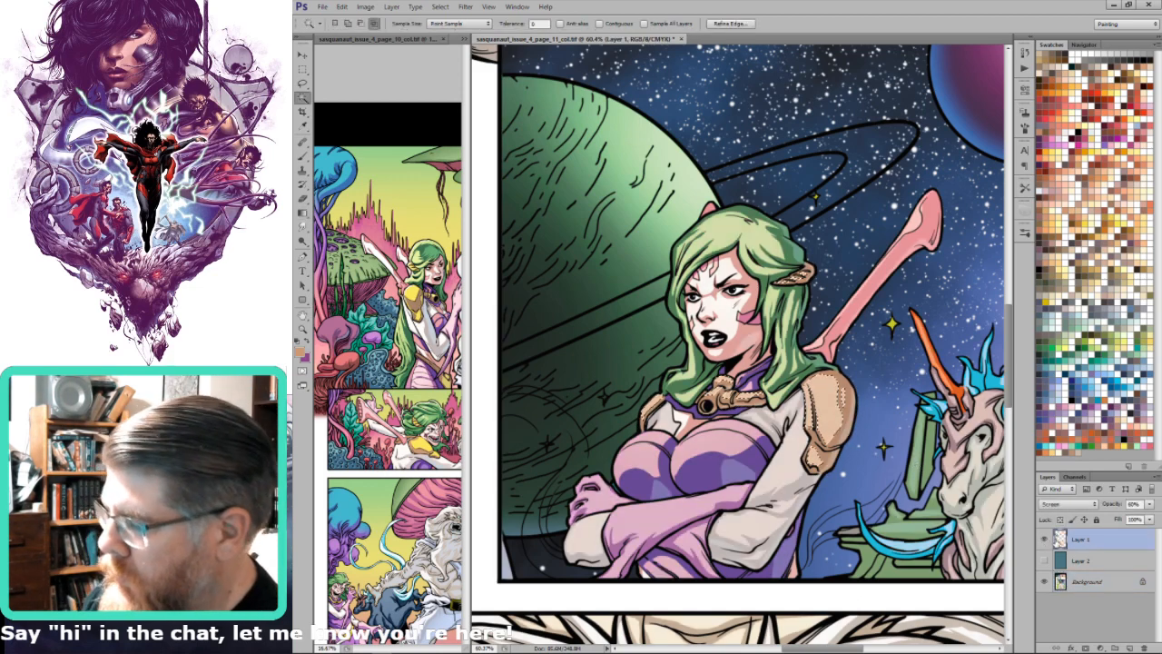
left_click(1045, 539)
left_click(1086, 582)
key("i")
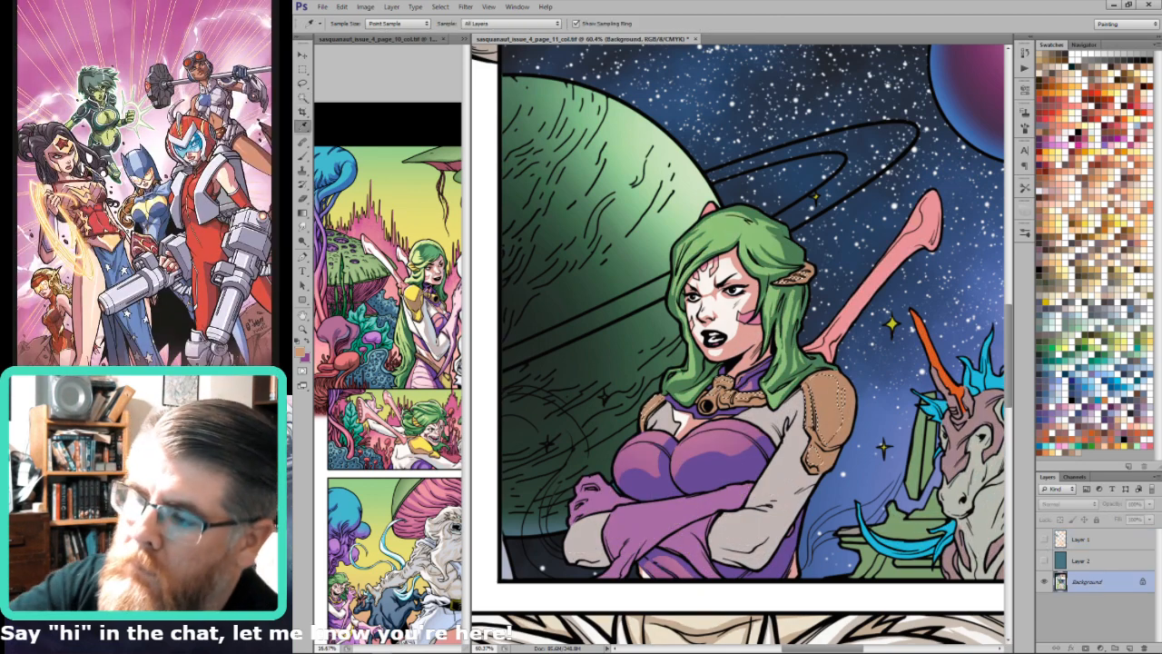
left_click(415, 293)
key("g")
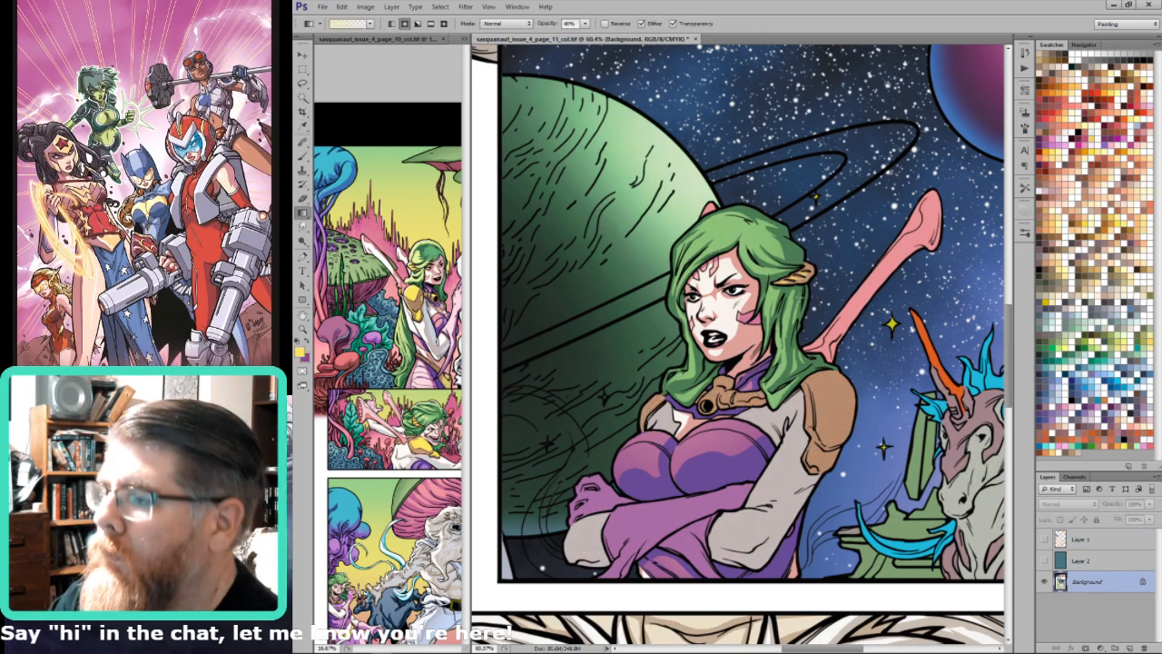
left_click_drag(726, 396, 768, 385)
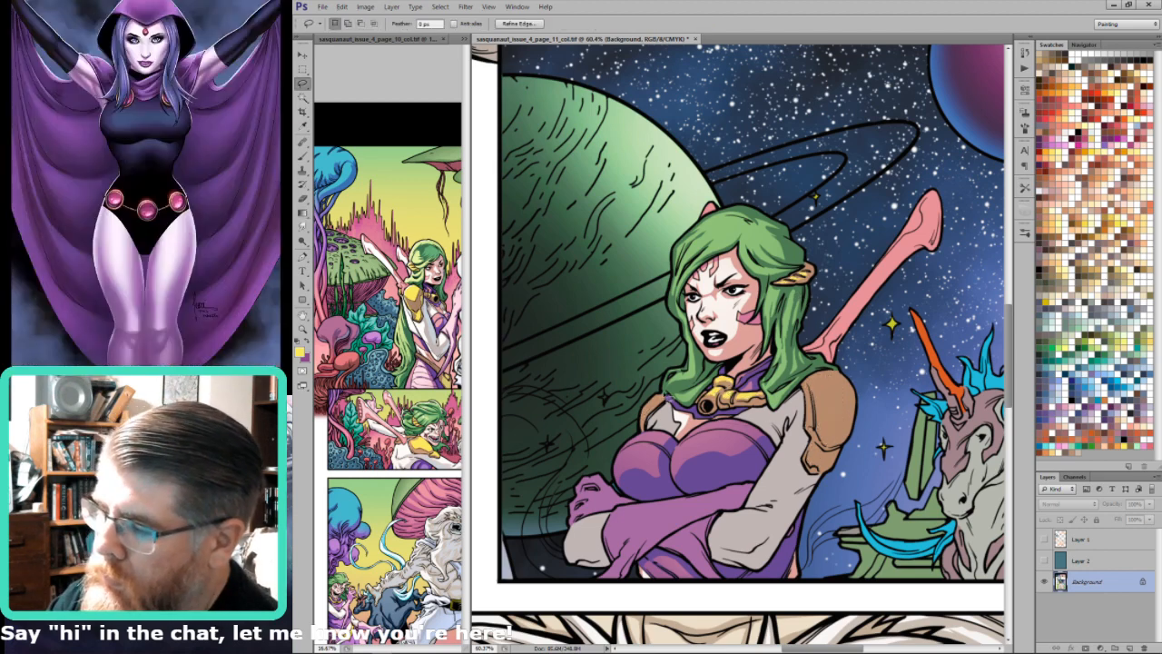
left_click_drag(815, 396, 835, 434)
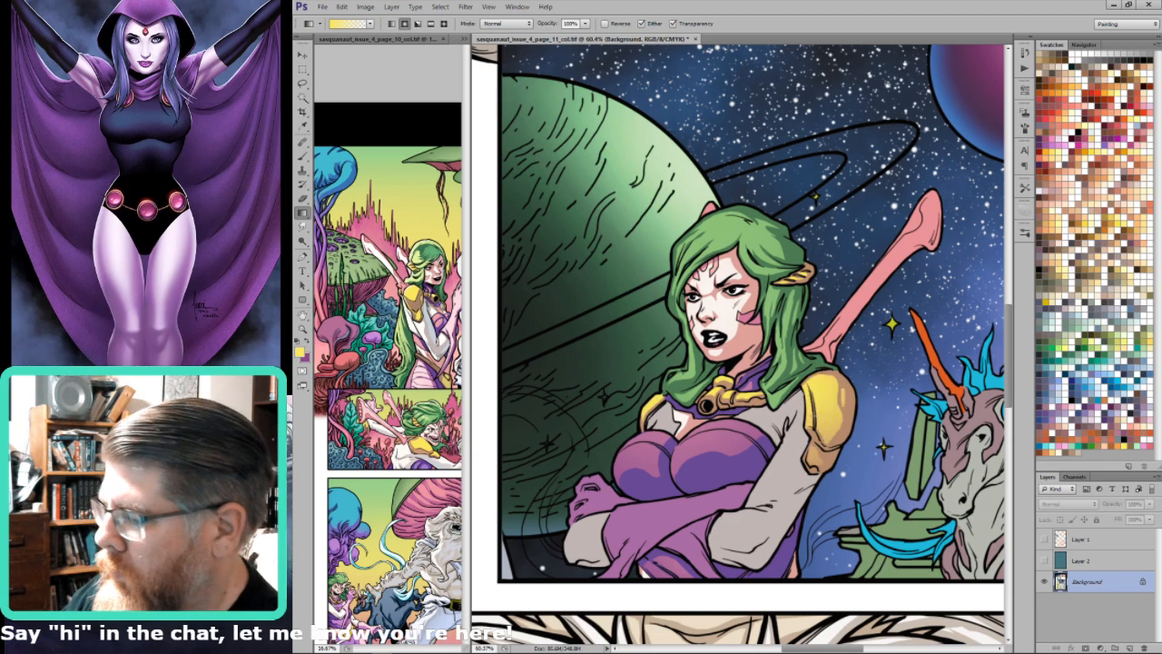
Step: Select the highlights on the woman's purple gloves using Layer 1 as the guide and return to the Background layer
key("ctrl+minus")
key("ctrl+minus")
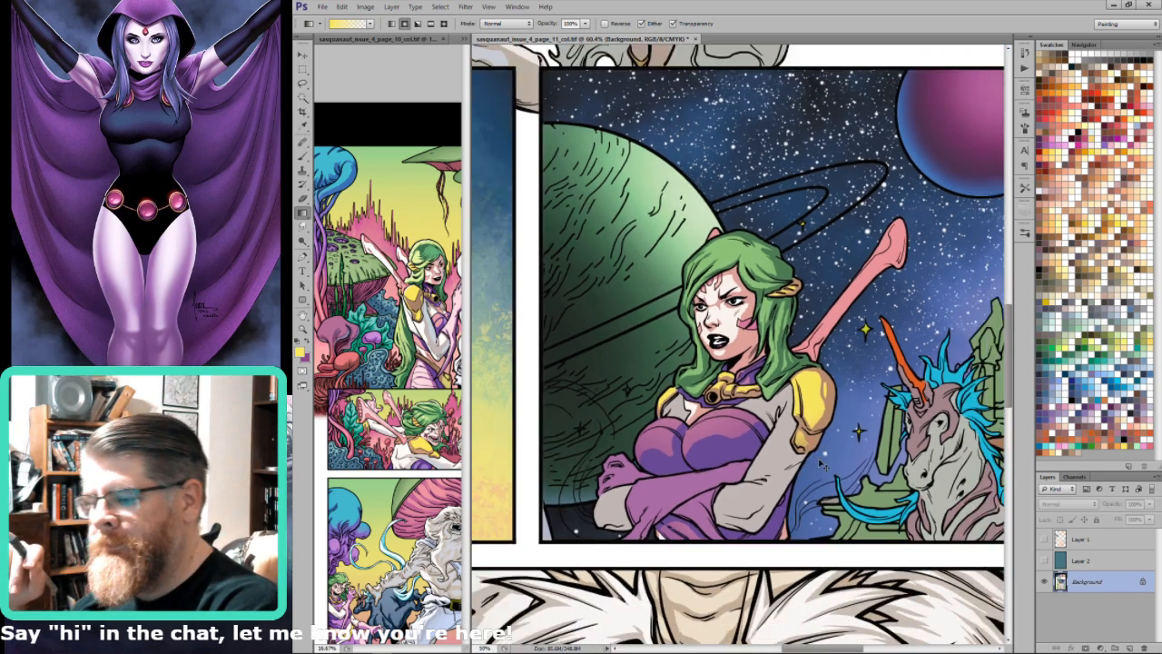
key("w")
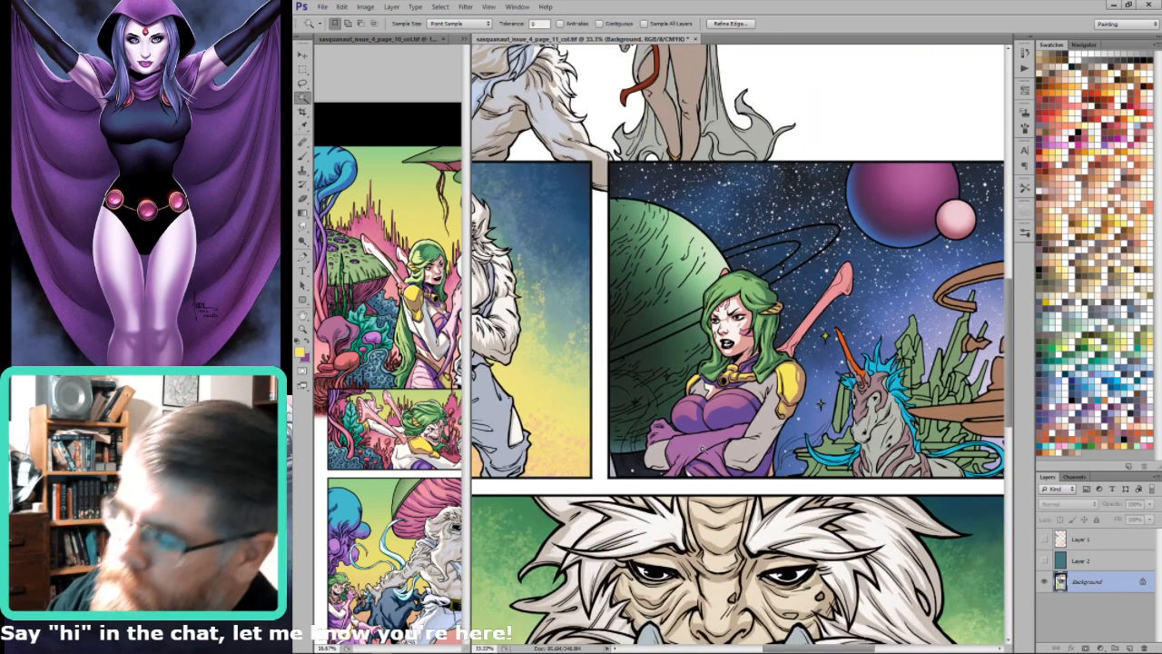
left_click(708, 441)
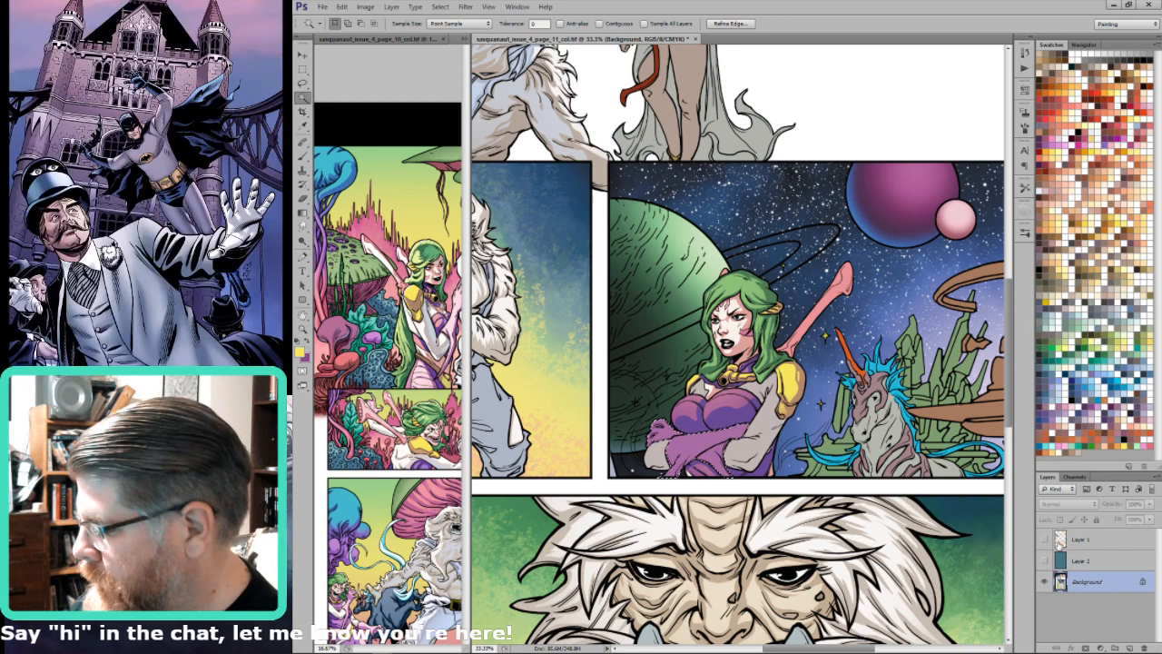
left_click(1058, 542)
left_click(1044, 540)
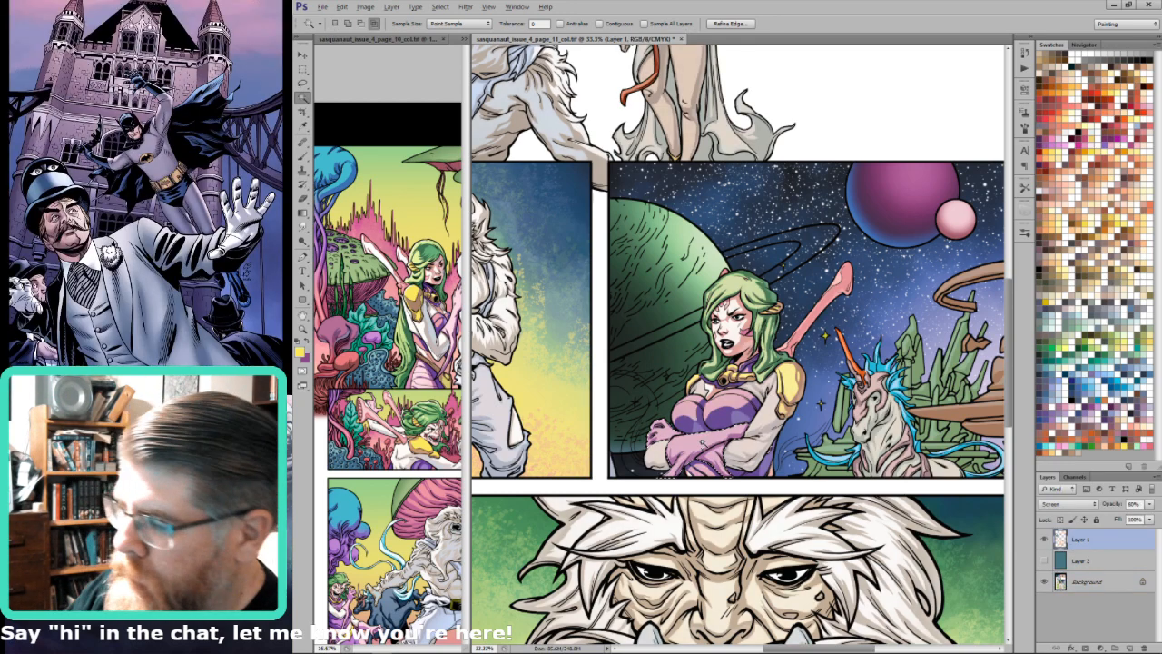
left_click(1044, 539)
left_click(1090, 581)
Step: Lighten the glove highlights with radial gradients in sampled pink and a lighter pink swatch, finishing at 40% opacity
key("i")
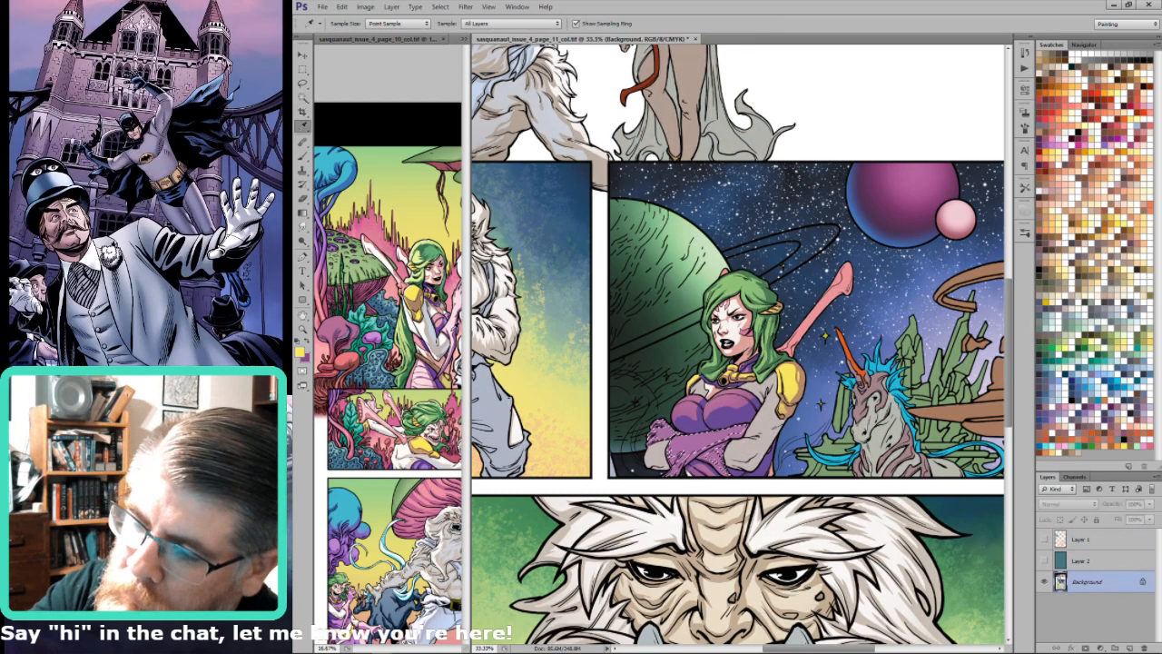
left_click(656, 434)
key("g")
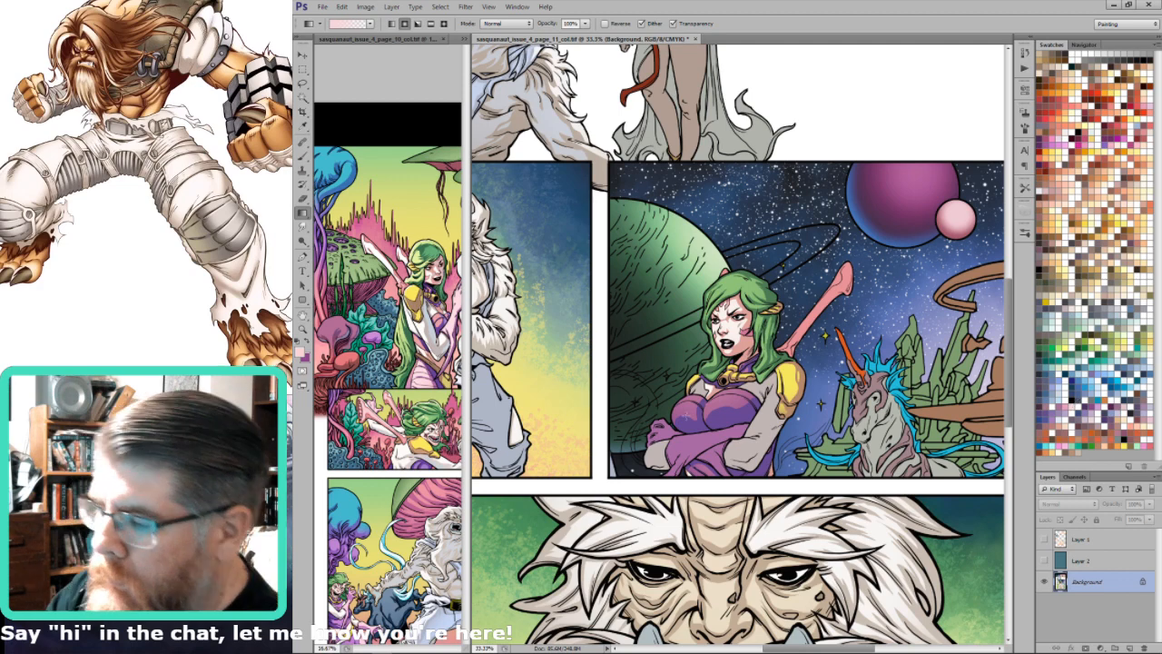
left_click_drag(687, 417, 833, 483)
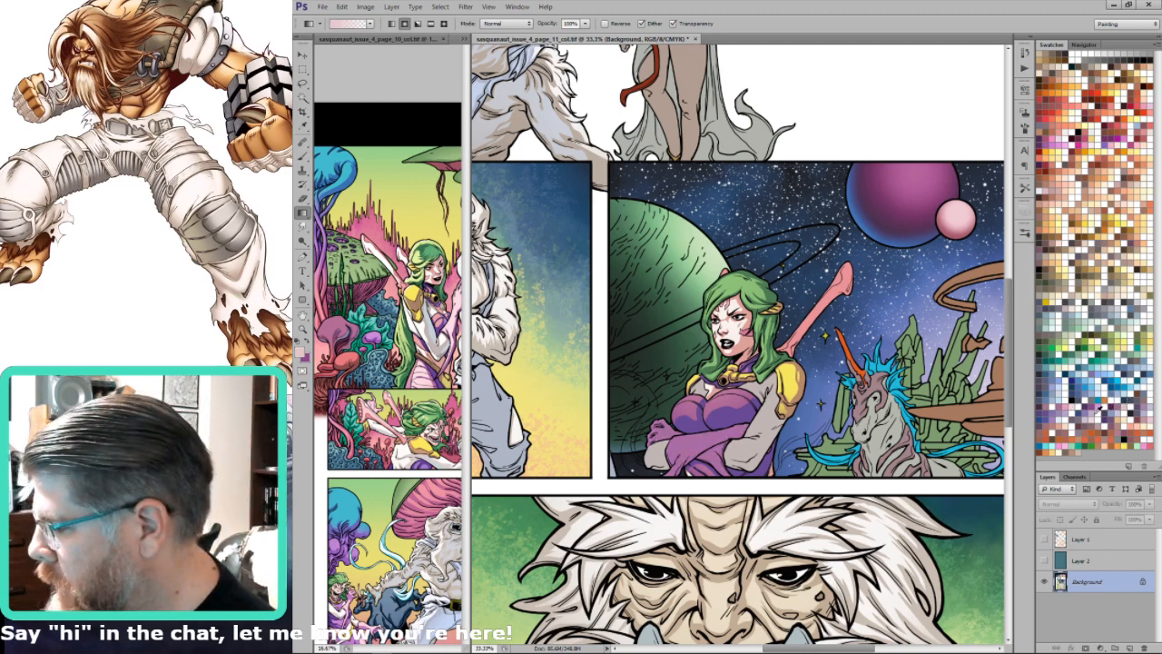
left_click(1095, 409)
left_click(1071, 400)
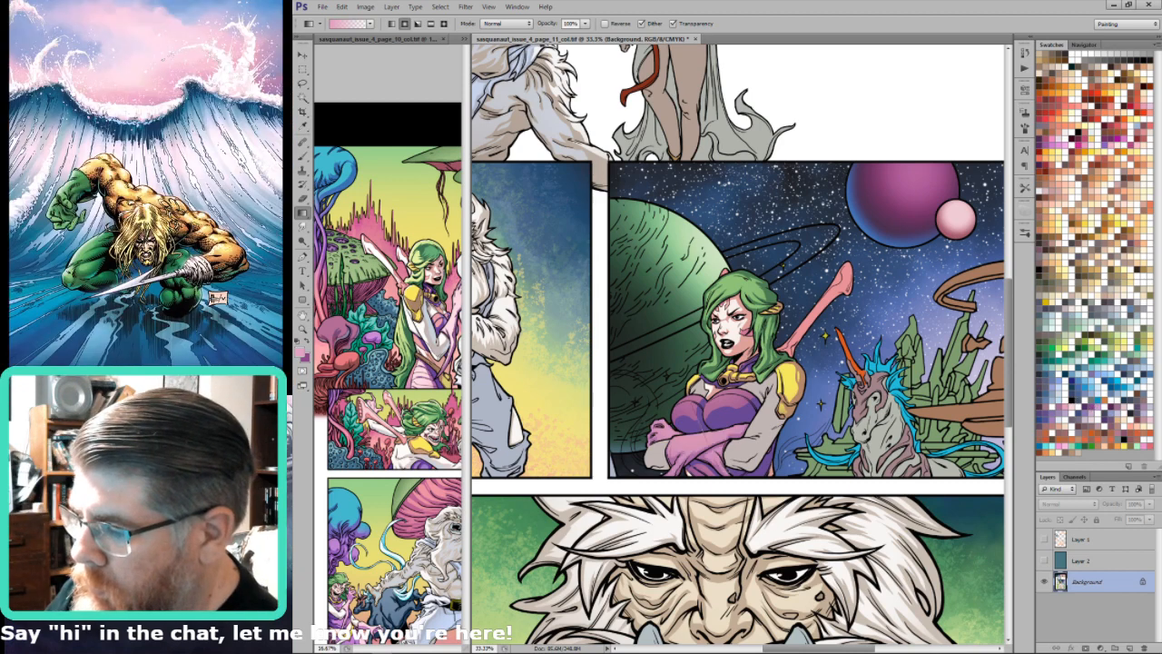
left_click(1068, 399)
key("4")
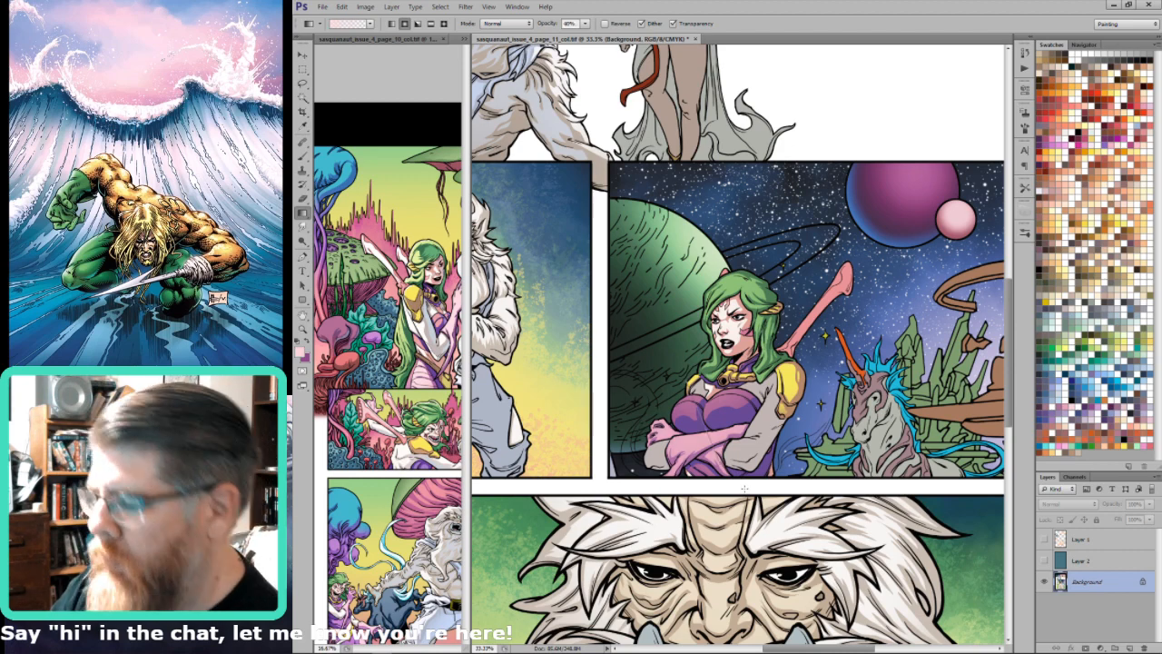
Step: Select the woman's grey sleeve highlights using Layer 1 as the guide and turn them white with a radial gradient at 100% opacity
key("w")
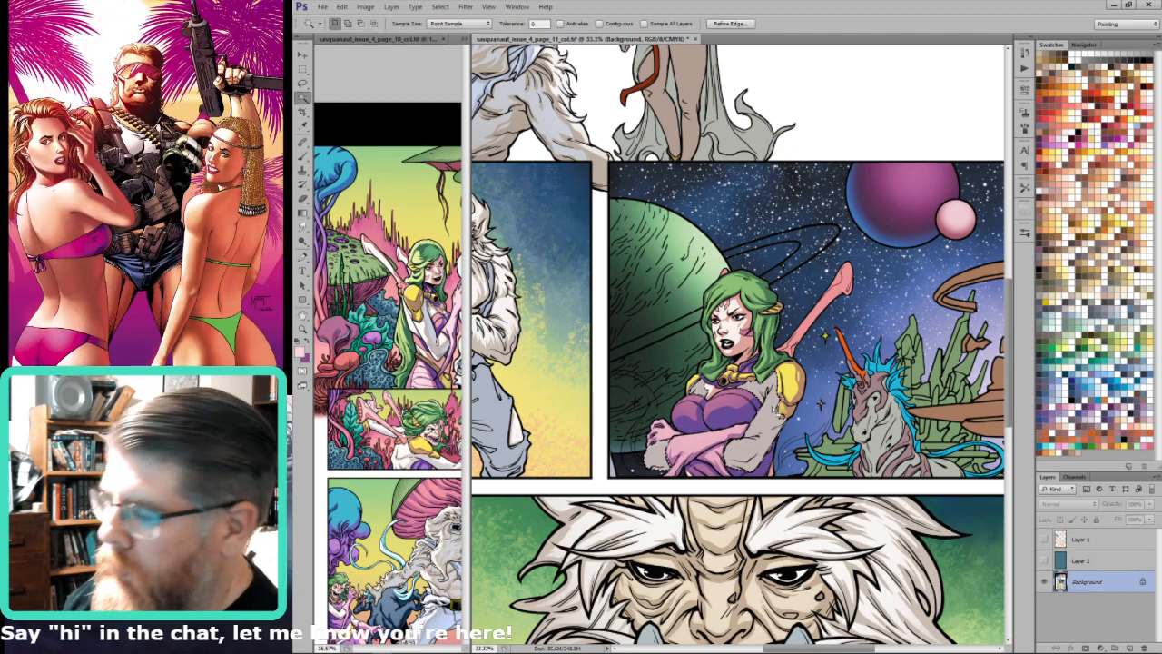
left_click(1081, 540)
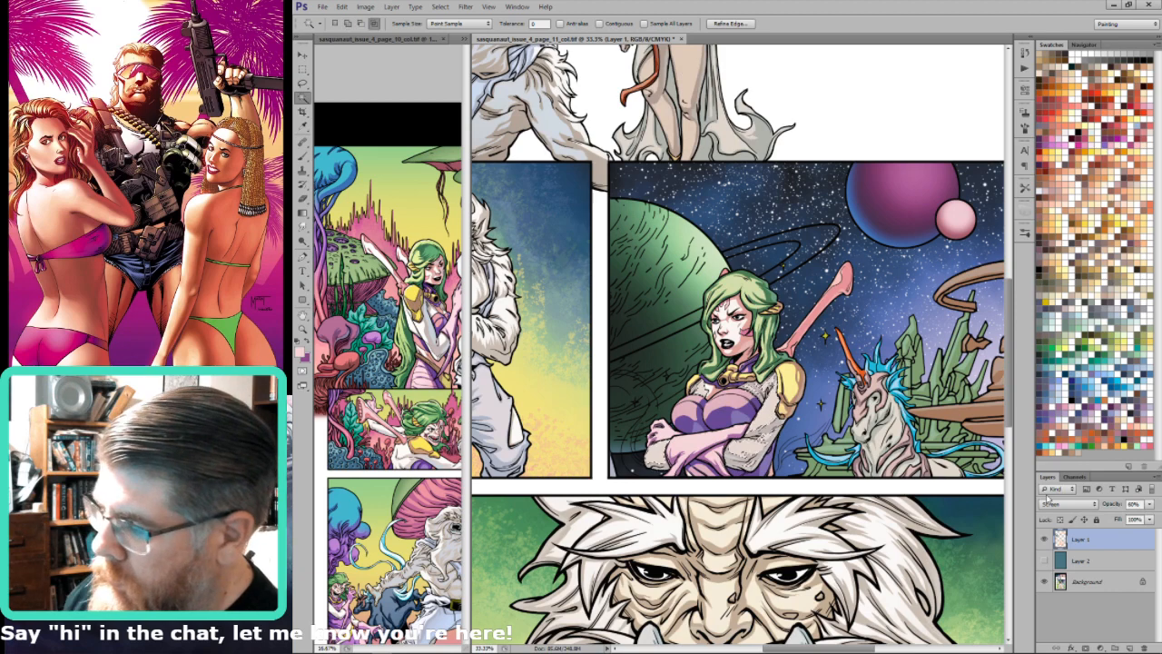
left_click(1044, 539)
left_click(1086, 581)
key("i")
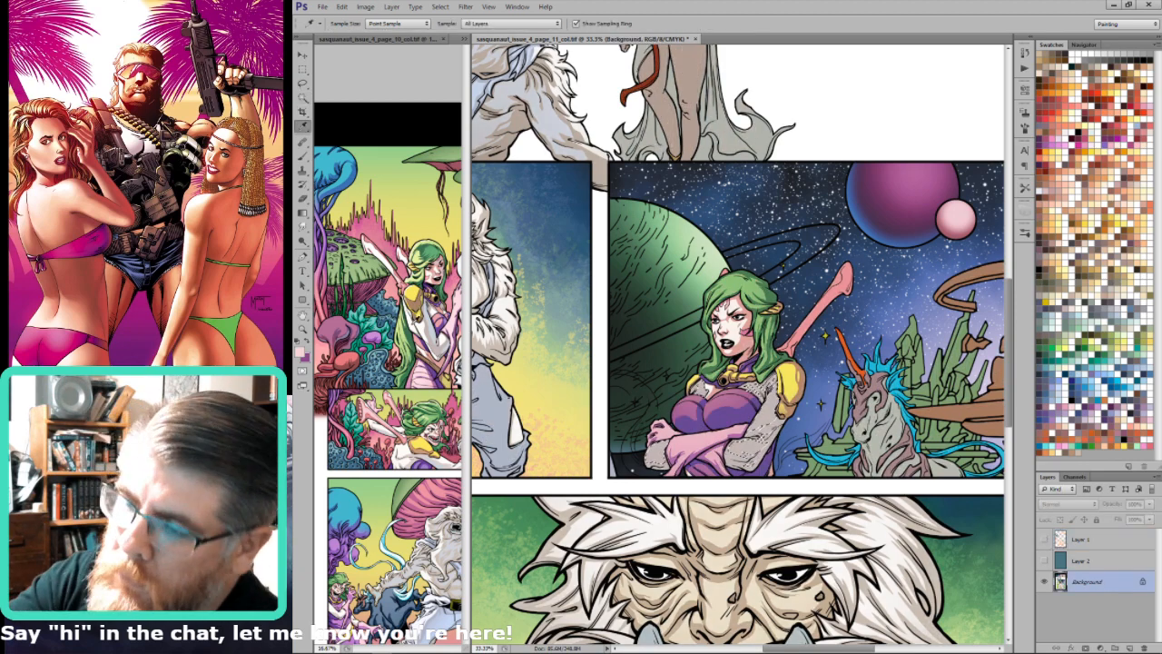
left_click(763, 386)
key("g")
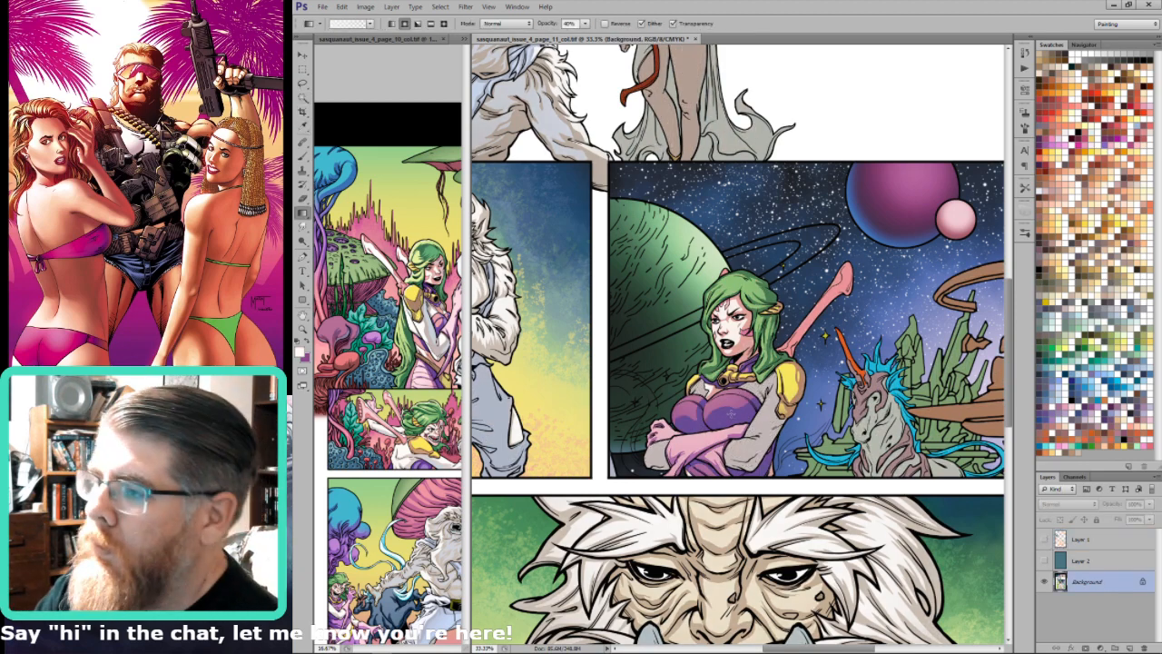
key("0")
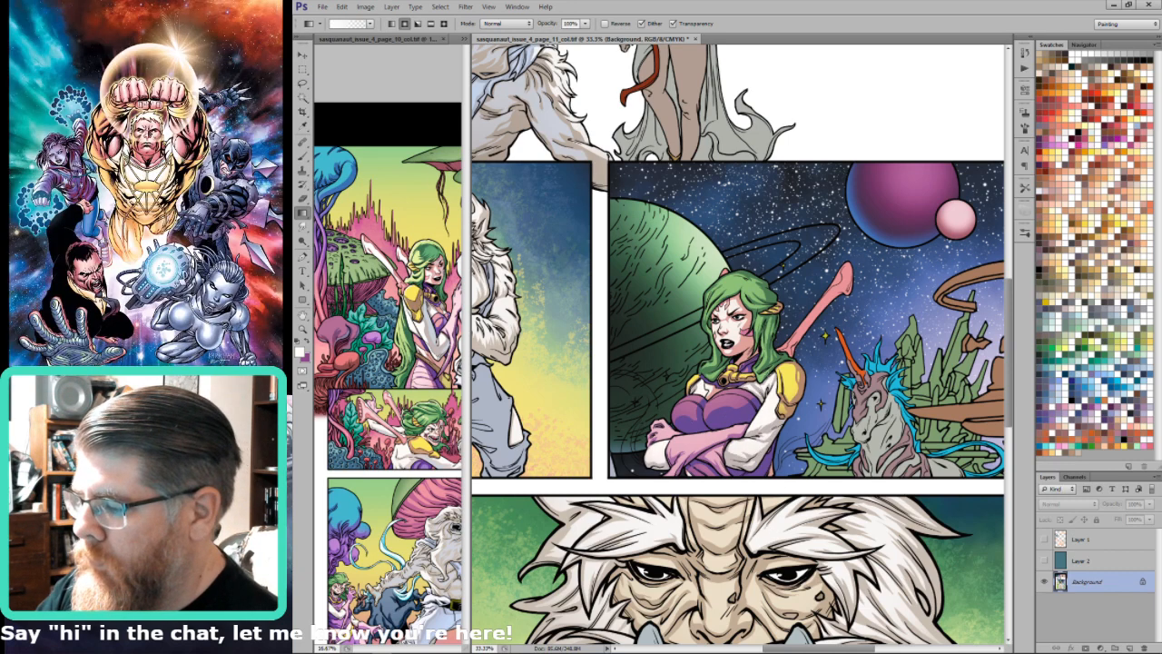
Step: Deselect the sleeve highlights, outline a small area of the sleeve with the Lasso and apply a white radial gradient there
scroll(711, 463, "up", 4)
key("l")
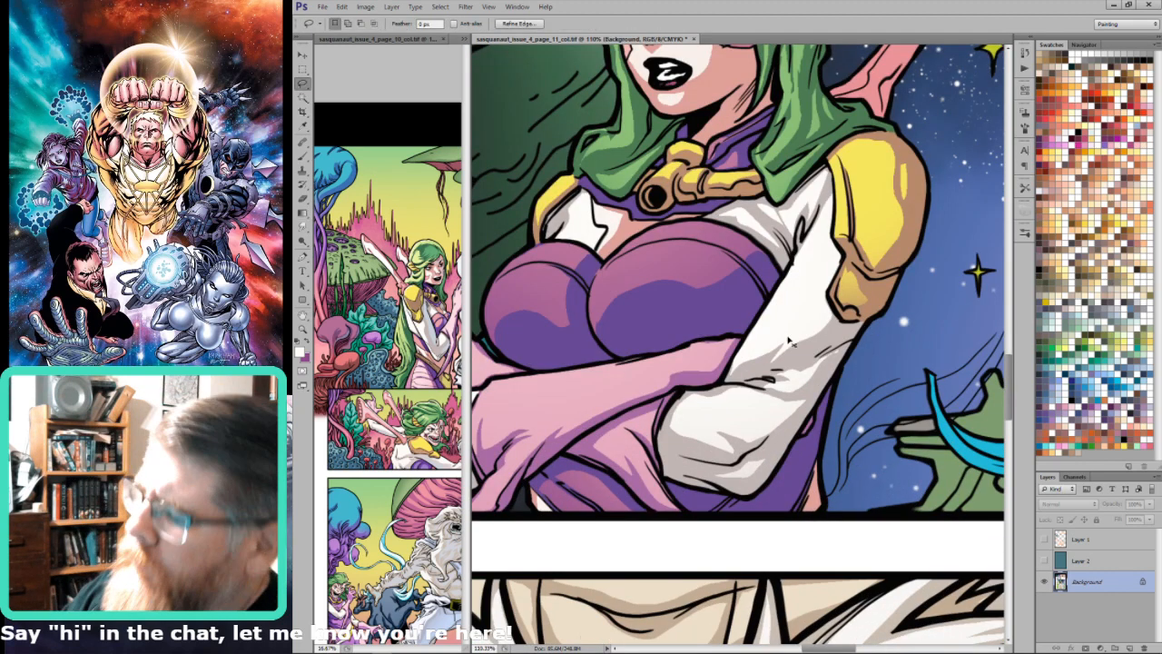
key("ctrl+d")
mouse_move(783, 342)
left_mouse_down()
mouse_move(758, 378)
mouse_move(812, 379)
mouse_move(830, 363)
mouse_move(836, 338)
mouse_move(805, 305)
left_mouse_up()
key("g")
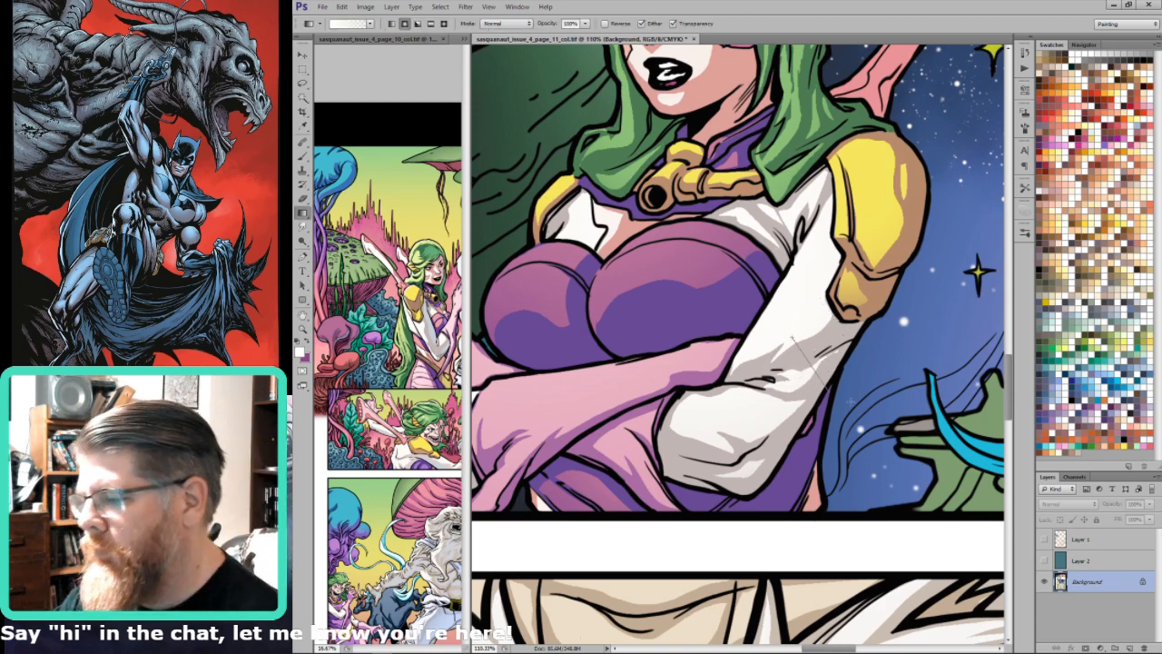
key("ctrl+0")
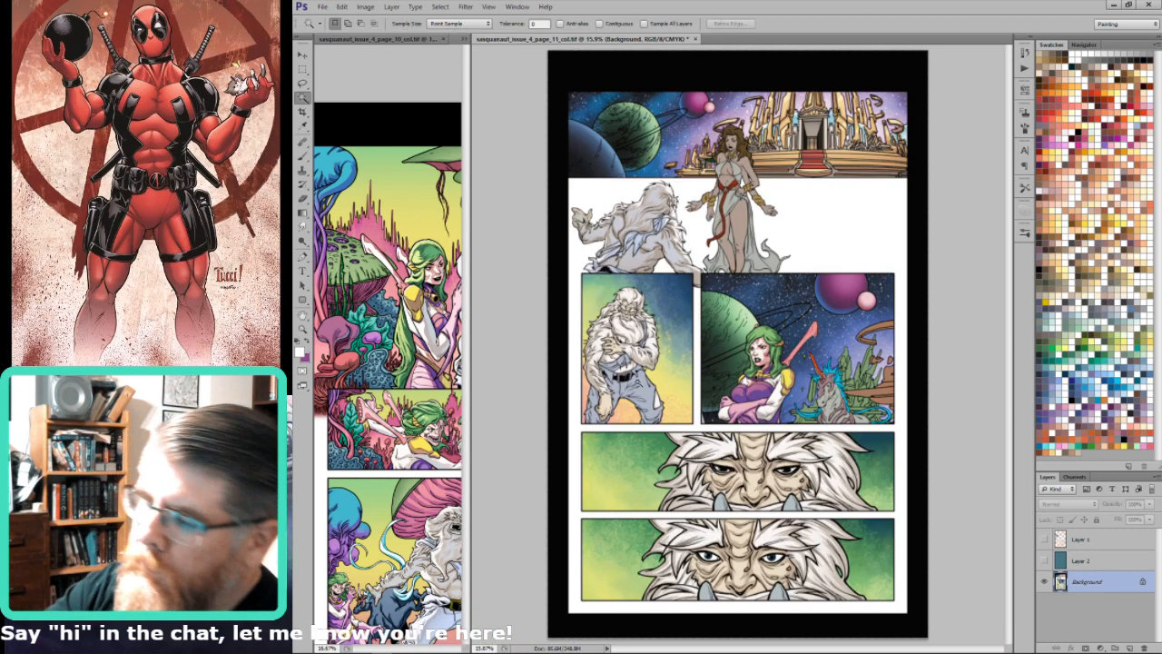
Step: Select the highlights on the standing creature's jeans using Layer 1 as the guide and whiten them on the Background layer with a radial gradient
key("w")
key("ctrl+shift+d")
left_click(1044, 539)
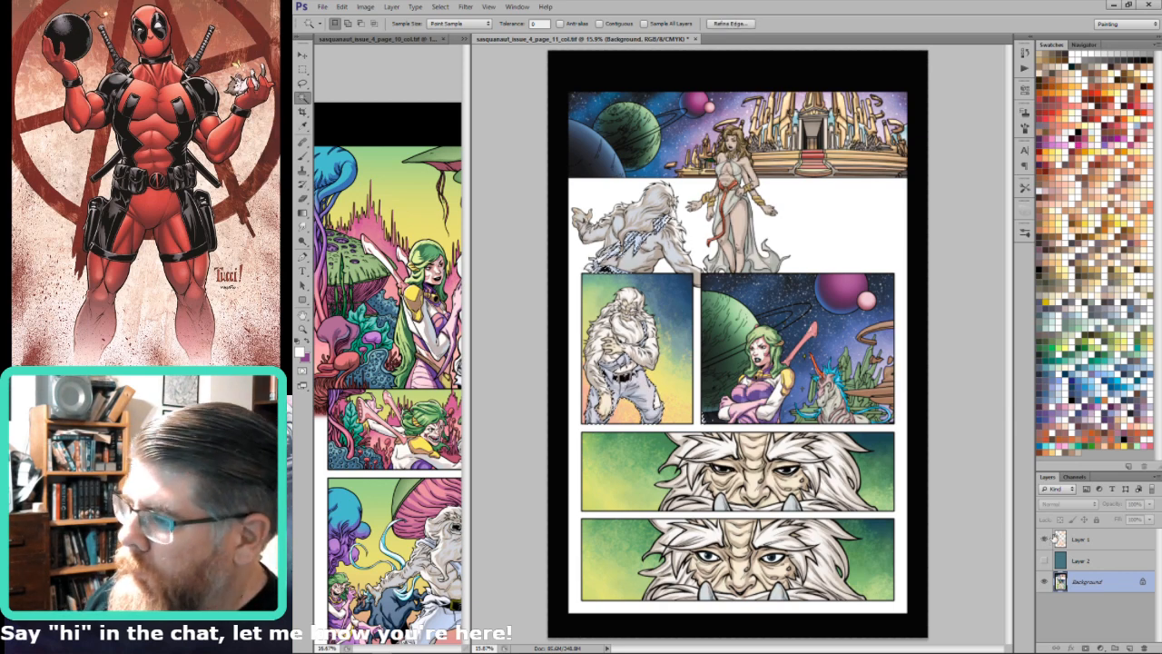
left_click(1084, 538)
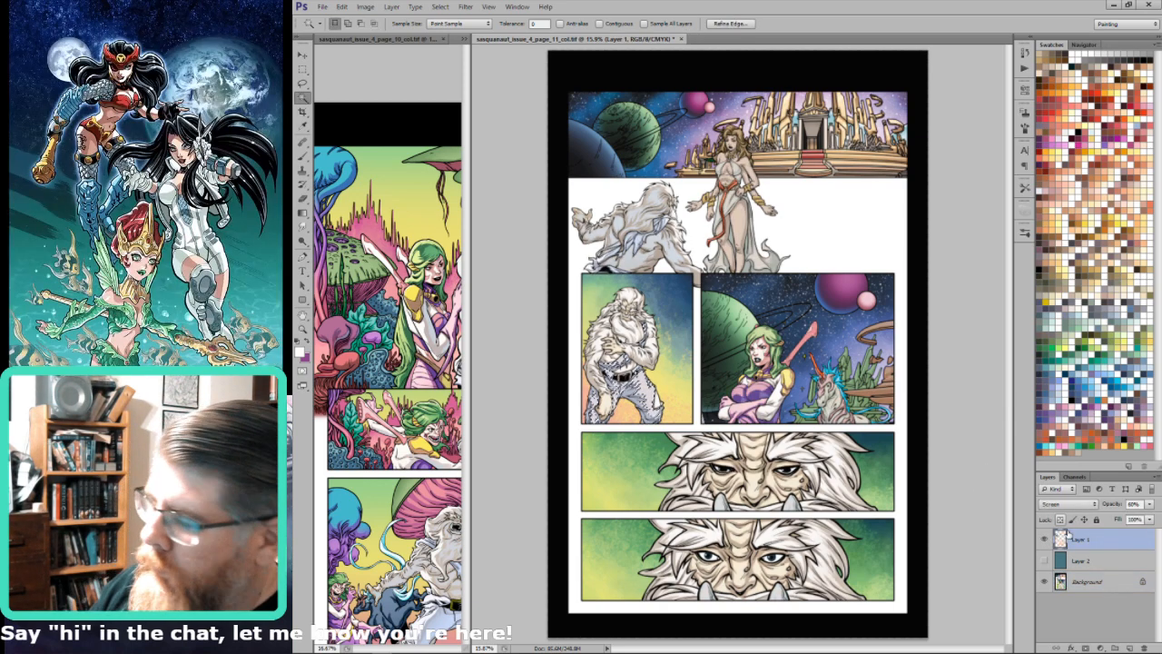
left_click(1044, 538)
left_click(1084, 581)
key("i")
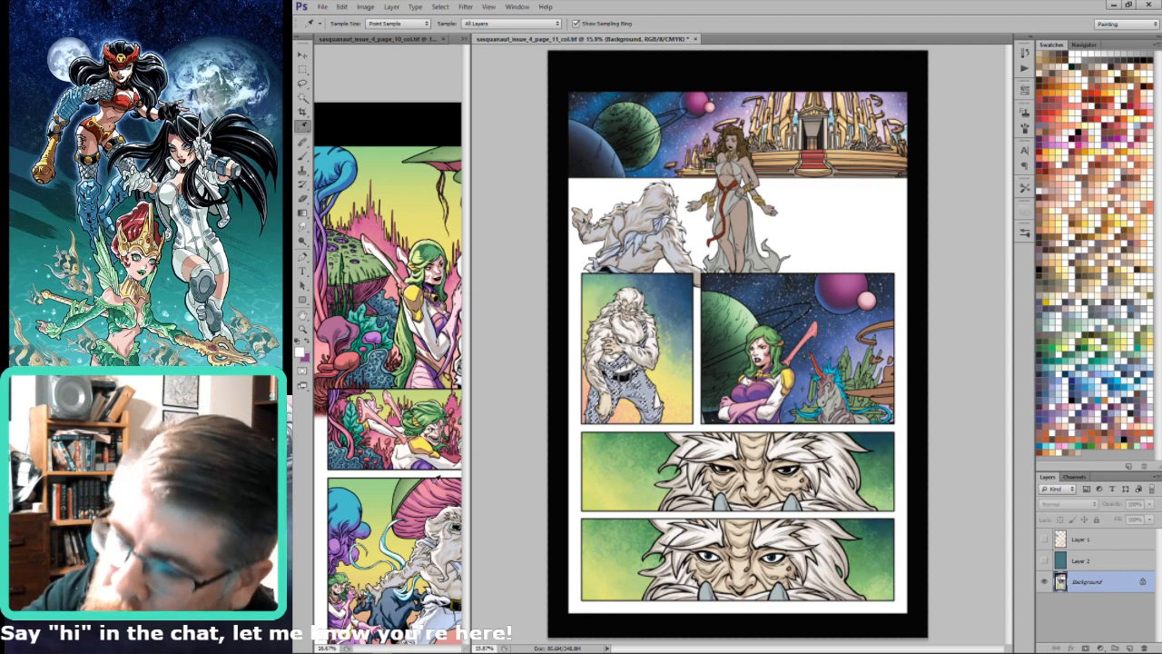
key("g")
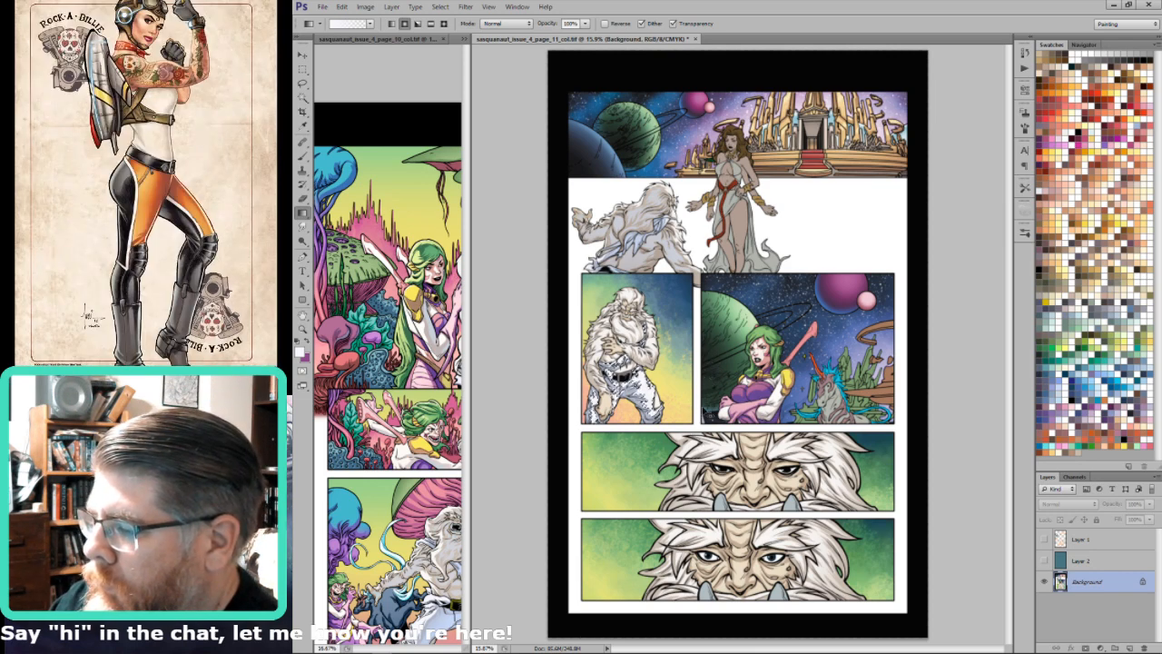
Step: Select a colour area in the standing creature's panel, choose a new gradient colour from the swatches and save page 11
key("w")
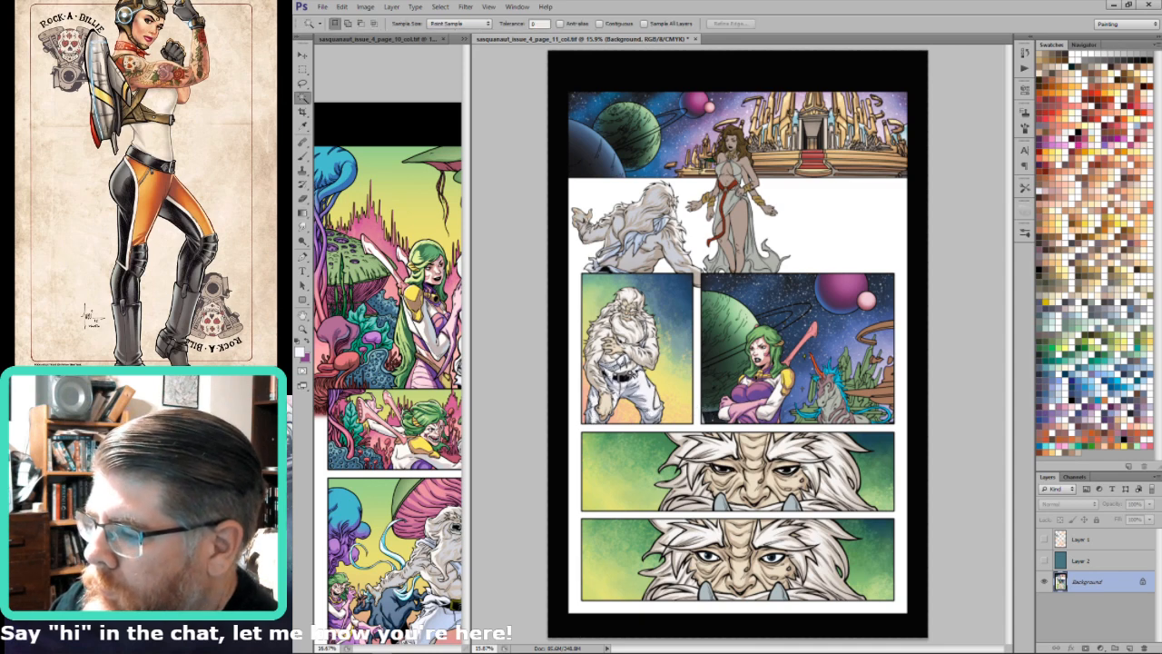
left_click(681, 303)
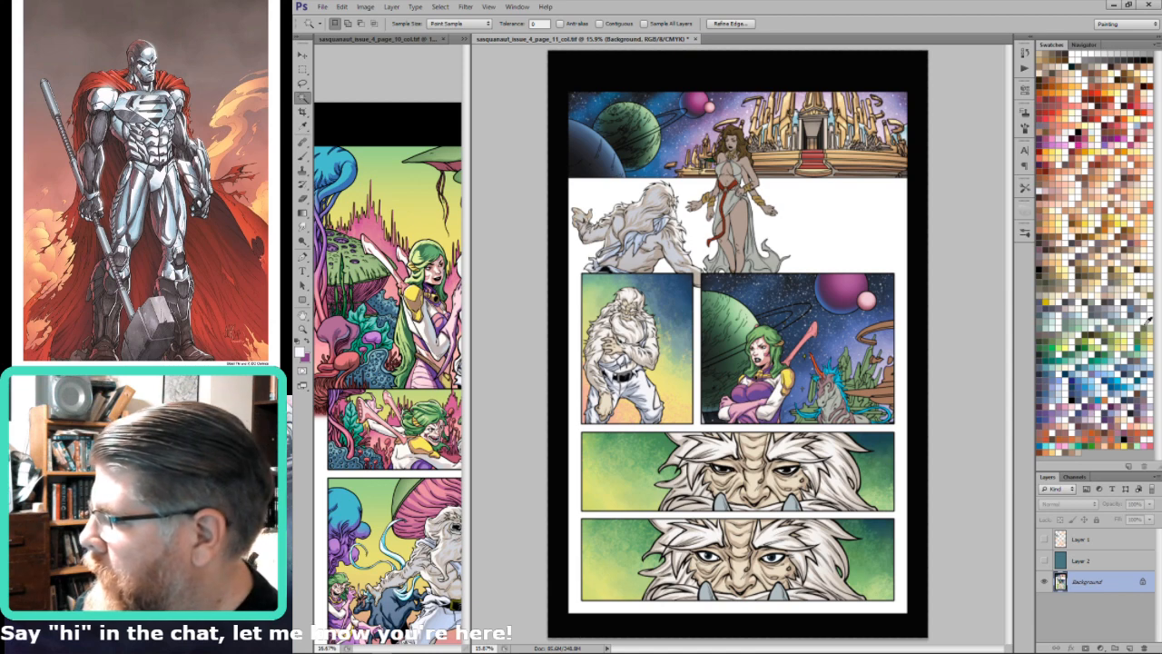
key("g")
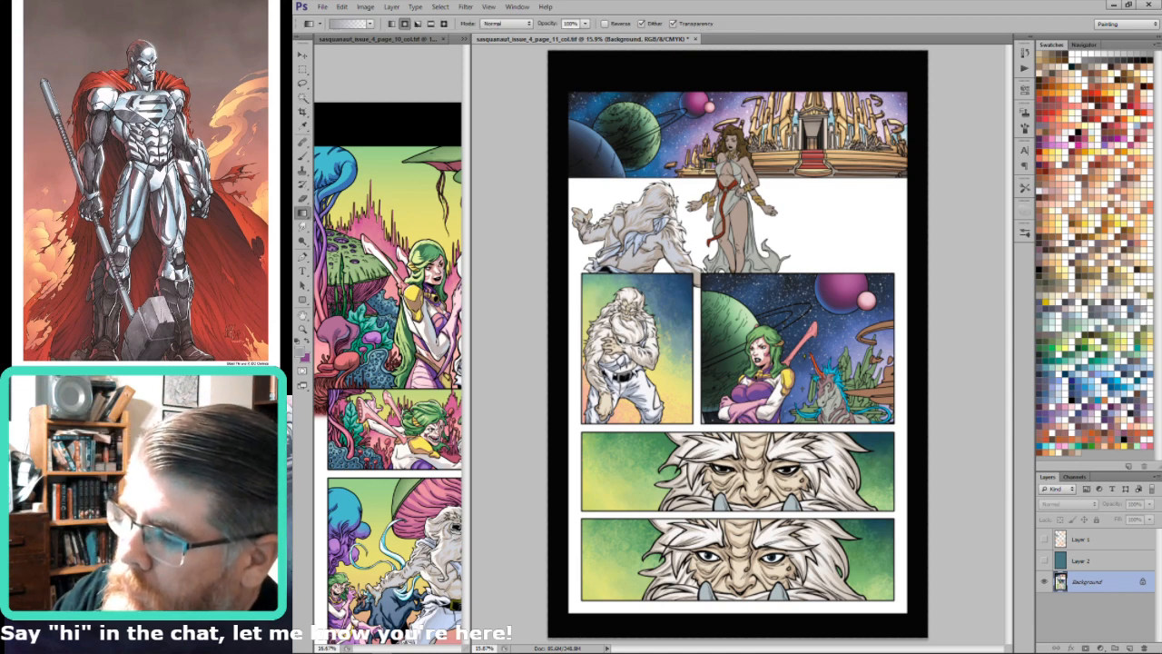
key("ctrl+s")
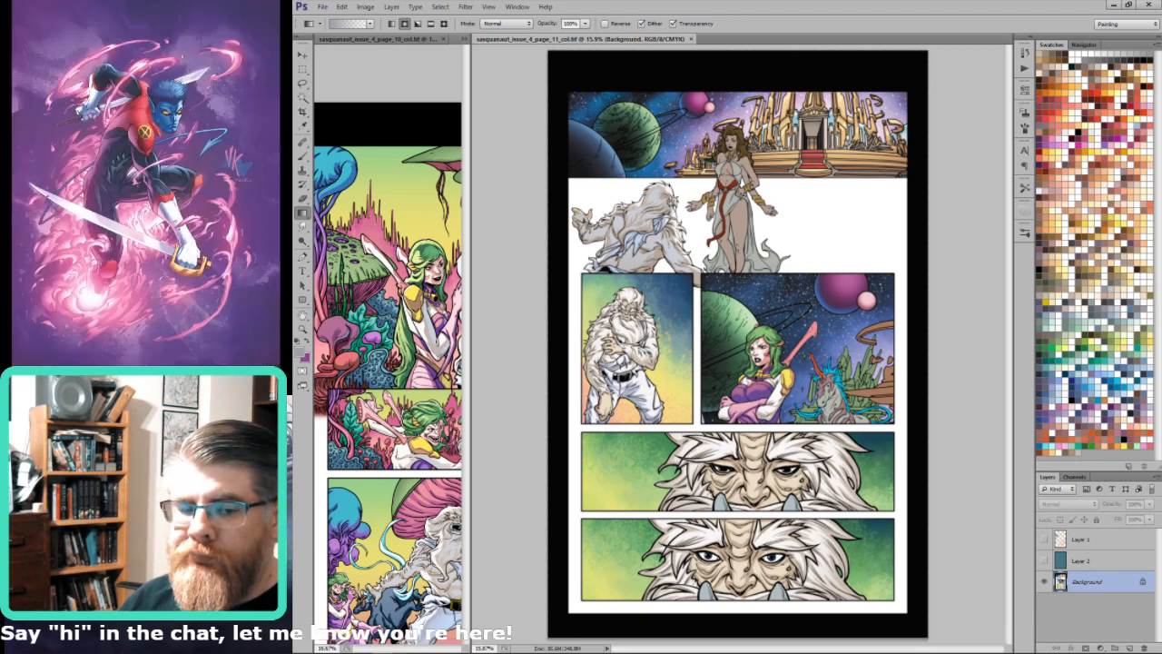
key("super+d")
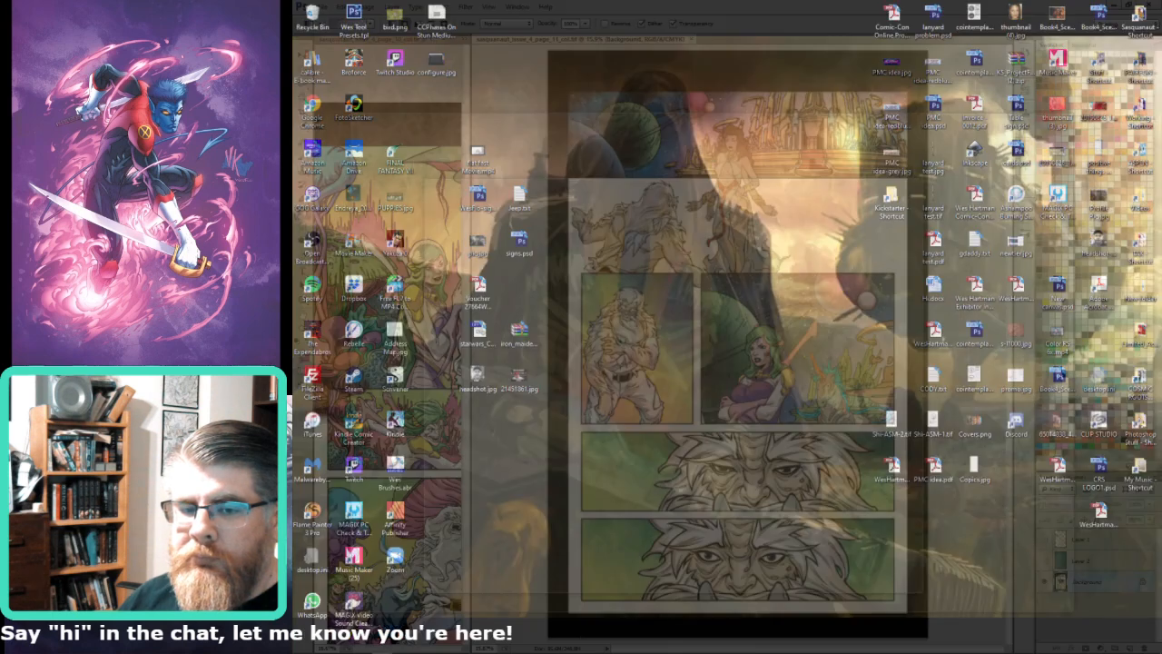
key("super+d")
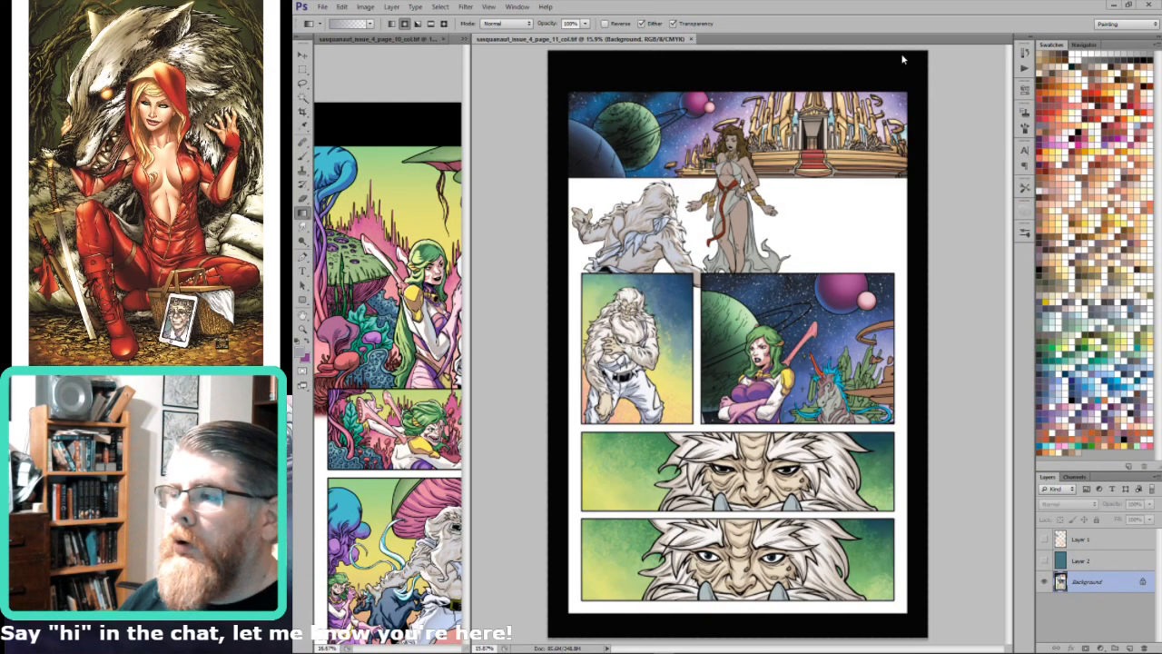
Step: Close the page 11 document and close the page 10 document without saving its changes
left_click(690, 39)
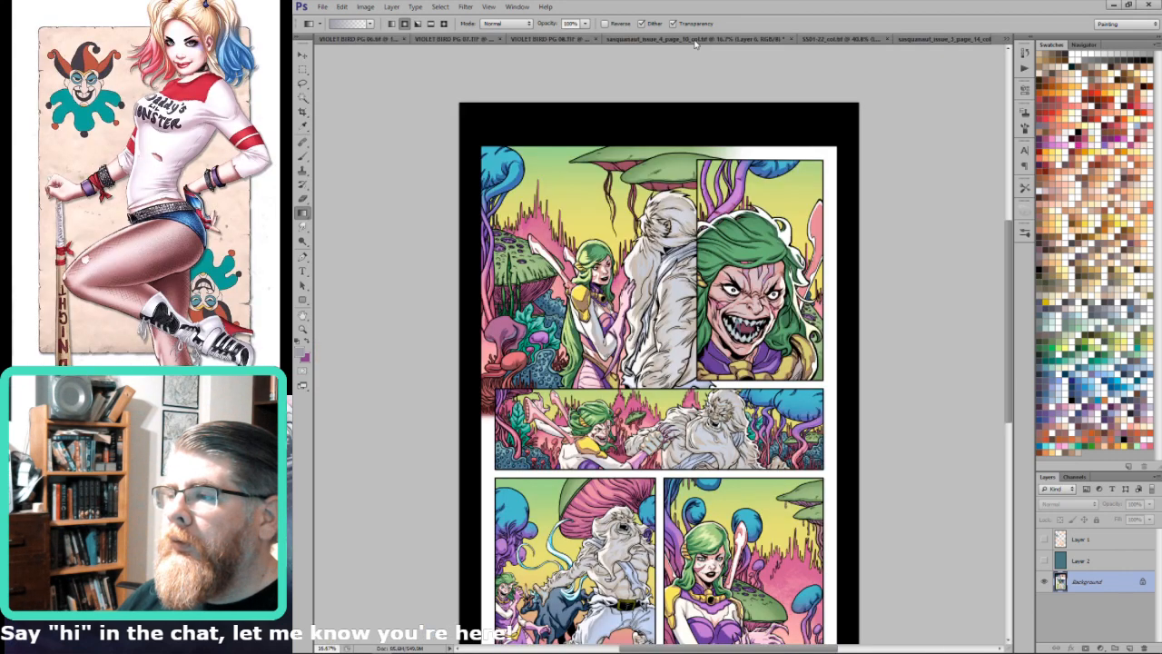
left_click(793, 40)
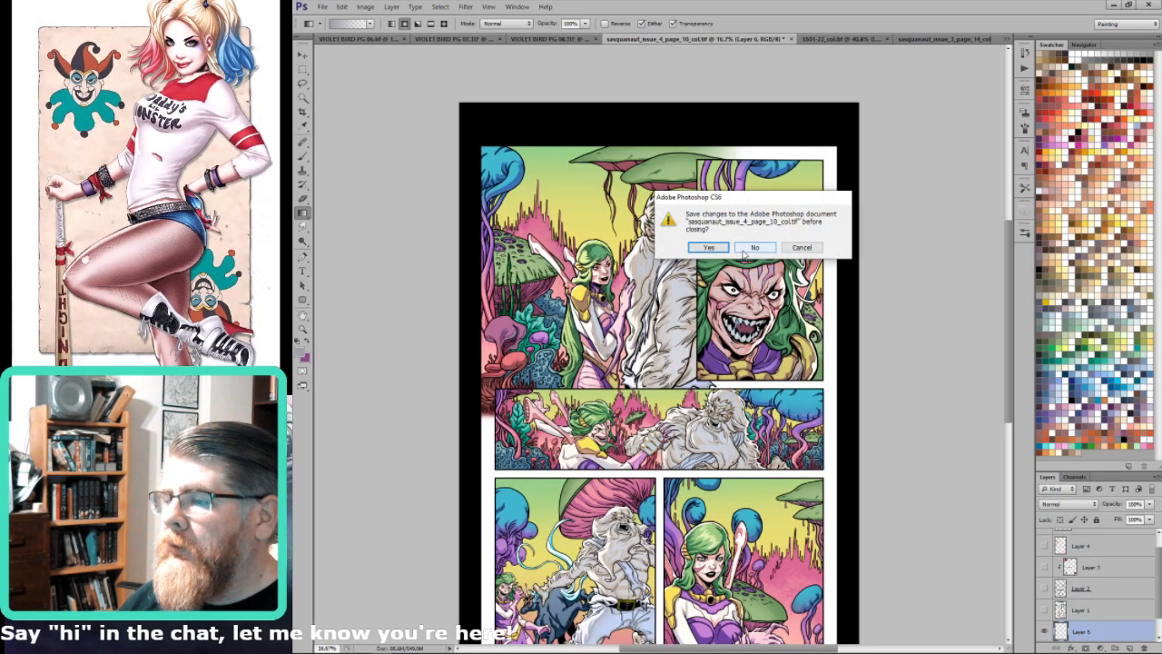
left_click(754, 246)
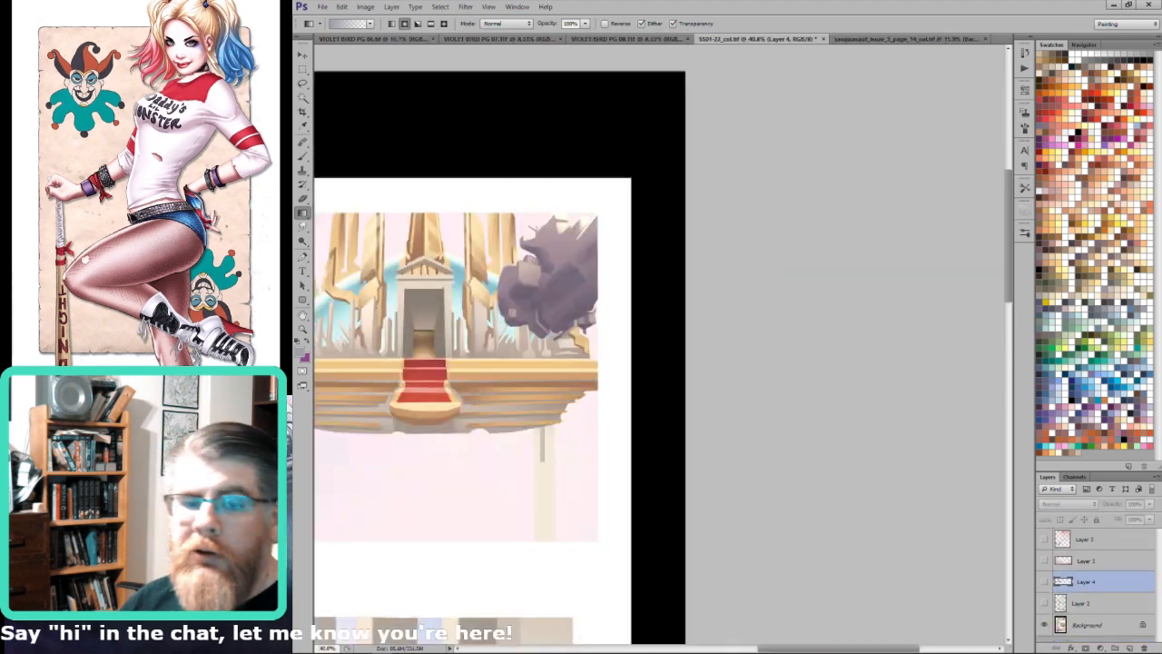